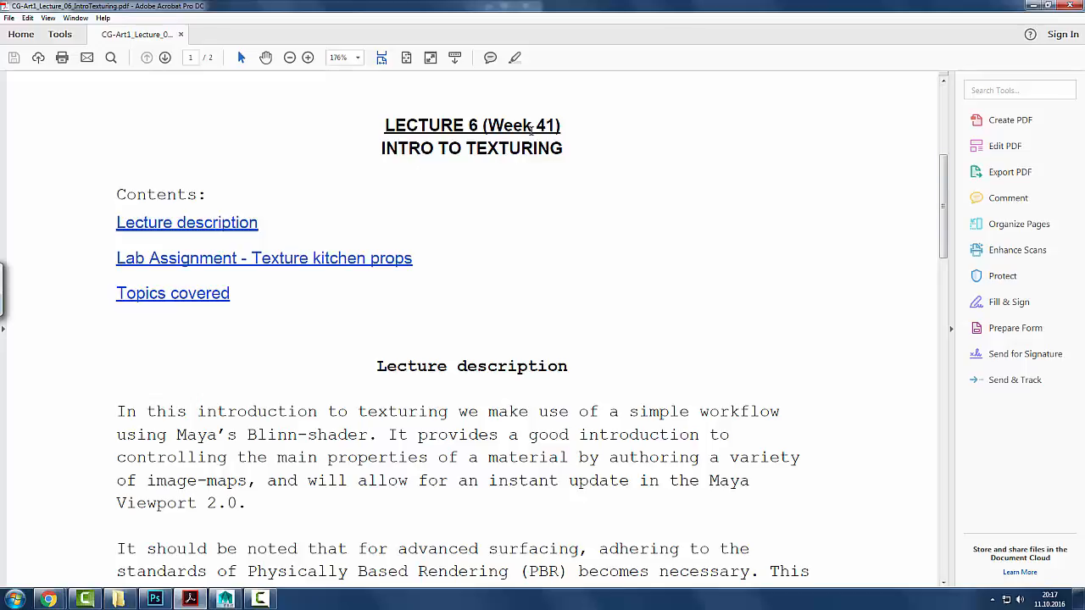
# - Read the lecture description from its introduction through the paragraph on advanced surfacing and Physically Based Rendering
pyautogui.scroll(-3, 325, 287)
pyautogui.scroll(-1, 326, 288)
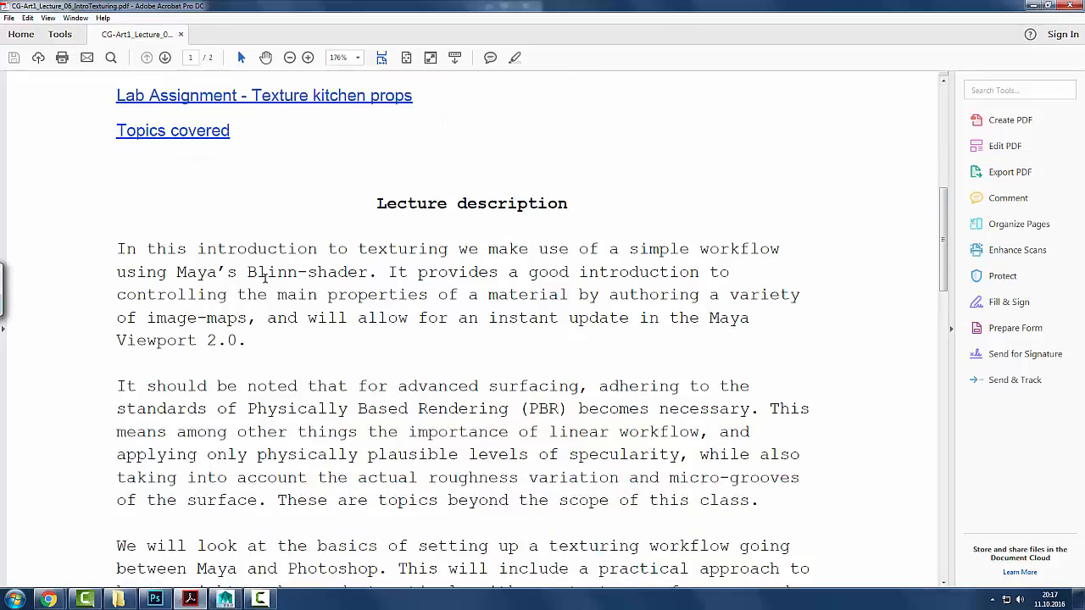
pyautogui.scroll(-1, 329, 278)
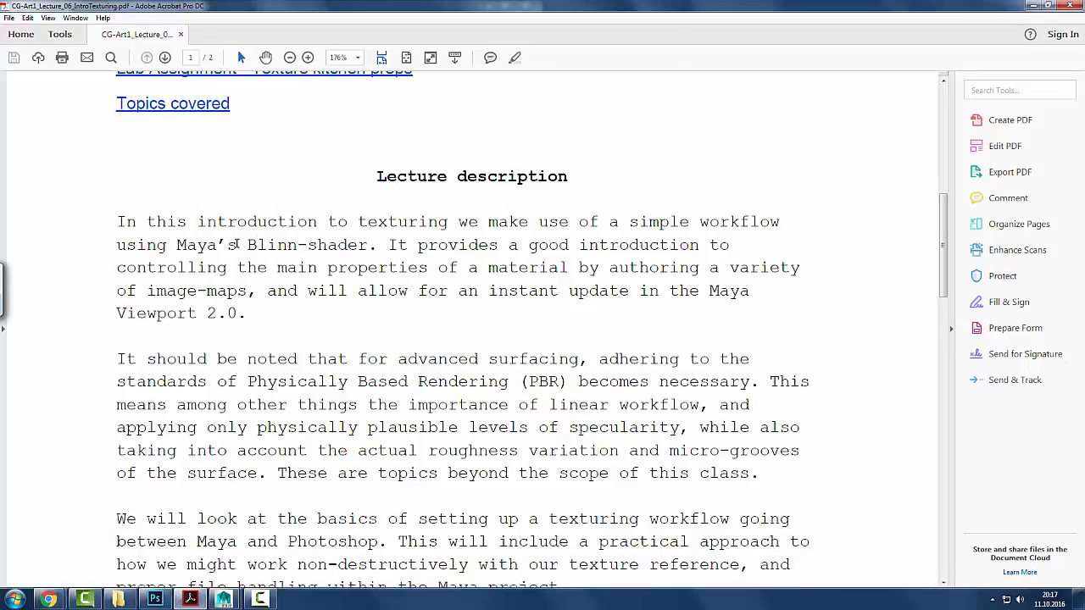
pyautogui.scroll(-1, 301, 249)
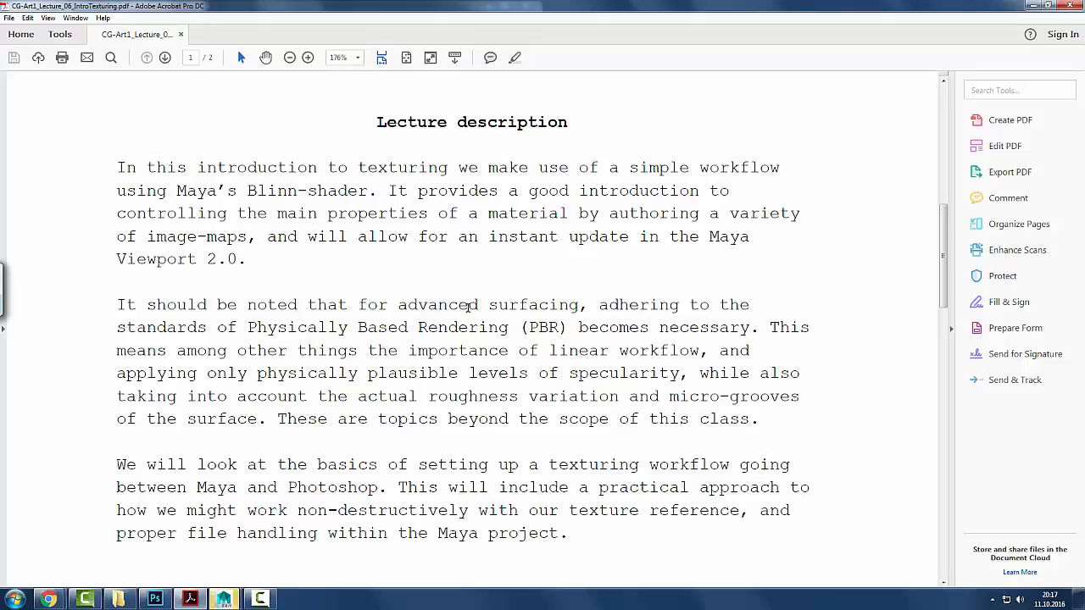
pyautogui.doubleClick(501, 301)
pyautogui.click(559, 302)
pyautogui.doubleClick(636, 349)
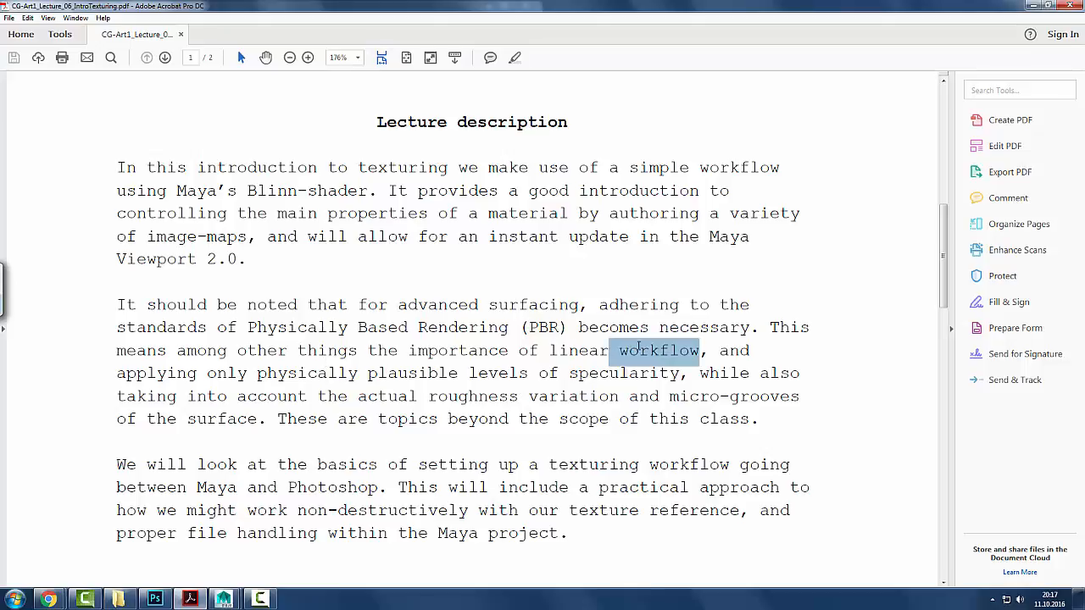
pyautogui.click(499, 350)
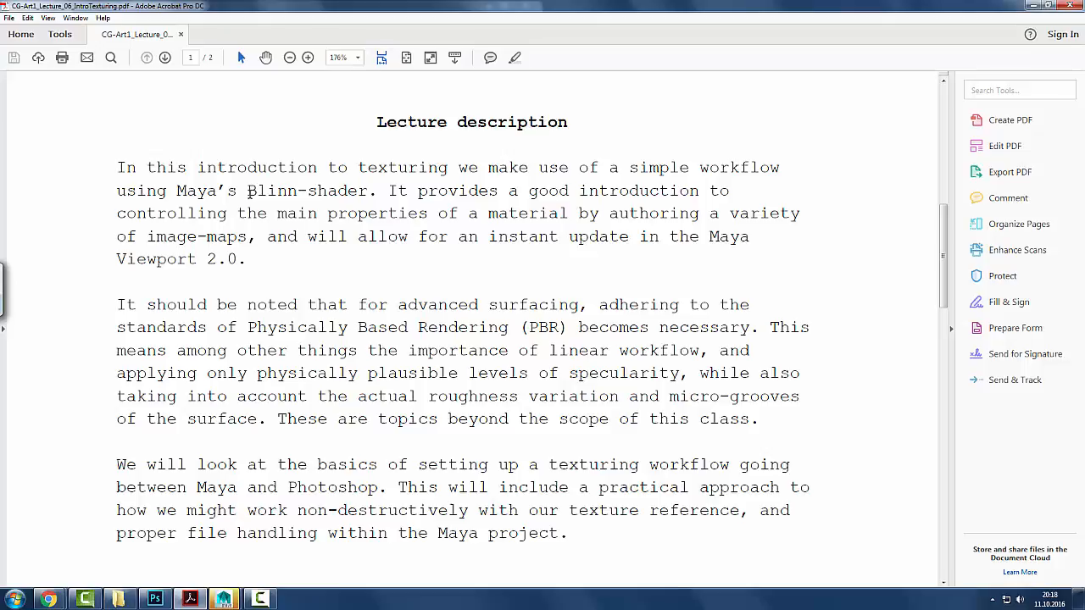
# - Highlight the terms Blinn, Viewport 2.0, linear workflow and roughness one after another in the lecture description
pyautogui.moveTo(246, 191); pyautogui.dragTo(299, 197)
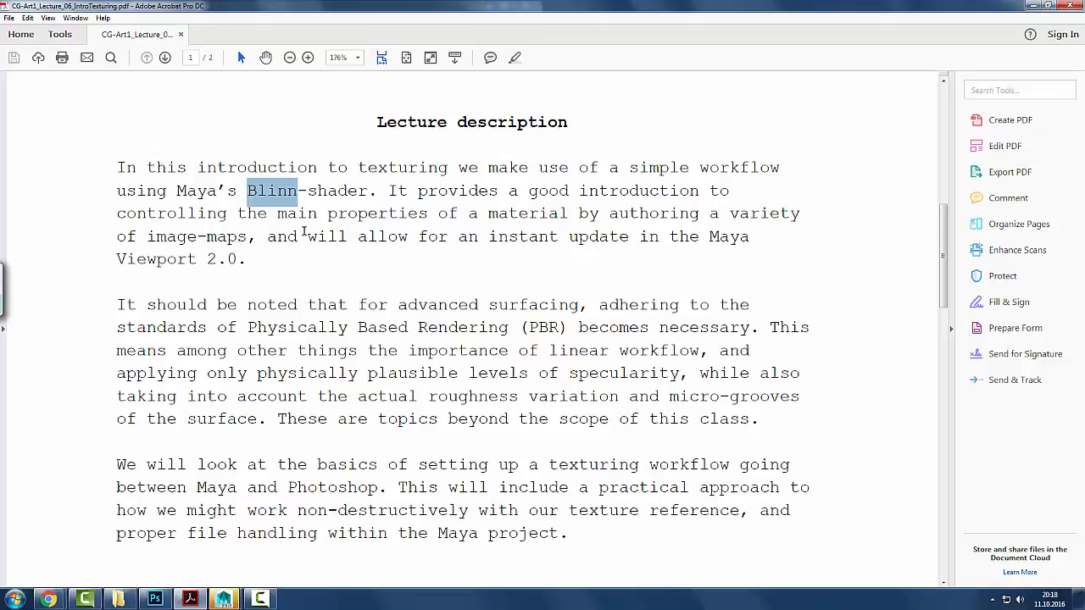
pyautogui.click(450, 243)
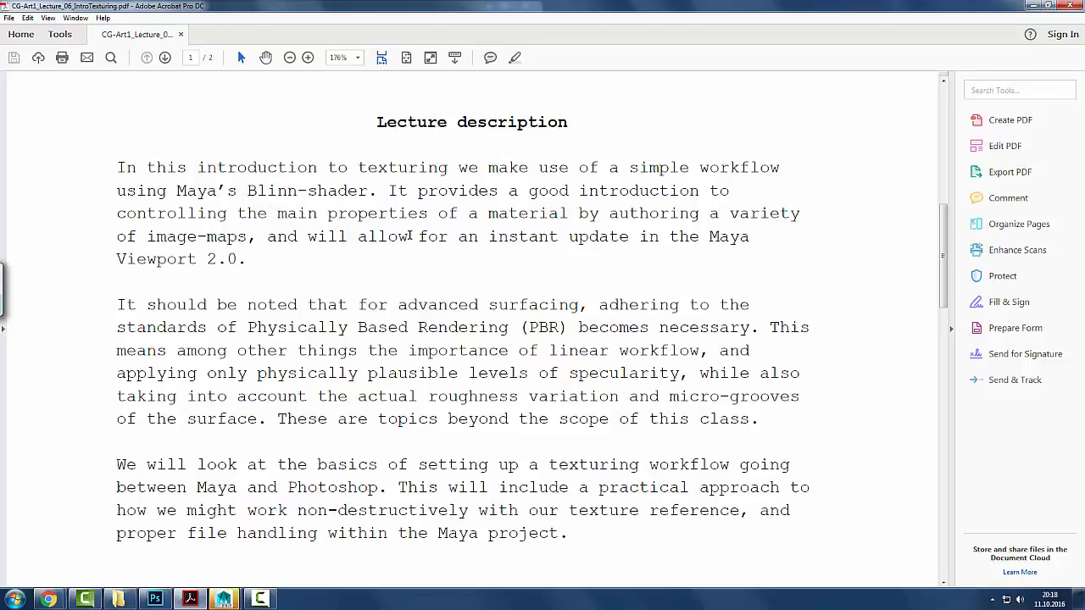
pyautogui.tripleClick(236, 263)
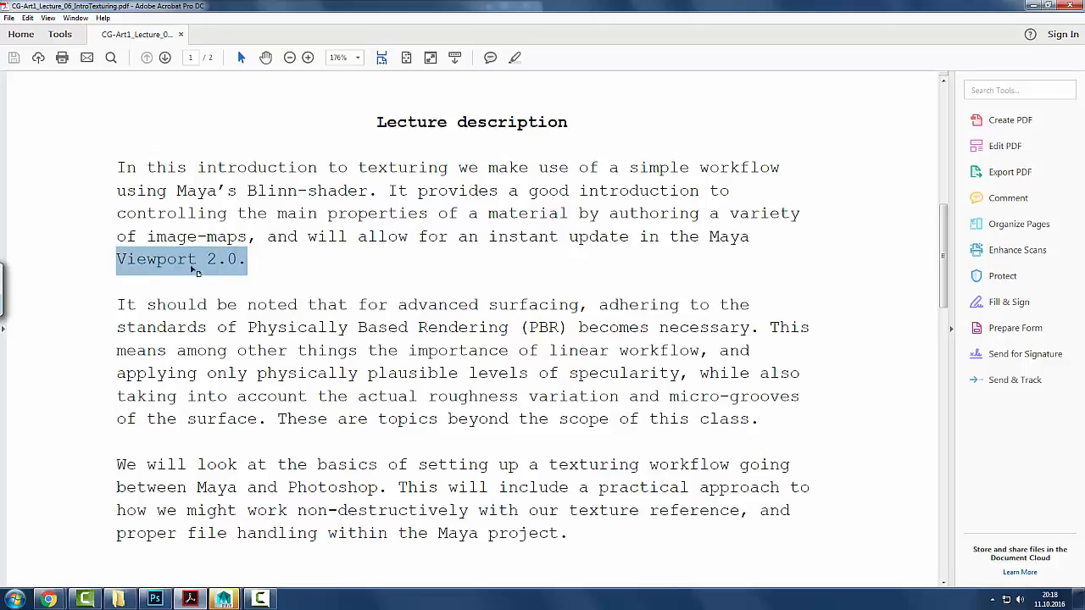
pyautogui.click(302, 252)
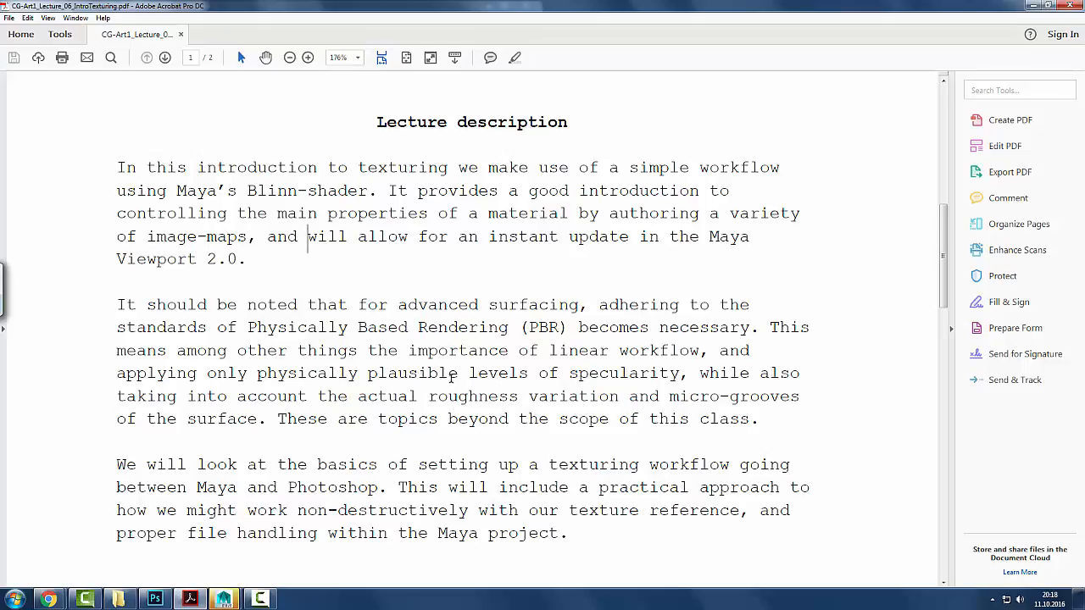
pyautogui.moveTo(550, 351); pyautogui.dragTo(678, 355)
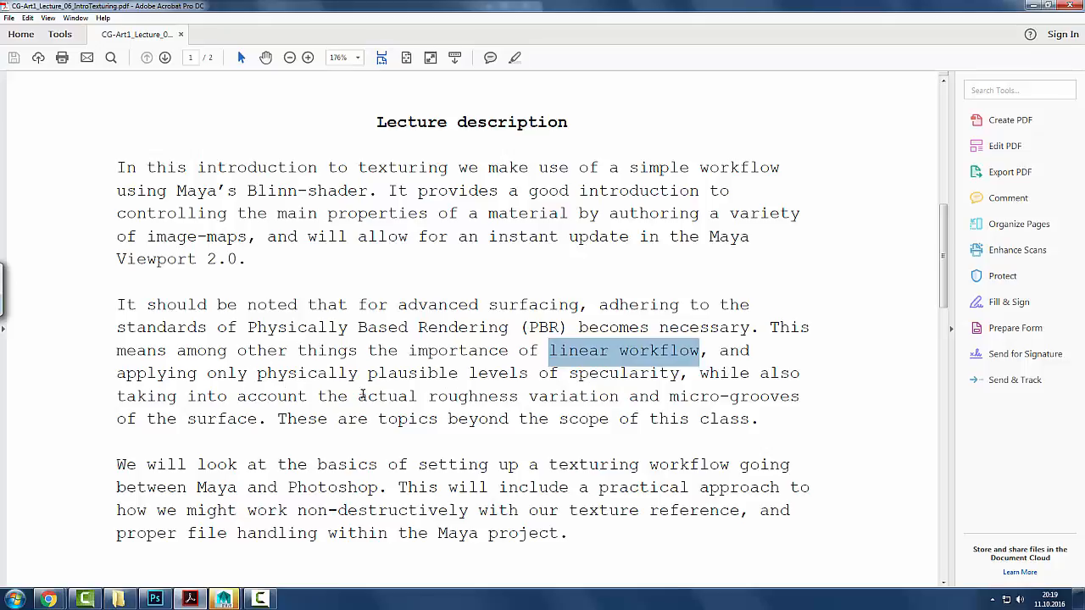
pyautogui.click(518, 376)
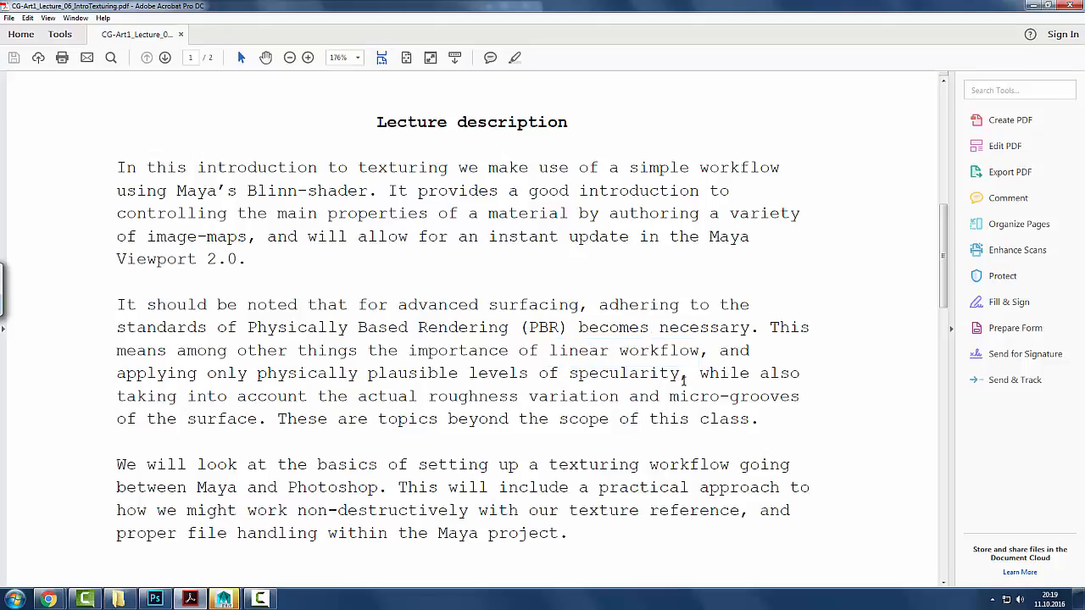
pyautogui.moveTo(518, 402)
pyautogui.mouseDown()
pyautogui.moveTo(433, 400)
pyautogui.moveTo(524, 400)
pyautogui.mouseUp()
pyautogui.click(430, 399)
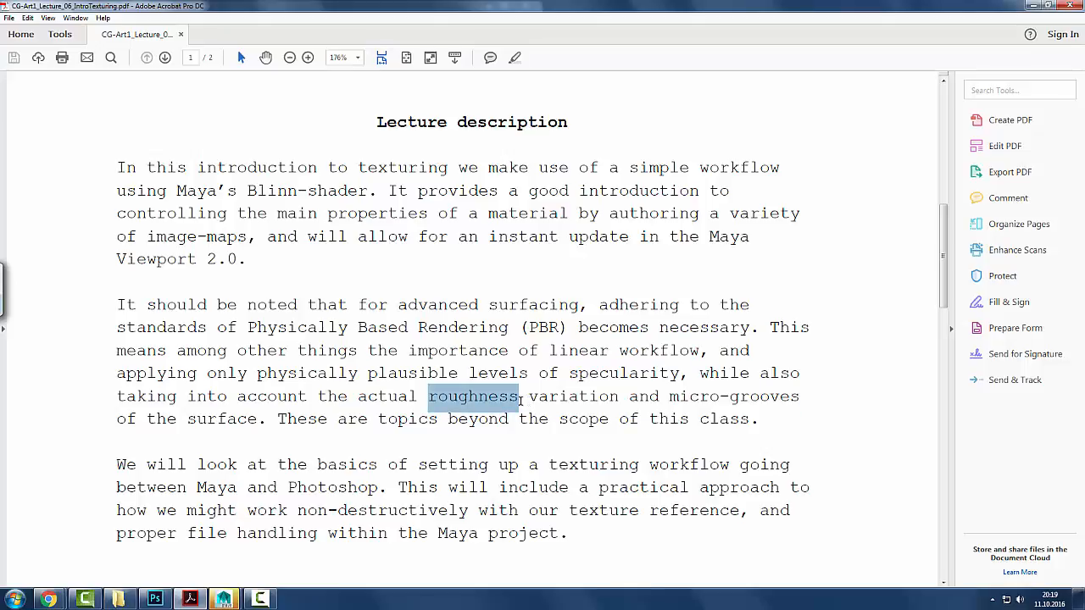
pyautogui.click(523, 399)
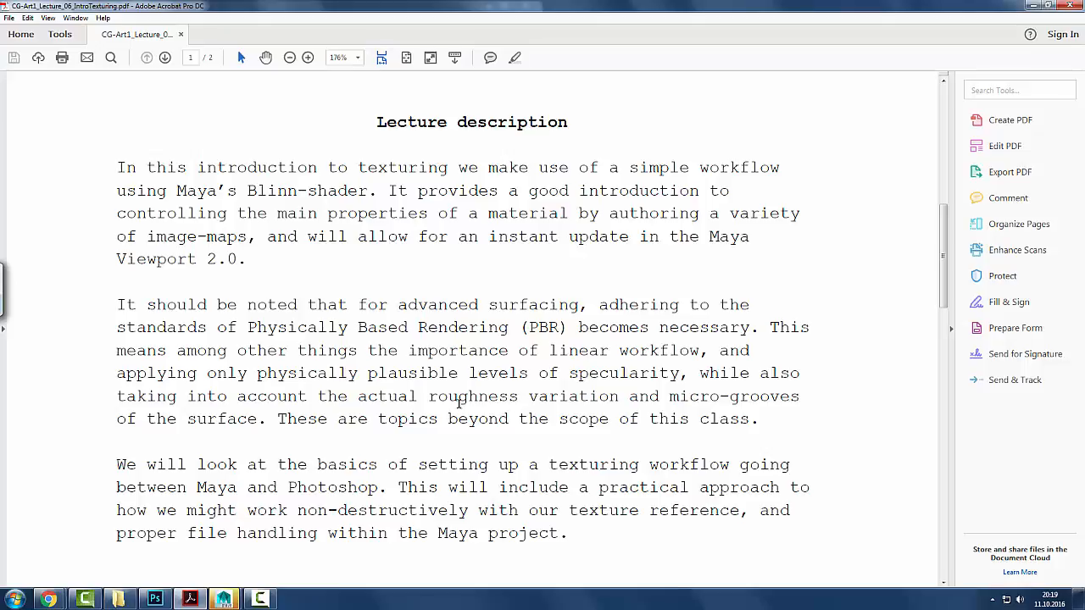
# - Read on to page 2 and highlight the Photoshop techniques: selection based on colors, hi-pass filter and applying various blending modes
pyautogui.scroll(-1, 465, 398)
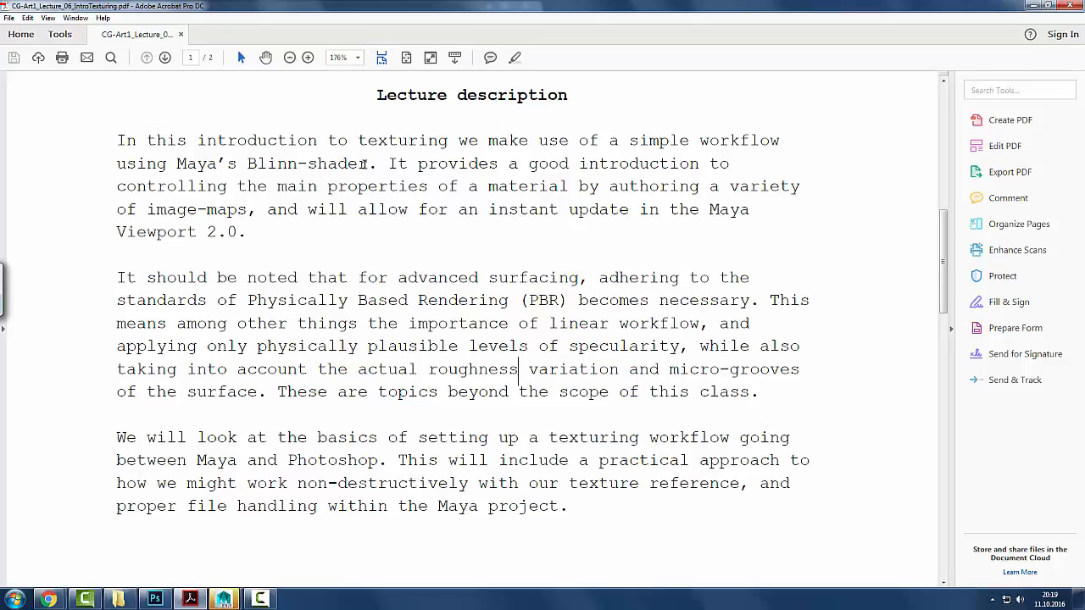
pyautogui.scroll(-8, 333, 199)
pyautogui.scroll(-5, 332, 215)
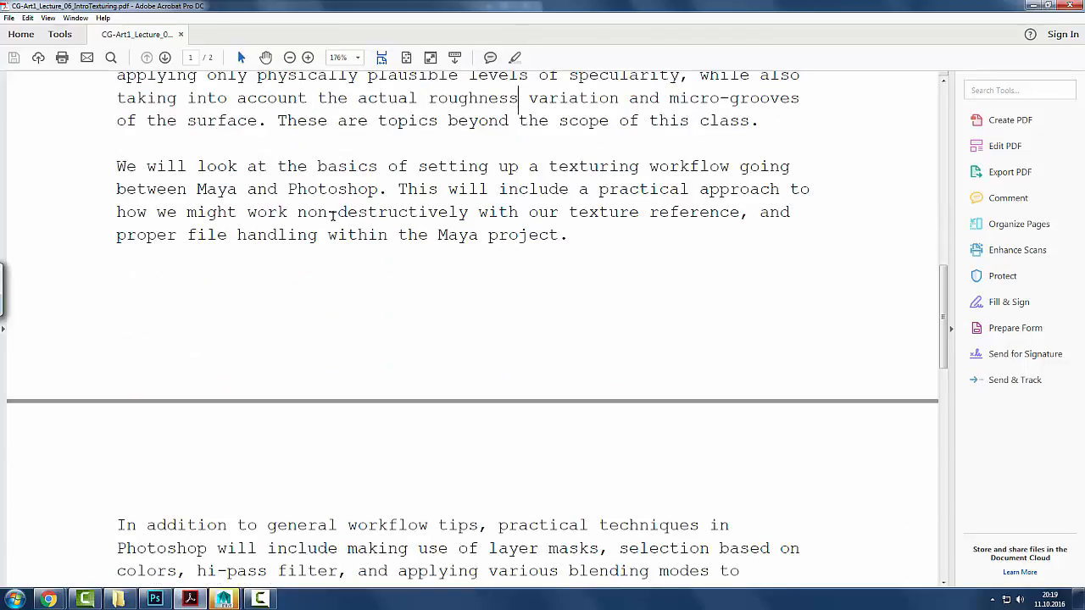
pyautogui.scroll(1, 334, 216)
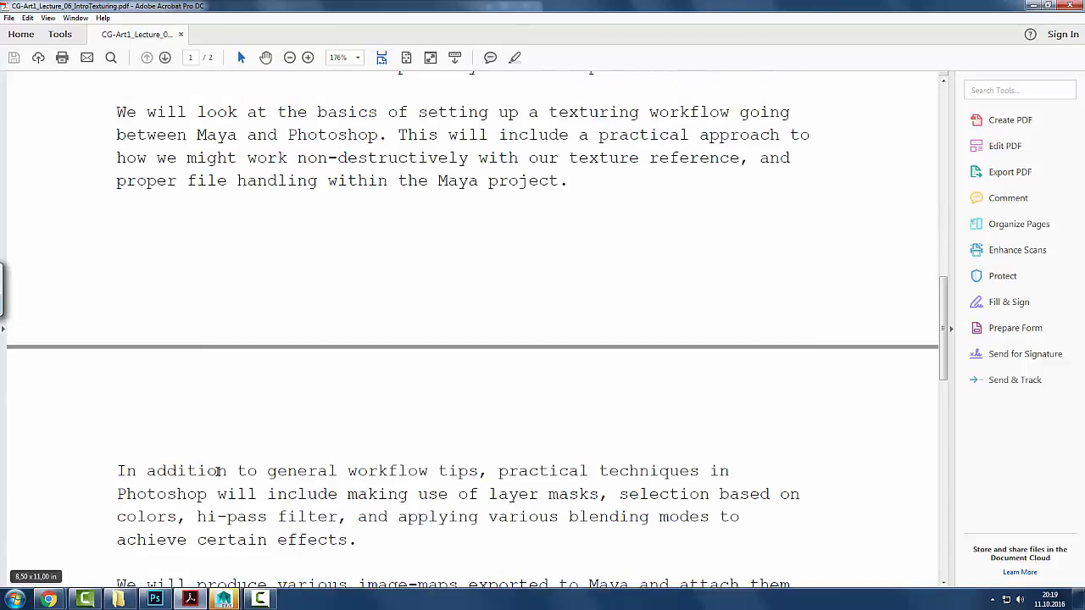
pyautogui.scroll(-2, 232, 495)
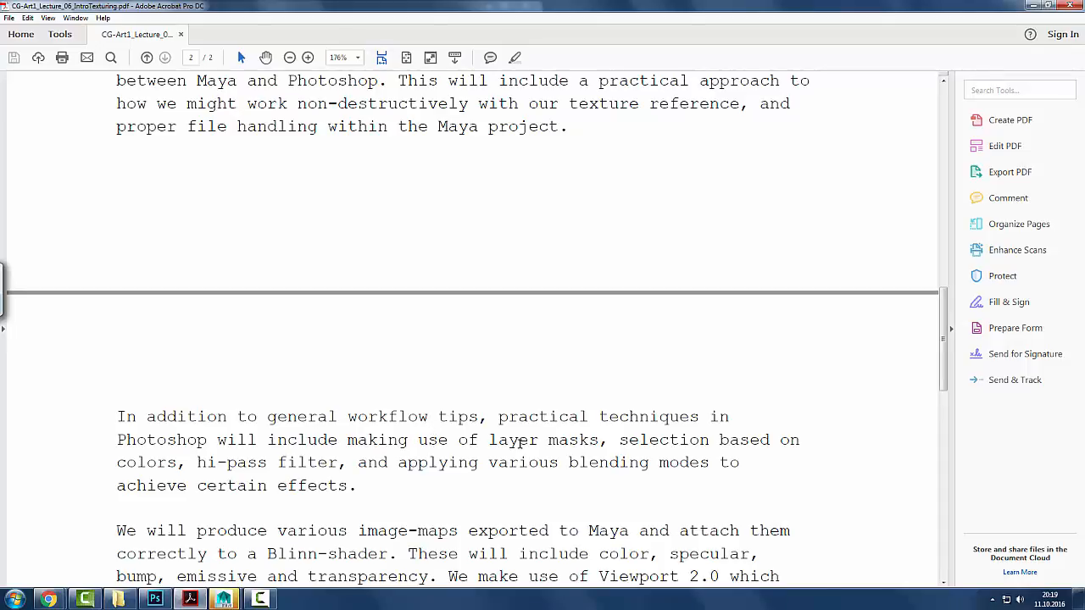
pyautogui.moveTo(621, 440); pyautogui.dragTo(800, 441)
pyautogui.click(176, 462)
pyautogui.moveTo(198, 462); pyautogui.dragTo(341, 468)
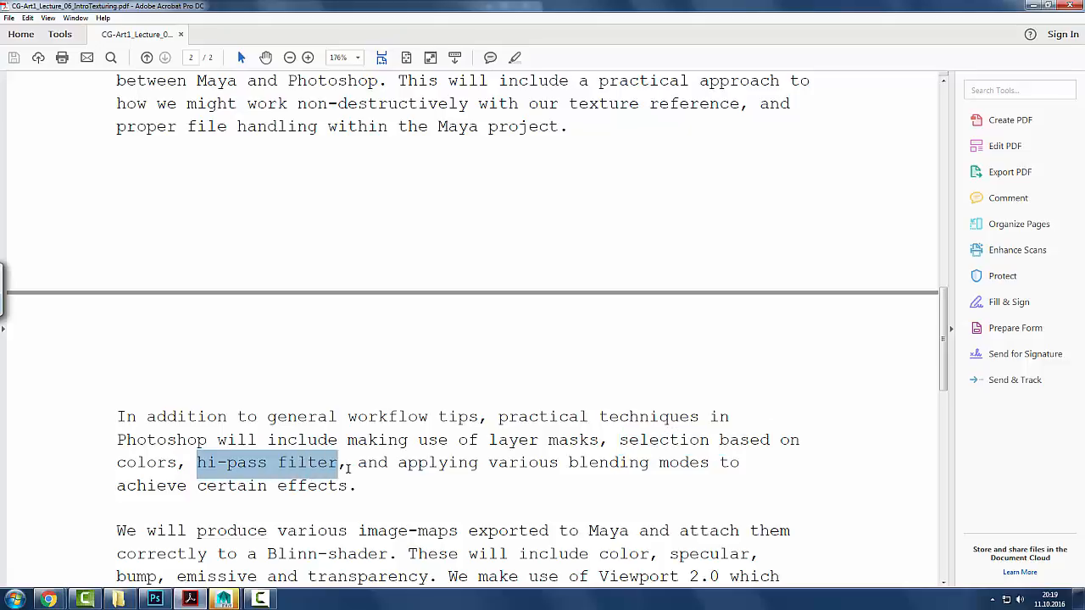
pyautogui.click(386, 469)
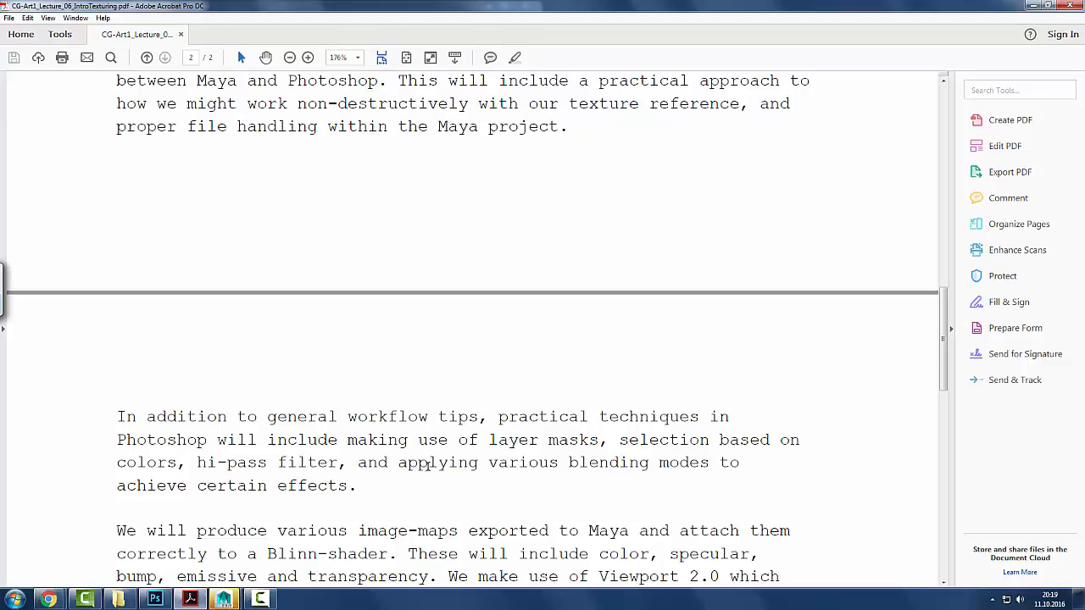
pyautogui.moveTo(400, 463); pyautogui.dragTo(704, 464)
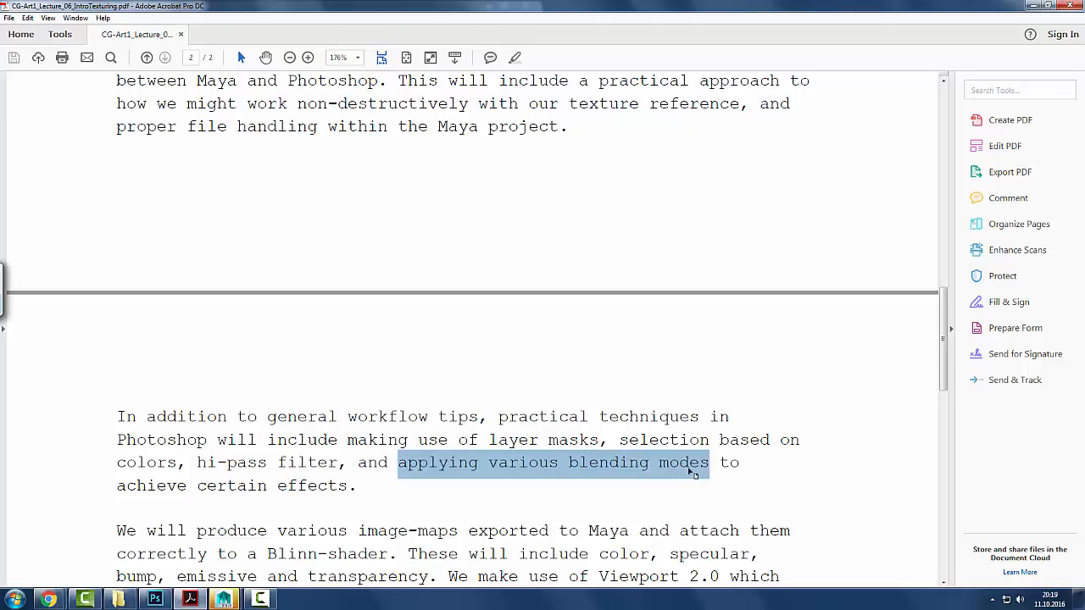
pyautogui.click(336, 468)
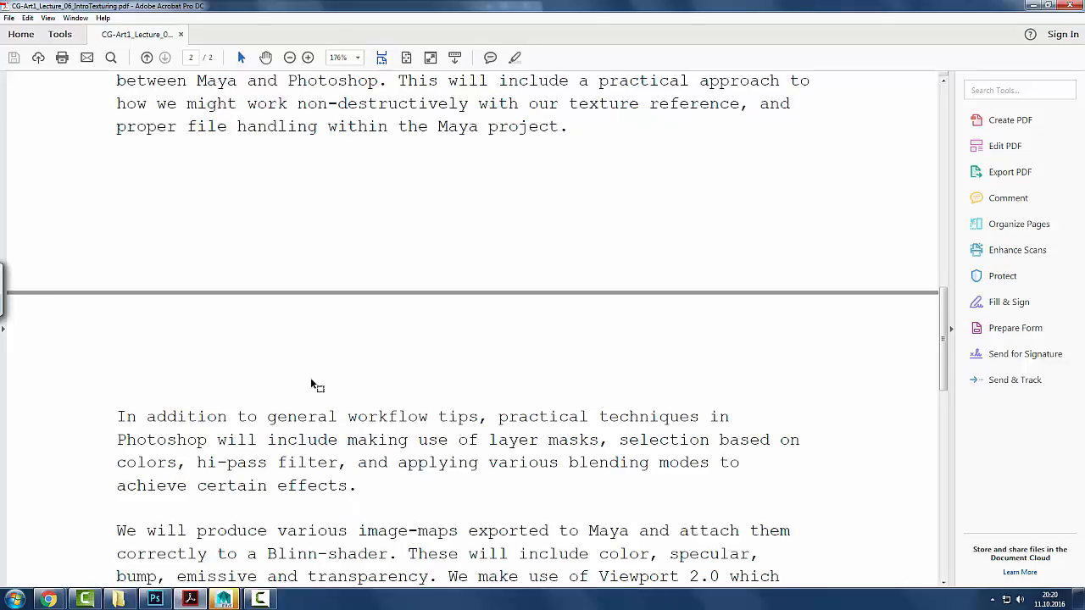
# - Look through the image-map paragraph, the Texture kitchen props lab assignment and the topics covered on page 2
pyautogui.scroll(-4, 309, 380)
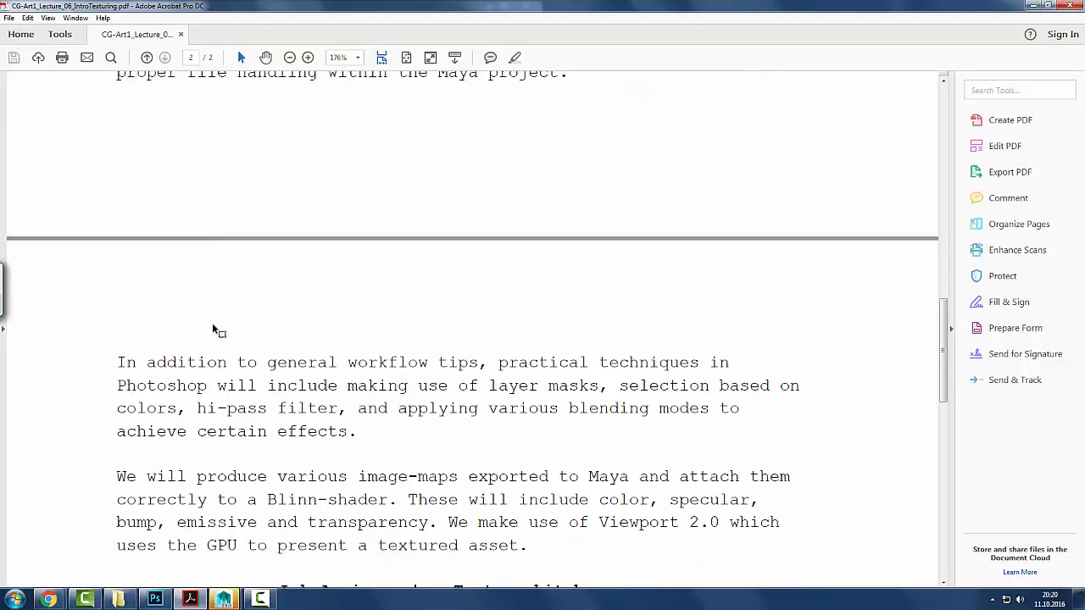
pyautogui.scroll(-2, 265, 386)
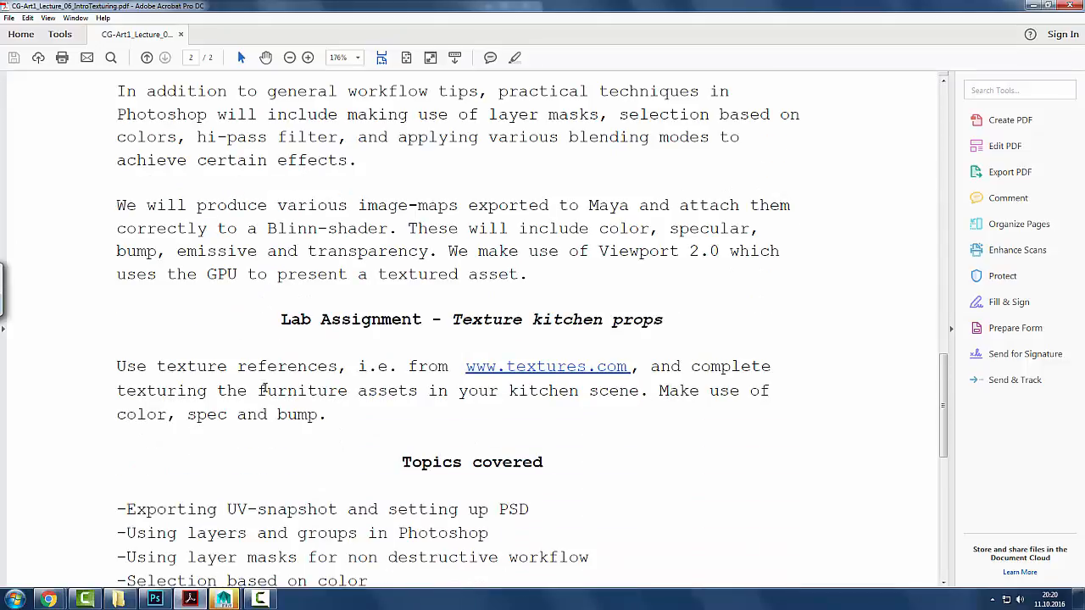
pyautogui.scroll(10, 263, 392)
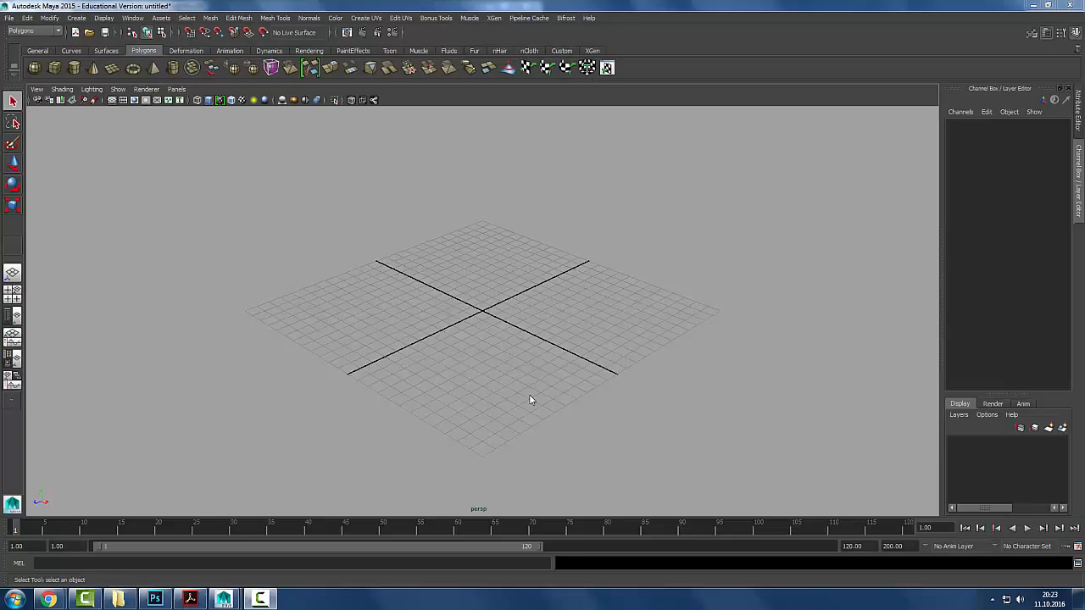
# - Switch to Maya, start a new project in the Project Window and browse for its location
pyautogui.scroll(-1, 481, 388)
pyautogui.click(9, 18)
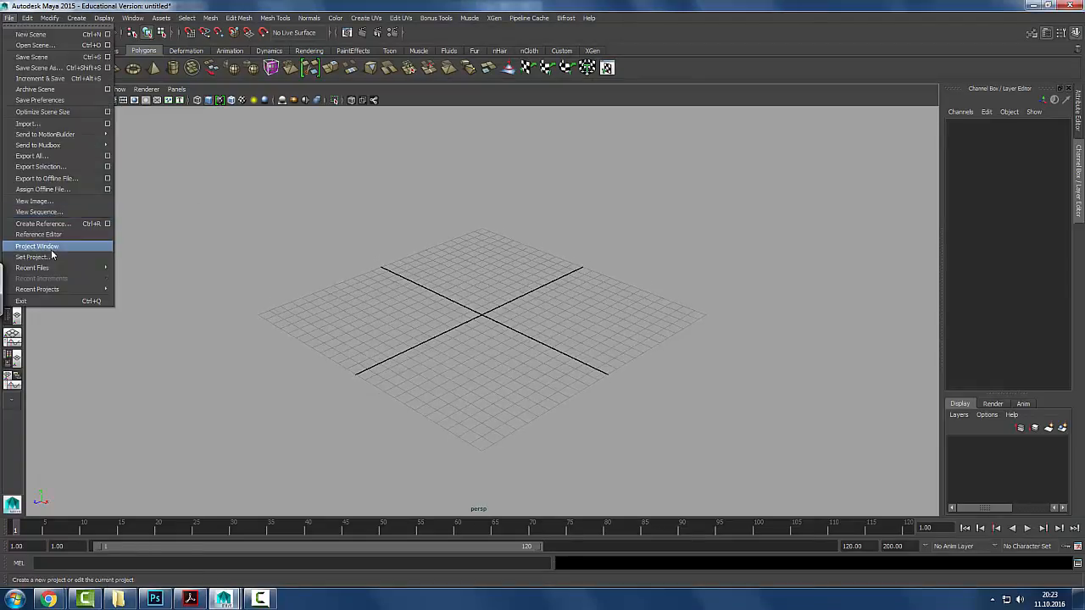
pyautogui.click(38, 246)
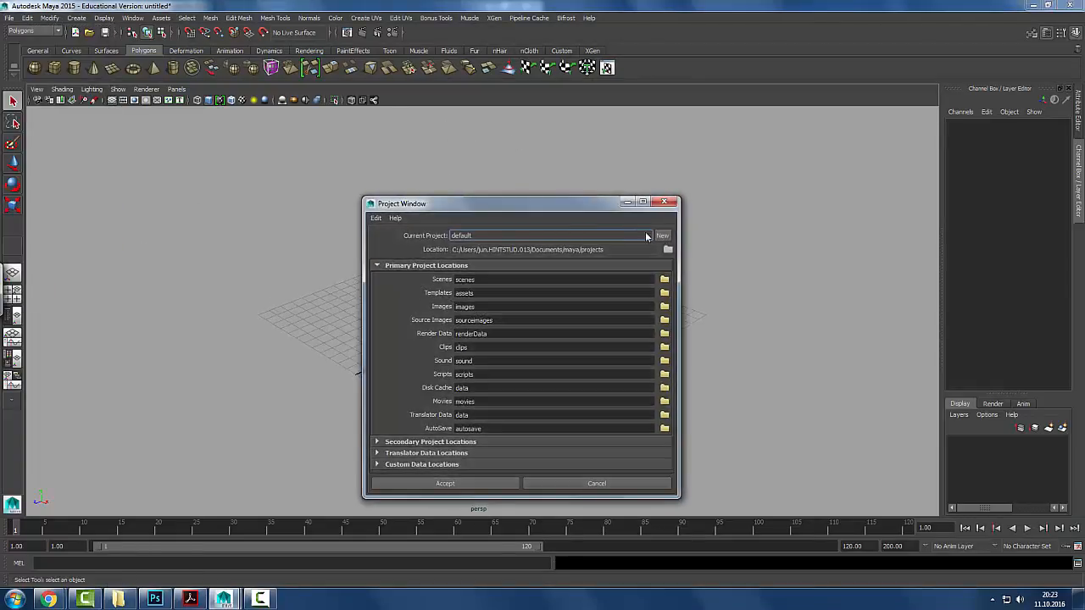
pyautogui.click(662, 236)
pyautogui.click(668, 249)
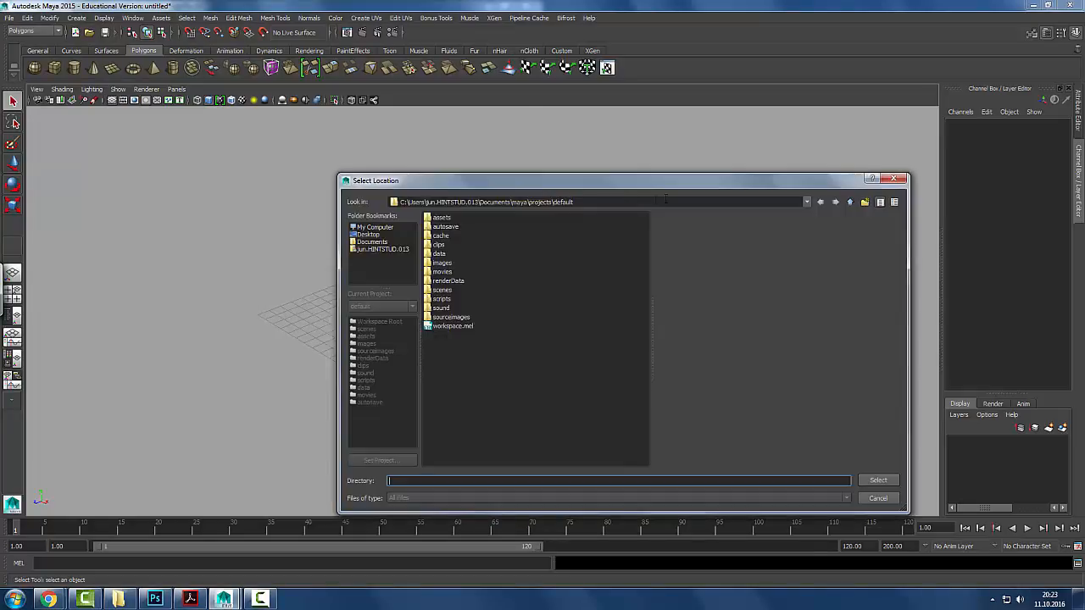
# - Try to use the recent folder 161004_CGart1_Lecture6 as the project location
pyautogui.click(806, 202)
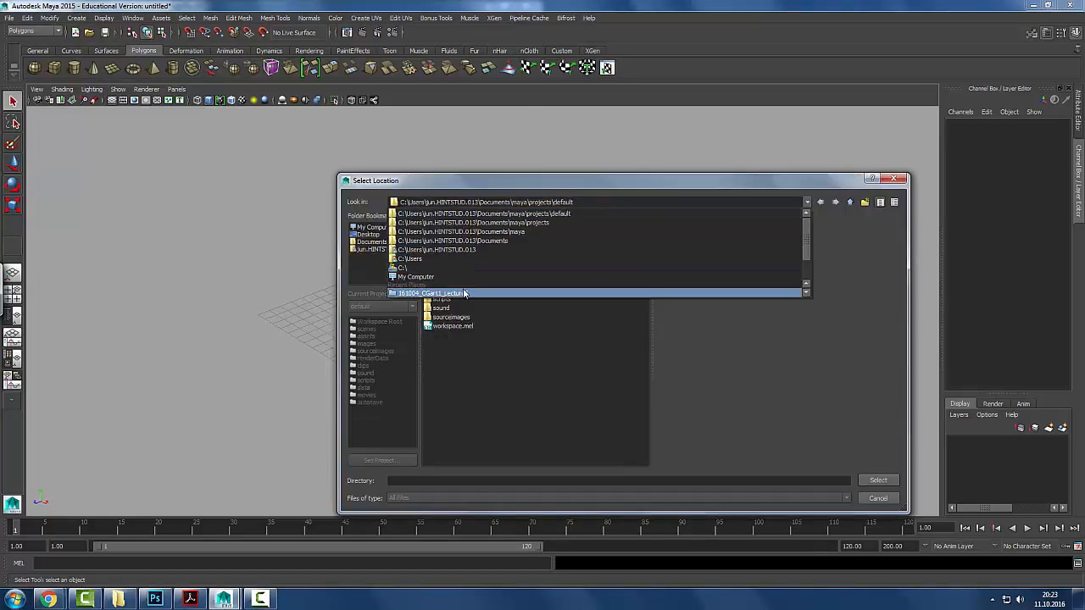
pyautogui.click(464, 293)
pyautogui.press('Return')
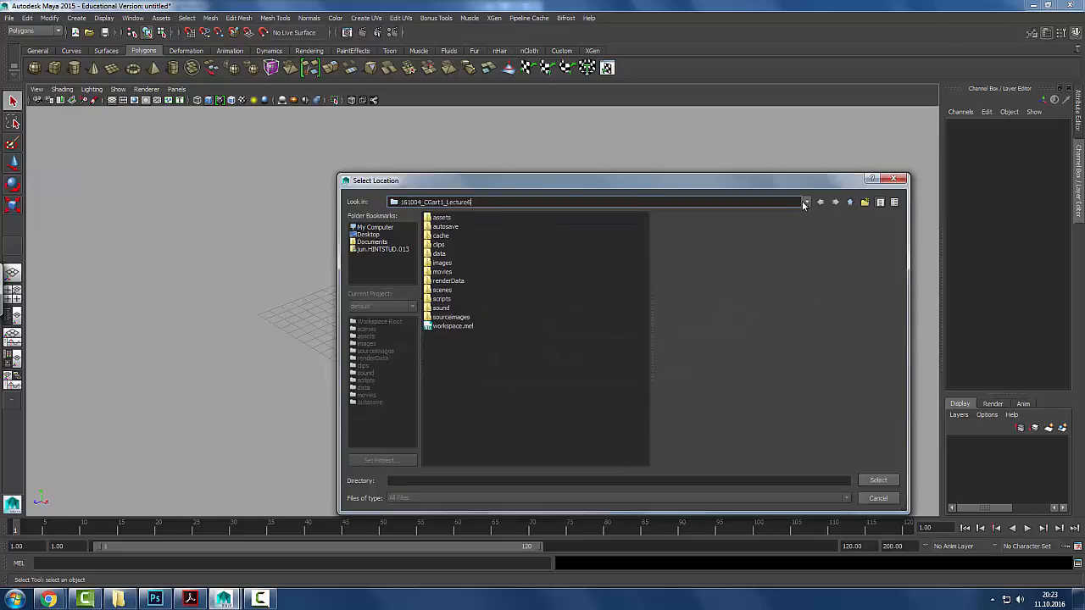
# - Set the project location to \\mmtlager-ste\mmt\teaching\3D_VFX_Lectures\CG-Art-1_VFX1010\ProjectFiles
pyautogui.click(806, 202)
pyautogui.click(441, 278)
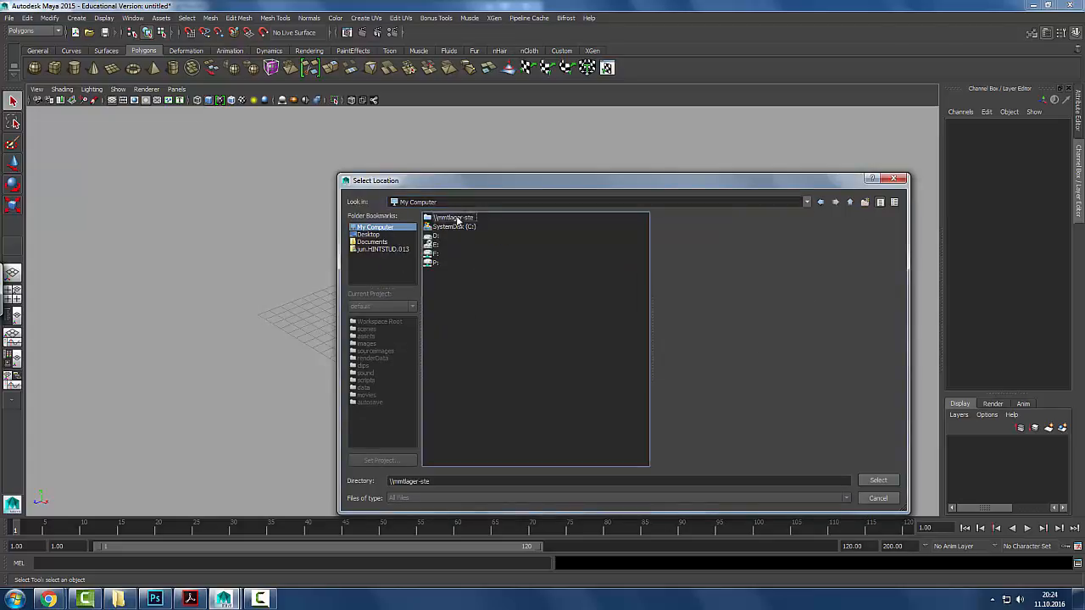
pyautogui.doubleClick(458, 220)
pyautogui.doubleClick(443, 228)
pyautogui.doubleClick(447, 245)
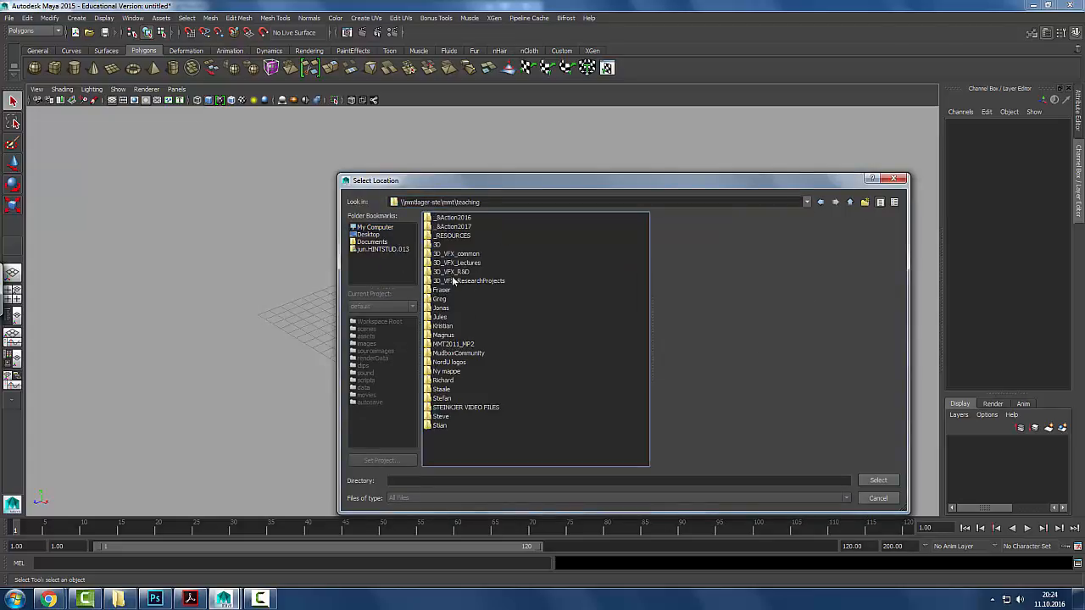
pyautogui.click(458, 263)
pyautogui.doubleClick(447, 264)
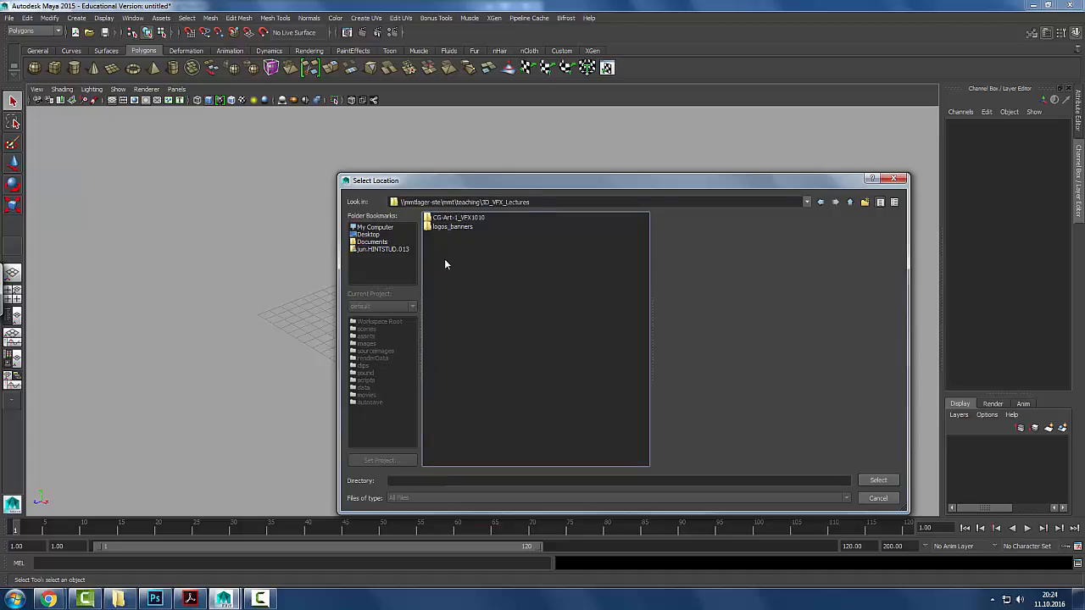
pyautogui.doubleClick(450, 219)
pyautogui.doubleClick(455, 235)
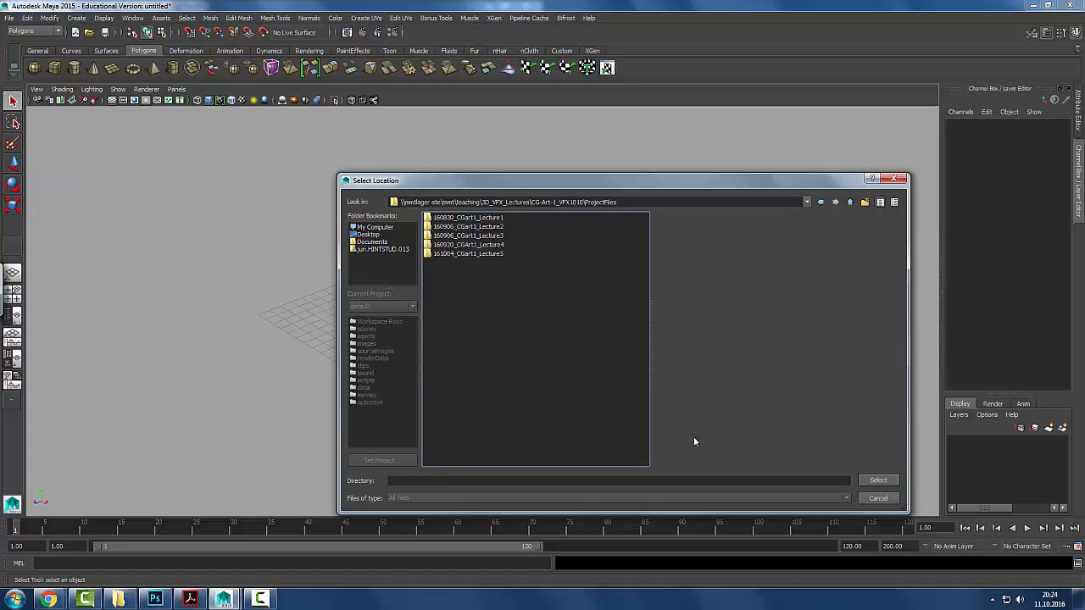
pyautogui.click(878, 481)
# - Name the new project 161011_CGArt1_Lecture06 and create it with the default folder locations
pyautogui.doubleClick(473, 235)
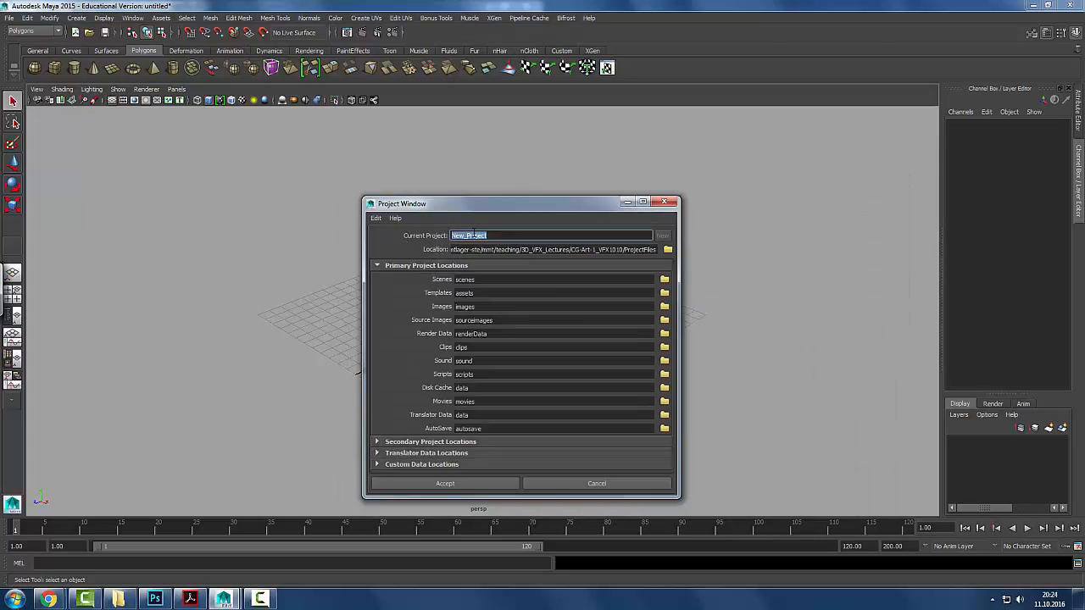
pyautogui.write('16')
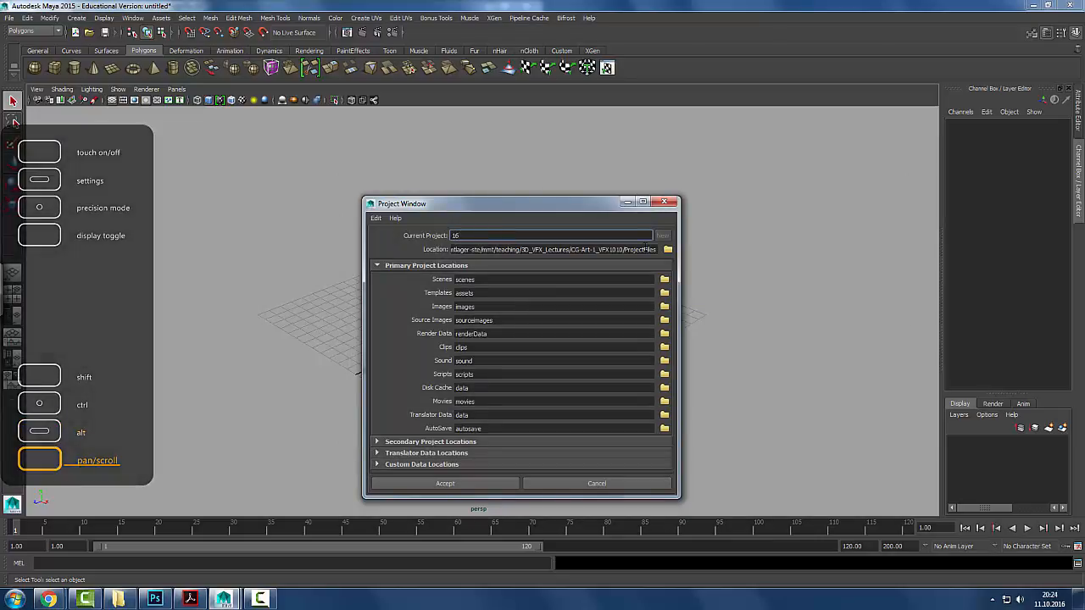
pyautogui.write('1011_CGArt1_Lecture05')
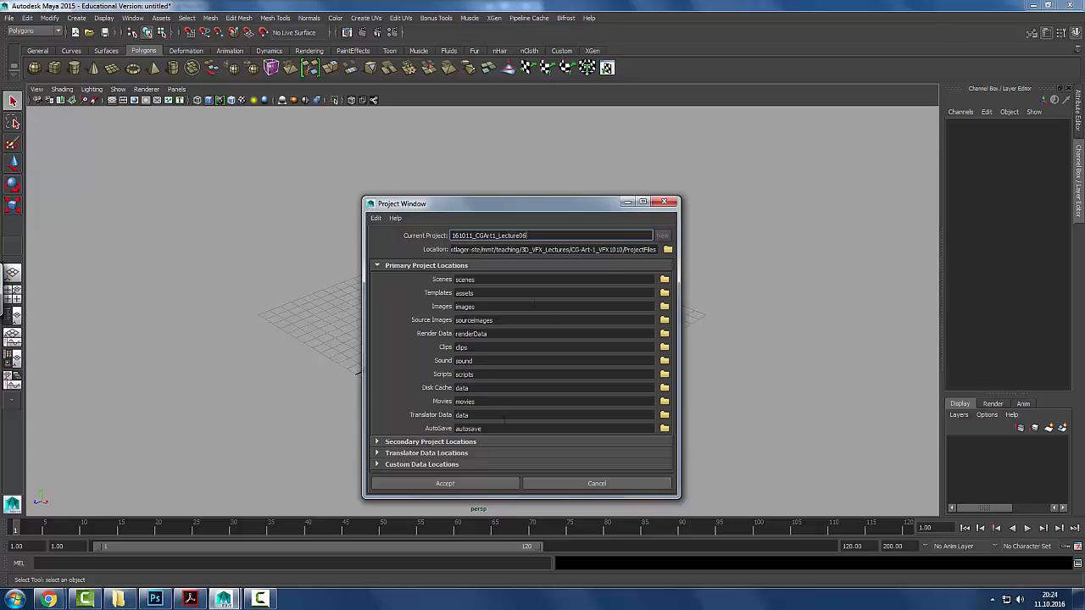
pyautogui.click(442, 484)
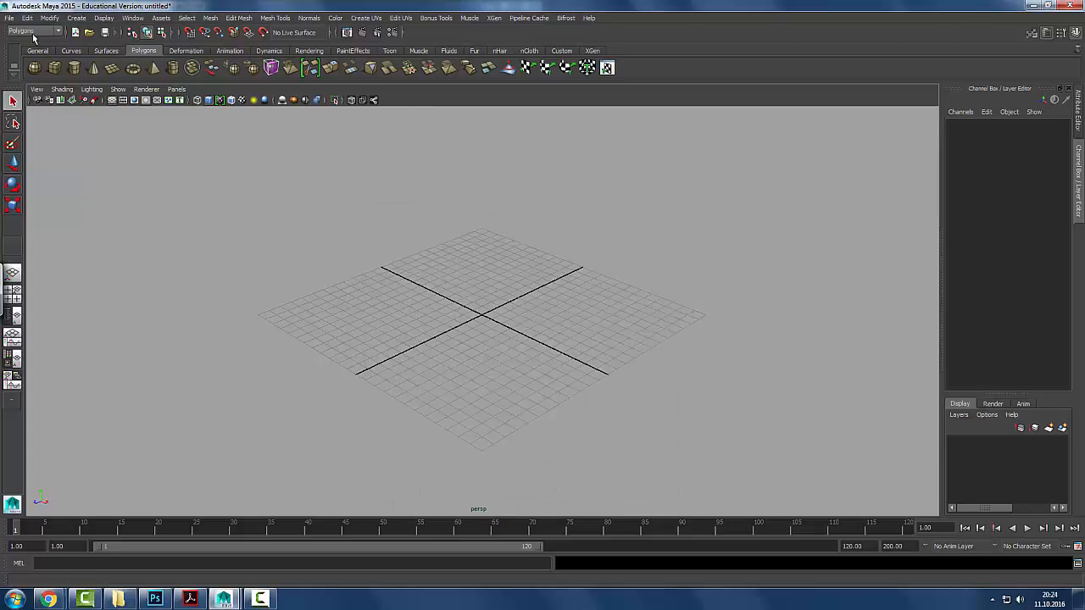
# - Save the empty scene as Maya ASCII file Lecture06_texturing_01 in the project's scenes folder
pyautogui.click(9, 18)
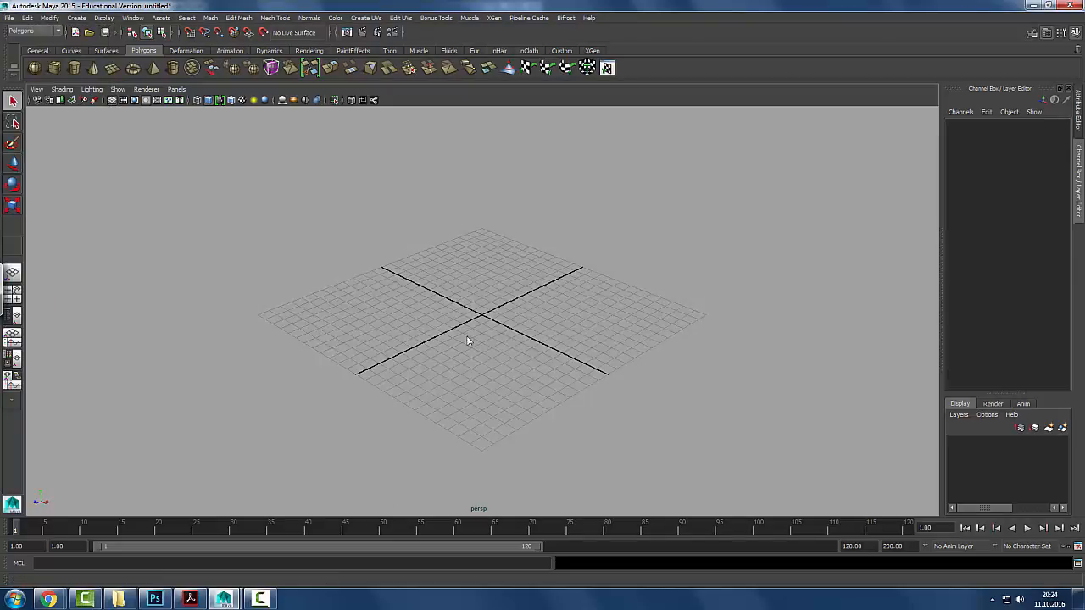
pyautogui.hotkey('ctrl', 's')
pyautogui.write('texturing_01')
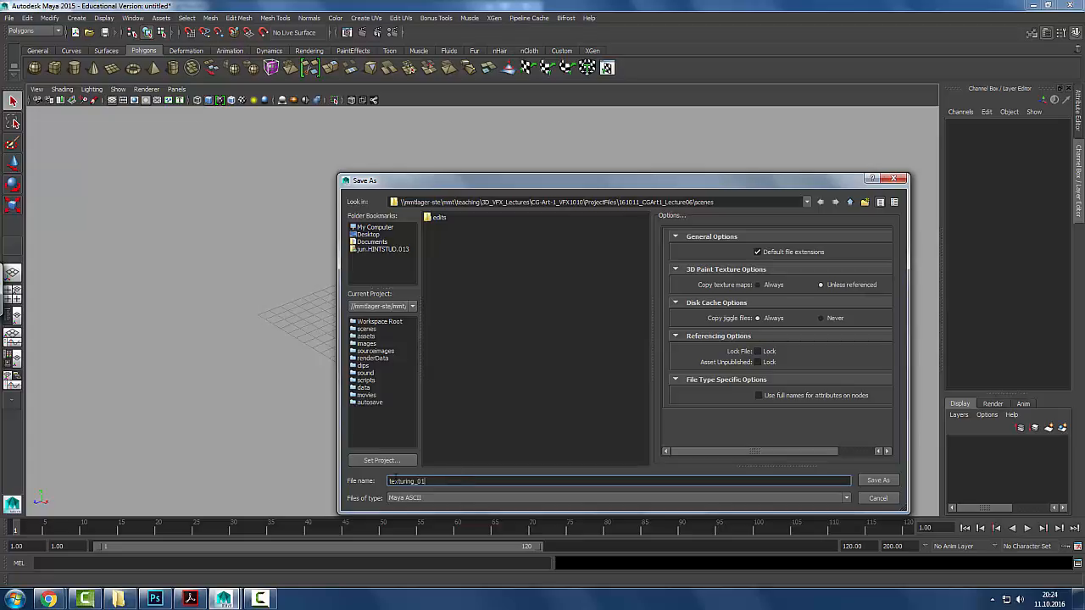
pyautogui.press('Home')
pyautogui.write('Lecture06_')
pyautogui.click(877, 482)
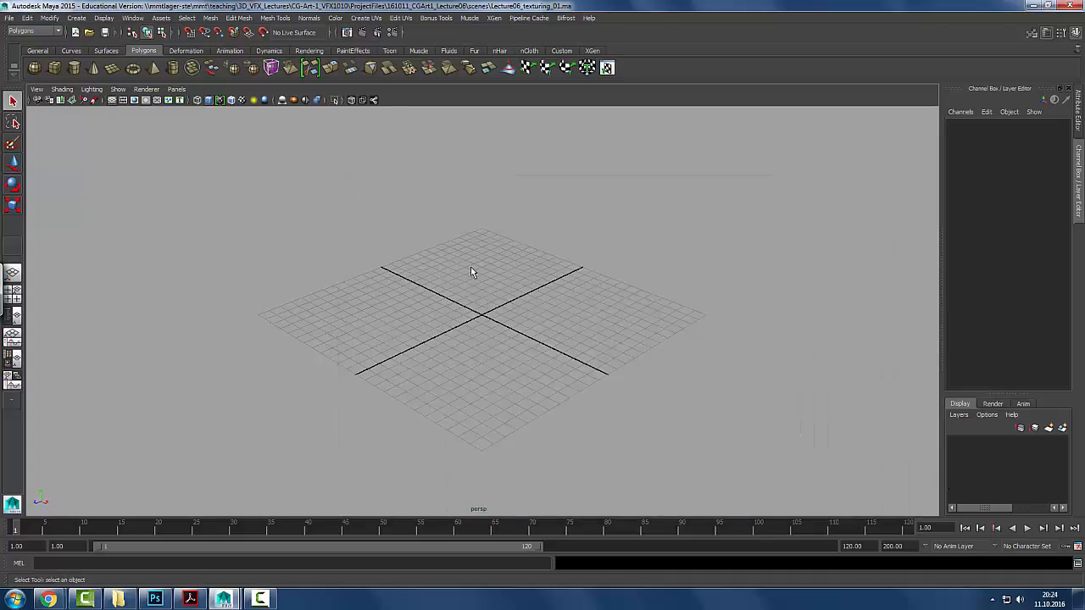
# - Create a polygon plane at the grid origin and scale it uniformly to about 51
pyautogui.press('r')
pyautogui.click(482, 315)
pyautogui.scroll(5, 545, 310)
pyautogui.scroll(-5, 685, 318)
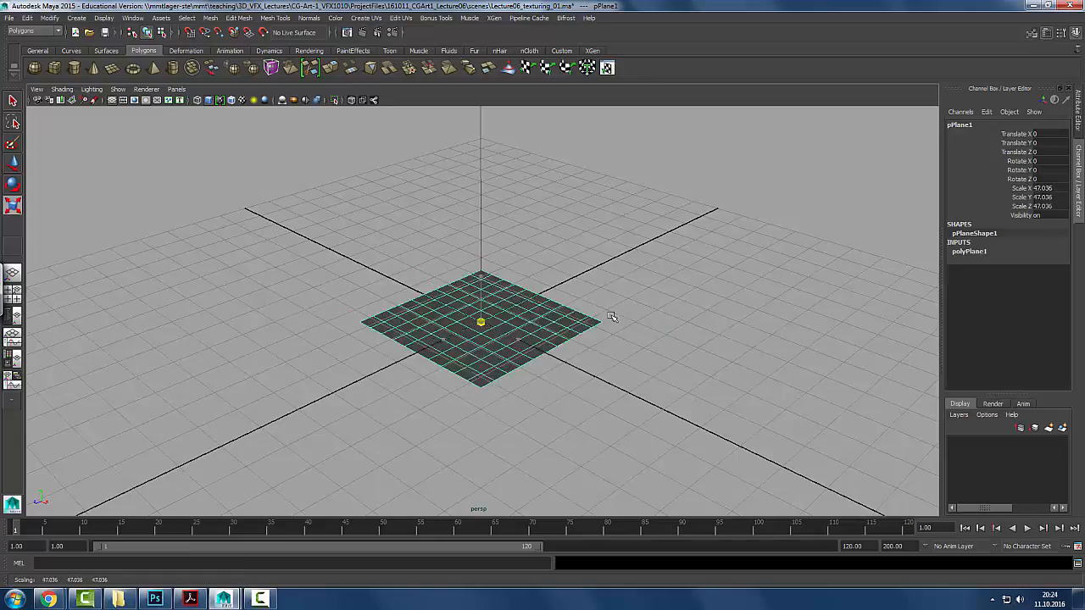
# - Rotate the plane 90 degrees in X so it stands upright and raise it to about 27.1 in Y
pyautogui.press('e')
pyautogui.moveTo(442, 339); pyautogui.dragTo(459, 353)
pyautogui.press('w')
pyautogui.moveTo(485, 276); pyautogui.dragTo(482, 204)
pyautogui.scroll(4, 543, 365)
pyautogui.moveTo(584, 385); pyautogui.dragTo(472, 243)
pyautogui.press('q')
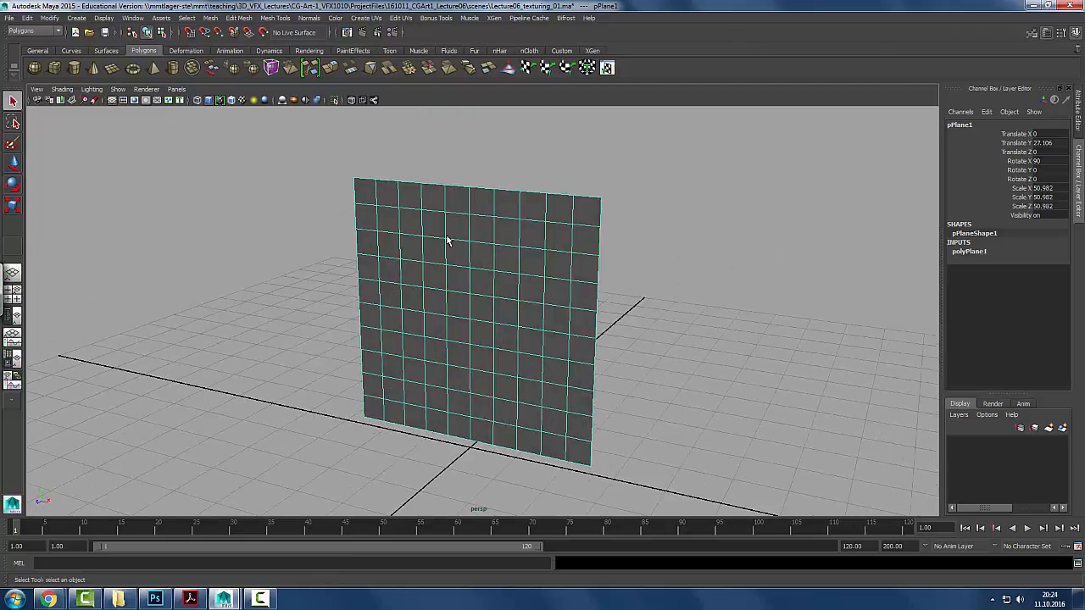
# - Open the UV Texture Editor for the plane, place its window beside the model and fit the UV layout in view
pyautogui.click(111, 20)
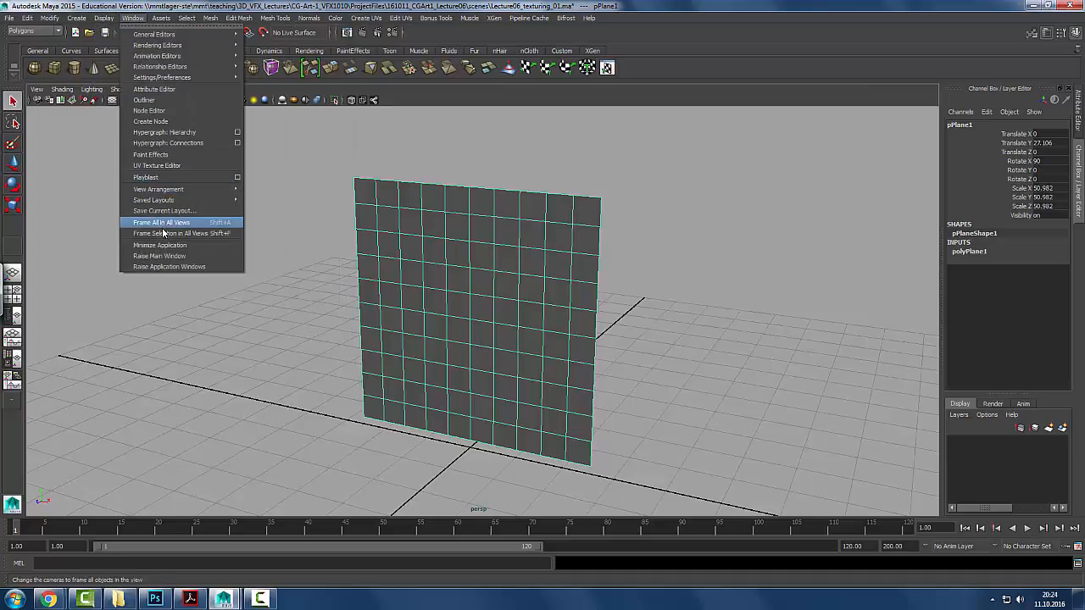
pyautogui.click(156, 165)
pyautogui.moveTo(693, 97); pyautogui.dragTo(551, 47)
pyautogui.scroll(-5, 649, 239)
pyautogui.scroll(1, 649, 240)
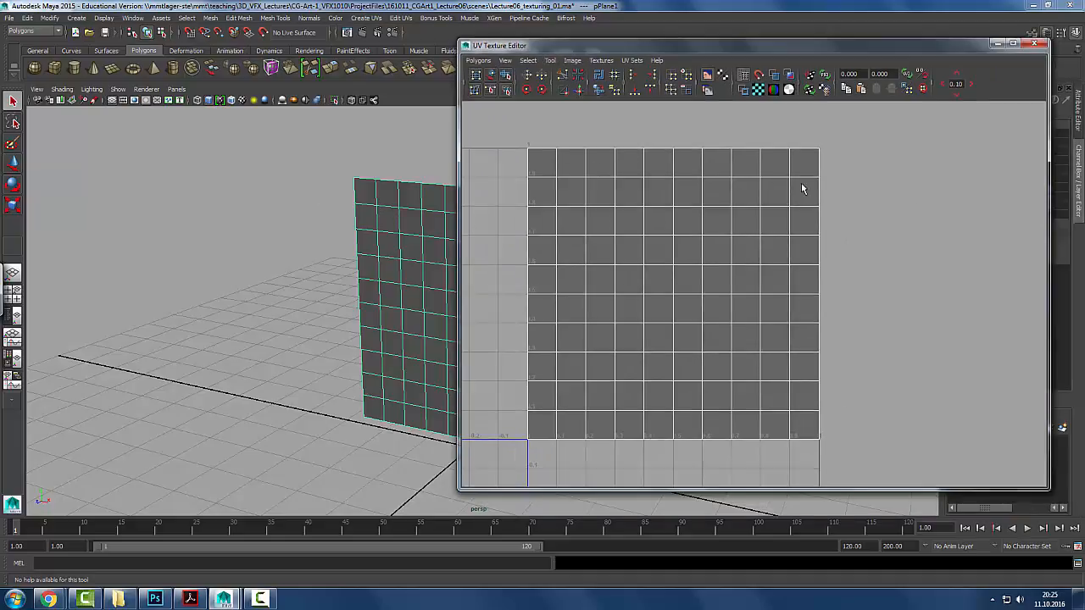
pyautogui.click(478, 60)
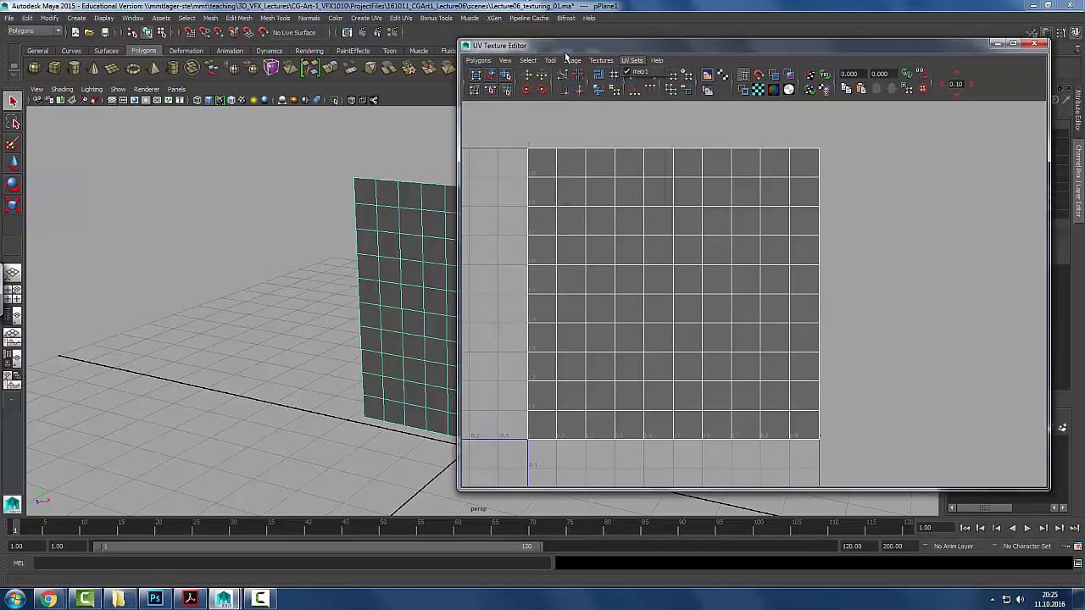
pyautogui.click(478, 60)
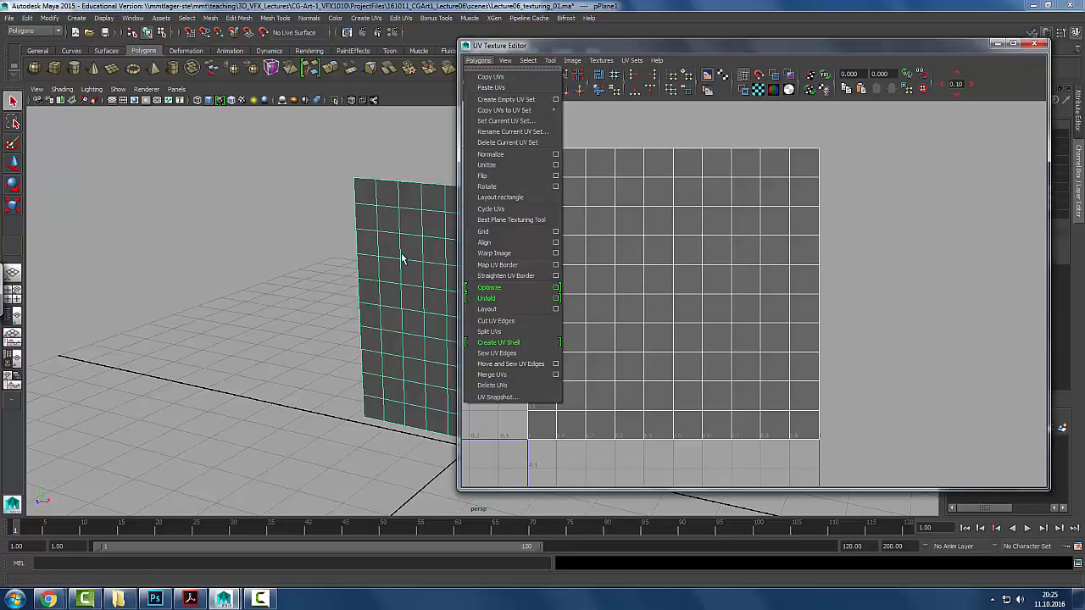
pyautogui.click(402, 133)
pyautogui.click(402, 133)
pyautogui.hotkey('ctrl', 'z')
# - Export a UV snapshot of the plane as JPEG image outUV at 2048 x 2048 into the project's images folder
pyautogui.click(479, 61)
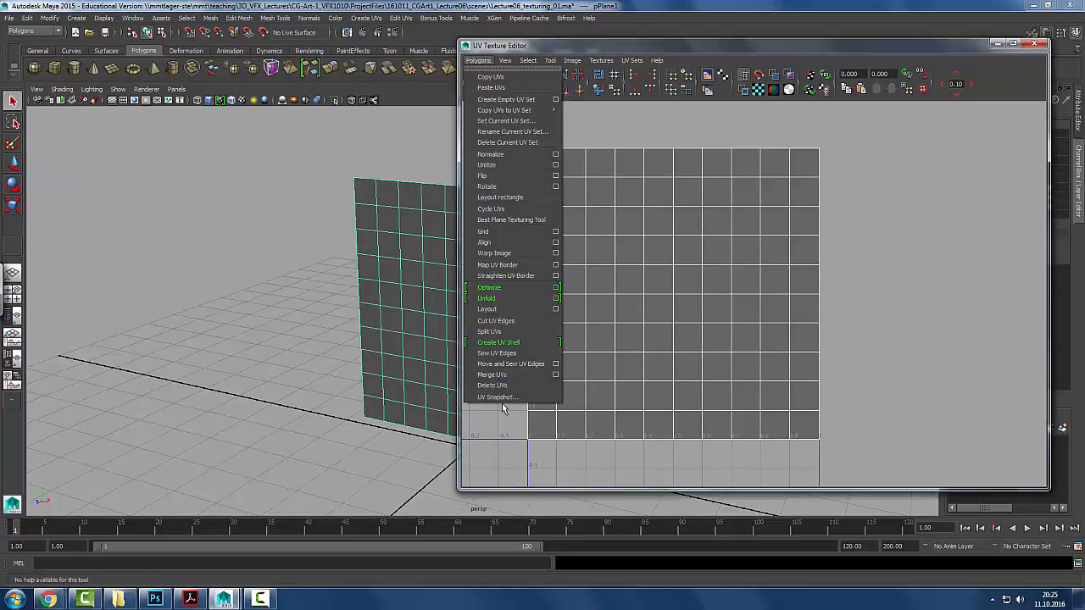
pyautogui.click(480, 395)
pyautogui.press('Tab')
pyautogui.press('Tab')
pyautogui.click(451, 290)
pyautogui.click(441, 292)
pyautogui.doubleClick(538, 217)
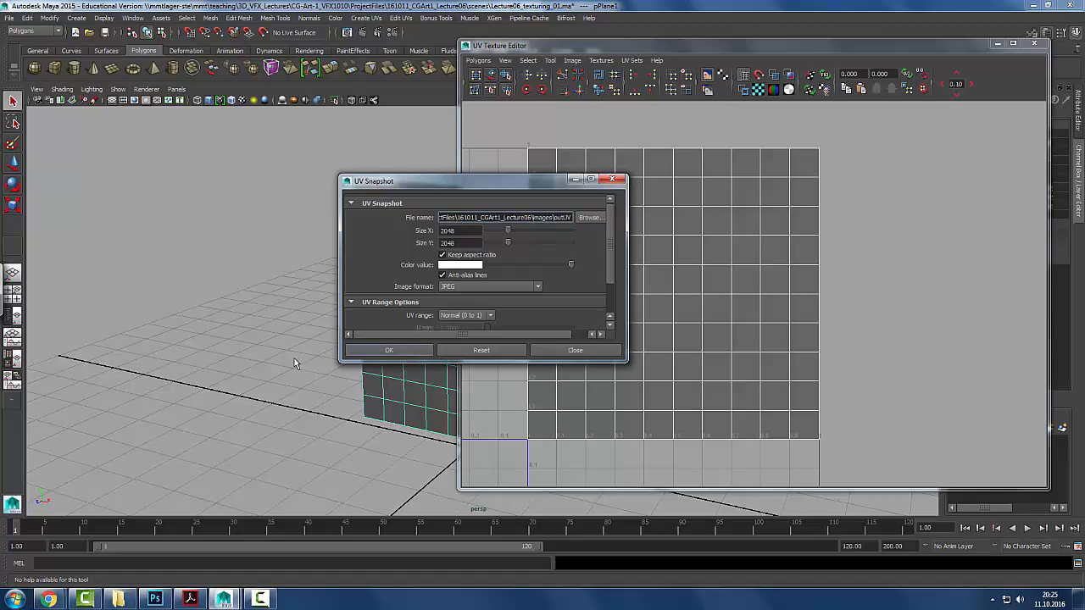
# - Switch to Windows Explorer and open the images folder of the 161011_CGArt1_Lecture06 project
pyautogui.hotkey('alt', 'Tab')
pyautogui.press('Tab')
pyautogui.press('Tab')
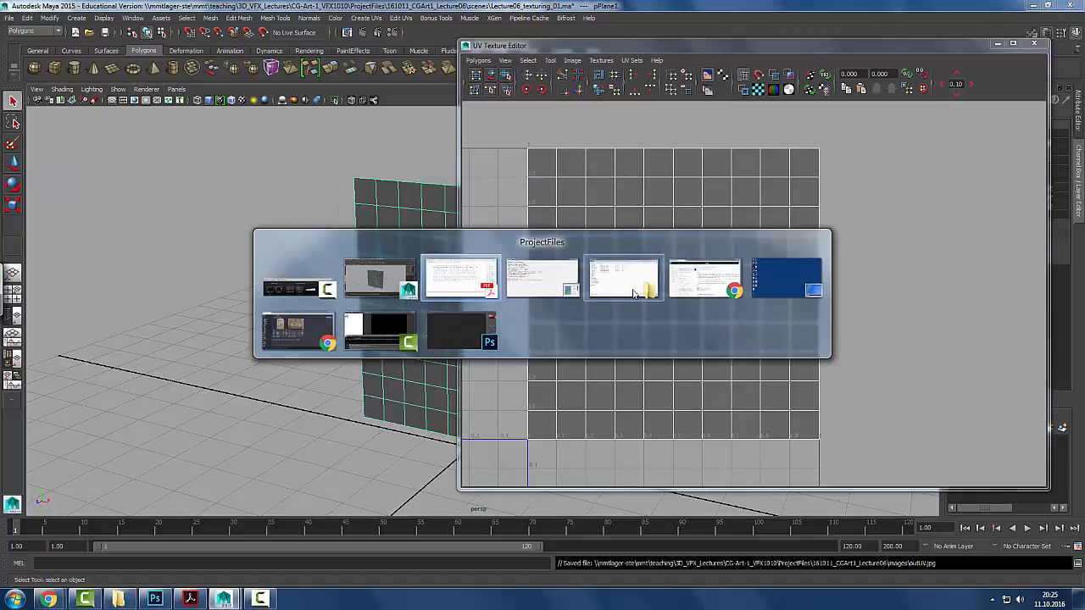
pyautogui.click(771, 122)
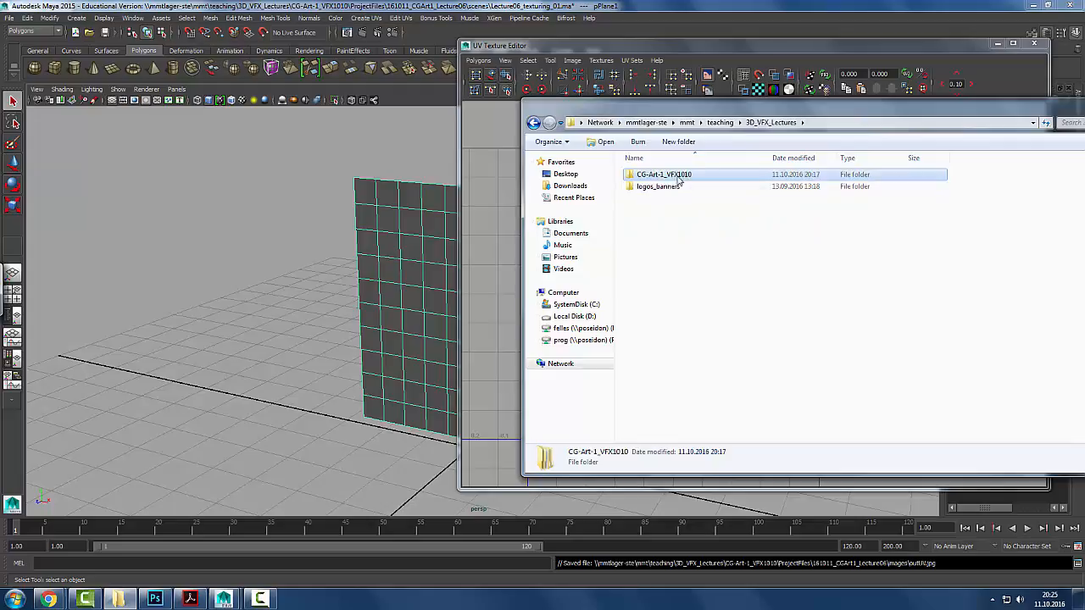
pyautogui.doubleClick(661, 176)
pyautogui.doubleClick(653, 186)
pyautogui.doubleClick(658, 234)
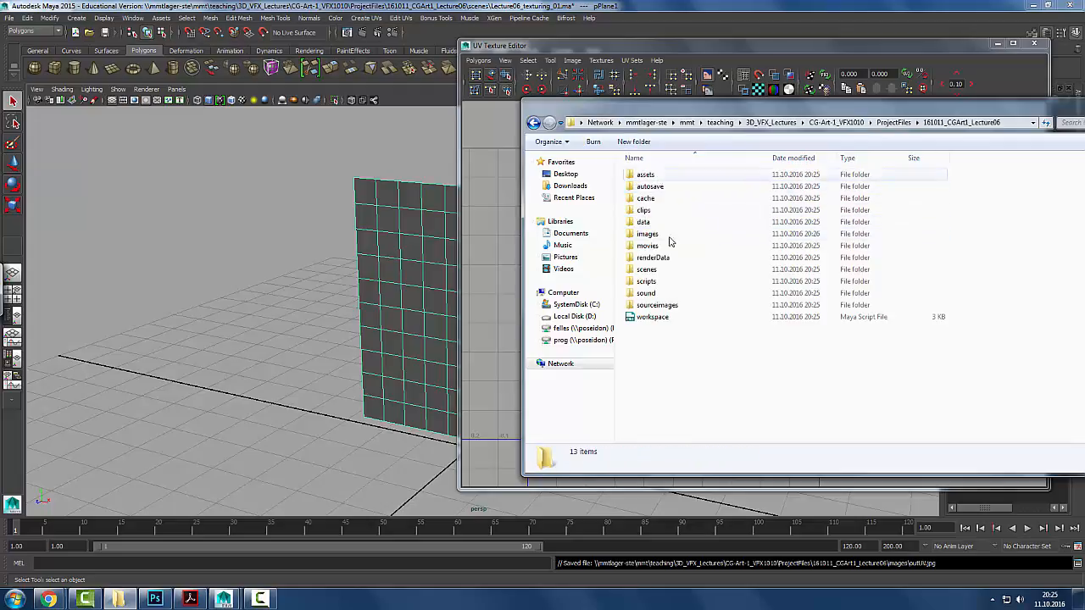
pyautogui.doubleClick(647, 234)
# - Bring up the default program choice for opening the outUV image
pyautogui.rightClick(645, 178)
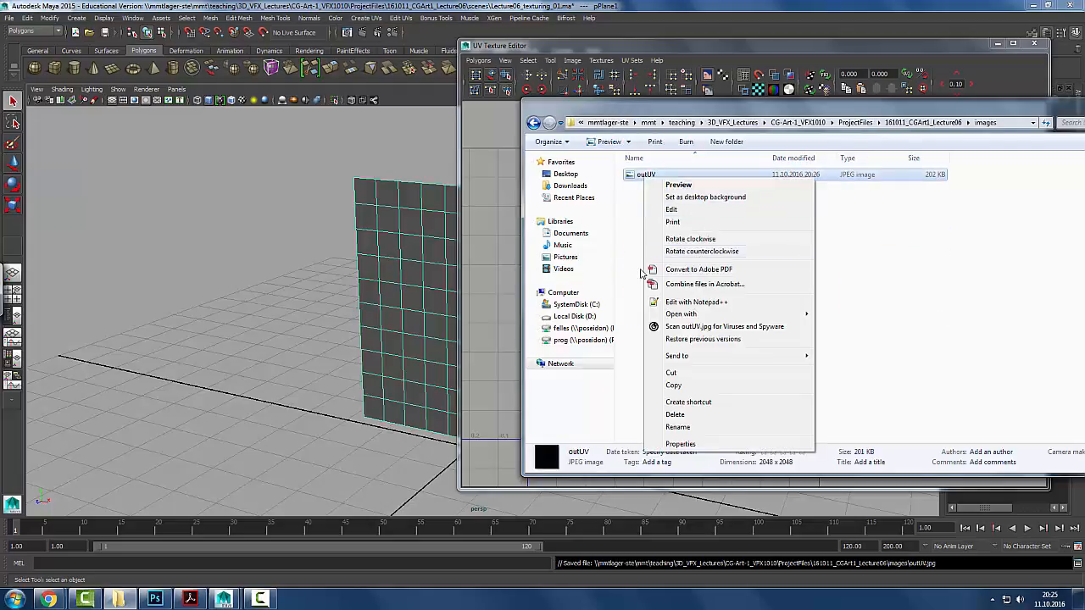
pyautogui.moveTo(706, 317)
pyautogui.click(857, 371)
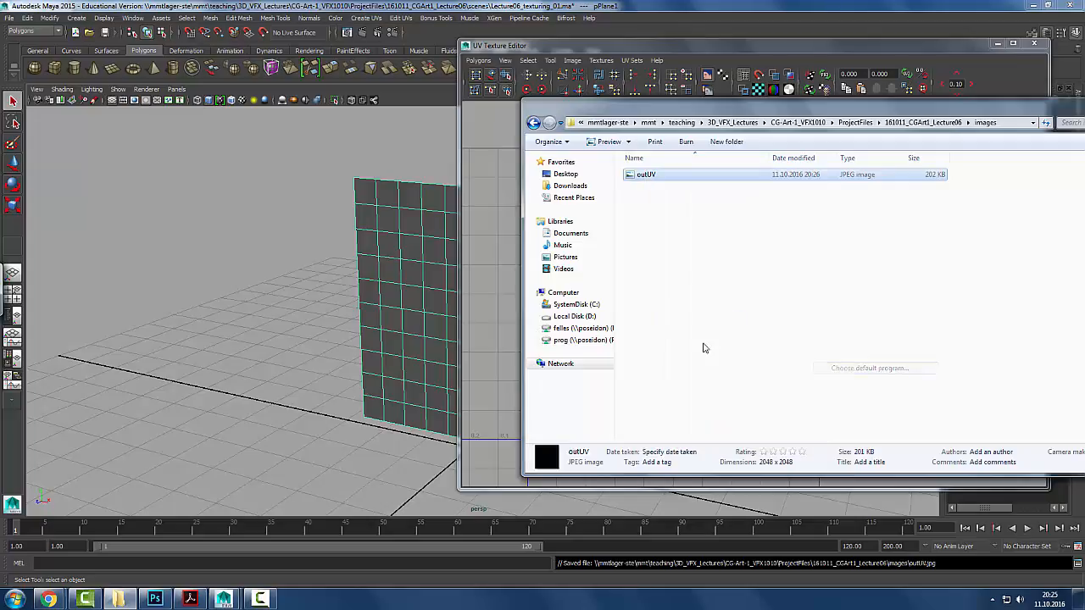
pyautogui.click(685, 278)
pyautogui.click(555, 315)
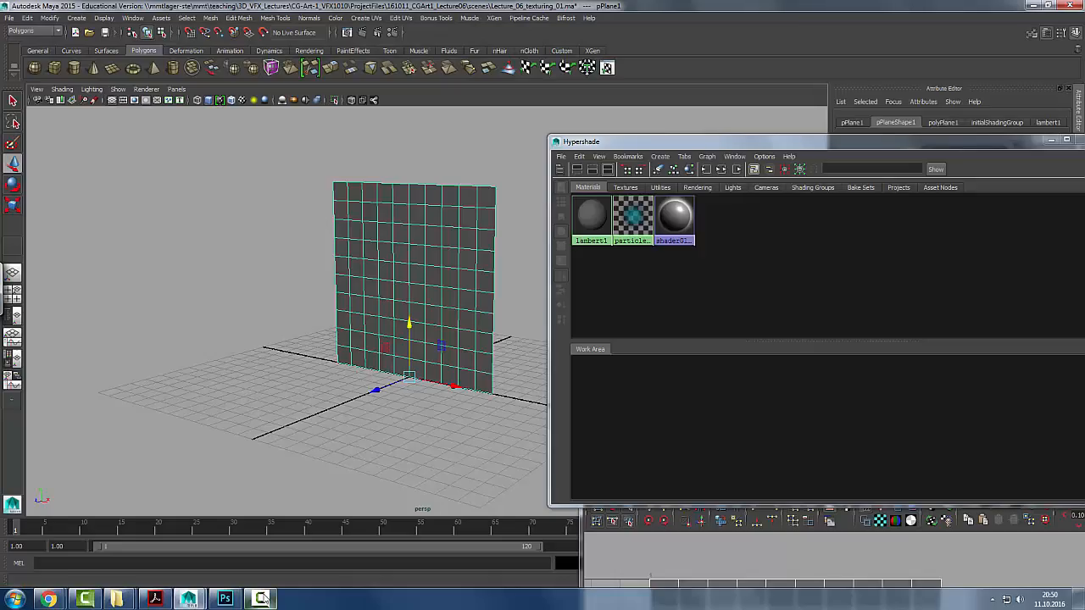
# - Switch to textures.com in Chrome and open the BuildingsHouseOld0253 photoset from the Old Apartments category under Buildings
pyautogui.hotkey('alt', 'Tab')
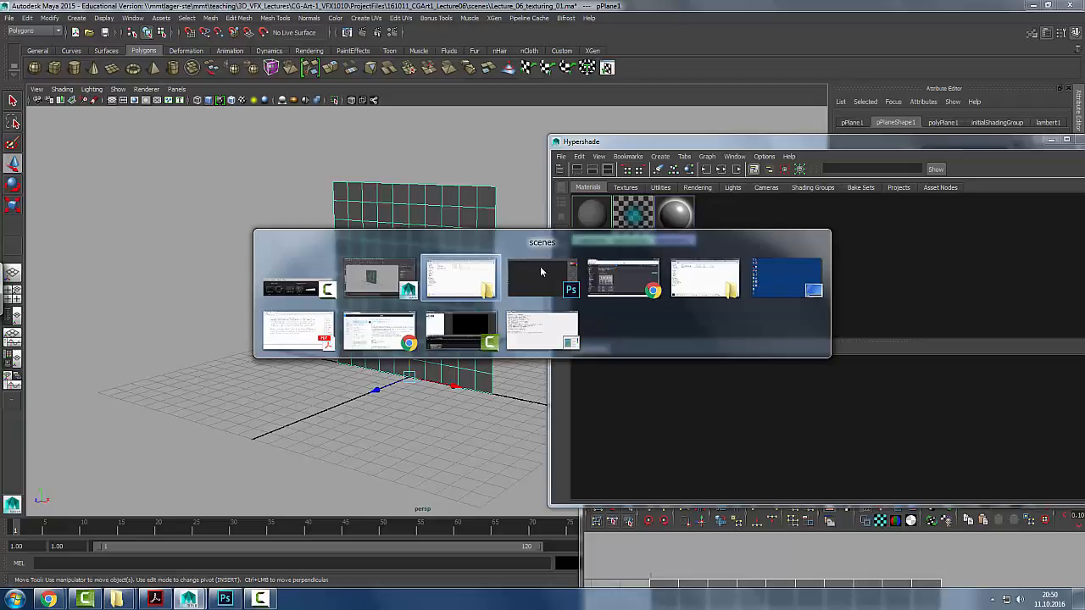
pyautogui.click(621, 296)
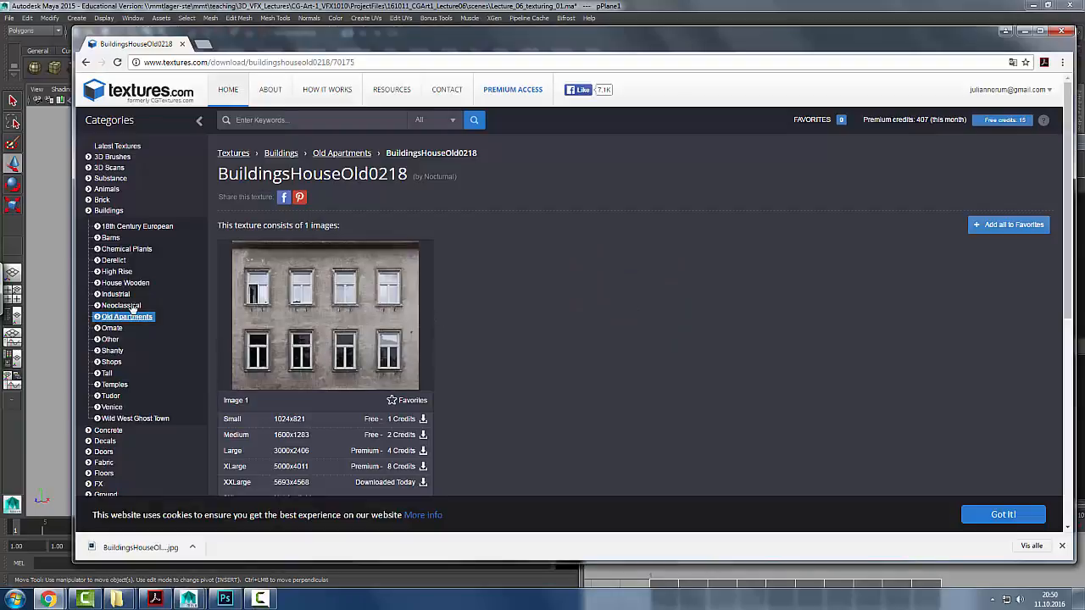
pyautogui.click(108, 211)
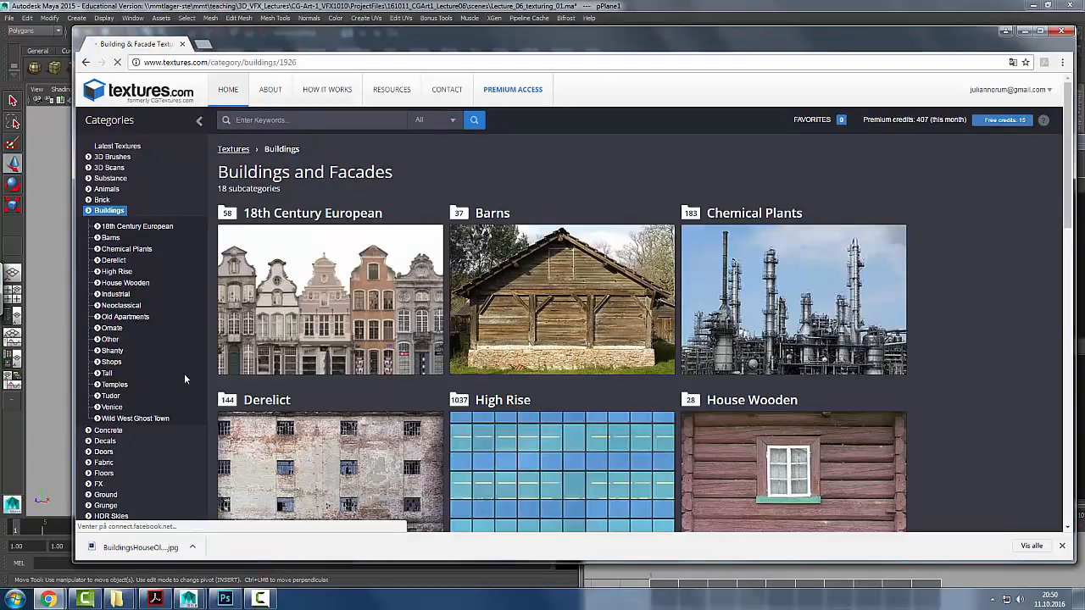
pyautogui.scroll(-2, 439, 411)
pyautogui.scroll(1, 294, 346)
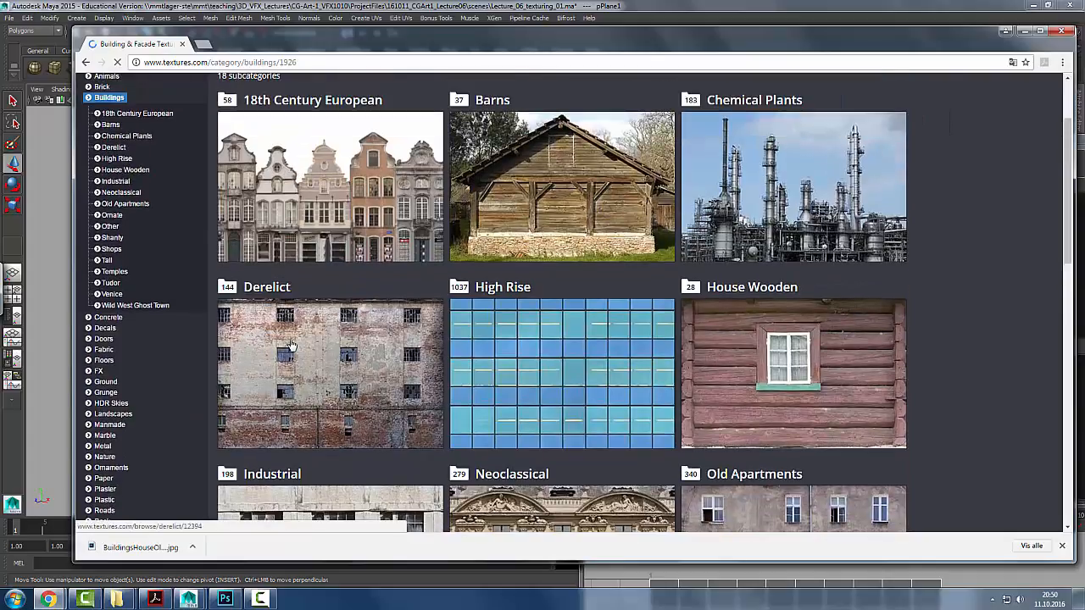
pyautogui.scroll(-1, 293, 346)
pyautogui.scroll(-3, 603, 383)
pyautogui.scroll(3, 520, 319)
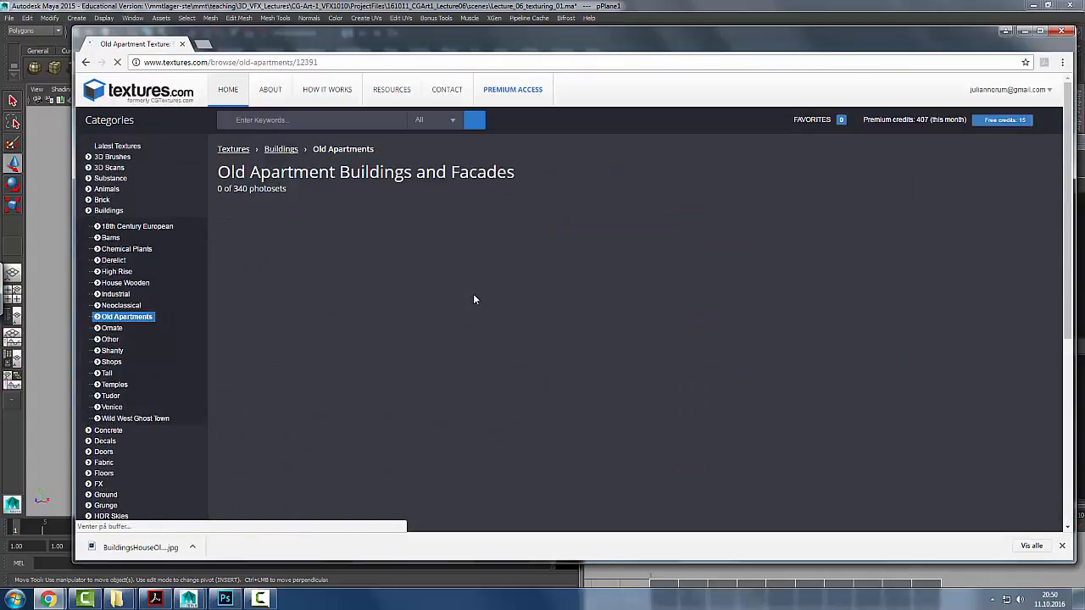
pyautogui.scroll(-1, 488, 297)
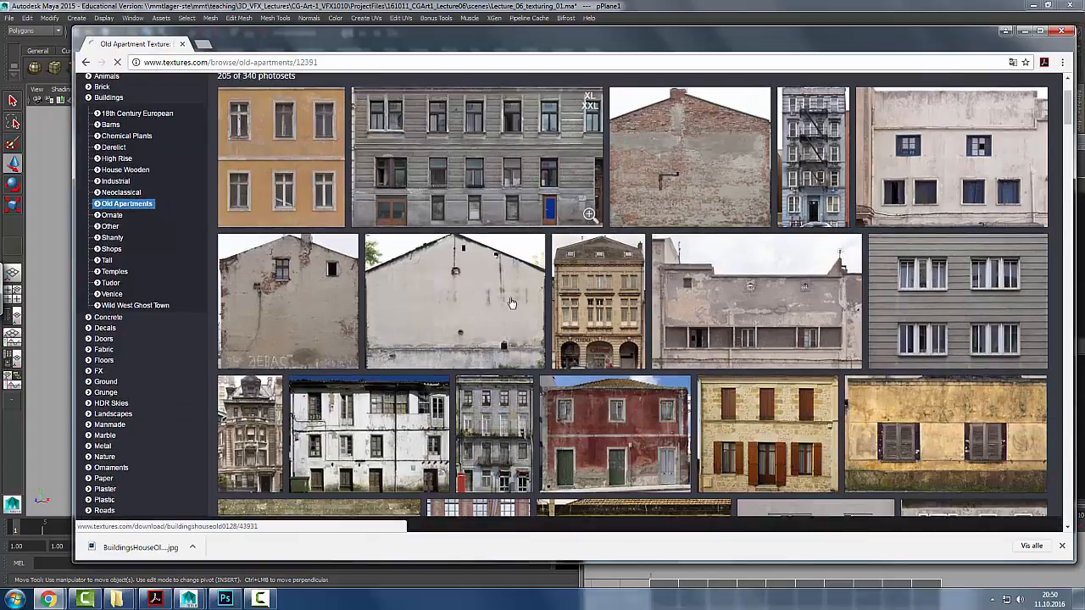
pyautogui.click(296, 203)
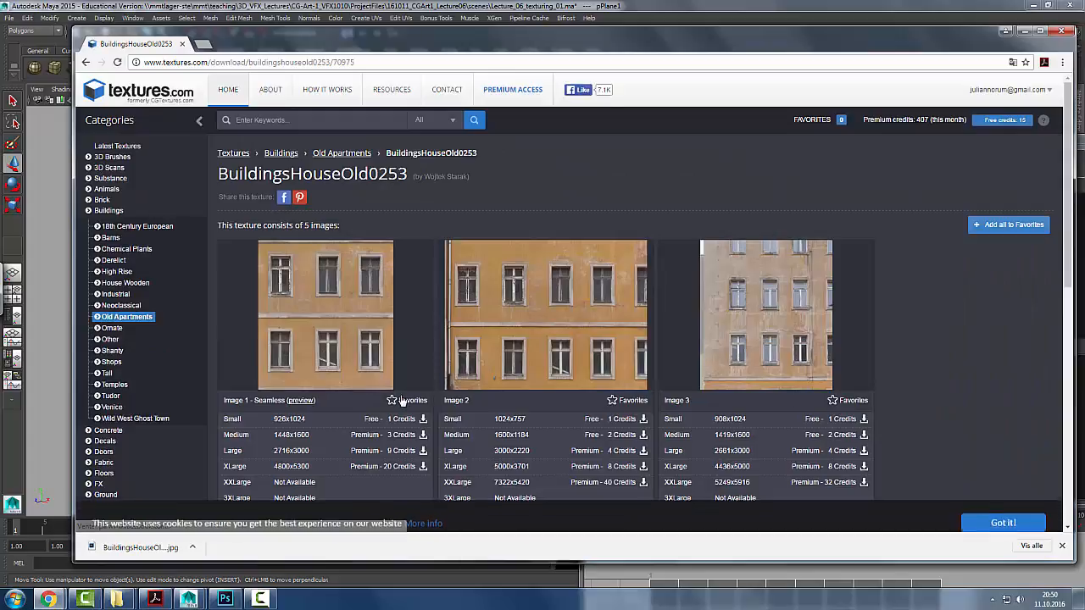
# - Download Image 4 of the photoset in XLarge size (5384x3744) and save it as BuildingsHouseOld0253_4_XL in the _TEXTURES folder
pyautogui.scroll(-1, 298, 384)
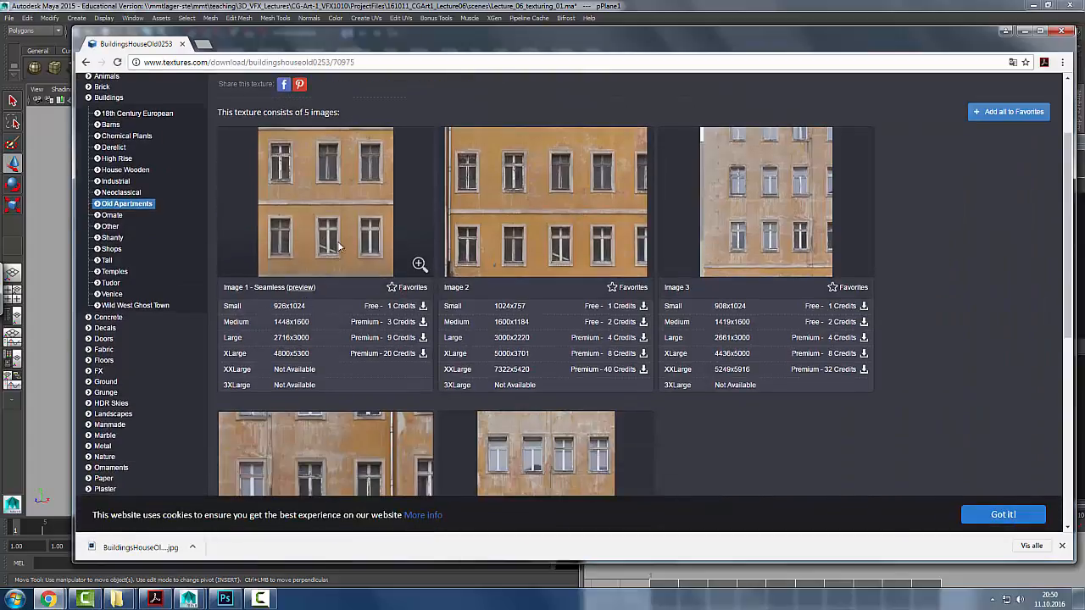
pyautogui.scroll(-2, 356, 275)
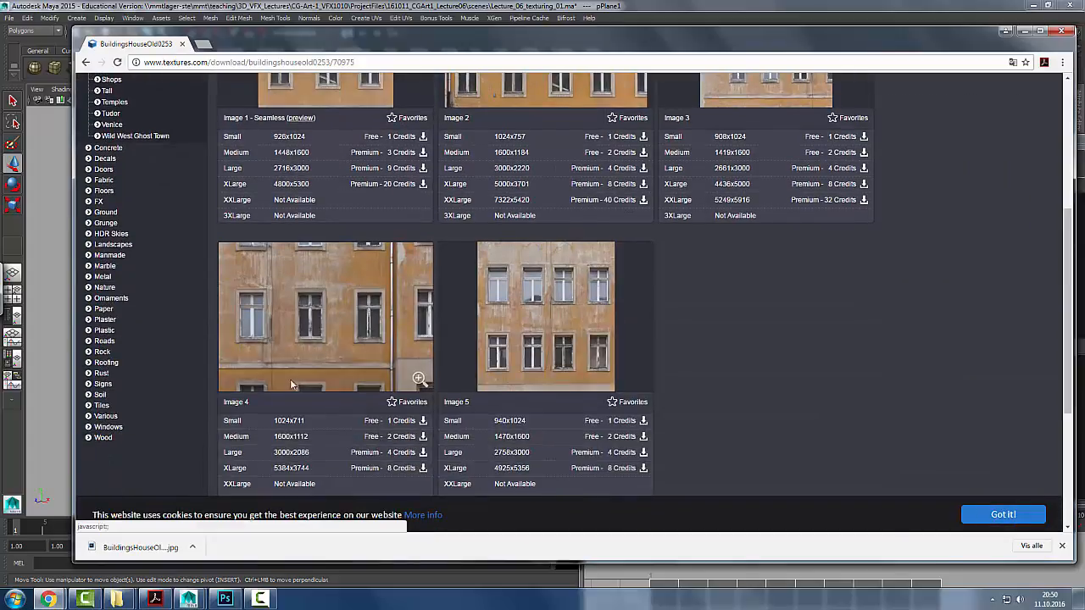
pyautogui.click(296, 468)
pyautogui.click(487, 321)
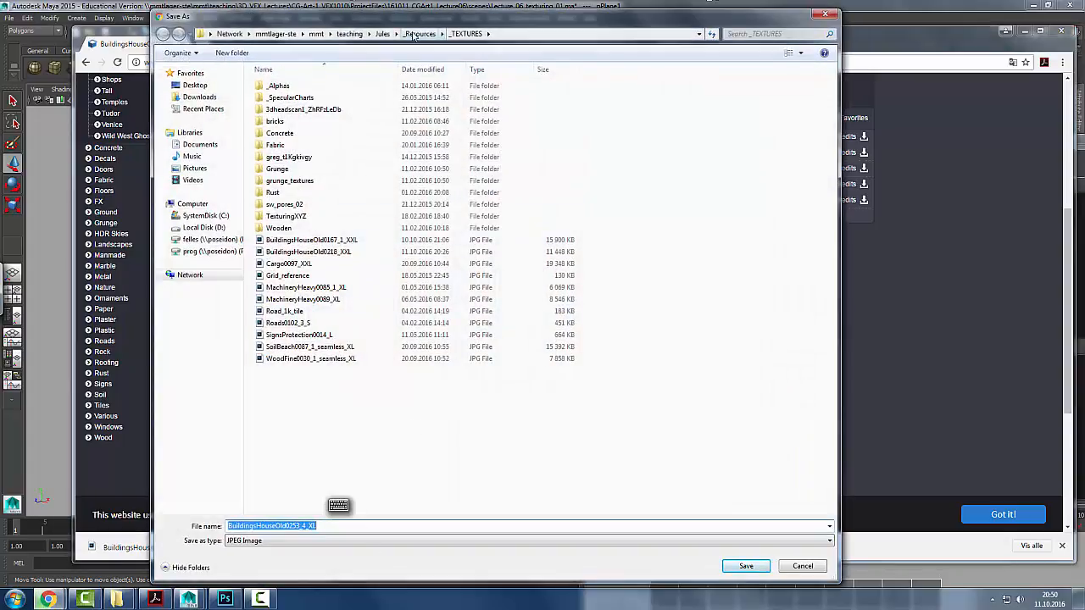
pyautogui.click(746, 566)
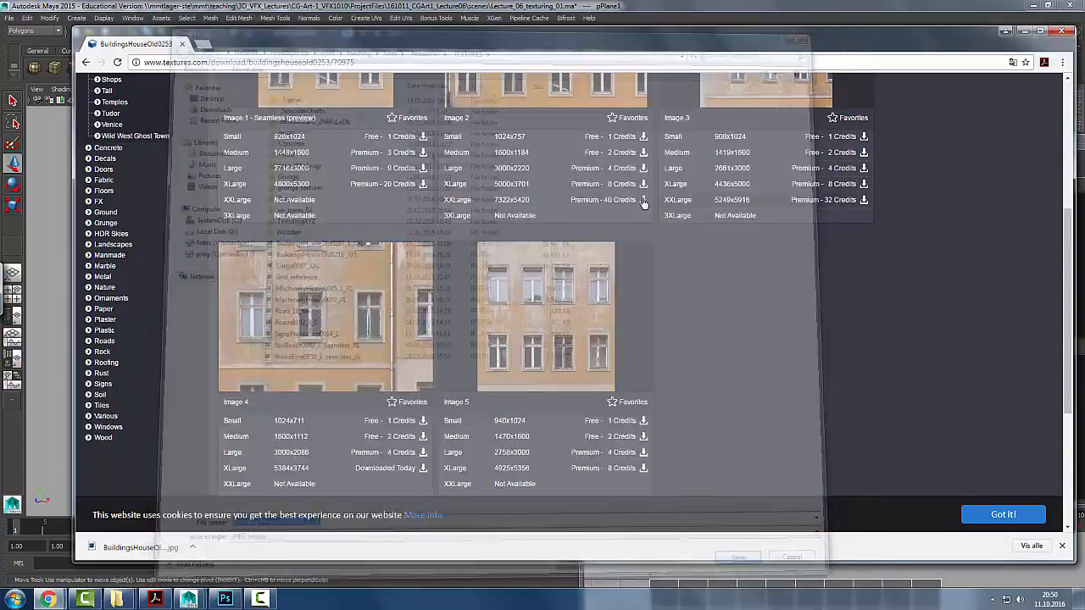
# - Show the downloaded BuildingsHouseOld0253_4_XL image in its _TEXTURES folder and open it with Adobe Photoshop CC 2015
pyautogui.click(202, 552)
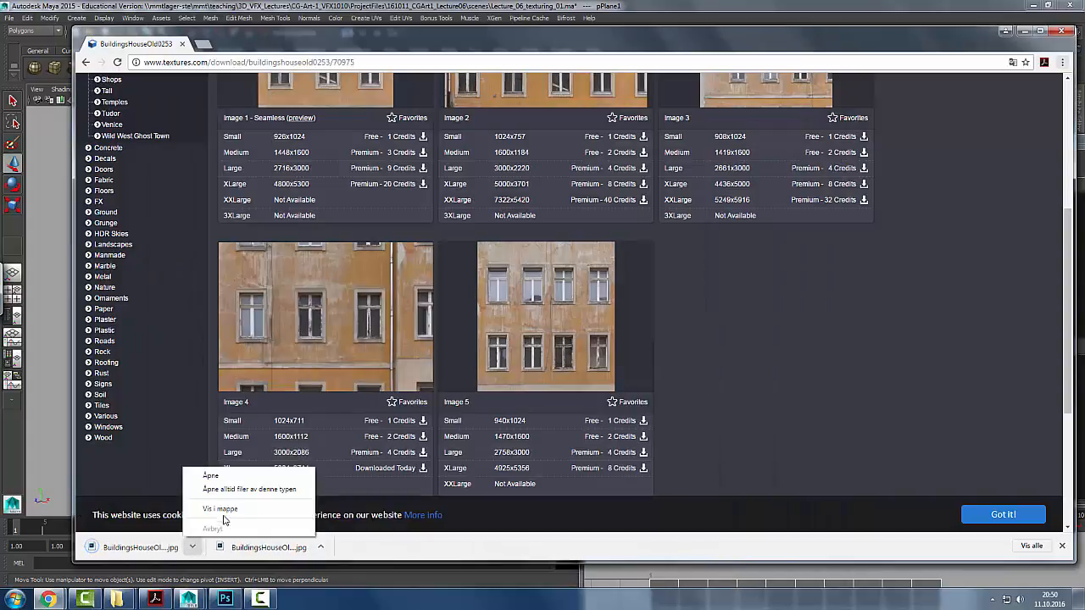
pyautogui.click(225, 513)
pyautogui.rightClick(552, 312)
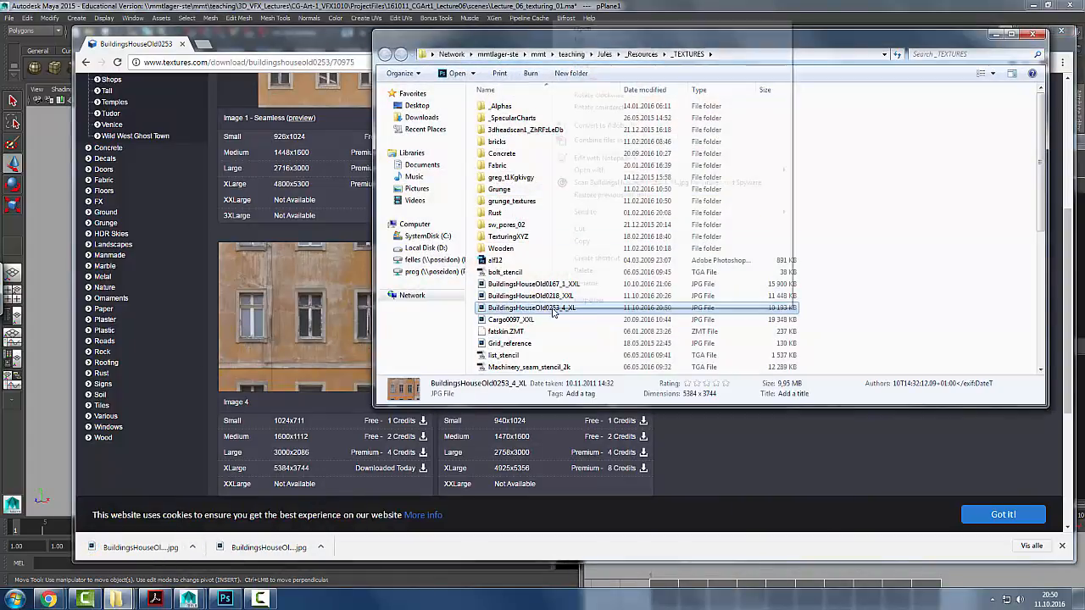
pyautogui.moveTo(623, 176)
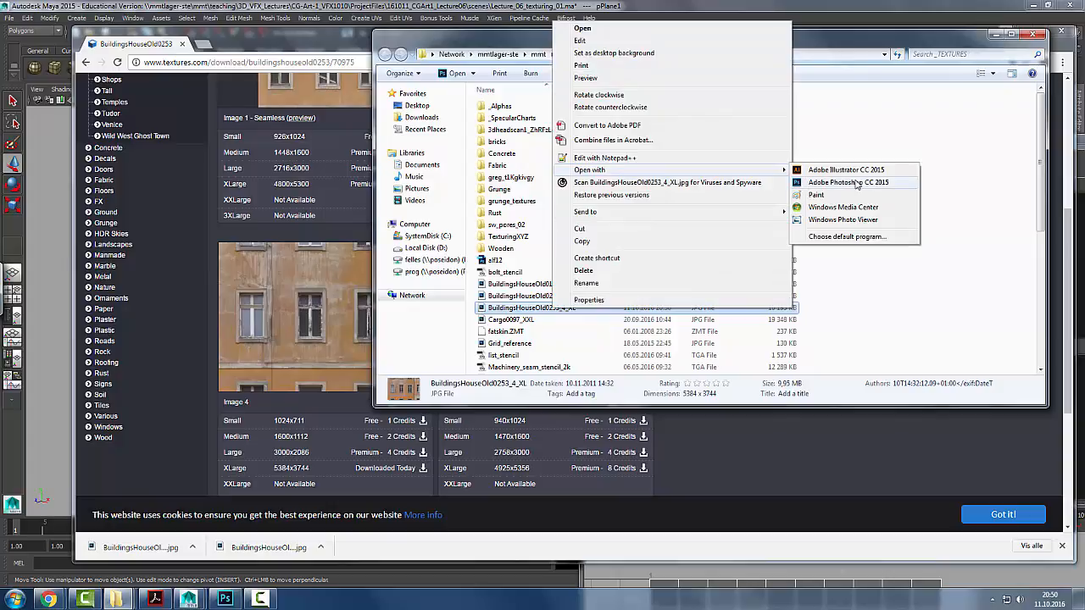
pyautogui.click(848, 183)
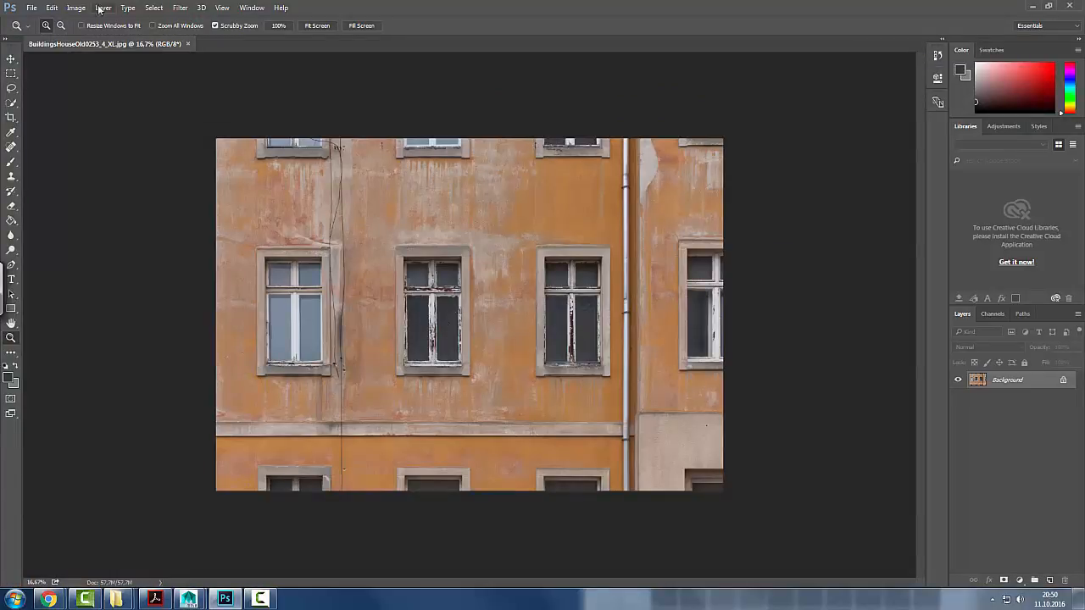
# - Switch to Windows Explorer and open the outUV image from the 161011_CGArt1_Lecture06 project's images folder in Photoshop
pyautogui.hotkey('alt', 'Tab')
pyautogui.hotkey('alt', 'Tab')
pyautogui.hotkey('alt', 'Tab')
pyautogui.hotkey('alt', 'Tab')
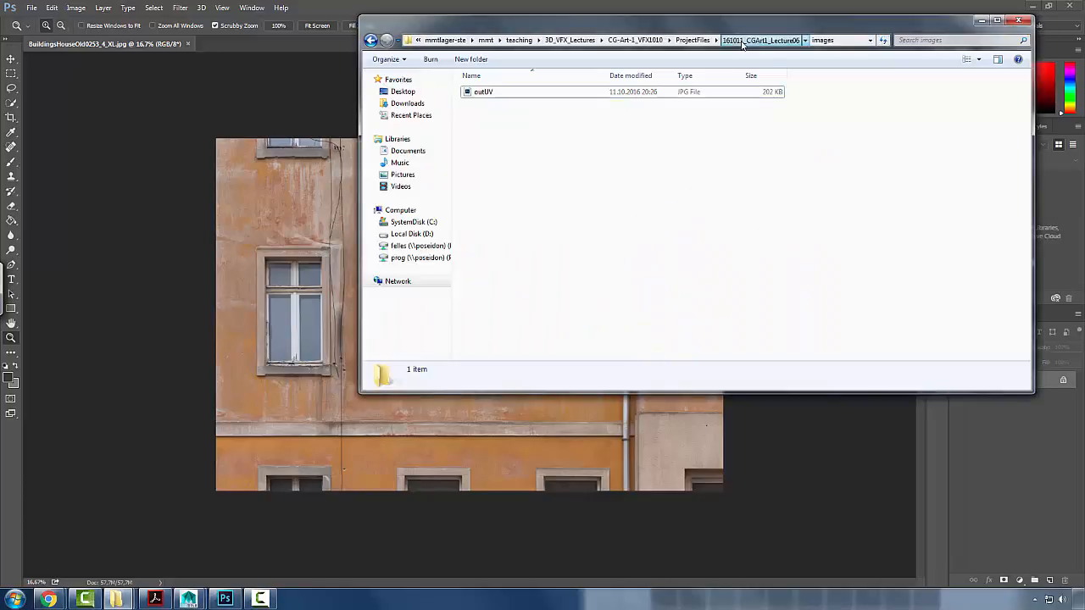
pyautogui.click(743, 41)
pyautogui.doubleClick(491, 154)
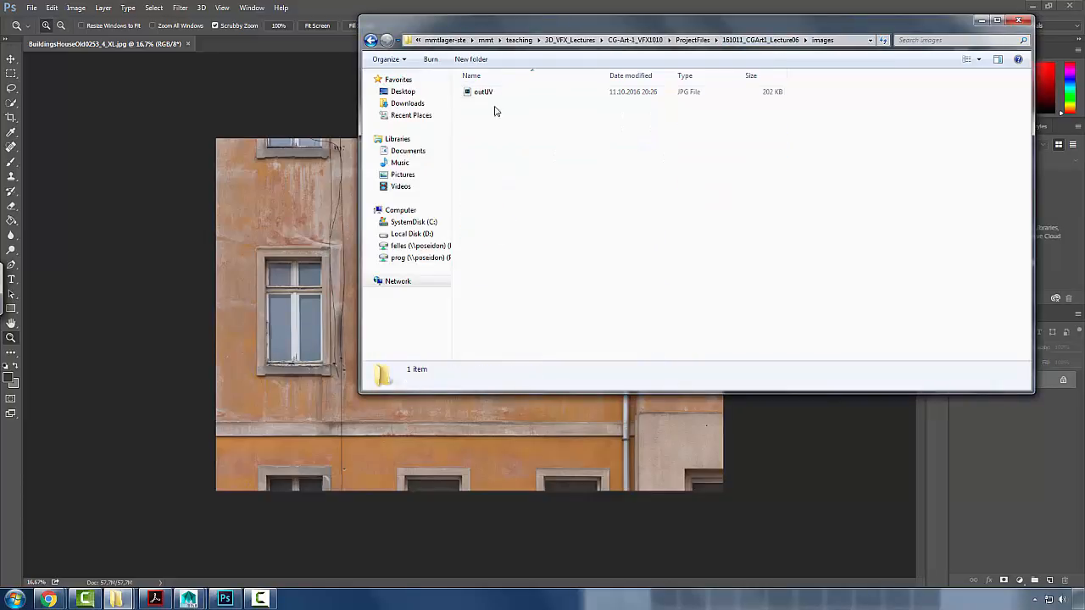
pyautogui.click(498, 93)
pyautogui.rightClick(502, 93)
pyautogui.click(720, 252)
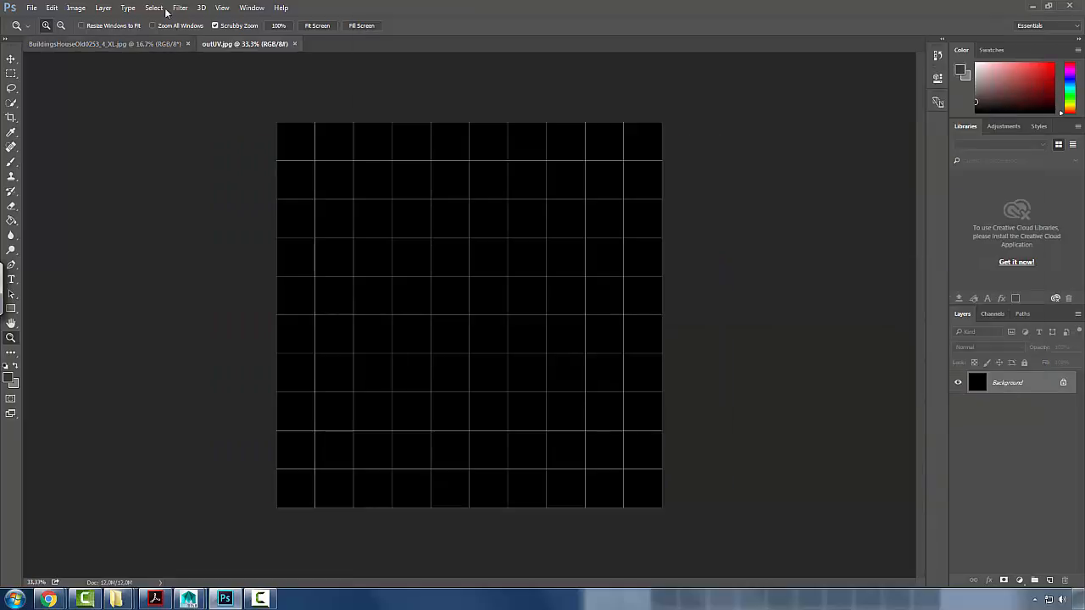
# - Check the pixel dimensions of the outUV image
pyautogui.click(75, 8)
pyautogui.click(111, 93)
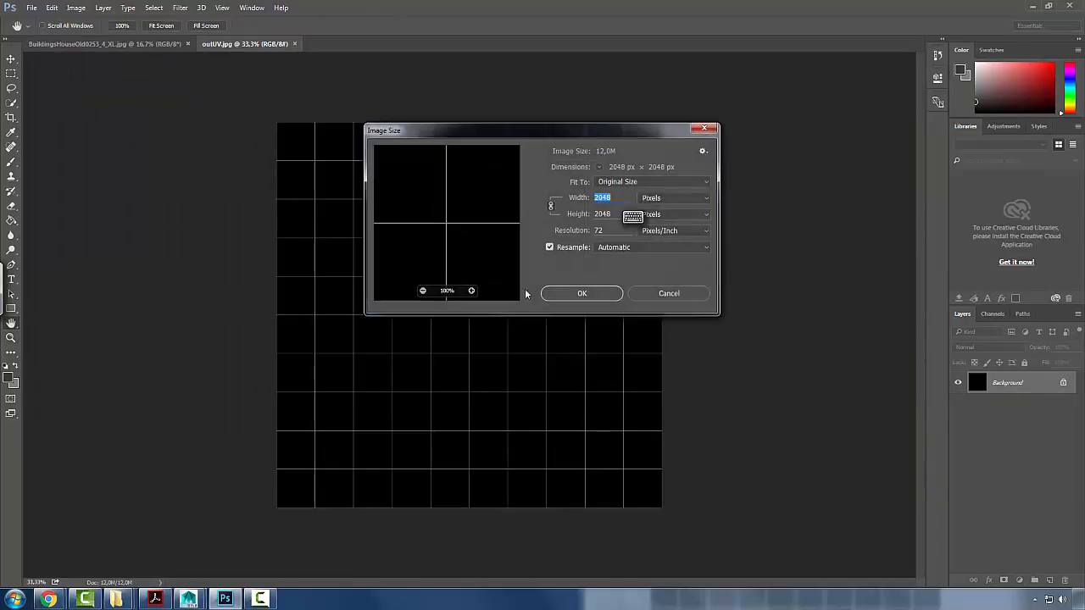
pyautogui.moveTo(612, 198); pyautogui.dragTo(486, 197)
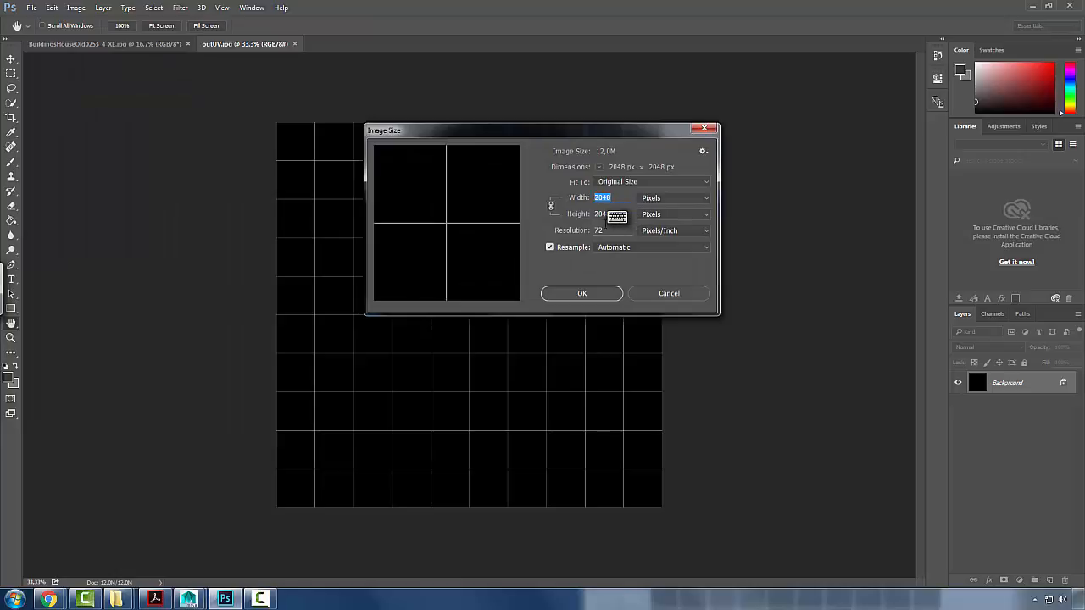
pyautogui.click(582, 294)
pyautogui.press('z')
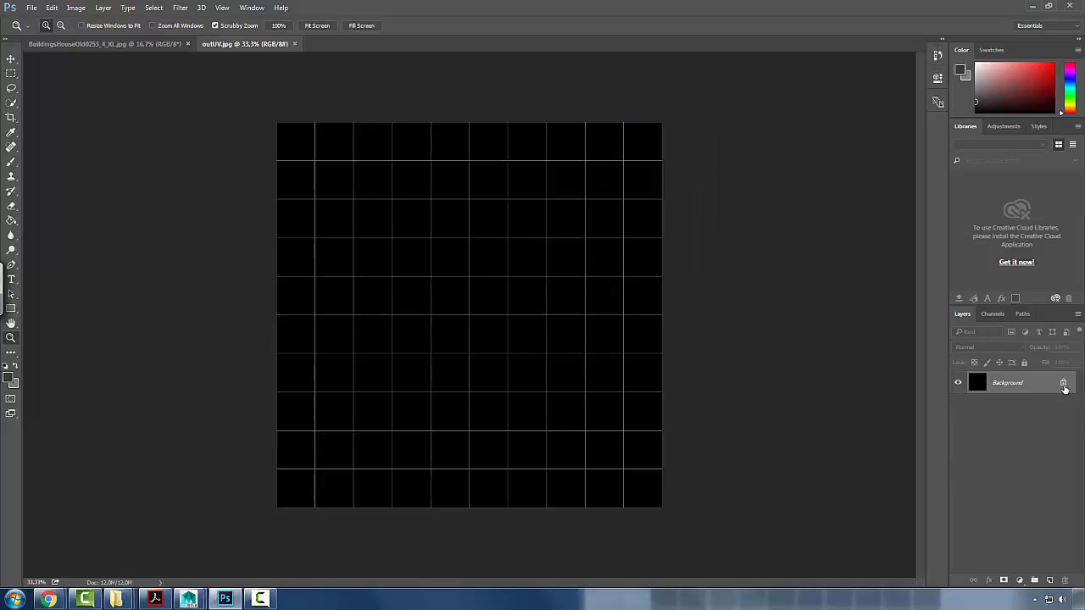
# - Convert the Background of outUV into an editable layer named layout
pyautogui.doubleClick(1005, 384)
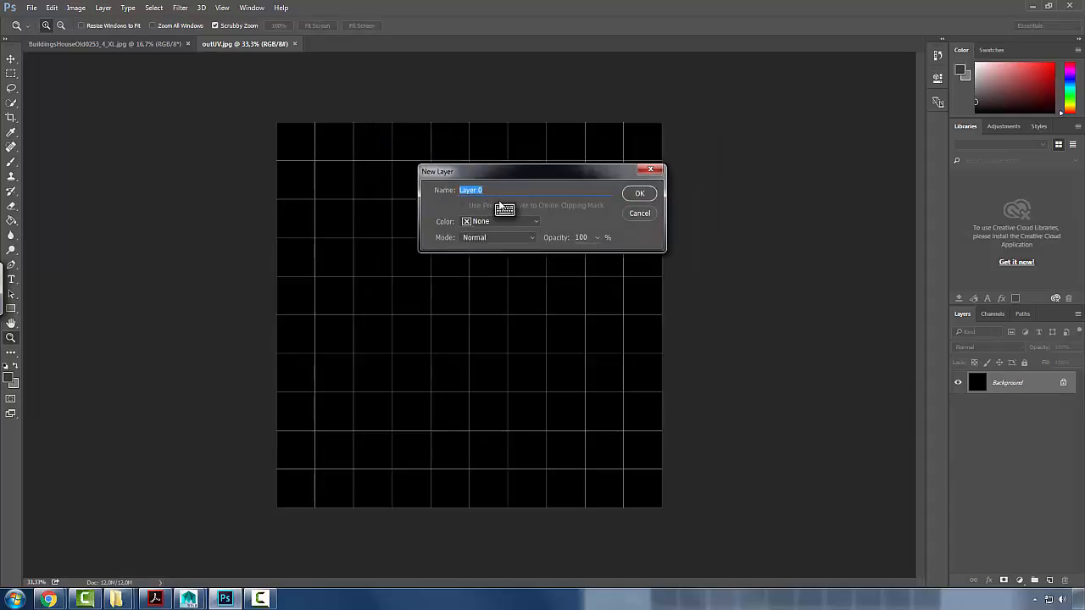
pyautogui.write('layout')
pyautogui.press('Return')
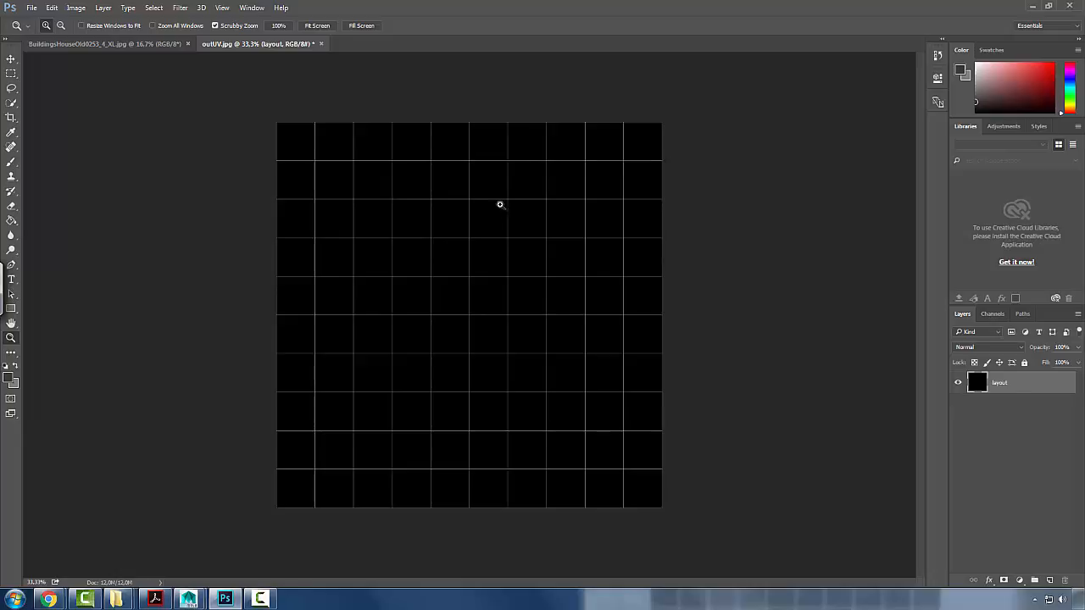
# - Copy a rectangular area around the second window of the facade photo's middle row and paste it into outUV as a new layer
pyautogui.click(113, 52)
pyautogui.click(107, 44)
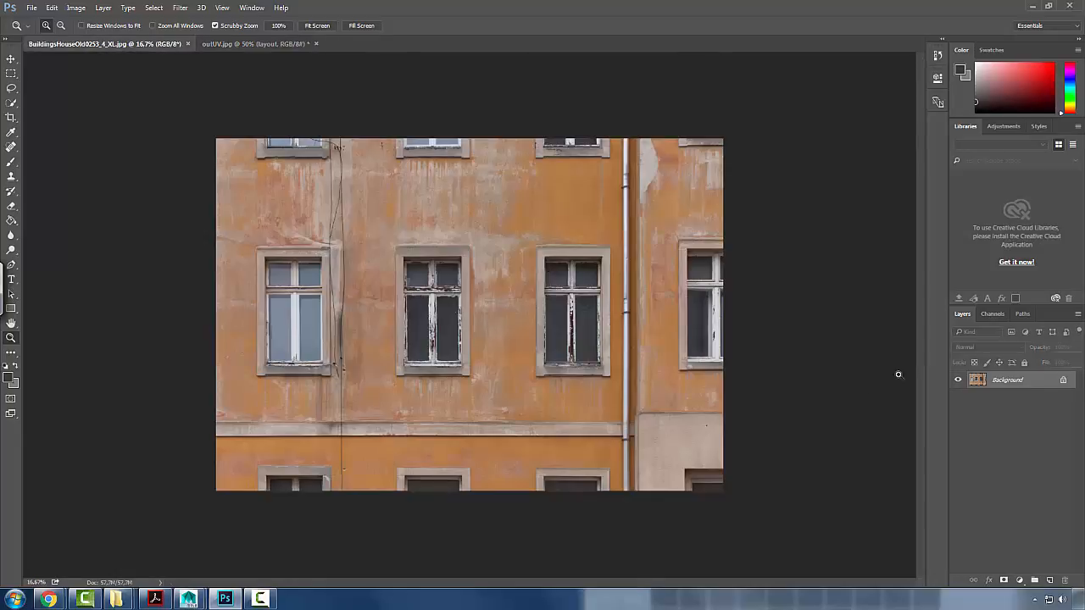
pyautogui.press('m')
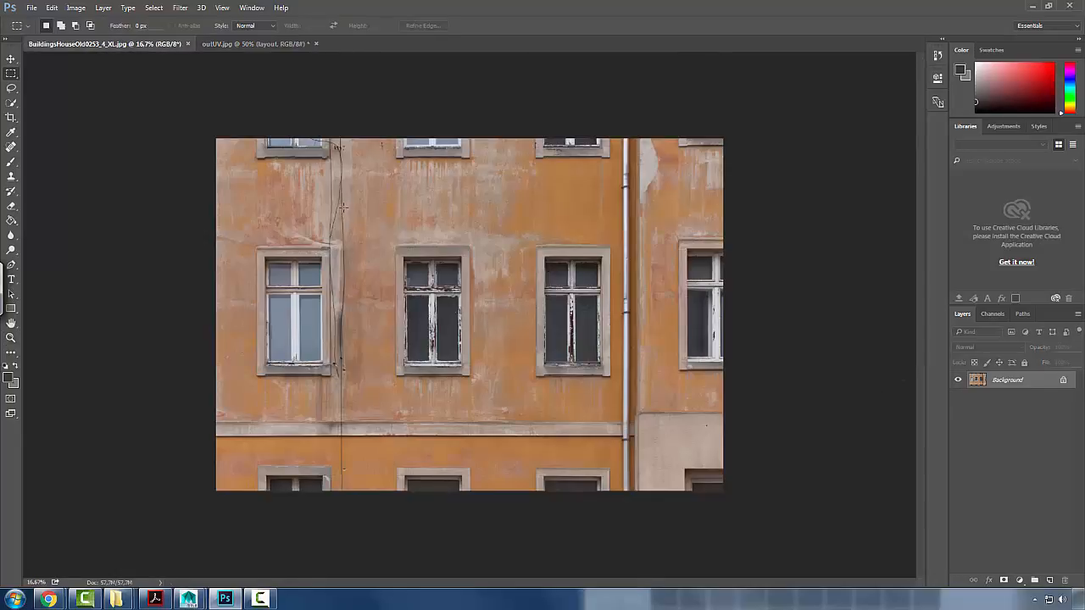
pyautogui.moveTo(342, 198); pyautogui.dragTo(533, 440)
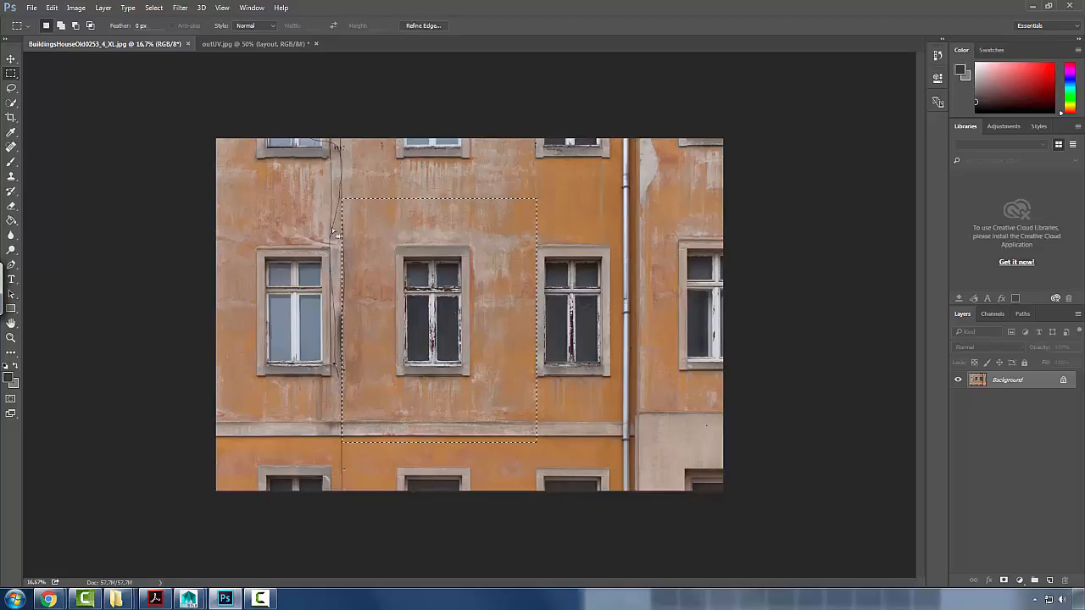
pyautogui.hotkey('ctrl', 'Tab')
pyautogui.hotkey('ctrl', 'v')
pyautogui.press('z')
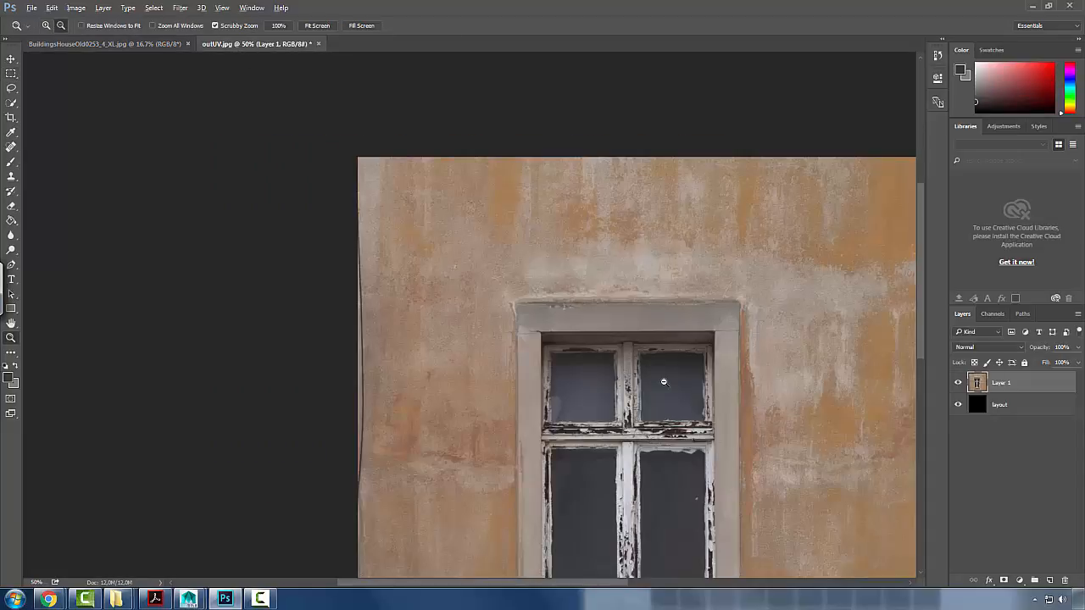
pyautogui.keyDown('alt'); pyautogui.click(617, 354); pyautogui.keyUp('alt')
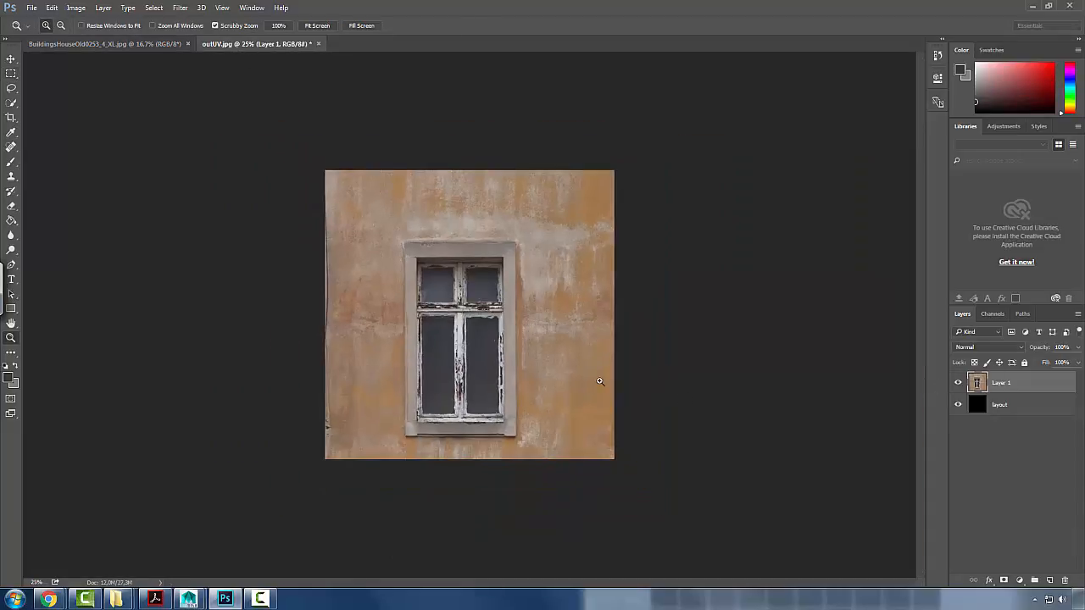
# - Place the pasted facade layer beneath the layout layer and set the layout layer's blend mode to Screen
pyautogui.moveTo(971, 382); pyautogui.dragTo(986, 434)
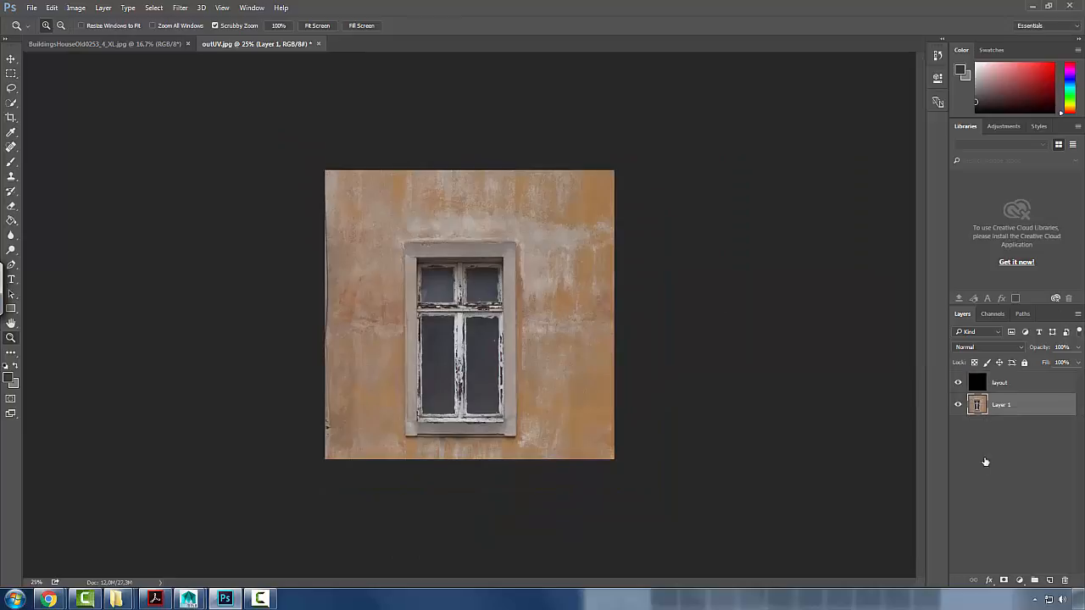
pyautogui.click(1001, 387)
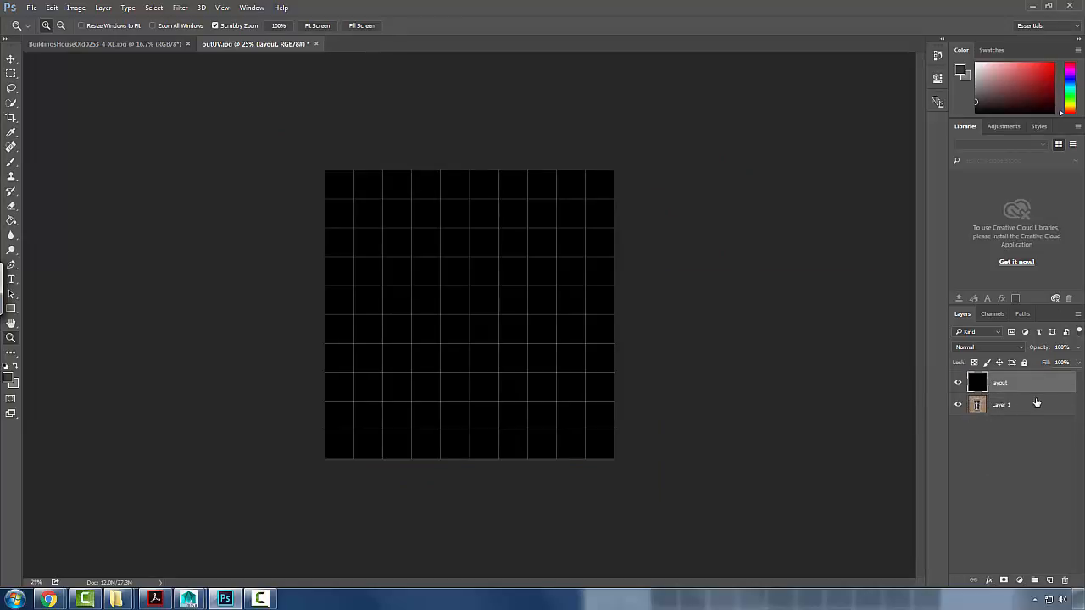
pyautogui.click(980, 350)
pyautogui.click(968, 424)
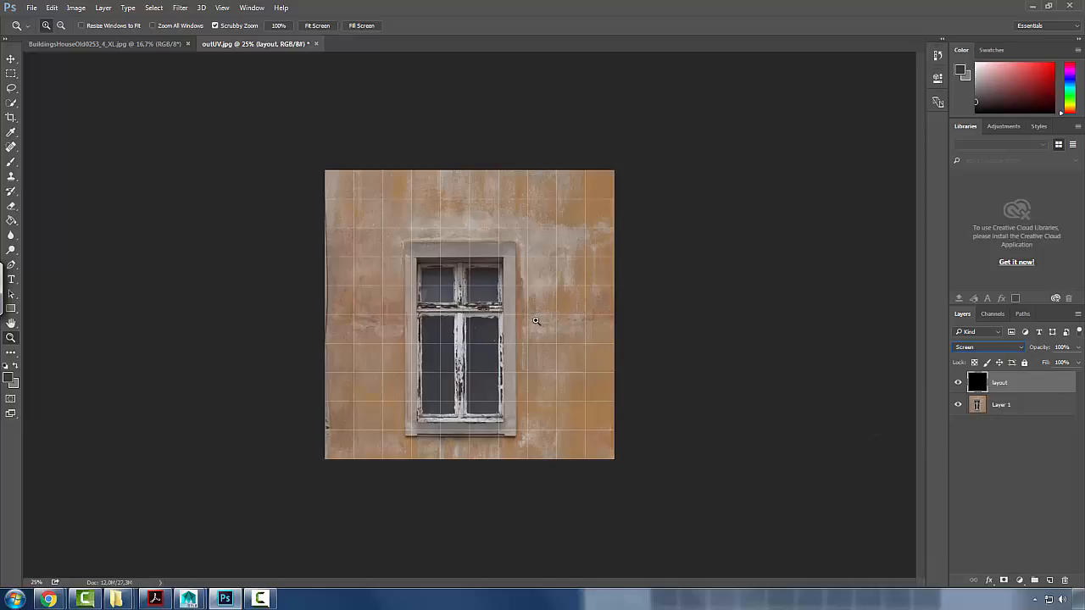
pyautogui.click(536, 321)
pyautogui.click(413, 206)
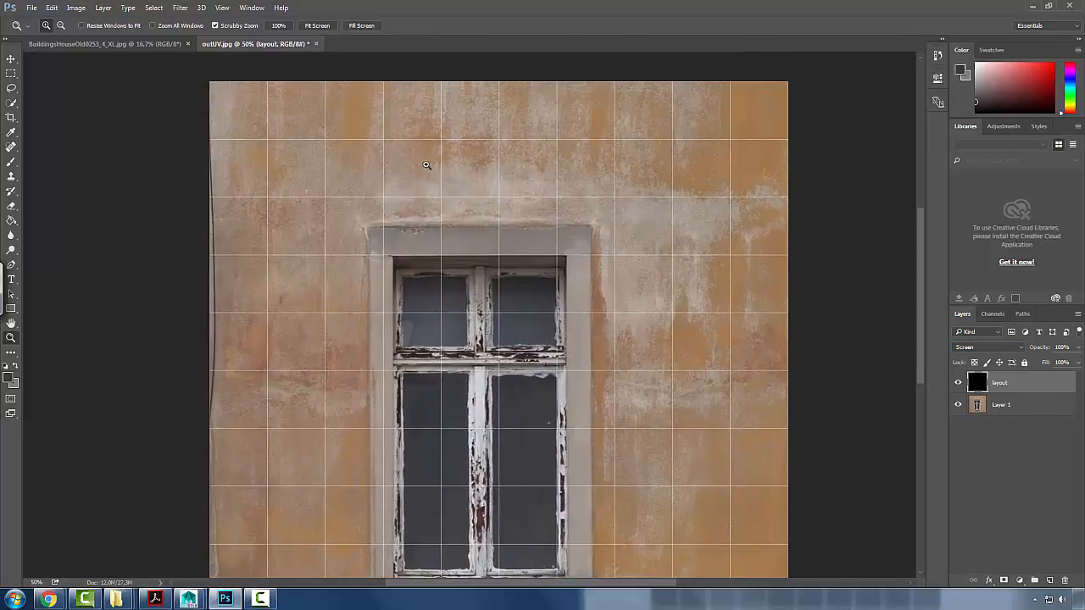
pyautogui.keyDown('alt'); pyautogui.click(566, 349); pyautogui.keyUp('alt')
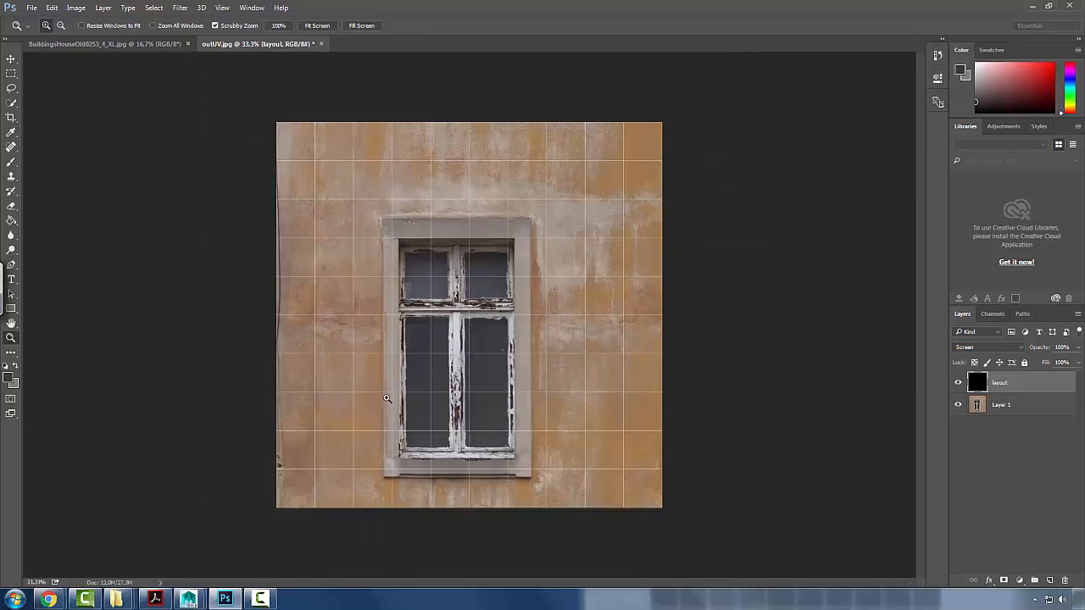
# - Invert the colors of the layout layer and set its blend mode to Multiply
pyautogui.click(959, 384)
pyautogui.click(958, 385)
pyautogui.hotkey('ctrl', 'i')
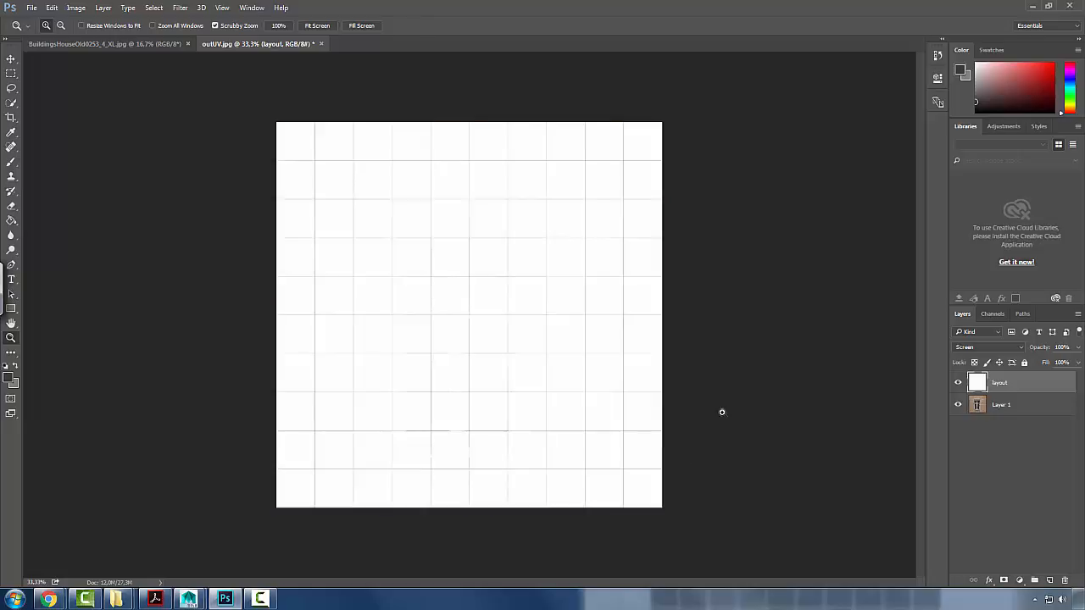
pyautogui.click(983, 347)
pyautogui.click(975, 384)
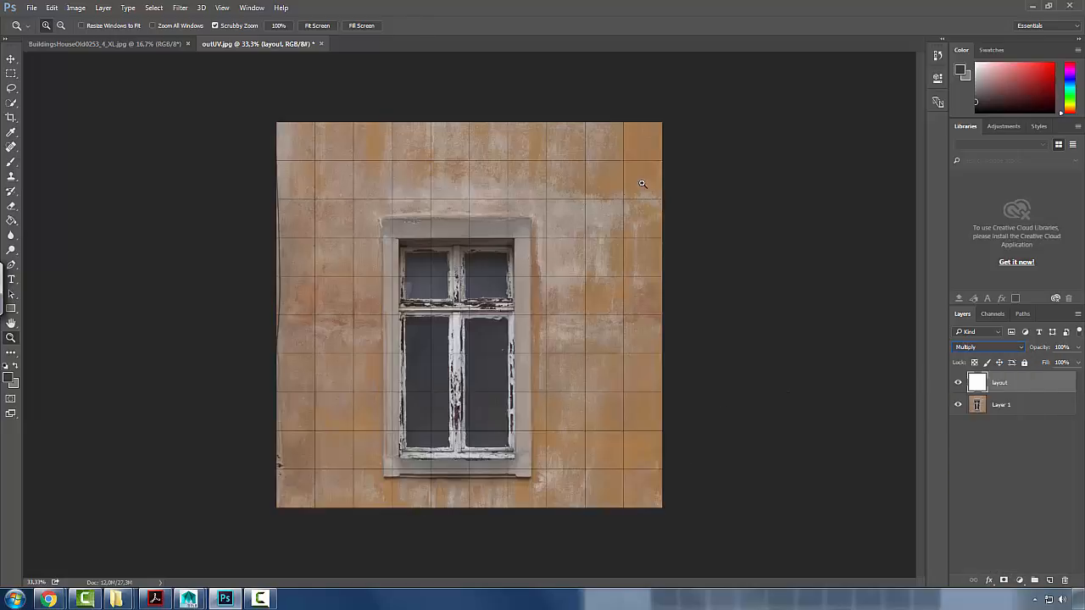
# - Hide the layout layer with the UV grid, keeping its Multiply blend mode
pyautogui.click(983, 348)
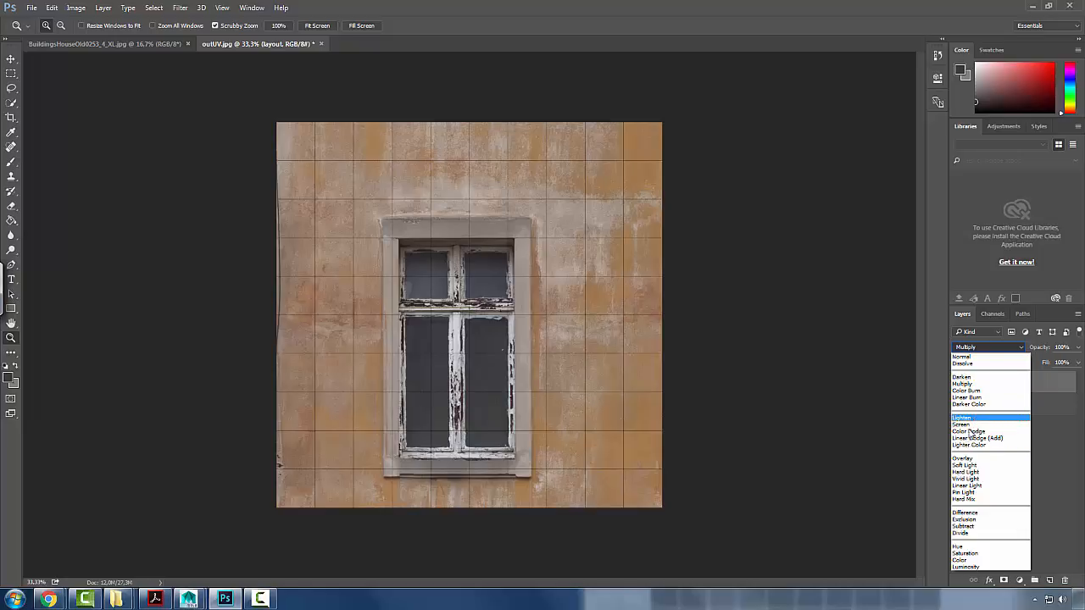
pyautogui.click(1041, 418)
pyautogui.click(959, 384)
pyautogui.click(959, 384)
pyautogui.click(959, 384)
# - Move the facade layer upward with Free Transform so the window sits near the vertical middle of the canvas
pyautogui.click(978, 412)
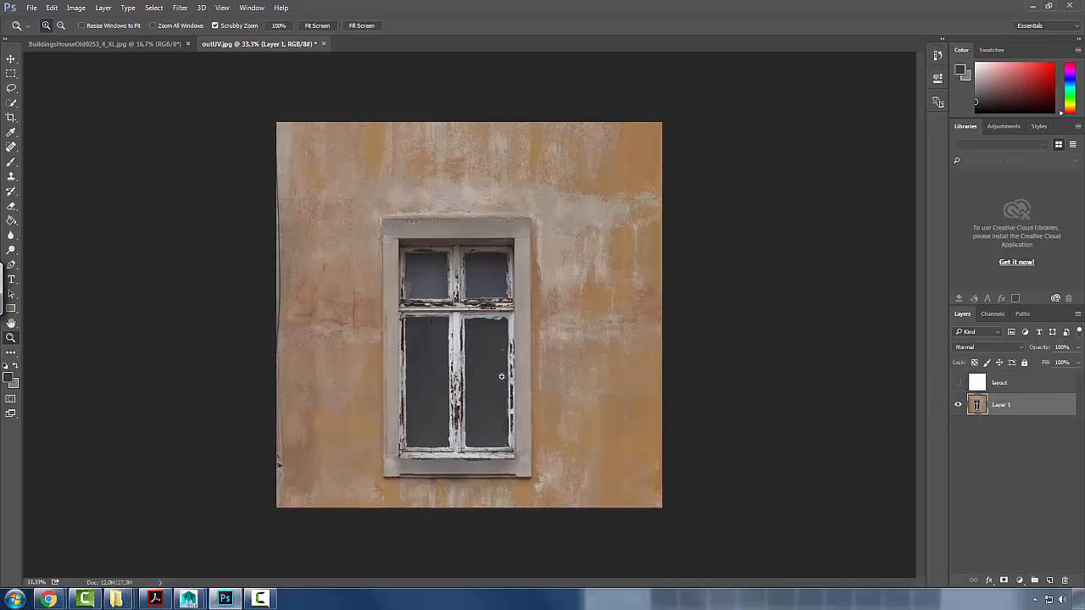
pyautogui.hotkey('ctrl', 't')
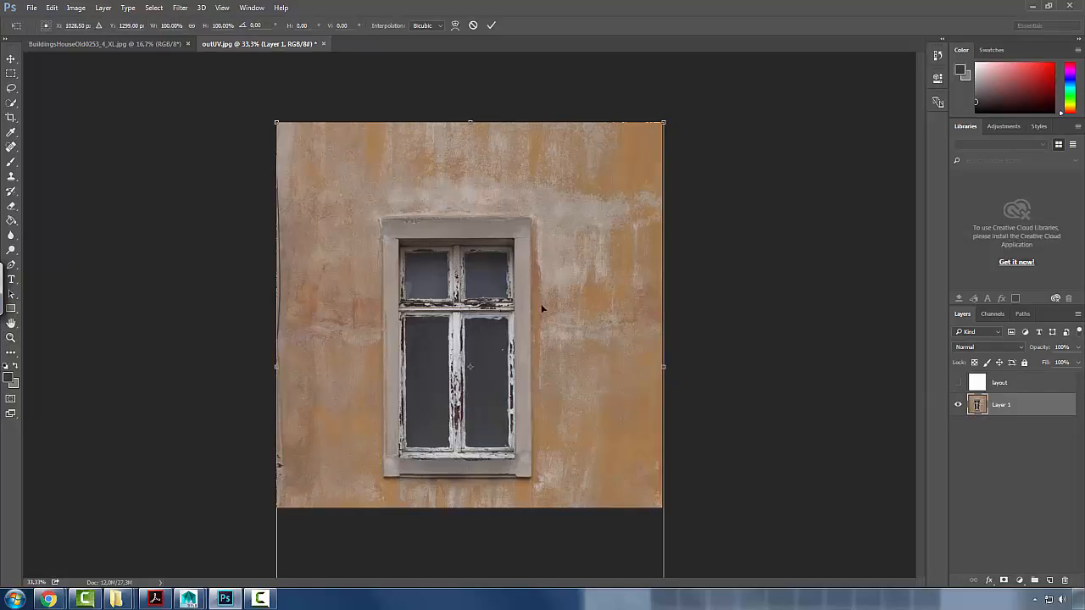
pyautogui.moveTo(516, 360); pyautogui.dragTo(516, 315)
pyautogui.press('z')
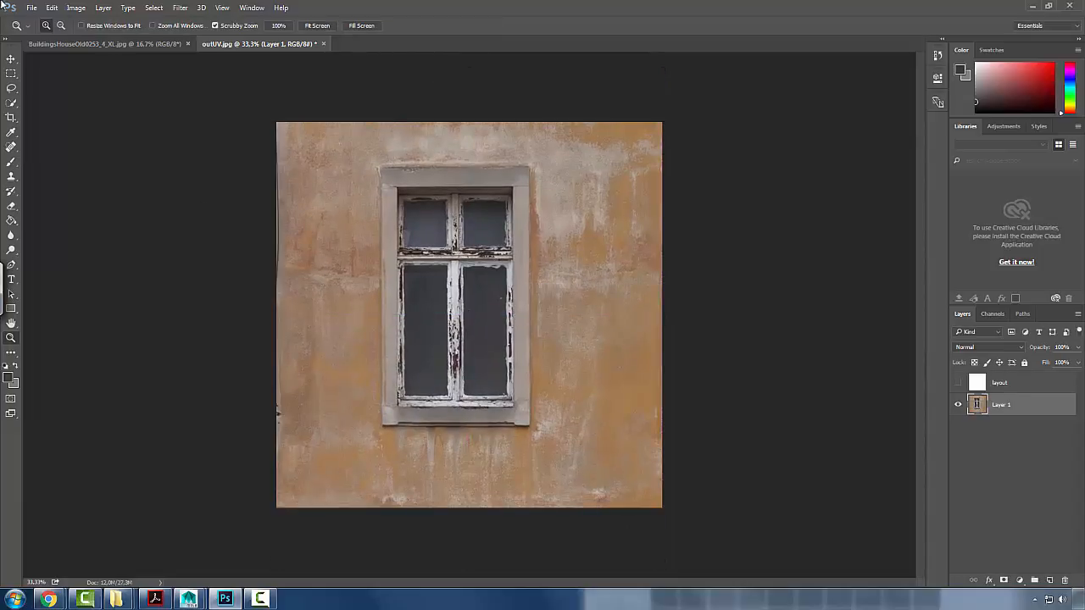
# - Save the layered document as a Photoshop file named example in the project's sourceimages folder
pyautogui.click(32, 7)
pyautogui.click(51, 133)
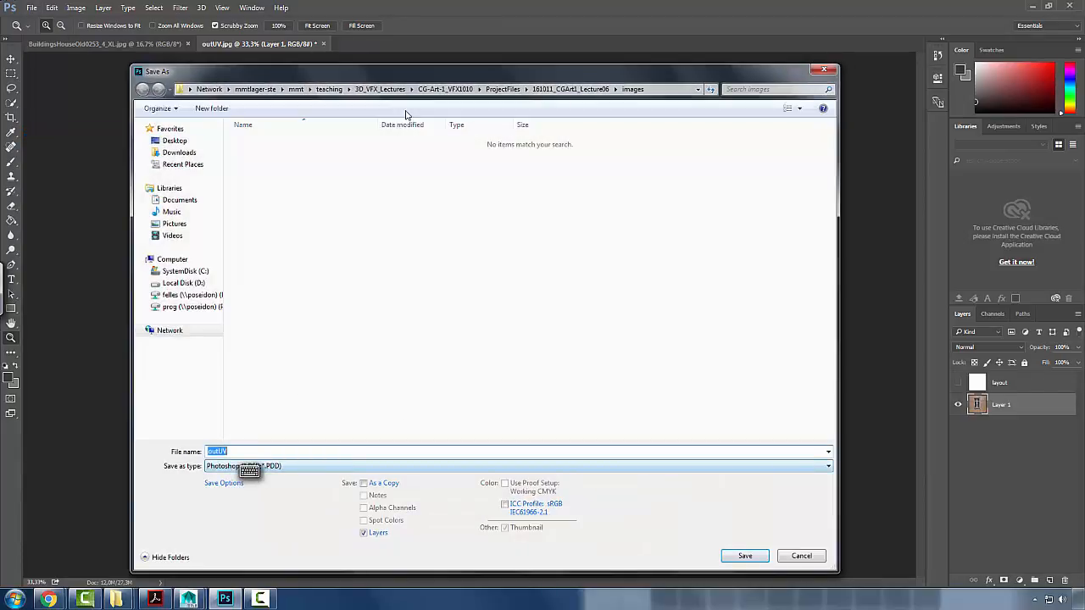
pyautogui.click(570, 89)
pyautogui.doubleClick(269, 275)
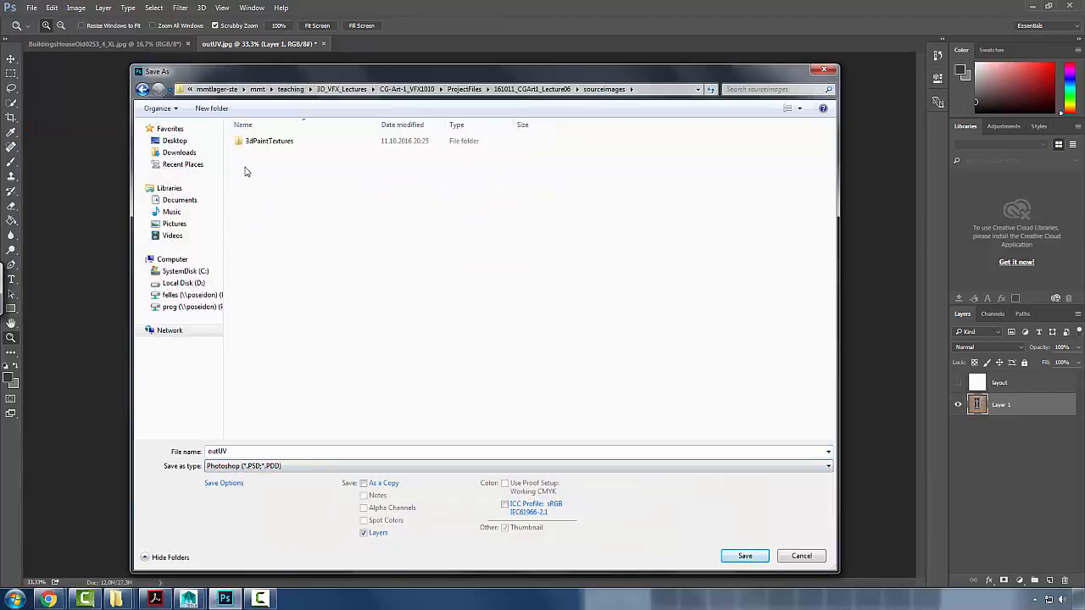
pyautogui.doubleClick(239, 450)
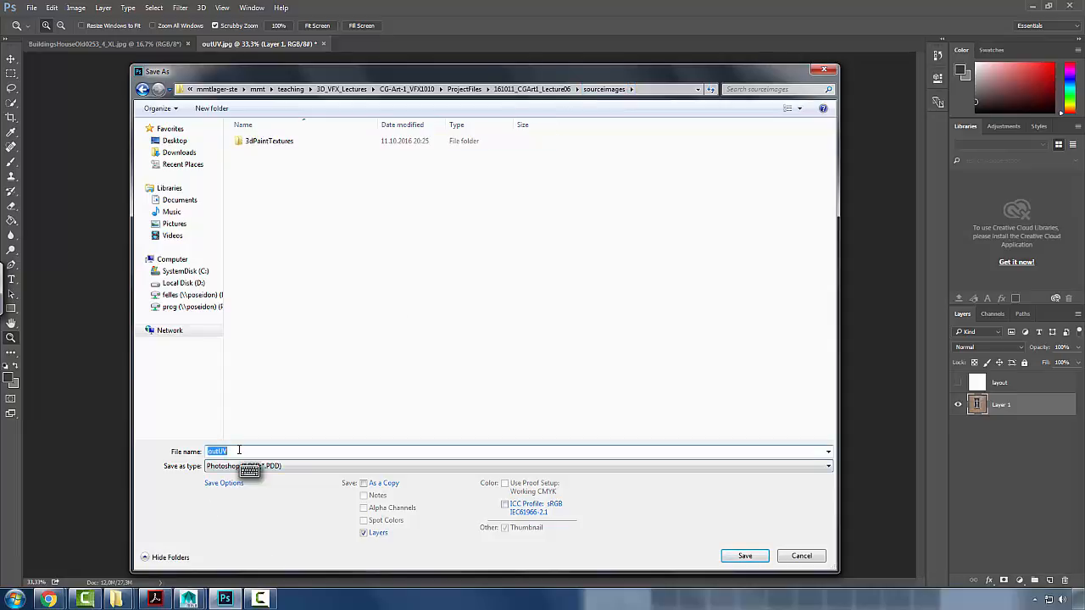
pyautogui.write('c')
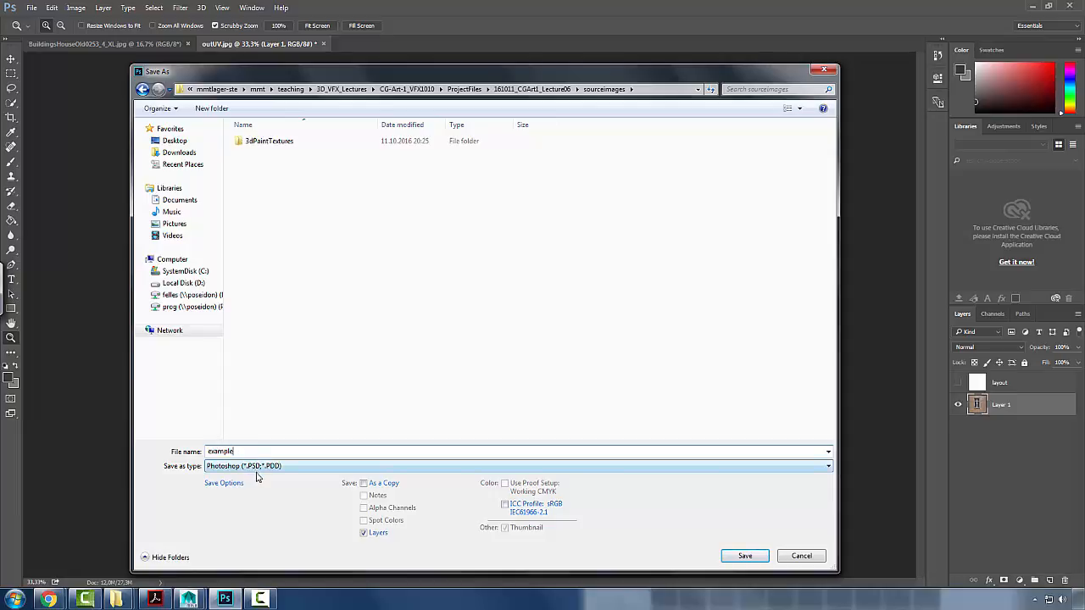
pyautogui.write('xample')
pyautogui.click(746, 555)
pyautogui.click(678, 185)
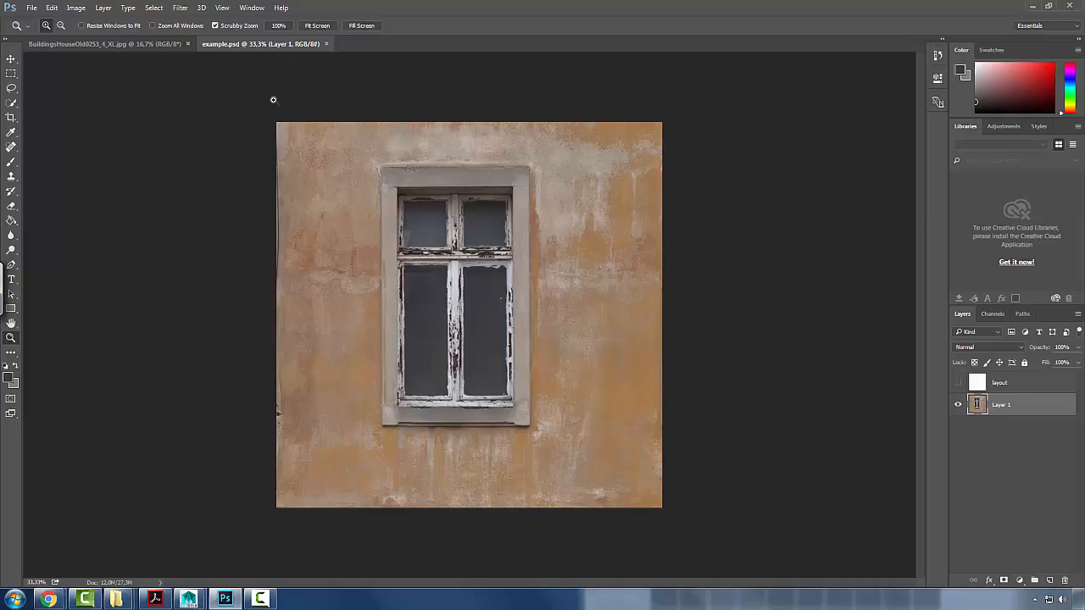
# - Save a JPEG copy of the layered document as example_color in the project's sourceimages folder
pyautogui.click(31, 8)
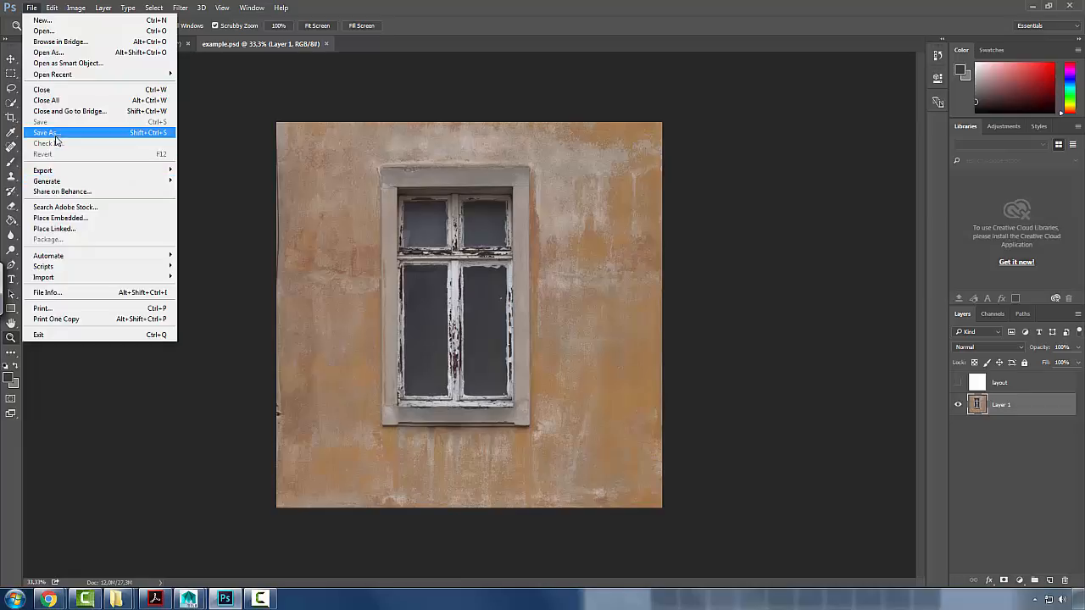
pyautogui.click(56, 137)
pyautogui.click(322, 464)
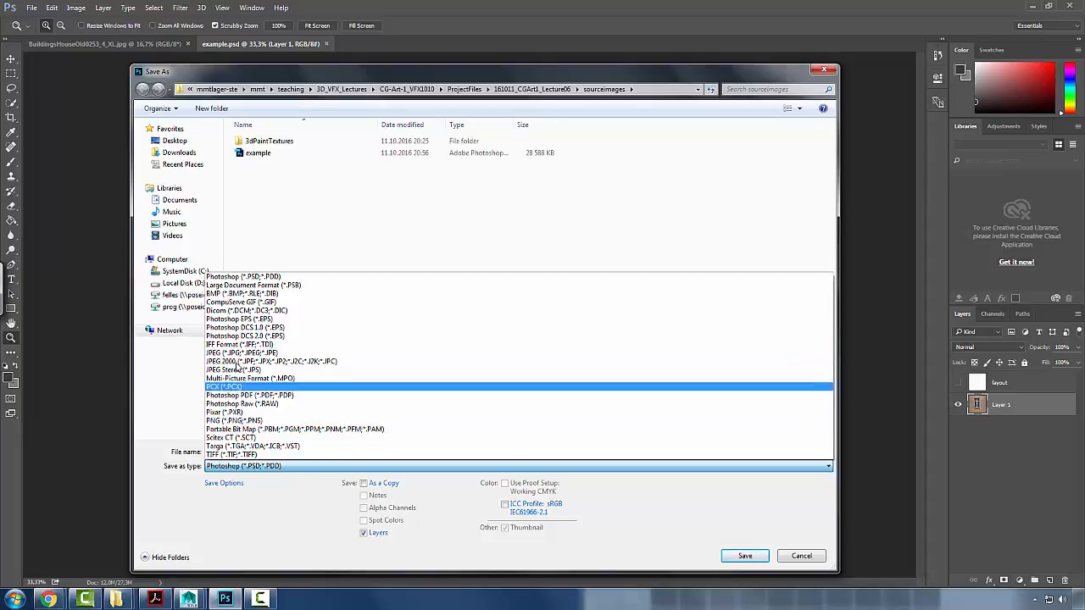
pyautogui.click(237, 353)
pyautogui.click(229, 472)
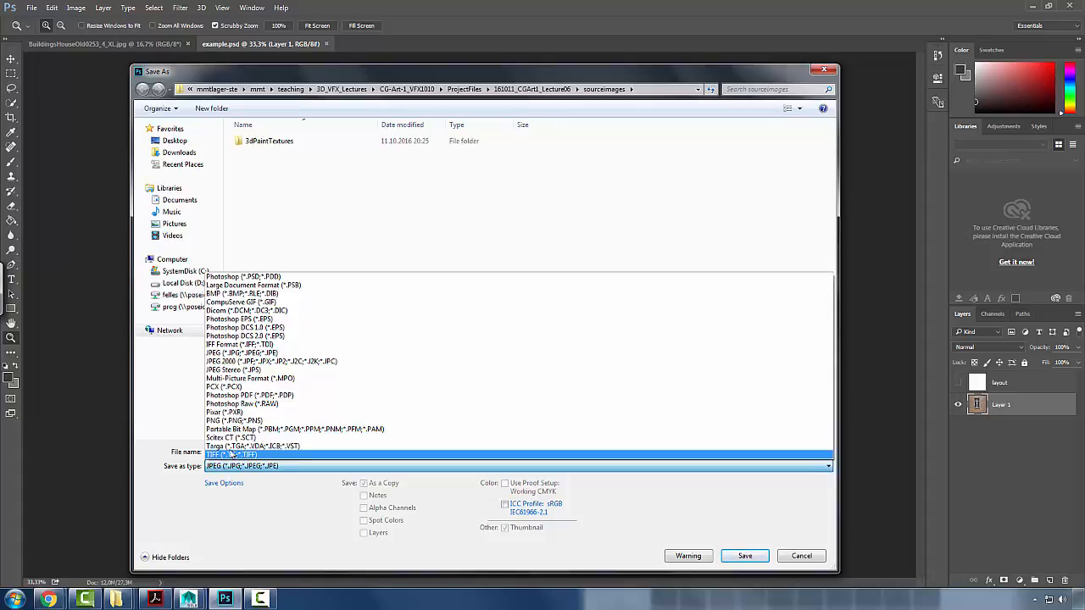
pyautogui.click(224, 471)
pyautogui.click(224, 471)
pyautogui.click(223, 469)
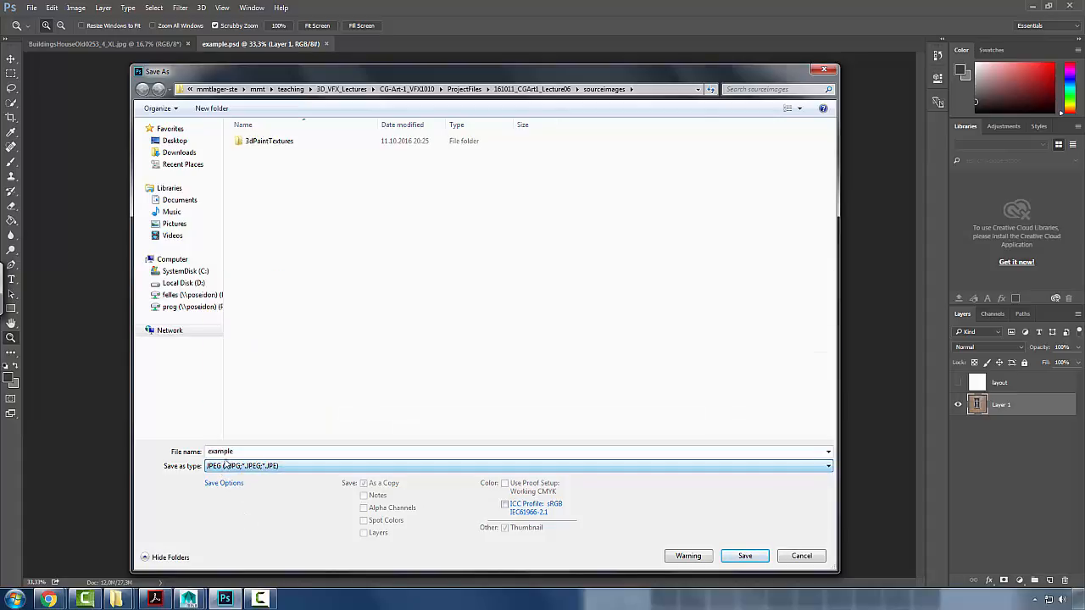
pyautogui.click(255, 468)
pyautogui.click(218, 463)
pyautogui.click(219, 462)
pyautogui.click(218, 466)
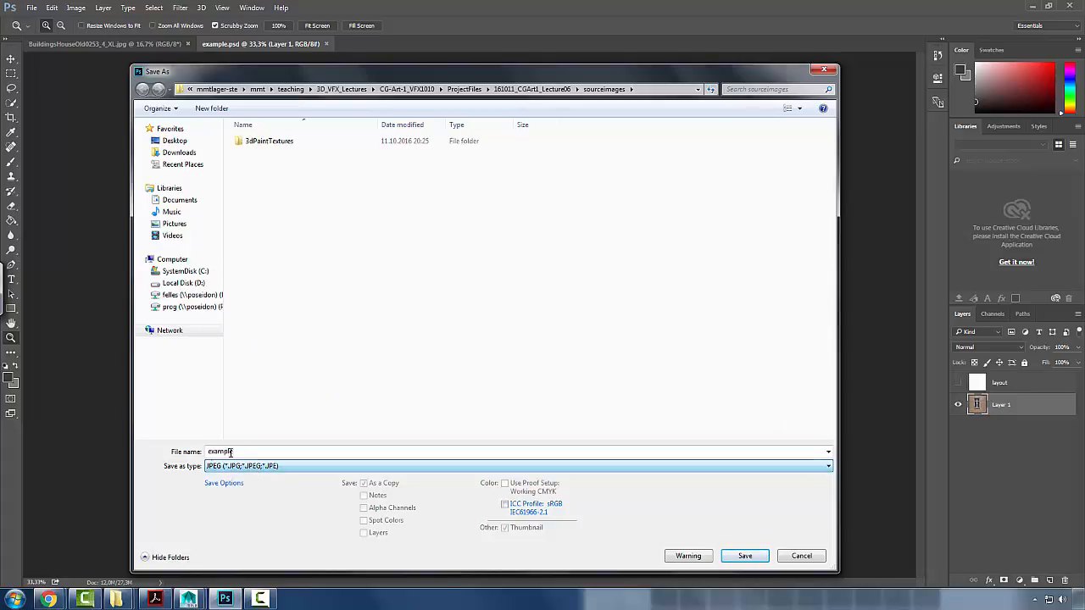
pyautogui.click(257, 453)
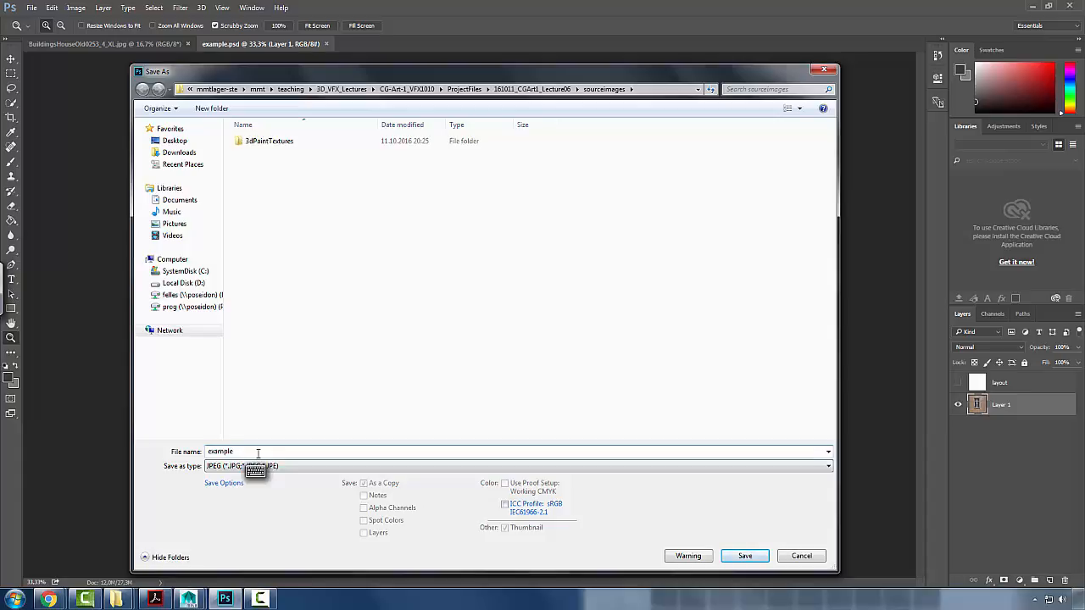
pyautogui.write('_')
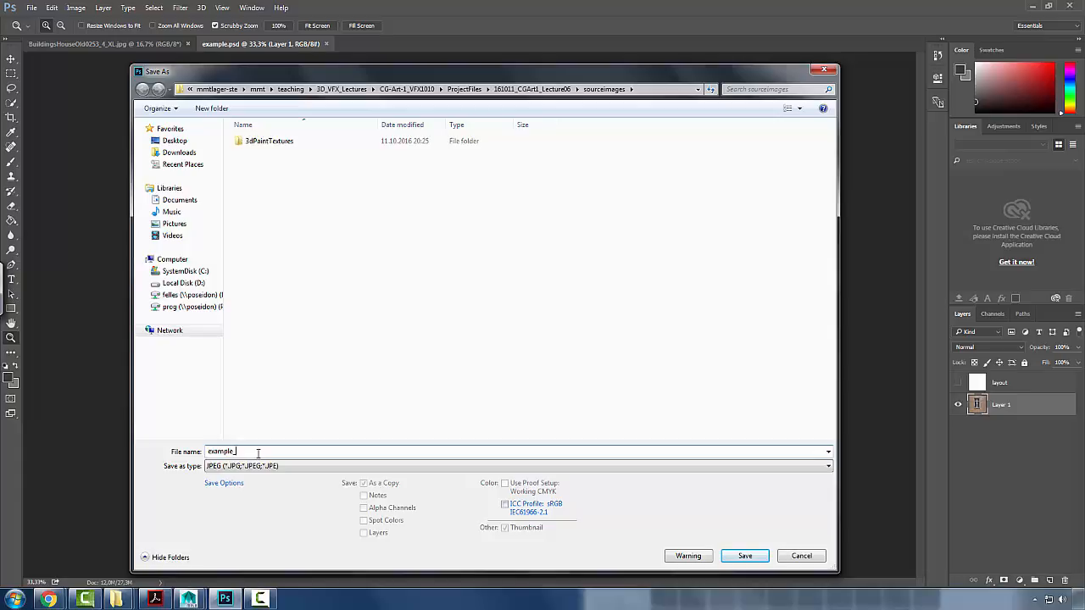
pyautogui.write('color')
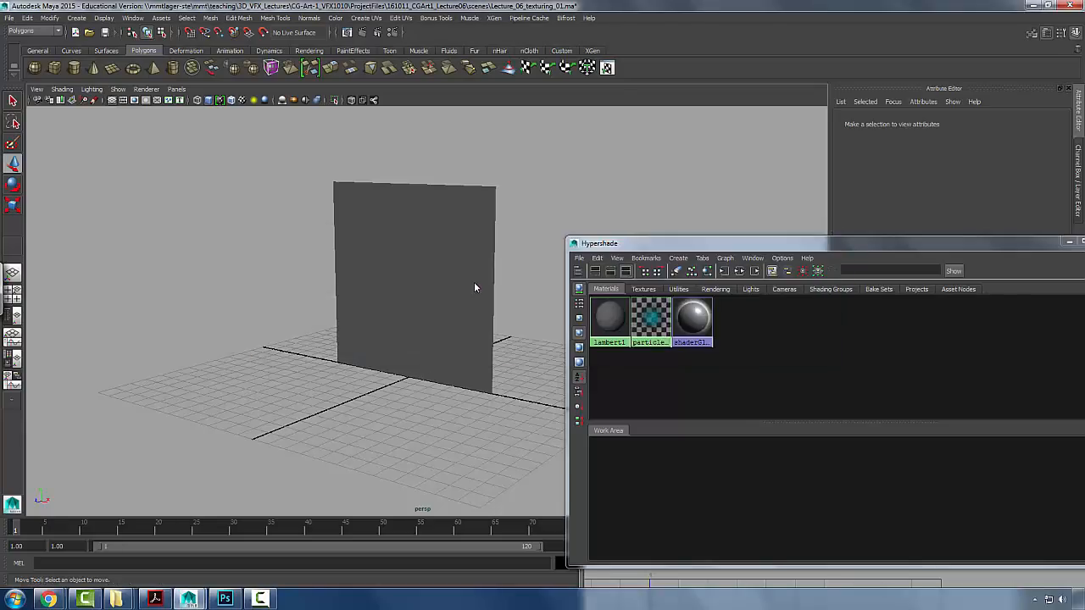
# - Switch to Maya and assign a new Blinn material to the upright plane
pyautogui.hotkey('alt', 'Tab')
pyautogui.rightClick(424, 261)
pyautogui.moveTo(444, 491)
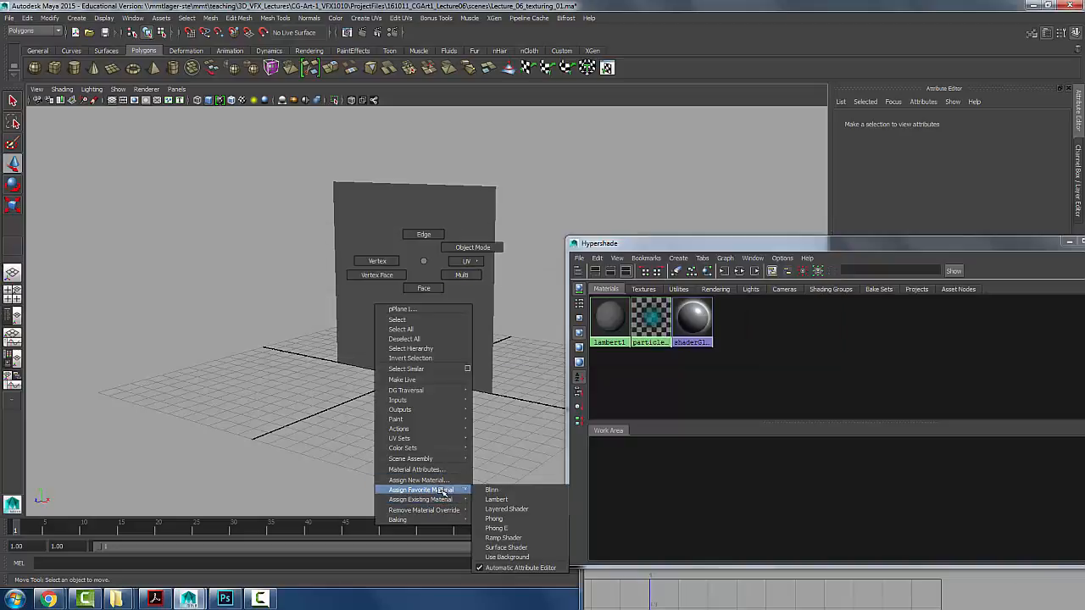
pyautogui.click(491, 490)
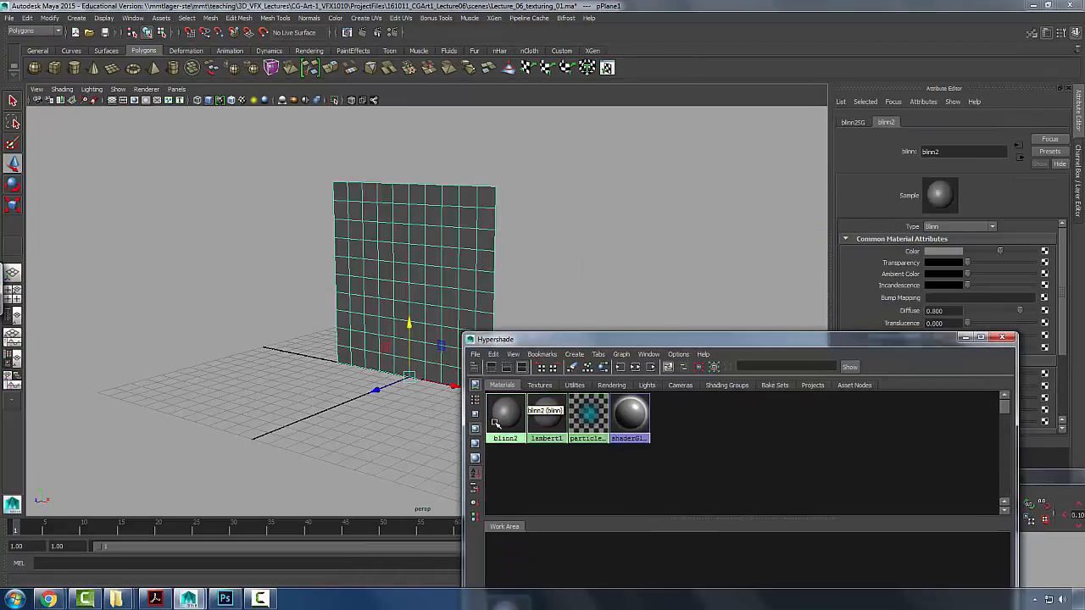
# - Map the Blinn material's Color to a File texture and load example_color.jpg from the sourceimages folder
pyautogui.click(500, 415)
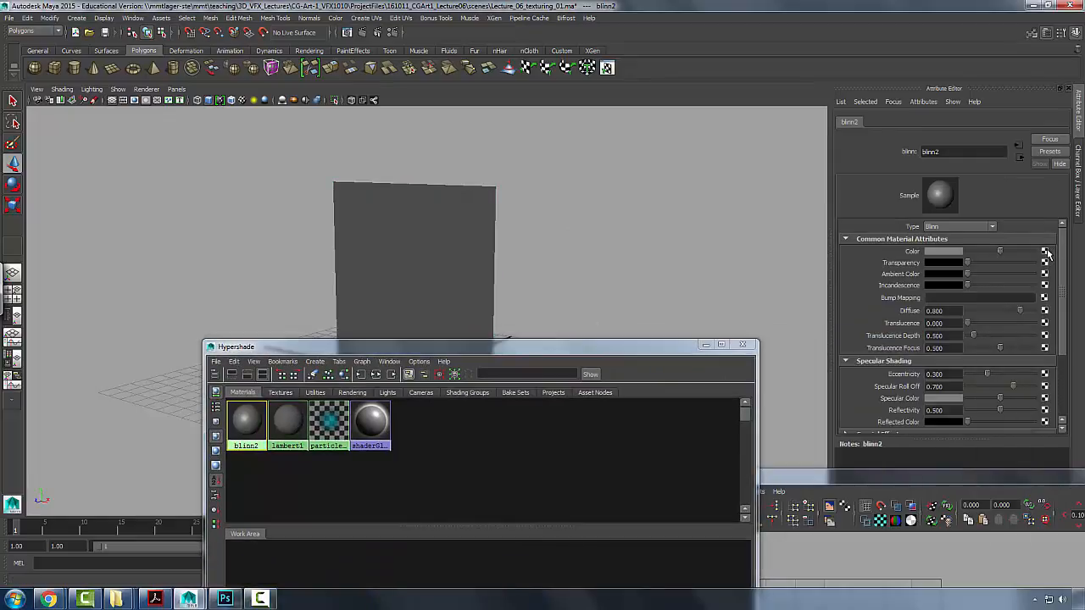
pyautogui.click(527, 296)
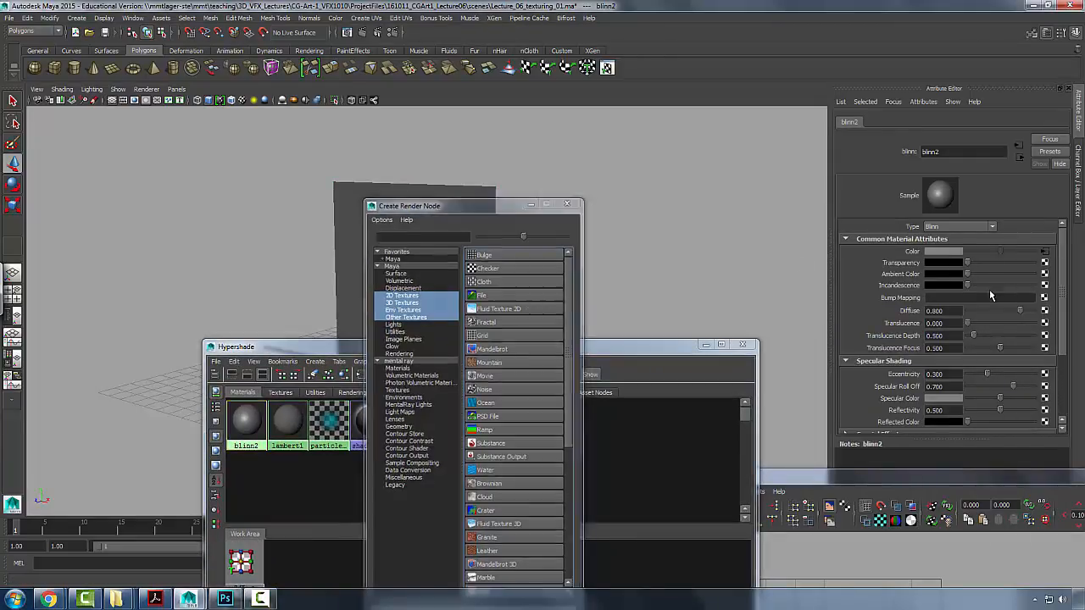
pyautogui.click(947, 240)
pyautogui.click(942, 247)
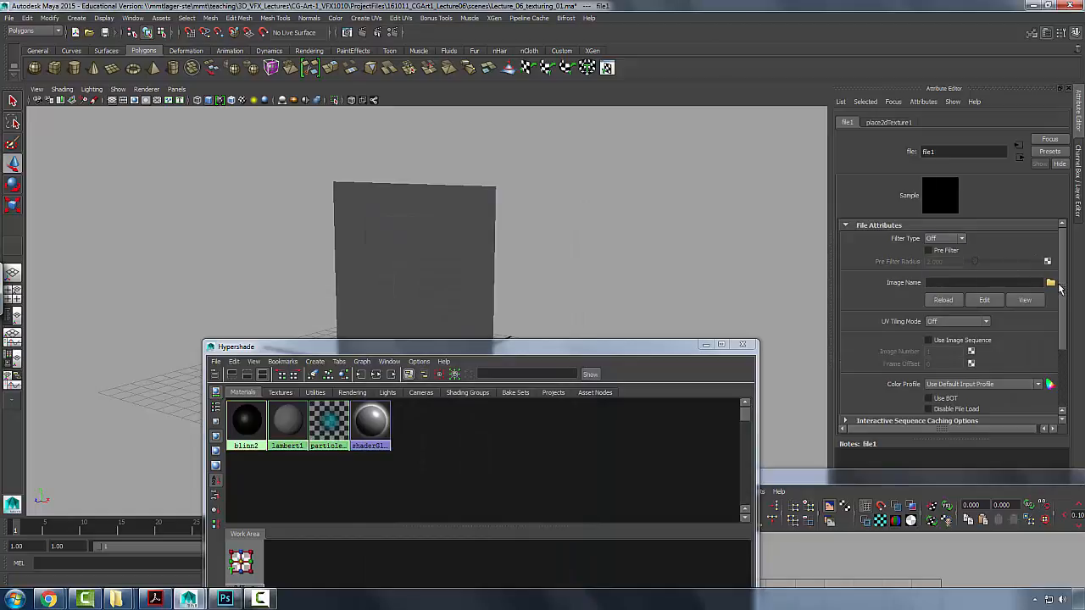
pyautogui.click(1050, 282)
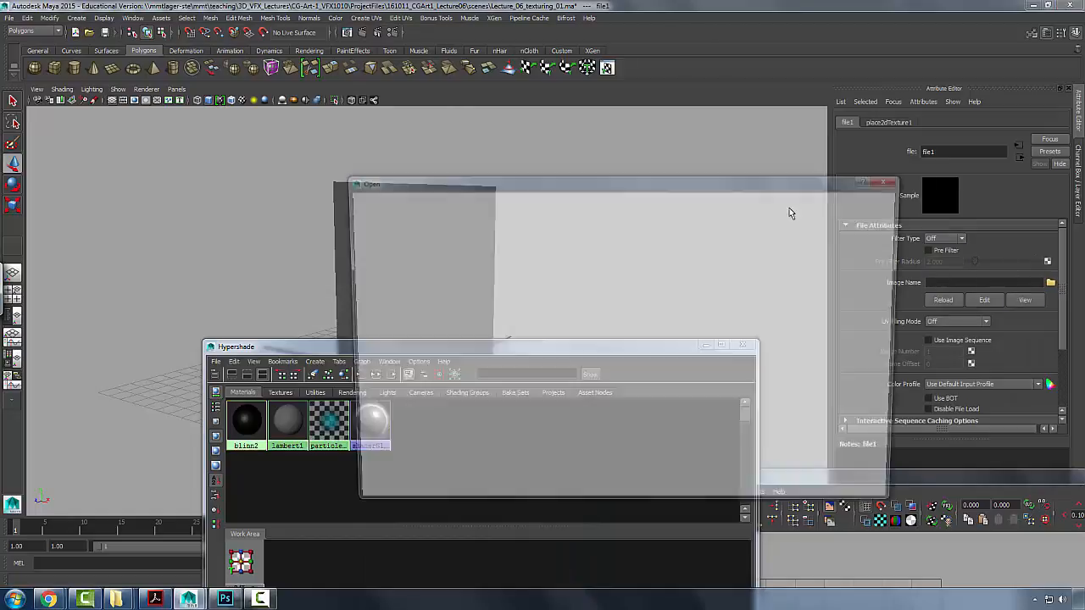
pyautogui.click(457, 236)
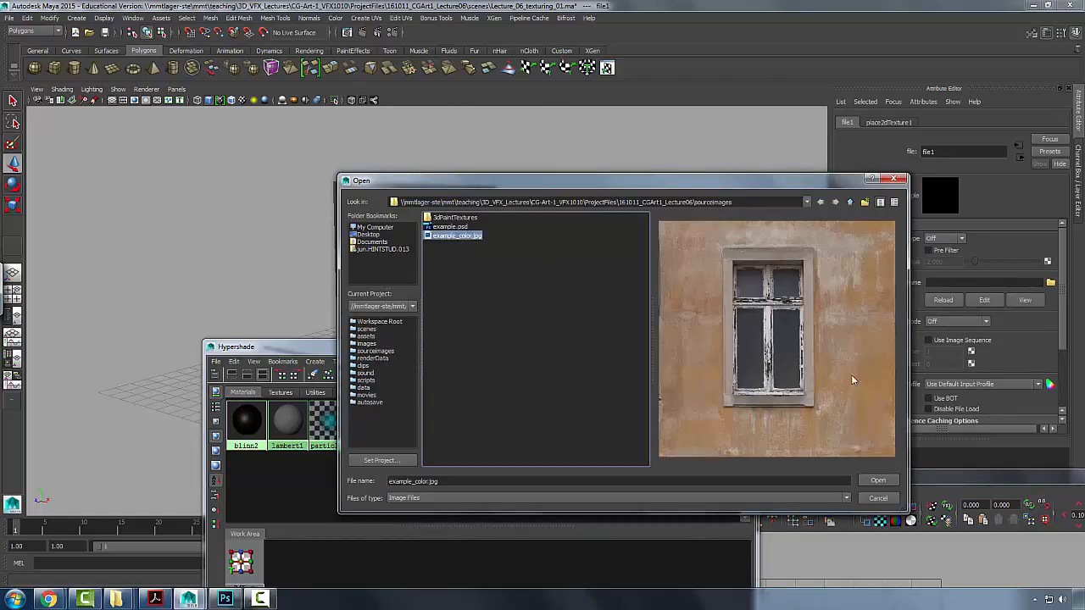
pyautogui.click(876, 481)
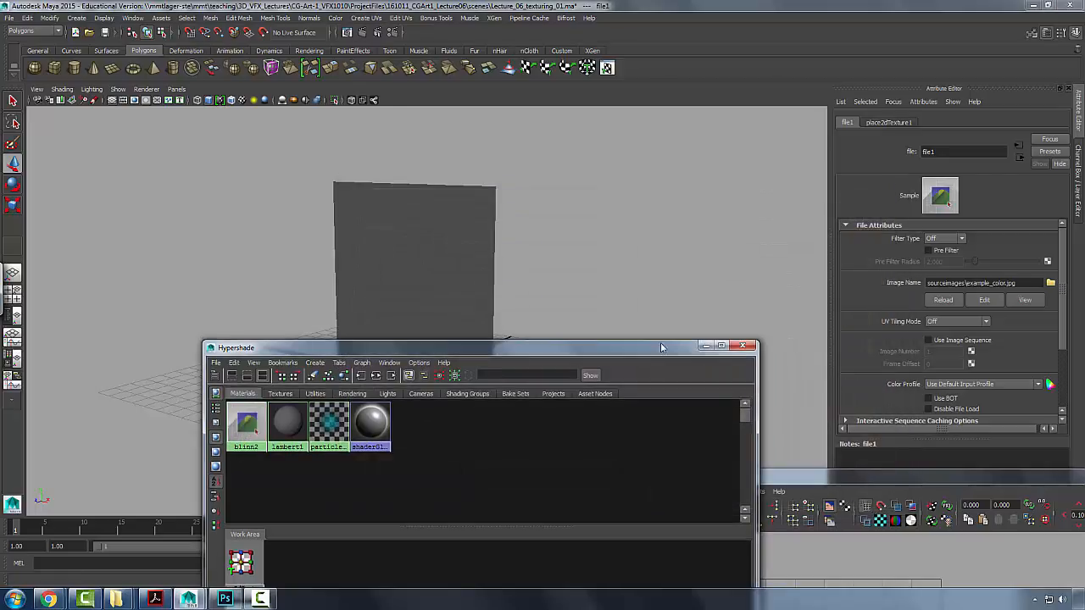
# - Turn on textured shading in the perspective view and inspect the facade plane from the front
pyautogui.moveTo(537, 347); pyautogui.dragTo(907, 243)
pyautogui.click(538, 283)
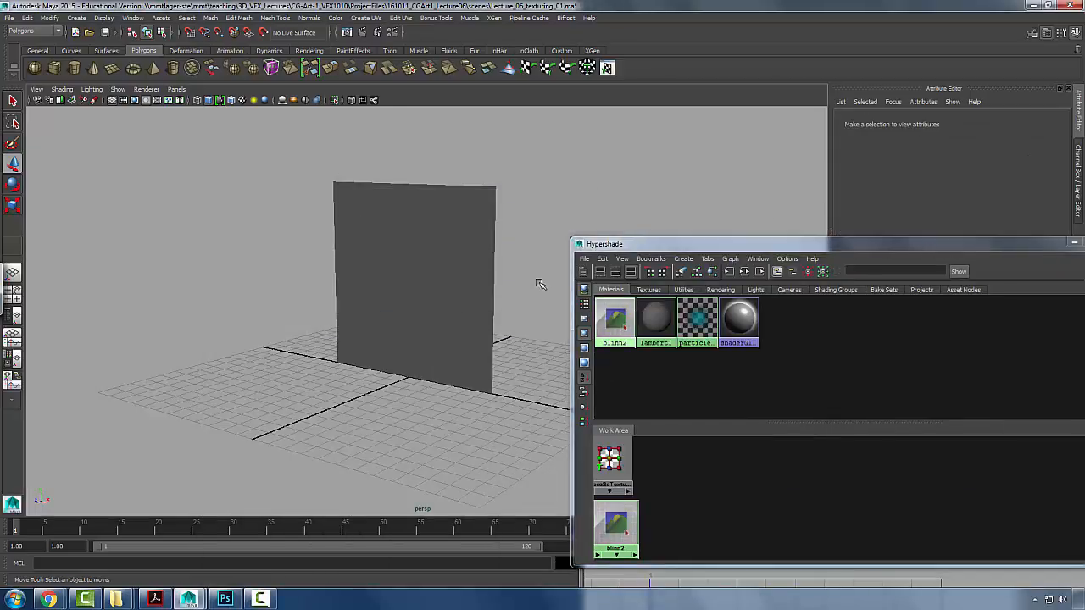
pyautogui.press('5')
pyautogui.press('6')
pyautogui.moveTo(653, 246); pyautogui.dragTo(761, 242)
pyautogui.moveTo(557, 252); pyautogui.dragTo(509, 314)
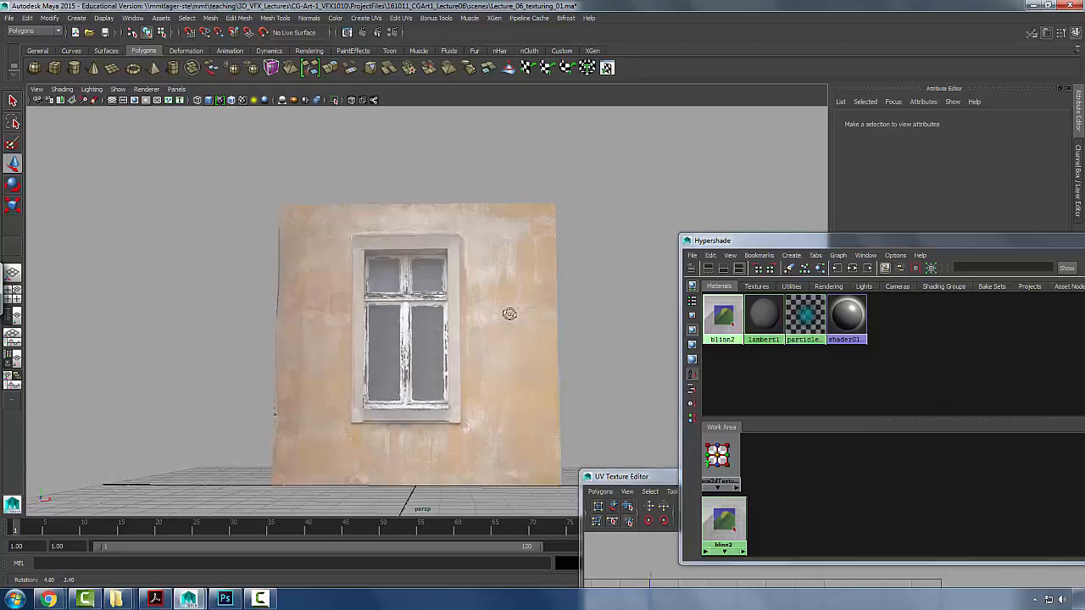
# - Graph the input and output connections of the blinn2 material in the Hypershade work area
pyautogui.click(711, 313)
pyautogui.click(838, 269)
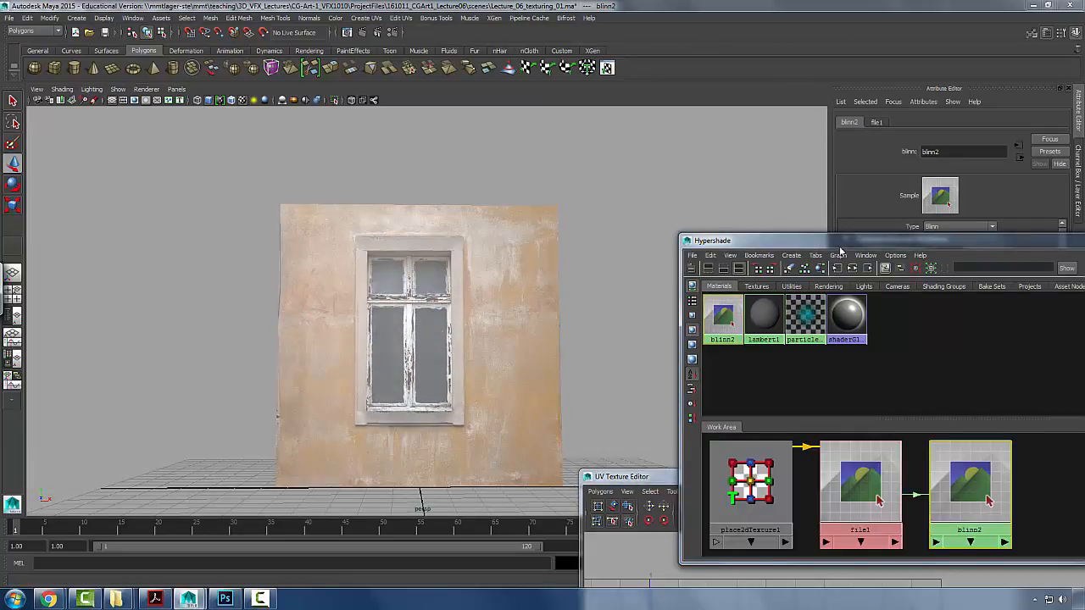
pyautogui.moveTo(839, 242); pyautogui.dragTo(805, 156)
pyautogui.moveTo(1083, 399); pyautogui.dragTo(748, 403)
pyautogui.press('f')
# - Delete the connection between the file1 texture and the blinn2 material, and inspect the untextured plane
pyautogui.click(941, 388)
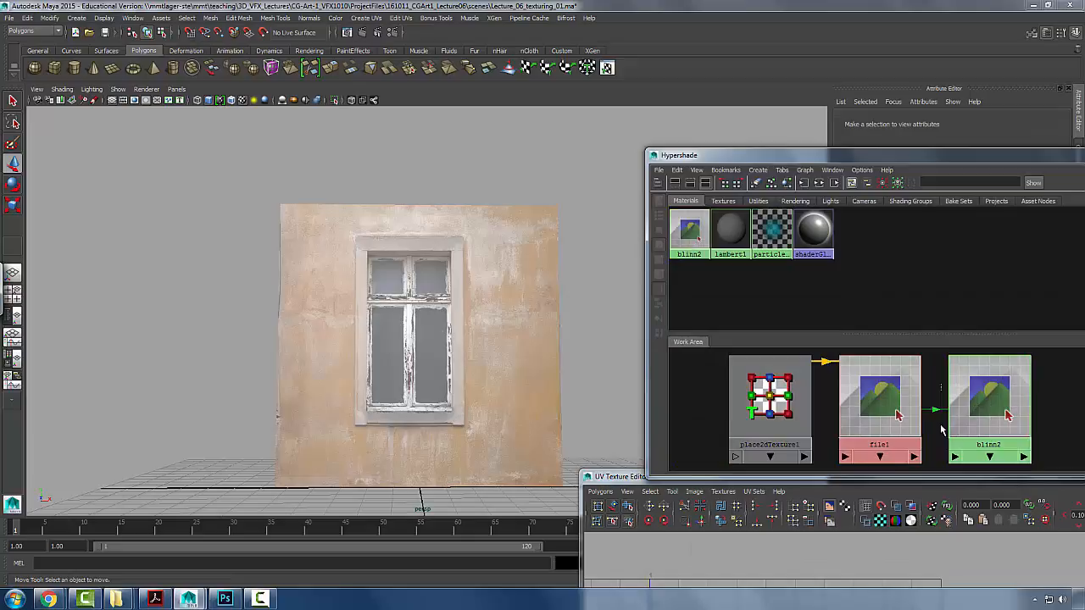
pyautogui.press('Delete')
pyautogui.moveTo(552, 266); pyautogui.dragTo(549, 265)
pyautogui.moveTo(517, 298); pyautogui.dragTo(543, 284)
pyautogui.moveTo(751, 156); pyautogui.dragTo(321, 171)
# - Give blinn2 a sharper highlight with Specular Color at white and Eccentricity at 0.111
pyautogui.click(556, 401)
pyautogui.moveTo(593, 169); pyautogui.dragTo(641, 432)
pyautogui.moveTo(1001, 398); pyautogui.dragTo(1033, 400)
pyautogui.moveTo(985, 374); pyautogui.dragTo(1011, 390)
pyautogui.moveTo(735, 329)
pyautogui.keyDown('alt'); pyautogui.mouseDown()
pyautogui.moveTo(717, 325)
pyautogui.moveTo(727, 327)
pyautogui.mouseUp(); pyautogui.keyUp('alt')
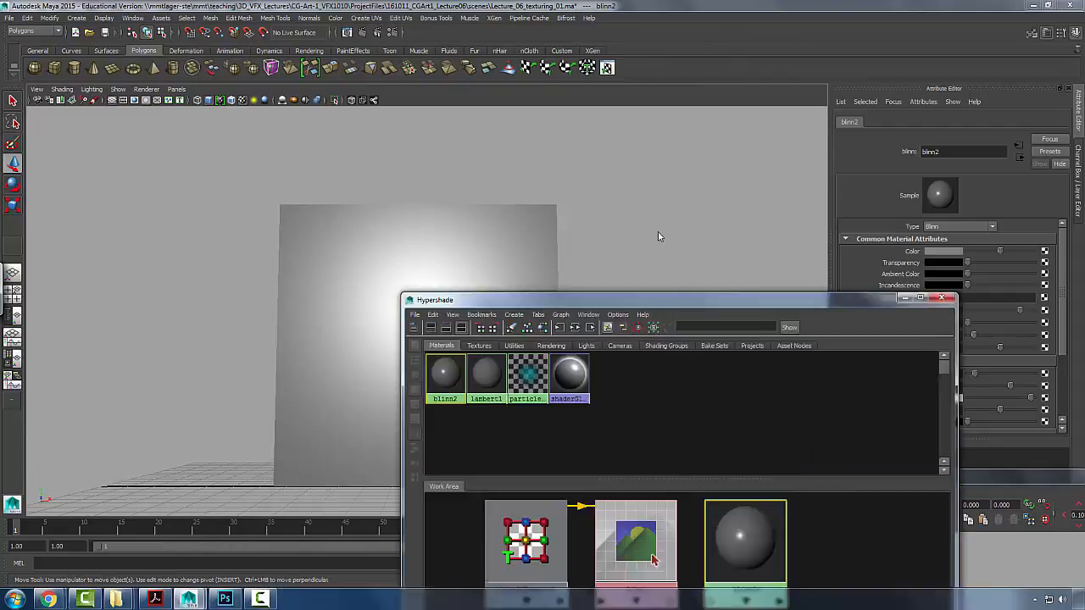
# - Connect the file1 texture directly onto the blinn2 node in the work area as its color
pyautogui.moveTo(660, 302); pyautogui.dragTo(515, 221)
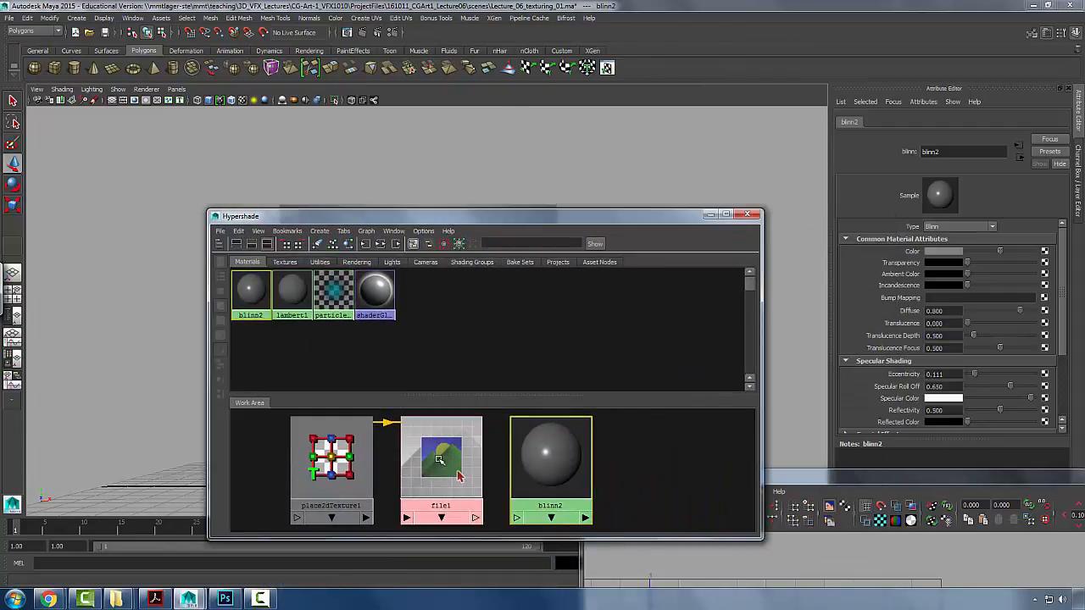
pyautogui.moveTo(441, 460); pyautogui.dragTo(545, 469)
pyautogui.click(605, 507)
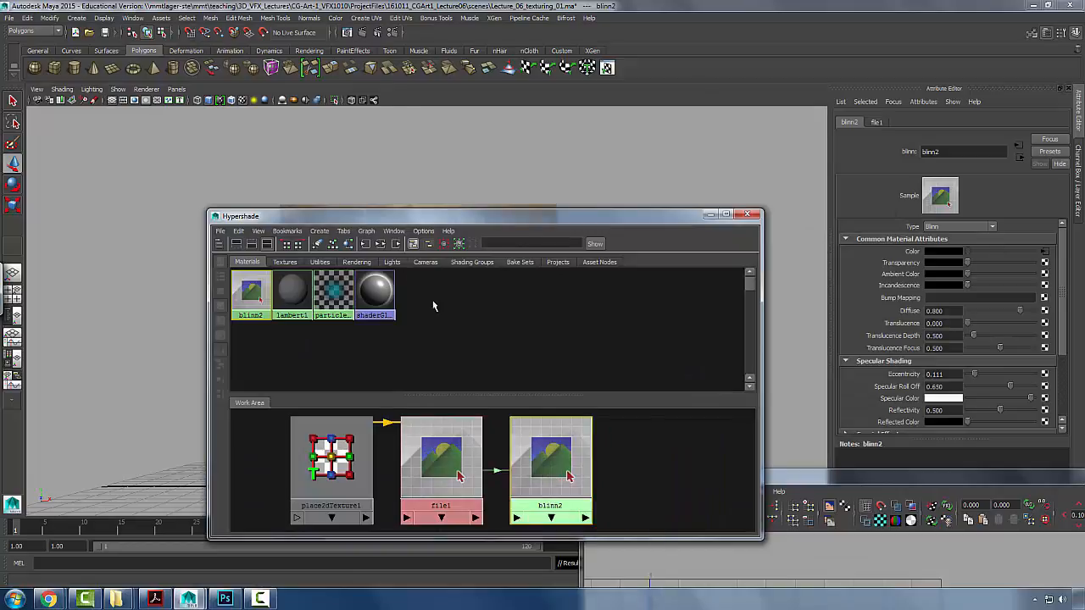
pyautogui.moveTo(432, 224); pyautogui.dragTo(543, 277)
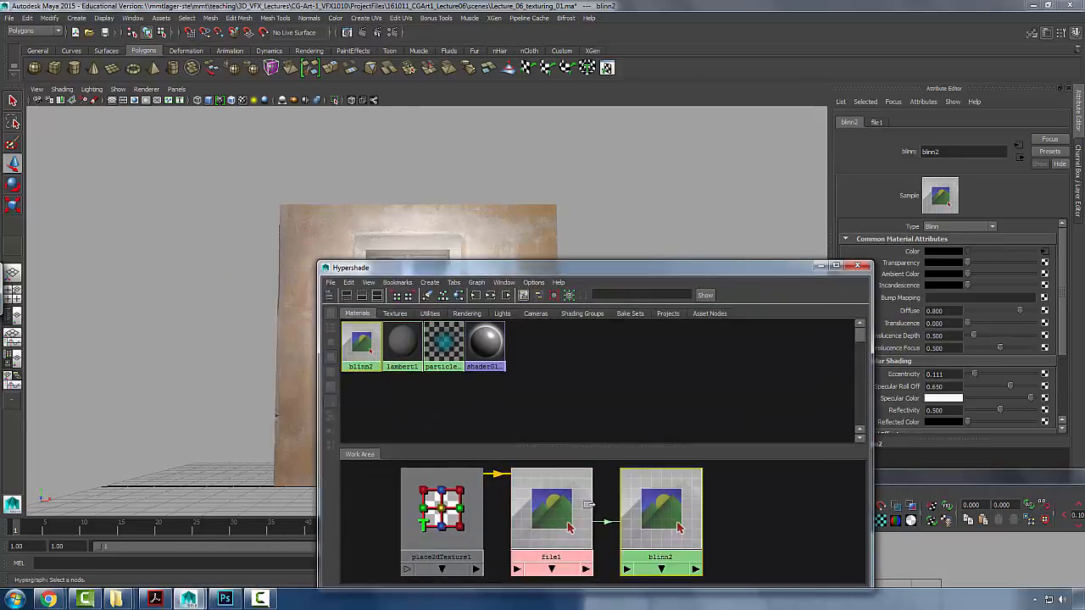
# - Remove the connection from file1 to blinn2 again in the work area
pyautogui.click(607, 559)
pyautogui.press('Delete')
pyautogui.middleClick(557, 495)
# - Connect the file1 texture to blinn2's Color attribute in the Attribute Editor and inspect the highlight on the plane
pyautogui.click(674, 527)
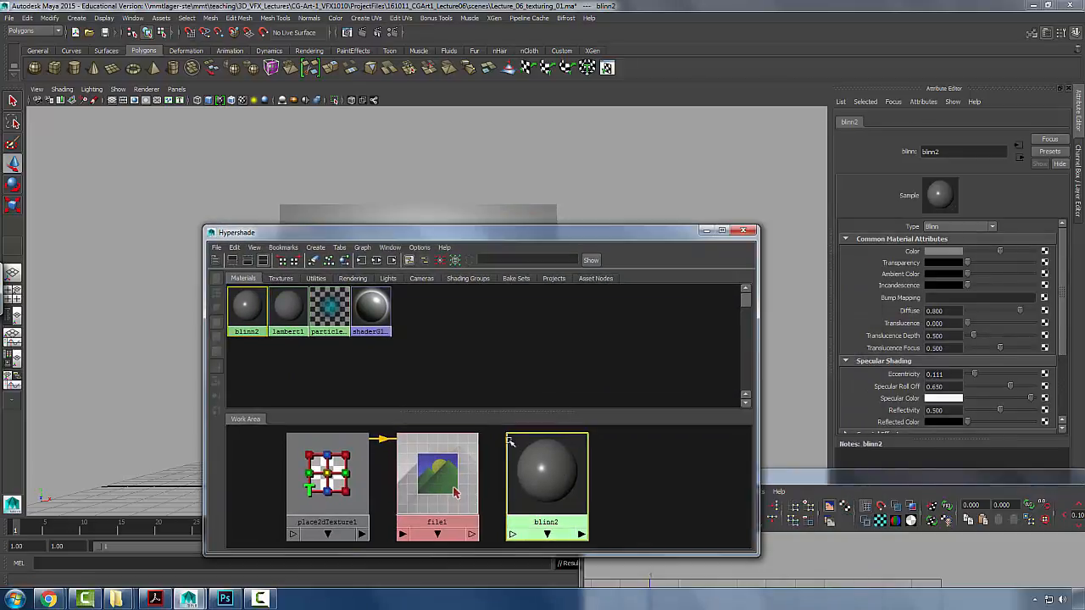
pyautogui.moveTo(807, 268); pyautogui.dragTo(693, 232)
pyautogui.moveTo(458, 492); pyautogui.dragTo(941, 253)
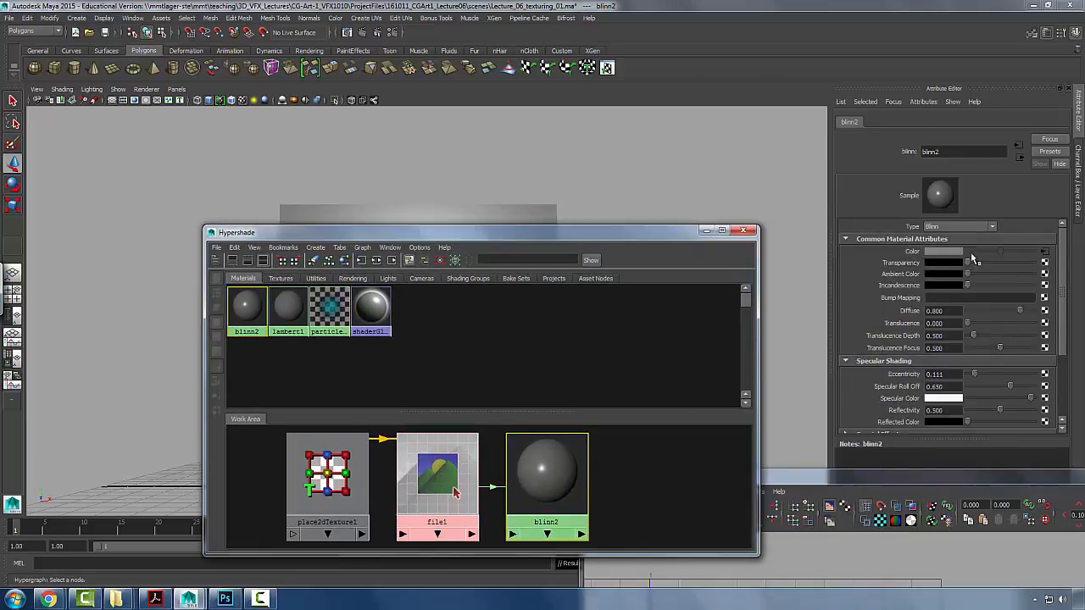
pyautogui.moveTo(547, 233); pyautogui.dragTo(799, 453)
pyautogui.keyDown('alt'); pyautogui.moveTo(574, 259); pyautogui.dragTo(589, 279); pyautogui.keyUp('alt')
pyautogui.keyDown('alt'); pyautogui.moveTo(611, 413); pyautogui.dragTo(603, 424); pyautogui.keyUp('alt')
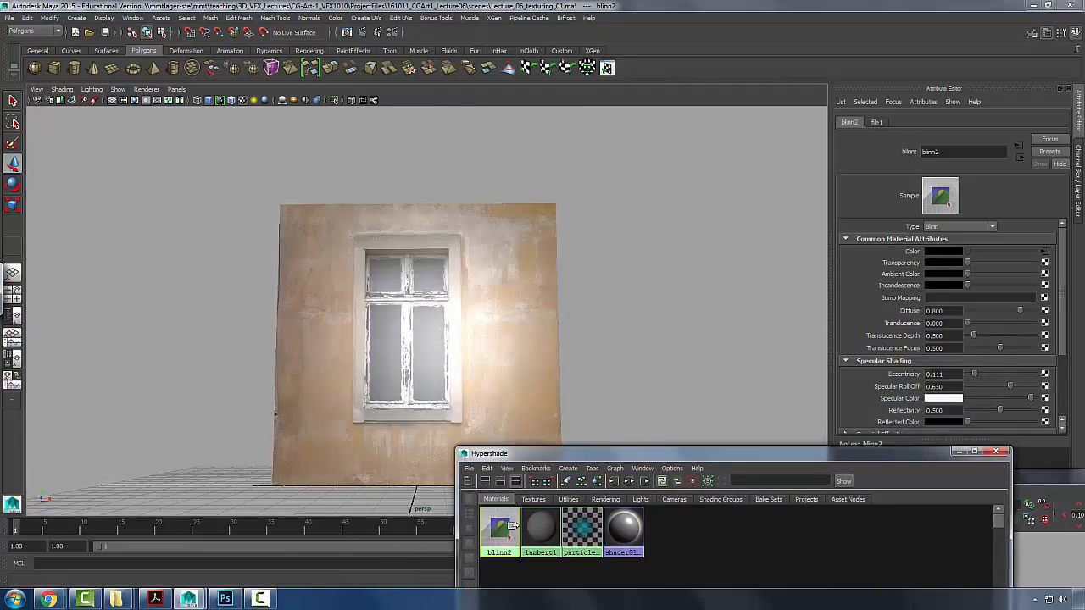
# - Soften blinn2's highlight by darkening the Specular Color to light grey and setting Eccentricity to 0.162
pyautogui.moveTo(1030, 398); pyautogui.dragTo(1022, 404)
pyautogui.moveTo(974, 375); pyautogui.dragTo(978, 376)
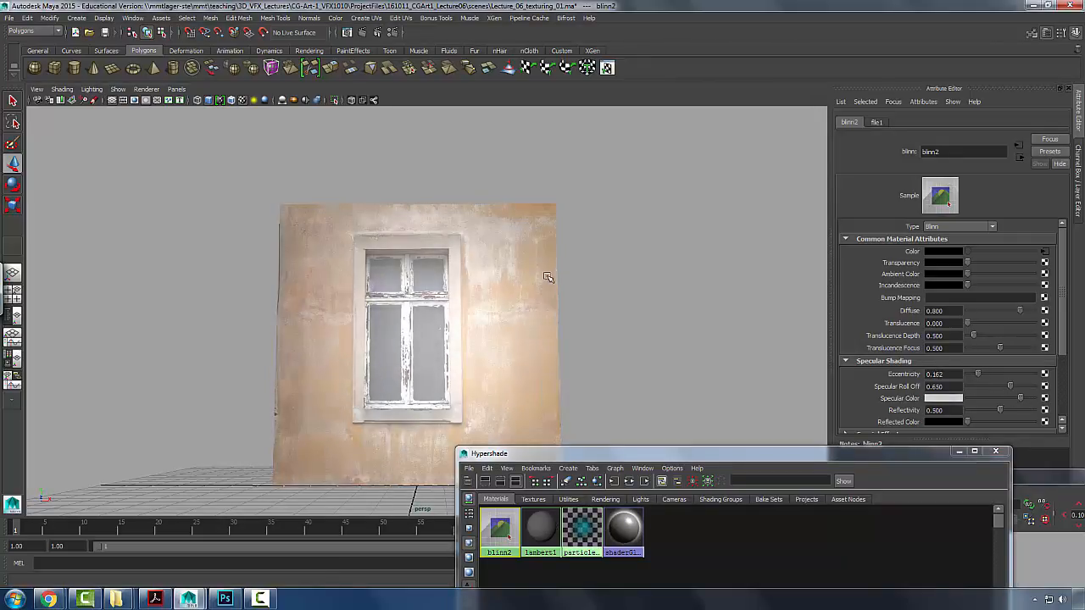
pyautogui.scroll(1, 547, 277)
# - Switch to Photoshop, duplicate Layer 1 in example.psd and hide the original layer
pyautogui.hotkey('alt', 'Tab')
pyautogui.hotkey('alt', 'Tab')
pyautogui.click(450, 280)
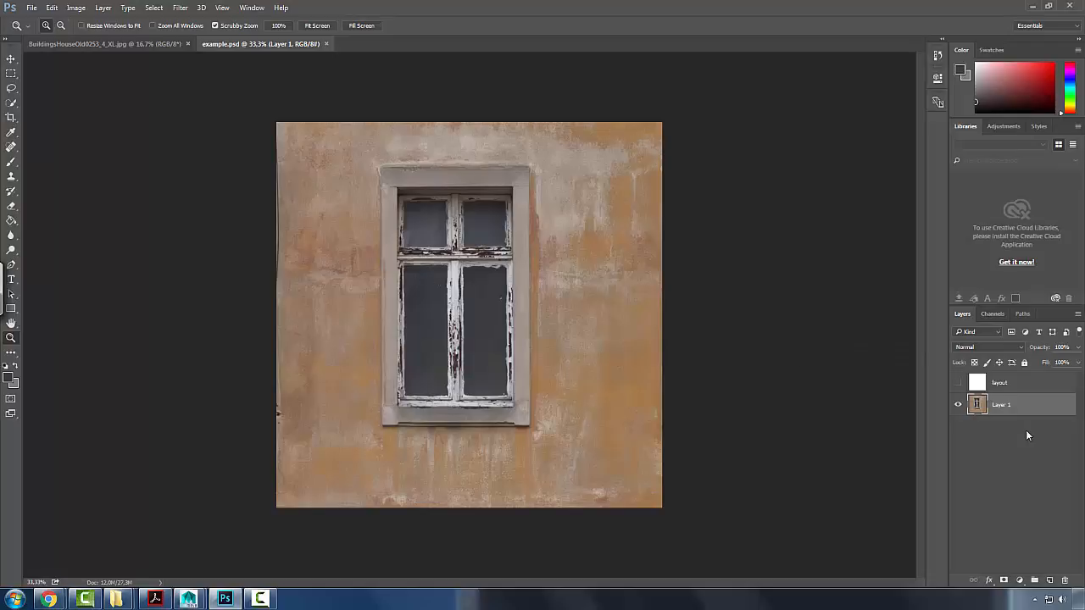
pyautogui.moveTo(974, 407); pyautogui.dragTo(1049, 581)
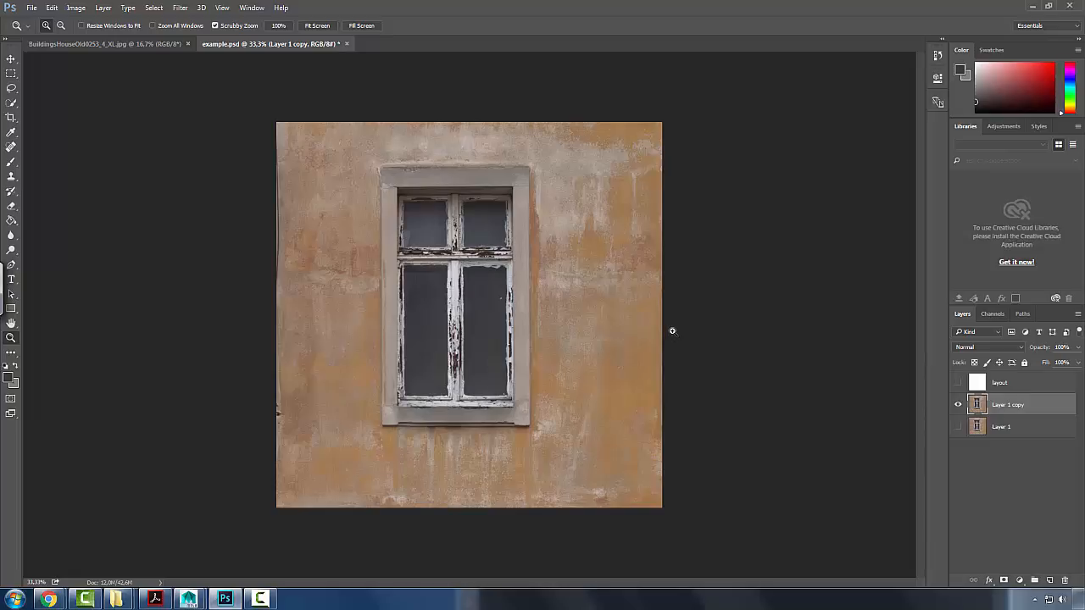
# - Desaturate the copied layer and darken it with Levels, using midtone input 0.26 and white input 239
pyautogui.hotkey('ctrl', 'shift', 'u')
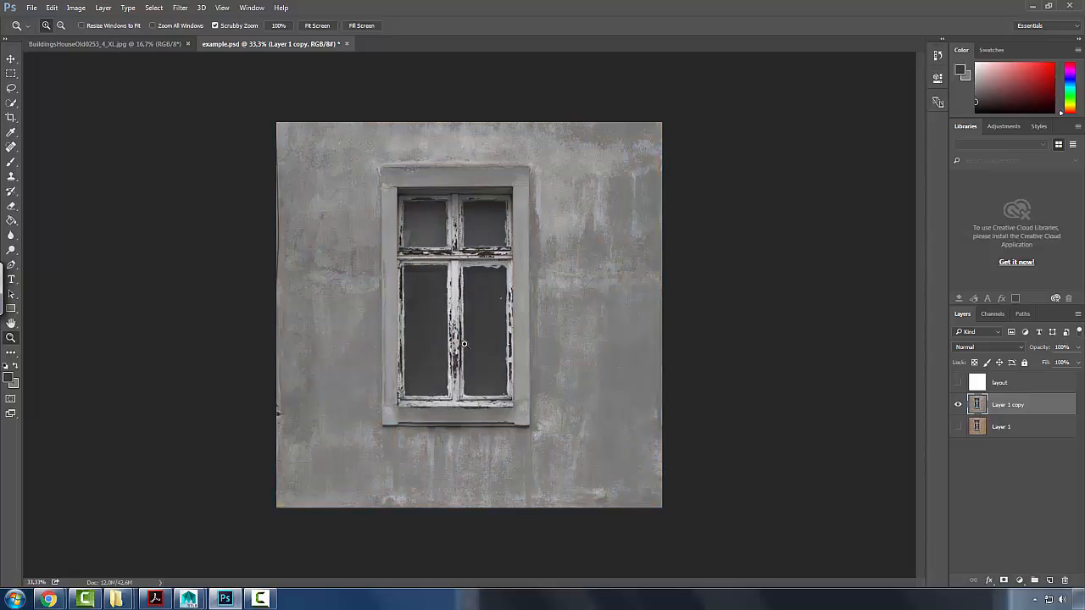
pyautogui.hotkey('ctrl', 'l')
pyautogui.moveTo(762, 253); pyautogui.dragTo(822, 256)
pyautogui.moveTo(795, 256); pyautogui.dragTo(800, 256)
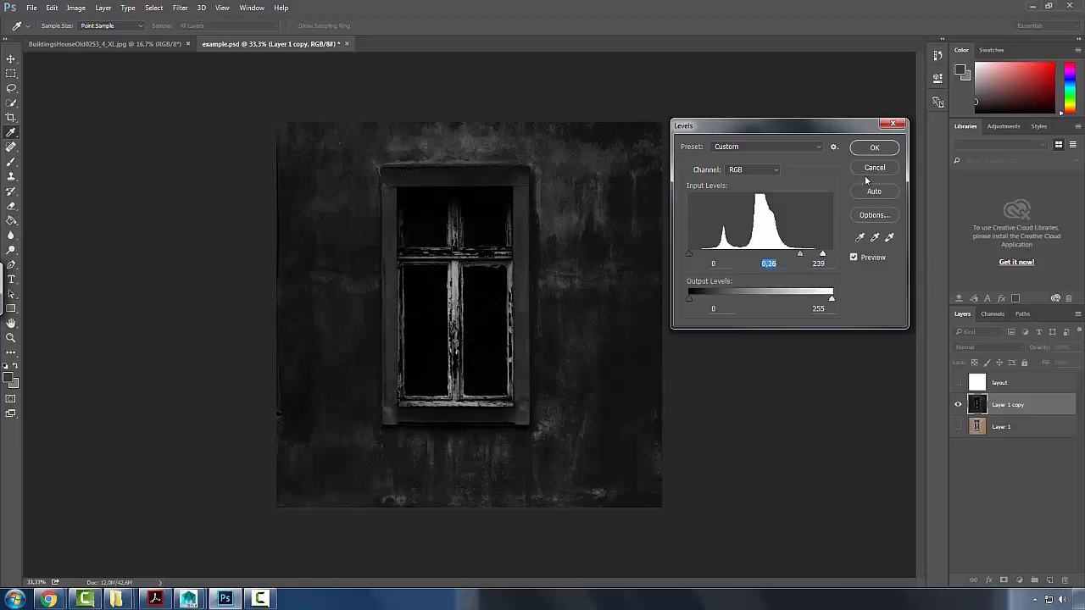
pyautogui.click(874, 147)
# - Save the dark greyscale version as a separate JPEG in sourceimages, replacing the color suffix in the file name, and return to Maya
pyautogui.click(32, 7)
pyautogui.click(51, 128)
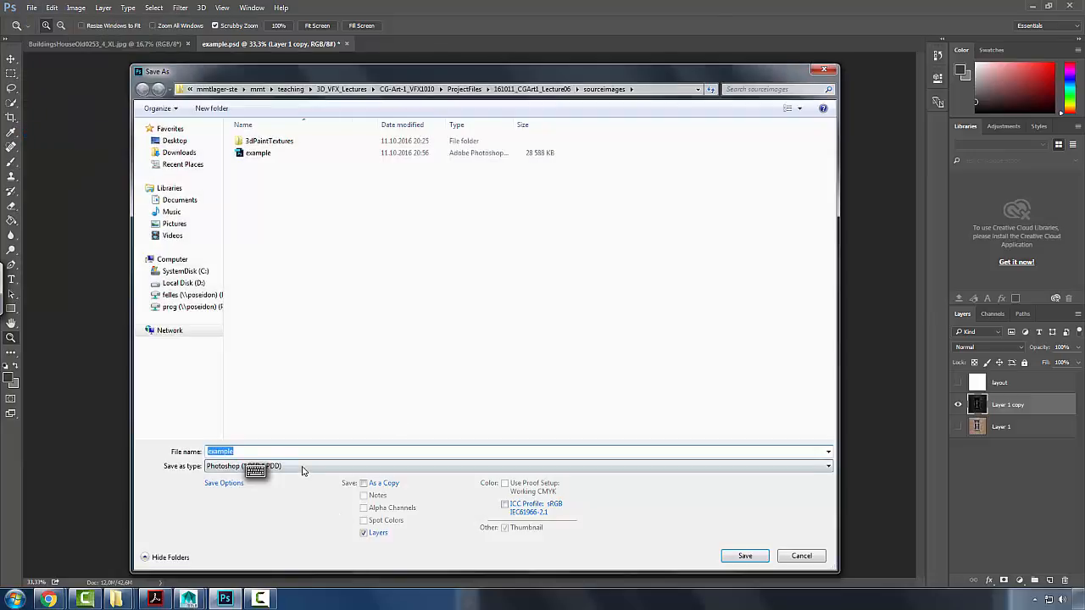
pyautogui.click(303, 467)
pyautogui.click(246, 354)
pyautogui.click(265, 153)
pyautogui.click(241, 454)
pyautogui.click(239, 455)
pyautogui.moveTo(236, 455); pyautogui.dragTo(273, 455)
pyautogui.press('BackSpace')
pyautogui.click(742, 557)
pyautogui.click(614, 169)
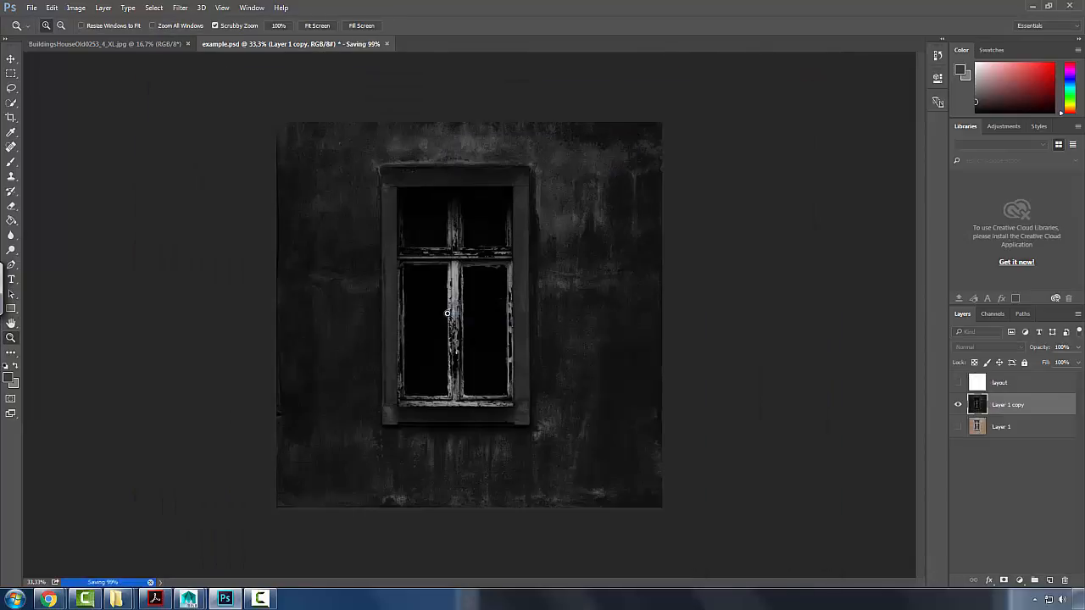
pyautogui.hotkey('alt', 'Tab')
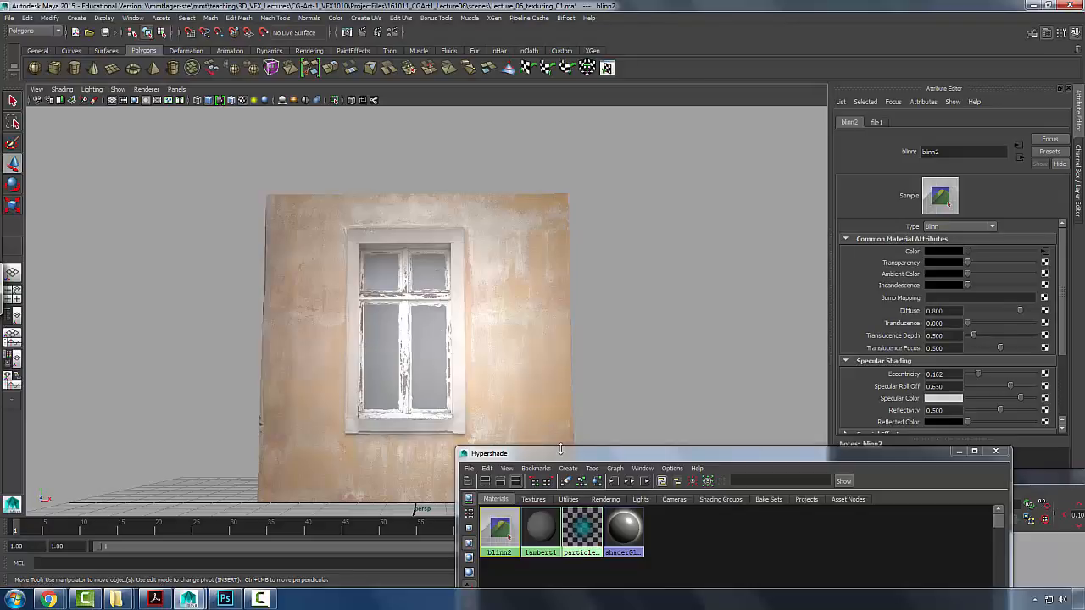
# - Connect a File texture to blinn2's Specular Color and load example_spec.jpg from sourceimages as its image
pyautogui.moveTo(563, 455); pyautogui.dragTo(562, 447)
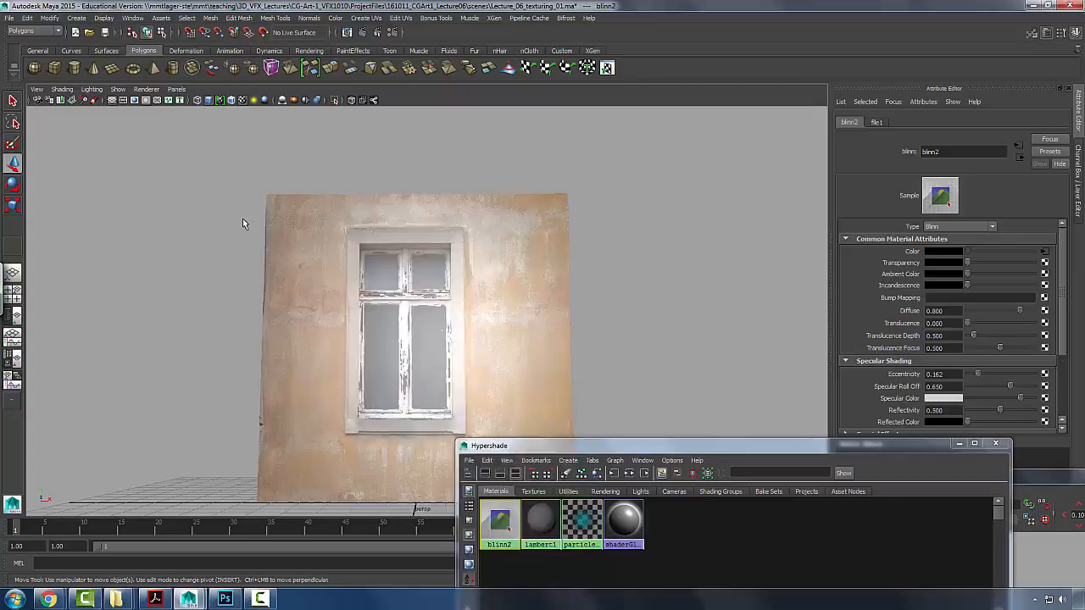
pyautogui.click(488, 296)
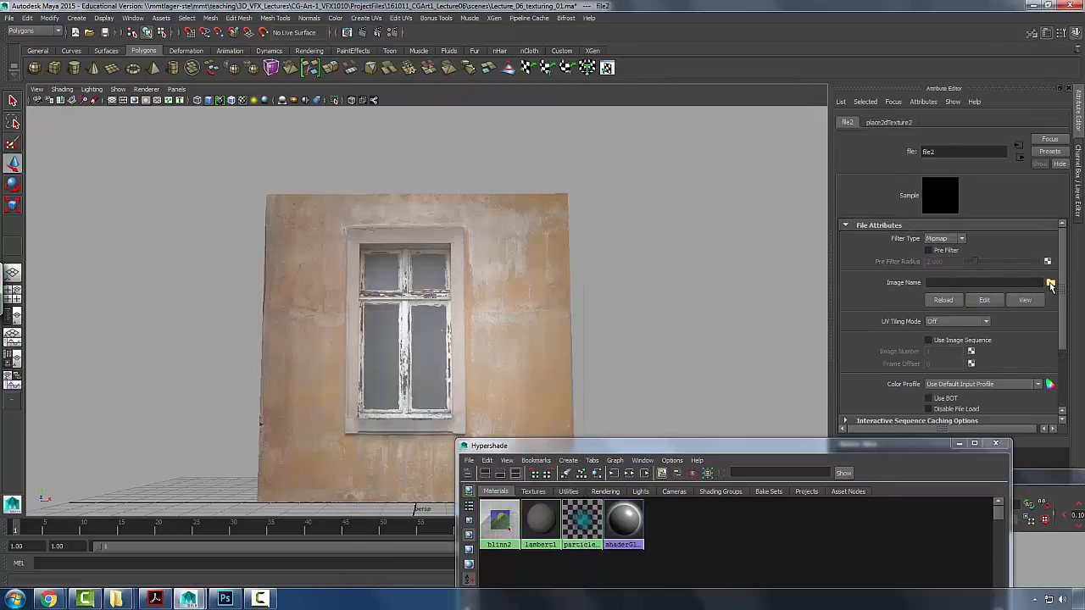
pyautogui.click(458, 244)
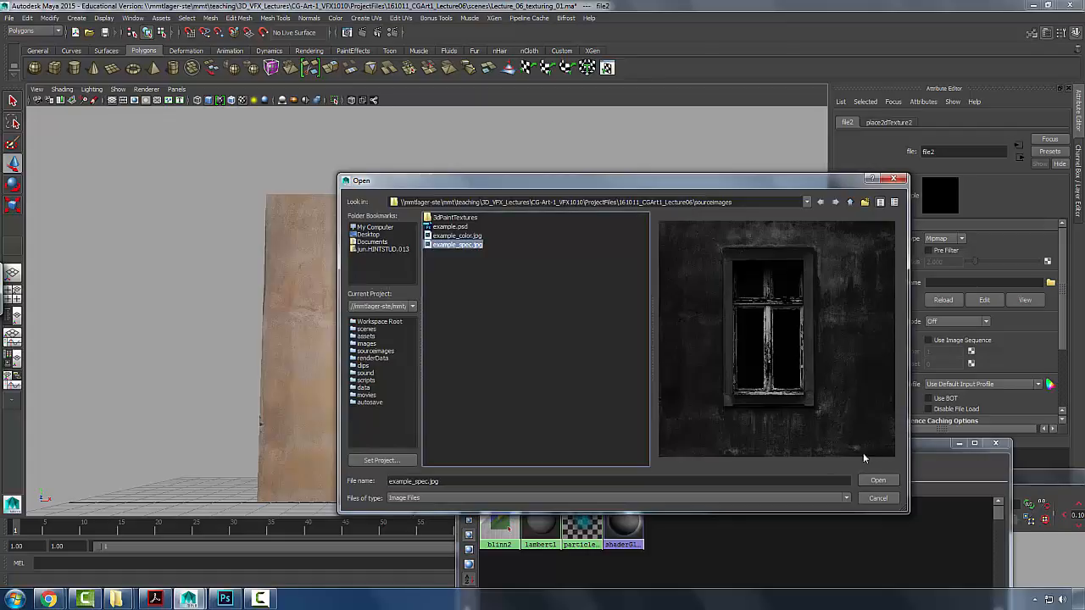
pyautogui.press('Return')
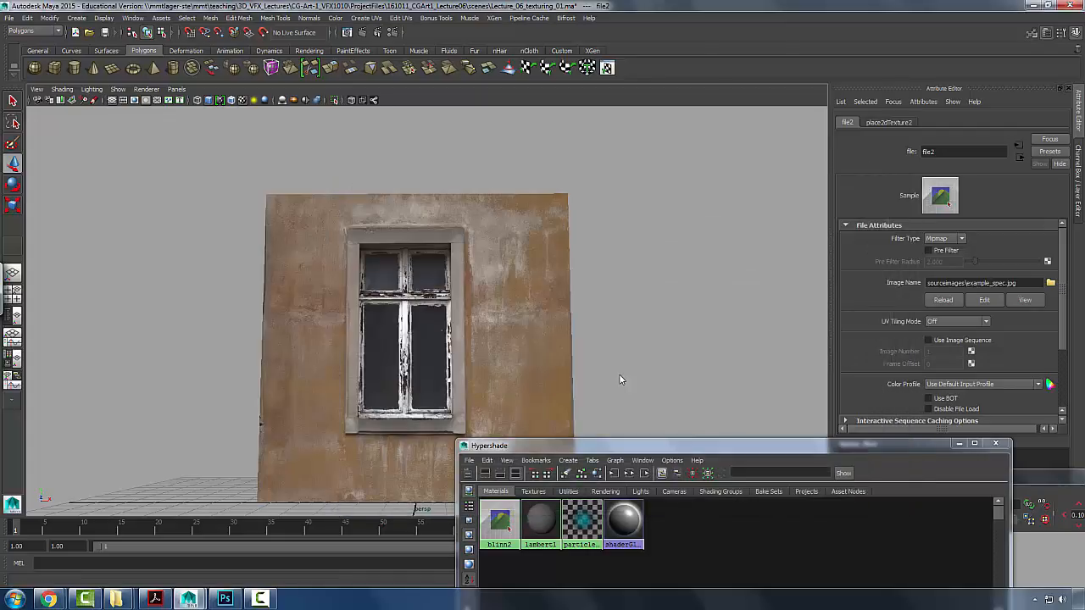
# - Examine how the specular map affects highlights on the facade plane, up close and from several angles
pyautogui.moveTo(599, 293); pyautogui.dragTo(629, 282)
pyautogui.scroll(3, 511, 242)
pyautogui.moveTo(512, 242); pyautogui.dragTo(487, 318)
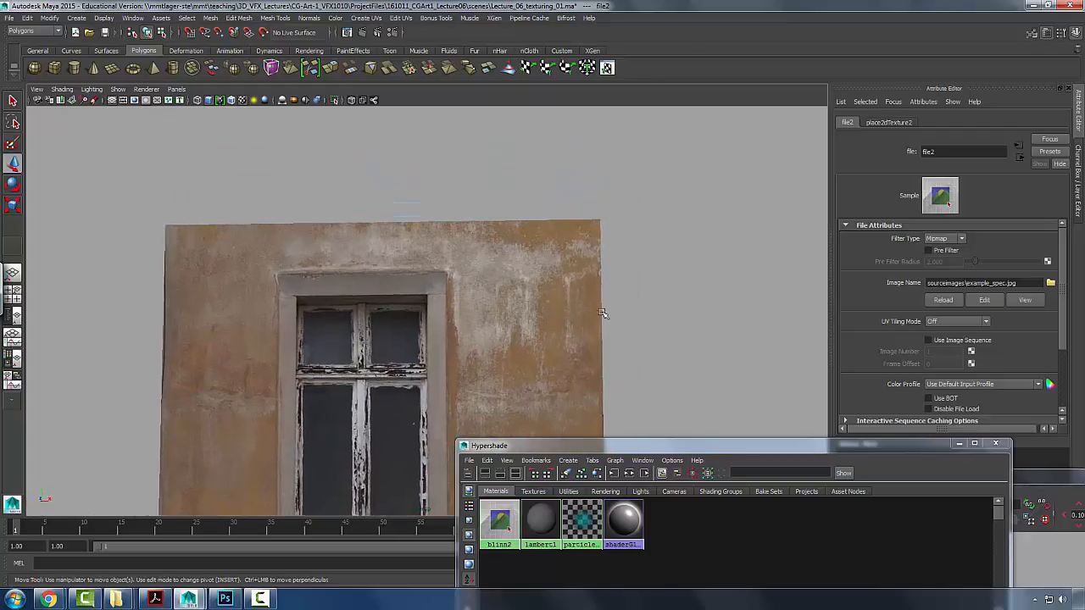
pyautogui.scroll(5, 594, 331)
pyautogui.moveTo(598, 334)
pyautogui.mouseDown()
pyautogui.moveTo(606, 317)
pyautogui.moveTo(586, 315)
pyautogui.moveTo(595, 324)
pyautogui.mouseUp()
pyautogui.scroll(-1, 593, 322)
pyautogui.moveTo(553, 266); pyautogui.dragTo(545, 285)
pyautogui.scroll(4, 545, 285)
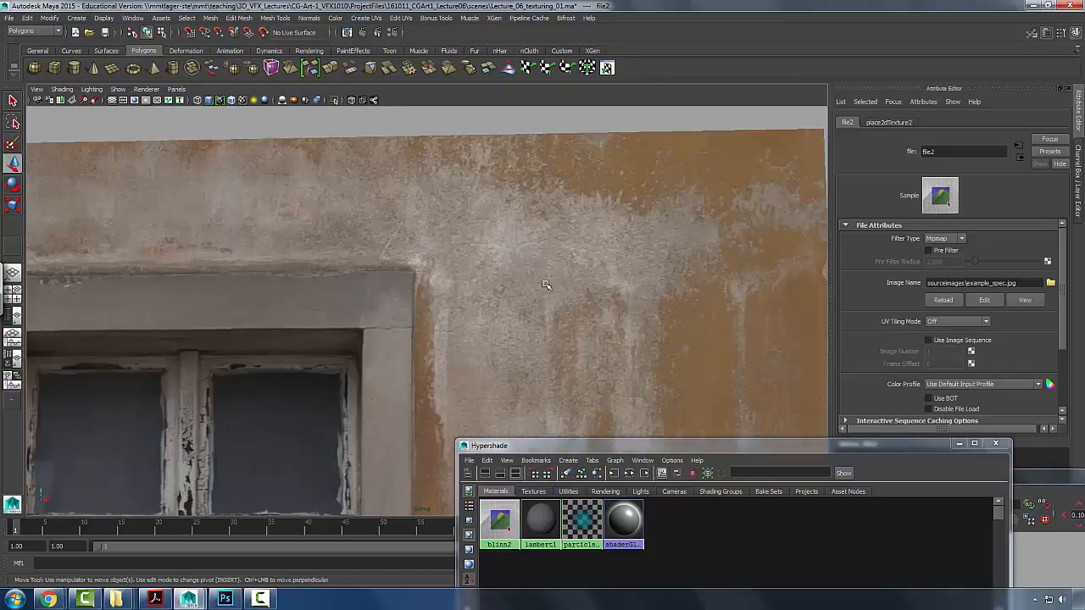
pyautogui.scroll(-3, 557, 368)
pyautogui.moveTo(557, 368); pyautogui.dragTo(582, 266)
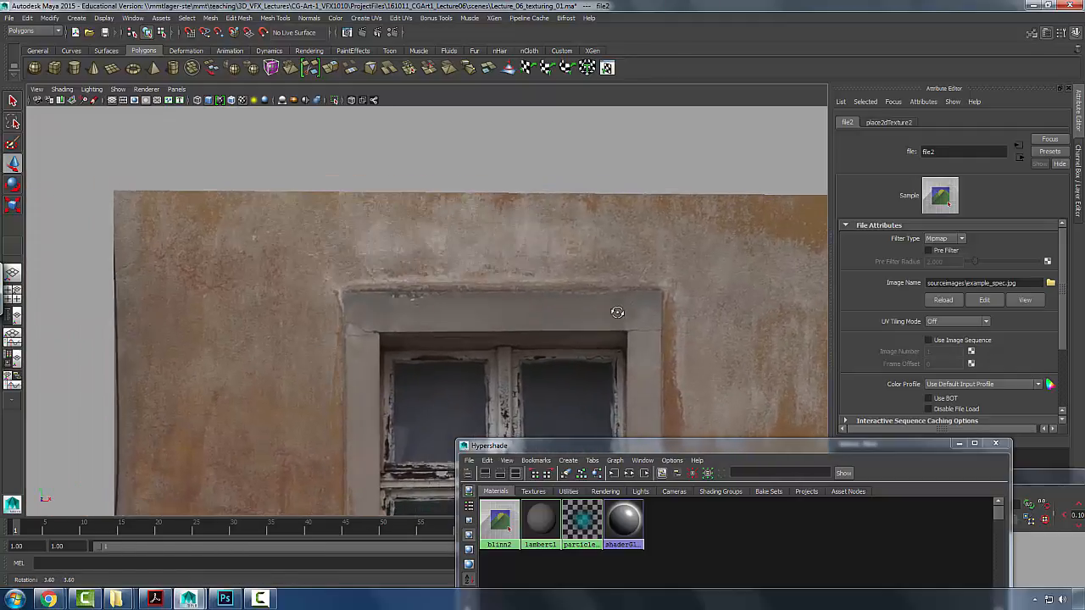
pyautogui.scroll(-4, 483, 306)
pyautogui.scroll(-5, 582, 266)
pyautogui.moveTo(474, 263)
pyautogui.mouseDown()
pyautogui.moveTo(467, 260)
pyautogui.moveTo(484, 261)
pyautogui.mouseUp()
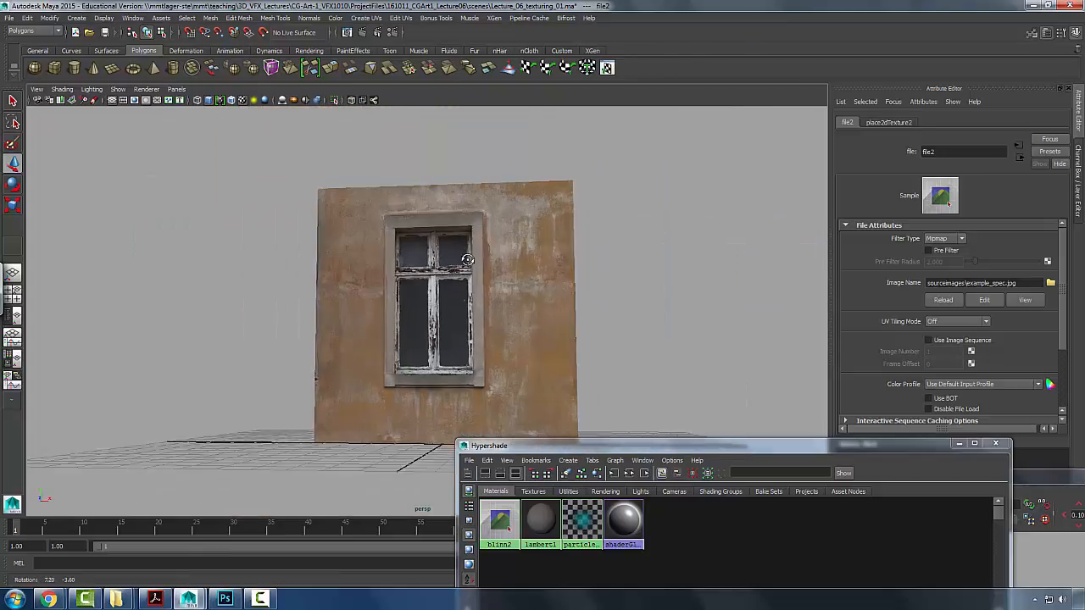
pyautogui.scroll(2, 484, 262)
pyautogui.moveTo(531, 363); pyautogui.dragTo(499, 386)
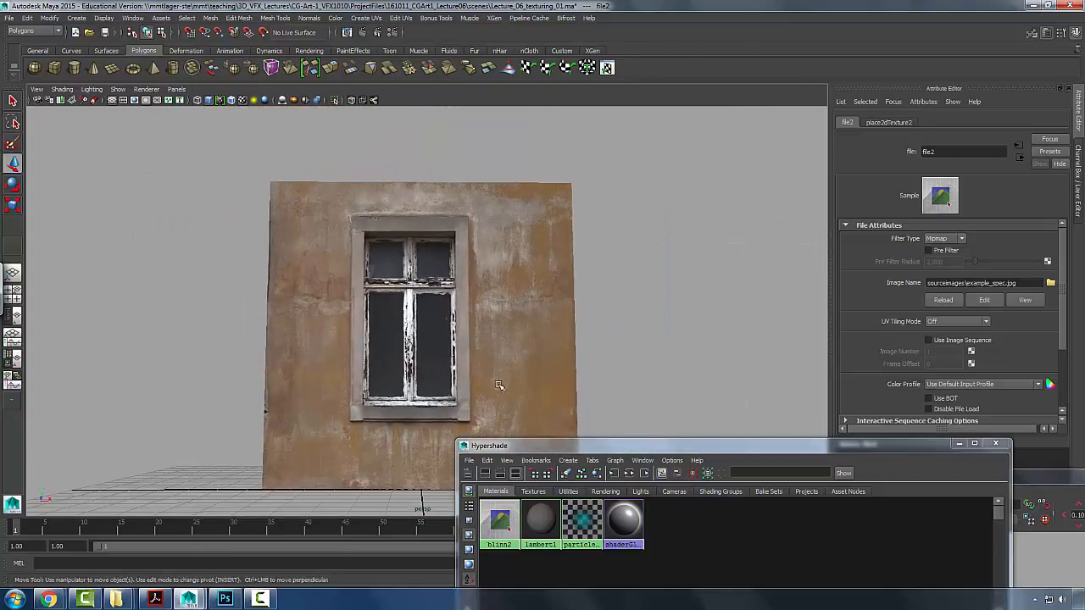
# - Graph blinn2's network in Hypershade, delete the file1 connection to the material, and inspect the plane with only the specular map
pyautogui.moveTo(551, 448); pyautogui.dragTo(690, 183)
pyautogui.moveTo(373, 309); pyautogui.dragTo(390, 273)
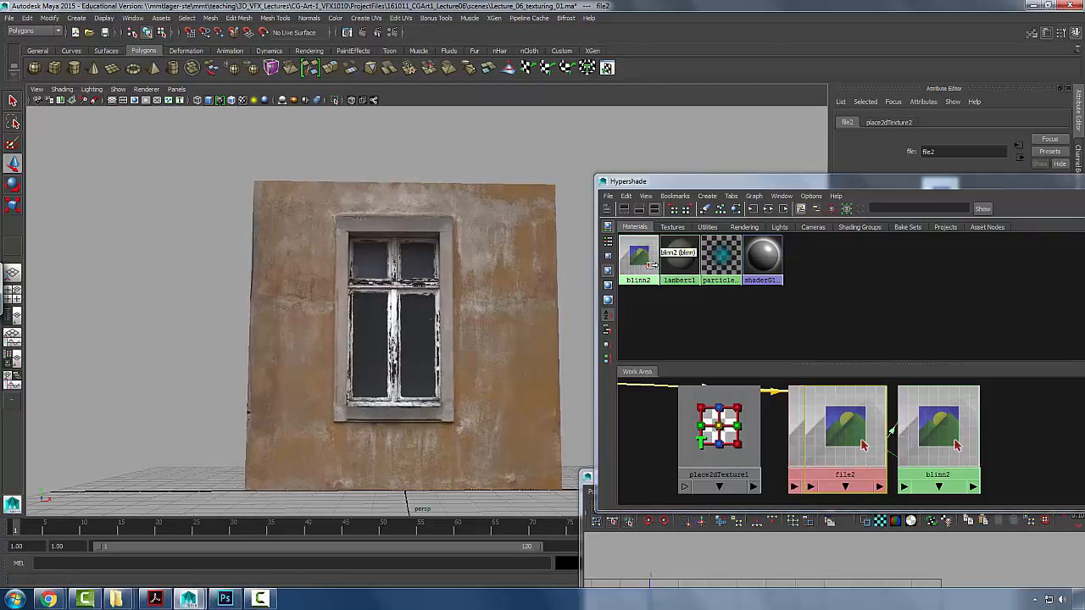
pyautogui.click(718, 217)
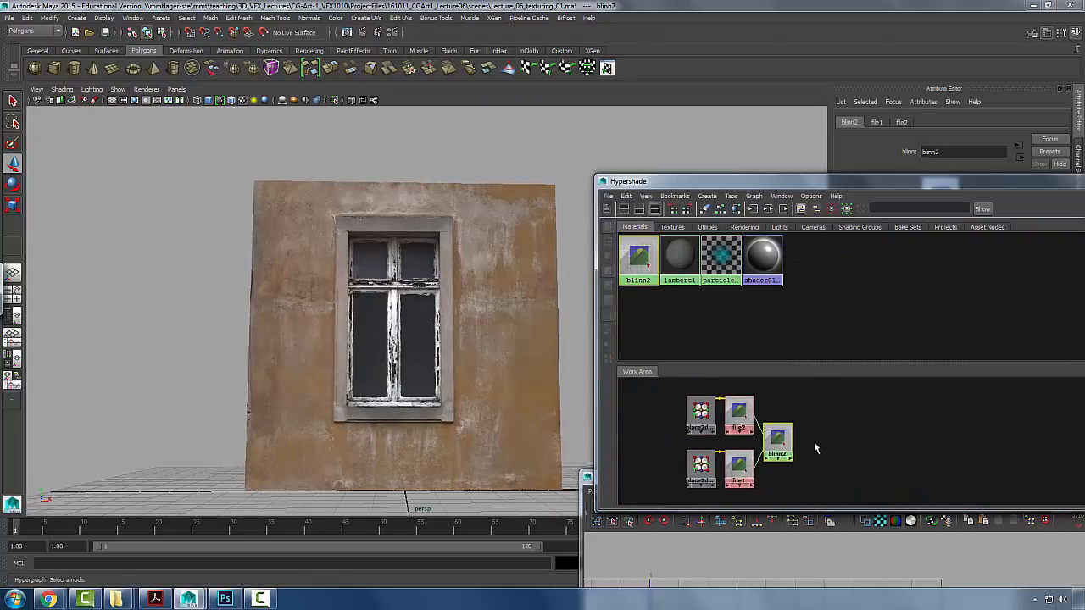
pyautogui.click(797, 449)
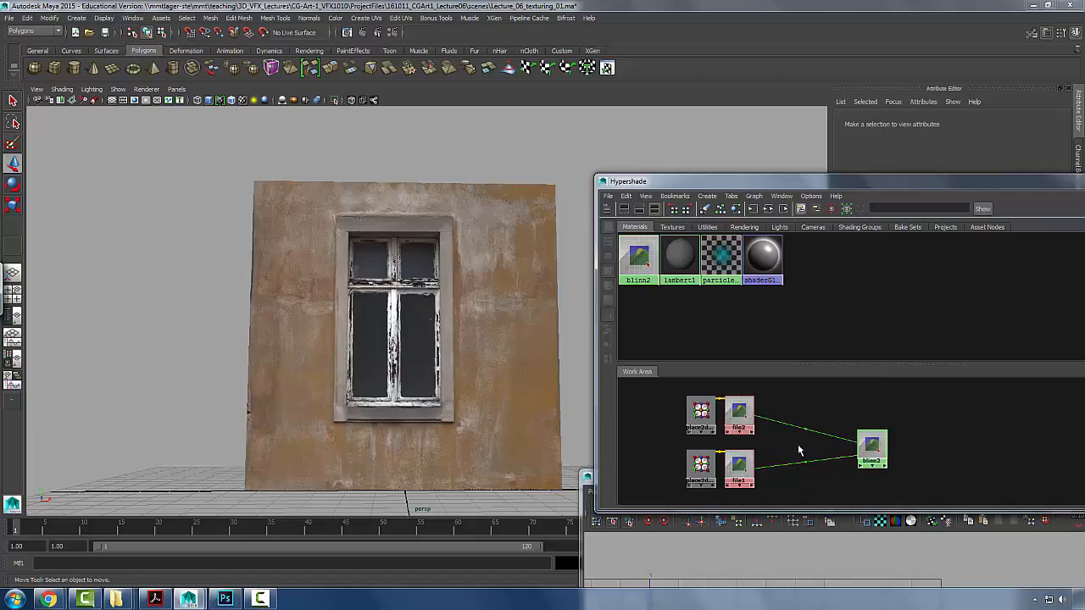
pyautogui.press('Delete')
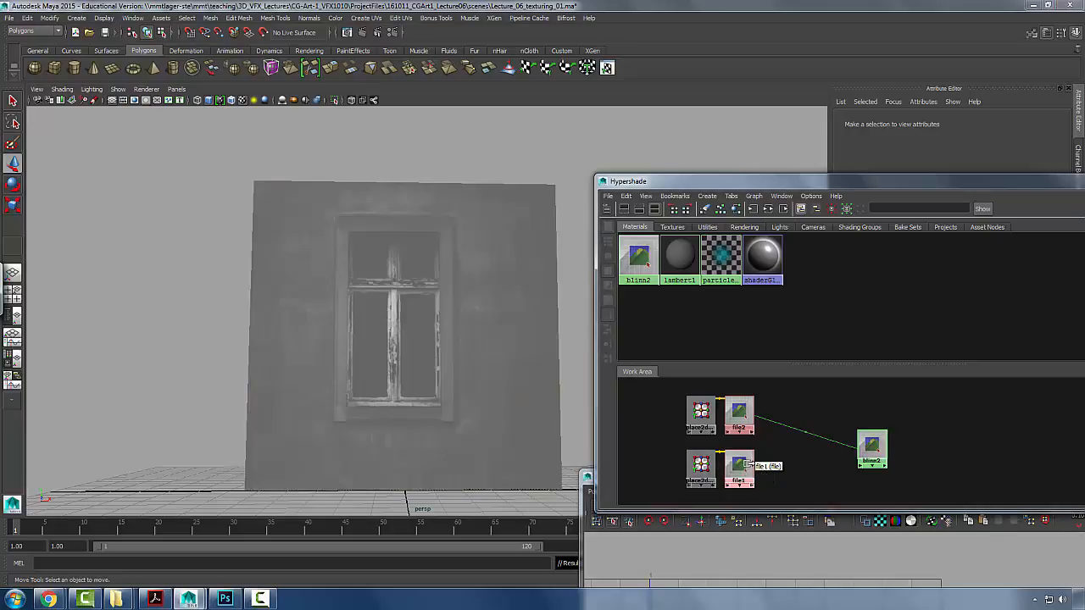
pyautogui.moveTo(412, 340); pyautogui.dragTo(441, 319)
pyautogui.scroll(3, 341, 307)
pyautogui.moveTo(341, 307); pyautogui.dragTo(367, 277)
pyautogui.scroll(-5, 313, 274)
pyautogui.moveTo(297, 277); pyautogui.dragTo(455, 312)
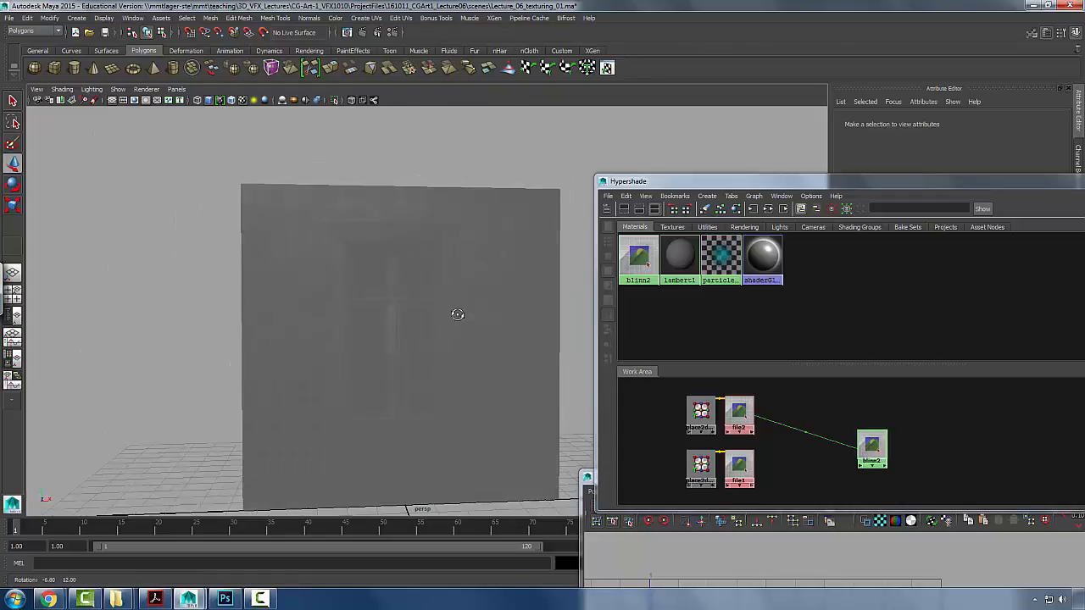
# - Switch to Photoshop, show and select Layer 1 in example.psd, and hide Layer 1 copy
pyautogui.hotkey('alt', 'Tab')
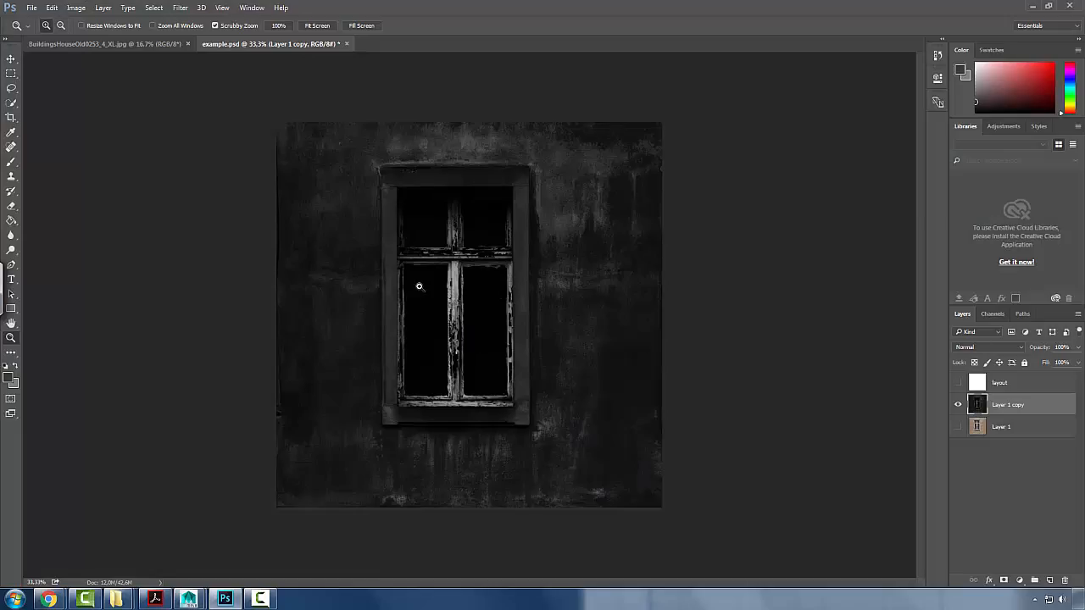
pyautogui.click(958, 428)
pyautogui.click(958, 405)
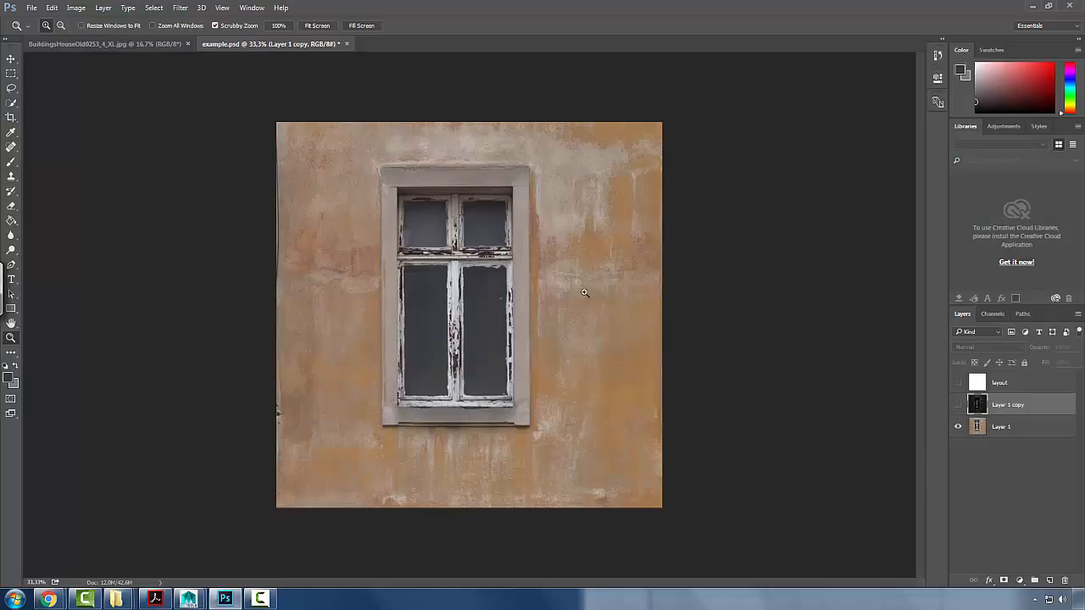
pyautogui.click(982, 433)
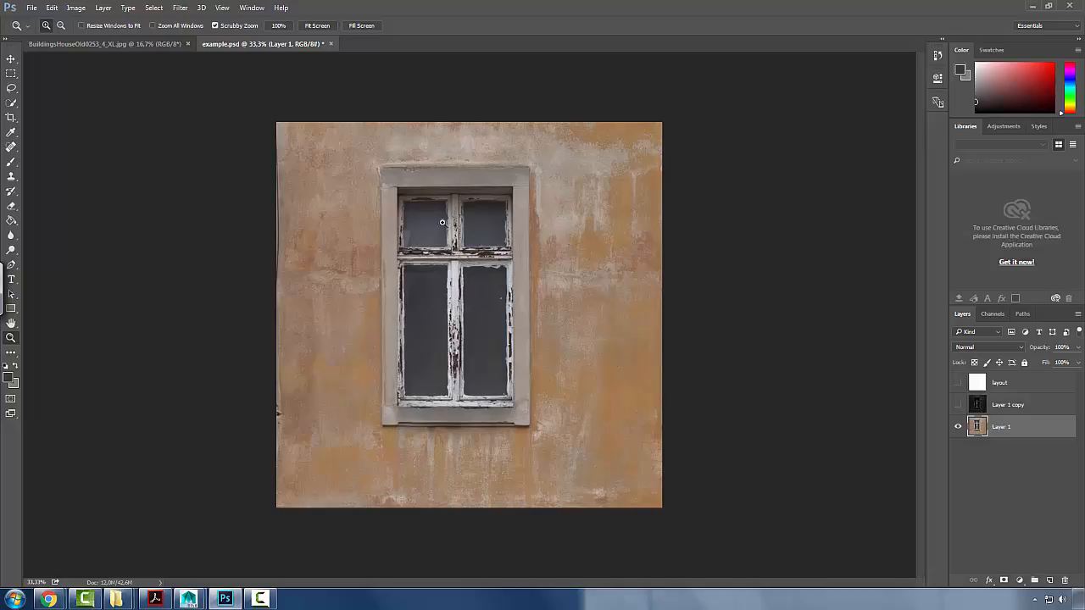
# - Try a desaturated duplicate of Layer 1, compare it with the color facade by toggling its visibility, and delete the duplicate
pyautogui.click(453, 302)
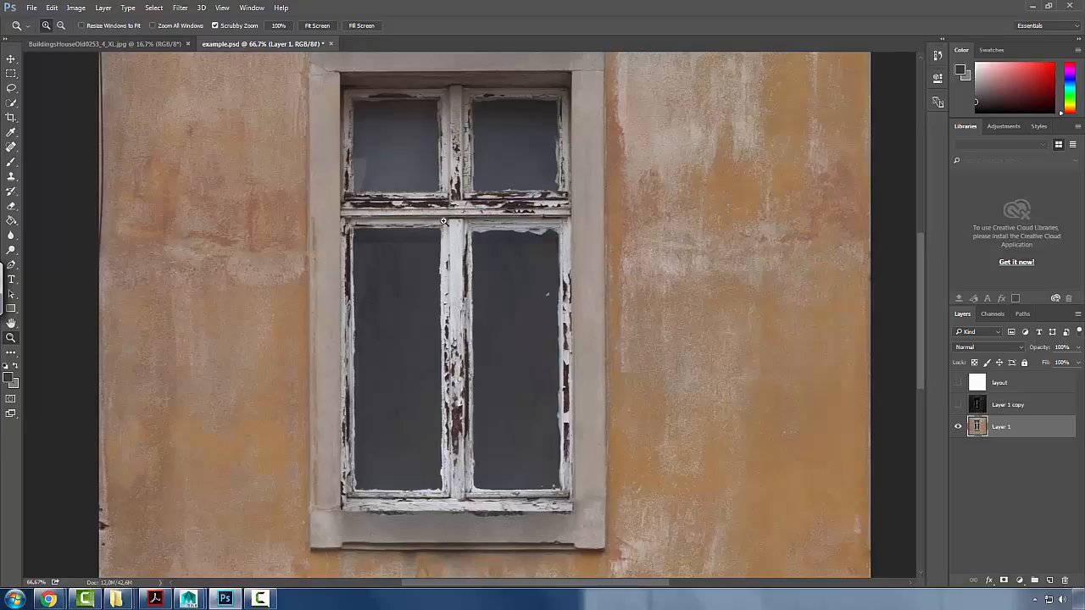
pyautogui.keyDown('alt'); pyautogui.click(449, 282); pyautogui.keyUp('alt')
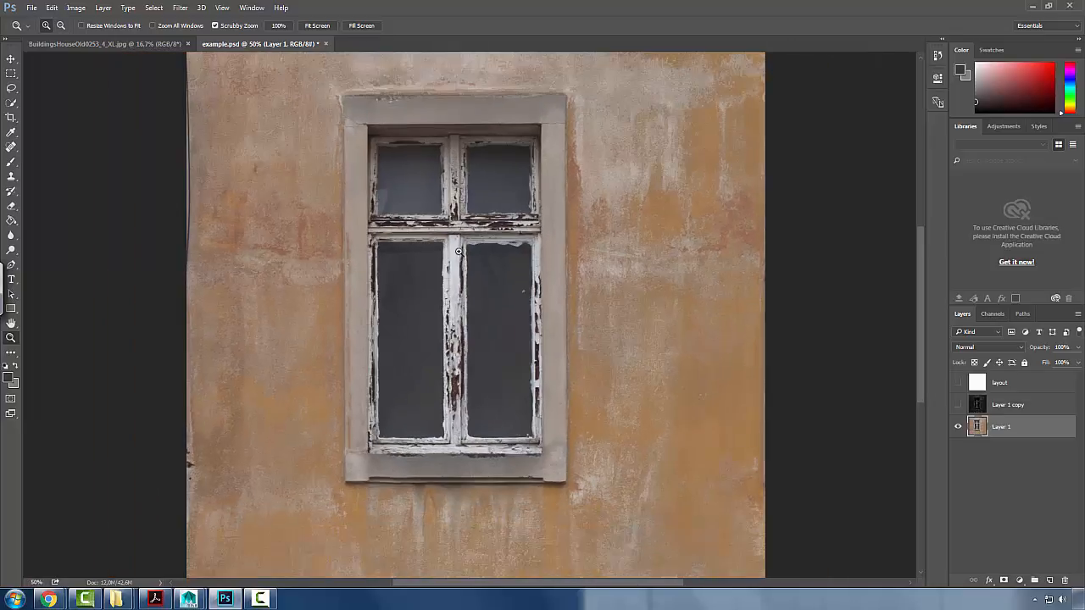
pyautogui.moveTo(684, 223); pyautogui.dragTo(591, 303)
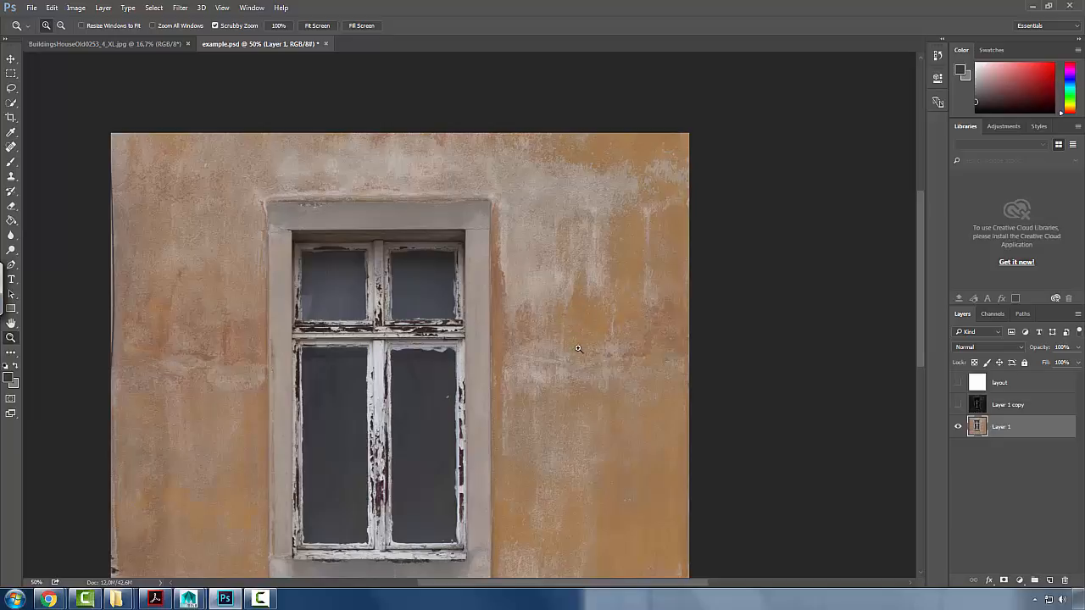
pyautogui.moveTo(594, 283); pyautogui.dragTo(475, 166)
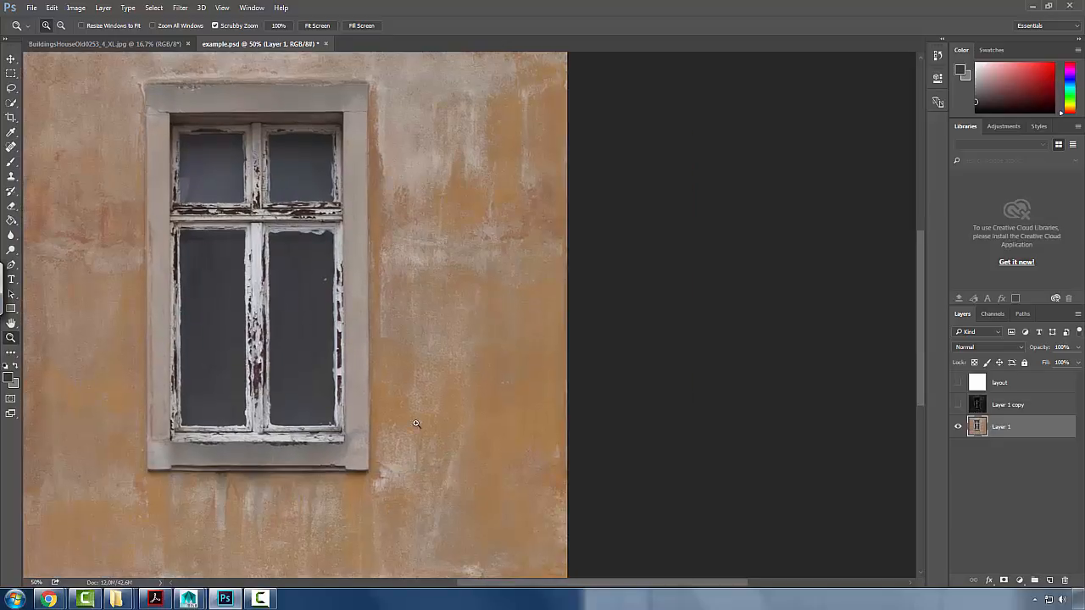
pyautogui.moveTo(492, 317); pyautogui.dragTo(539, 367)
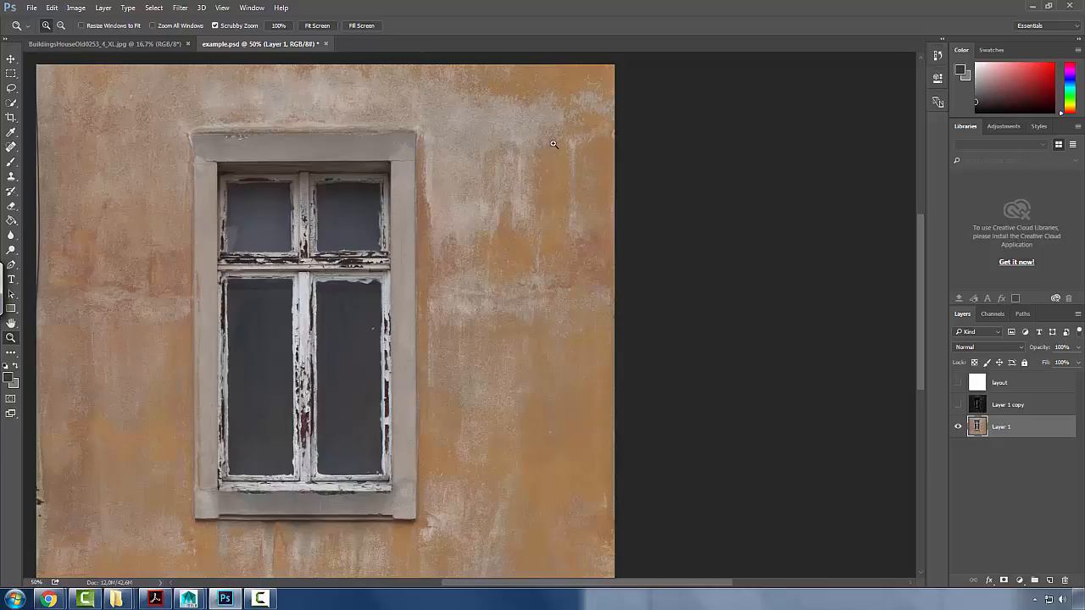
pyautogui.moveTo(983, 428); pyautogui.dragTo(1049, 581)
pyautogui.hotkey('ctrl', 'shift', 'u')
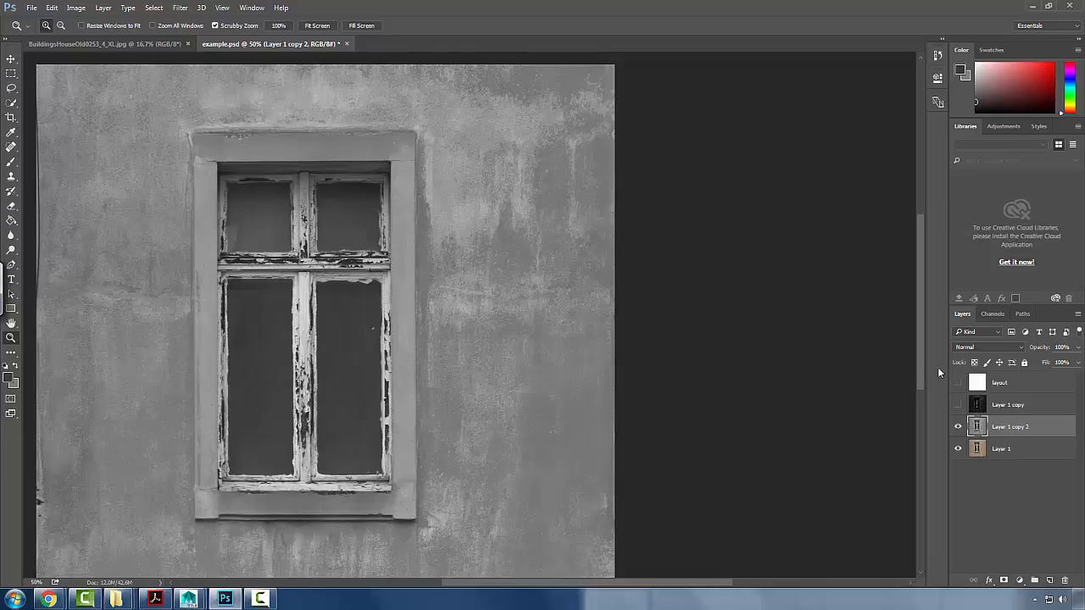
pyautogui.click(958, 427)
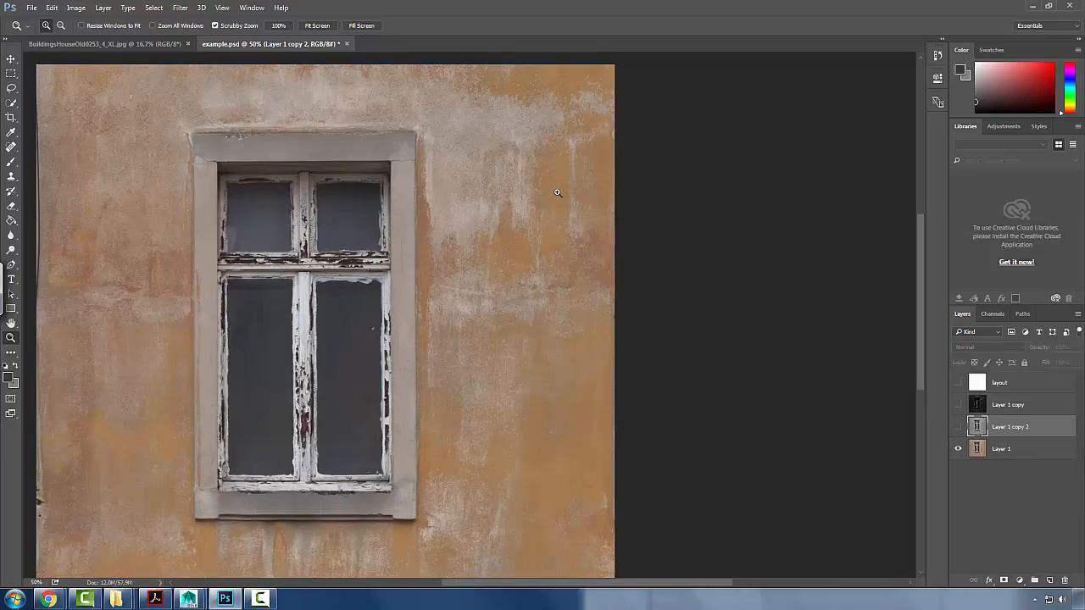
pyautogui.click(958, 426)
pyautogui.click(958, 426)
pyautogui.moveTo(981, 430); pyautogui.dragTo(1065, 581)
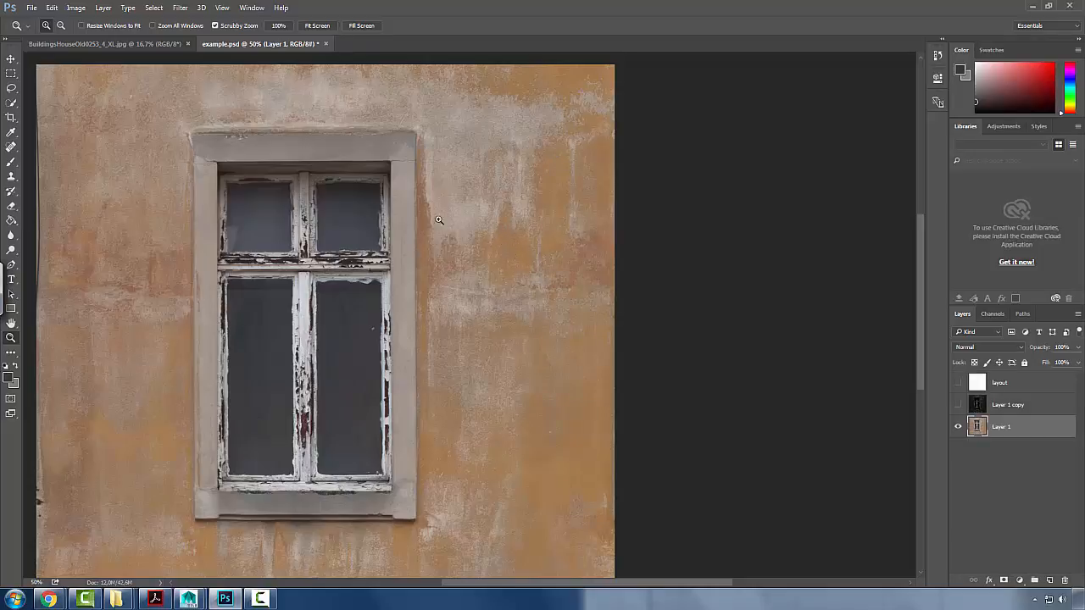
# - Enter full screen mode with the menu bar, duplicate Layer 1 with the original hidden, and desaturate the duplicate
pyautogui.keyDown('alt'); pyautogui.click(479, 256); pyautogui.keyUp('alt')
pyautogui.press('f')
pyautogui.moveTo(551, 285); pyautogui.dragTo(640, 333)
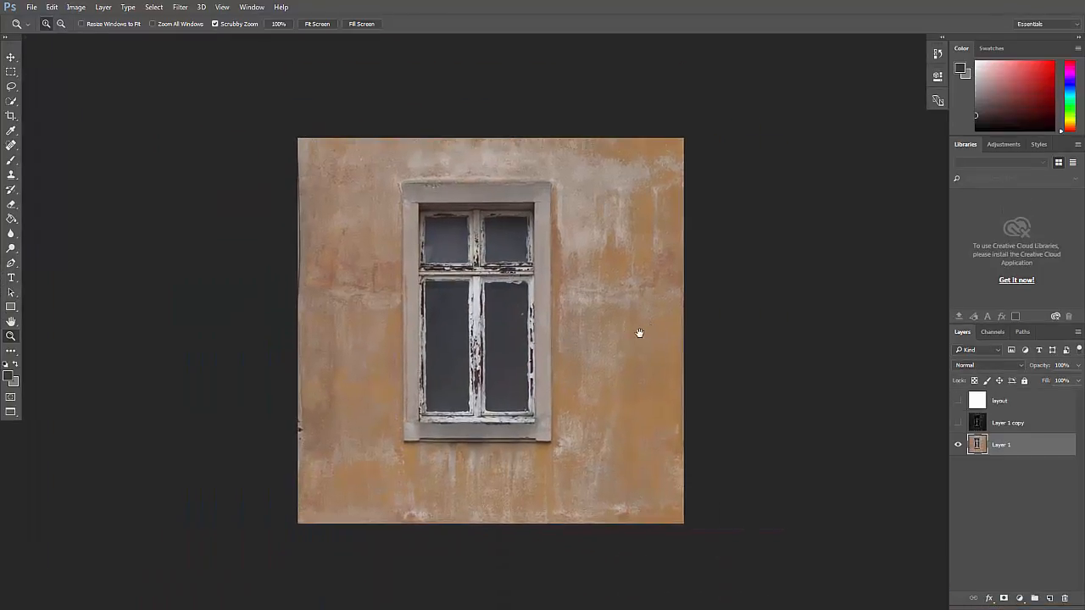
pyautogui.click(538, 332)
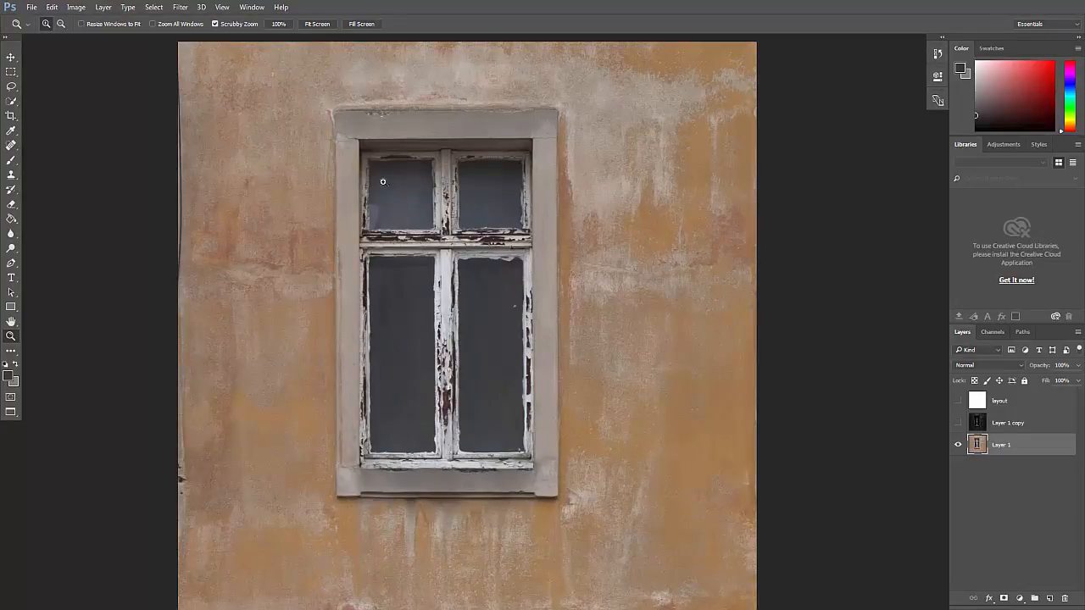
pyautogui.keyDown('alt'); pyautogui.click(501, 240); pyautogui.keyUp('alt')
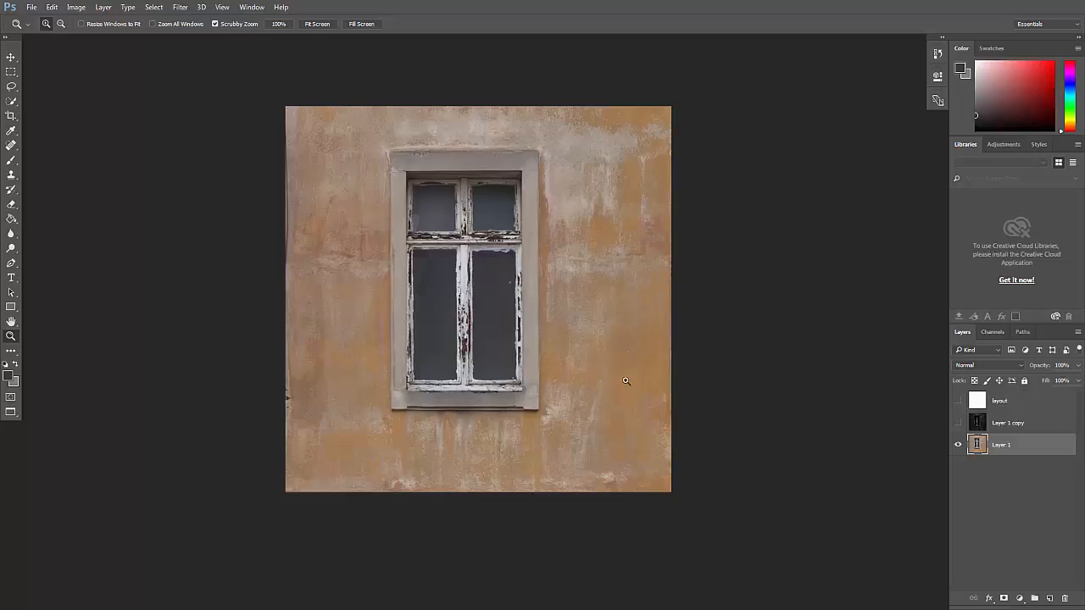
pyautogui.moveTo(995, 455); pyautogui.dragTo(1049, 599)
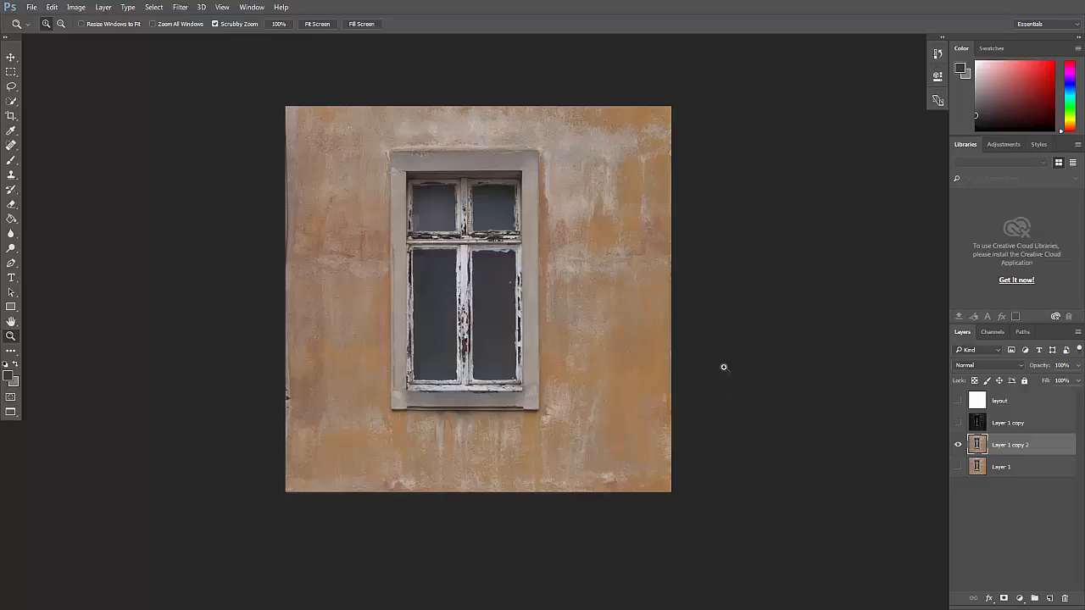
pyautogui.hotkey('ctrl', 'shift', 'u')
# - Increase the contrast of Layer 1 copy 2 with Levels, using midtone input 0.26 and white input 194, and invert the layer
pyautogui.hotkey('ctrl', 'l')
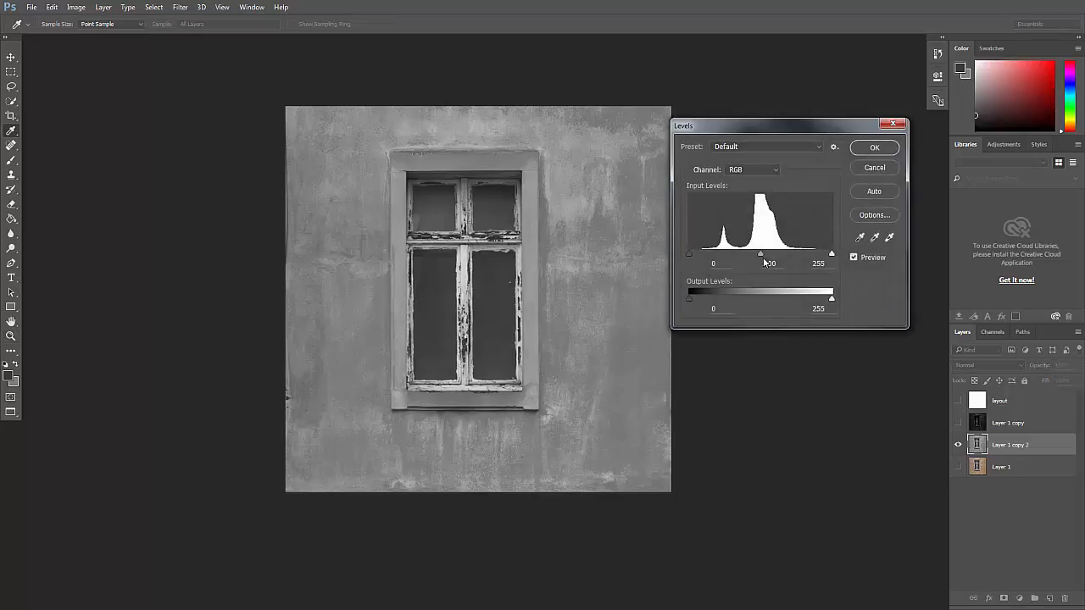
pyautogui.moveTo(761, 254)
pyautogui.mouseDown()
pyautogui.moveTo(816, 255)
pyautogui.moveTo(779, 255)
pyautogui.mouseUp()
pyautogui.click(874, 147)
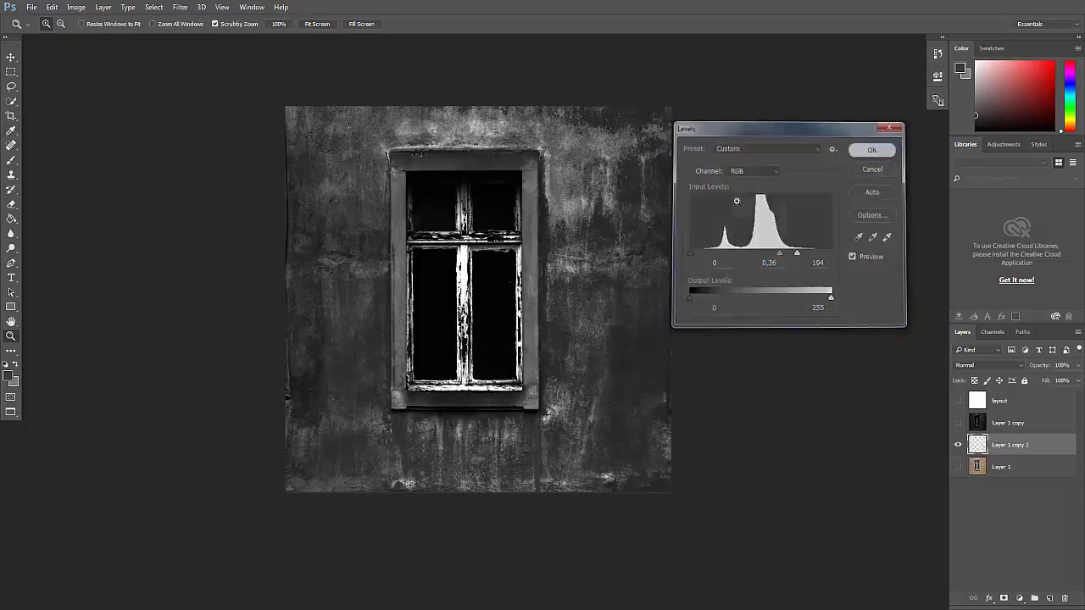
pyautogui.hotkey('ctrl', 'i')
pyautogui.click(621, 219)
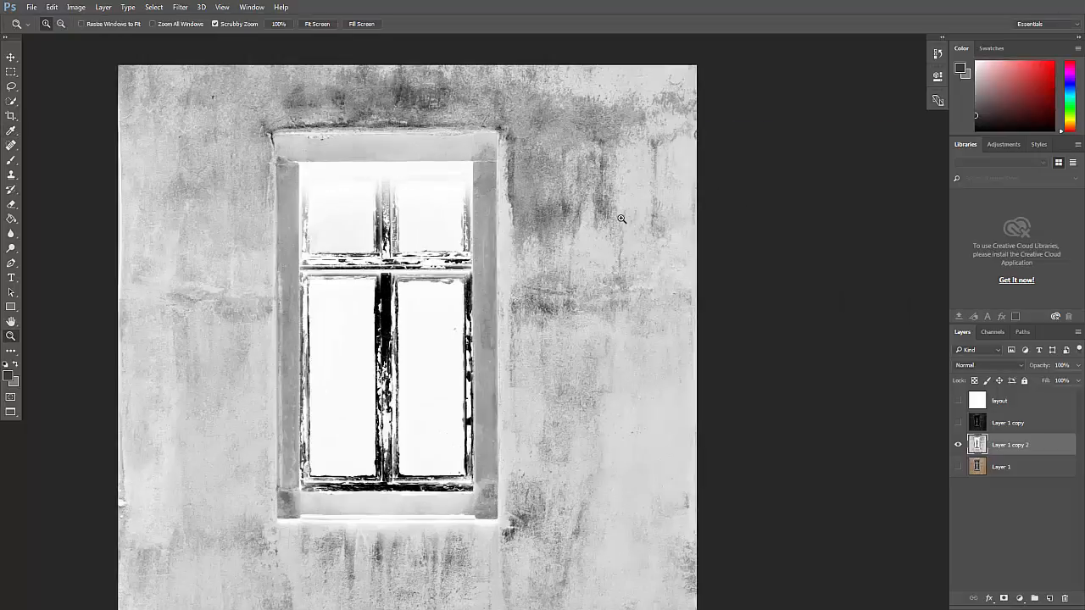
pyautogui.click(621, 219)
pyautogui.hotkey('ctrl', 'l')
pyautogui.moveTo(759, 254); pyautogui.dragTo(783, 255)
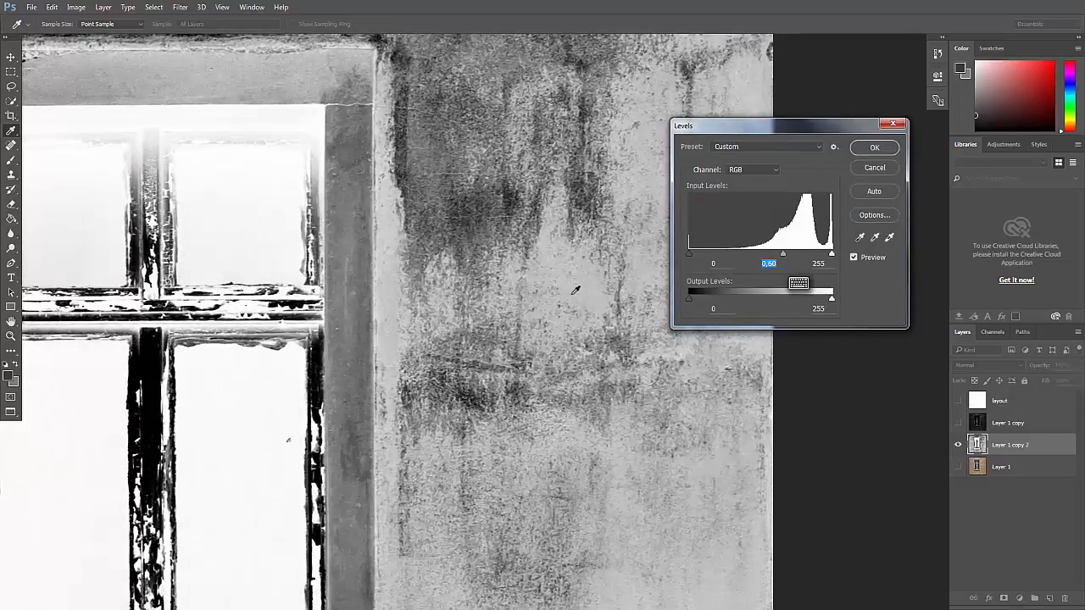
pyautogui.click(859, 171)
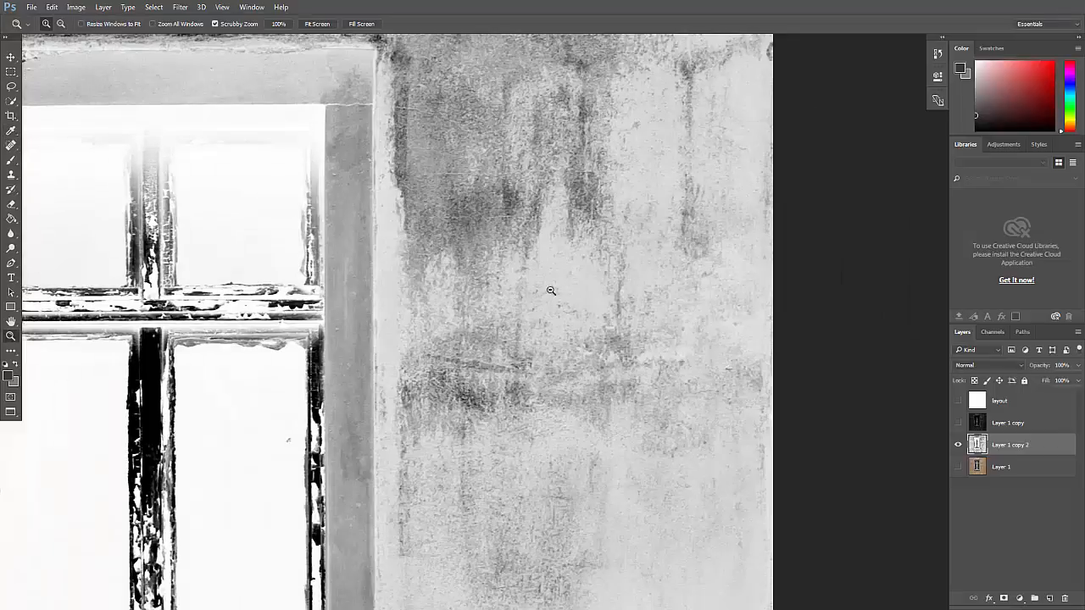
pyautogui.keyDown('alt'); pyautogui.click(551, 292); pyautogui.keyUp('alt')
pyautogui.keyDown('alt'); pyautogui.click(551, 292); pyautogui.keyUp('alt')
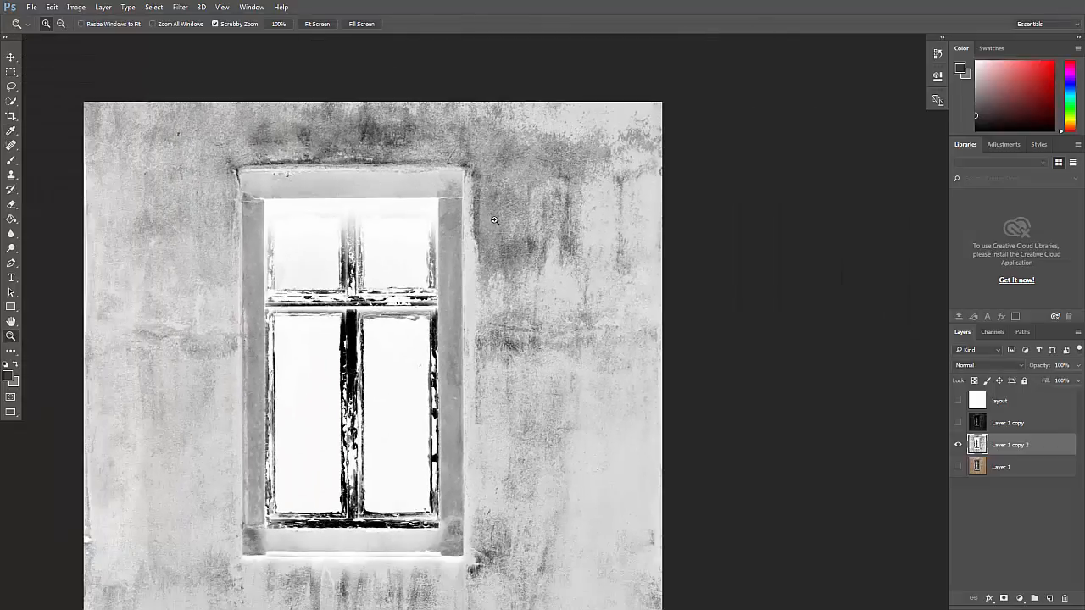
# - Replace the inverted Layer 1 copy 2 with a fresh visible color duplicate of Layer 1
pyautogui.click(958, 444)
pyautogui.moveTo(1009, 446); pyautogui.dragTo(1068, 598)
pyautogui.click(958, 444)
pyautogui.moveTo(988, 446); pyautogui.dragTo(1049, 598)
pyautogui.keyDown('alt'); pyautogui.click(501, 388); pyautogui.keyUp('alt')
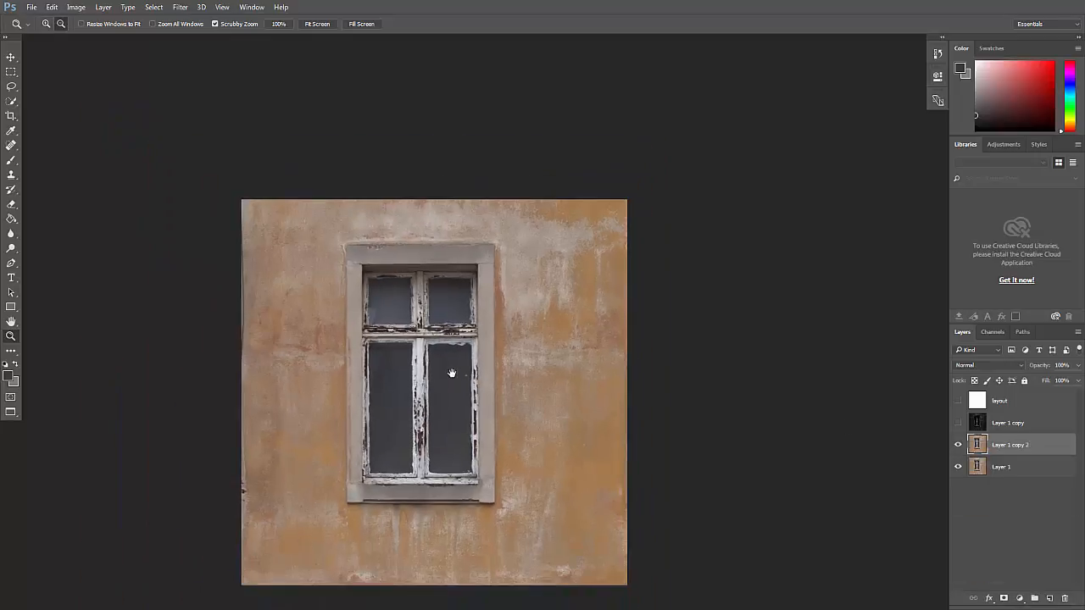
# - Select the orange plaster with Color Range, sampling one wall area, adding a second sample, and reducing the Fuzziness below 90
pyautogui.click(179, 7)
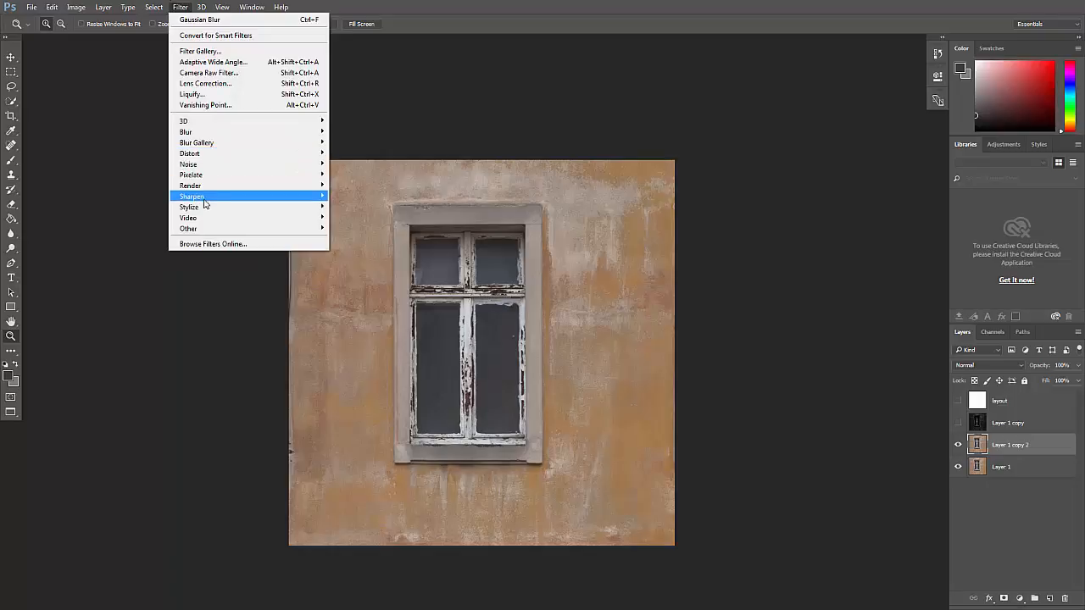
pyautogui.moveTo(153, 7)
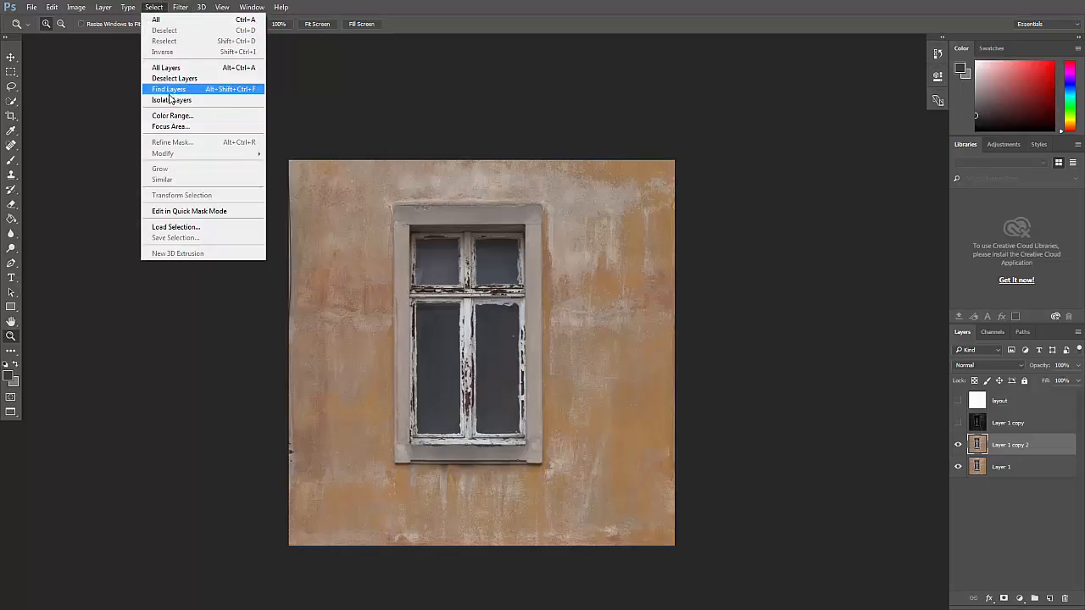
pyautogui.click(180, 118)
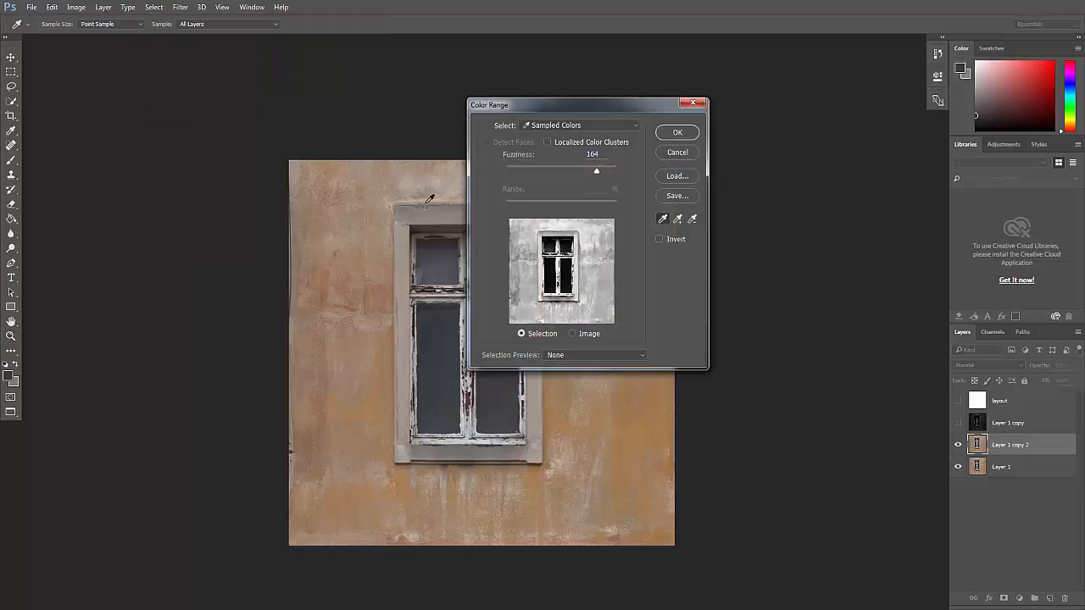
pyautogui.click(627, 422)
pyautogui.moveTo(591, 172); pyautogui.dragTo(557, 183)
pyautogui.click(677, 220)
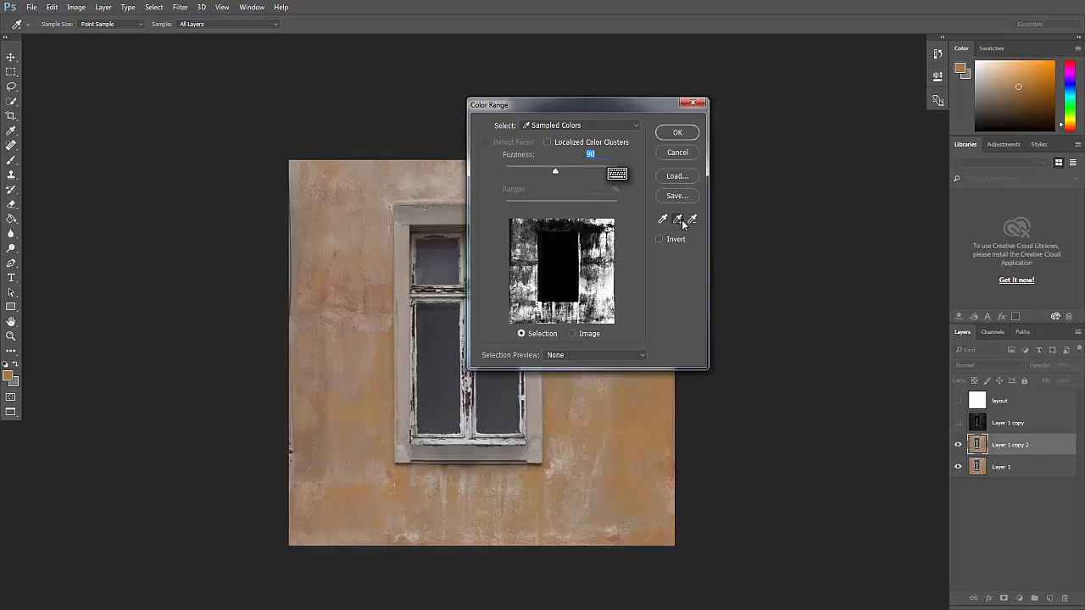
pyautogui.click(337, 399)
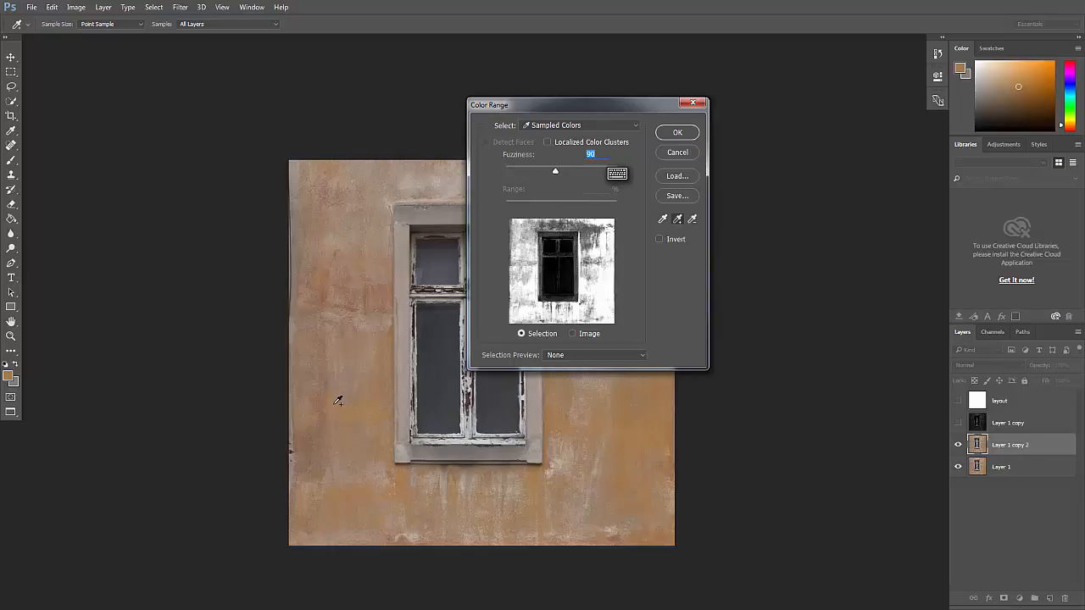
pyautogui.moveTo(551, 175)
pyautogui.mouseDown()
pyautogui.moveTo(512, 173)
pyautogui.moveTo(534, 173)
pyautogui.mouseUp()
pyautogui.click(675, 133)
# - Examine the selection's coverage of the orange plaster up close around the window and the wall's upper right
pyautogui.press('z')
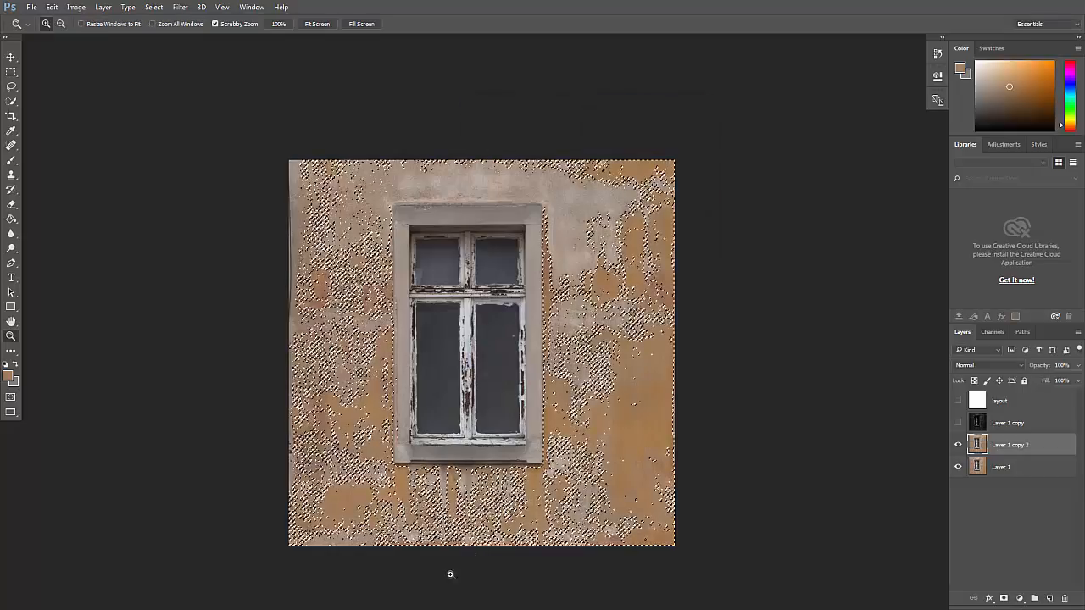
pyautogui.click(648, 188)
pyautogui.click(610, 201)
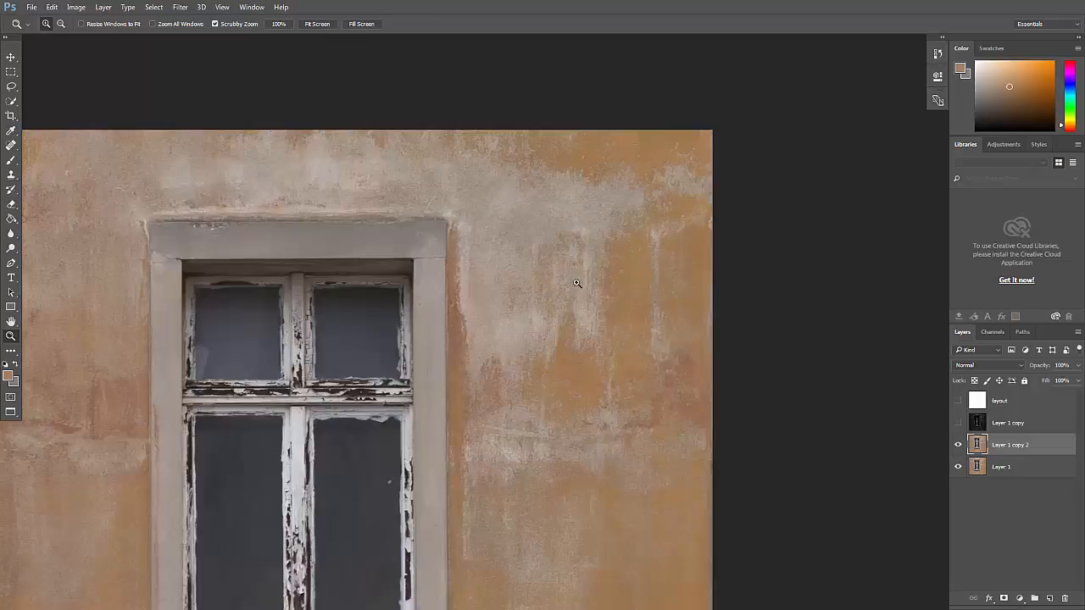
pyautogui.click(607, 200)
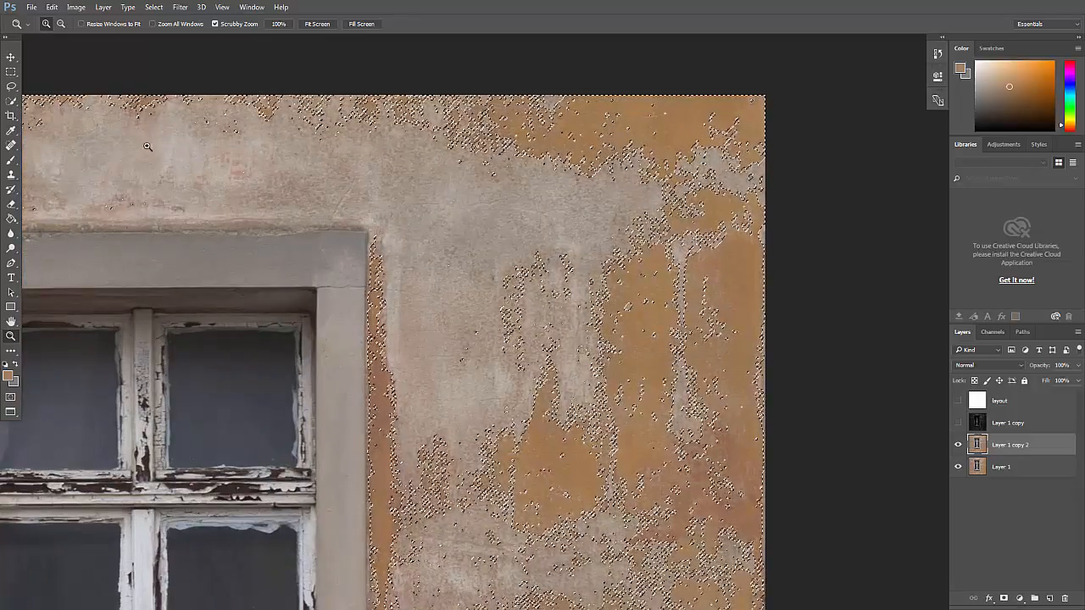
pyautogui.moveTo(484, 490); pyautogui.dragTo(497, 218)
pyautogui.moveTo(517, 436); pyautogui.dragTo(551, 320)
pyautogui.keyDown('alt'); pyautogui.click(716, 382); pyautogui.keyUp('alt')
pyautogui.keyDown('alt'); pyautogui.click(716, 381); pyautogui.keyUp('alt')
pyautogui.keyDown('alt'); pyautogui.click(716, 381); pyautogui.keyUp('alt')
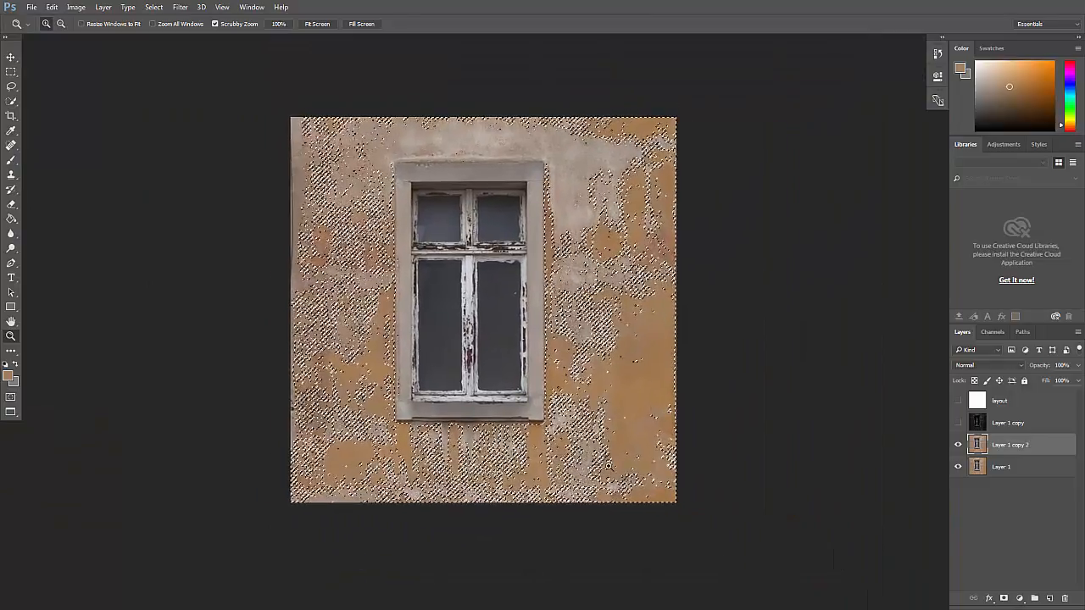
# - Create a new layer above Layer 1 copy 2 and fill the selected plaster areas with the grey background color
pyautogui.click(1054, 599)
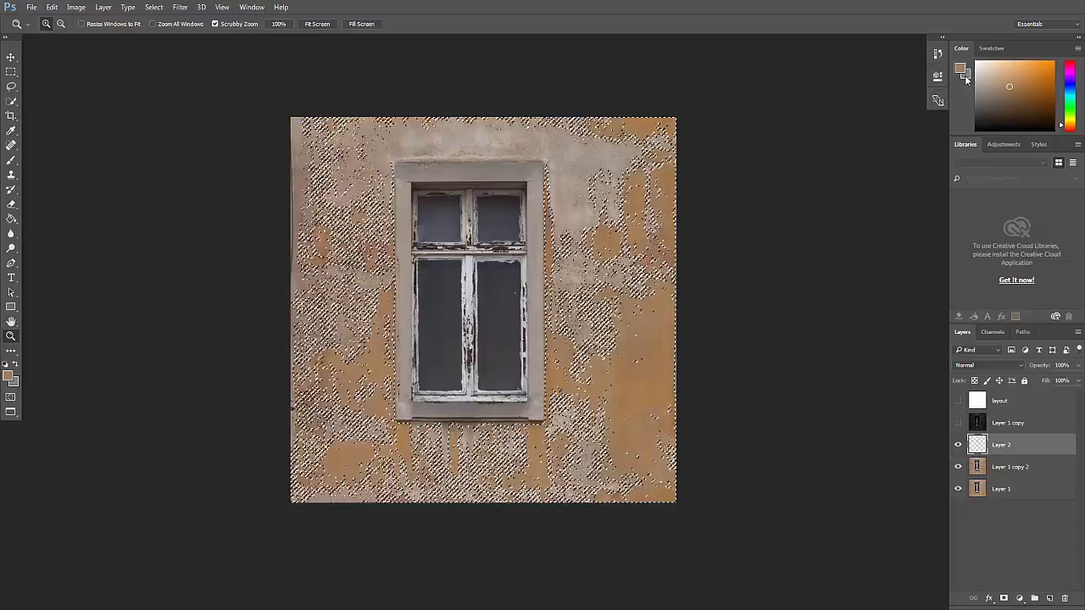
pyautogui.click(15, 368)
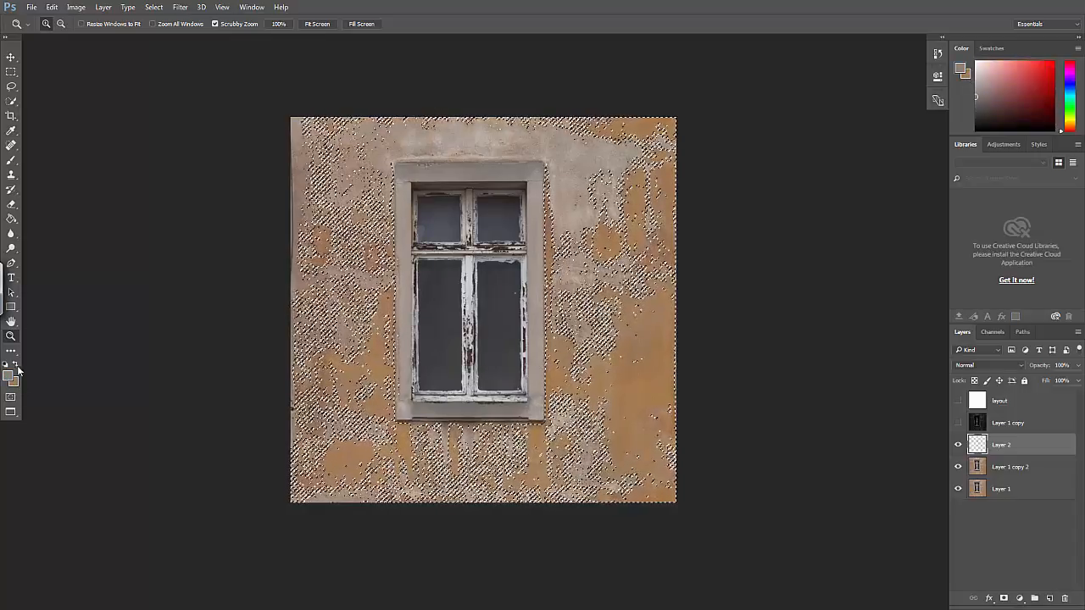
pyautogui.click(16, 367)
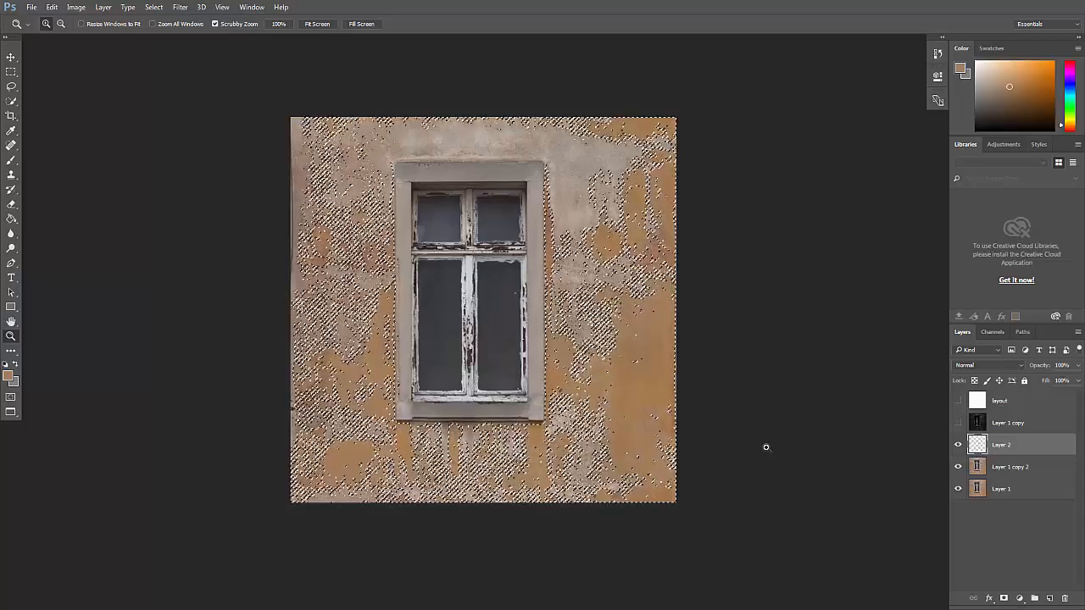
pyautogui.hotkey('ctrl', 'BackSpace')
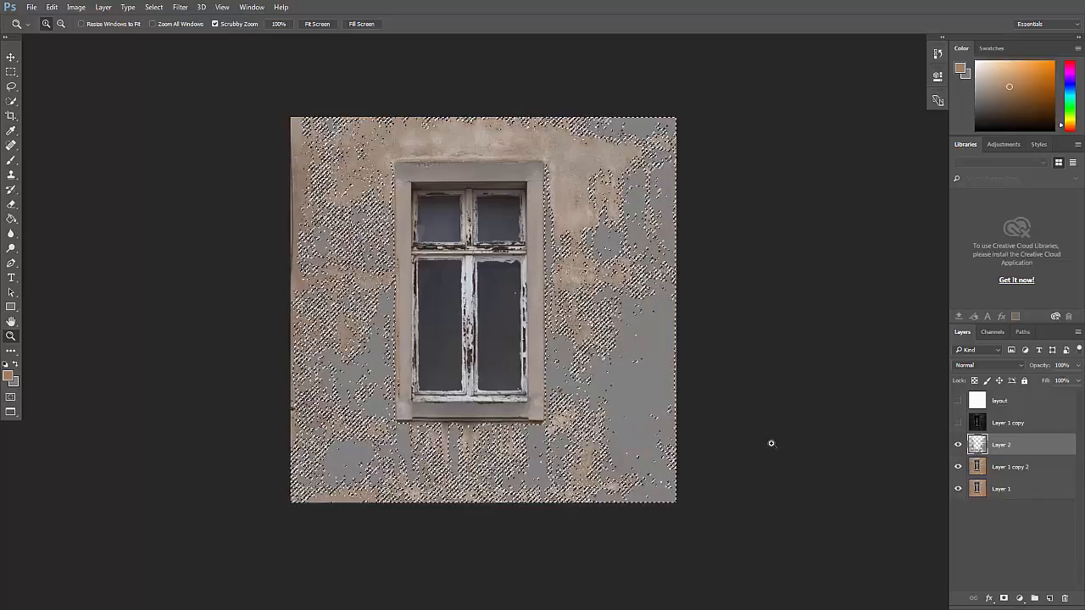
# - Hide Layer 1 copy 2 and Layer 1, remove the selection, and check the grey fill by toggling Layer 2's visibility
pyautogui.click(958, 466)
pyautogui.click(958, 488)
pyautogui.click(958, 445)
pyautogui.click(958, 445)
pyautogui.click(958, 445)
pyautogui.click(958, 445)
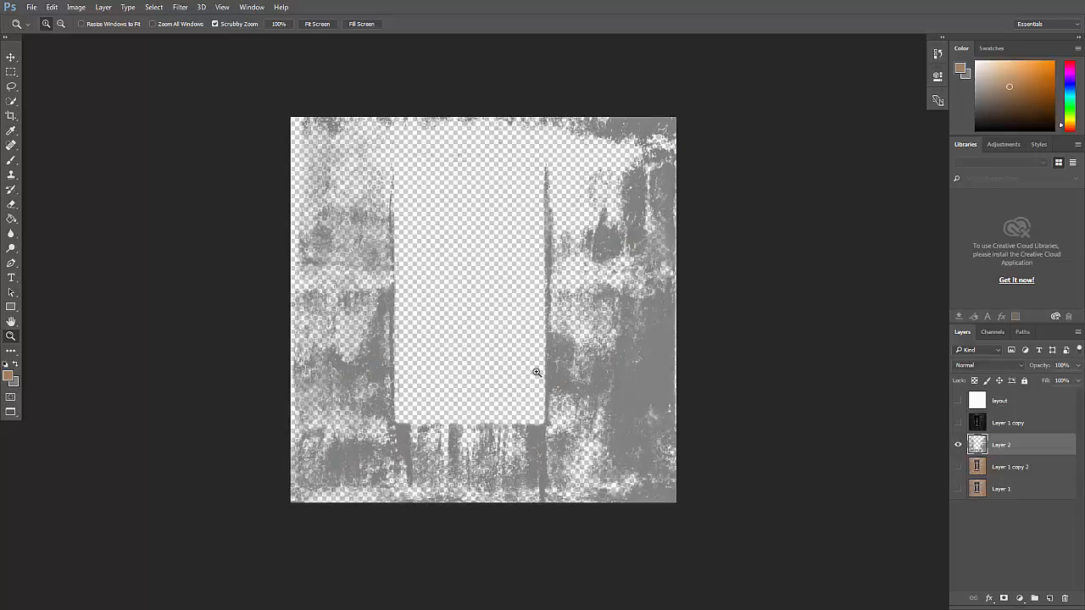
pyautogui.click(959, 446)
pyautogui.click(959, 446)
pyautogui.click(960, 446)
pyautogui.click(959, 446)
pyautogui.click(960, 446)
pyautogui.click(960, 446)
pyautogui.click(958, 447)
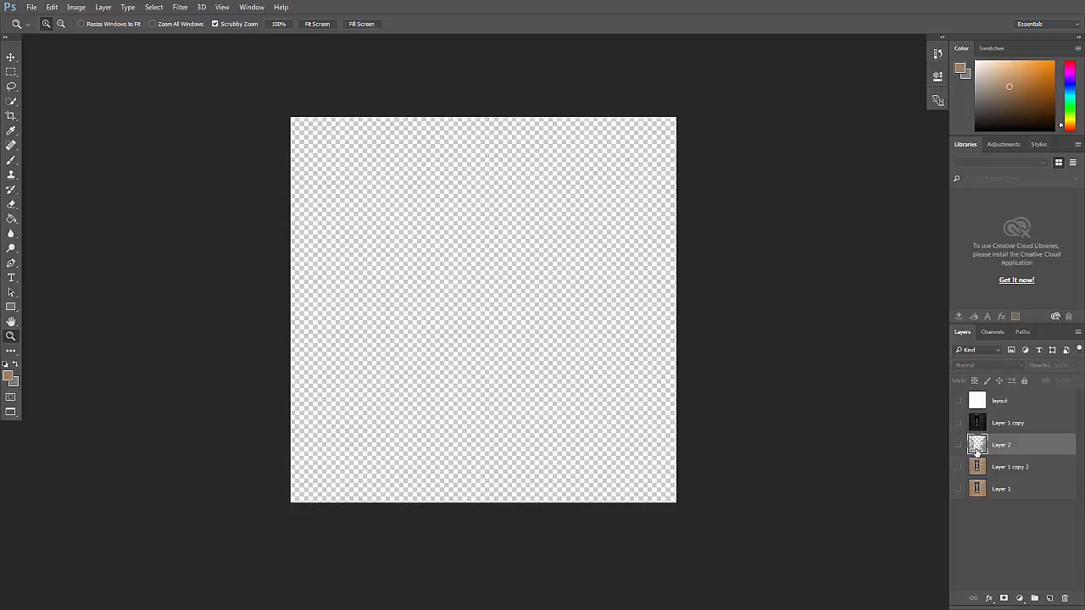
# - Load Layer 2's pixels as a selection, deselect, and show Layer 2 over Layer 1 copy 2
pyautogui.keyDown('ctrl'); pyautogui.click(977, 447); pyautogui.keyUp('ctrl')
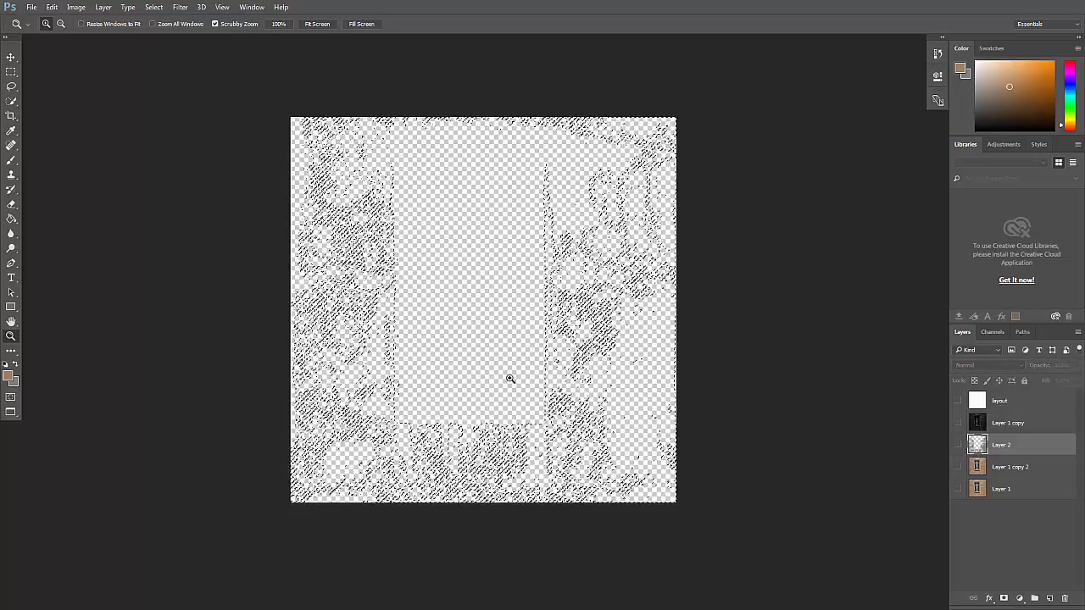
pyautogui.click(959, 445)
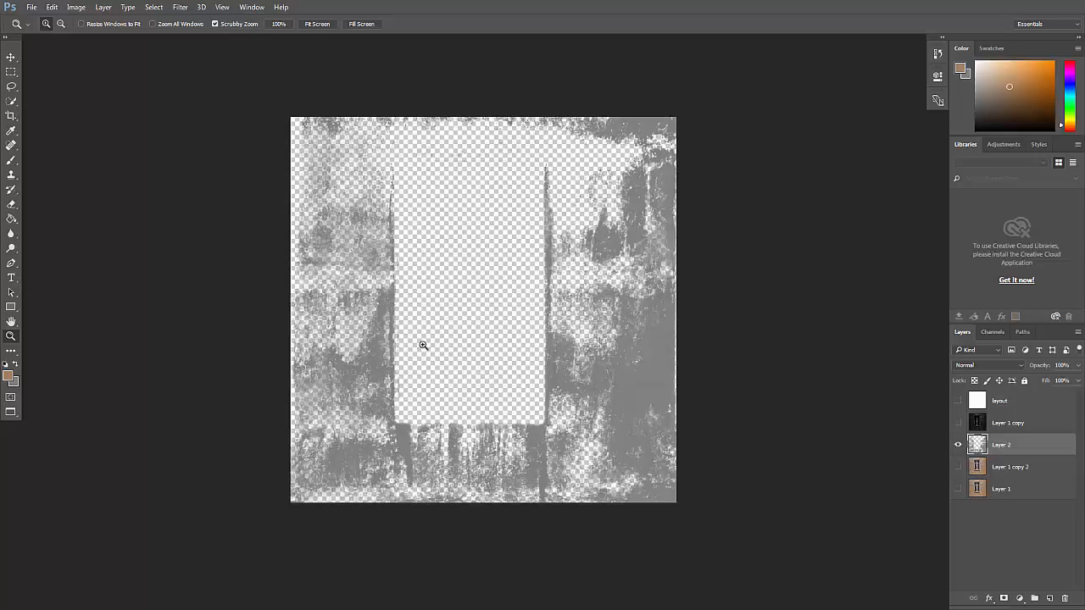
pyautogui.keyDown('alt'); pyautogui.click(958, 467); pyautogui.keyUp('alt')
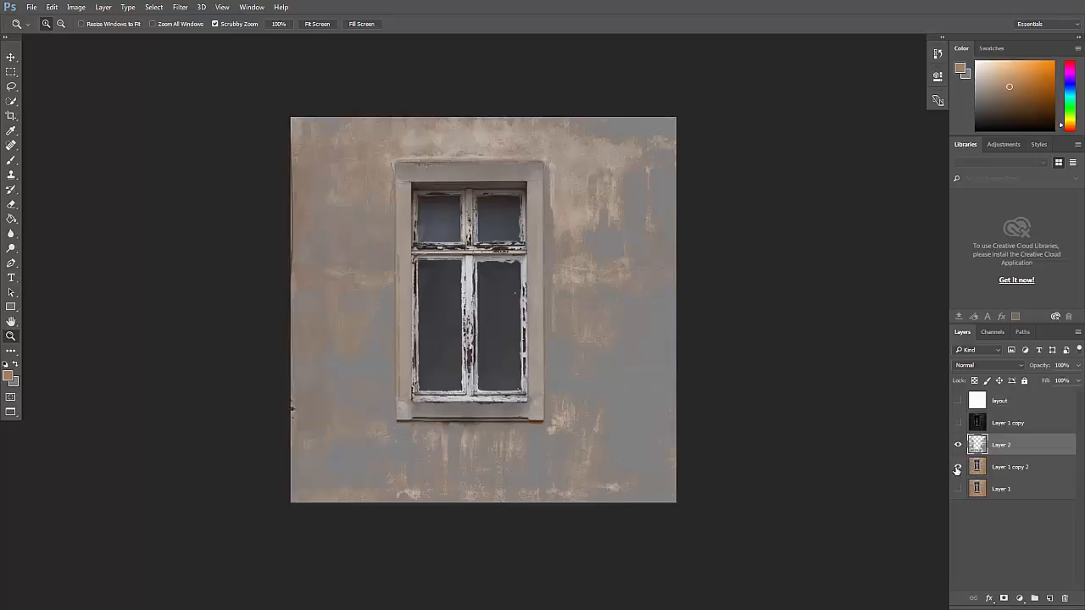
pyautogui.click(959, 445)
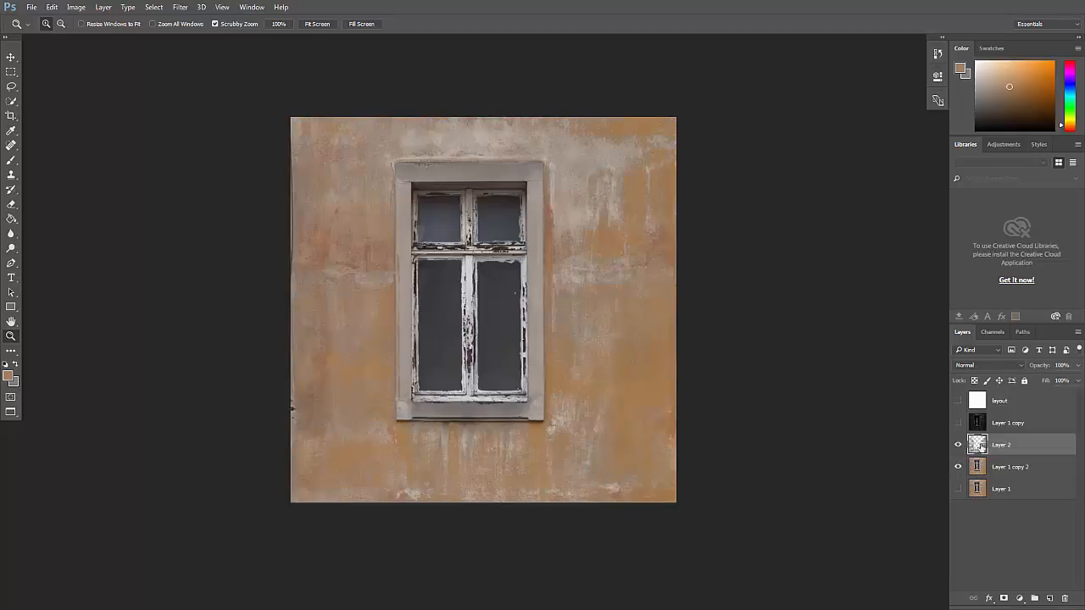
# - Brighten the grey fill on Layer 2 with Levels, using a black output level of 74 and a white output of 255
pyautogui.hotkey('ctrl', 'l')
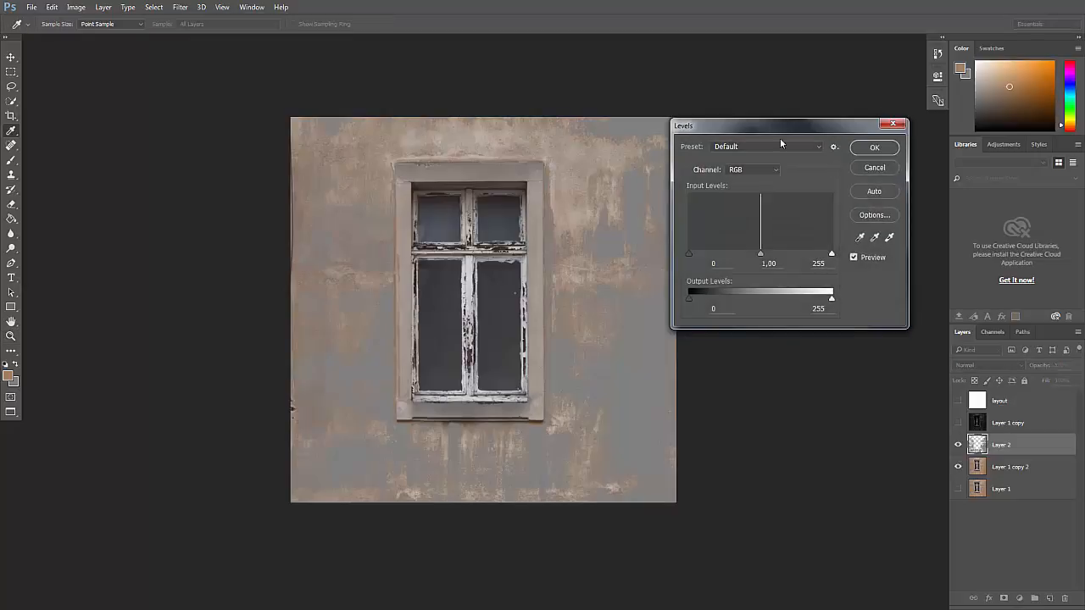
pyautogui.moveTo(739, 291); pyautogui.dragTo(691, 288)
pyautogui.moveTo(856, 293)
pyautogui.mouseDown()
pyautogui.moveTo(766, 292)
pyautogui.moveTo(891, 293)
pyautogui.moveTo(800, 292)
pyautogui.moveTo(873, 293)
pyautogui.mouseUp()
pyautogui.moveTo(723, 288); pyautogui.dragTo(761, 292)
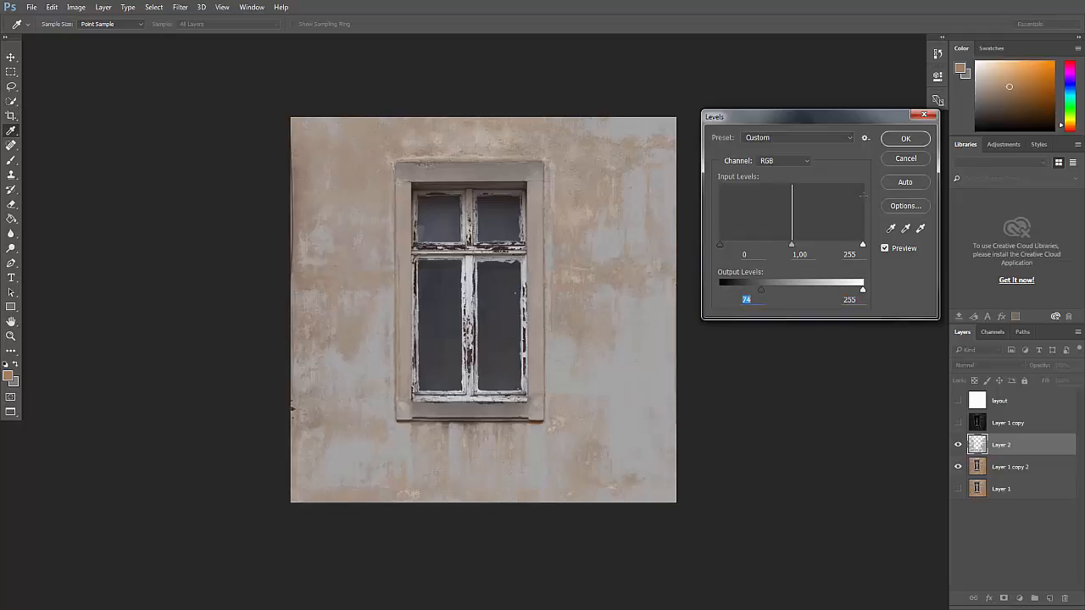
pyautogui.click(904, 140)
# - Compare the facade with and without the brightened grey fill by toggling Layer 2's visibility
pyautogui.press('z')
pyautogui.click(588, 361)
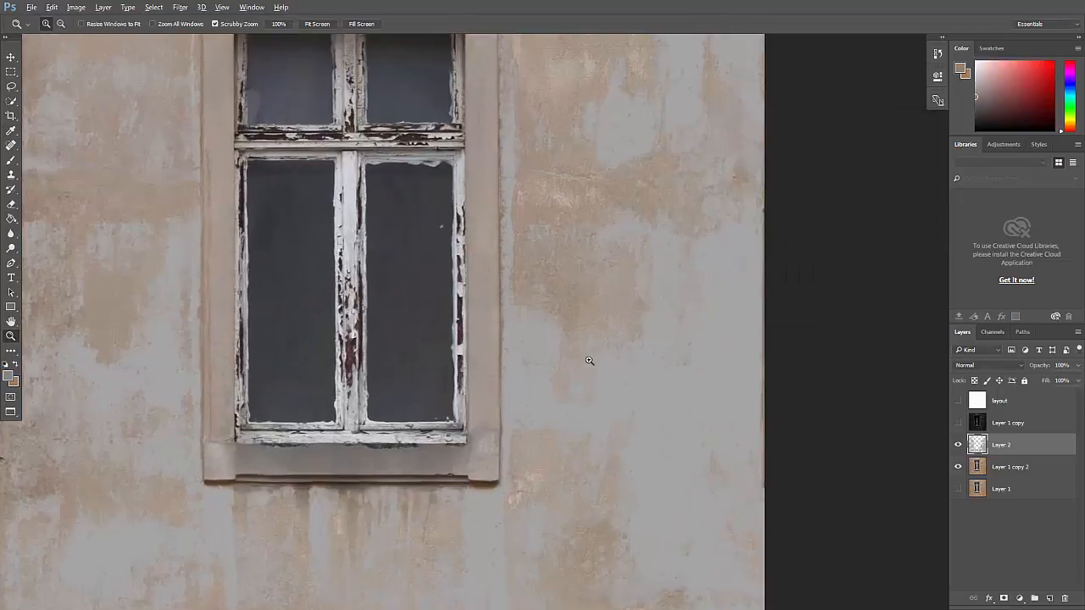
pyautogui.keyDown('alt'); pyautogui.click(589, 360); pyautogui.keyUp('alt')
pyautogui.hotkey('ctrl', '0')
pyautogui.click(959, 445)
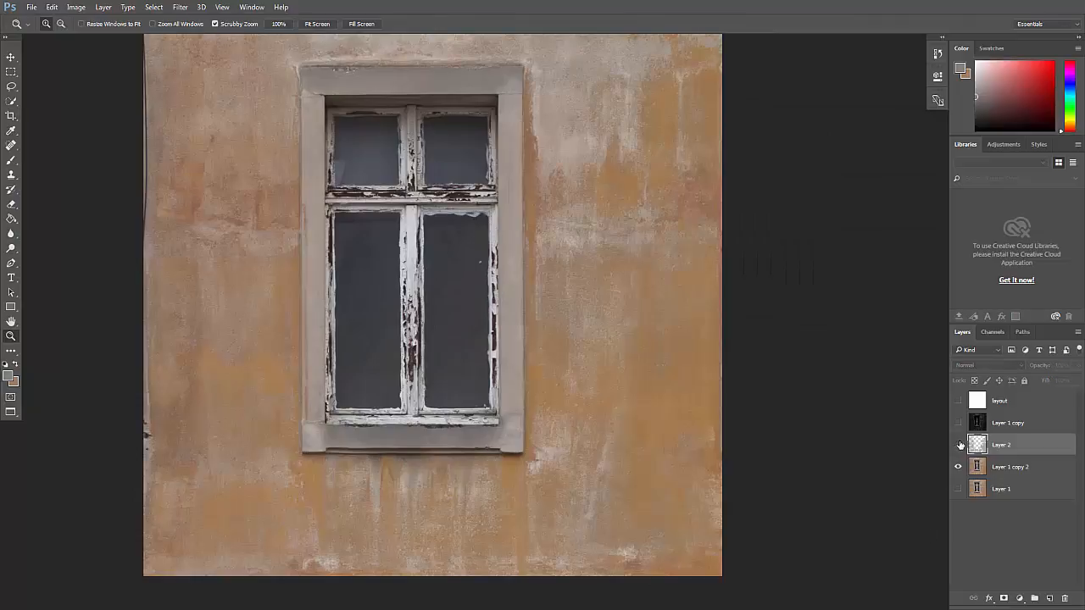
pyautogui.click(959, 445)
pyautogui.click(959, 445)
pyautogui.click(960, 445)
pyautogui.click(960, 446)
pyautogui.click(958, 445)
# - Desaturate Layer 1 copy 2 and strongly darken its midtones with Levels
pyautogui.click(994, 477)
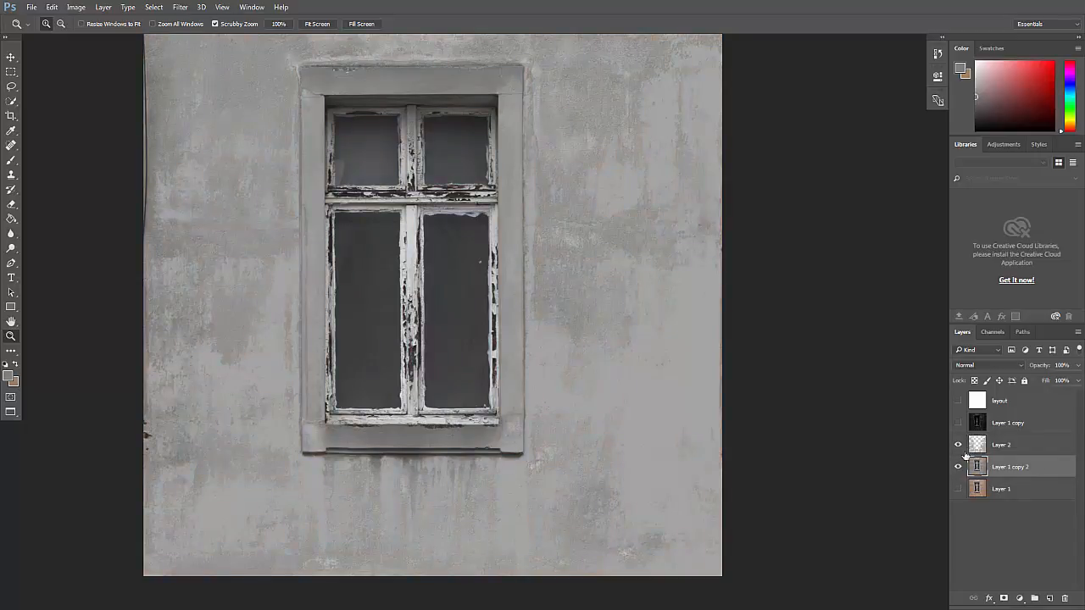
pyautogui.hotkey('ctrl', 'l')
pyautogui.moveTo(791, 243); pyautogui.dragTo(832, 249)
pyautogui.click(904, 139)
pyautogui.press('z')
pyautogui.keyDown('alt'); pyautogui.click(646, 349); pyautogui.keyUp('alt')
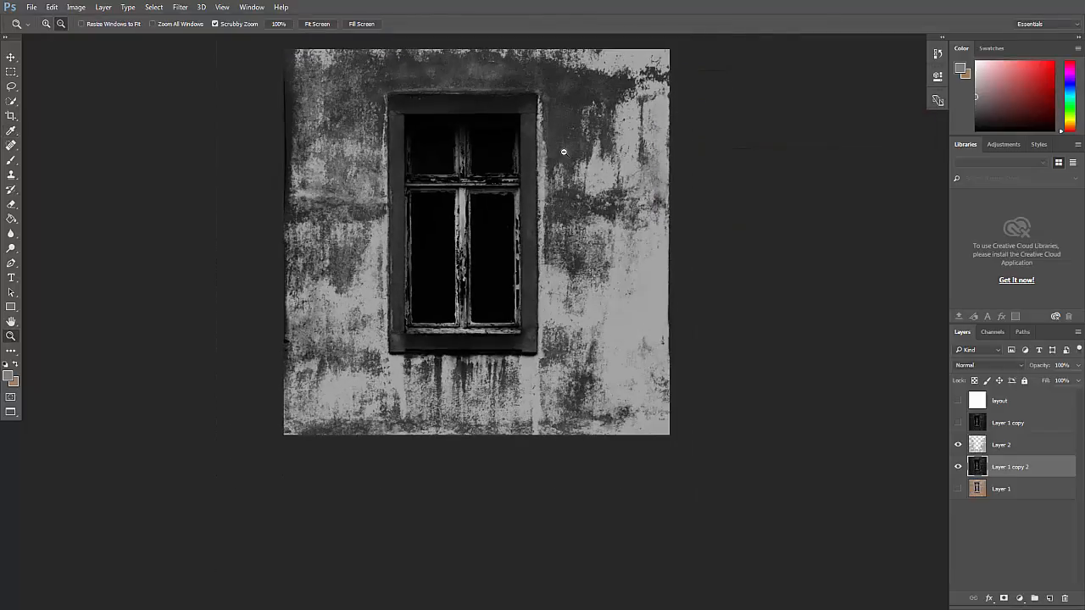
pyautogui.click(443, 108)
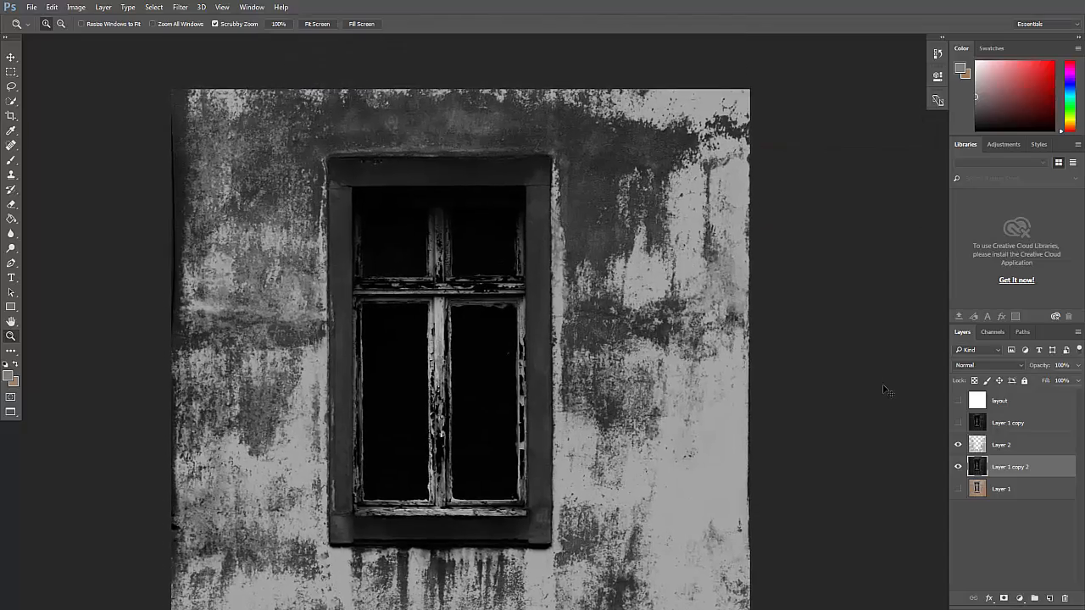
# - Set the white output level of Layer 1 copy 2 to 176 with Levels
pyautogui.hotkey('ctrl', 'l')
pyautogui.moveTo(862, 293); pyautogui.dragTo(819, 296)
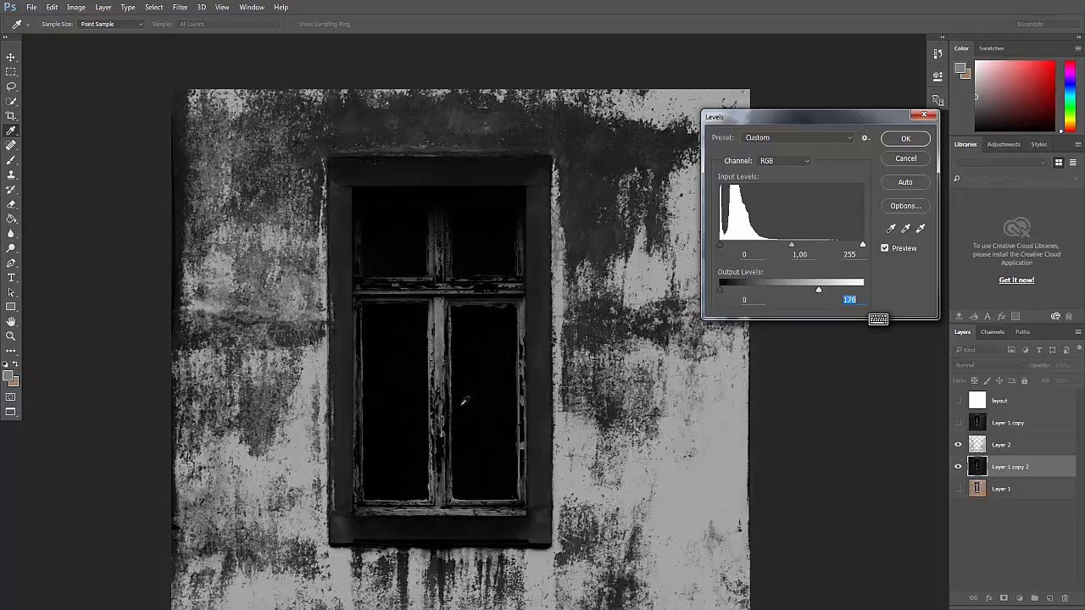
pyautogui.click(904, 139)
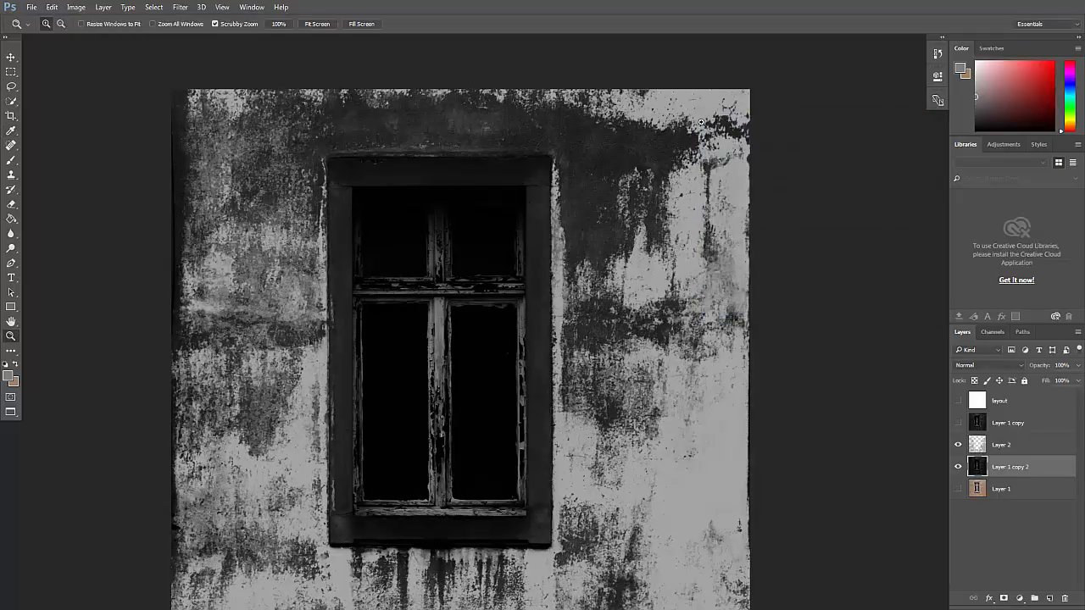
pyautogui.keyDown('alt'); pyautogui.click(652, 362); pyautogui.keyUp('alt')
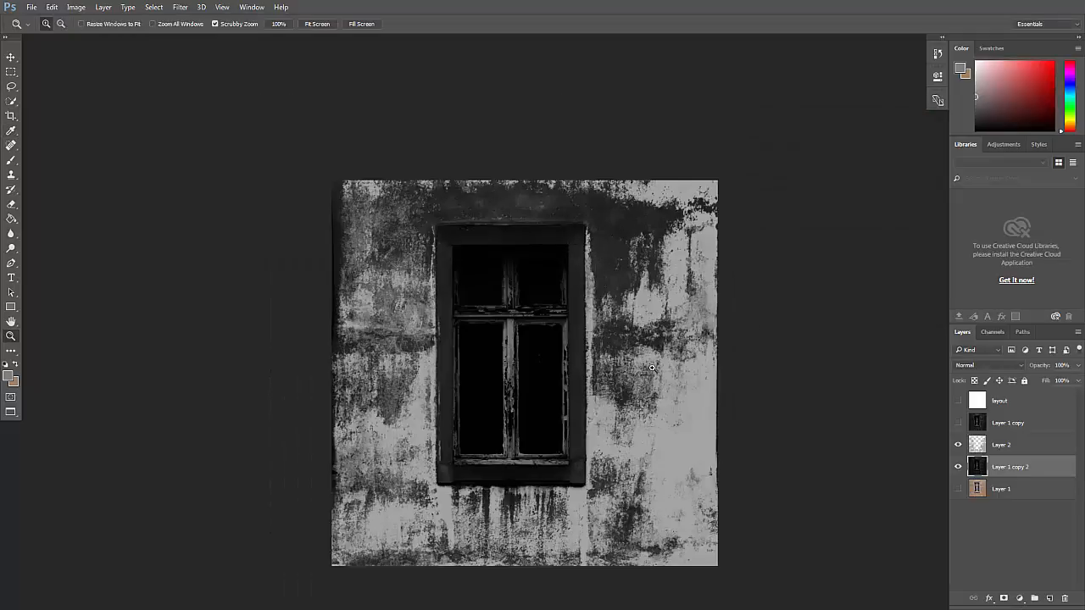
# - Keep Layer 2 at 100% opacity and brighten it with Levels, using midtone input 1.74
pyautogui.click(977, 446)
pyautogui.click(1080, 365)
pyautogui.moveTo(1067, 381)
pyautogui.mouseDown()
pyautogui.moveTo(1044, 382)
pyautogui.moveTo(1078, 382)
pyautogui.mouseUp()
pyautogui.click(988, 456)
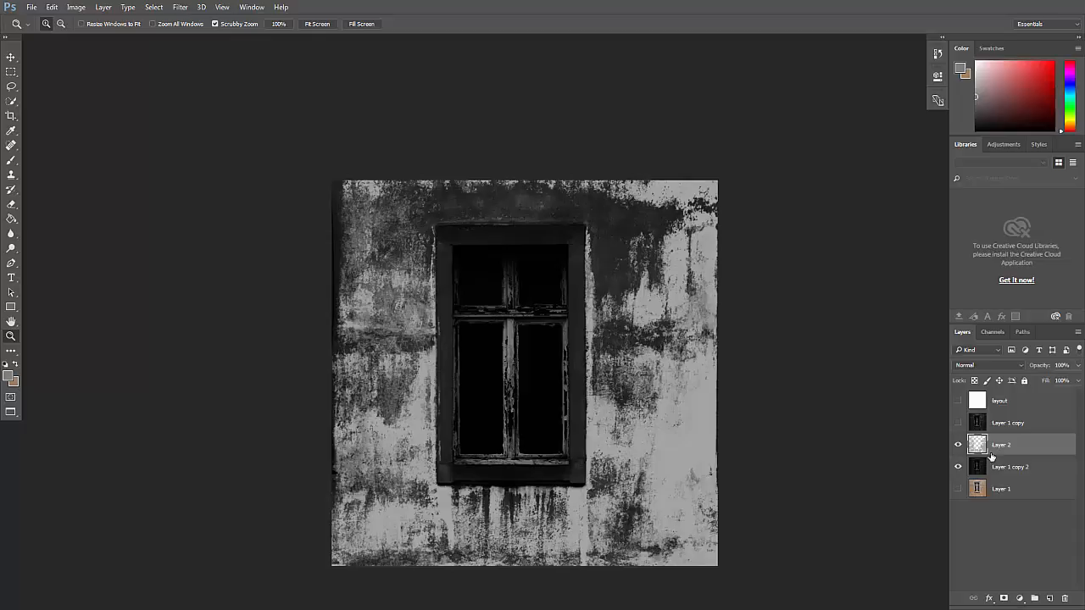
pyautogui.hotkey('ctrl', 'l')
pyautogui.moveTo(791, 246); pyautogui.dragTo(764, 246)
pyautogui.press('Return')
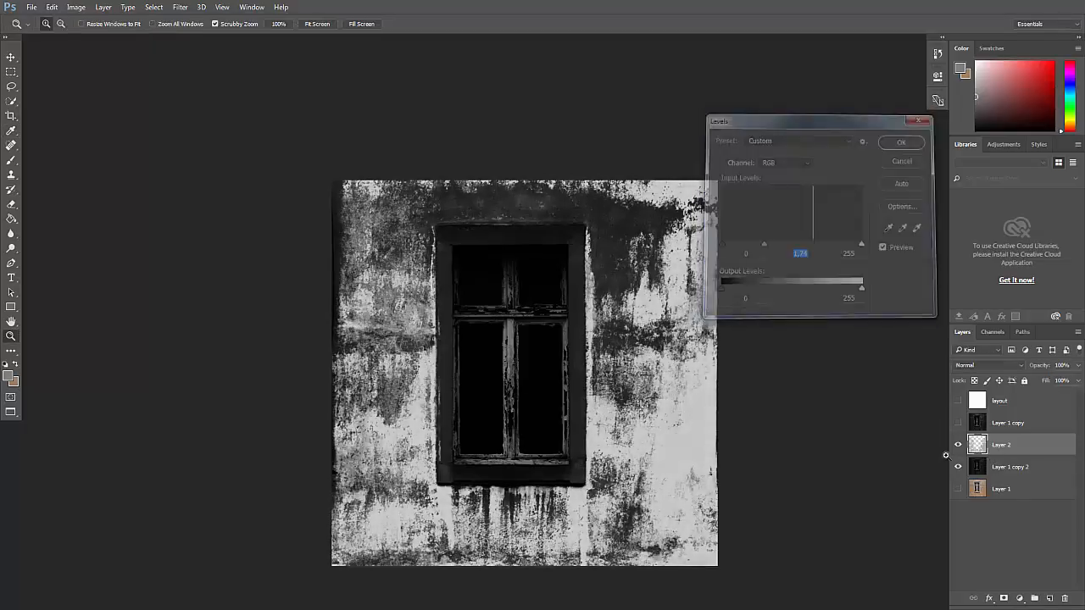
# - Show Layer 1, place a duplicate of it above Layer 2, and desaturate the duplicate
pyautogui.click(972, 494)
pyautogui.click(958, 491)
pyautogui.moveTo(982, 497); pyautogui.dragTo(984, 443)
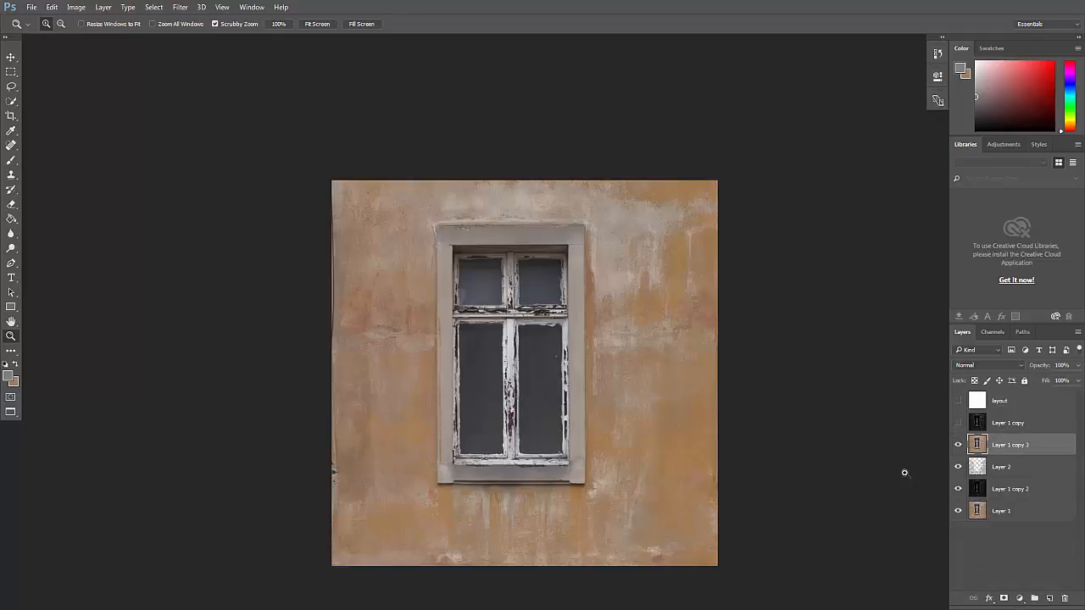
pyautogui.moveTo(678, 413); pyautogui.dragTo(666, 396)
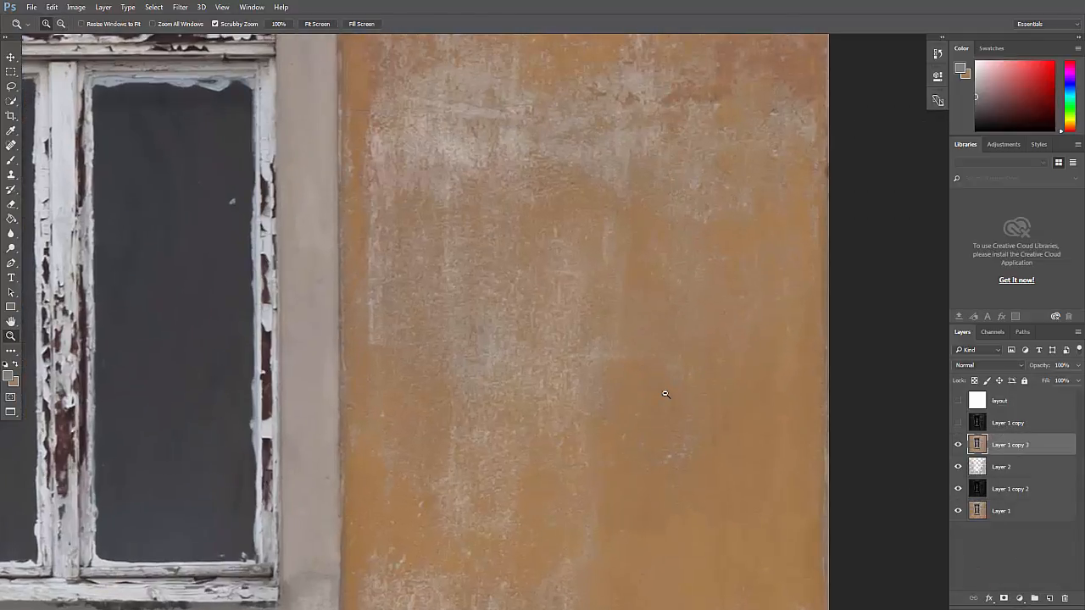
pyautogui.hotkey('ctrl', 'shift', 'u')
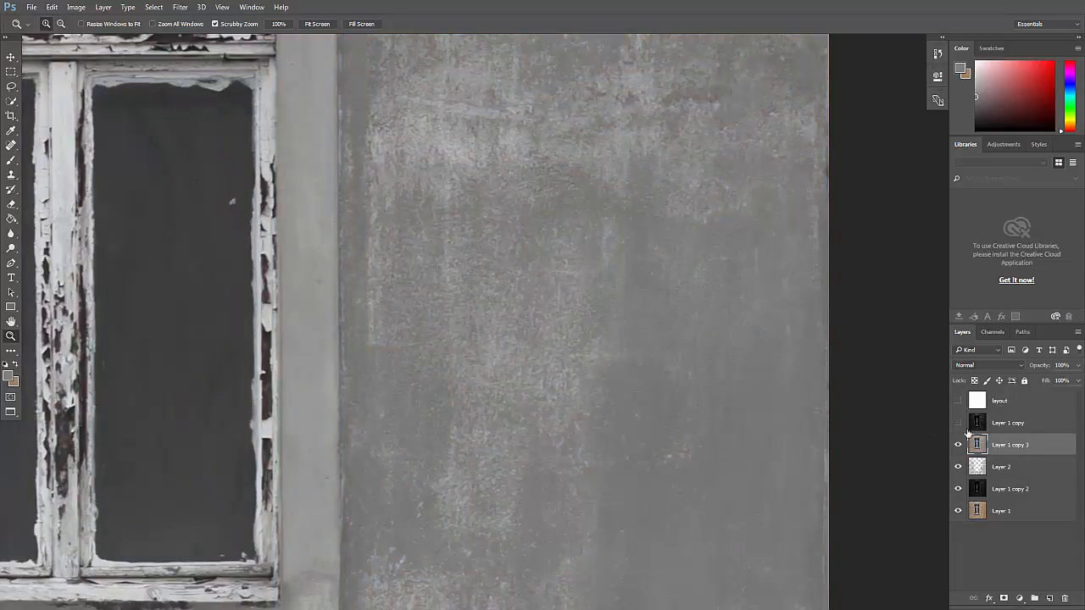
# - Lower Layer 1 copy 3 to 59% opacity and brighten it with Levels, using midtone input 0.44 and white input 128
pyautogui.click(1077, 366)
pyautogui.moveTo(1045, 380); pyautogui.dragTo(1055, 380)
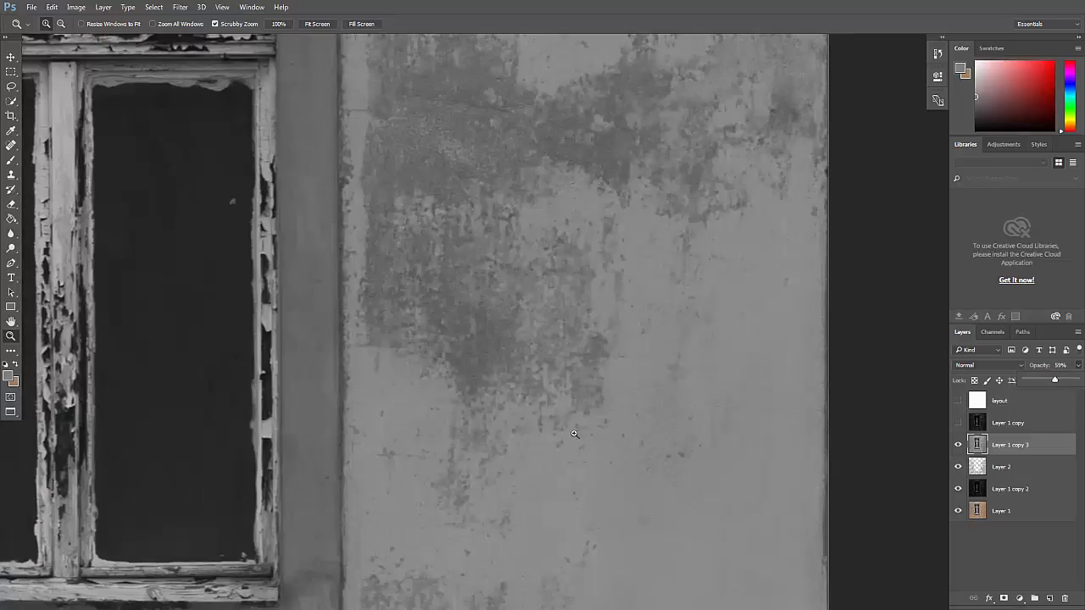
pyautogui.hotkey('ctrl', 'l')
pyautogui.moveTo(864, 246); pyautogui.dragTo(774, 248)
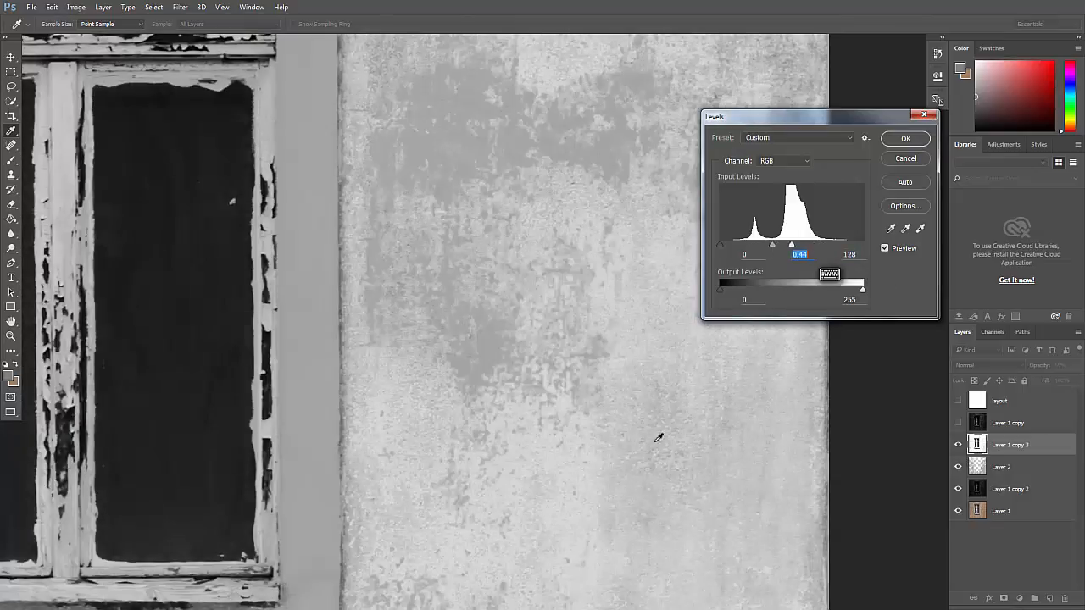
pyautogui.click(904, 139)
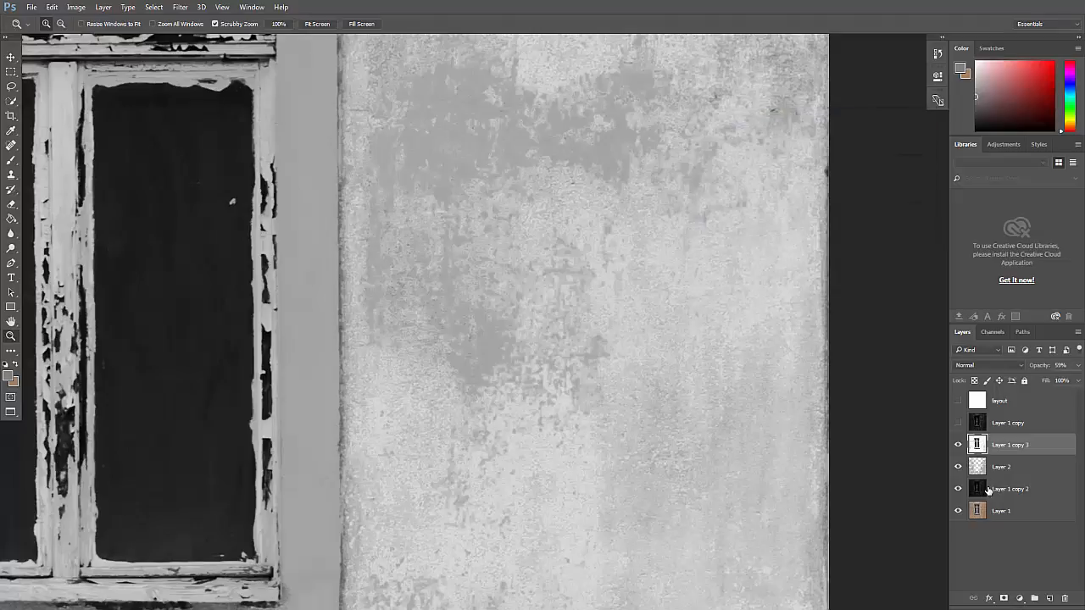
# - Compare the wall with Layer 1 copy 3 and Layer 2 each hidden and shown
pyautogui.click(979, 468)
pyautogui.click(959, 445)
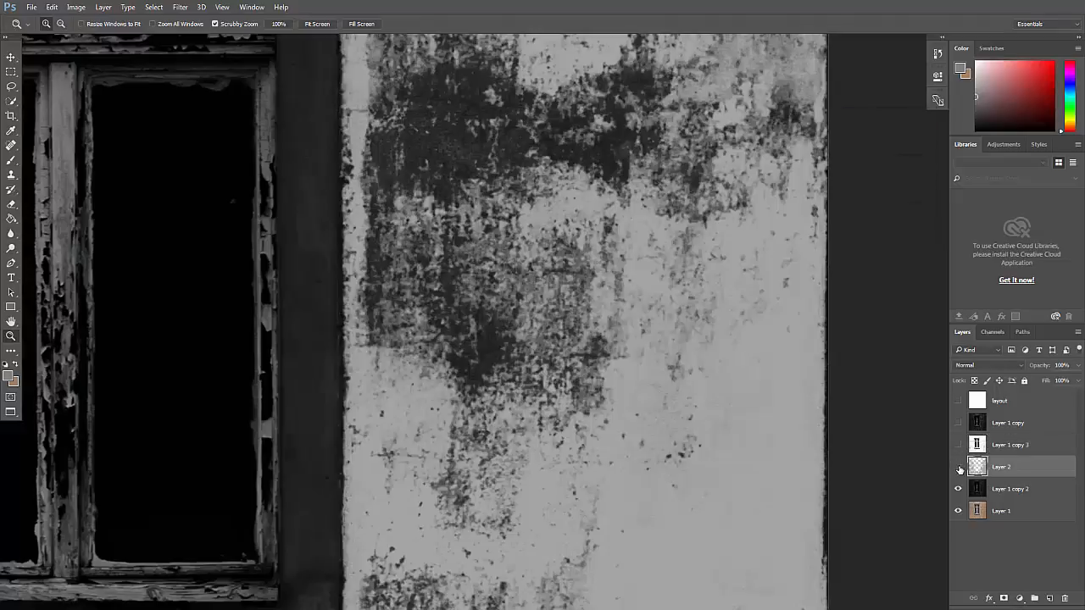
pyautogui.click(983, 445)
pyautogui.click(959, 445)
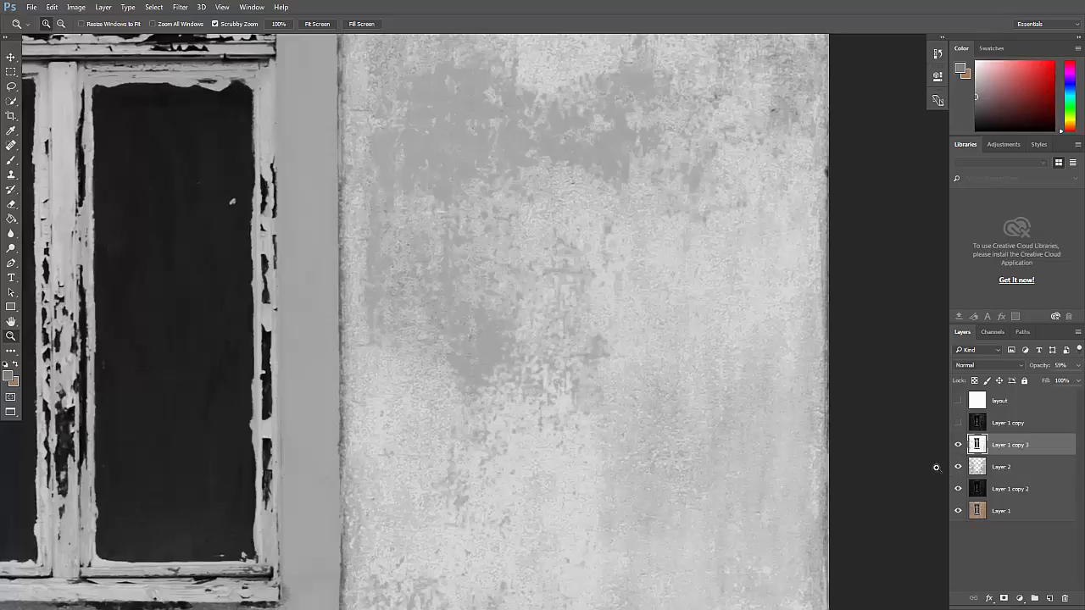
pyautogui.click(958, 446)
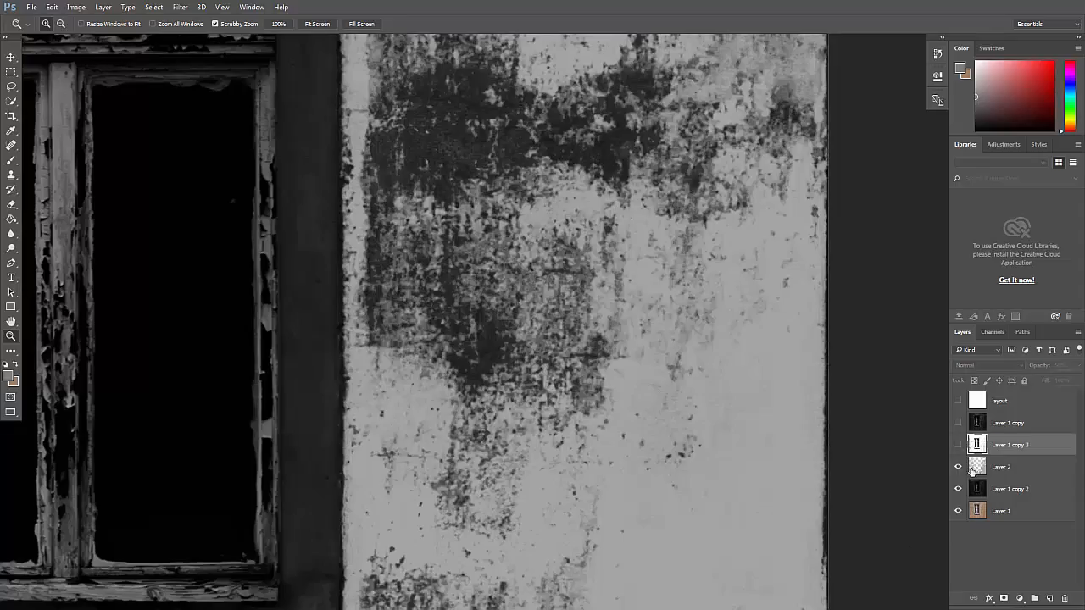
pyautogui.click(975, 467)
pyautogui.click(958, 468)
pyautogui.click(958, 467)
pyautogui.click(958, 467)
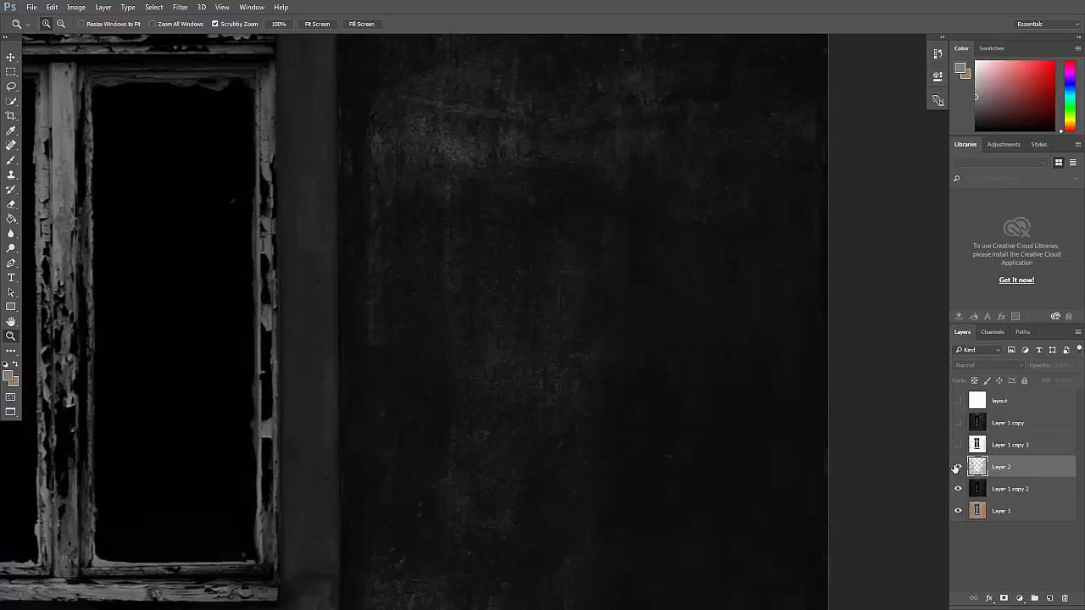
pyautogui.click(958, 467)
# - Load Layer 2's outline as a selection and delete everything outside it from Layer 1 copy 3, with Layer 2 hidden
pyautogui.keyDown('ctrl'); pyautogui.click(977, 469); pyautogui.keyUp('ctrl')
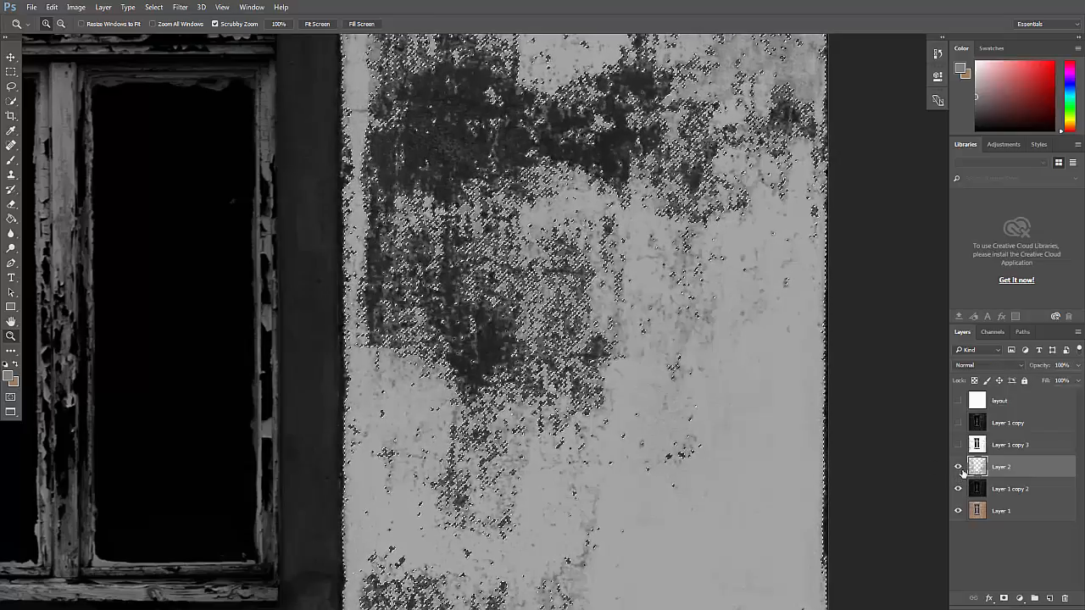
pyautogui.click(958, 445)
pyautogui.click(958, 467)
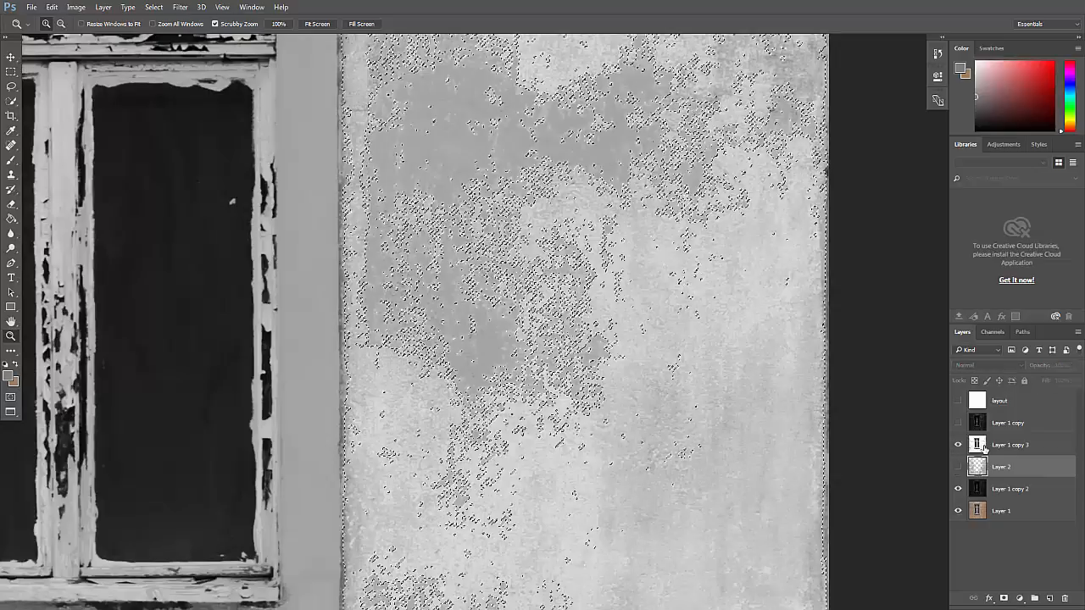
pyautogui.click(980, 456)
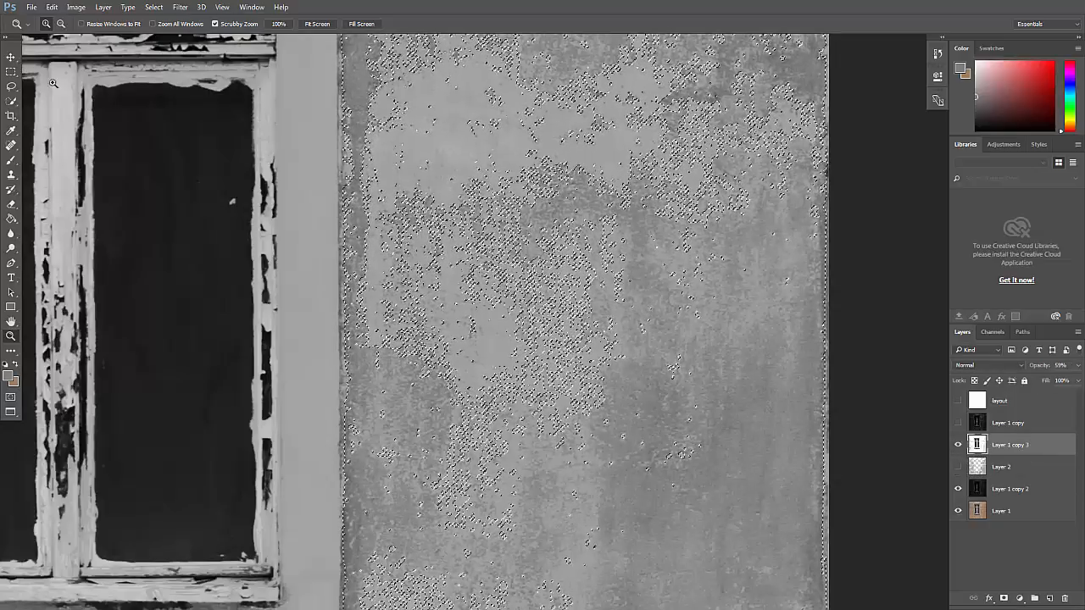
pyautogui.press('m')
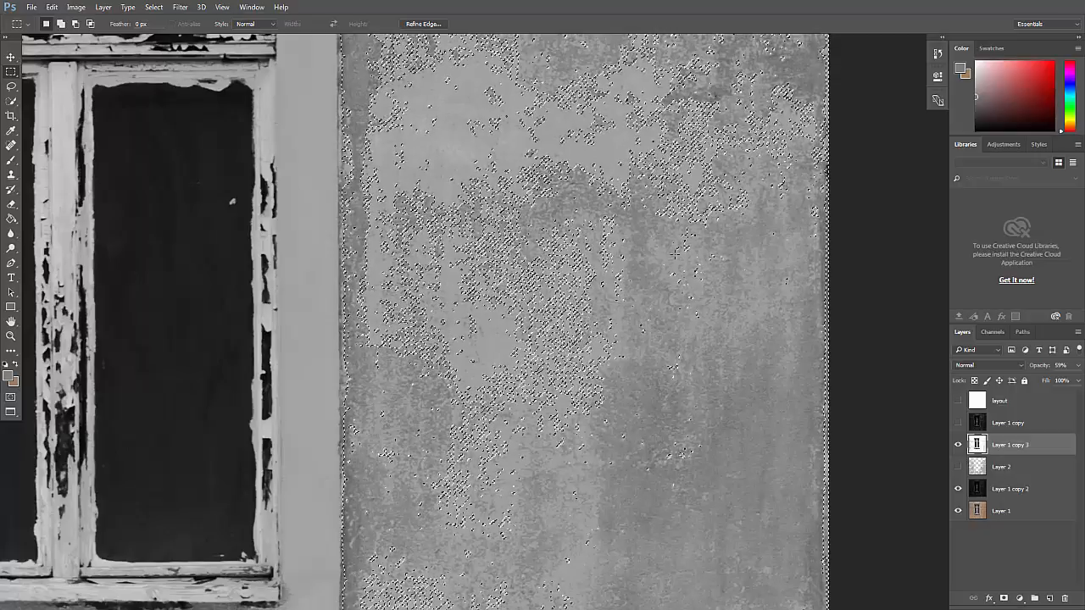
pyautogui.press('Delete')
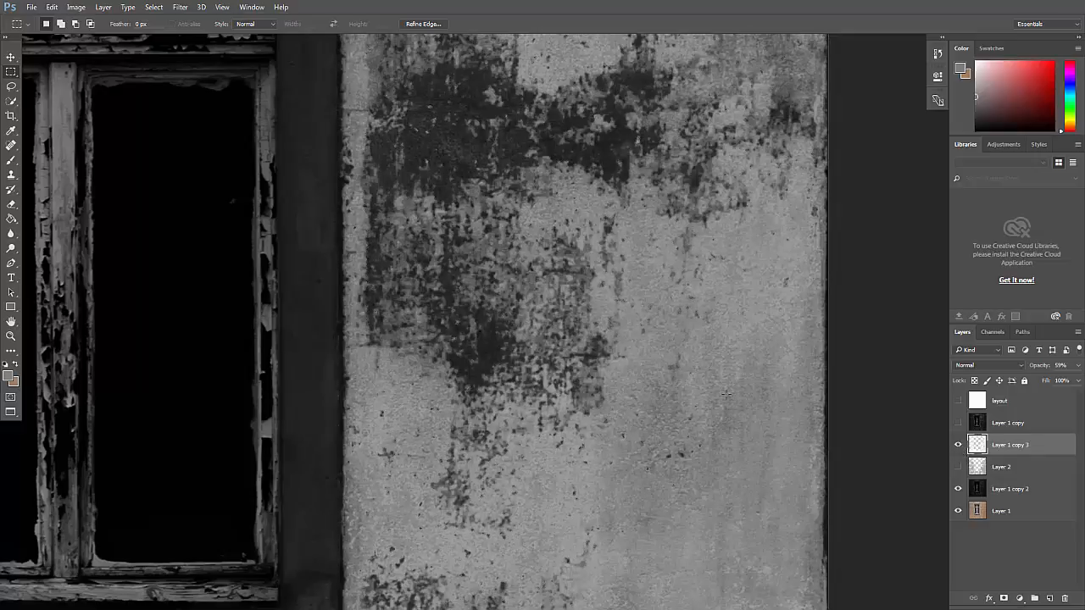
# - Examine the plaster patches around the window with Layer 1 copy 3 shown and hidden
pyautogui.press('z')
pyautogui.keyDown('alt'); pyautogui.click(583, 420); pyautogui.keyUp('alt')
pyautogui.keyDown('alt'); pyautogui.click(583, 419); pyautogui.keyUp('alt')
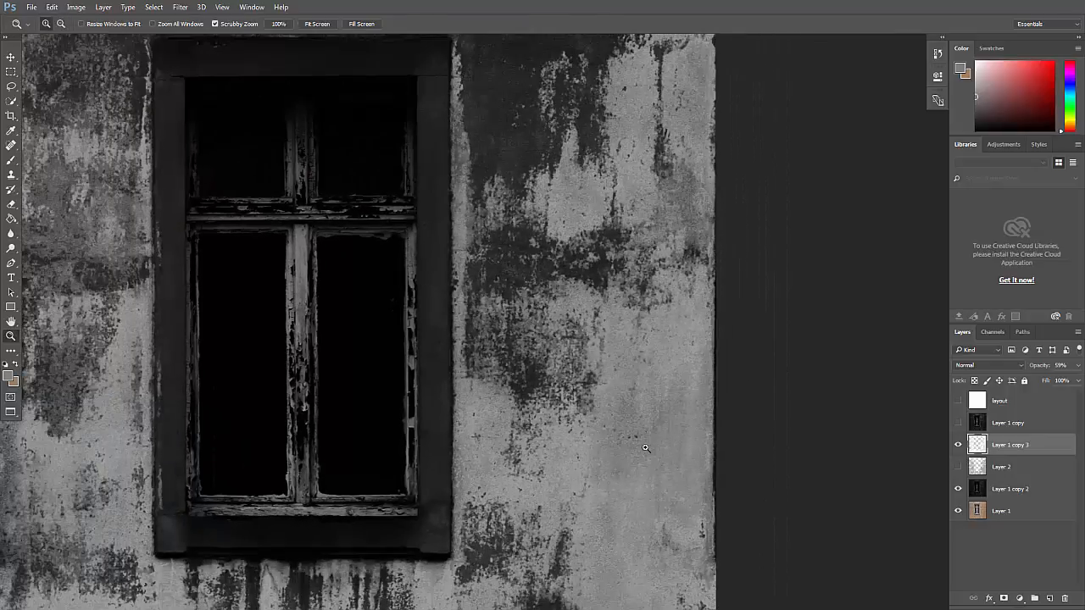
pyautogui.click(642, 448)
pyautogui.click(644, 453)
pyautogui.click(647, 466)
pyautogui.click(650, 499)
pyautogui.keyDown('alt'); pyautogui.click(600, 318); pyautogui.keyUp('alt')
pyautogui.keyDown('alt'); pyautogui.click(600, 319); pyautogui.keyUp('alt')
pyautogui.keyDown('alt'); pyautogui.click(601, 319); pyautogui.keyUp('alt')
pyautogui.keyDown('alt'); pyautogui.click(600, 319); pyautogui.keyUp('alt')
pyautogui.keyDown('alt'); pyautogui.click(600, 321); pyautogui.keyUp('alt')
pyautogui.click(600, 322)
pyautogui.click(601, 322)
pyautogui.click(959, 445)
pyautogui.click(959, 445)
pyautogui.click(958, 445)
pyautogui.click(958, 445)
# - Restore Layer 1 copy 3 to 100% opacity and show Layer 2 beneath it
pyautogui.click(1078, 366)
pyautogui.moveTo(1058, 381); pyautogui.dragTo(1084, 381)
pyautogui.click(973, 449)
pyautogui.click(959, 445)
pyautogui.click(959, 445)
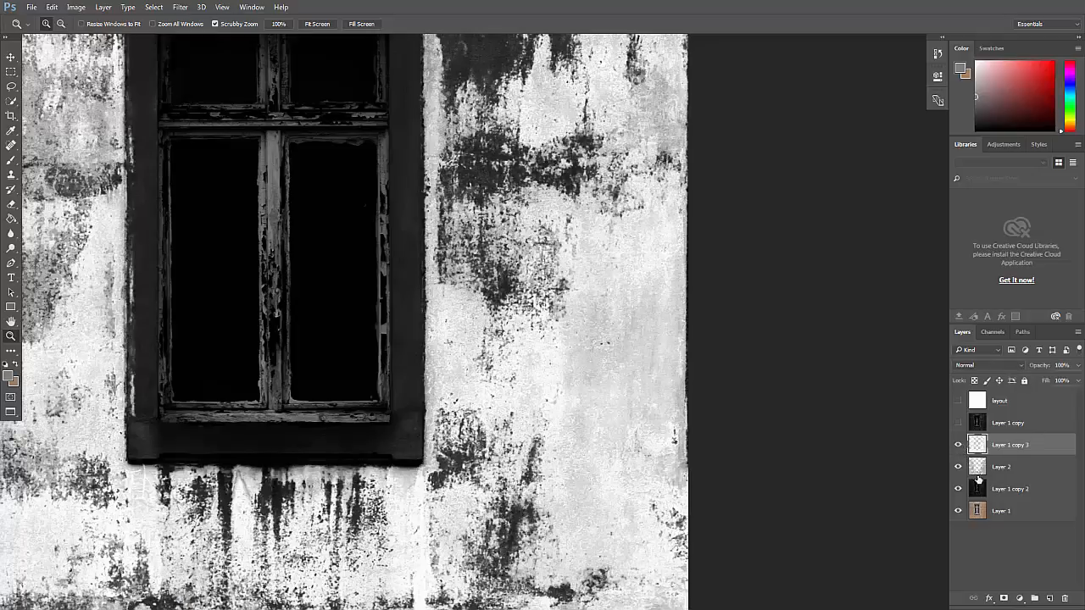
pyautogui.click(1078, 366)
pyautogui.click(1003, 536)
pyautogui.click(989, 442)
pyautogui.hotkey('ctrl', 'l')
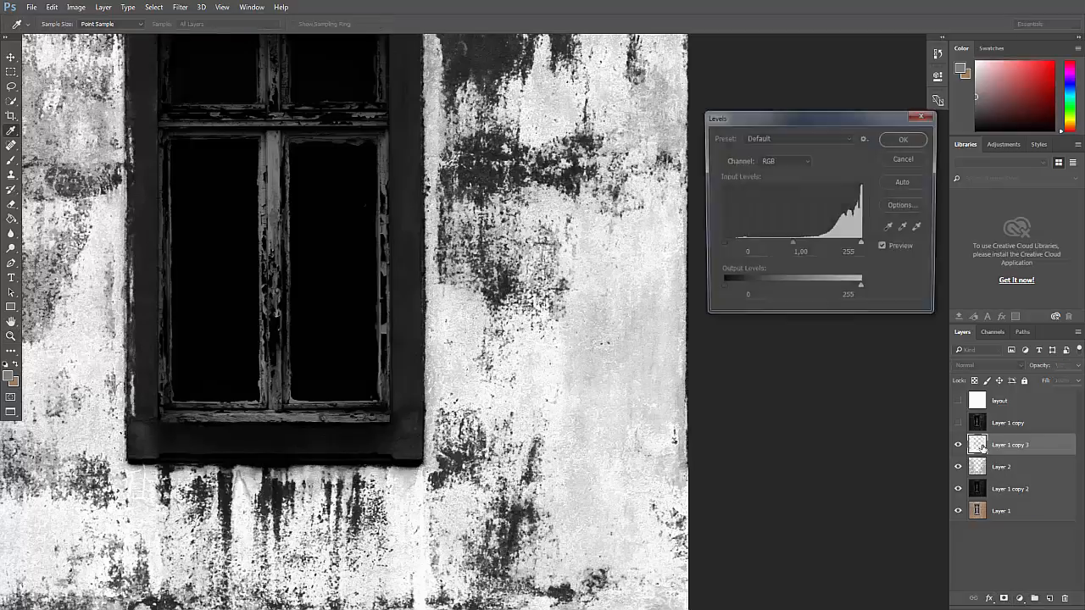
pyautogui.moveTo(792, 245); pyautogui.dragTo(815, 248)
pyautogui.moveTo(846, 290); pyautogui.dragTo(821, 293)
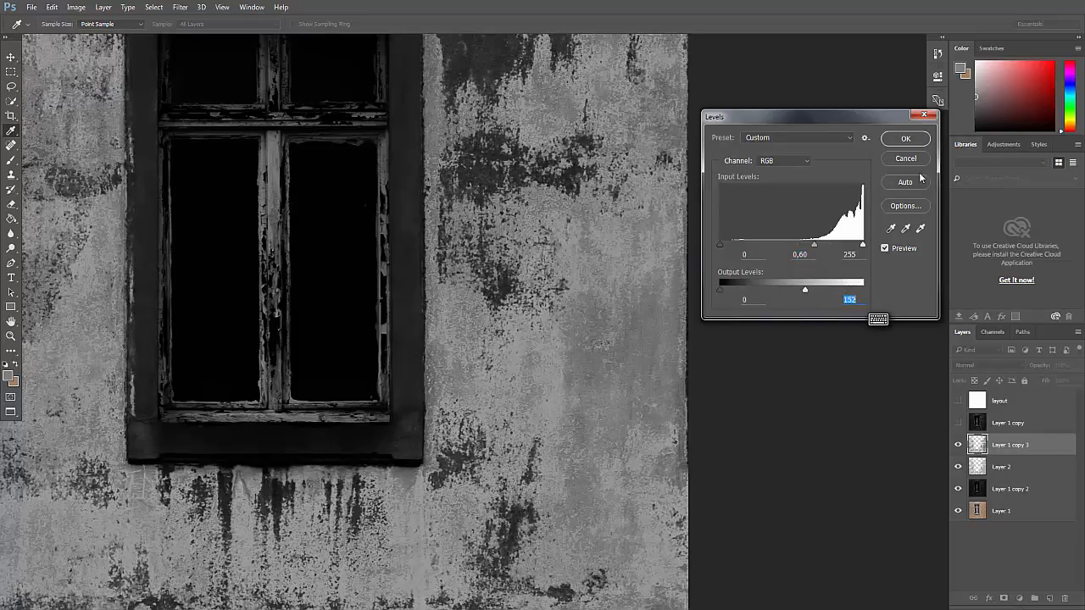
pyautogui.click(916, 160)
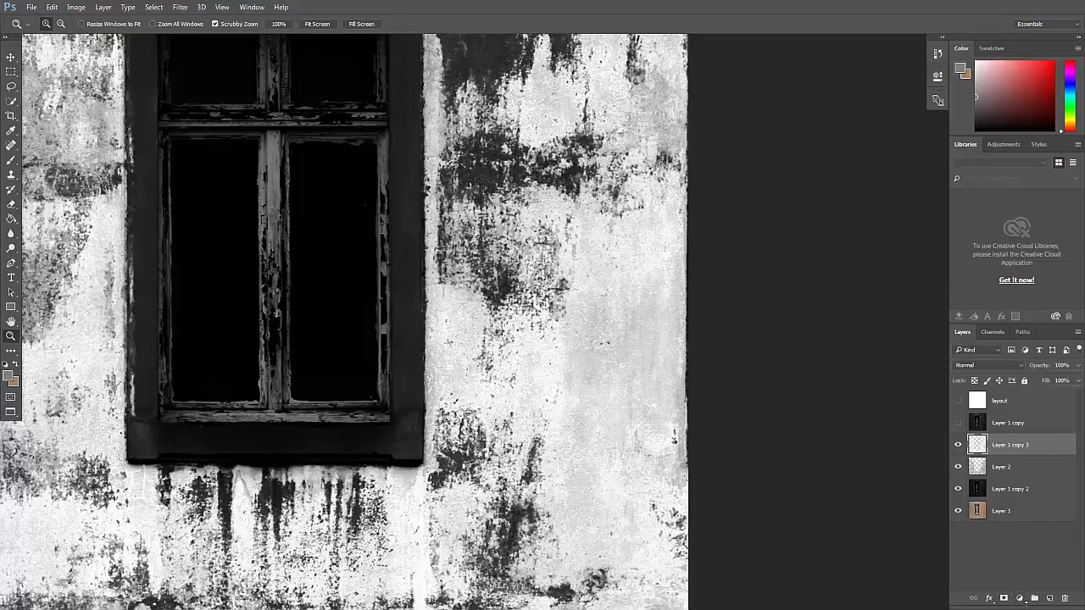
# - Add a Levels adjustment layer clipped to Layer 1 copy 3 and set its white output level to 150
pyautogui.click(1021, 600)
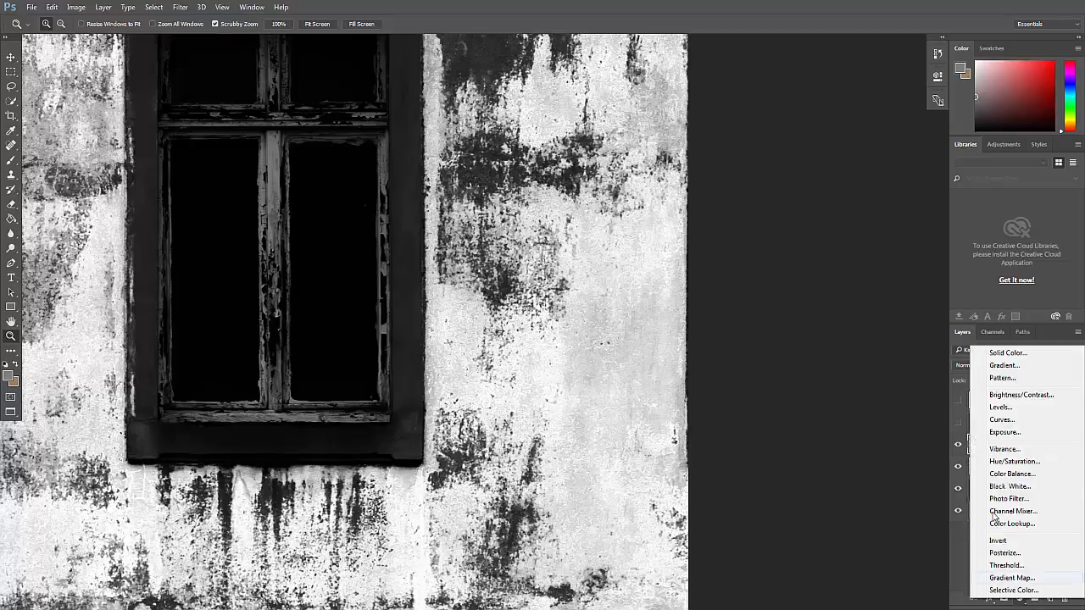
pyautogui.click(1004, 407)
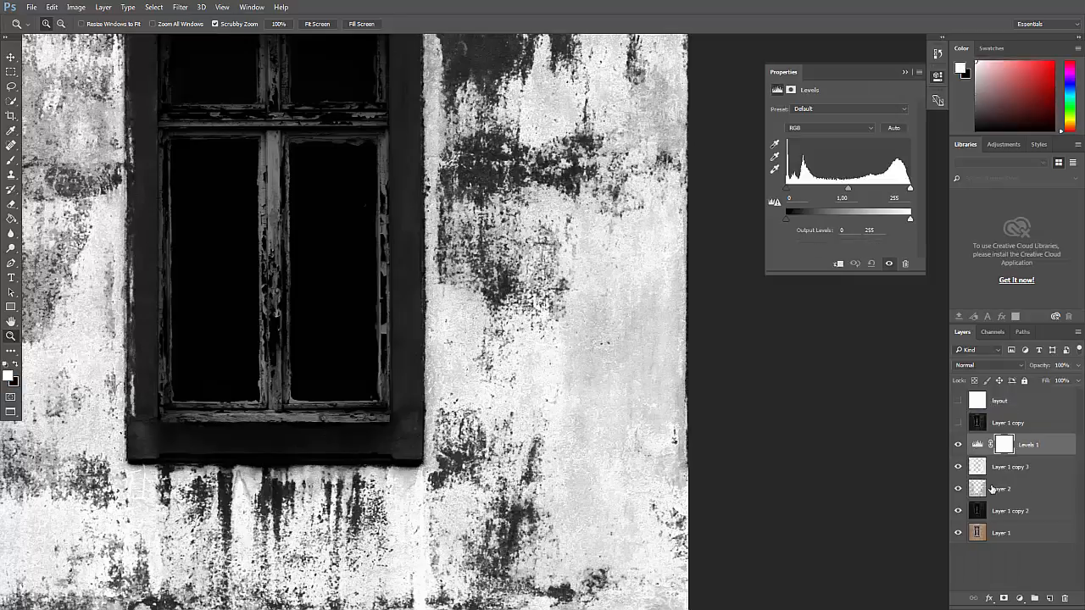
pyautogui.moveTo(908, 222); pyautogui.dragTo(930, 221)
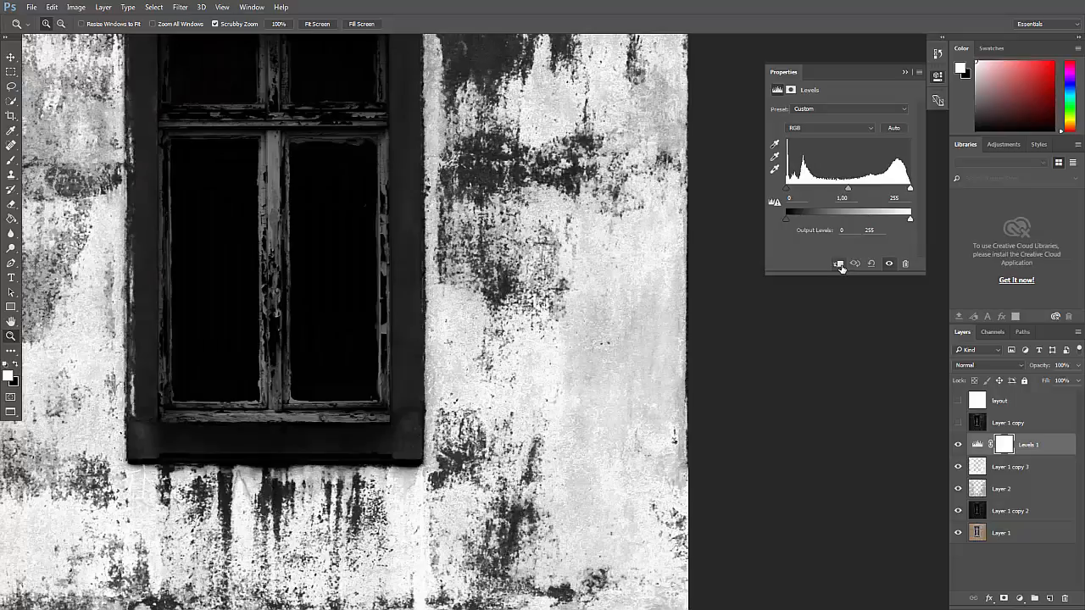
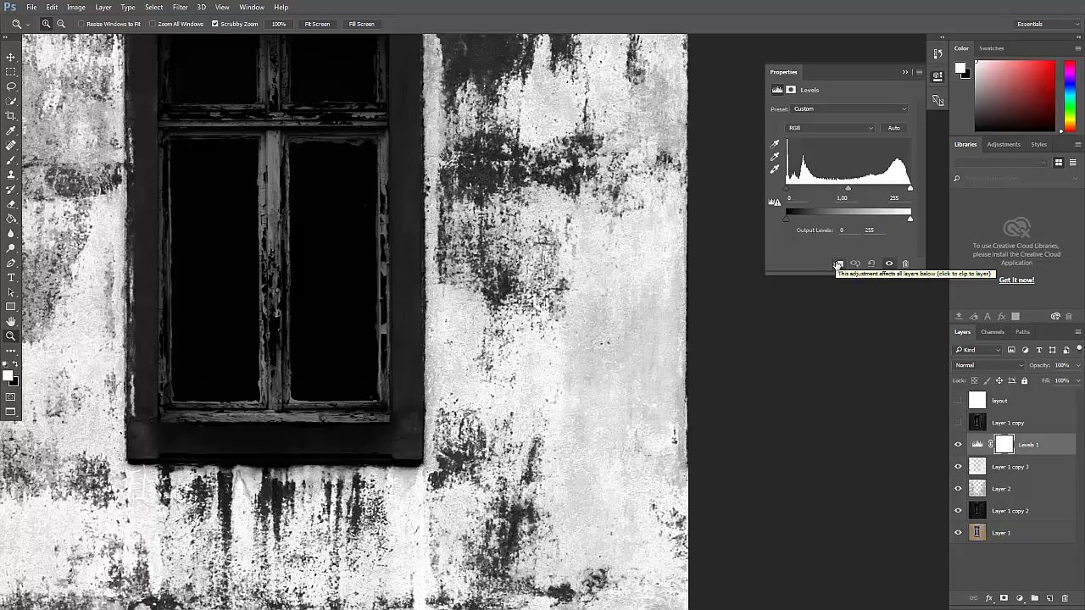
pyautogui.click(838, 263)
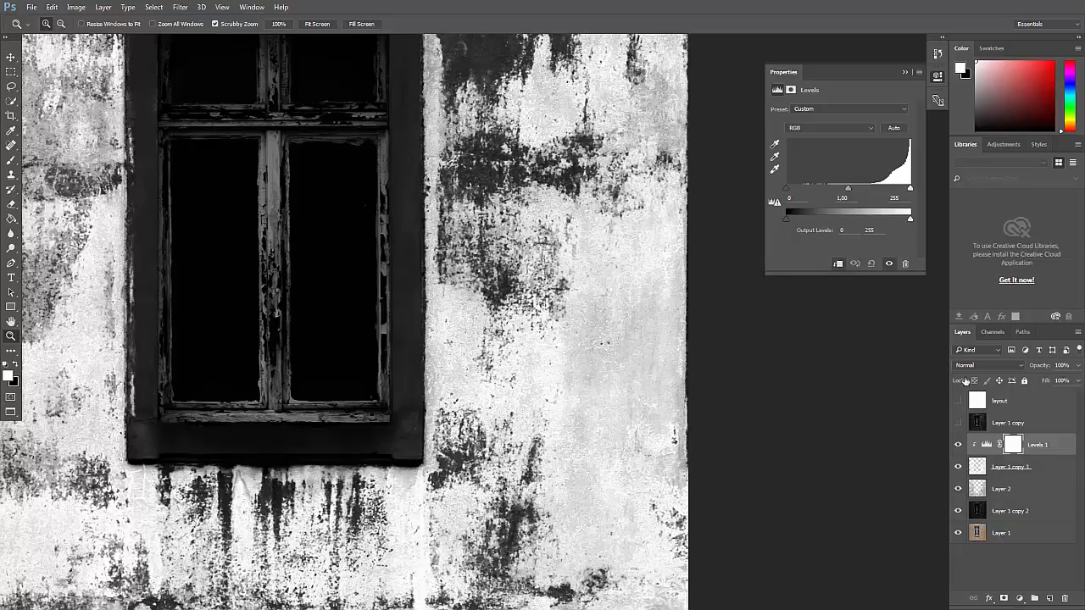
pyautogui.moveTo(910, 221); pyautogui.dragTo(862, 227)
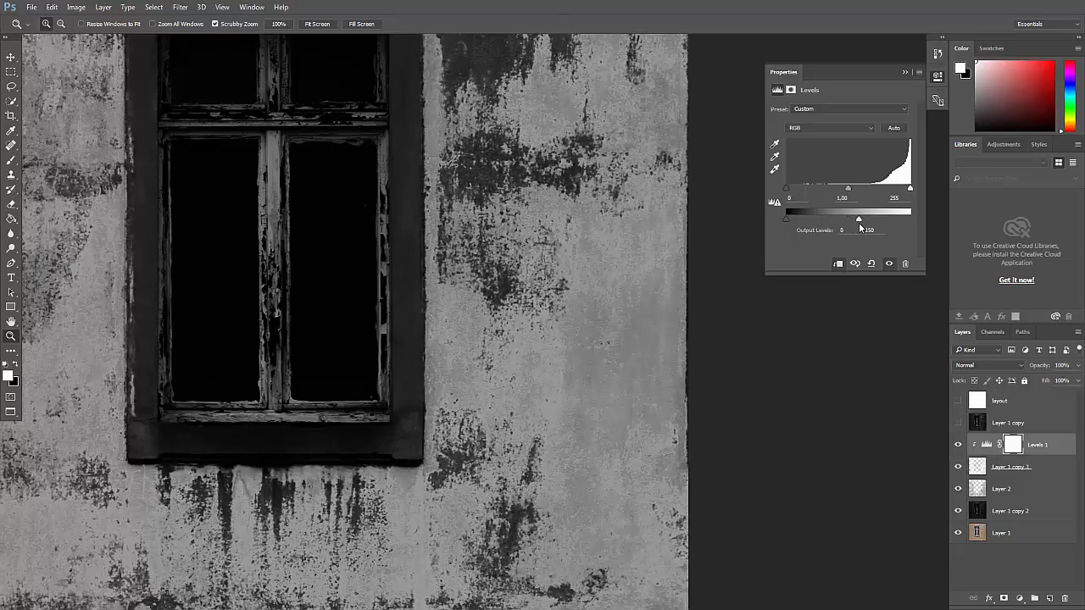
pyautogui.click(904, 72)
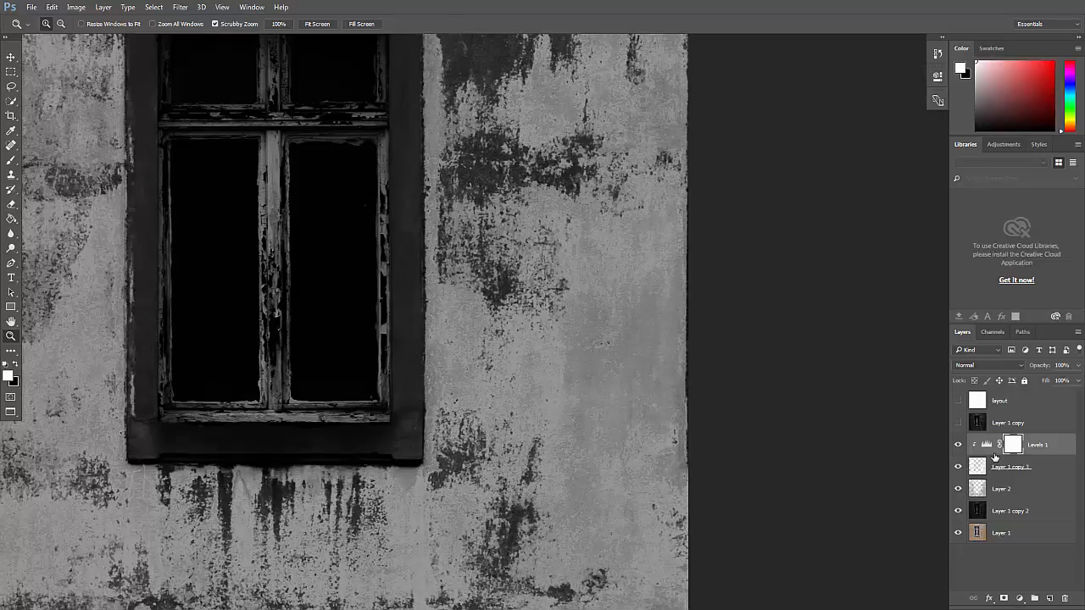
# - Raise the white output level of the Levels 1 adjustment slightly
pyautogui.doubleClick(992, 447)
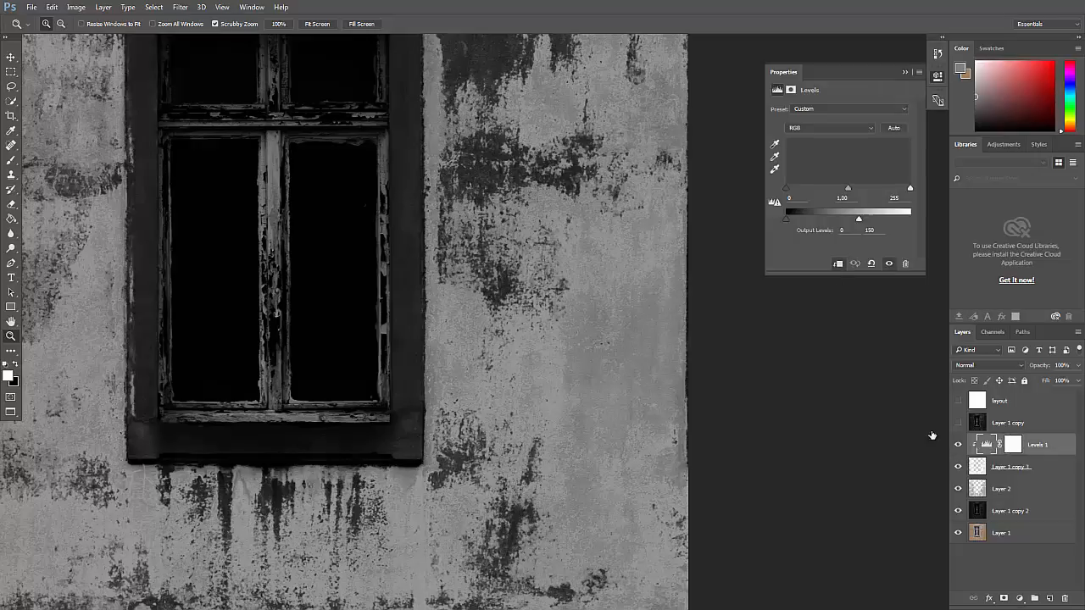
pyautogui.moveTo(866, 223)
pyautogui.mouseDown()
pyautogui.moveTo(883, 223)
pyautogui.moveTo(872, 222)
pyautogui.mouseUp()
pyautogui.click(905, 72)
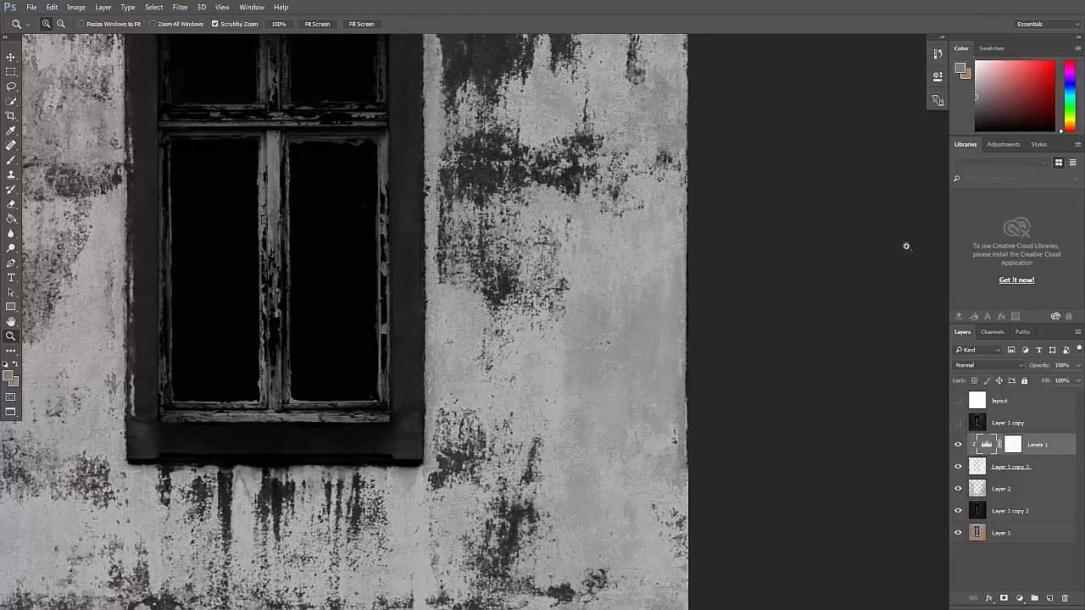
# - Add a Levels adjustment layer clipped to Layer 2 and set its white output level to 134
pyautogui.click(977, 489)
pyautogui.click(959, 491)
pyautogui.click(959, 491)
pyautogui.click(959, 492)
pyautogui.click(959, 492)
pyautogui.keyDown('alt'); pyautogui.click(533, 333); pyautogui.keyUp('alt')
pyautogui.keyDown('alt'); pyautogui.click(533, 332); pyautogui.keyUp('alt')
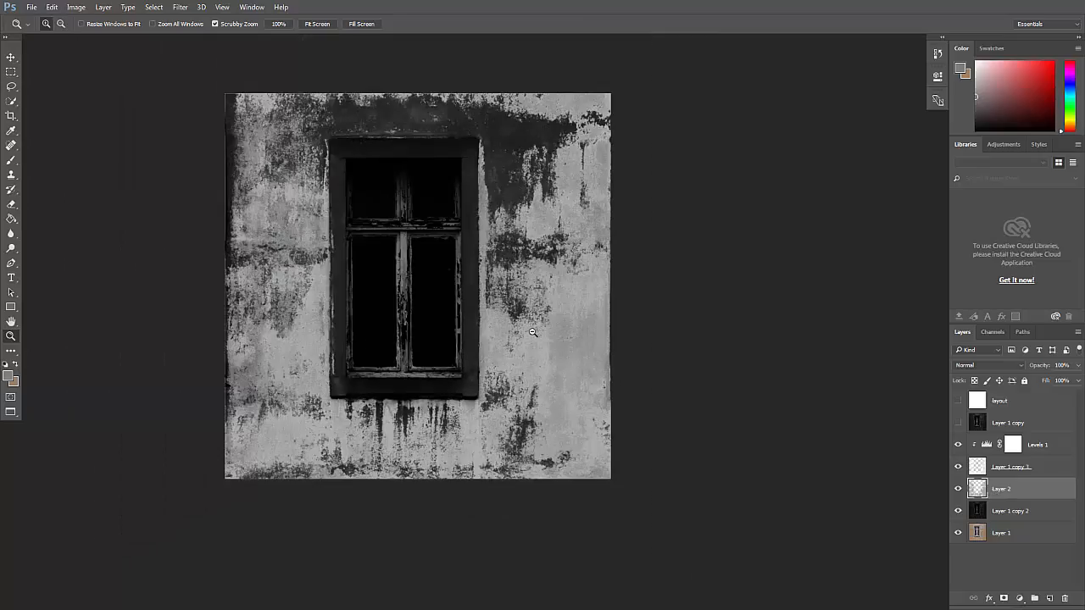
pyautogui.click(533, 333)
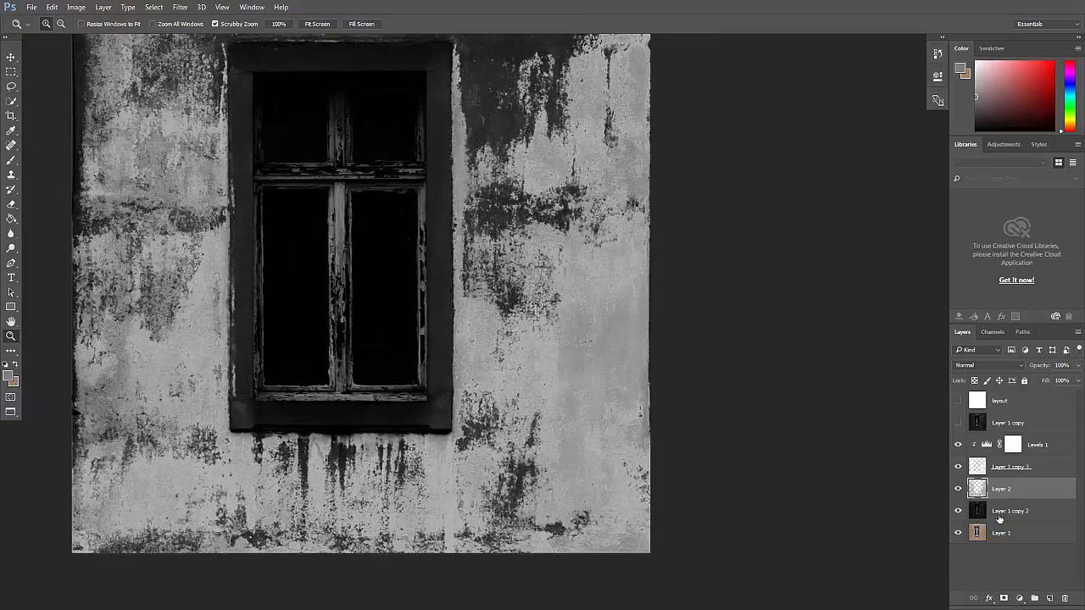
pyautogui.click(1022, 599)
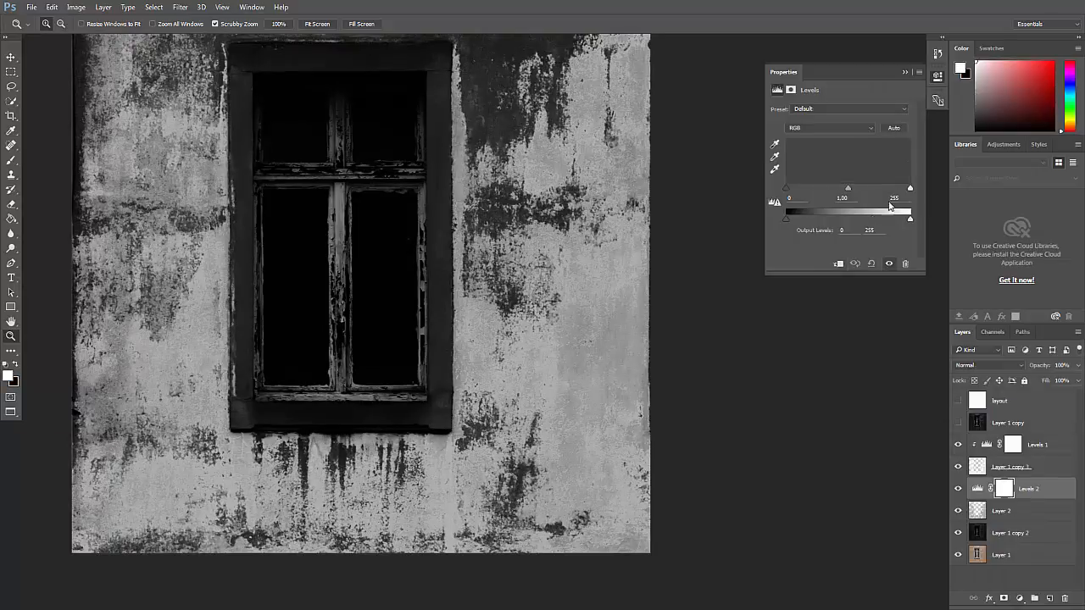
pyautogui.moveTo(909, 219); pyautogui.dragTo(887, 221)
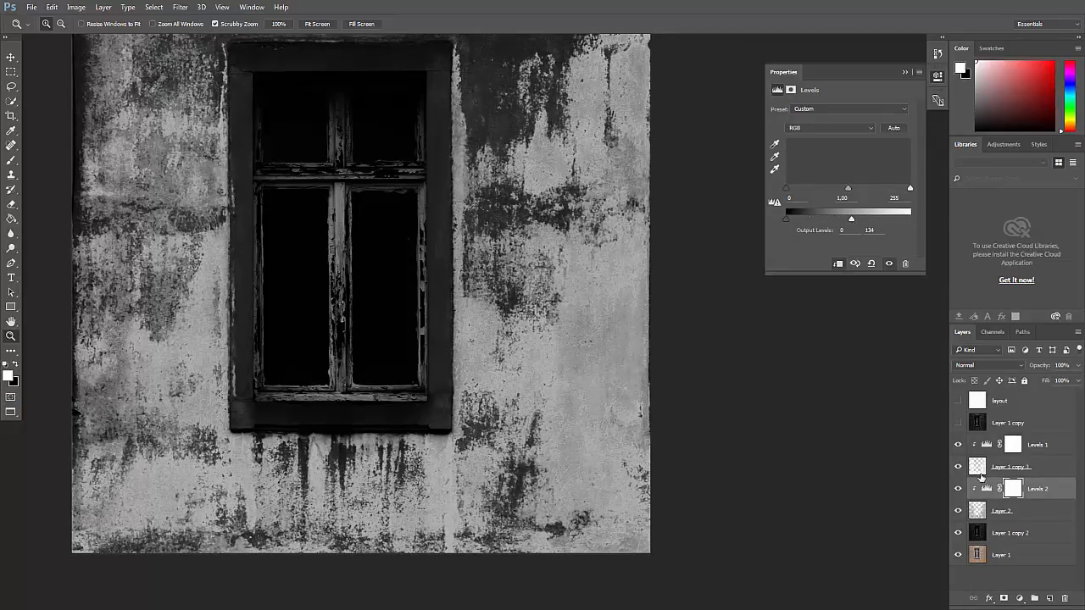
# - Darken Layer 1 copy 3 by setting the white output level of its clipped Levels 1 adjustment to 97
pyautogui.click(986, 445)
pyautogui.moveTo(868, 219); pyautogui.dragTo(834, 225)
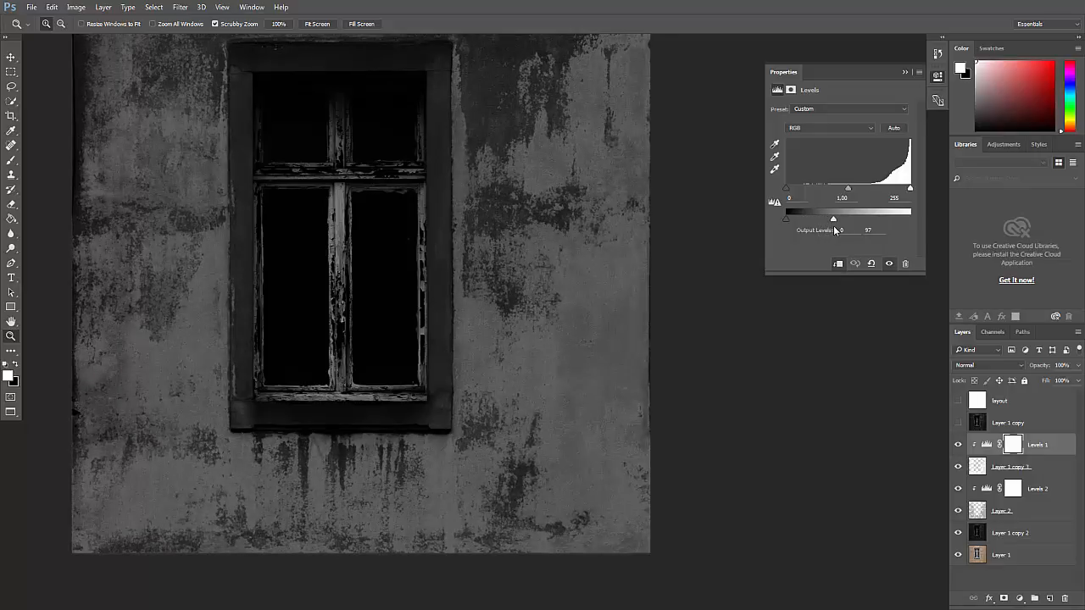
pyautogui.click(906, 72)
pyautogui.keyDown('alt'); pyautogui.click(315, 197); pyautogui.keyUp('alt')
pyautogui.moveTo(401, 182); pyautogui.dragTo(507, 238)
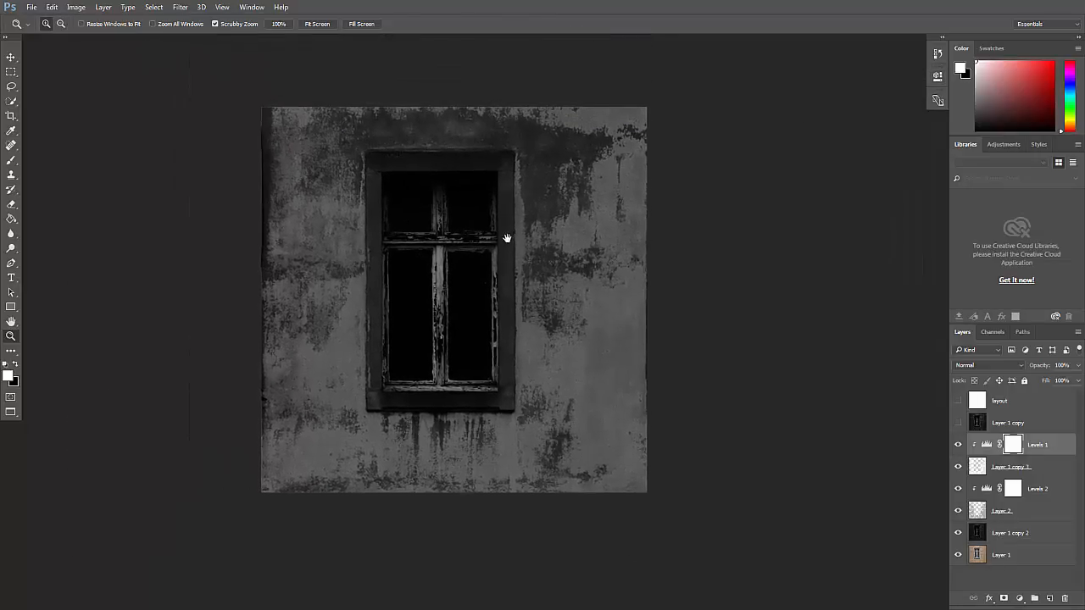
pyautogui.moveTo(450, 317); pyautogui.dragTo(662, 312)
pyautogui.moveTo(567, 331); pyautogui.dragTo(538, 209)
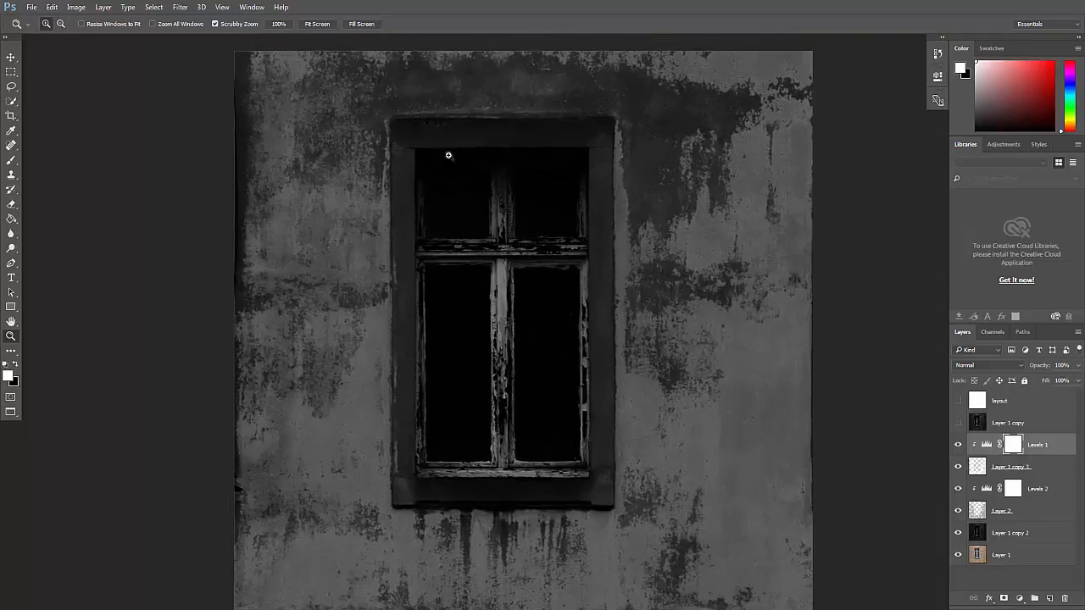
pyautogui.moveTo(608, 284); pyautogui.dragTo(522, 391)
pyautogui.click(52, 7)
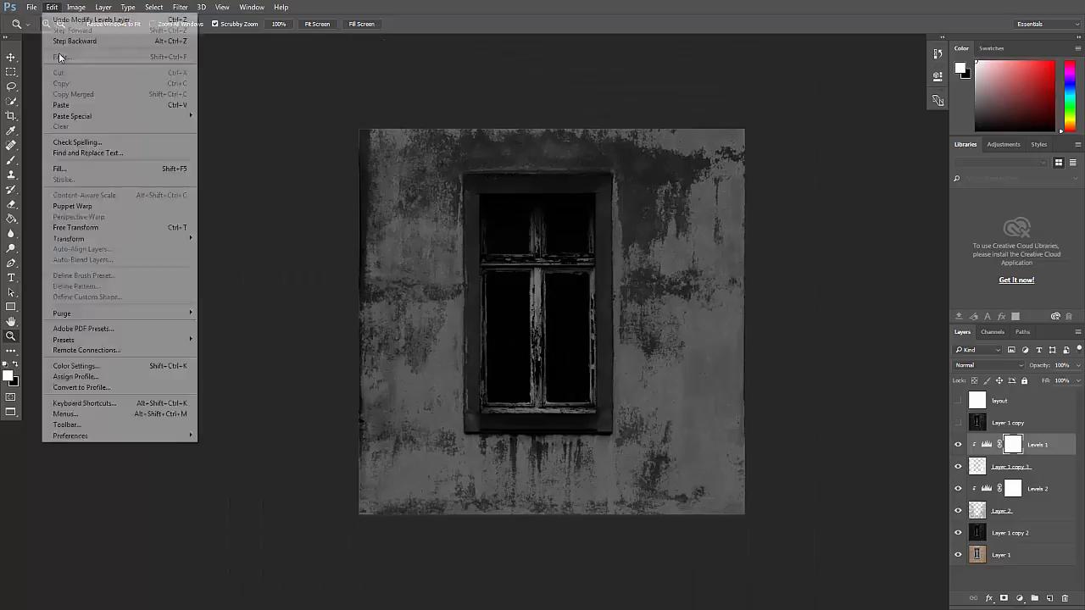
pyautogui.click(567, 168)
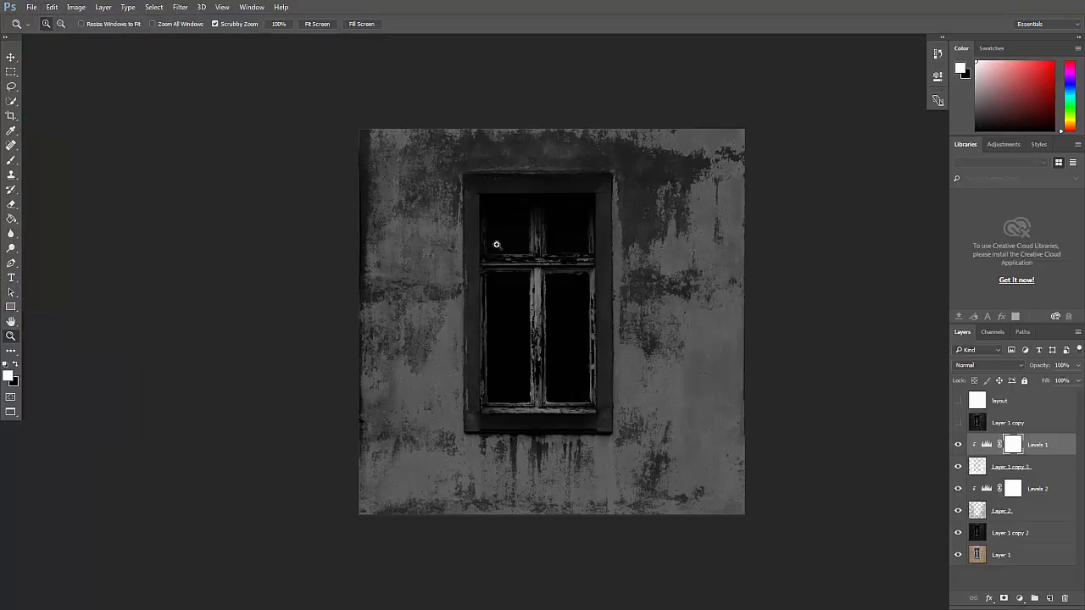
# - Save the greyscale specular map as a JPEG copy, overwriting example_spec in the sourceimages folder
pyautogui.moveTo(531, 280); pyautogui.dragTo(508, 269)
pyautogui.click(52, 7)
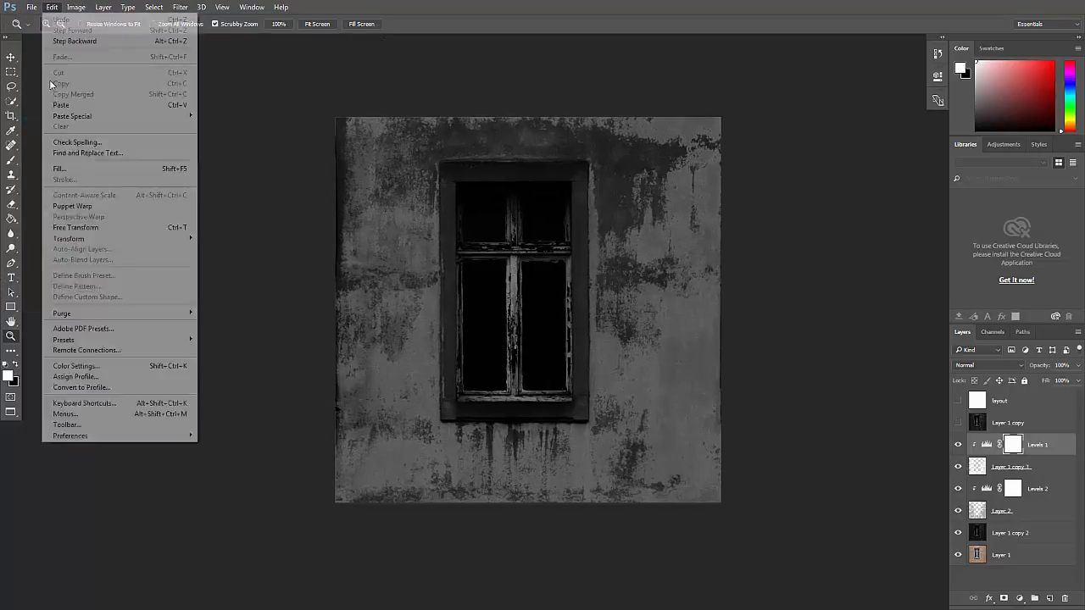
pyautogui.moveTo(32, 7)
pyautogui.click(47, 131)
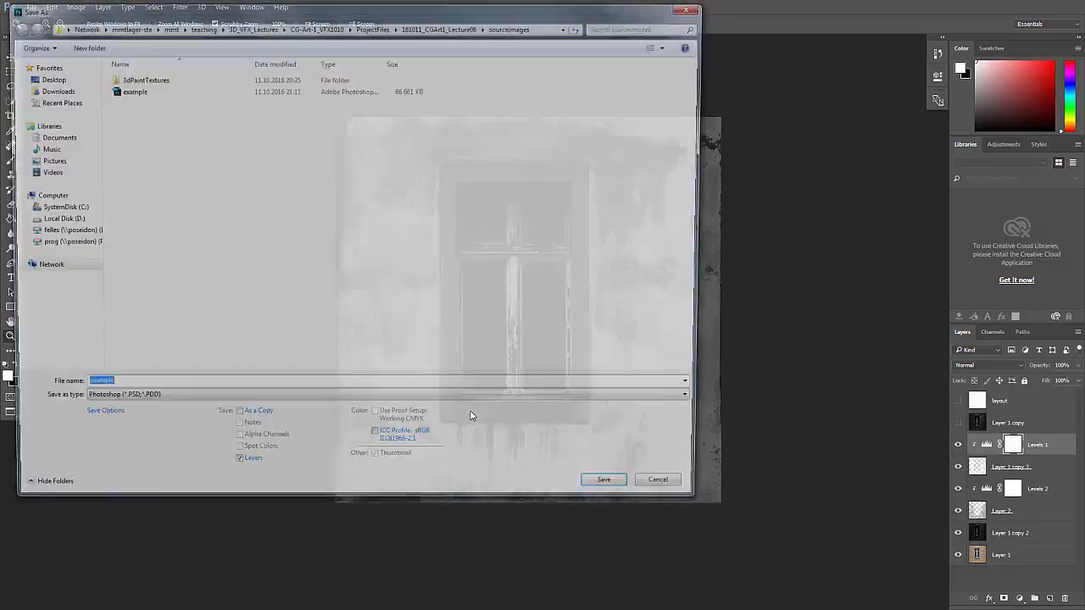
pyautogui.click(252, 405)
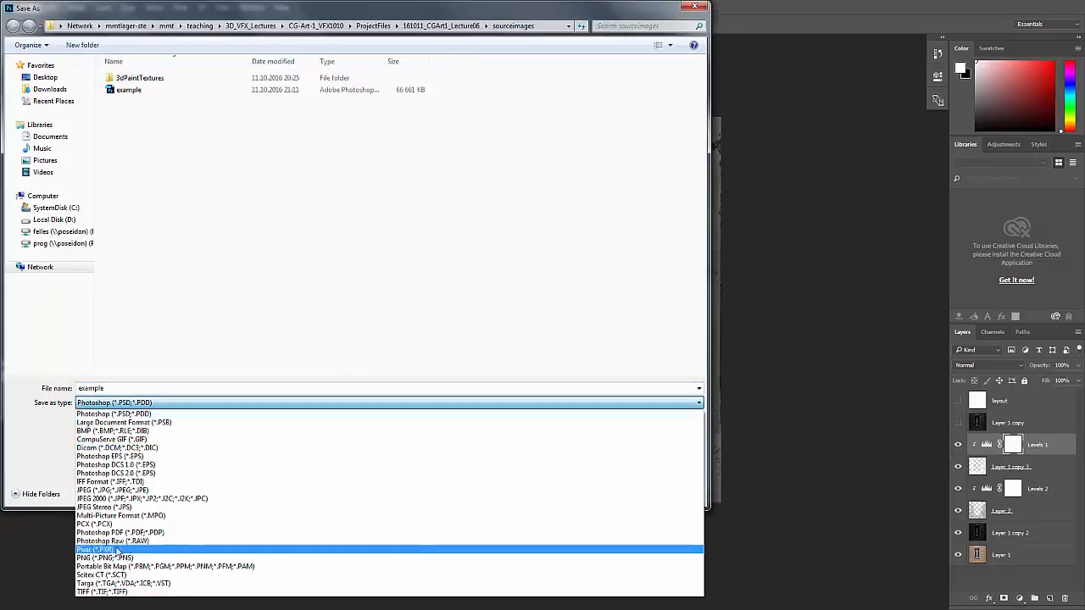
pyautogui.click(144, 492)
pyautogui.click(140, 101)
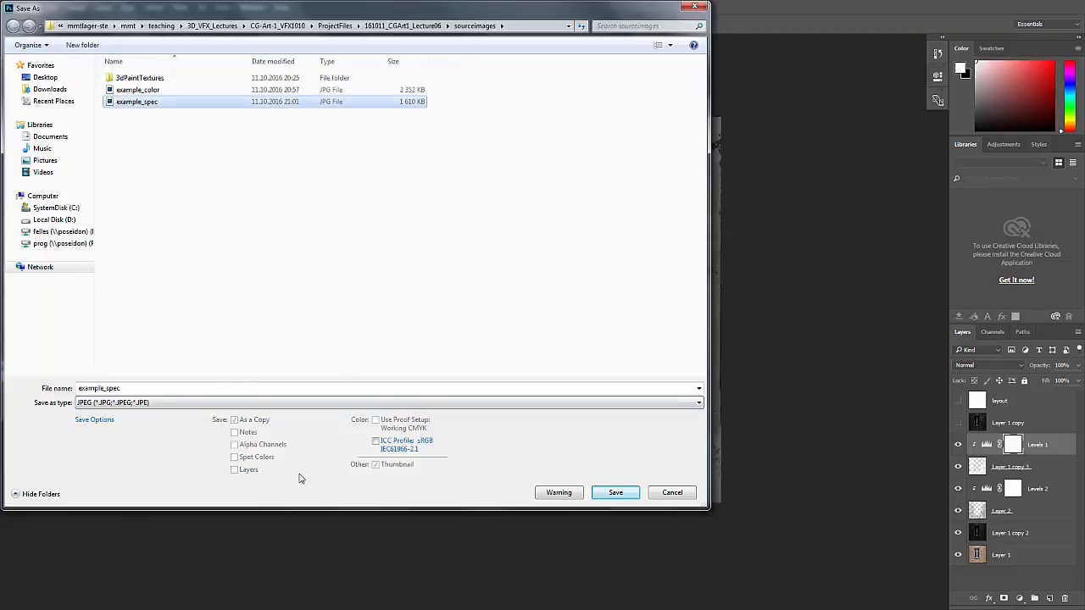
pyautogui.click(593, 497)
pyautogui.click(569, 305)
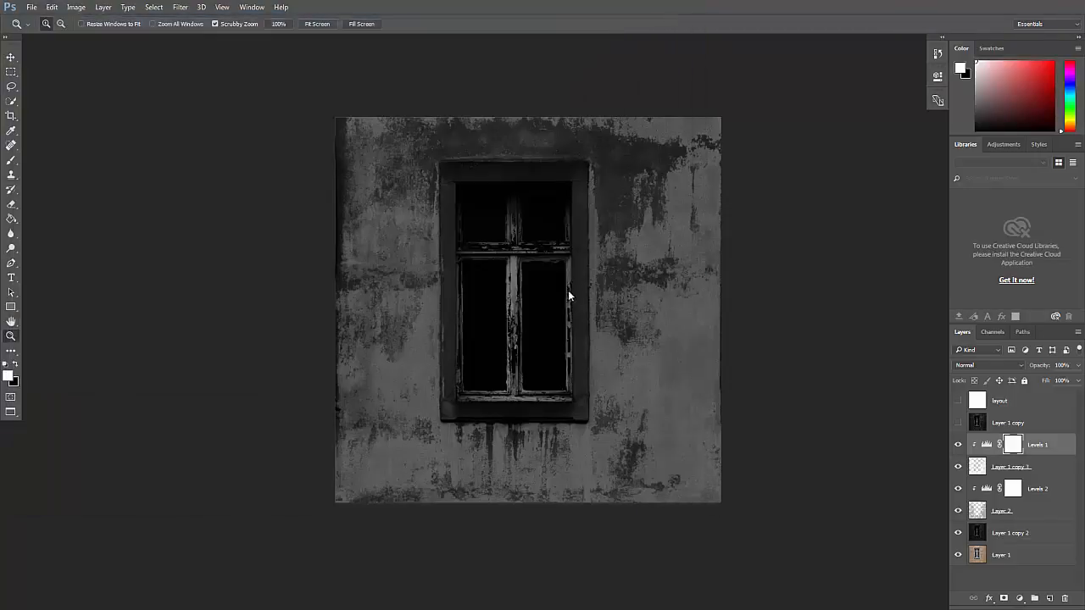
pyautogui.click(604, 165)
# - Switch to Maya, reload the image file of the file2 texture node, and check the updated specular on the plane
pyautogui.hotkey('alt', 'Tab')
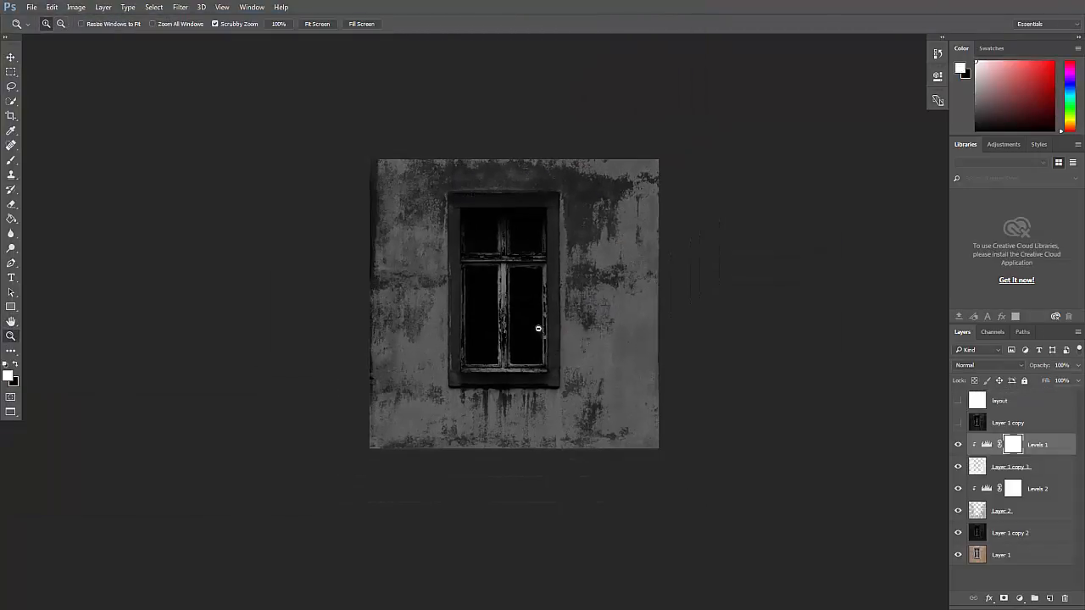
pyautogui.hotkey('alt', 'Tab')
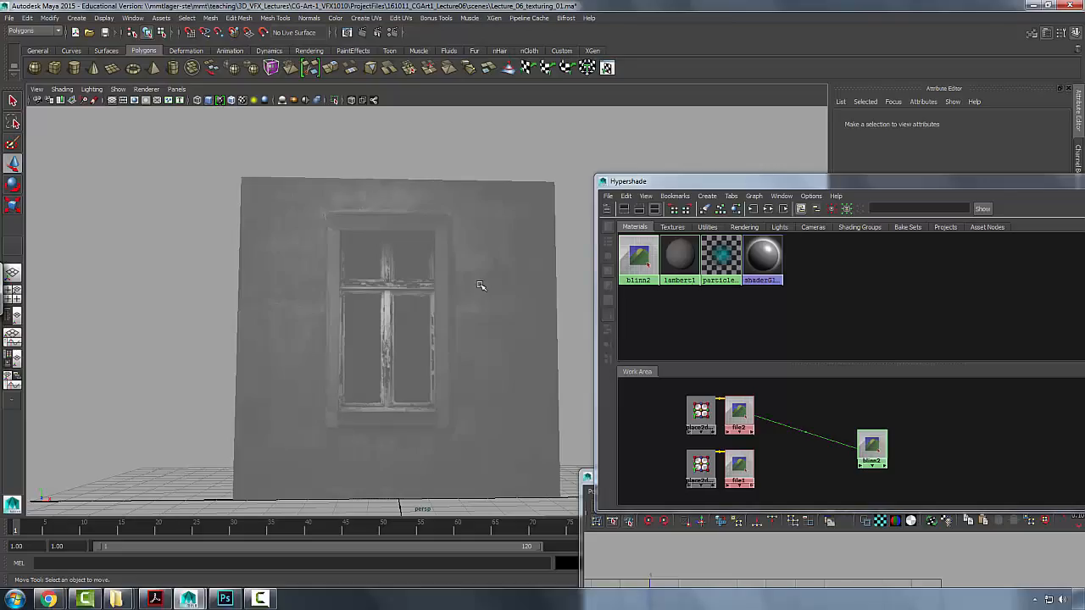
pyautogui.moveTo(811, 184); pyautogui.dragTo(770, 150)
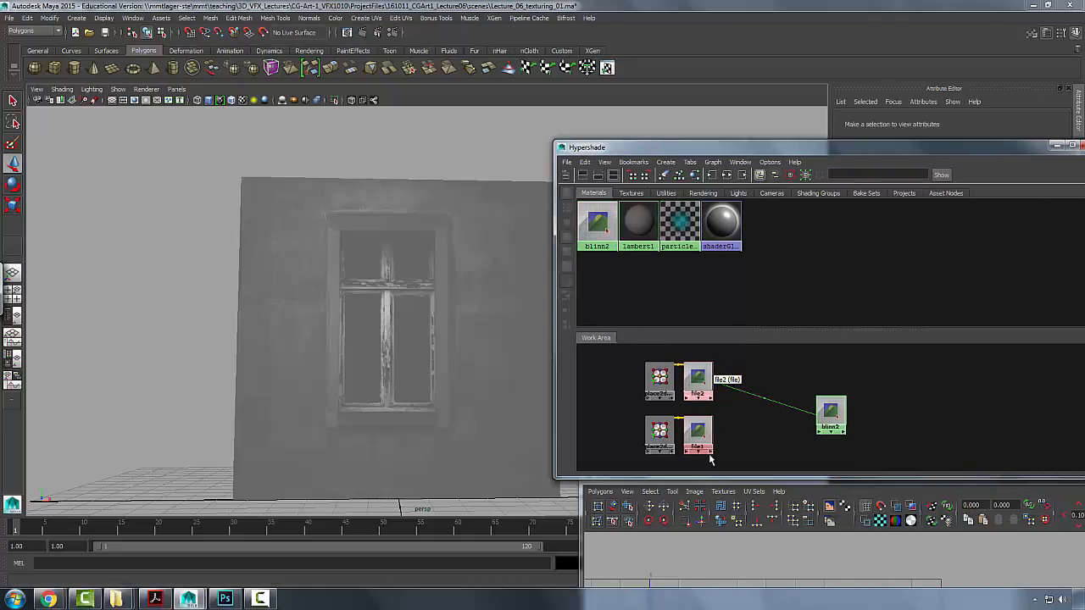
pyautogui.rightClick(697, 380)
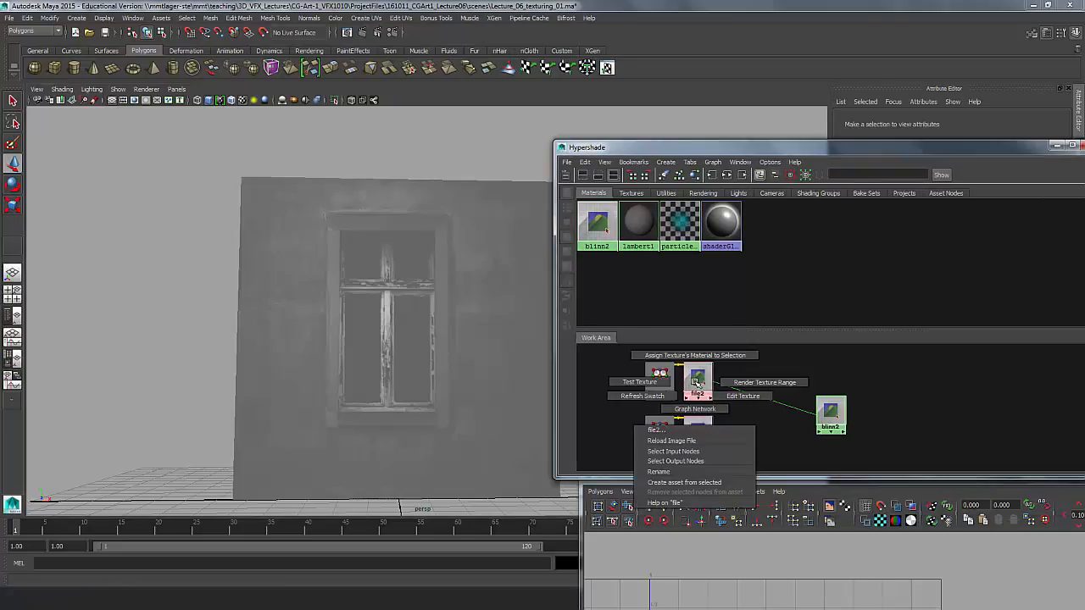
pyautogui.click(692, 442)
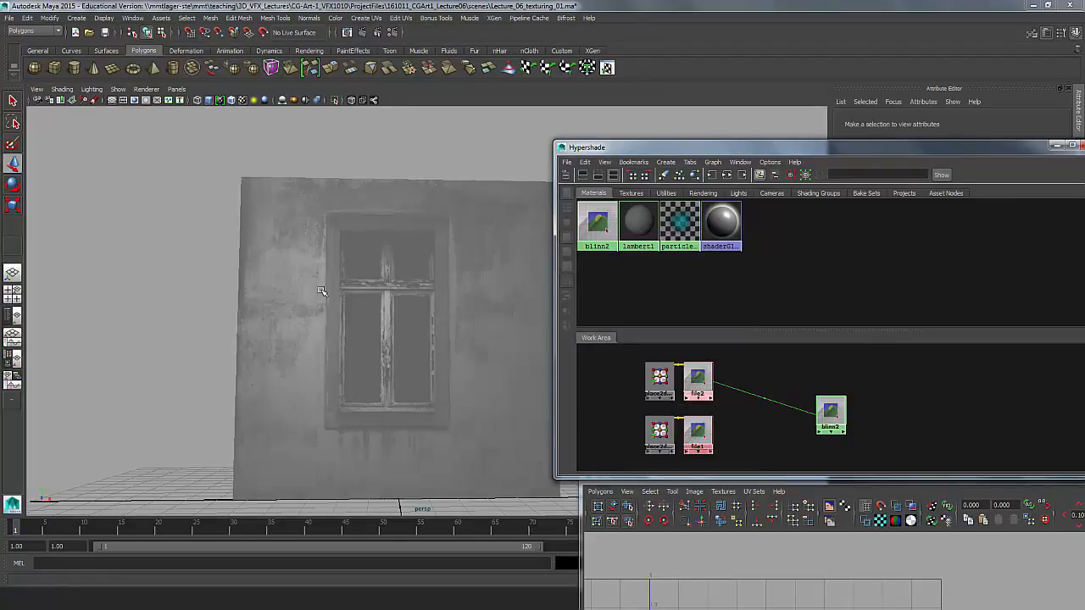
pyautogui.moveTo(390, 315)
pyautogui.mouseDown()
pyautogui.moveTo(407, 310)
pyautogui.moveTo(400, 301)
pyautogui.moveTo(412, 315)
pyautogui.moveTo(404, 308)
pyautogui.mouseUp()
pyautogui.scroll(-5, 295, 342)
pyautogui.moveTo(296, 342); pyautogui.dragTo(569, 413)
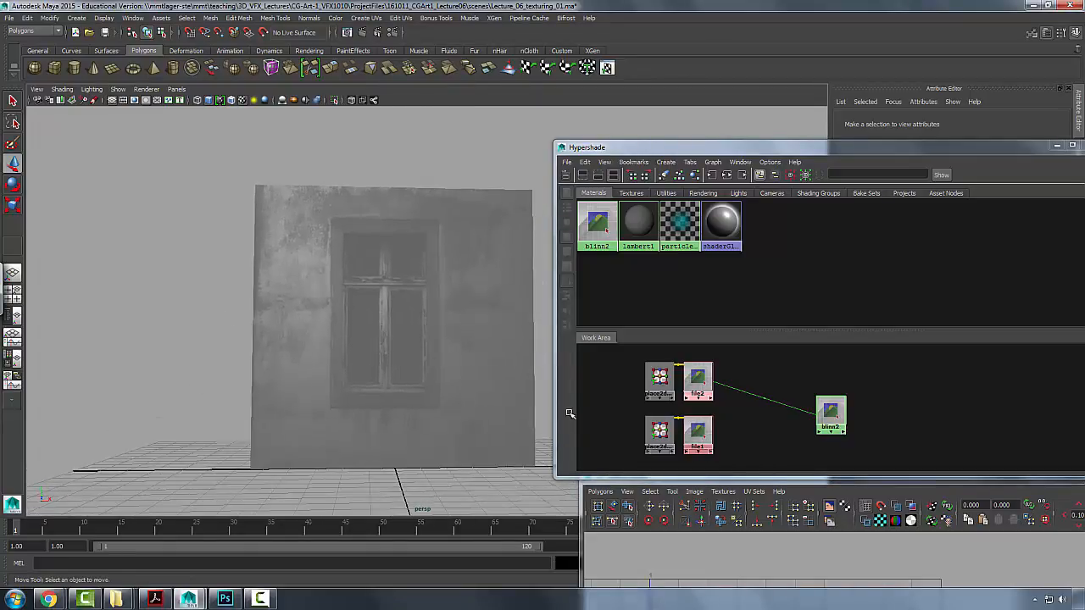
# - Connect the file1 texture to the color input of blinn2 and inspect the textured facade in an enlarged viewport
pyautogui.moveTo(690, 431); pyautogui.dragTo(829, 416)
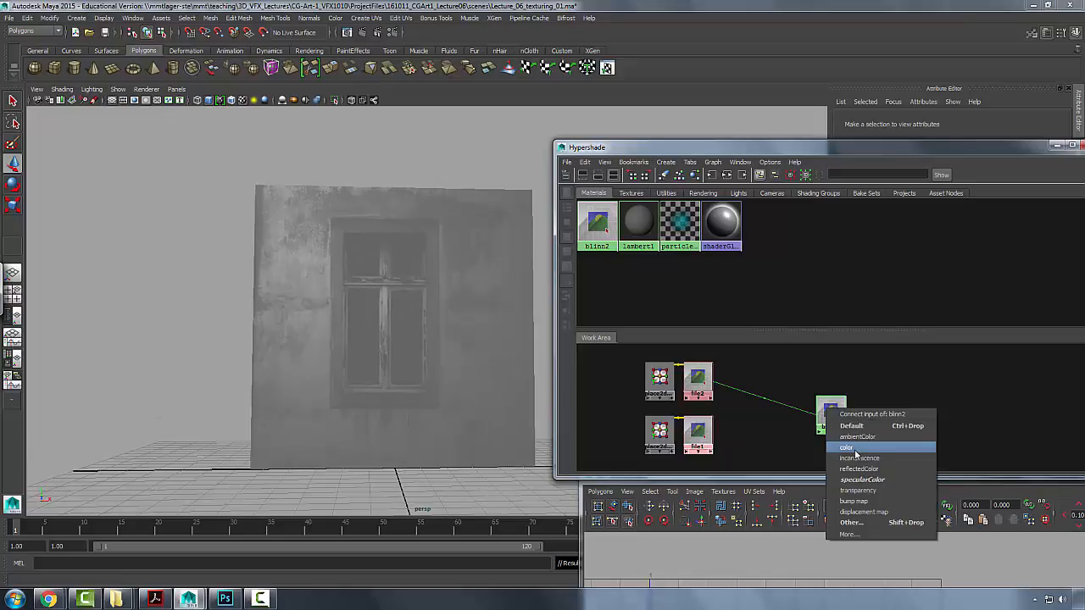
pyautogui.click(858, 448)
pyautogui.moveTo(497, 358); pyautogui.dragTo(460, 395)
pyautogui.hotkey('ctrl', 'space')
pyautogui.moveTo(325, 368); pyautogui.dragTo(400, 309)
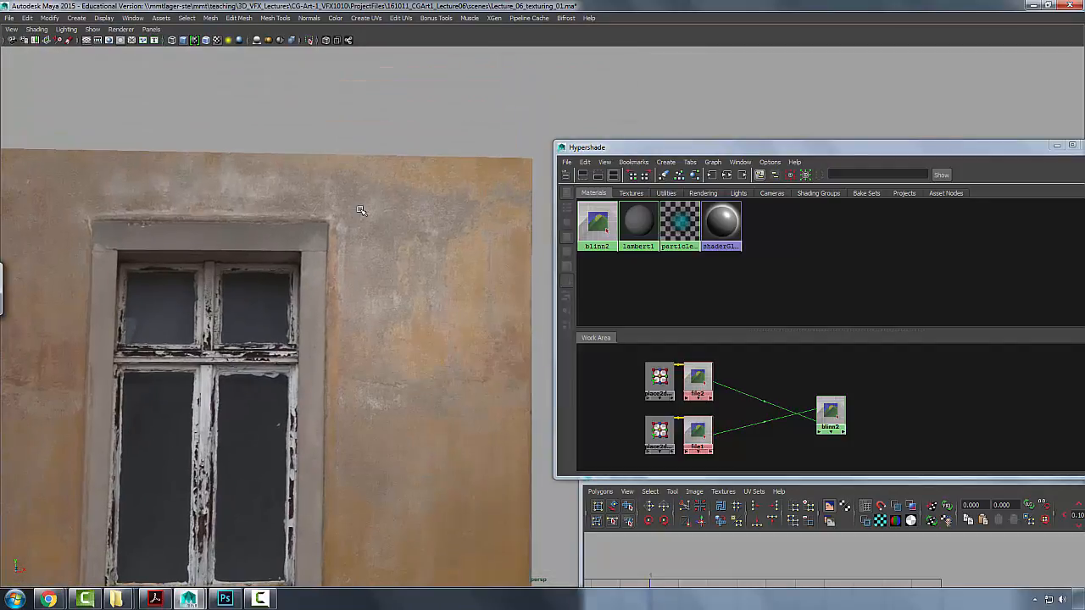
pyautogui.moveTo(468, 298); pyautogui.dragTo(383, 379)
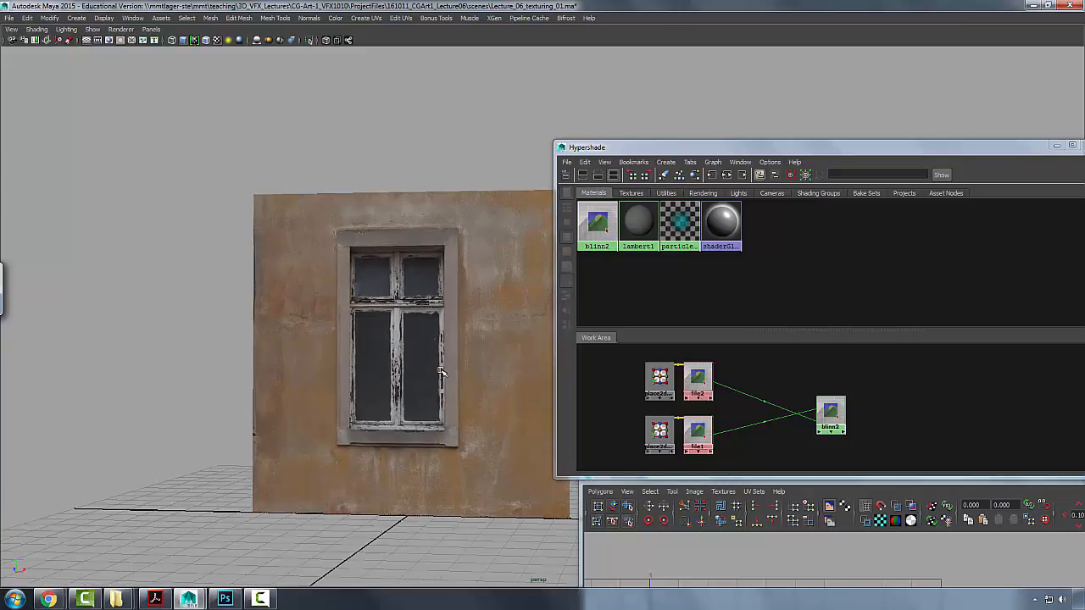
# - Switch to Photoshop and group the layers from Levels 1 down to Layer 1 copy 2 under the name spec
pyautogui.hotkey('alt', 'Tab')
pyautogui.click(505, 285)
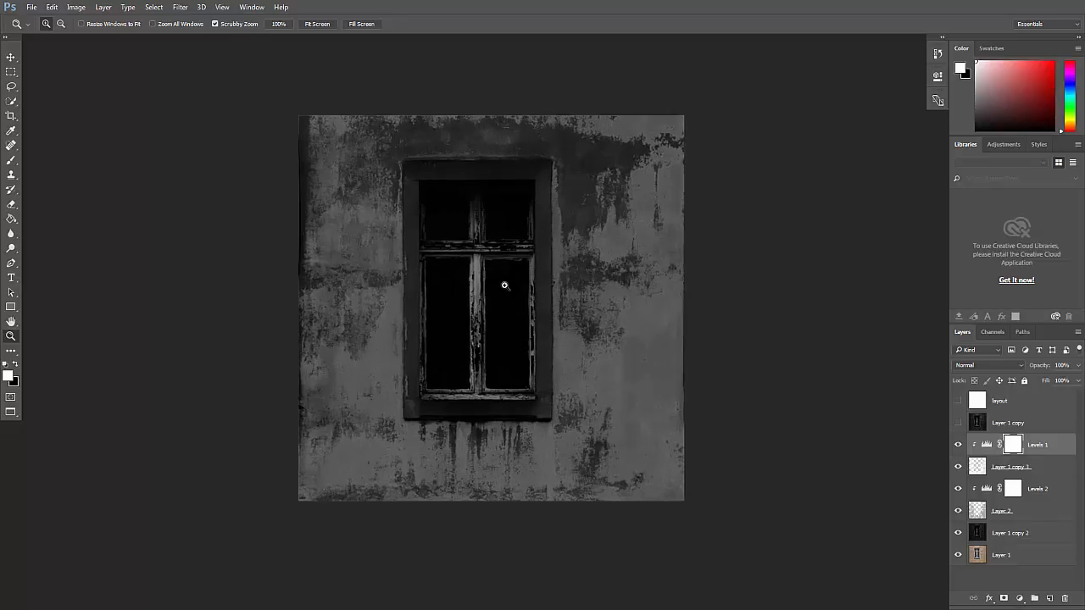
pyautogui.click(497, 286)
pyautogui.keyDown('alt'); pyautogui.click(528, 246); pyautogui.keyUp('alt')
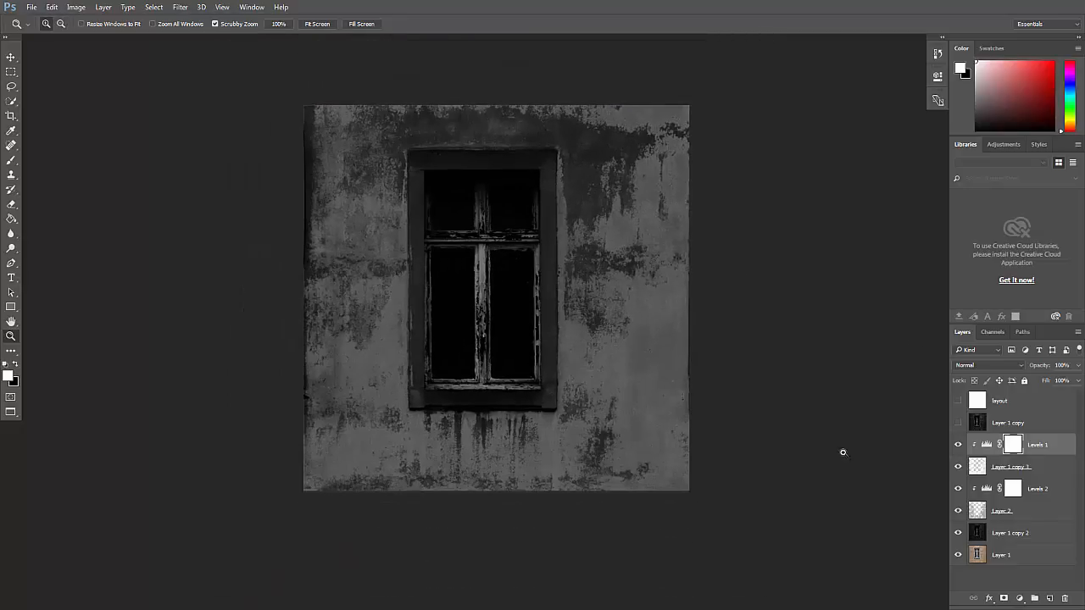
pyautogui.keyDown('shift'); pyautogui.click(977, 533); pyautogui.keyUp('shift')
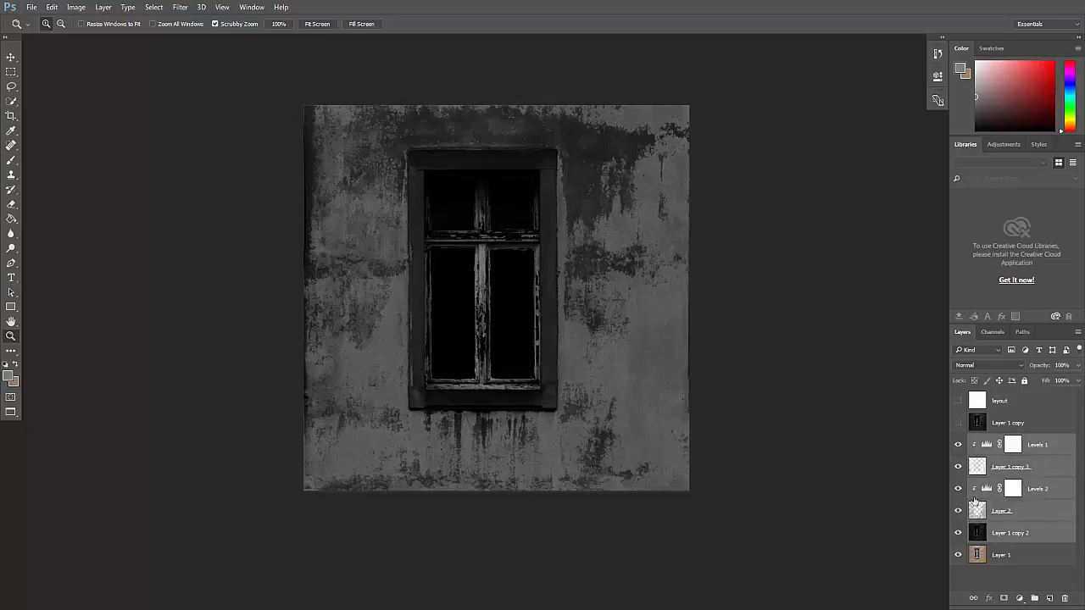
pyautogui.click(991, 450)
pyautogui.keyDown('shift'); pyautogui.click(990, 535); pyautogui.keyUp('shift')
pyautogui.moveTo(981, 534); pyautogui.dragTo(1034, 597)
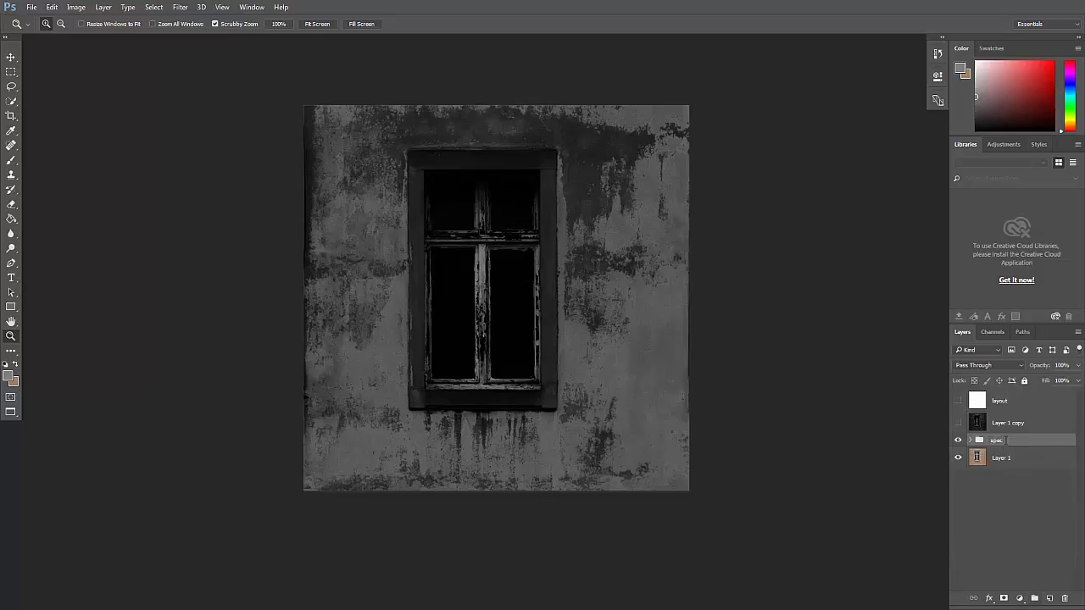
# - Expand the spec group and add a new empty layer at the top of it
pyautogui.click(972, 440)
pyautogui.click(968, 440)
pyautogui.click(972, 440)
pyautogui.click(1047, 599)
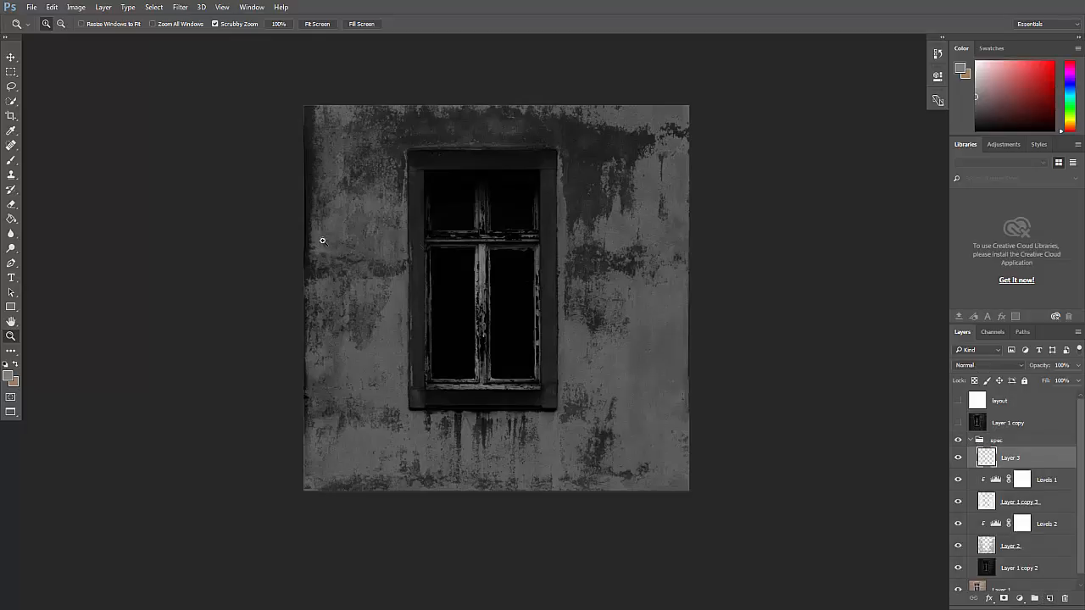
# - Select the two tall lower window panes with rectangular marquee selections
pyautogui.click(420, 245)
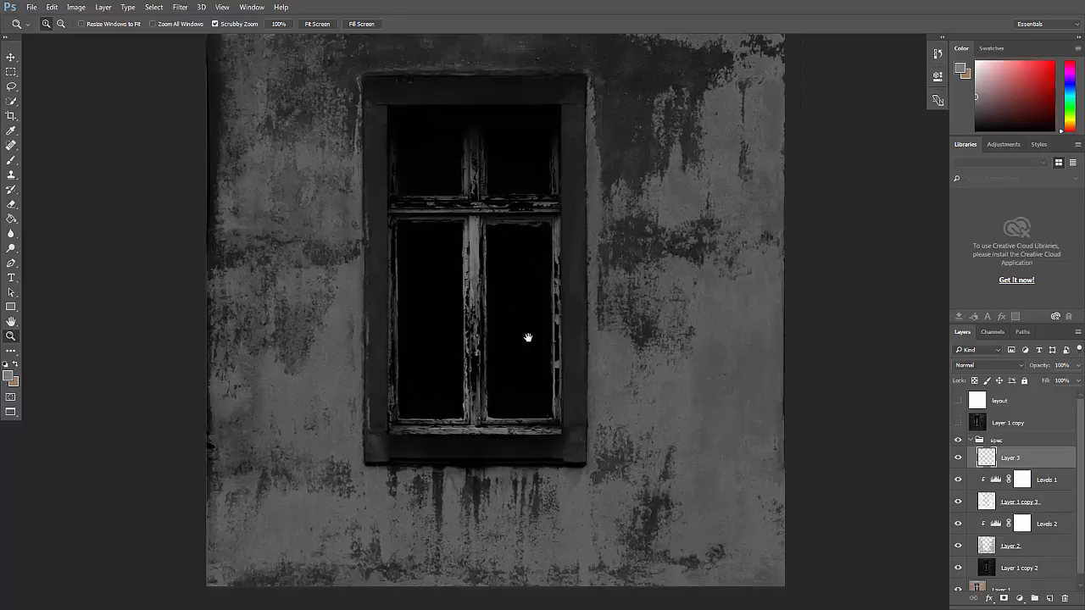
pyautogui.click(436, 242)
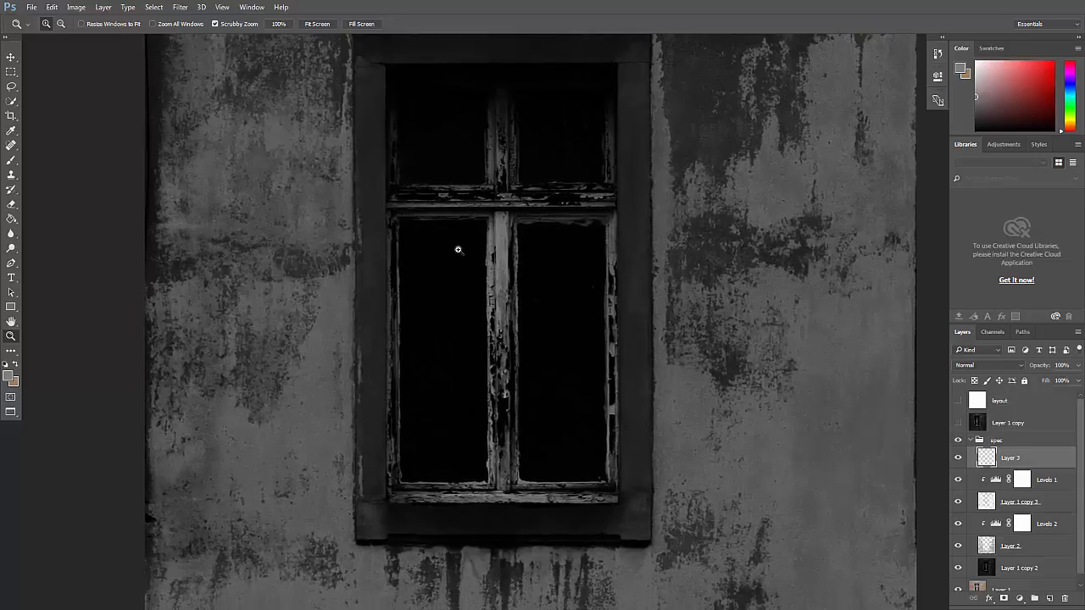
pyautogui.press('m')
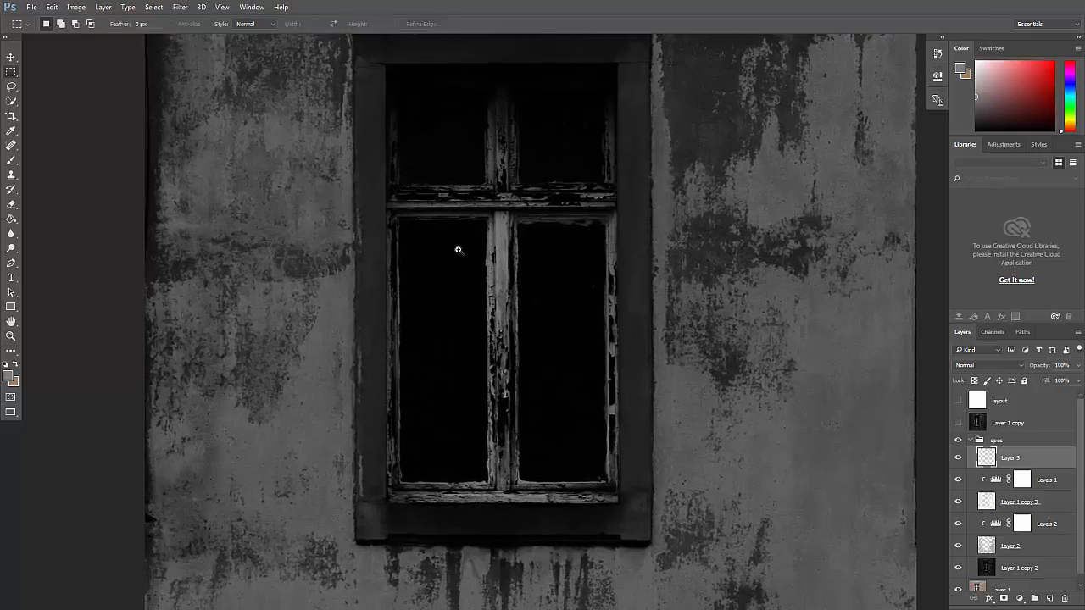
pyautogui.moveTo(397, 218); pyautogui.dragTo(493, 484)
pyautogui.click(407, 206)
pyautogui.moveTo(399, 217); pyautogui.dragTo(485, 470)
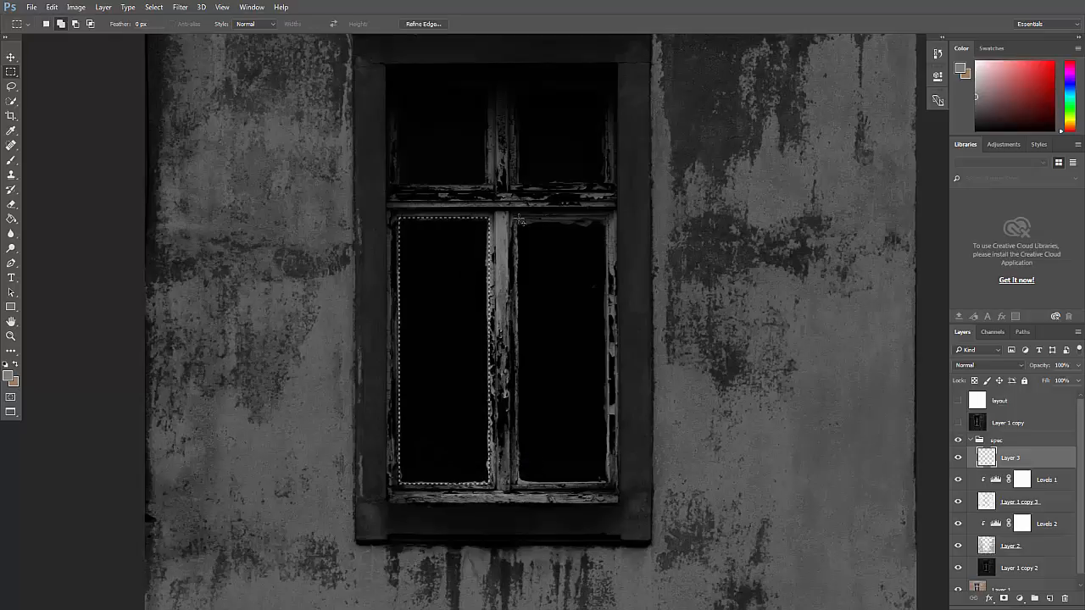
pyautogui.moveTo(518, 221); pyautogui.dragTo(610, 485)
# - Add the two small upper window panes to the marquee selection
pyautogui.scroll(5, 540, 247)
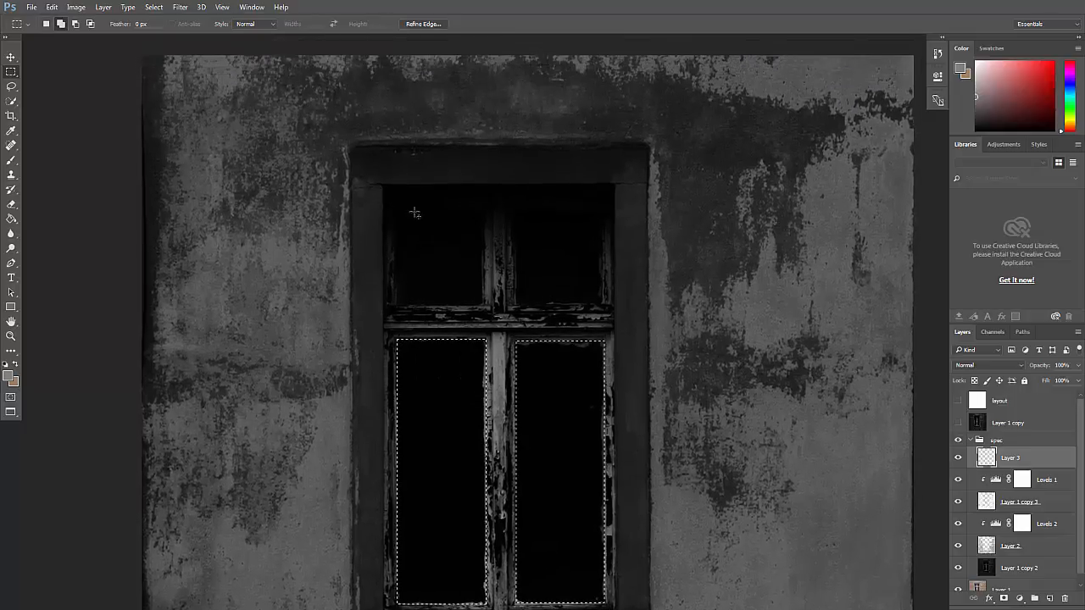
pyautogui.moveTo(483, 306); pyautogui.dragTo(395, 229)
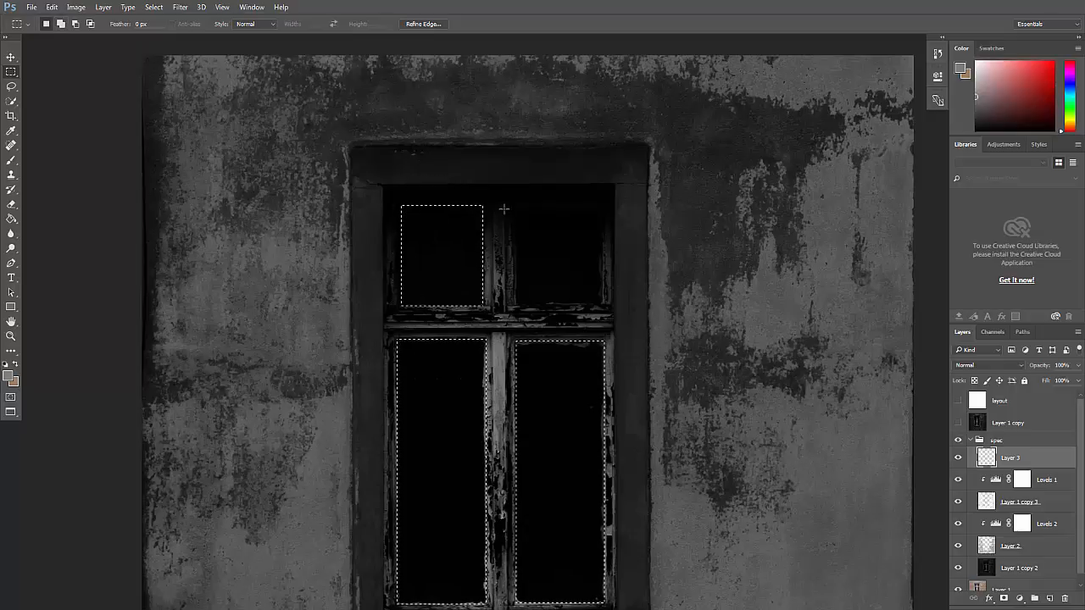
pyautogui.moveTo(348, 215); pyautogui.dragTo(354, 264)
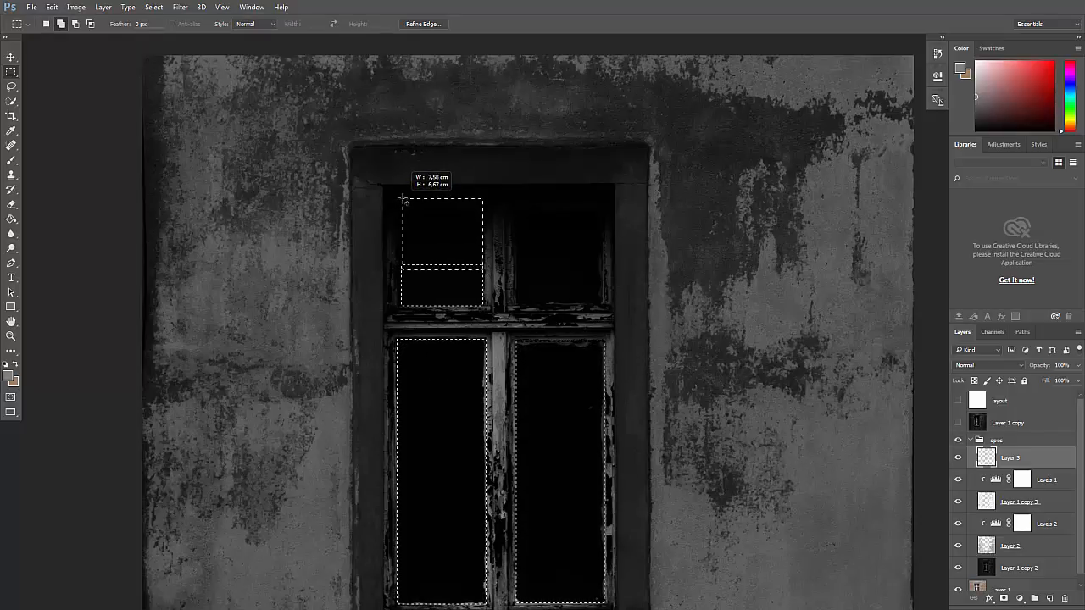
pyautogui.moveTo(404, 202); pyautogui.dragTo(404, 202)
pyautogui.moveTo(513, 306); pyautogui.dragTo(540, 307)
pyautogui.moveTo(660, 301); pyautogui.dragTo(600, 200)
# - Hide the layers from Levels 1 down to Layer 1 copy 2 so the color texture shows beneath the selection
pyautogui.press('z')
pyautogui.keyDown('alt'); pyautogui.click(541, 315); pyautogui.keyUp('alt')
pyautogui.keyDown('alt'); pyautogui.click(541, 316); pyautogui.keyUp('alt')
pyautogui.scroll(-1, 1026, 560)
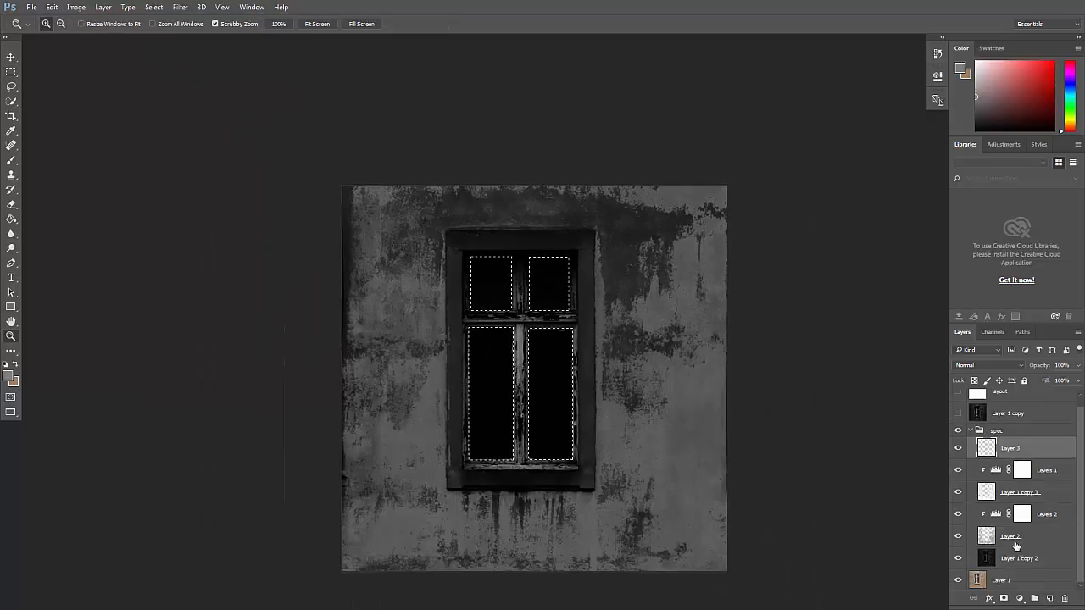
pyautogui.click(958, 557)
pyautogui.click(522, 299)
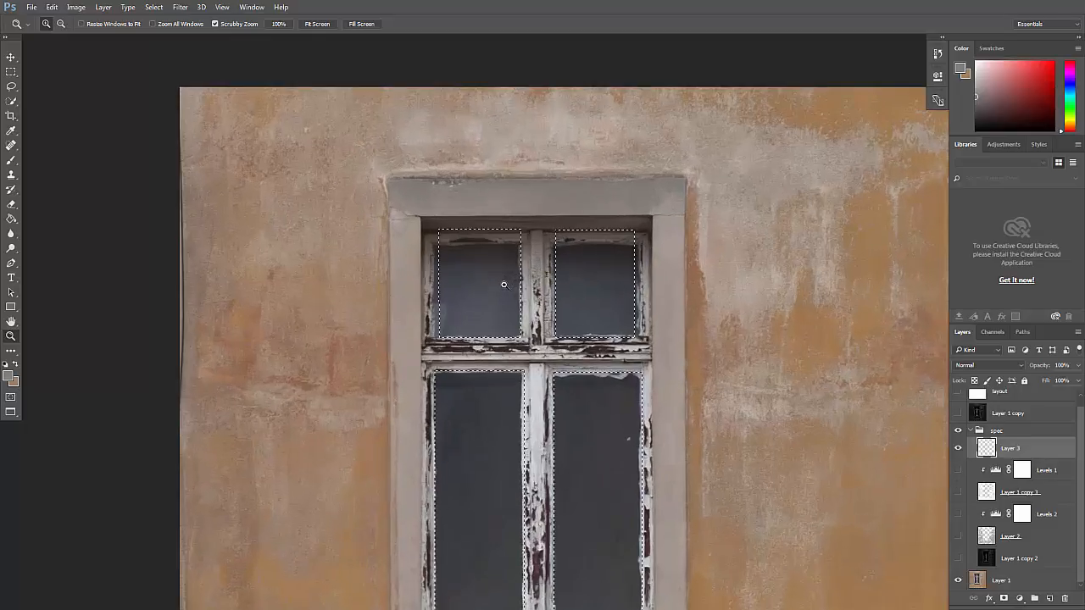
# - Trim the top of the upper pane selections to the glass and extend their outer sides to the frame
pyautogui.press('m')
pyautogui.moveTo(368, 197); pyautogui.dragTo(764, 244)
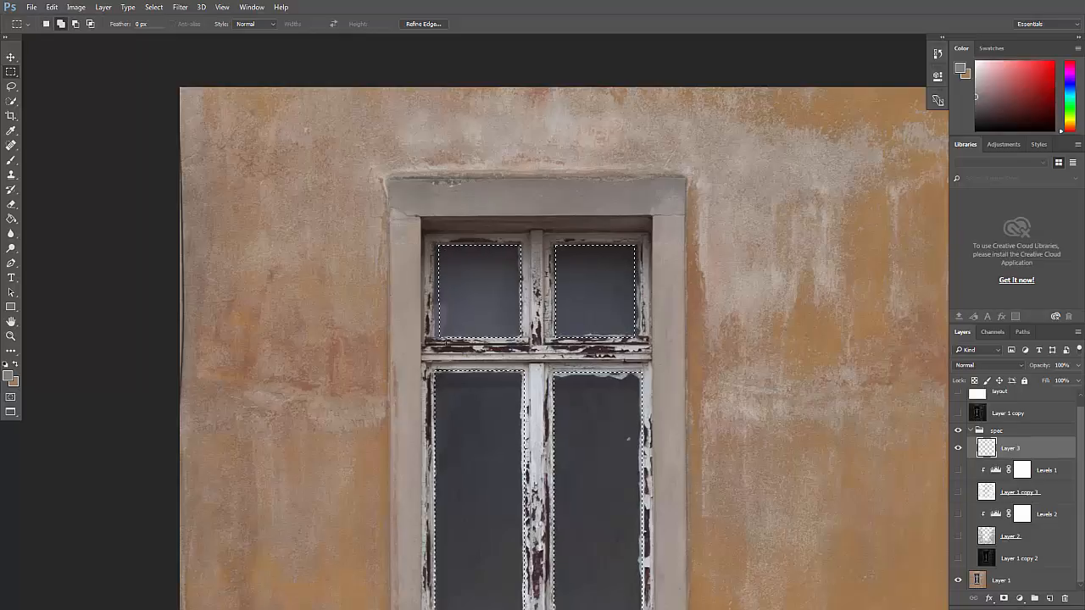
pyautogui.moveTo(429, 236); pyautogui.dragTo(437, 295)
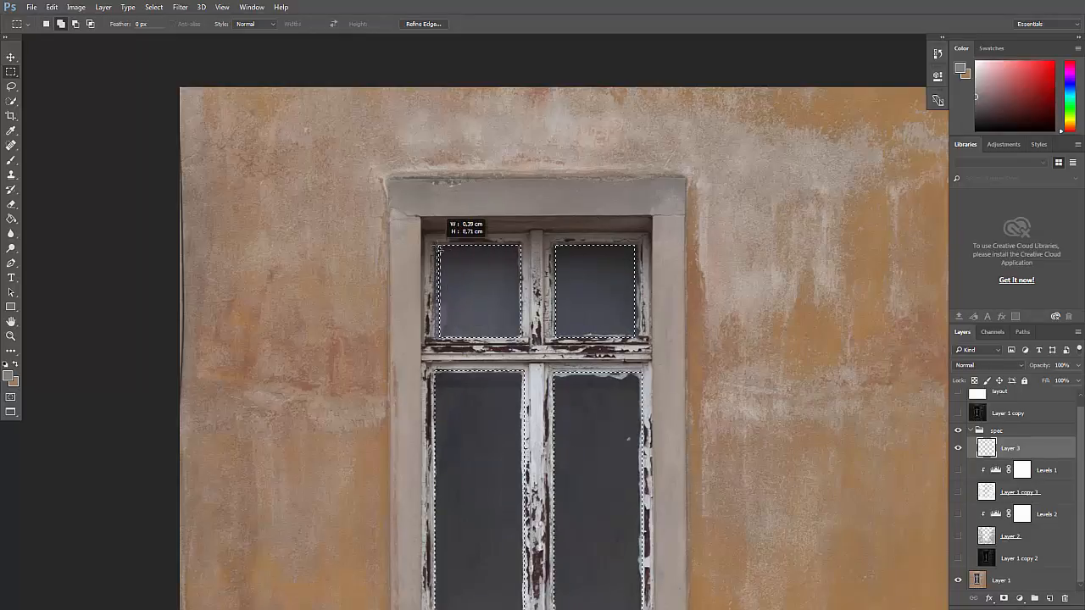
pyautogui.hotkey('ctrl', 'z')
pyautogui.moveTo(639, 307); pyautogui.dragTo(648, 310)
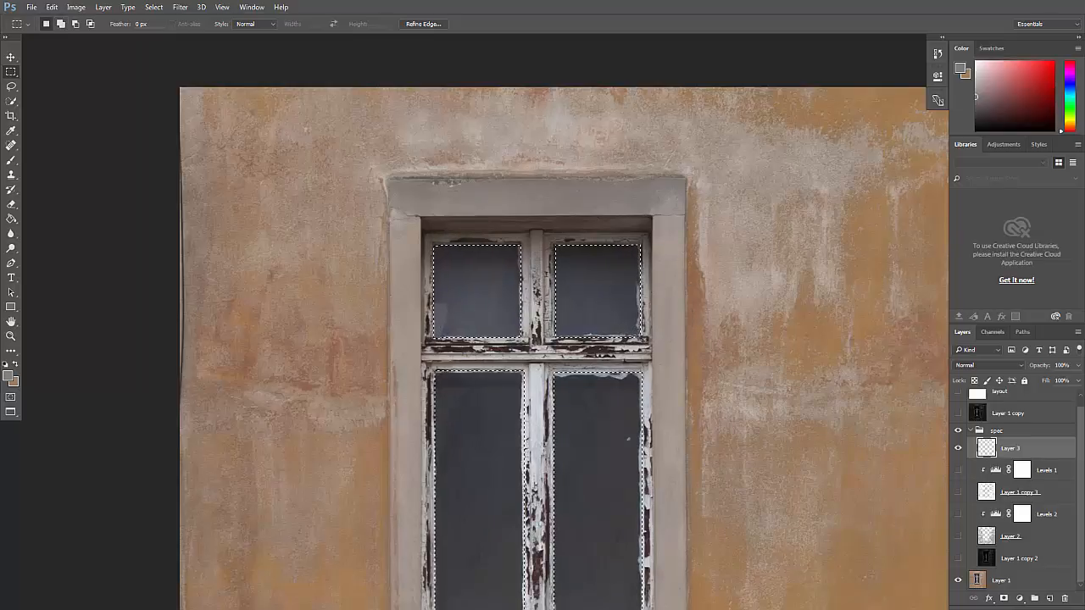
# - Examine close up how the selection edges fit the glass of the lower window panes
pyautogui.press('z')
pyautogui.moveTo(497, 392); pyautogui.dragTo(564, 386)
pyautogui.moveTo(401, 364); pyautogui.dragTo(401, 297)
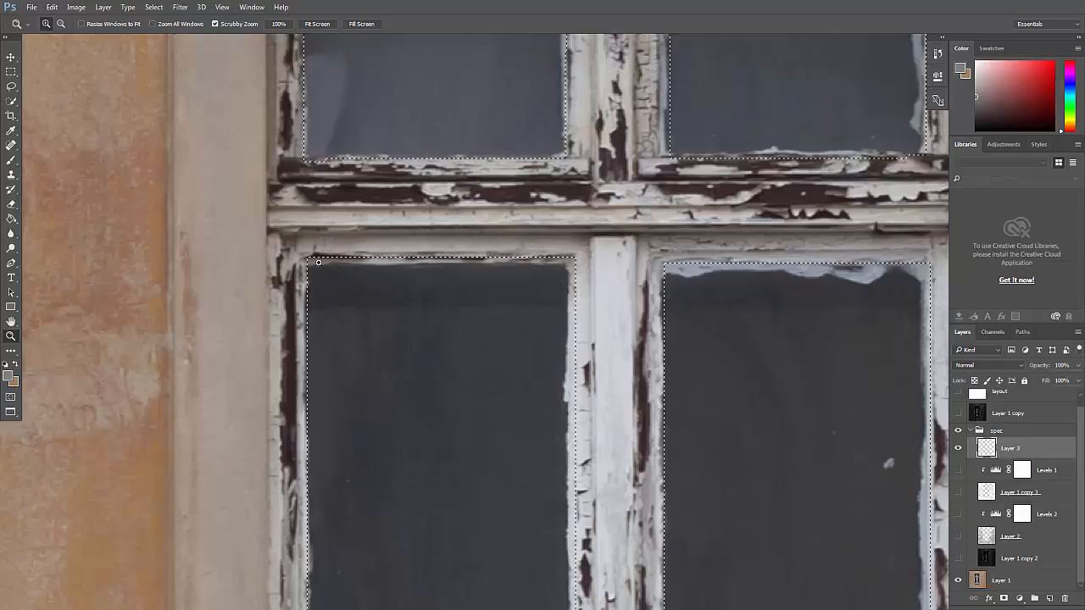
pyautogui.moveTo(617, 496); pyautogui.dragTo(574, 228)
pyautogui.moveTo(584, 500); pyautogui.dragTo(643, 145)
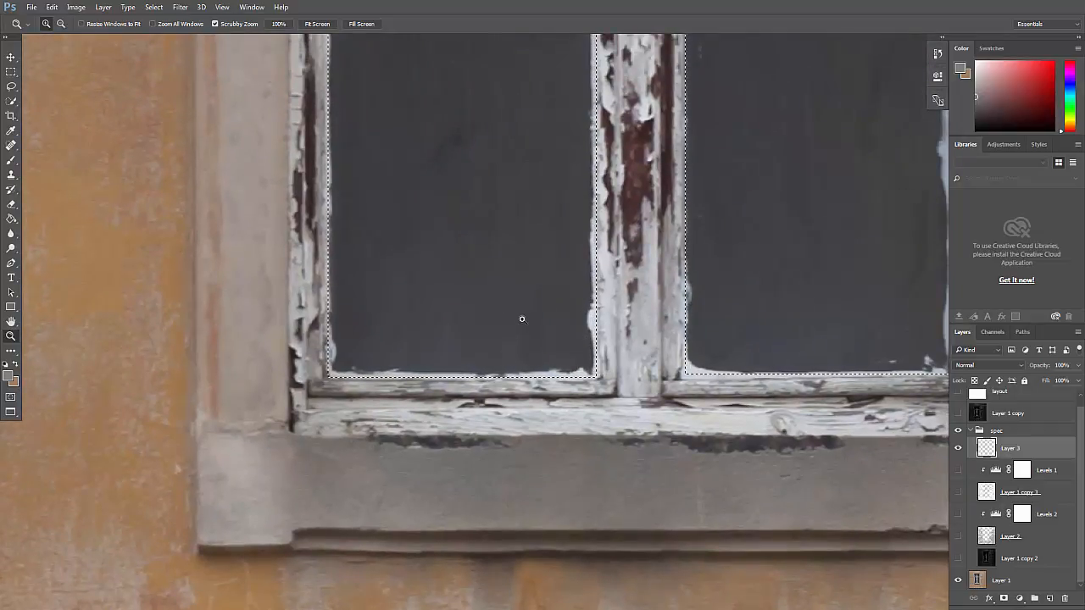
pyautogui.scroll(-3, 557, 280)
pyautogui.moveTo(547, 200); pyautogui.dragTo(530, 238)
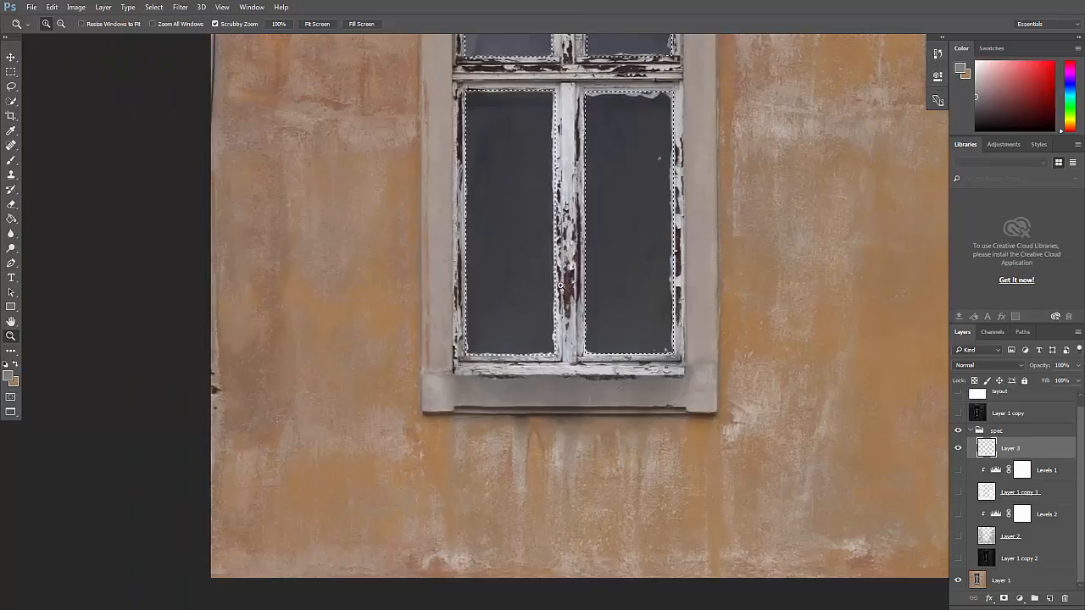
pyautogui.scroll(3, 540, 319)
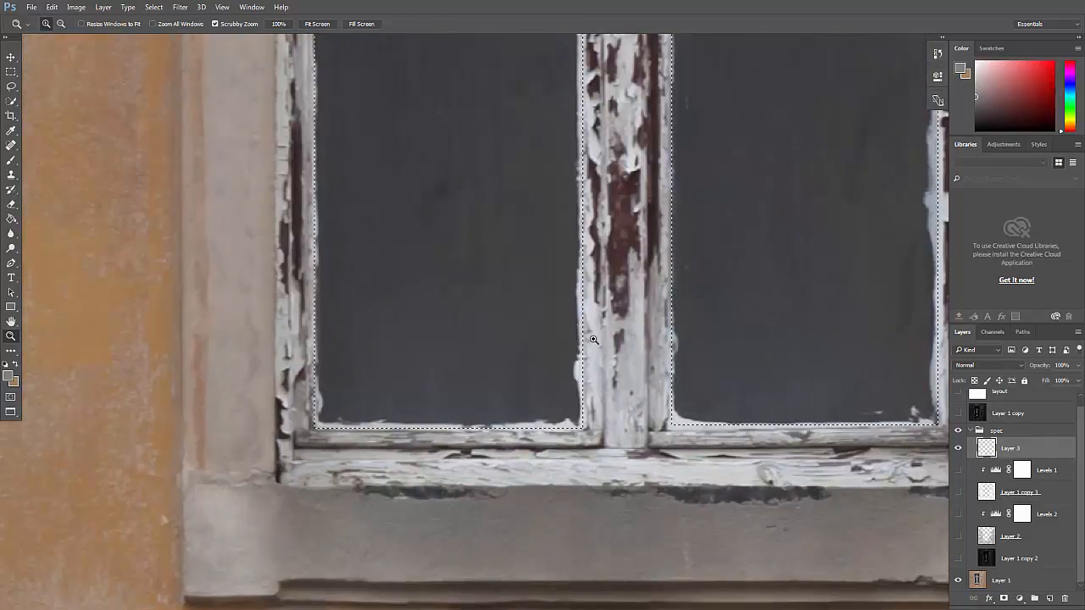
# - Duplicate Layer 1, the colour texture, with the pane selection dropped
pyautogui.scroll(-3, 593, 339)
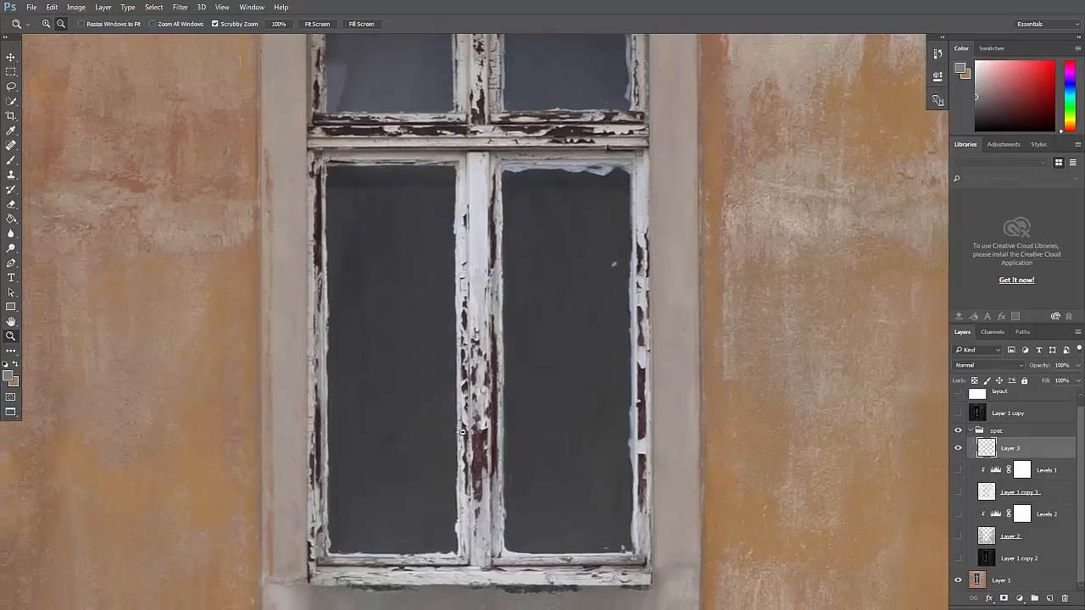
pyautogui.scroll(-1, 463, 432)
pyautogui.click(983, 585)
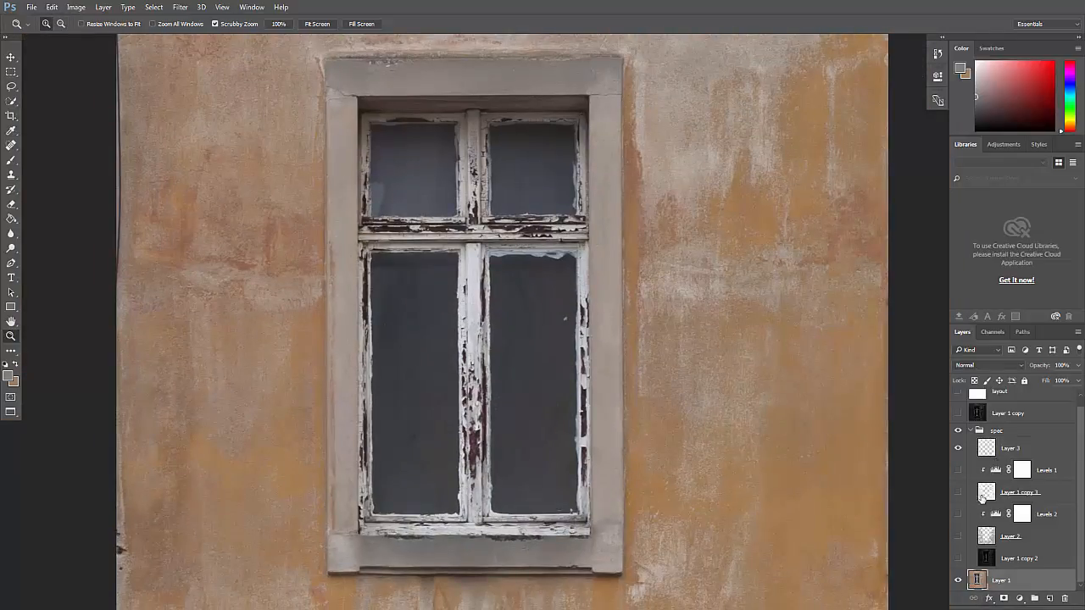
pyautogui.moveTo(985, 587); pyautogui.dragTo(1051, 598)
pyautogui.scroll(-1, 985, 555)
# - Raise the duplicated texture's contrast with Levels, setting the midtone input to 0.63 and the white input to 190
pyautogui.hotkey('ctrl', 'l')
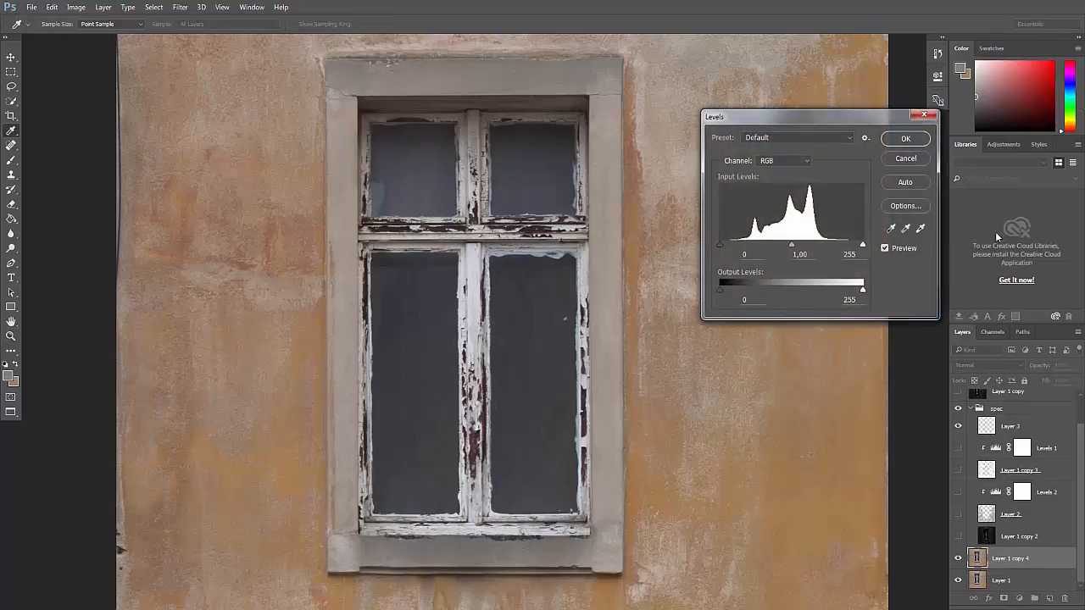
pyautogui.moveTo(795, 246)
pyautogui.mouseDown()
pyautogui.moveTo(848, 245)
pyautogui.moveTo(786, 248)
pyautogui.mouseUp()
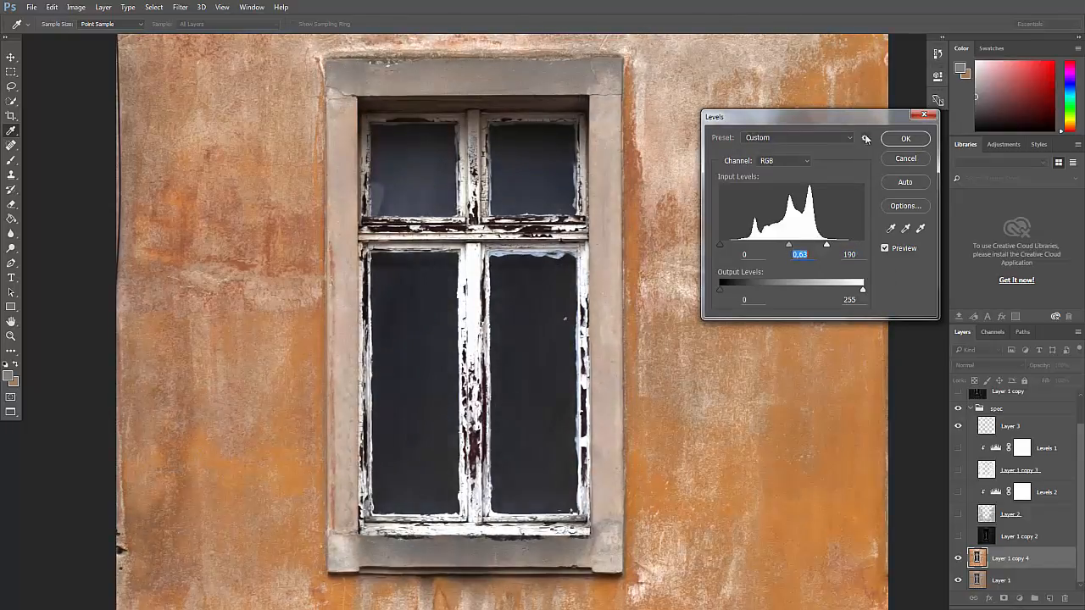
pyautogui.press('Return')
pyautogui.press('z')
# - Select the window glass with Color Range, sampling dark tones in an upper and a lower pane, and check the resulting edges
pyautogui.click(153, 7)
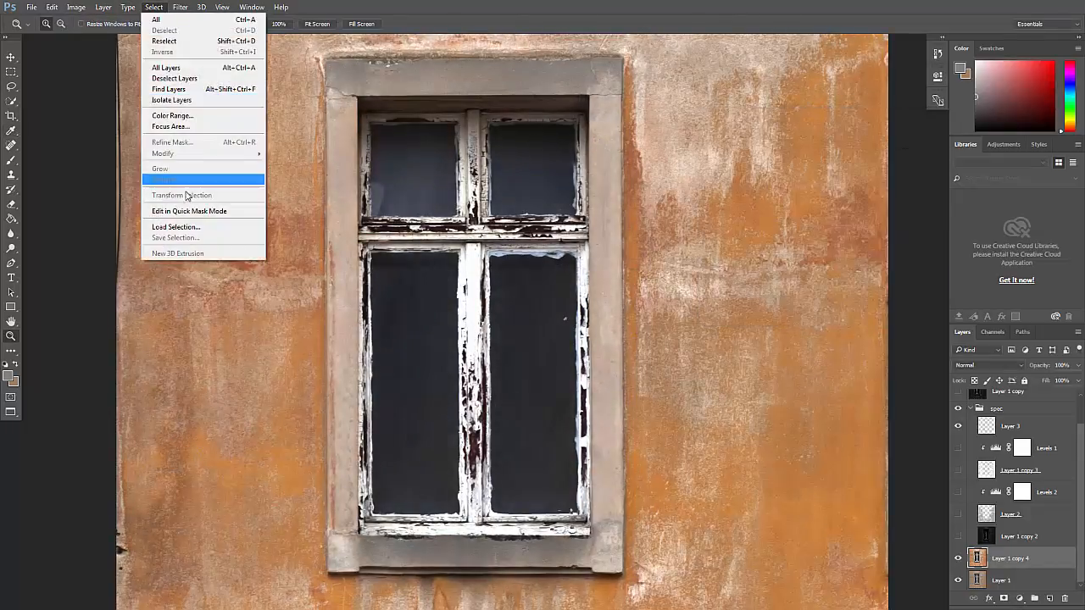
pyautogui.click(170, 114)
pyautogui.click(405, 293)
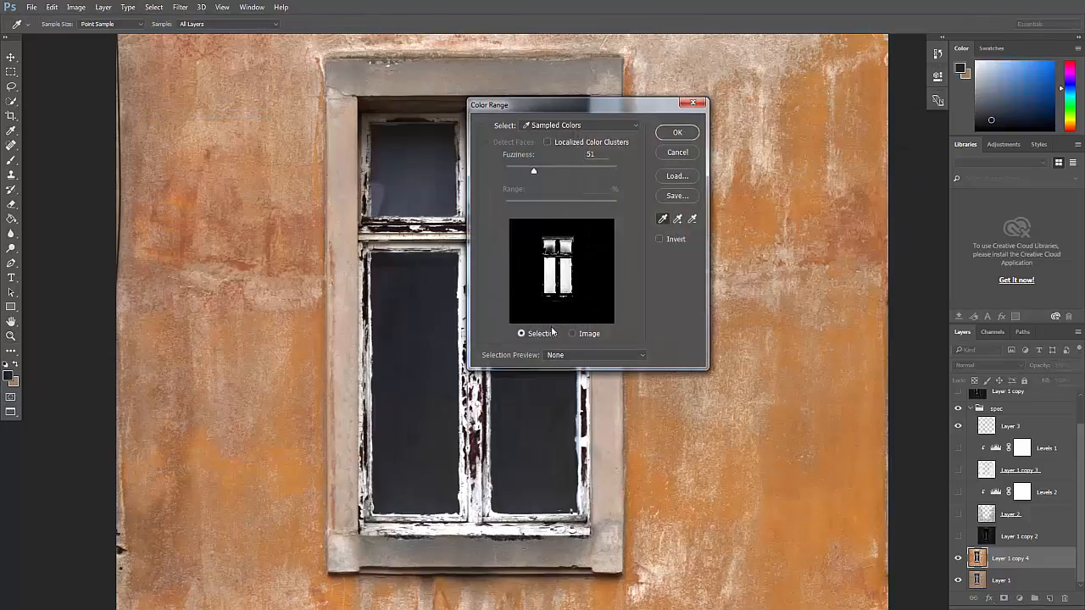
pyautogui.click(433, 194)
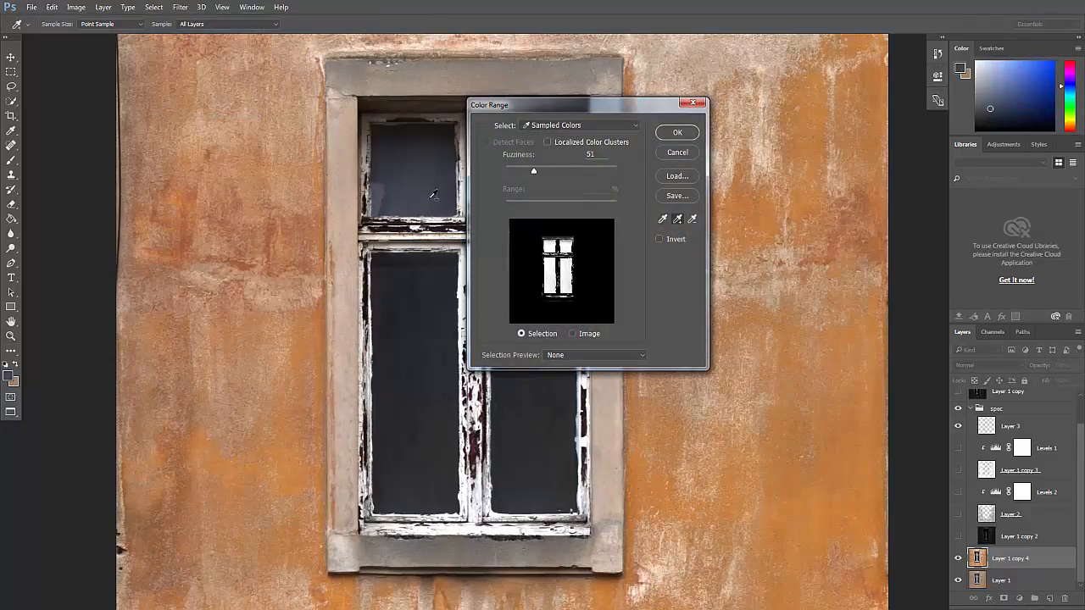
pyautogui.click(425, 345)
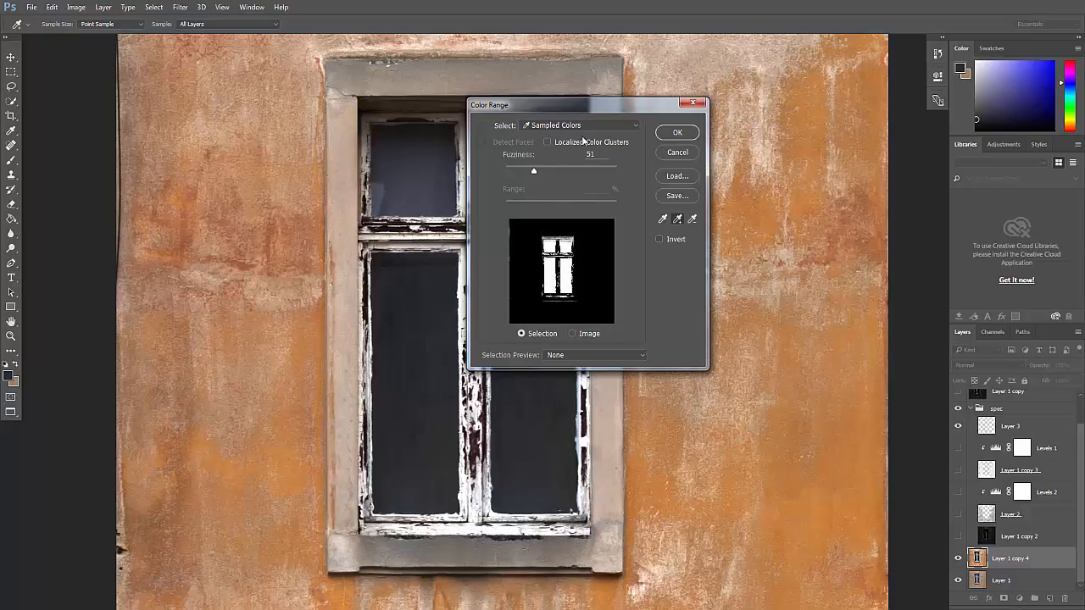
pyautogui.click(676, 134)
pyautogui.press('z')
pyautogui.moveTo(456, 301); pyautogui.dragTo(462, 414)
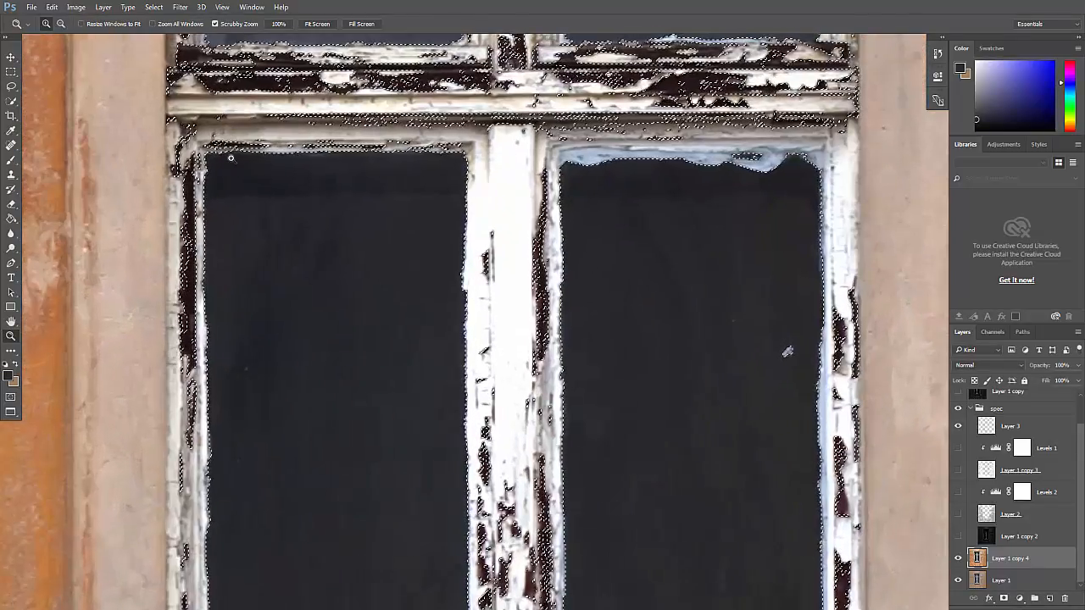
pyautogui.keyDown('alt'); pyautogui.click(336, 347); pyautogui.keyUp('alt')
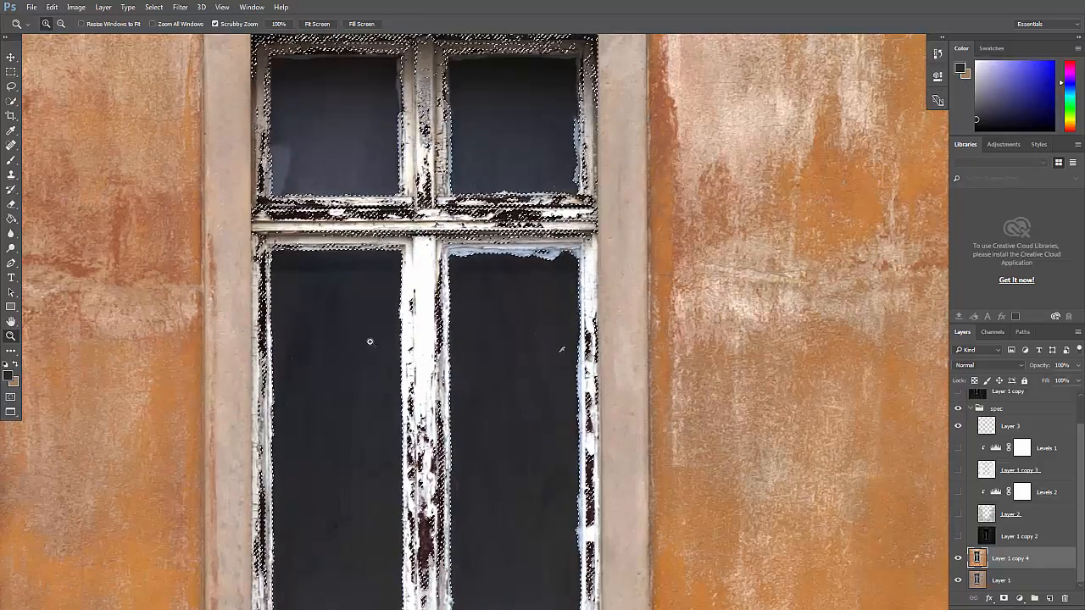
pyautogui.keyDown('alt'); pyautogui.click(373, 348); pyautogui.keyUp('alt')
# - Hide Layer 1 copy 4 and fill the glass selection with the dark foreground color on a new layer
pyautogui.click(959, 559)
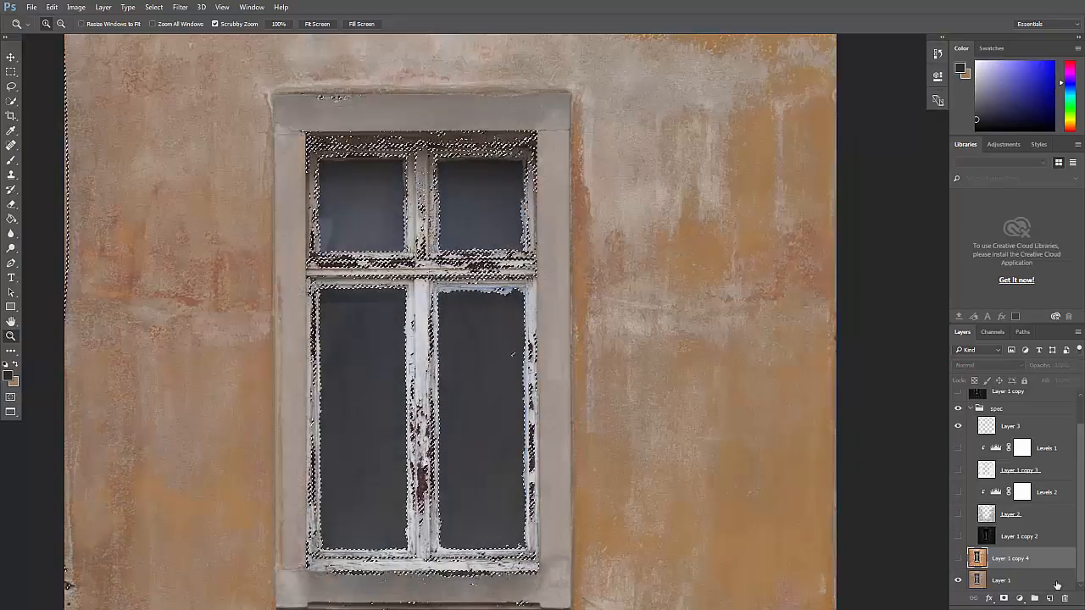
pyautogui.hotkey('ctrl', 'shift', 'alt', 'n')
pyautogui.press('g')
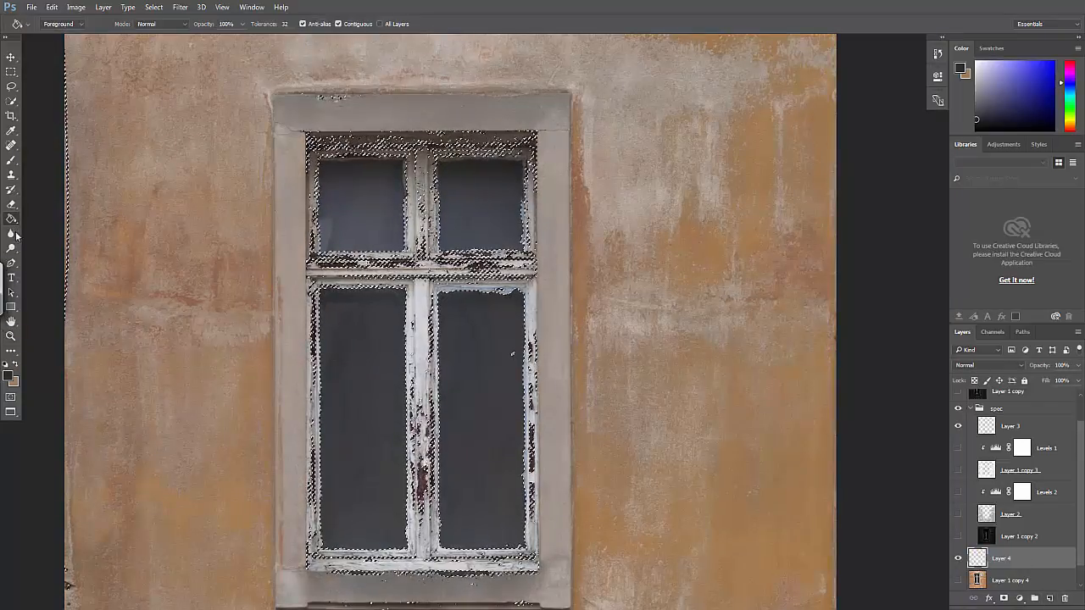
pyautogui.click(371, 204)
pyautogui.press('z')
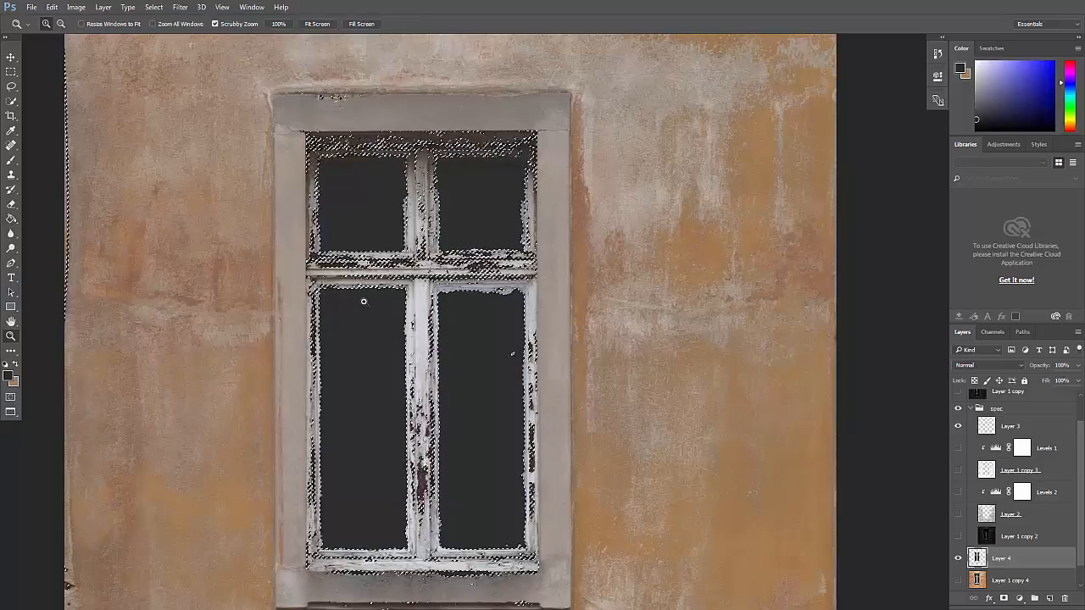
pyautogui.click(363, 305)
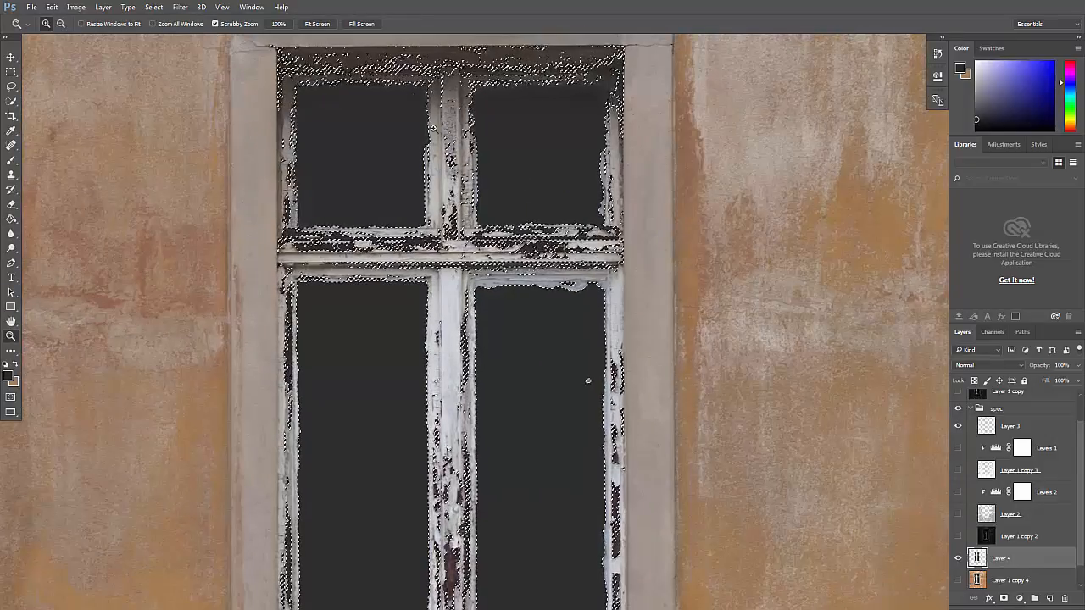
pyautogui.hotkey('ctrl', 'd')
pyautogui.keyDown('alt'); pyautogui.click(574, 235); pyautogui.keyUp('alt')
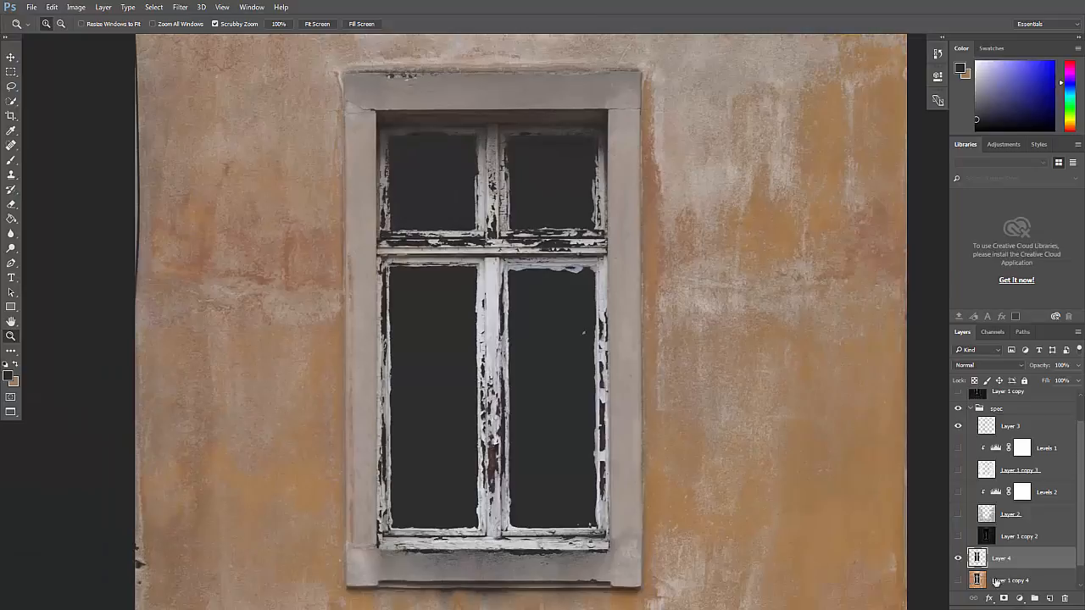
# - Hide Layer 1 to inspect the fill around the upper panes, and delete the filled pixels from Layer 4
pyautogui.scroll(-1, 1013, 553)
pyautogui.click(958, 580)
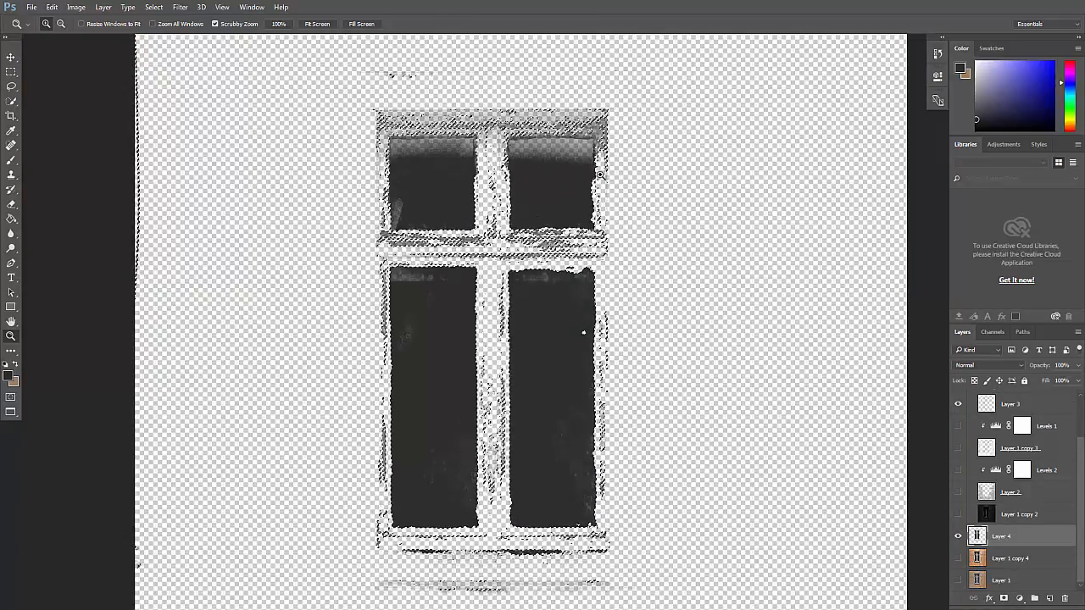
pyautogui.click(552, 147)
pyautogui.click(553, 147)
pyautogui.moveTo(553, 148); pyautogui.dragTo(556, 178)
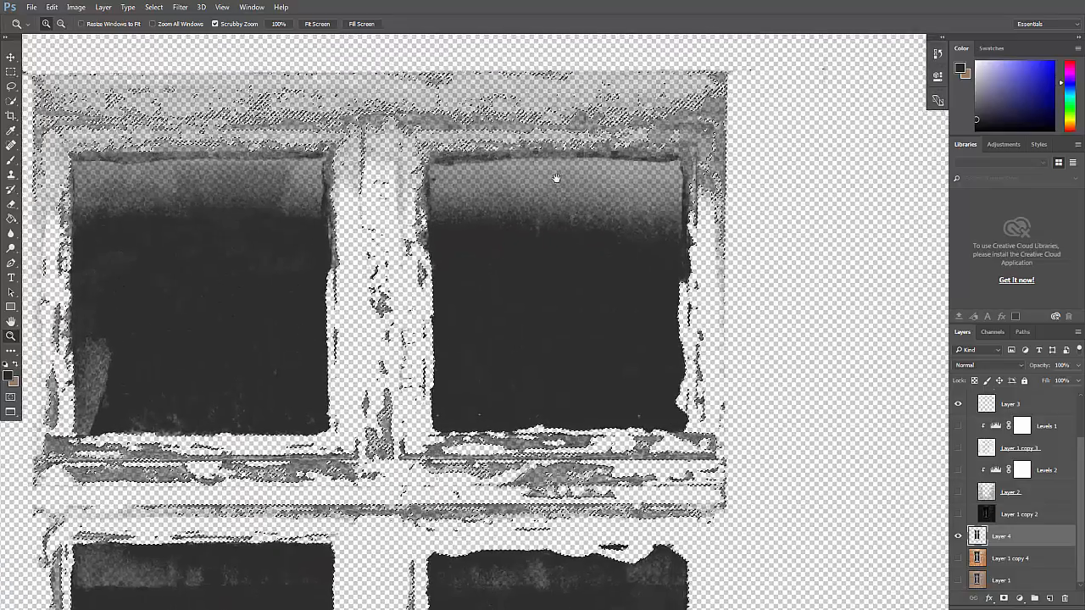
pyautogui.press('Delete')
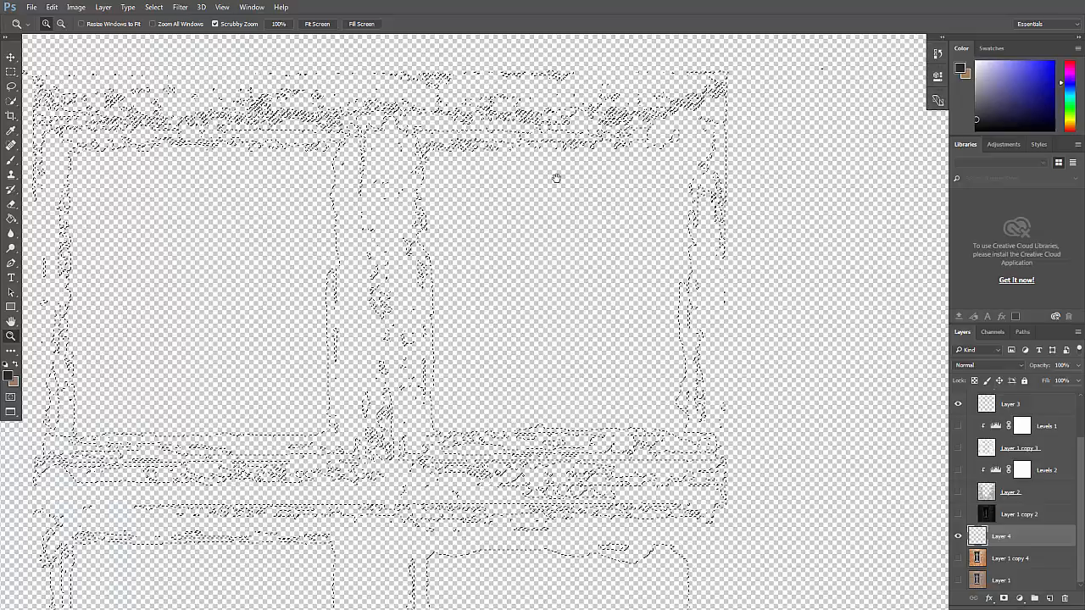
# - Drop the selection, hide Layer 4, and show Layer 1 and Layer 1 copy 4 with the copy as the active layer
pyautogui.hotkey('ctrl', '-')
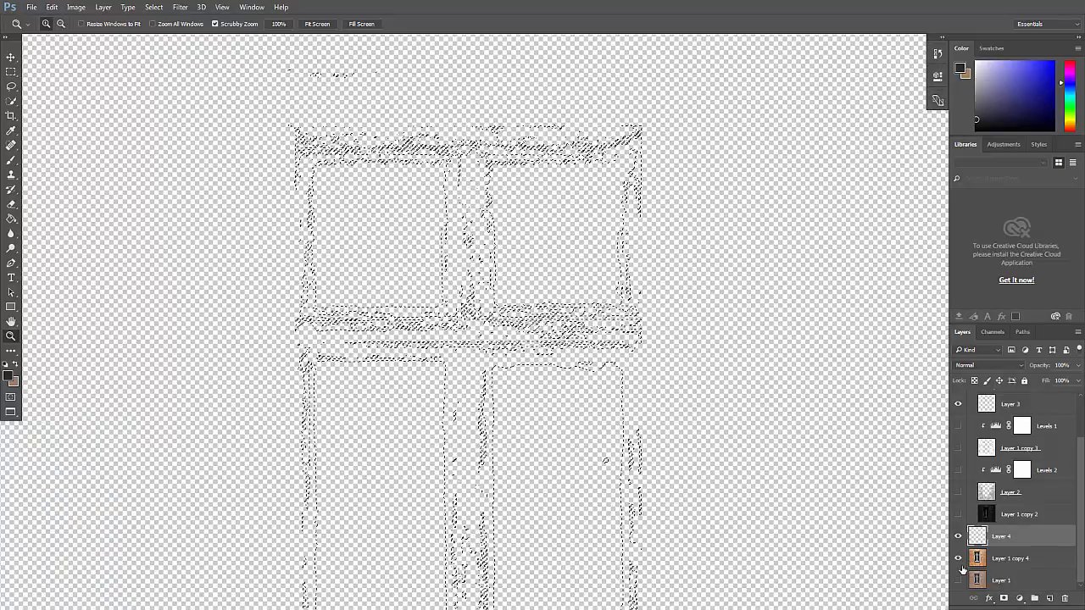
pyautogui.moveTo(959, 557); pyautogui.dragTo(960, 580)
pyautogui.click(959, 558)
pyautogui.click(959, 536)
pyautogui.hotkey('ctrl', 'd')
pyautogui.click(981, 557)
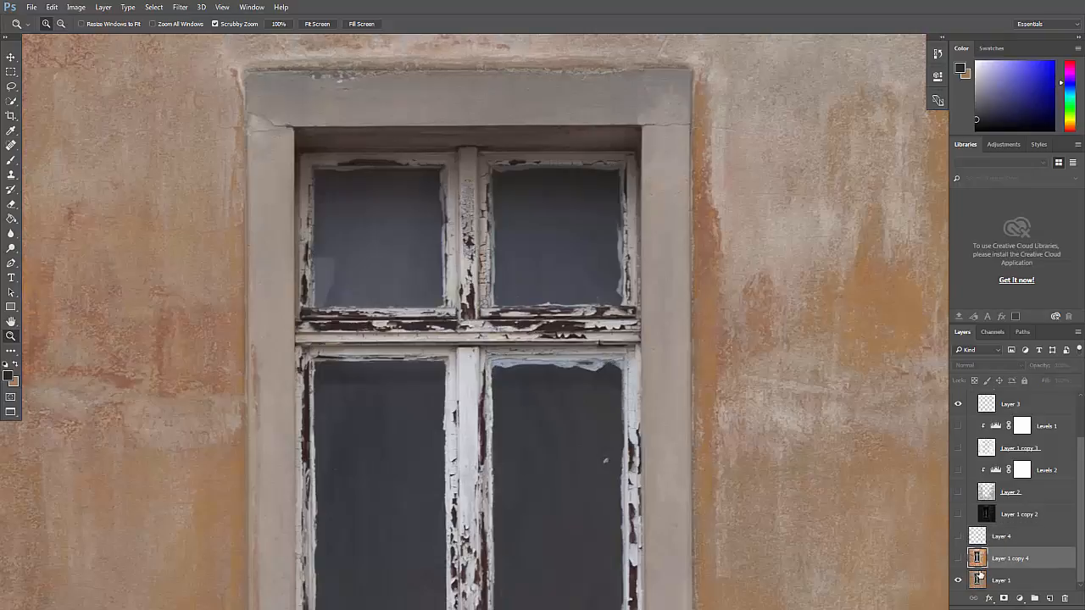
pyautogui.click(958, 558)
# - Brighten Layer 1 copy 4 with Levels, setting the midtone input to 2.24
pyautogui.scroll(-1, 727, 442)
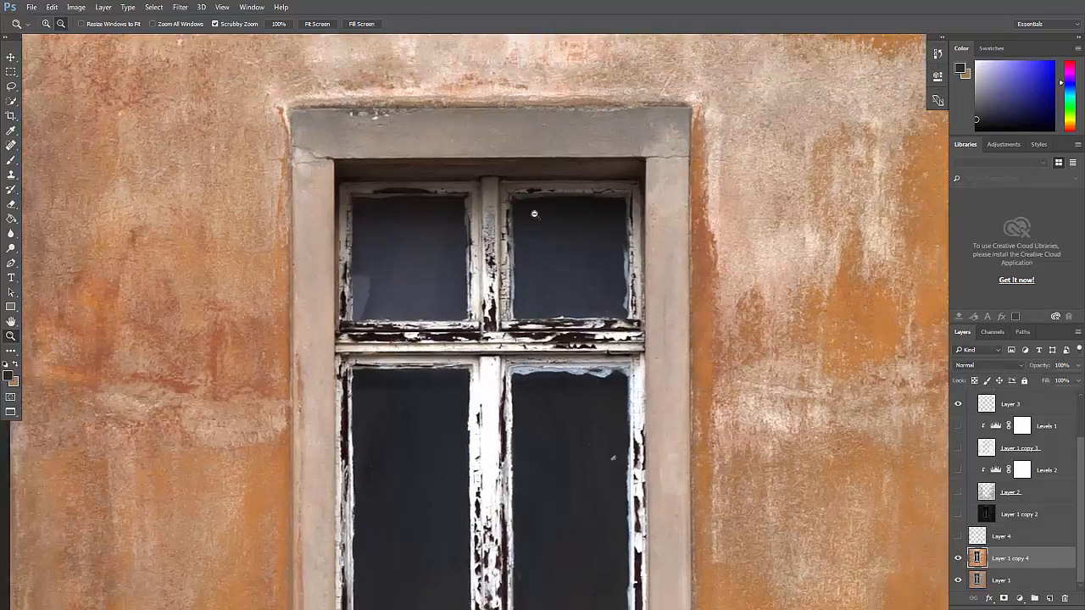
pyautogui.scroll(2, 540, 246)
pyautogui.moveTo(597, 476); pyautogui.dragTo(556, 262)
pyautogui.scroll(-3, 556, 262)
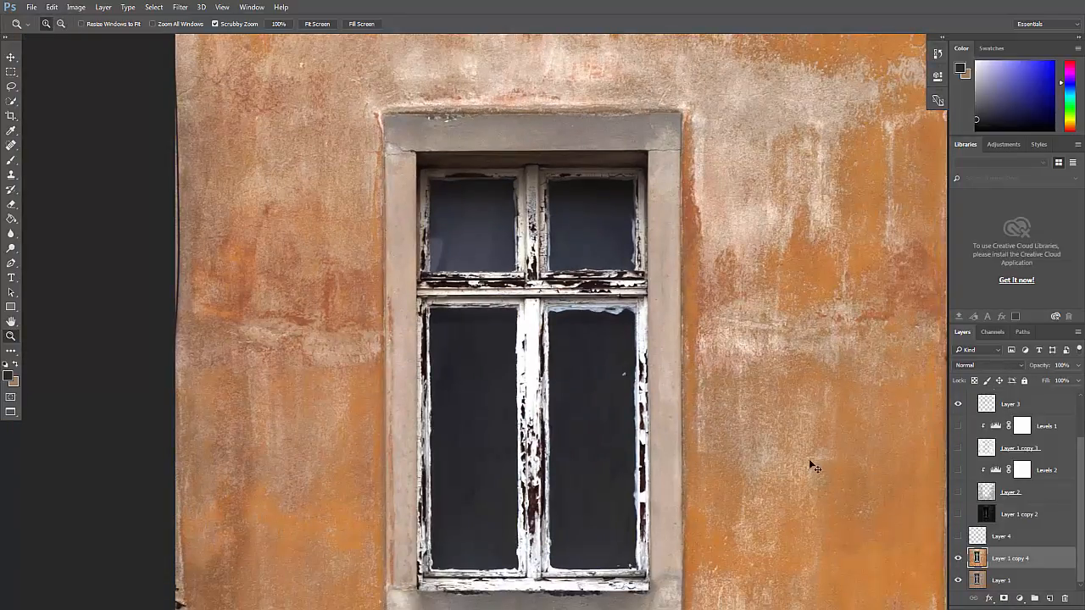
pyautogui.hotkey('ctrl', 'l')
pyautogui.moveTo(804, 247); pyautogui.dragTo(728, 248)
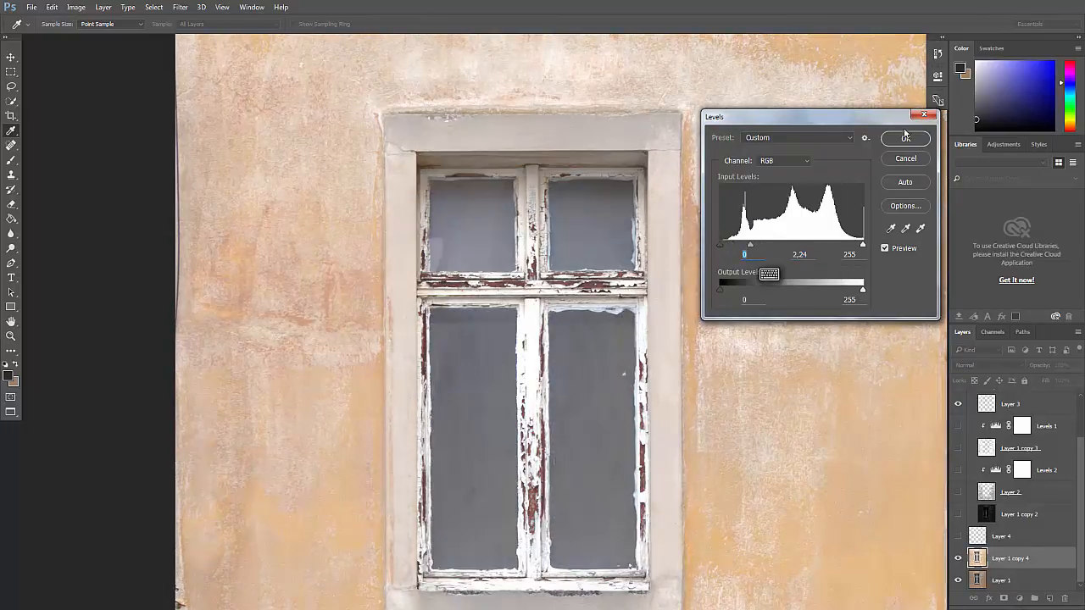
pyautogui.click(905, 139)
# - Start a Color Range selection sampled from the upper-left pane's glass, with a fuzziness of 39
pyautogui.click(154, 7)
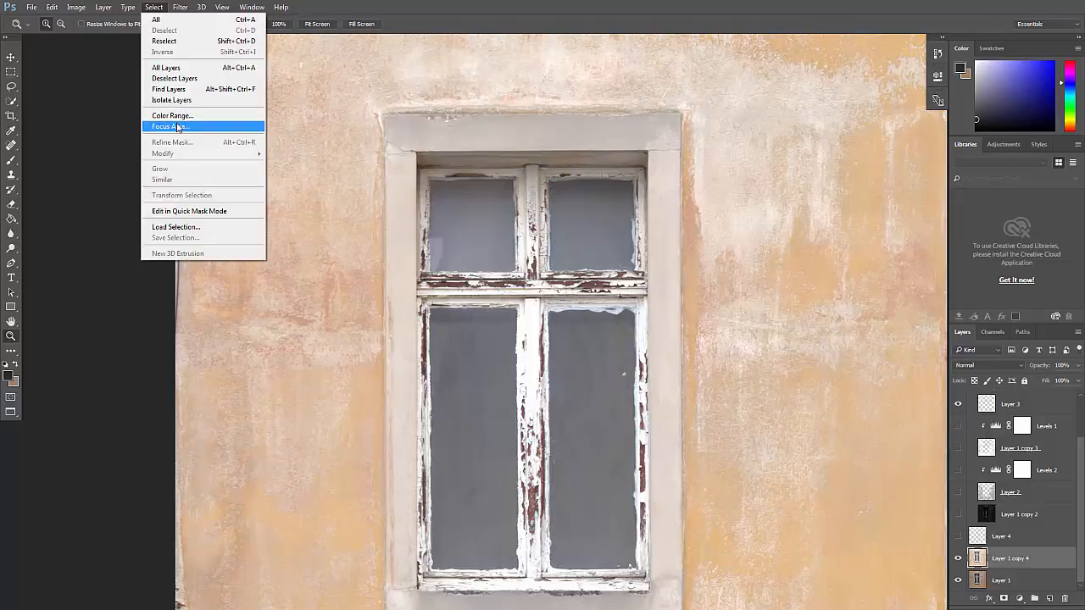
pyautogui.click(174, 115)
pyautogui.click(454, 210)
pyautogui.moveTo(559, 105); pyautogui.dragTo(685, 106)
pyautogui.moveTo(659, 171)
pyautogui.mouseDown()
pyautogui.moveTo(674, 170)
pyautogui.moveTo(651, 173)
pyautogui.mouseUp()
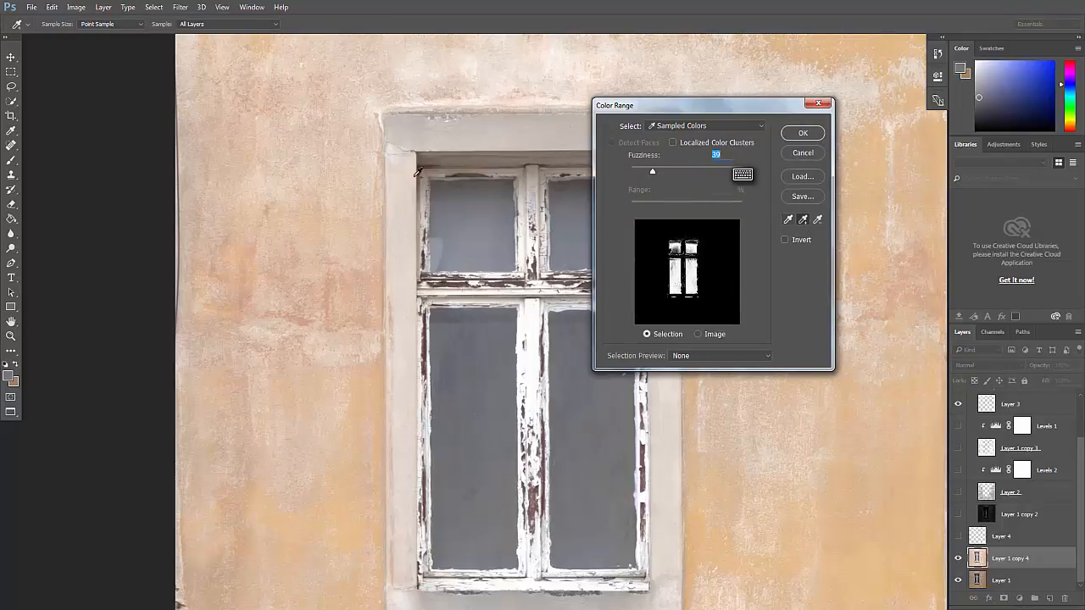
# - Add more glass tones from the left panes to the Color Range sample and apply it with a fuzziness of 15
pyautogui.click(504, 179)
pyautogui.click(495, 354)
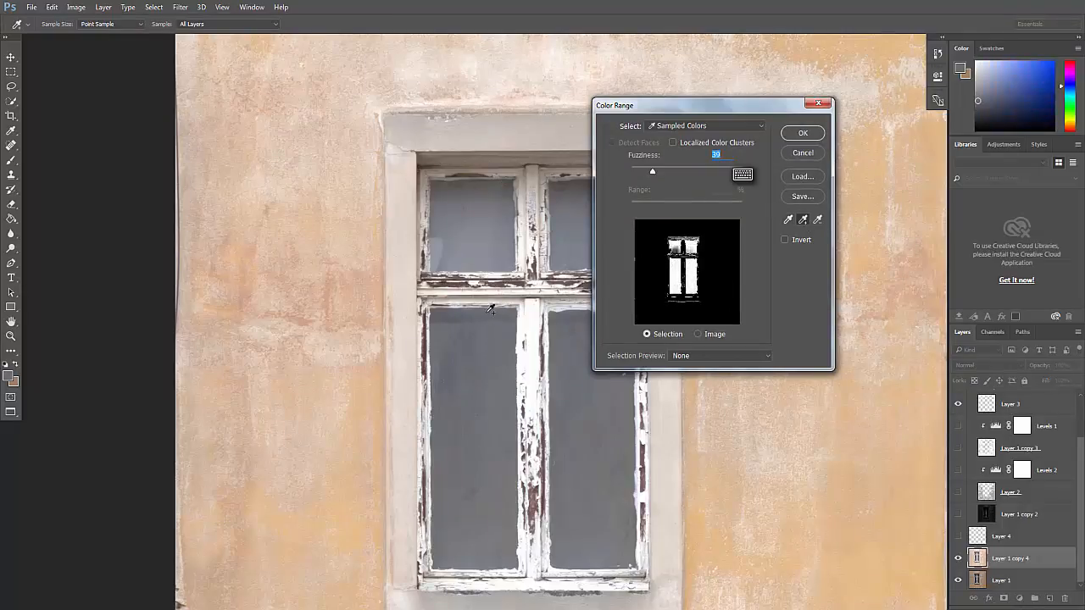
pyautogui.click(488, 443)
pyautogui.click(466, 248)
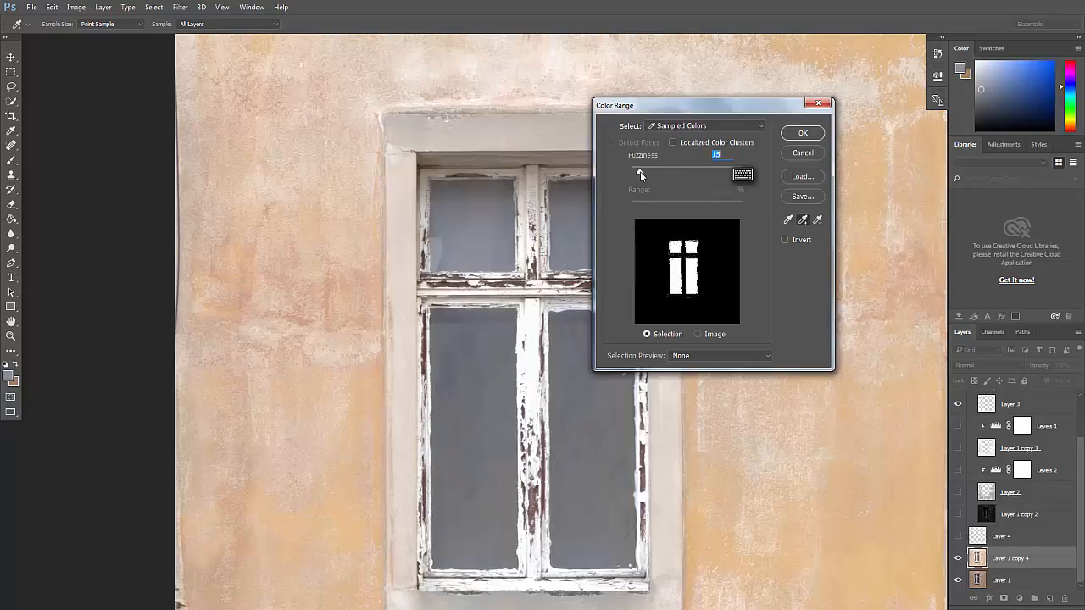
pyautogui.moveTo(640, 171); pyautogui.dragTo(639, 172)
pyautogui.click(802, 133)
# - Add the unselected specks along the top of the lower-left pane to the selection with rectangular marquees
pyautogui.press('z')
pyautogui.click(469, 338)
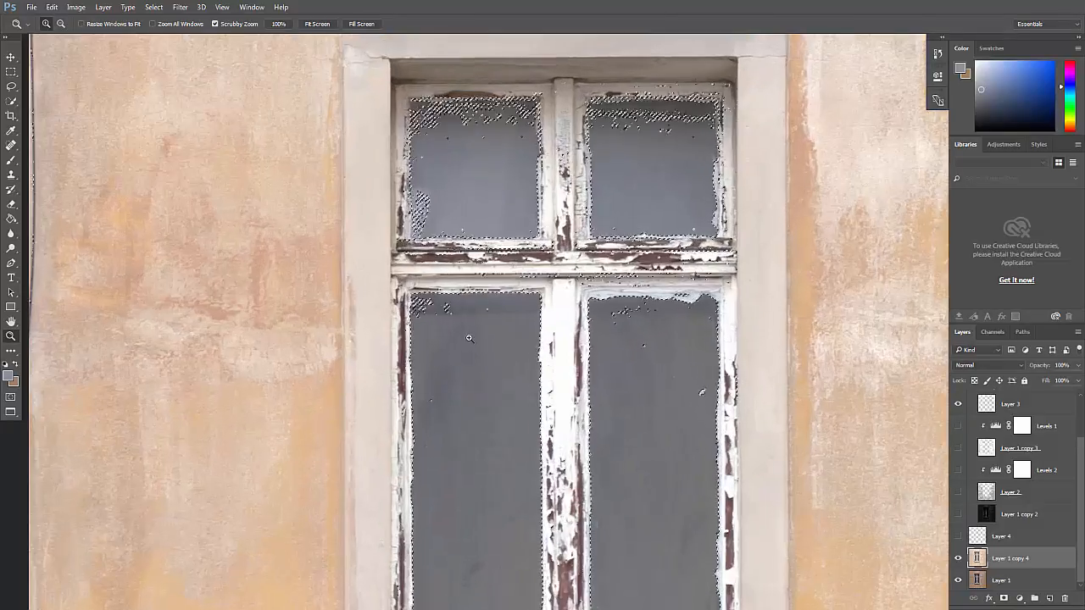
pyautogui.click(469, 338)
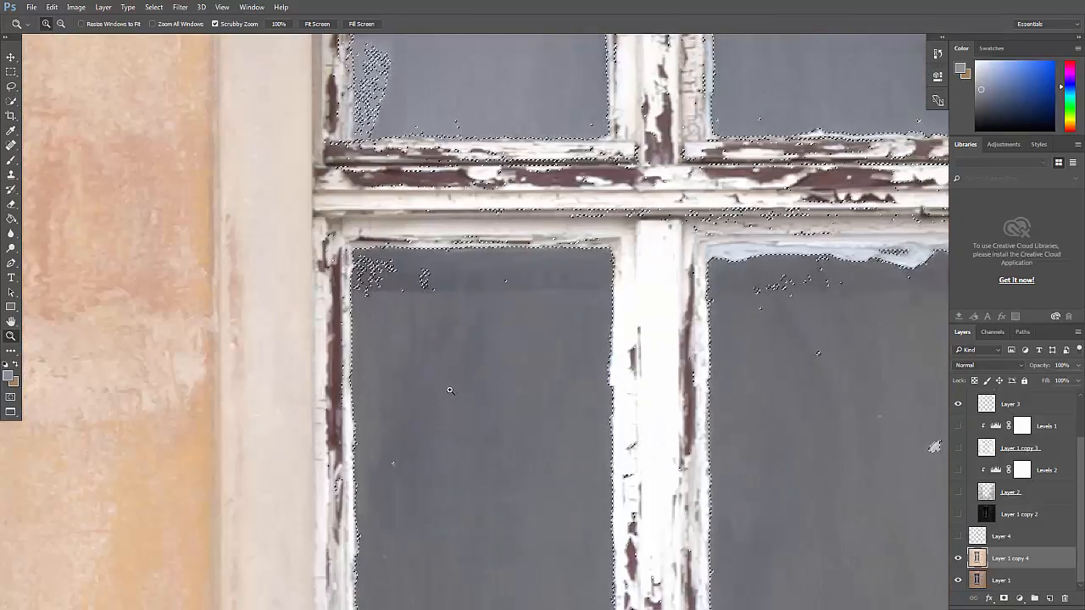
pyautogui.press('m')
pyautogui.moveTo(527, 261); pyautogui.dragTo(414, 319)
pyautogui.moveTo(415, 254); pyautogui.dragTo(354, 302)
pyautogui.moveTo(366, 264); pyautogui.dragTo(357, 287)
# - Examine how the selection follows the glass along the sides and bottoms of the two lower panes
pyautogui.scroll(-2, 414, 375)
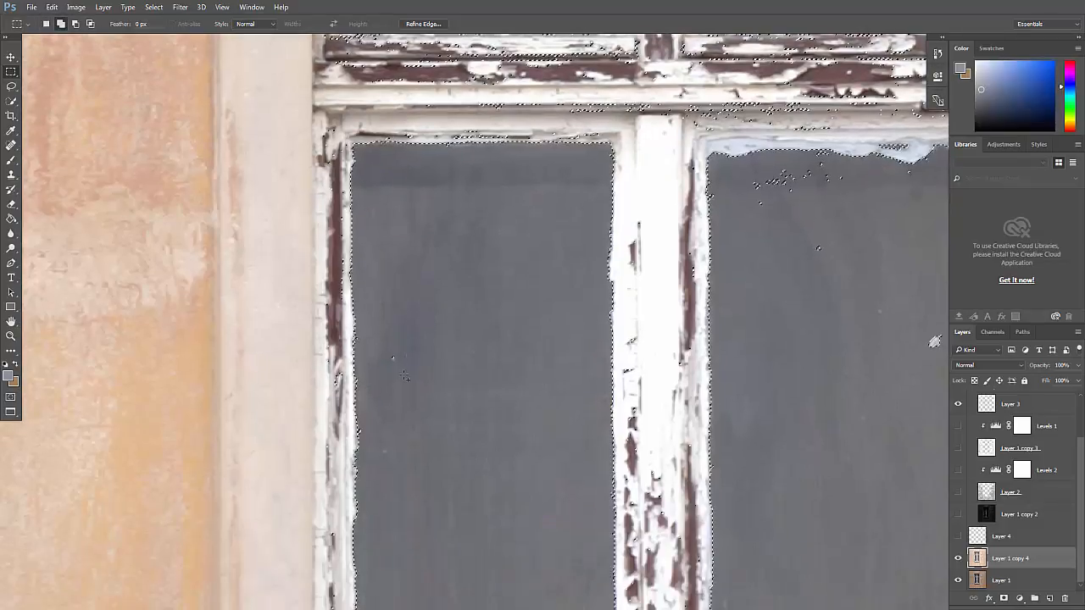
pyautogui.scroll(-5, 456, 302)
pyautogui.moveTo(497, 264); pyautogui.dragTo(161, 323)
pyautogui.moveTo(518, 305); pyautogui.dragTo(560, 327)
pyautogui.moveTo(582, 323)
pyautogui.mouseDown()
pyautogui.moveTo(496, 340)
pyautogui.moveTo(612, 345)
pyautogui.moveTo(596, 335)
pyautogui.mouseUp()
pyautogui.scroll(2, 568, 247)
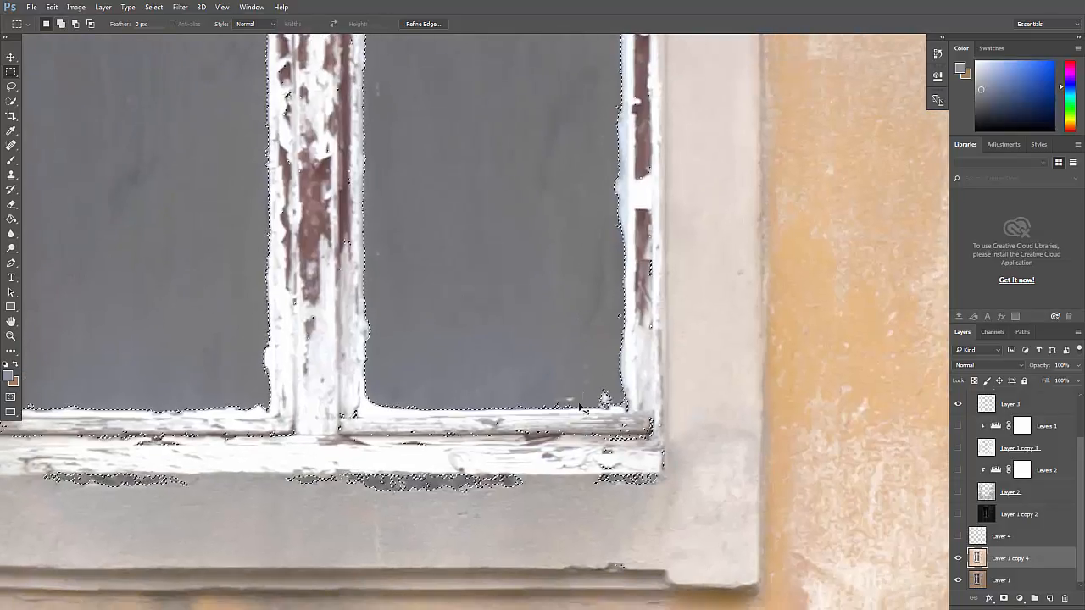
pyautogui.scroll(5, 597, 330)
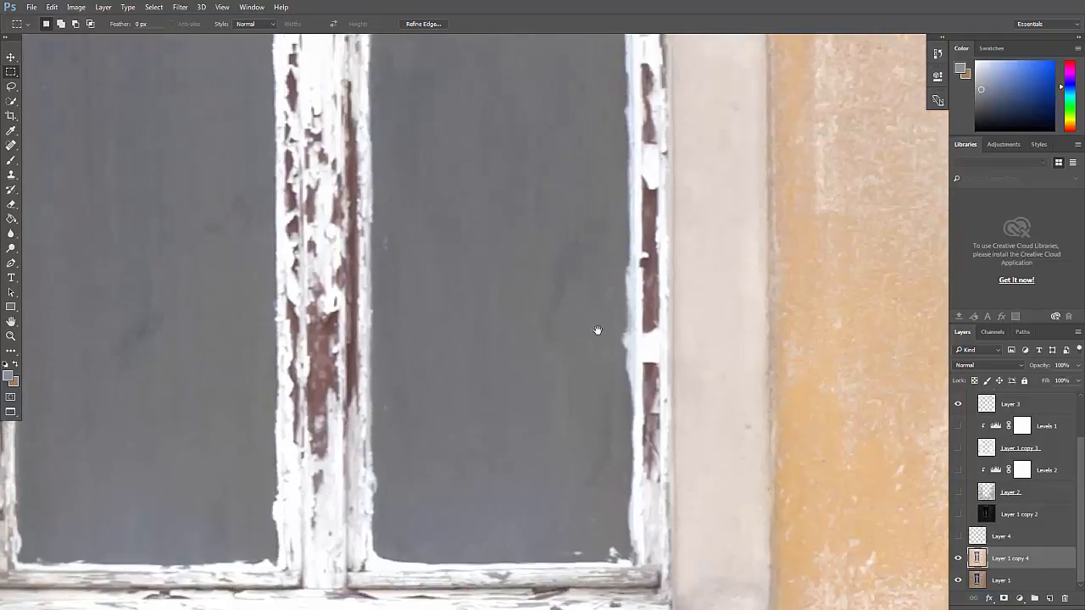
pyautogui.moveTo(598, 330); pyautogui.dragTo(605, 407)
pyautogui.moveTo(584, 246); pyautogui.dragTo(596, 373)
pyautogui.moveTo(540, 267); pyautogui.dragTo(642, 360)
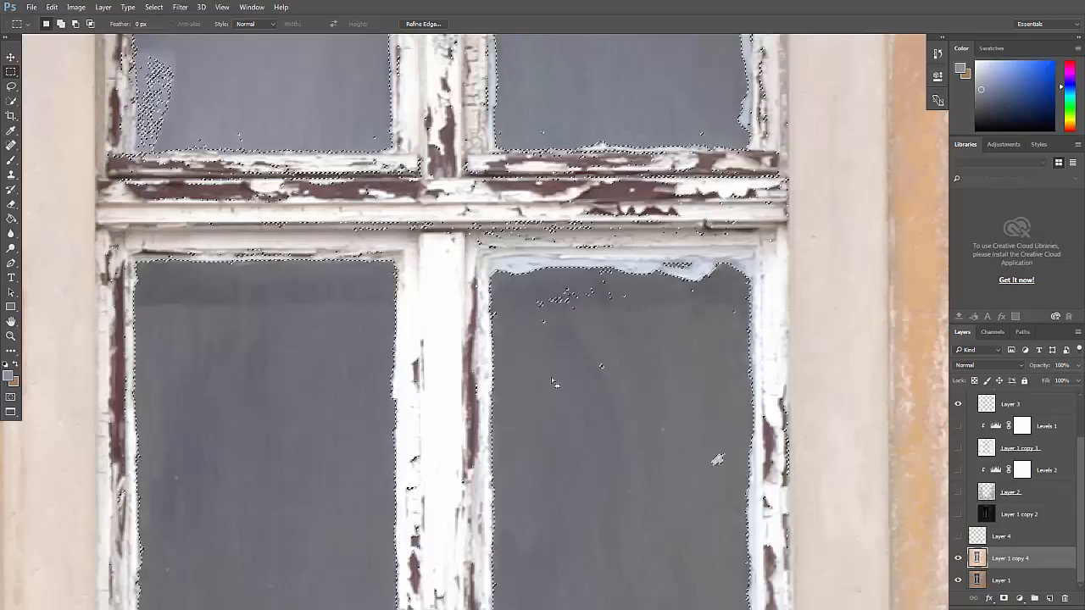
# - Add the unselected specks near the top of the lower-right pane to the selection with rectangular marquees
pyautogui.moveTo(541, 391); pyautogui.dragTo(631, 287)
pyautogui.moveTo(513, 296); pyautogui.dragTo(489, 325)
pyautogui.moveTo(584, 298); pyautogui.dragTo(616, 273)
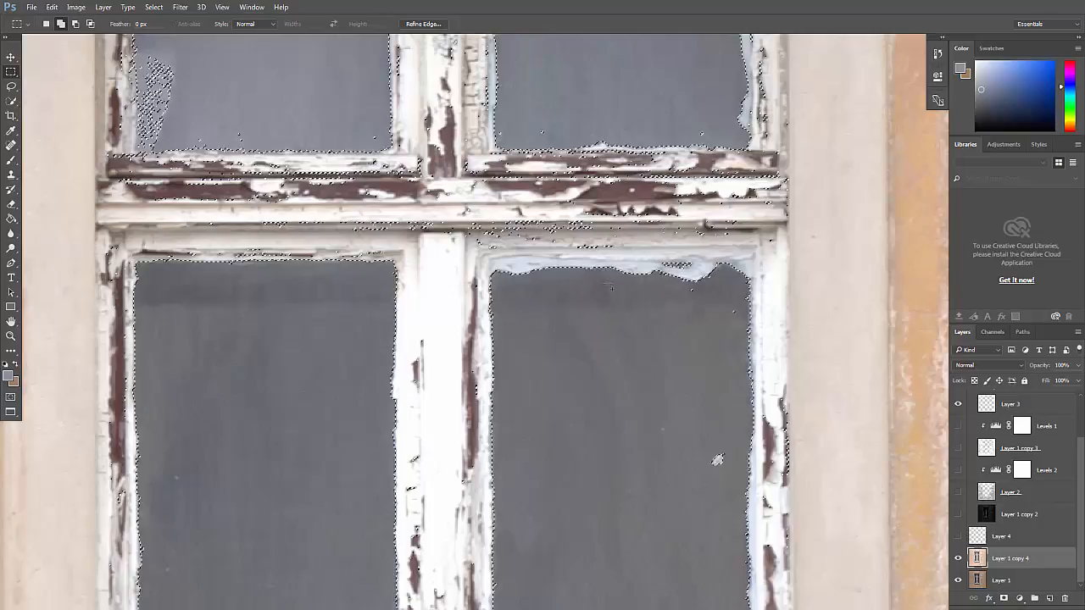
pyautogui.moveTo(682, 304); pyautogui.dragTo(705, 287)
pyautogui.moveTo(740, 303); pyautogui.dragTo(722, 331)
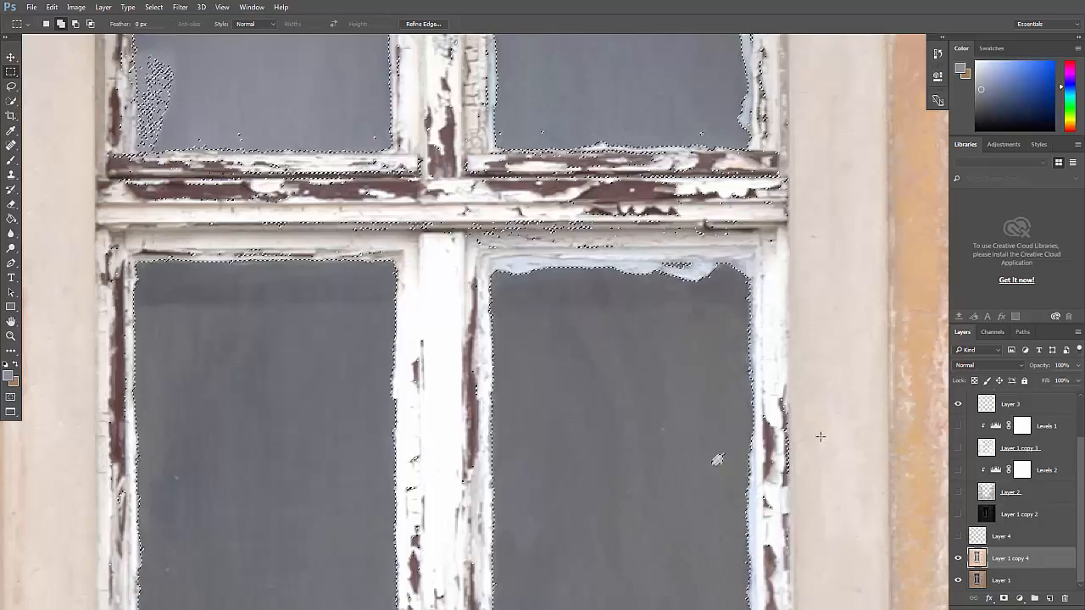
# - Add the unselected specks inside the two upper panes to the glass selection with rectangular marquees
pyautogui.scroll(5, 695, 368)
pyautogui.scroll(2, 686, 238)
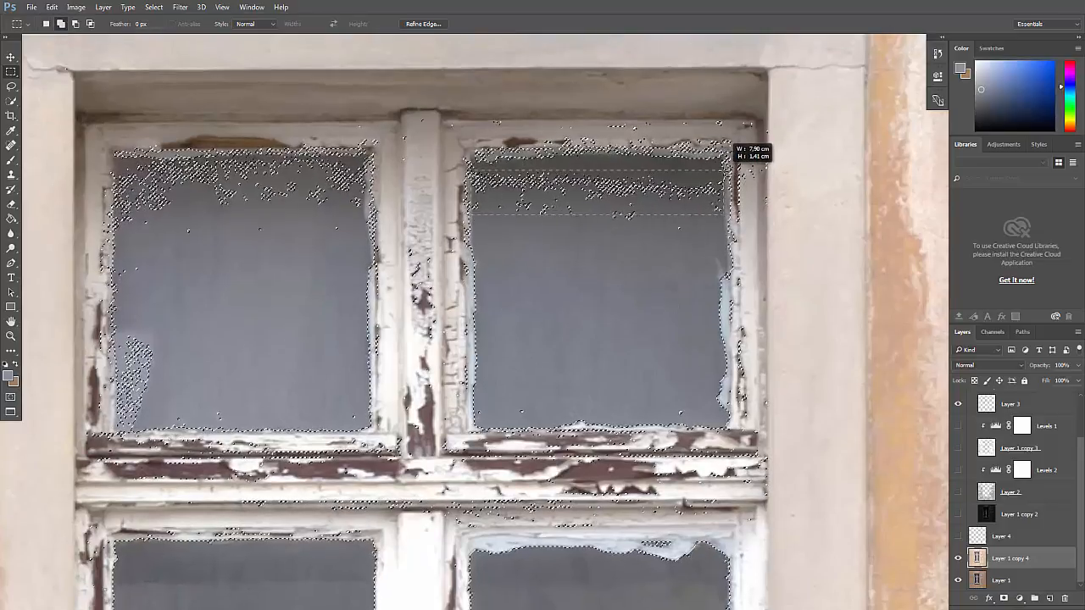
pyautogui.moveTo(725, 169); pyautogui.dragTo(725, 169)
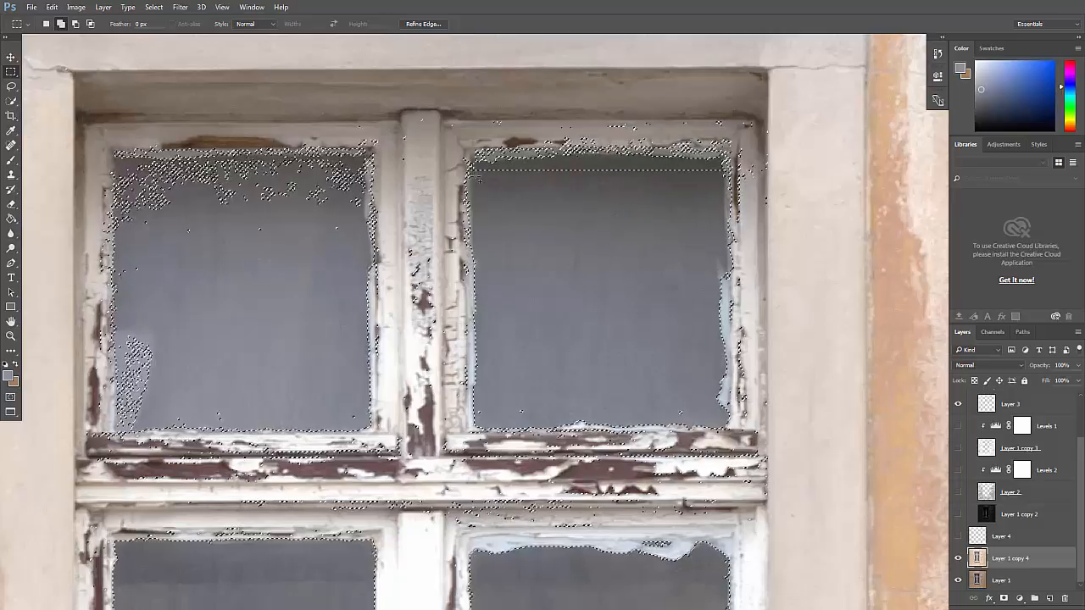
pyautogui.moveTo(469, 177); pyautogui.dragTo(659, 170)
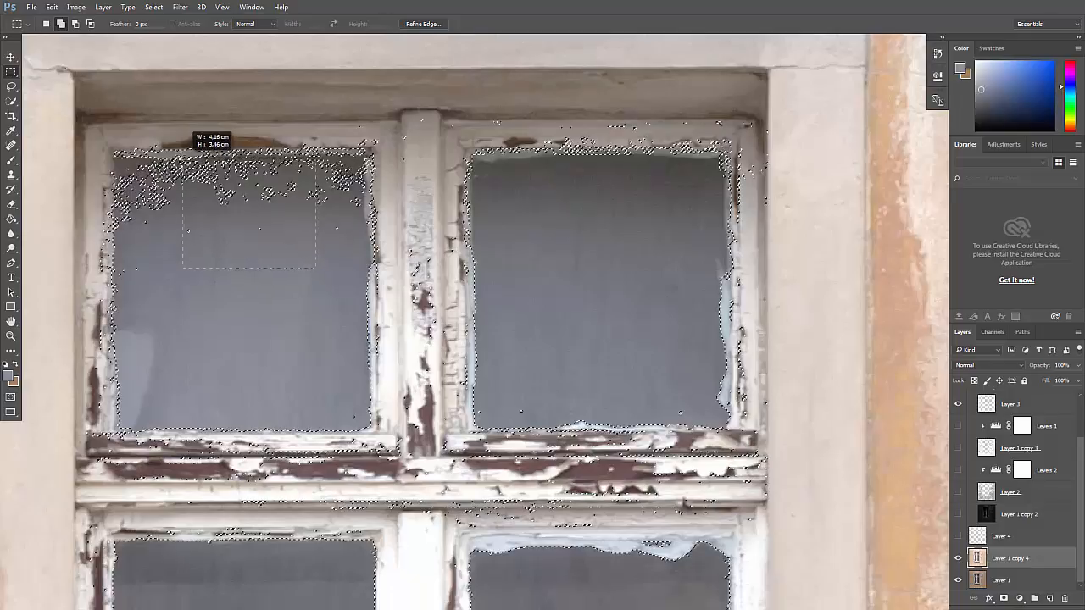
pyautogui.moveTo(162, 154); pyautogui.dragTo(161, 153)
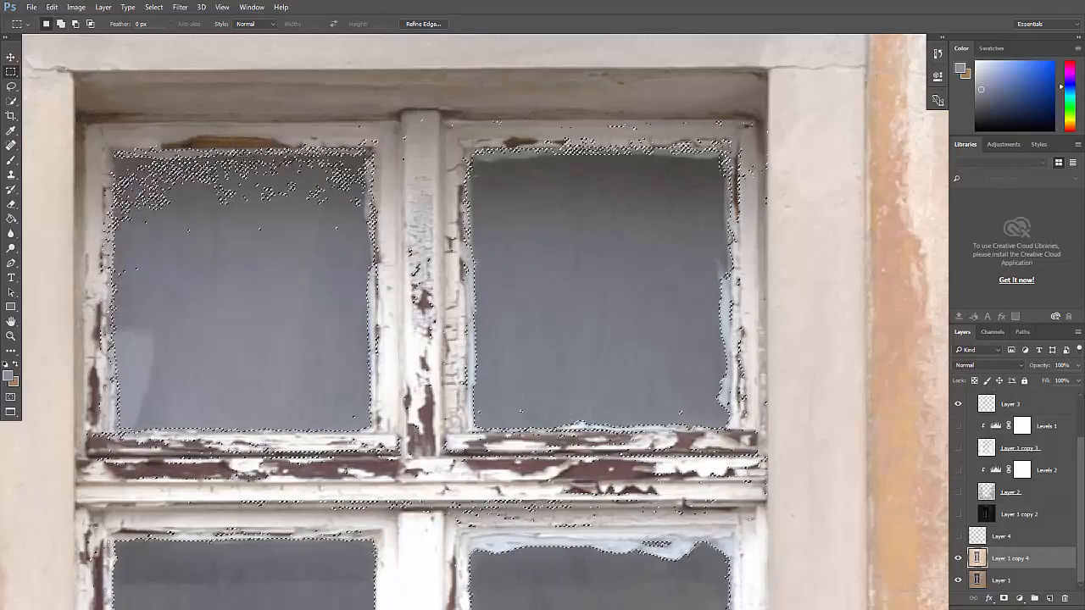
# - Add a new layer above Layer 1 copy 4 and fill the selected window glass with the blue-grey foreground colour using the Paint Bucket
pyautogui.press('z')
pyautogui.hotkey('ctrl', 'd')
pyautogui.keyDown('alt'); pyautogui.click(430, 364); pyautogui.keyUp('alt')
pyautogui.keyDown('alt'); pyautogui.click(430, 365); pyautogui.keyUp('alt')
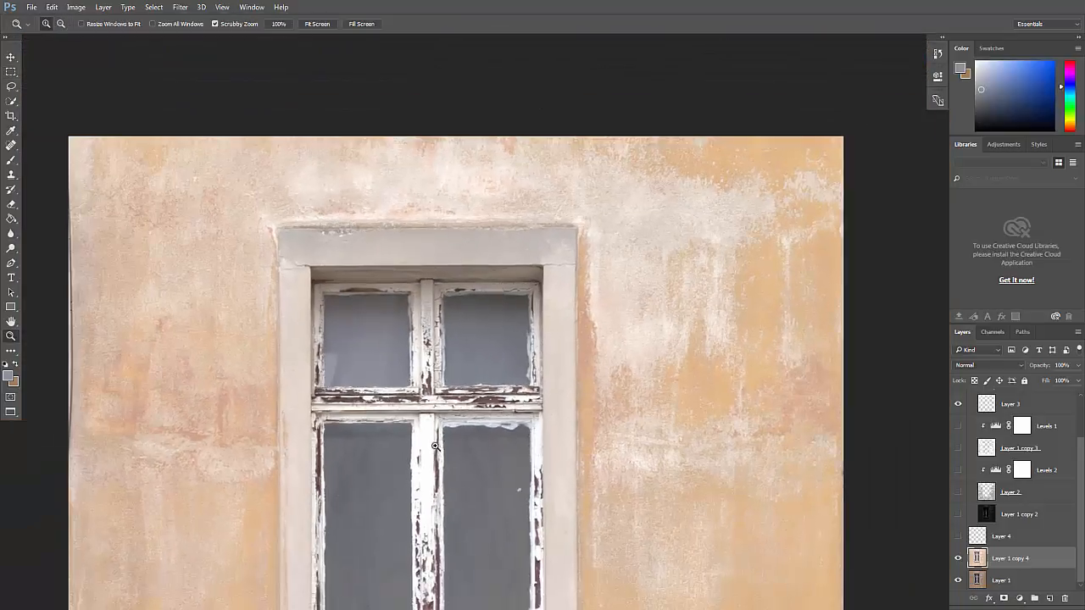
pyautogui.click(430, 364)
pyautogui.moveTo(430, 364); pyautogui.dragTo(413, 196)
pyautogui.moveTo(429, 365); pyautogui.dragTo(436, 217)
pyautogui.keyDown('ctrl'); pyautogui.click(977, 540); pyautogui.keyUp('ctrl')
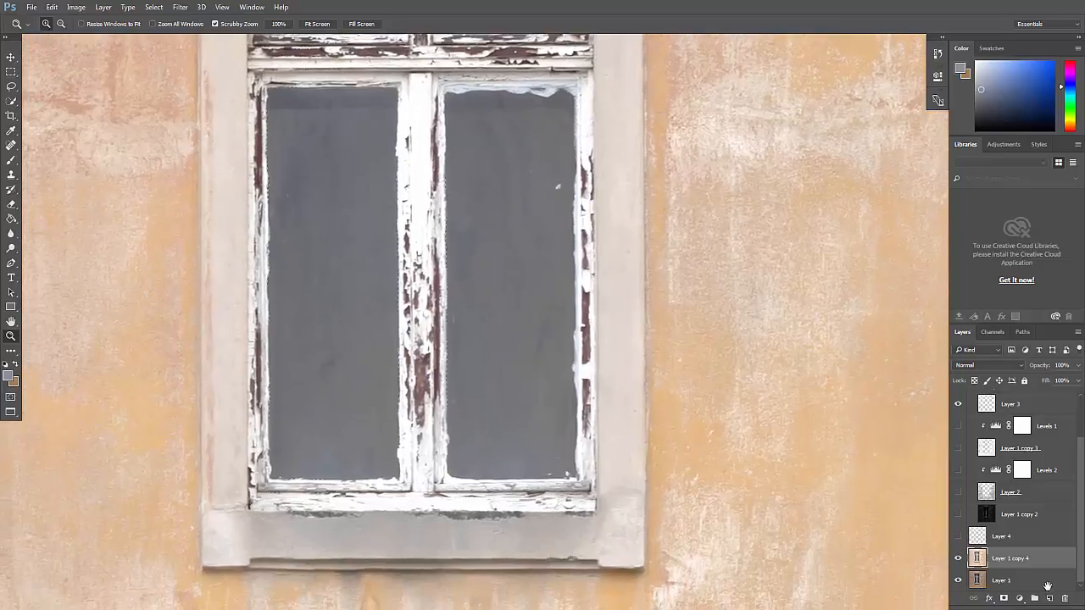
pyautogui.click(1050, 598)
pyautogui.moveTo(693, 461); pyautogui.dragTo(674, 507)
pyautogui.click(11, 218)
pyautogui.click(337, 284)
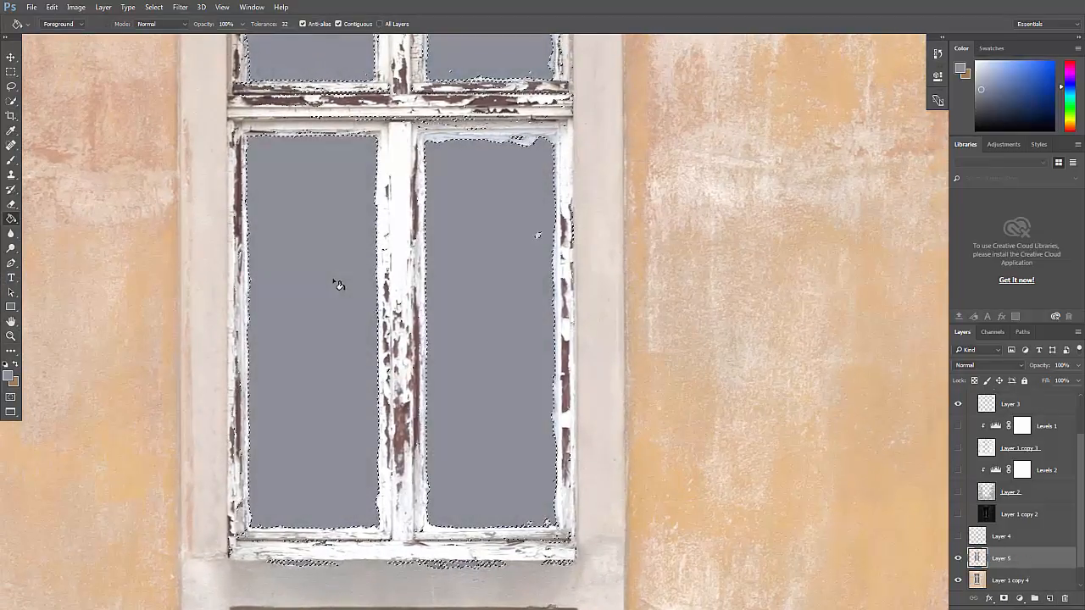
# - Clear the selection around the filled window glass
pyautogui.moveTo(307, 130)
pyautogui.mouseDown()
pyautogui.moveTo(327, 225)
pyautogui.moveTo(331, 201)
pyautogui.mouseUp()
pyautogui.hotkey('ctrl', 'd')
pyautogui.hotkey('ctrl', 'shift', 'd')
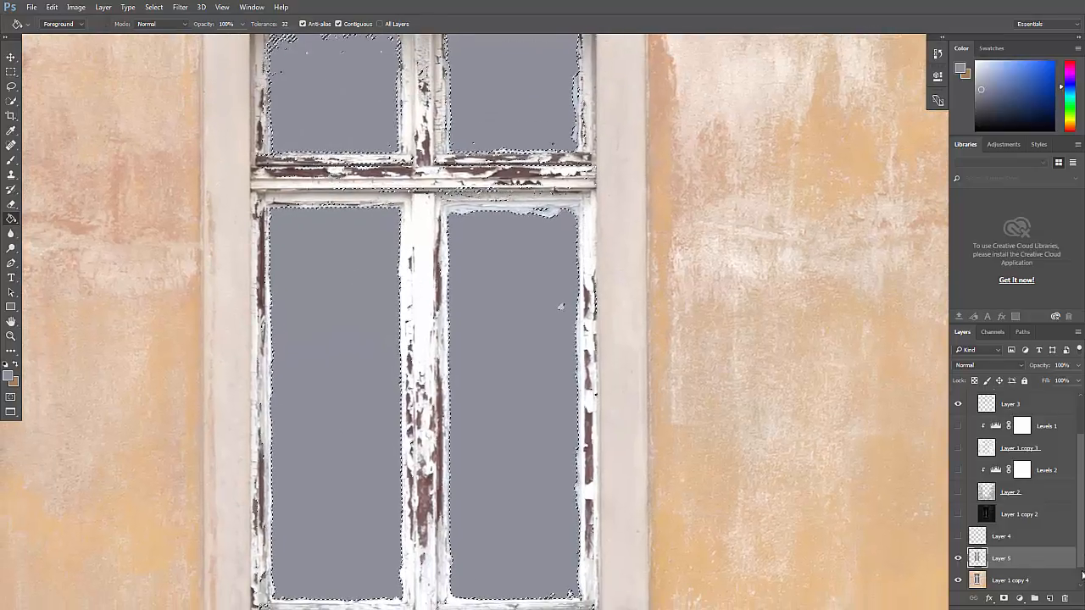
pyautogui.hotkey('ctrl', 'd')
# - Paint over the unfilled specks at the top of the upper-left pane with a small round brush at 100% hardness
pyautogui.press('z')
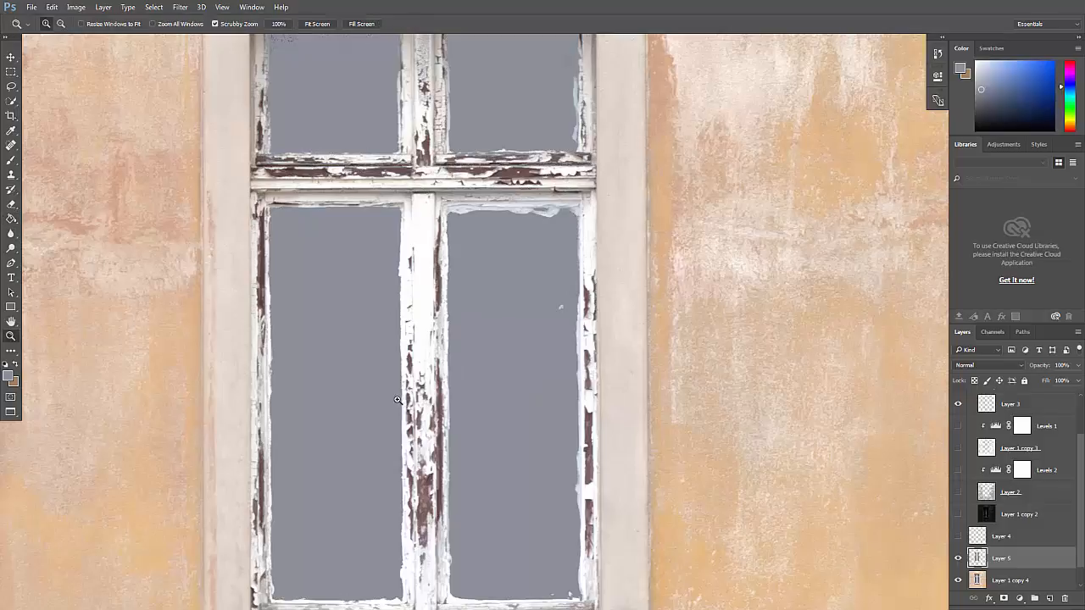
pyautogui.keyDown('alt'); pyautogui.click(399, 400); pyautogui.keyUp('alt')
pyautogui.click(354, 256)
pyautogui.moveTo(351, 182); pyautogui.dragTo(348, 284)
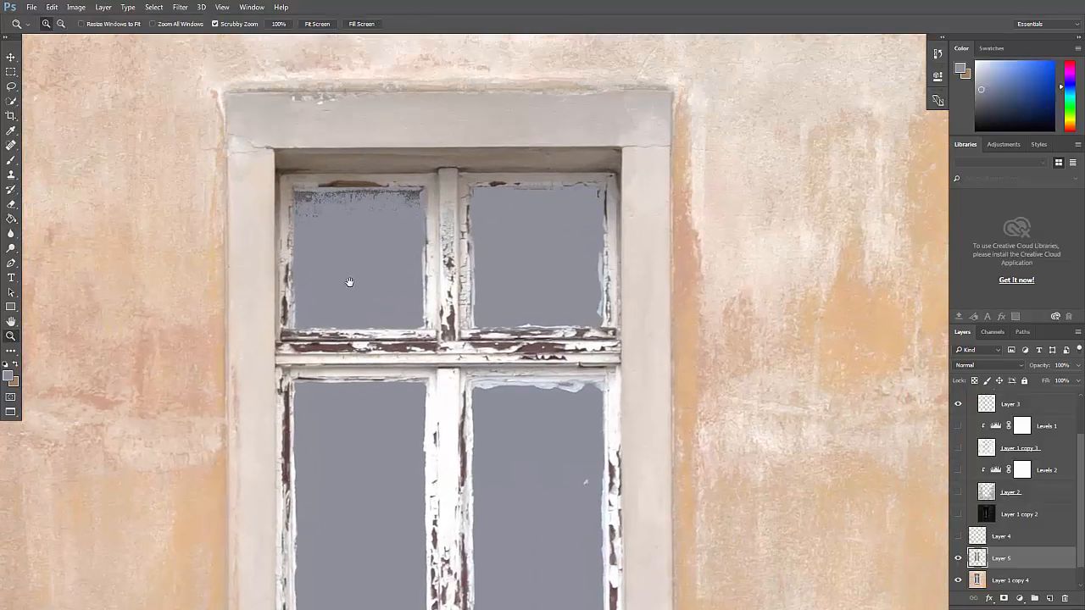
pyautogui.doubleClick(336, 249)
pyautogui.keyDown('alt'); pyautogui.click(388, 212); pyautogui.keyUp('alt')
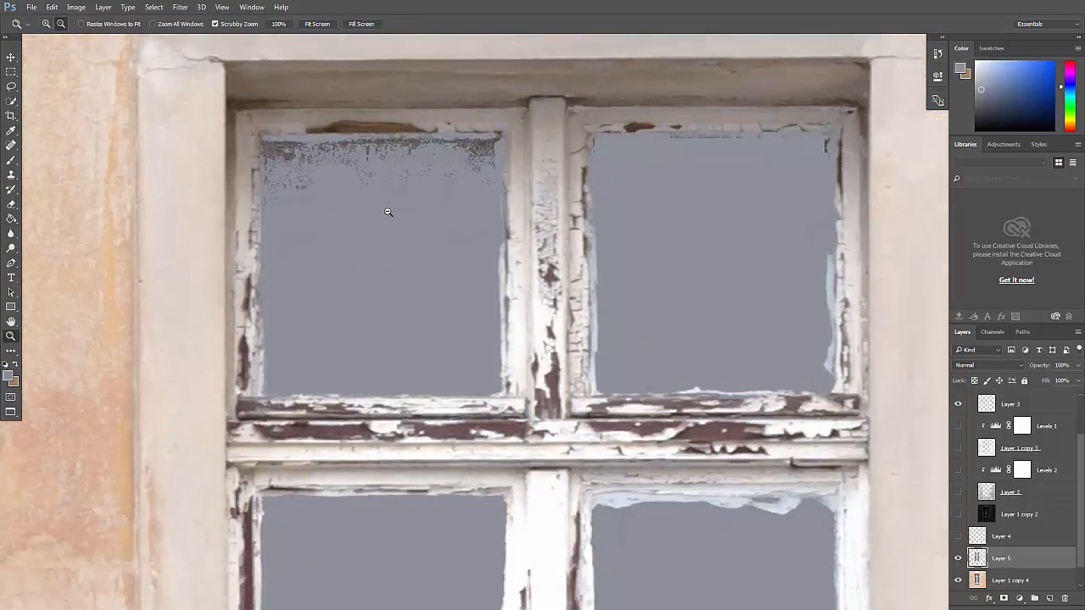
pyautogui.press('b')
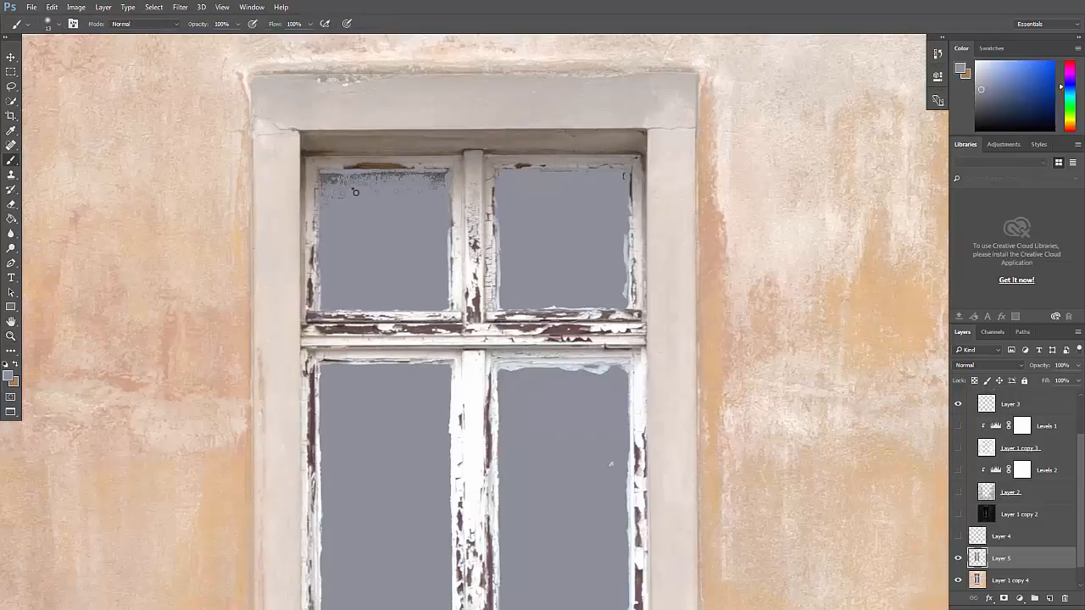
pyautogui.rightClick(355, 193)
pyautogui.press('Escape')
pyautogui.rightClick(425, 245)
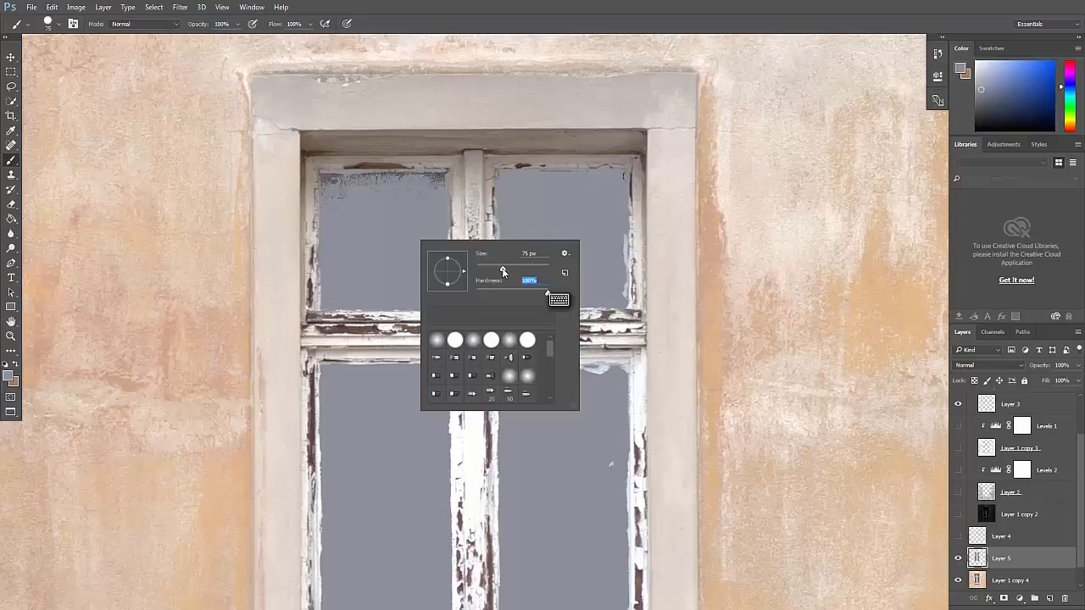
pyautogui.press('Escape')
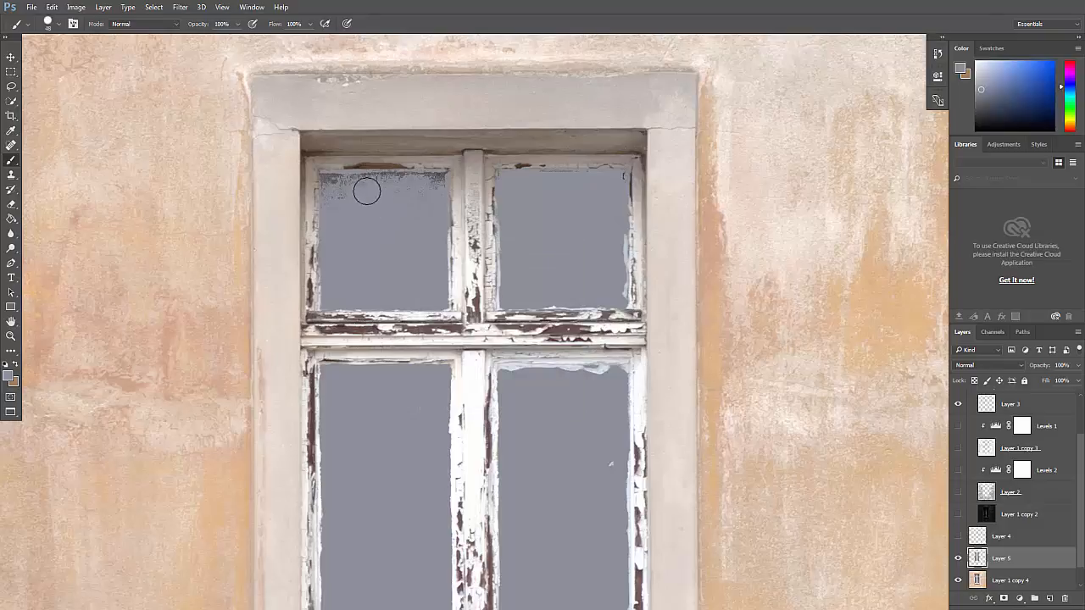
pyautogui.rightClick(345, 192)
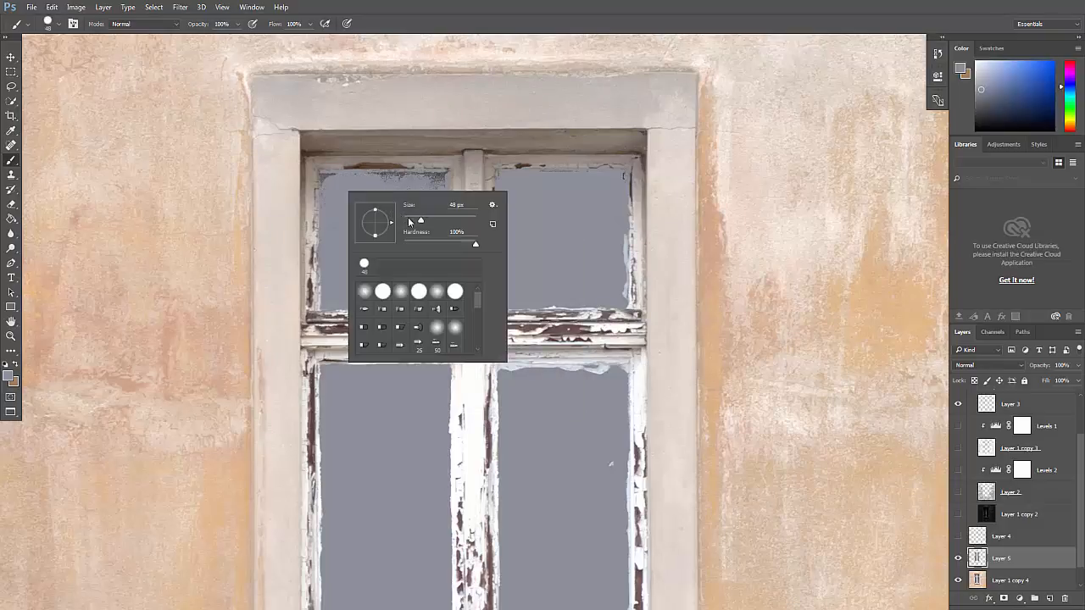
pyautogui.press('Escape')
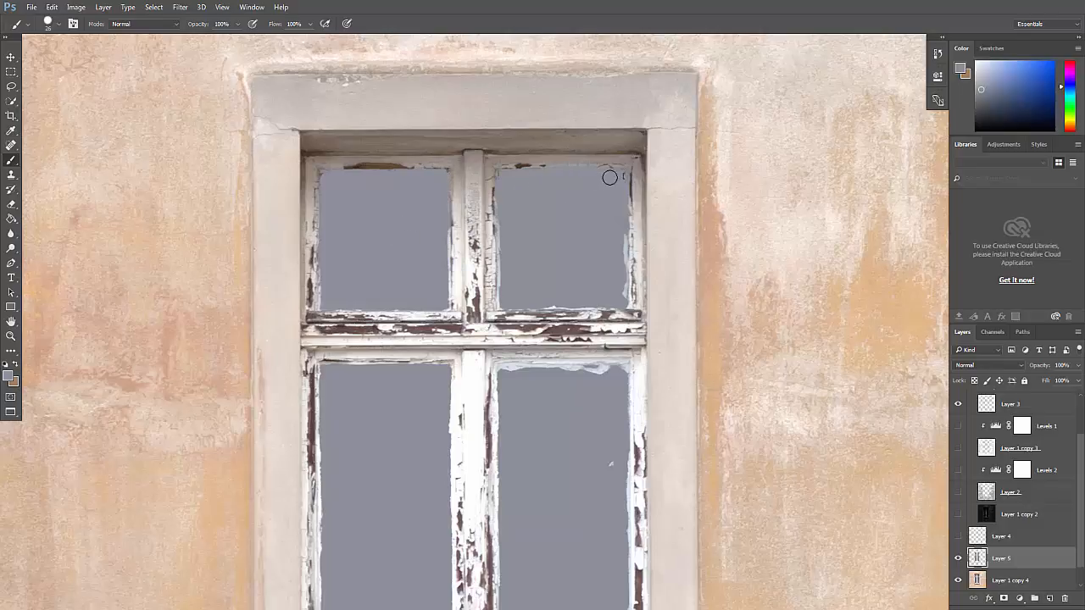
# - Outline the glass edge along the top of the lower-right pane with the Polygonal Lasso
pyautogui.hotkey('ctrl', 'space')
pyautogui.moveTo(560, 339); pyautogui.dragTo(208, 264)
pyautogui.click(11, 73)
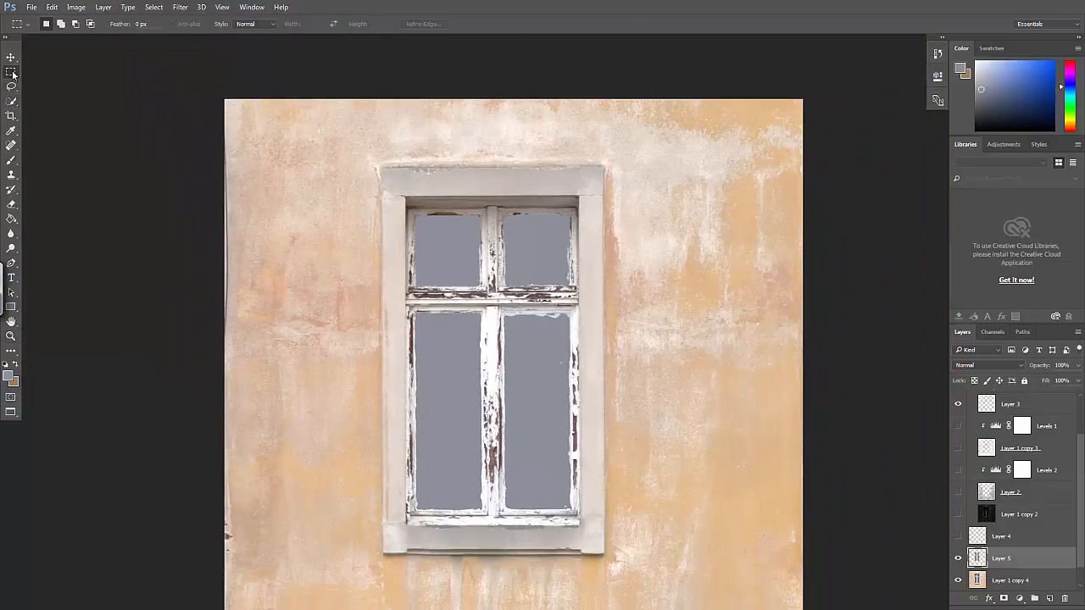
pyautogui.rightClick(12, 73)
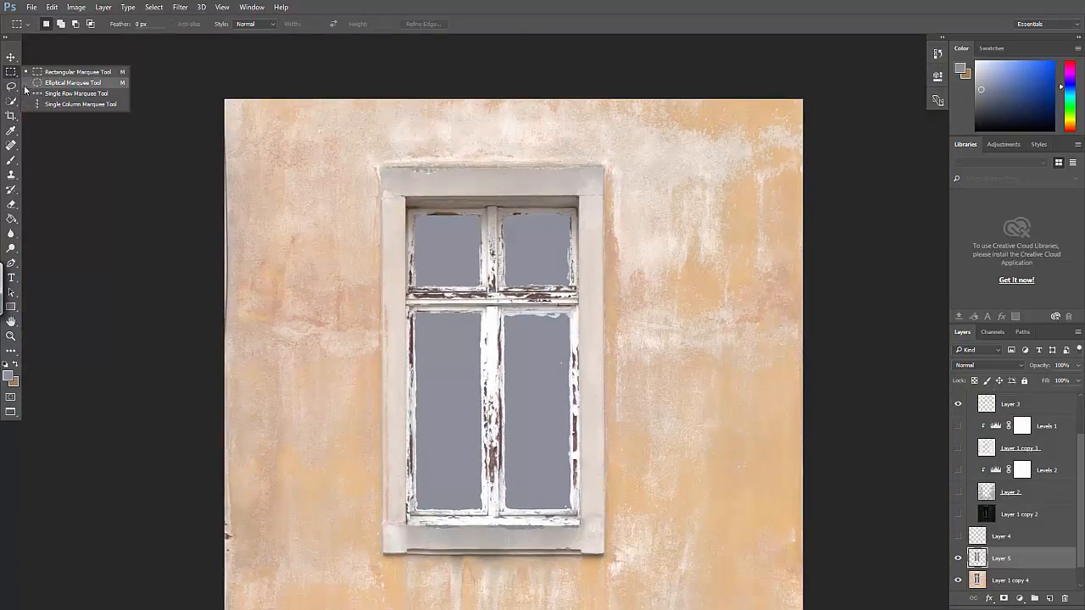
pyautogui.click(12, 87)
pyautogui.rightClick(12, 88)
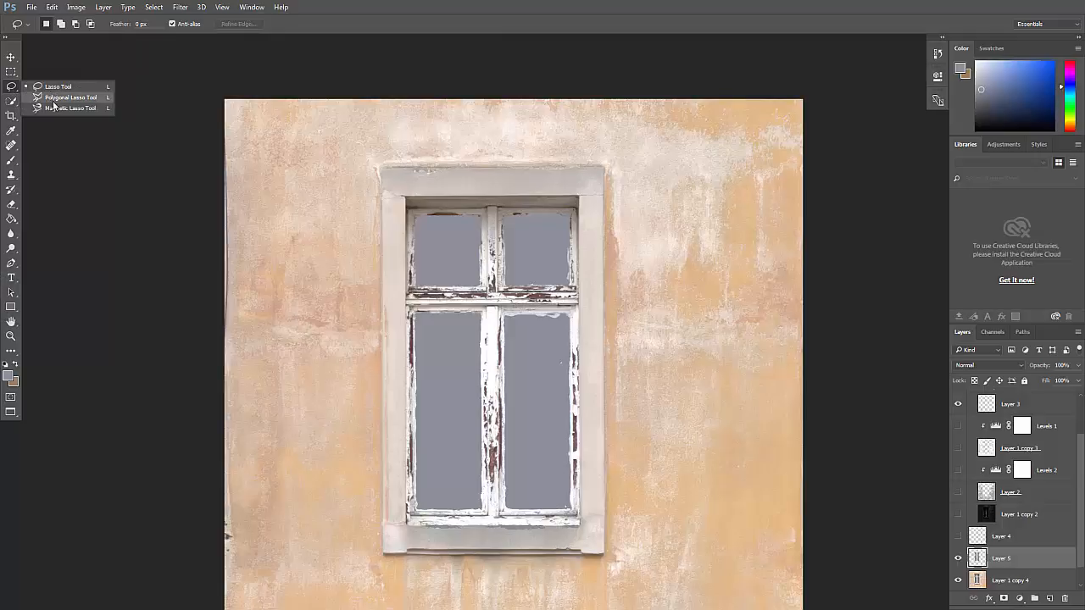
pyautogui.click(51, 95)
pyautogui.press('z')
pyautogui.moveTo(551, 325); pyautogui.dragTo(636, 324)
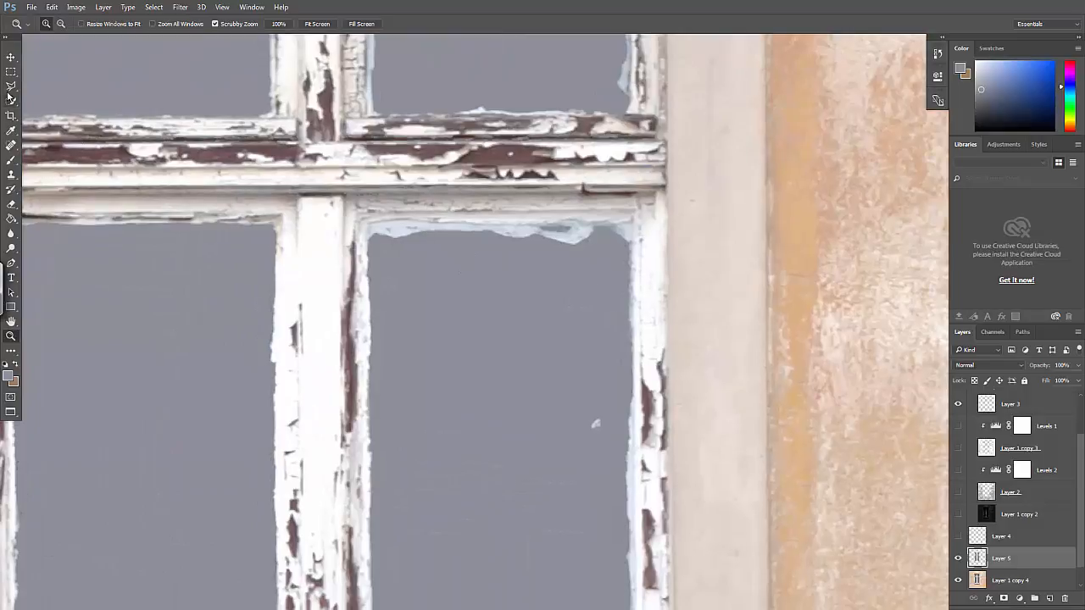
pyautogui.click(14, 87)
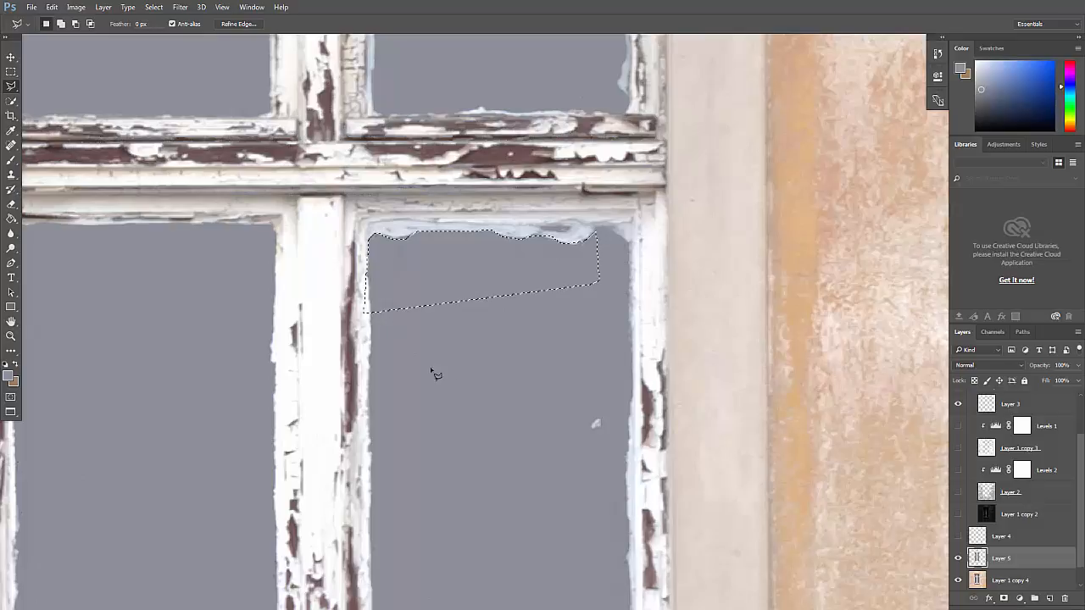
pyautogui.press('z')
pyautogui.keyDown('alt'); pyautogui.click(397, 351); pyautogui.keyUp('alt')
pyautogui.moveTo(393, 351); pyautogui.dragTo(392, 339)
pyautogui.click(392, 339)
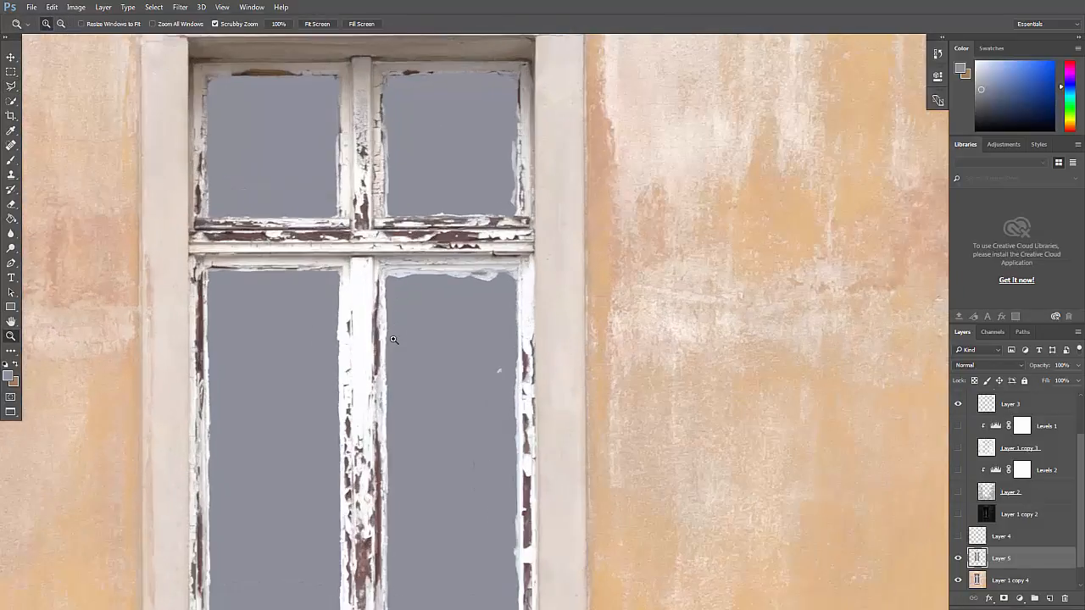
pyautogui.click(153, 6)
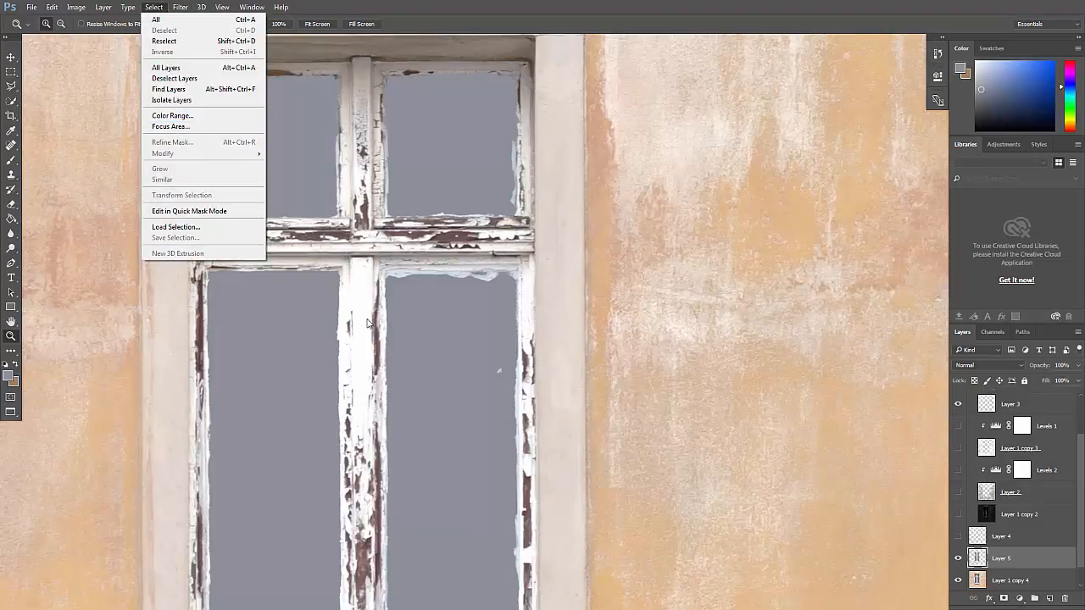
pyautogui.click(393, 343)
# - Toggle the visibility of Layer 1 copy 4 and Layer 1 to compare the layers beneath the glass fill
pyautogui.scroll(-1, 978, 560)
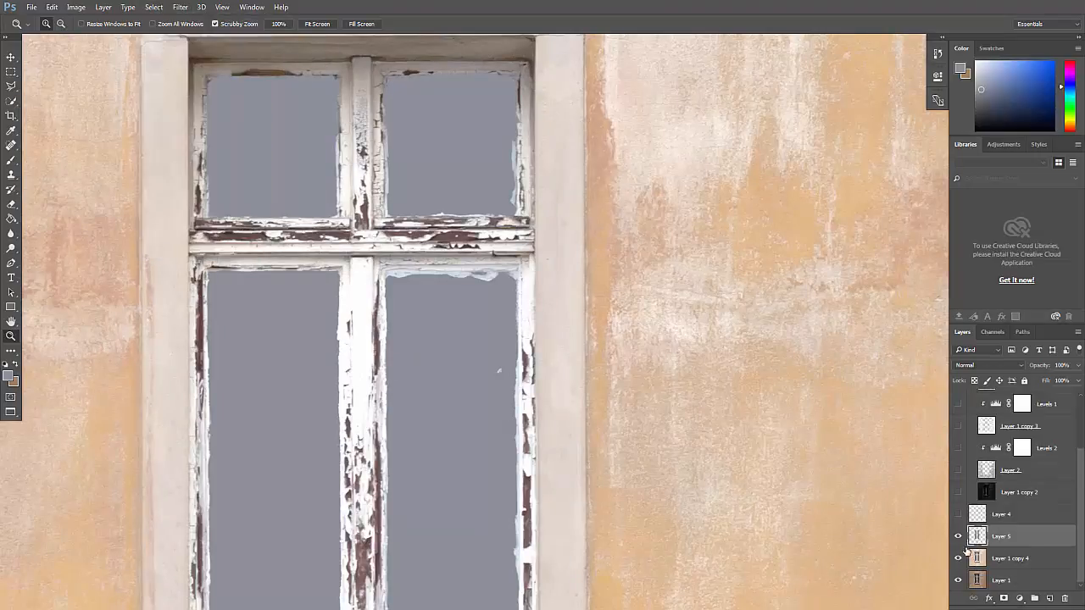
pyautogui.click(958, 558)
pyautogui.click(983, 583)
pyautogui.click(959, 580)
pyautogui.click(959, 580)
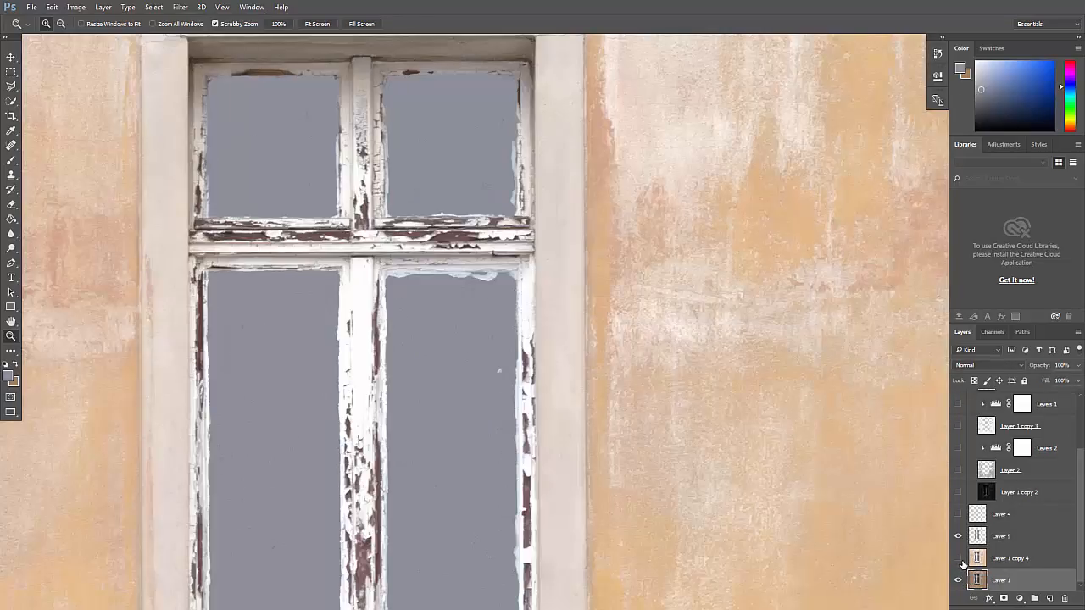
pyautogui.click(962, 561)
pyautogui.click(961, 561)
# - Hide and show Layer 5 to compare its flat fill with the photographed glass across the whole window
pyautogui.click(959, 538)
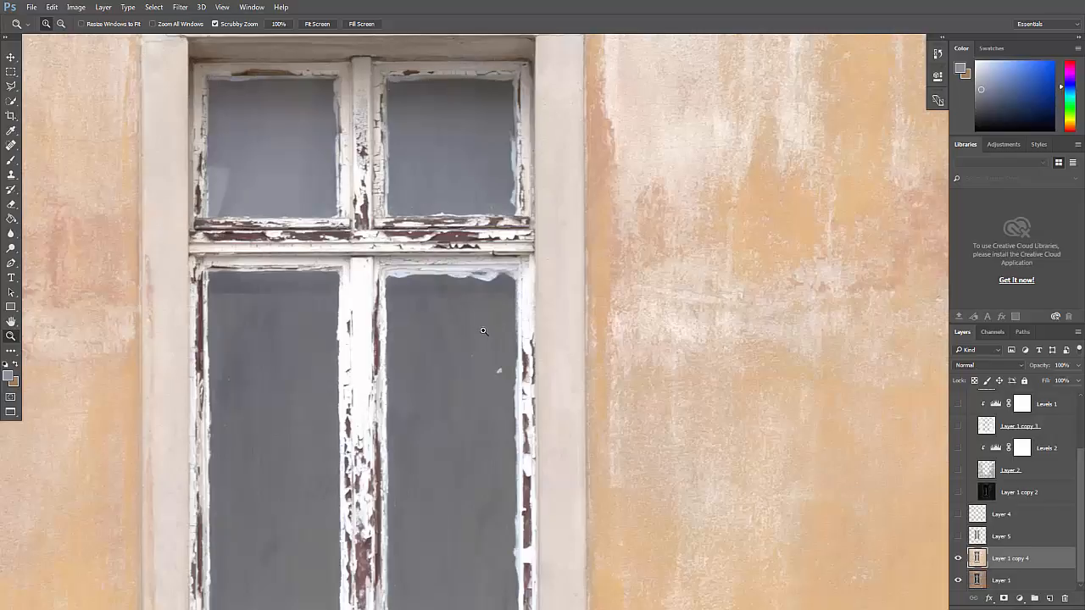
pyautogui.keyDown('alt'); pyautogui.click(432, 345); pyautogui.keyUp('alt')
pyautogui.keyDown('alt'); pyautogui.click(432, 345); pyautogui.keyUp('alt')
pyautogui.moveTo(394, 340); pyautogui.dragTo(410, 315)
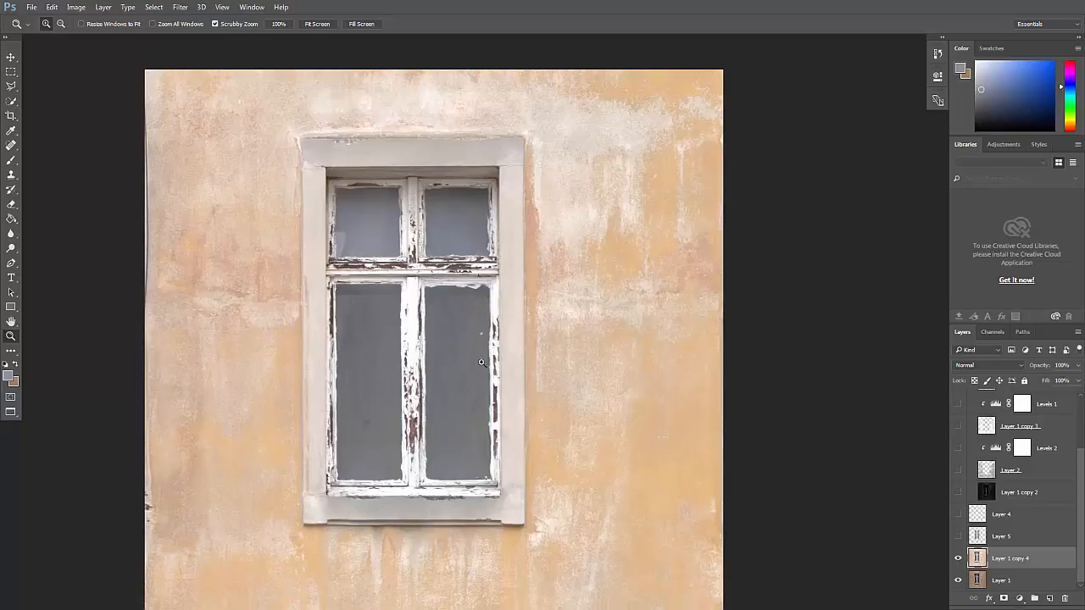
pyautogui.click(958, 537)
pyautogui.click(958, 537)
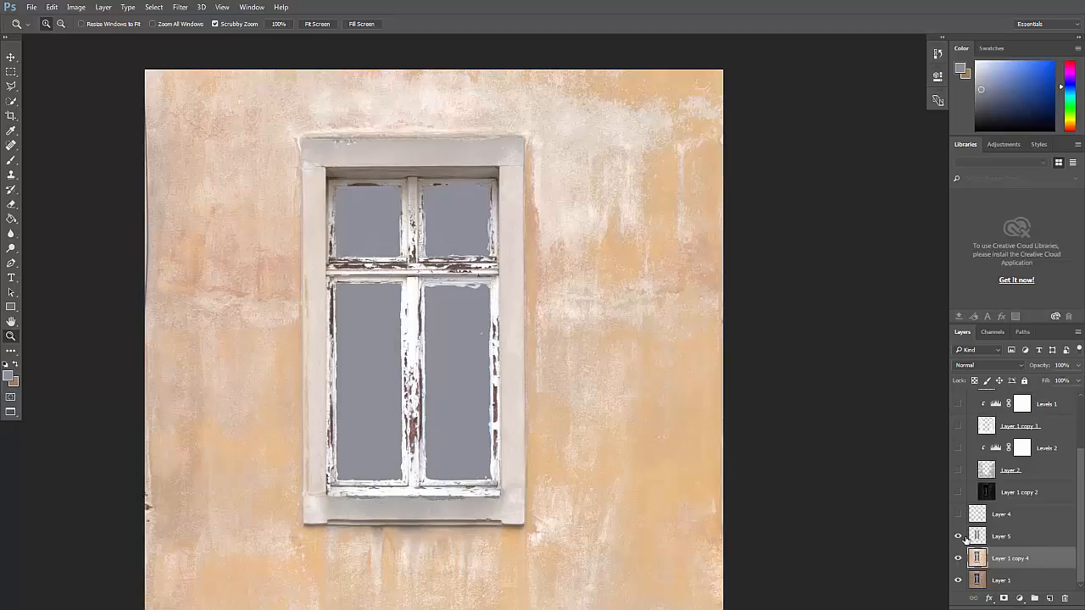
pyautogui.click(968, 541)
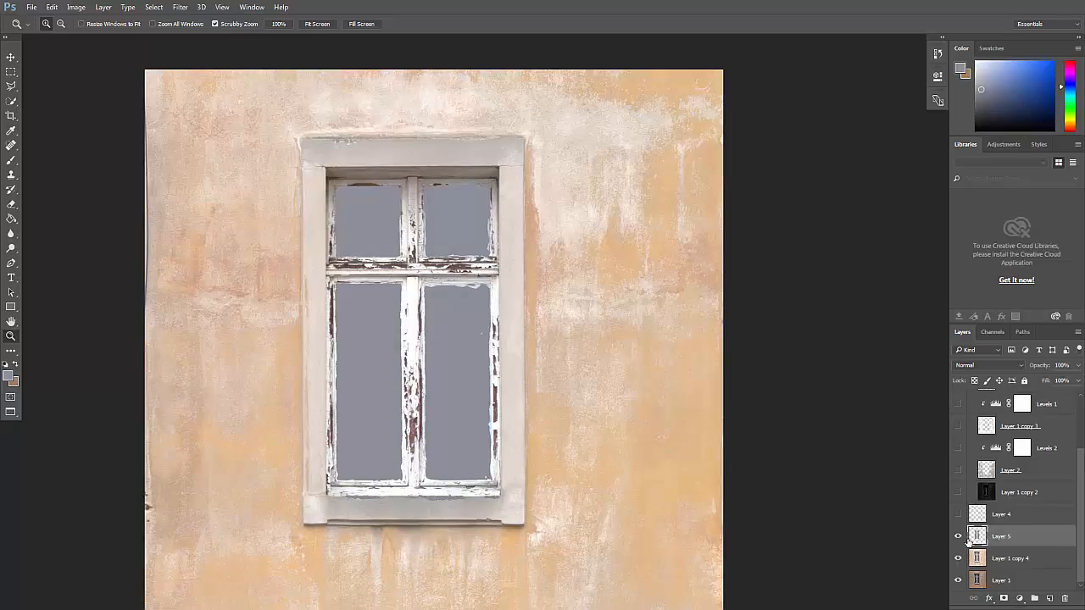
pyautogui.click(959, 537)
# - Load Layer 5's pixels as a selection to check for stray fill around the upper panes, and clear the selection
pyautogui.keyDown('ctrl'); pyautogui.click(977, 538); pyautogui.keyUp('ctrl')
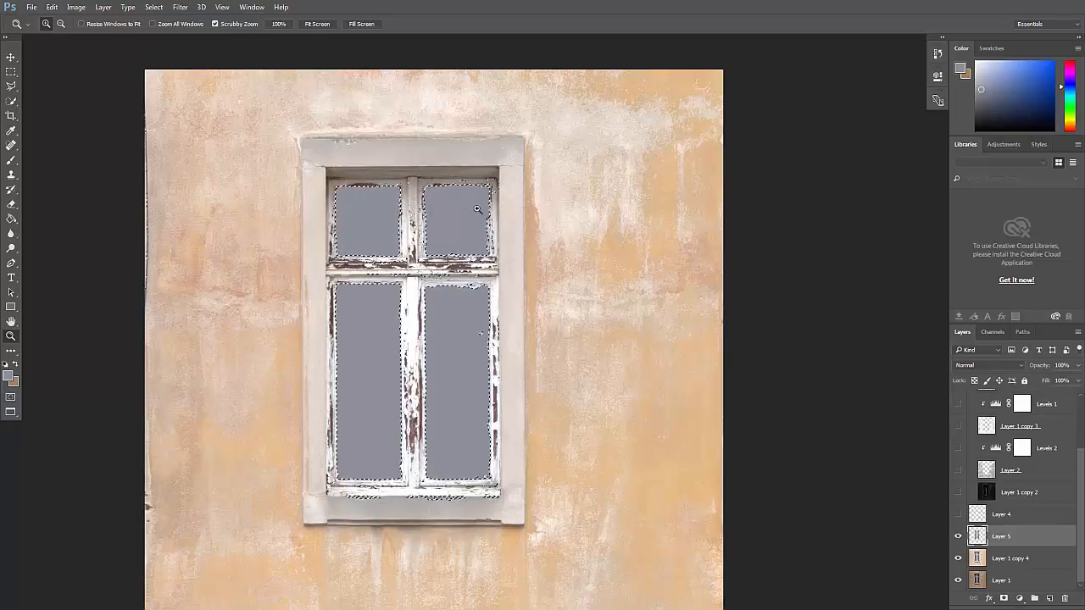
pyautogui.click(465, 176)
pyautogui.click(465, 193)
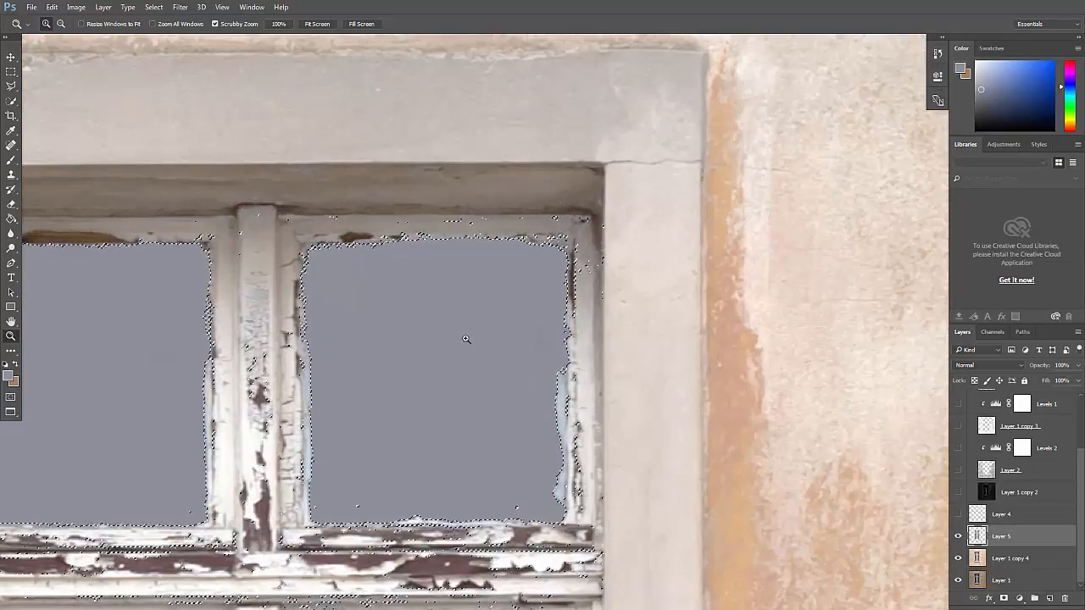
pyautogui.moveTo(406, 304); pyautogui.dragTo(548, 300)
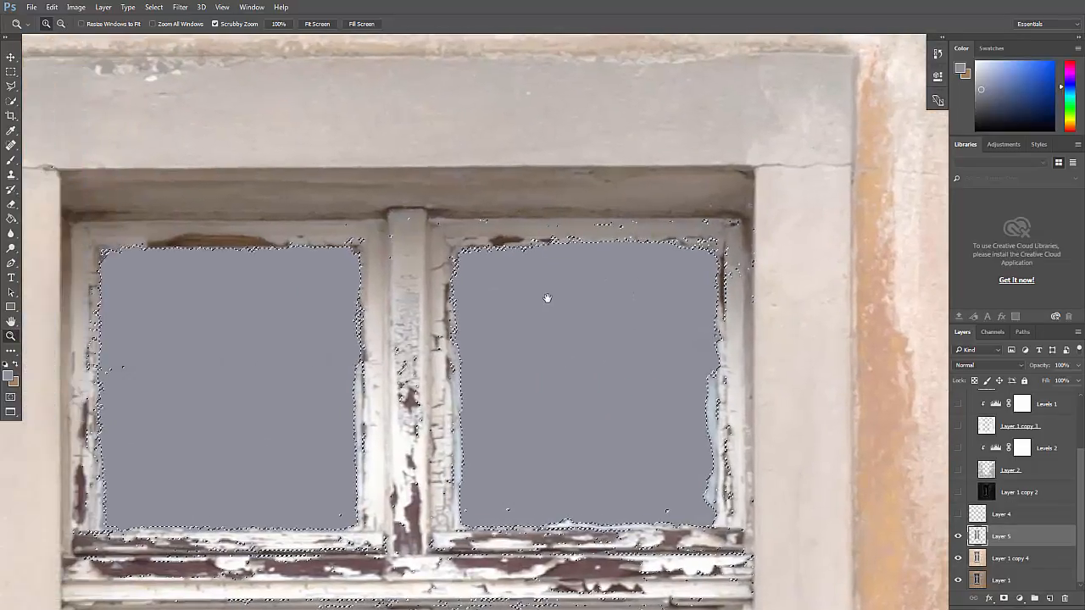
pyautogui.hotkey('ctrl', 'd')
# - Remove the stray fill specks on the frame above the two upper panes with rectangular marquees on Layer 5
pyautogui.press('m')
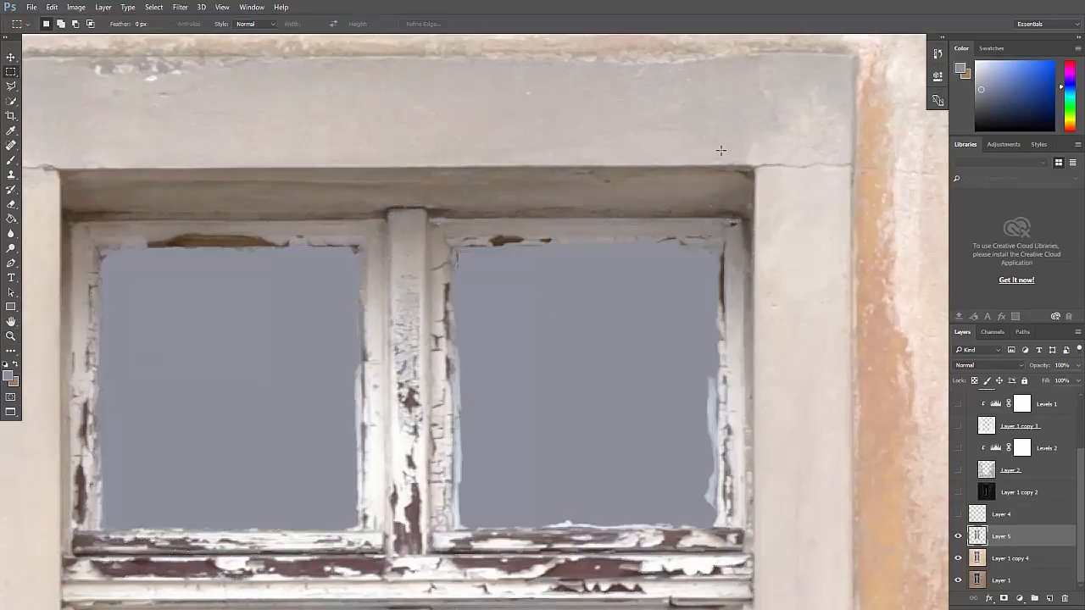
pyautogui.moveTo(848, 91); pyautogui.dragTo(460, 235)
pyautogui.moveTo(206, 139); pyautogui.dragTo(412, 246)
pyautogui.click(119, 158)
pyautogui.moveTo(89, 192); pyautogui.dragTo(191, 248)
pyautogui.moveTo(763, 123); pyautogui.dragTo(541, 238)
pyautogui.click(481, 192)
# - Set Layer 5's opacity to 50% and erase the fill overlapping the frame along the upper-right pane's top corner and right edge
pyautogui.press('e')
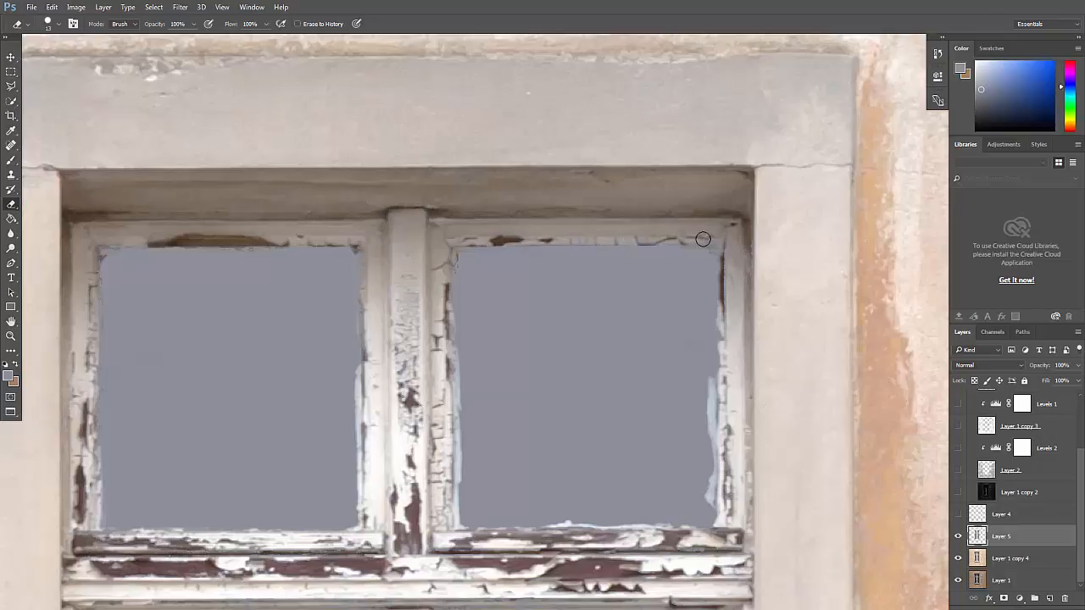
pyautogui.moveTo(726, 273); pyautogui.dragTo(712, 235)
pyautogui.click(1077, 366)
pyautogui.moveTo(1078, 381)
pyautogui.mouseDown()
pyautogui.moveTo(1044, 377)
pyautogui.moveTo(1052, 381)
pyautogui.mouseUp()
pyautogui.moveTo(721, 243); pyautogui.dragTo(721, 340)
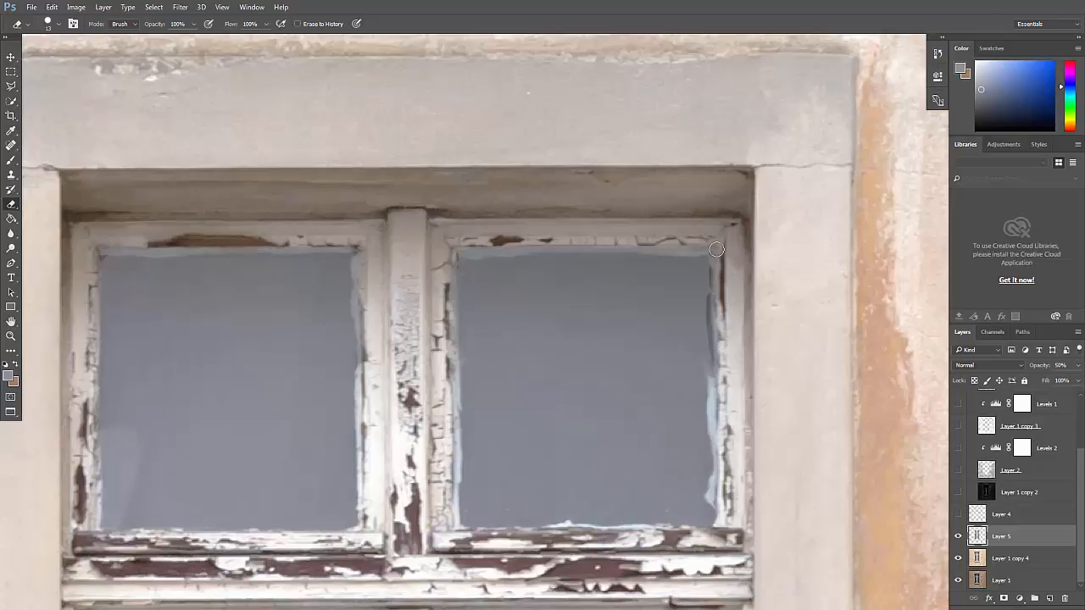
# - Erase the Layer 5 fill overlapping the frame along the top edges of both upper panes
pyautogui.moveTo(699, 252); pyautogui.dragTo(637, 246)
pyautogui.moveTo(556, 244)
pyautogui.mouseDown()
pyautogui.moveTo(447, 249)
pyautogui.moveTo(656, 237)
pyautogui.mouseUp()
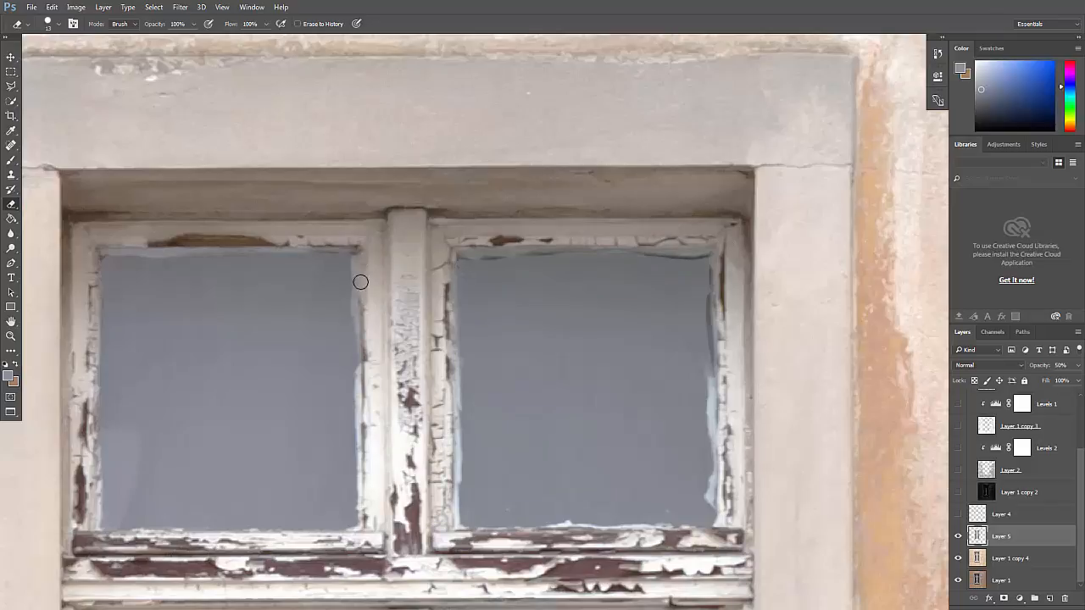
pyautogui.moveTo(96, 249); pyautogui.dragTo(159, 250)
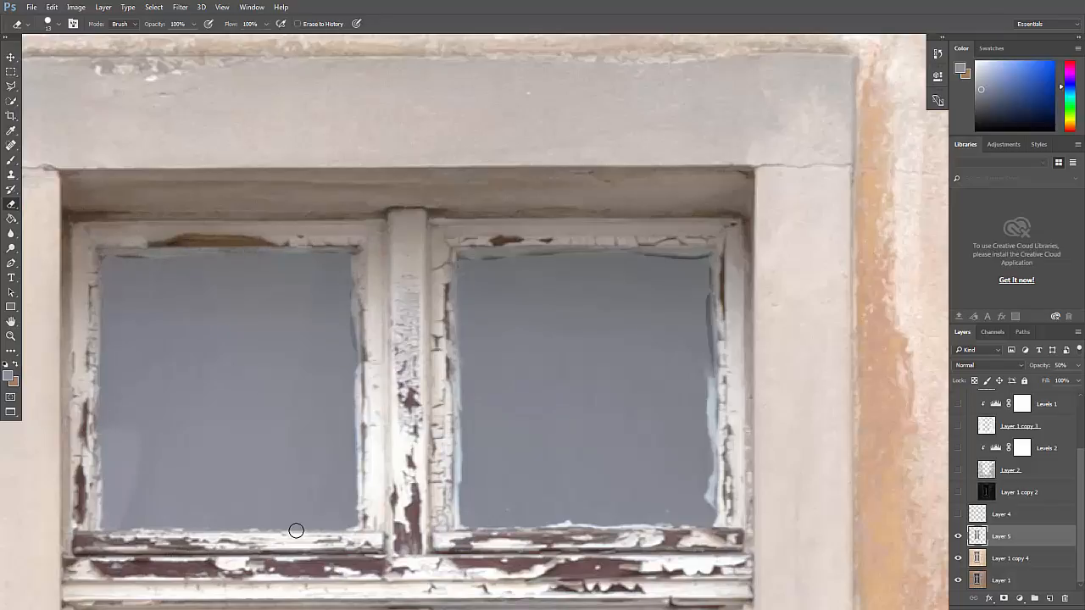
# - Clear stray Layer 5 fill from the wall around the window with rectangular marquees, and check the rest by loading the layer's pixels as a selection
pyautogui.press('z')
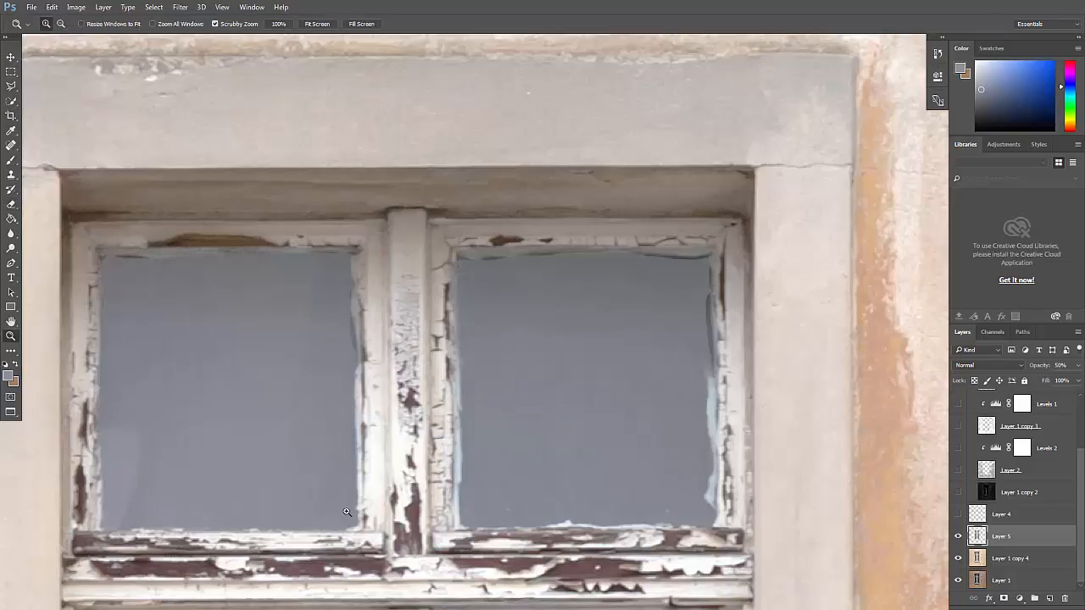
pyautogui.keyDown('alt'); pyautogui.click(373, 428); pyautogui.keyUp('alt')
pyautogui.keyDown('alt'); pyautogui.click(373, 429); pyautogui.keyUp('alt')
pyautogui.keyDown('alt'); pyautogui.click(373, 429); pyautogui.keyUp('alt')
pyautogui.keyDown('alt'); pyautogui.click(373, 428); pyautogui.keyUp('alt')
pyautogui.moveTo(374, 510); pyautogui.dragTo(379, 308)
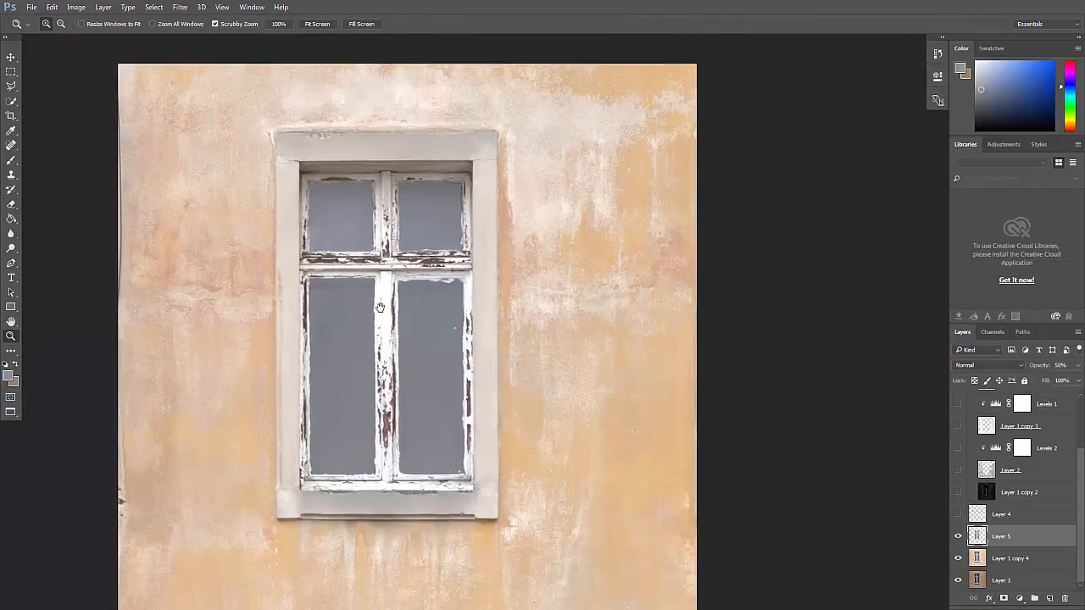
pyautogui.press('m')
pyautogui.moveTo(208, 59); pyautogui.dragTo(584, 162)
pyautogui.click(599, 126)
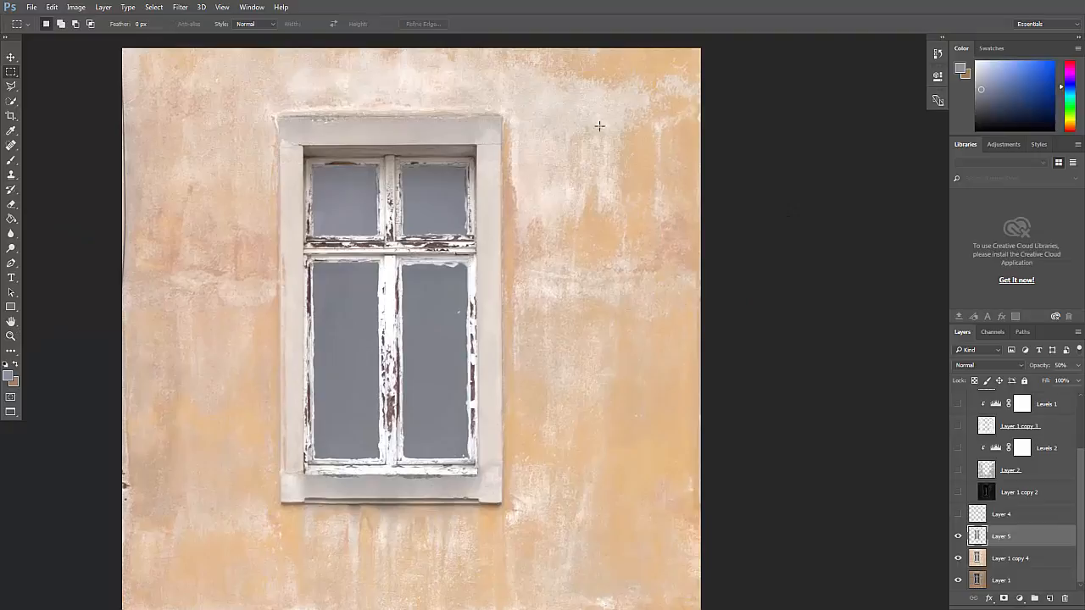
pyautogui.moveTo(606, 71); pyautogui.dragTo(469, 569)
pyautogui.moveTo(232, 99); pyautogui.dragTo(309, 575)
pyautogui.click(234, 543)
pyautogui.moveTo(215, 573); pyautogui.dragTo(580, 462)
pyautogui.click(545, 387)
pyautogui.keyDown('ctrl'); pyautogui.click(976, 542); pyautogui.keyUp('ctrl')
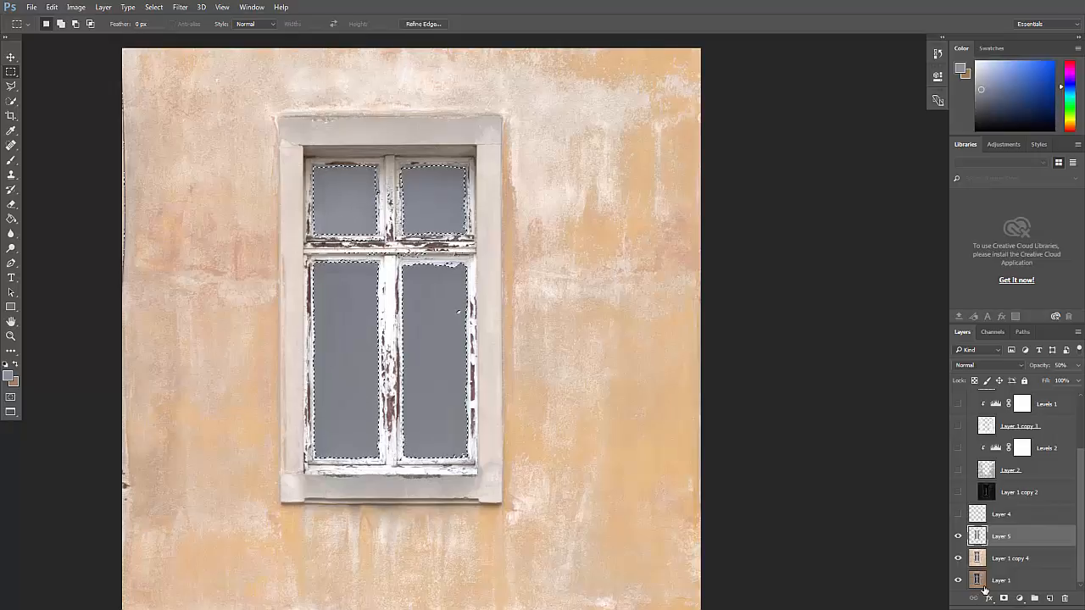
pyautogui.hotkey('ctrl', 'd')
# - Move Layer 5 into the spec group above Layer 3, and delete Layer 1 copy 4
pyautogui.scroll(1, 986, 539)
pyautogui.moveTo(981, 560); pyautogui.dragTo(988, 397)
pyautogui.scroll(-1, 992, 517)
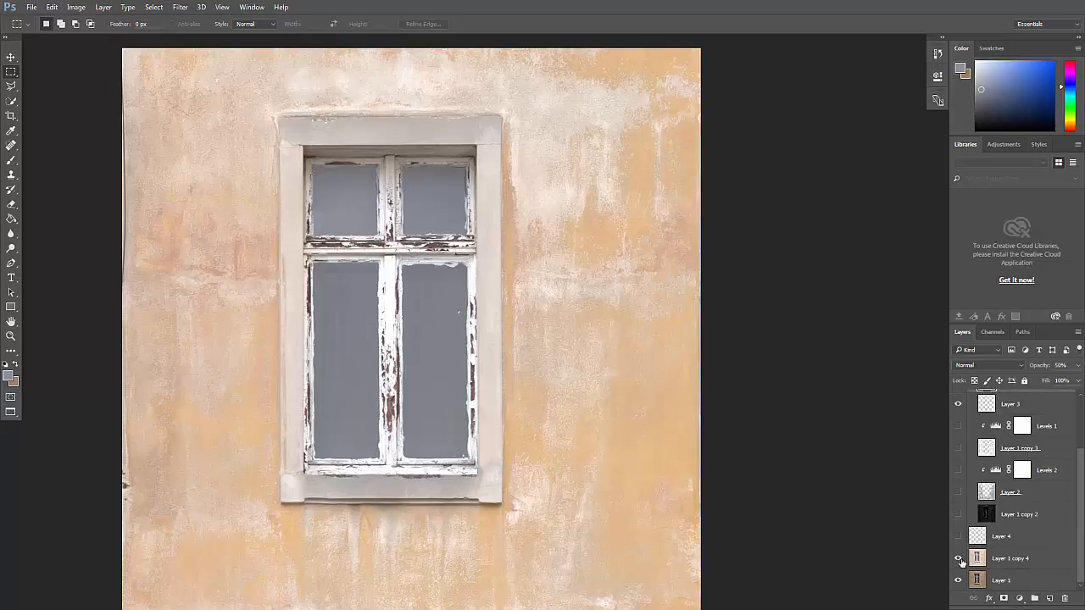
pyautogui.moveTo(983, 565); pyautogui.dragTo(1065, 598)
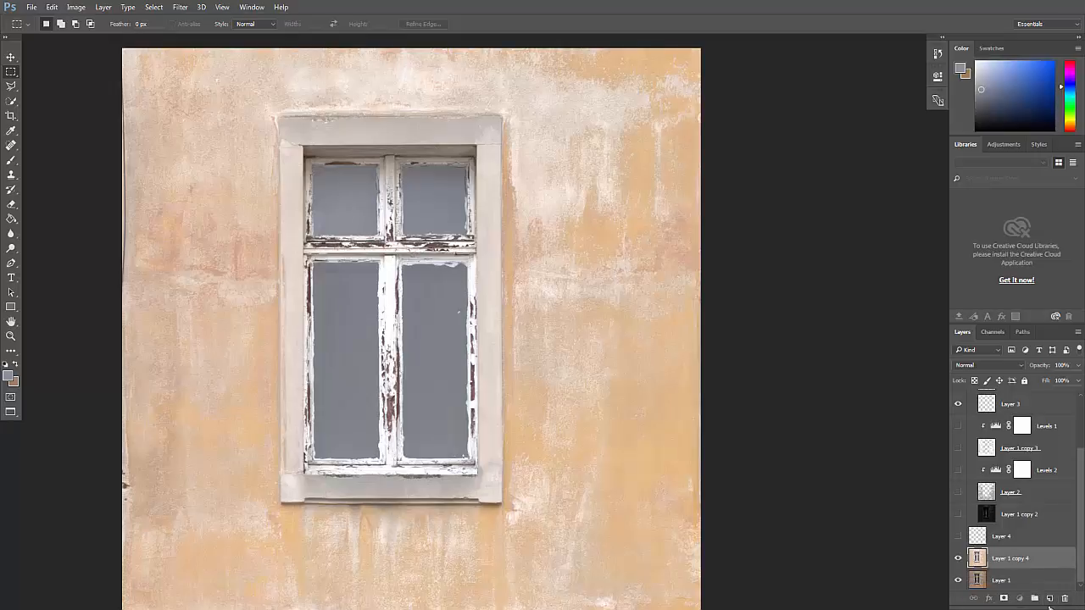
# - Rename the base facade layer, Layer 1, as color
pyautogui.doubleClick(1001, 582)
pyautogui.write('color')
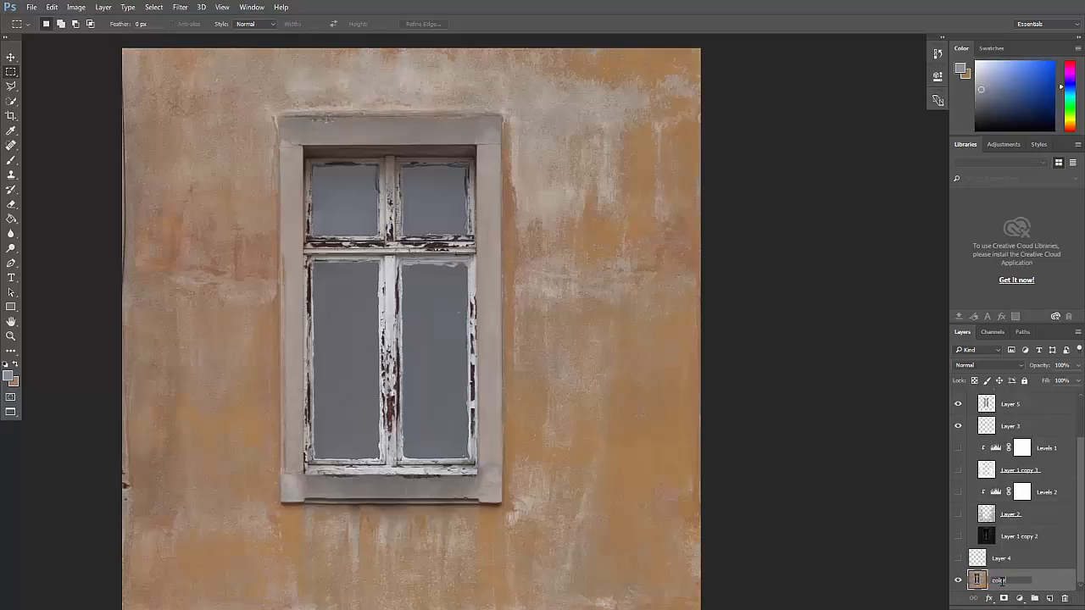
pyautogui.press('Return')
# - Put the base facade layer in a new group named color, and collapse the color and spec groups
pyautogui.moveTo(976, 579); pyautogui.dragTo(1034, 598)
pyautogui.doubleClick(1001, 577)
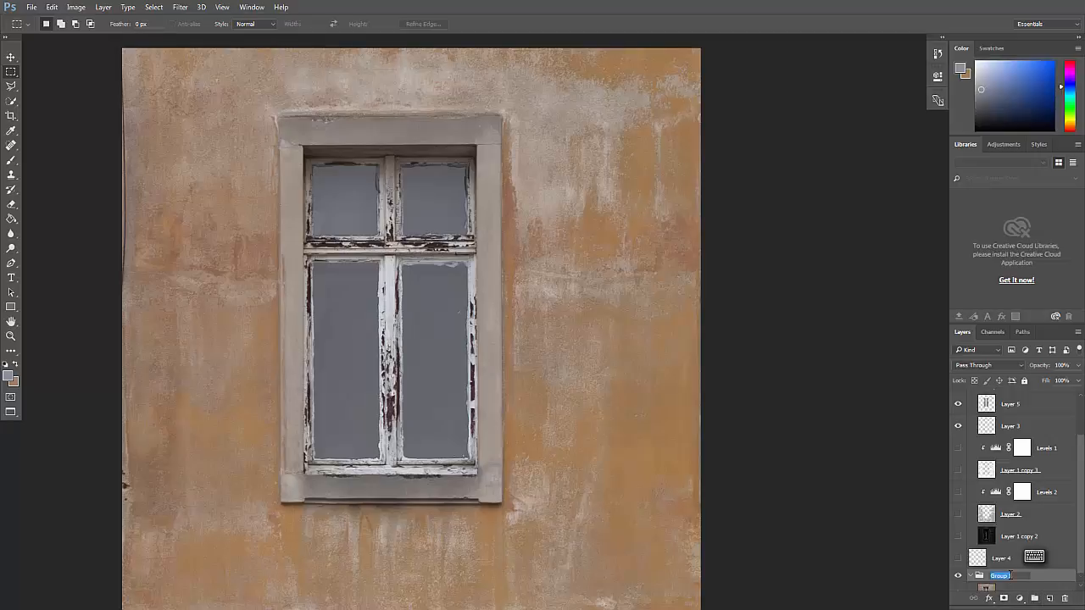
pyautogui.write('color')
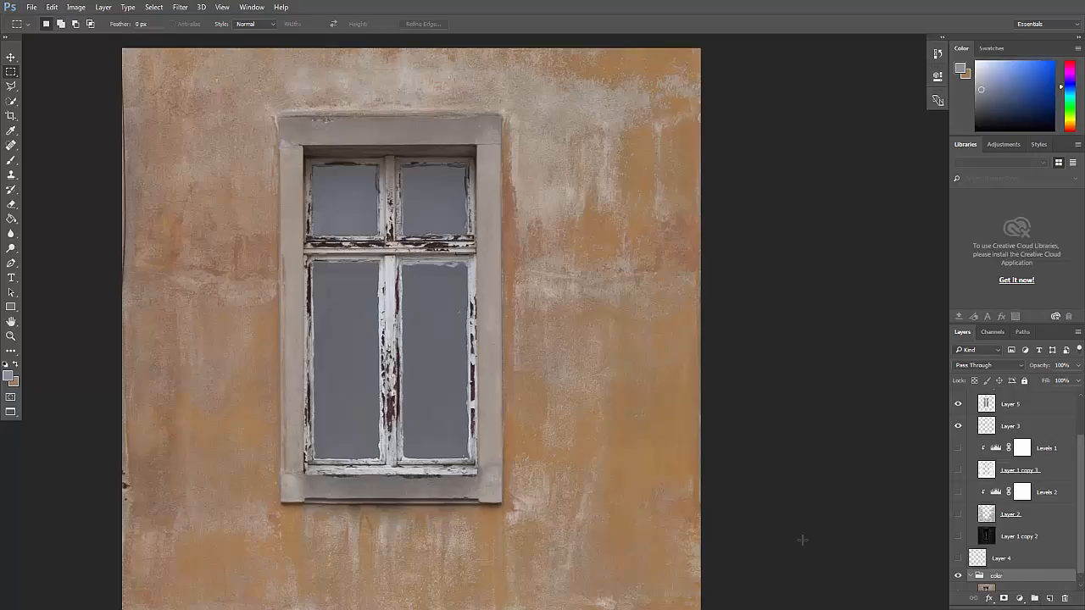
pyautogui.click(972, 576)
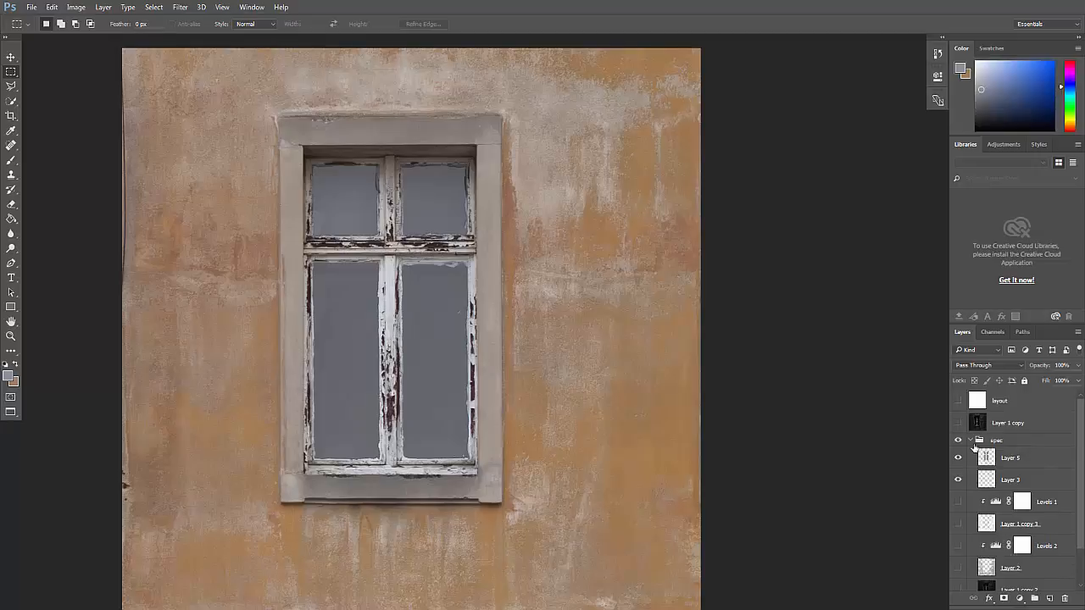
pyautogui.click(972, 442)
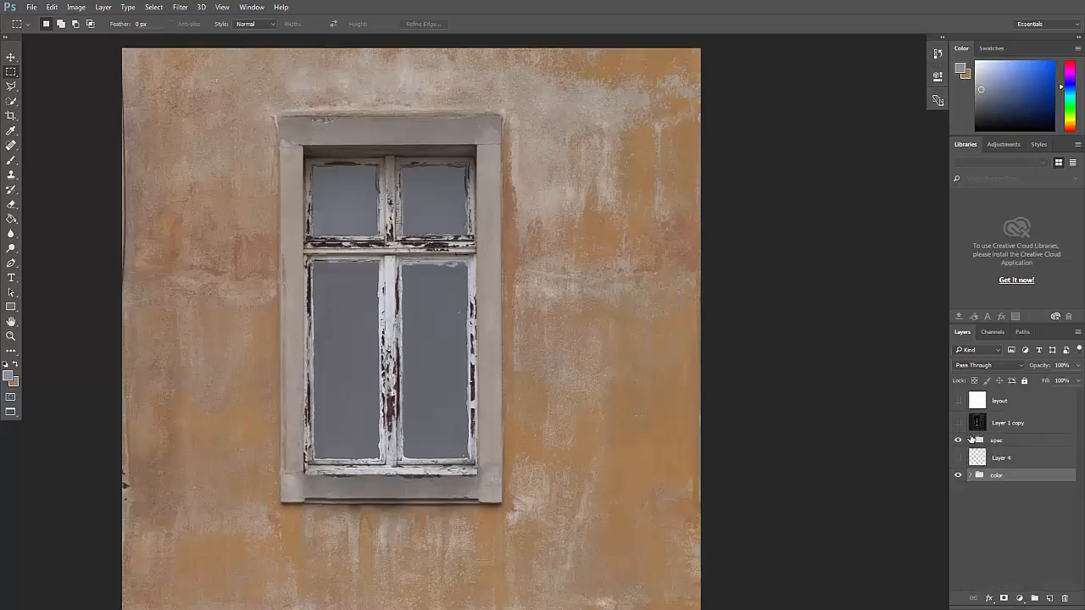
# - Hide the spec and color groups to check Layer 4 on its own, show the color group again, and delete Layer 4
pyautogui.click(958, 440)
pyautogui.click(958, 475)
pyautogui.click(958, 458)
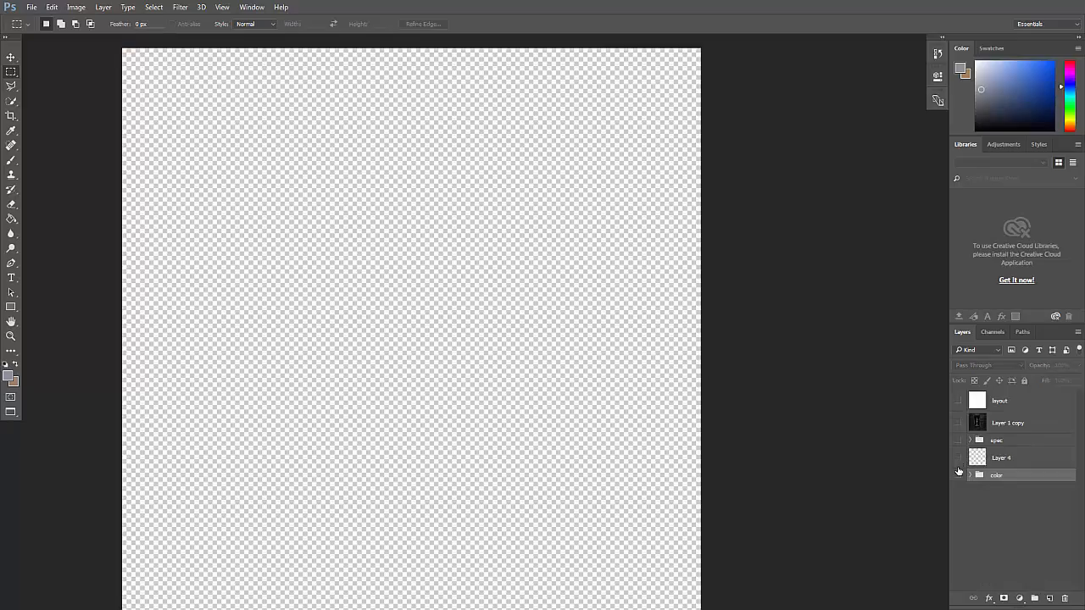
pyautogui.click(958, 475)
pyautogui.moveTo(990, 463); pyautogui.dragTo(1066, 599)
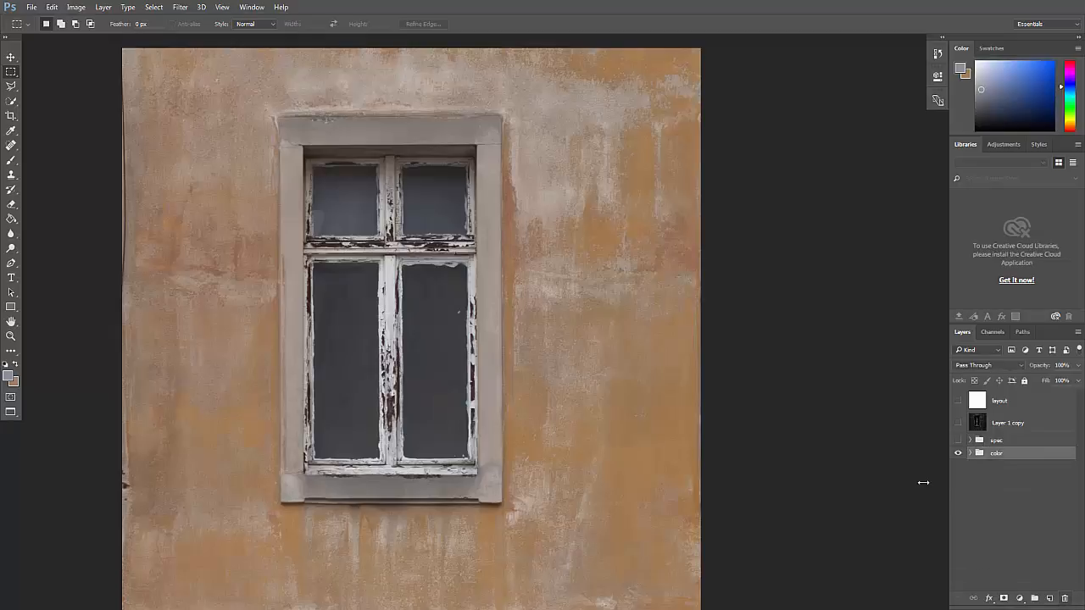
# - Show the spec group expanded with the color group hidden, and delete Layer 1 copy after checking its content
pyautogui.click(958, 440)
pyautogui.click(958, 453)
pyautogui.click(971, 440)
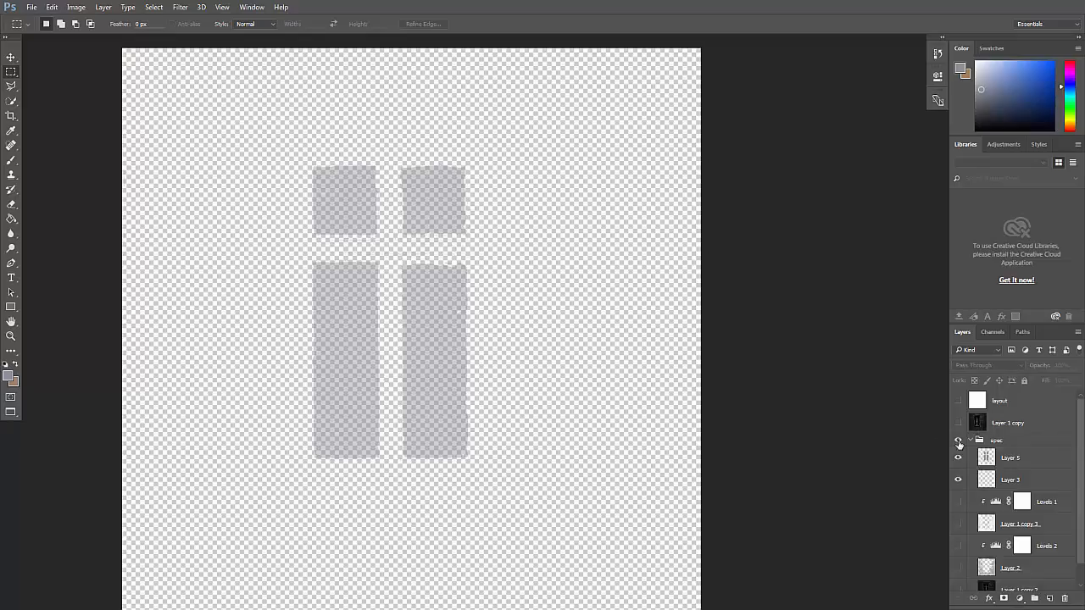
pyautogui.click(979, 422)
pyautogui.click(958, 422)
pyautogui.click(958, 423)
pyautogui.scroll(-1, 1063, 581)
pyautogui.moveTo(1064, 581); pyautogui.dragTo(1065, 598)
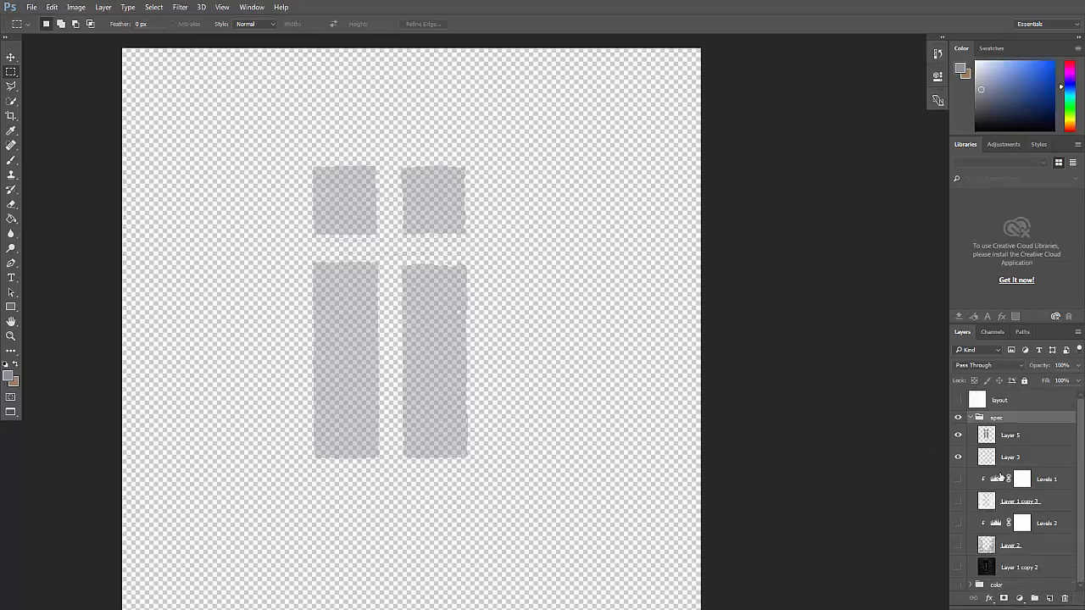
# - Make Levels 1, Layer 1 copy 3, Levels 2 and Layer 2 visible in the spec group
pyautogui.click(957, 480)
pyautogui.click(958, 502)
pyautogui.click(958, 545)
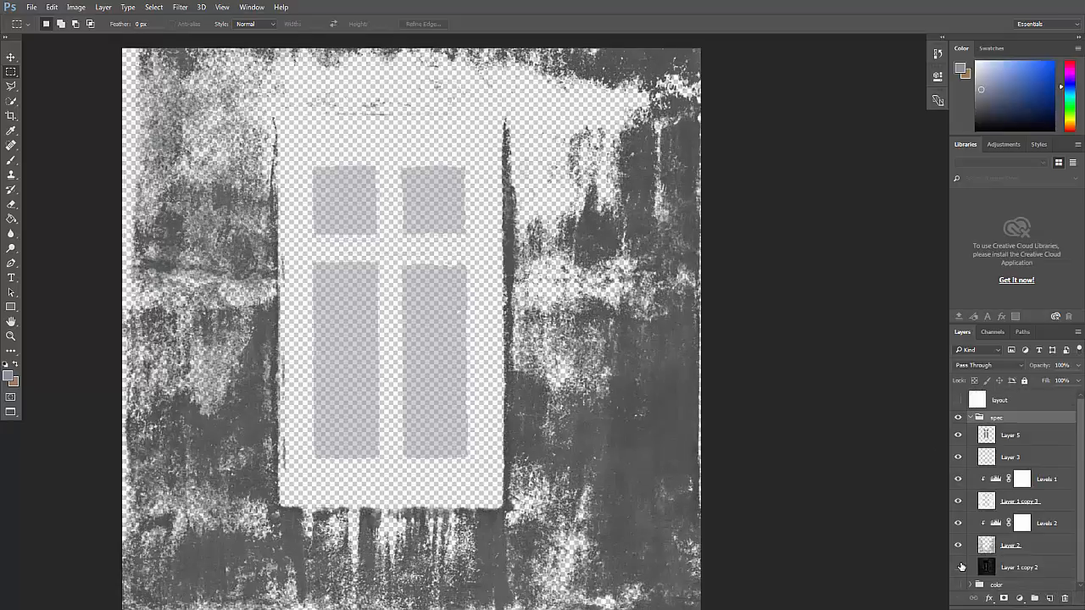
# - Show Layer 1 copy 2 in the spec group and raise Layer 5's opacity to 100%
pyautogui.click(958, 567)
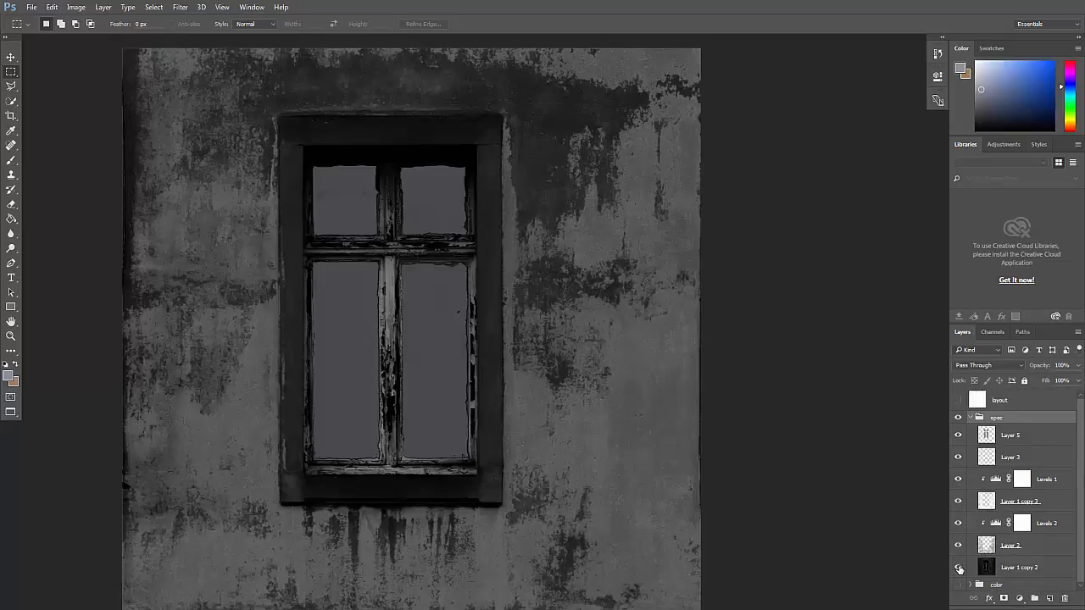
pyautogui.click(987, 438)
pyautogui.press('z')
pyautogui.moveTo(356, 261); pyautogui.dragTo(368, 316)
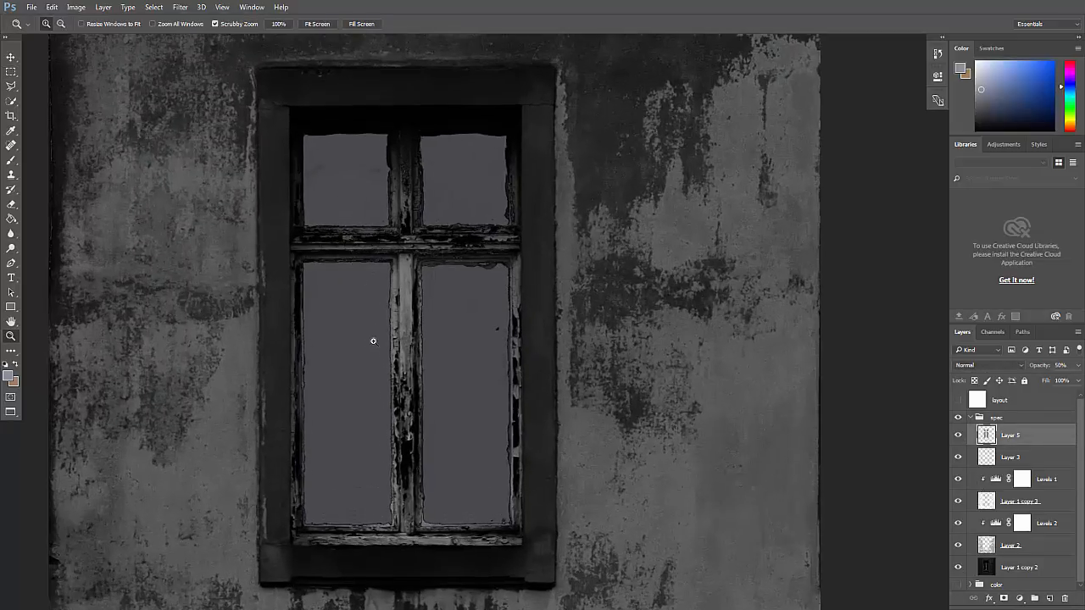
pyautogui.click(353, 212)
pyautogui.click(352, 206)
pyautogui.click(354, 206)
pyautogui.moveTo(328, 146); pyautogui.dragTo(400, 351)
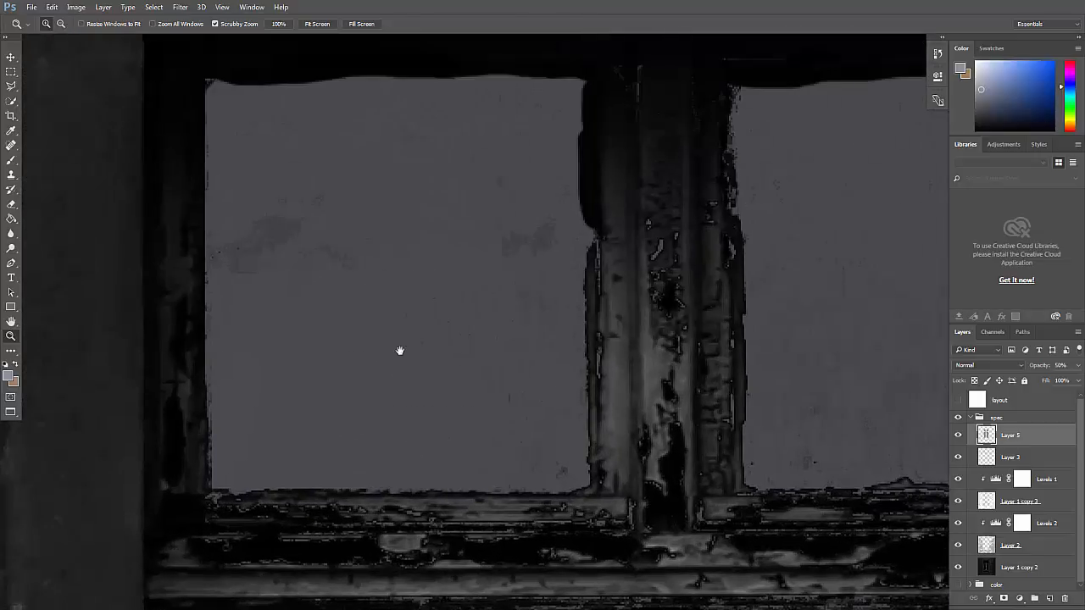
pyautogui.moveTo(274, 223); pyautogui.dragTo(341, 256)
pyautogui.click(959, 435)
pyautogui.click(959, 435)
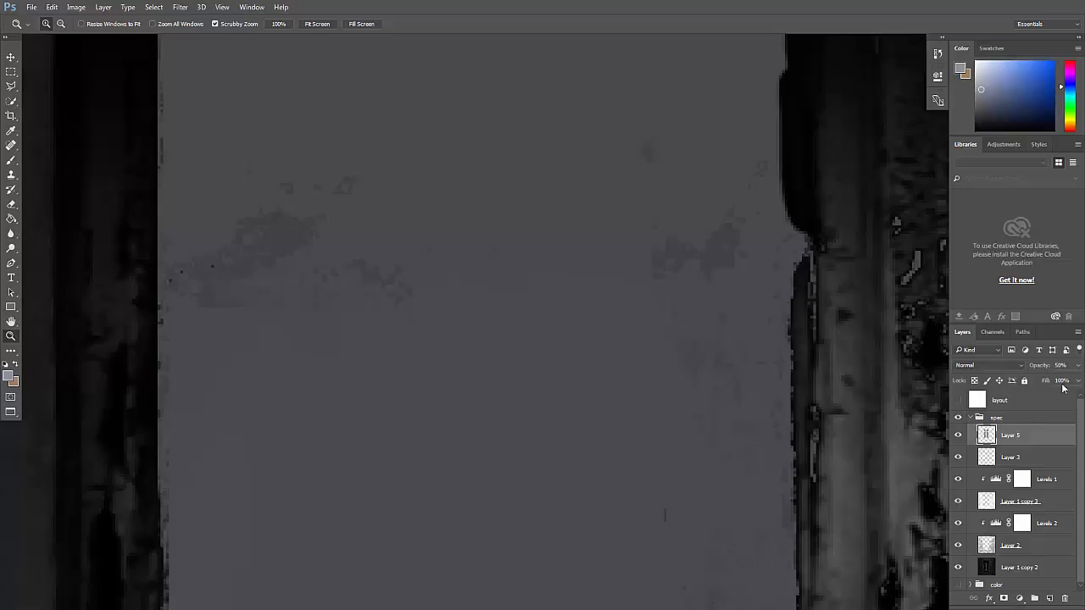
pyautogui.click(1080, 366)
pyautogui.moveTo(1049, 381); pyautogui.dragTo(1076, 381)
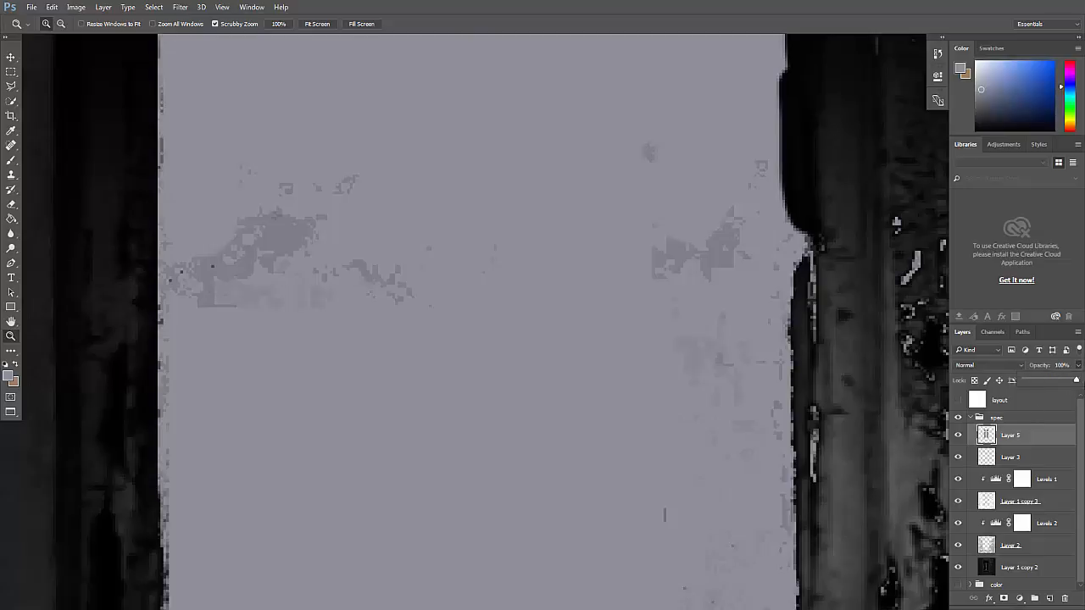
# - Paint over the darker blotches in the upper-left window pane on Layer 5 with the light grey brush
pyautogui.moveTo(667, 402); pyautogui.dragTo(656, 407)
pyautogui.moveTo(678, 419); pyautogui.dragTo(541, 336)
pyautogui.press('i')
pyautogui.press('b')
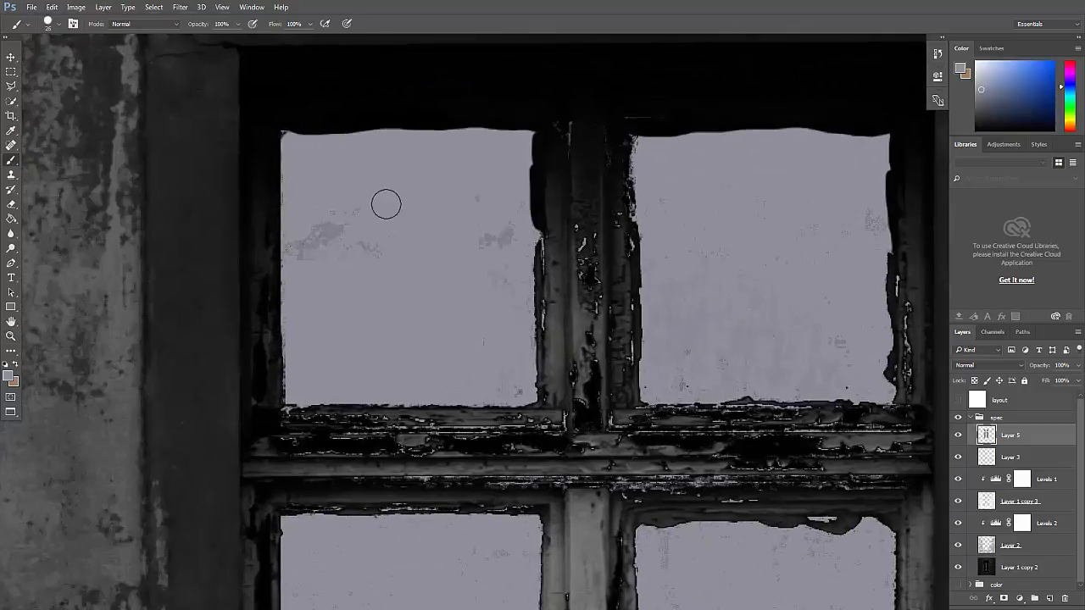
pyautogui.moveTo(364, 262)
pyautogui.mouseDown()
pyautogui.moveTo(343, 219)
pyautogui.moveTo(306, 253)
pyautogui.mouseUp()
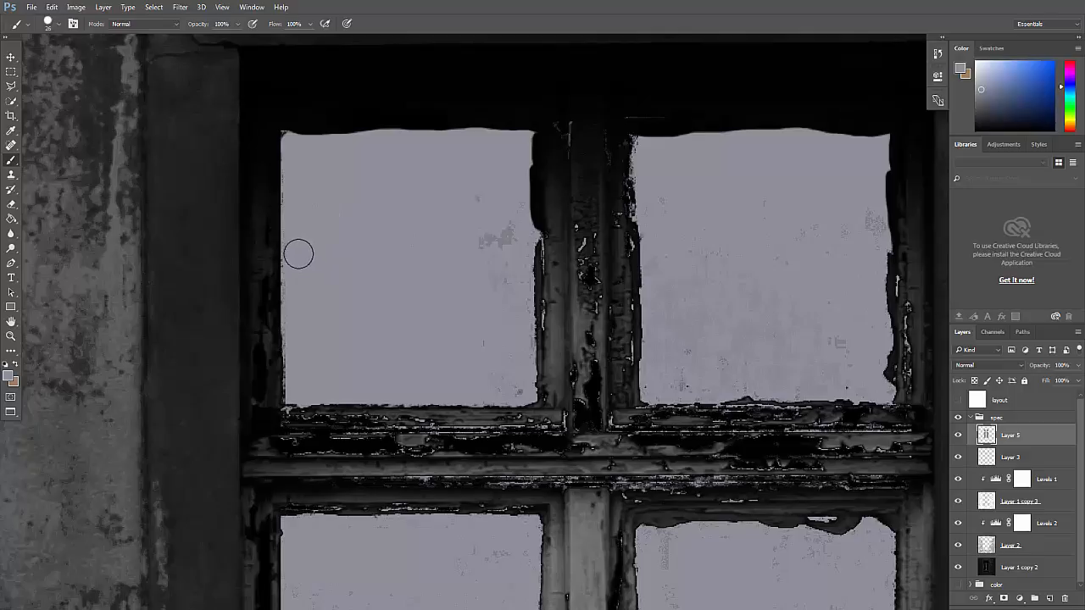
pyautogui.moveTo(483, 246)
pyautogui.mouseDown()
pyautogui.moveTo(502, 234)
pyautogui.moveTo(506, 210)
pyautogui.moveTo(514, 271)
pyautogui.mouseUp()
pyautogui.hotkey('ctrl', 'z')
pyautogui.moveTo(506, 232); pyautogui.dragTo(477, 233)
# - Hide every layer in the spec group except Layer 5
pyautogui.moveTo(854, 321); pyautogui.dragTo(782, 298)
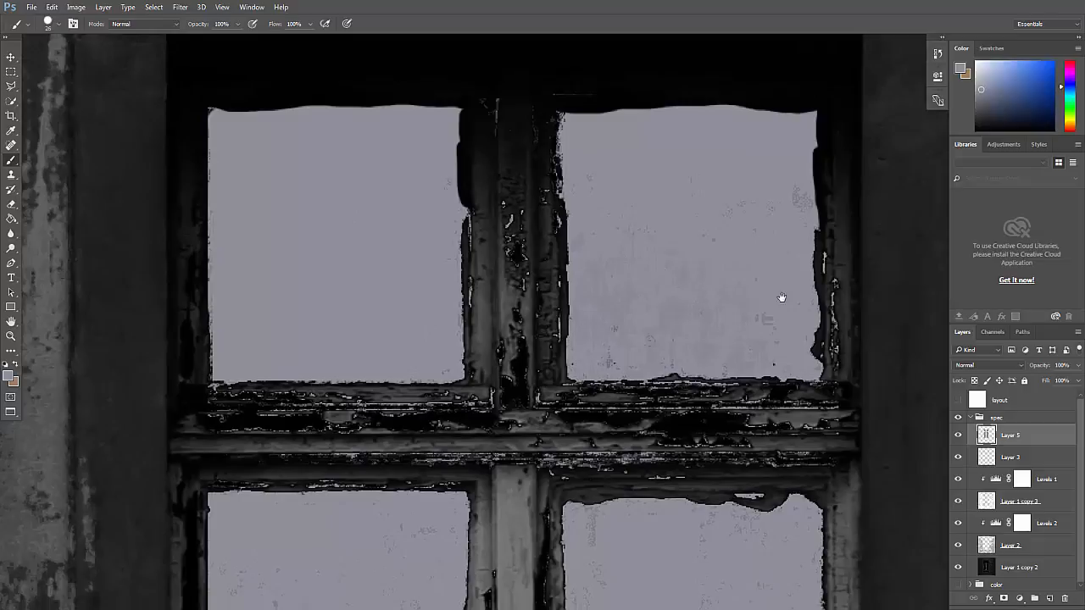
pyautogui.moveTo(957, 477); pyautogui.dragTo(958, 504)
pyautogui.click(960, 568)
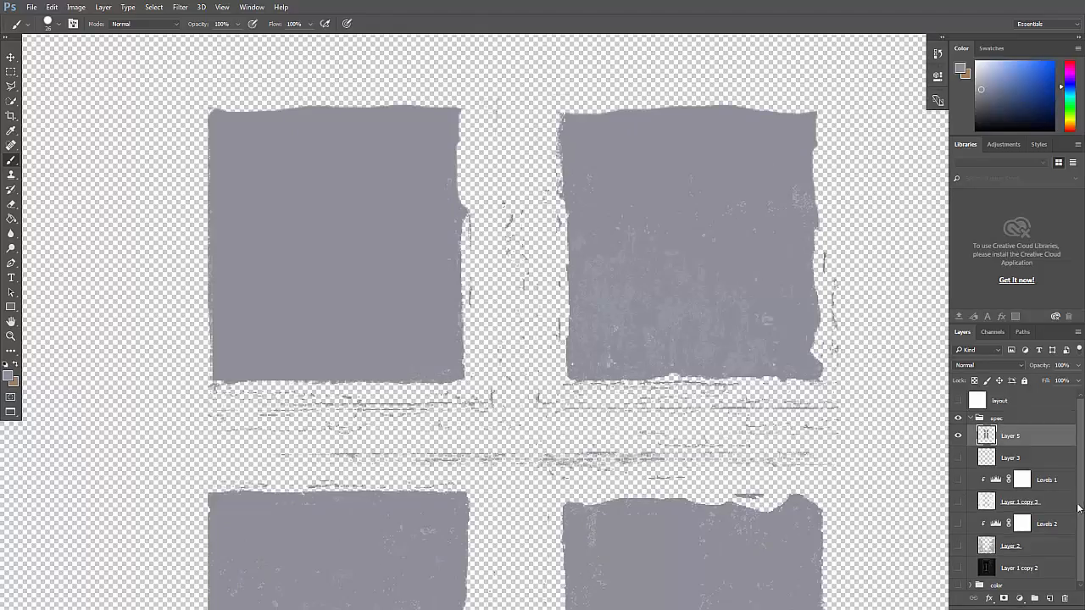
# - Compare Layer 5's pane shapes with the glass in the color group by toggling the visibility of both
pyautogui.click(959, 585)
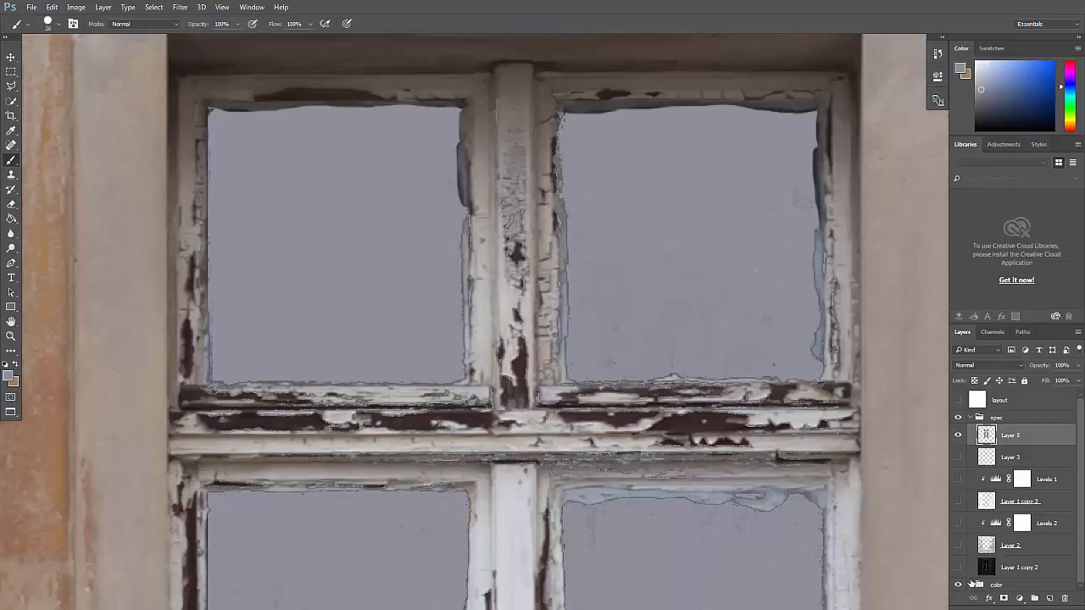
pyautogui.click(959, 435)
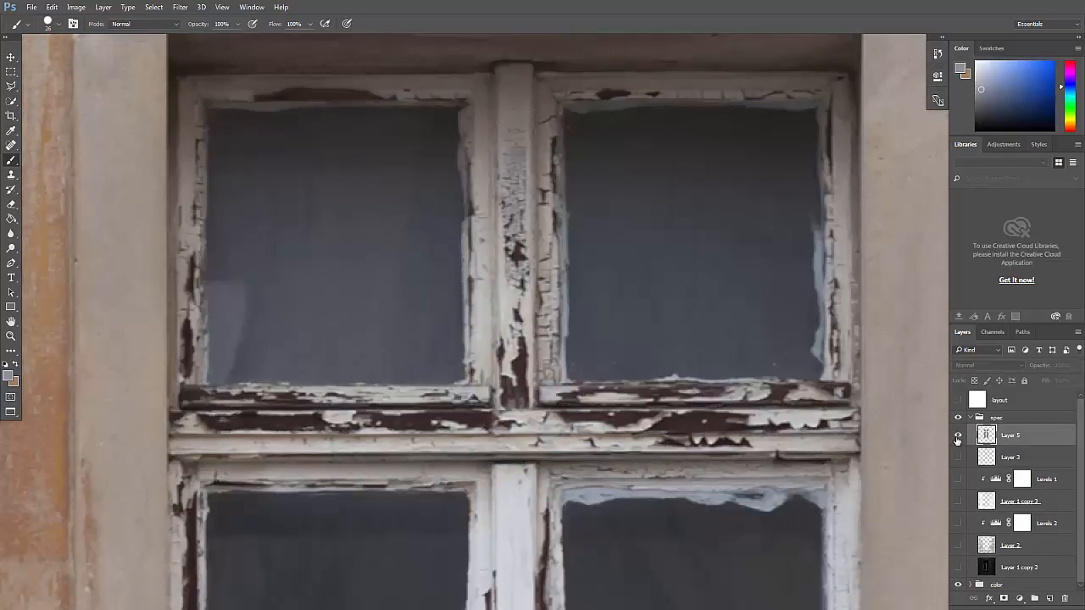
pyautogui.click(958, 436)
pyautogui.click(959, 585)
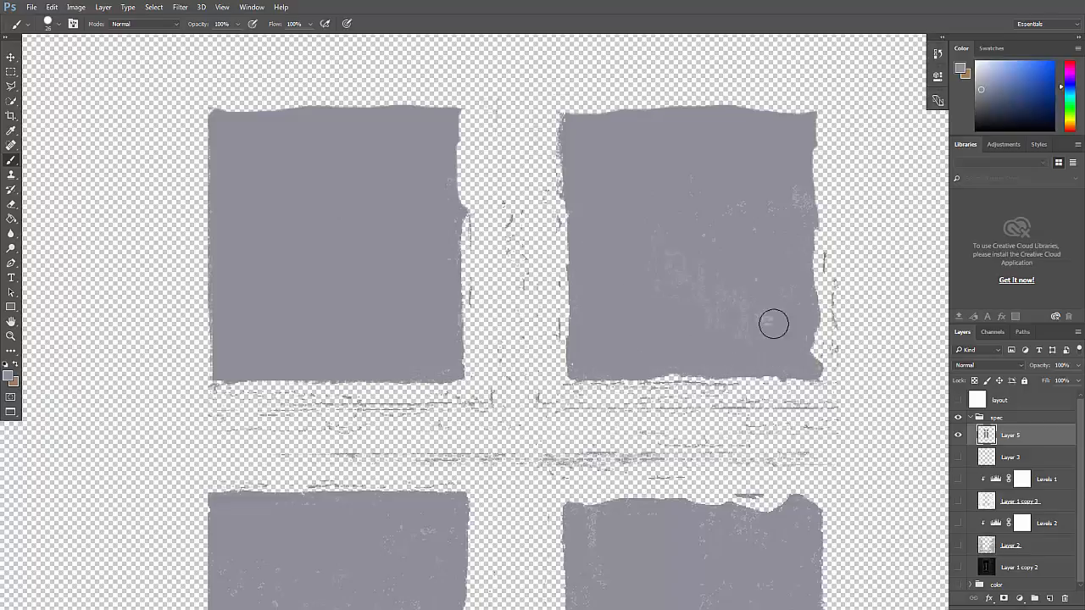
# - Paint over the speckles and gaps inside the upper-right and lower-right window panes on Layer 5
pyautogui.moveTo(701, 286)
pyautogui.mouseDown()
pyautogui.moveTo(660, 196)
pyautogui.moveTo(687, 165)
pyautogui.moveTo(722, 197)
pyautogui.moveTo(756, 177)
pyautogui.moveTo(799, 205)
pyautogui.mouseUp()
pyautogui.moveTo(763, 377); pyautogui.dragTo(755, 189)
pyautogui.moveTo(731, 495); pyautogui.dragTo(741, 279)
pyautogui.moveTo(729, 256); pyautogui.dragTo(714, 263)
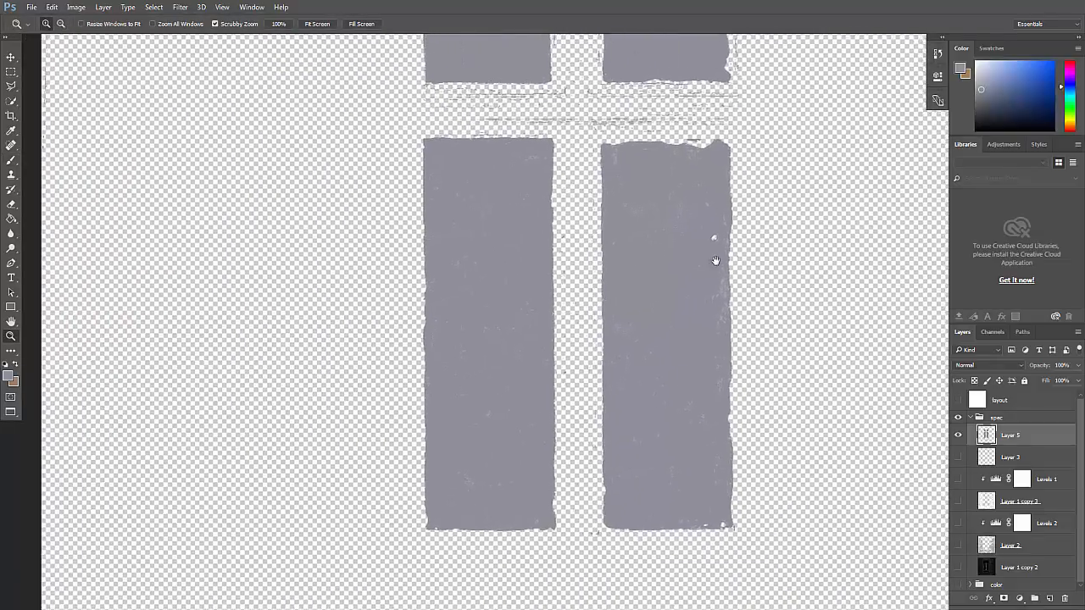
pyautogui.press('b')
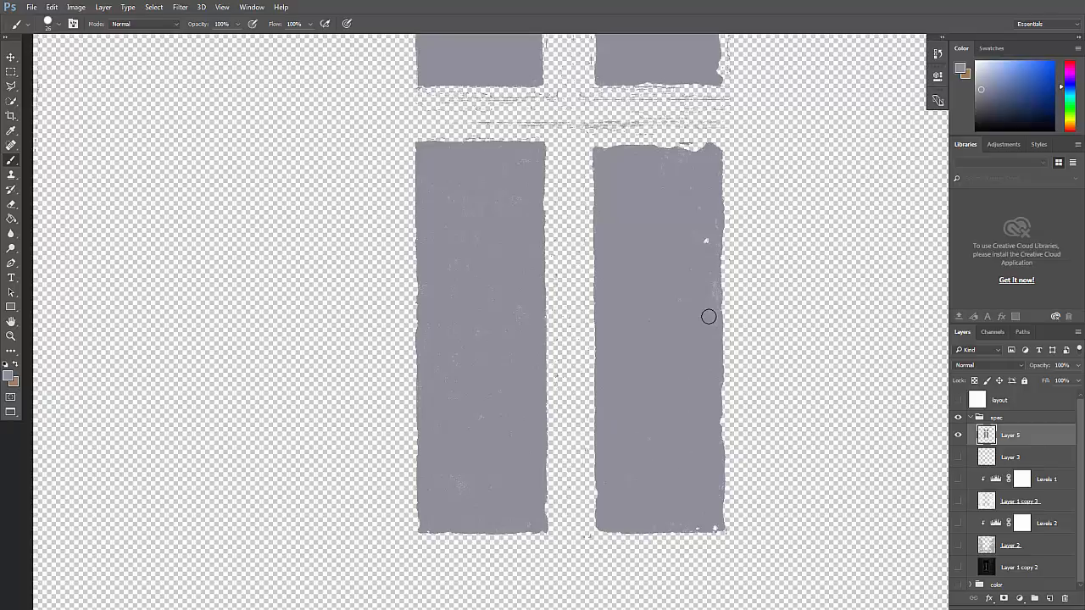
# - Enlarge the brush and paint over the speckles inside the lower-left window pane
pyautogui.rightClick(489, 205)
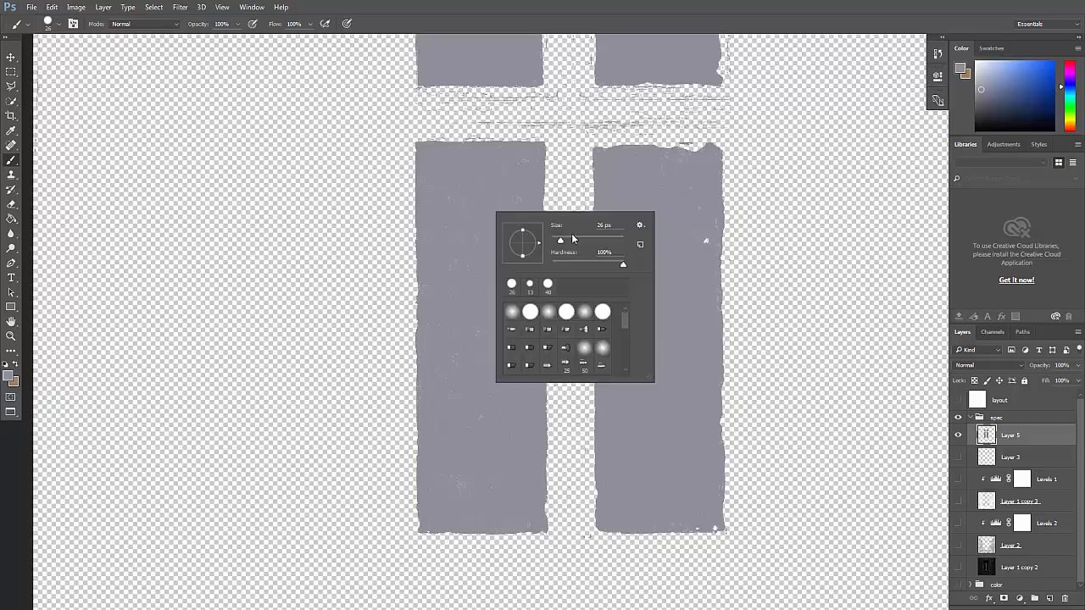
pyautogui.moveTo(586, 234); pyautogui.dragTo(588, 235)
pyautogui.moveTo(470, 192)
pyautogui.mouseDown()
pyautogui.moveTo(462, 203)
pyautogui.moveTo(476, 185)
pyautogui.moveTo(503, 190)
pyautogui.mouseUp()
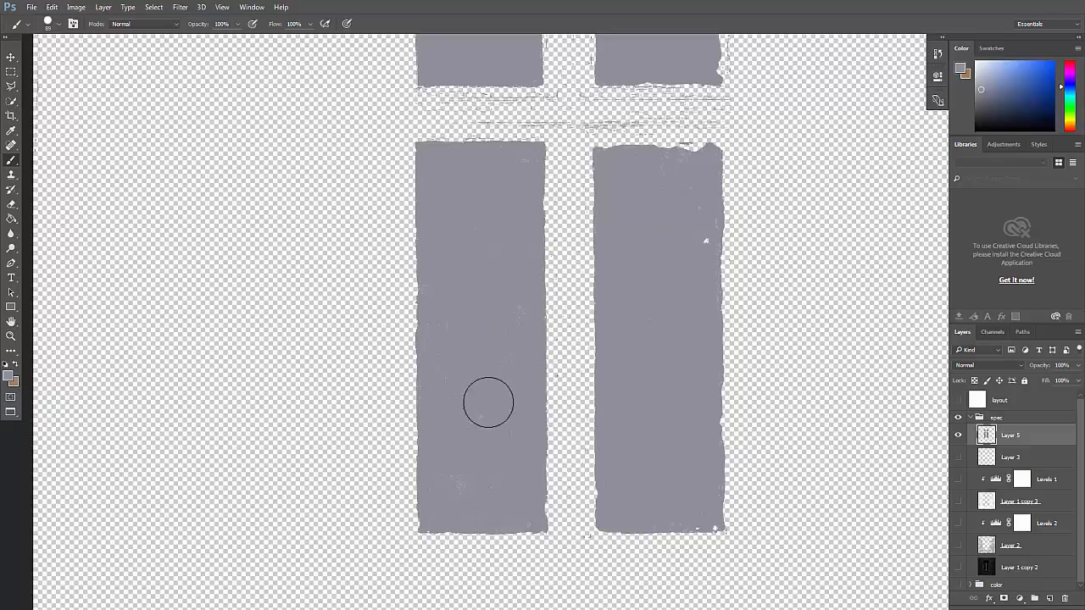
pyautogui.moveTo(506, 444)
pyautogui.mouseDown()
pyautogui.moveTo(471, 456)
pyautogui.moveTo(468, 482)
pyautogui.moveTo(498, 474)
pyautogui.moveTo(453, 479)
pyautogui.moveTo(440, 448)
pyautogui.mouseUp()
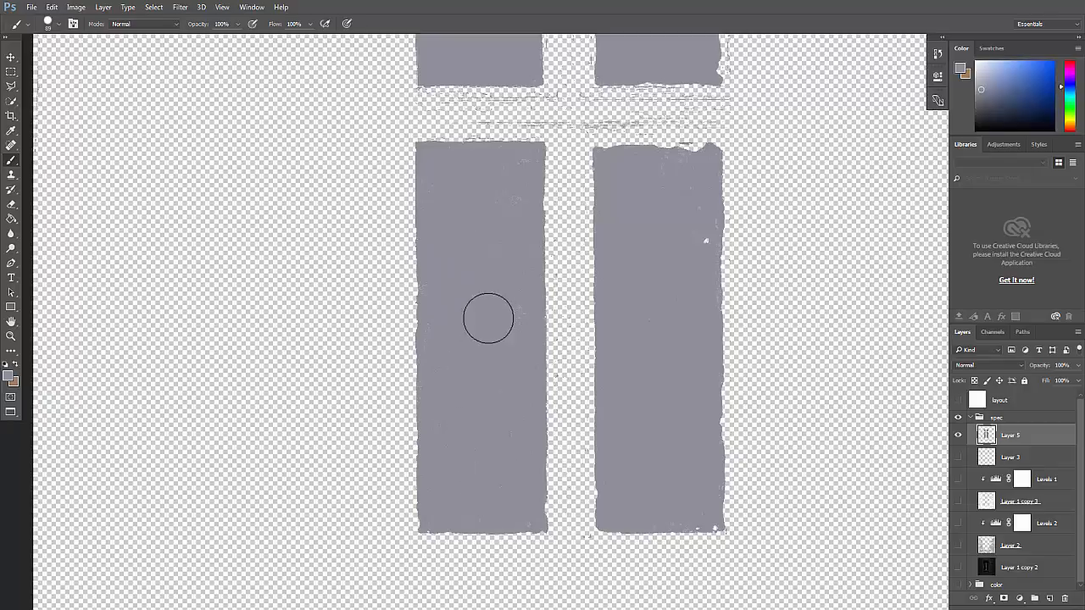
# - Delete the stray marks from the horizontal crossbar area and beside the outer edge of the upper-right pane
pyautogui.moveTo(581, 148); pyautogui.dragTo(564, 245)
pyautogui.press('m')
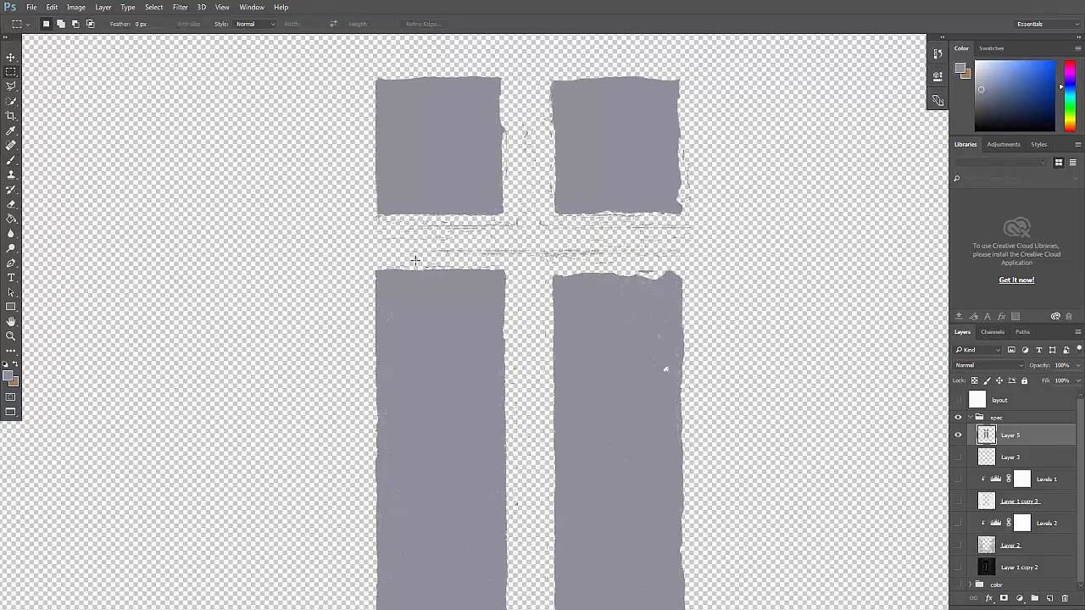
pyautogui.moveTo(373, 266); pyautogui.dragTo(709, 214)
pyautogui.press('Delete')
pyautogui.moveTo(712, 119); pyautogui.dragTo(687, 201)
pyautogui.moveTo(686, 144); pyautogui.dragTo(681, 203)
pyautogui.click(700, 214)
pyautogui.click(679, 264)
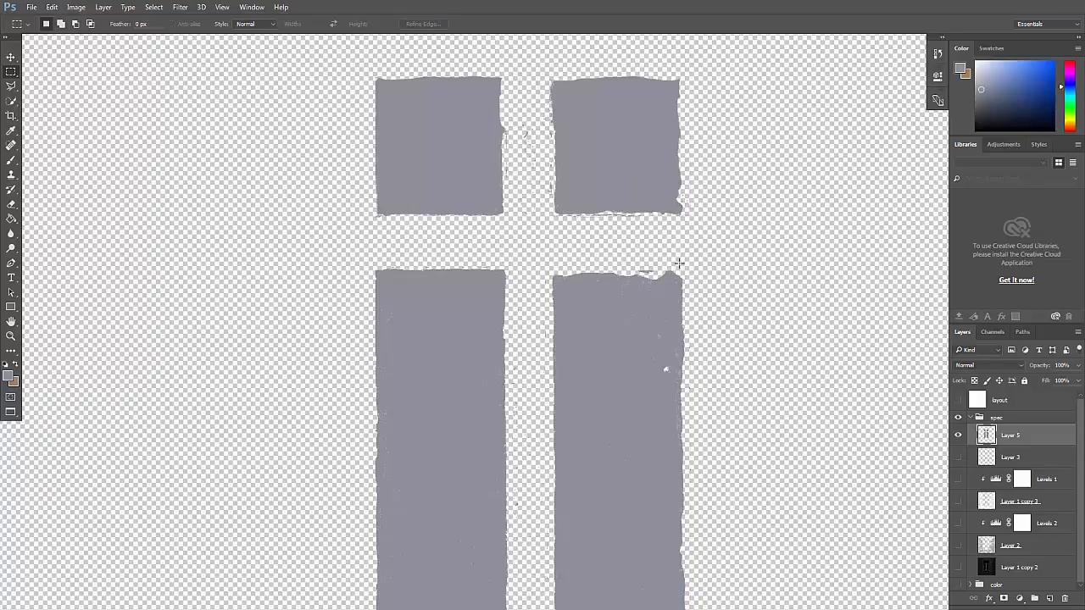
# - Clear the stray marks above the lower-right pane and in the gap between the two upper panes
pyautogui.moveTo(642, 265)
pyautogui.mouseDown()
pyautogui.moveTo(650, 274)
pyautogui.moveTo(631, 256)
pyautogui.mouseUp()
pyautogui.press('Delete')
pyautogui.moveTo(552, 126)
pyautogui.mouseDown()
pyautogui.moveTo(540, 217)
pyautogui.moveTo(534, 128)
pyautogui.moveTo(523, 206)
pyautogui.mouseUp()
pyautogui.press('Delete')
pyautogui.press('Delete')
pyautogui.moveTo(518, 119); pyautogui.dragTo(505, 186)
pyautogui.click(525, 203)
pyautogui.press('e')
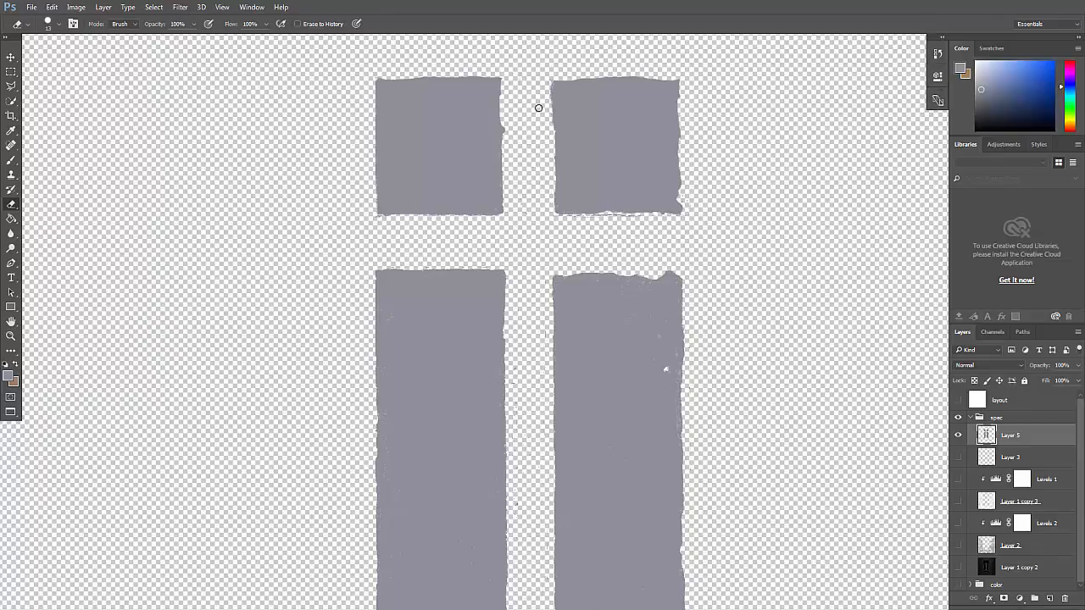
pyautogui.moveTo(547, 88); pyautogui.dragTo(551, 134)
# - Delete the stray specks in the vertical gap between the two lower panes
pyautogui.scroll(-5, 525, 204)
pyautogui.press('space')
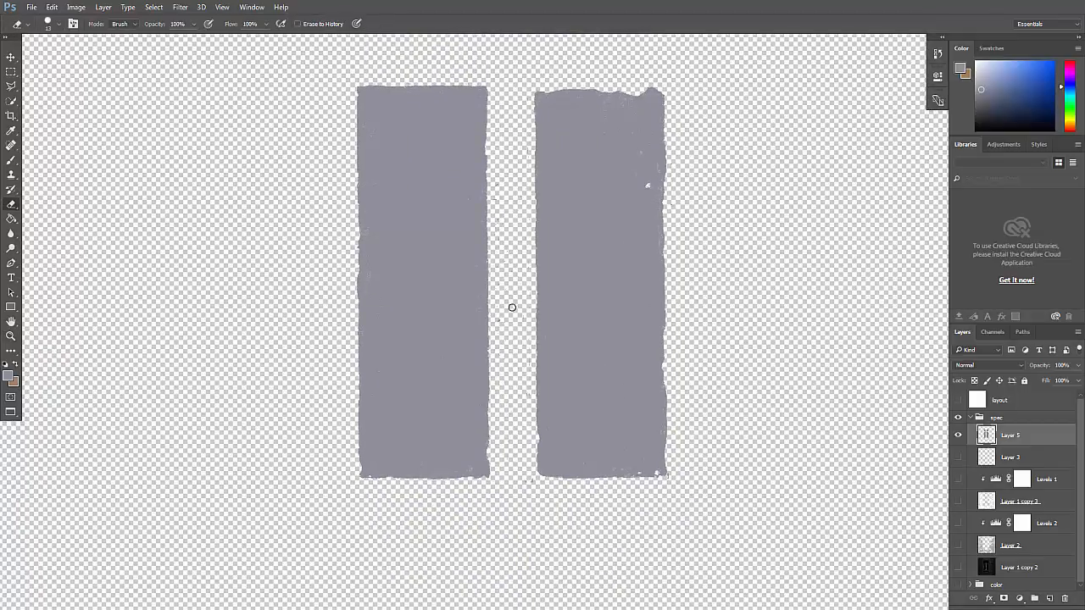
pyautogui.press('m')
pyautogui.moveTo(530, 298); pyautogui.dragTo(495, 410)
pyautogui.moveTo(521, 463); pyautogui.dragTo(537, 491)
pyautogui.press('Delete')
pyautogui.moveTo(521, 419); pyautogui.dragTo(520, 475)
pyautogui.moveTo(515, 438); pyautogui.dragTo(504, 482)
pyautogui.hotkey('ctrl', 'd')
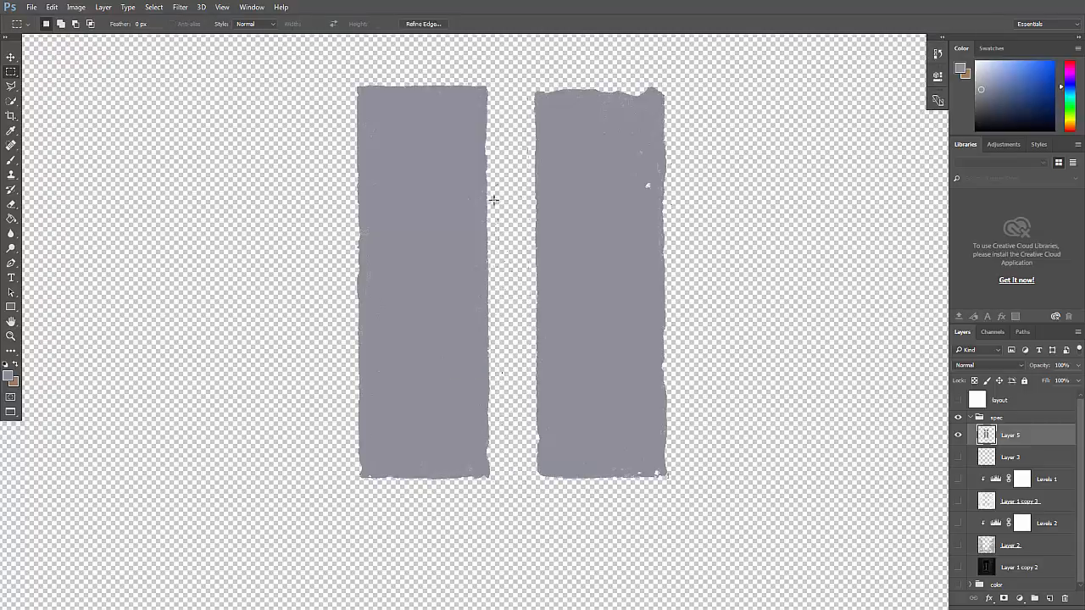
pyautogui.moveTo(508, 178)
pyautogui.mouseDown()
pyautogui.moveTo(497, 220)
pyautogui.moveTo(494, 209)
pyautogui.mouseUp()
pyautogui.hotkey('ctrl', 'd')
pyautogui.moveTo(516, 113); pyautogui.dragTo(494, 154)
pyautogui.moveTo(521, 100); pyautogui.dragTo(523, 136)
# - Show the color group beneath Layer 5 and examine how the grey panes fit the window frame
pyautogui.press('z')
pyautogui.keyDown('alt'); pyautogui.click(524, 296); pyautogui.keyUp('alt')
pyautogui.keyDown('alt'); pyautogui.click(523, 296); pyautogui.keyUp('alt')
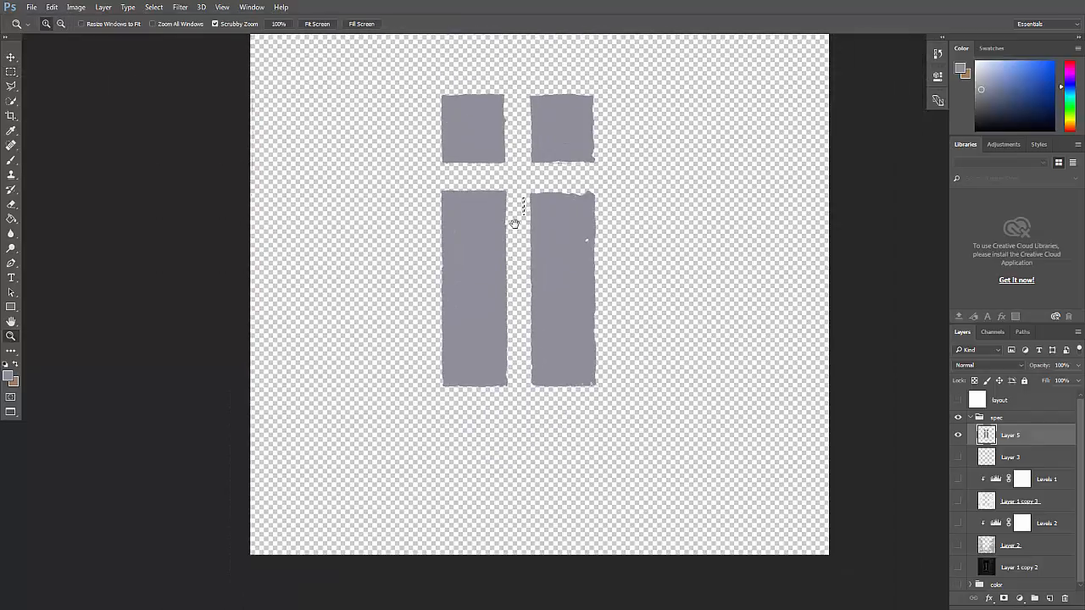
pyautogui.moveTo(517, 211); pyautogui.dragTo(519, 251)
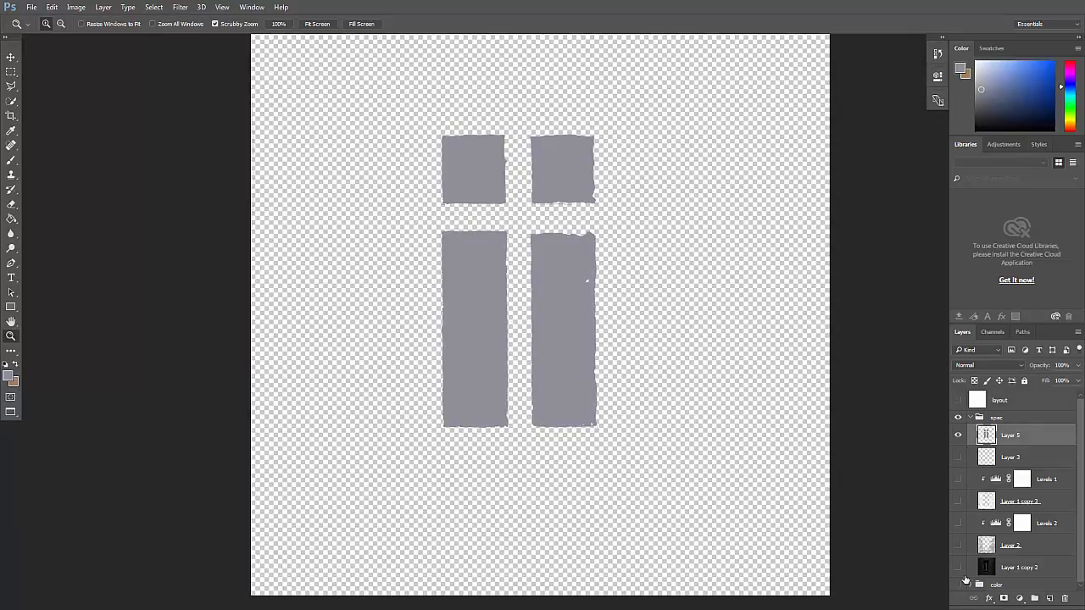
pyautogui.click(959, 585)
pyautogui.click(962, 584)
pyautogui.click(961, 584)
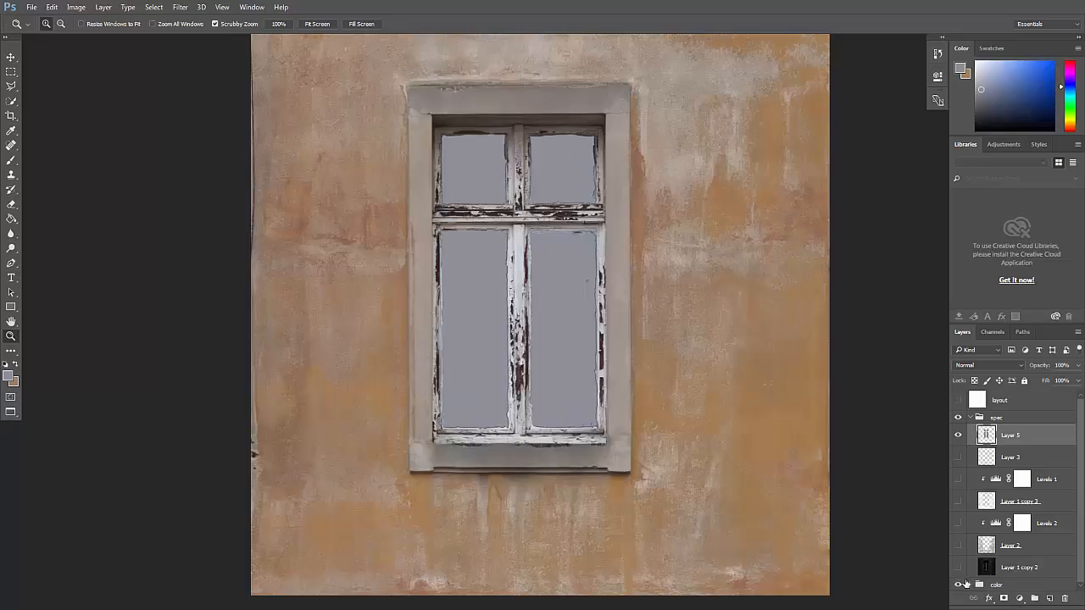
pyautogui.click(497, 304)
pyautogui.click(498, 341)
pyautogui.click(500, 352)
pyautogui.moveTo(506, 349); pyautogui.dragTo(513, 288)
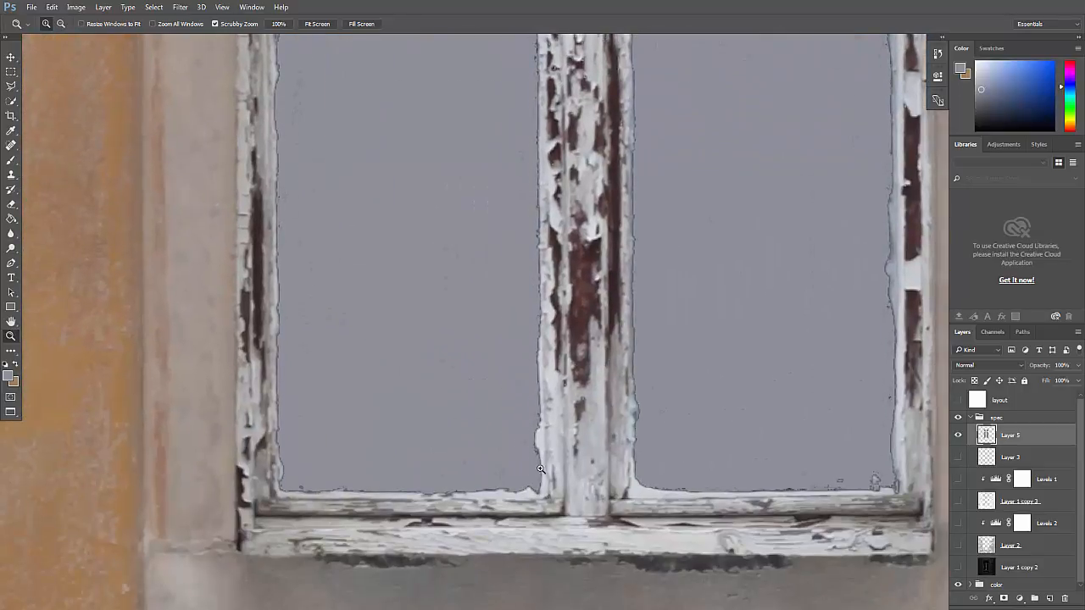
pyautogui.keyDown('alt'); pyautogui.click(513, 261); pyautogui.keyUp('alt')
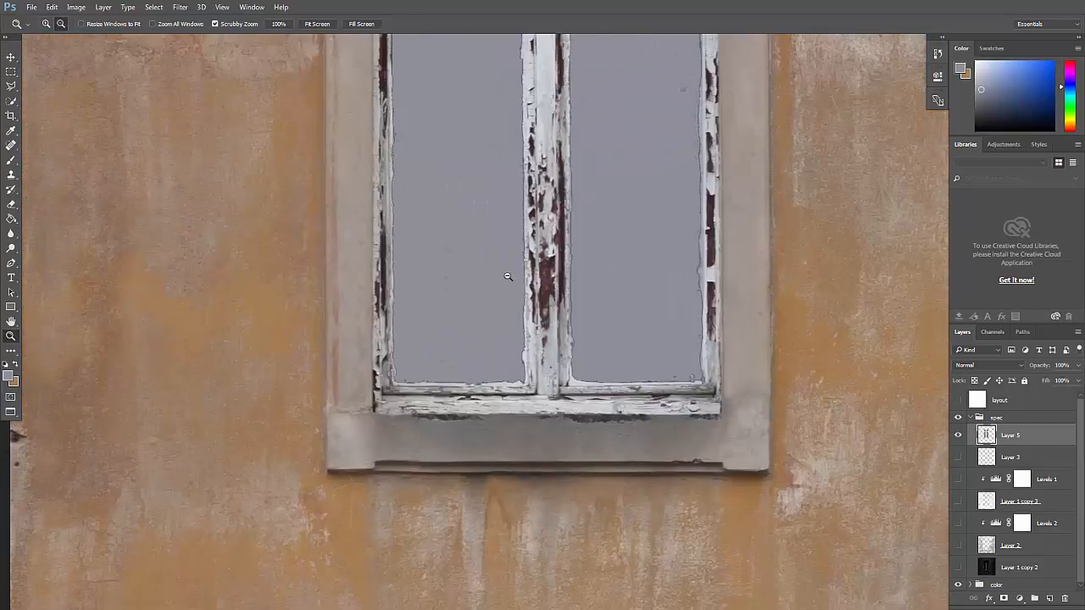
pyautogui.keyDown('alt'); pyautogui.click(510, 281); pyautogui.keyUp('alt')
pyautogui.click(504, 209)
pyautogui.moveTo(503, 199); pyautogui.dragTo(505, 339)
pyautogui.moveTo(505, 264); pyautogui.dragTo(506, 332)
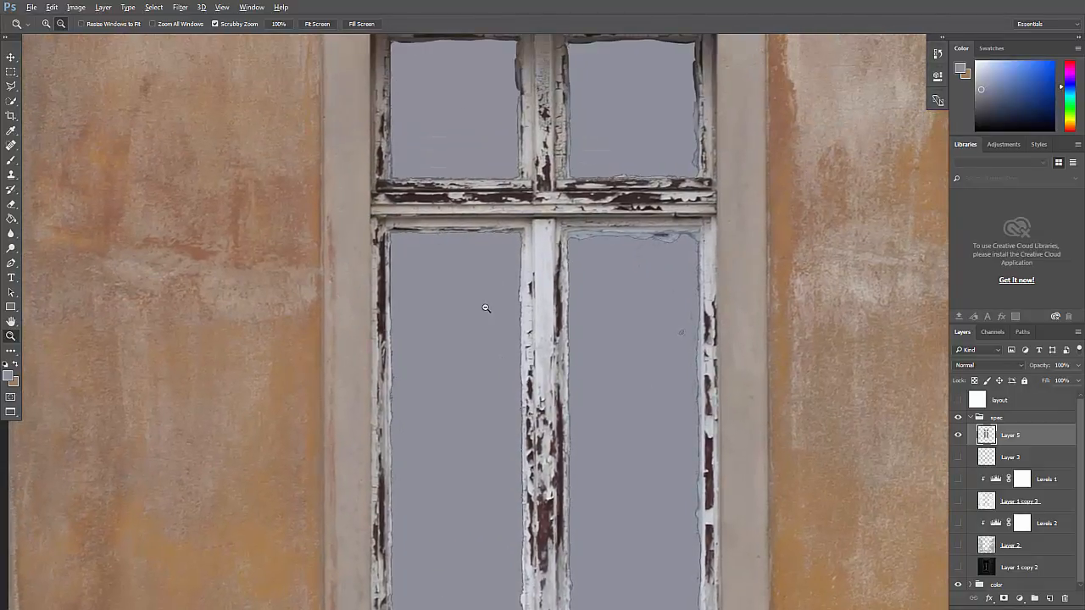
pyautogui.keyDown('alt'); pyautogui.click(487, 307); pyautogui.keyUp('alt')
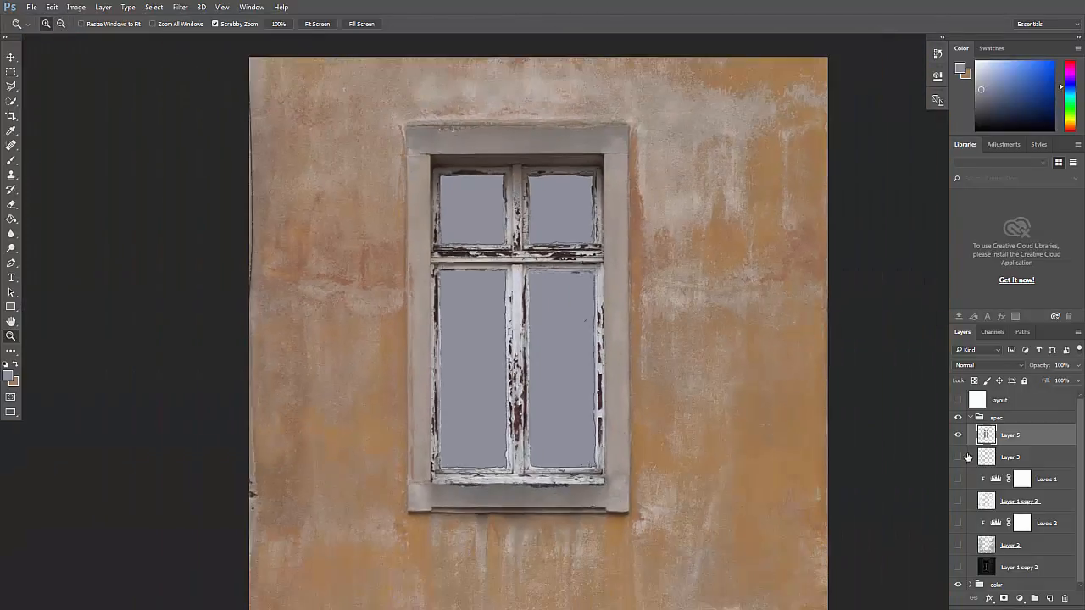
# - Show all layers in the spec group again and hide the color group
pyautogui.moveTo(959, 458); pyautogui.dragTo(959, 536)
pyautogui.click(959, 501)
pyautogui.click(959, 524)
pyautogui.click(959, 568)
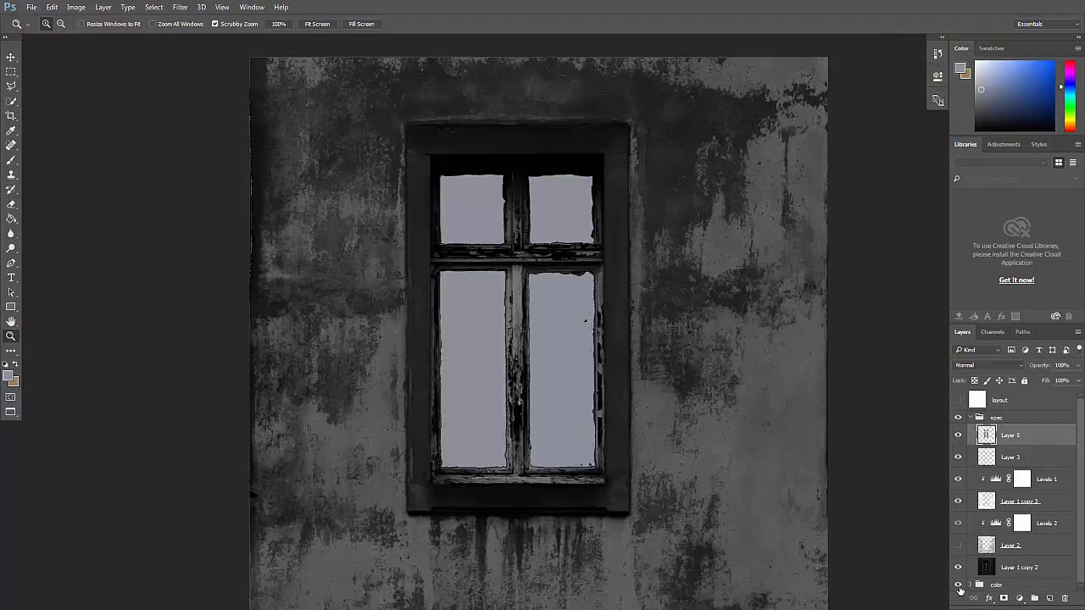
pyautogui.click(959, 547)
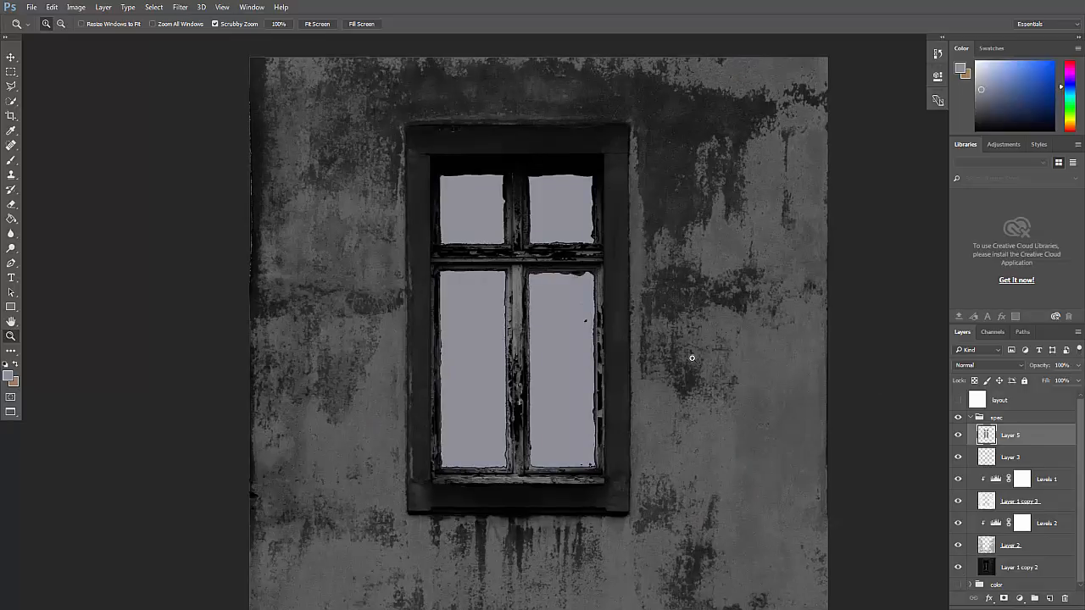
pyautogui.keyDown('alt'); pyautogui.click(524, 325); pyautogui.keyUp('alt')
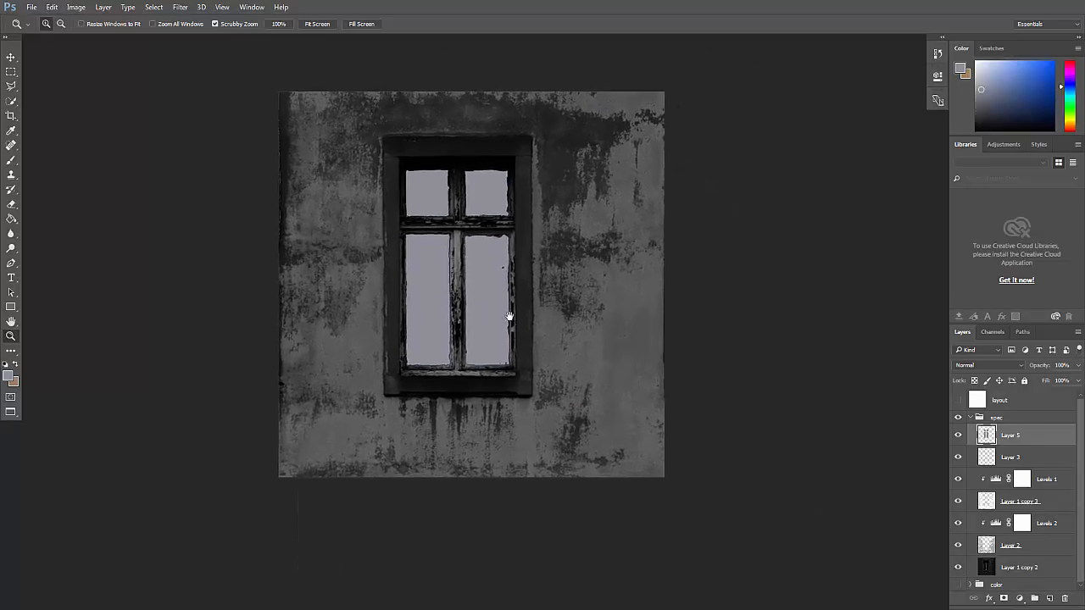
pyautogui.click(428, 316)
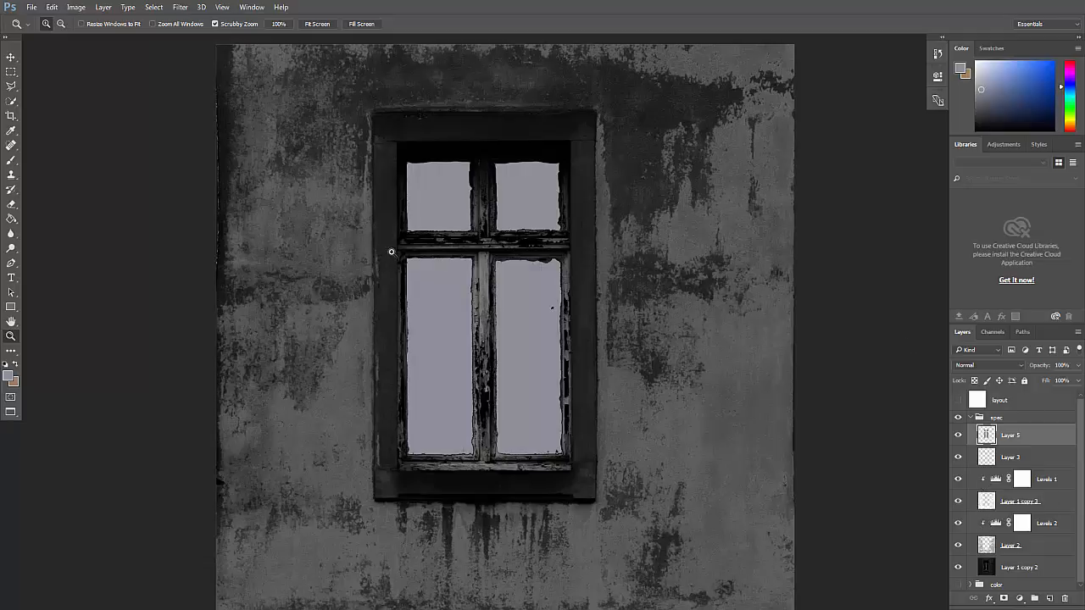
pyautogui.moveTo(422, 250); pyautogui.dragTo(602, 250)
pyautogui.moveTo(712, 271); pyautogui.dragTo(458, 251)
pyautogui.moveTo(551, 315); pyautogui.dragTo(497, 314)
pyautogui.moveTo(415, 306); pyautogui.dragTo(438, 316)
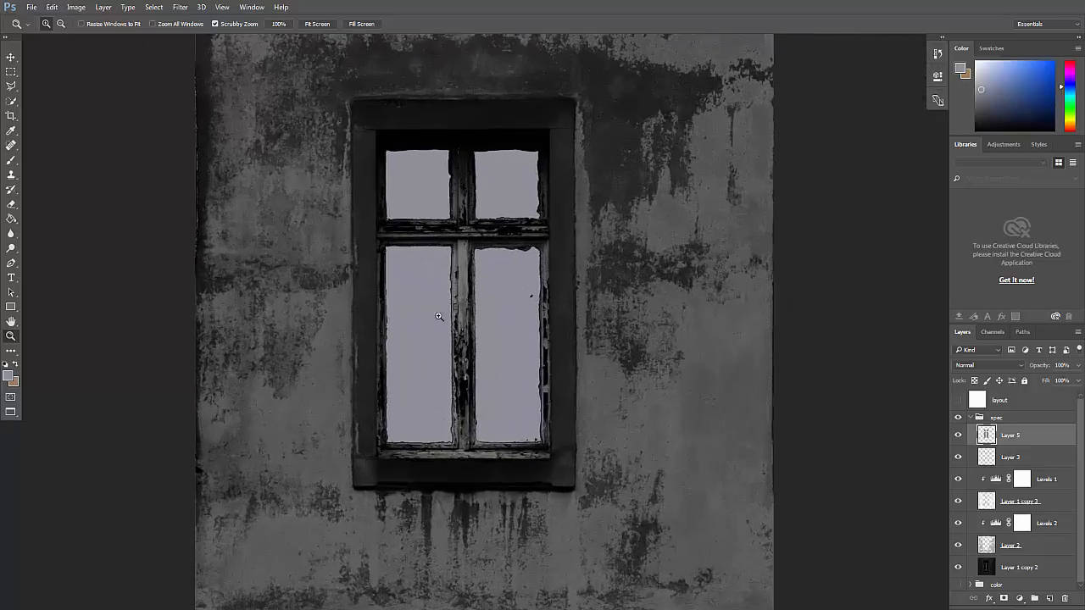
# - Turn the glass panes on Layer 5 neutral grey, apply Levels to them and pick white as the foreground color
pyautogui.moveTo(995, 90); pyautogui.dragTo(977, 47)
pyautogui.hotkey('ctrl', 'l')
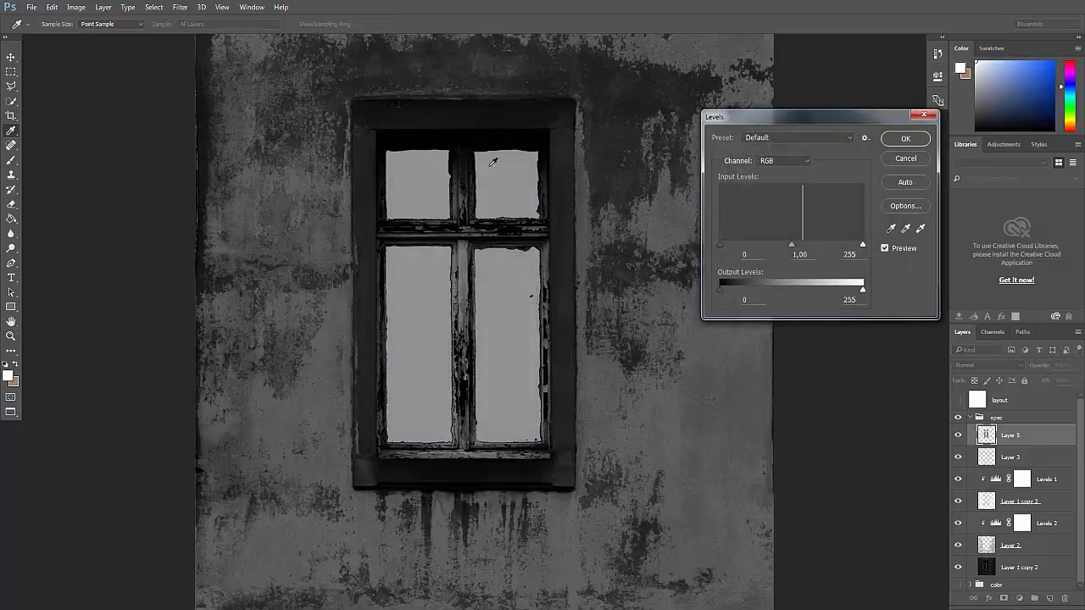
pyautogui.click(905, 138)
pyautogui.keyDown('alt'); pyautogui.click(509, 320); pyautogui.keyUp('alt')
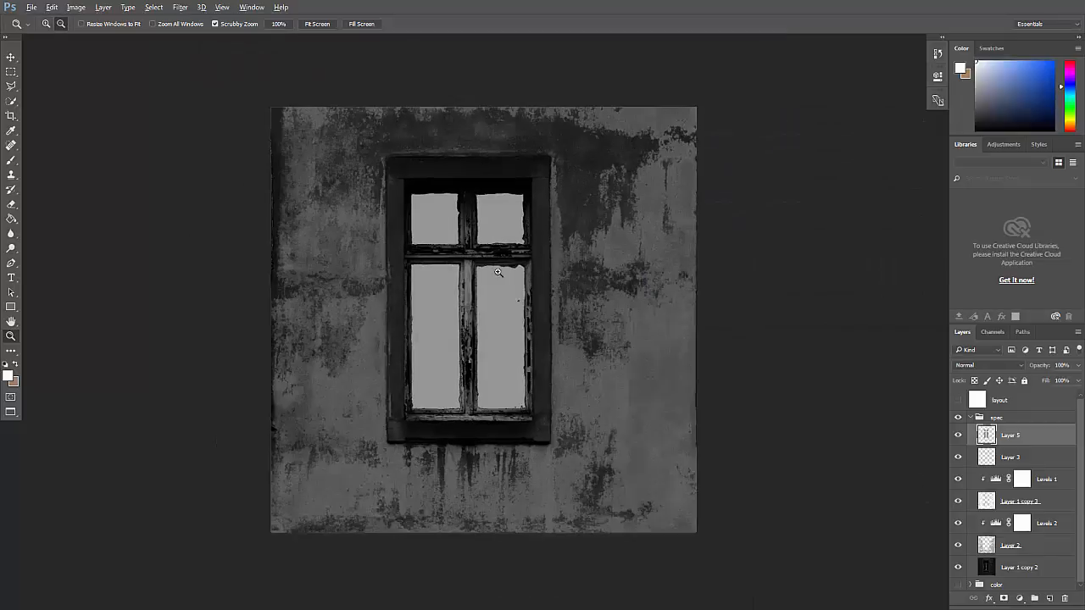
# - Switch to the browser and look through the Rust category on textures.com, returning to the window texture in Photoshop
pyautogui.hotkey('alt', 'Tab')
pyautogui.hotkey('alt', 'Tab')
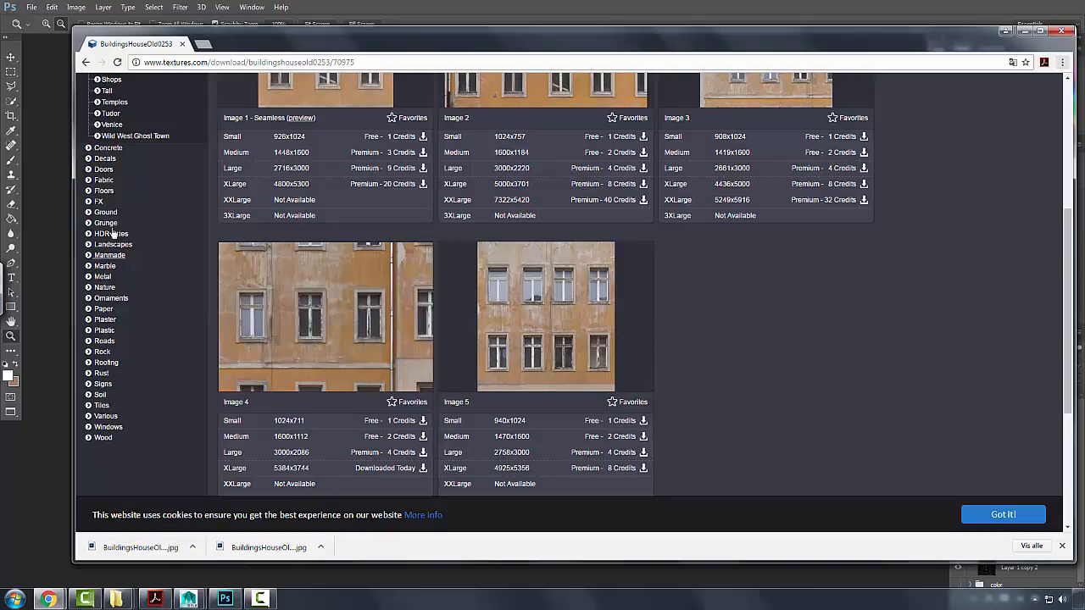
pyautogui.click(101, 373)
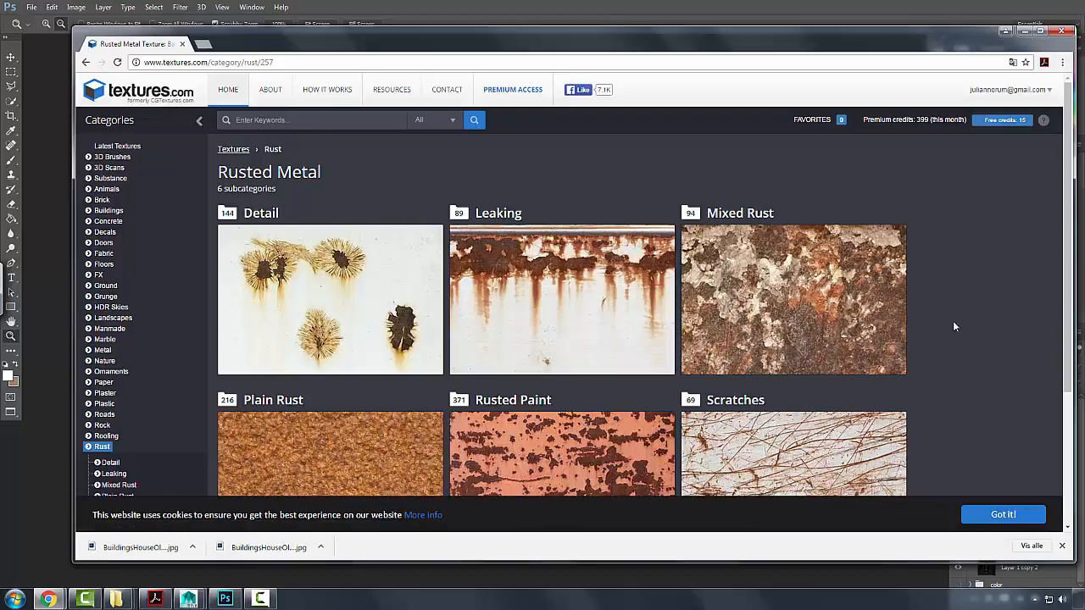
pyautogui.hotkey('alt', 'Tab')
pyautogui.click(457, 288)
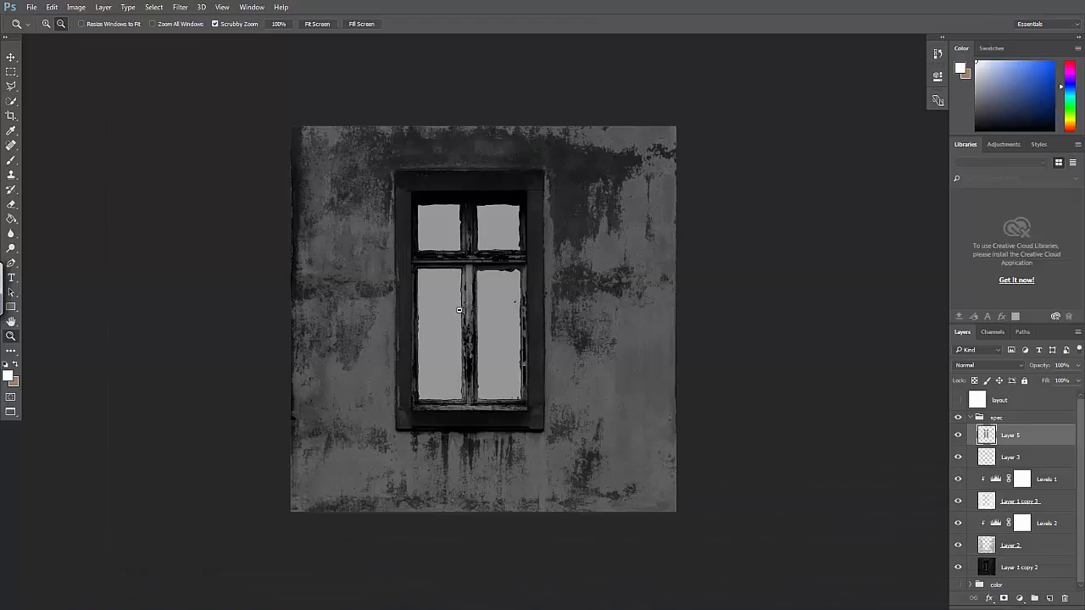
# - Switch to the file explorer, open the Rust folder inside _TEXTURES and select the DecalsRusted0019_1_S image
pyautogui.hotkey('alt', 'Tab')
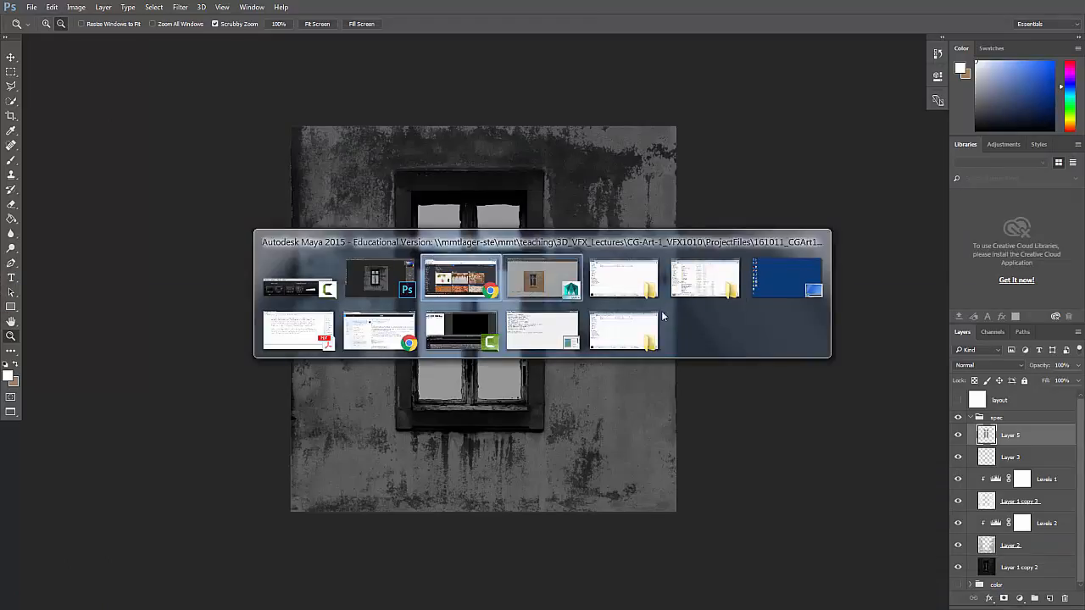
pyautogui.click(691, 273)
pyautogui.moveTo(1041, 182); pyautogui.dragTo(1022, 299)
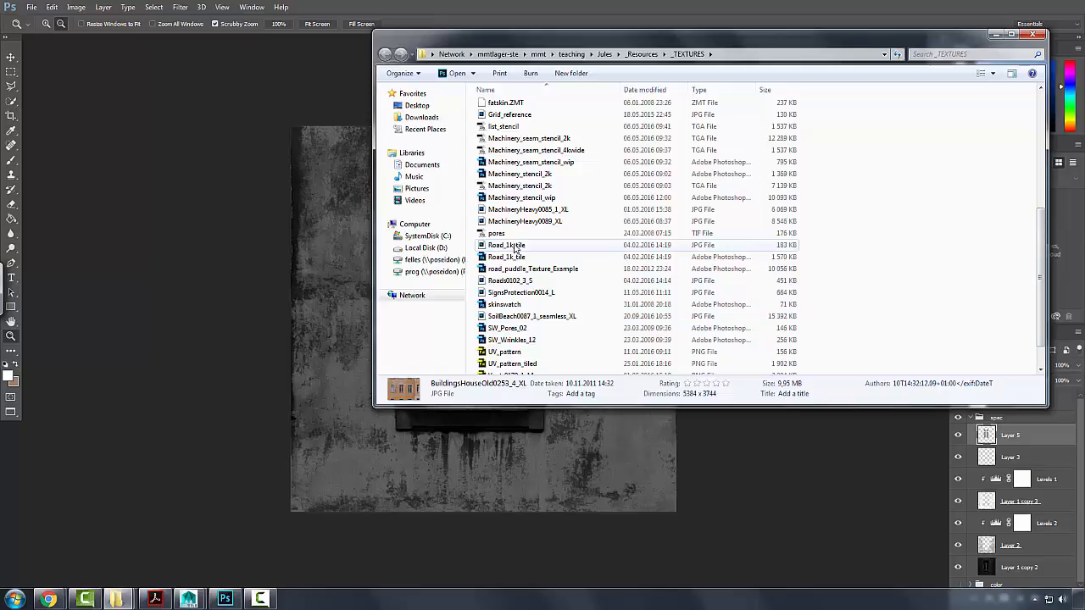
pyautogui.moveTo(565, 39); pyautogui.dragTo(511, 46)
pyautogui.scroll(-1, 982, 279)
pyautogui.scroll(6, 982, 280)
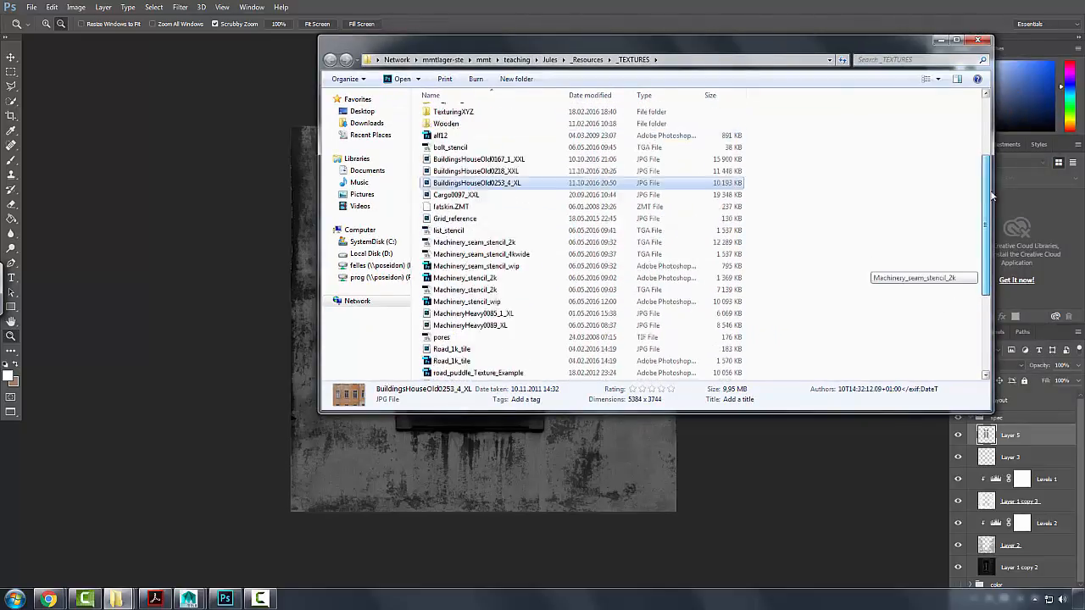
pyautogui.doubleClick(440, 167)
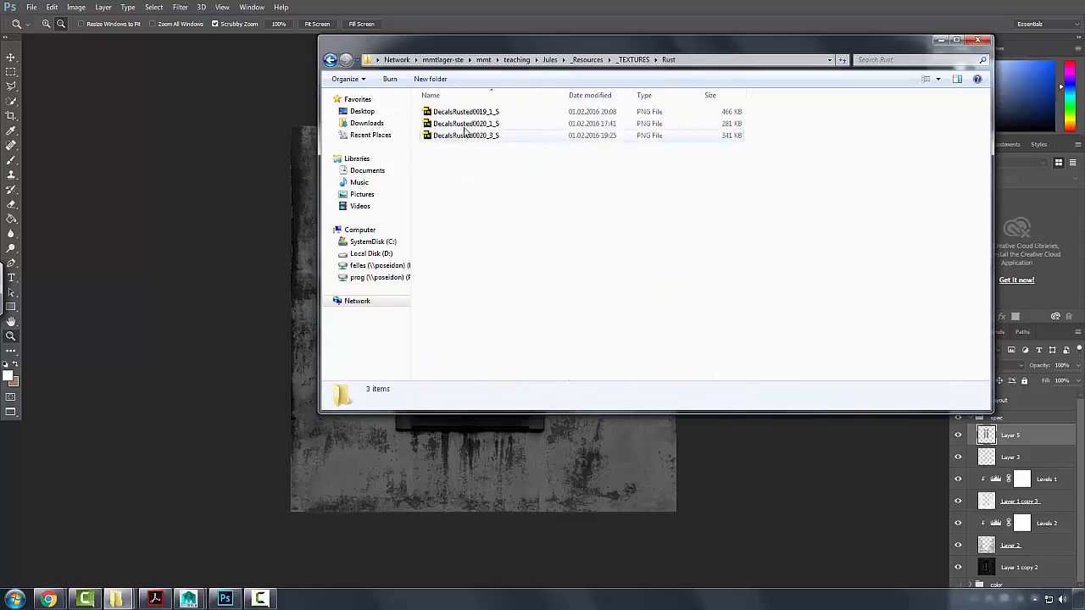
pyautogui.click(462, 136)
pyautogui.click(467, 124)
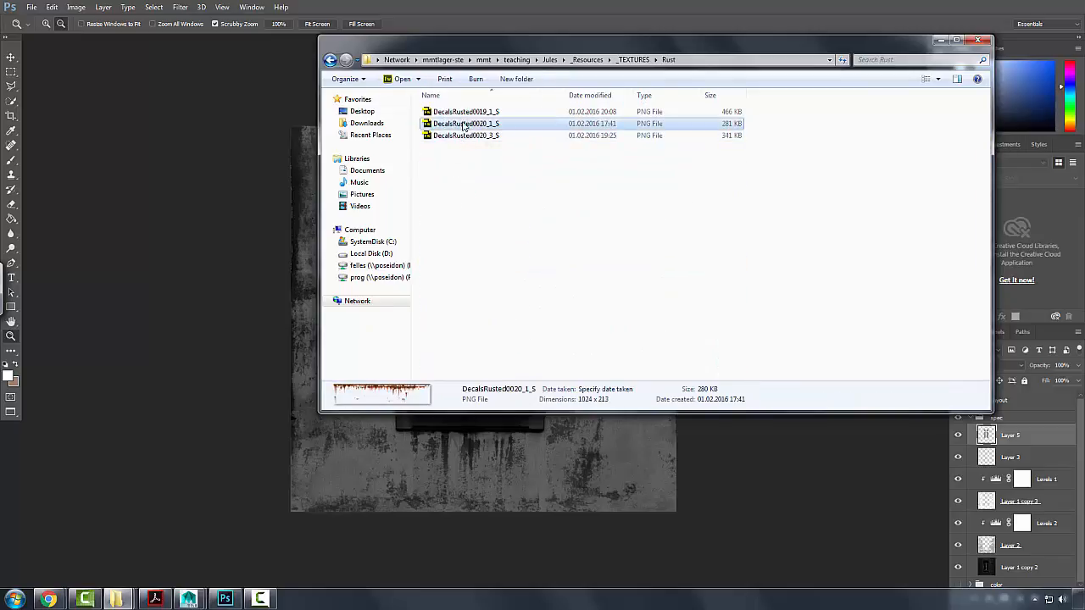
pyautogui.click(466, 112)
pyautogui.rightClick(458, 115)
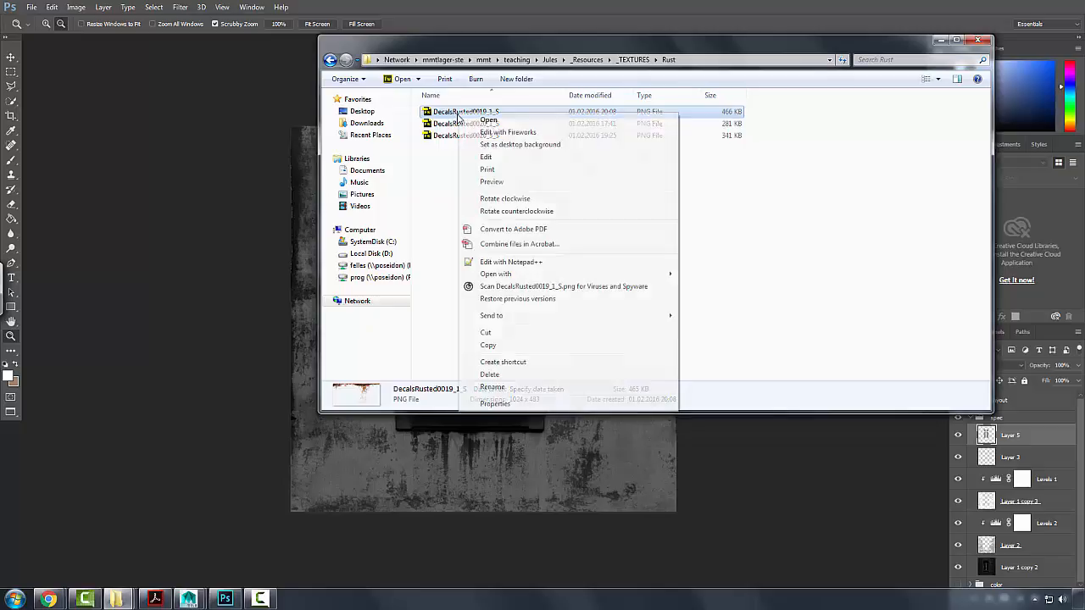
pyautogui.moveTo(499, 275)
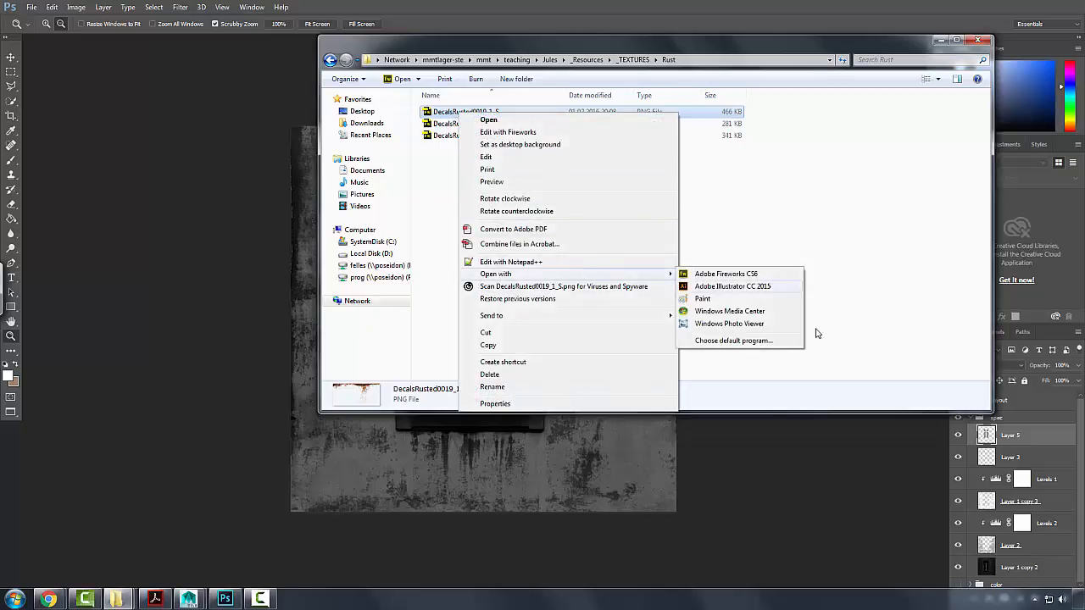
pyautogui.click(749, 341)
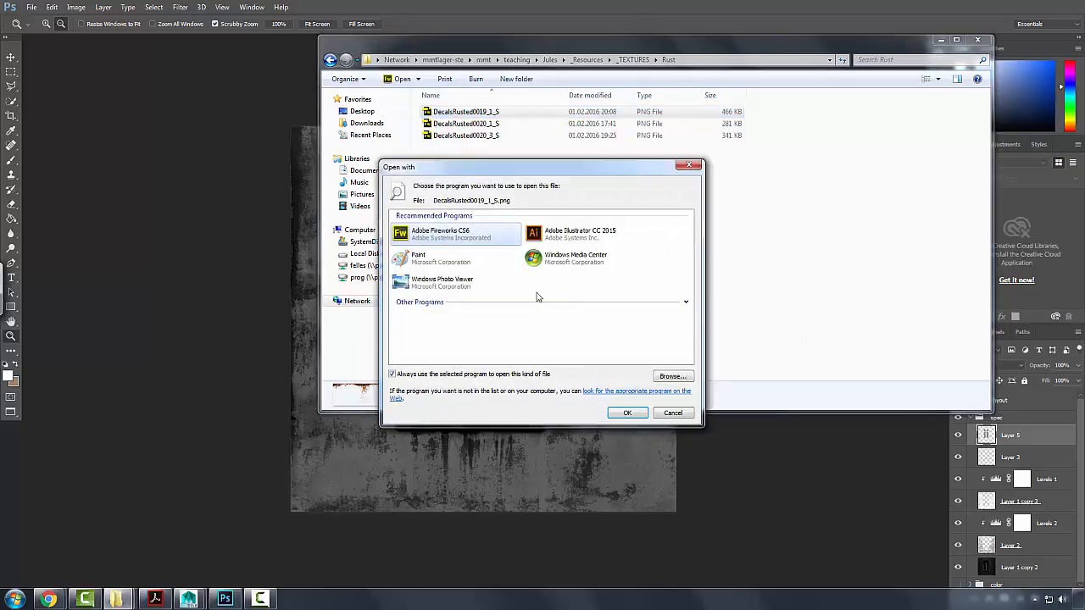
pyautogui.click(691, 417)
# - Place DecalsRusted0019_1_S into the window texture, enlarge it beyond the window's width and position it across the upper panes
pyautogui.moveTo(502, 44); pyautogui.dragTo(719, 73)
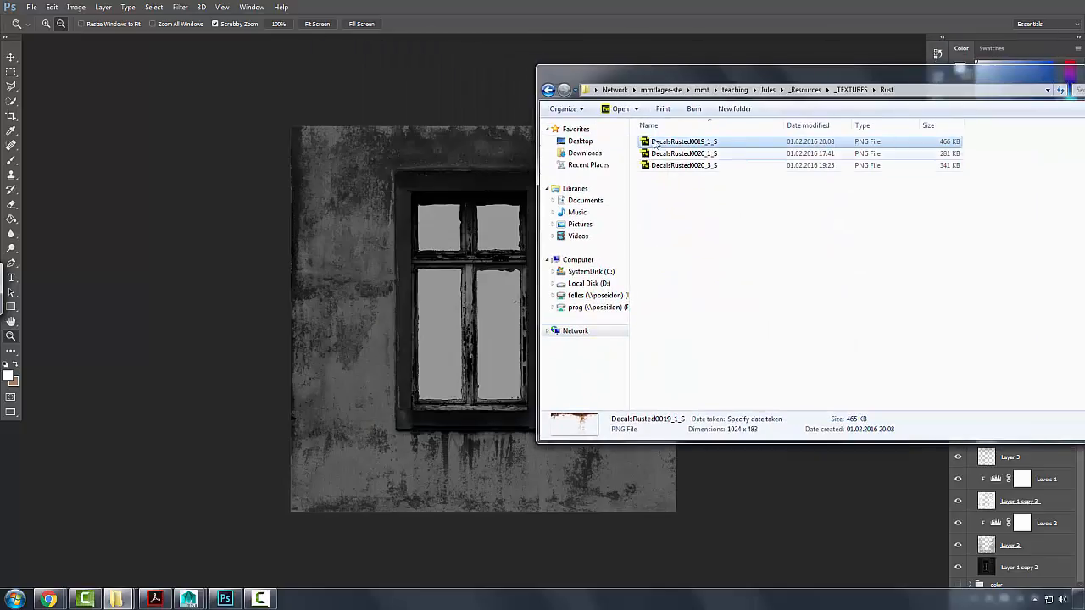
pyautogui.moveTo(655, 144); pyautogui.dragTo(449, 322)
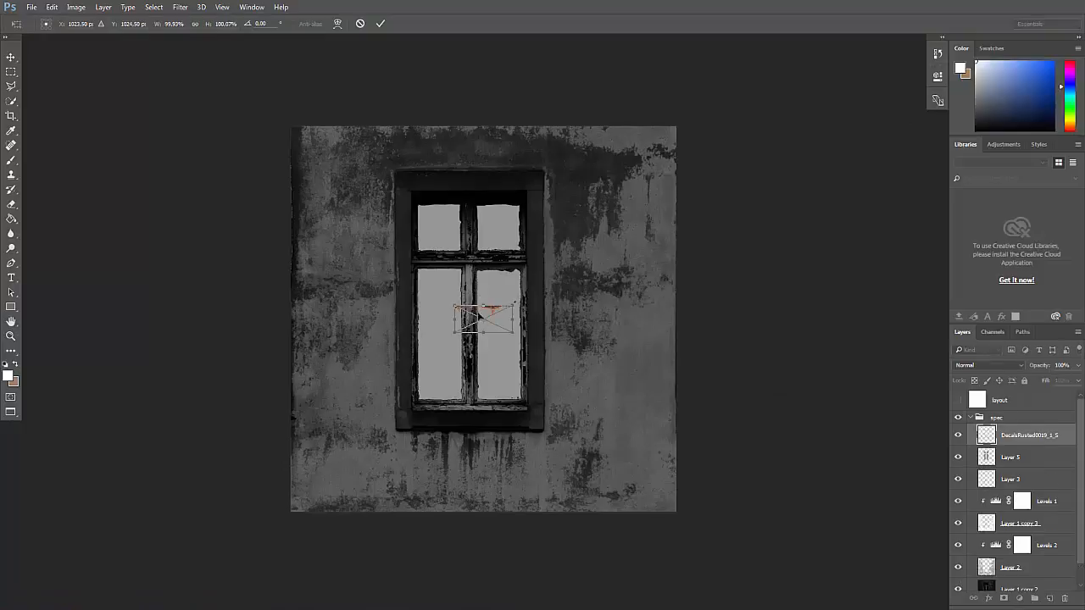
pyautogui.moveTo(517, 302); pyautogui.dragTo(687, 216)
pyautogui.moveTo(596, 251); pyautogui.dragTo(488, 240)
pyautogui.press('Return')
pyautogui.press('z')
# - Rasterize and desaturate the rust decal layer, shifting it so its drips run over both upper panes
pyautogui.rightClick(1023, 440)
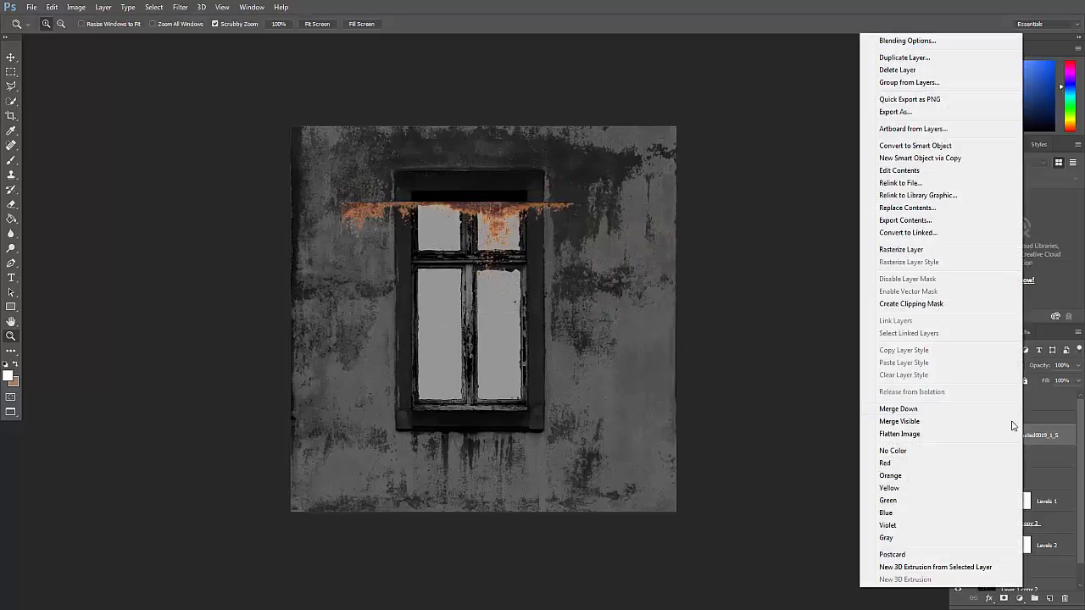
pyautogui.click(911, 250)
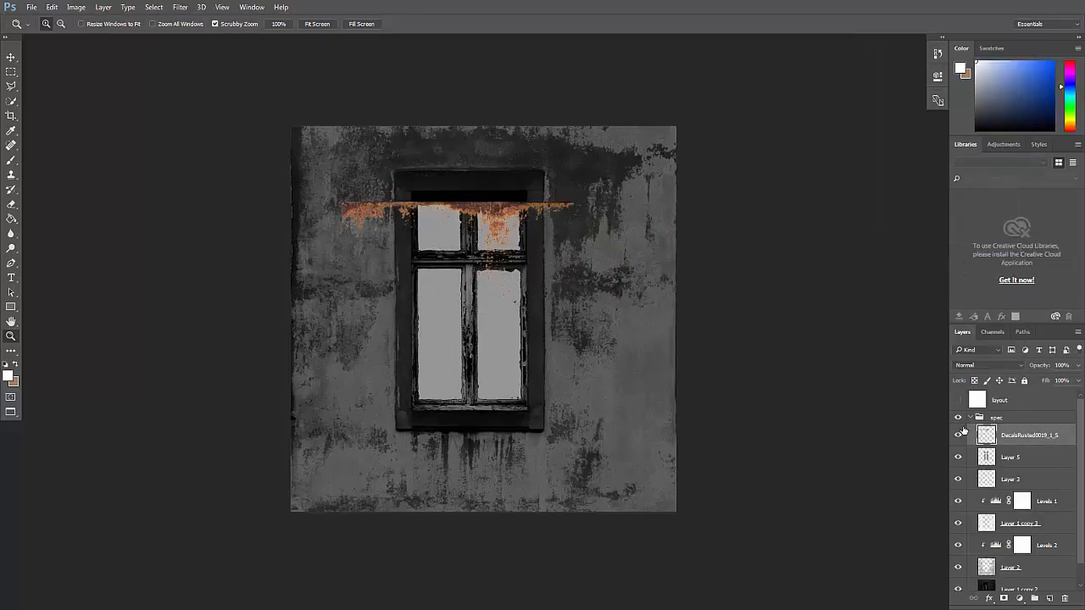
pyautogui.click(464, 218)
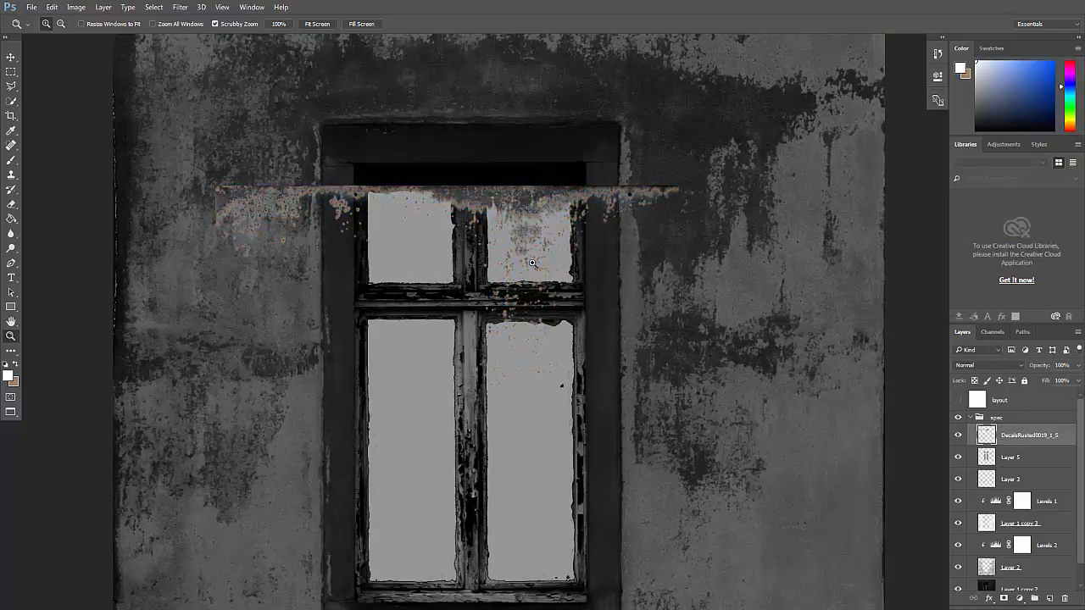
pyautogui.press('v')
pyautogui.moveTo(517, 252); pyautogui.dragTo(458, 243)
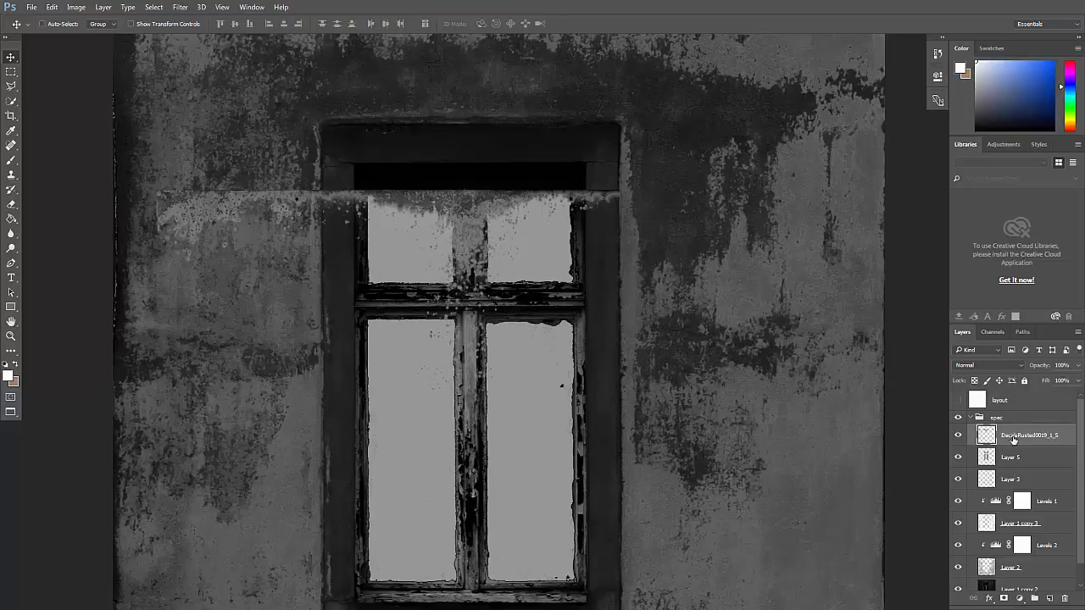
# - Set the rust decal layer to Multiply blending at 88% opacity
pyautogui.click(1001, 365)
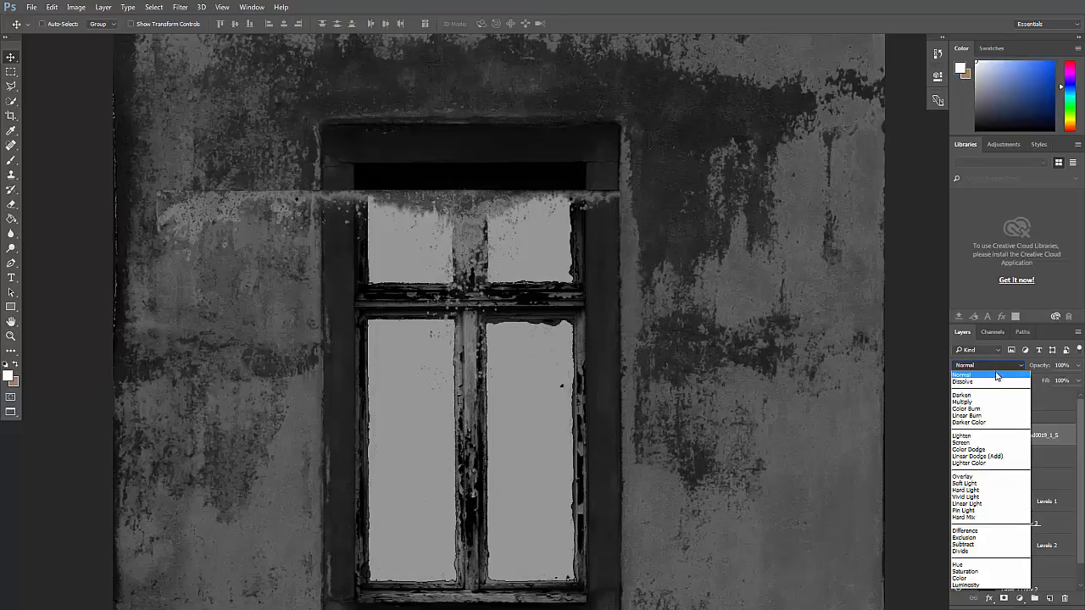
pyautogui.click(983, 402)
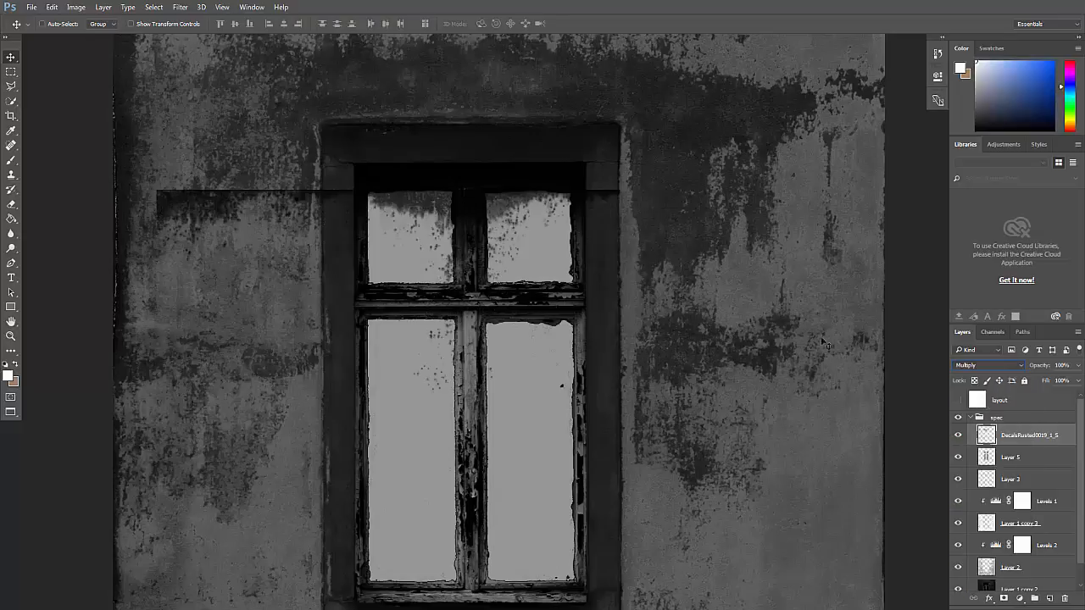
pyautogui.moveTo(1072, 366)
pyautogui.mouseDown()
pyautogui.moveTo(1070, 384)
pyautogui.moveTo(1048, 383)
pyautogui.moveTo(1070, 383)
pyautogui.mouseUp()
pyautogui.click(996, 435)
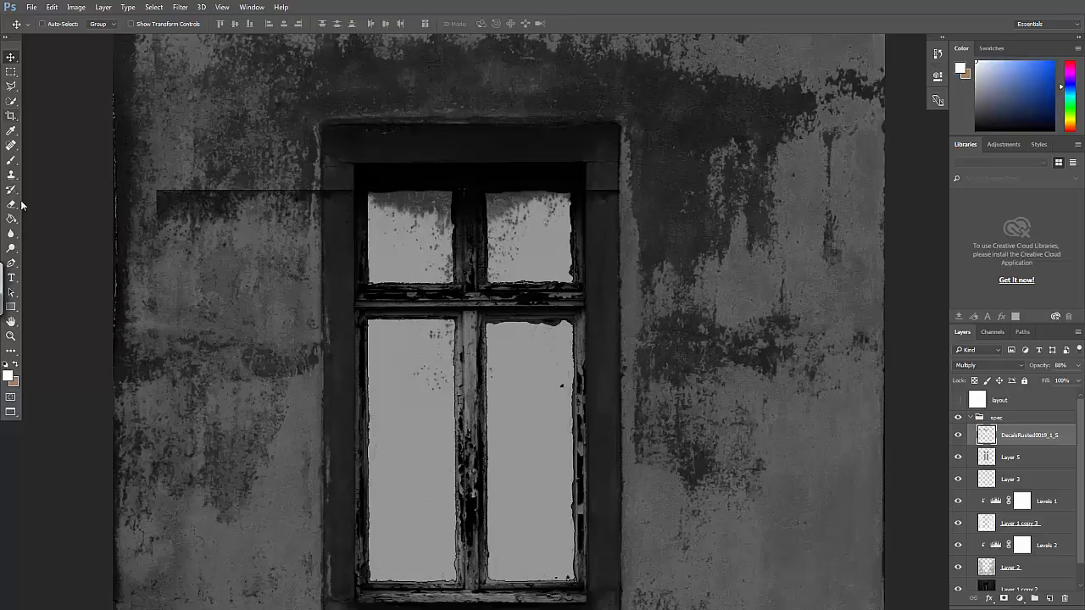
# - Set up a 91 px eraser for trimming the rust decal around the upper panes
pyautogui.press('e')
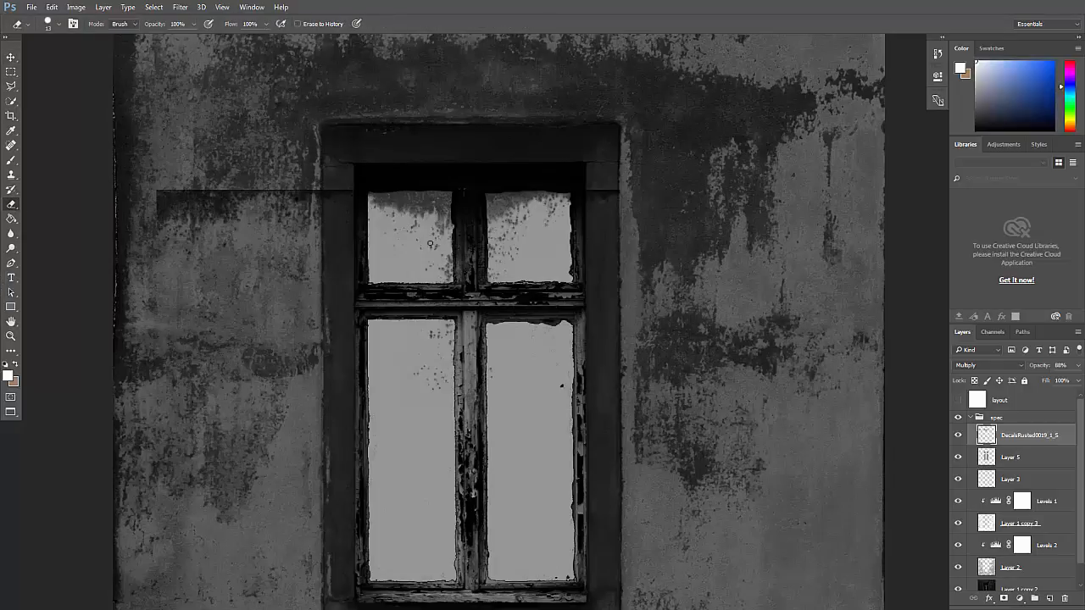
pyautogui.rightClick(543, 286)
pyautogui.write('91')
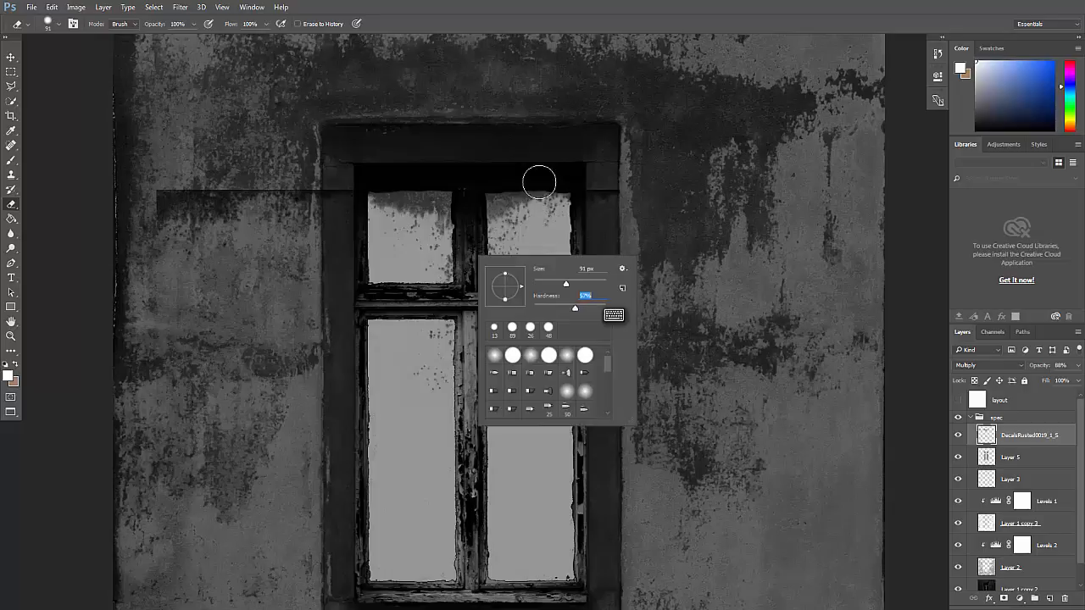
pyautogui.press('Return')
pyautogui.moveTo(523, 243)
pyautogui.mouseDown()
pyautogui.moveTo(509, 223)
pyautogui.moveTo(496, 241)
pyautogui.moveTo(500, 212)
pyautogui.moveTo(540, 240)
pyautogui.mouseUp()
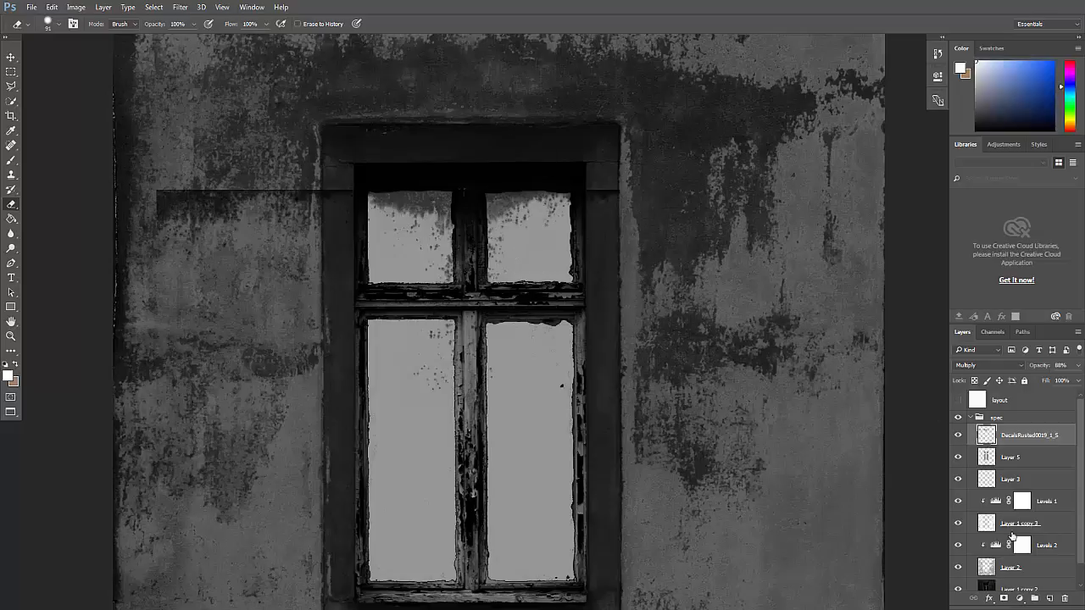
# - Add a layer mask to the rust decal layer and fill it with black to hide the decal
pyautogui.click(1005, 599)
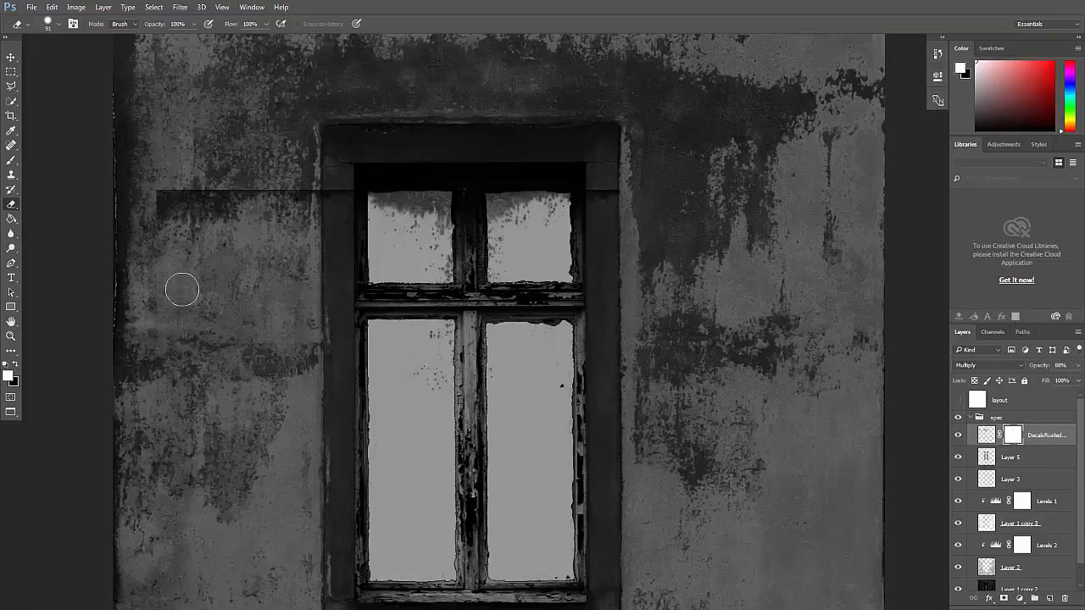
pyautogui.click(15, 363)
pyautogui.click(12, 220)
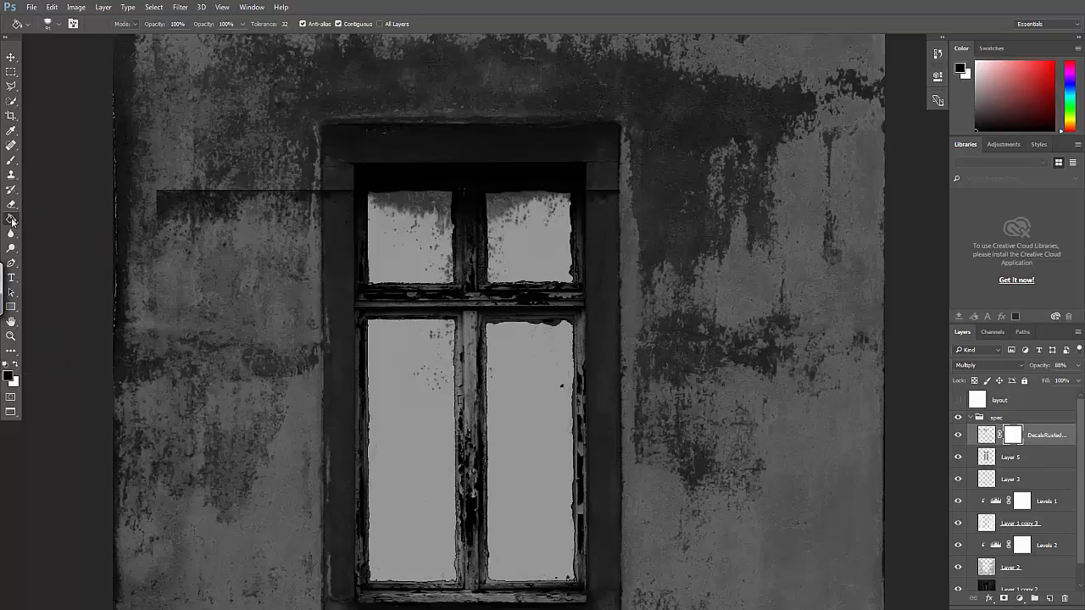
pyautogui.click(630, 343)
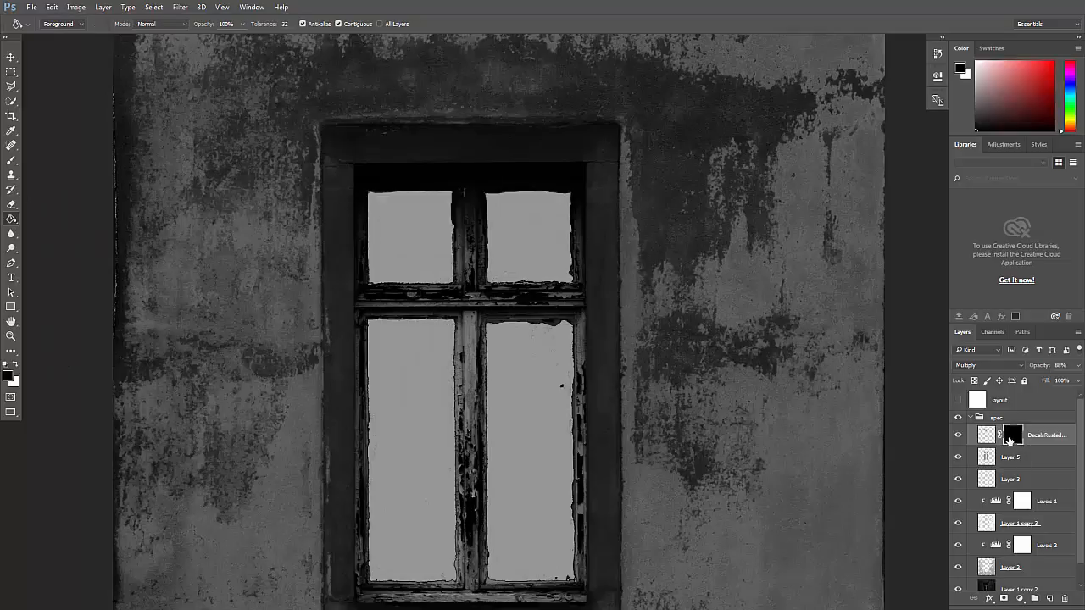
# - Paint white on the decal's mask over both upper panes to reveal the rust drips, comparing with the layer hidden
pyautogui.click(991, 438)
pyautogui.click(1016, 441)
pyautogui.click(11, 159)
pyautogui.click(17, 364)
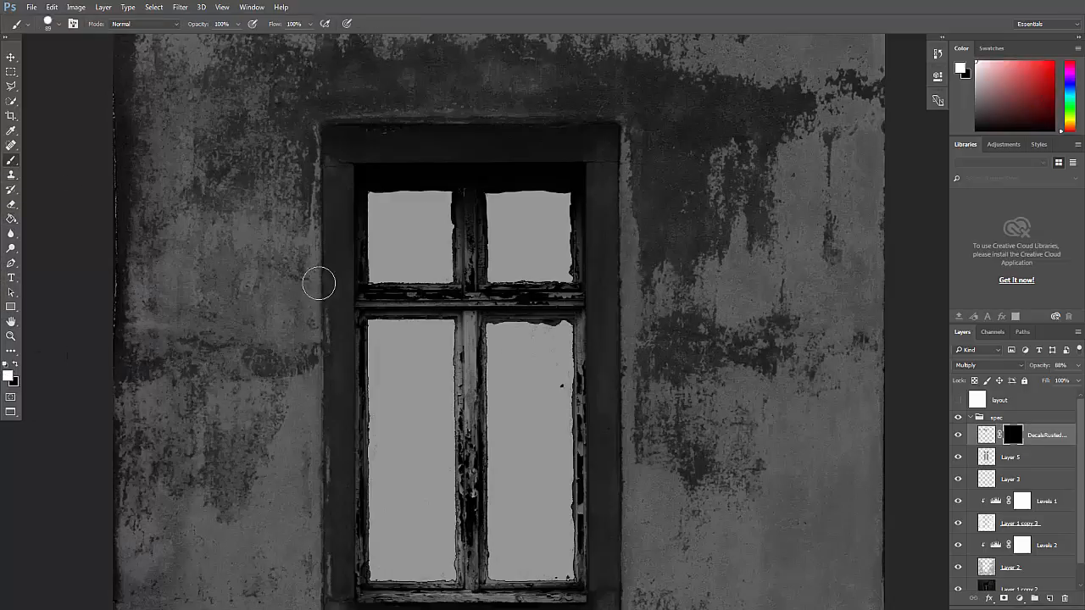
pyautogui.moveTo(441, 194)
pyautogui.mouseDown()
pyautogui.moveTo(445, 243)
pyautogui.moveTo(437, 181)
pyautogui.moveTo(430, 238)
pyautogui.moveTo(420, 201)
pyautogui.moveTo(415, 227)
pyautogui.moveTo(407, 202)
pyautogui.moveTo(405, 252)
pyautogui.moveTo(383, 200)
pyautogui.moveTo(384, 248)
pyautogui.mouseUp()
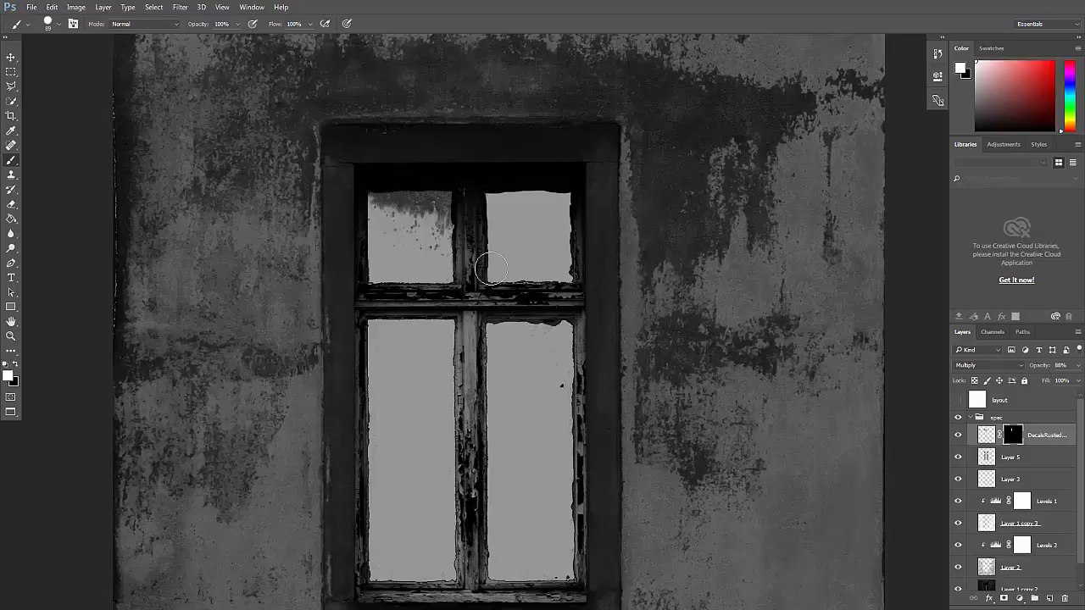
pyautogui.moveTo(501, 213)
pyautogui.mouseDown()
pyautogui.moveTo(497, 201)
pyautogui.moveTo(507, 225)
pyautogui.moveTo(511, 208)
pyautogui.moveTo(537, 204)
pyautogui.moveTo(554, 232)
pyautogui.moveTo(512, 201)
pyautogui.mouseUp()
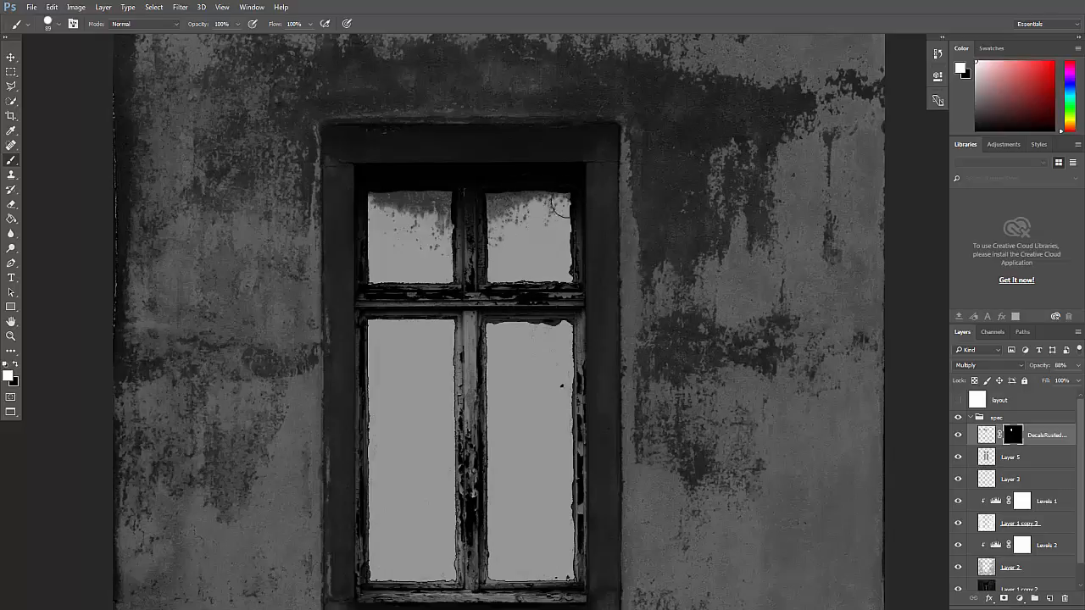
pyautogui.click(956, 436)
pyautogui.click(956, 436)
# - Fade the rust drips in the upper-left pane by painting black on the mask at 31% brush opacity
pyautogui.click(16, 363)
pyautogui.click(238, 23)
pyautogui.moveTo(199, 42); pyautogui.dragTo(206, 42)
pyautogui.moveTo(418, 269); pyautogui.dragTo(422, 242)
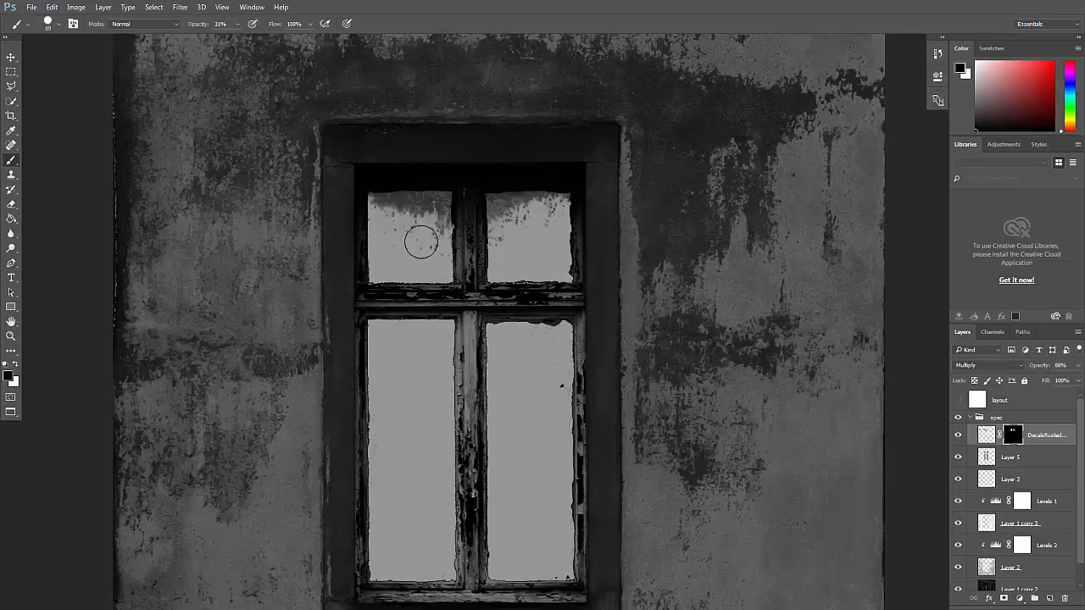
# - Lower the brush opacity to 12% and softly fade the rust drips in both upper panes on the decal's mask
pyautogui.click(238, 24)
pyautogui.moveTo(235, 40); pyautogui.dragTo(228, 40)
pyautogui.moveTo(395, 217)
pyautogui.mouseDown()
pyautogui.moveTo(422, 208)
pyautogui.moveTo(425, 227)
pyautogui.moveTo(431, 206)
pyautogui.moveTo(441, 248)
pyautogui.moveTo(429, 220)
pyautogui.moveTo(396, 225)
pyautogui.moveTo(398, 208)
pyautogui.moveTo(396, 221)
pyautogui.moveTo(418, 208)
pyautogui.moveTo(425, 229)
pyautogui.moveTo(437, 218)
pyautogui.moveTo(440, 249)
pyautogui.moveTo(434, 203)
pyautogui.moveTo(427, 232)
pyautogui.moveTo(526, 224)
pyautogui.moveTo(499, 234)
pyautogui.moveTo(505, 212)
pyautogui.moveTo(511, 231)
pyautogui.moveTo(528, 208)
pyautogui.moveTo(536, 230)
pyautogui.moveTo(555, 227)
pyautogui.moveTo(550, 241)
pyautogui.moveTo(515, 232)
pyautogui.moveTo(513, 202)
pyautogui.moveTo(502, 246)
pyautogui.moveTo(516, 225)
pyautogui.moveTo(540, 227)
pyautogui.moveTo(532, 207)
pyautogui.moveTo(553, 216)
pyautogui.moveTo(443, 205)
pyautogui.moveTo(443, 230)
pyautogui.moveTo(443, 210)
pyautogui.moveTo(390, 221)
pyautogui.moveTo(414, 200)
pyautogui.moveTo(386, 212)
pyautogui.moveTo(500, 269)
pyautogui.mouseUp()
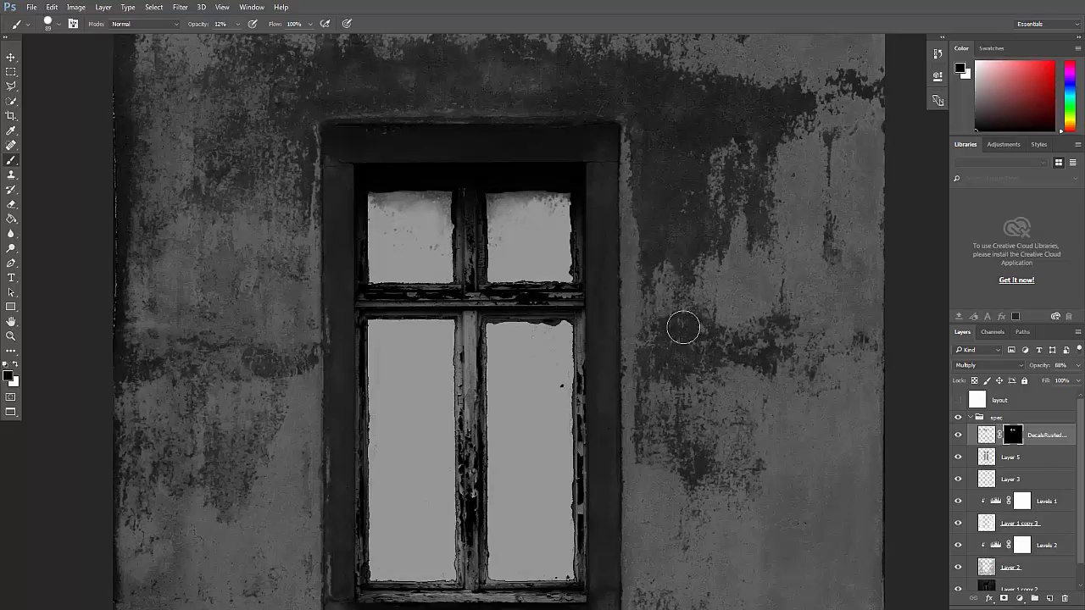
# - Duplicate the masked rust decal layer and move the copy down over the tops of the two lower panes
pyautogui.press('z')
pyautogui.keyDown('alt'); pyautogui.click(547, 331); pyautogui.keyUp('alt')
pyautogui.click(534, 343)
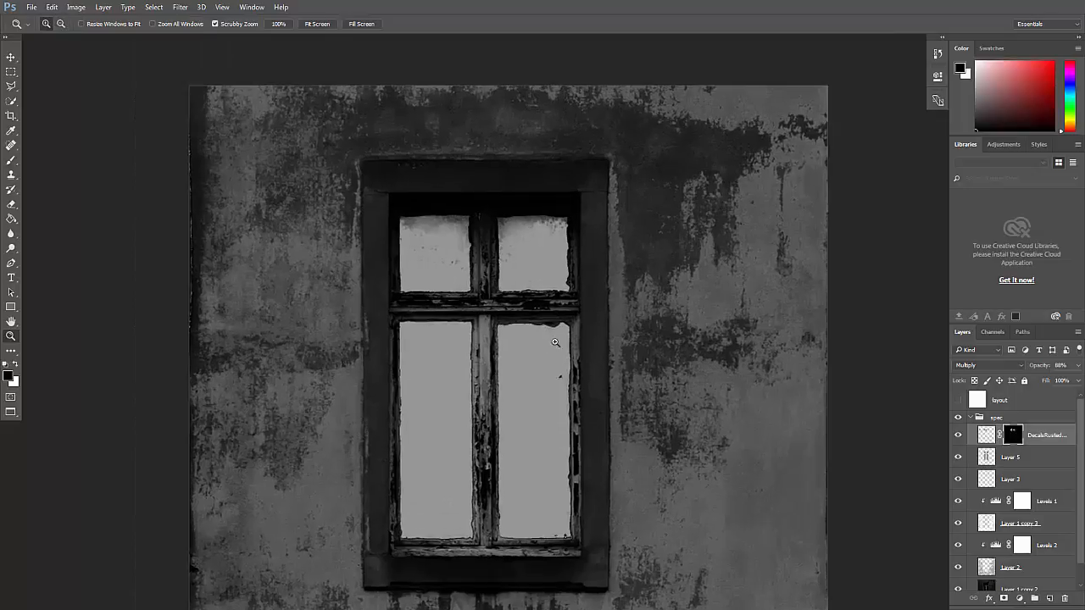
pyautogui.hotkey('ctrl', 'j')
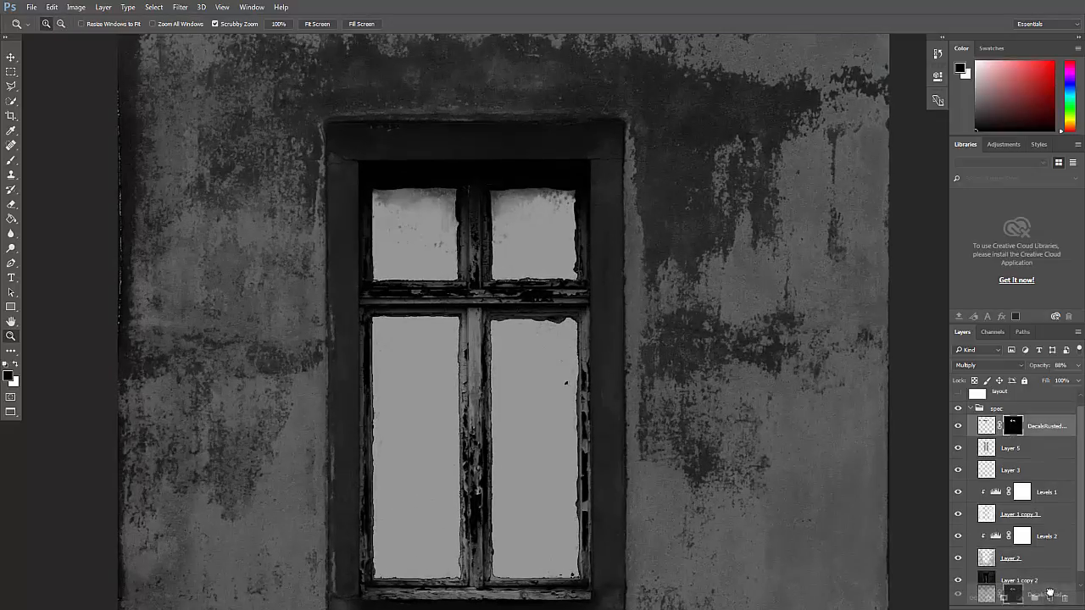
pyautogui.press('x')
pyautogui.press('v')
pyautogui.moveTo(516, 311); pyautogui.dragTo(515, 340)
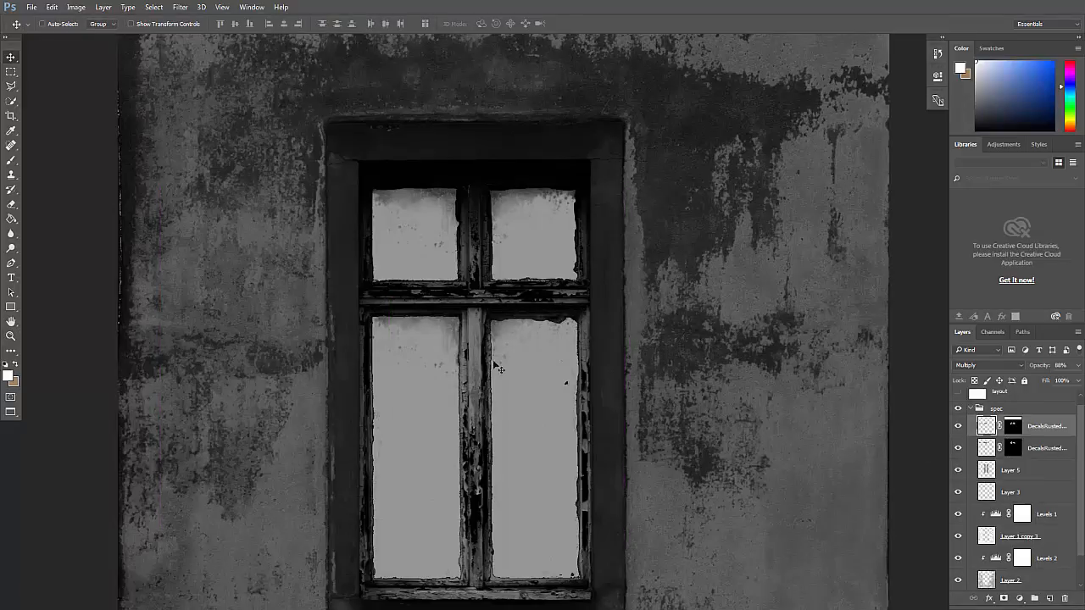
pyautogui.click(11, 160)
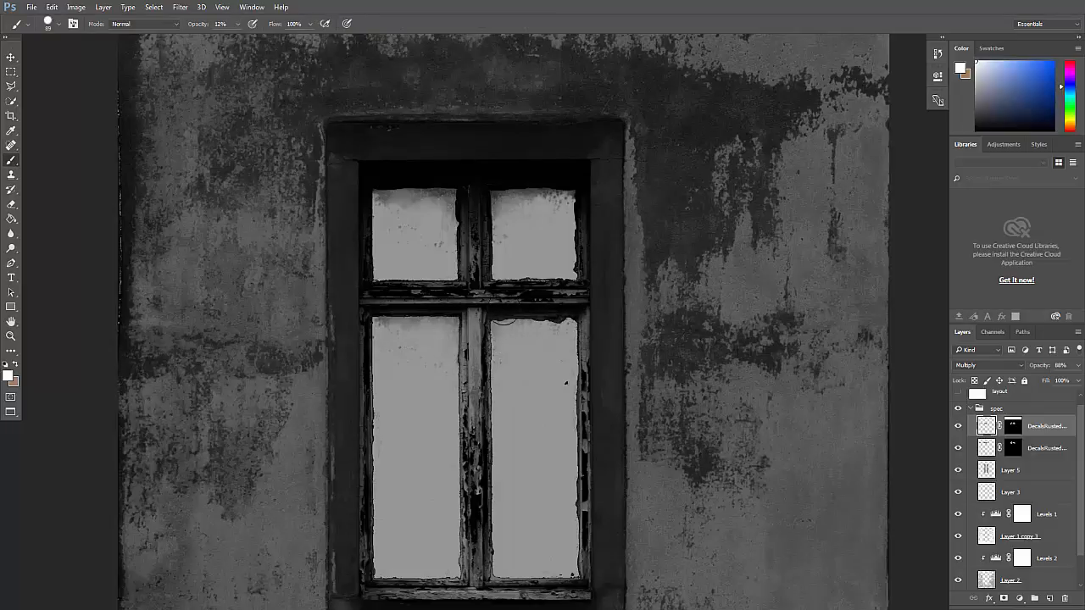
pyautogui.click(8, 376)
pyautogui.click(398, 301)
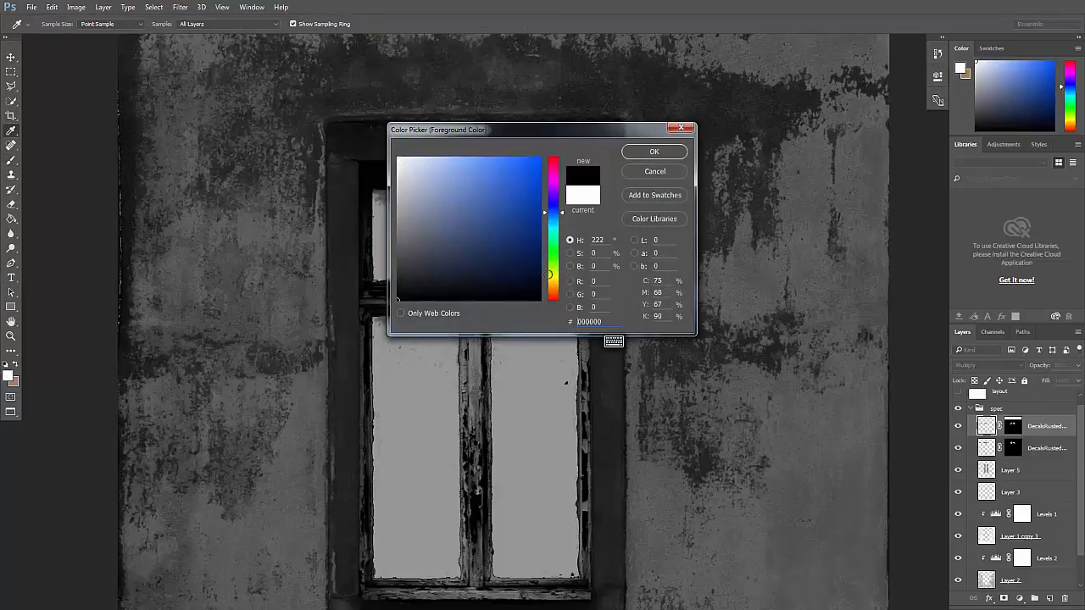
pyautogui.click(633, 157)
pyautogui.moveTo(387, 308)
pyautogui.mouseDown()
pyautogui.moveTo(386, 429)
pyautogui.moveTo(399, 330)
pyautogui.moveTo(408, 385)
pyautogui.moveTo(419, 361)
pyautogui.moveTo(407, 331)
pyautogui.moveTo(367, 331)
pyautogui.moveTo(448, 318)
pyautogui.moveTo(403, 343)
pyautogui.moveTo(474, 318)
pyautogui.mouseUp()
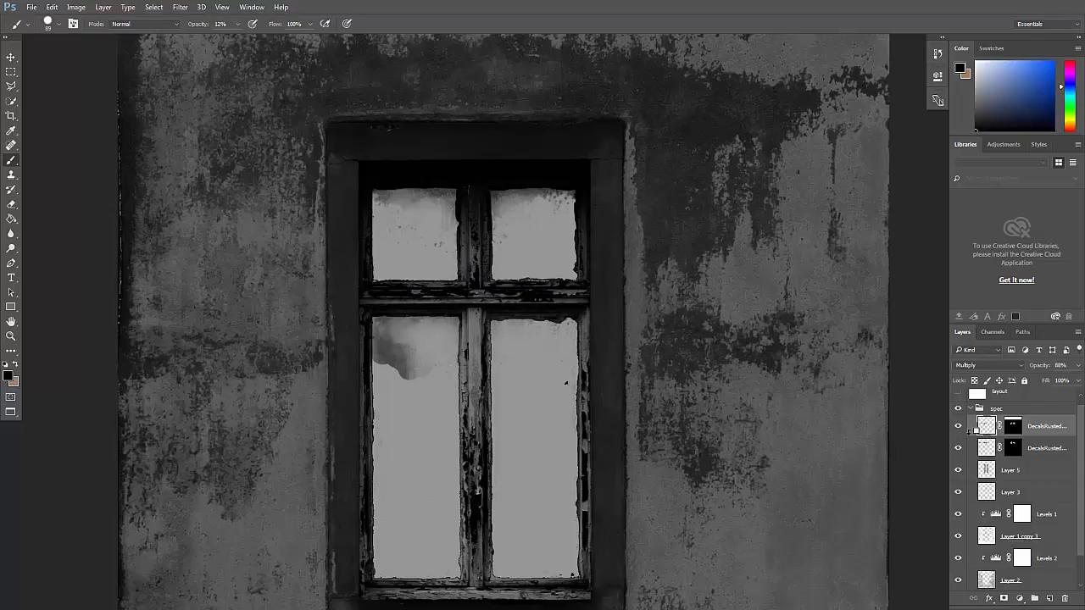
pyautogui.hotkey('ctrl', 'z')
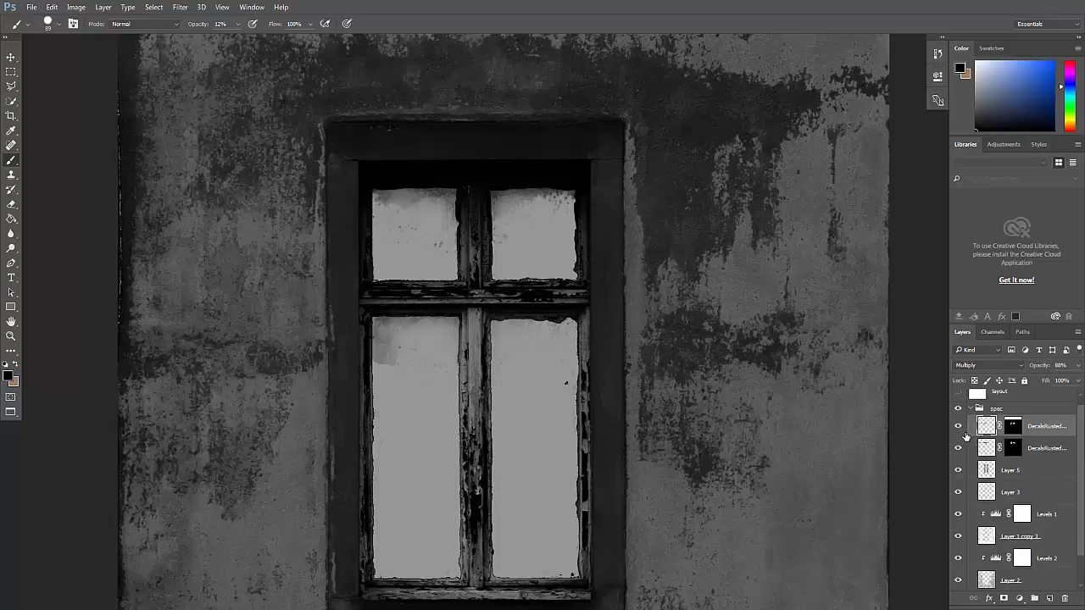
pyautogui.hotkey('ctrl', 'alt', 'z')
pyautogui.hotkey('ctrl', 'alt', 'z')
pyautogui.hotkey('ctrl', 'alt', 'z')
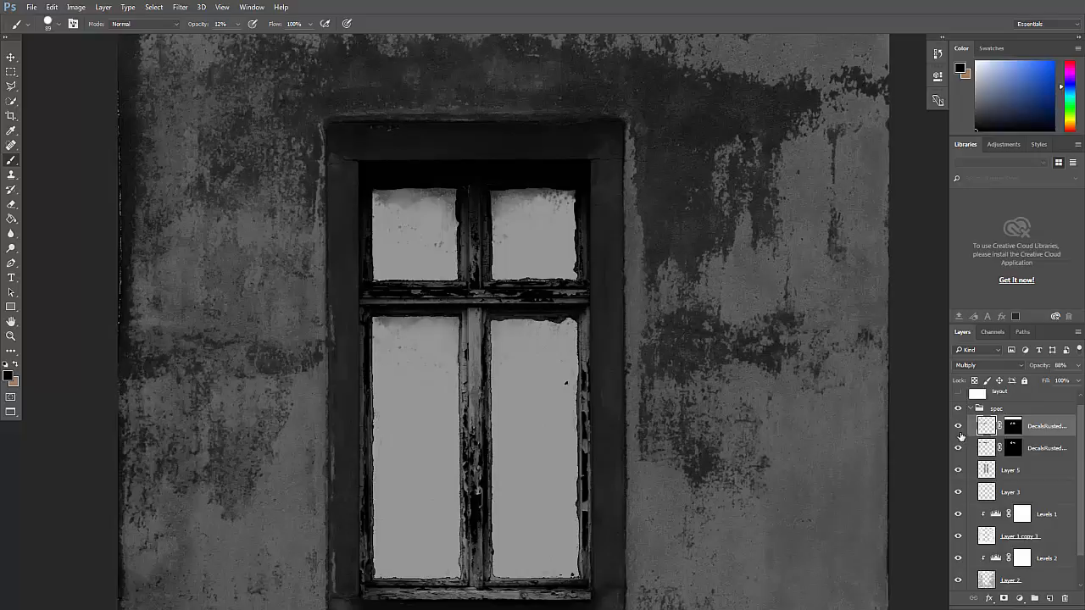
# - Paint white at 12% opacity on the duplicated decal's mask to reveal more rust along the tops of the lower panes
pyautogui.click(1015, 431)
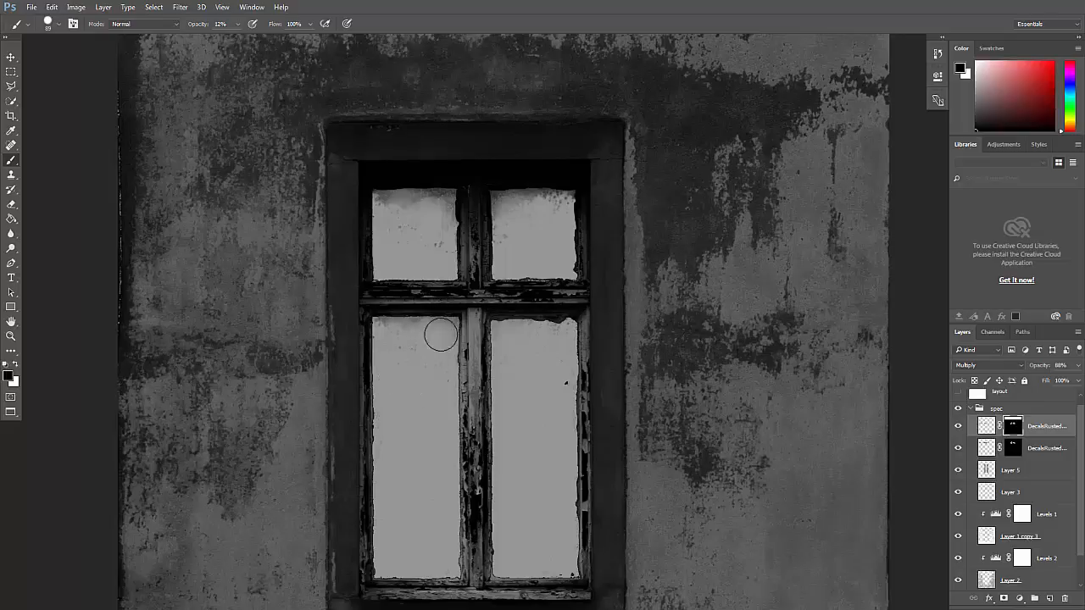
pyautogui.click(15, 365)
pyautogui.moveTo(386, 319)
pyautogui.mouseDown()
pyautogui.moveTo(390, 357)
pyautogui.moveTo(399, 320)
pyautogui.moveTo(415, 322)
pyautogui.moveTo(412, 383)
pyautogui.moveTo(402, 344)
pyautogui.moveTo(419, 330)
pyautogui.moveTo(383, 325)
pyautogui.mouseUp()
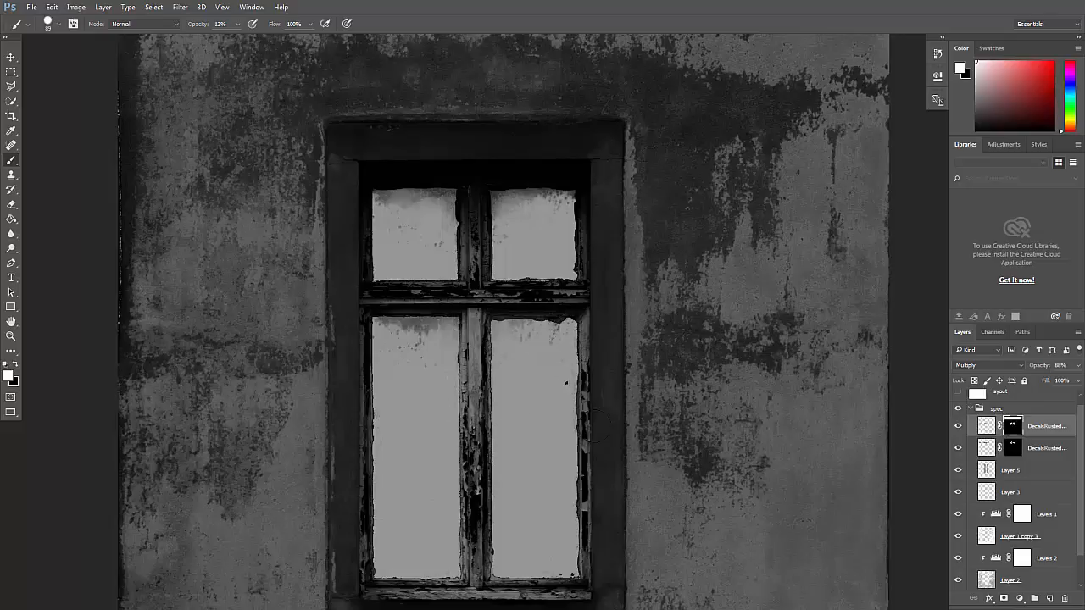
# - Examine the rust drips on all four panes from a distance and close up
pyautogui.press('z')
pyautogui.moveTo(558, 460); pyautogui.dragTo(539, 338)
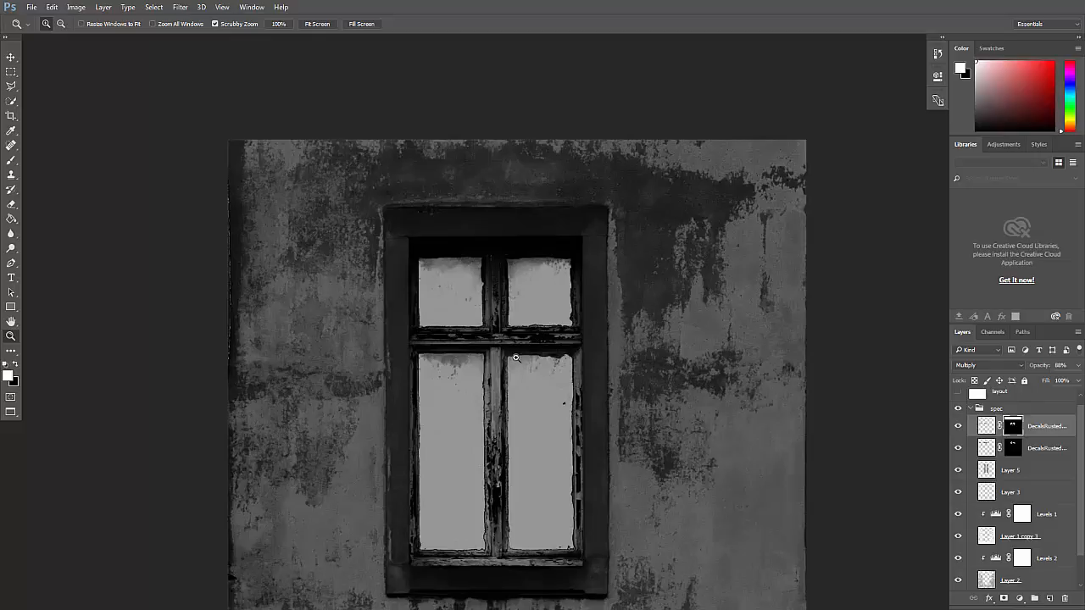
pyautogui.moveTo(510, 546); pyautogui.dragTo(501, 329)
pyautogui.keyDown('alt'); pyautogui.click(521, 336); pyautogui.keyUp('alt')
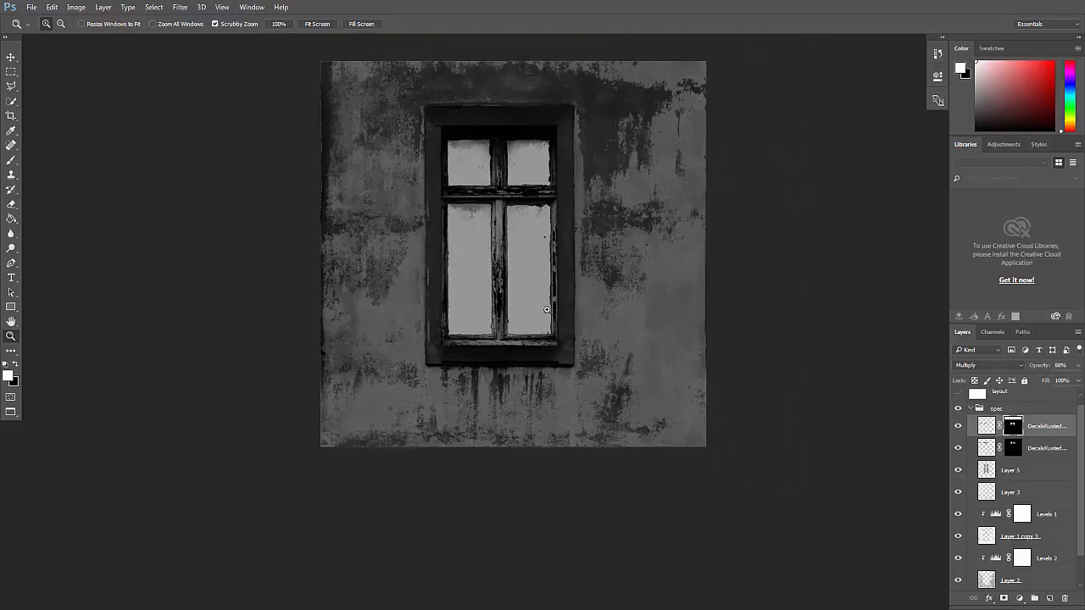
pyautogui.moveTo(507, 245); pyautogui.dragTo(503, 276)
pyautogui.click(503, 278)
pyautogui.click(499, 285)
pyautogui.keyDown('alt'); pyautogui.click(492, 294); pyautogui.keyUp('alt')
pyautogui.click(493, 305)
pyautogui.keyDown('alt'); pyautogui.click(492, 308); pyautogui.keyUp('alt')
pyautogui.click(500, 309)
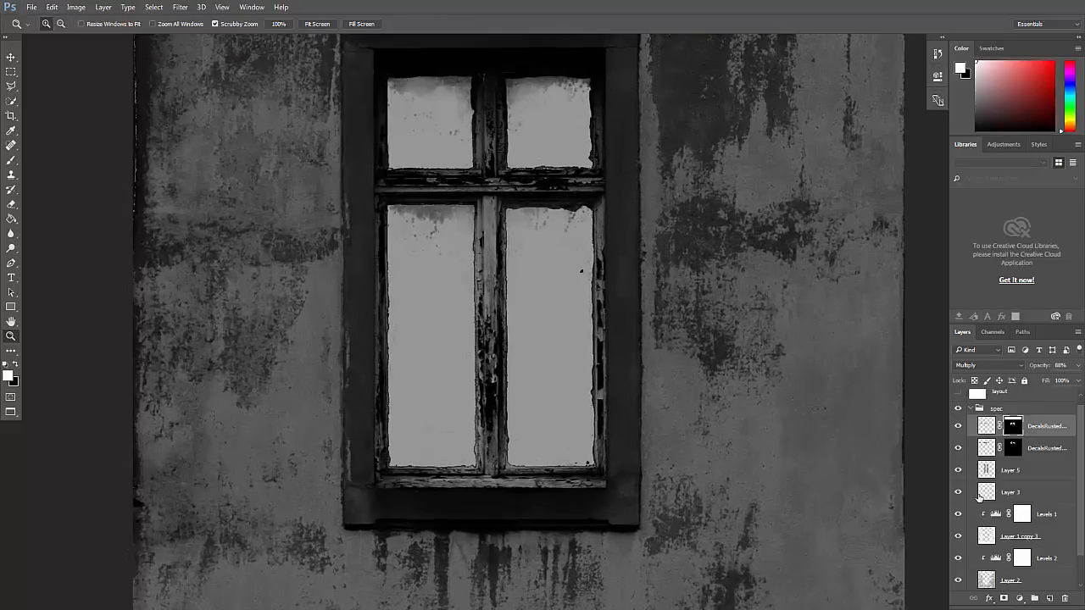
# - Add a new empty layer directly below the glass layer, Layer 5, after checking that layer by hiding and showing it
pyautogui.click(990, 479)
pyautogui.click(958, 472)
pyautogui.click(959, 473)
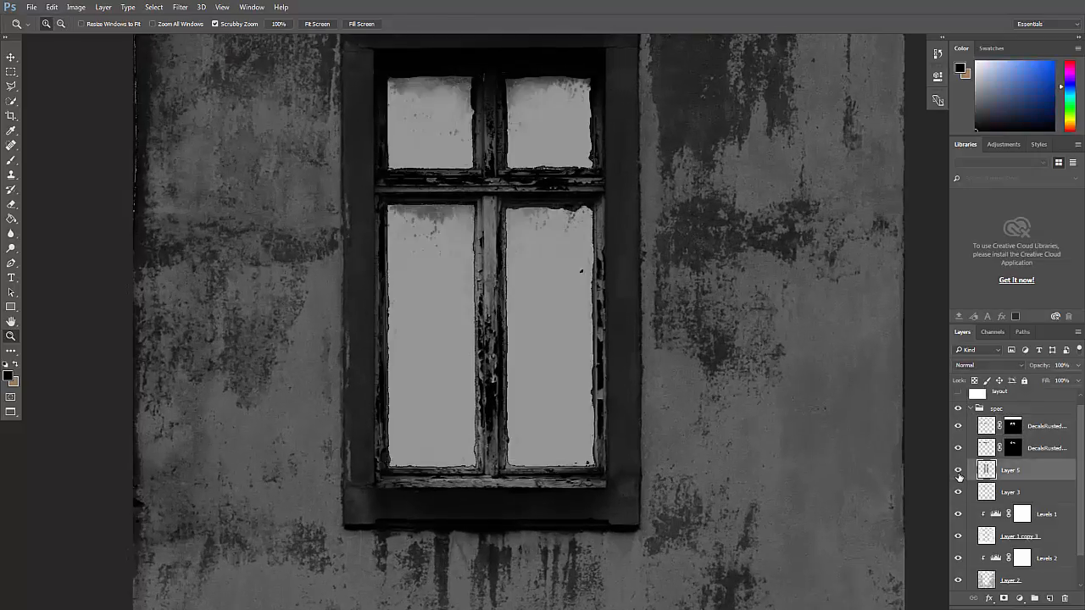
pyautogui.keyDown('ctrl'); pyautogui.click(1050, 599); pyautogui.keyUp('ctrl')
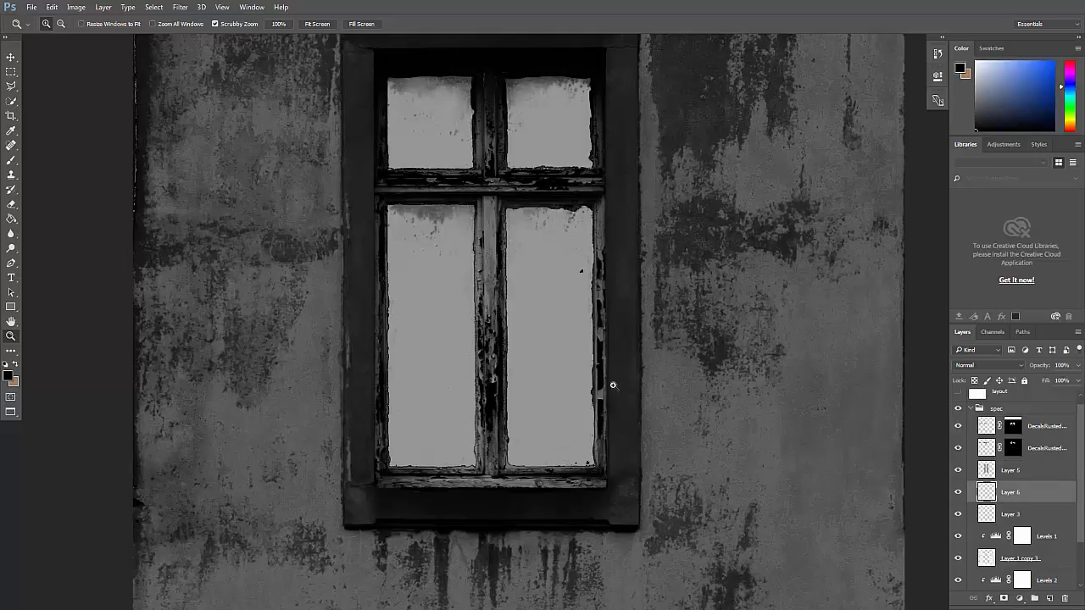
# - Fill a rectangular selection around the whole wooden window with grey 818181 on the new layer, then deselect
pyautogui.moveTo(607, 304); pyautogui.dragTo(585, 334)
pyautogui.press('m')
pyautogui.moveTo(352, 78); pyautogui.dragTo(584, 521)
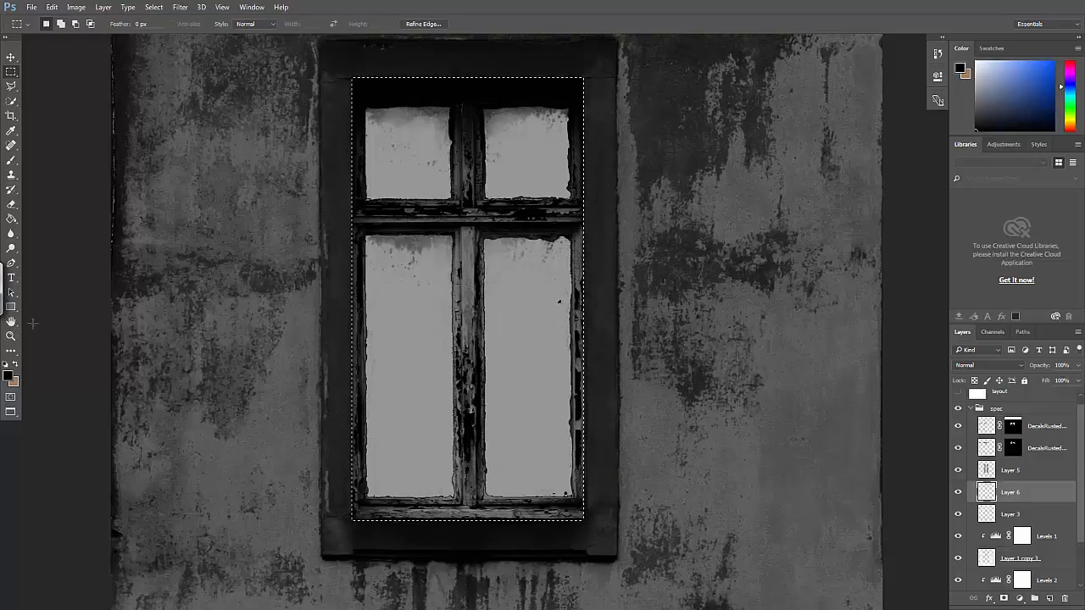
pyautogui.click(8, 376)
pyautogui.write('818181')
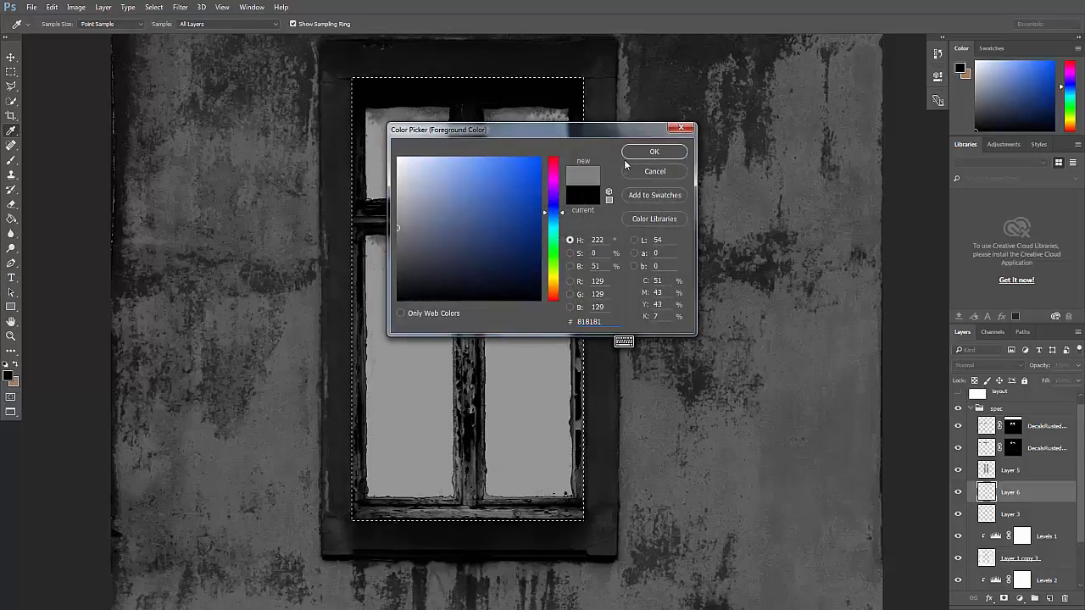
pyautogui.click(628, 156)
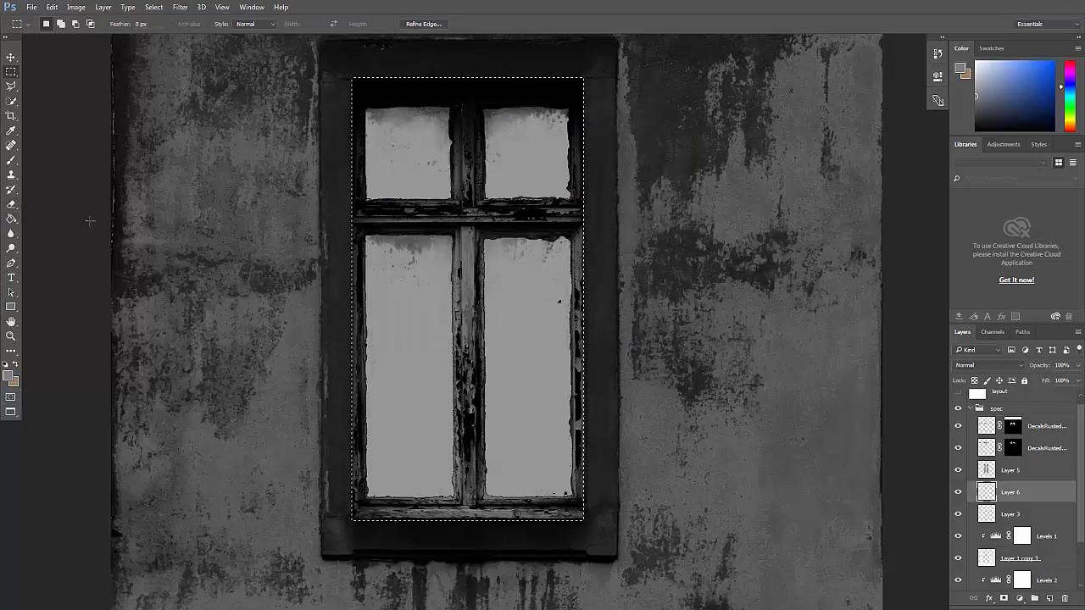
pyautogui.click(12, 219)
pyautogui.click(413, 254)
pyautogui.hotkey('ctrl', 'd')
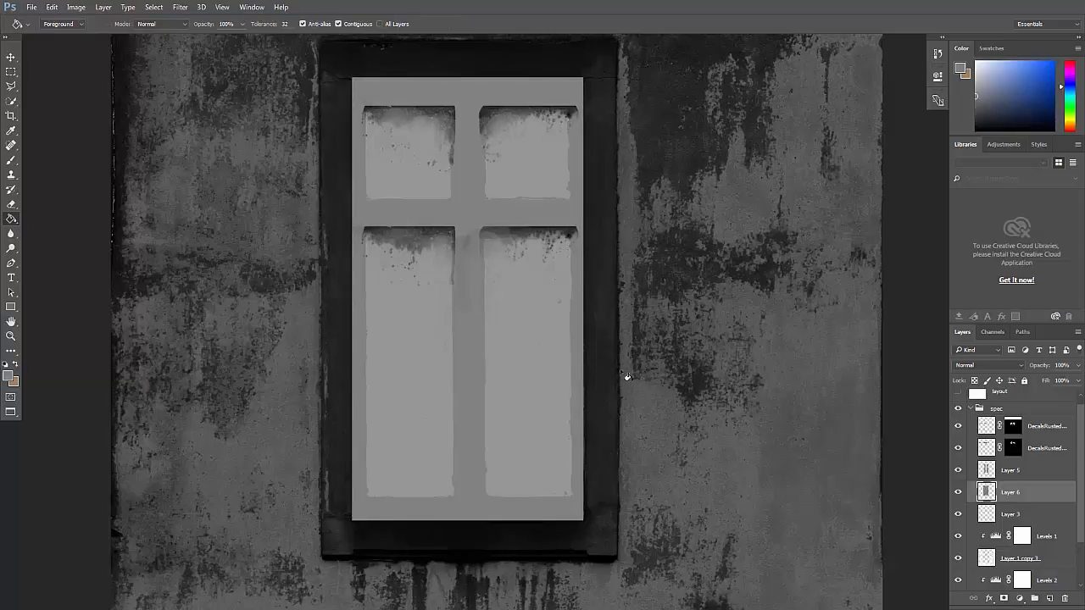
# - Set the grey layer to Multiply and lighten it with Levels at output black 171, comparing the window with the layer hidden
pyautogui.click(984, 365)
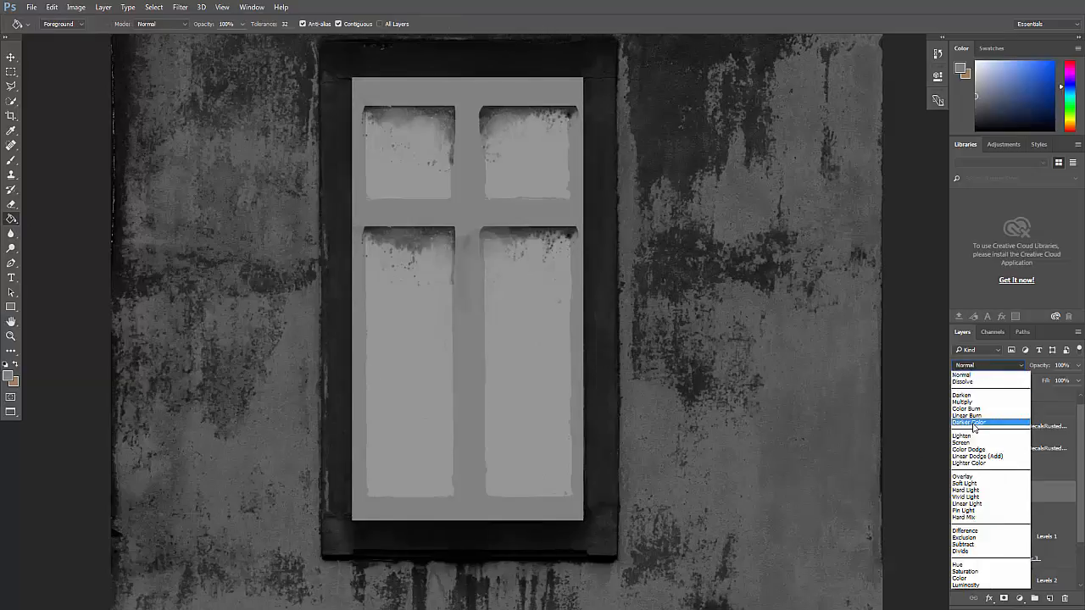
pyautogui.click(966, 410)
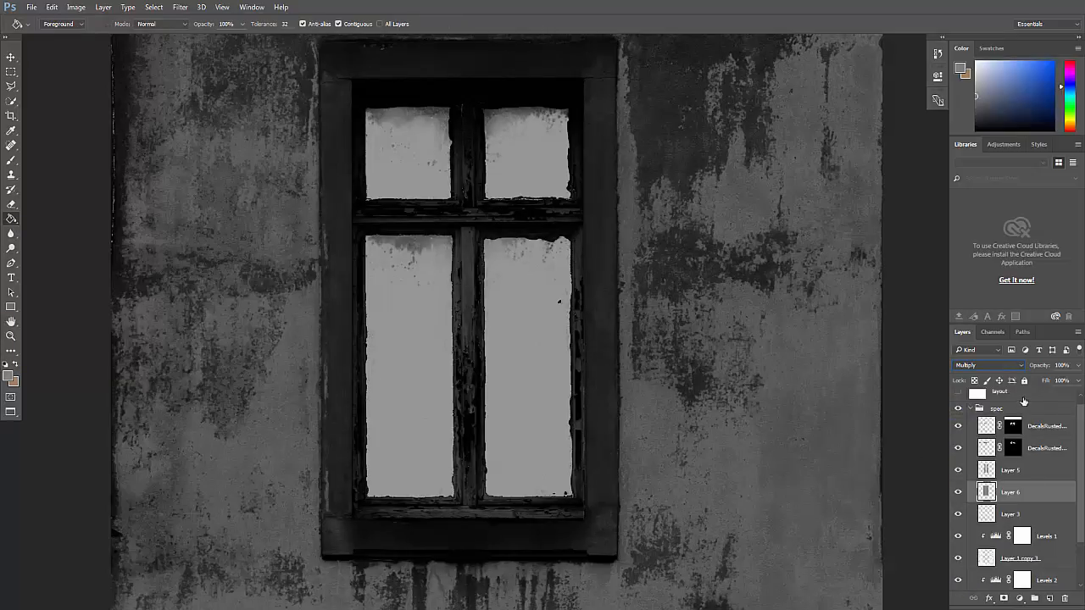
pyautogui.hotkey('ctrl', 'l')
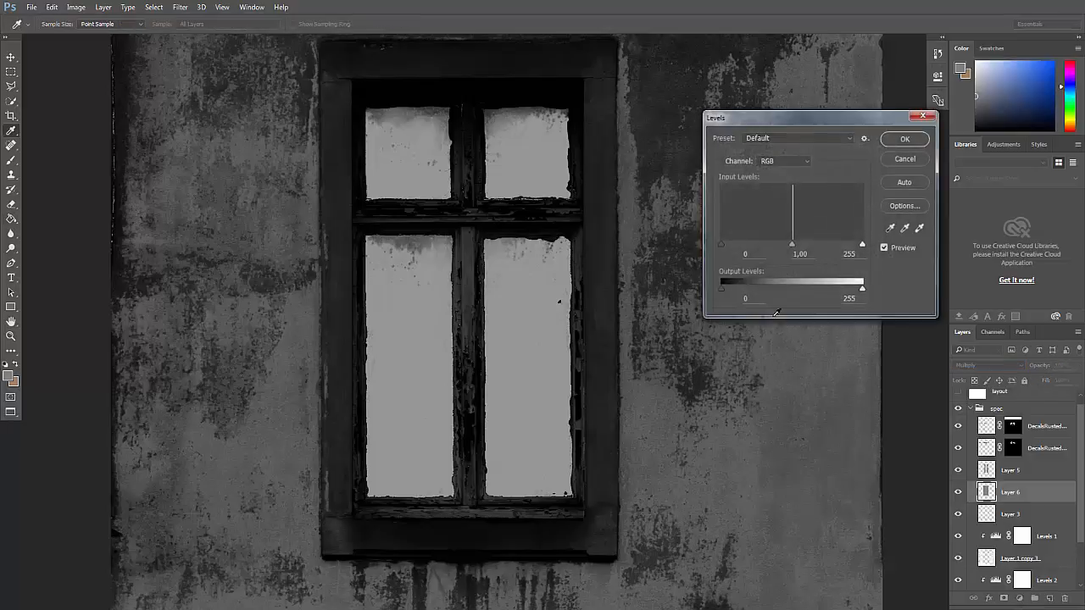
pyautogui.moveTo(763, 294); pyautogui.dragTo(839, 294)
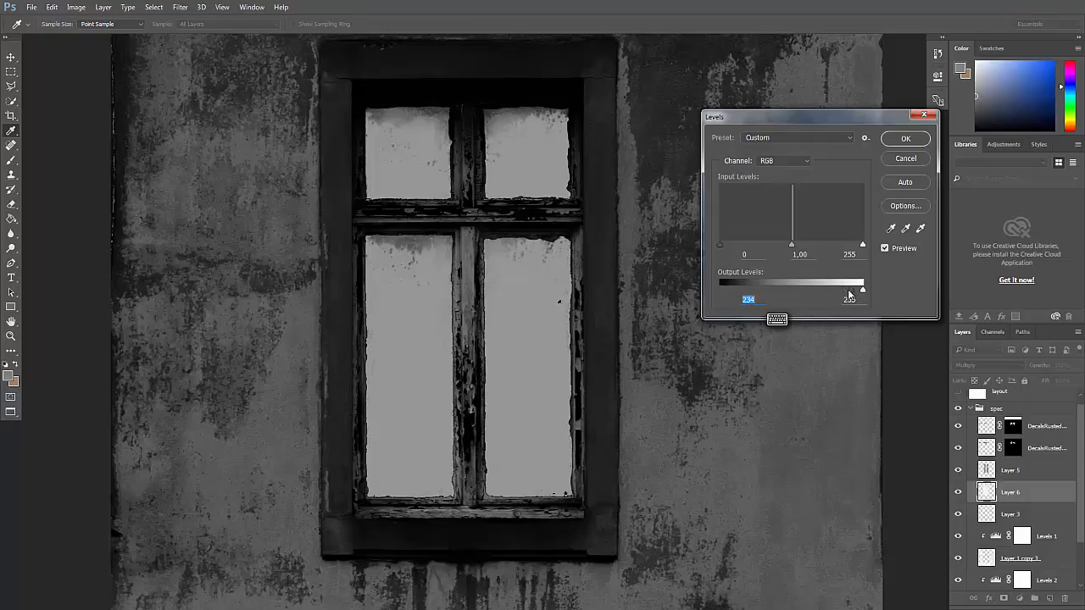
pyautogui.moveTo(820, 286); pyautogui.dragTo(784, 288)
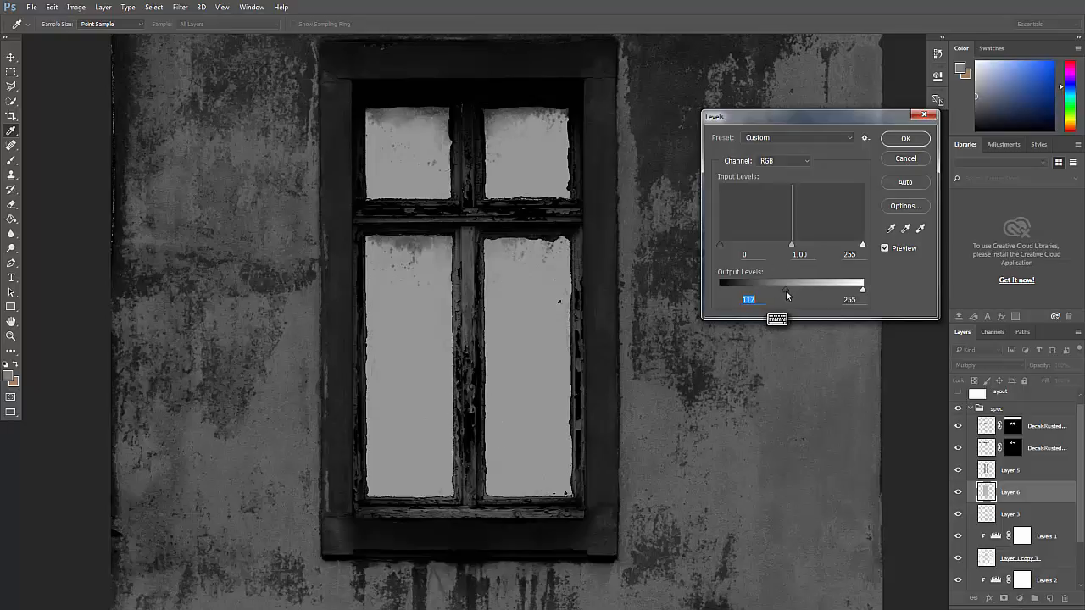
pyautogui.moveTo(762, 294); pyautogui.dragTo(841, 294)
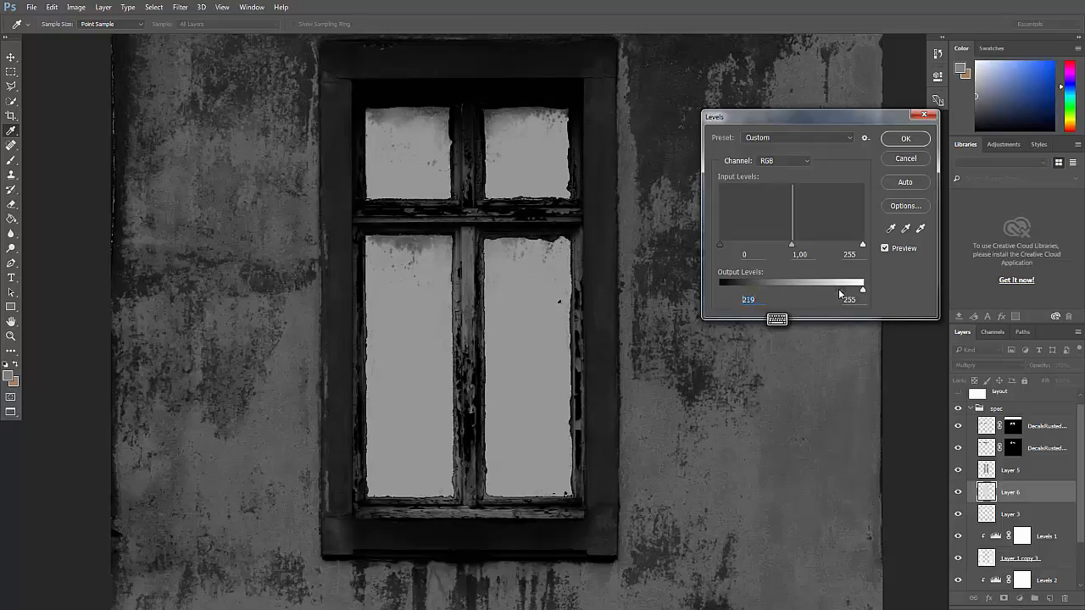
pyautogui.moveTo(769, 286); pyautogui.dragTo(823, 286)
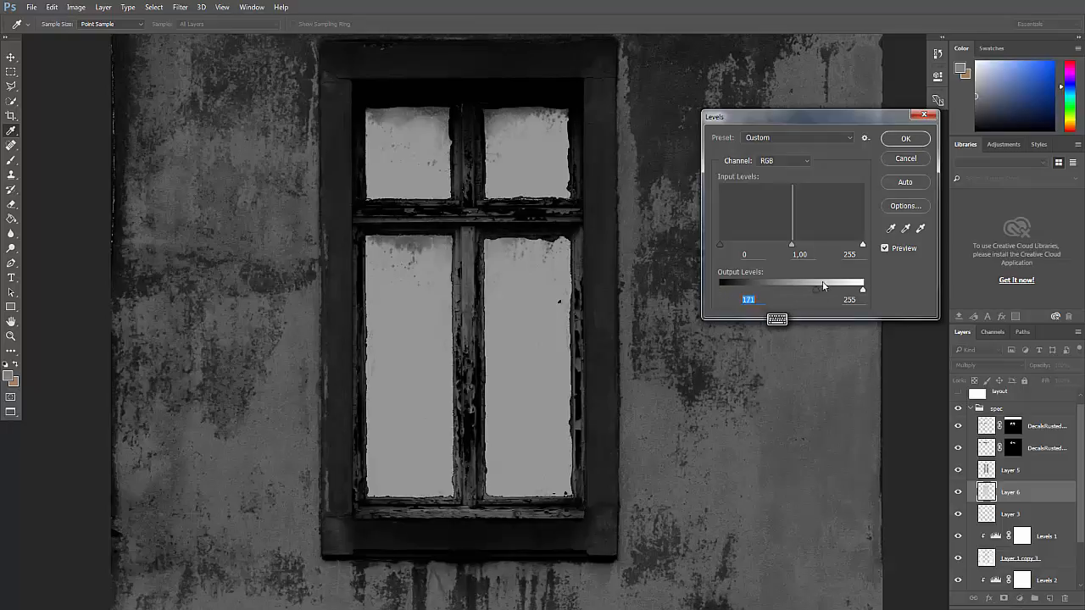
pyautogui.click(907, 139)
pyautogui.click(958, 494)
pyautogui.click(959, 493)
pyautogui.click(959, 493)
pyautogui.click(959, 493)
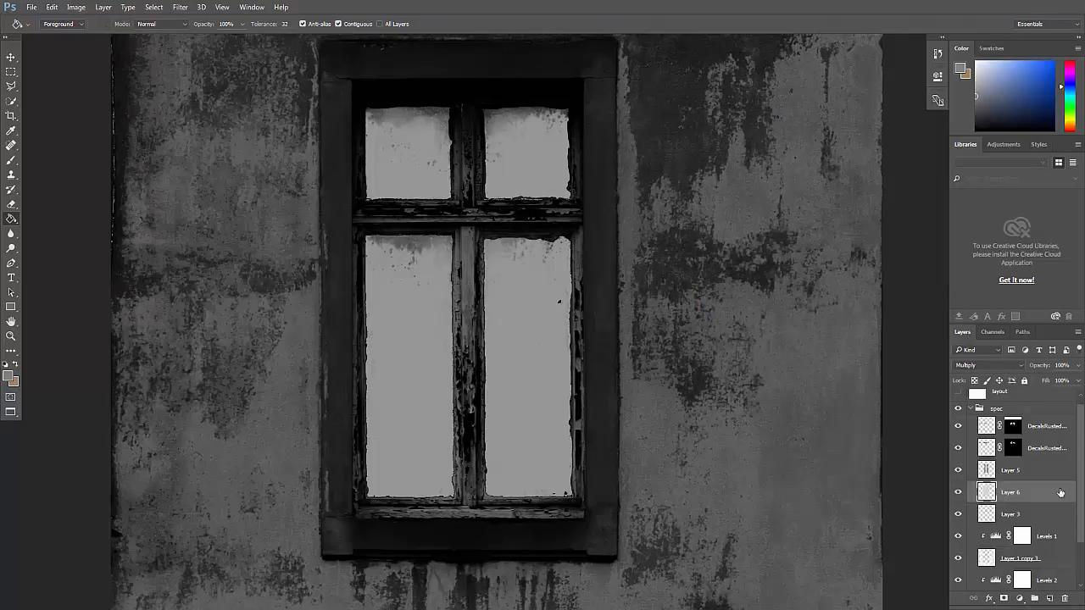
# - Delete Layer 3 from the spec group and reselect Layer 6
pyautogui.scroll(-3, 1065, 498)
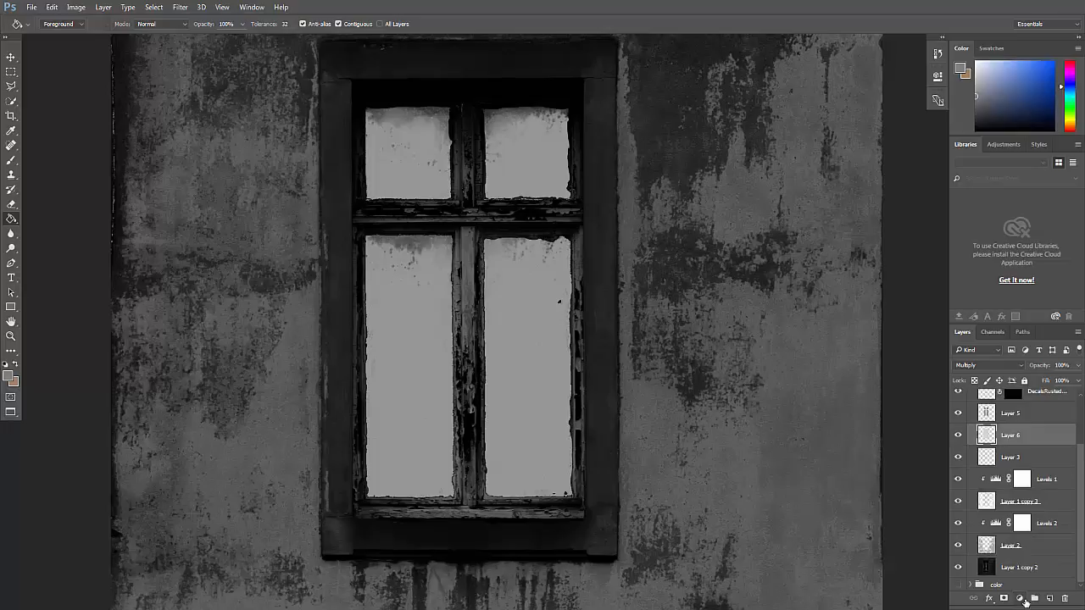
pyautogui.click(986, 459)
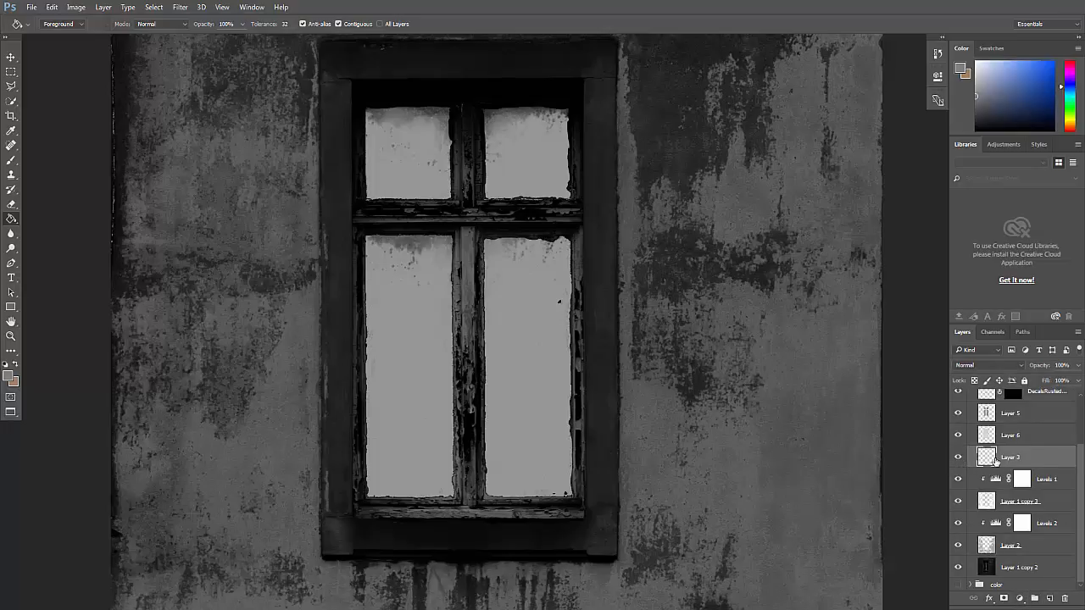
pyautogui.moveTo(986, 458); pyautogui.dragTo(1065, 599)
pyautogui.click(1025, 477)
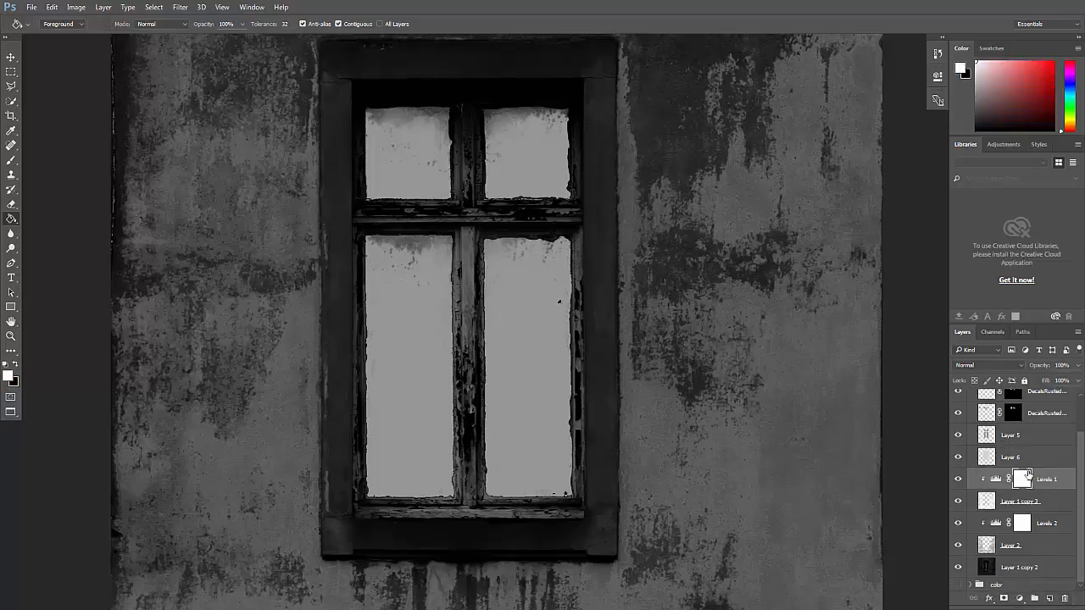
pyautogui.click(986, 457)
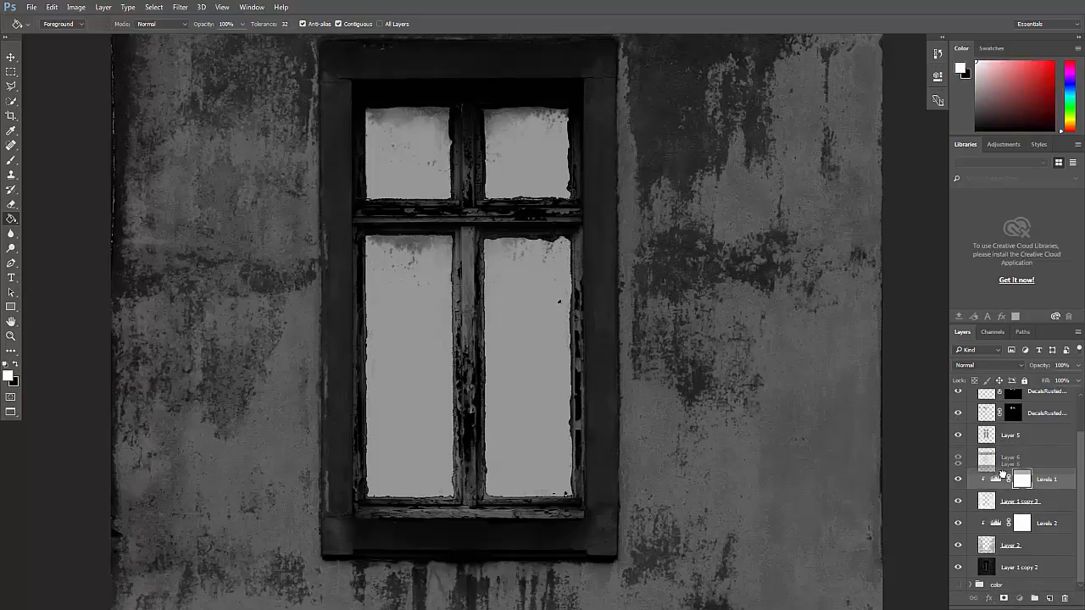
# - Select the spec group and collapse it
pyautogui.moveTo(1081, 462)
pyautogui.mouseDown()
pyautogui.moveTo(1081, 440)
pyautogui.moveTo(1080, 471)
pyautogui.mouseUp()
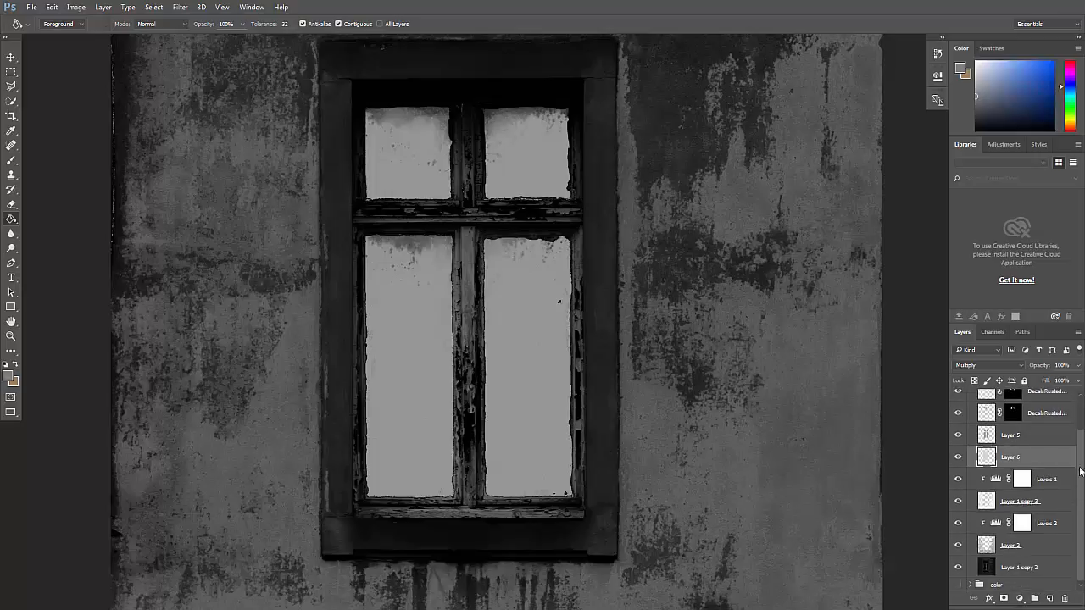
pyautogui.scroll(2, 989, 420)
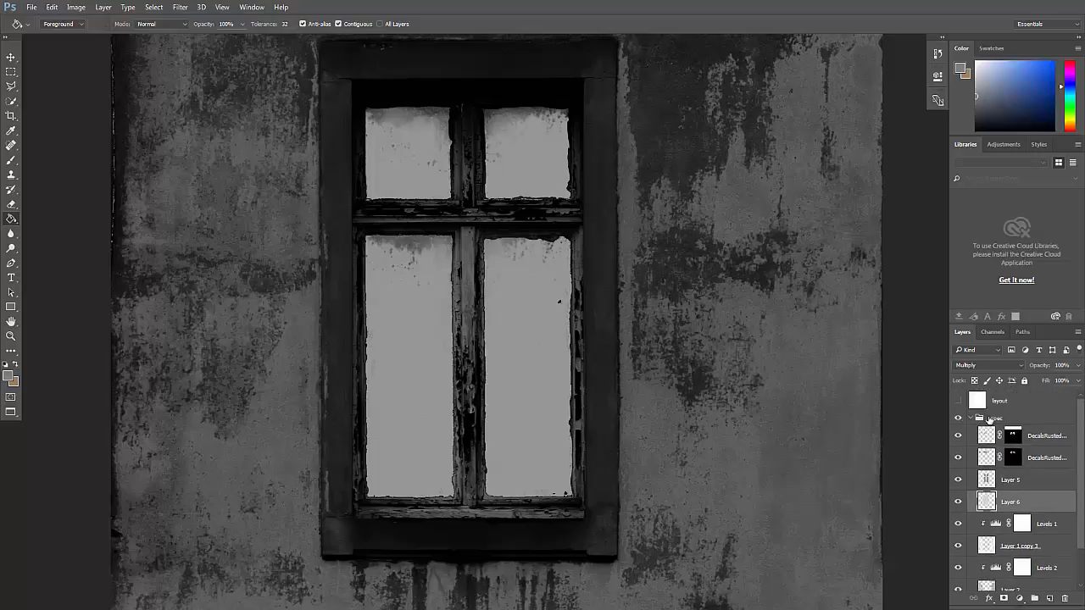
pyautogui.click(975, 419)
pyautogui.click(971, 419)
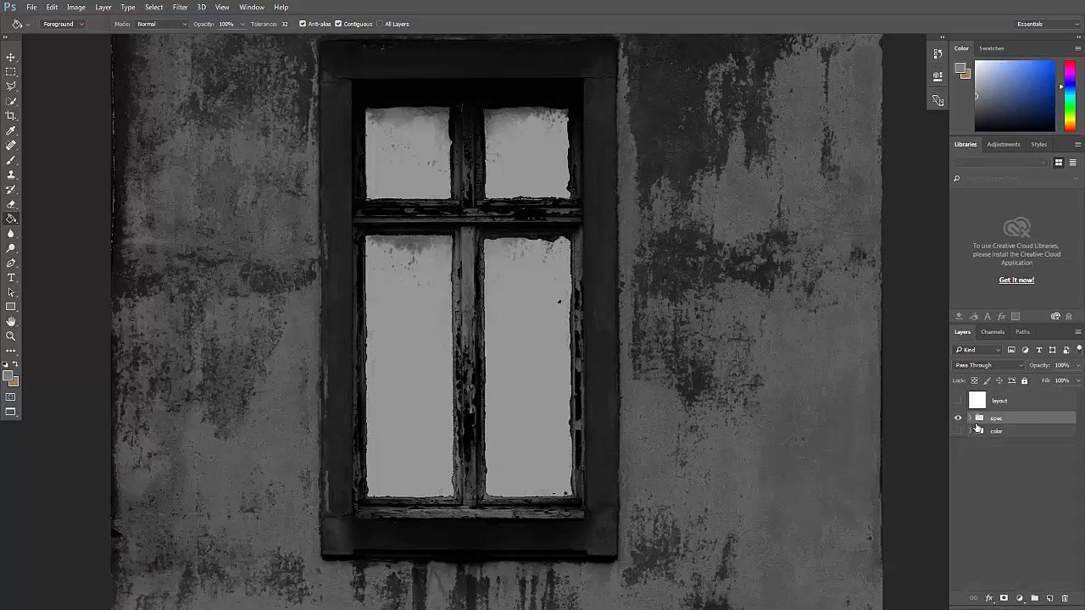
pyautogui.click(970, 419)
pyautogui.moveTo(1060, 462); pyautogui.dragTo(1076, 556)
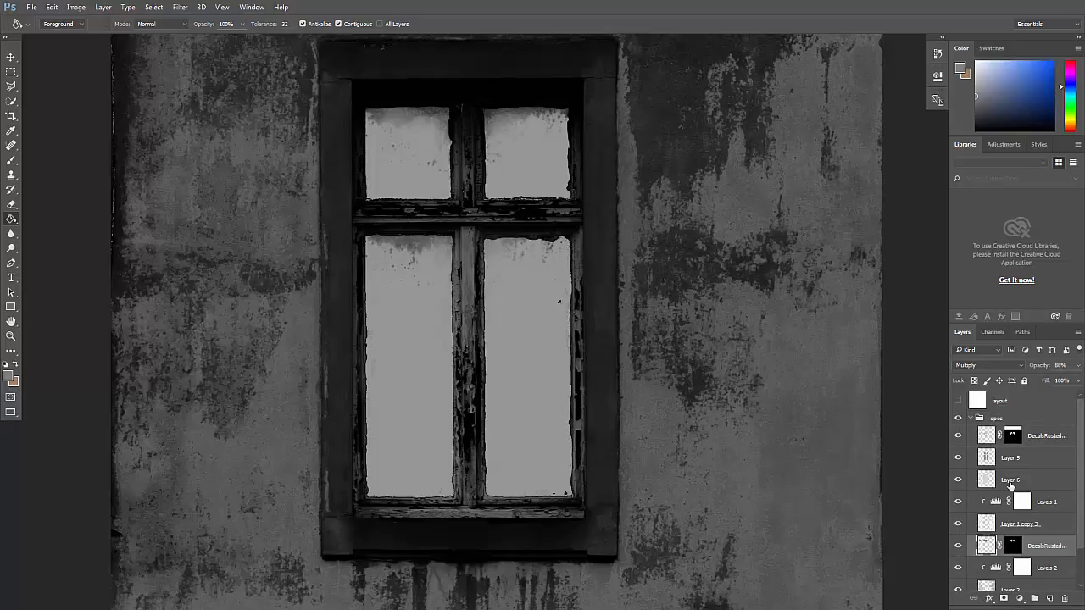
pyautogui.hotkey('ctrl', 'z')
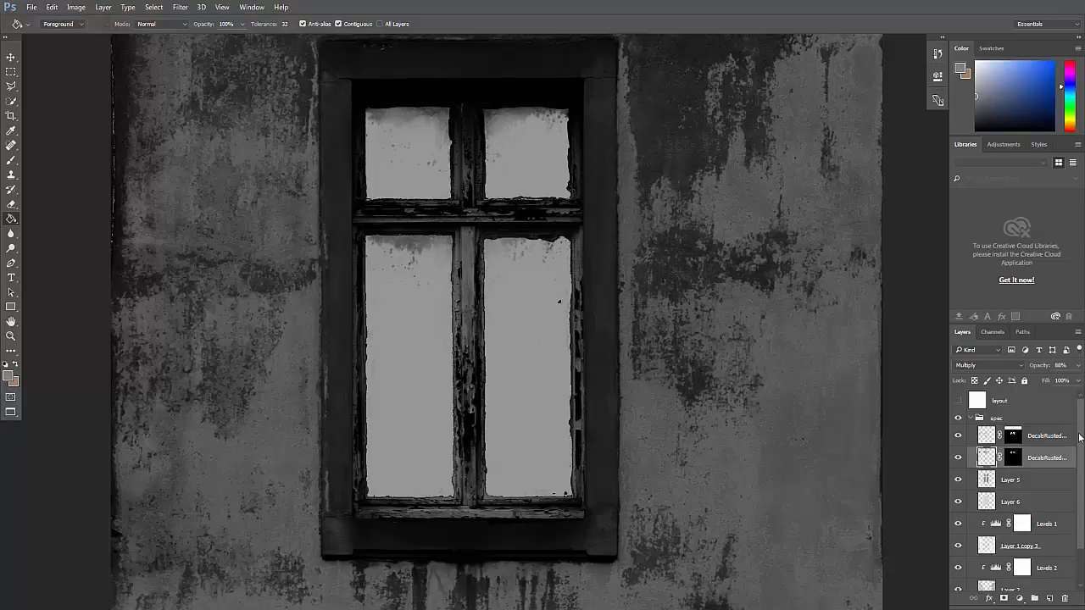
# - Review the stack of layers inside the spec group and collapse the group again
pyautogui.scroll(-3, 1080, 437)
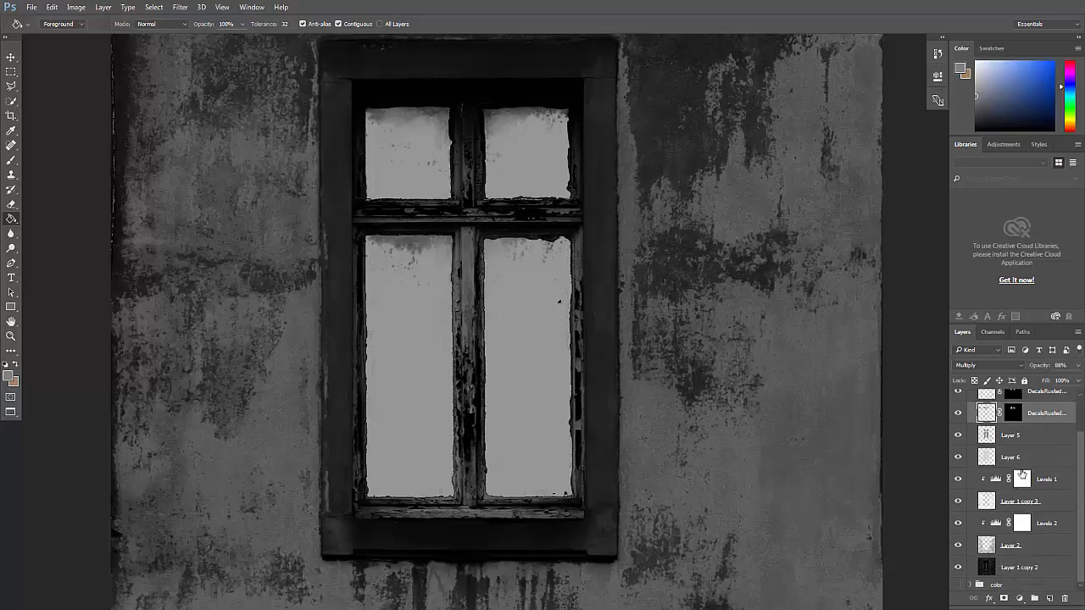
pyautogui.scroll(3, 1079, 466)
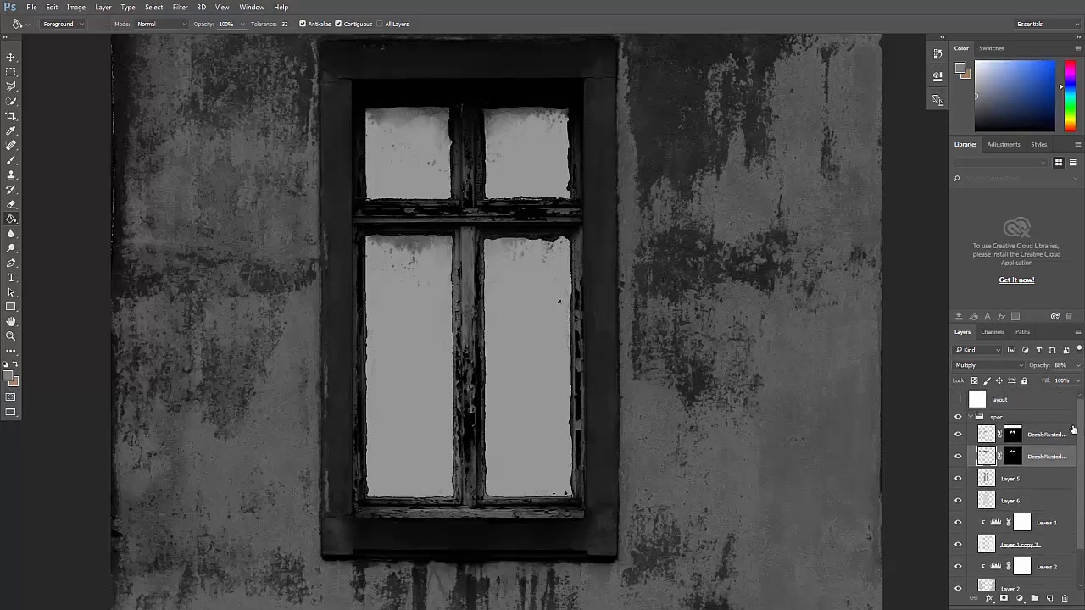
pyautogui.click(978, 419)
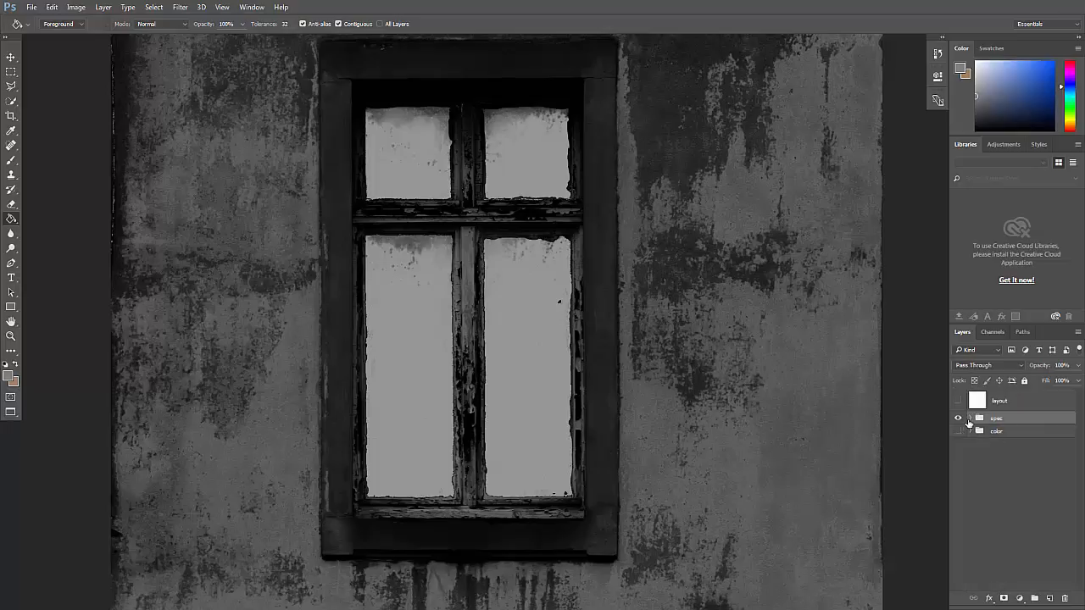
pyautogui.click(970, 421)
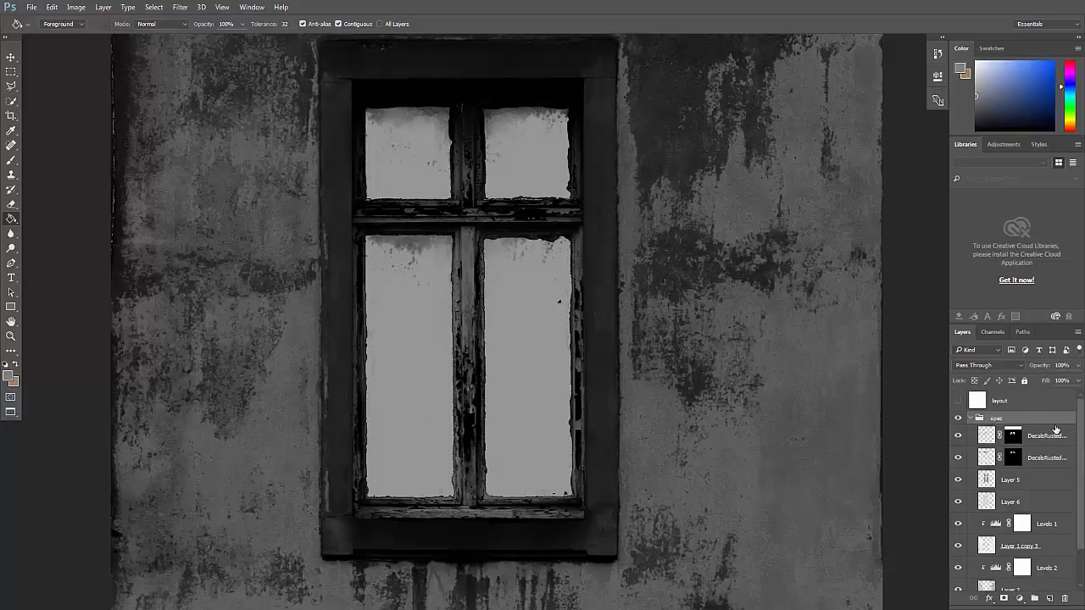
pyautogui.click(970, 418)
pyautogui.press('z')
pyautogui.keyDown('alt'); pyautogui.click(482, 271); pyautogui.keyUp('alt')
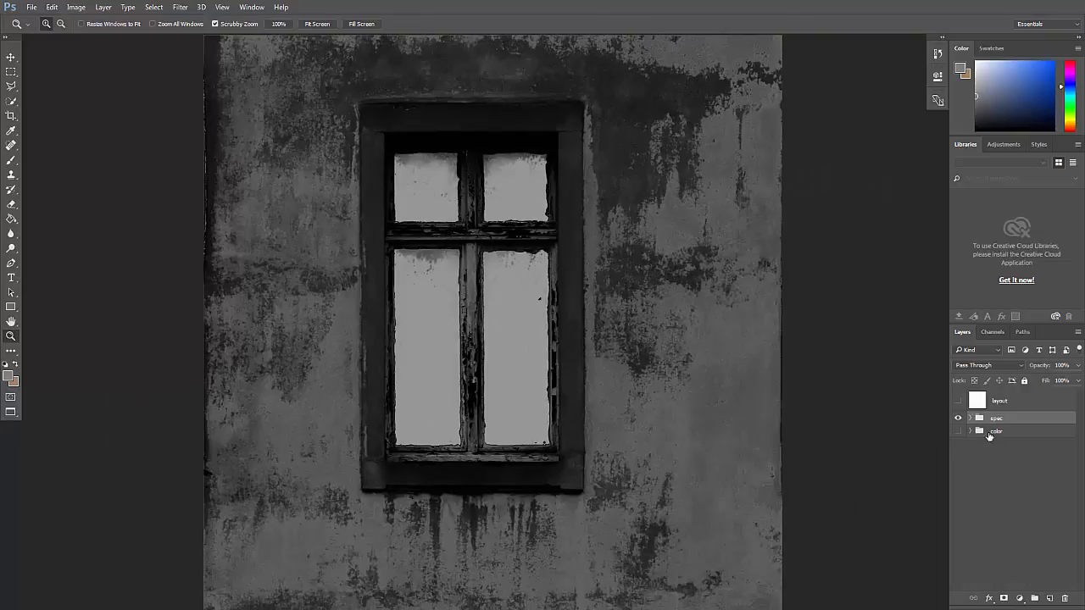
pyautogui.click(971, 419)
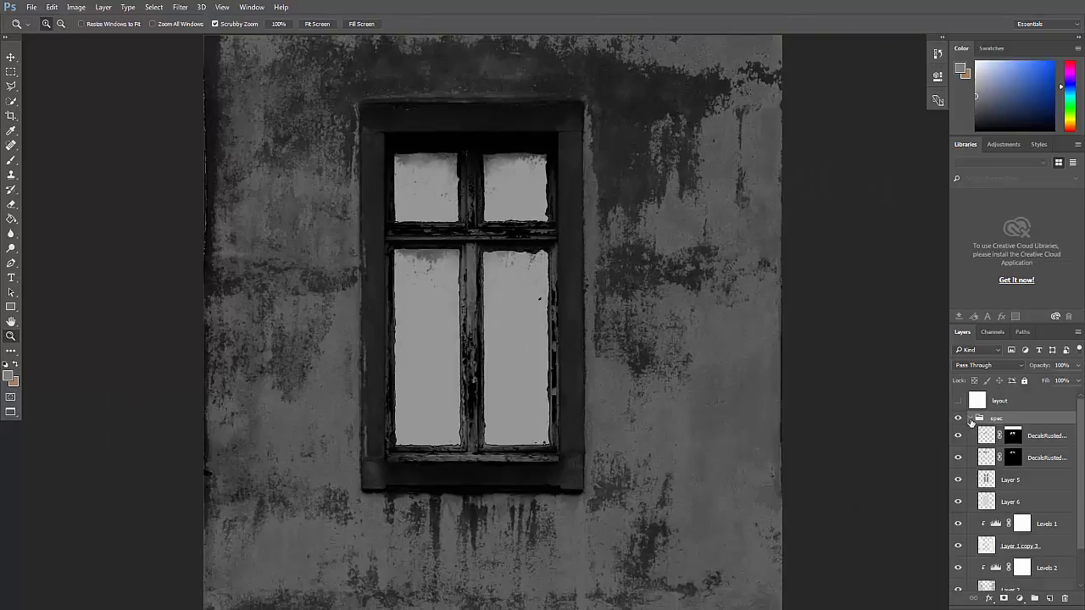
pyautogui.click(971, 419)
# - Save the specular map as a JPEG copy at quality 12, replacing example_spec
pyautogui.click(31, 8)
pyautogui.click(53, 136)
pyautogui.click(288, 402)
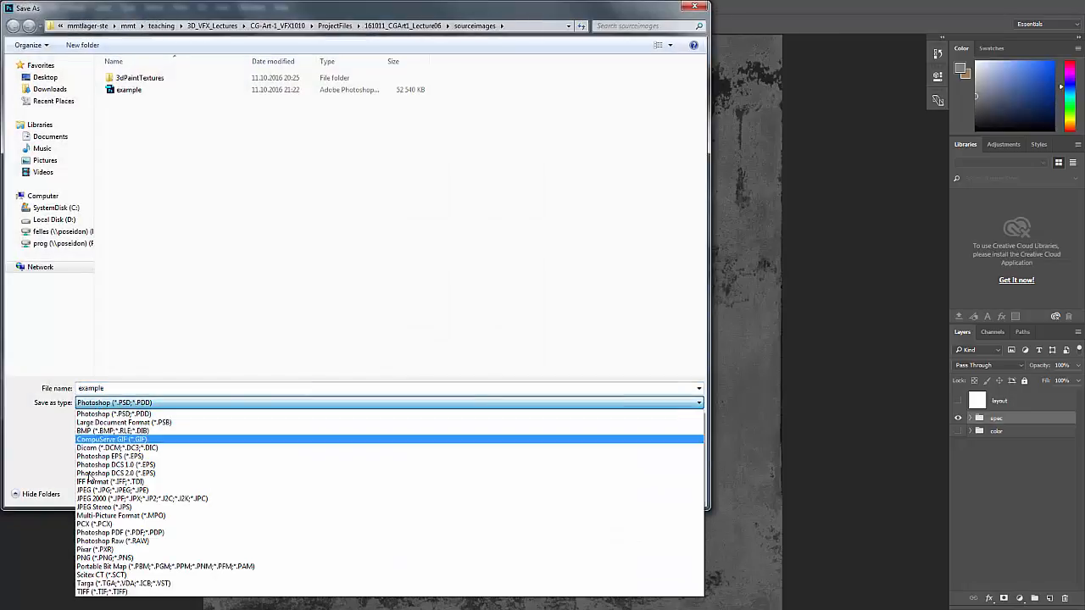
pyautogui.click(100, 491)
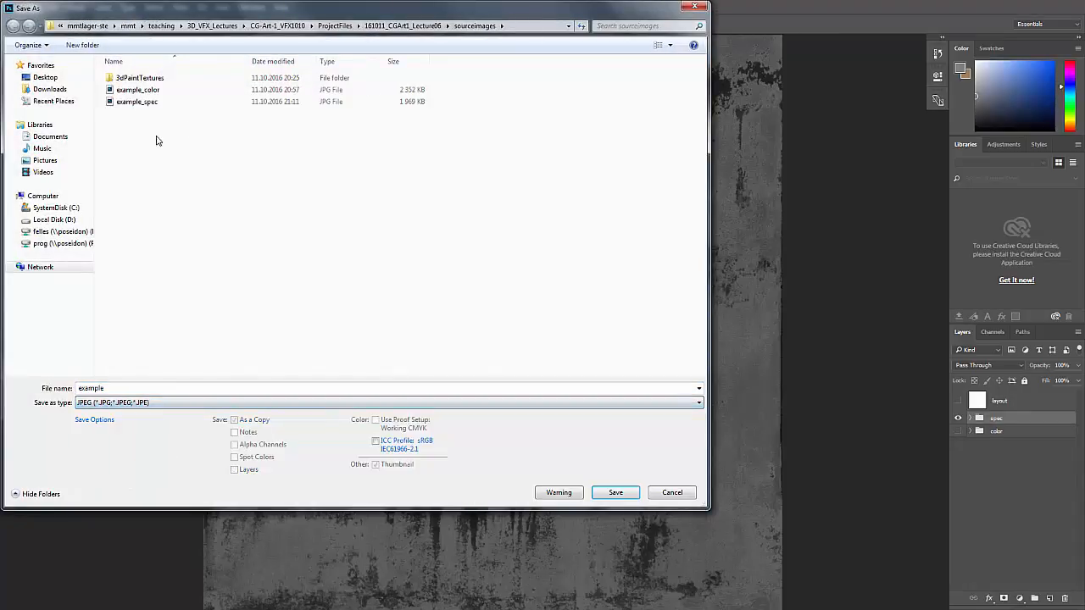
pyautogui.click(137, 102)
pyautogui.click(622, 499)
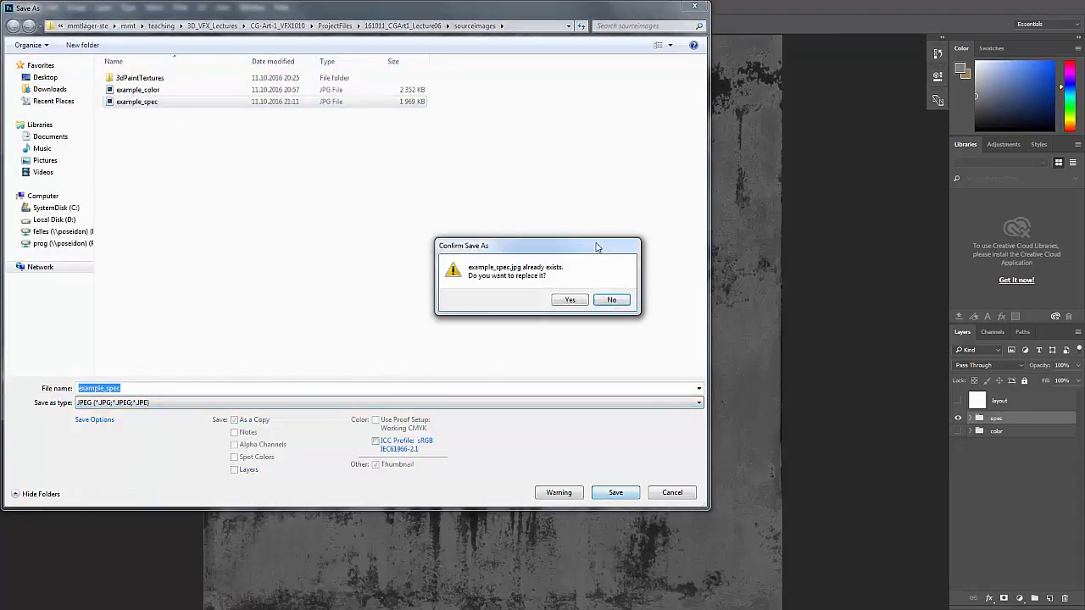
pyautogui.click(580, 298)
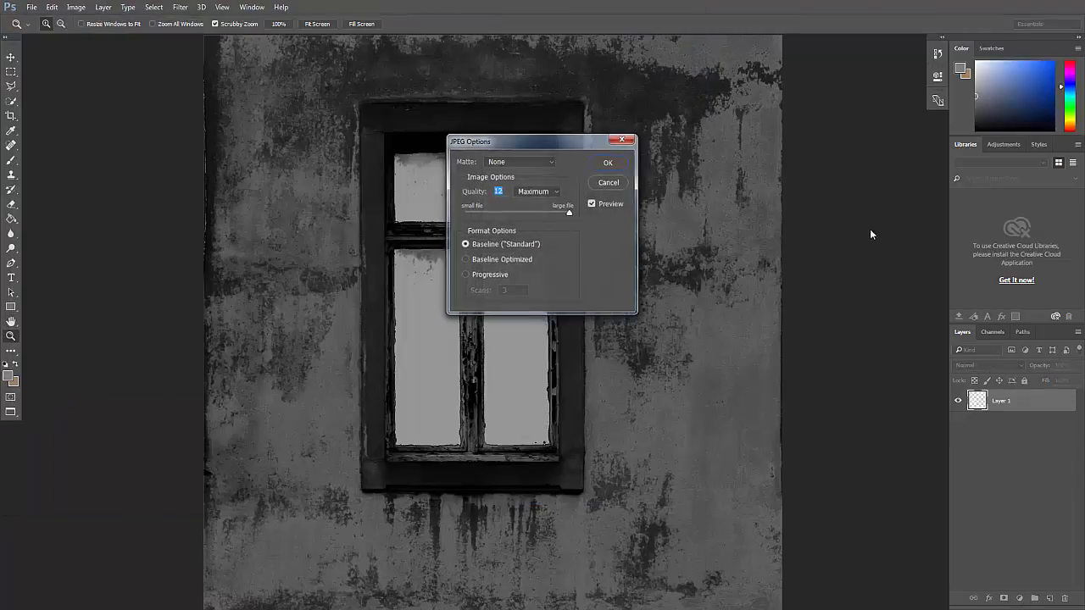
pyautogui.press('Return')
# - Switch to Maya, reload the image of the file2 texture node and inspect the reflections on the window wall
pyautogui.hotkey('alt', 'Tab')
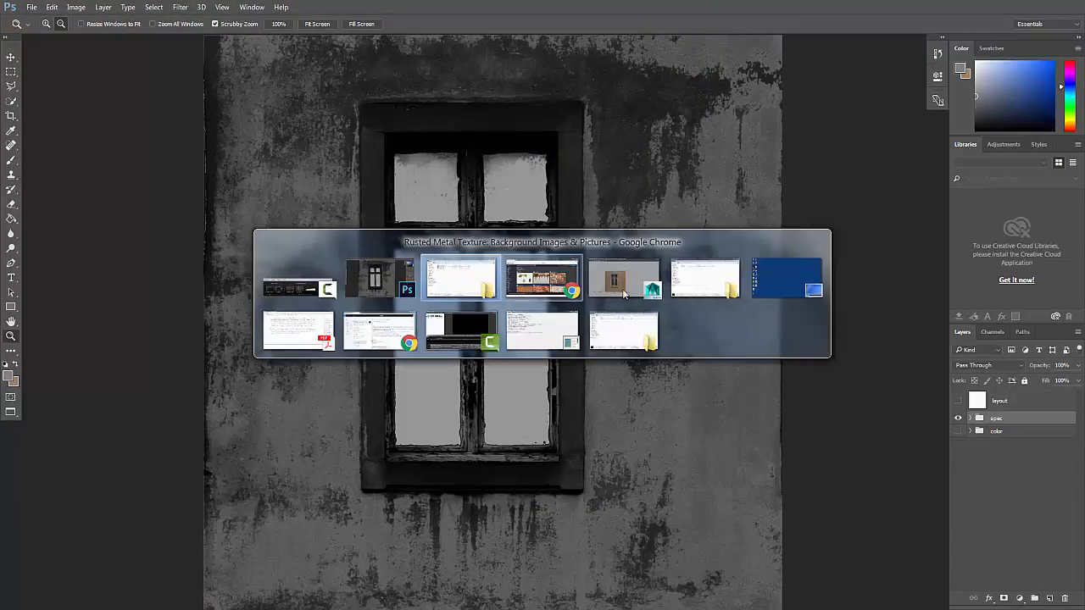
pyautogui.click(704, 426)
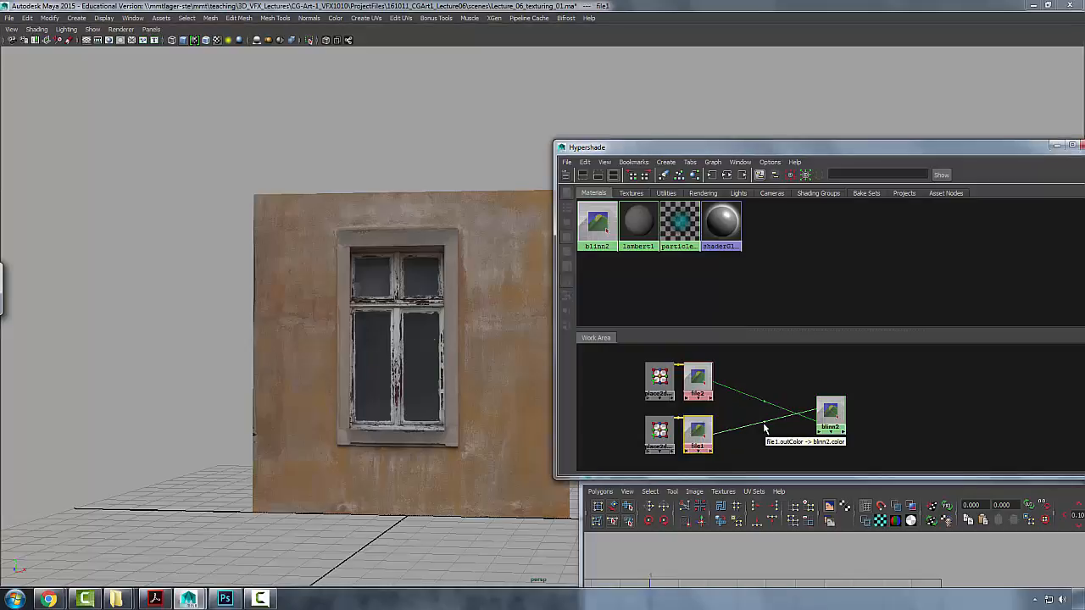
pyautogui.rightClick(697, 381)
pyautogui.click(685, 449)
pyautogui.rightClick(702, 380)
pyautogui.click(685, 438)
pyautogui.moveTo(400, 198); pyautogui.dragTo(436, 177)
pyautogui.moveTo(628, 153); pyautogui.dragTo(789, 162)
pyautogui.moveTo(404, 224); pyautogui.dragTo(212, 255)
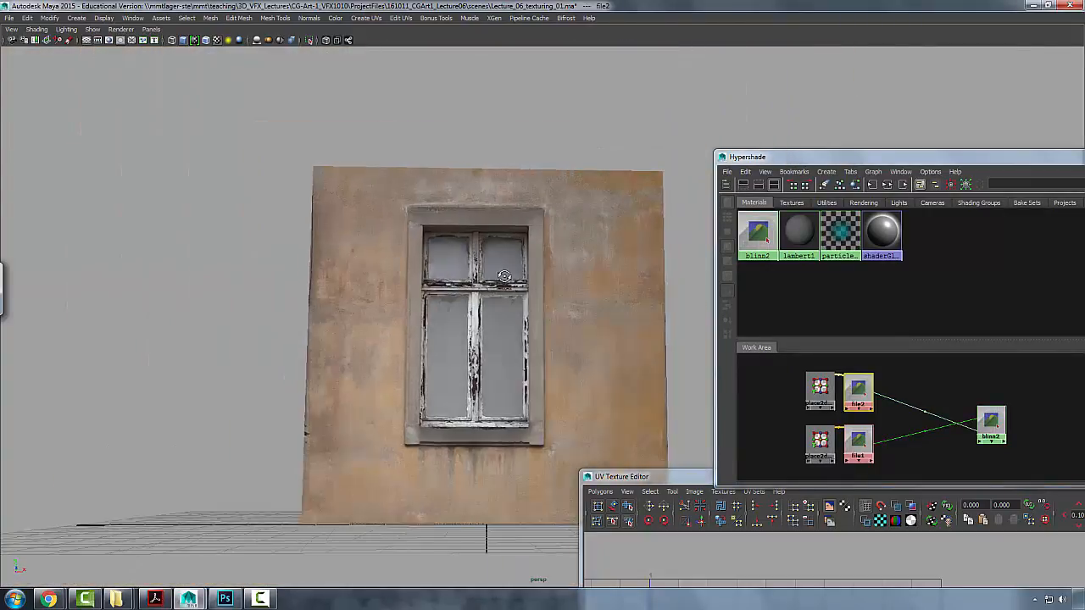
# - Switch to Photoshop and brighten Layer 5, the window panes in the spec group, with Levels at output black 230
pyautogui.hotkey('alt', 'Tab')
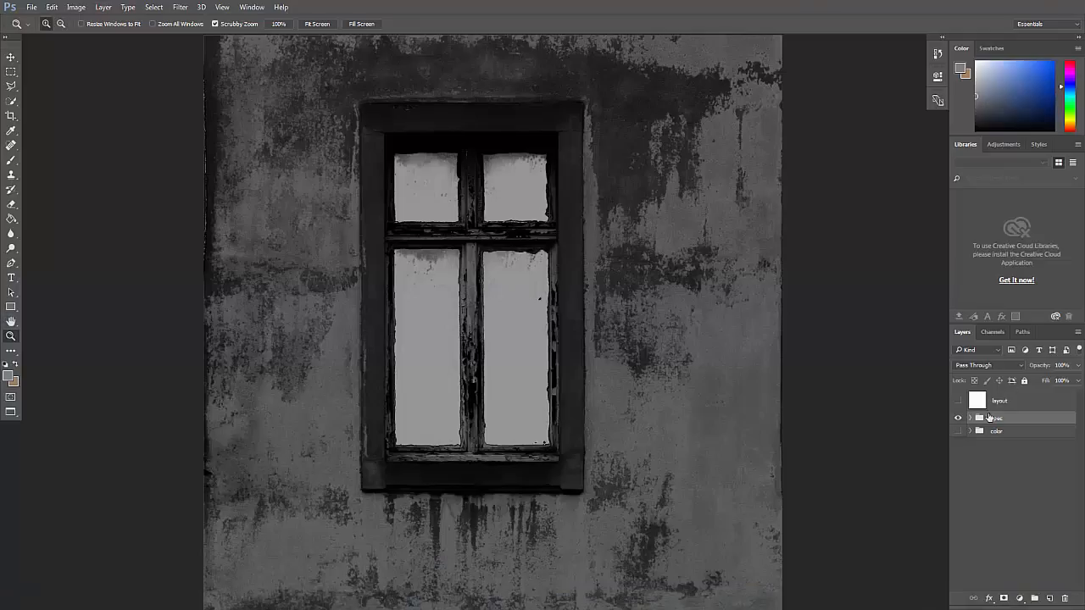
pyautogui.click(971, 419)
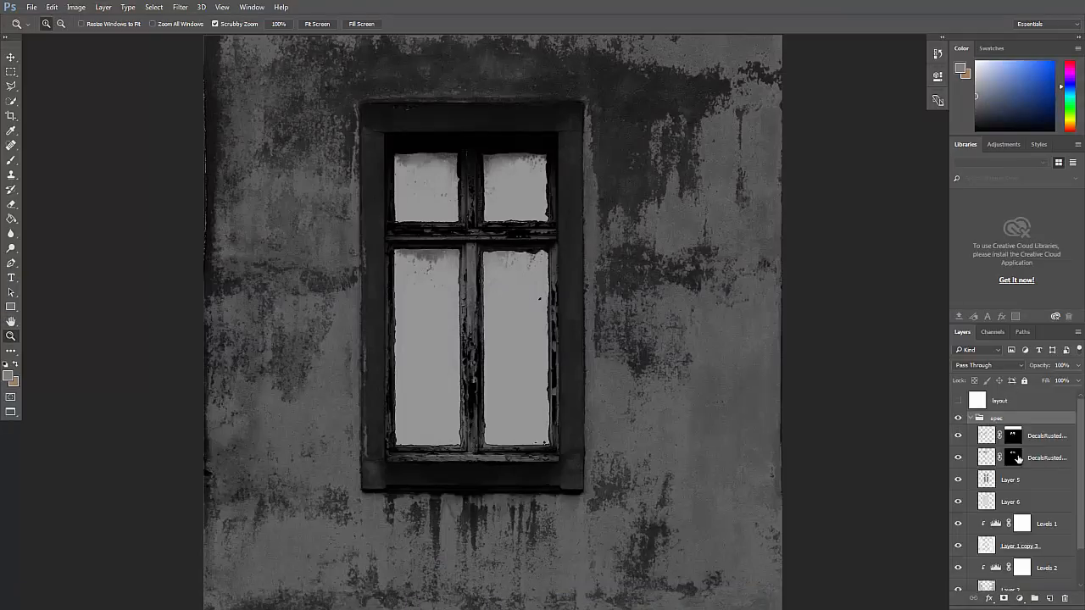
pyautogui.click(983, 482)
pyautogui.click(959, 481)
pyautogui.click(959, 481)
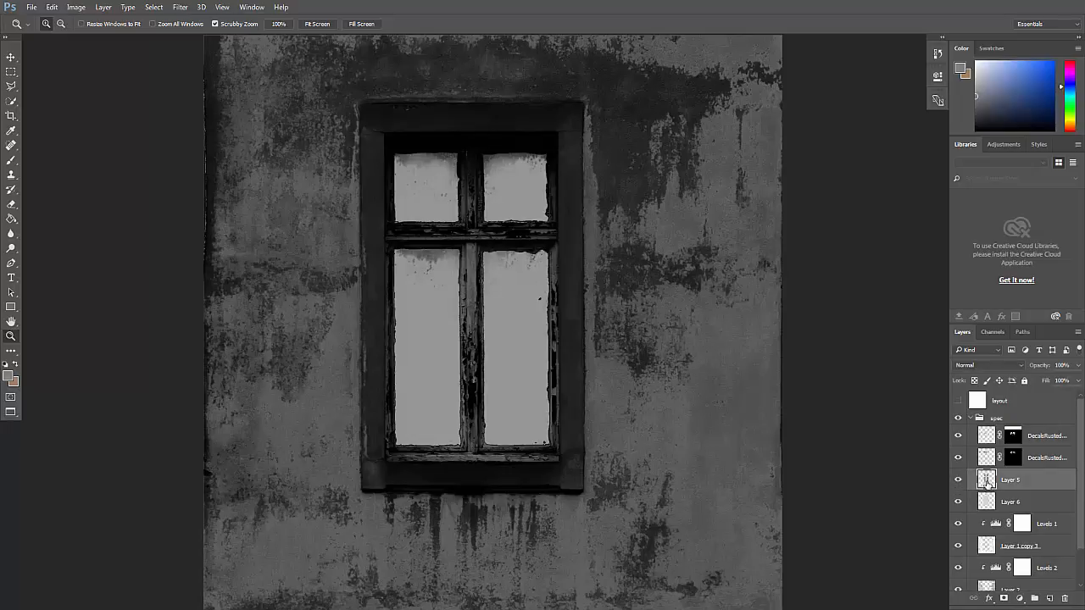
pyautogui.hotkey('ctrl', 'l')
pyautogui.moveTo(724, 292); pyautogui.dragTo(848, 301)
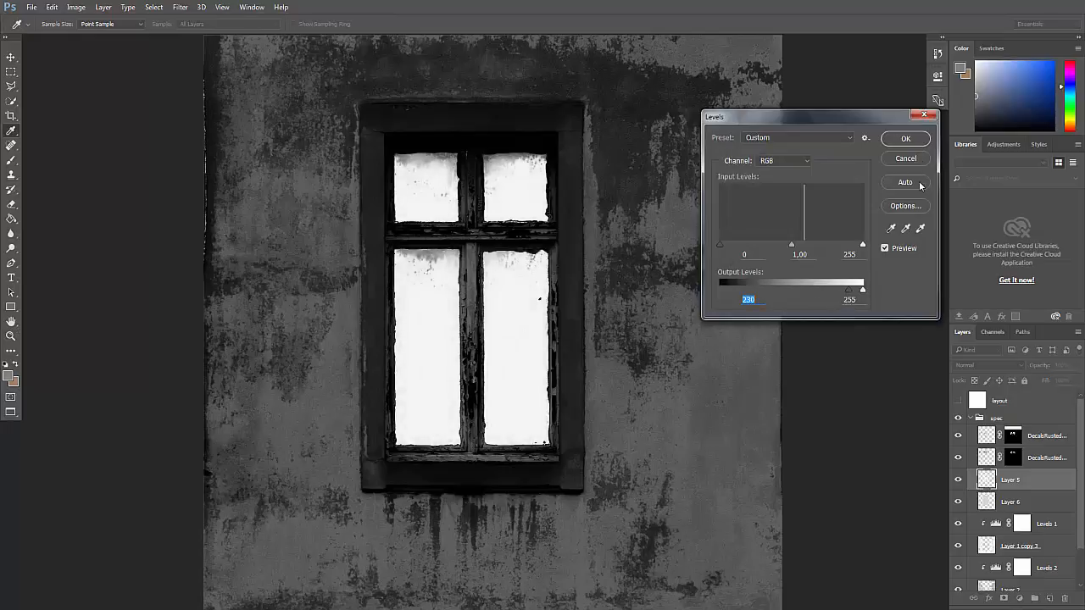
pyautogui.click(906, 138)
# - Export the brightened specular map as a JPEG, overwriting example_spec
pyautogui.click(32, 7)
pyautogui.click(119, 133)
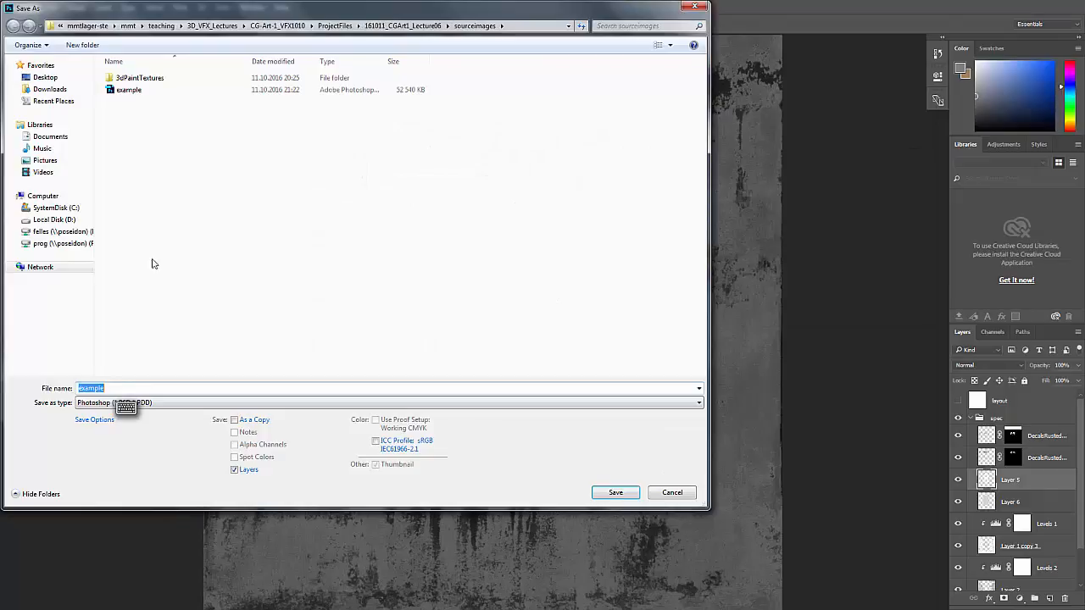
pyautogui.click(182, 402)
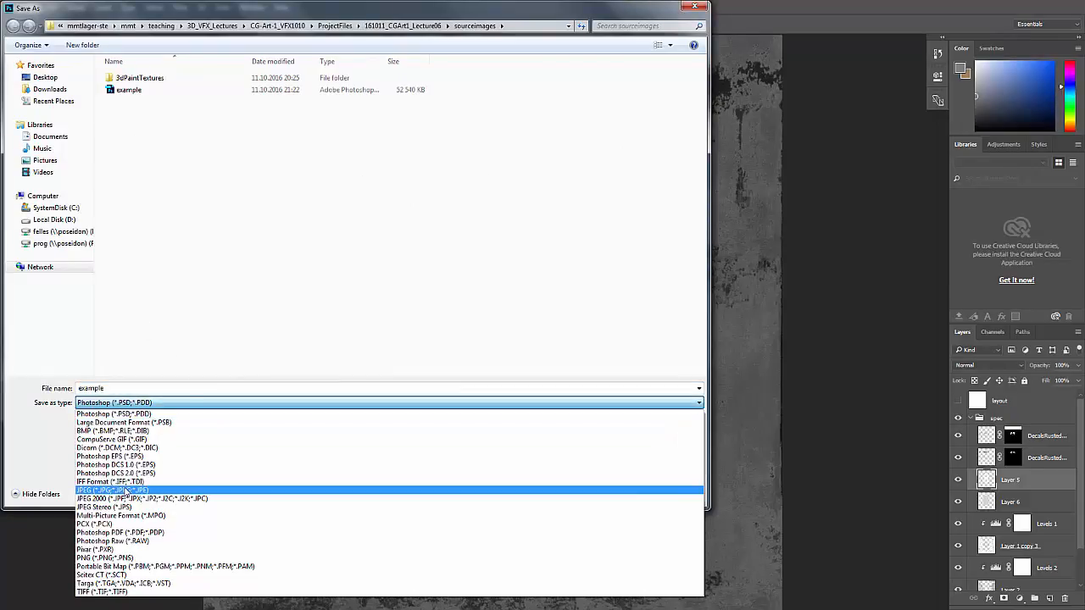
pyautogui.click(127, 480)
pyautogui.click(152, 102)
pyautogui.click(601, 495)
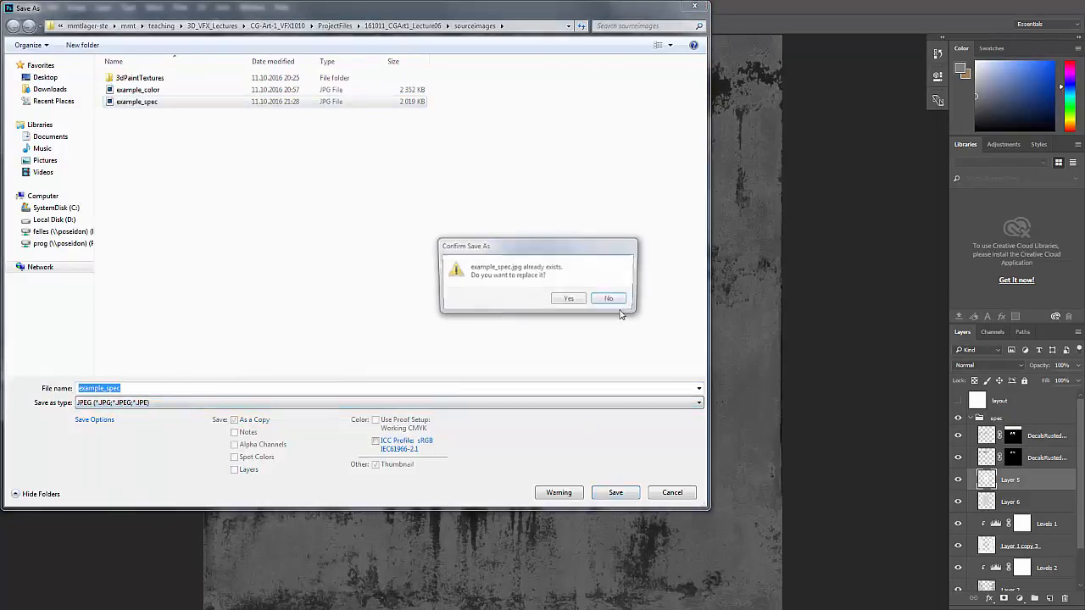
pyautogui.click(562, 298)
pyautogui.click(608, 163)
pyautogui.press('z')
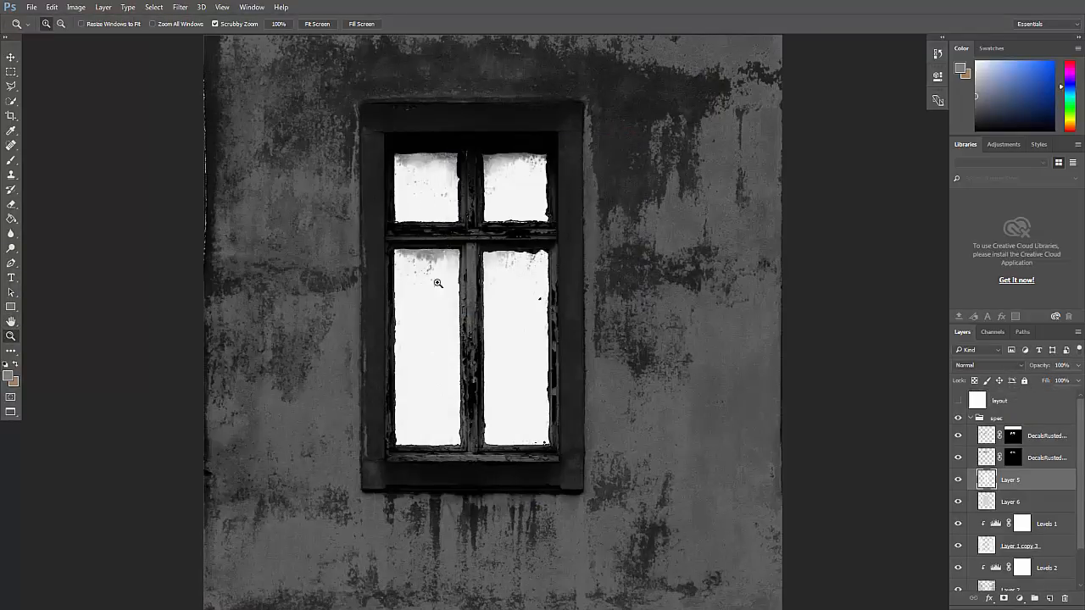
# - Switch to Maya, reload the updated image in the file2 node and examine the glass highlights from several angles
pyautogui.hotkey('alt', 'Tab')
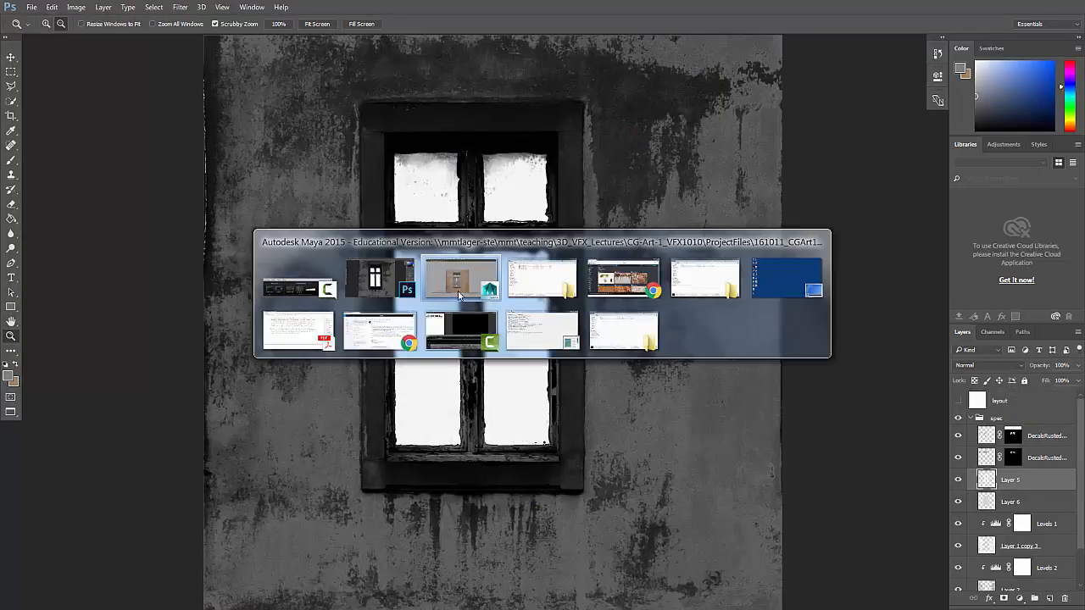
pyautogui.rightClick(858, 397)
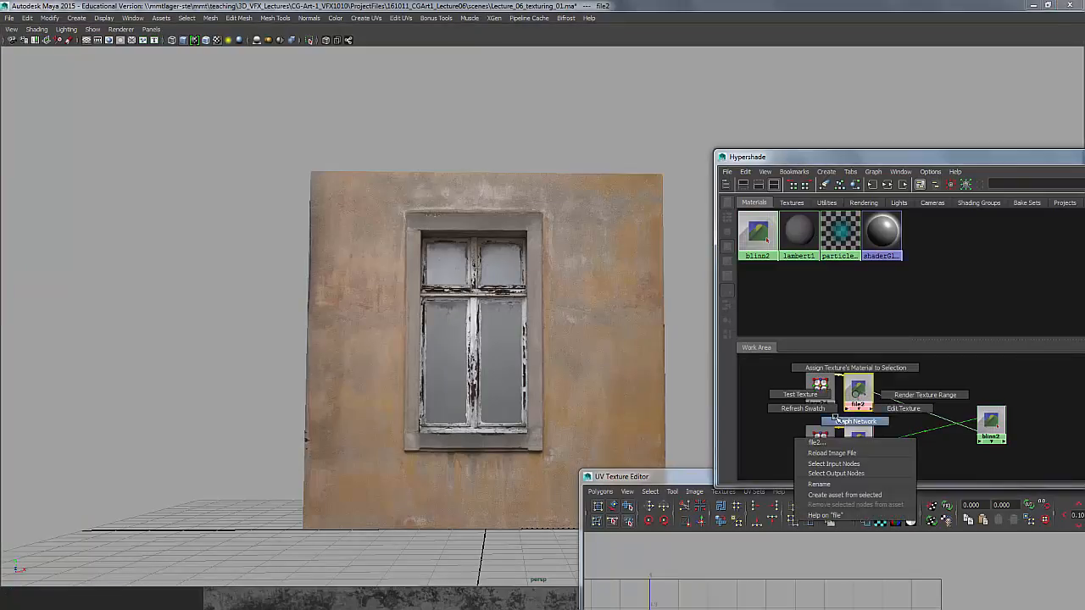
pyautogui.click(832, 453)
pyautogui.moveTo(544, 307); pyautogui.dragTo(662, 304)
pyautogui.scroll(2, 573, 343)
pyautogui.moveTo(588, 319); pyautogui.dragTo(578, 308)
pyautogui.scroll(-3, 579, 308)
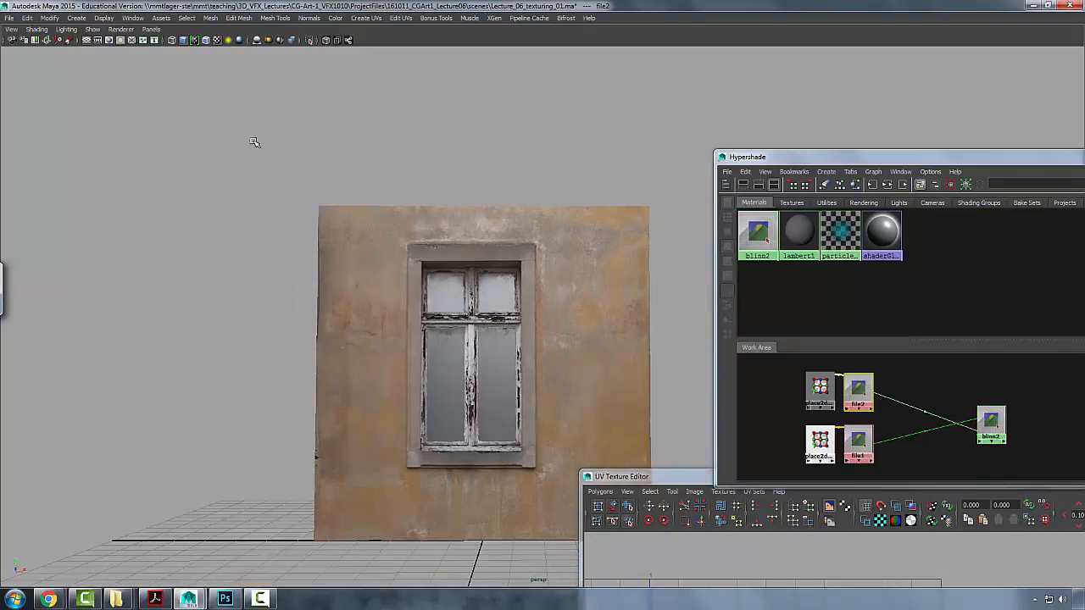
pyautogui.click(123, 31)
pyautogui.click(345, 141)
pyautogui.moveTo(489, 263); pyautogui.dragTo(506, 315)
pyautogui.moveTo(585, 316); pyautogui.dragTo(474, 289)
# - Switch back to Photoshop, collapse and hide the spec group, and add a new layer above it
pyautogui.hotkey('alt', 'Tab')
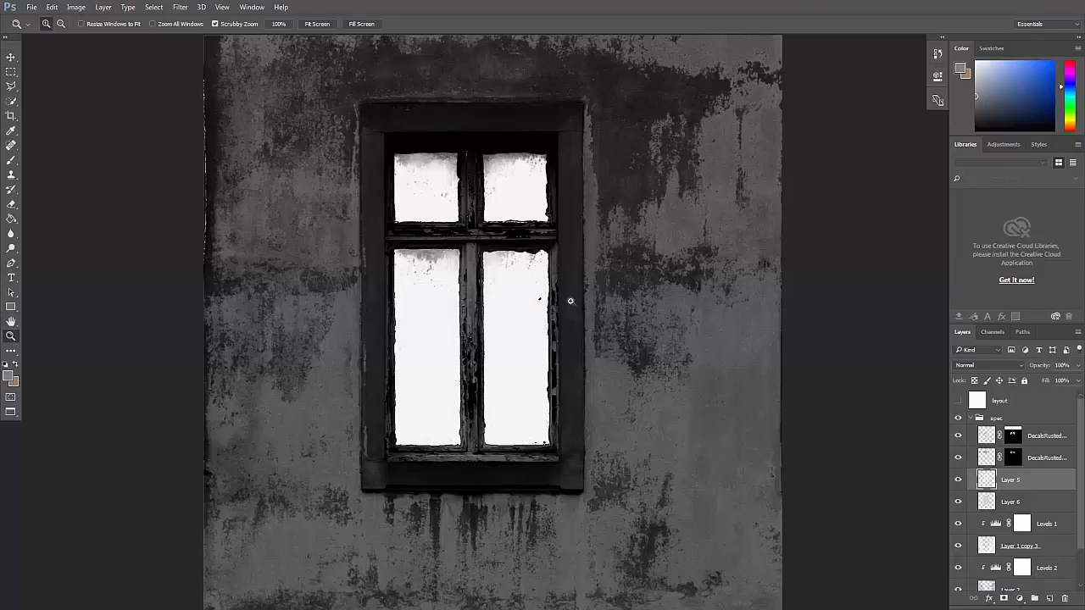
pyautogui.keyDown('alt'); pyautogui.click(607, 406); pyautogui.keyUp('alt')
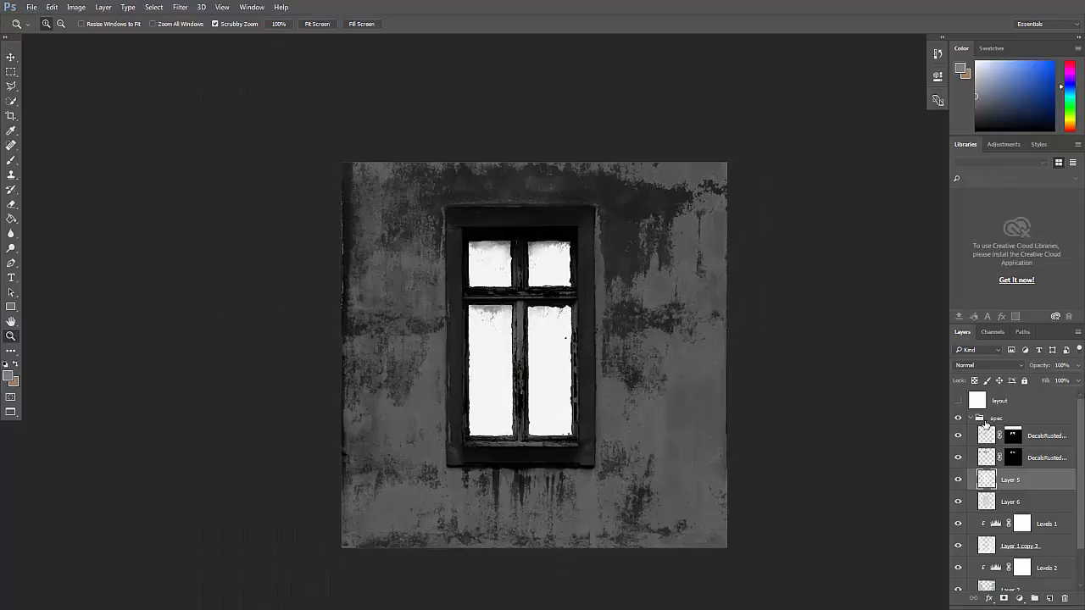
pyautogui.click(971, 420)
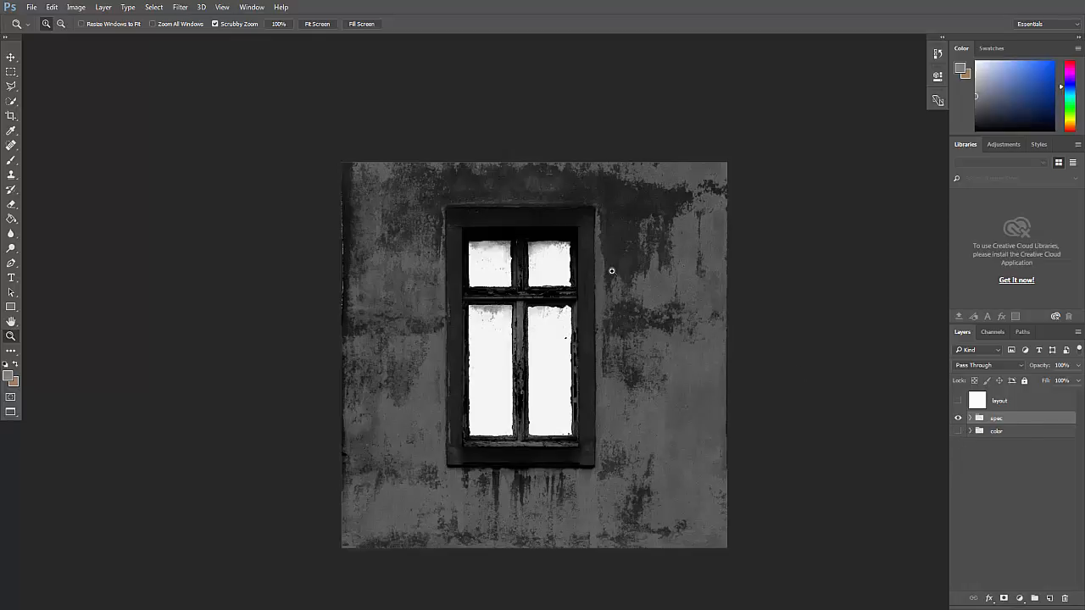
pyautogui.hotkey('alt', 'Tab')
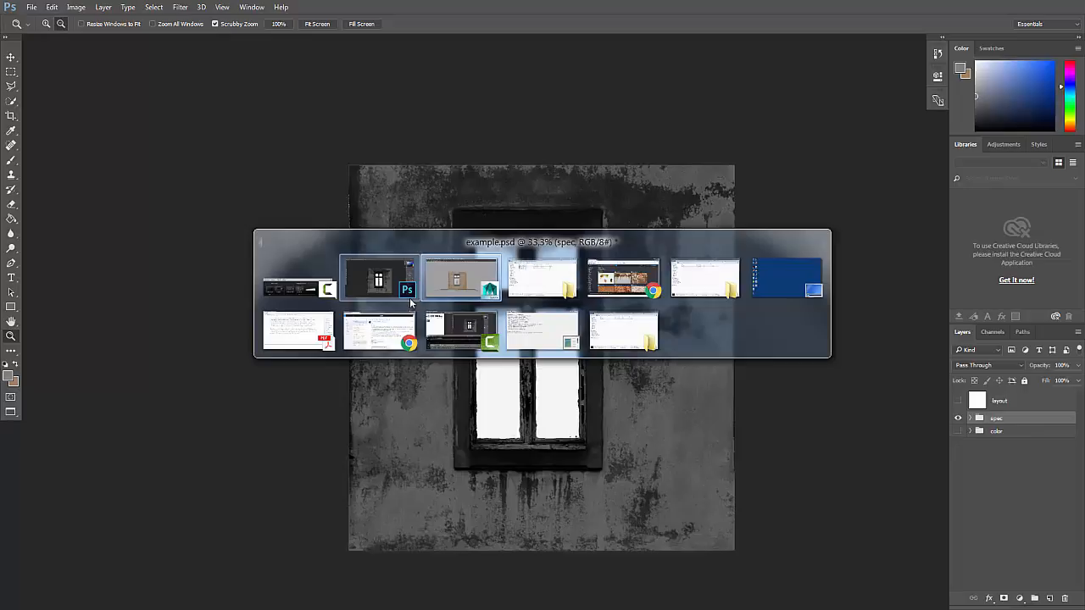
pyautogui.keyDown('alt'); pyautogui.click(400, 280); pyautogui.keyUp('alt')
pyautogui.click(538, 373)
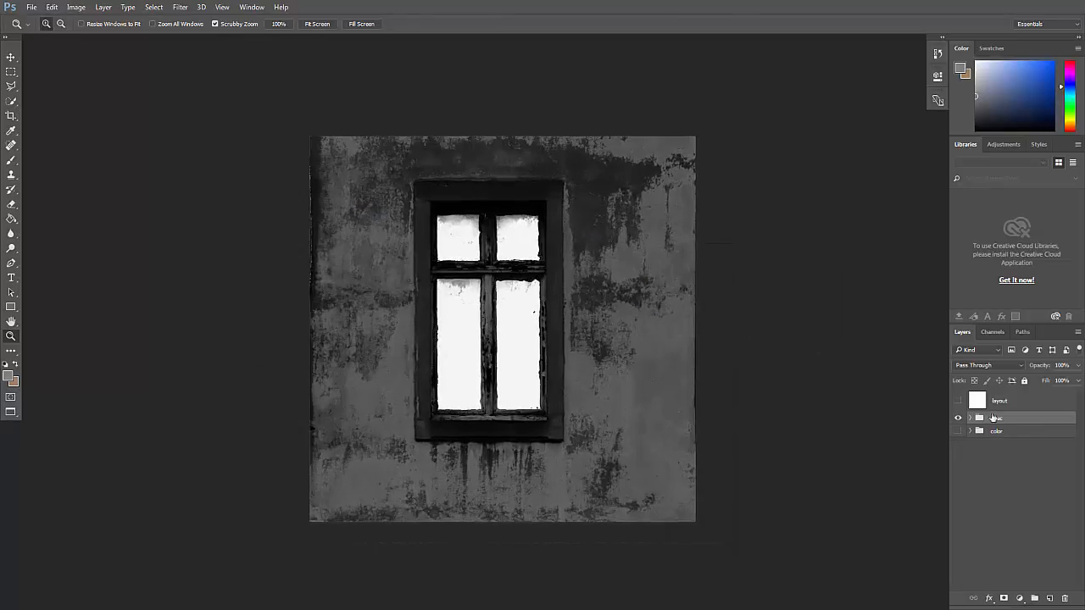
pyautogui.click(958, 419)
pyautogui.click(1049, 598)
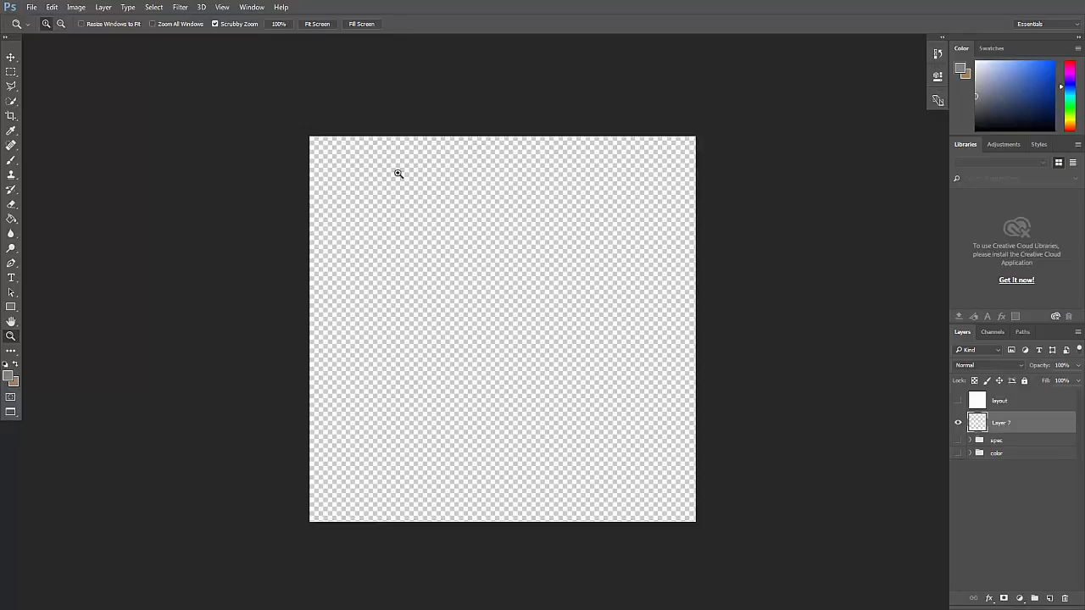
# - Set the foreground colour's brightness to 50% and fill Layer 7 with that grey using the Paint Bucket
pyautogui.click(960, 70)
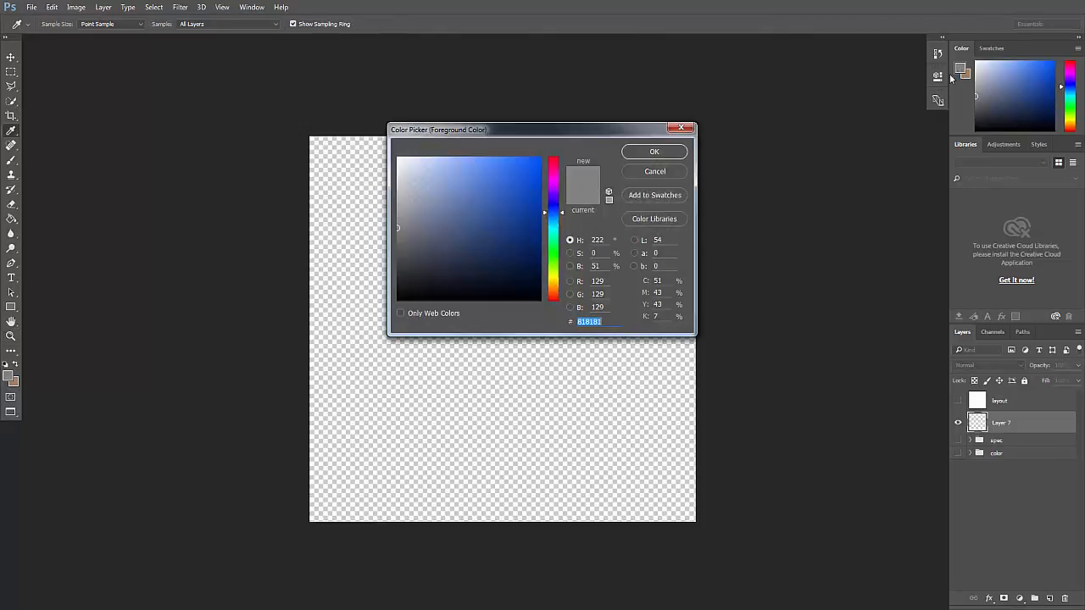
pyautogui.moveTo(601, 268); pyautogui.dragTo(547, 257)
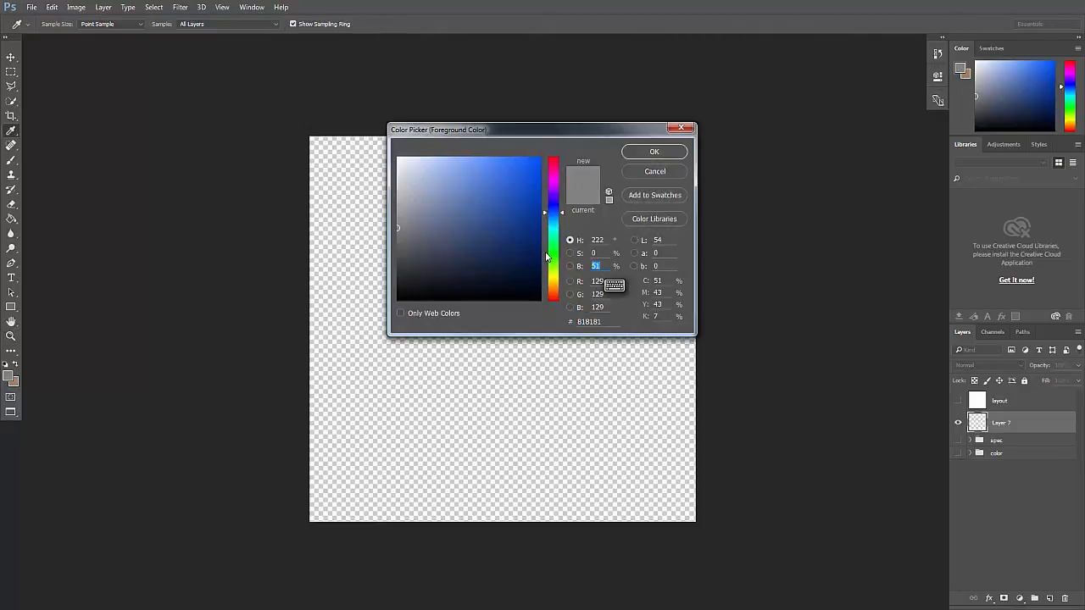
pyautogui.write('50')
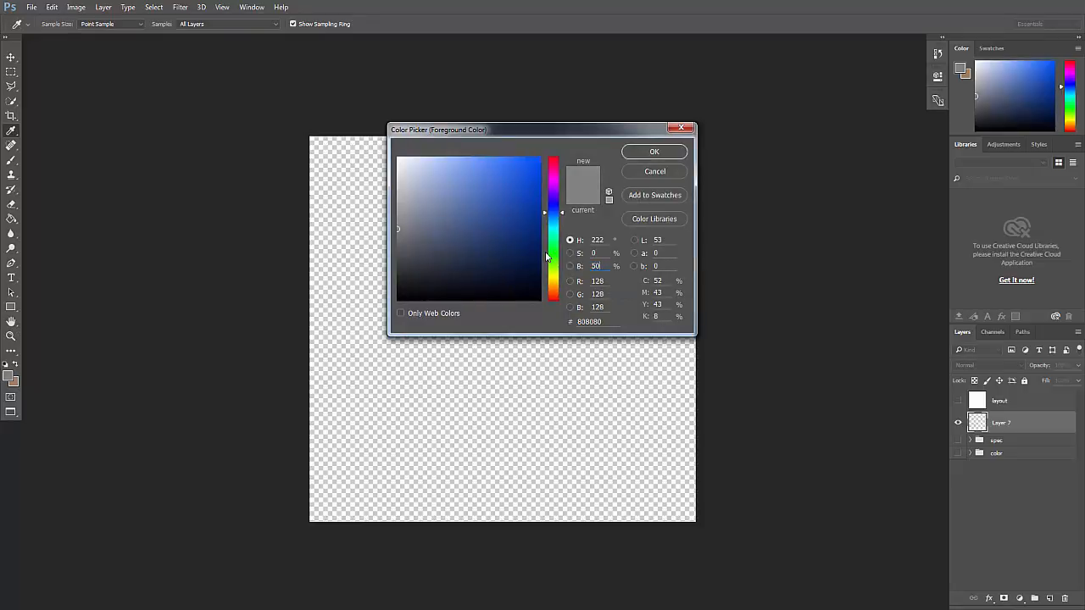
pyautogui.click(656, 152)
pyautogui.click(963, 70)
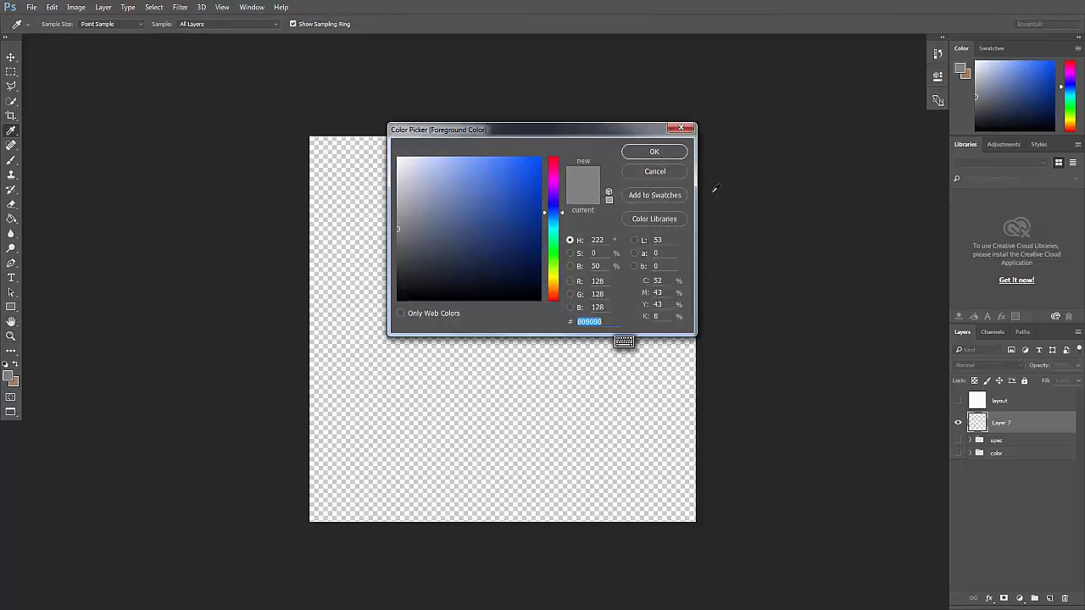
pyautogui.click(603, 265)
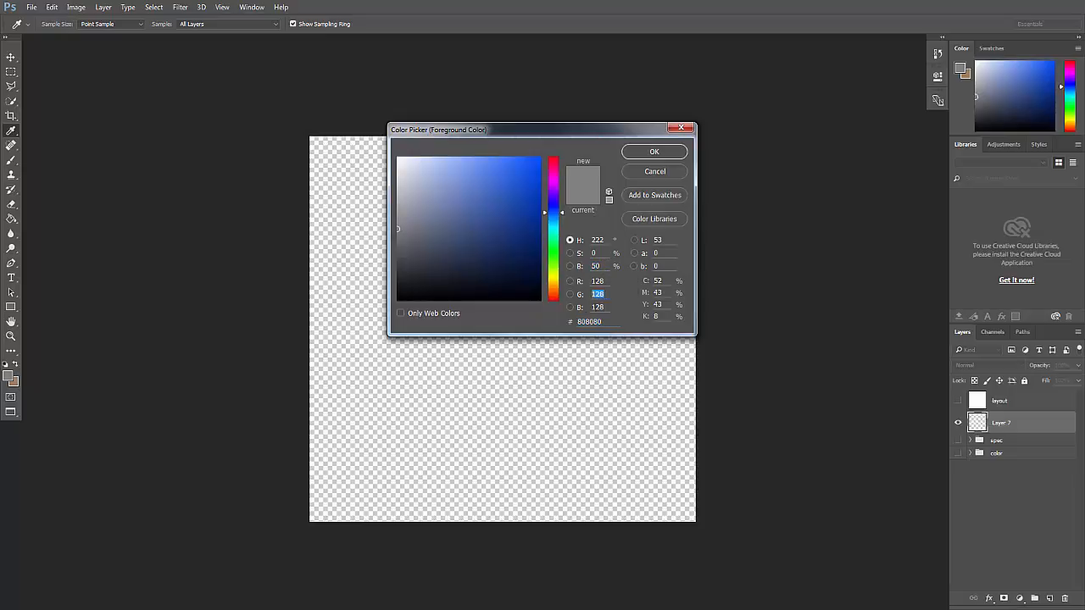
pyautogui.click(647, 158)
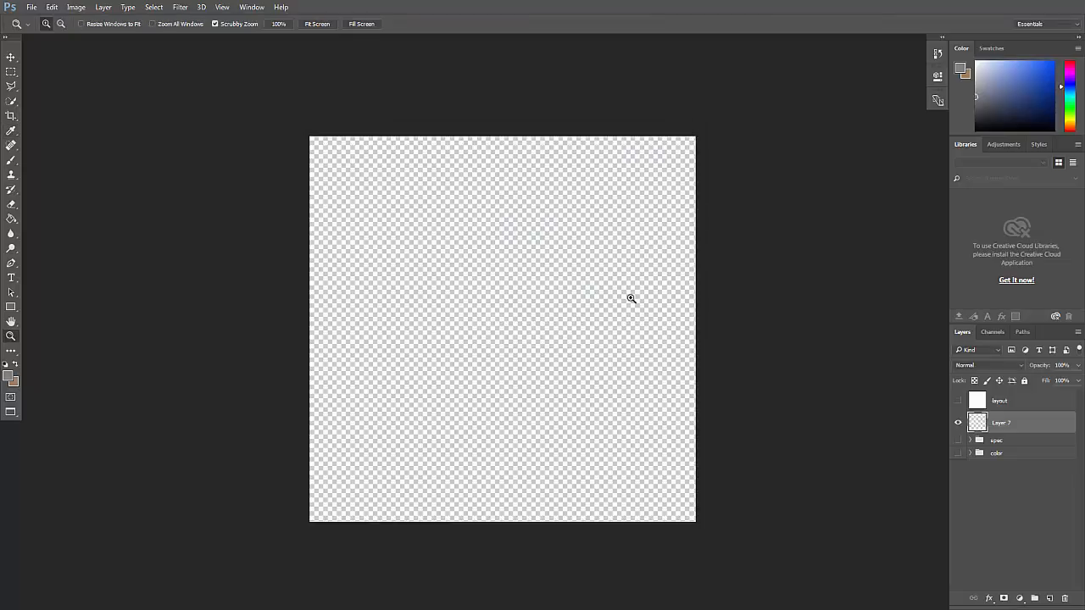
pyautogui.click(11, 218)
pyautogui.click(485, 263)
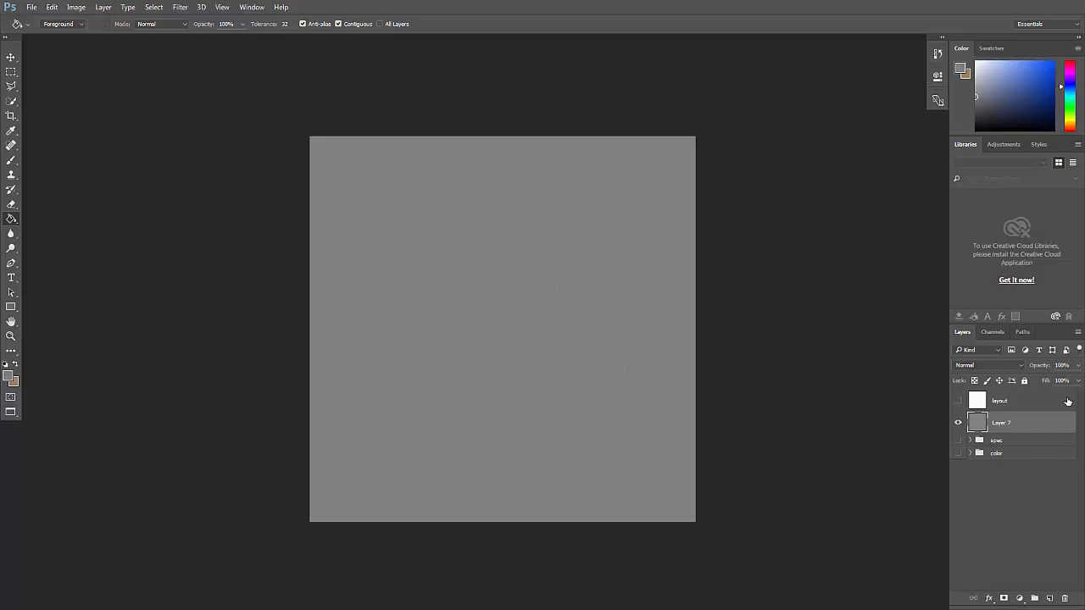
# - Hide Layer 7 and the color group, and show the spec group with its layers expanded
pyautogui.keyDown('alt'); pyautogui.click(963, 454); pyautogui.keyUp('alt')
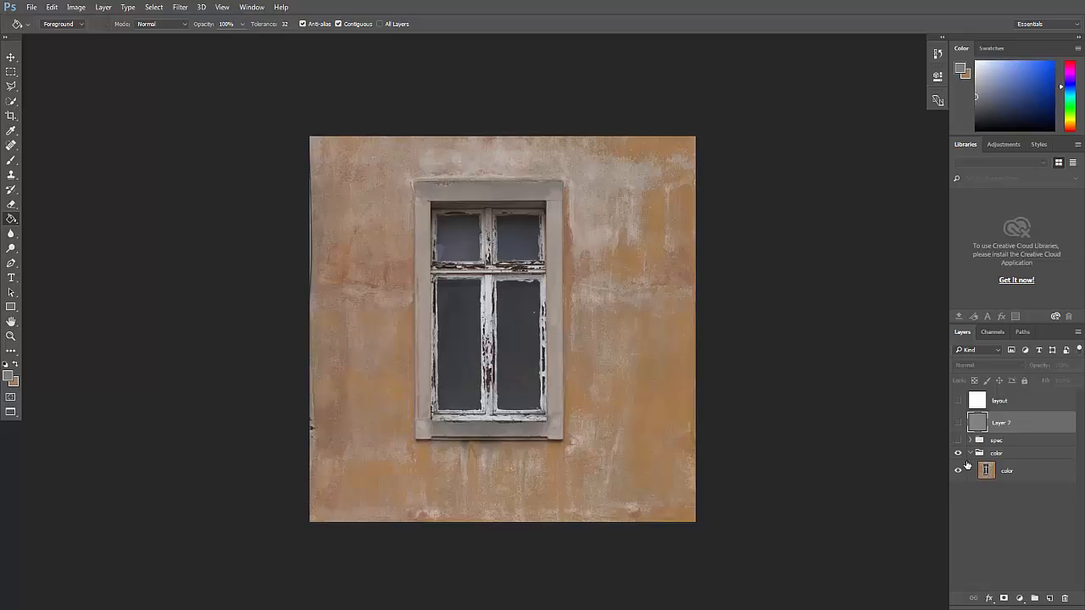
pyautogui.click(959, 455)
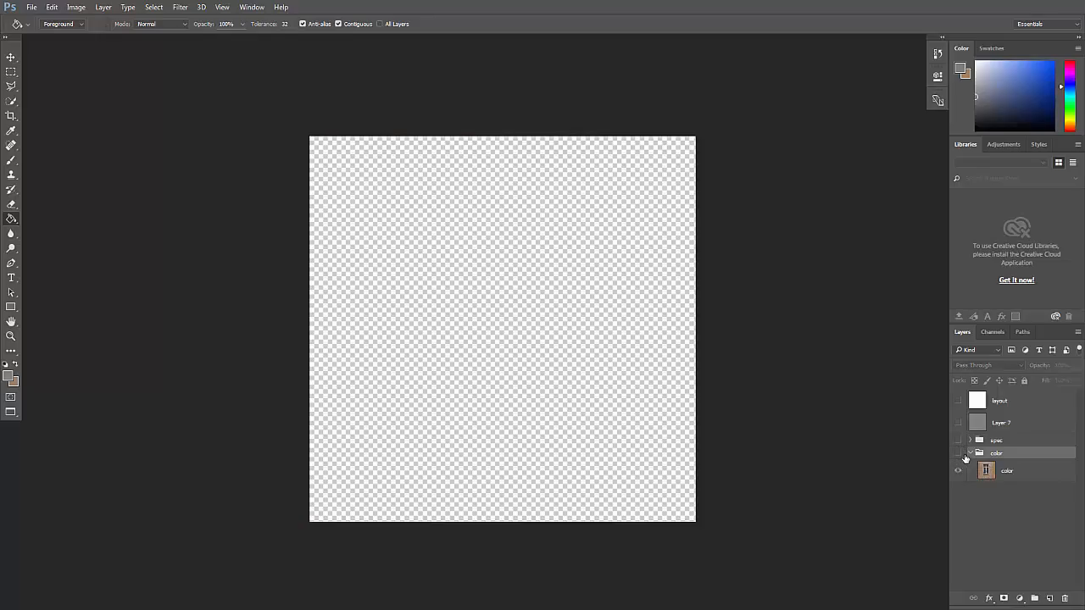
pyautogui.click(970, 441)
pyautogui.click(959, 441)
pyautogui.moveTo(1081, 440); pyautogui.dragTo(1081, 511)
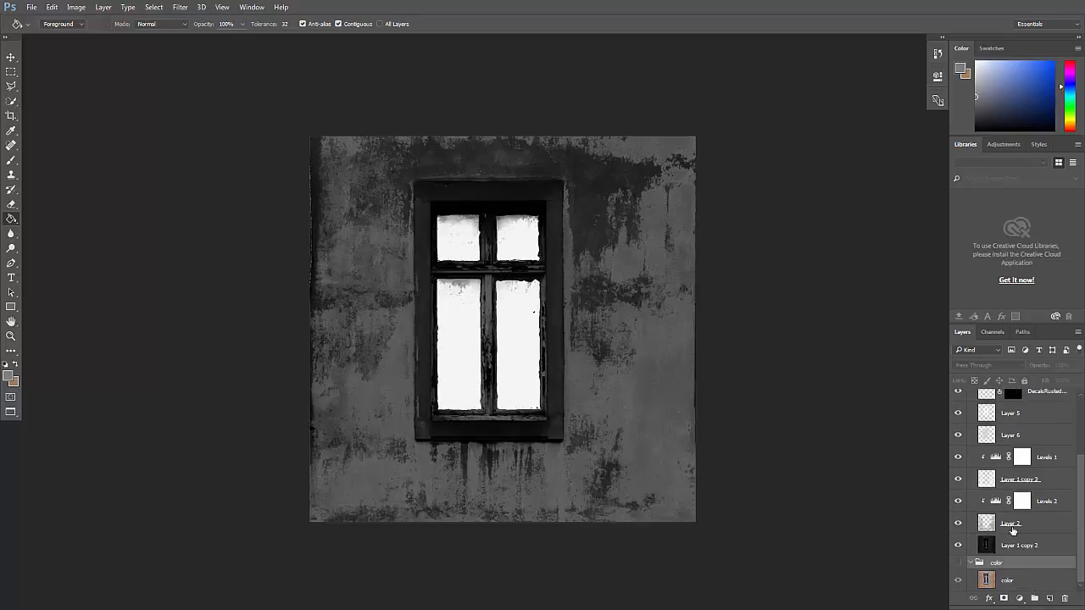
pyautogui.scroll(3, 1051, 455)
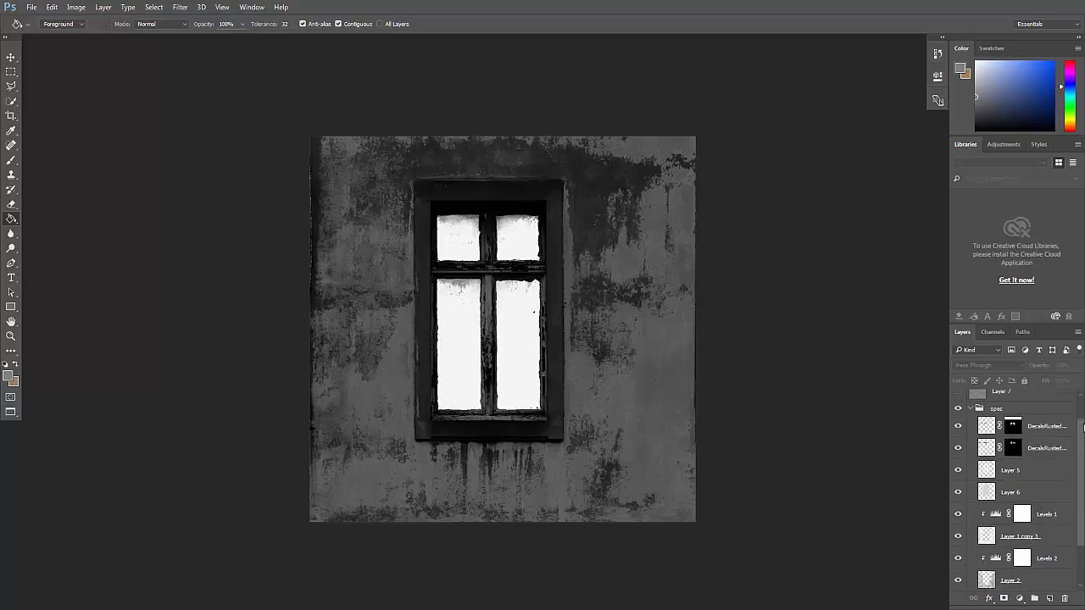
# - Toggle the visibility of Layer 5 in the spec group to identify the window panes, and rename it window_matte
pyautogui.click(966, 502)
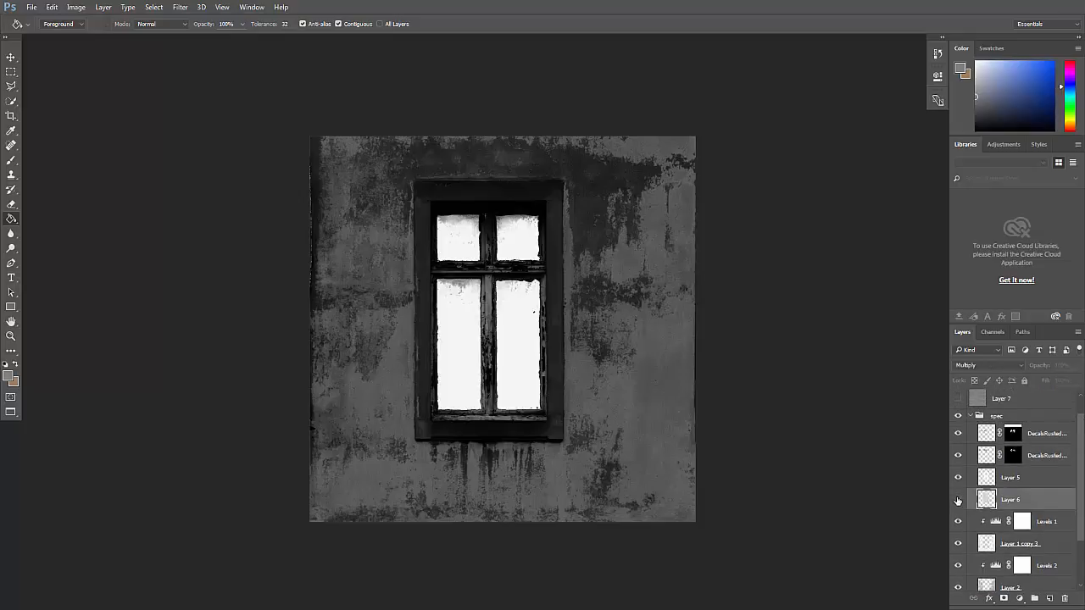
pyautogui.click(958, 481)
pyautogui.click(959, 481)
pyautogui.doubleClick(1009, 478)
pyautogui.write('window_matte')
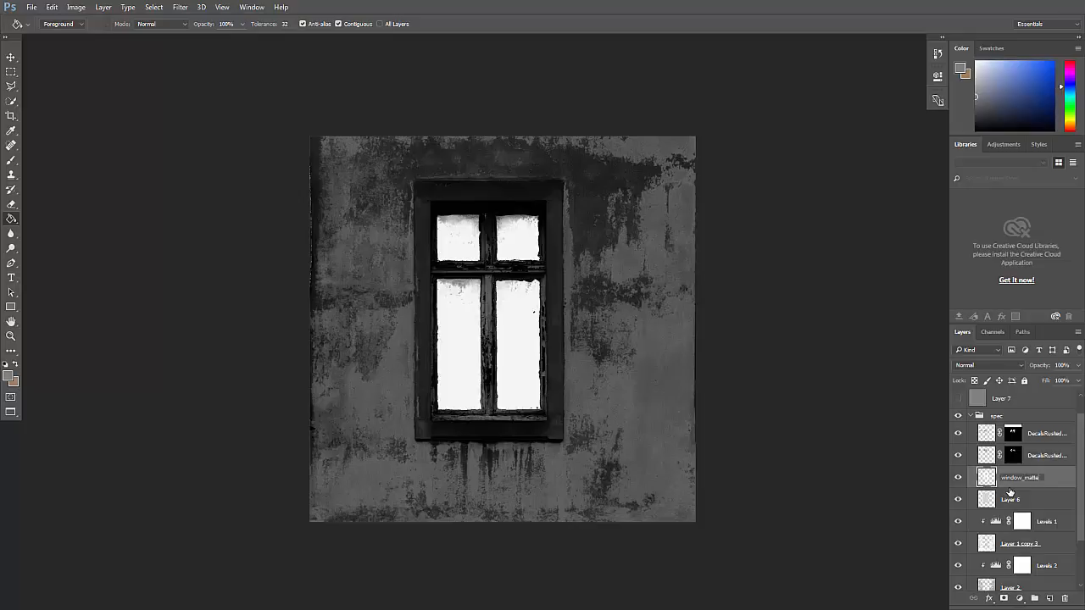
pyautogui.press('Return')
# - Duplicate window_matte, move the copy out of the spec group to above Layer 7, and make Layer 7 visible
pyautogui.moveTo(989, 481); pyautogui.dragTo(1050, 599)
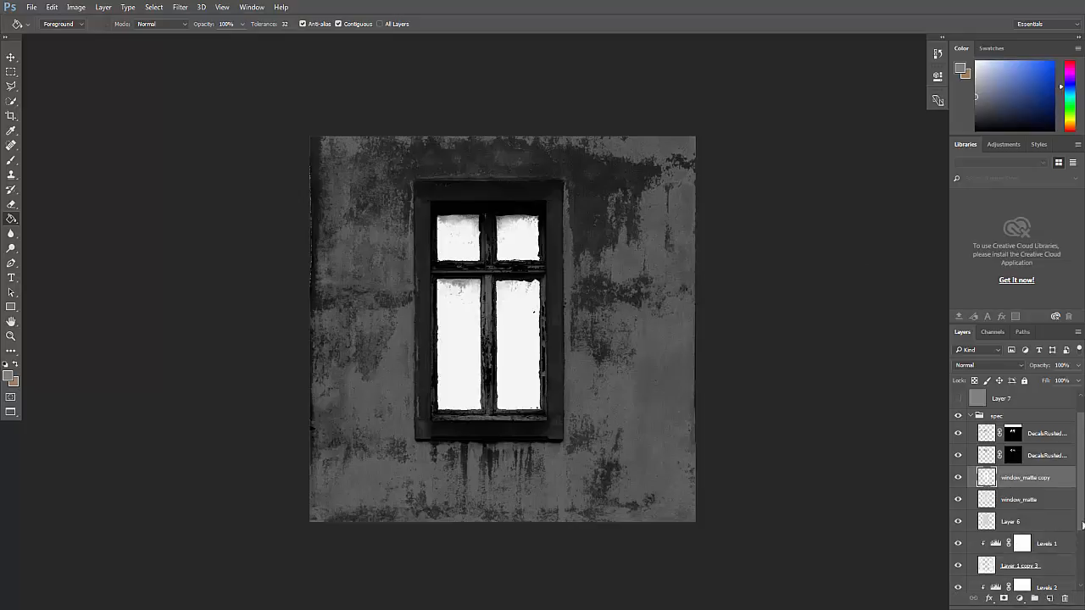
pyautogui.moveTo(1009, 491); pyautogui.dragTo(1056, 424)
pyautogui.click(975, 462)
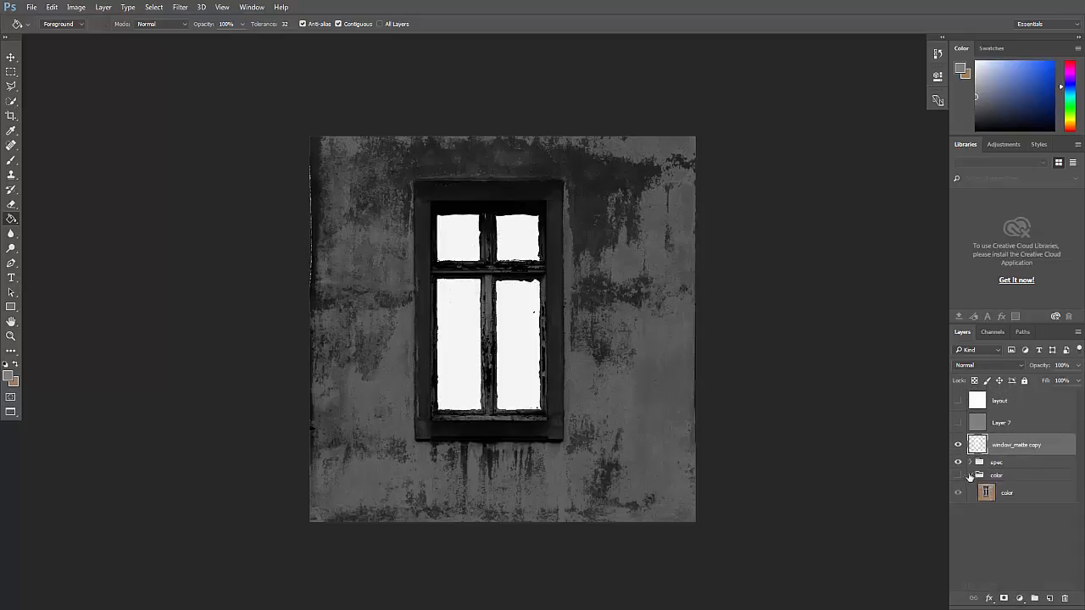
pyautogui.moveTo(984, 447); pyautogui.dragTo(1005, 417)
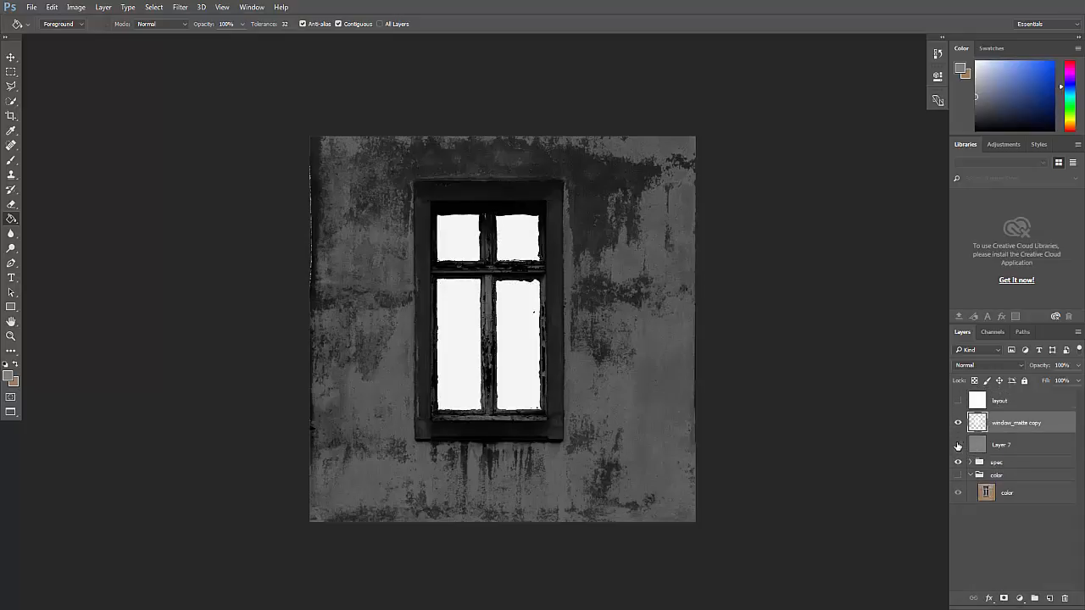
pyautogui.click(958, 444)
pyautogui.click(485, 271)
pyautogui.press('z')
pyautogui.click(490, 271)
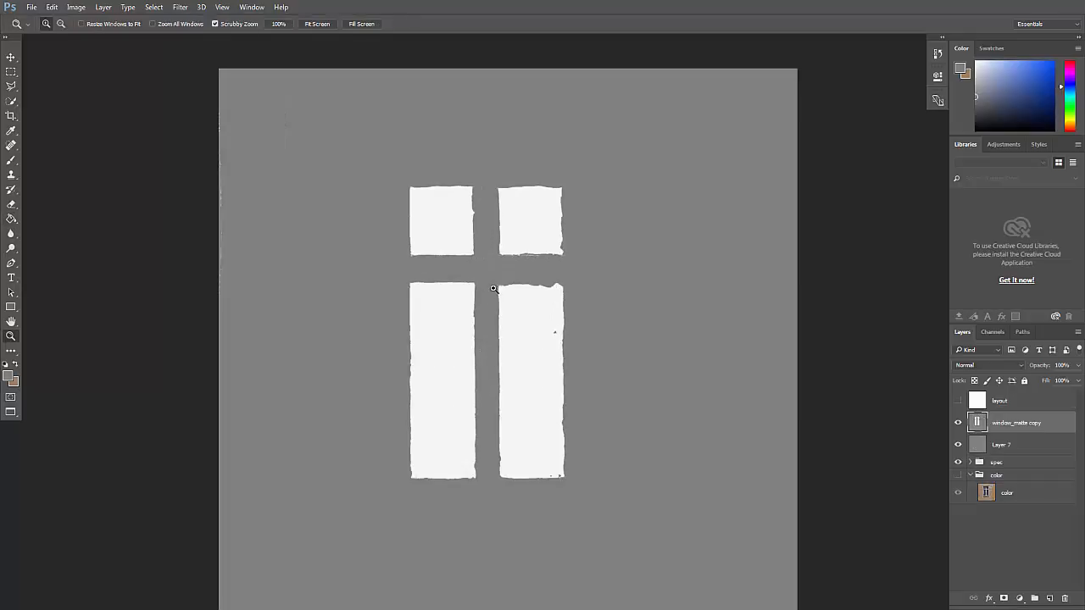
pyautogui.hotkey('ctrl', 'z')
# - On the window_matte copy layer, select and delete the stray pixels in the gap between the two upper panes
pyautogui.click(490, 279)
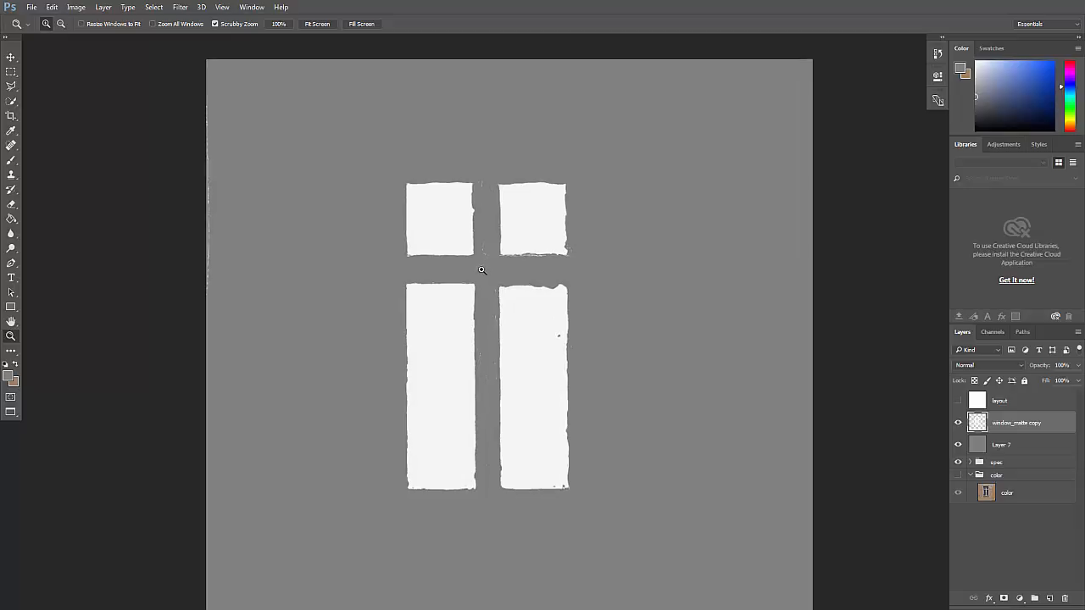
pyautogui.press('e')
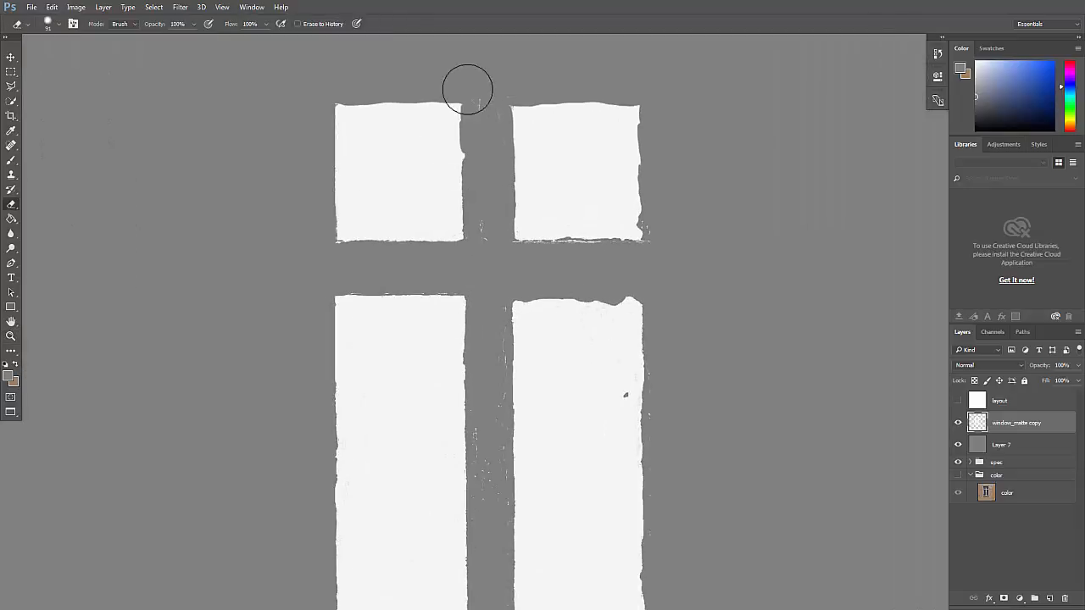
pyautogui.rightClick(506, 104)
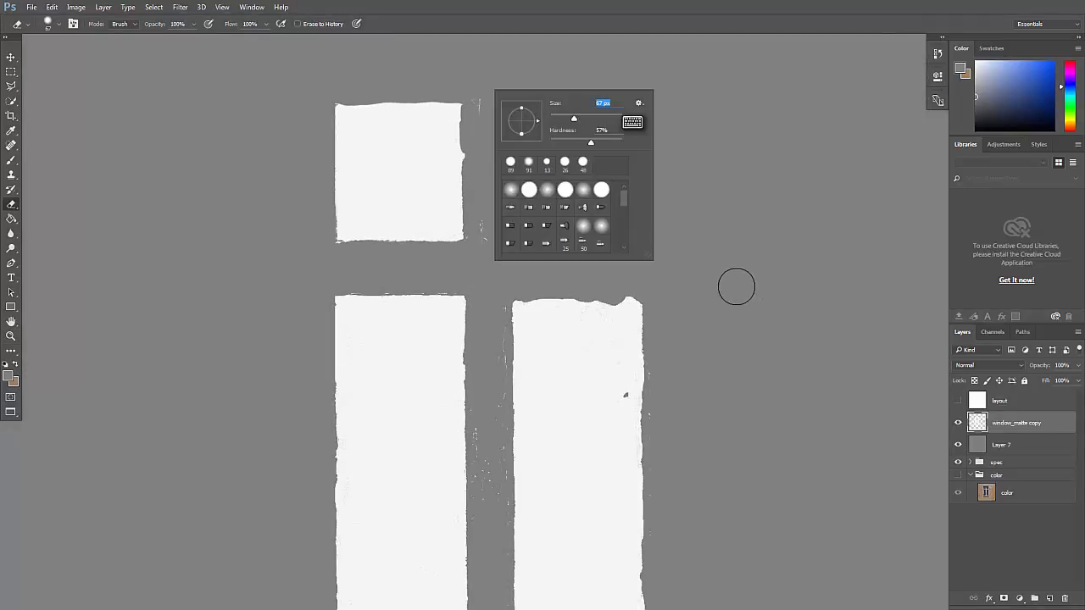
pyautogui.press('Escape')
pyautogui.press('m')
pyautogui.moveTo(493, 121); pyautogui.dragTo(475, 135)
pyautogui.moveTo(487, 83); pyautogui.dragTo(540, 103)
pyautogui.click(957, 426)
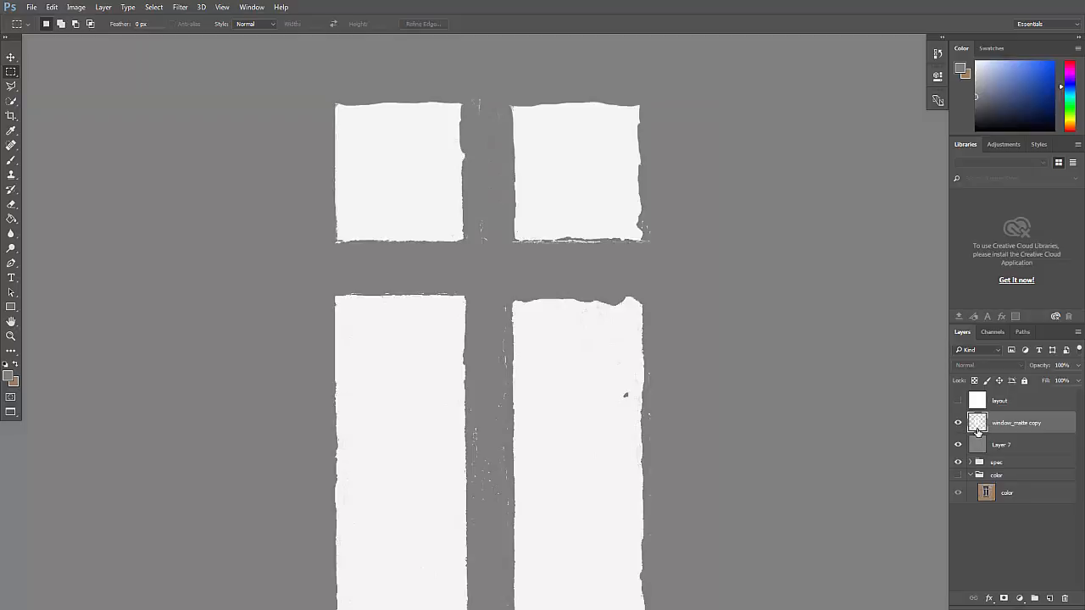
pyautogui.moveTo(493, 82); pyautogui.dragTo(500, 176)
pyautogui.moveTo(490, 77); pyautogui.dragTo(470, 145)
pyautogui.press('Delete')
pyautogui.hotkey('ctrl', 'd')
# - Delete the stray pixels along the upper part of the gap between the two lower panes
pyautogui.moveTo(503, 200); pyautogui.dragTo(511, 443)
pyautogui.press('Delete')
pyautogui.hotkey('ctrl', 'd')
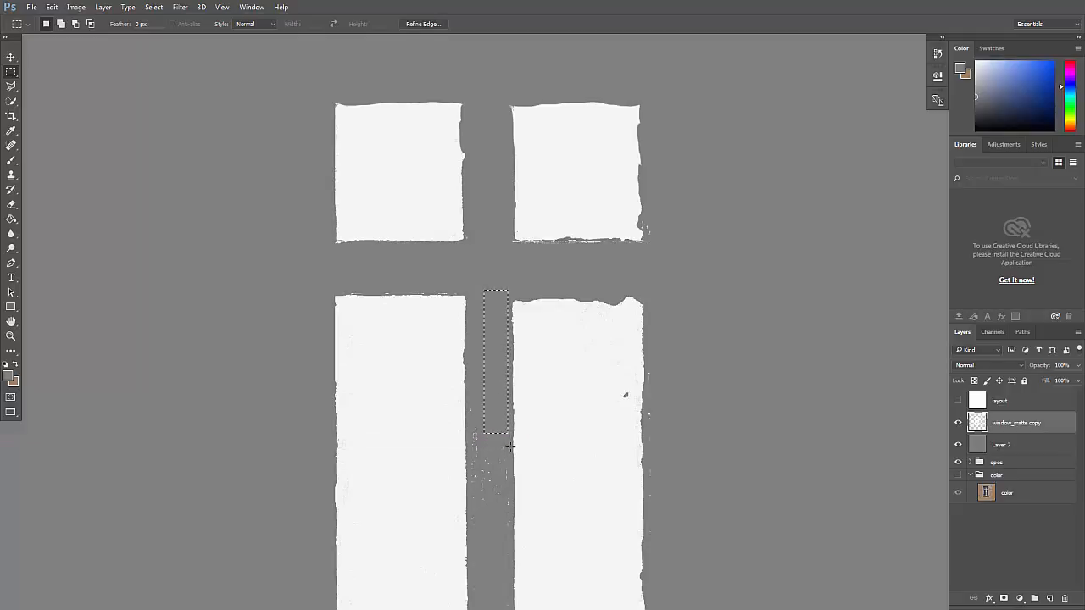
pyautogui.scroll(-5, 507, 365)
pyautogui.hotkey('ctrl', 'd')
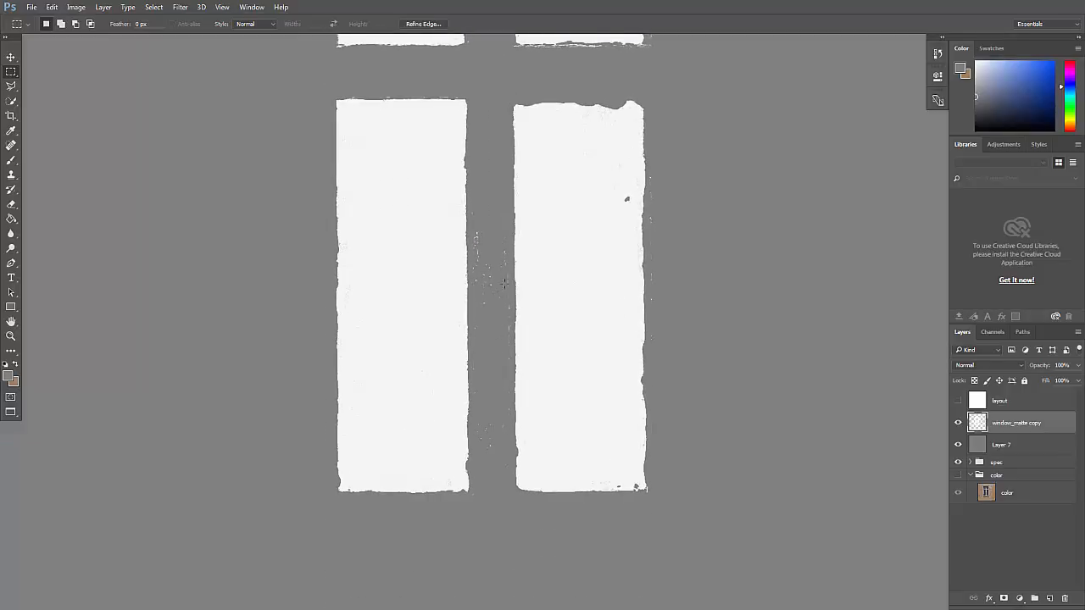
# - Delete the remaining stray pixels in the middle and lower parts of the gap between the lower panes
pyautogui.moveTo(512, 235)
pyautogui.mouseDown()
pyautogui.moveTo(488, 445)
pyautogui.moveTo(474, 462)
pyautogui.mouseUp()
pyautogui.press('Delete')
pyautogui.hotkey('ctrl', 'd')
pyautogui.moveTo(494, 196)
pyautogui.mouseDown()
pyautogui.moveTo(469, 289)
pyautogui.moveTo(471, 356)
pyautogui.moveTo(490, 424)
pyautogui.moveTo(490, 519)
pyautogui.moveTo(512, 512)
pyautogui.mouseUp()
pyautogui.press('Delete')
pyautogui.hotkey('ctrl', 'd')
pyautogui.press('Delete')
pyautogui.press('Delete')
pyautogui.press('Delete')
pyautogui.hotkey('ctrl', 'd')
pyautogui.moveTo(500, 433); pyautogui.dragTo(512, 480)
pyautogui.press('Delete')
pyautogui.hotkey('ctrl', 'd')
pyautogui.moveTo(485, 341); pyautogui.dragTo(471, 383)
# - Outline and delete the stray pixels along the outer edge of the lower-right pane with the Polygonal Lasso
pyautogui.press('l')
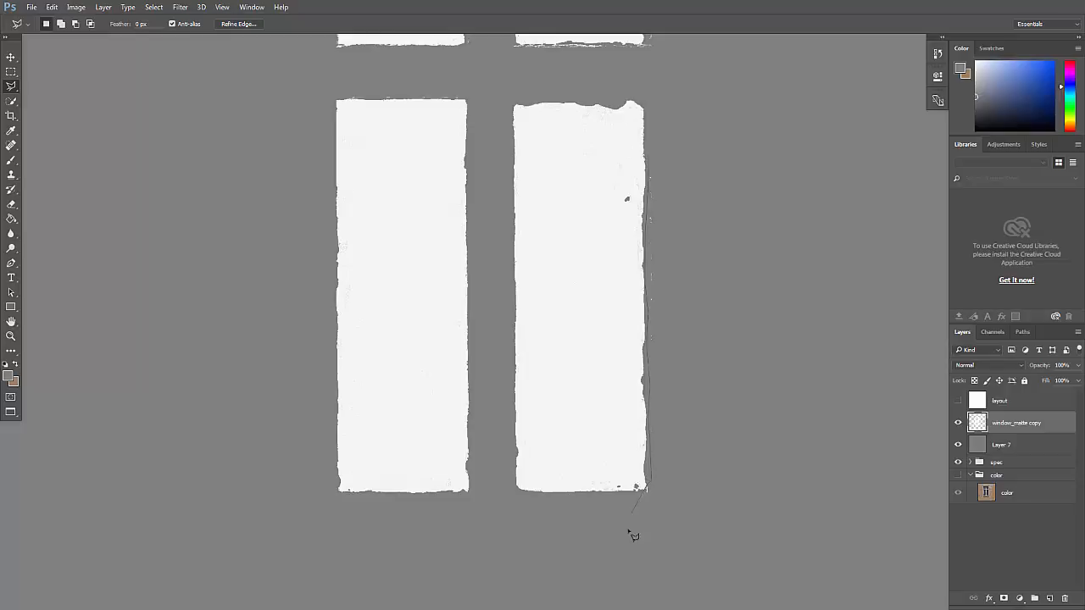
pyautogui.moveTo(835, 356)
pyautogui.mouseDown()
pyautogui.moveTo(755, 104)
pyautogui.moveTo(740, 88)
pyautogui.moveTo(686, 160)
pyautogui.mouseUp()
pyautogui.moveTo(682, 91)
pyautogui.mouseDown()
pyautogui.moveTo(667, 222)
pyautogui.moveTo(686, 165)
pyautogui.mouseUp()
pyautogui.moveTo(679, 370); pyautogui.dragTo(670, 508)
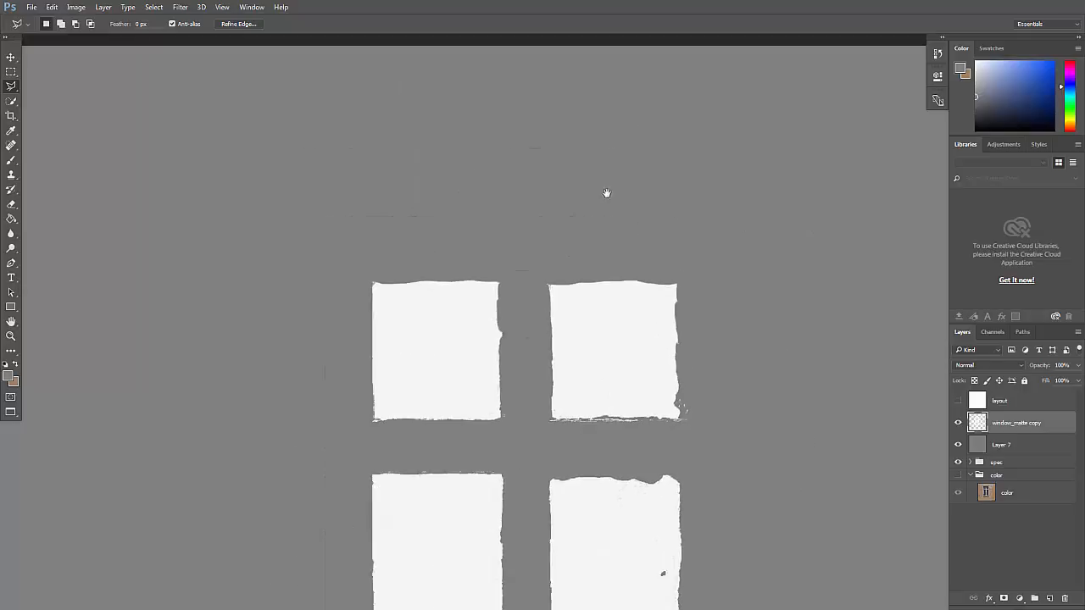
# - Outline and remove the stray pixels outside the upper-right pane's lower outer corner, and clear the selection
pyautogui.moveTo(607, 194); pyautogui.dragTo(534, 57)
pyautogui.click(643, 229)
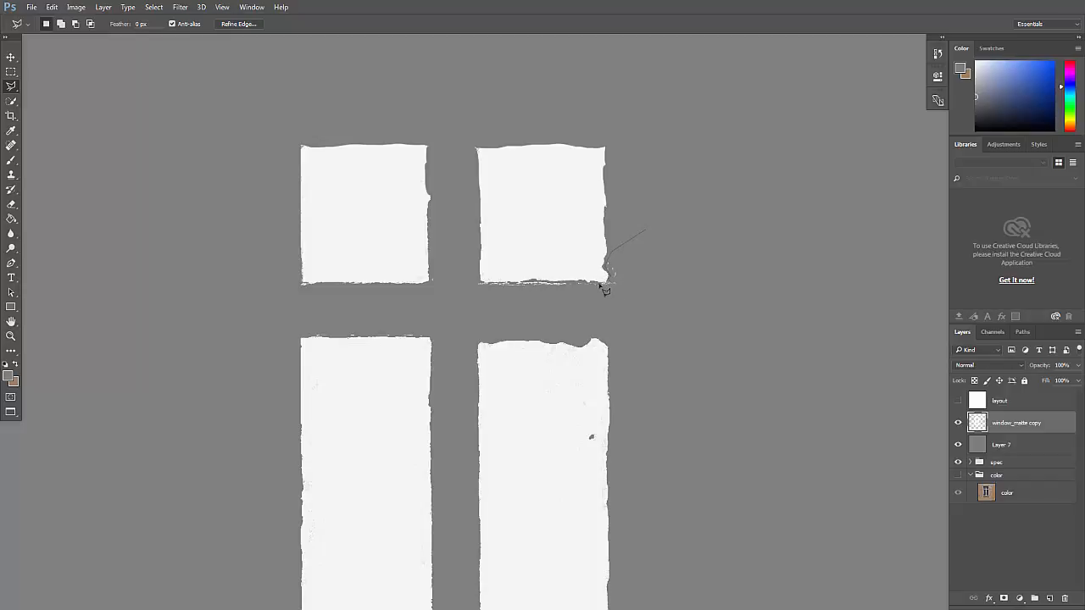
pyautogui.press('Escape')
pyautogui.doubleClick(624, 290)
pyautogui.press('Escape')
pyautogui.click(11, 71)
pyautogui.click(137, 134)
pyautogui.click(12, 100)
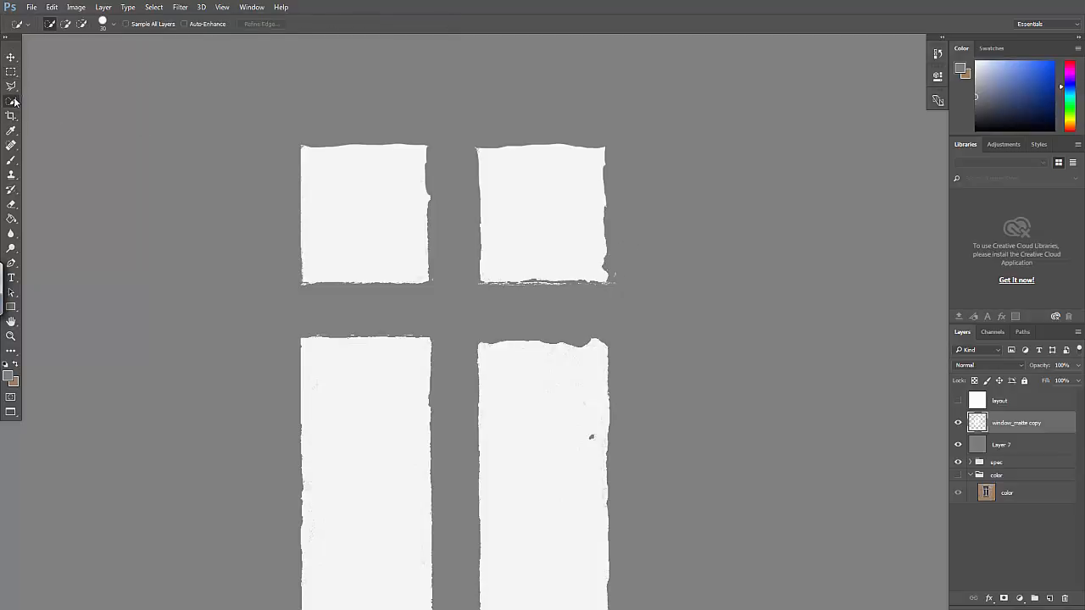
pyautogui.rightClick(12, 101)
pyautogui.click(52, 113)
pyautogui.click(522, 209)
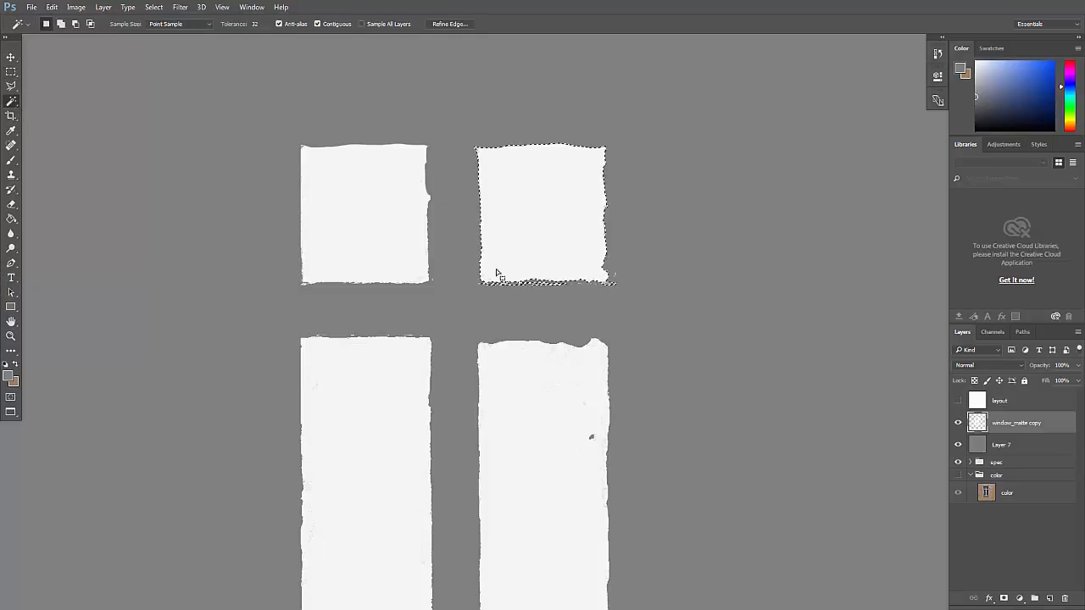
pyautogui.click(395, 230)
# - Set the Eraser size to 15 px, clear the selection and erase the ragged marks below the upper-right pane
pyautogui.press('z')
pyautogui.moveTo(390, 265); pyautogui.dragTo(405, 283)
pyautogui.moveTo(610, 243)
pyautogui.mouseDown()
pyautogui.moveTo(708, 230)
pyautogui.moveTo(684, 315)
pyautogui.moveTo(634, 262)
pyautogui.moveTo(469, 201)
pyautogui.mouseUp()
pyautogui.press('e')
pyautogui.rightClick(649, 279)
pyautogui.moveTo(729, 308); pyautogui.dragTo(710, 310)
pyautogui.click(543, 298)
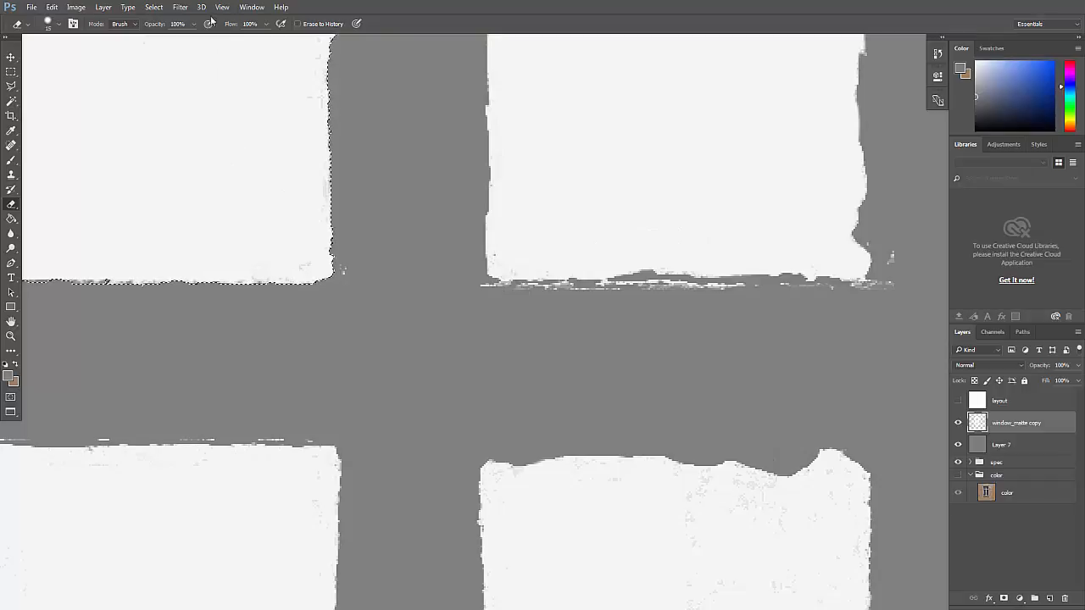
pyautogui.hotkey('ctrl', 'd')
pyautogui.moveTo(462, 289)
pyautogui.mouseDown()
pyautogui.moveTo(828, 294)
pyautogui.moveTo(806, 294)
pyautogui.moveTo(913, 341)
pyautogui.moveTo(896, 306)
pyautogui.moveTo(870, 295)
pyautogui.moveTo(889, 287)
pyautogui.moveTo(878, 284)
pyautogui.moveTo(896, 260)
pyautogui.moveTo(896, 229)
pyautogui.moveTo(873, 240)
pyautogui.mouseUp()
# - Erase the stray marks around the two lower corners of the upper-left pane
pyautogui.moveTo(336, 242); pyautogui.dragTo(541, 264)
pyautogui.moveTo(559, 283); pyautogui.dragTo(547, 327)
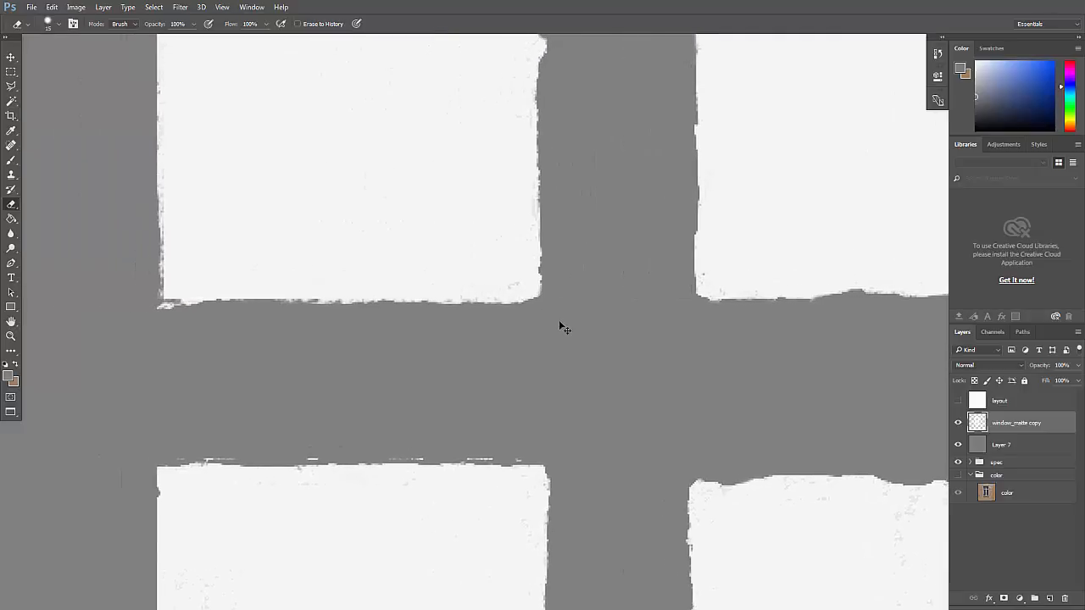
pyautogui.moveTo(586, 218)
pyautogui.mouseDown()
pyautogui.moveTo(600, 254)
pyautogui.moveTo(614, 251)
pyautogui.mouseUp()
pyautogui.moveTo(286, 382); pyautogui.dragTo(171, 410)
pyautogui.moveTo(91, 442); pyautogui.dragTo(83, 438)
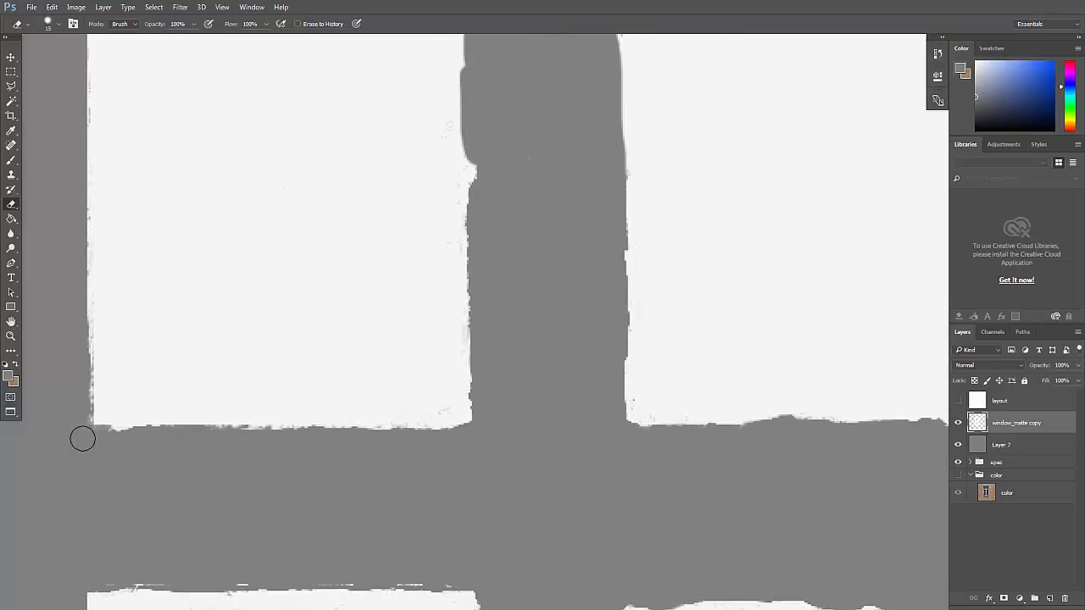
# - Erase the stray marks just above the lower-left pane's top edge
pyautogui.moveTo(427, 124); pyautogui.dragTo(452, 304)
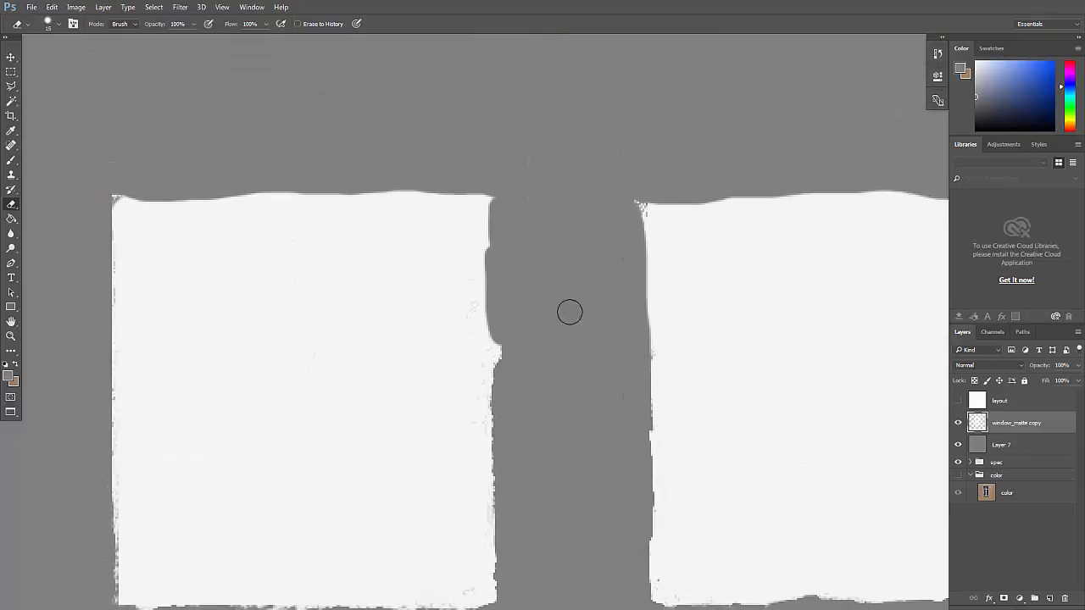
pyautogui.moveTo(521, 433); pyautogui.dragTo(583, 38)
pyautogui.moveTo(535, 537); pyautogui.dragTo(558, 388)
pyautogui.moveTo(490, 186)
pyautogui.mouseDown()
pyautogui.moveTo(547, 280)
pyautogui.moveTo(571, 258)
pyautogui.mouseUp()
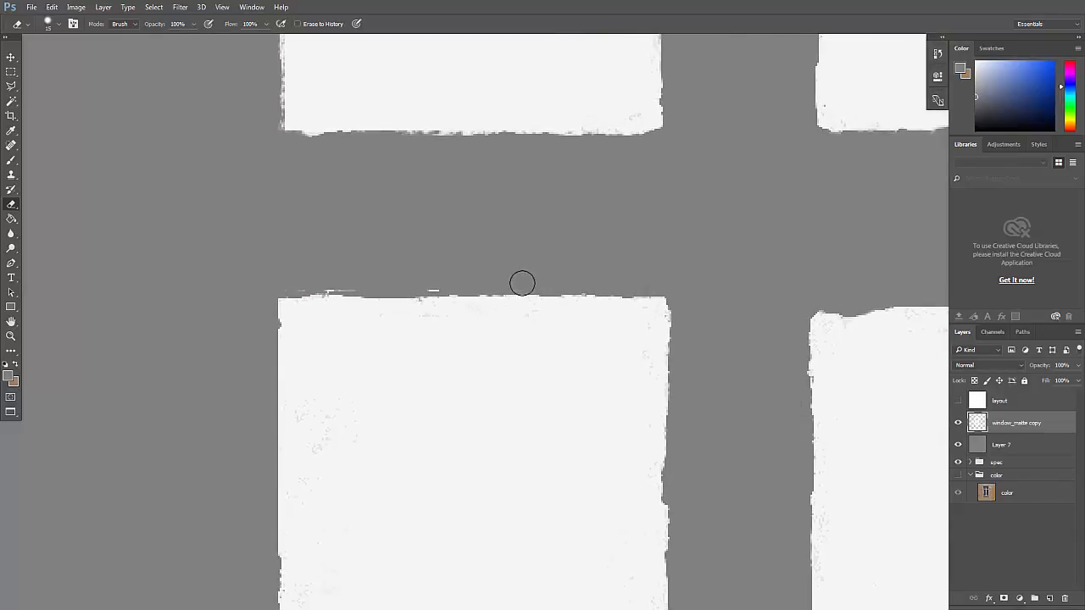
pyautogui.moveTo(429, 282); pyautogui.dragTo(441, 284)
pyautogui.moveTo(362, 280); pyautogui.dragTo(288, 285)
# - Examine the edges of the lower panes and the whole window matte for leftover stray pixels
pyautogui.moveTo(351, 223); pyautogui.dragTo(336, 64)
pyautogui.moveTo(344, 334); pyautogui.dragTo(339, 51)
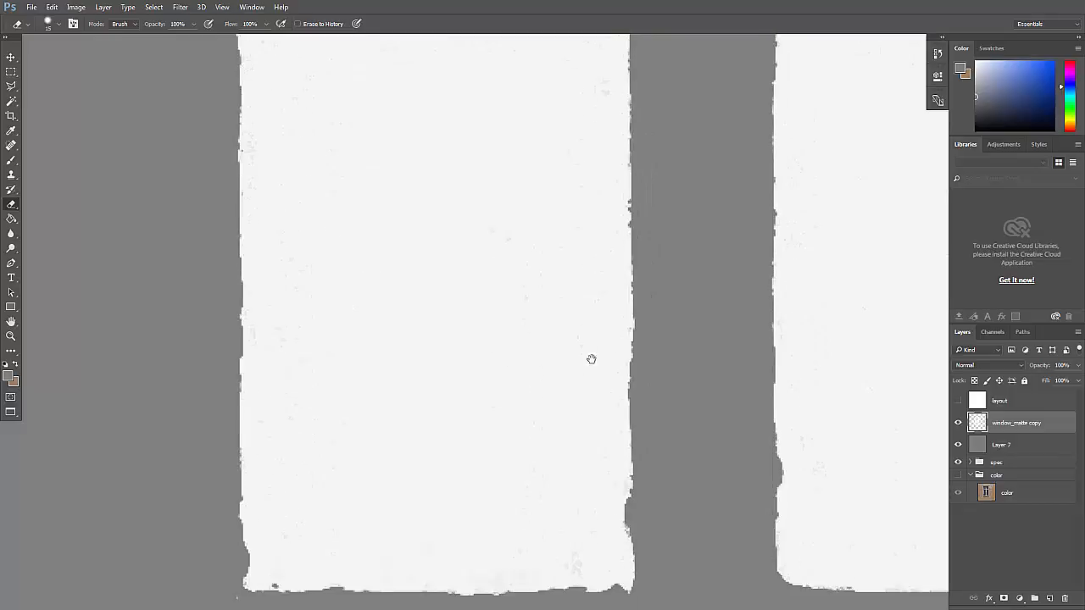
pyautogui.moveTo(495, 273); pyautogui.dragTo(246, 297)
pyautogui.moveTo(653, 334); pyautogui.dragTo(585, 326)
pyautogui.moveTo(594, 284); pyautogui.dragTo(601, 309)
pyautogui.click(604, 387)
pyautogui.keyDown('alt'); pyautogui.click(622, 442); pyautogui.keyUp('alt')
pyautogui.keyDown('alt'); pyautogui.click(619, 439); pyautogui.keyUp('alt')
pyautogui.click(627, 416)
pyautogui.click(614, 353)
pyautogui.keyDown('alt'); pyautogui.click(627, 353); pyautogui.keyUp('alt')
pyautogui.keyDown('alt'); pyautogui.click(630, 353); pyautogui.keyUp('alt')
pyautogui.moveTo(670, 299); pyautogui.dragTo(651, 289)
pyautogui.click(647, 300)
pyautogui.keyDown('alt'); pyautogui.click(639, 322); pyautogui.keyUp('alt')
pyautogui.click(640, 322)
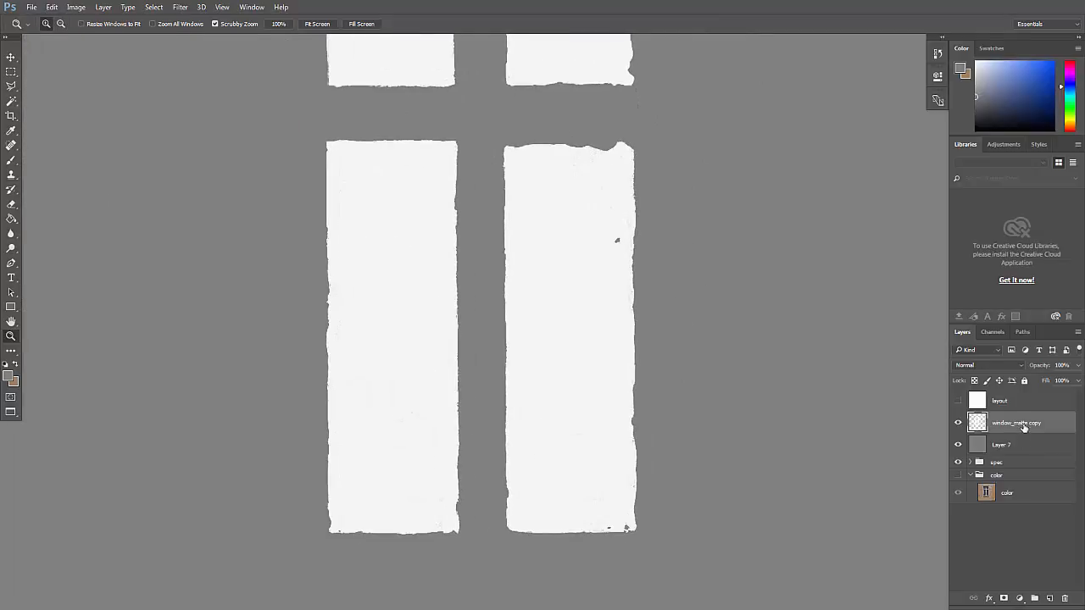
# - Rename the window_matte copy layer as window_matte2
pyautogui.doubleClick(1028, 423)
pyautogui.write('2')
pyautogui.press('Return')
pyautogui.keyDown('alt'); pyautogui.click(704, 307); pyautogui.keyUp('alt')
pyautogui.moveTo(664, 267); pyautogui.dragTo(635, 261)
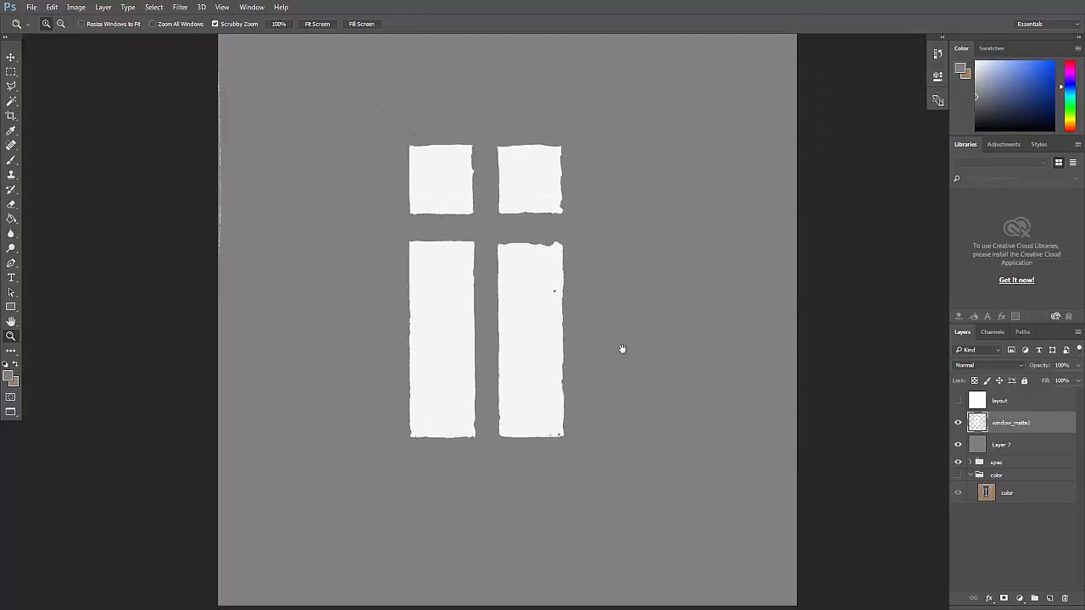
pyautogui.click(978, 446)
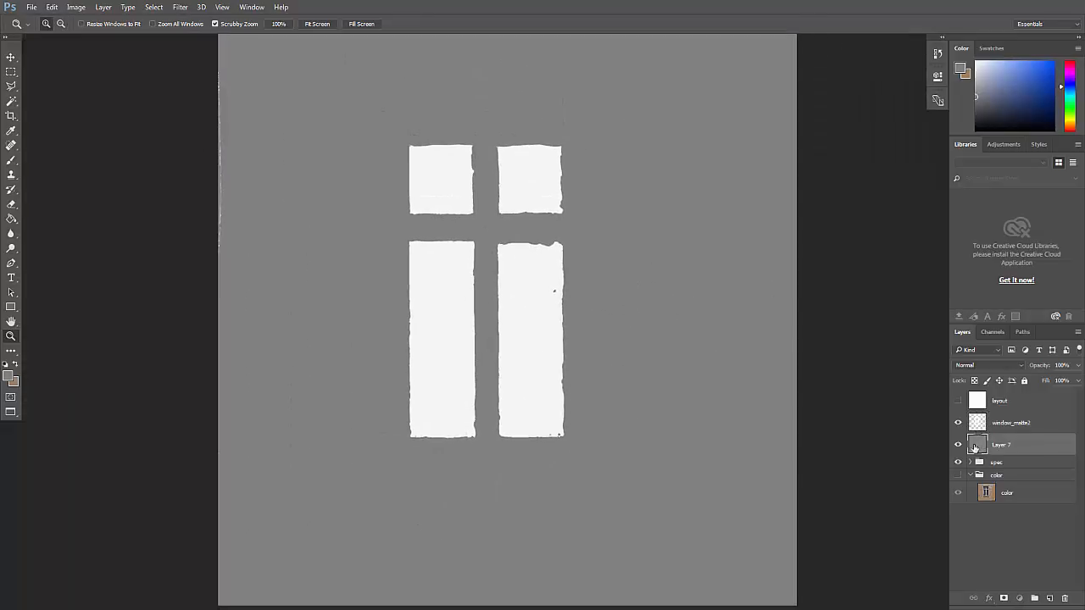
pyautogui.click(976, 424)
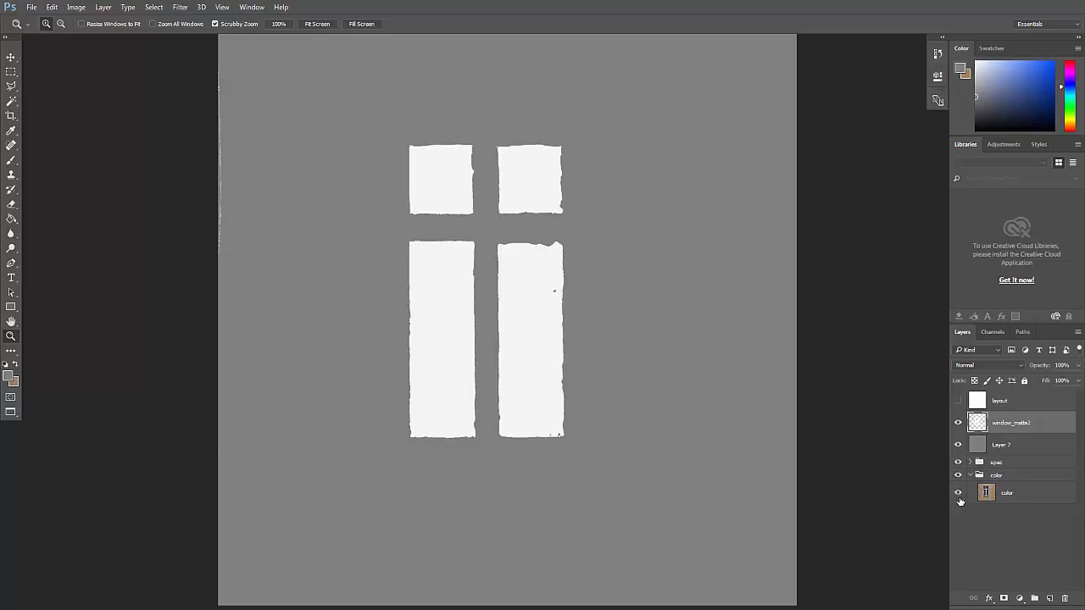
# - Compare the matte with the wall colour, and darken window_matte2 with Levels by setting the white output level to 62
pyautogui.click(959, 423)
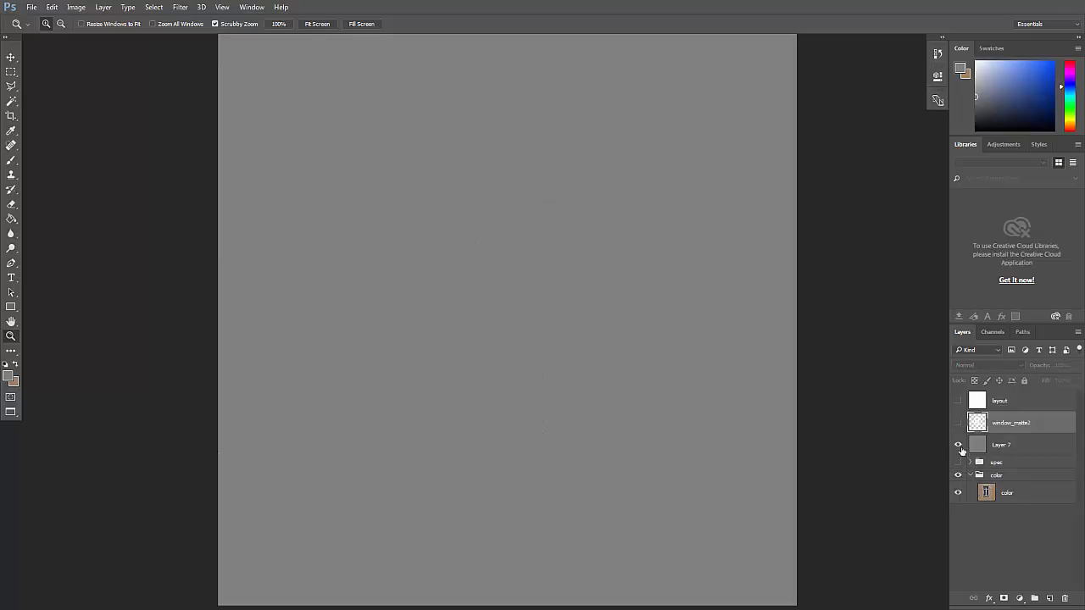
pyautogui.click(958, 445)
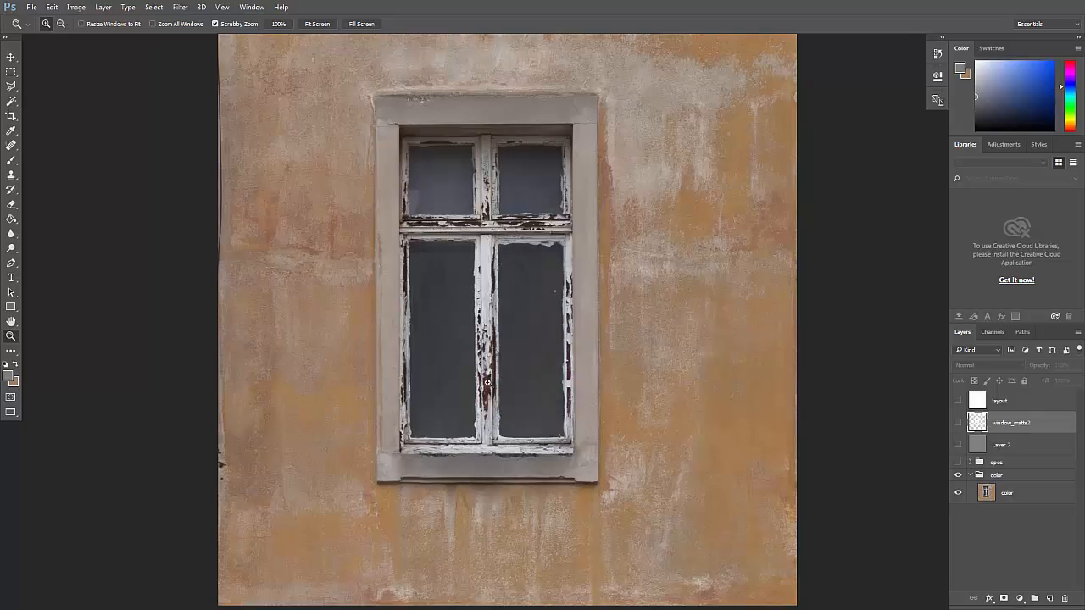
pyautogui.click(959, 445)
pyautogui.click(959, 423)
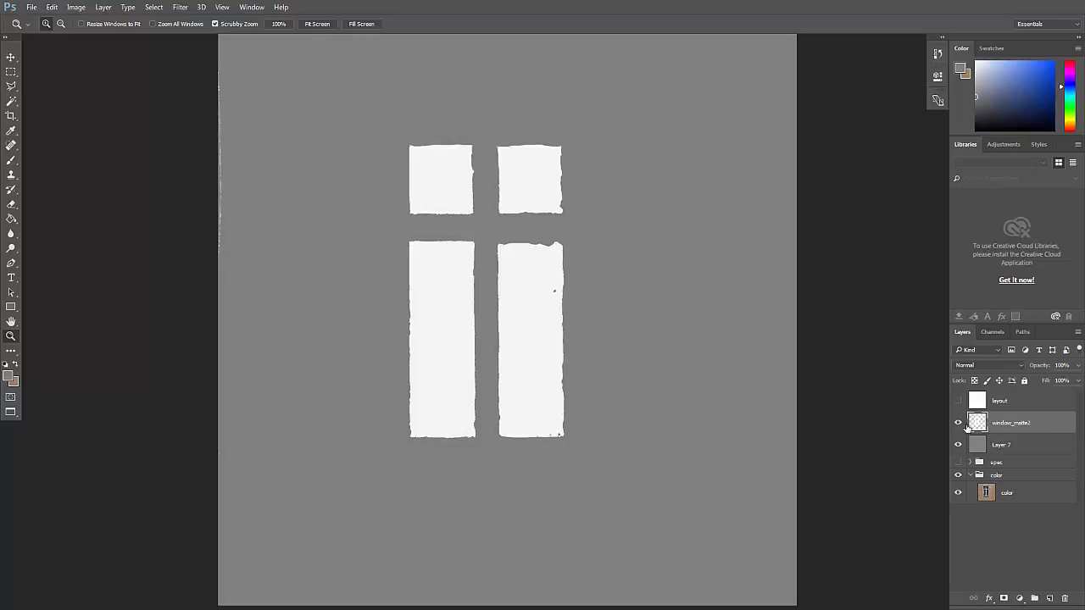
pyautogui.hotkey('ctrl', 'l')
pyautogui.moveTo(860, 286); pyautogui.dragTo(756, 293)
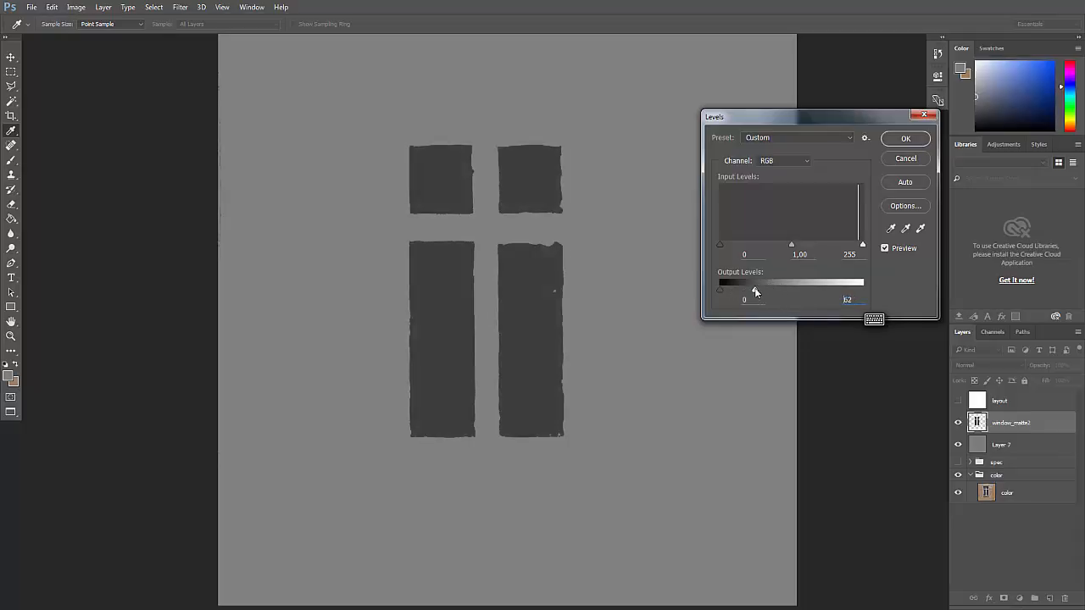
pyautogui.click(892, 141)
pyautogui.press('z')
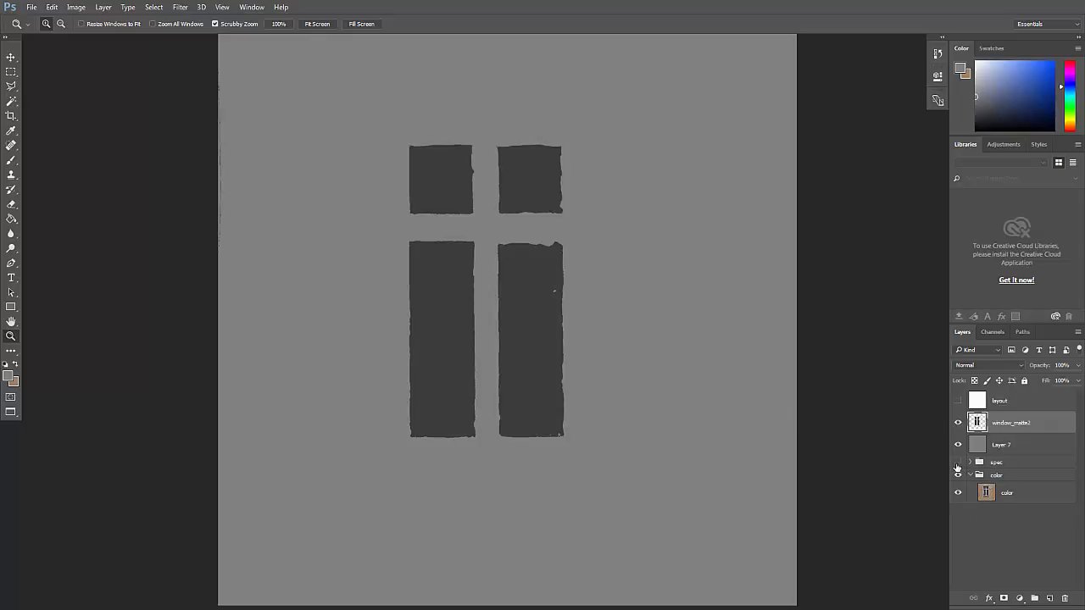
# - Duplicate Layer 6 from the spec group, place the copy between window_matte2 and Layer 7, and clear the selection
pyautogui.click(959, 424)
pyautogui.click(974, 465)
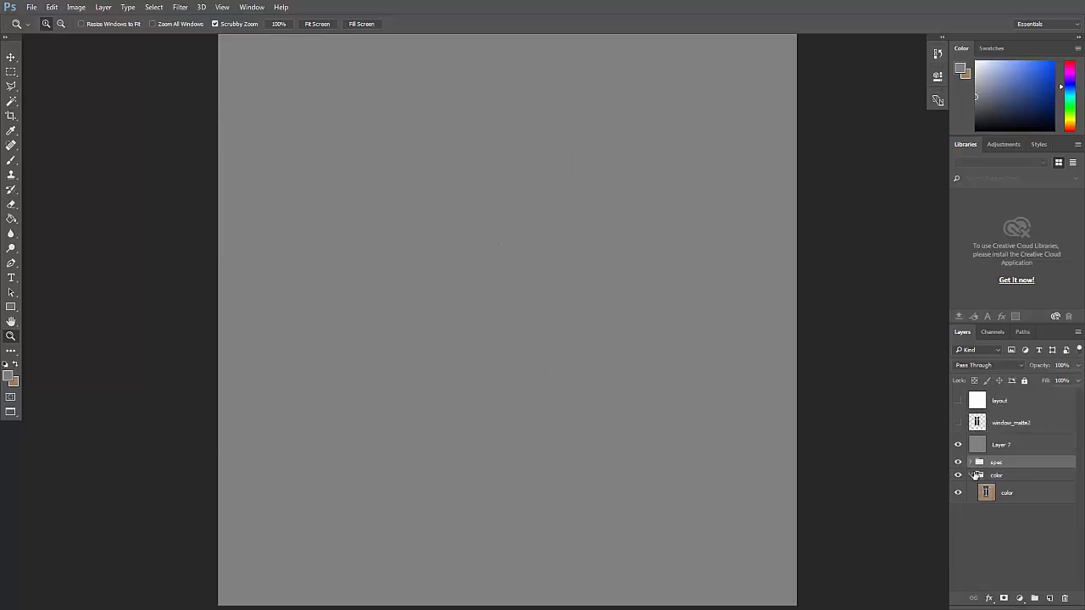
pyautogui.click(972, 466)
pyautogui.click(980, 547)
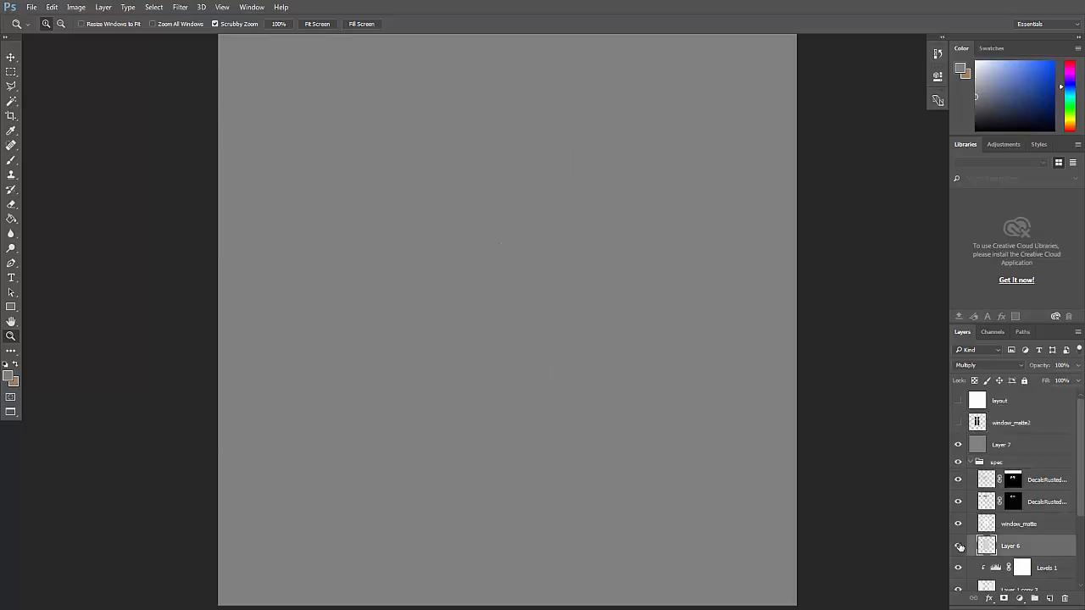
pyautogui.keyDown('ctrl'); pyautogui.click(986, 548); pyautogui.keyUp('ctrl')
pyautogui.moveTo(987, 549); pyautogui.dragTo(1050, 599)
pyautogui.moveTo(998, 548); pyautogui.dragTo(1003, 434)
pyautogui.click(958, 422)
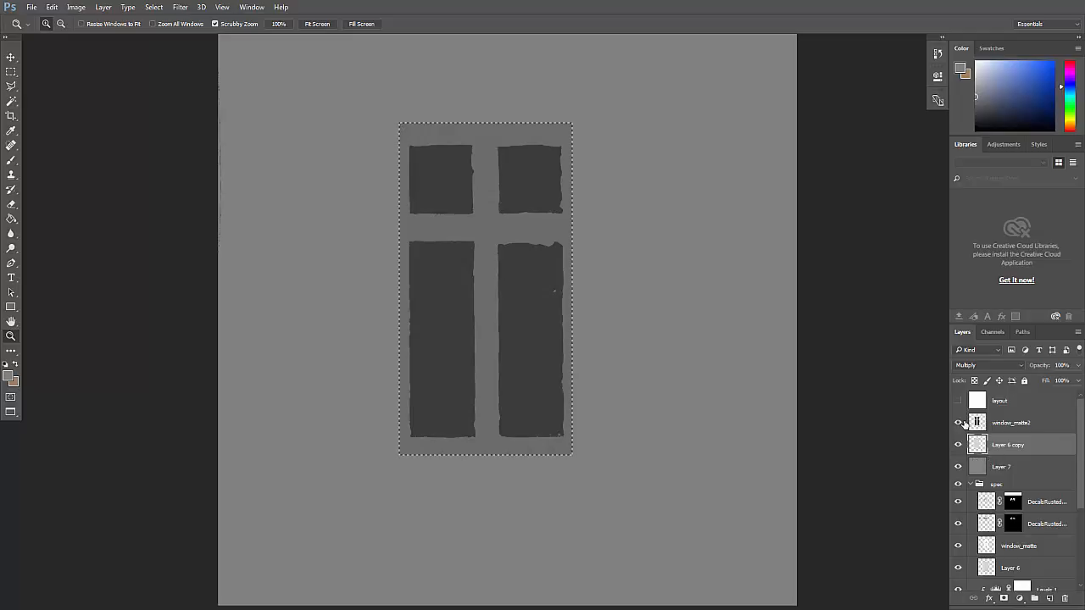
pyautogui.hotkey('ctrl', 'd')
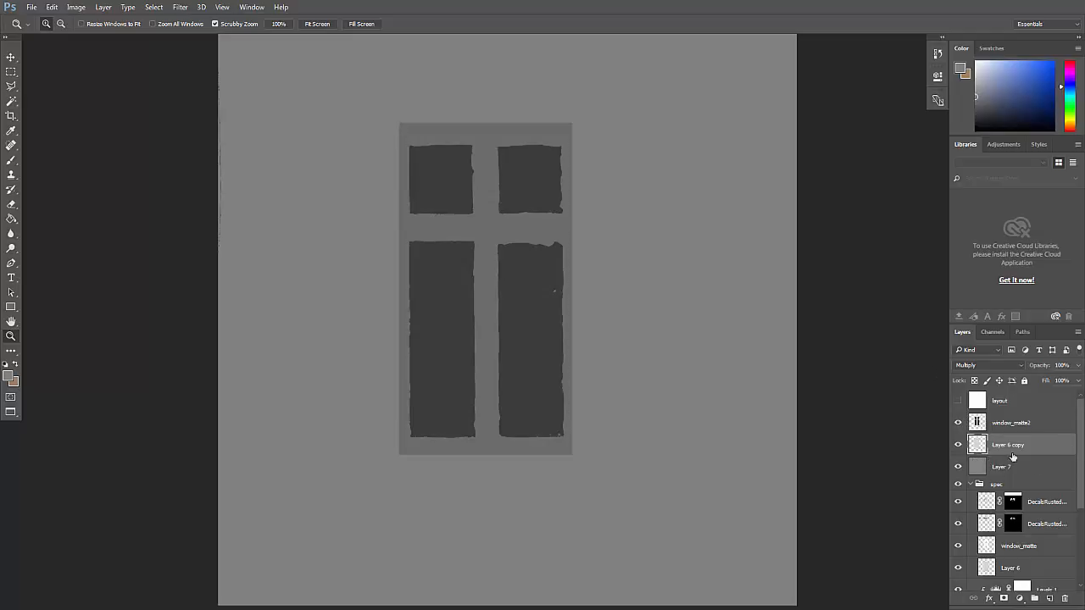
# - Darken the Layer 6 copy with Levels by lowering the white output level to 219
pyautogui.hotkey('ctrl', 'l')
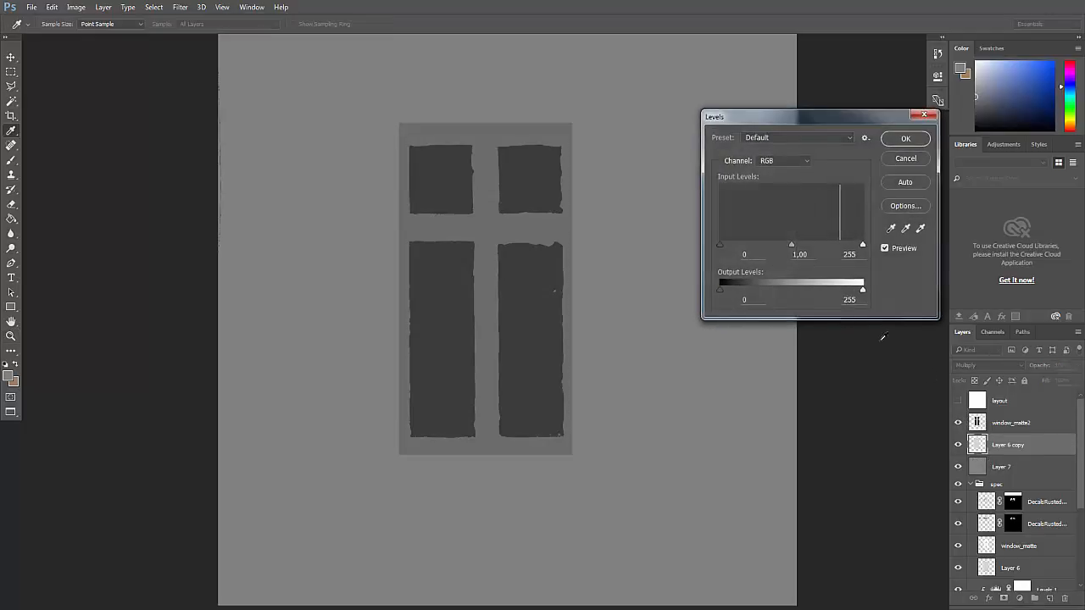
pyautogui.moveTo(863, 292)
pyautogui.mouseDown()
pyautogui.moveTo(827, 292)
pyautogui.moveTo(841, 292)
pyautogui.mouseUp()
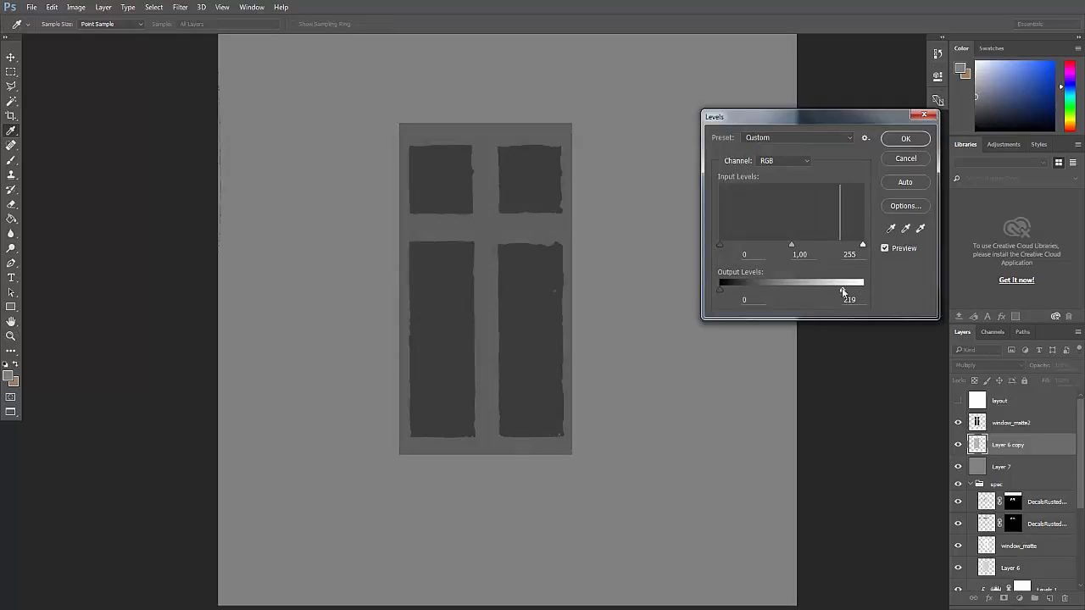
pyautogui.press('Return')
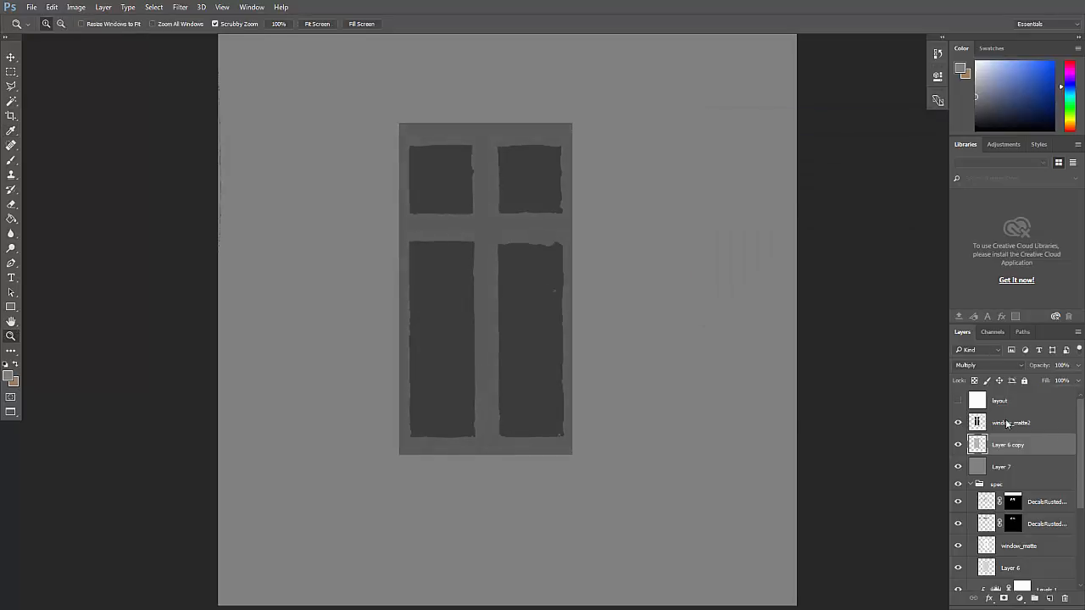
# - Compare the grey Layer 7, Layer 6 copy and window_matte2 layers with the colour texture by toggling their visibility
pyautogui.click(957, 425)
pyautogui.click(958, 445)
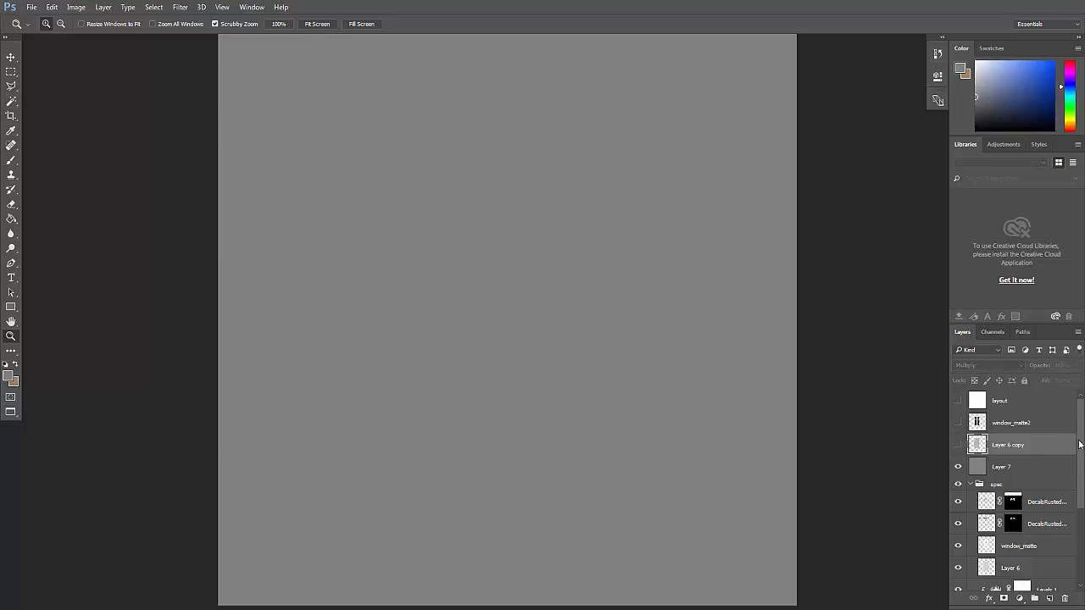
pyautogui.click(972, 478)
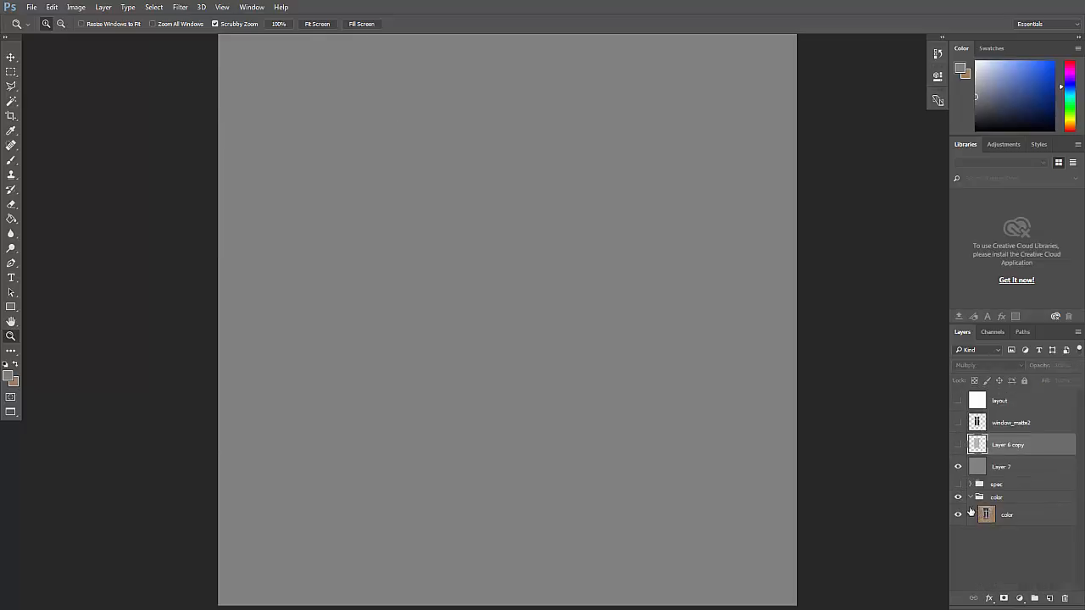
pyautogui.click(959, 467)
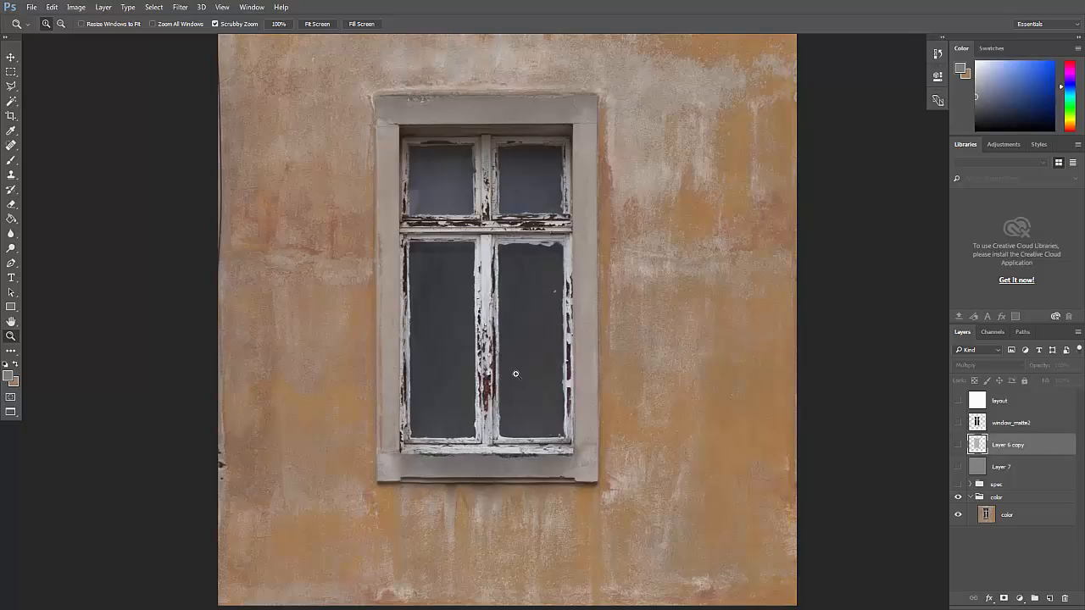
pyautogui.moveTo(959, 465); pyautogui.dragTo(958, 423)
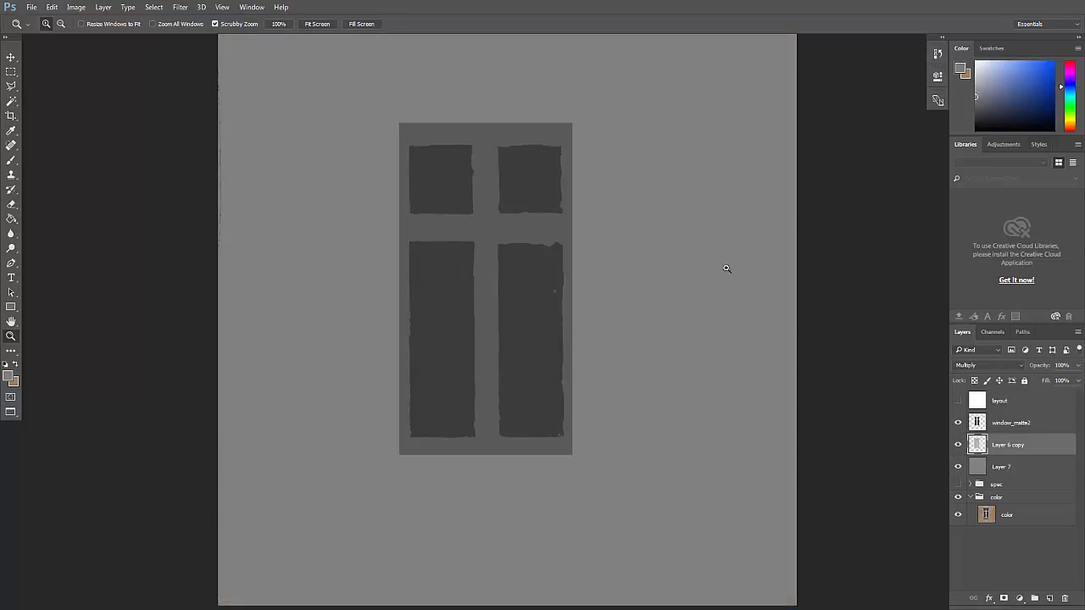
pyautogui.click(959, 468)
pyautogui.click(959, 468)
pyautogui.click(958, 468)
pyautogui.click(959, 468)
pyautogui.click(959, 468)
pyautogui.click(959, 445)
pyautogui.click(959, 445)
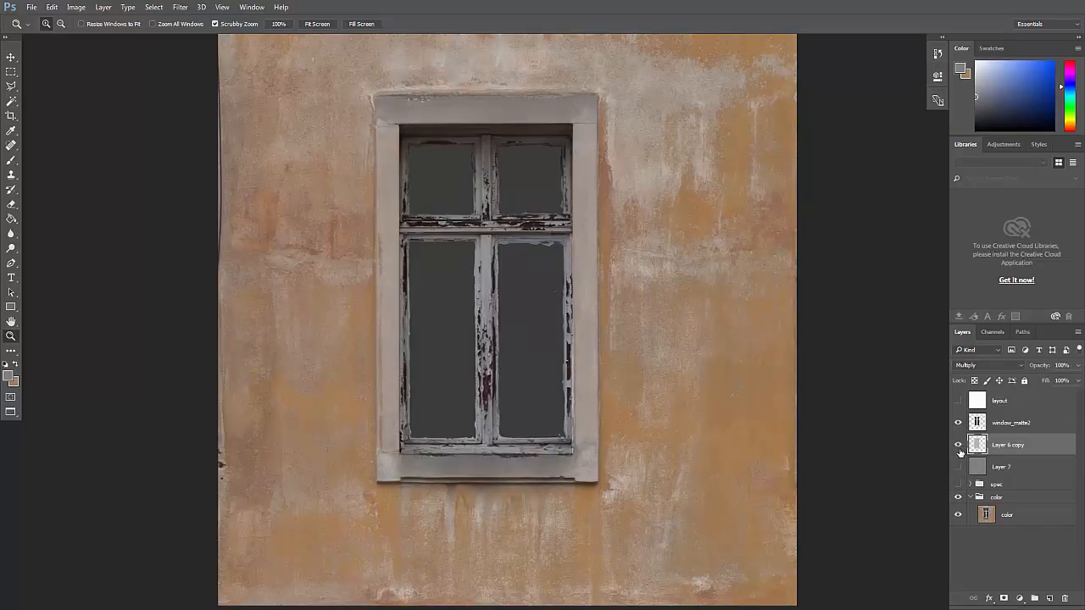
pyautogui.click(958, 445)
pyautogui.click(959, 445)
# - Compare the spec group with the colour texture and the new grey map by toggling spec and Layer 7
pyautogui.click(959, 484)
pyautogui.click(959, 485)
pyautogui.click(958, 486)
pyautogui.click(958, 488)
pyautogui.click(959, 485)
pyautogui.click(958, 486)
pyautogui.click(958, 468)
pyautogui.click(958, 486)
pyautogui.click(958, 485)
pyautogui.click(958, 486)
pyautogui.click(958, 486)
pyautogui.click(959, 468)
pyautogui.click(959, 468)
pyautogui.click(959, 468)
pyautogui.click(959, 468)
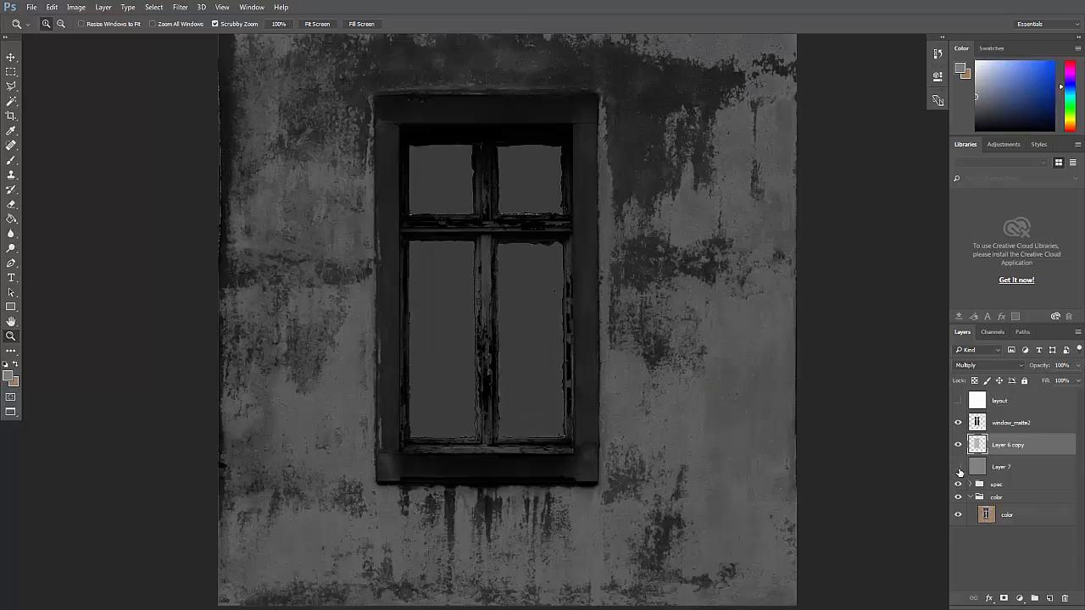
pyautogui.click(959, 468)
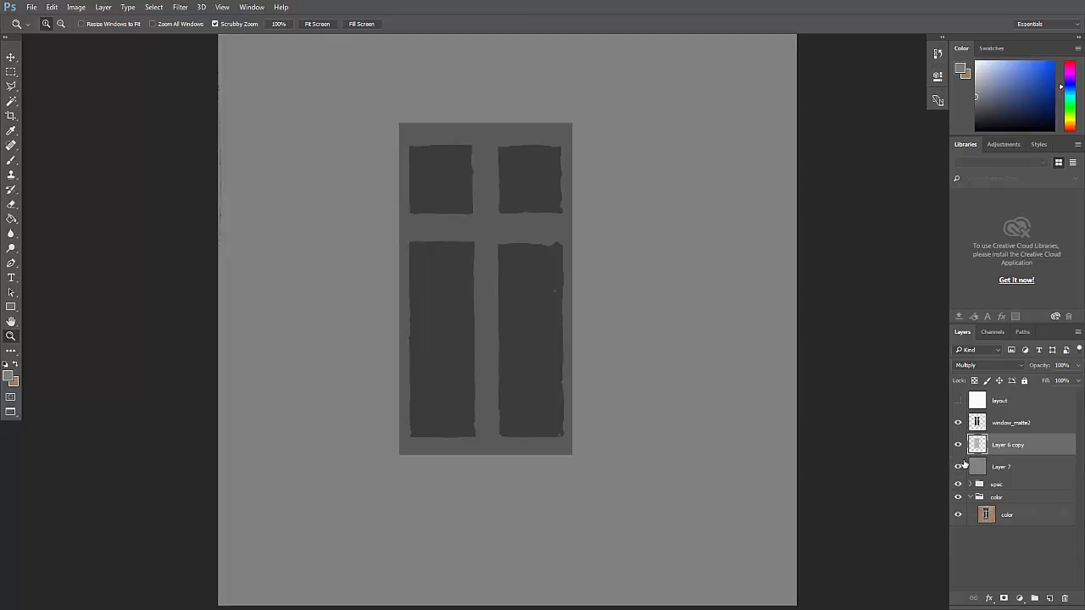
# - Group window_matte2, Layer 6 copy and Layer 7, and name the group bump
pyautogui.keyDown('alt'); pyautogui.click(525, 338); pyautogui.keyUp('alt')
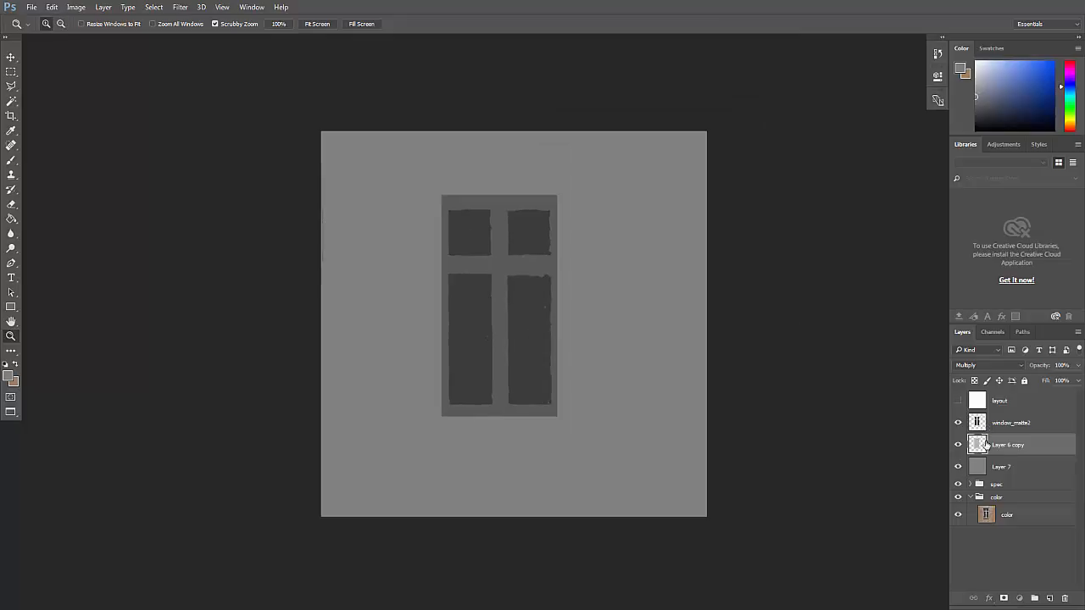
pyautogui.click(987, 426)
pyautogui.keyDown('shift'); pyautogui.click(990, 469); pyautogui.keyUp('shift')
pyautogui.moveTo(985, 468); pyautogui.dragTo(1035, 591)
pyautogui.hotkey('ctrl', 'z')
pyautogui.moveTo(982, 472); pyautogui.dragTo(1035, 597)
pyautogui.doubleClick(1002, 418)
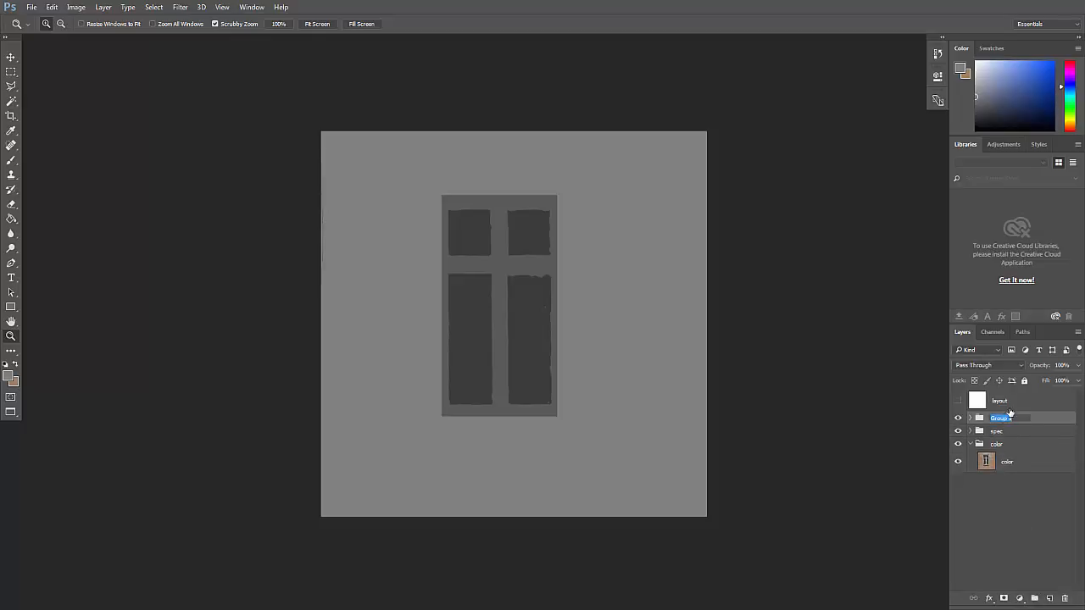
pyautogui.write('bump')
pyautogui.press('Return')
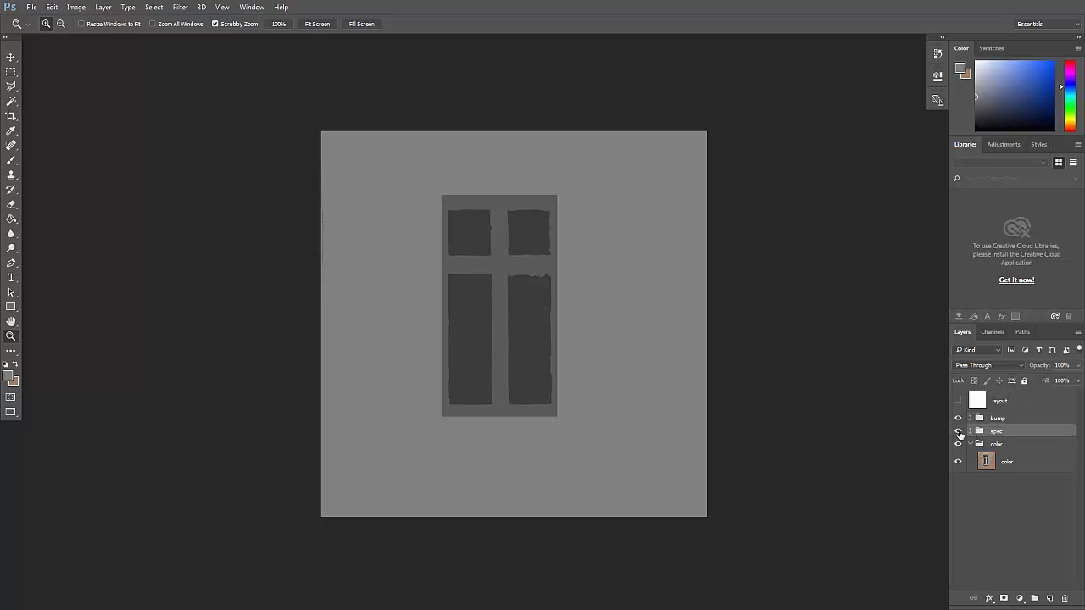
# - Hide the bump group and examine what the two DecalsRusted layers contribute to the spec map
pyautogui.click(969, 419)
pyautogui.click(970, 419)
pyautogui.click(970, 432)
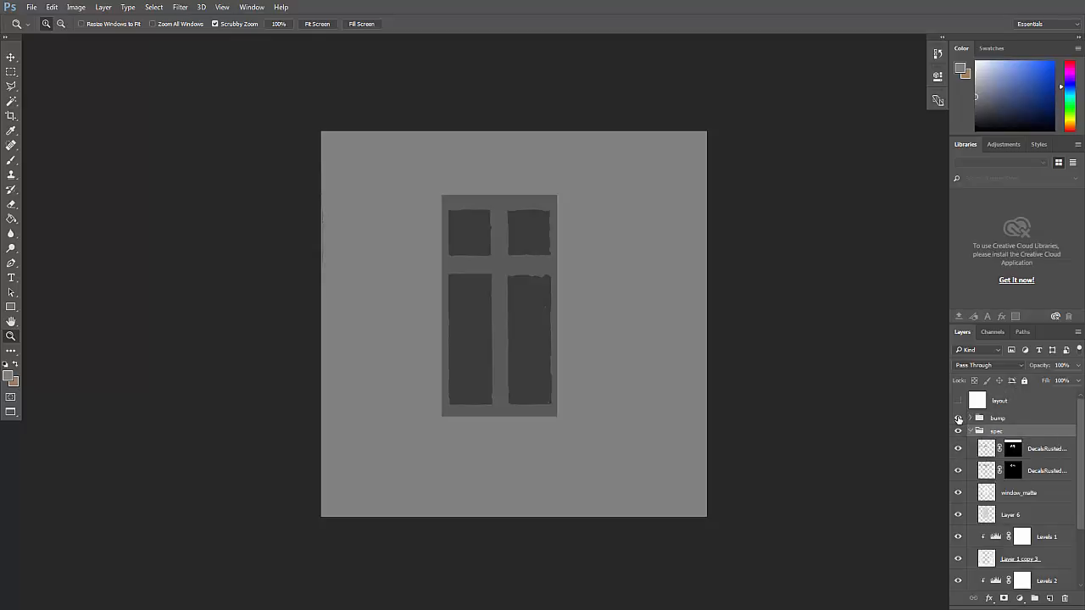
pyautogui.click(958, 418)
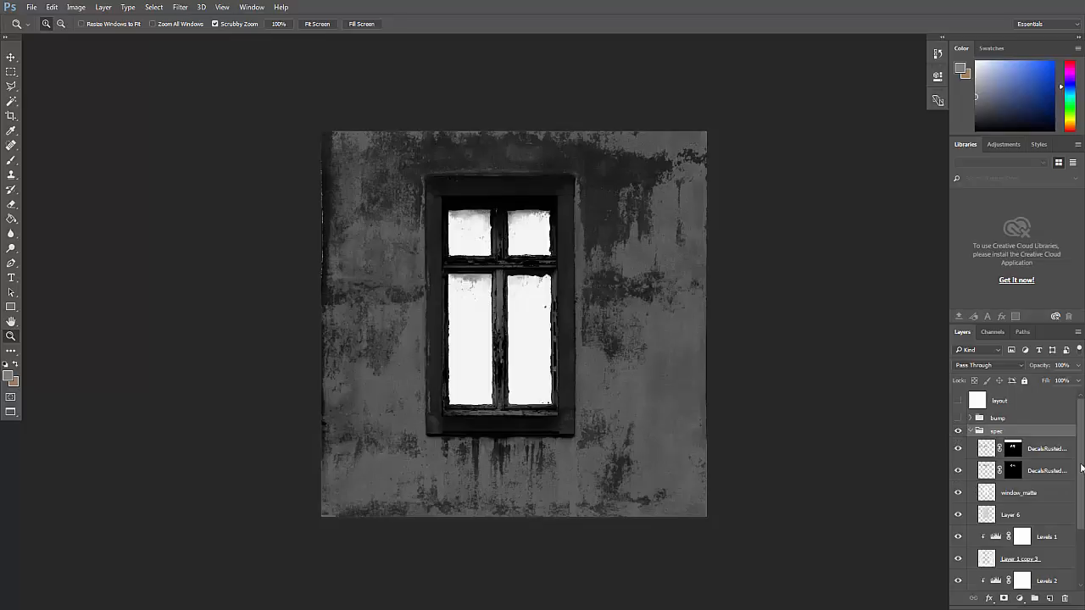
pyautogui.click(958, 450)
pyautogui.click(959, 450)
pyautogui.click(959, 449)
pyautogui.click(959, 470)
pyautogui.click(959, 471)
pyautogui.click(959, 453)
pyautogui.click(1073, 419)
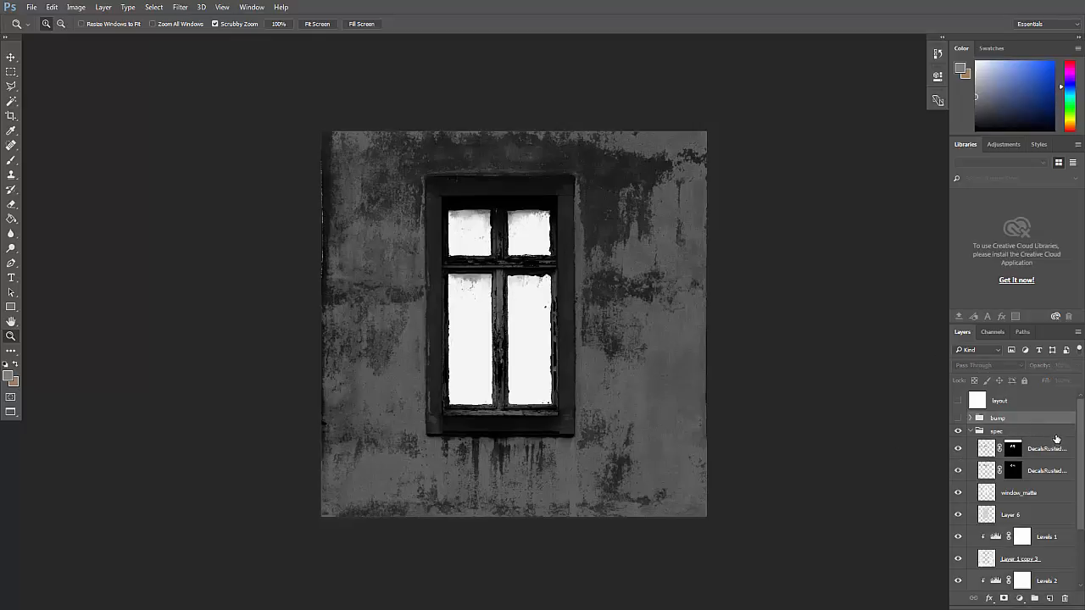
# - Examine what window_matte, Layer 1 copy 3 and Layer 2 contribute to the spec map
pyautogui.click(994, 449)
pyautogui.scroll(-2, 1080, 424)
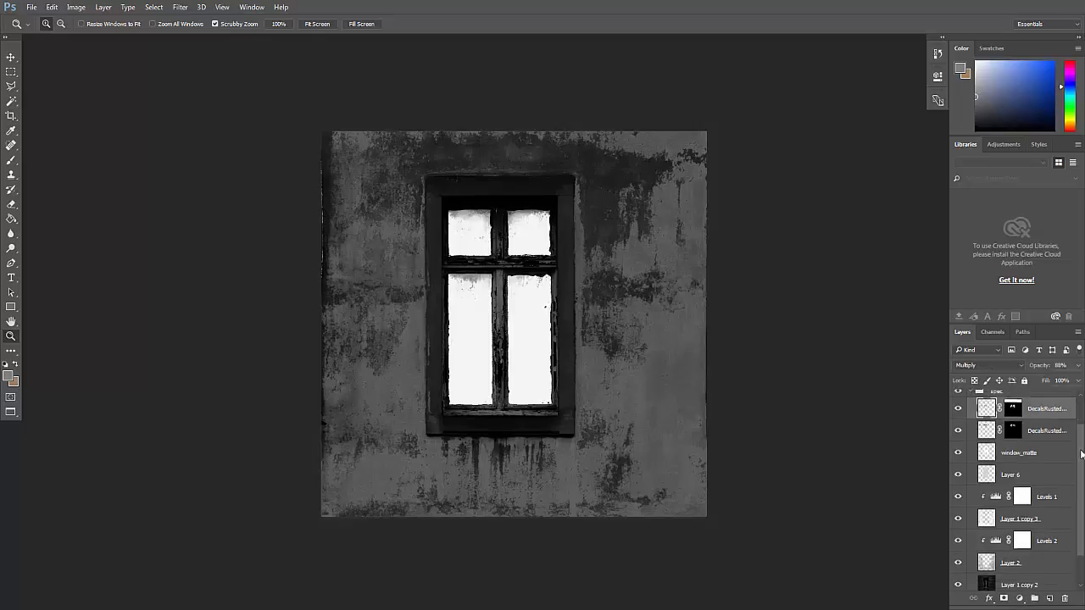
pyautogui.click(988, 443)
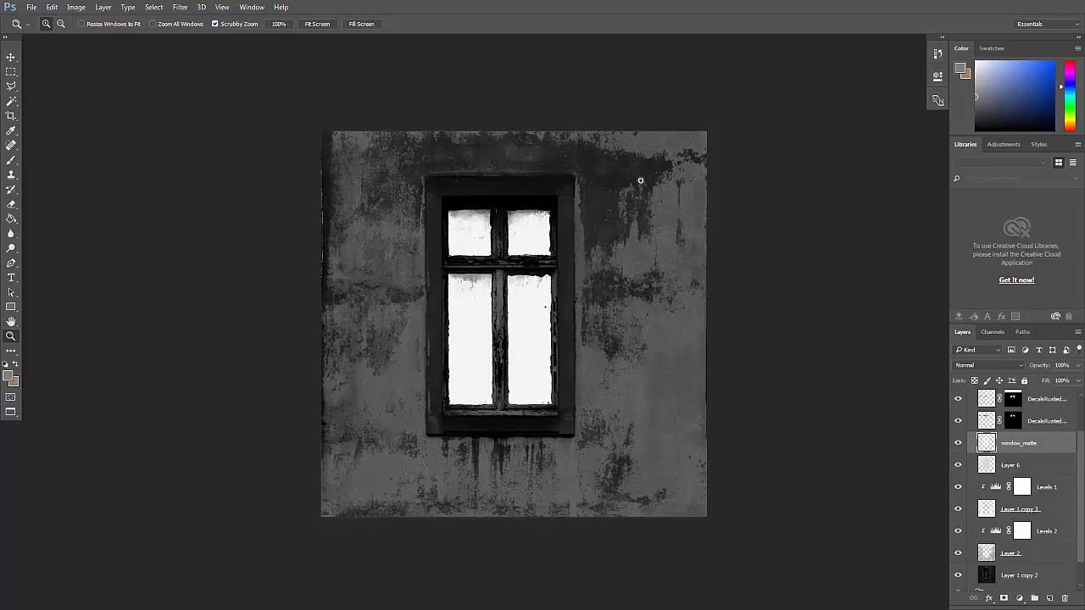
pyautogui.click(958, 442)
pyautogui.click(958, 443)
pyautogui.moveTo(1081, 449); pyautogui.dragTo(1082, 522)
pyautogui.click(959, 479)
pyautogui.click(959, 480)
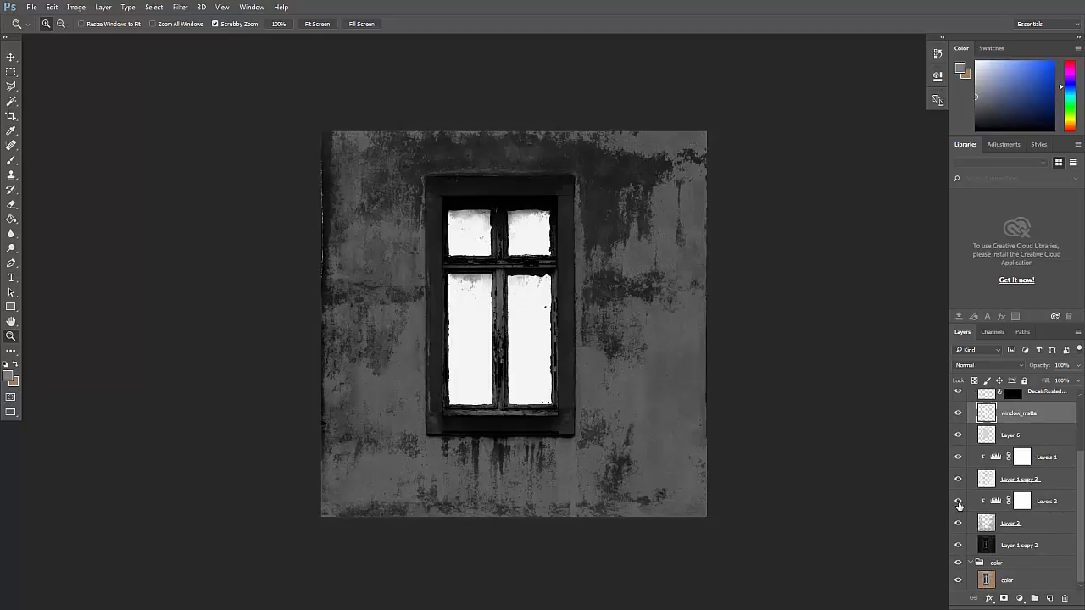
pyautogui.click(959, 524)
pyautogui.click(959, 524)
# - Duplicate Layer 1 copy 3 and Layer 2 in the spec group together with their Levels 1 and Levels 2 adjustments
pyautogui.click(995, 480)
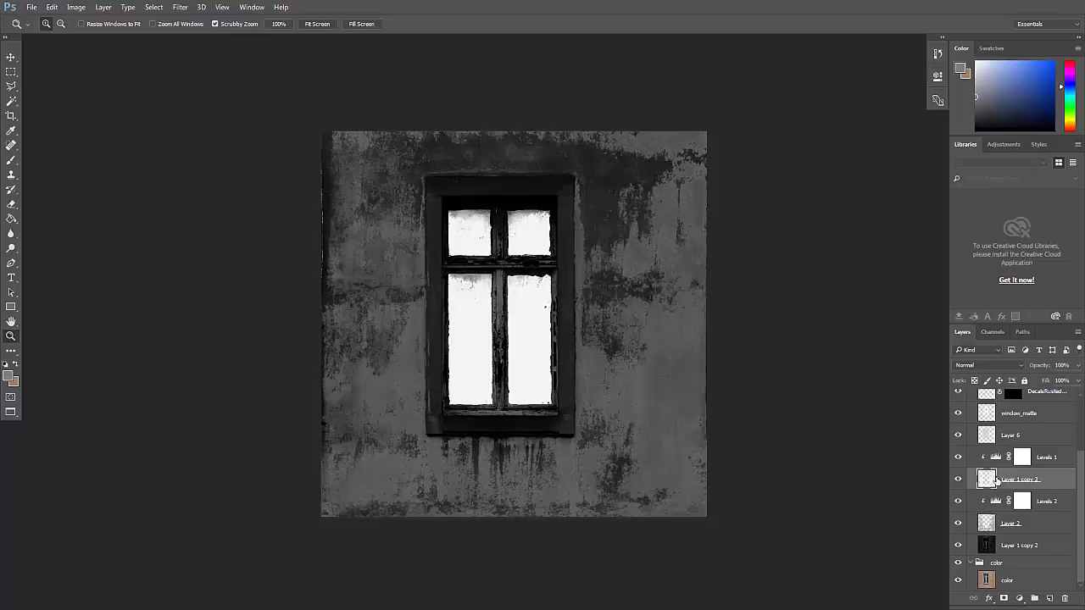
pyautogui.keyDown('shift'); pyautogui.click(987, 523); pyautogui.keyUp('shift')
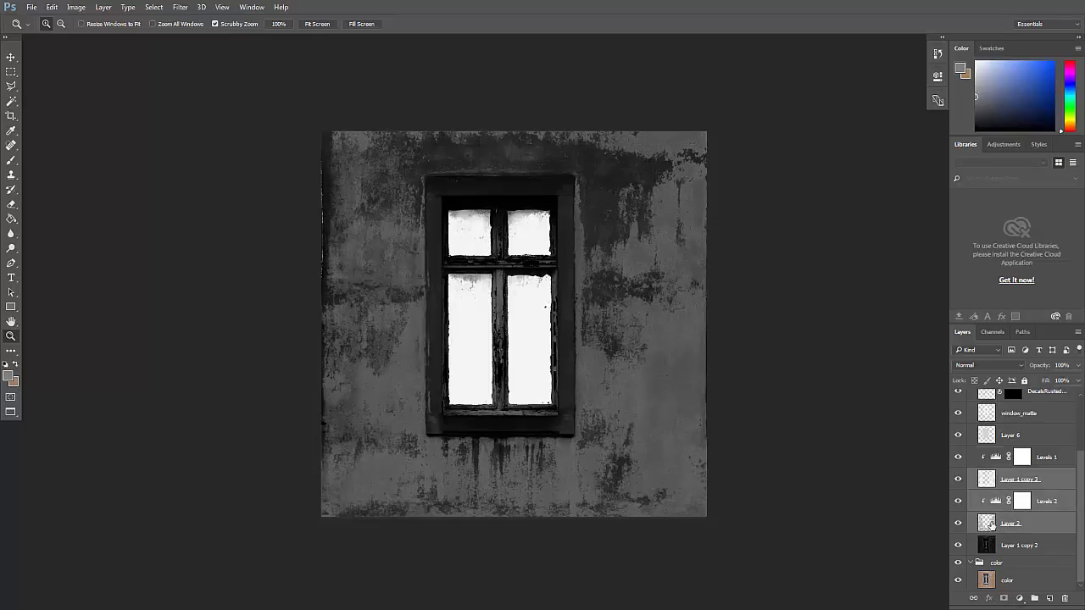
pyautogui.moveTo(992, 530); pyautogui.dragTo(1050, 599)
pyautogui.moveTo(1081, 458)
pyautogui.mouseDown()
pyautogui.moveTo(1080, 442)
pyautogui.moveTo(1080, 461)
pyautogui.mouseUp()
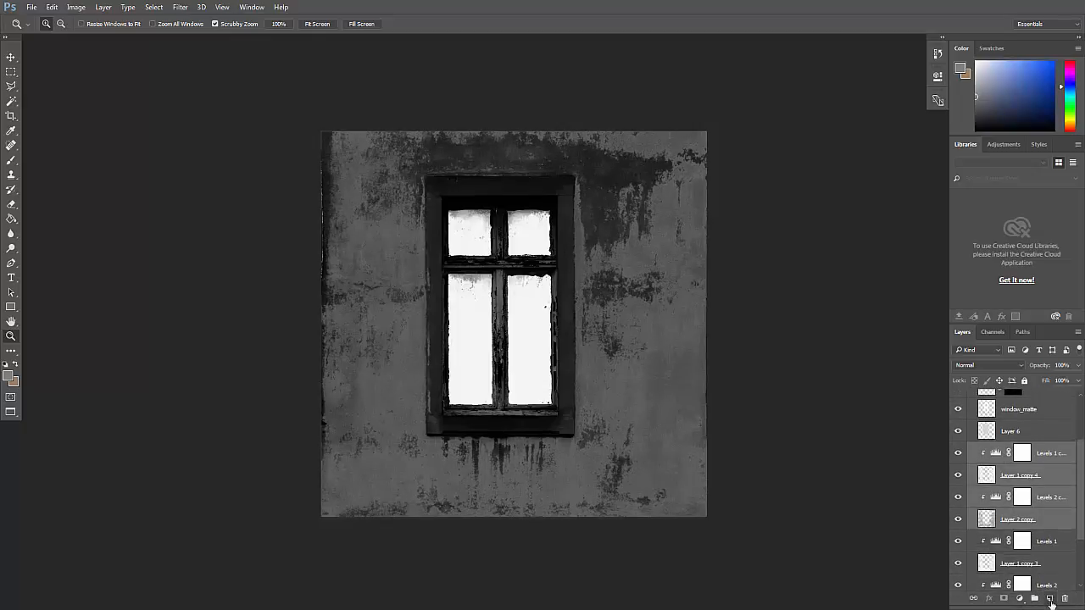
pyautogui.scroll(1, 1080, 476)
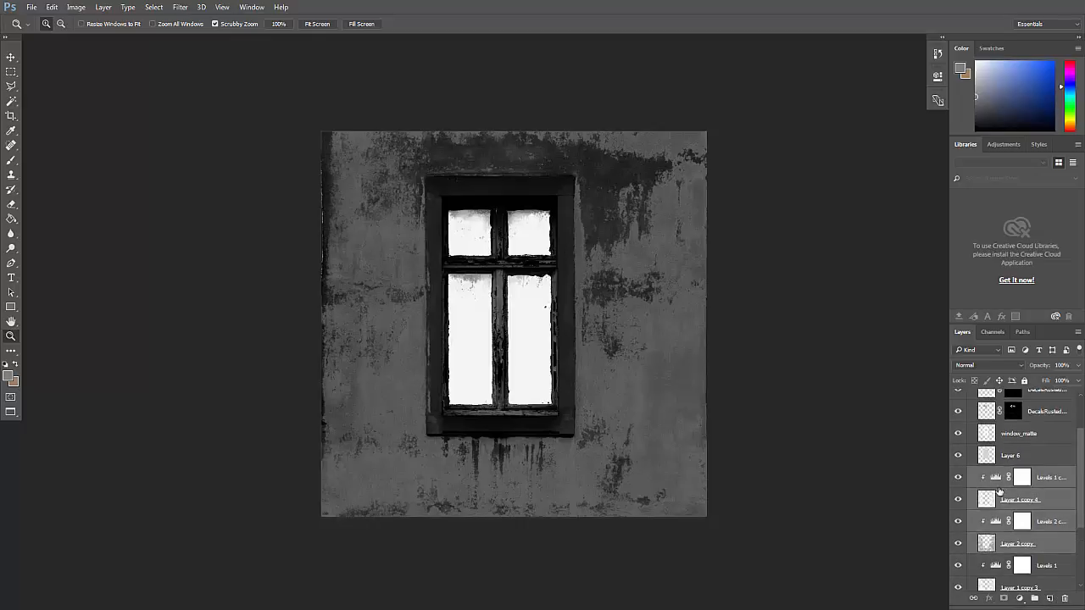
# - Move Layer 1 copy 4, Layer 2 copy and their Levels adjustments above window_matte2 in the bump group, and show the group
pyautogui.moveTo(995, 480); pyautogui.dragTo(1017, 431)
pyautogui.click(970, 419)
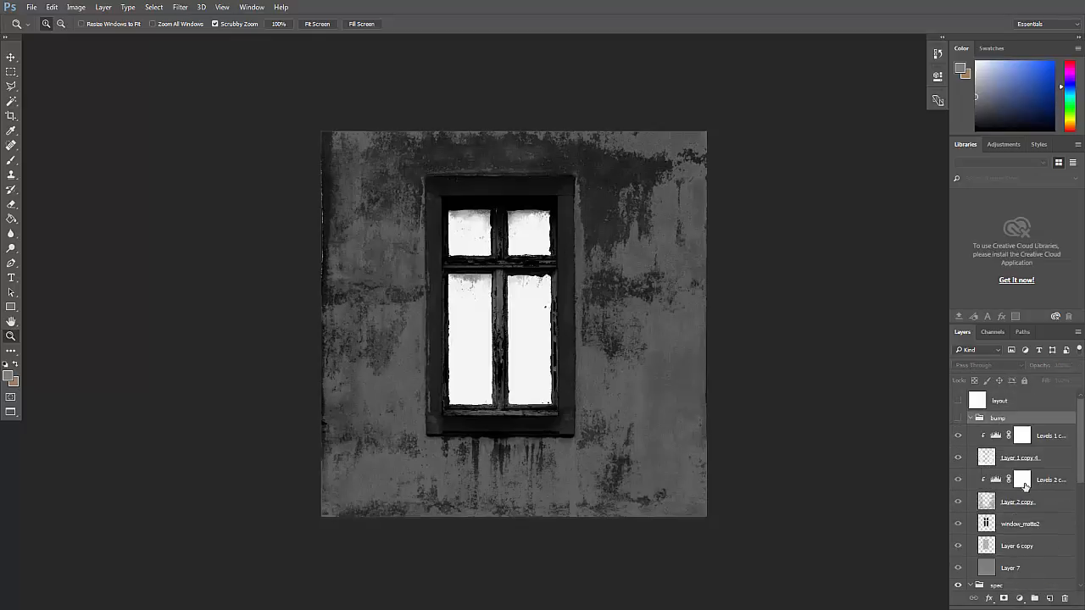
pyautogui.scroll(-2, 1077, 433)
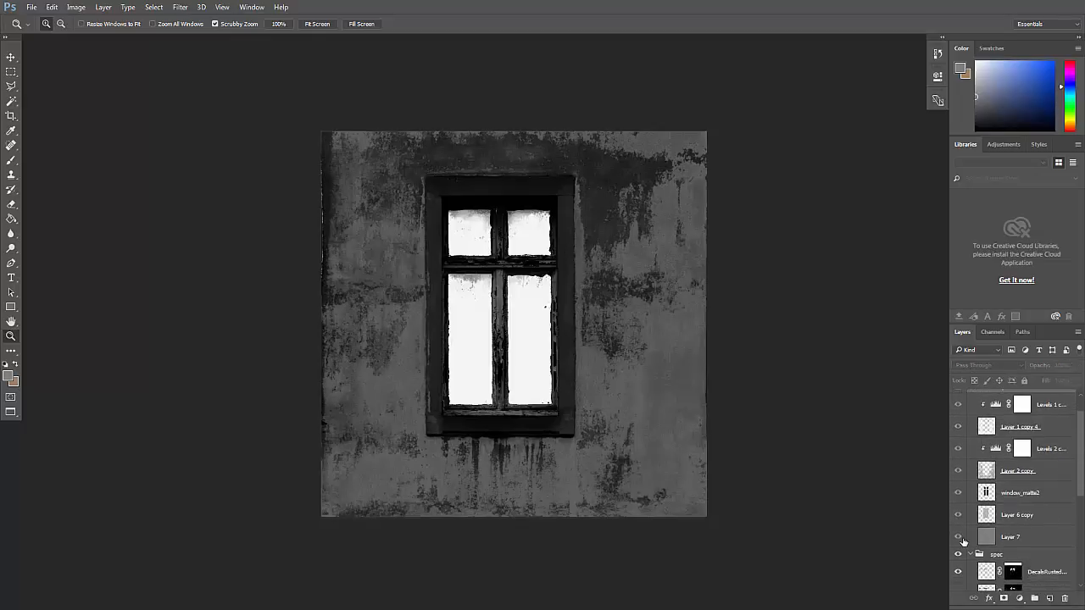
pyautogui.moveTo(1083, 426)
pyautogui.mouseDown()
pyautogui.moveTo(1080, 414)
pyautogui.moveTo(1071, 434)
pyautogui.mouseUp()
pyautogui.click(959, 418)
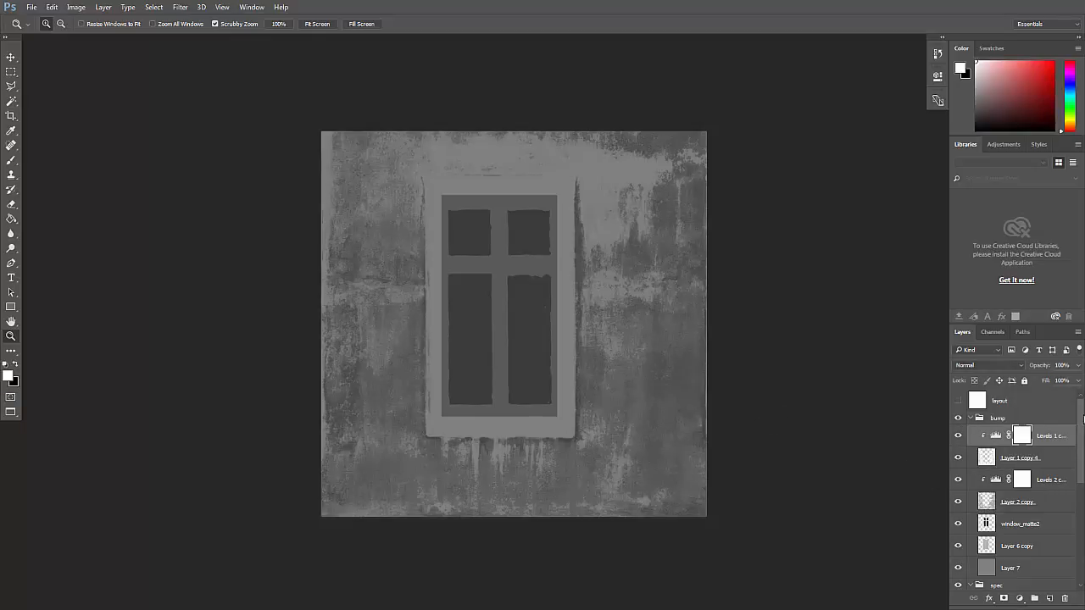
# - Merge Layer 1 copy 4, Layer 2 copy and their Levels adjustments into one layer in the bump group
pyautogui.click(959, 505)
pyautogui.click(959, 505)
pyautogui.keyDown('shift'); pyautogui.click(1033, 509); pyautogui.keyUp('shift')
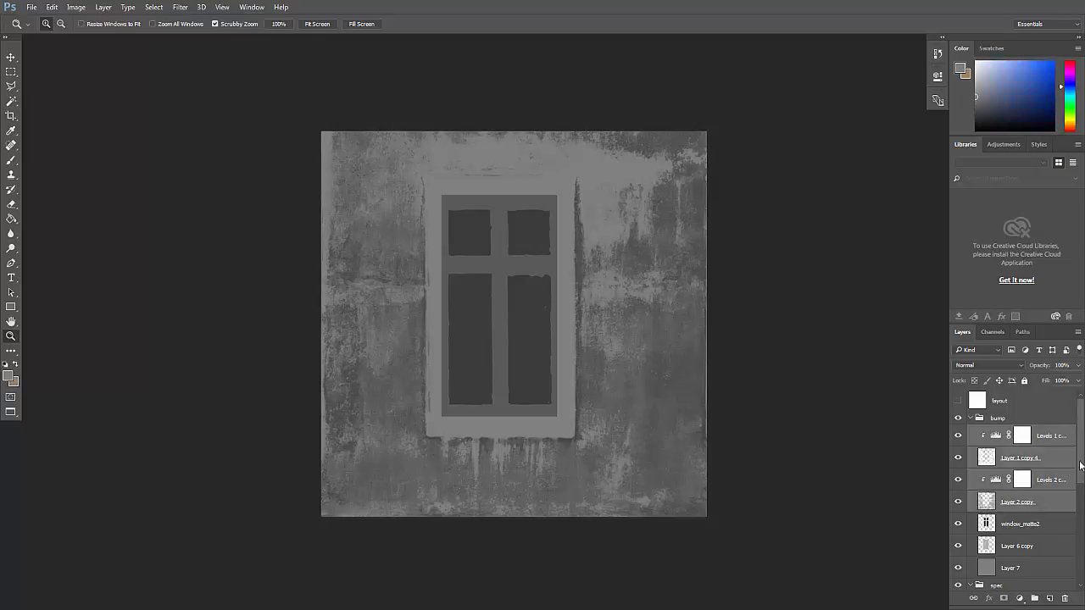
pyautogui.moveTo(1081, 465); pyautogui.dragTo(1080, 488)
pyautogui.scroll(2, 1081, 466)
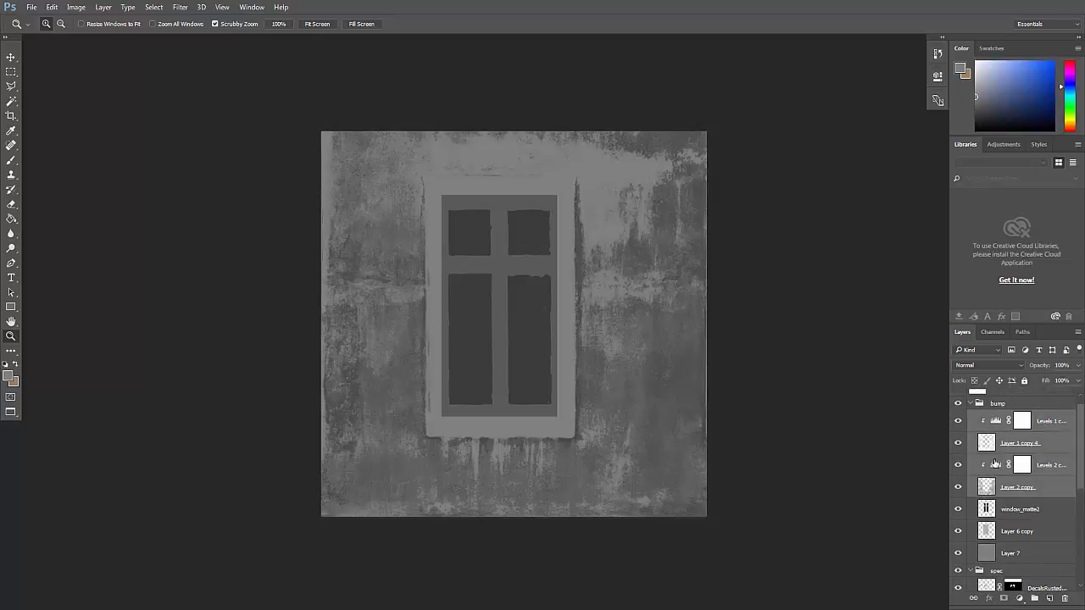
pyautogui.hotkey('ctrl', 'e')
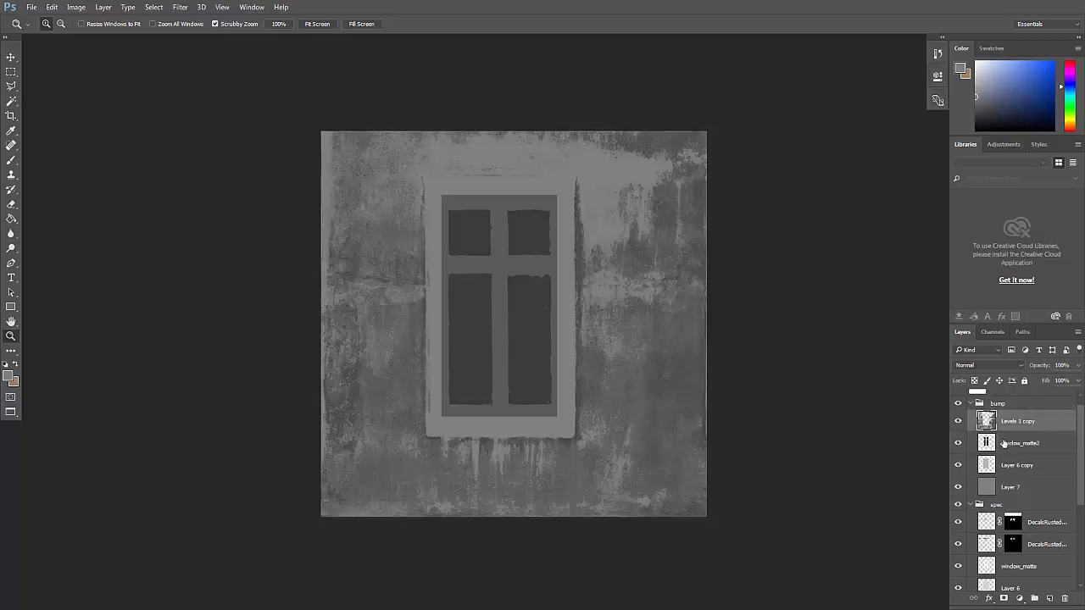
pyautogui.click(960, 423)
pyautogui.click(960, 422)
pyautogui.click(960, 422)
pyautogui.click(960, 421)
pyautogui.click(959, 421)
pyautogui.click(959, 422)
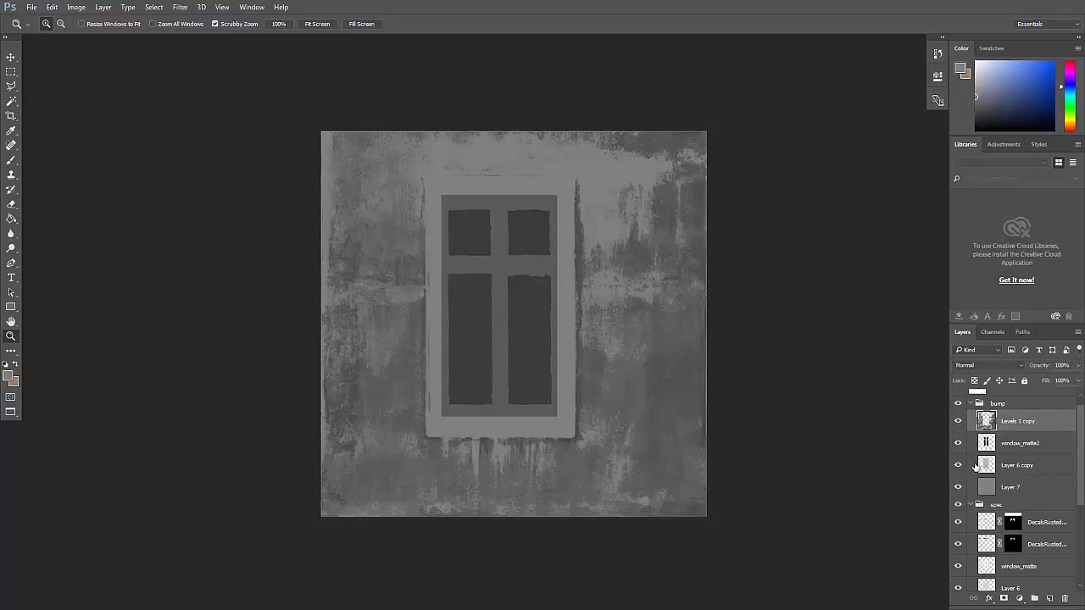
# - Lighten the merged wall detail layer with Levels, setting midtones to 0.96 and output black to 99
pyautogui.click(614, 331)
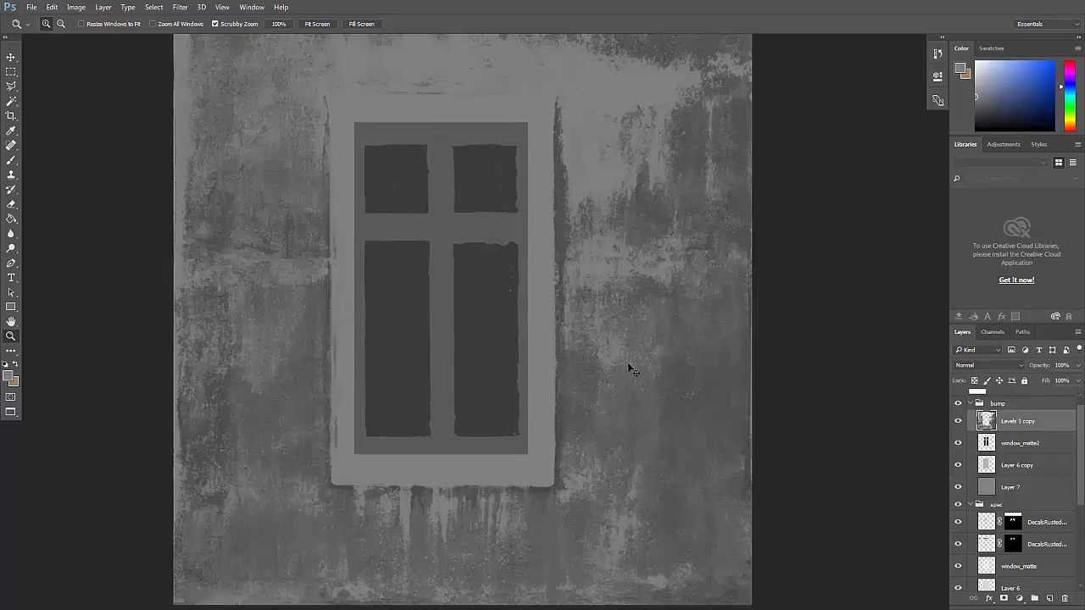
pyautogui.hotkey('ctrl', 'l')
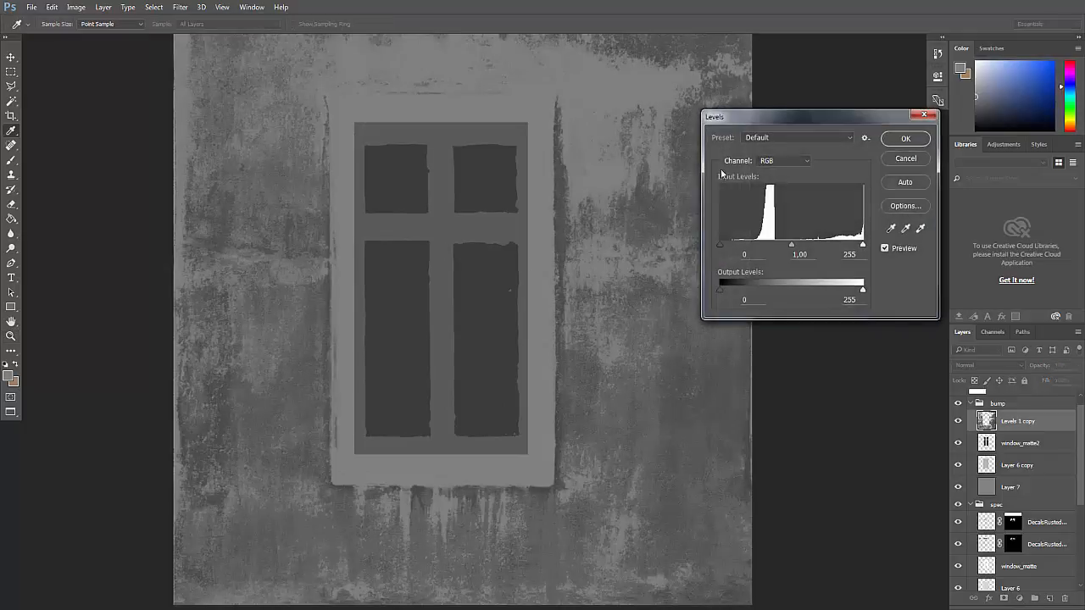
pyautogui.moveTo(732, 289); pyautogui.dragTo(768, 290)
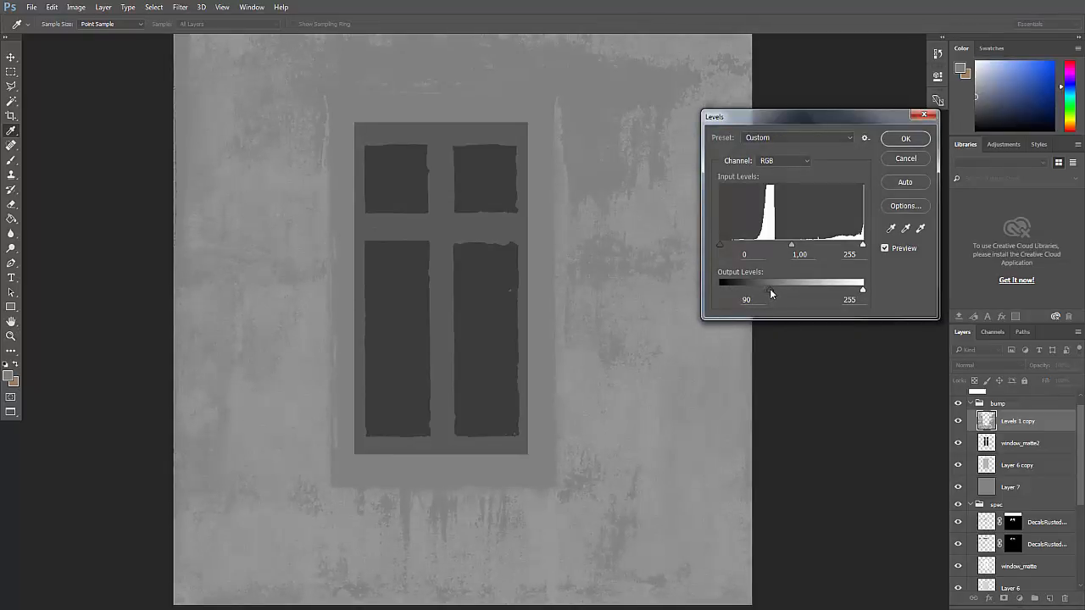
pyautogui.moveTo(770, 293); pyautogui.dragTo(770, 293)
pyautogui.moveTo(791, 245); pyautogui.dragTo(794, 253)
pyautogui.click(797, 254)
pyautogui.moveTo(774, 288); pyautogui.dragTo(776, 289)
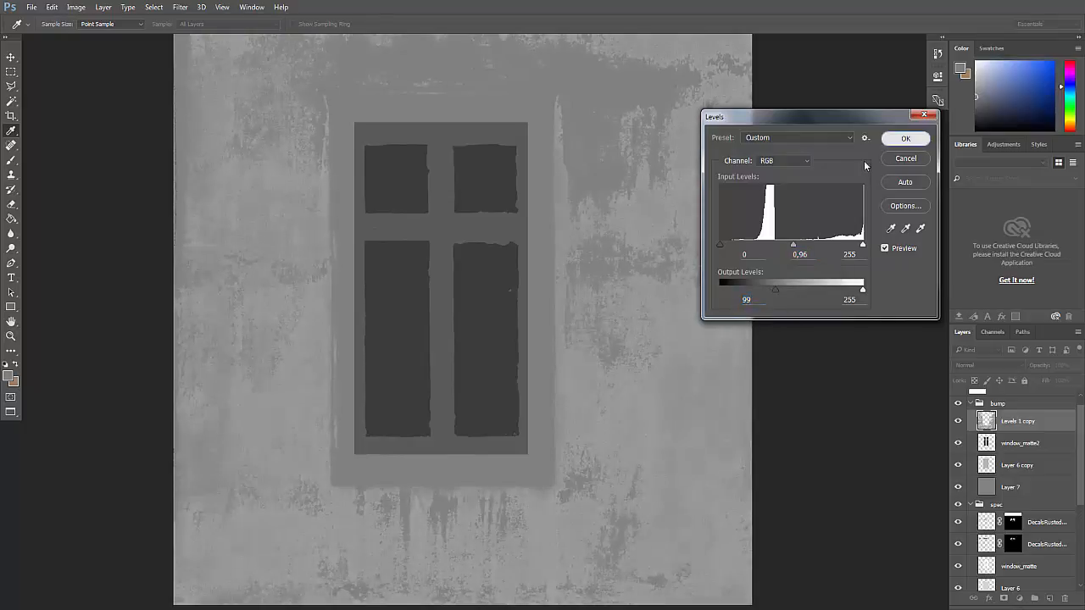
pyautogui.click(906, 138)
pyautogui.press('z')
pyautogui.keyDown('alt'); pyautogui.click(572, 347); pyautogui.keyUp('alt')
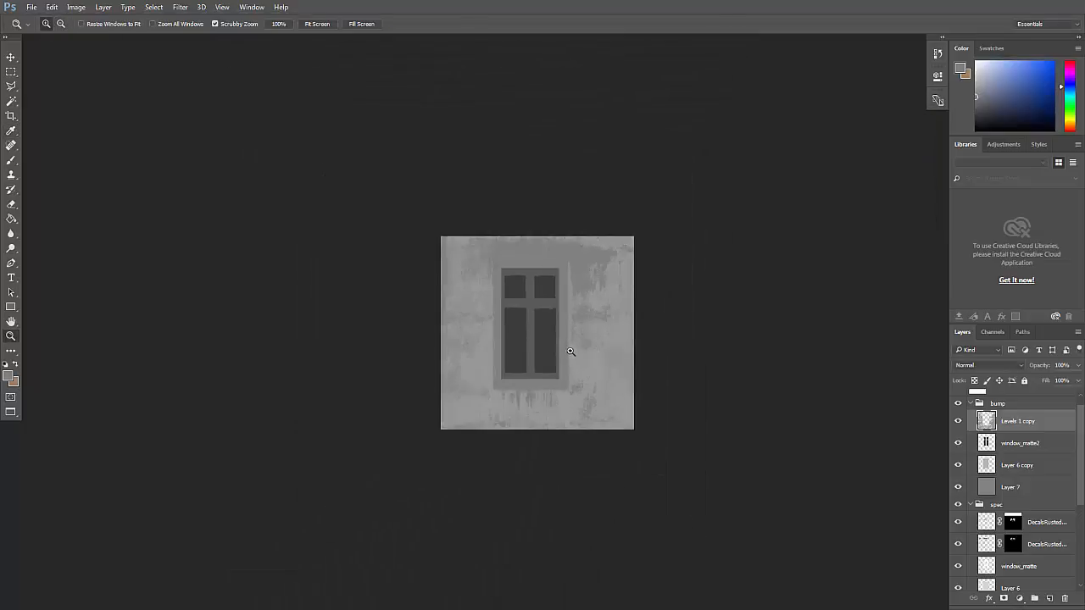
pyautogui.click(569, 354)
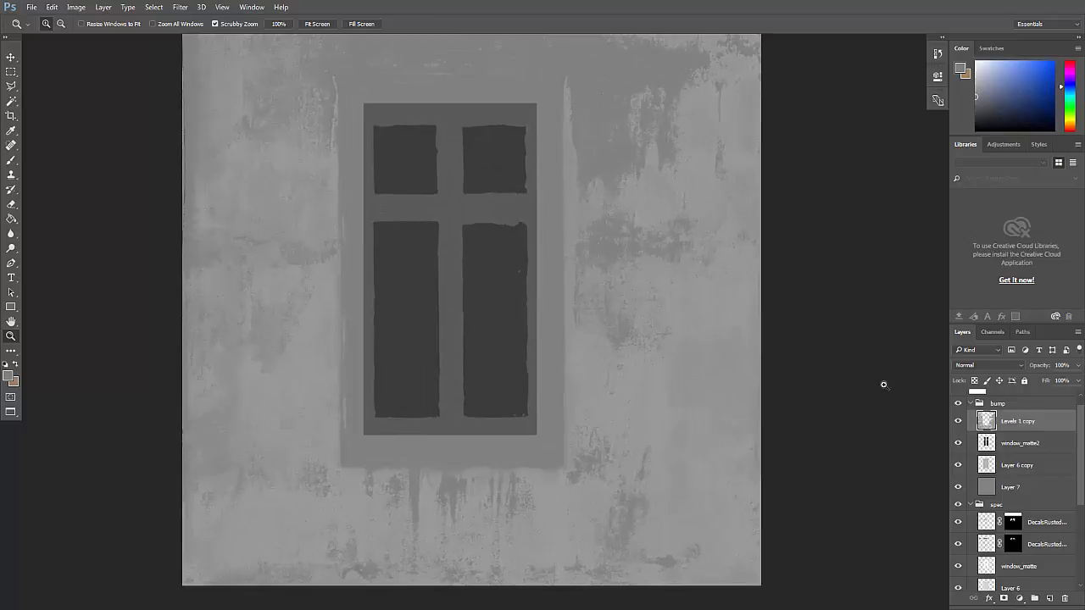
# - Apply Levels to the merged wall detail layer again with output black at 14
pyautogui.hotkey('ctrl', 'l')
pyautogui.moveTo(723, 286); pyautogui.dragTo(734, 291)
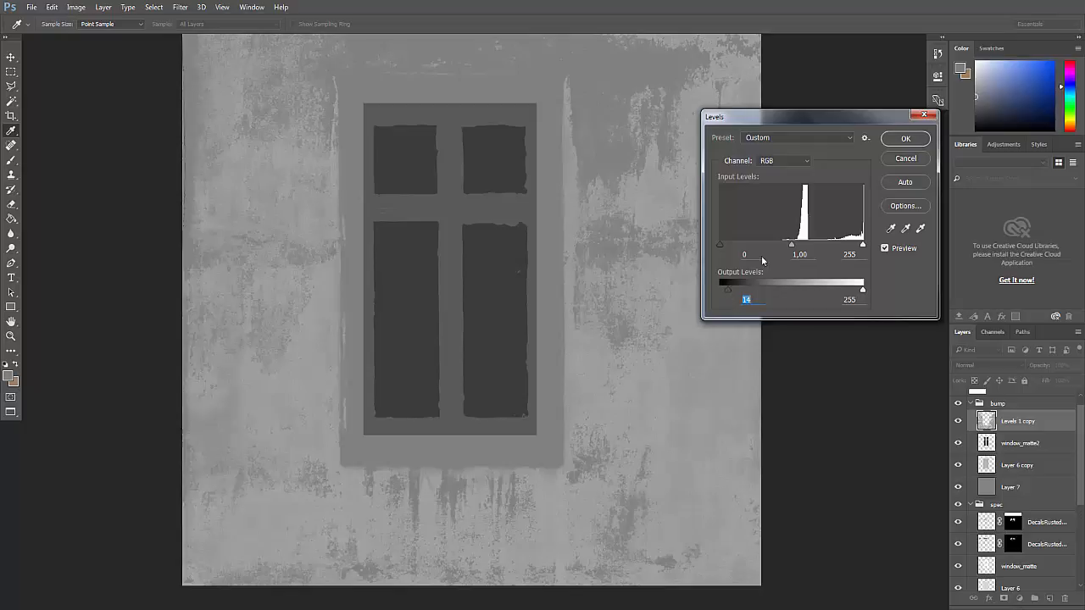
pyautogui.click(906, 138)
pyautogui.press('z')
pyautogui.keyDown('alt'); pyautogui.click(480, 237); pyautogui.keyUp('alt')
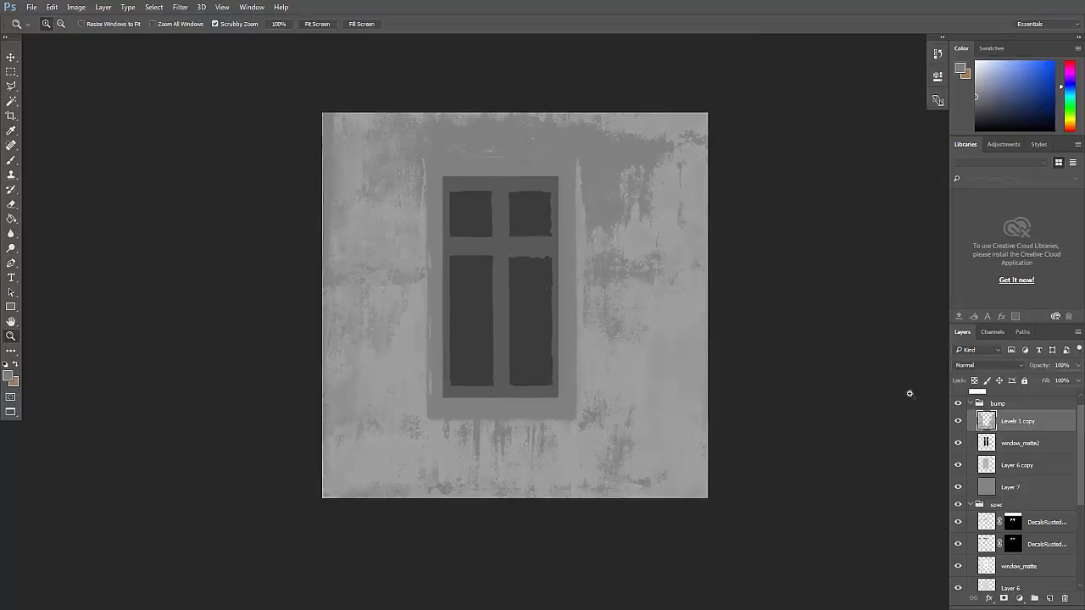
# - Hide and collapse both the bump and spec groups to reveal the color texture
pyautogui.click(959, 404)
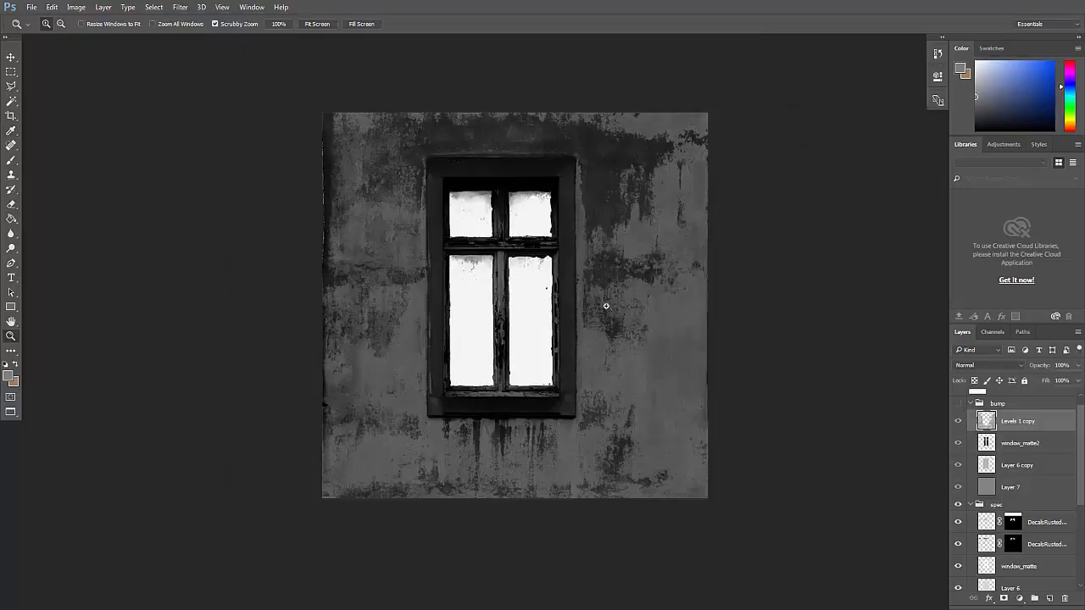
pyautogui.click(465, 311)
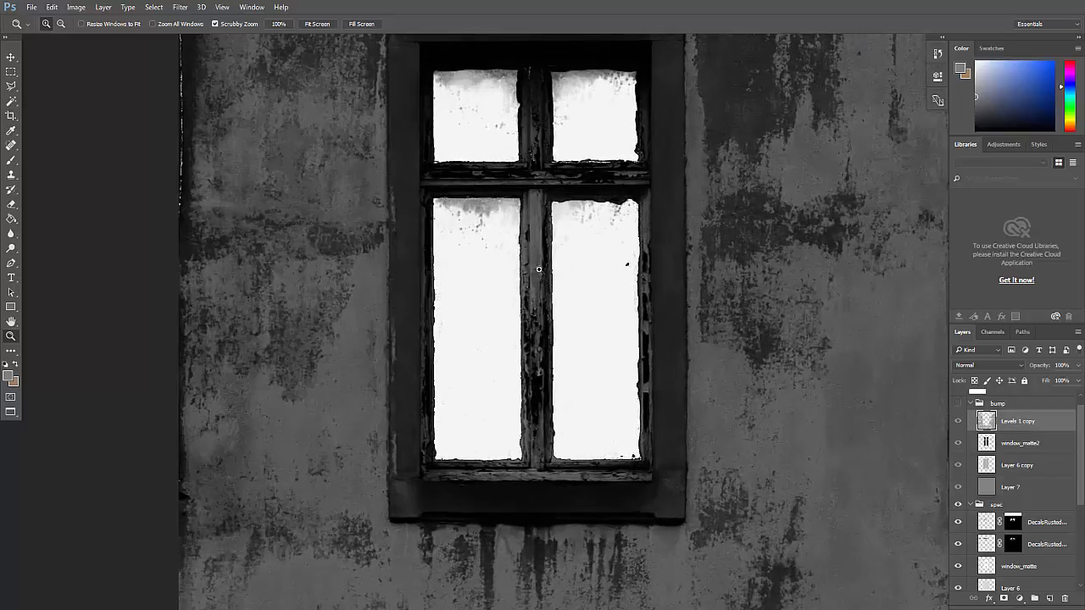
pyautogui.click(959, 405)
pyautogui.click(959, 404)
pyautogui.click(972, 403)
pyautogui.click(972, 403)
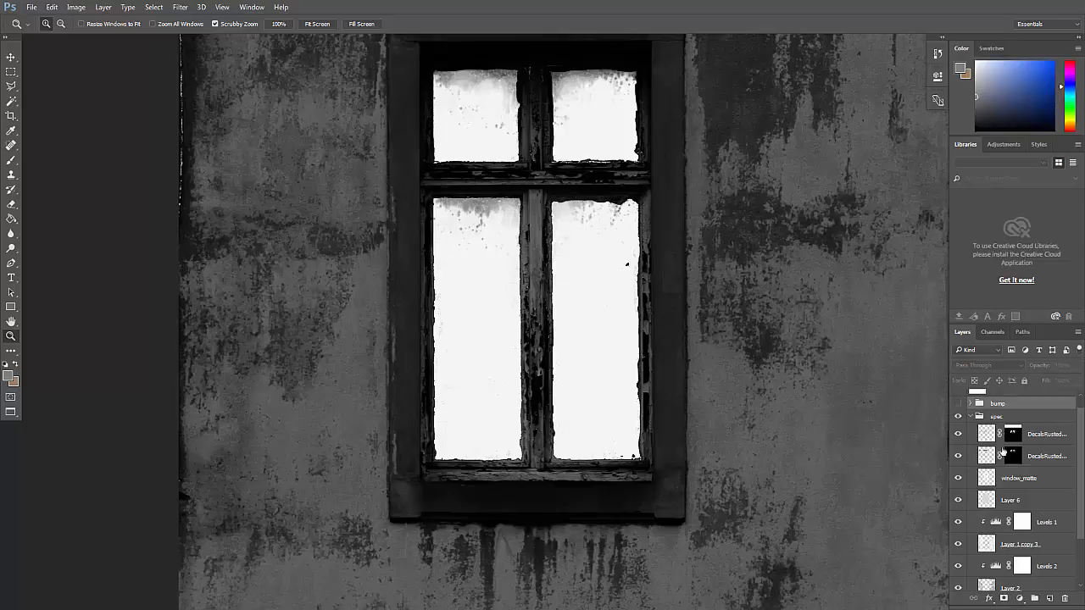
pyautogui.click(971, 417)
pyautogui.click(958, 431)
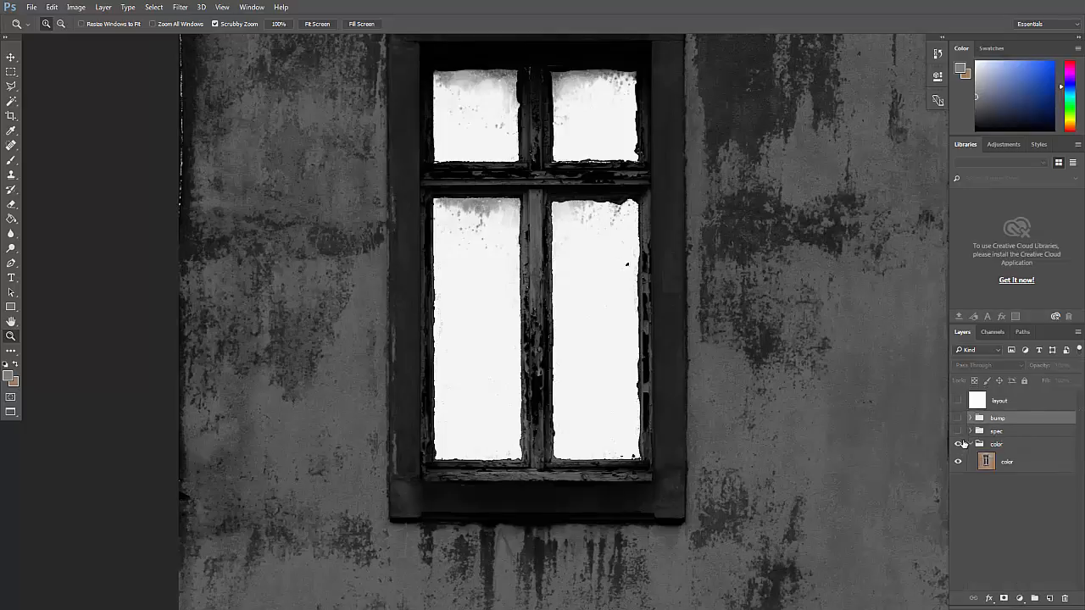
# - Duplicate the color layer and place the copy at the top of the visible bump group
pyautogui.click(985, 463)
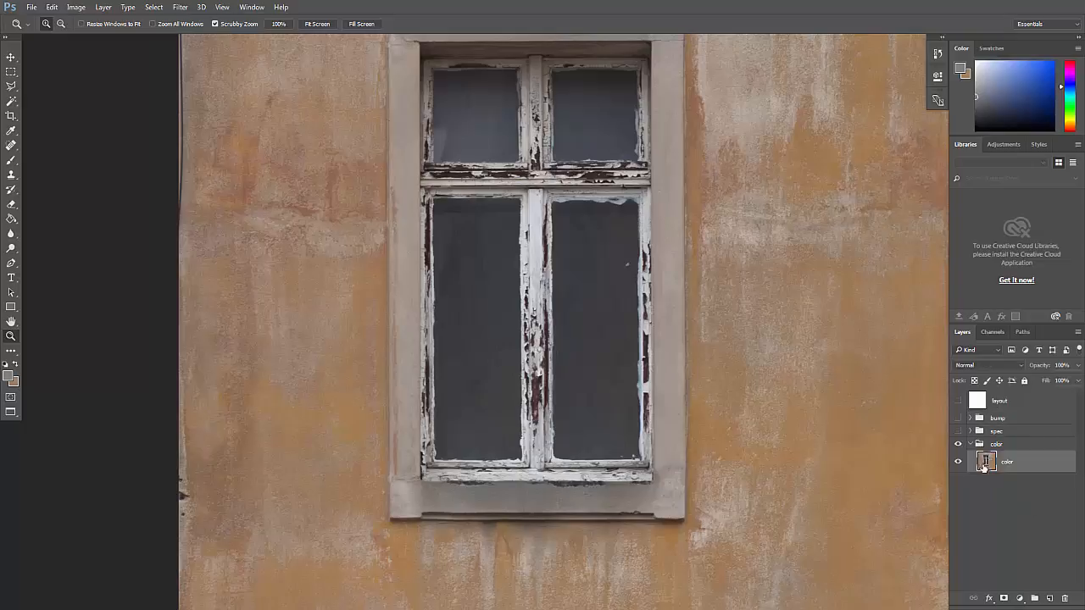
pyautogui.moveTo(990, 467); pyautogui.dragTo(1049, 598)
pyautogui.moveTo(992, 457); pyautogui.dragTo(997, 417)
pyautogui.click(970, 419)
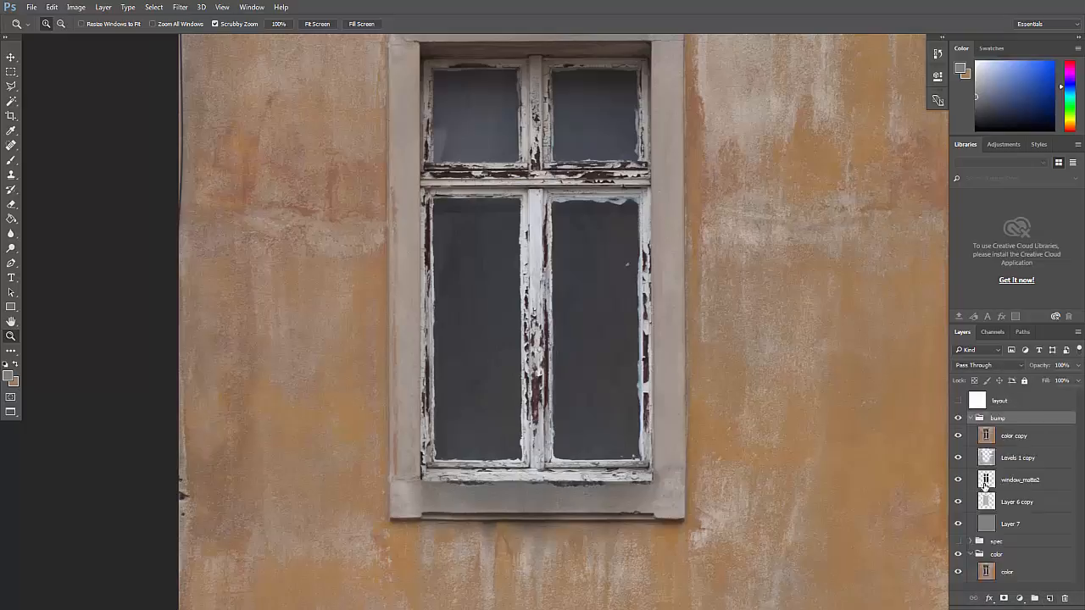
# - Delete everything outside the window opening from the color copy layer, using the outline of Layer 6 copy as the selection
pyautogui.click(986, 435)
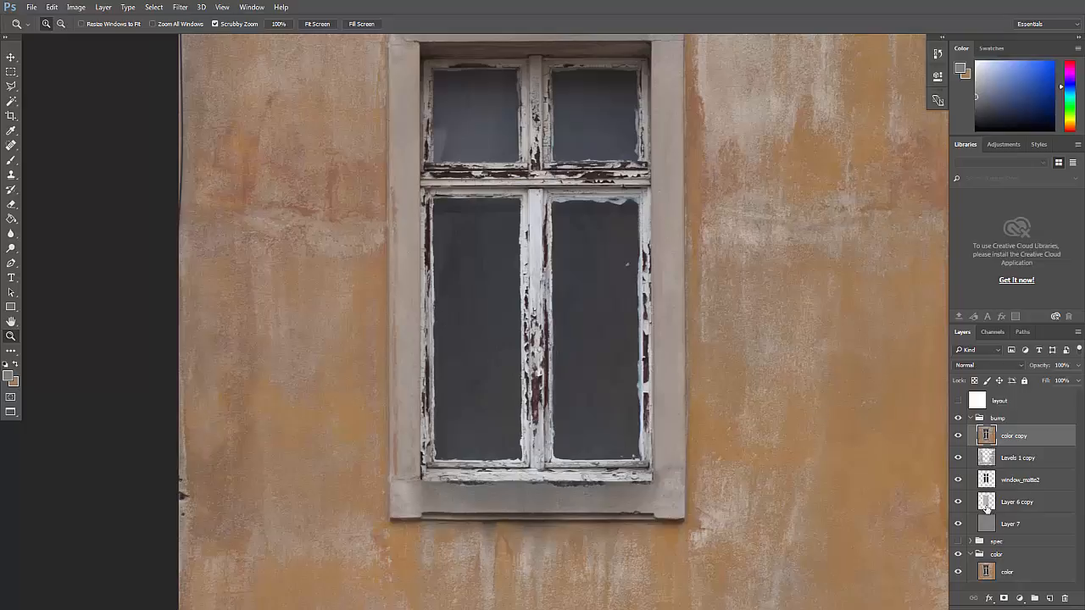
pyautogui.keyDown('ctrl'); pyautogui.click(986, 509); pyautogui.keyUp('ctrl')
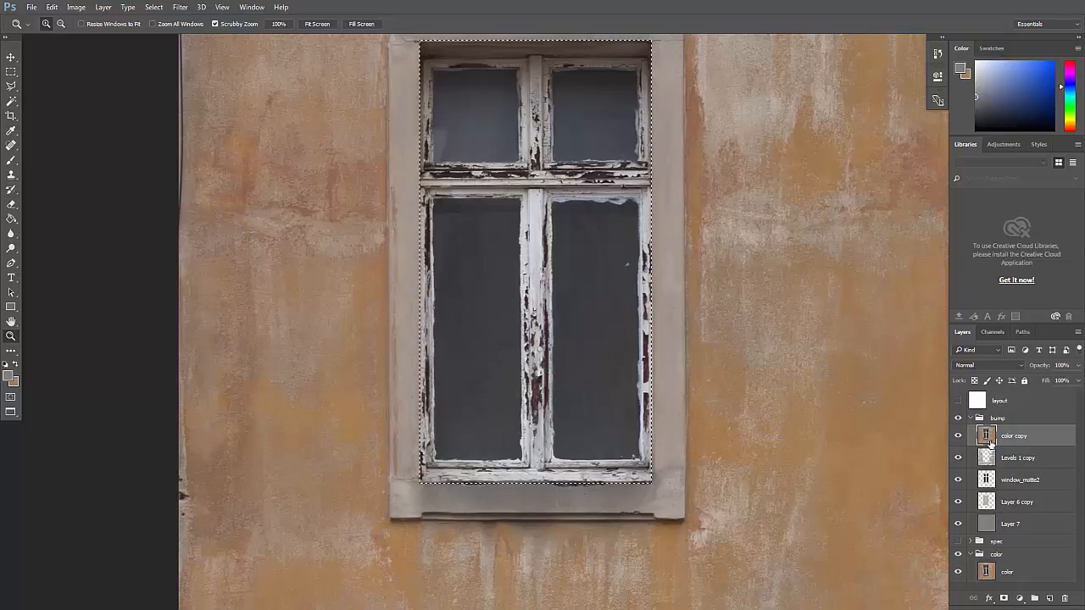
pyautogui.press('m')
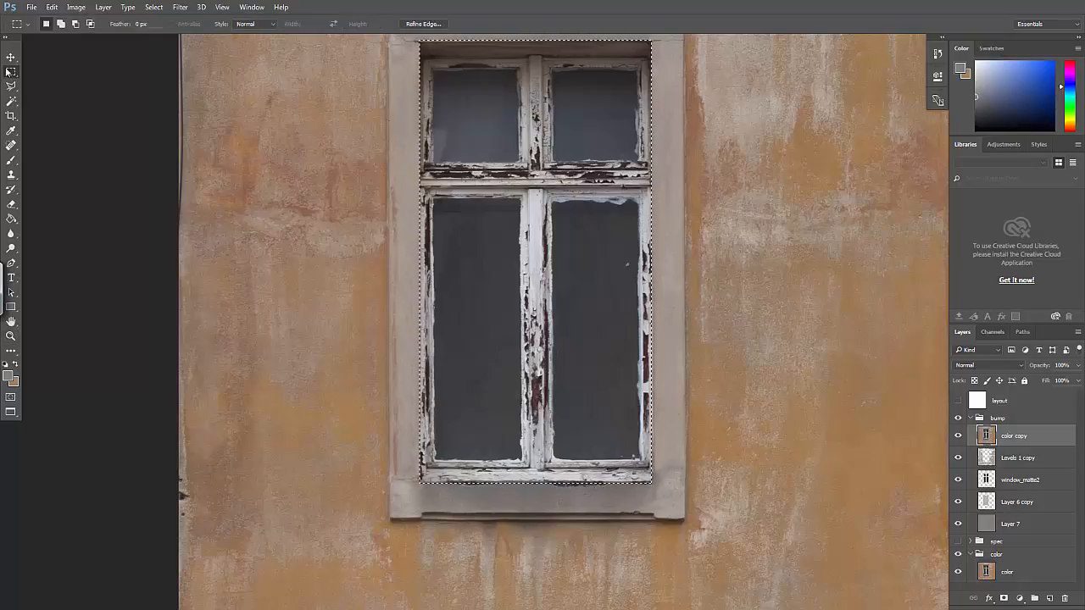
pyautogui.rightClick(687, 228)
pyautogui.click(720, 246)
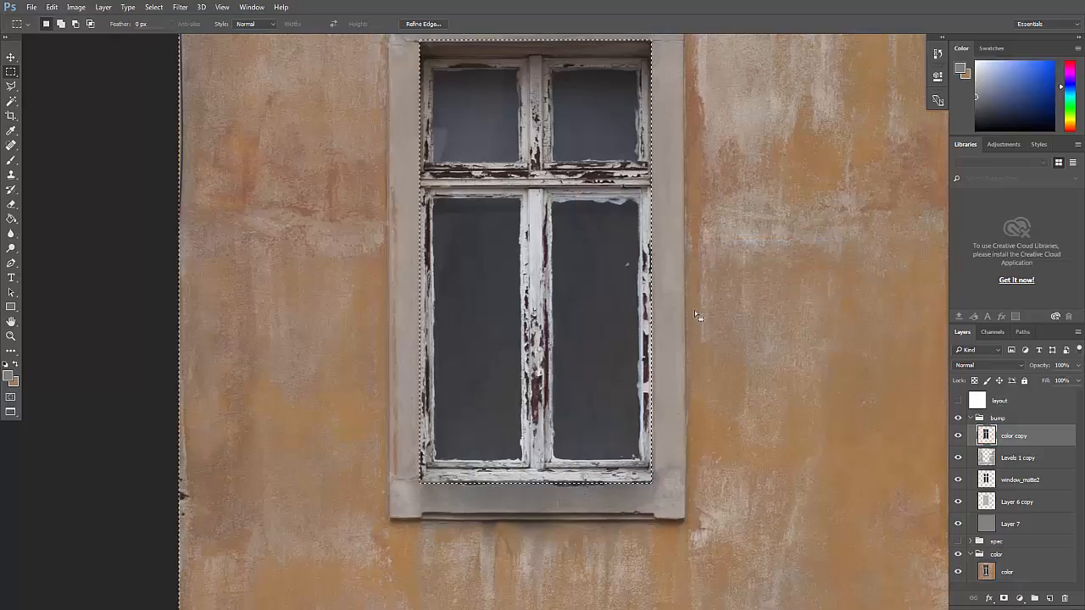
pyautogui.press('Delete')
pyautogui.hotkey('ctrl', 'd')
pyautogui.press('z')
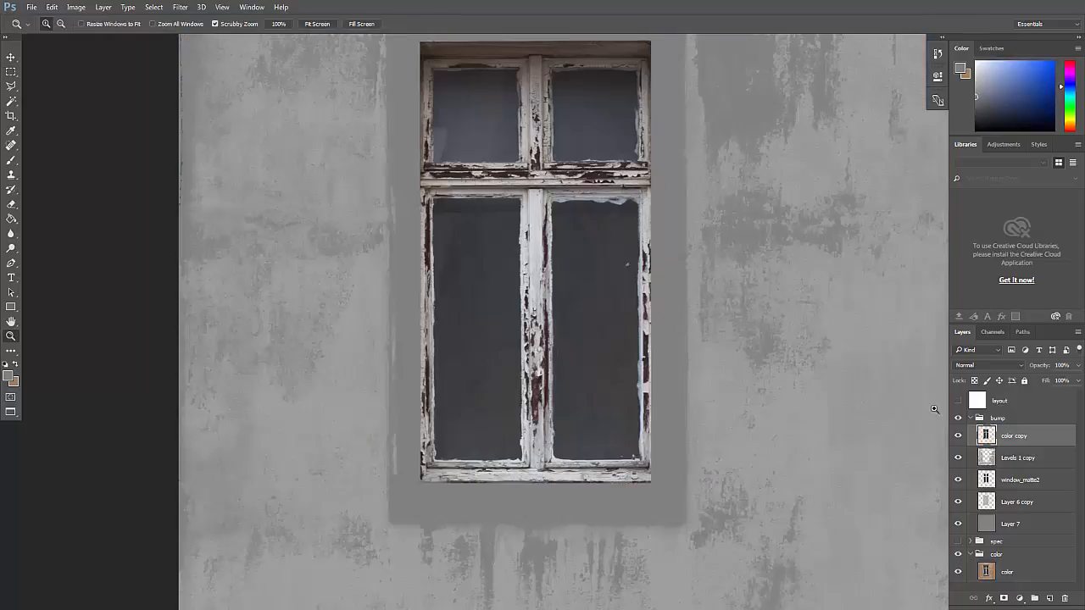
pyautogui.click(959, 438)
pyautogui.click(959, 438)
pyautogui.click(959, 438)
pyautogui.click(960, 440)
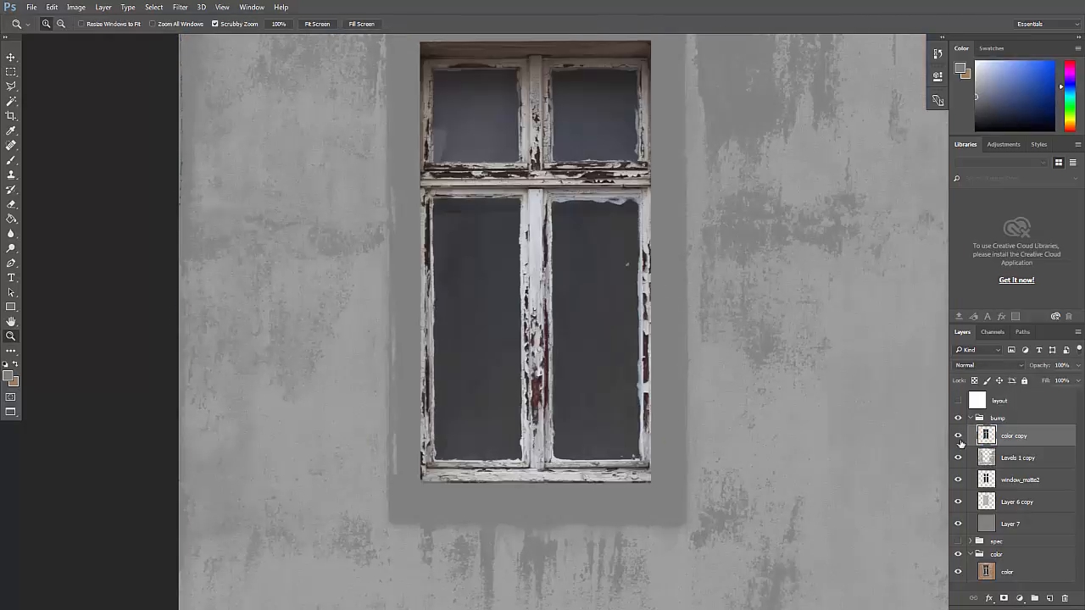
# - Clear the glass panes from the color copy layer with a selection loaded from window_matte2, leaving only the window frame
pyautogui.keyDown('ctrl'); pyautogui.click(987, 482); pyautogui.keyUp('ctrl')
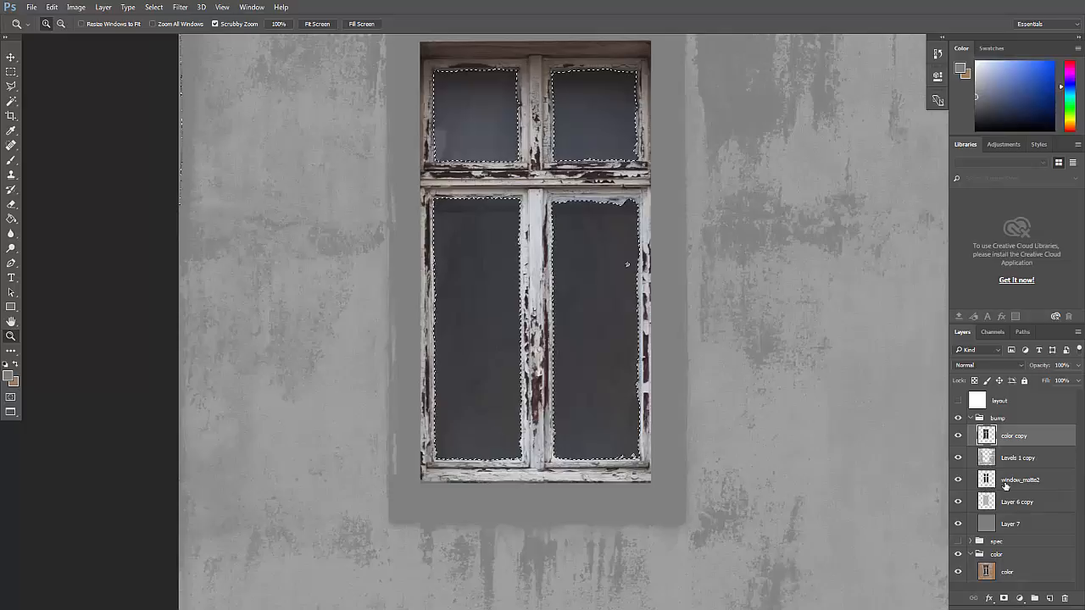
pyautogui.hotkey('alt', 'BackSpace')
pyautogui.hotkey('ctrl', 'd')
pyautogui.moveTo(554, 240); pyautogui.dragTo(586, 301)
pyautogui.click(958, 436)
pyautogui.click(958, 436)
pyautogui.click(958, 436)
pyautogui.click(958, 435)
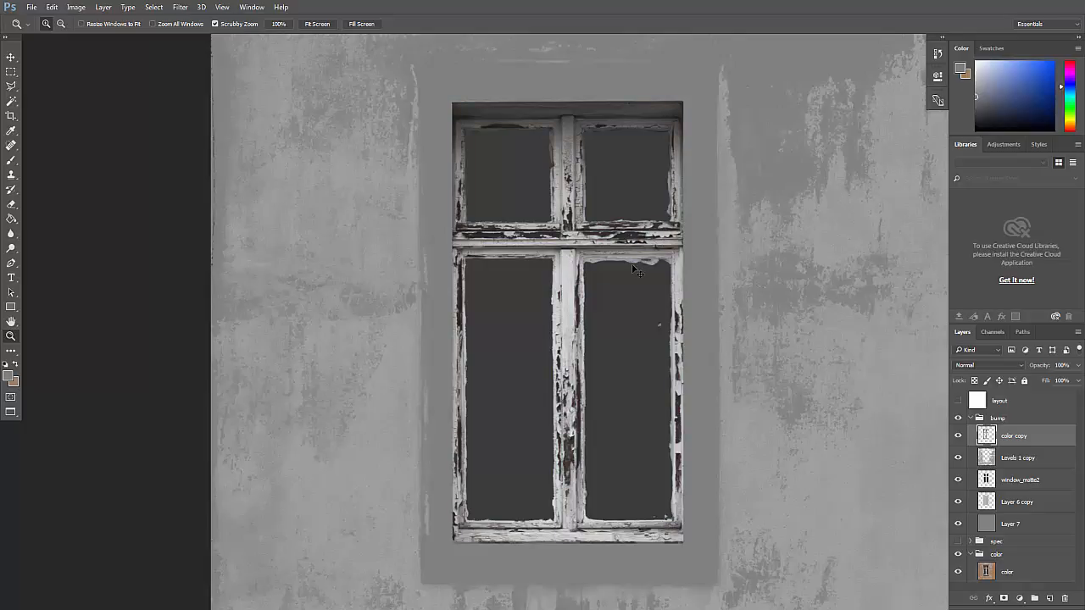
# - Turn the window frame layer greyscale and raise its contrast with Levels, using midtones 0.55 and input white 182
pyautogui.hotkey('ctrl', 'l')
pyautogui.moveTo(863, 246); pyautogui.dragTo(790, 247)
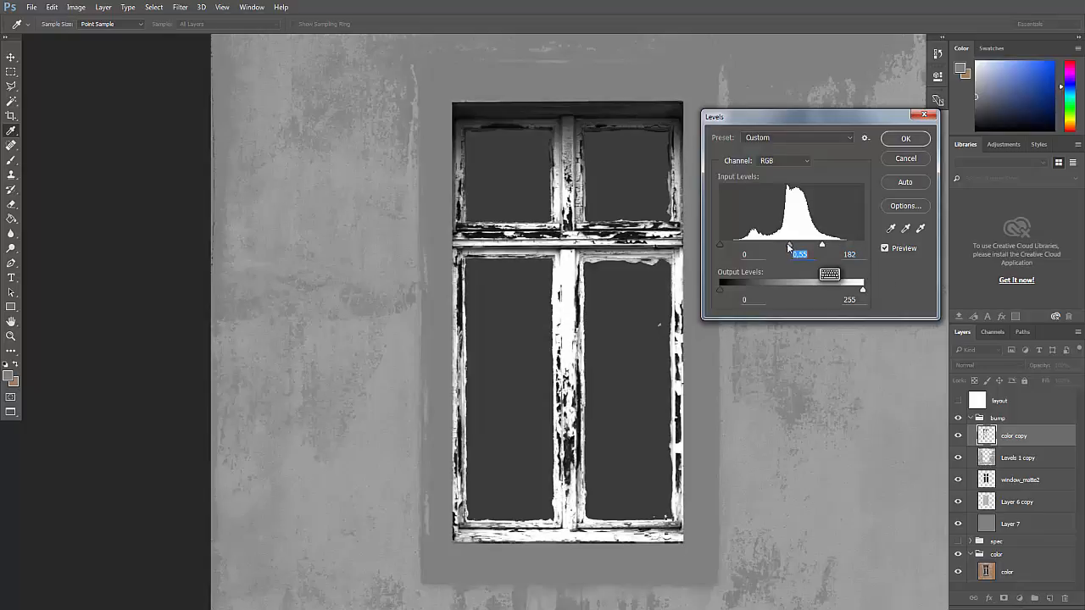
pyautogui.click(906, 139)
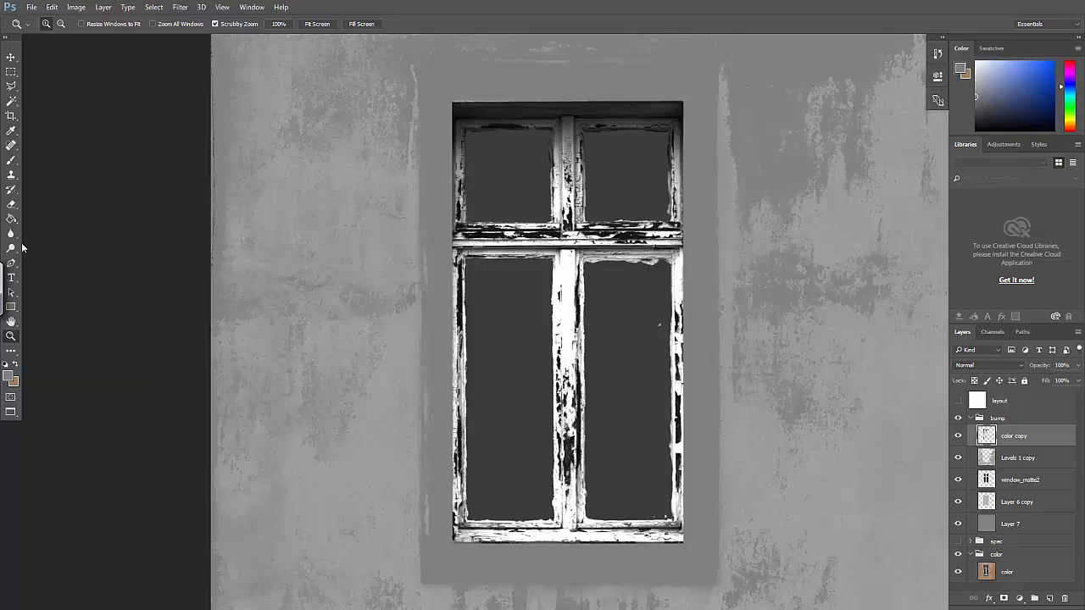
# - Lighten the upper rails of the window frame on the color copy layer with the Dodge tool, range Midtones and exposure 50%
pyautogui.moveTo(11, 247); pyautogui.dragTo(56, 249)
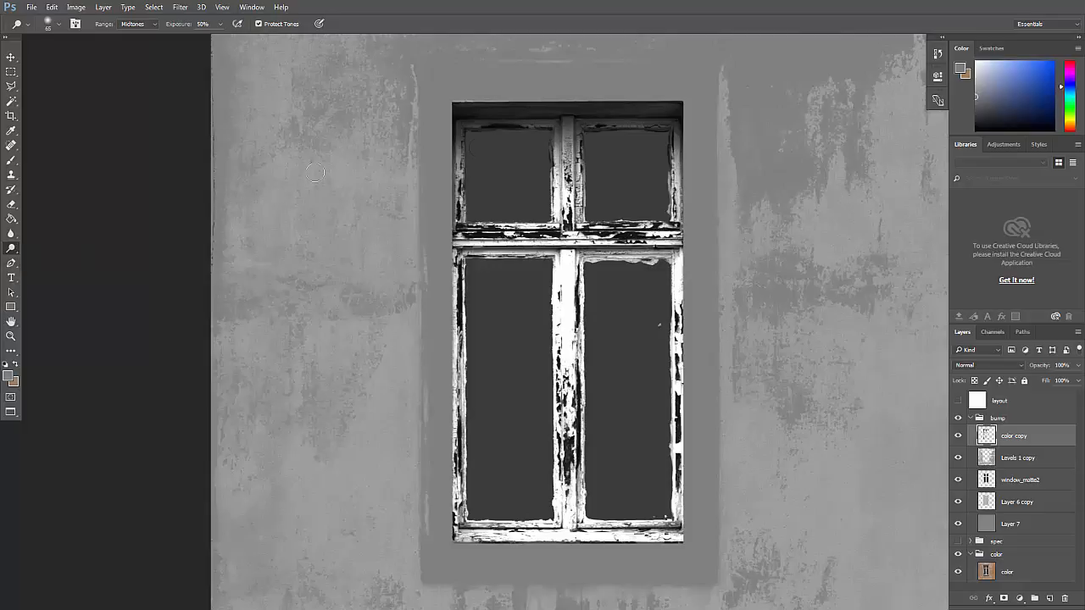
pyautogui.moveTo(471, 122)
pyautogui.mouseDown()
pyautogui.moveTo(538, 124)
pyautogui.moveTo(436, 123)
pyautogui.moveTo(462, 120)
pyautogui.moveTo(457, 220)
pyautogui.moveTo(483, 126)
pyautogui.mouseUp()
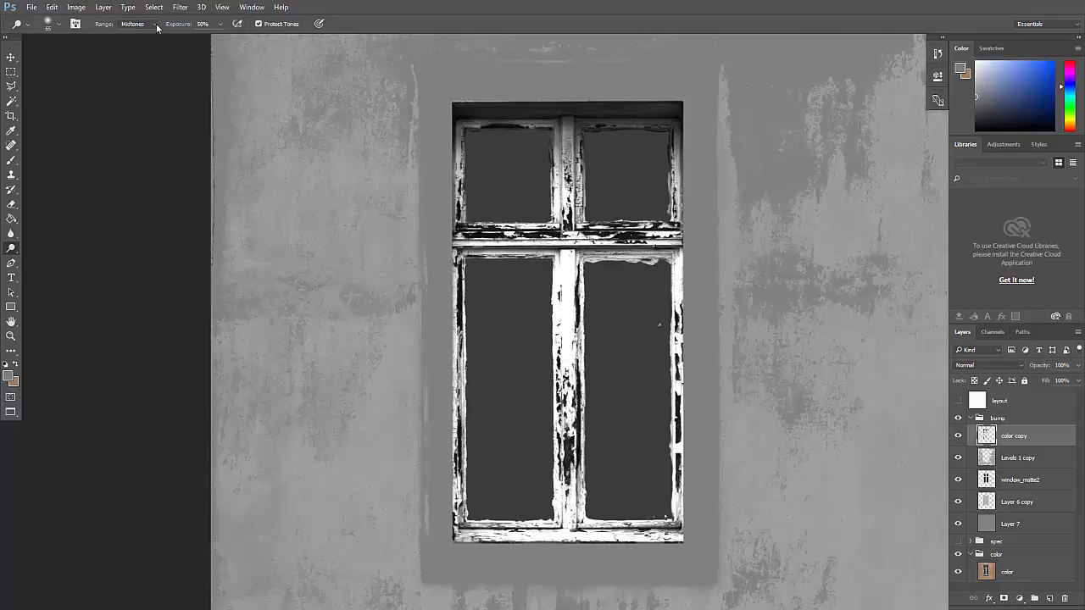
pyautogui.moveTo(467, 125)
pyautogui.mouseDown()
pyautogui.moveTo(570, 128)
pyautogui.moveTo(529, 126)
pyautogui.moveTo(561, 175)
pyautogui.moveTo(570, 128)
pyautogui.moveTo(580, 150)
pyautogui.moveTo(640, 125)
pyautogui.moveTo(562, 127)
pyautogui.moveTo(651, 118)
pyautogui.moveTo(636, 121)
pyautogui.moveTo(686, 128)
pyautogui.moveTo(654, 129)
pyautogui.moveTo(671, 127)
pyautogui.moveTo(674, 161)
pyautogui.mouseUp()
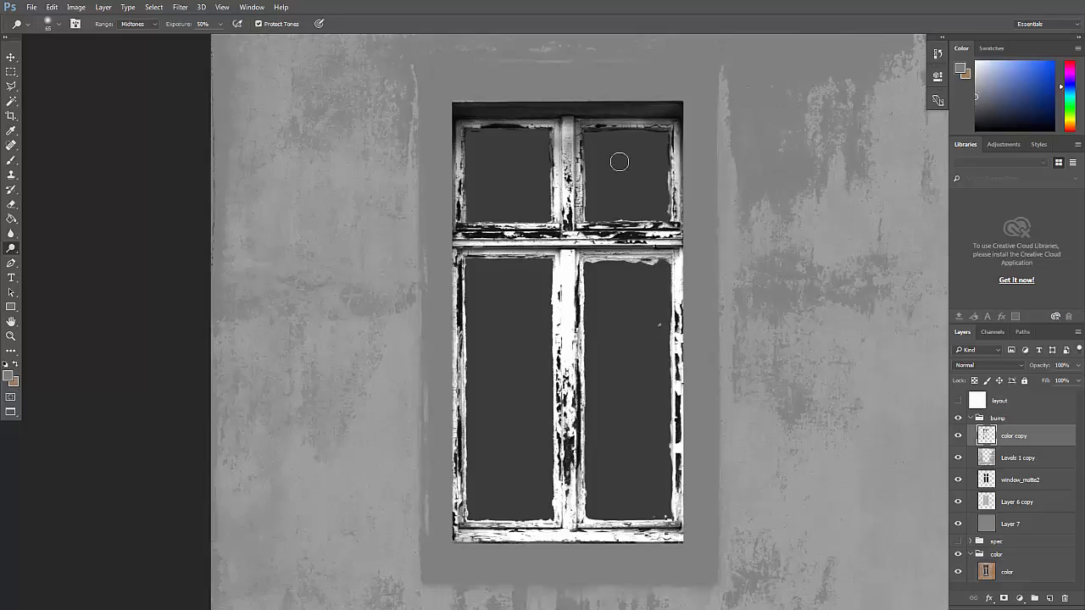
pyautogui.rightClick(12, 250)
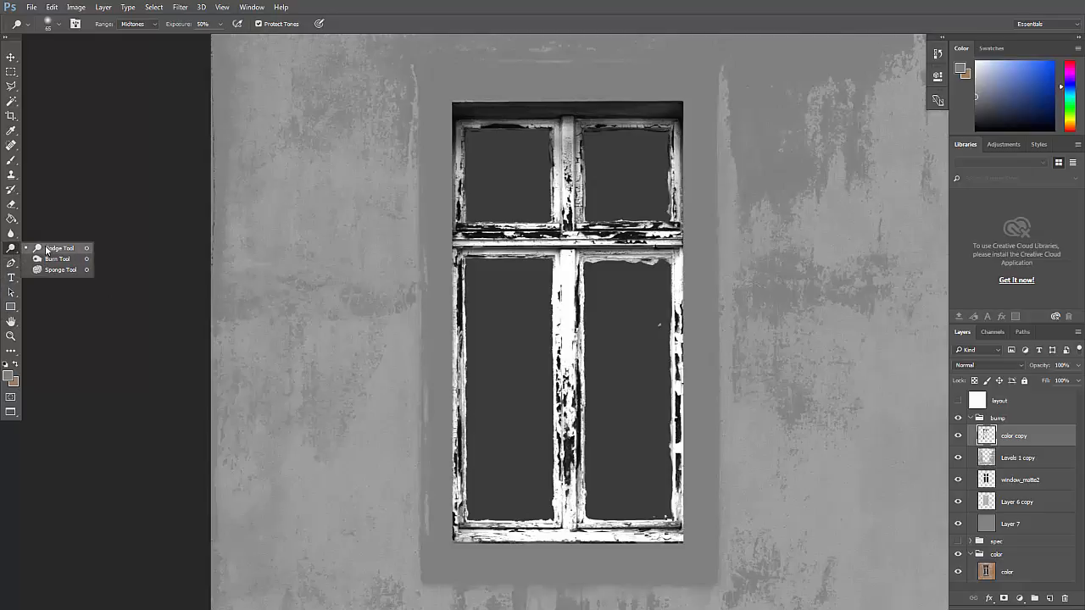
pyautogui.click(45, 249)
pyautogui.moveTo(484, 123)
pyautogui.mouseDown()
pyautogui.moveTo(446, 126)
pyautogui.moveTo(461, 164)
pyautogui.moveTo(492, 122)
pyautogui.moveTo(555, 119)
pyautogui.moveTo(586, 136)
pyautogui.moveTo(591, 129)
pyautogui.moveTo(587, 144)
pyautogui.moveTo(581, 137)
pyautogui.moveTo(641, 130)
pyautogui.moveTo(677, 136)
pyautogui.moveTo(566, 125)
pyautogui.moveTo(581, 181)
pyautogui.moveTo(579, 166)
pyautogui.moveTo(575, 213)
pyautogui.moveTo(484, 132)
pyautogui.moveTo(461, 145)
pyautogui.moveTo(456, 172)
pyautogui.moveTo(524, 128)
pyautogui.moveTo(545, 196)
pyautogui.moveTo(552, 141)
pyautogui.moveTo(550, 175)
pyautogui.moveTo(457, 151)
pyautogui.moveTo(479, 115)
pyautogui.mouseUp()
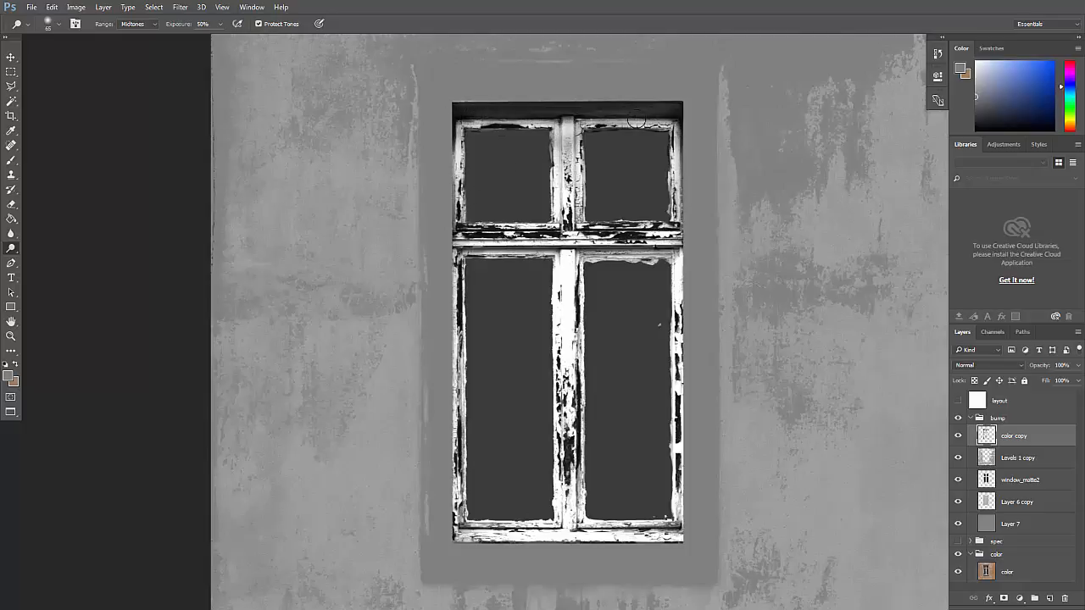
pyautogui.moveTo(608, 114)
pyautogui.mouseDown()
pyautogui.moveTo(692, 116)
pyautogui.moveTo(681, 110)
pyautogui.moveTo(652, 158)
pyautogui.mouseUp()
# - Remove the dark shadow strip above the window frame and at its upper-left edge from the color copy layer, and compare with the layer hidden
pyautogui.press('m')
pyautogui.moveTo(416, 84)
pyautogui.mouseDown()
pyautogui.moveTo(527, 107)
pyautogui.moveTo(709, 118)
pyautogui.mouseUp()
pyautogui.hotkey('alt', 'BackSpace')
pyautogui.hotkey('ctrl', 'd')
pyautogui.moveTo(425, 76); pyautogui.dragTo(451, 226)
pyautogui.hotkey('alt', 'BackSpace')
pyautogui.hotkey('ctrl', 'd')
pyautogui.click(957, 437)
pyautogui.click(957, 438)
pyautogui.click(957, 437)
pyautogui.click(957, 438)
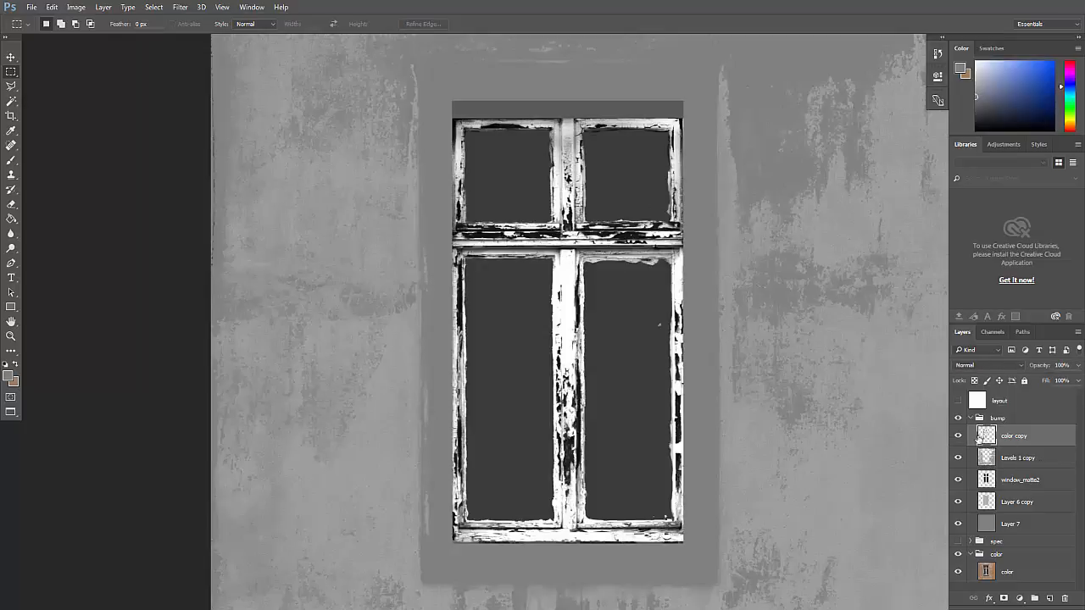
# - Set the color copy layer's blend mode to Multiply and toggle its visibility to check the effect
pyautogui.click(997, 365)
pyautogui.click(975, 407)
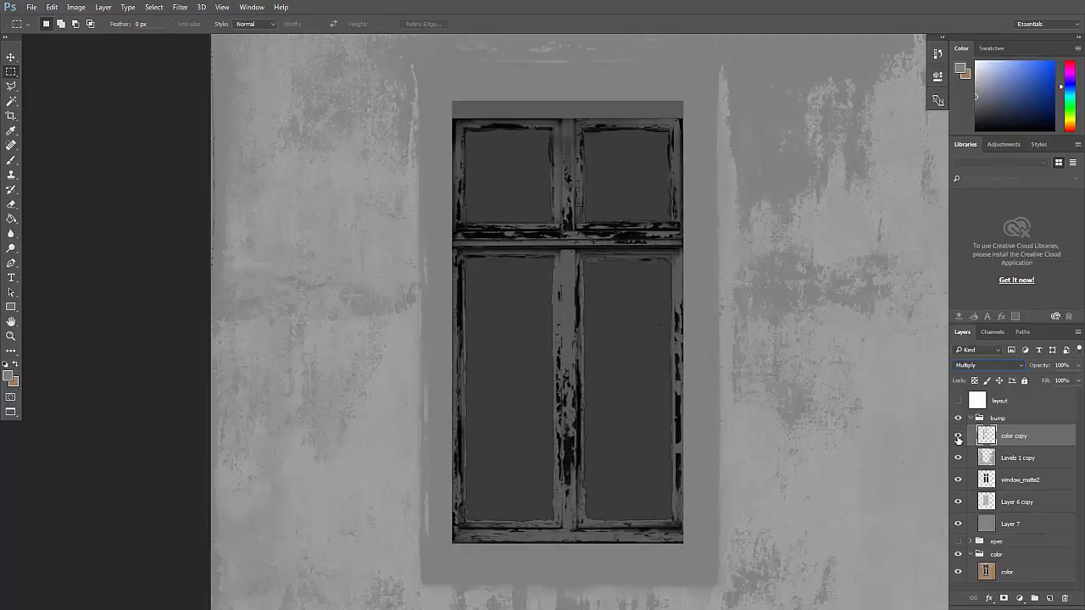
pyautogui.click(958, 438)
pyautogui.click(958, 437)
pyautogui.click(958, 437)
pyautogui.click(958, 438)
pyautogui.click(959, 436)
pyautogui.click(959, 437)
# - Compare the window frame in Normal and Multiply blending, leaving the color copy layer on Multiply
pyautogui.click(975, 367)
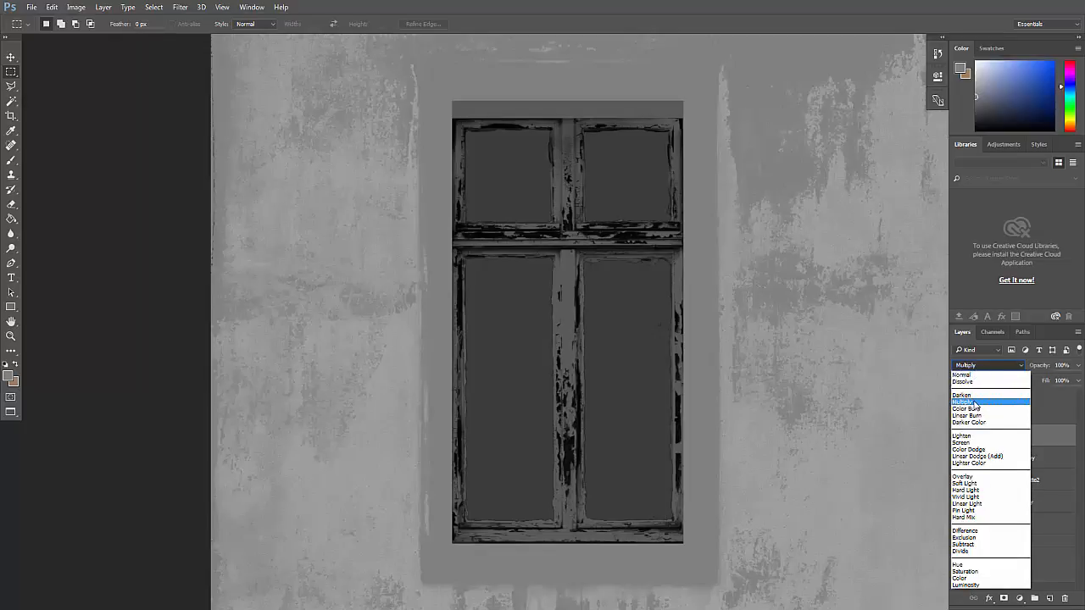
pyautogui.click(972, 403)
pyautogui.click(975, 365)
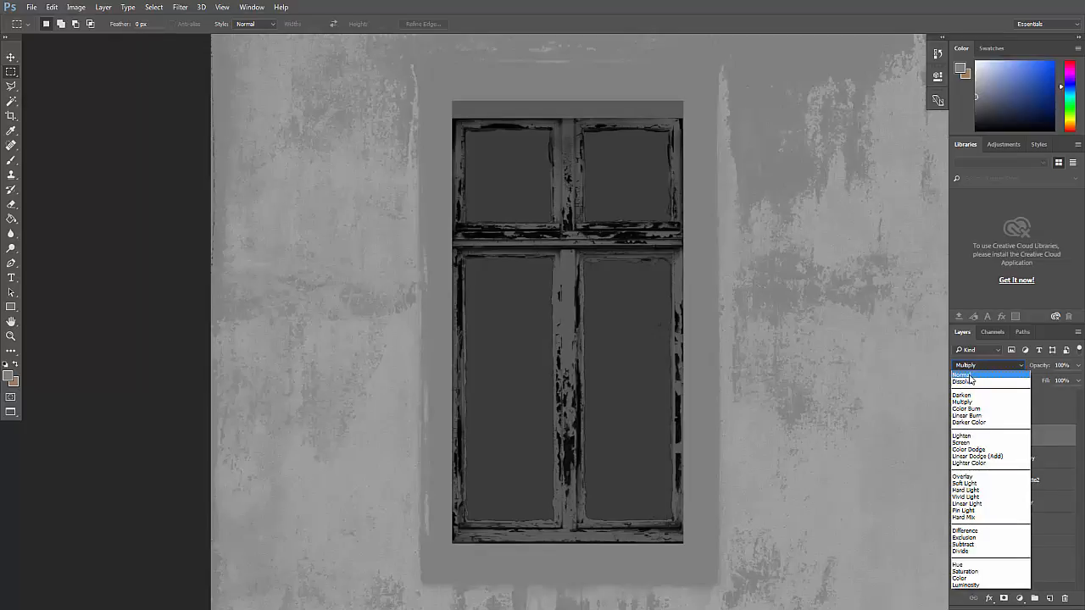
pyautogui.click(970, 365)
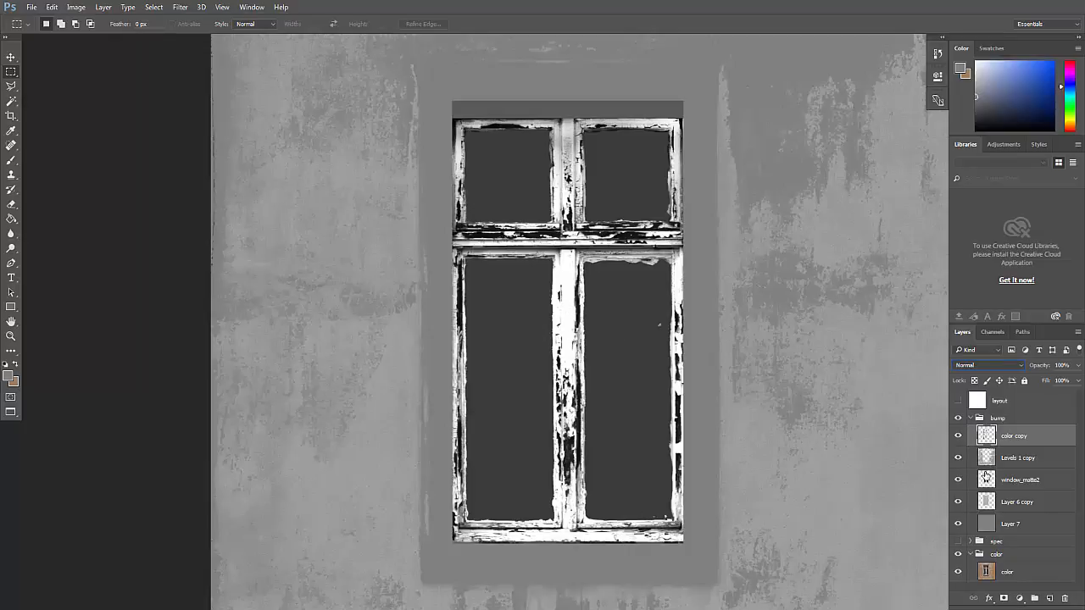
pyautogui.click(980, 365)
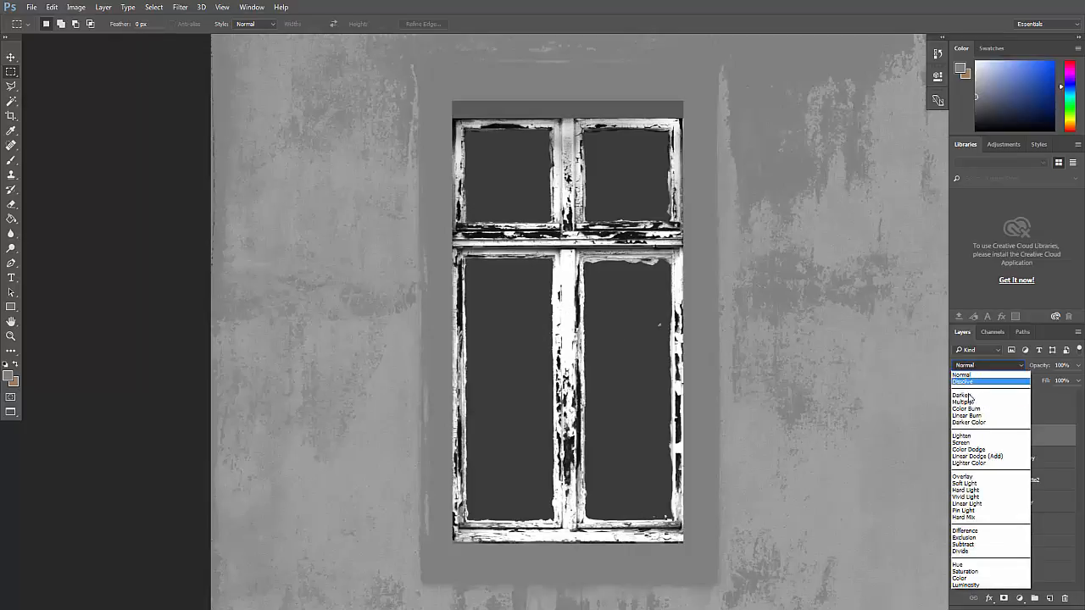
pyautogui.click(970, 404)
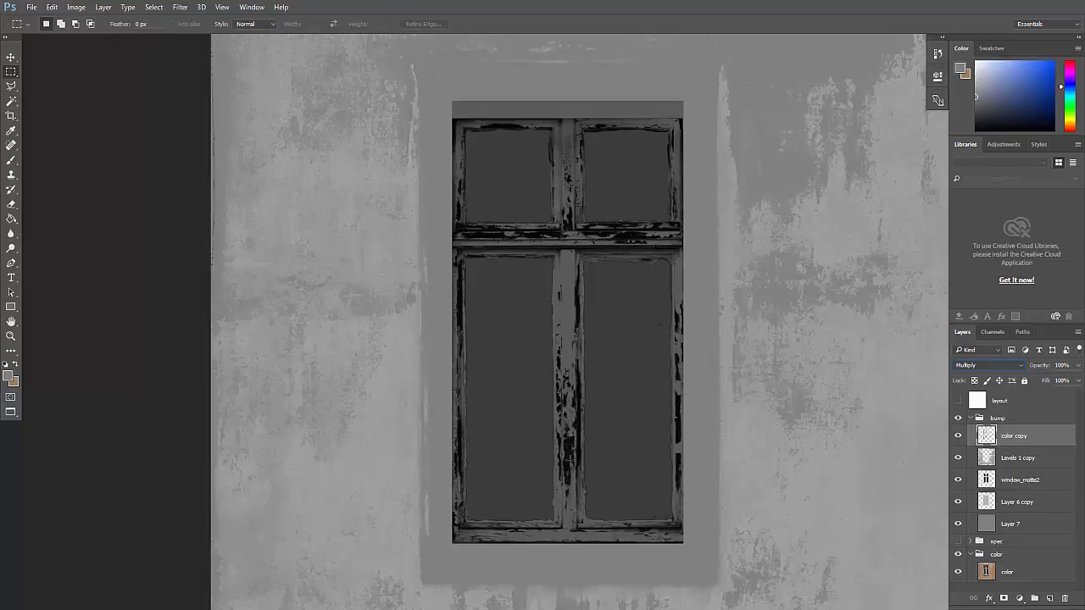
pyautogui.click(987, 366)
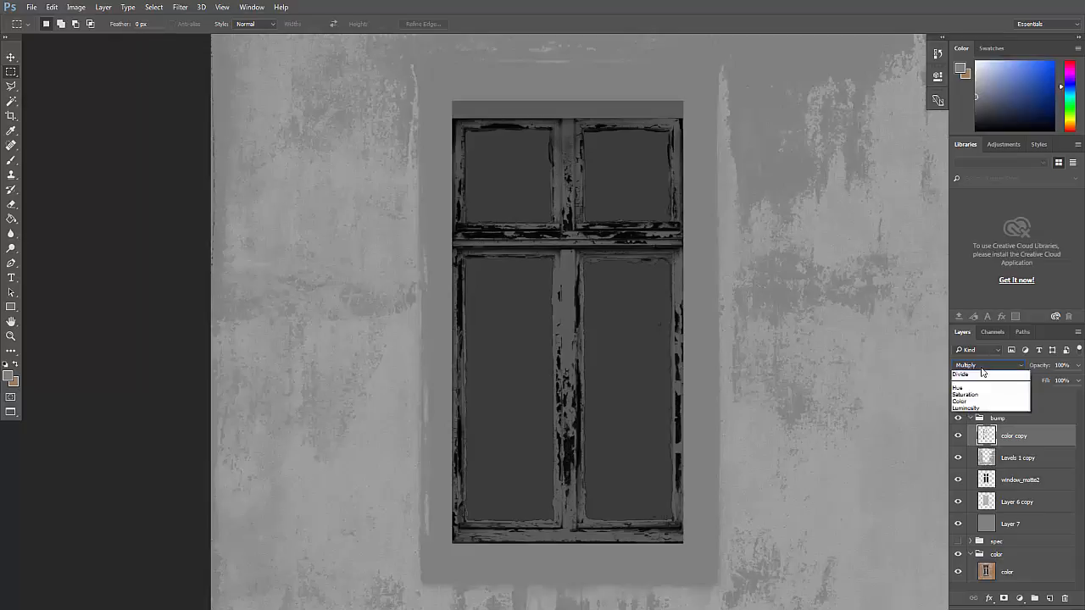
pyautogui.click(967, 367)
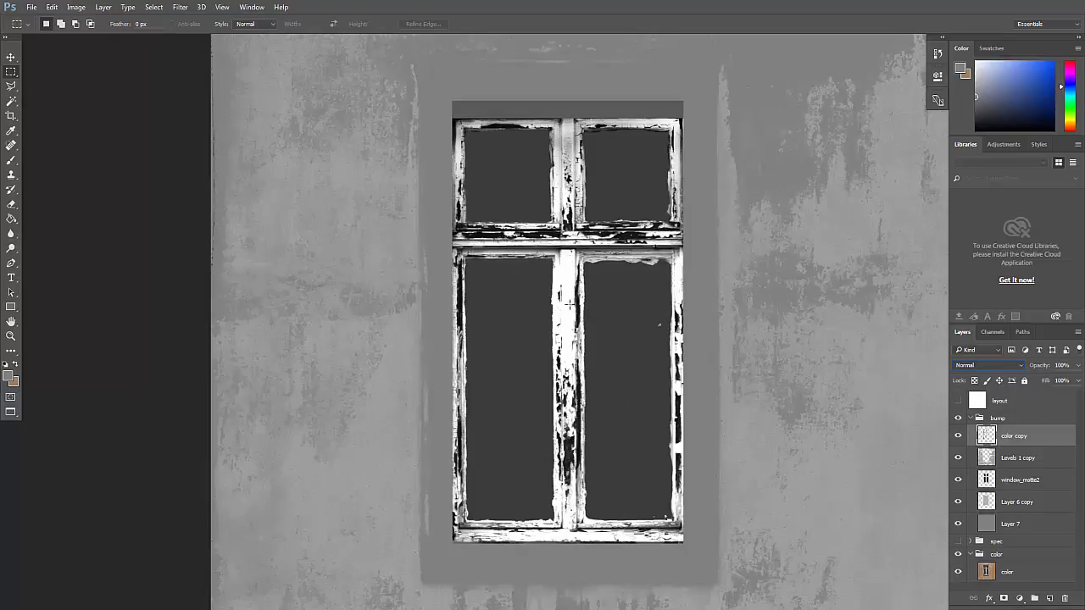
pyautogui.click(979, 366)
pyautogui.click(972, 409)
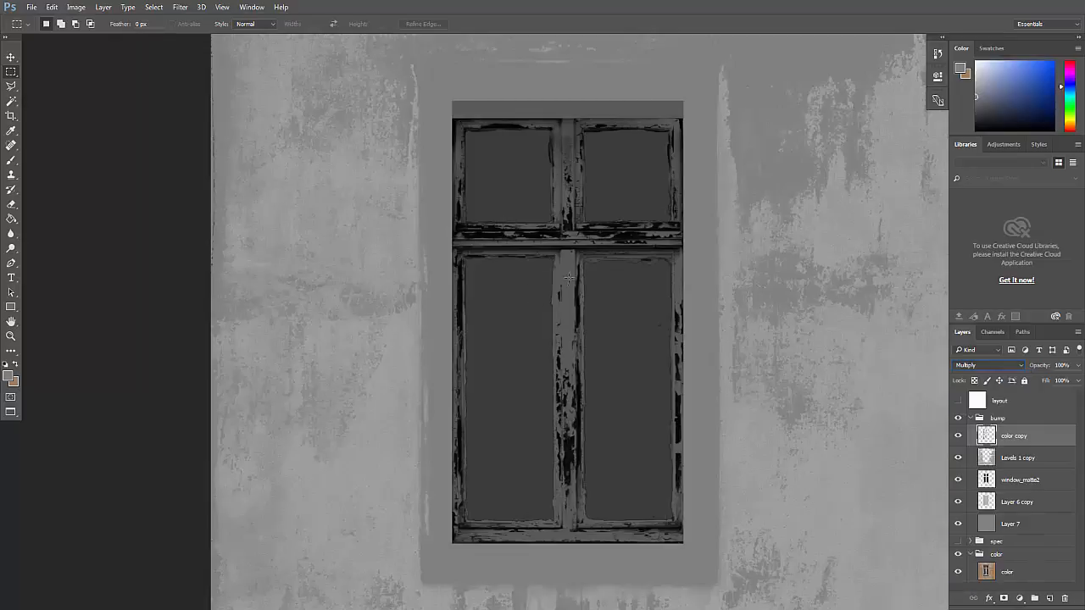
# - Select the light paint on the lower centre post, sample grey tones across the window, and clear the selection
pyautogui.click(10, 103)
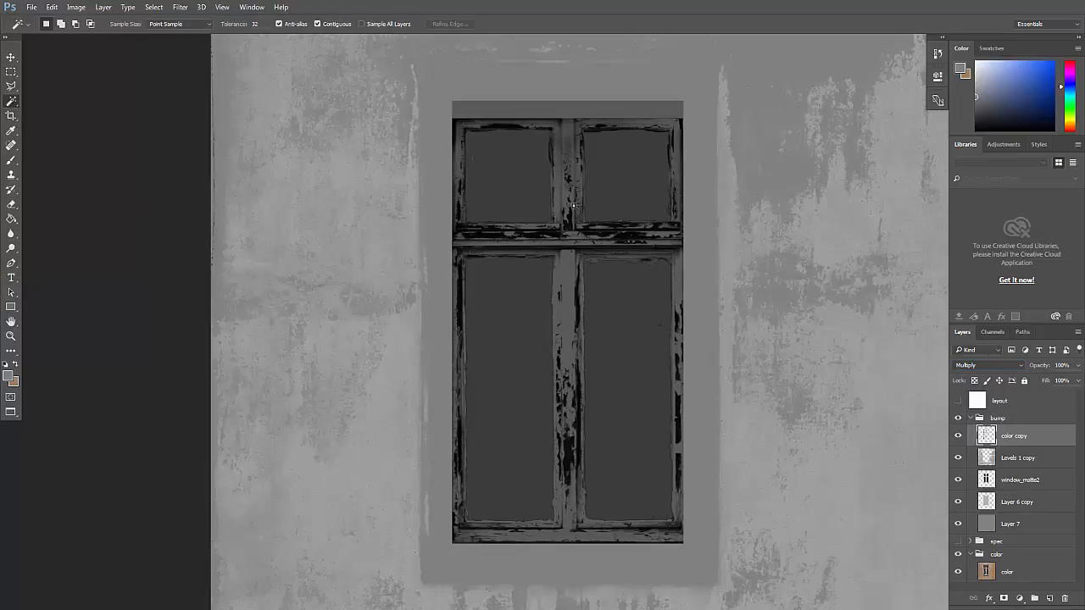
pyautogui.click(568, 275)
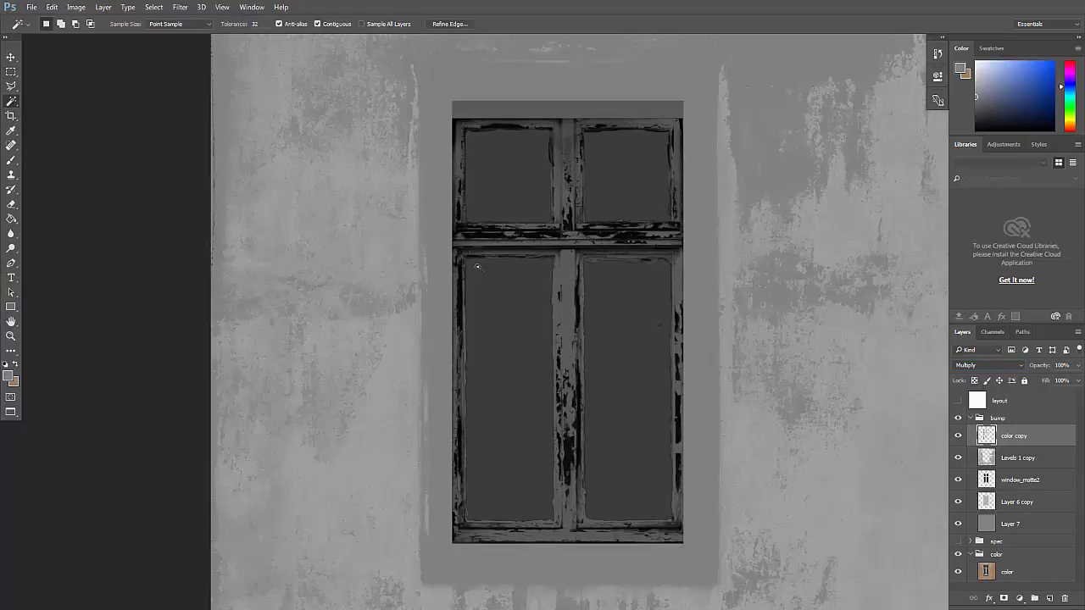
pyautogui.click(11, 134)
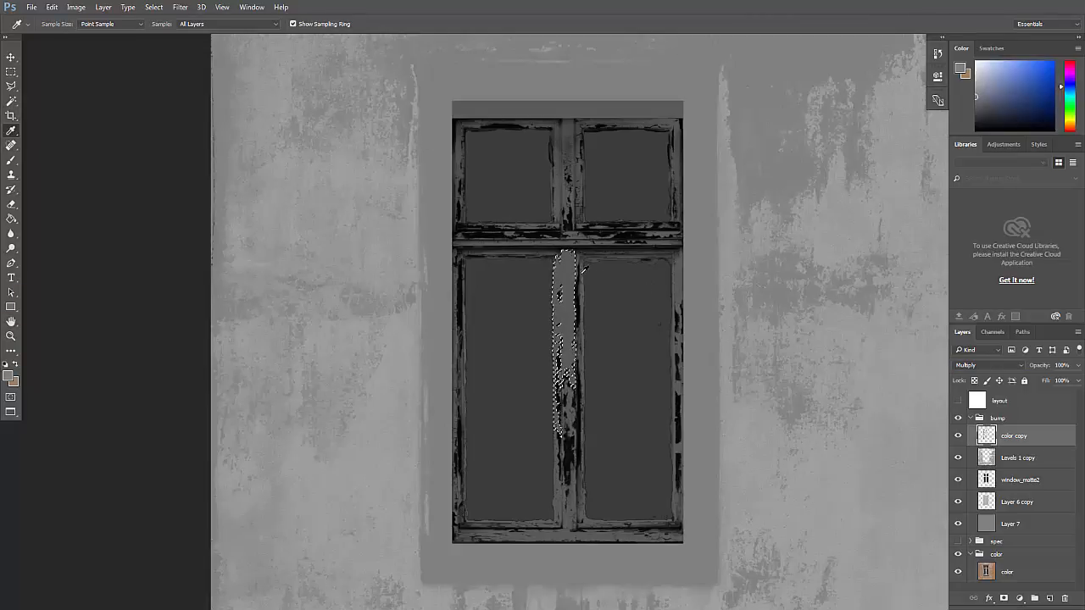
pyautogui.click(567, 272)
pyautogui.moveTo(568, 275); pyautogui.dragTo(569, 325)
pyautogui.click(569, 133)
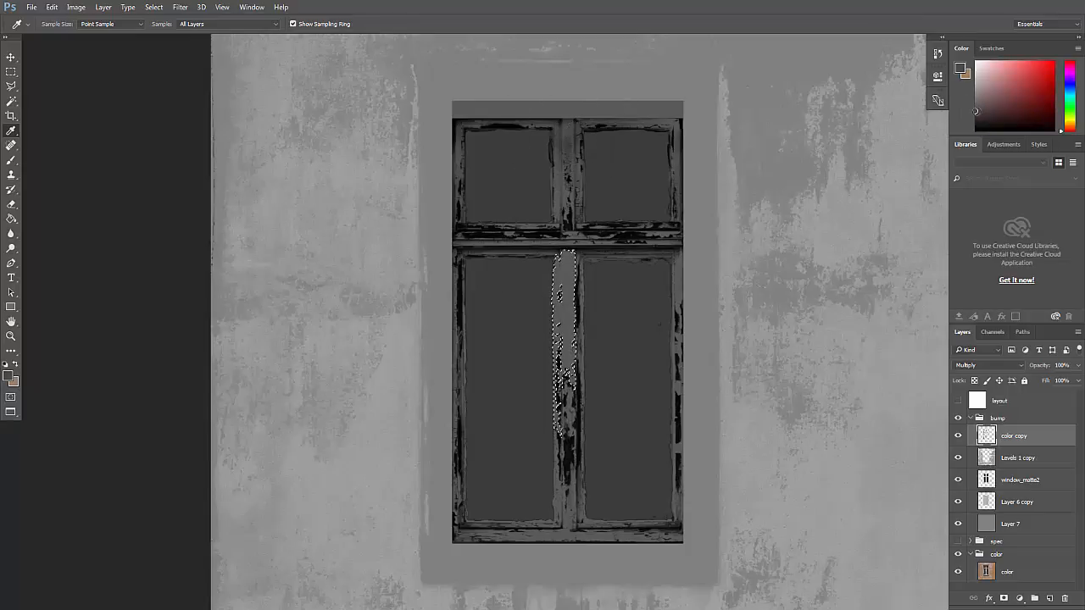
pyautogui.click(669, 161)
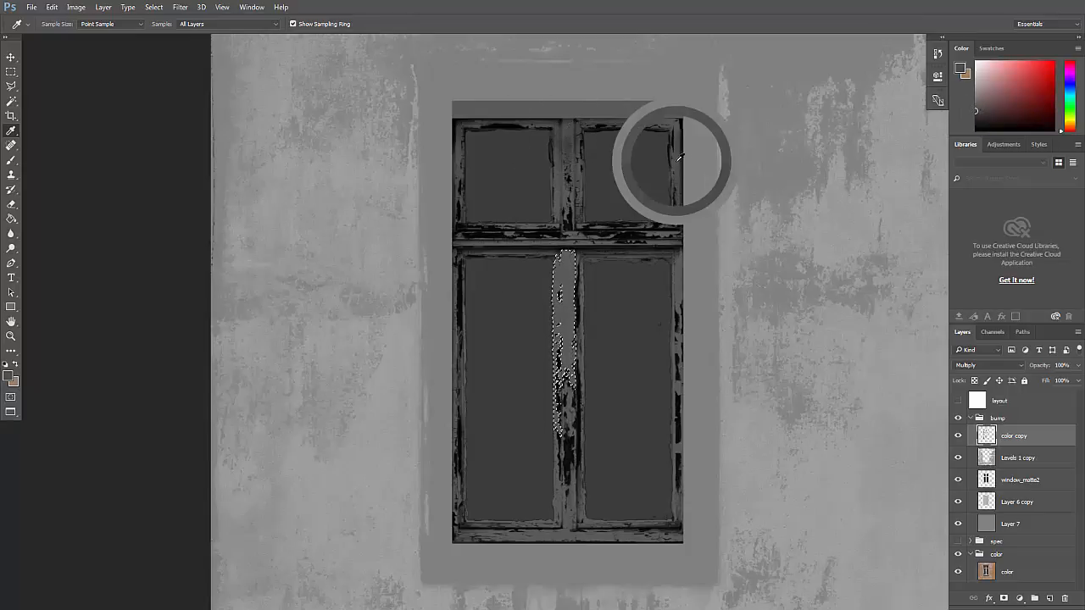
pyautogui.hotkey('ctrl', 'd')
# - Duplicate the color copy layer, hide the duplicate as a backup and reselect the original
pyautogui.moveTo(989, 437); pyautogui.dragTo(1049, 598)
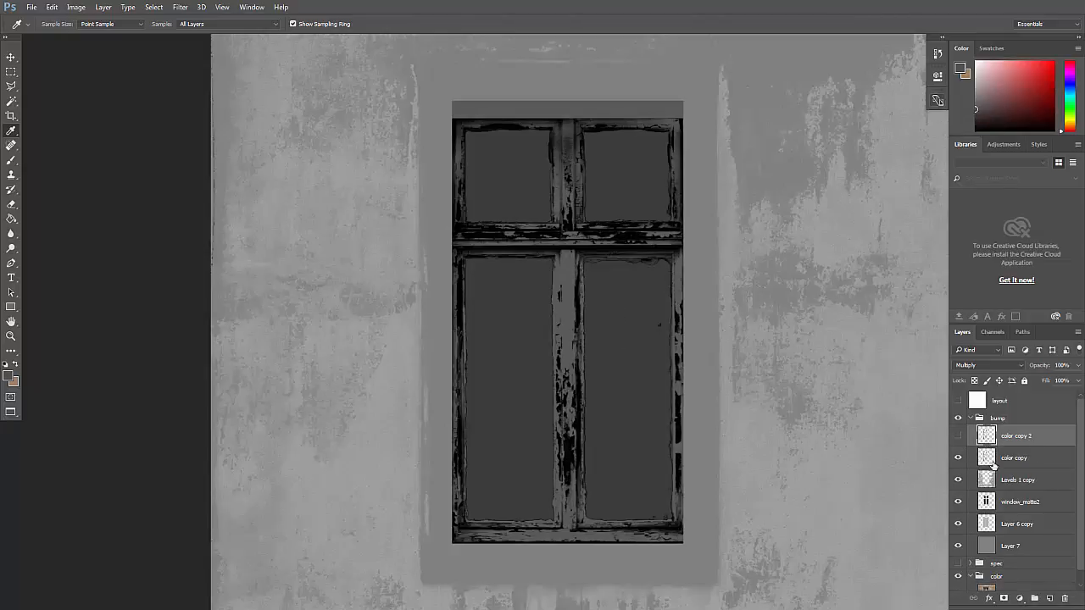
pyautogui.click(993, 461)
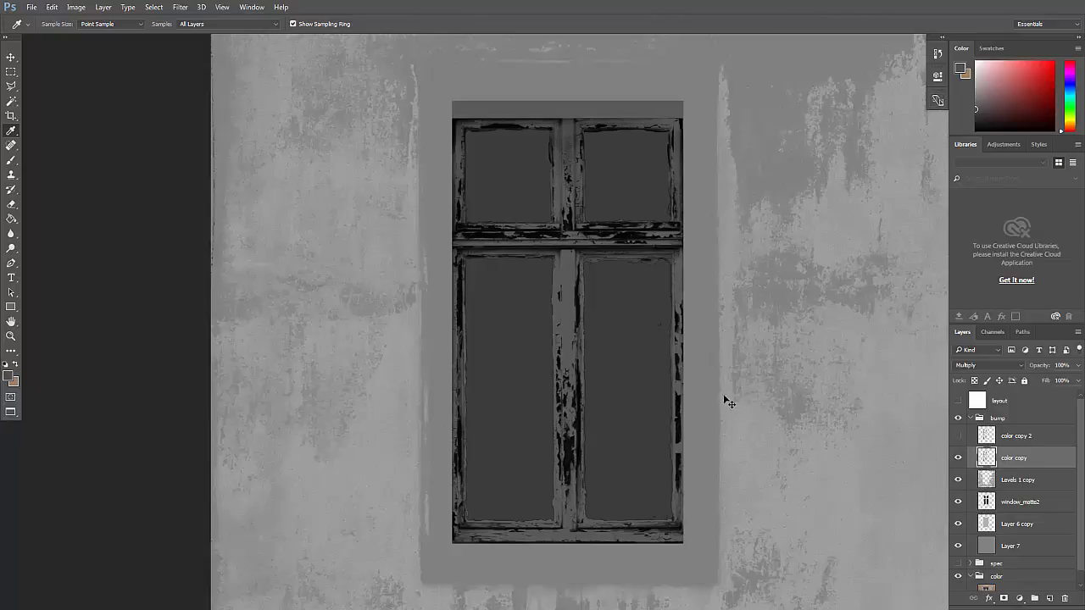
# - Lighten the color copy layer's dark chips with Levels at midtones 3.06 and lower the layer's opacity to 39%
pyautogui.hotkey('ctrl', 'l')
pyautogui.moveTo(792, 246); pyautogui.dragTo(738, 251)
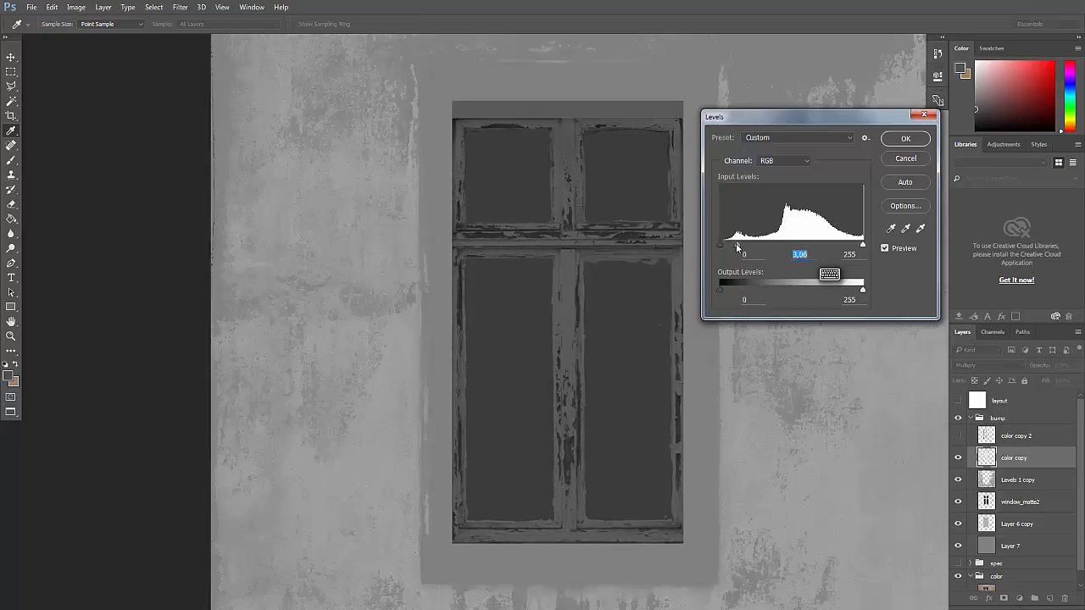
pyautogui.click(900, 145)
pyautogui.click(1077, 365)
pyautogui.moveTo(1075, 381); pyautogui.dragTo(1040, 382)
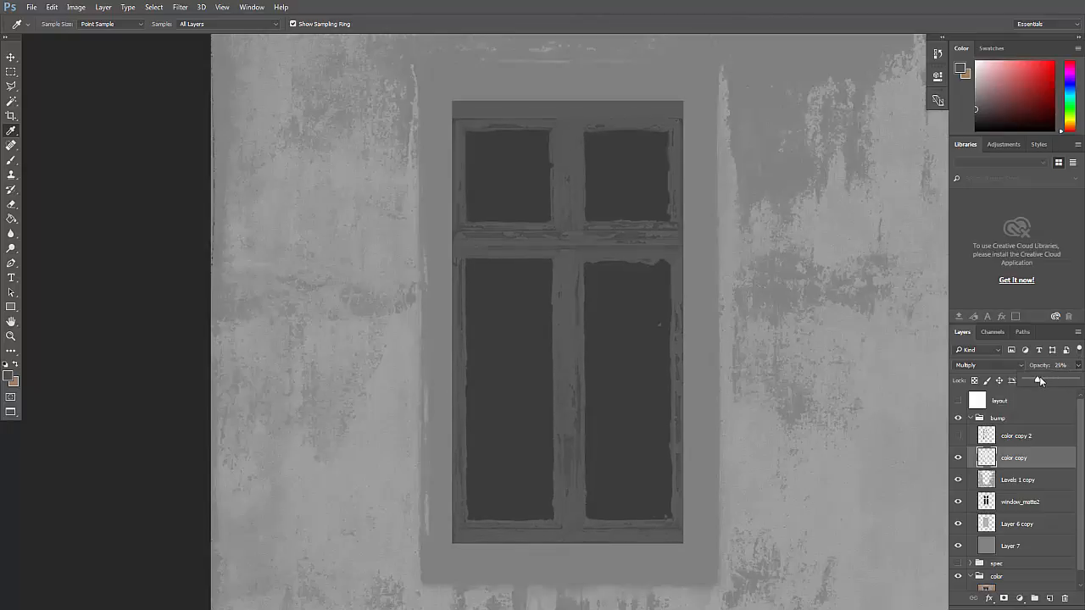
# - Examine the softened paint chips on the window frame close up and the whole bump texture from a distance
pyautogui.press('z')
pyautogui.click(567, 460)
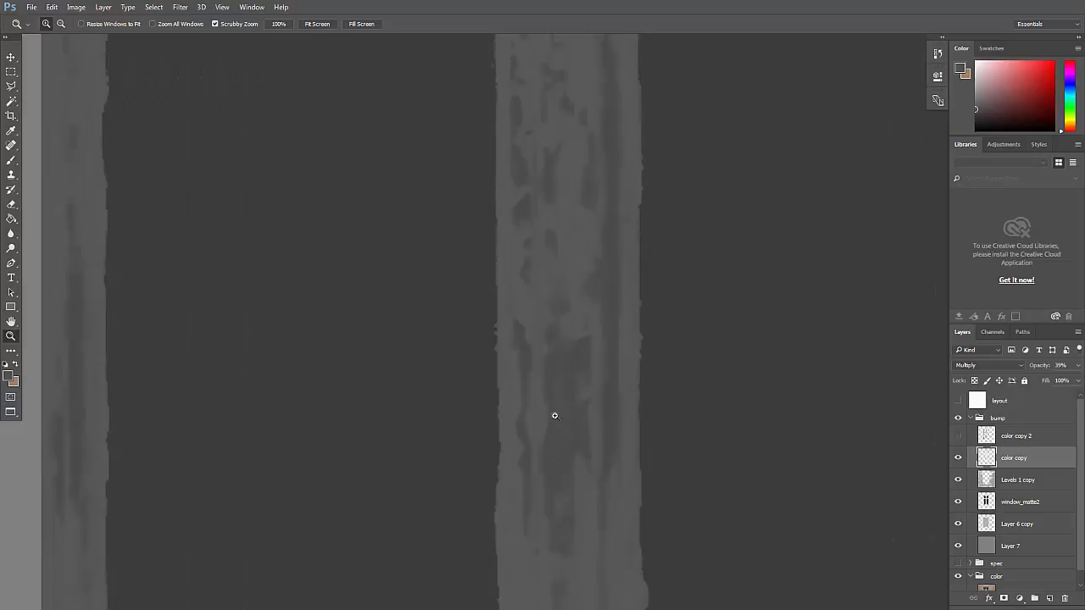
pyautogui.keyDown('alt'); pyautogui.click(551, 450); pyautogui.keyUp('alt')
pyautogui.click(548, 425)
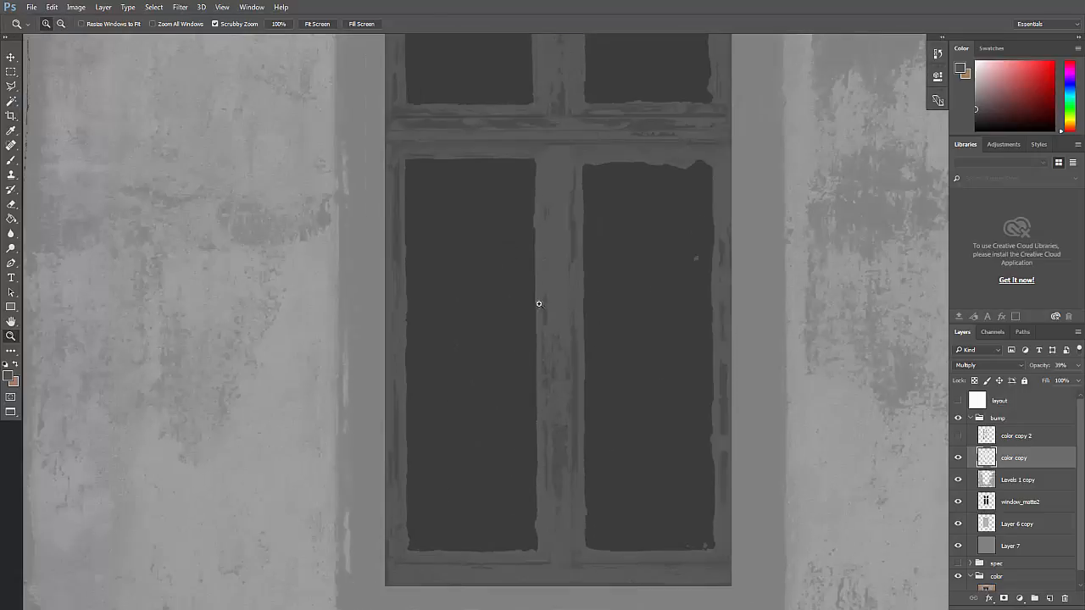
pyautogui.keyDown('alt'); pyautogui.click(575, 409); pyautogui.keyUp('alt')
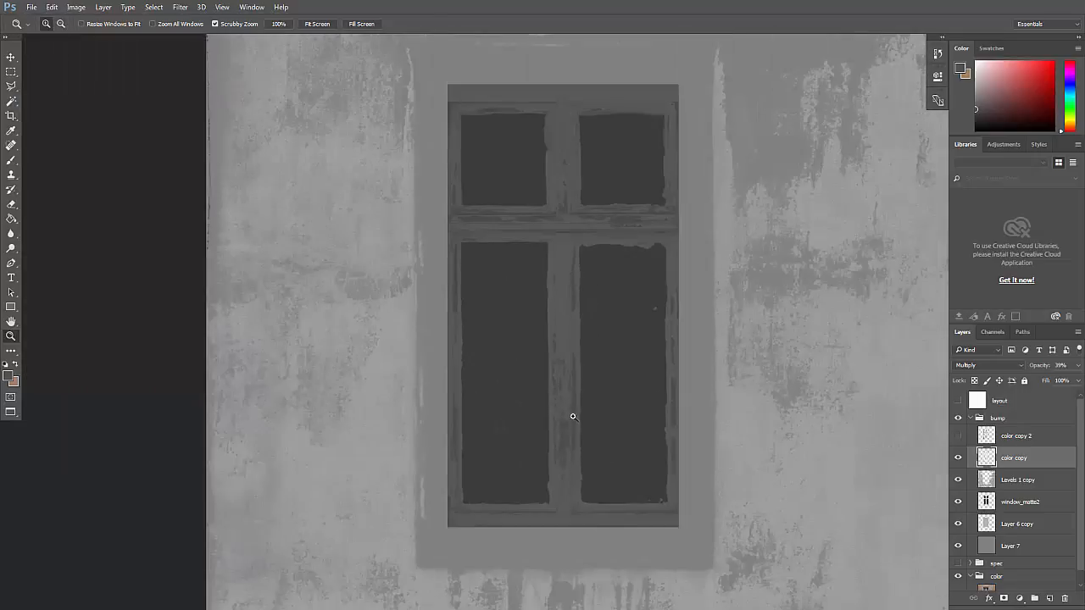
pyautogui.keyDown('alt'); pyautogui.click(565, 434); pyautogui.keyUp('alt')
pyautogui.click(566, 443)
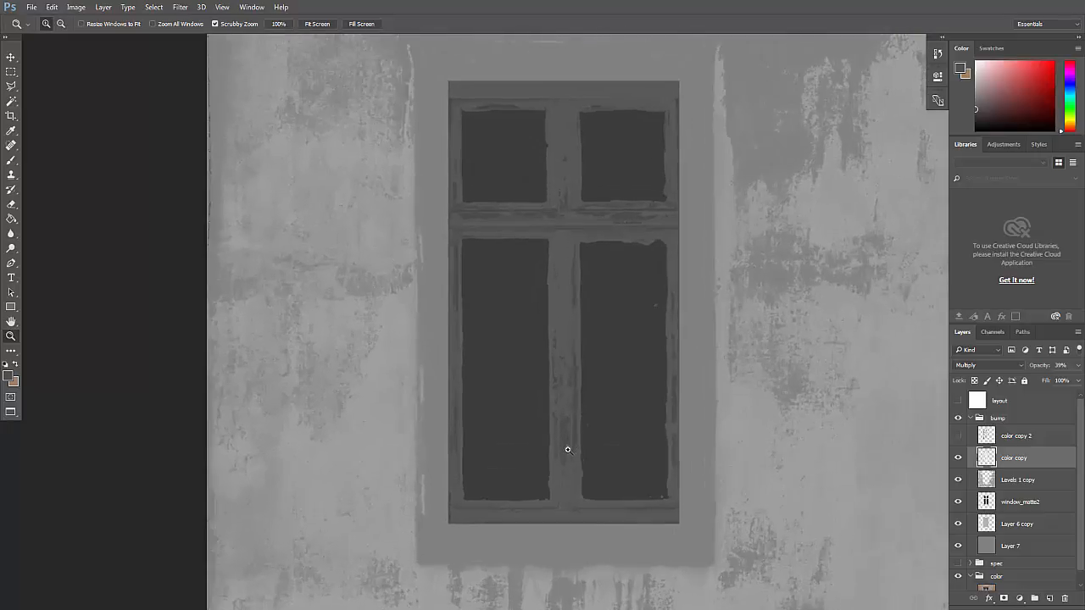
pyautogui.keyDown('alt'); pyautogui.click(550, 393); pyautogui.keyUp('alt')
pyautogui.keyDown('alt'); pyautogui.click(574, 400); pyautogui.keyUp('alt')
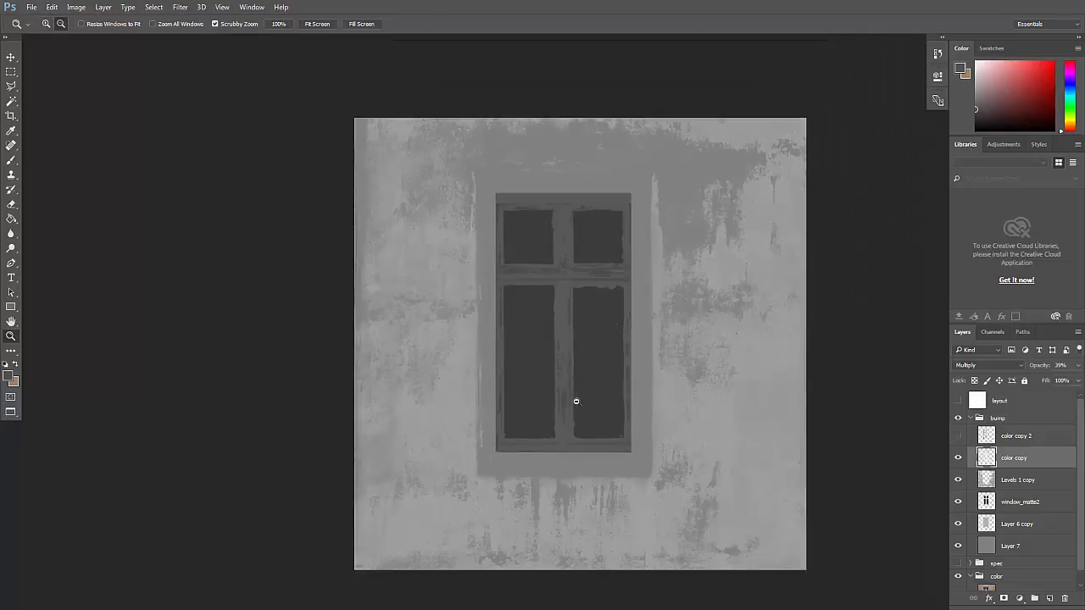
pyautogui.click(558, 448)
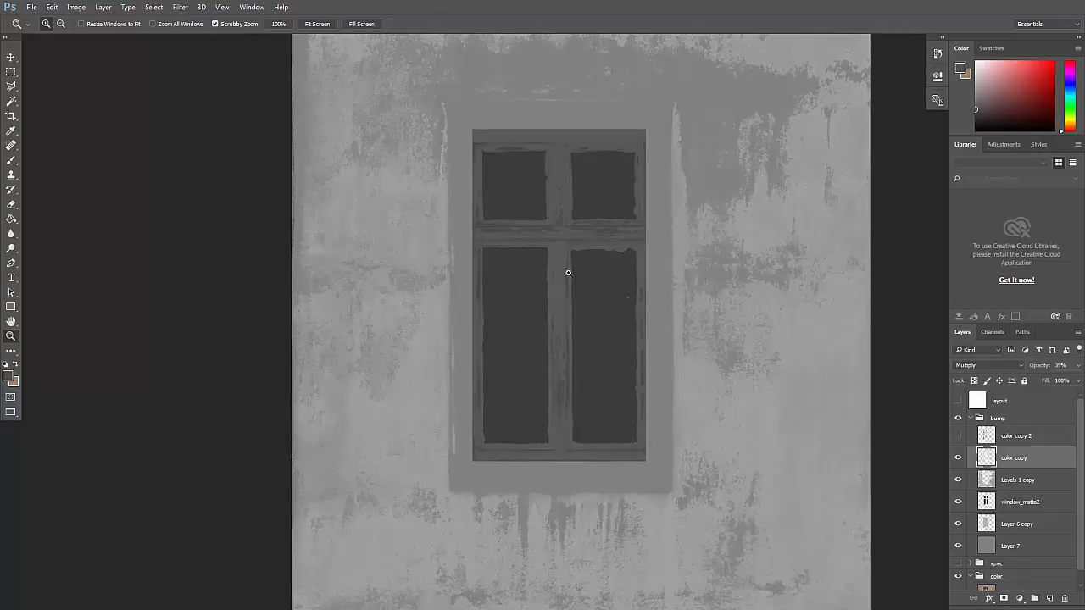
pyautogui.keyDown('alt'); pyautogui.click(563, 332); pyautogui.keyUp('alt')
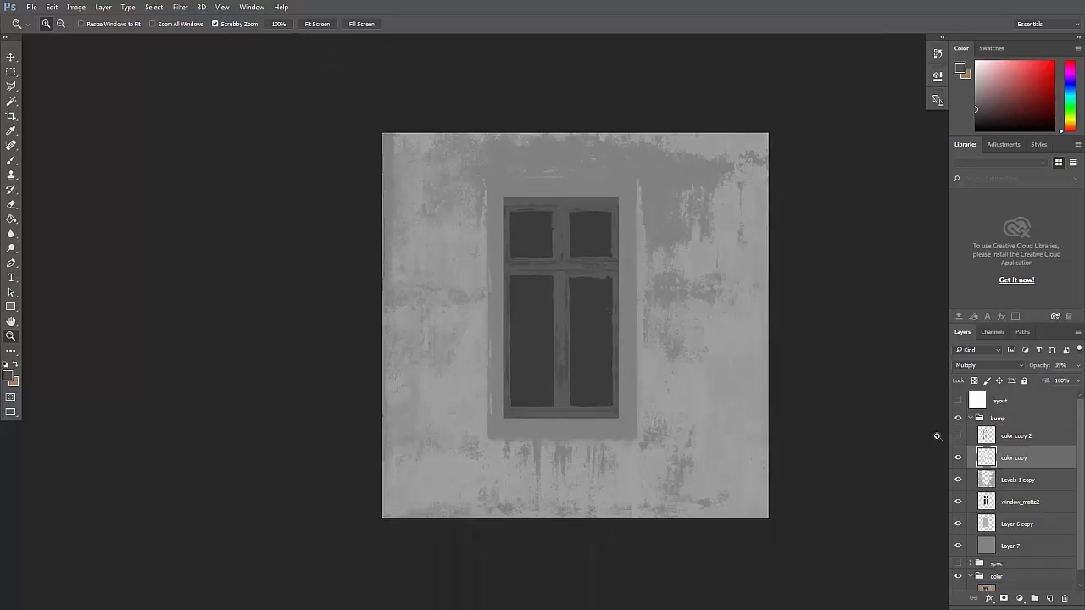
# - Save the document and hide the bump group to show the color texture
pyautogui.click(32, 8)
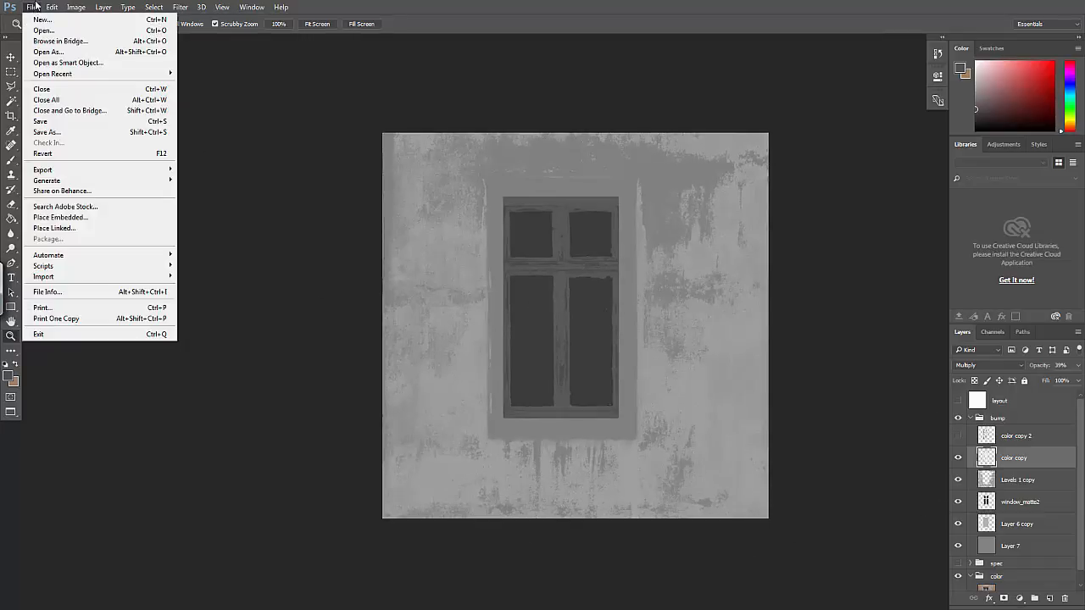
pyautogui.click(41, 122)
pyautogui.click(976, 419)
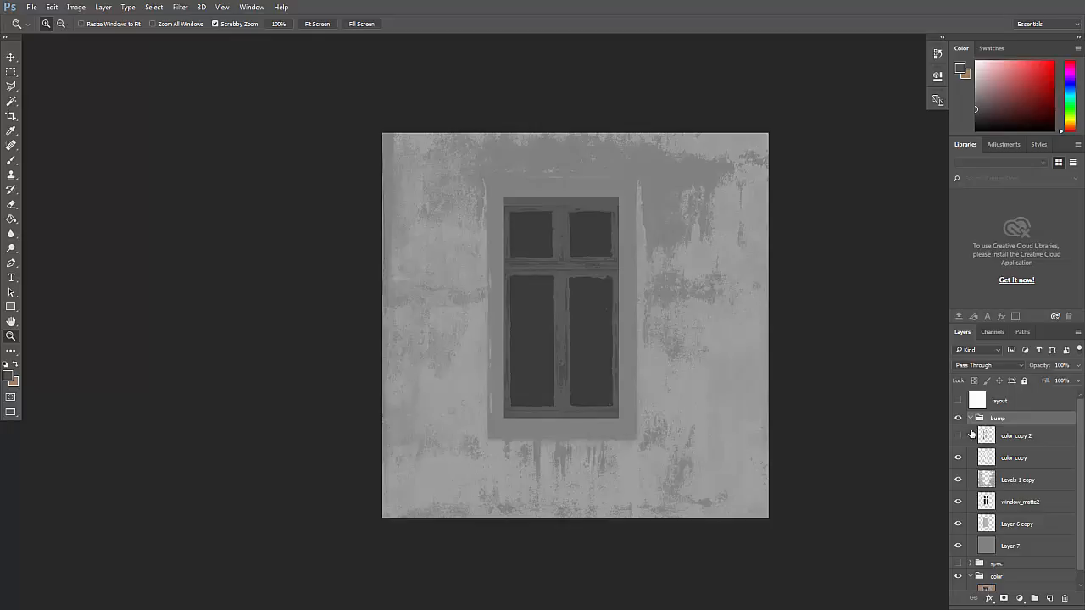
pyautogui.click(959, 419)
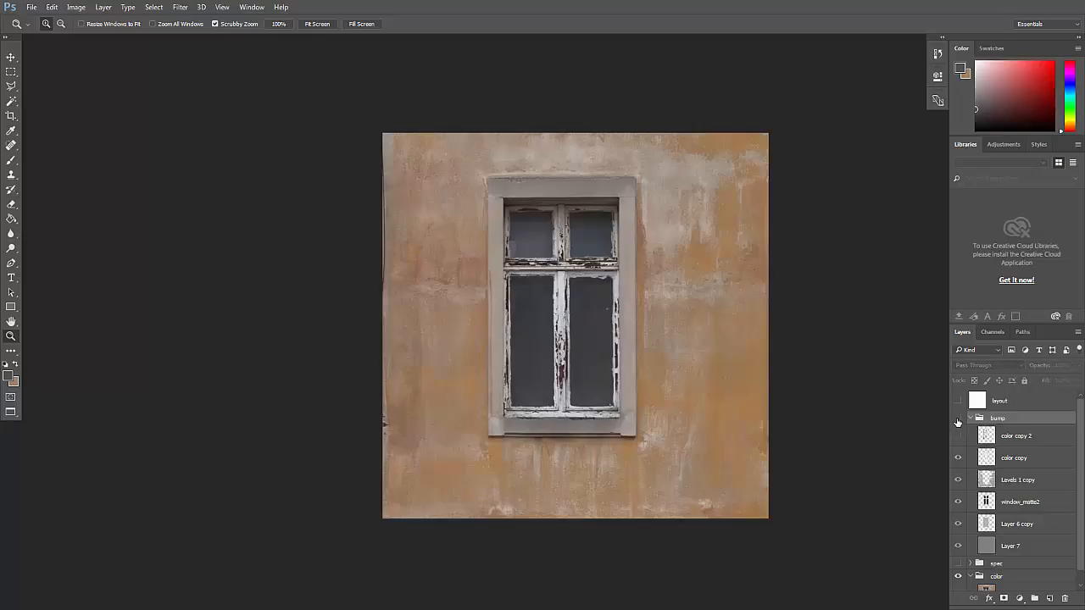
pyautogui.click(496, 224)
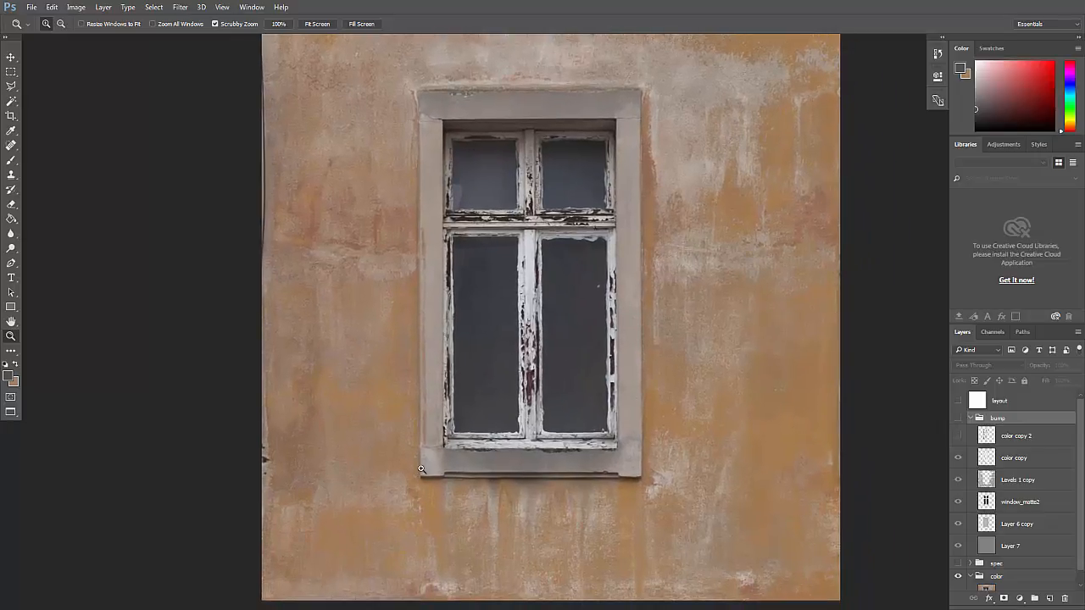
# - Select the window's stone surround with the rectangular marquee, leaving out the recessed strip along the underside of the sill
pyautogui.press('m')
pyautogui.moveTo(416, 89); pyautogui.dragTo(642, 478)
pyautogui.press('z')
pyautogui.click(595, 500)
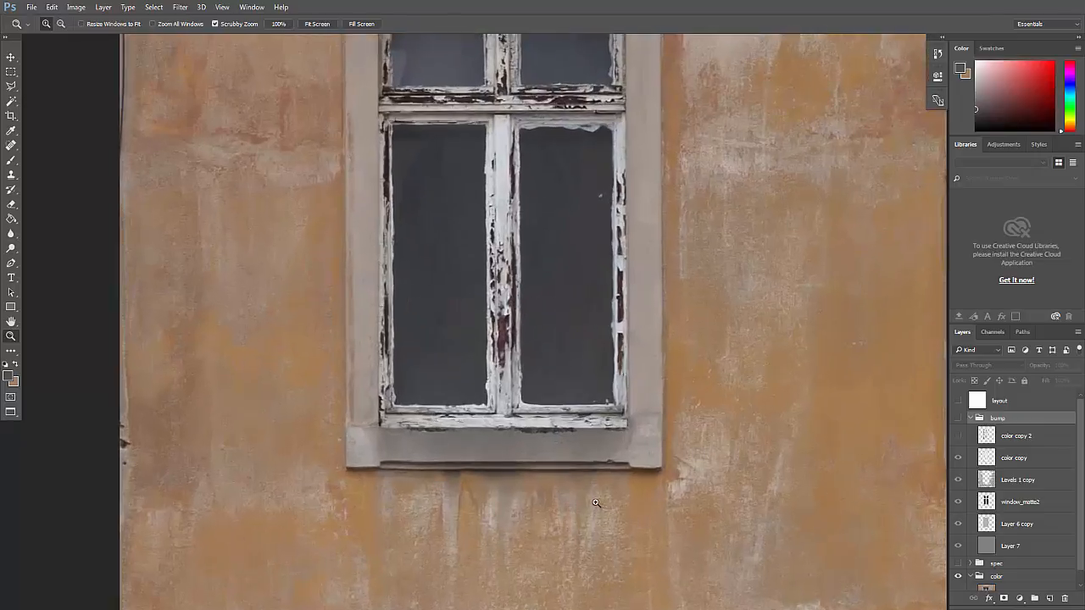
pyautogui.click(596, 503)
pyautogui.press('m')
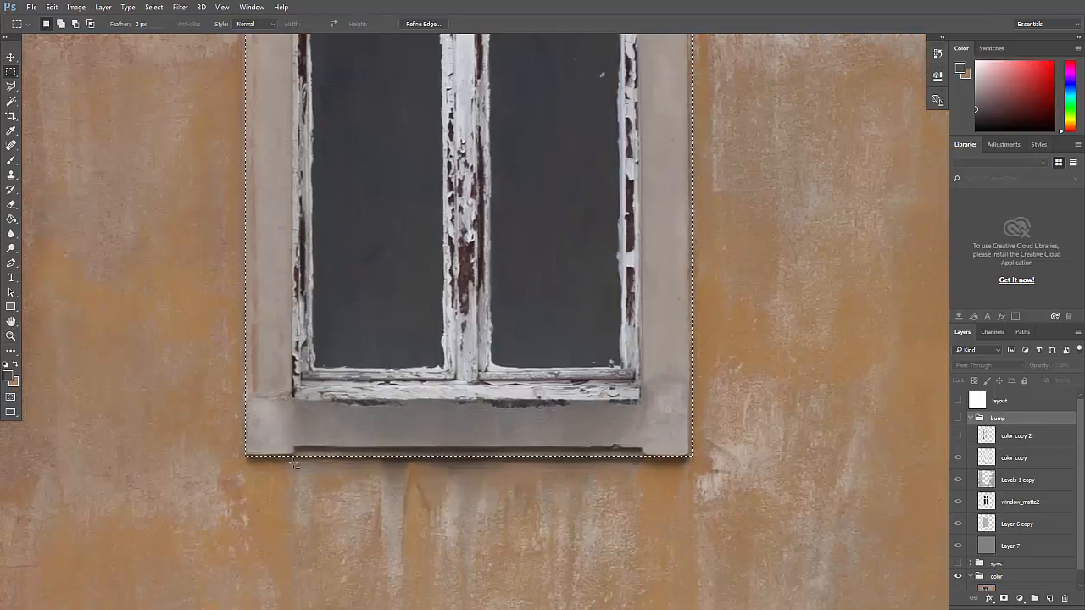
pyautogui.moveTo(248, 455); pyautogui.dragTo(641, 447)
# - Add a new layer at the top of the bump group and fill the surround selection with the dark grey foreground color
pyautogui.click(1049, 591)
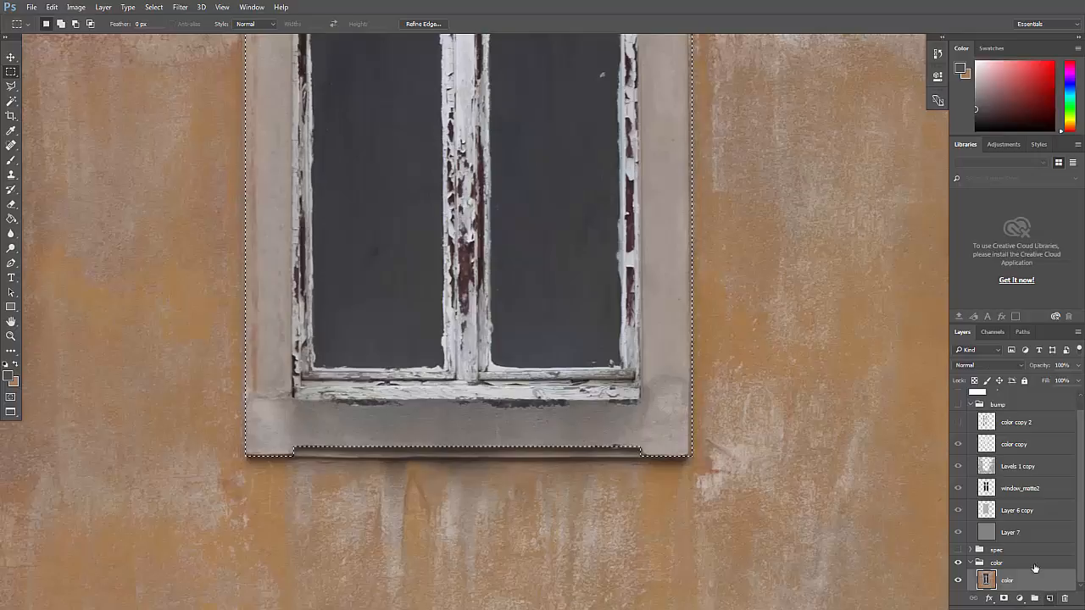
pyautogui.click(997, 404)
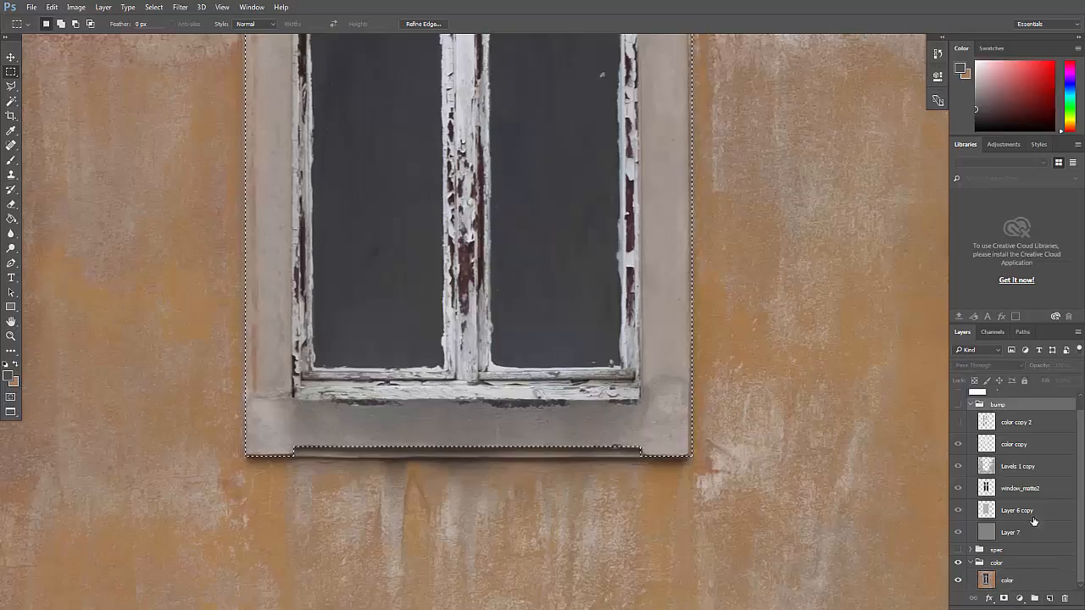
pyautogui.click(1050, 598)
pyautogui.press('g')
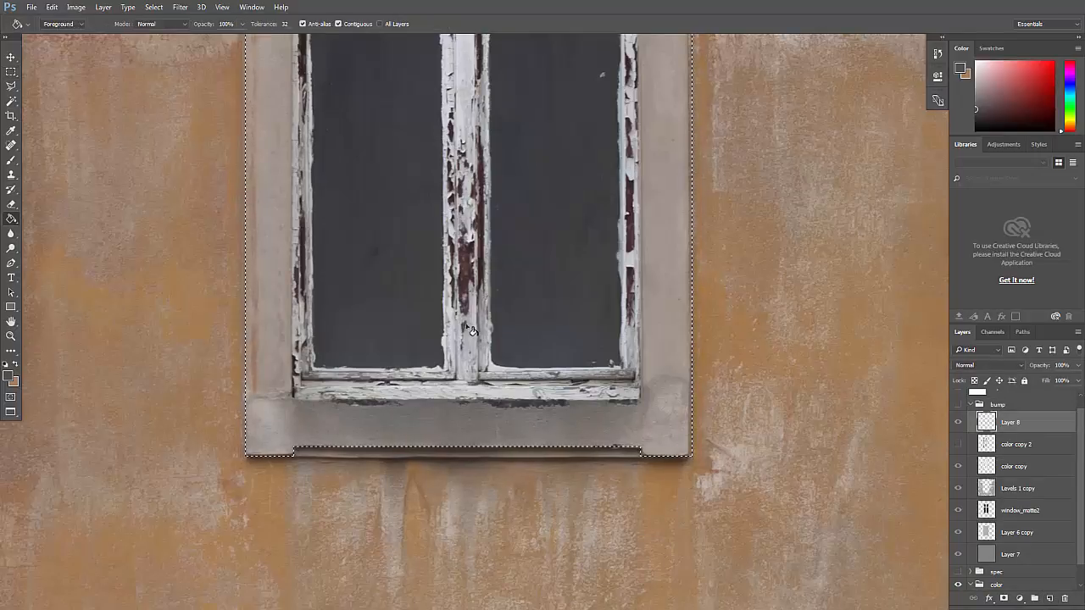
# - Show the bump group, place the filled surround layer between Layer 6 copy and Layer 7, and deselect
pyautogui.click(958, 405)
pyautogui.moveTo(987, 432); pyautogui.dragTo(992, 545)
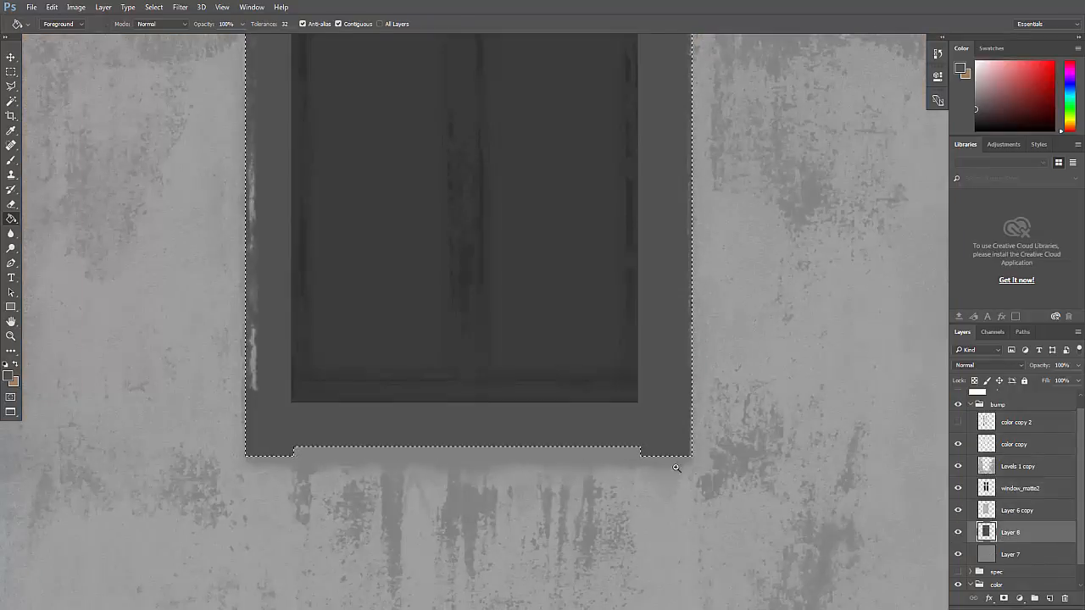
pyautogui.press('z')
pyautogui.keyDown('alt'); pyautogui.click(438, 368); pyautogui.keyUp('alt')
pyautogui.keyDown('alt'); pyautogui.click(438, 368); pyautogui.keyUp('alt')
pyautogui.moveTo(515, 272); pyautogui.dragTo(547, 379)
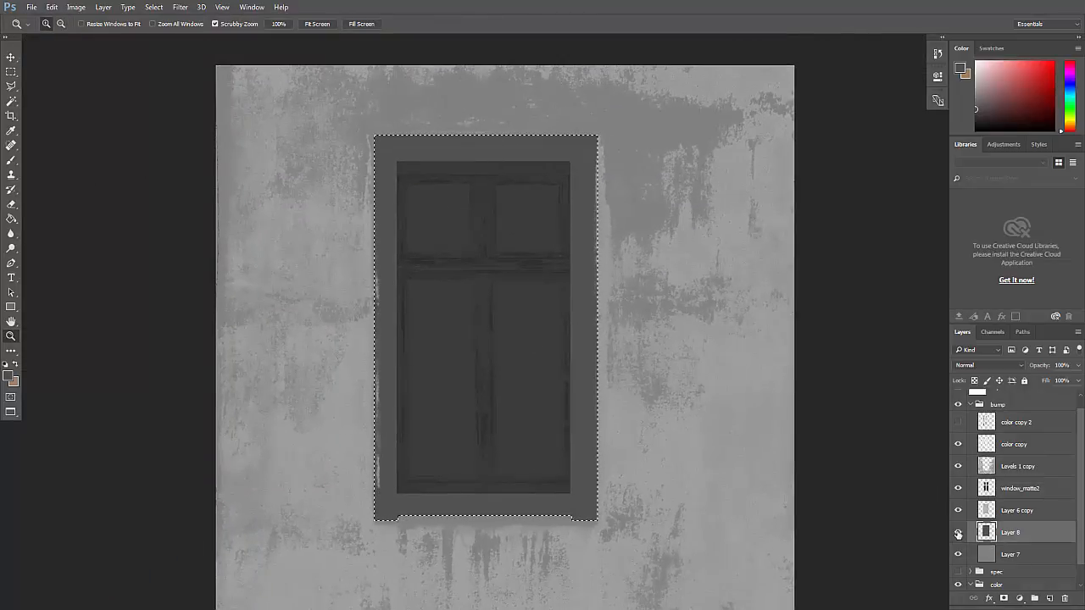
pyautogui.hotkey('ctrl', 'd')
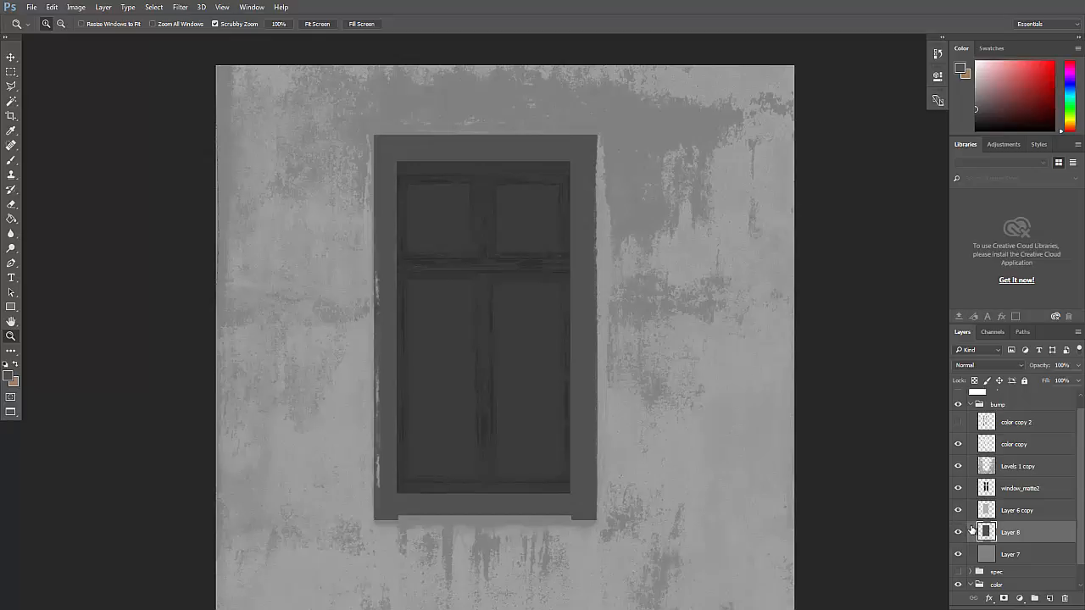
# - Lighten the filled surround on Layer 8 with Levels by raising the black output level to 141
pyautogui.hotkey('ctrl', 'l')
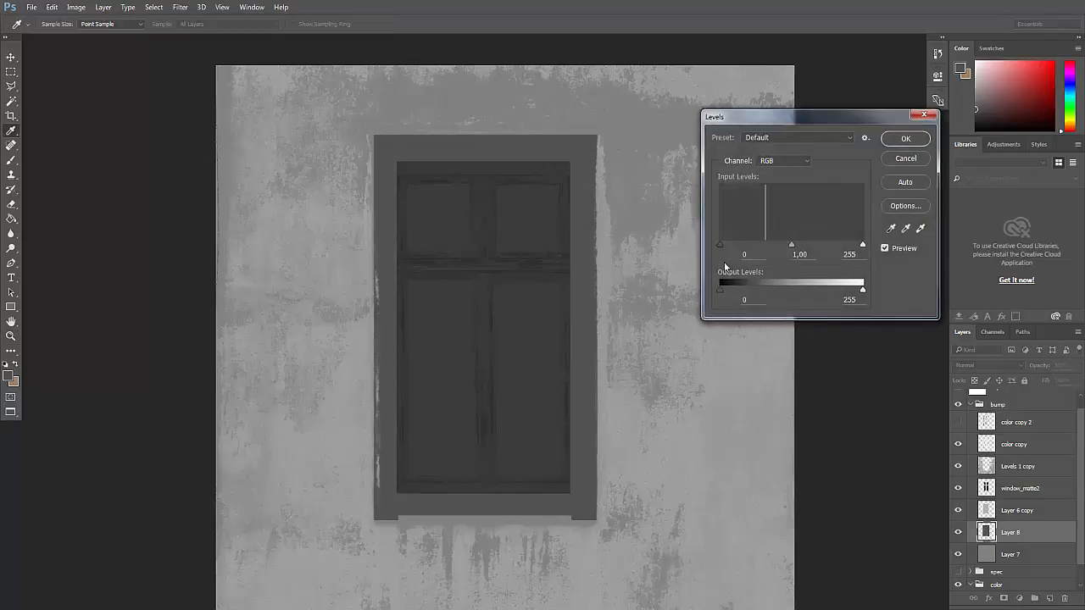
pyautogui.moveTo(738, 290); pyautogui.dragTo(799, 288)
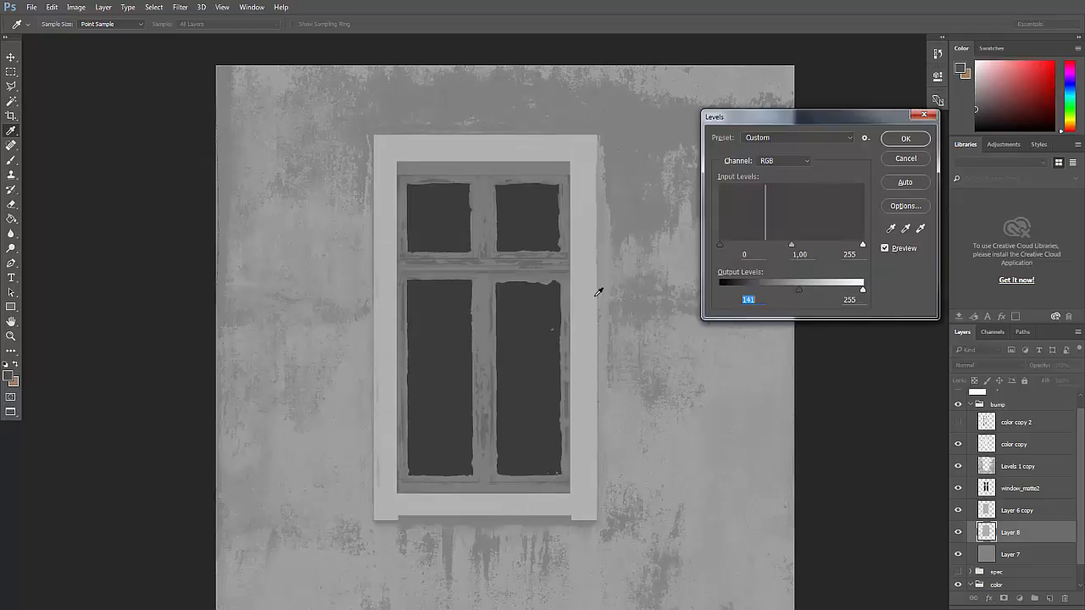
pyautogui.click(906, 138)
pyautogui.press('z')
pyautogui.keyDown('alt'); pyautogui.click(545, 417); pyautogui.keyUp('alt')
pyautogui.click(521, 424)
pyautogui.click(522, 424)
pyautogui.click(553, 418)
pyautogui.moveTo(553, 418); pyautogui.dragTo(519, 373)
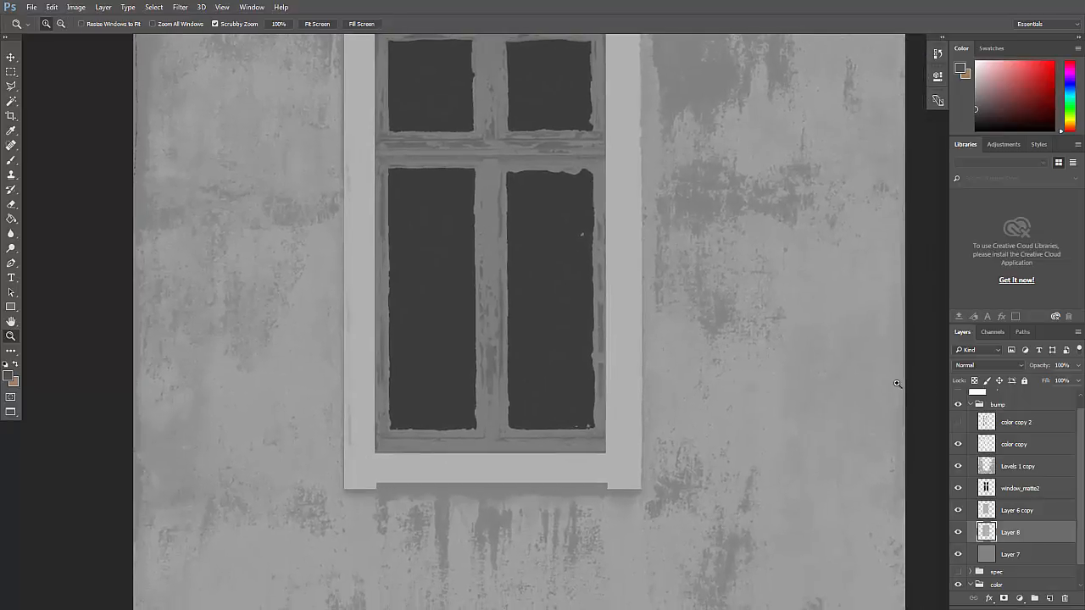
# - Hide the bump group and examine the color texture's stone surround below the window, both close up and from a distance
pyautogui.click(966, 405)
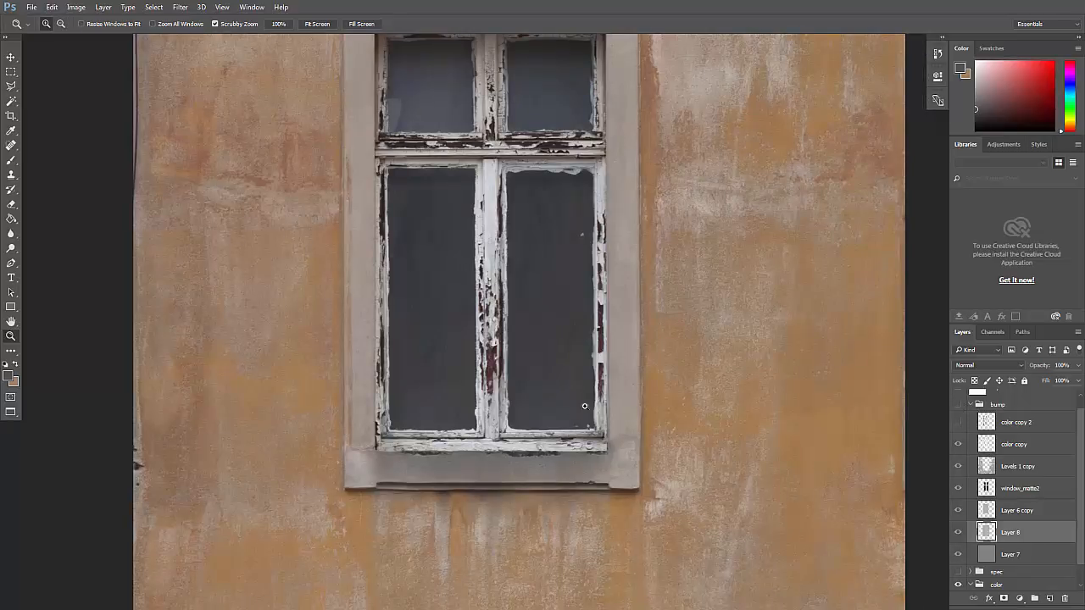
pyautogui.click(579, 479)
pyautogui.click(573, 490)
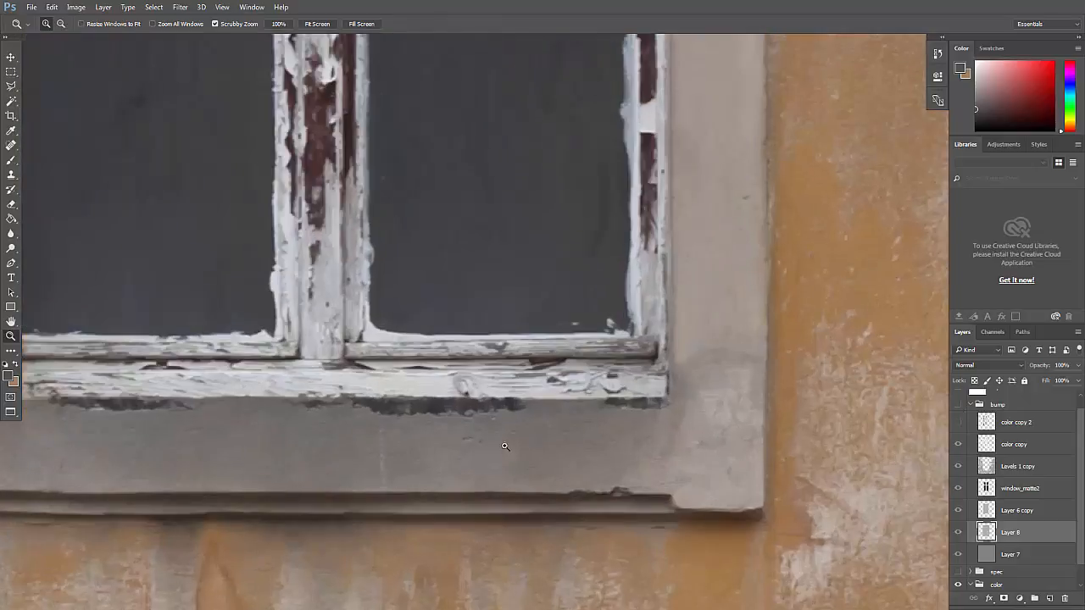
pyautogui.keyDown('alt'); pyautogui.click(469, 437); pyautogui.keyUp('alt')
pyautogui.keyDown('alt'); pyautogui.click(471, 437); pyautogui.keyUp('alt')
pyautogui.keyDown('alt'); pyautogui.click(474, 437); pyautogui.keyUp('alt')
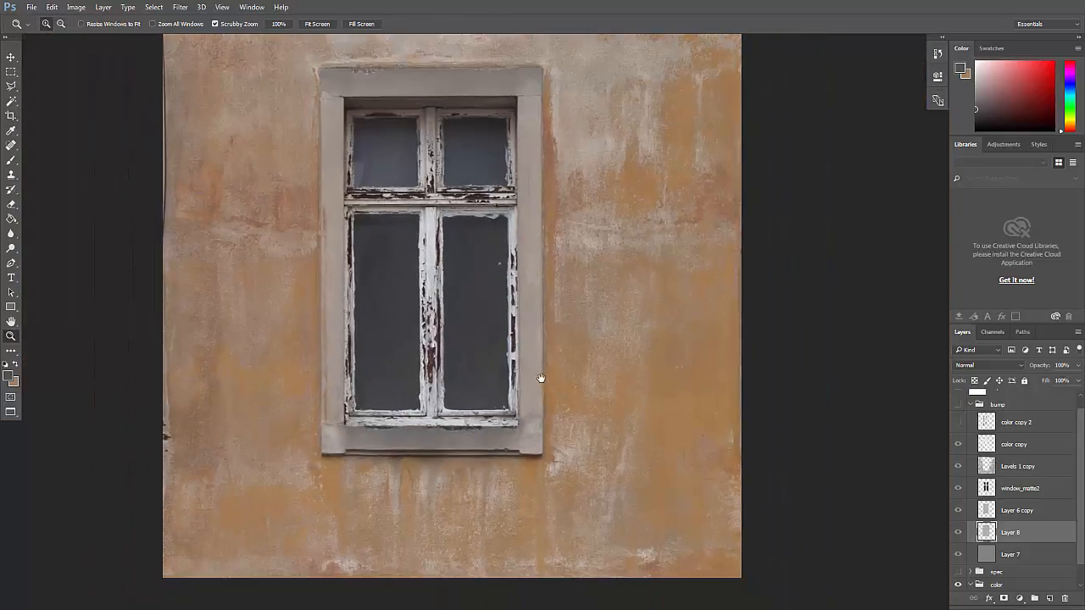
pyautogui.moveTo(541, 378); pyautogui.dragTo(589, 388)
pyautogui.moveTo(745, 441); pyautogui.dragTo(728, 407)
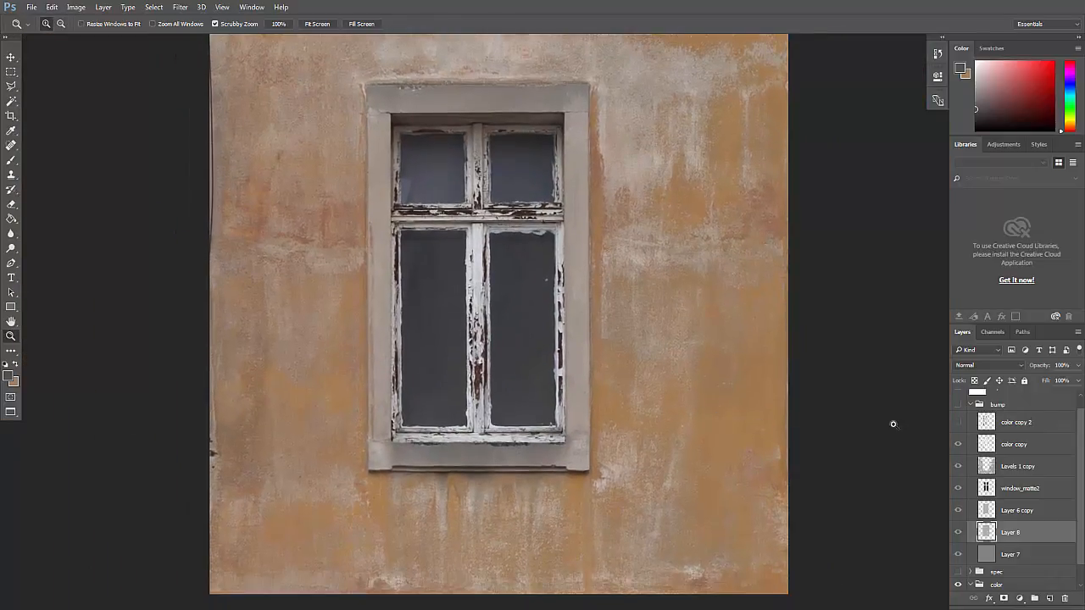
# - Show the bump group with color copy 2 visible and load Layer 8's outline as a selection
pyautogui.click(959, 424)
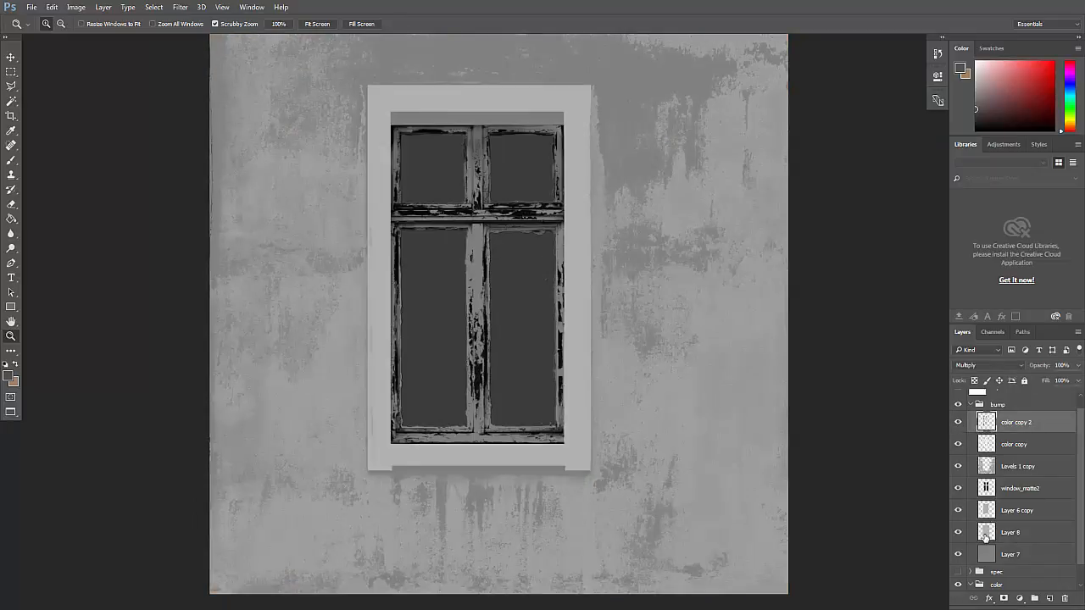
pyautogui.click(958, 532)
pyautogui.click(958, 533)
pyautogui.keyDown('ctrl'); pyautogui.click(987, 535); pyautogui.keyUp('ctrl')
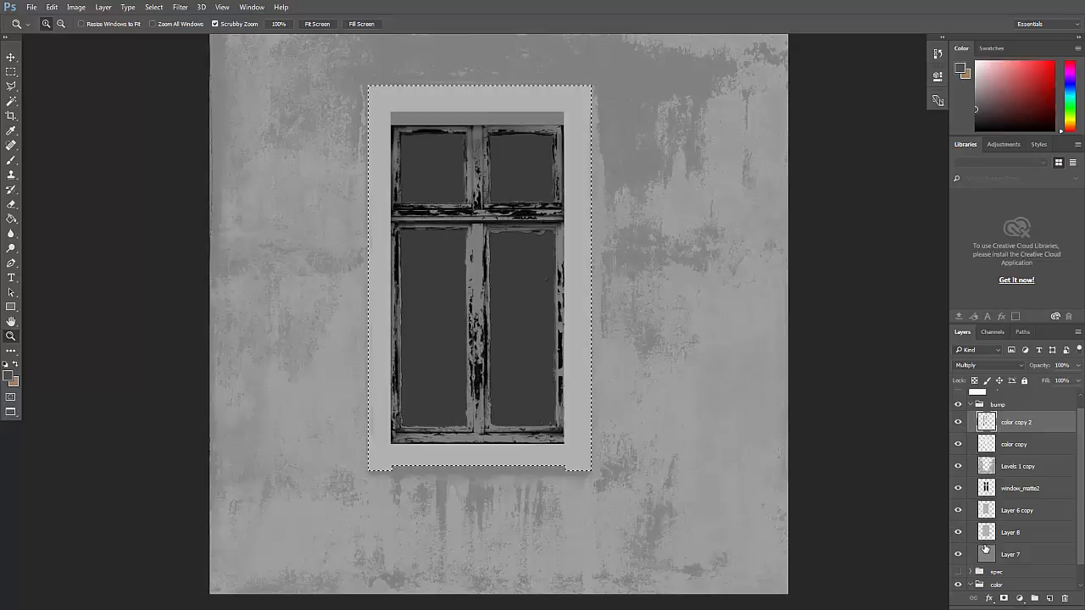
# - Duplicate the color layer to the top of the bump group and desaturate the copy inside the surround selection
pyautogui.click(971, 404)
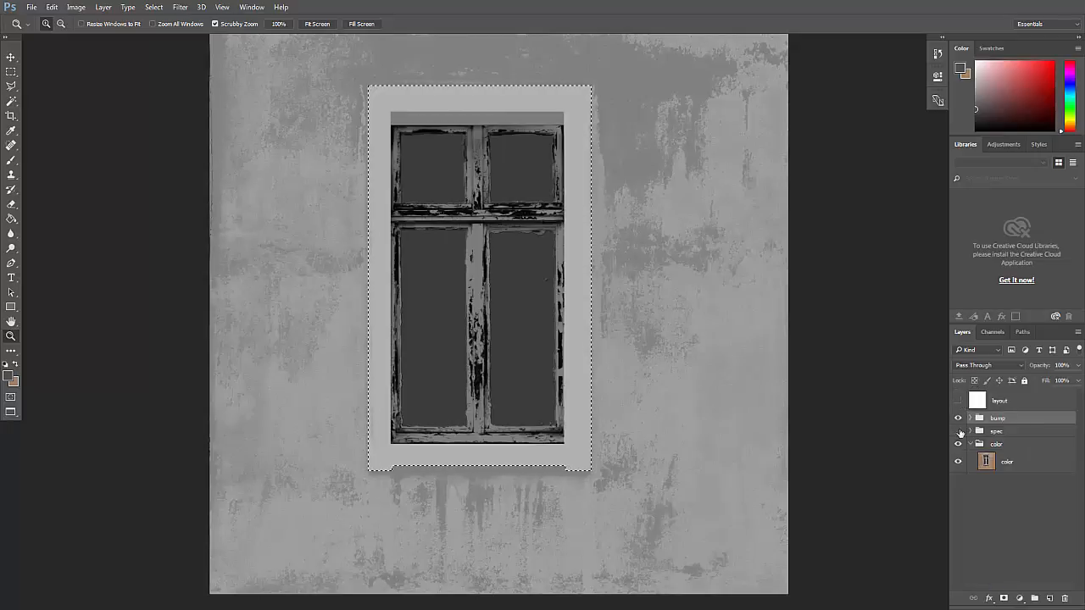
pyautogui.click(959, 419)
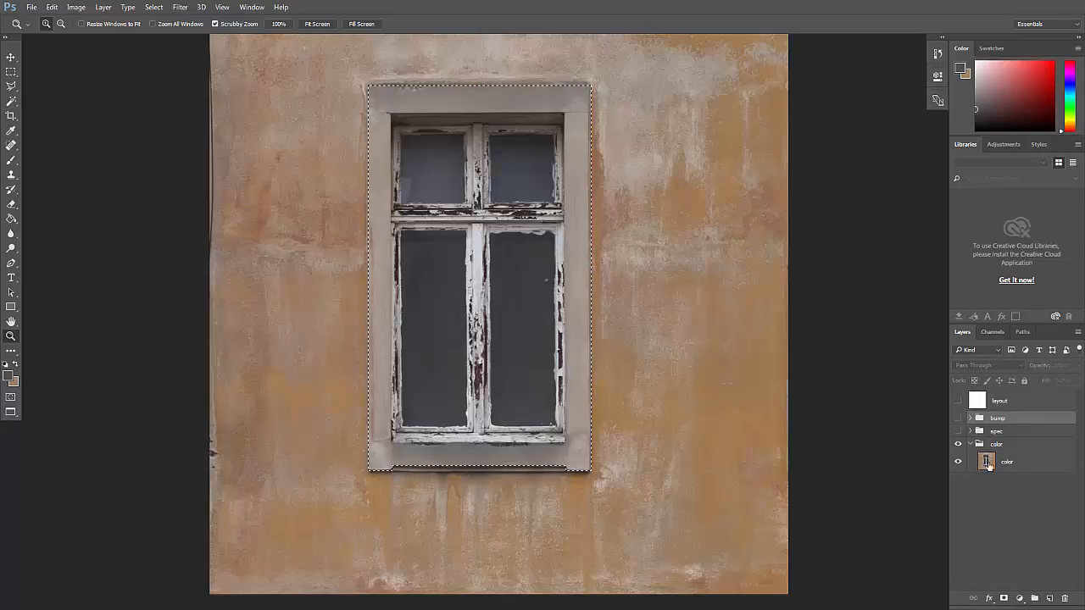
pyautogui.moveTo(1007, 463); pyautogui.dragTo(998, 418)
pyautogui.click(959, 419)
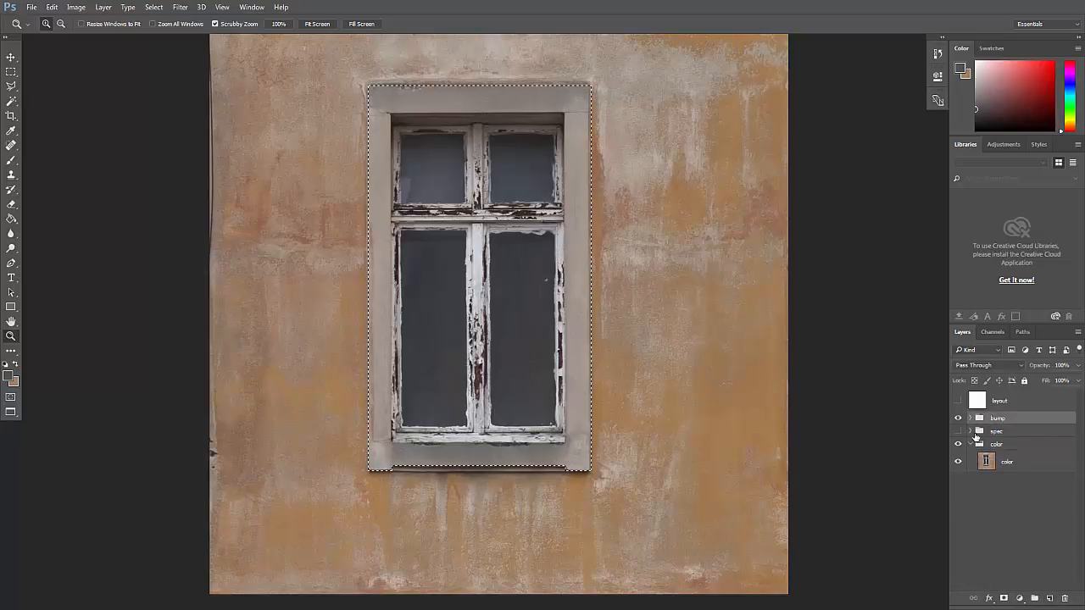
pyautogui.click(970, 418)
pyautogui.click(987, 439)
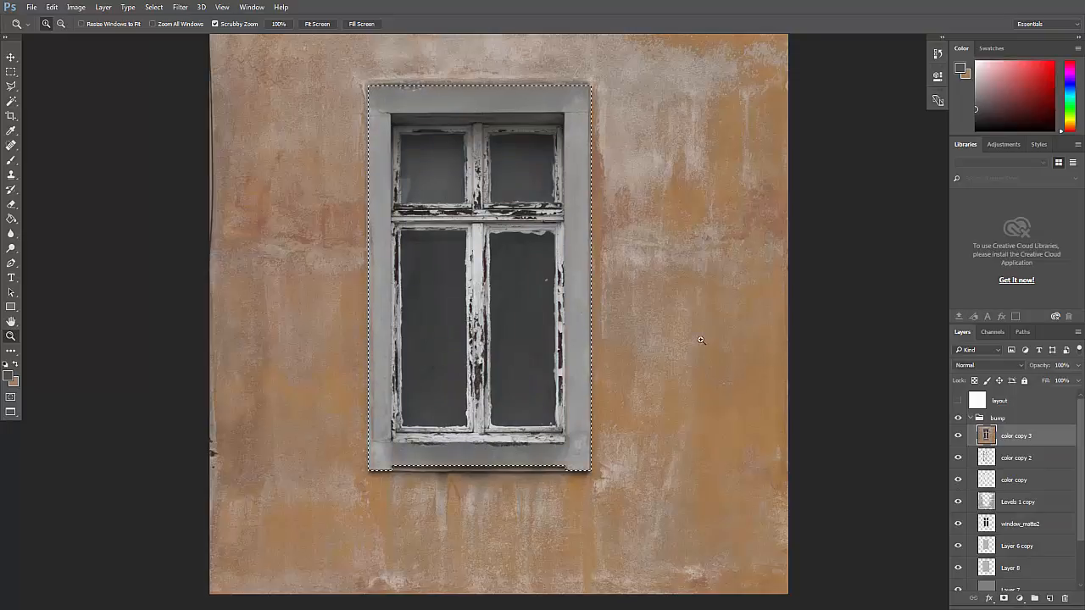
# - Invert the selection, delete the wall around the window from color copy 3 and deselect
pyautogui.press('m')
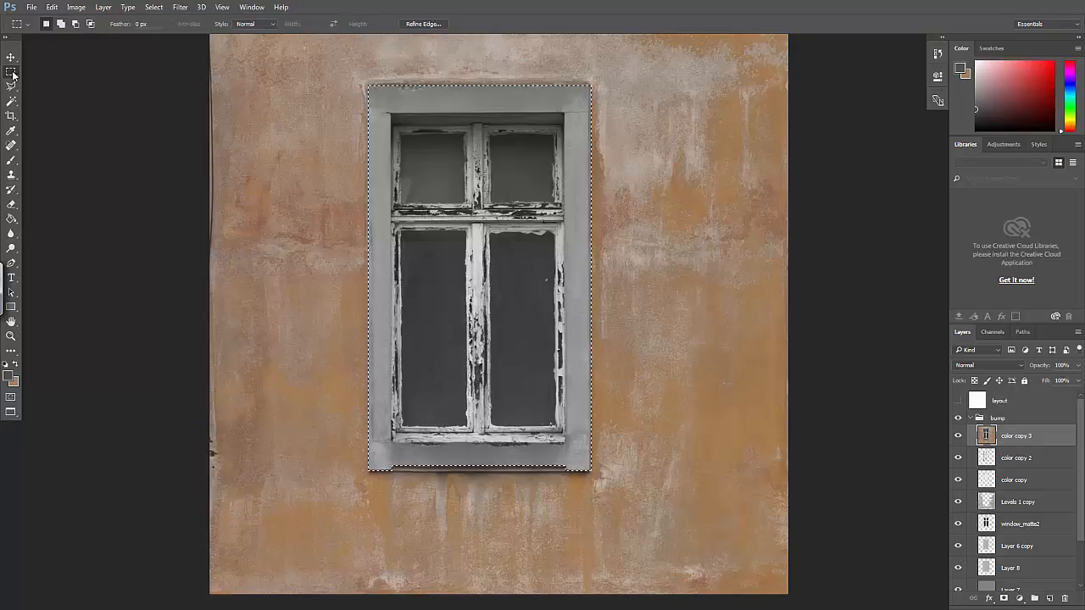
pyautogui.rightClick(613, 184)
pyautogui.click(637, 204)
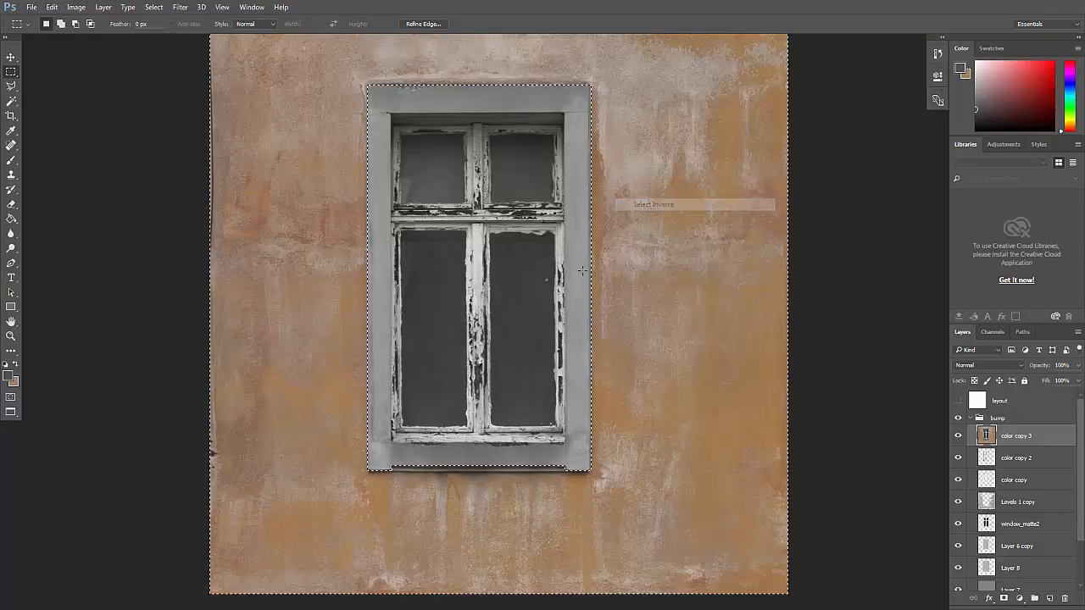
pyautogui.press('Delete')
pyautogui.hotkey('ctrl', 'd')
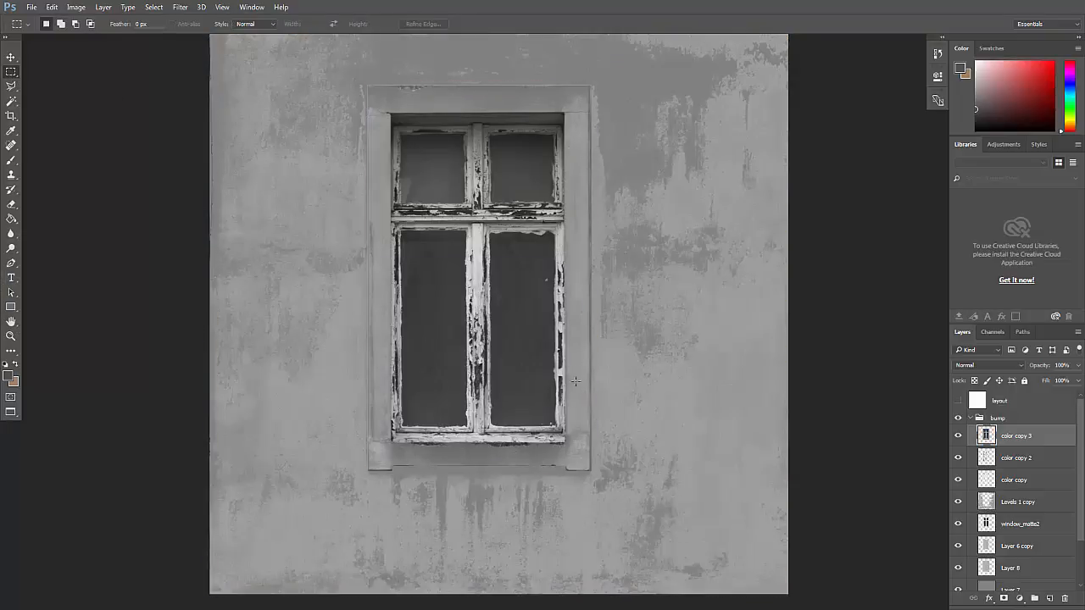
# - Cut the window opening out of color copy 3 using Layer 6 copy's outline as the selection, and deselect
pyautogui.click(958, 437)
pyautogui.click(958, 437)
pyautogui.click(959, 436)
pyautogui.click(959, 436)
pyautogui.keyDown('ctrl'); pyautogui.click(988, 549); pyautogui.keyUp('ctrl')
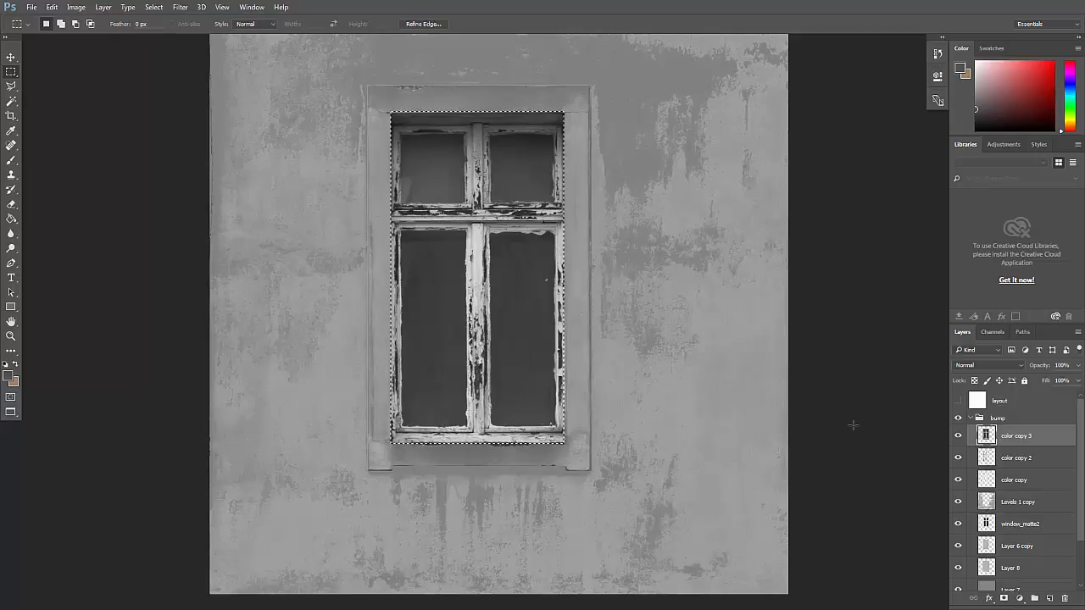
pyautogui.press('Delete')
pyautogui.hotkey('ctrl', 'd')
# - Compare the surround with color copy 3 on and off, and check what color copy 2, Layer 6 copy and Layer 8 contribute
pyautogui.click(958, 436)
pyautogui.click(958, 436)
pyautogui.click(958, 435)
pyautogui.click(958, 436)
pyautogui.click(958, 436)
pyautogui.click(958, 436)
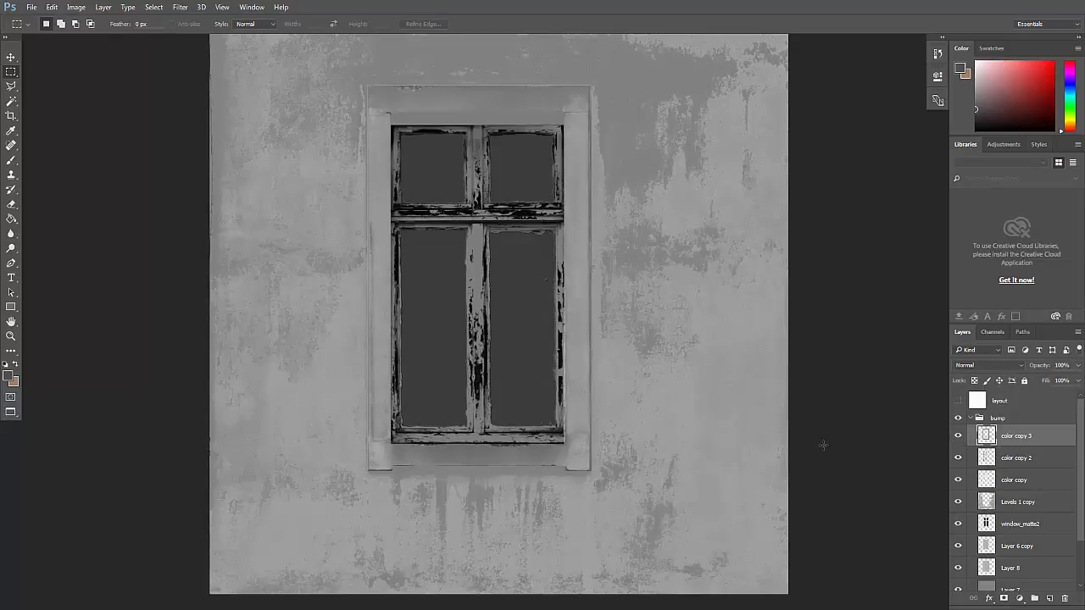
pyautogui.press('z')
pyautogui.moveTo(508, 450); pyautogui.dragTo(552, 439)
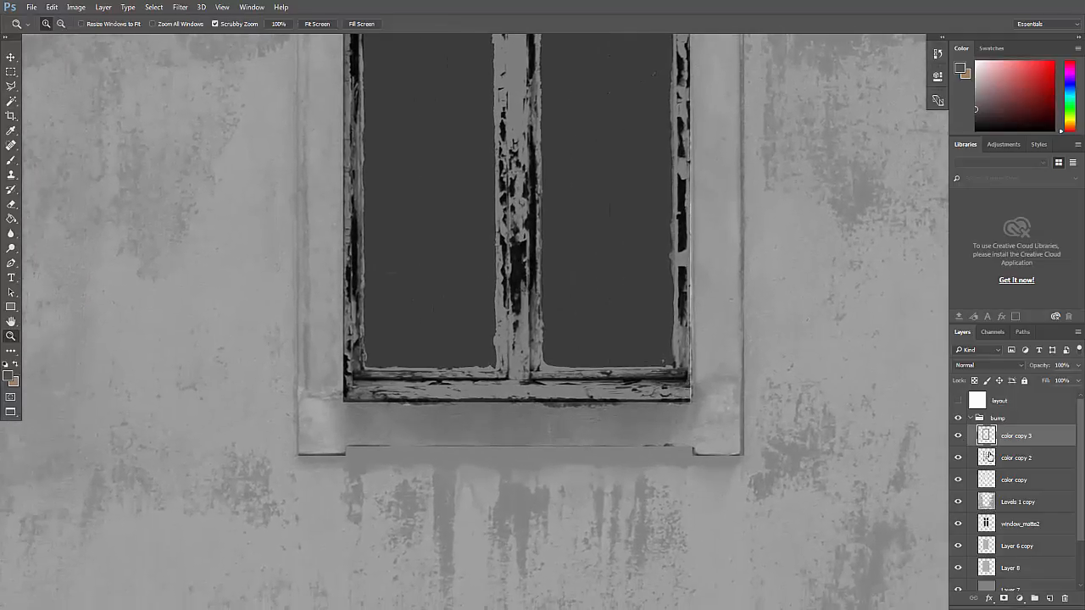
pyautogui.click(958, 436)
pyautogui.click(958, 457)
pyautogui.click(958, 458)
pyautogui.click(958, 546)
pyautogui.click(958, 546)
pyautogui.click(958, 568)
pyautogui.click(958, 568)
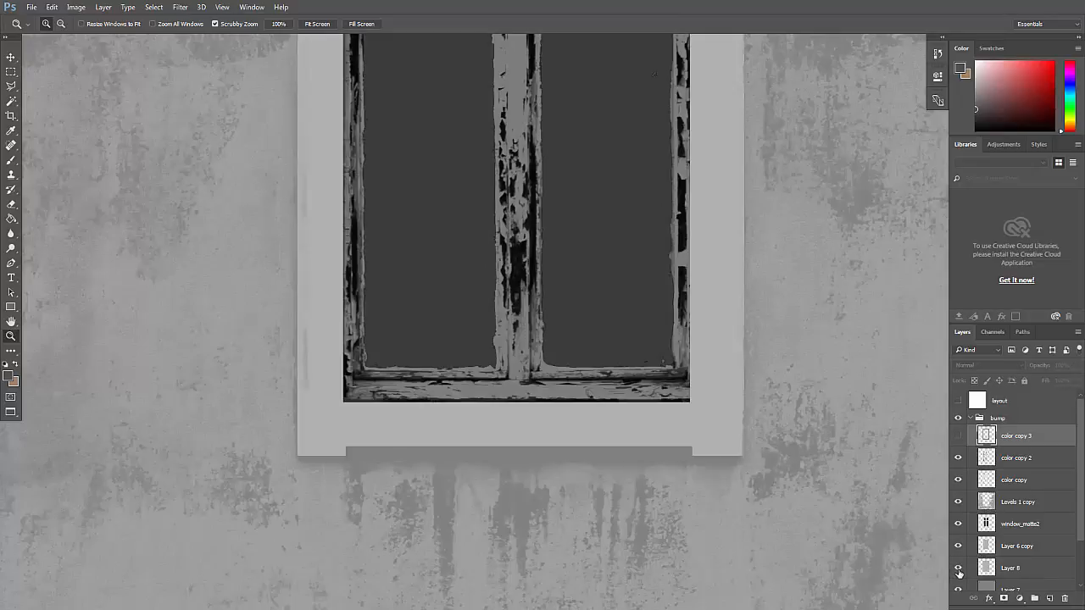
# - Move color copy 3 directly beneath Layer 8, make it visible and compare the surround with Layer 8 on and off
pyautogui.moveTo(997, 449); pyautogui.dragTo(954, 563)
pyautogui.click(958, 568)
pyautogui.click(958, 546)
pyautogui.click(958, 546)
pyautogui.click(958, 546)
pyautogui.click(975, 549)
pyautogui.click(958, 550)
pyautogui.click(958, 549)
pyautogui.click(958, 549)
pyautogui.click(958, 549)
pyautogui.click(958, 549)
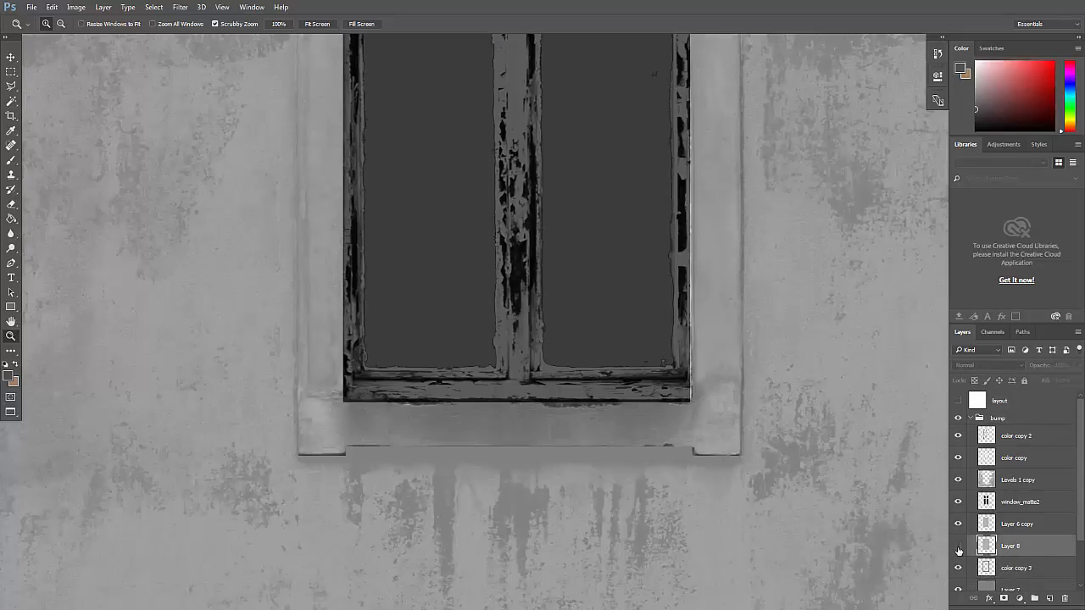
pyautogui.click(958, 550)
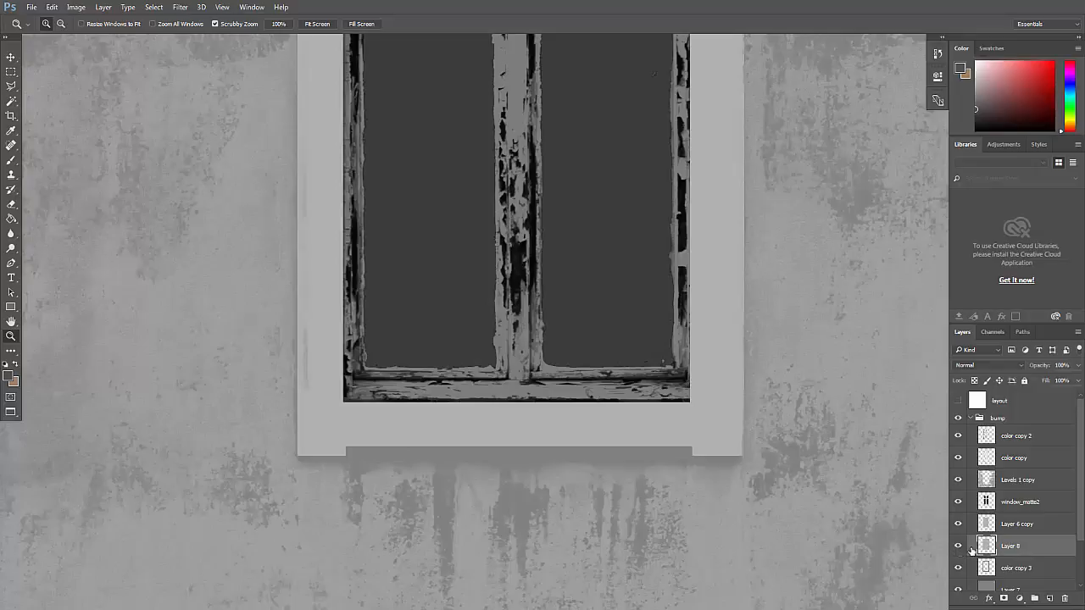
# - Blend Layer 8 over the stone detail with the Screen mode at 50% opacity
pyautogui.click(988, 365)
pyautogui.click(966, 435)
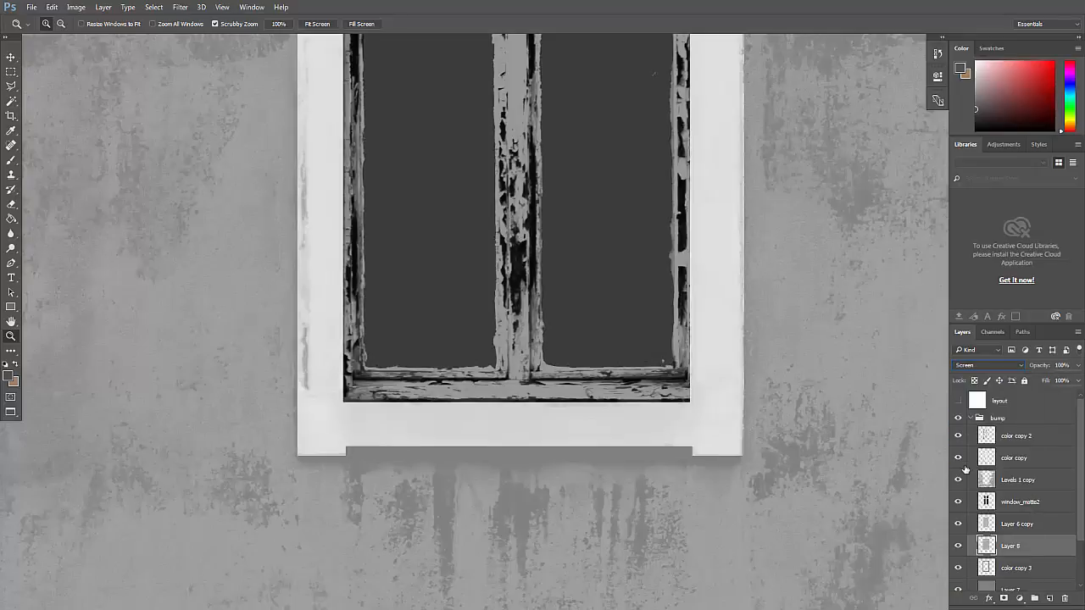
pyautogui.click(985, 573)
pyautogui.click(986, 549)
pyautogui.click(1077, 365)
pyautogui.moveTo(1075, 380); pyautogui.dragTo(1035, 378)
pyautogui.click(970, 365)
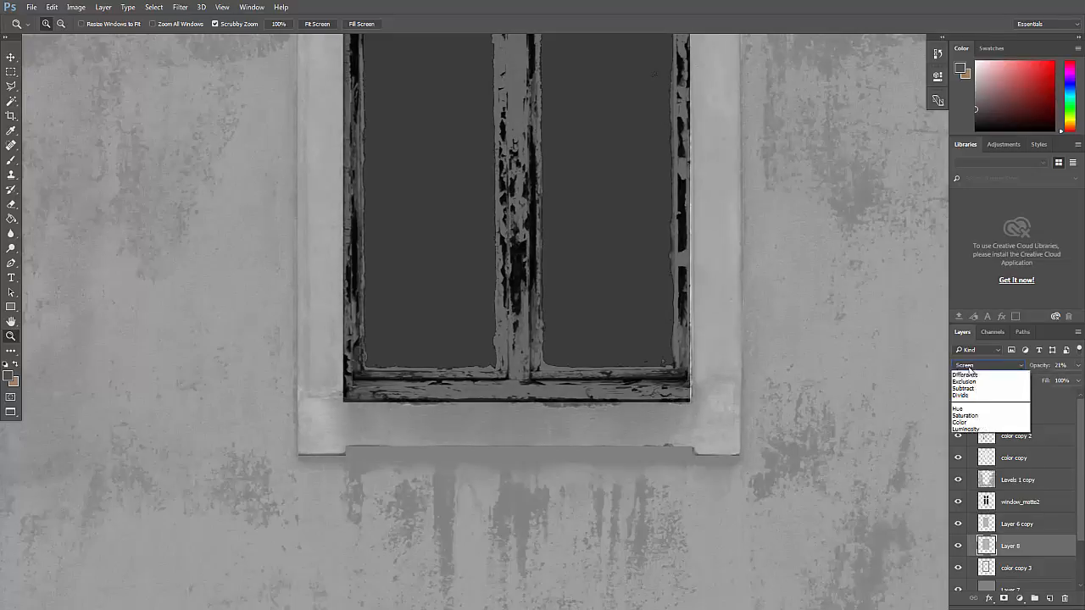
pyautogui.click(962, 442)
pyautogui.click(1073, 370)
pyautogui.moveTo(1047, 382); pyautogui.dragTo(1051, 382)
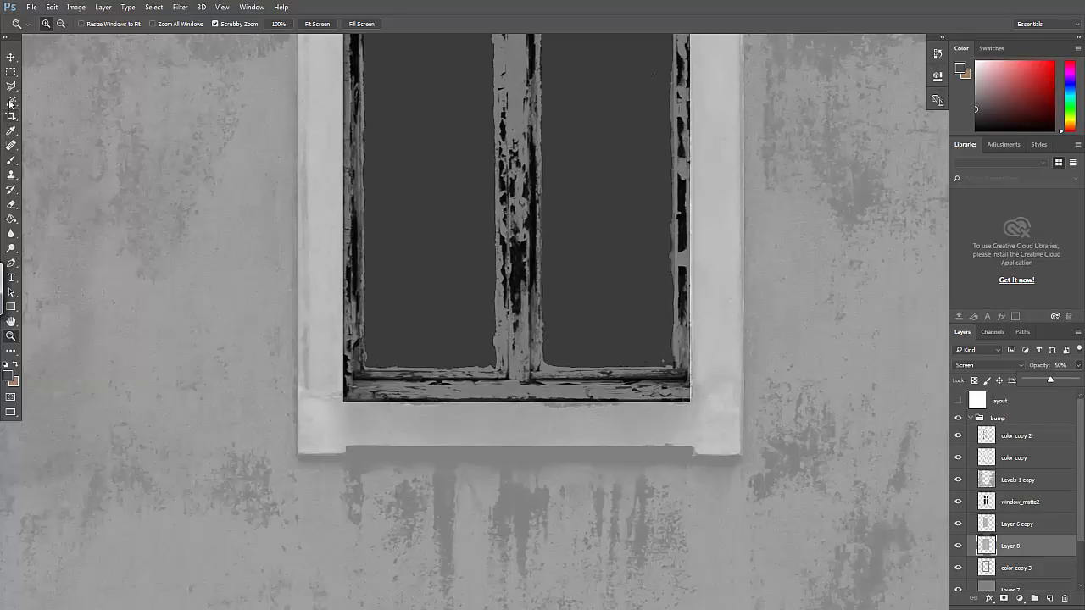
# - Sample light grey tones from the window's stone surround as the foreground color with the Eyedropper
pyautogui.click(11, 130)
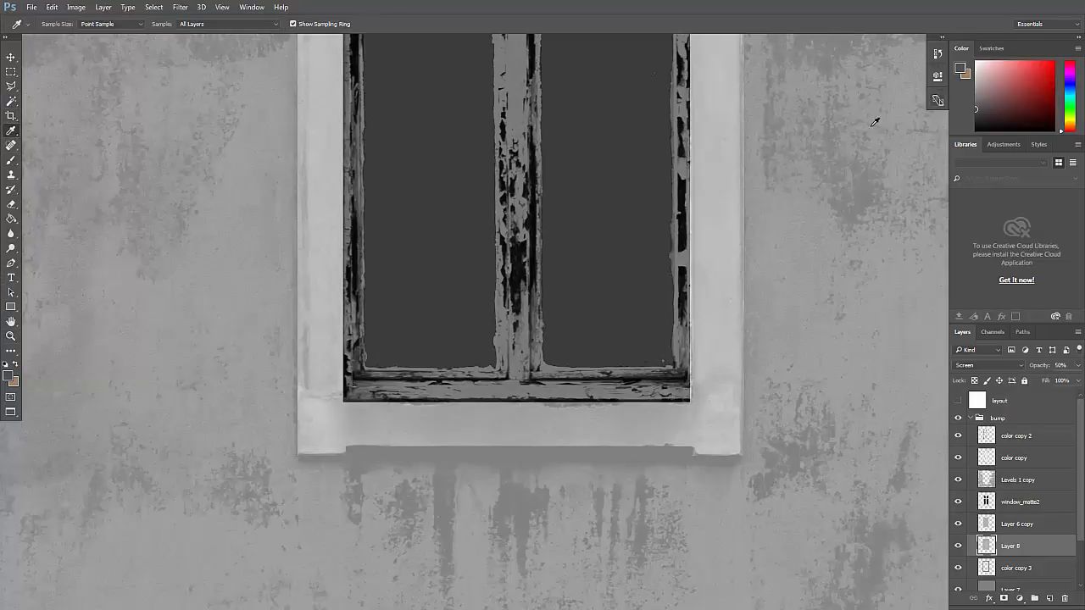
pyautogui.click(712, 186)
pyautogui.click(327, 336)
pyautogui.click(325, 295)
pyautogui.click(320, 405)
pyautogui.click(319, 307)
pyautogui.press('z')
pyautogui.moveTo(675, 266); pyautogui.dragTo(652, 279)
pyautogui.click(647, 290)
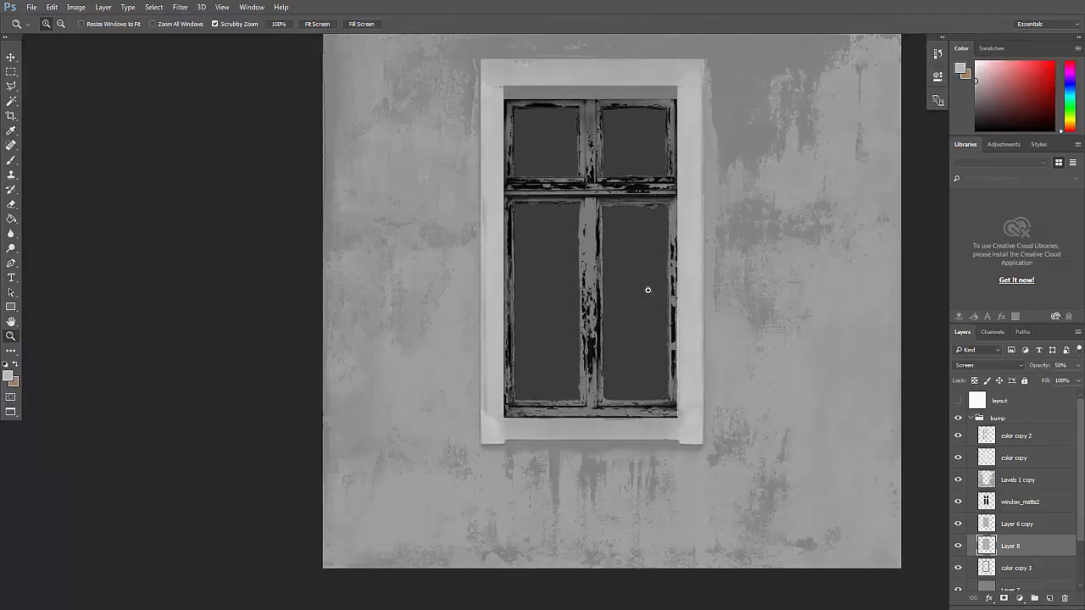
# - Collapse the bump group and compare the wall and window with the bump group hidden, revealing the color group, and shown
pyautogui.click(971, 418)
pyautogui.click(958, 419)
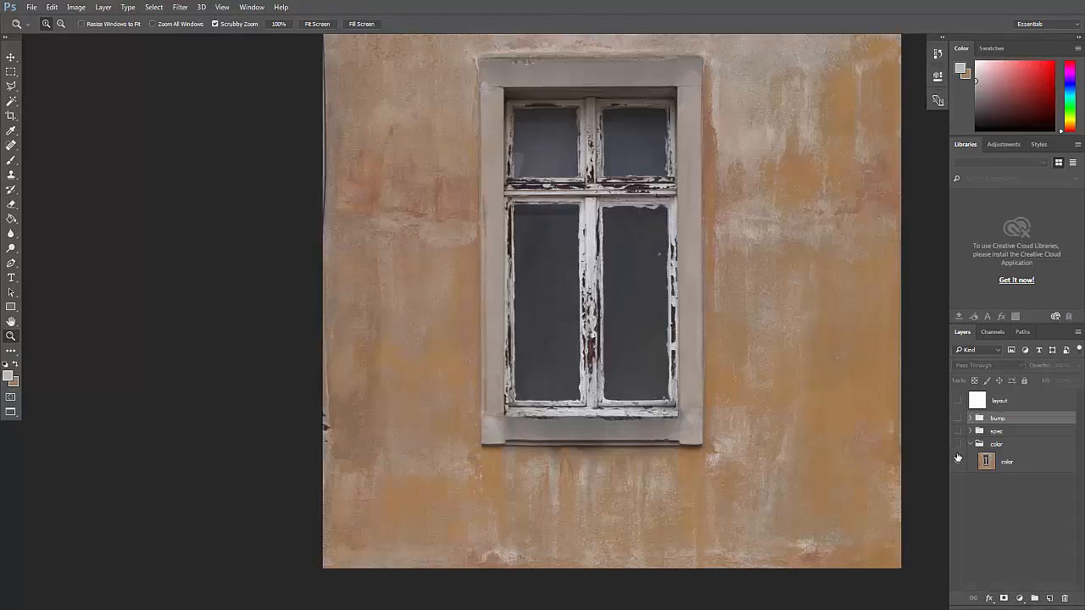
pyautogui.click(958, 443)
pyautogui.click(958, 446)
pyautogui.click(486, 436)
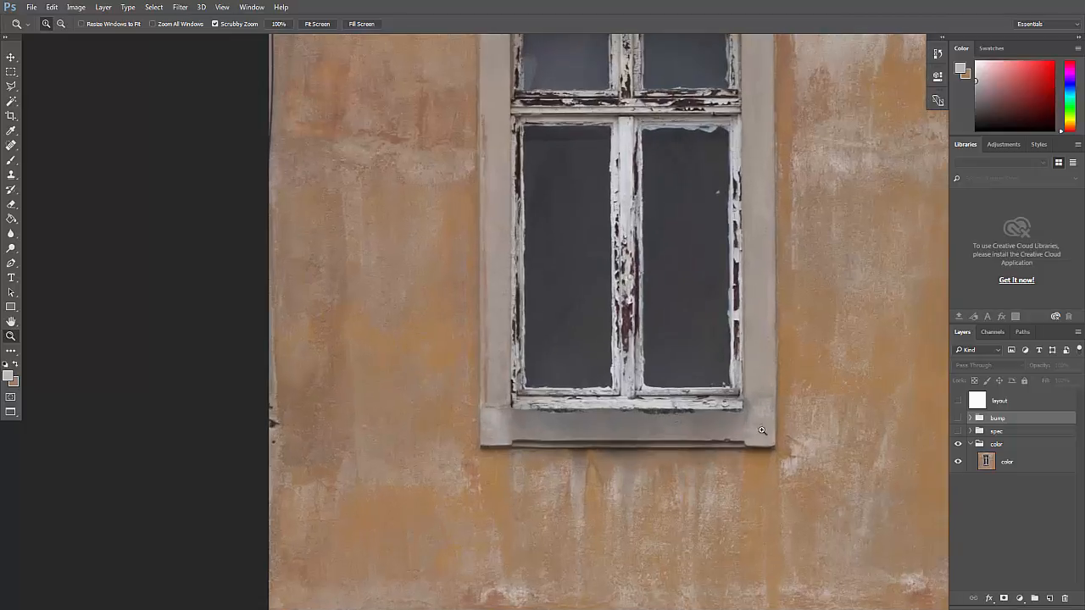
pyautogui.keyDown('alt'); pyautogui.click(729, 364); pyautogui.keyUp('alt')
pyautogui.click(958, 418)
pyautogui.moveTo(747, 289); pyautogui.dragTo(604, 325)
pyautogui.click(605, 326)
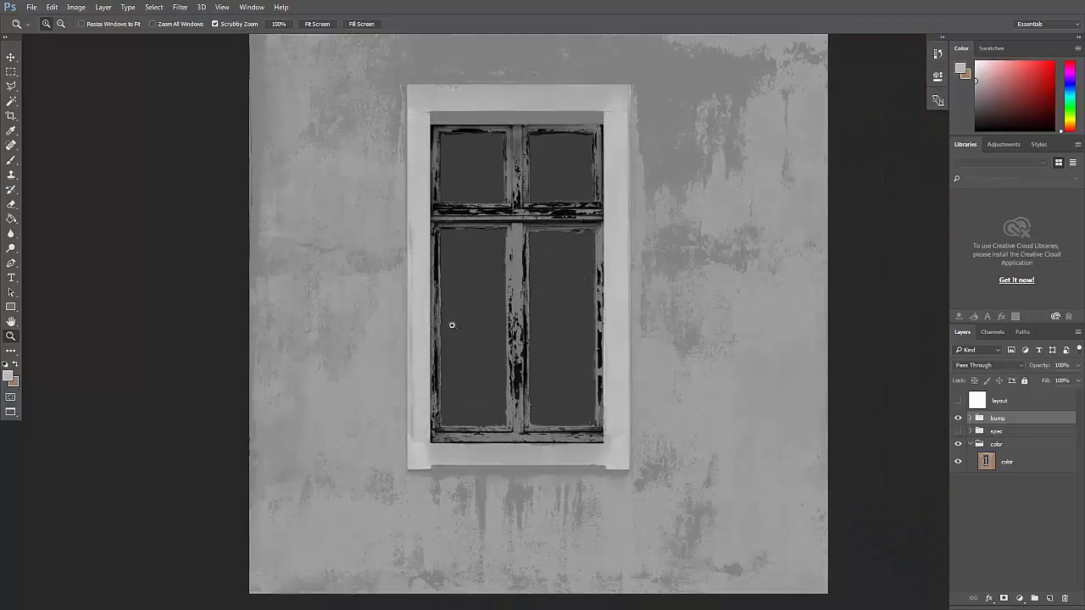
pyautogui.keyDown('alt'); pyautogui.click(561, 304); pyautogui.keyUp('alt')
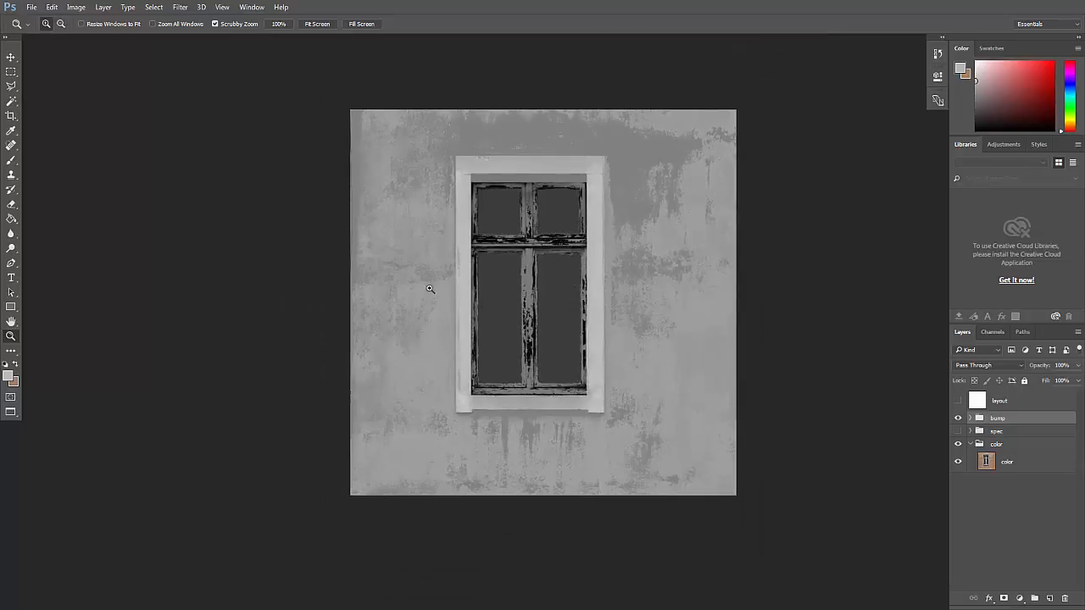
# - Try to save the bump view under another name with Save As
pyautogui.click(55, 126)
pyautogui.click(30, 7)
pyautogui.click(64, 136)
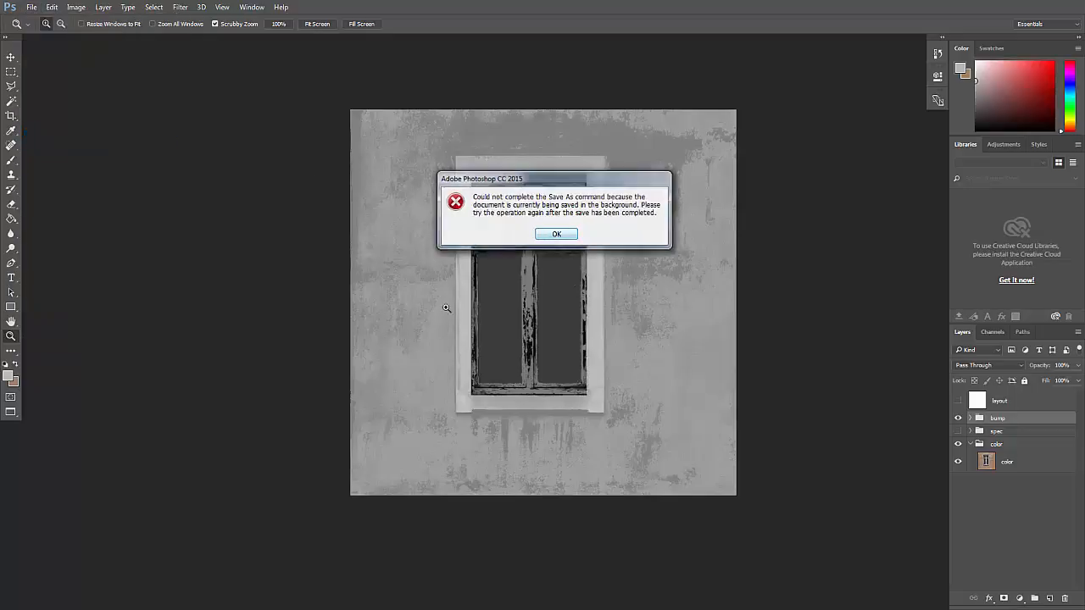
pyautogui.click(555, 235)
# - Return to the standard screen mode and save the bump image as a JPEG copy named example_bump in sourceimages at quality 12
pyautogui.press('f')
pyautogui.press('f')
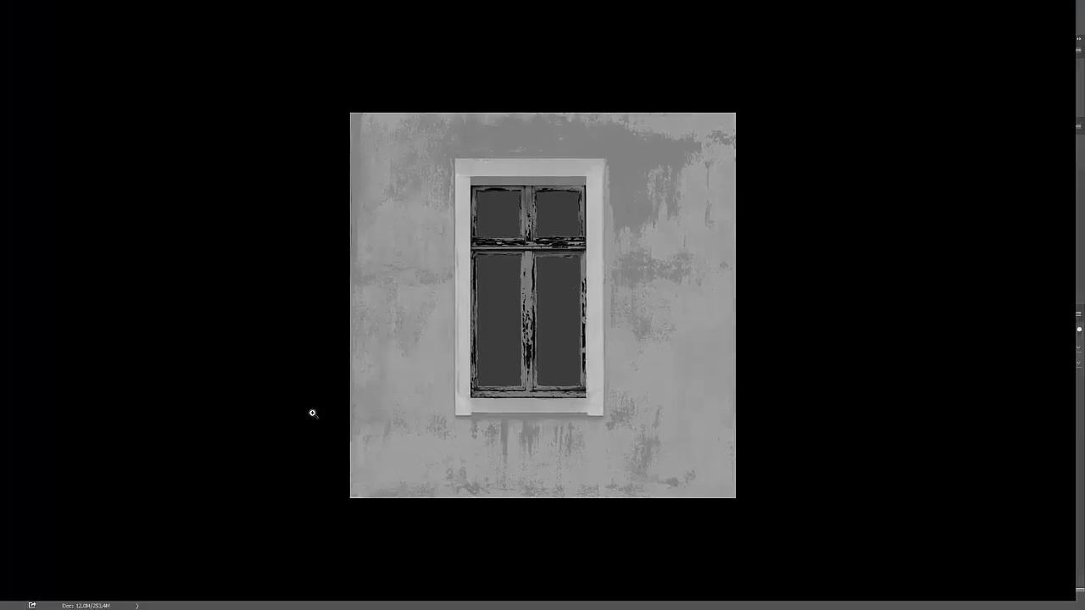
pyautogui.click(31, 8)
pyautogui.click(64, 136)
pyautogui.click(170, 406)
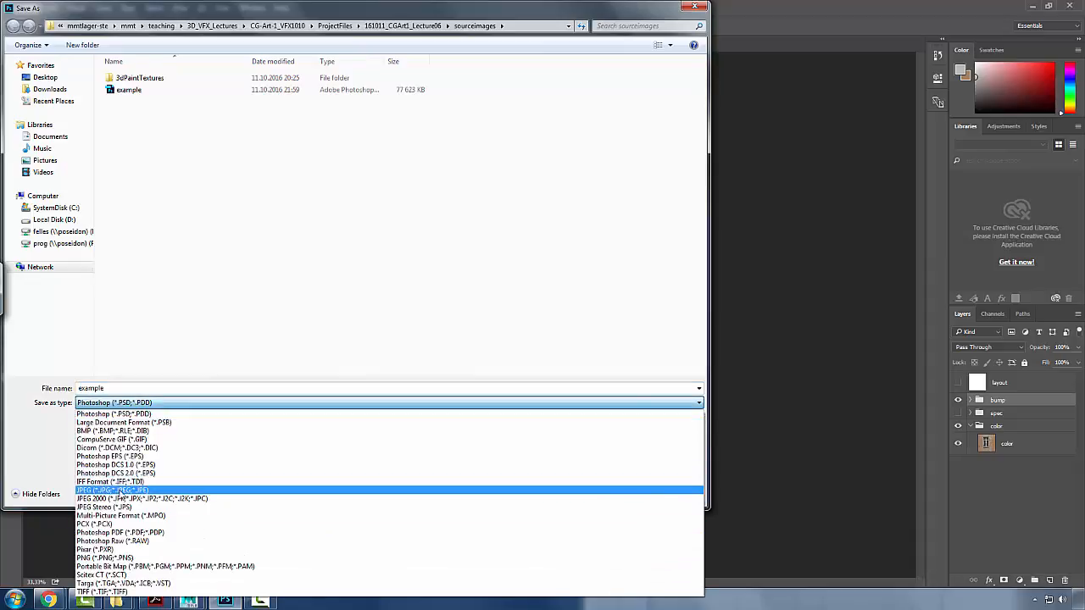
pyautogui.click(123, 490)
pyautogui.click(149, 102)
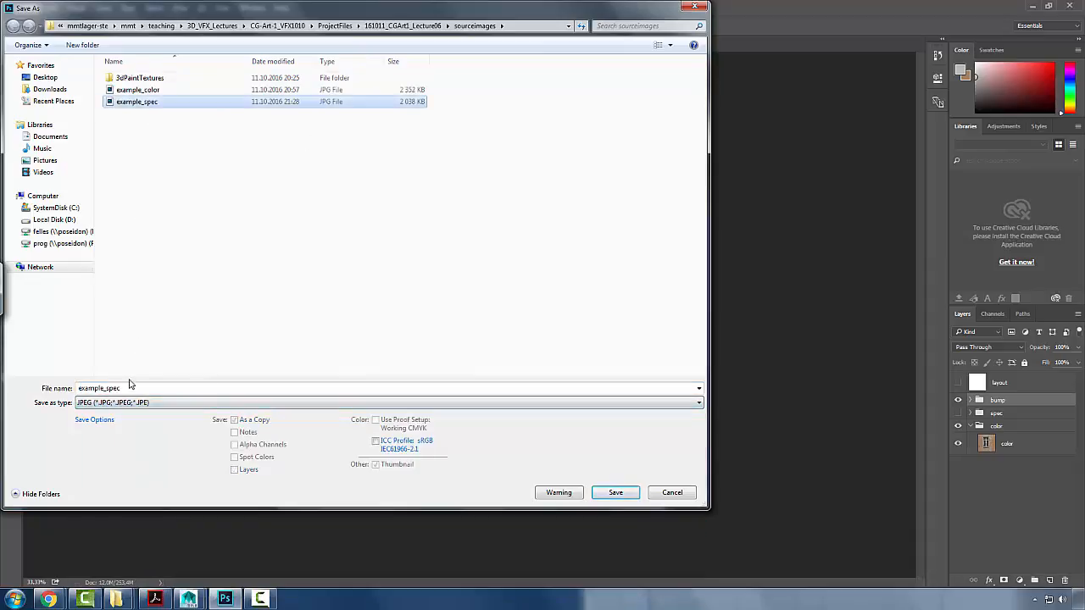
pyautogui.click(129, 388)
pyautogui.write('b')
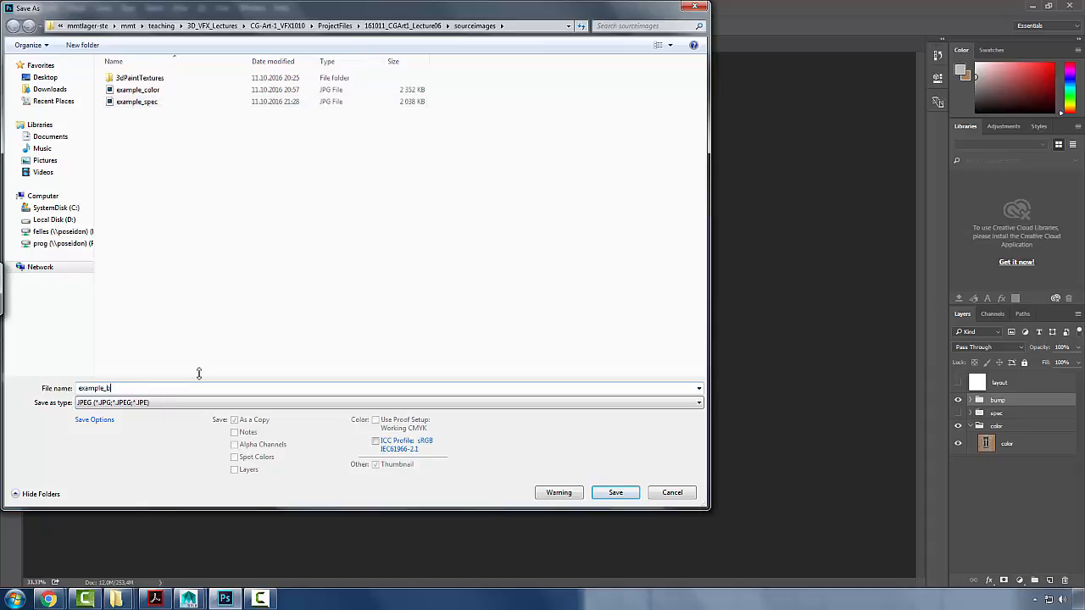
pyautogui.write('ump')
pyautogui.press('Return')
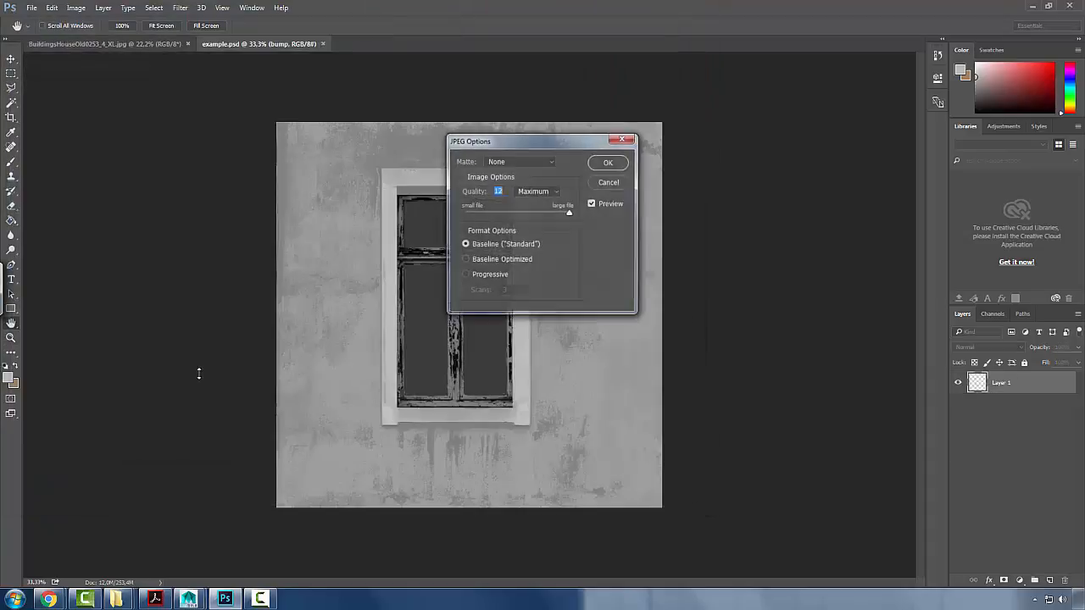
pyautogui.press('Return')
# - Switch to Maya and connect a new File texture to the Bump Mapping of the blinn2 material
pyautogui.hotkey('alt', 'Tab')
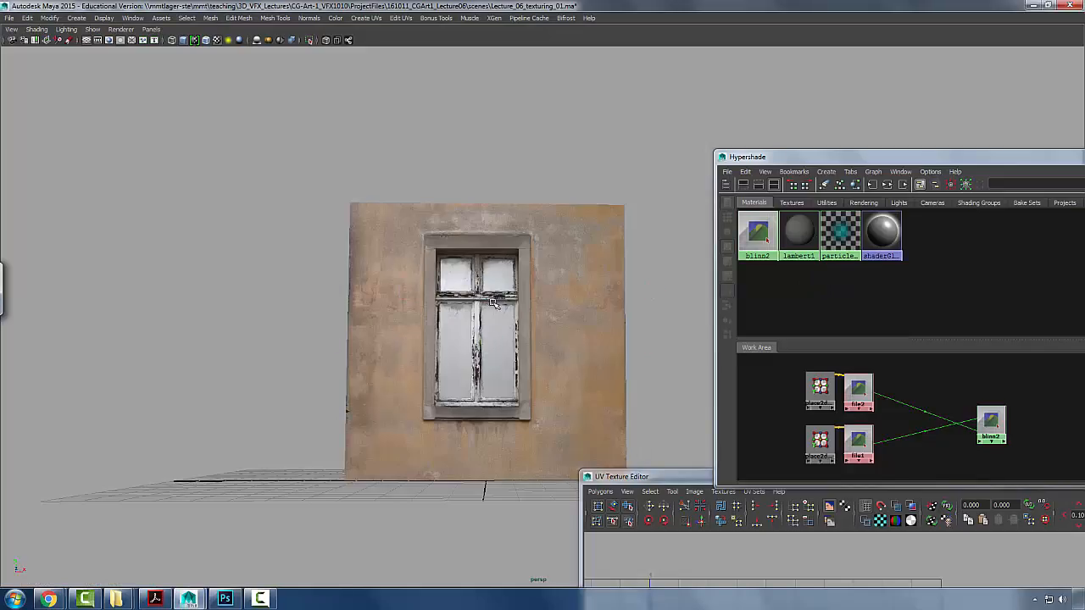
pyautogui.moveTo(840, 158); pyautogui.dragTo(325, 181)
pyautogui.doubleClick(476, 445)
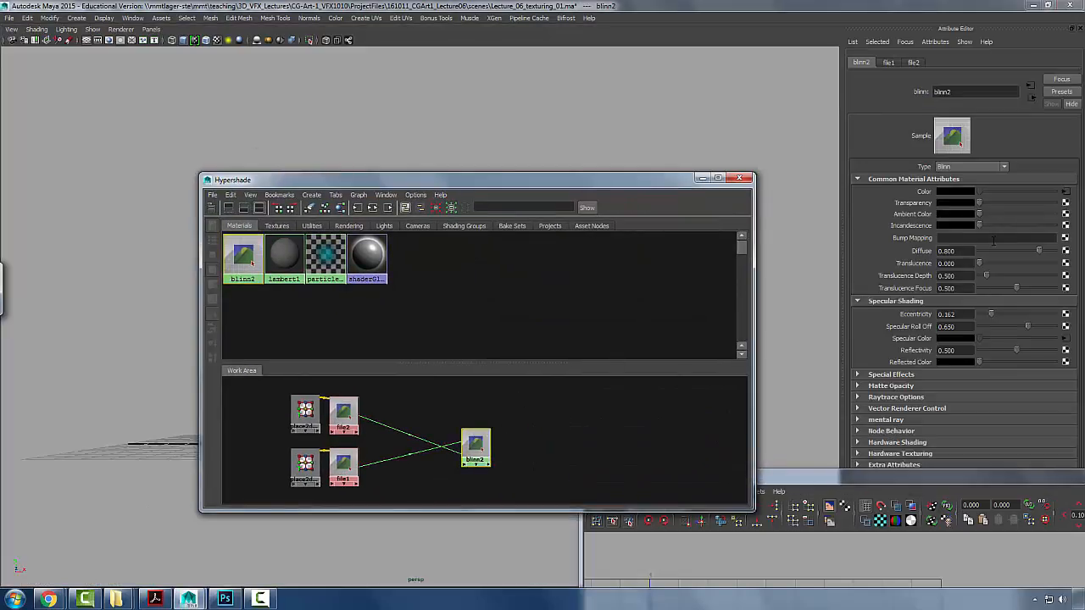
pyautogui.click(1064, 239)
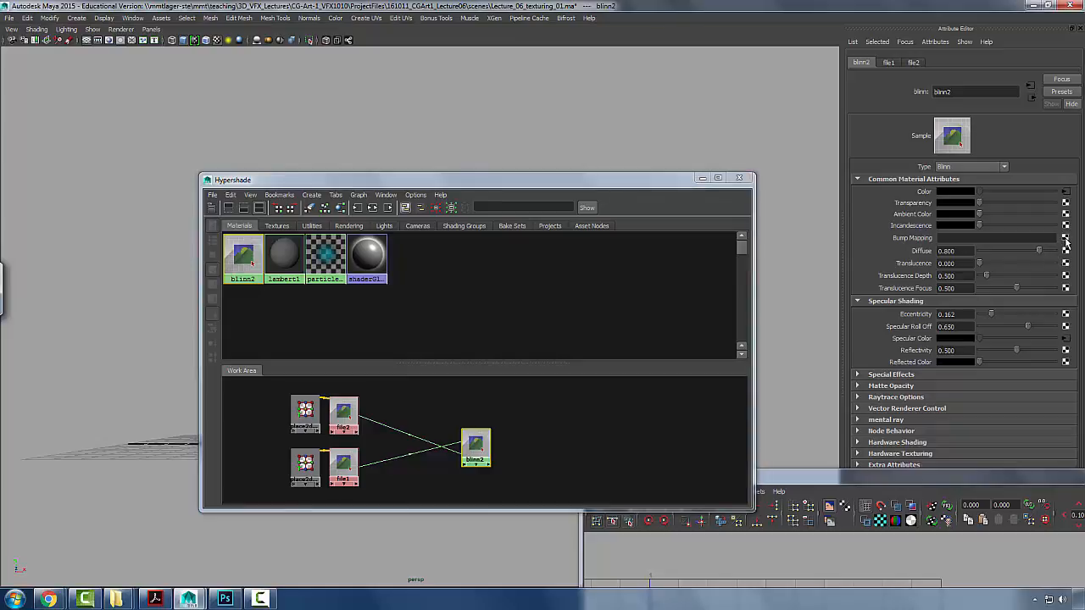
pyautogui.click(481, 296)
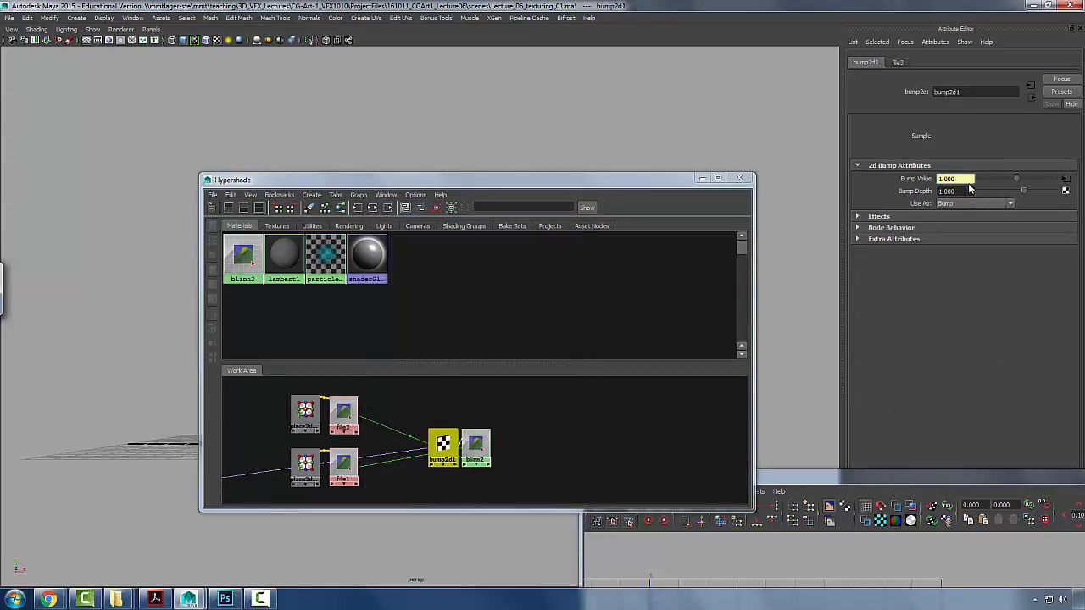
# - Graph blinn2's input connections in the Hypershade work area and move the bump2d1 node apart from its file node
pyautogui.moveTo(412, 181); pyautogui.dragTo(529, 118)
pyautogui.click(360, 195)
pyautogui.click(475, 146)
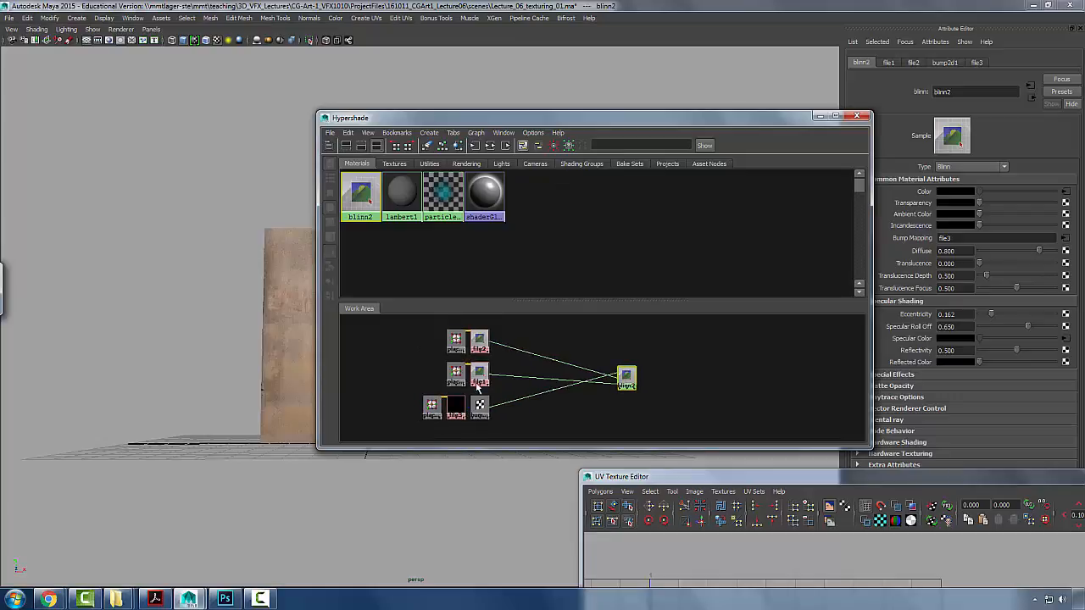
pyautogui.click(479, 406)
pyautogui.moveTo(481, 407); pyautogui.dragTo(531, 416)
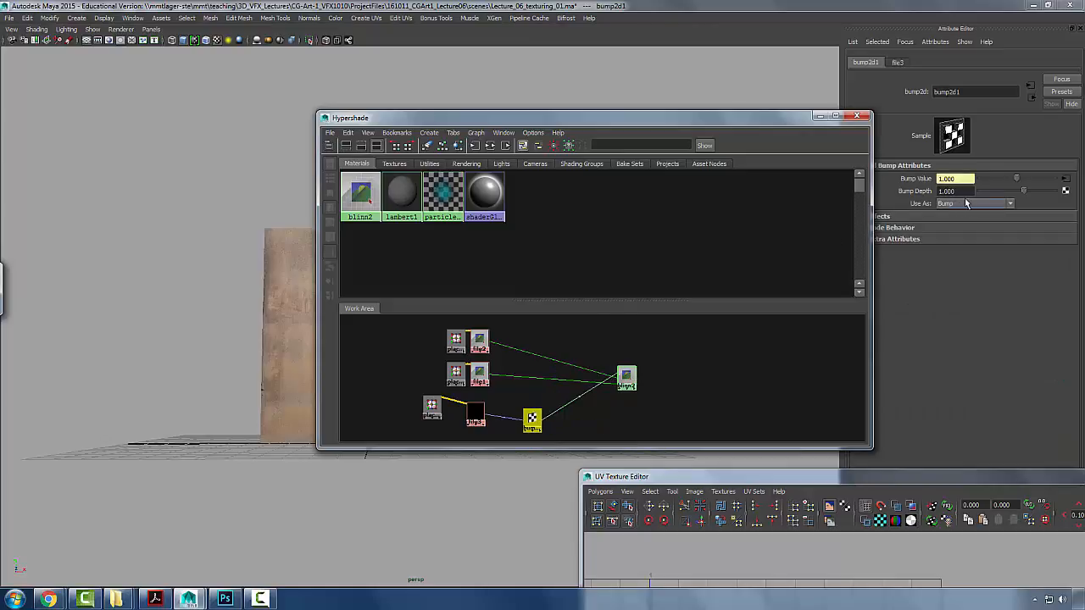
# - Load example_bump.jpg from sourceimages into the file3 texture and set its Filter Type to Off
pyautogui.click(476, 416)
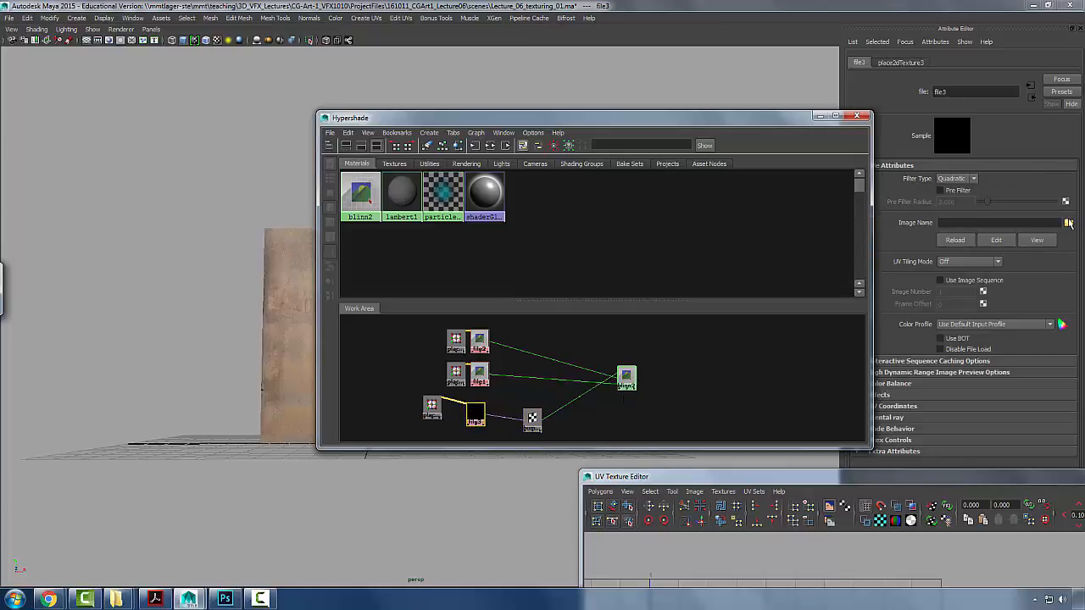
pyautogui.click(1070, 224)
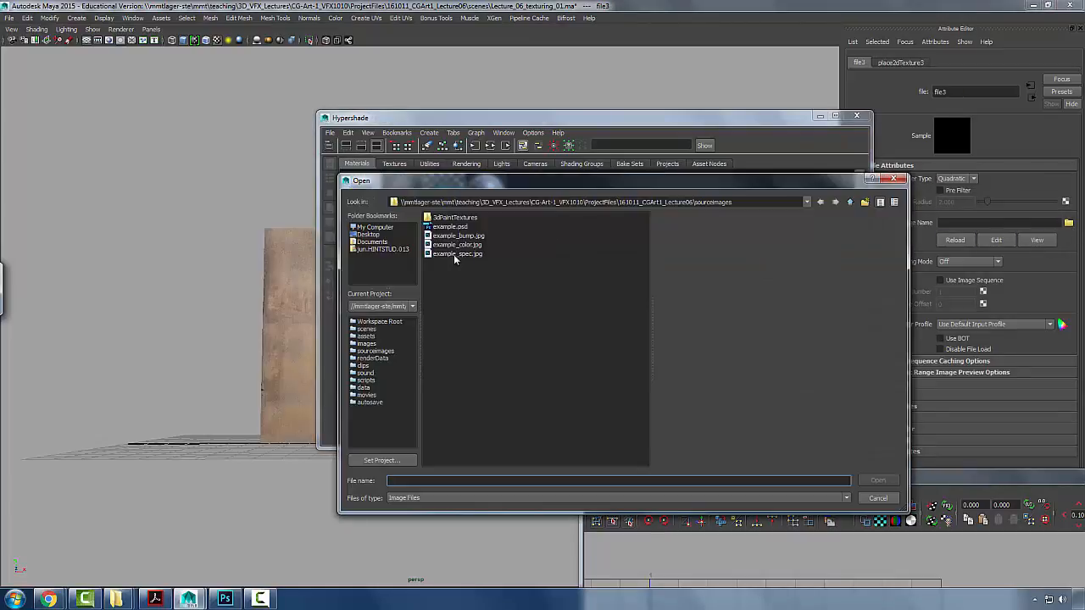
pyautogui.click(459, 236)
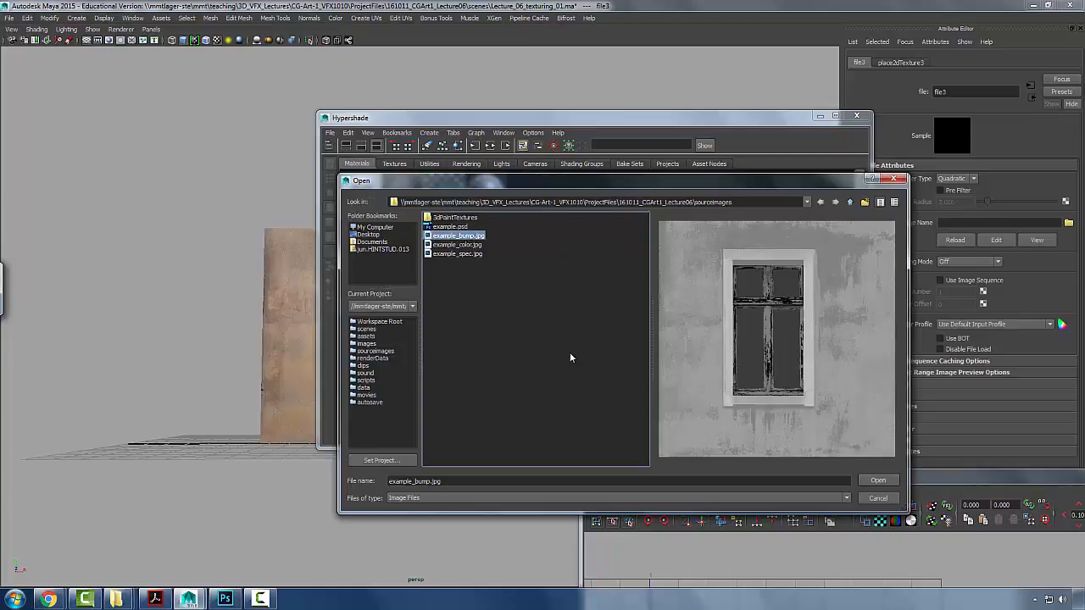
pyautogui.click(863, 482)
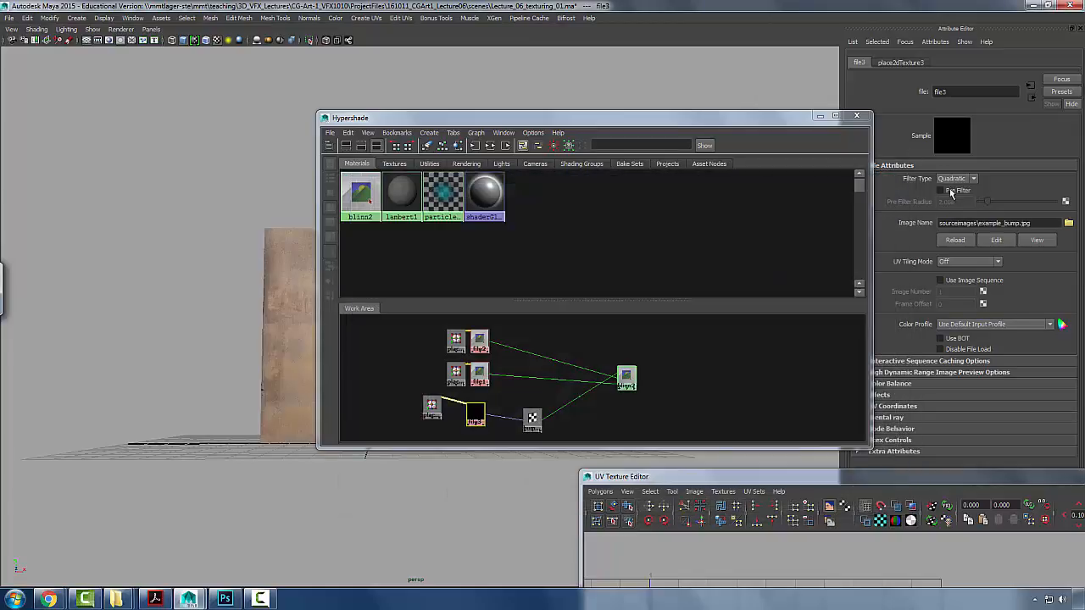
pyautogui.click(954, 180)
pyautogui.click(946, 188)
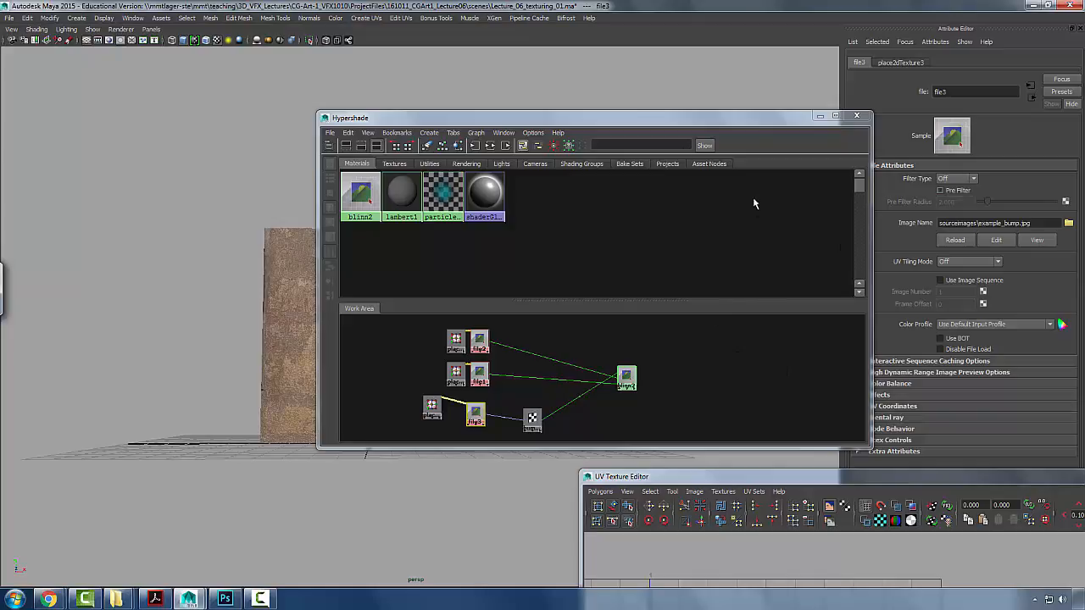
# - Inspect the bump on the window wall and set the Bump Depth of bump2d1 to 0.35
pyautogui.moveTo(667, 120); pyautogui.dragTo(897, 134)
pyautogui.moveTo(281, 210); pyautogui.dragTo(386, 338)
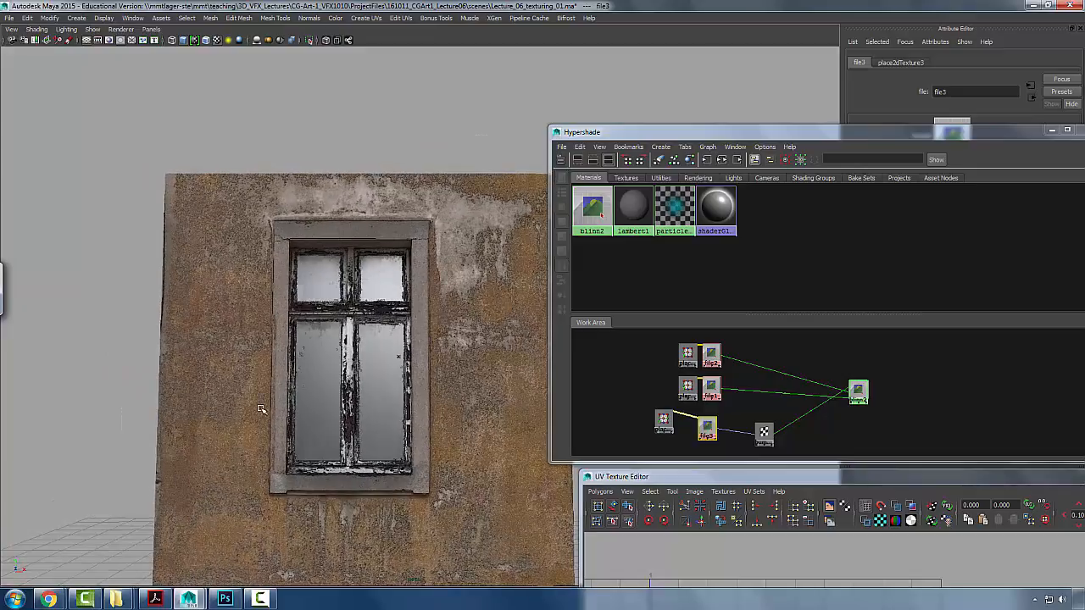
pyautogui.moveTo(697, 132); pyautogui.dragTo(426, 138)
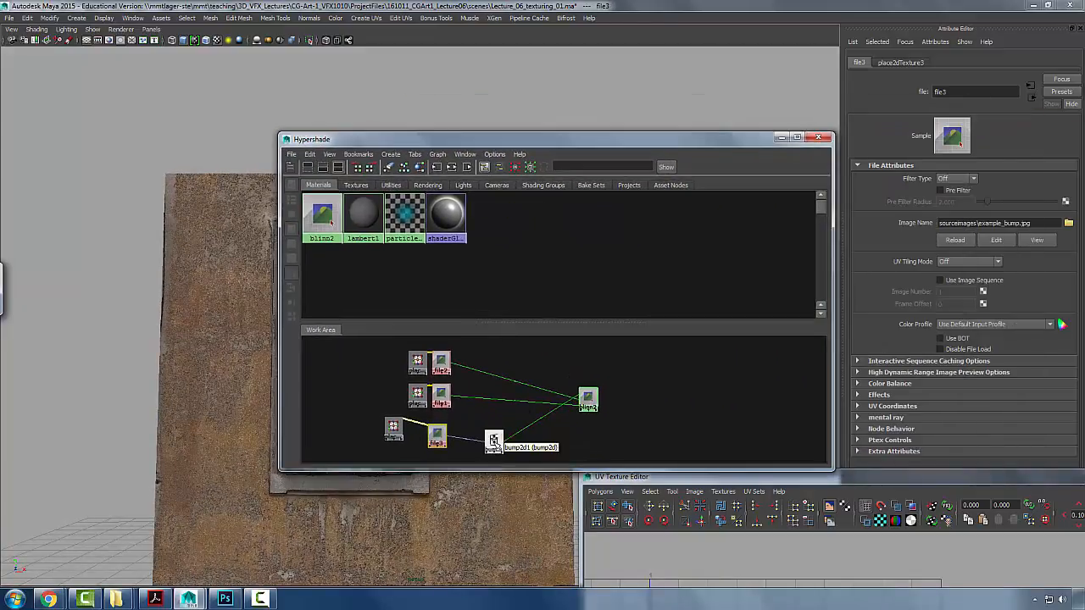
pyautogui.click(497, 439)
pyautogui.moveTo(645, 145); pyautogui.dragTo(675, 147)
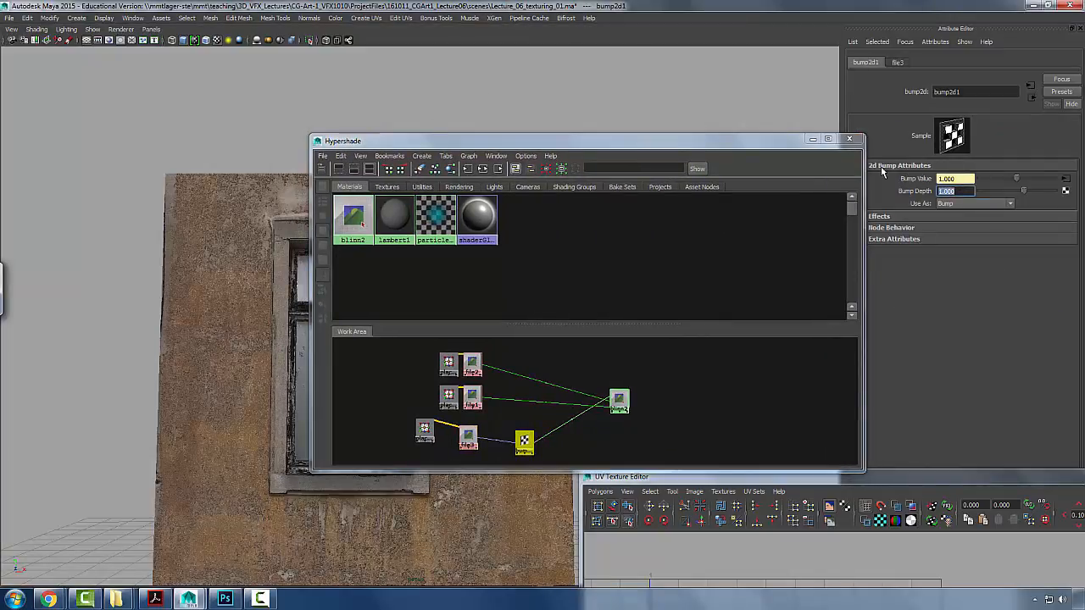
pyautogui.press('Return')
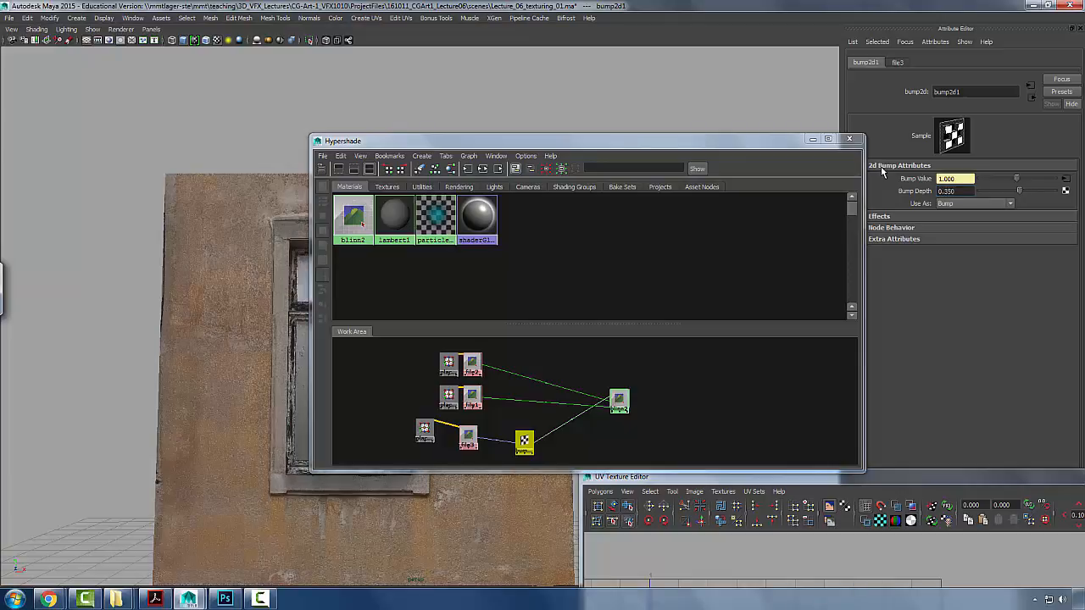
# - Check the relief on the window frame and plaster up close and set bump2d1's Bump Depth to 0.15
pyautogui.moveTo(378, 138); pyautogui.dragTo(608, 146)
pyautogui.scroll(5, 379, 275)
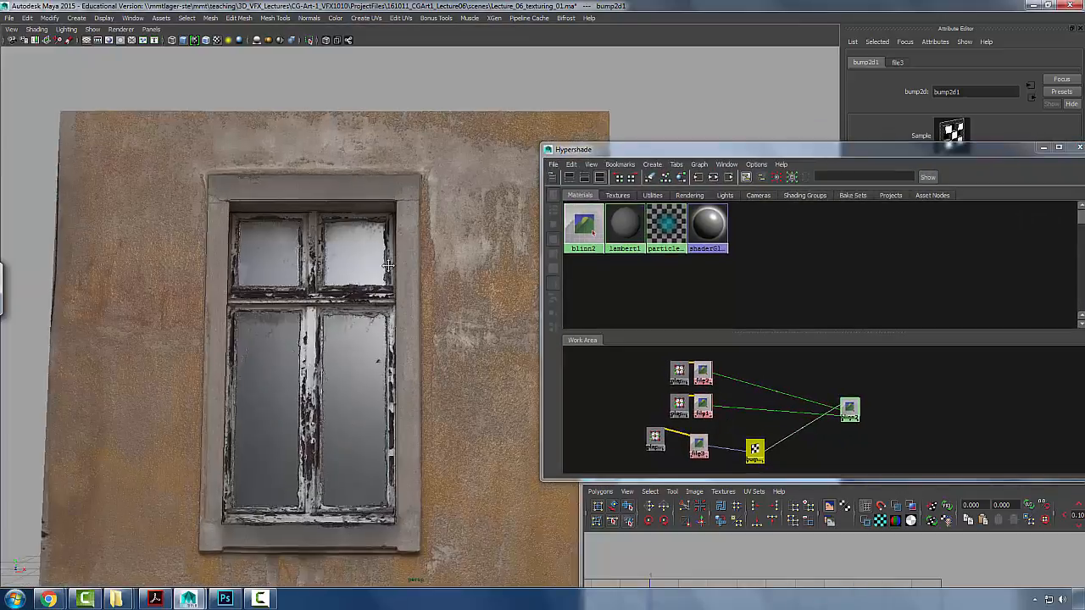
pyautogui.moveTo(375, 280)
pyautogui.mouseDown()
pyautogui.moveTo(390, 284)
pyautogui.moveTo(322, 300)
pyautogui.moveTo(367, 306)
pyautogui.moveTo(492, 288)
pyautogui.moveTo(373, 293)
pyautogui.mouseUp()
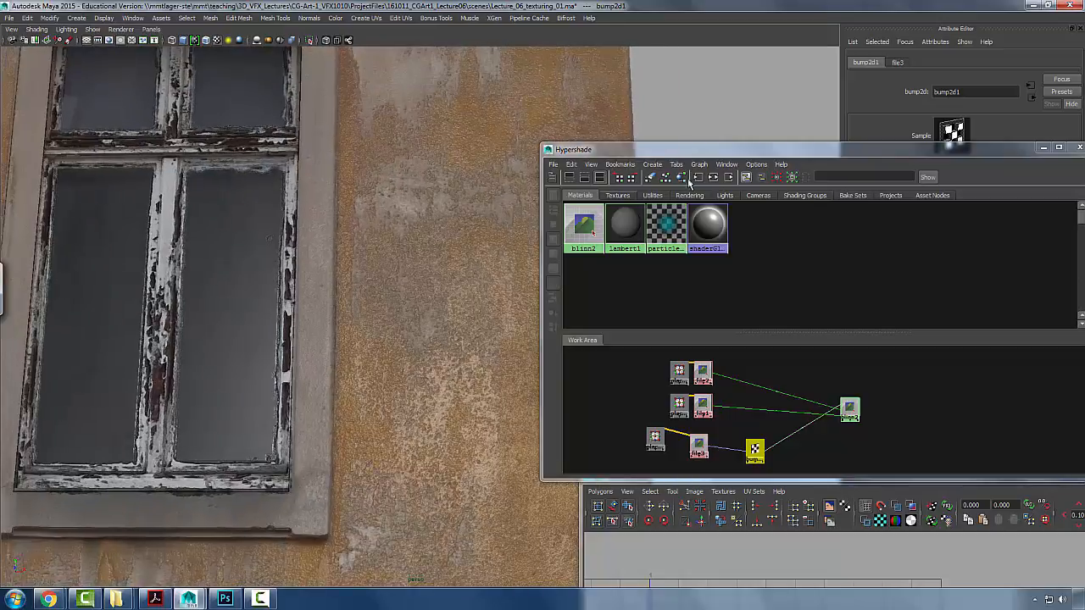
pyautogui.moveTo(713, 154); pyautogui.dragTo(371, 143)
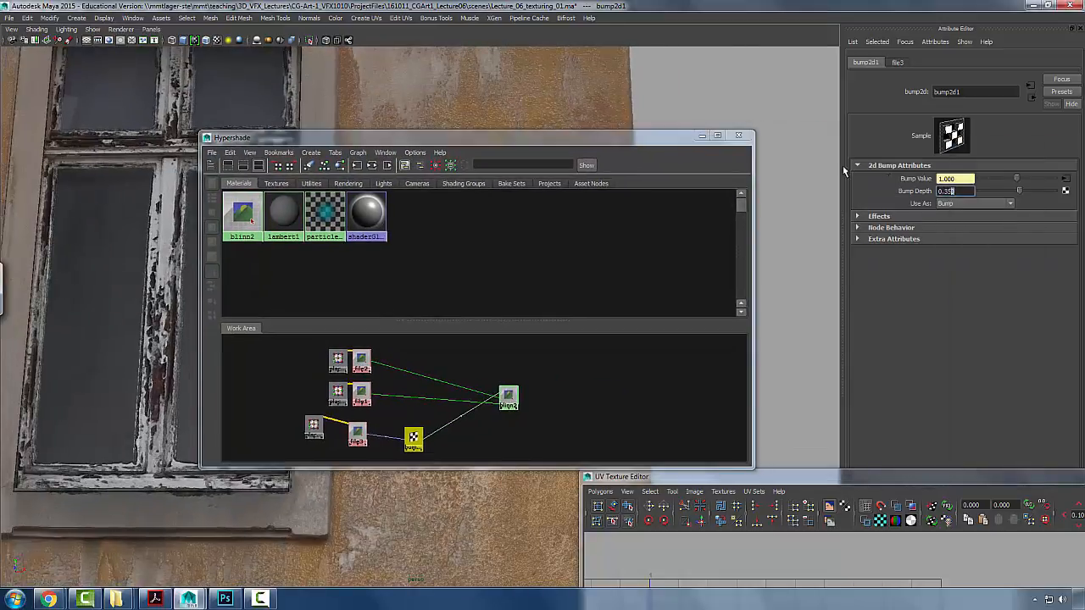
pyautogui.write('.15')
pyautogui.press('Return')
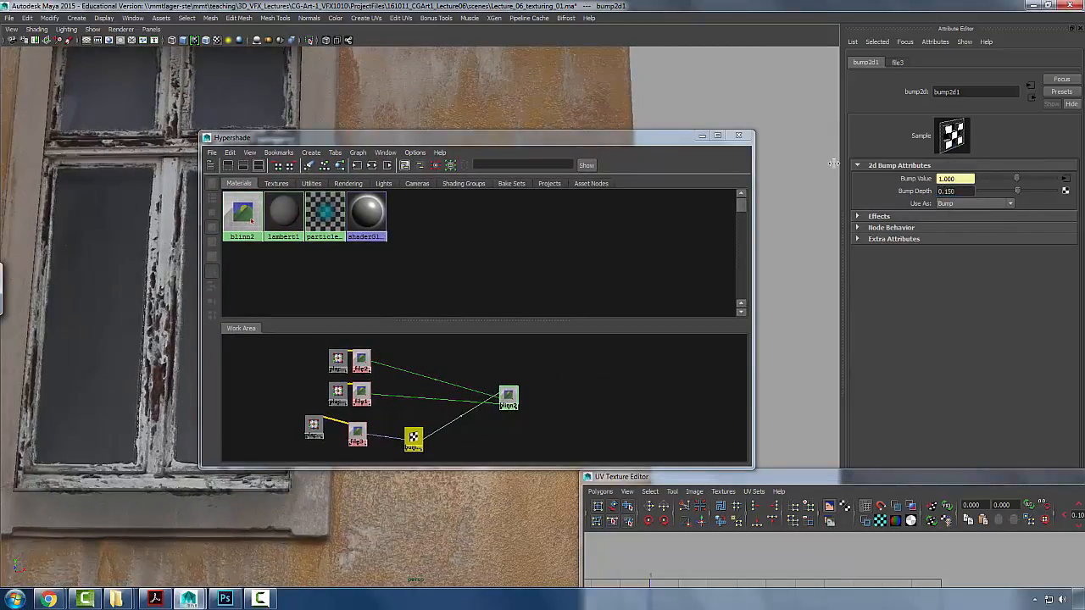
# - Create a directional light, enlarge its icon and place it to the left of the window wall
pyautogui.moveTo(341, 139); pyautogui.dragTo(746, 238)
pyautogui.moveTo(509, 256); pyautogui.dragTo(404, 277)
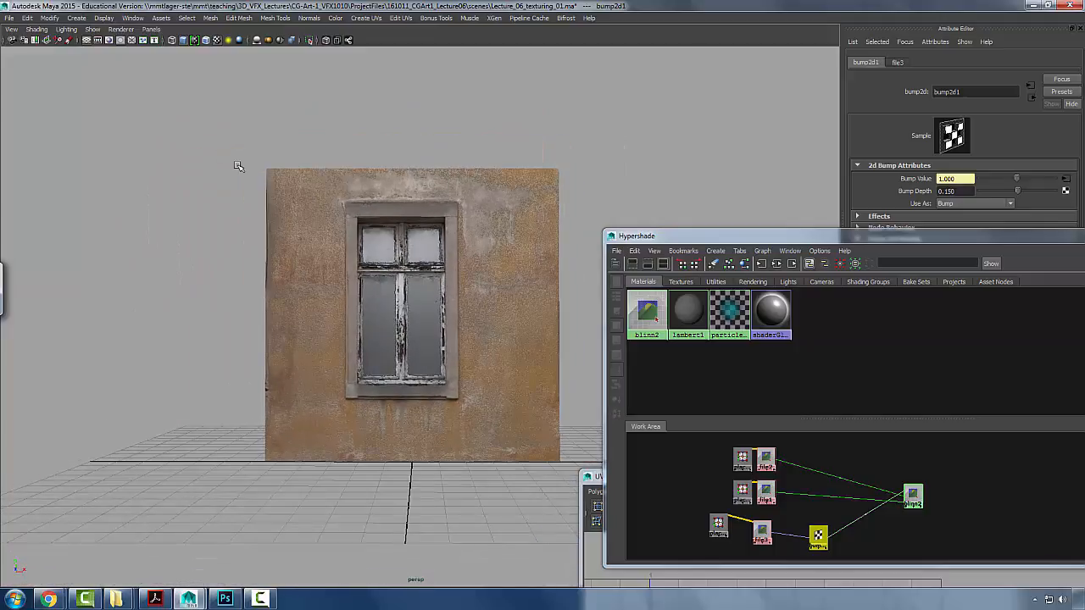
pyautogui.click(77, 18)
pyautogui.moveTo(91, 74)
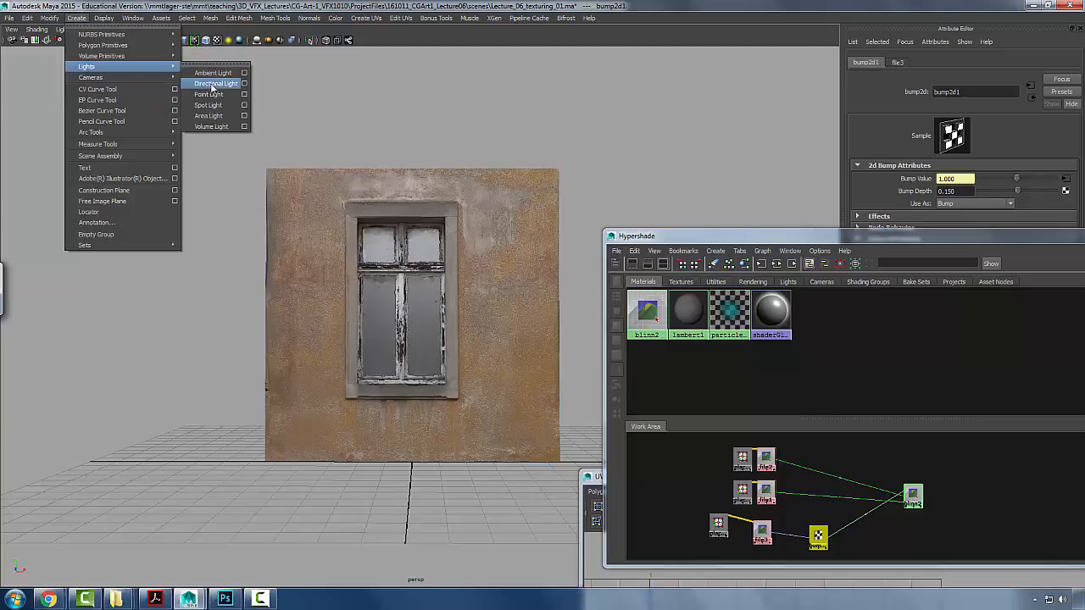
pyautogui.click(213, 84)
pyautogui.moveTo(481, 348); pyautogui.dragTo(447, 387)
pyautogui.press('r')
pyautogui.moveTo(410, 426); pyautogui.dragTo(502, 383)
pyautogui.press('w')
pyautogui.moveTo(401, 432); pyautogui.dragTo(254, 393)
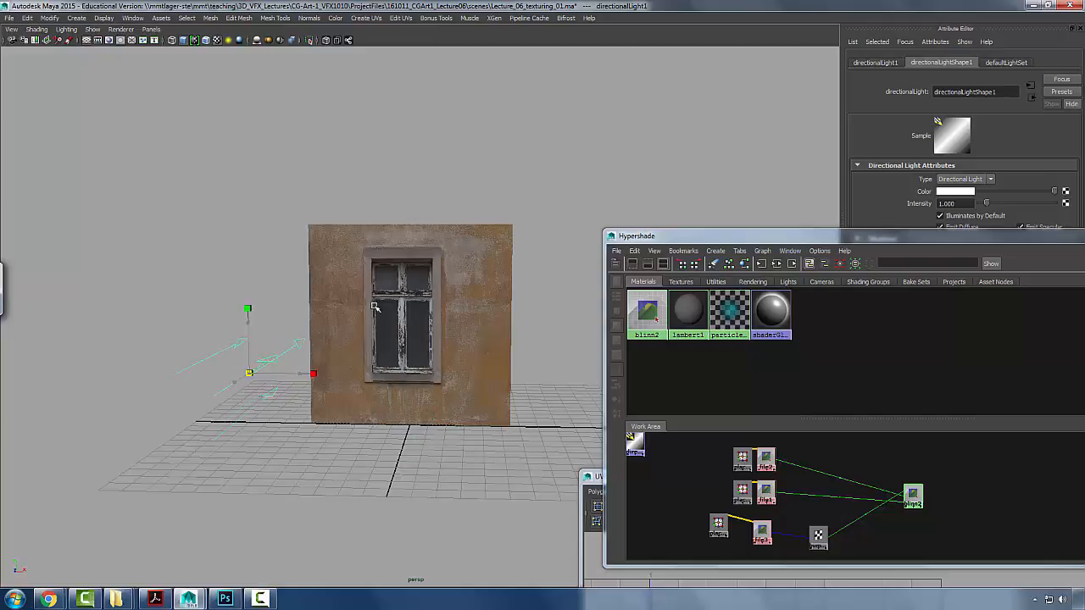
# - Reposition and rotate the directional light to aim diagonally down across the wall, and display the scene with all lights
pyautogui.click(251, 376)
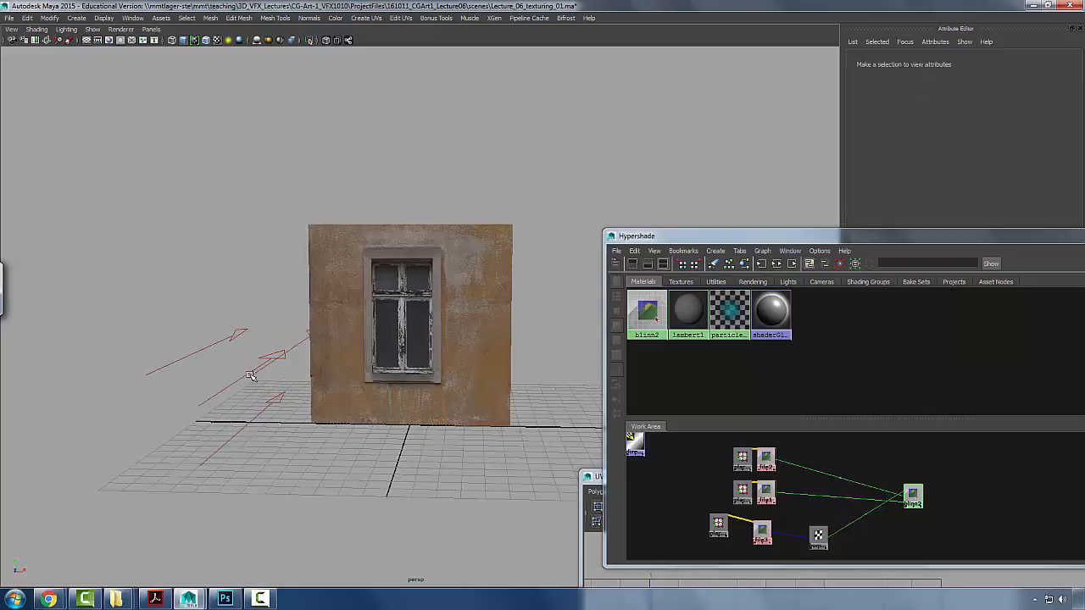
pyautogui.click(253, 414)
pyautogui.moveTo(249, 374); pyautogui.dragTo(193, 331)
pyautogui.press('e')
pyautogui.moveTo(276, 343); pyautogui.dragTo(246, 322)
pyautogui.moveTo(217, 321); pyautogui.dragTo(281, 354)
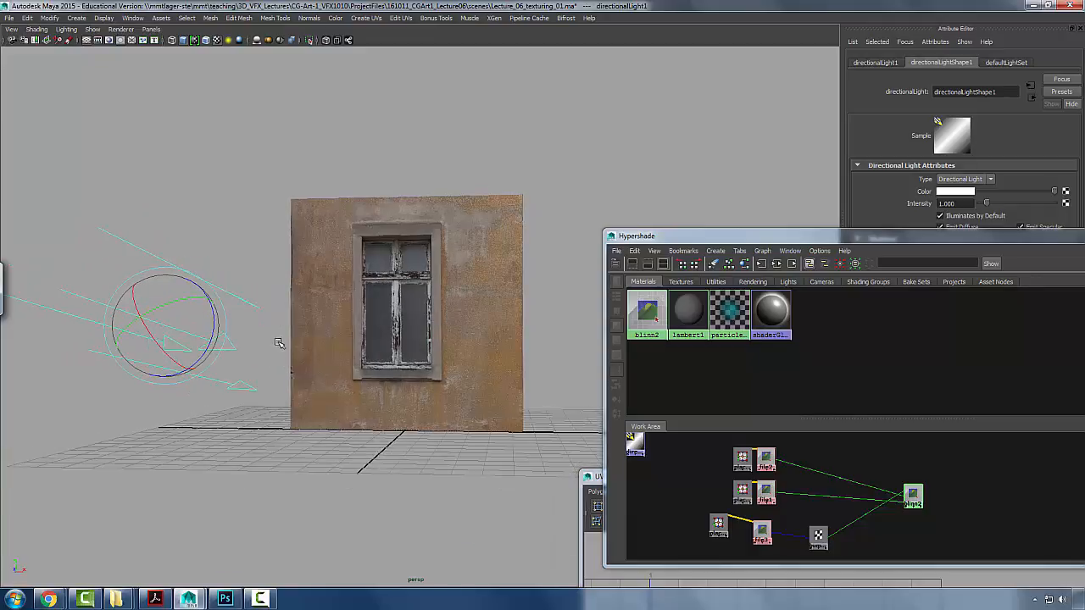
pyautogui.press('7')
pyautogui.moveTo(310, 342); pyautogui.dragTo(288, 357)
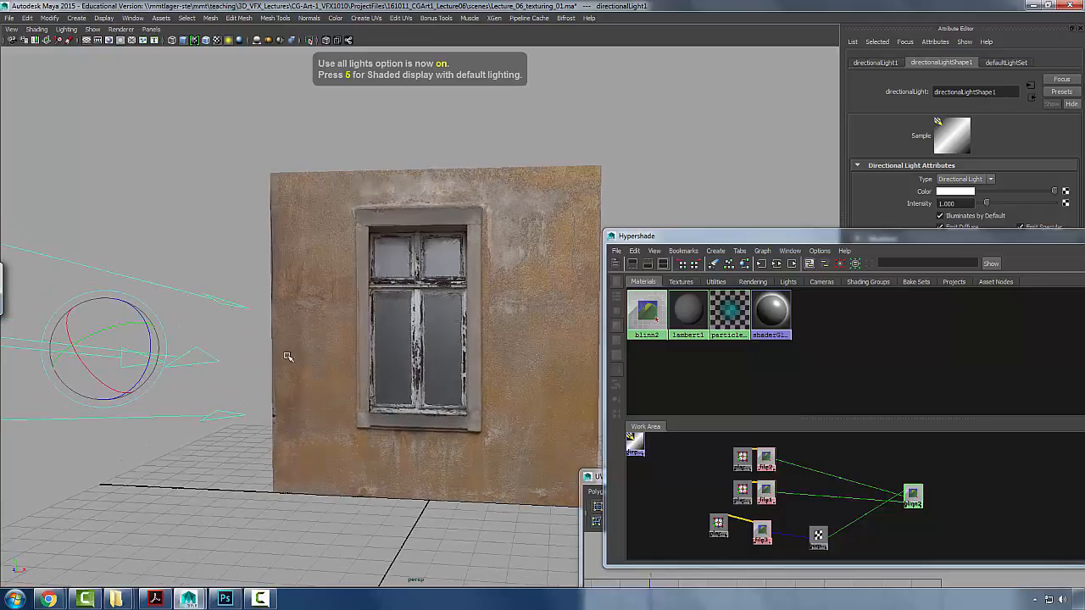
# - Rotate the directional light further across the window wall and inspect the bump relief on the plaster and window frame
pyautogui.moveTo(123, 350); pyautogui.dragTo(202, 350)
pyautogui.scroll(-3, 261, 329)
pyautogui.moveTo(393, 319); pyautogui.dragTo(342, 336)
pyautogui.scroll(4, 359, 312)
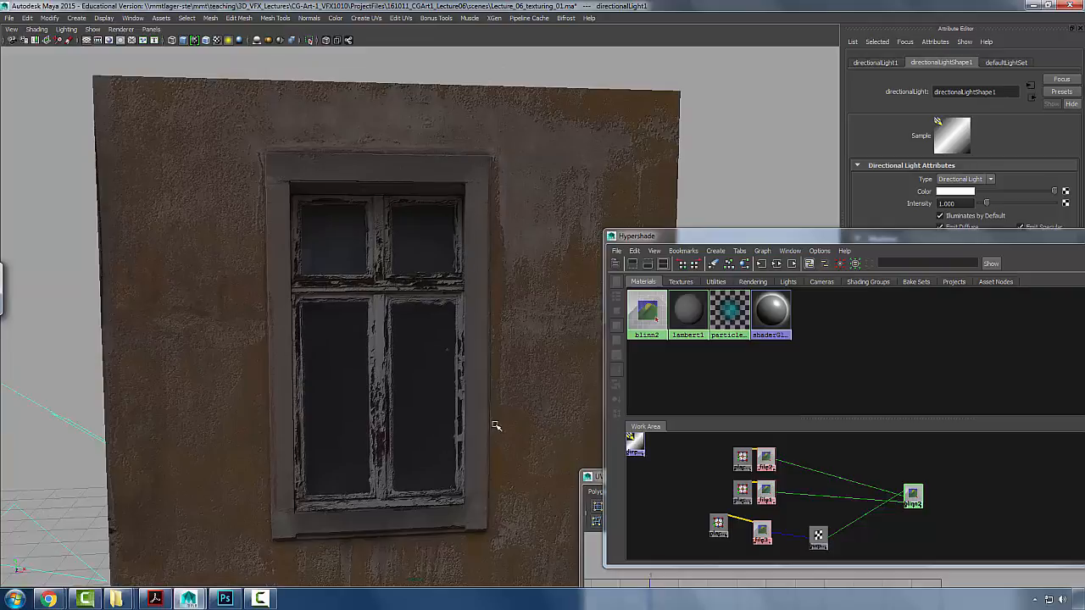
pyautogui.scroll(-3, 359, 339)
# - Switch to Photoshop, expand the bump group, identify the window frame's layer and raise the opacity of Layer 8 to brighten the frame
pyautogui.hotkey('alt', 'Tab')
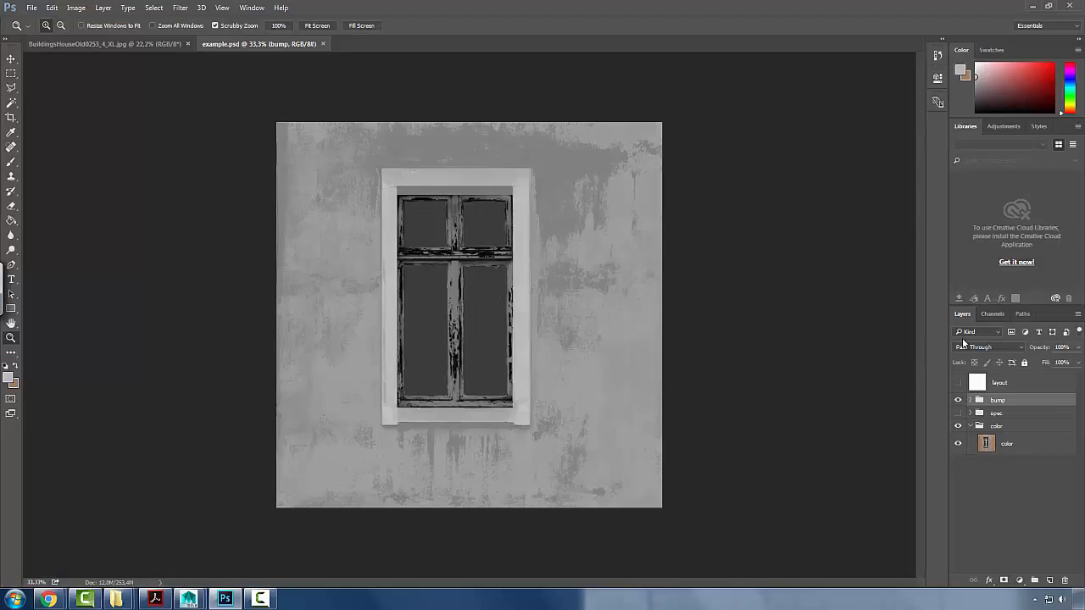
pyautogui.click(971, 402)
pyautogui.click(959, 423)
pyautogui.click(960, 551)
pyautogui.click(962, 532)
pyautogui.click(963, 532)
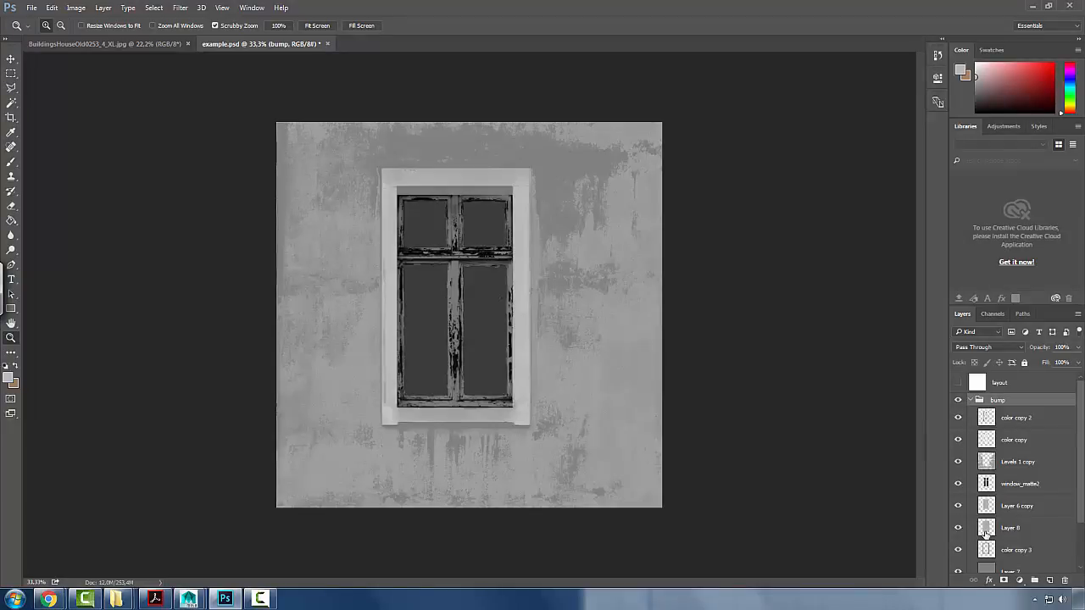
pyautogui.click(986, 529)
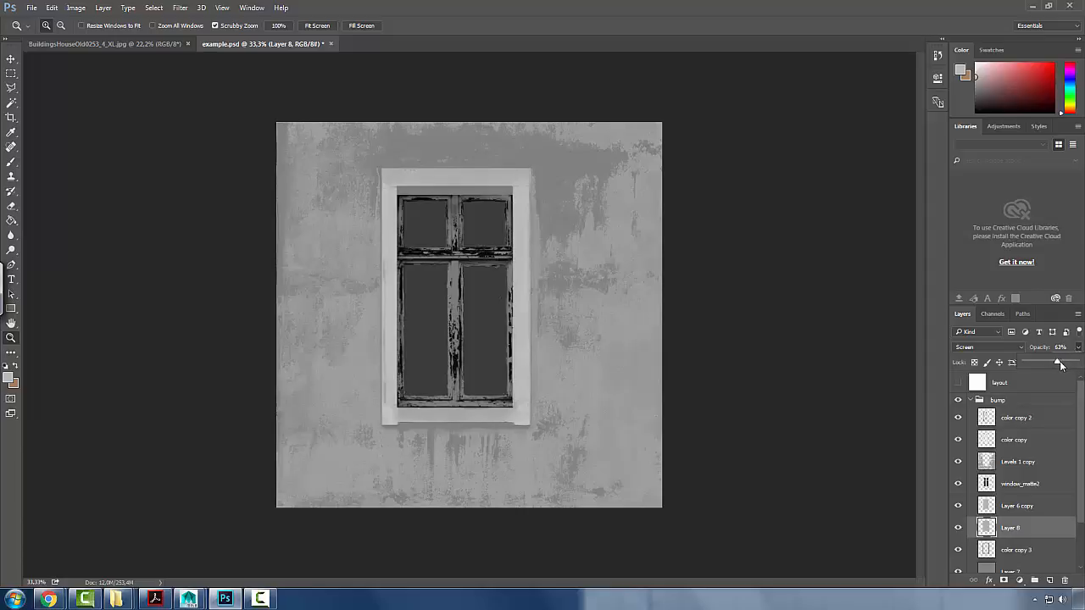
pyautogui.moveTo(1060, 365); pyautogui.dragTo(1070, 368)
pyautogui.click(981, 539)
# - Darken the glass panes by applying Levels to the window_matte2 layer with the white output level at 139
pyautogui.click(977, 489)
pyautogui.click(961, 487)
pyautogui.click(961, 488)
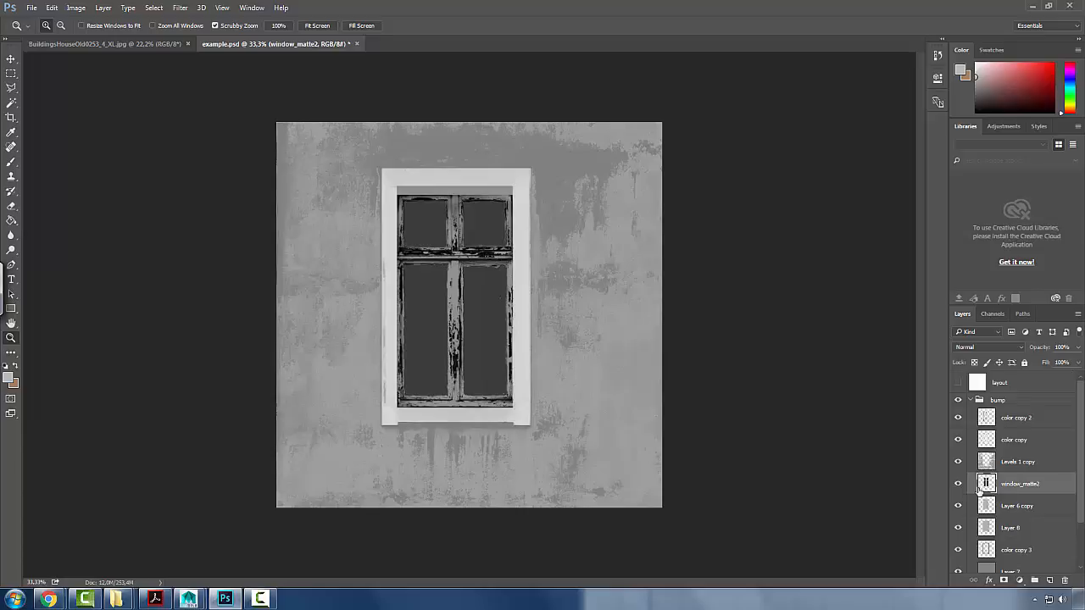
pyautogui.hotkey('ctrl', 'l')
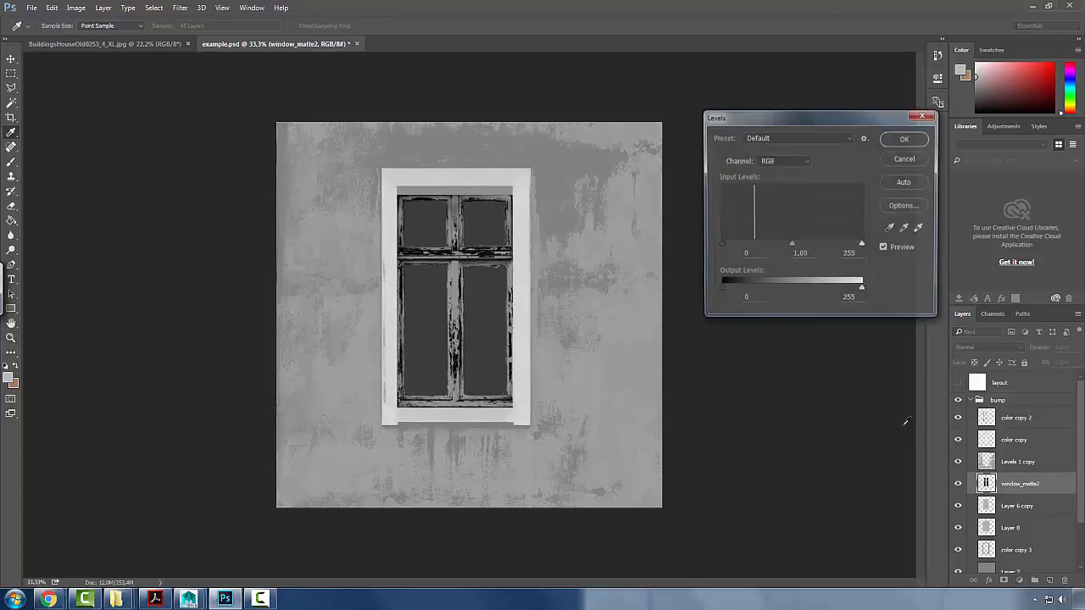
pyautogui.moveTo(863, 294); pyautogui.dragTo(797, 292)
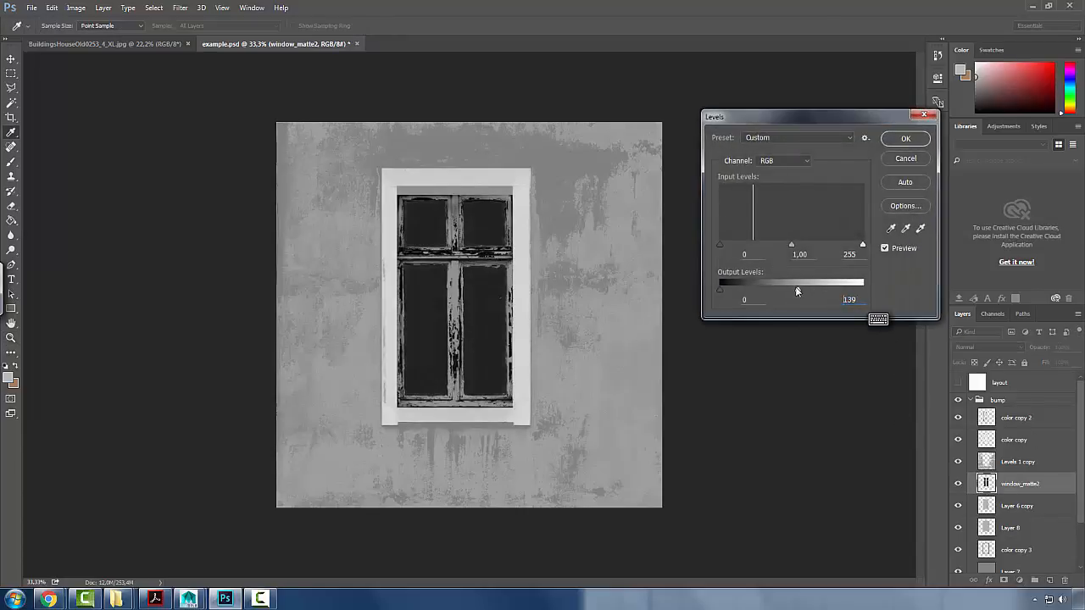
pyautogui.click(906, 141)
# - Check what Layer 6 copy covers and darken it with Levels, setting the white output level to 161
pyautogui.click(959, 505)
pyautogui.click(959, 505)
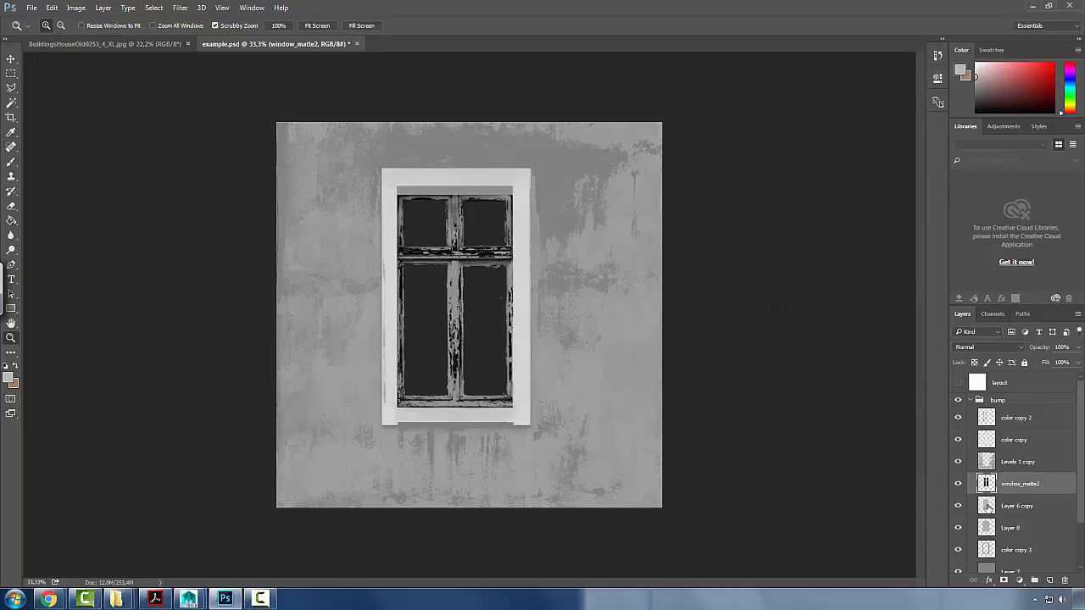
pyautogui.click(989, 507)
pyautogui.hotkey('ctrl', 'l')
pyautogui.moveTo(864, 290); pyautogui.dragTo(812, 289)
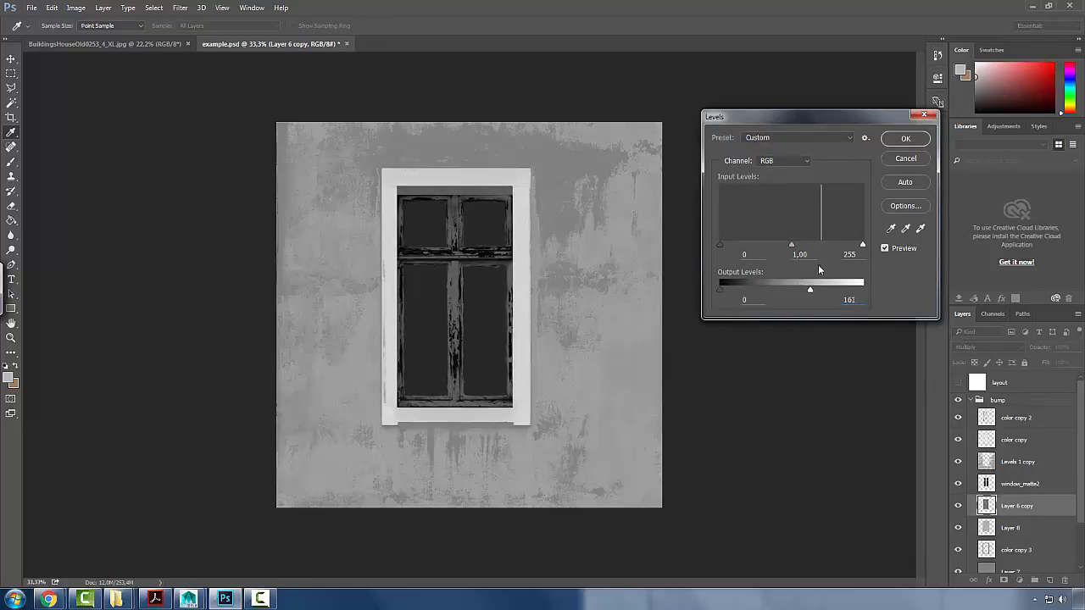
pyautogui.click(903, 139)
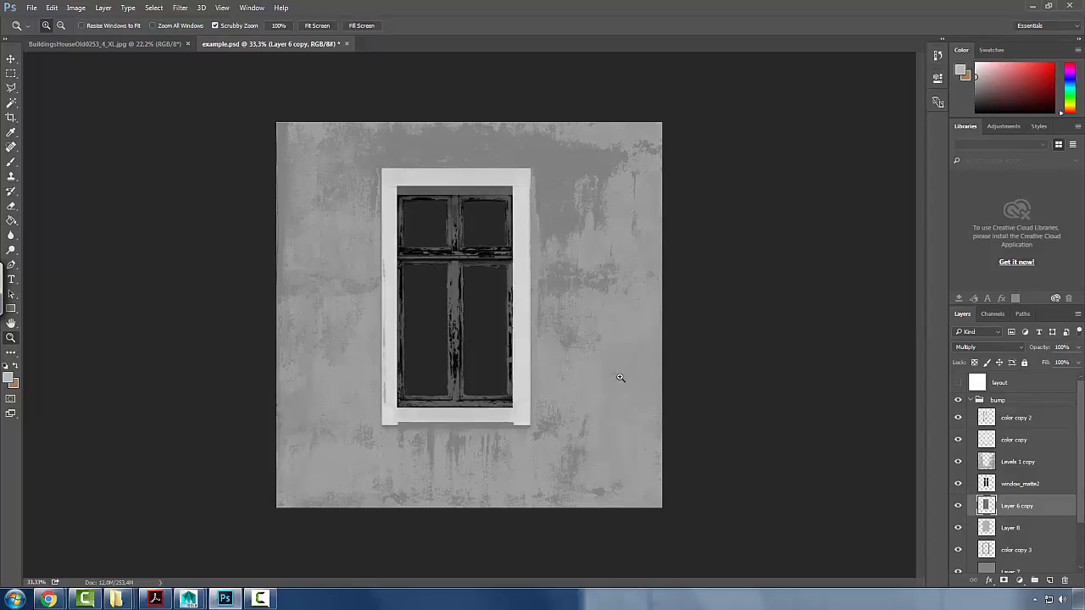
# - Reduce the opacity of the Levels 1 copy layer to 41% to soften the plaster stains, and check the result up close
pyautogui.click(987, 465)
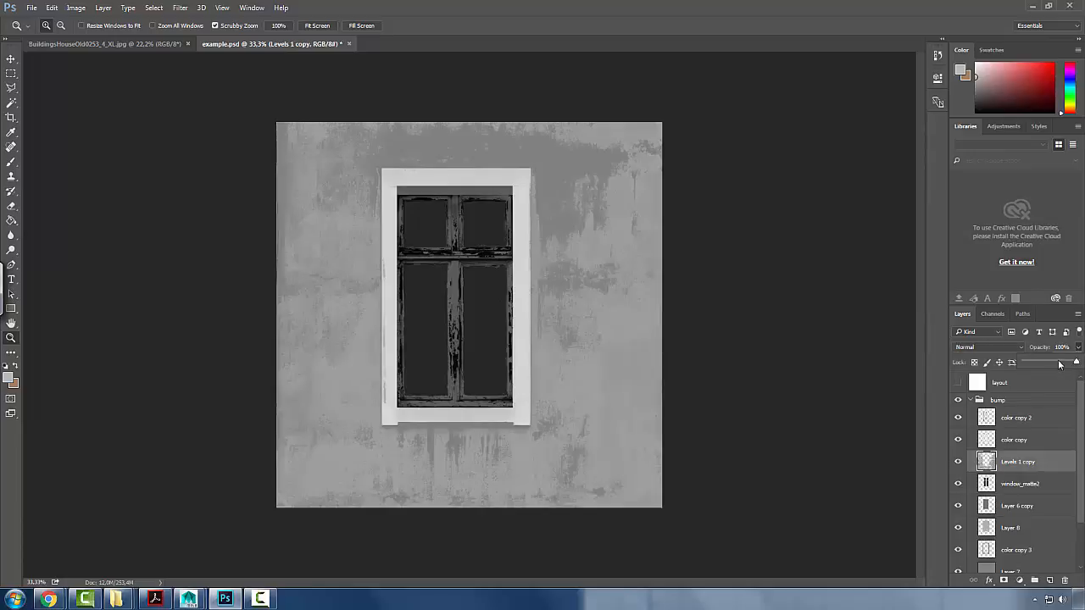
pyautogui.moveTo(1060, 363); pyautogui.dragTo(1041, 362)
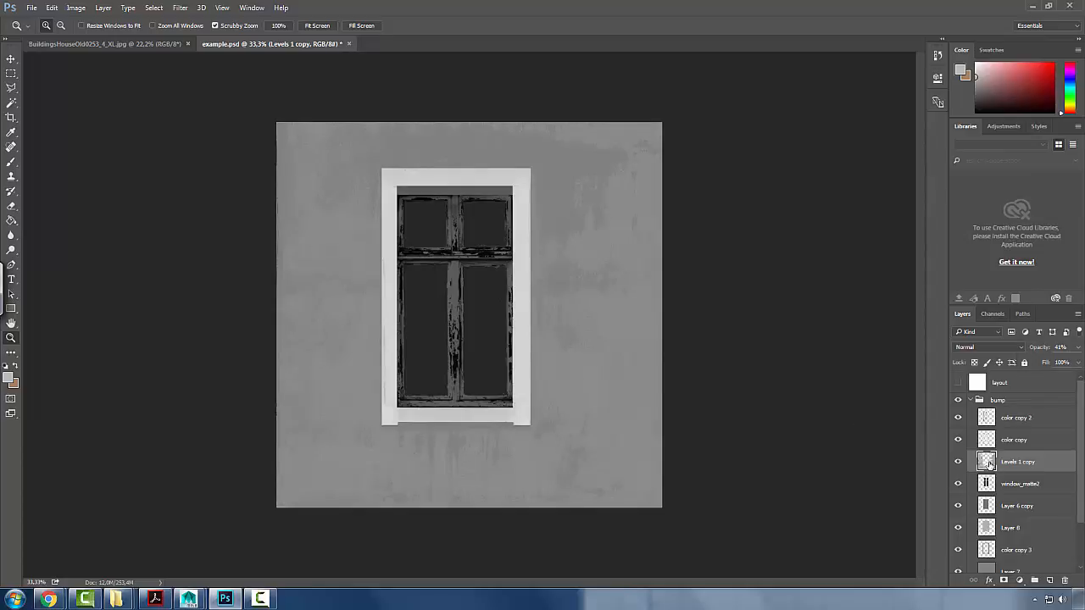
pyautogui.moveTo(597, 267); pyautogui.dragTo(554, 333)
pyautogui.scroll(1, 579, 327)
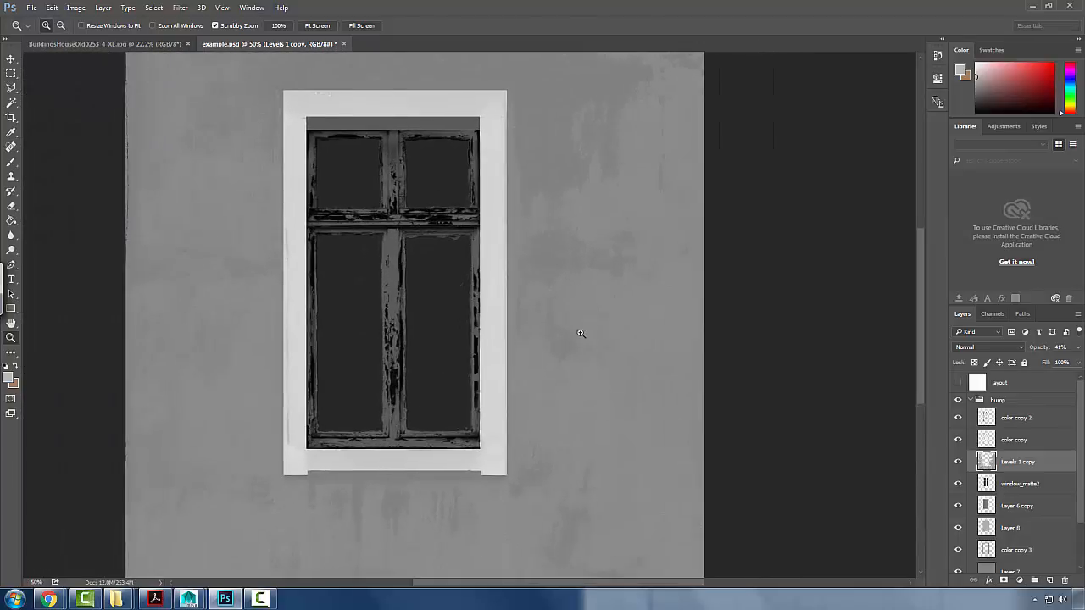
pyautogui.scroll(-1, 585, 333)
# - Save the bump image as a JPEG over the existing example_bump file in sourceimages, at quality 12
pyautogui.click(29, 8)
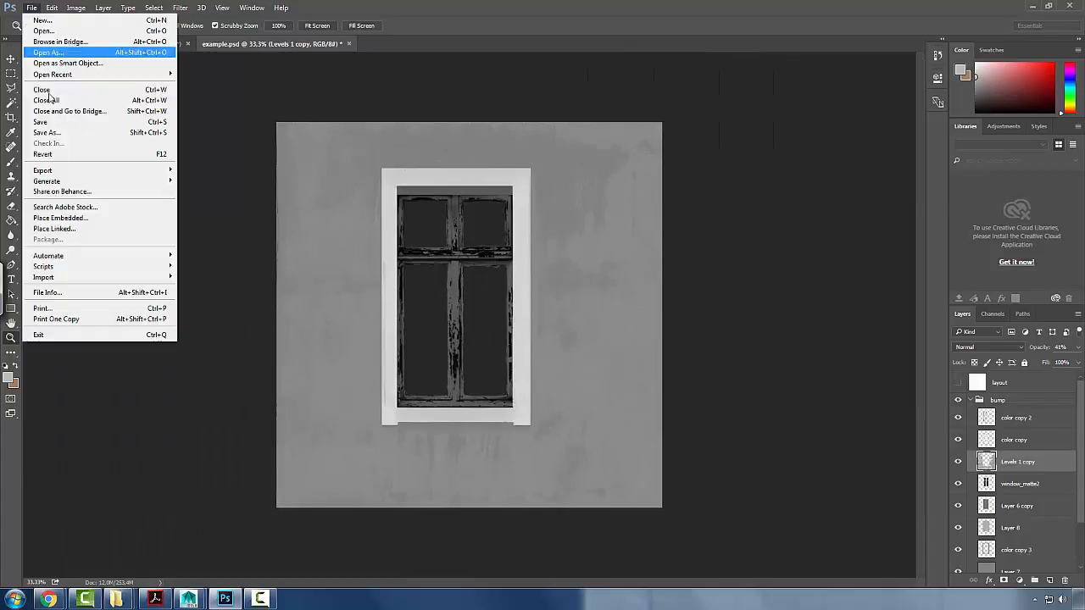
pyautogui.click(68, 134)
pyautogui.click(254, 404)
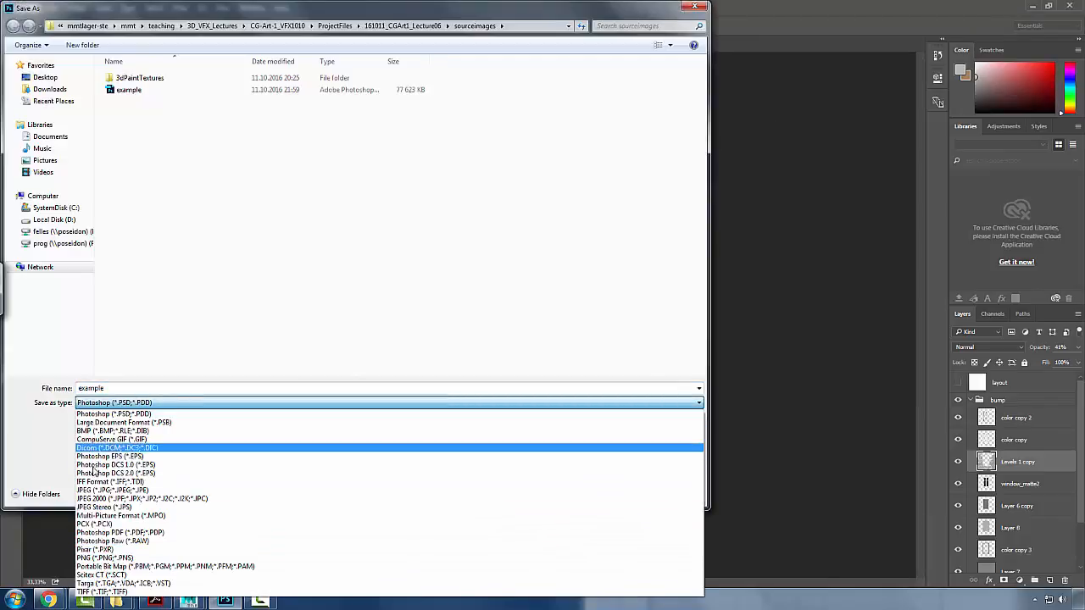
pyautogui.click(106, 491)
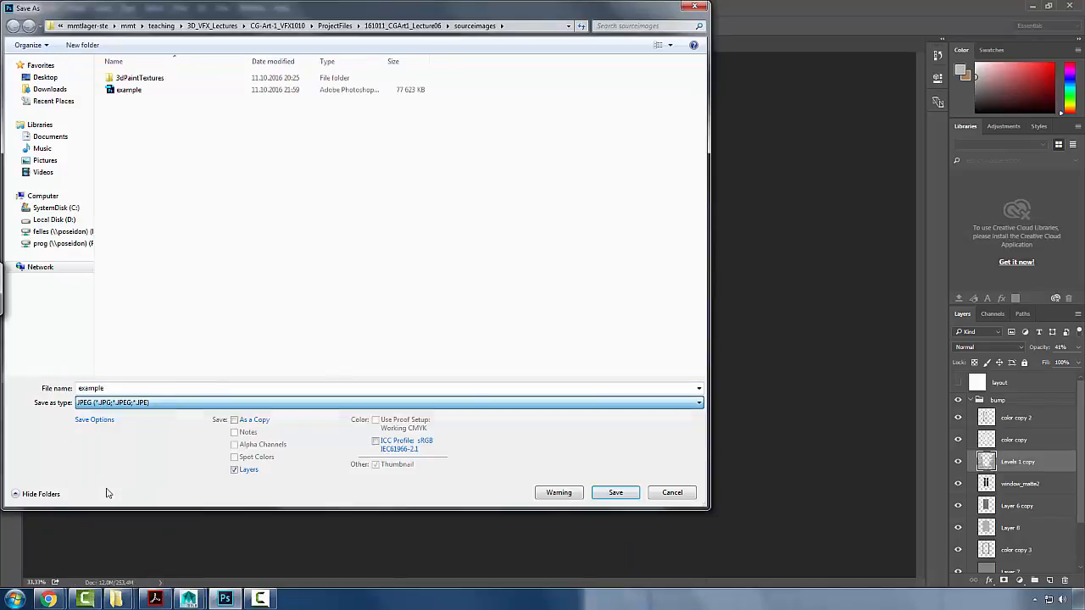
pyautogui.click(148, 91)
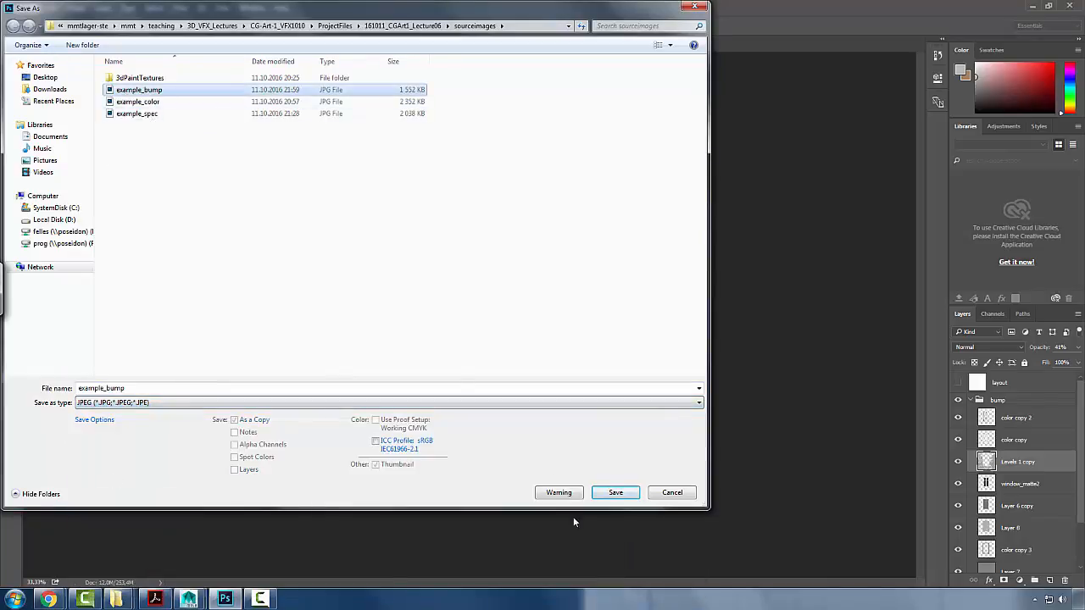
pyautogui.click(608, 497)
pyautogui.click(562, 301)
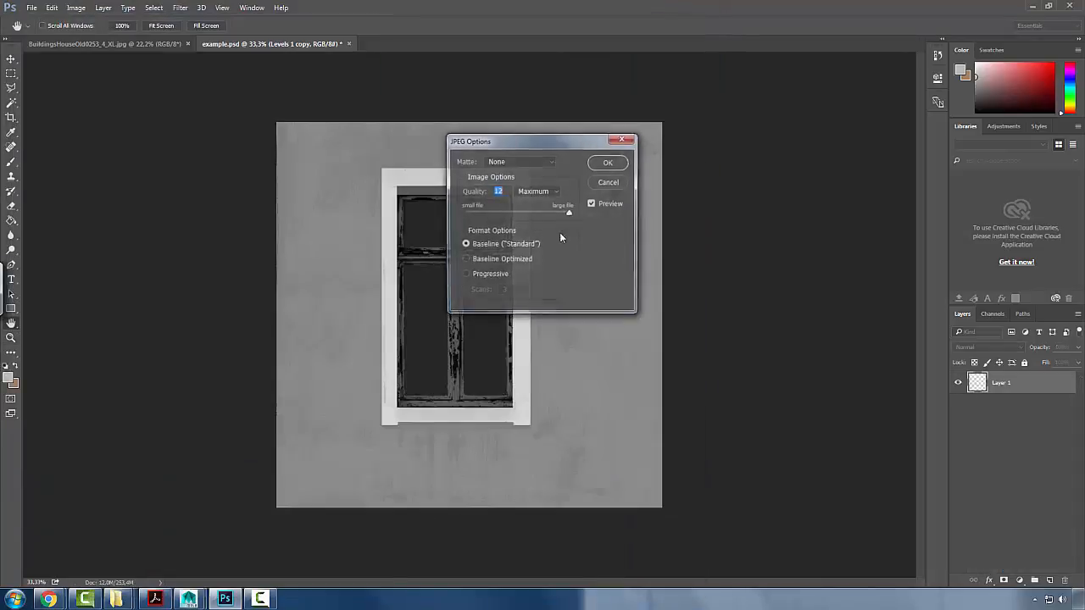
pyautogui.click(605, 163)
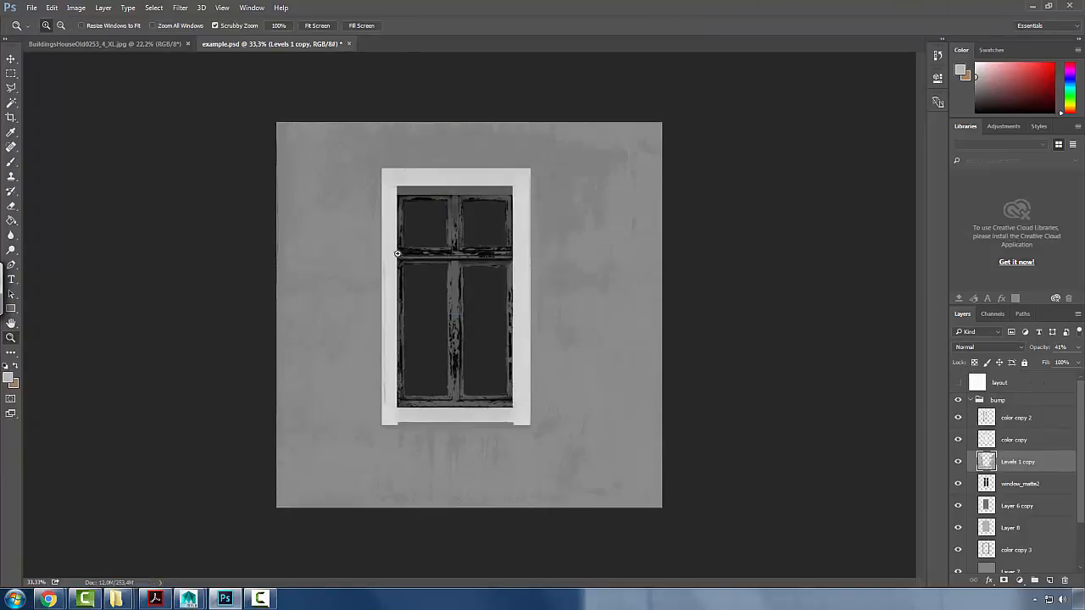
# - Return to Maya and select the bump map's file3 texture node in the Hypershade network
pyautogui.press('Tab')
pyautogui.press('Tab')
pyautogui.hotkey('alt', 'Tab')
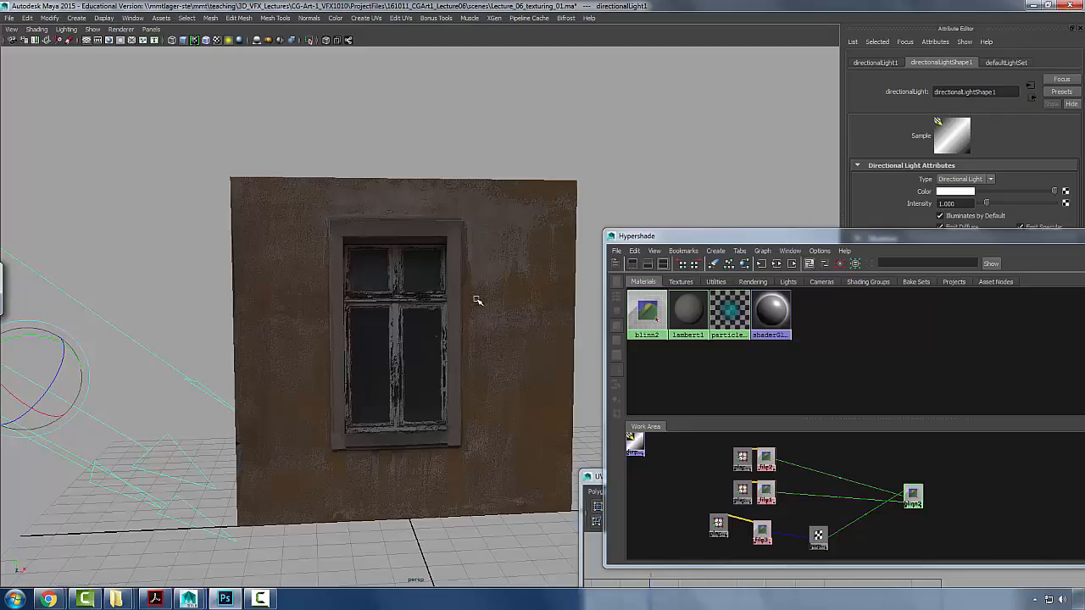
pyautogui.click(760, 532)
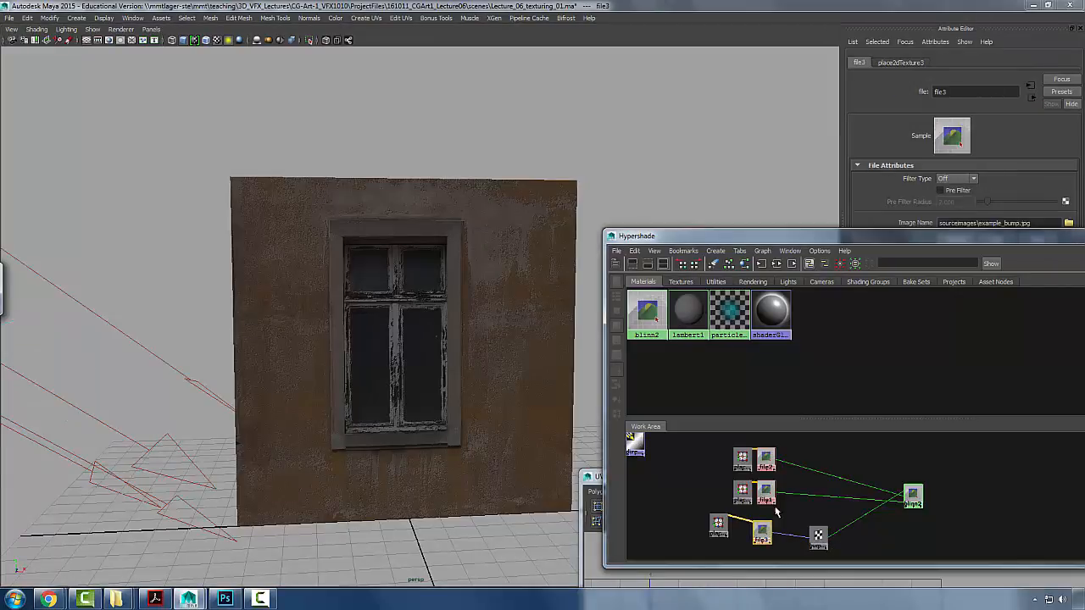
pyautogui.rightClick(761, 533)
pyautogui.click(748, 539)
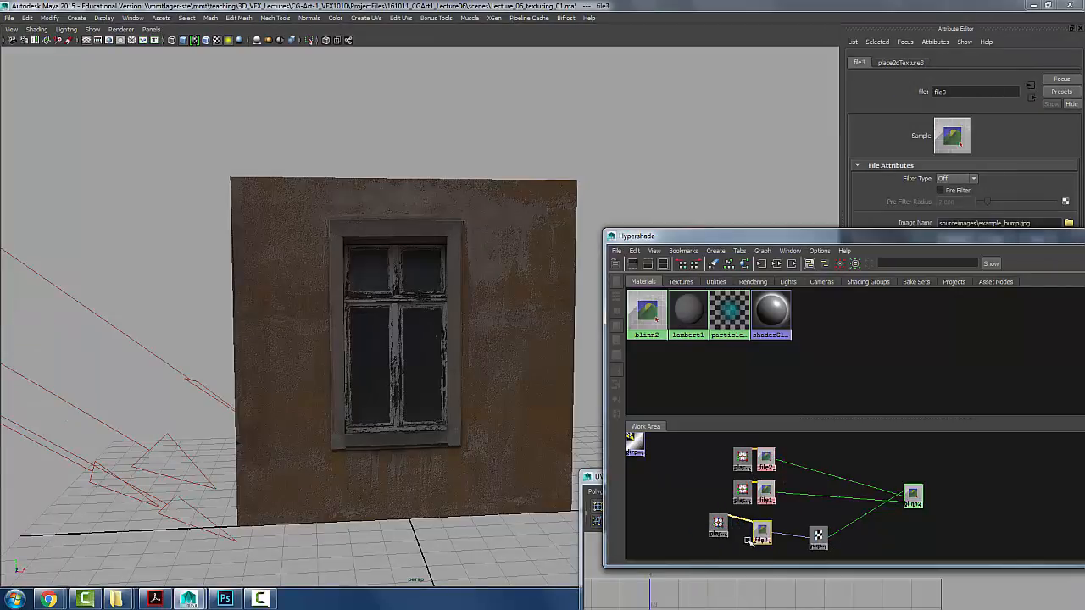
# - Move the Hypershade window off the wall, then select the directional light and rotate it to brighten the wall's front
pyautogui.moveTo(717, 241); pyautogui.dragTo(800, 225)
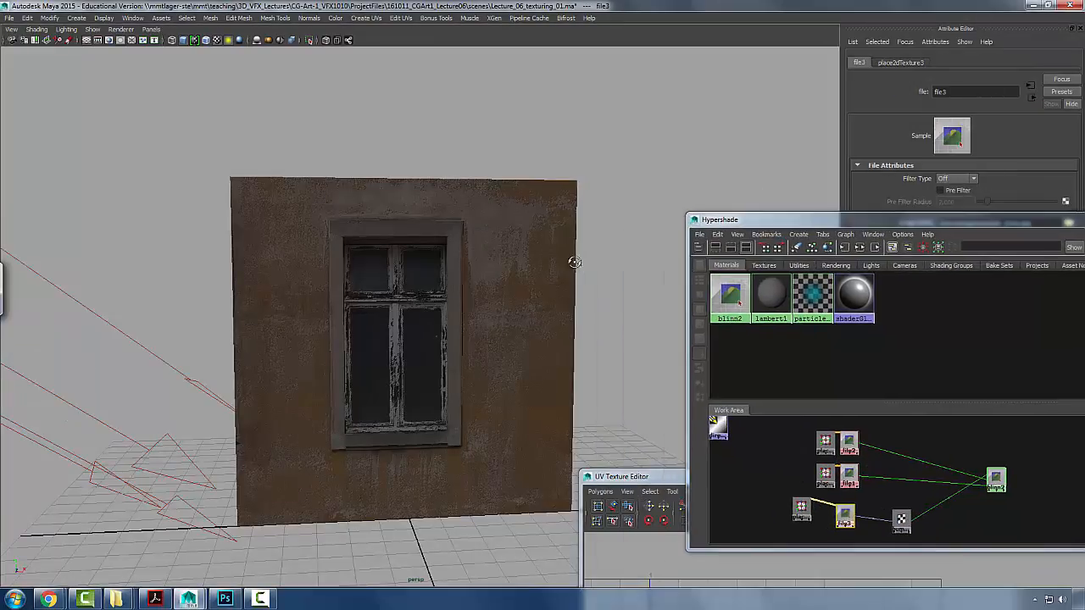
pyautogui.scroll(4, 560, 261)
pyautogui.scroll(-4, 342, 284)
pyautogui.click(158, 406)
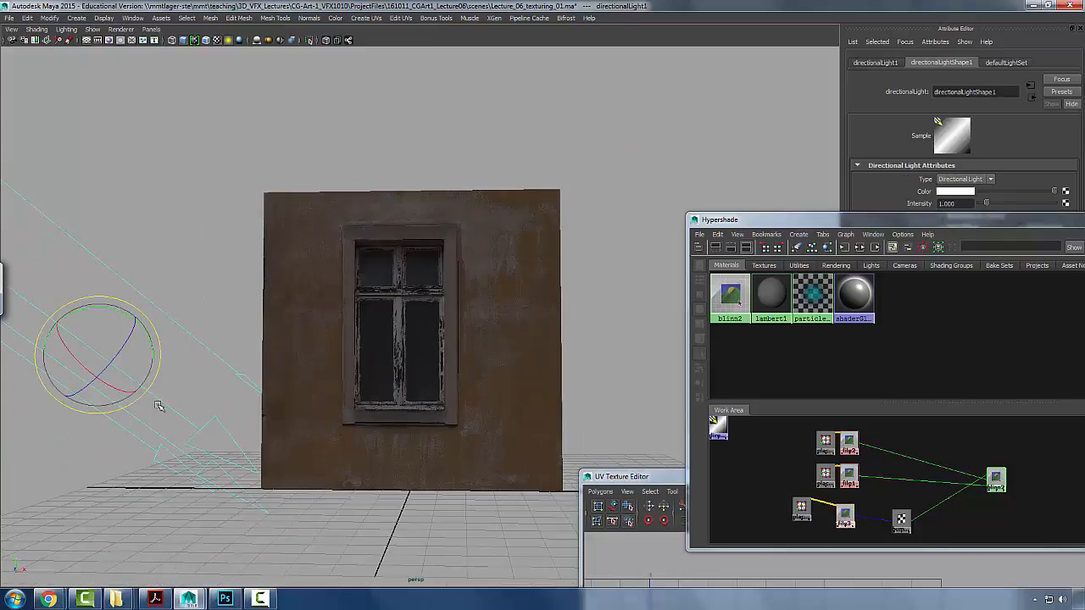
pyautogui.moveTo(98, 345); pyautogui.dragTo(118, 388)
pyautogui.moveTo(302, 309); pyautogui.dragTo(192, 322)
pyautogui.moveTo(109, 324); pyautogui.dragTo(104, 334)
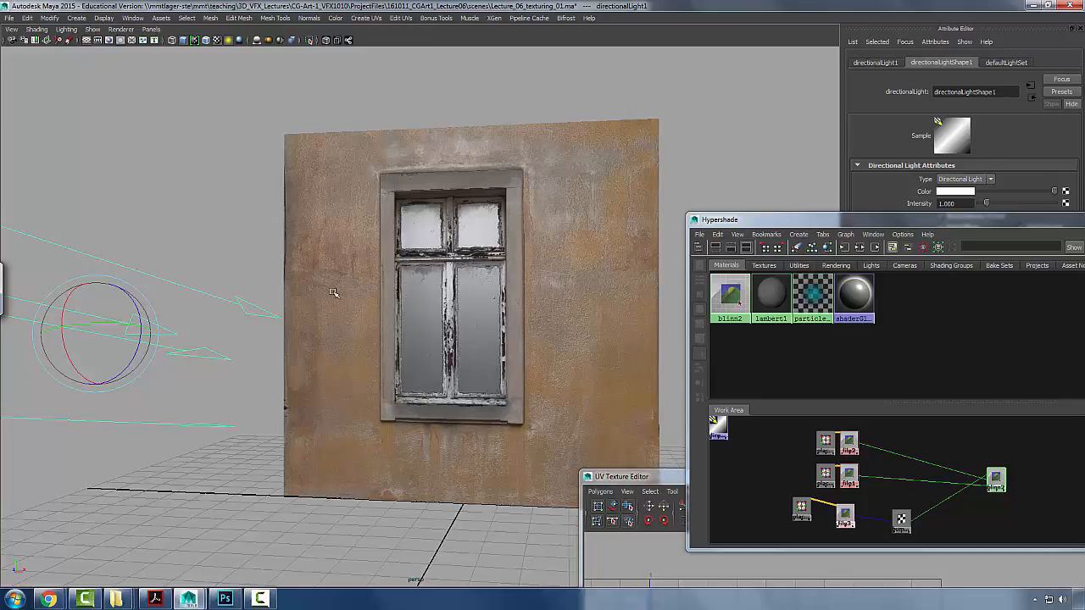
pyautogui.moveTo(126, 339)
pyautogui.mouseDown()
pyautogui.moveTo(126, 329)
pyautogui.moveTo(112, 347)
pyautogui.moveTo(218, 282)
pyautogui.mouseUp()
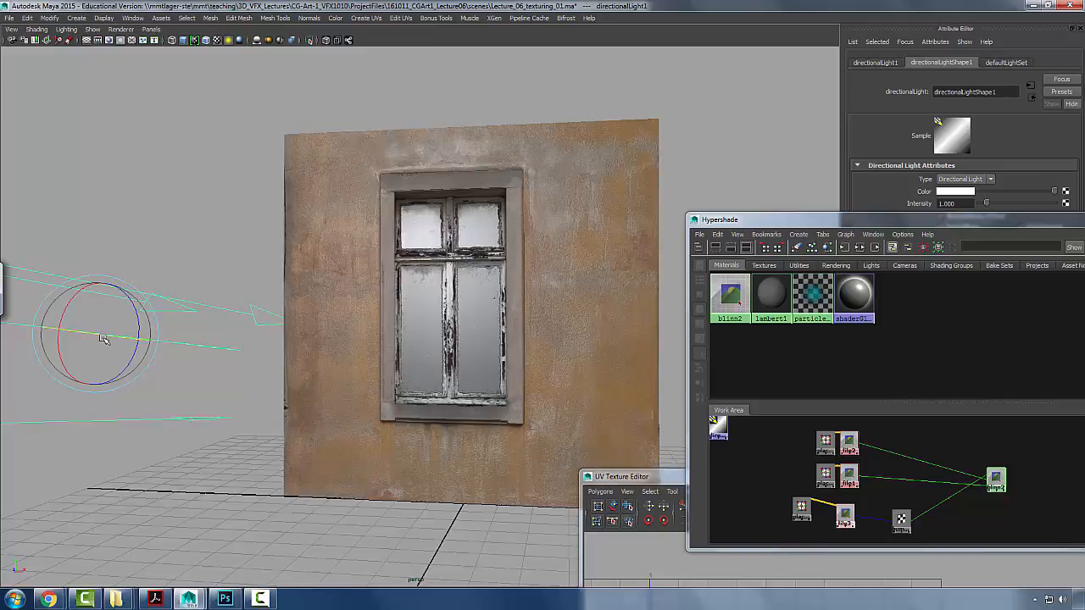
pyautogui.moveTo(100, 338); pyautogui.dragTo(109, 338)
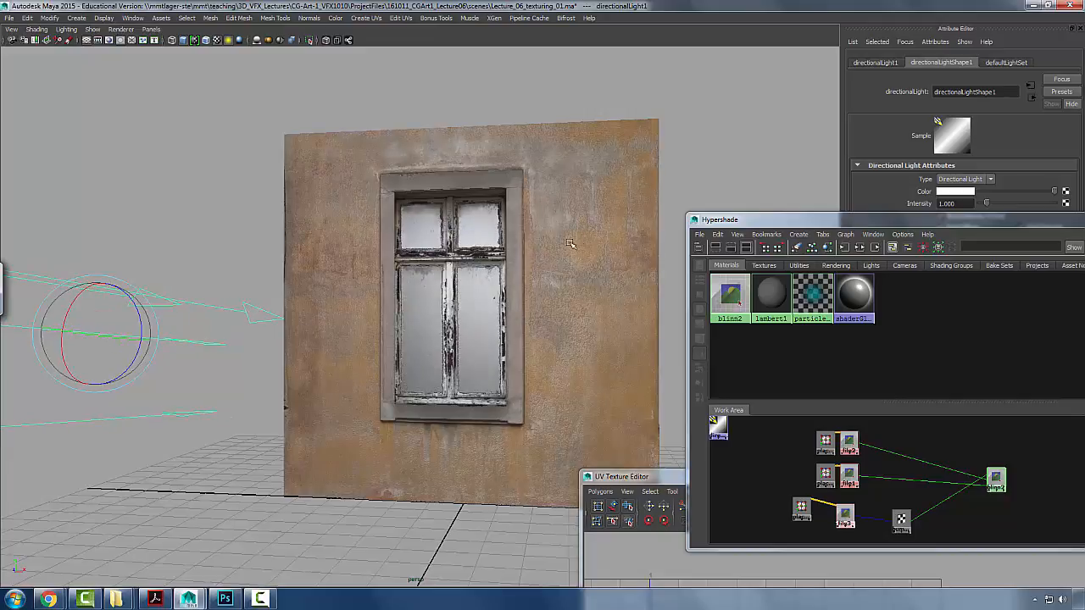
# - Check the directional light's direction from the side and rotate it to a new angle on the textured wall
pyautogui.scroll(-5, 560, 263)
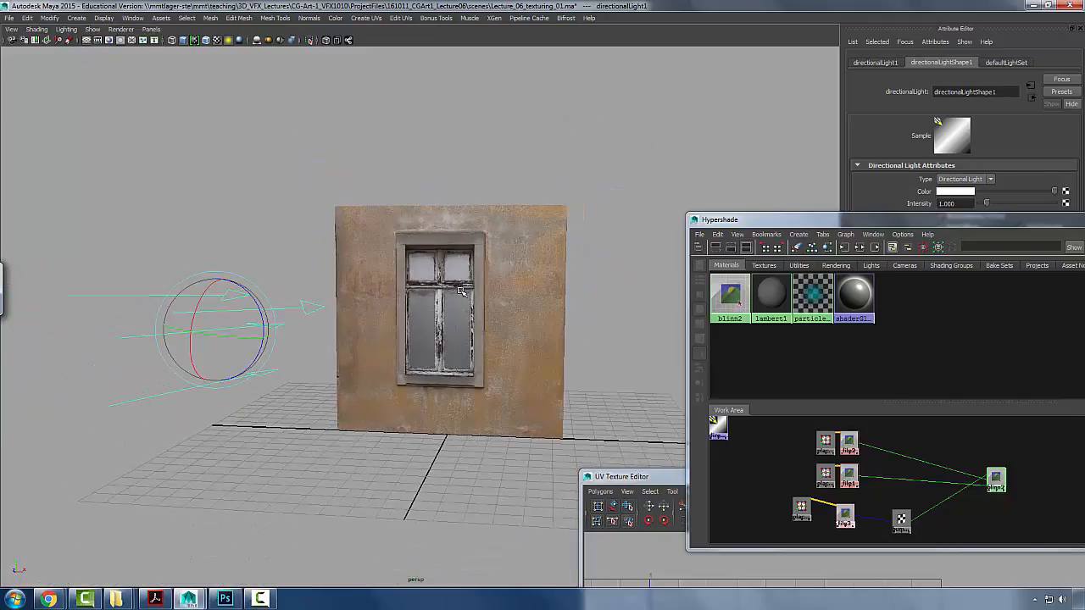
pyautogui.moveTo(444, 281); pyautogui.dragTo(252, 404)
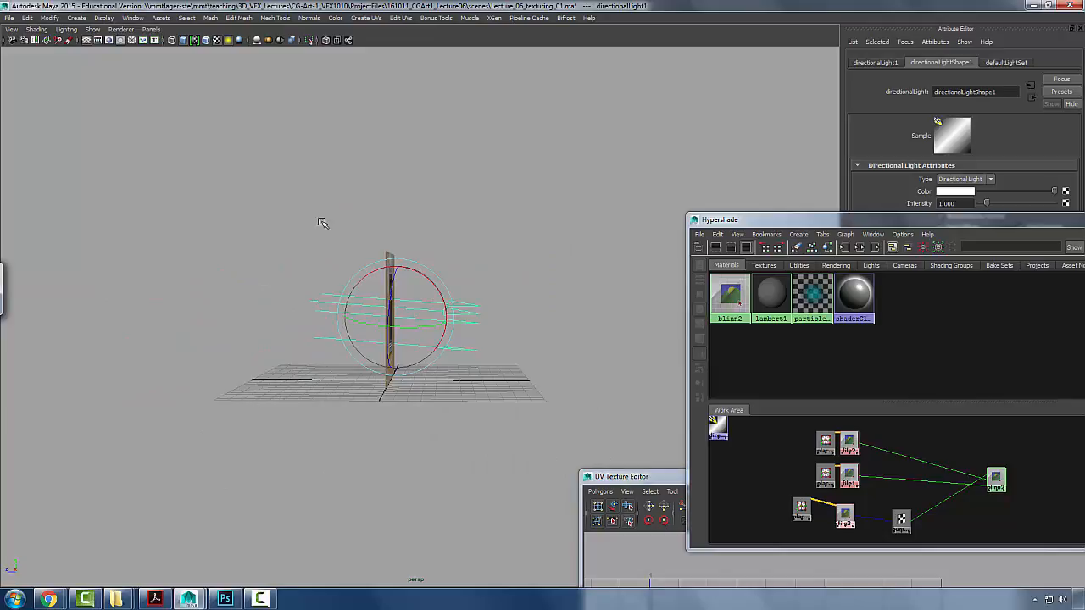
pyautogui.moveTo(323, 222); pyautogui.dragTo(613, 283)
pyautogui.scroll(3, 577, 290)
pyautogui.moveTo(509, 300); pyautogui.dragTo(611, 314)
pyautogui.moveTo(125, 377)
pyautogui.mouseDown()
pyautogui.moveTo(135, 358)
pyautogui.moveTo(194, 349)
pyautogui.mouseUp()
pyautogui.moveTo(327, 326)
pyautogui.mouseDown()
pyautogui.moveTo(549, 317)
pyautogui.moveTo(415, 332)
pyautogui.moveTo(446, 315)
pyautogui.moveTo(364, 314)
pyautogui.moveTo(412, 308)
pyautogui.moveTo(388, 311)
pyautogui.mouseUp()
pyautogui.scroll(2, 424, 318)
pyautogui.scroll(-3, 420, 300)
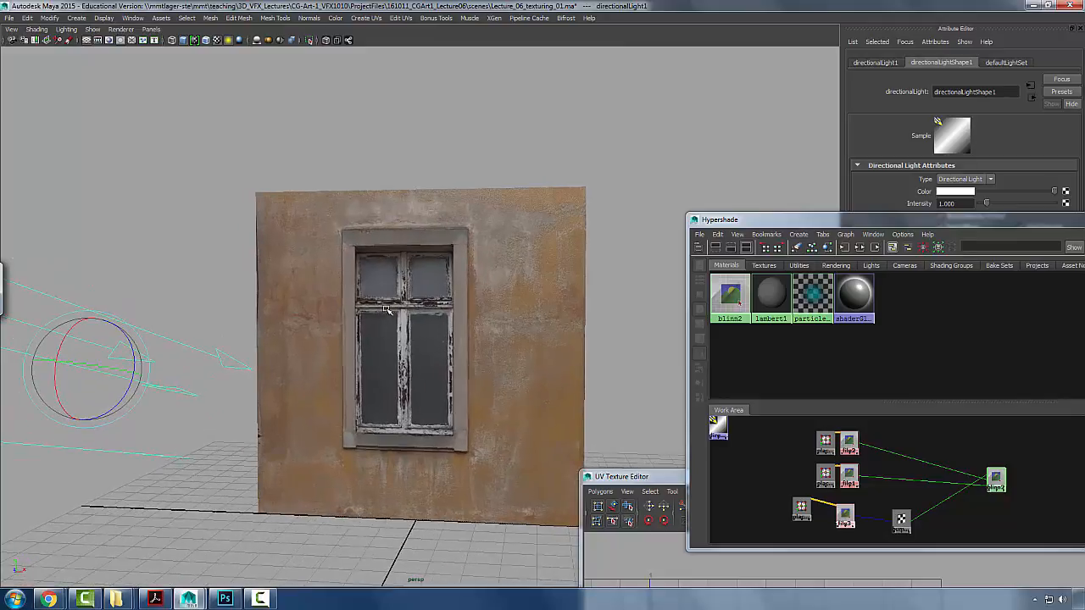
# - Examine how the bump and specular maps react to light on the plaster and window glass, close up and from a distance
pyautogui.moveTo(409, 257); pyautogui.dragTo(394, 328)
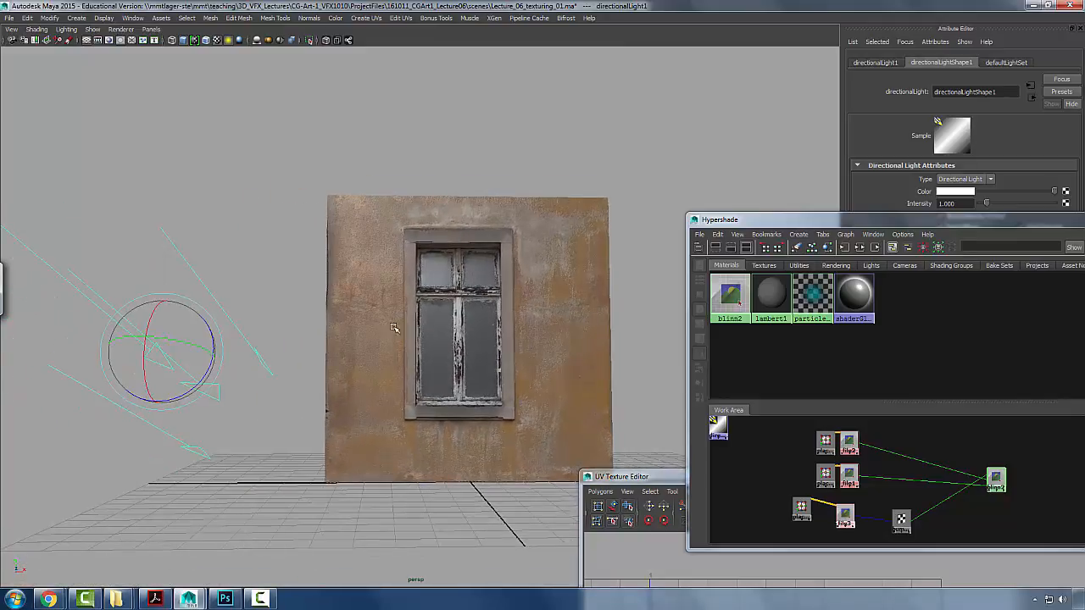
pyautogui.scroll(2, 477, 317)
pyautogui.moveTo(477, 317); pyautogui.dragTo(469, 278)
pyautogui.scroll(4, 474, 314)
pyautogui.scroll(-4, 493, 313)
pyautogui.scroll(4, 488, 315)
pyautogui.scroll(-2, 471, 316)
pyautogui.scroll(5, 460, 286)
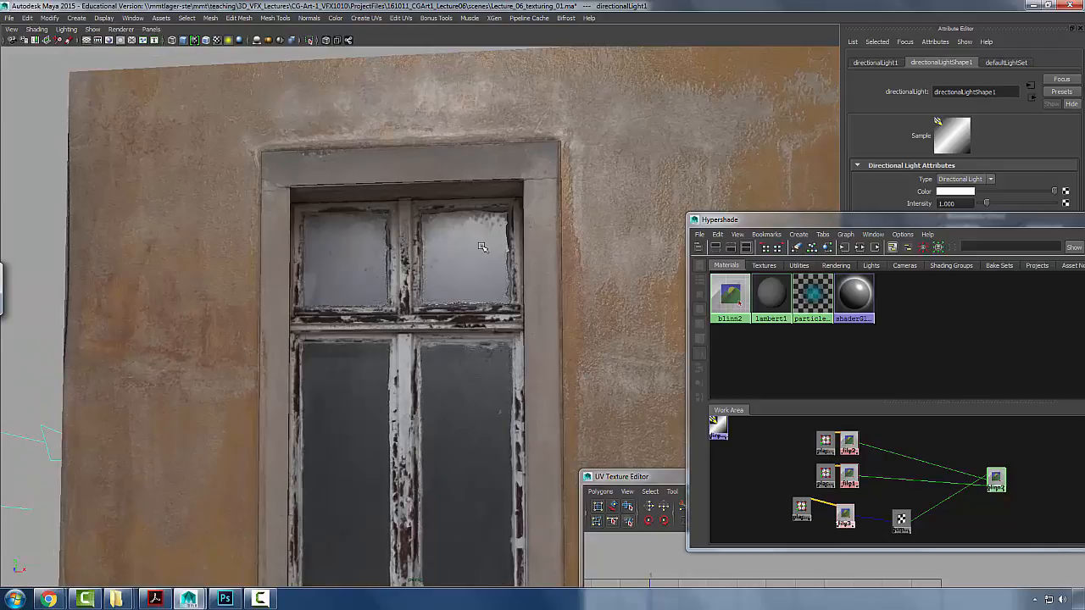
# - View the wall from a low angle and rotate the directional light again to change how it falls on the surface
pyautogui.scroll(-5, 543, 284)
pyautogui.moveTo(475, 315); pyautogui.dragTo(393, 303)
pyautogui.scroll(-3, 514, 295)
pyautogui.scroll(4, 543, 312)
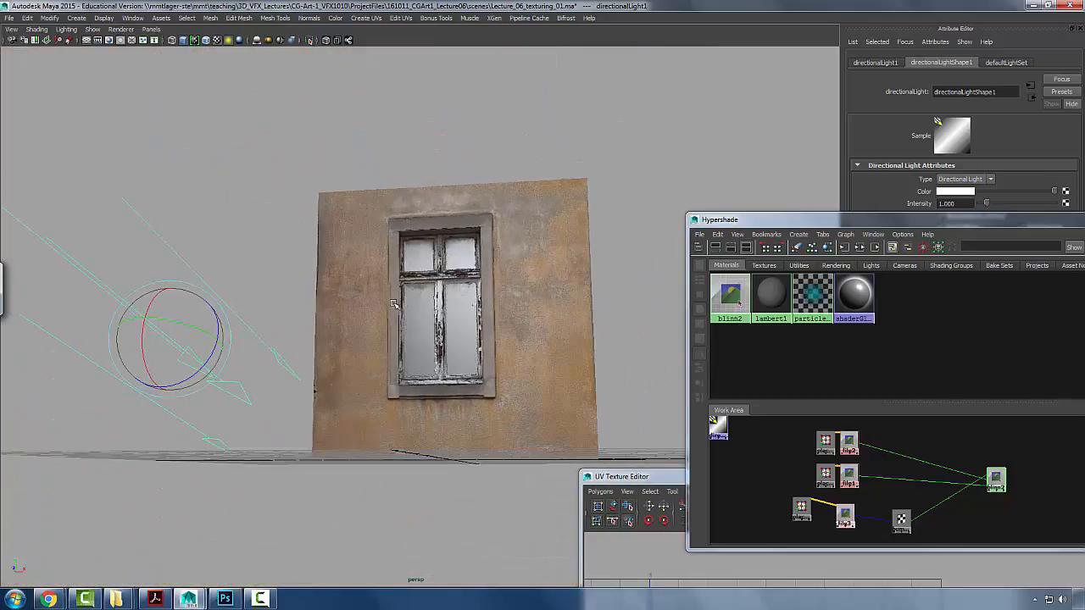
pyautogui.moveTo(164, 345)
pyautogui.mouseDown()
pyautogui.moveTo(271, 314)
pyautogui.moveTo(251, 303)
pyautogui.moveTo(221, 354)
pyautogui.moveTo(182, 354)
pyautogui.moveTo(206, 376)
pyautogui.moveTo(191, 351)
pyautogui.mouseUp()
pyautogui.moveTo(484, 308)
pyautogui.mouseDown()
pyautogui.moveTo(361, 271)
pyautogui.moveTo(399, 280)
pyautogui.mouseUp()
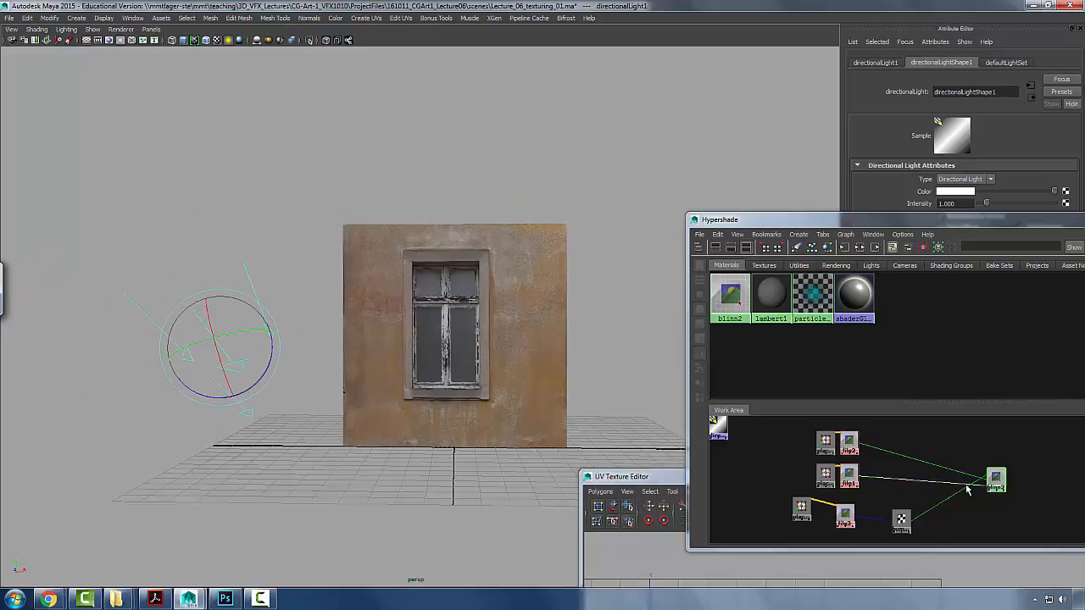
# - Try the wall without the texture connection to blinn2's specular color, and undo the disconnection
pyautogui.click(913, 444)
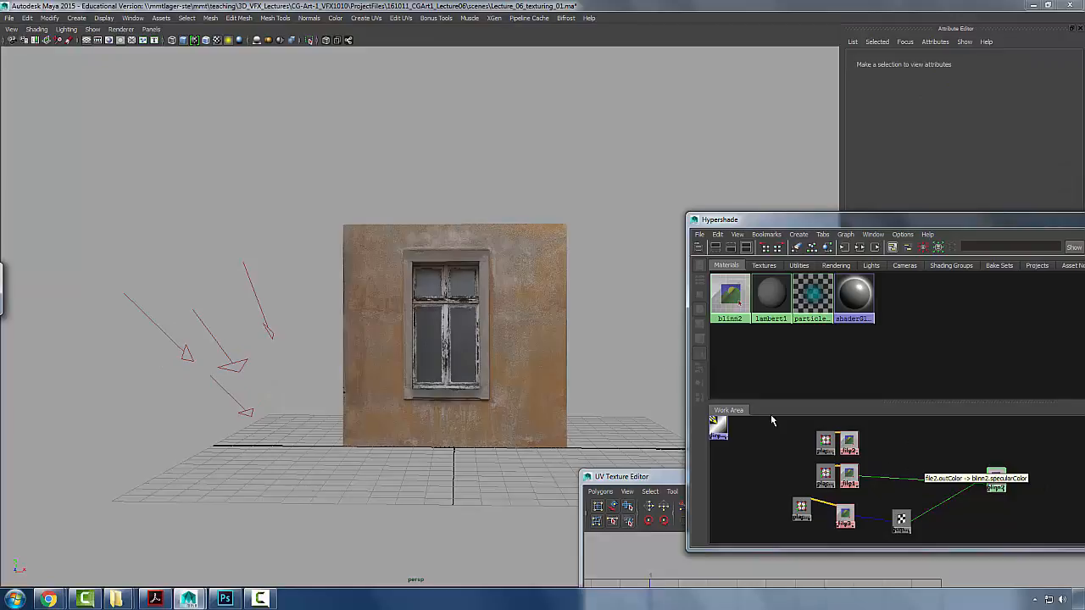
pyautogui.keyDown('alt'); pyautogui.moveTo(531, 328); pyautogui.dragTo(531, 320); pyautogui.keyUp('alt')
pyautogui.hotkey('ctrl', 'z')
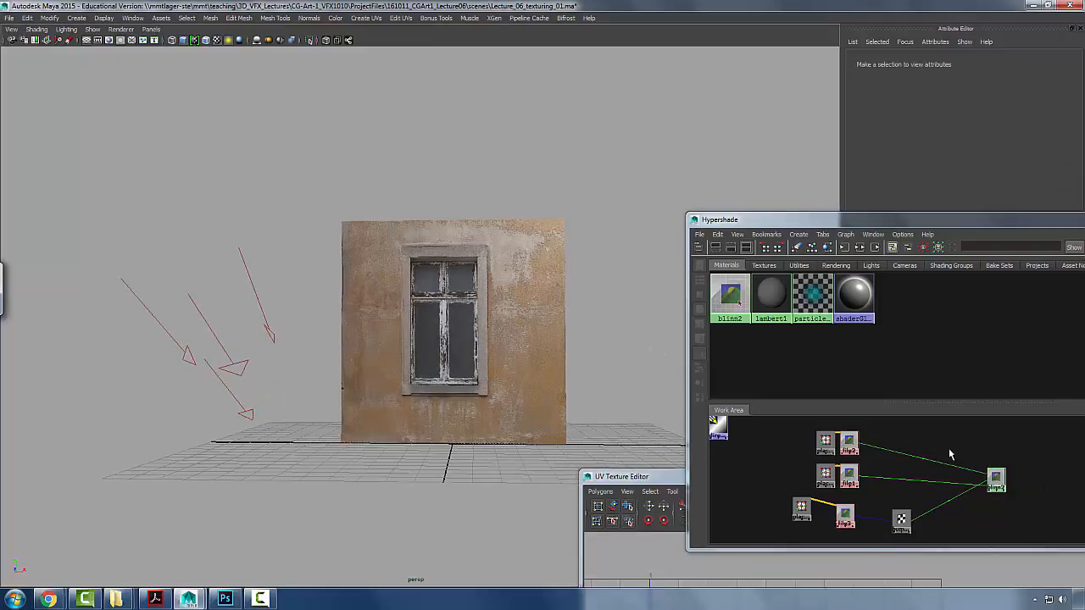
# - Delete the color texture's connection to blinn2 to view the wall without it, and reconnect the texture to the color attribute
pyautogui.click(897, 492)
pyautogui.click(909, 481)
pyautogui.press('Delete')
pyautogui.moveTo(461, 297)
pyautogui.keyDown('alt'); pyautogui.mouseDown()
pyautogui.moveTo(517, 298)
pyautogui.moveTo(477, 286)
pyautogui.moveTo(497, 296)
pyautogui.moveTo(547, 279)
pyautogui.moveTo(459, 292)
pyautogui.moveTo(474, 291)
pyautogui.moveTo(477, 305)
pyautogui.moveTo(492, 296)
pyautogui.moveTo(474, 307)
pyautogui.moveTo(489, 296)
pyautogui.moveTo(572, 303)
pyautogui.moveTo(489, 285)
pyautogui.moveTo(466, 295)
pyautogui.moveTo(471, 307)
pyautogui.mouseUp(); pyautogui.keyUp('alt')
pyautogui.scroll(4, 481, 290)
pyautogui.moveTo(850, 477); pyautogui.dragTo(858, 485)
pyautogui.moveTo(998, 481); pyautogui.dragTo(997, 483)
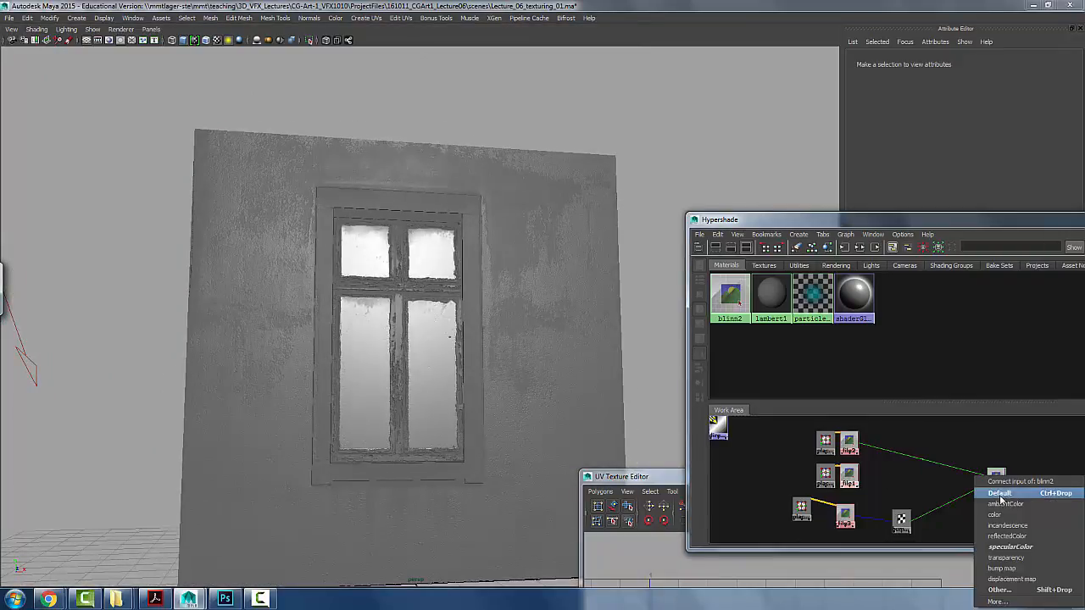
pyautogui.click(993, 517)
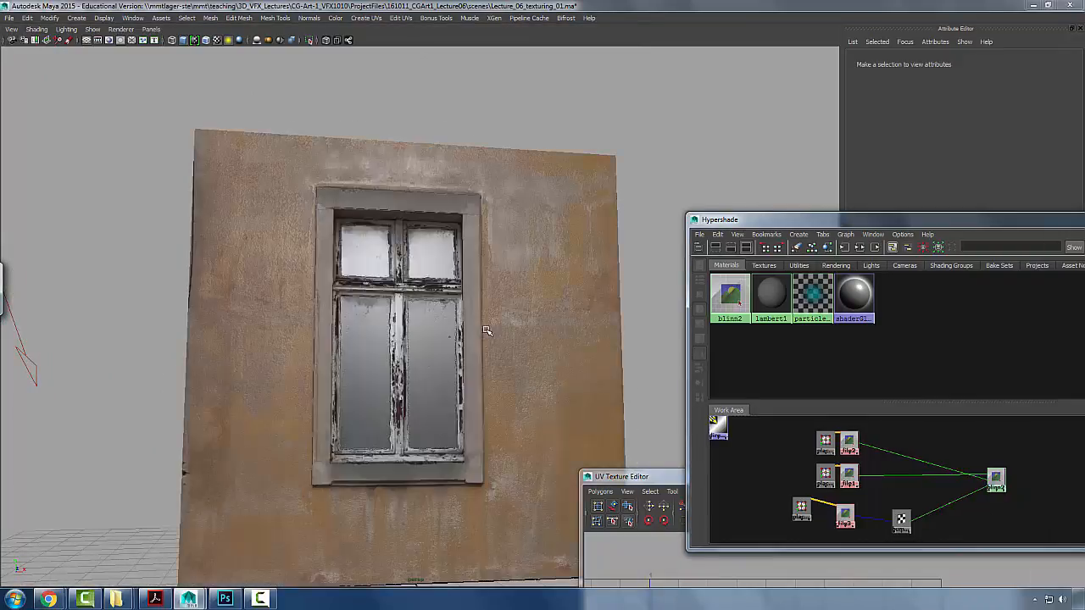
# - Examine the highlights on the window glass up close and compare them with the bump map in Photoshop
pyautogui.scroll(-5, 490, 335)
pyautogui.hotkey('alt', 'Tab')
pyautogui.hotkey('alt', 'Tab')
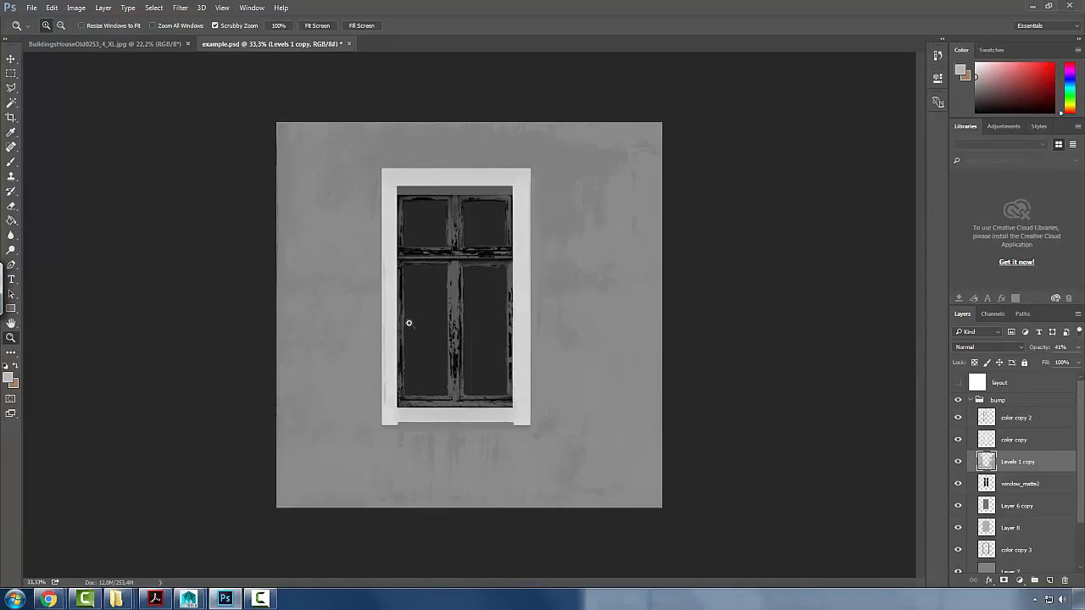
pyautogui.hotkey('alt', 'Tab')
pyautogui.moveTo(473, 313); pyautogui.dragTo(465, 360)
pyautogui.hotkey('alt', 'Tab')
pyautogui.hotkey('alt', 'Tab')
pyautogui.scroll(6, 433, 293)
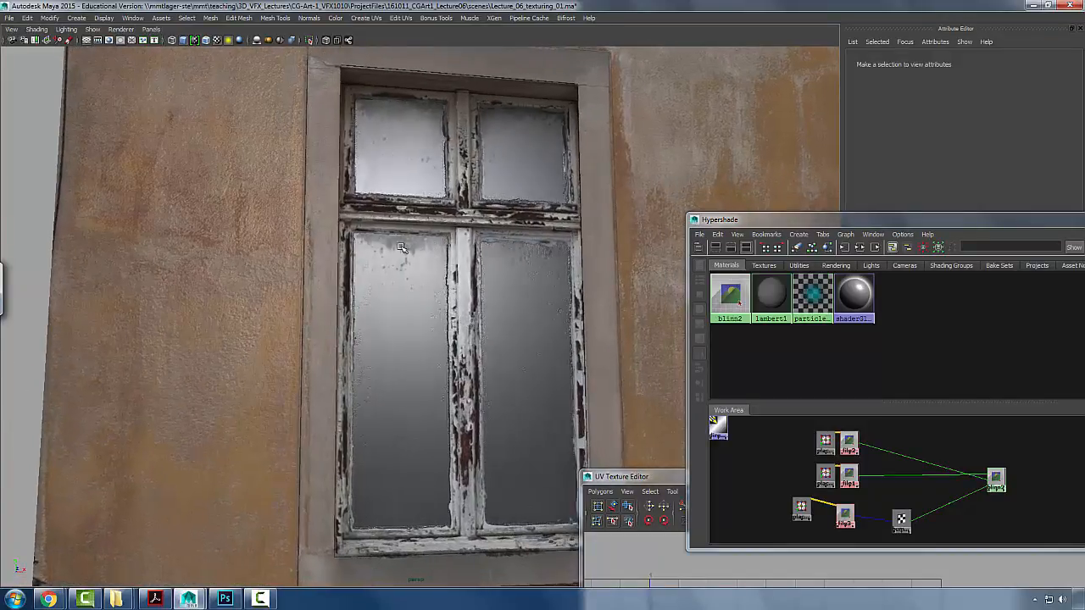
pyautogui.scroll(-8, 389, 245)
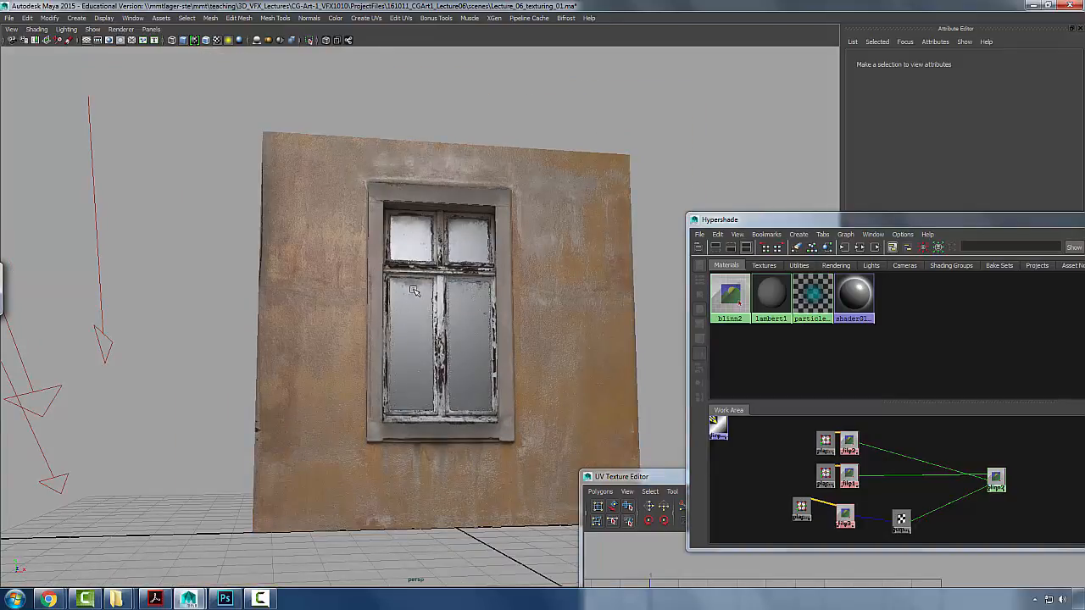
# - Switch to Photoshop, collapse the bump group and save example.psd
pyautogui.hotkey('alt', 'Tab')
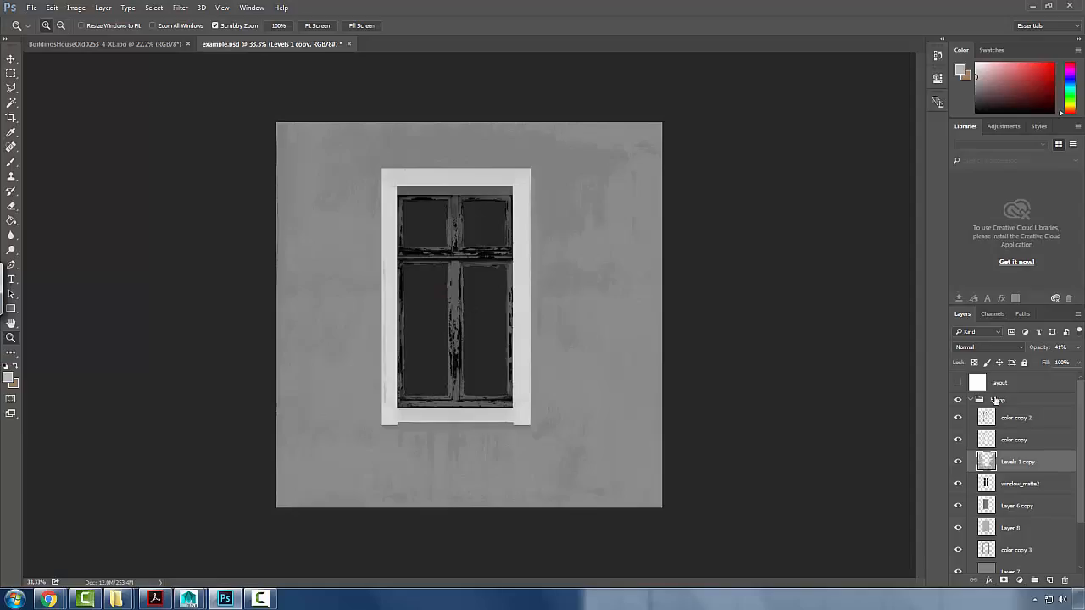
pyautogui.click(971, 400)
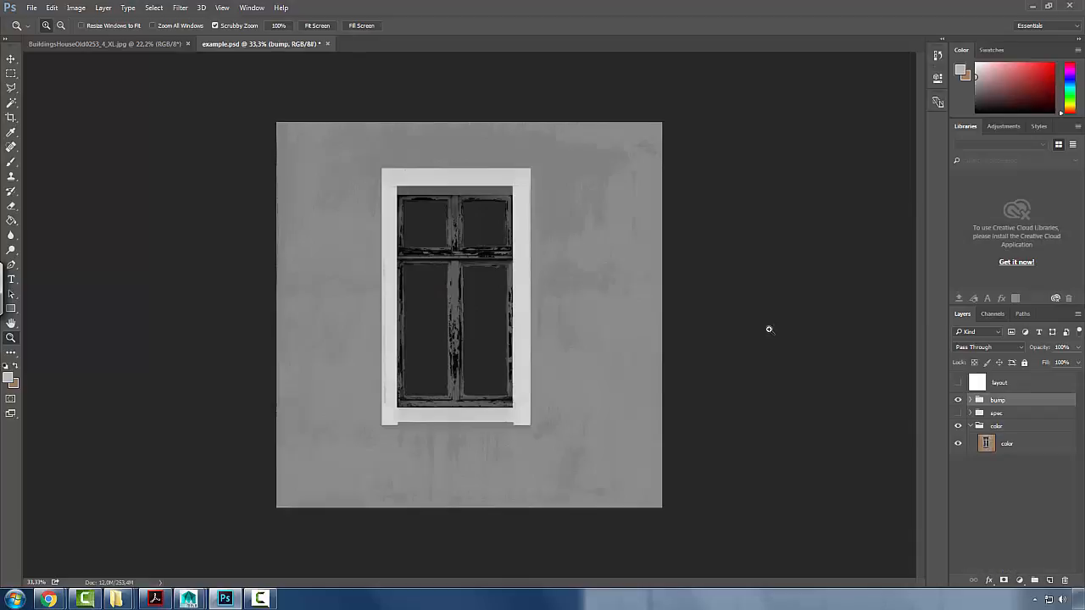
pyautogui.hotkey('ctrl', 's')
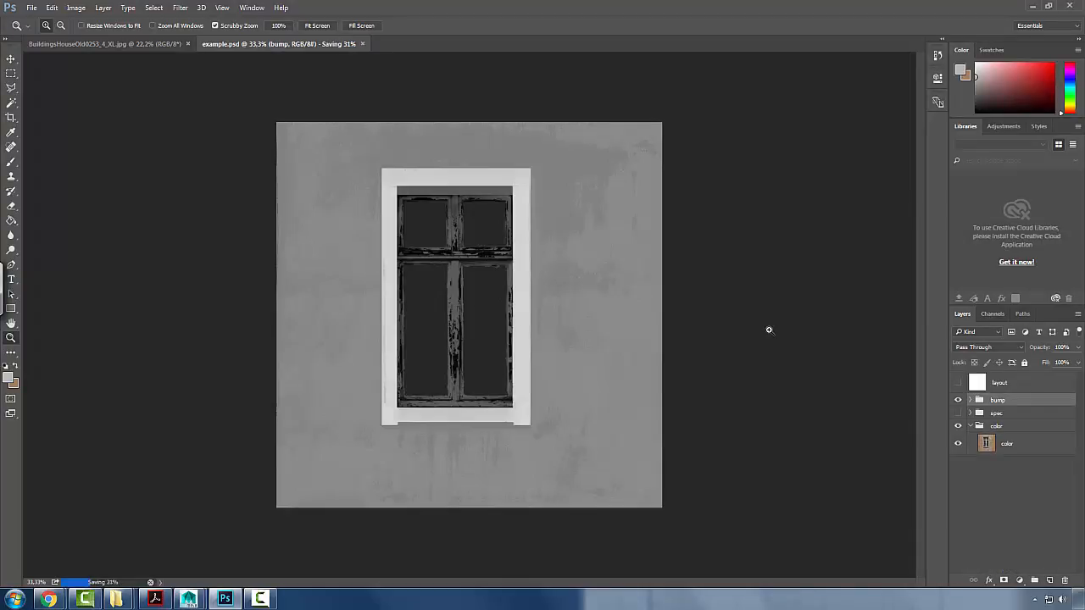
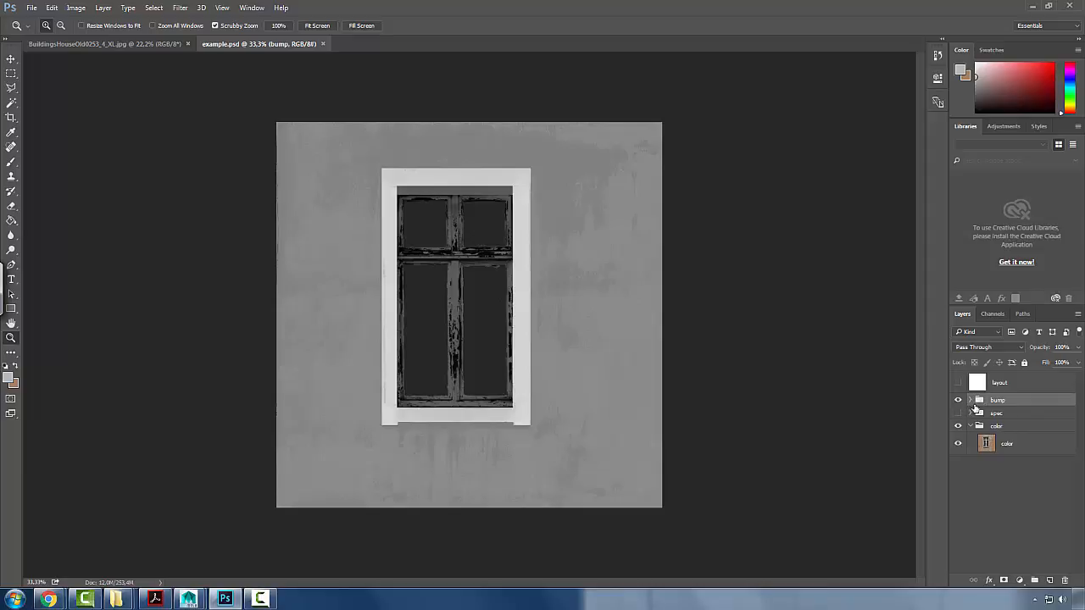
# - Compare the bump, spec and color maps by toggling the group visibility and looking through the layers inside the groups
pyautogui.click(959, 400)
pyautogui.click(958, 401)
pyautogui.click(970, 401)
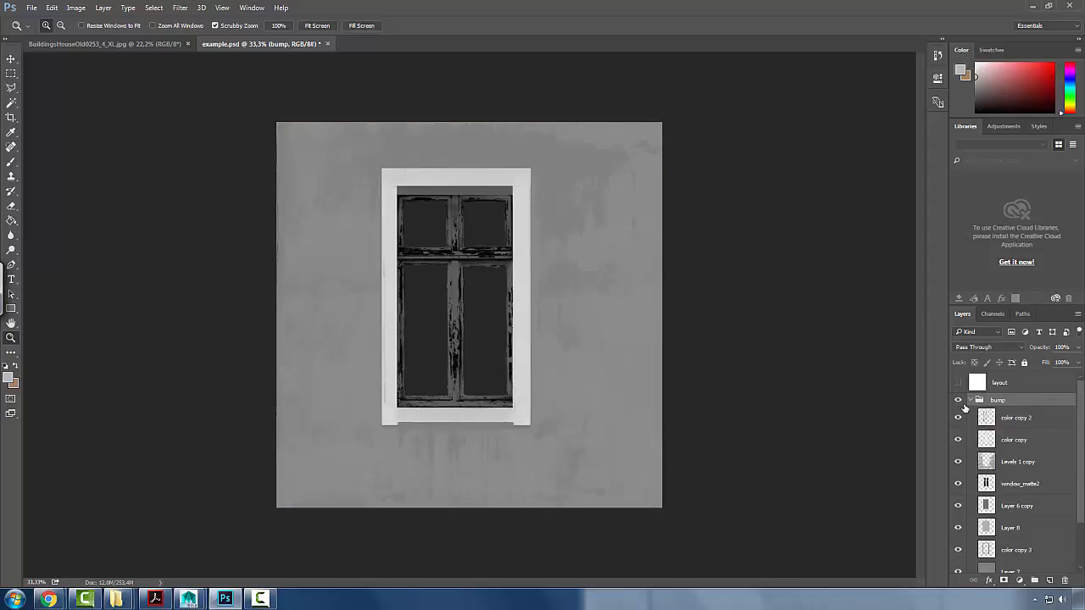
pyautogui.click(959, 400)
pyautogui.click(959, 401)
pyautogui.click(970, 401)
pyautogui.click(958, 400)
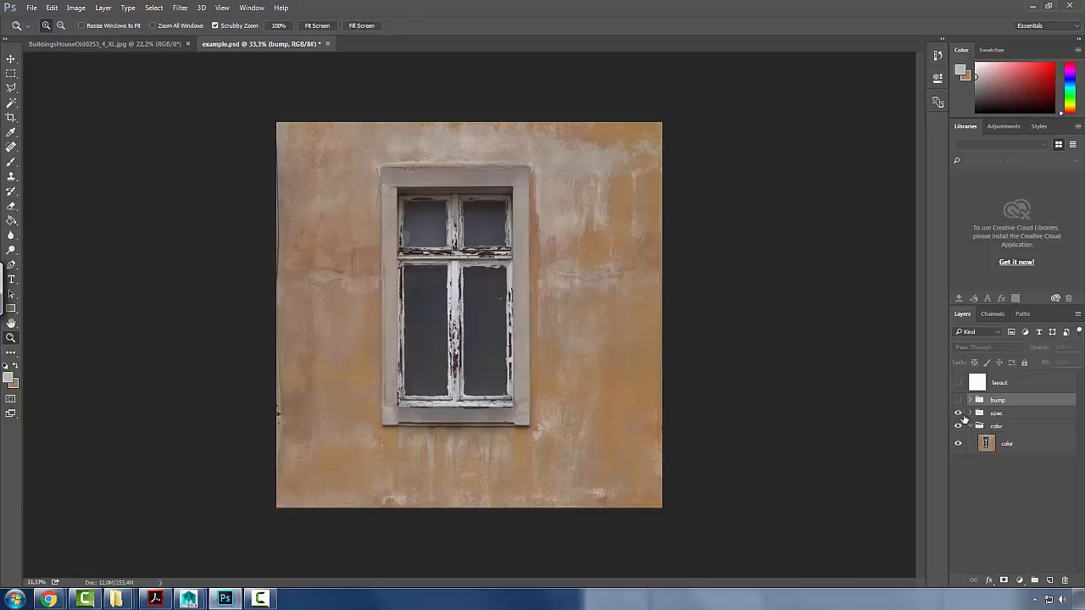
pyautogui.click(959, 413)
pyautogui.click(971, 413)
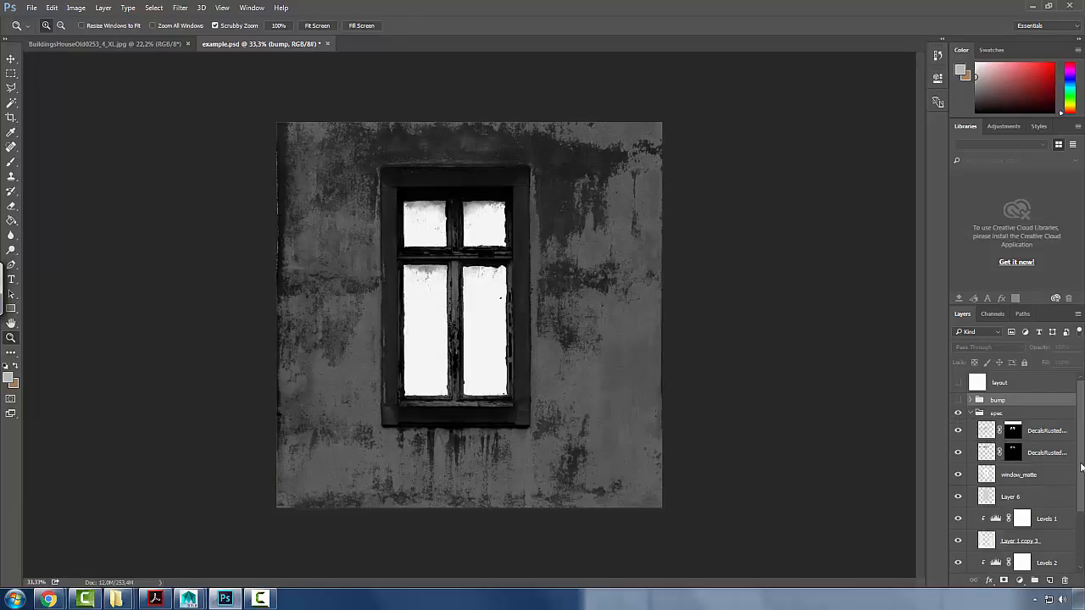
pyautogui.scroll(-1, 1081, 467)
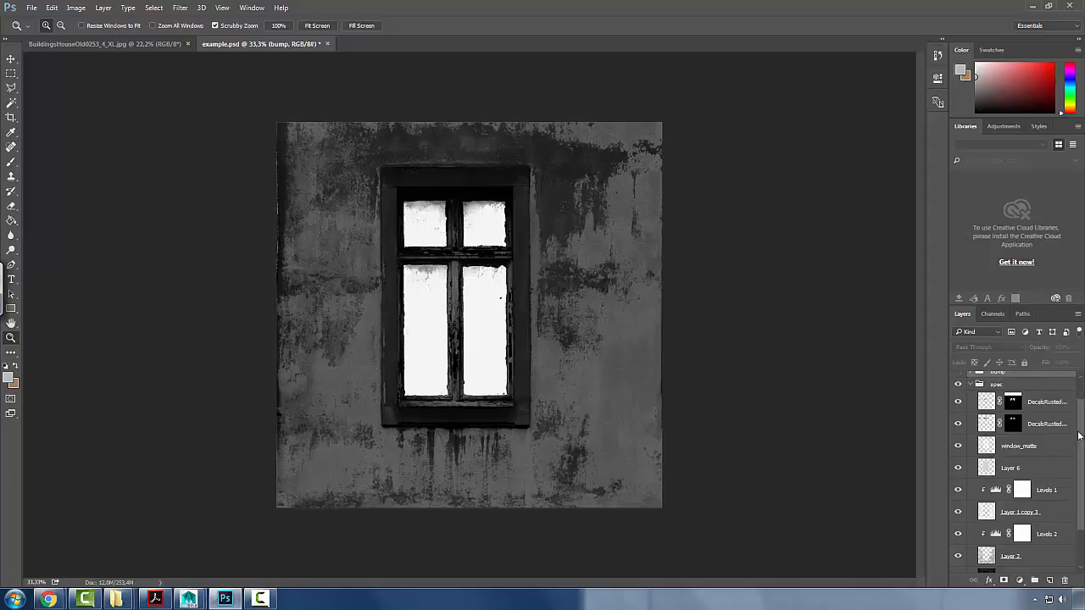
pyautogui.scroll(1, 981, 403)
pyautogui.click(971, 401)
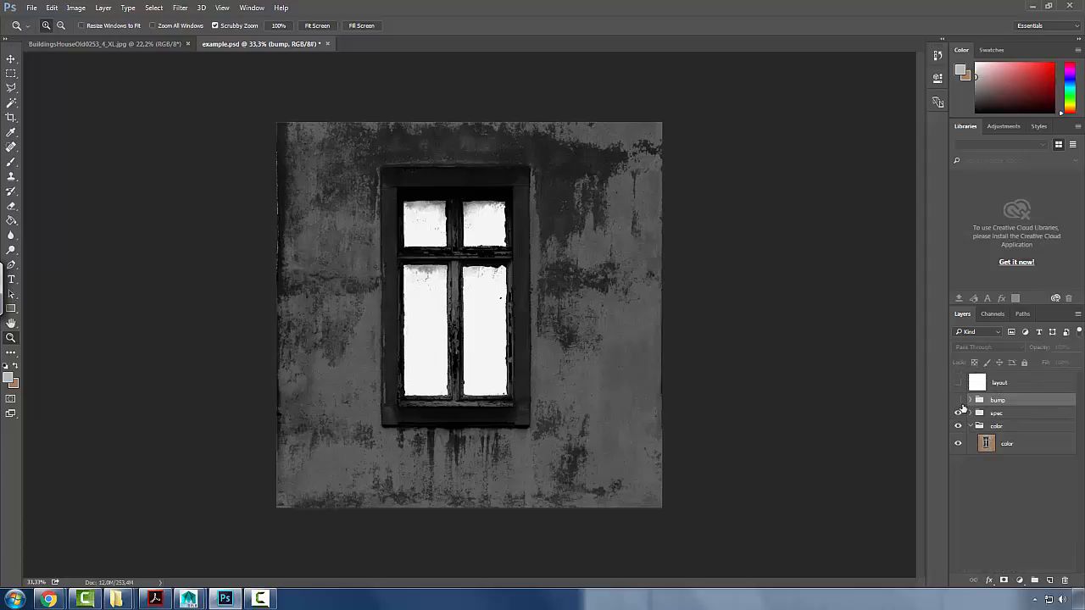
# - Show the bump group and duplicate its window_matte2 layer to just above the group
pyautogui.click(959, 400)
pyautogui.click(971, 401)
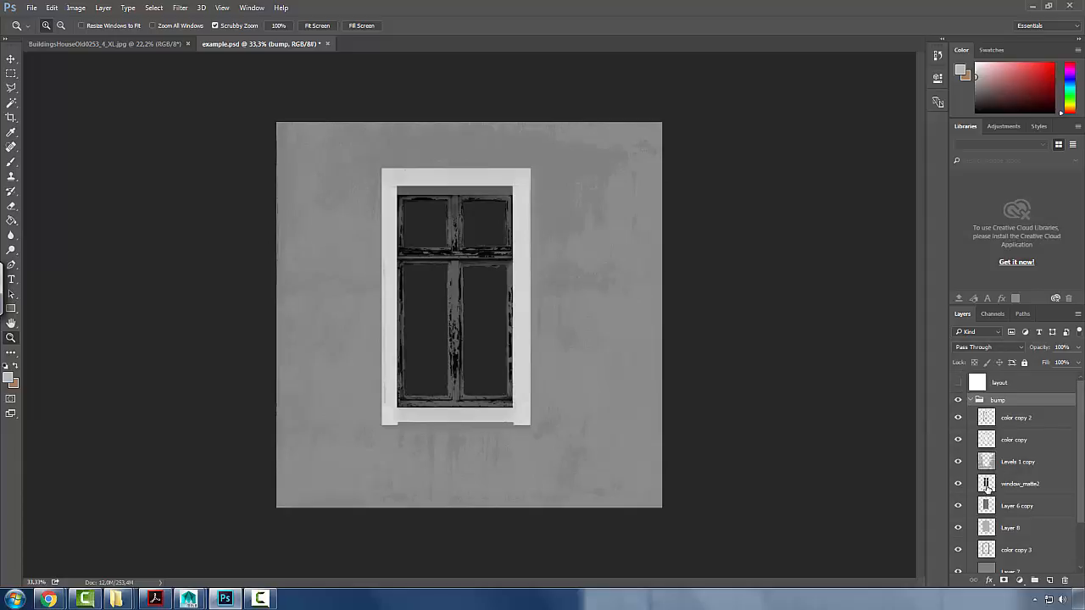
pyautogui.moveTo(987, 485); pyautogui.dragTo(976, 408)
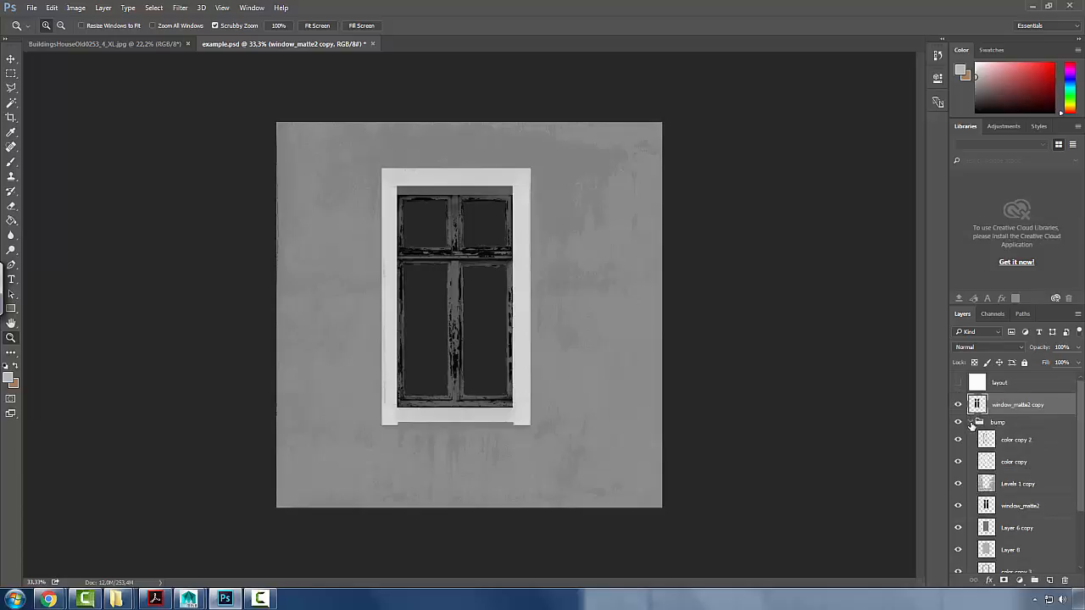
pyautogui.click(972, 422)
# - Hide the bump, spec and color groups so only the copied window matte is displayed
pyautogui.click(958, 421)
pyautogui.click(959, 435)
pyautogui.click(959, 448)
pyautogui.click(959, 448)
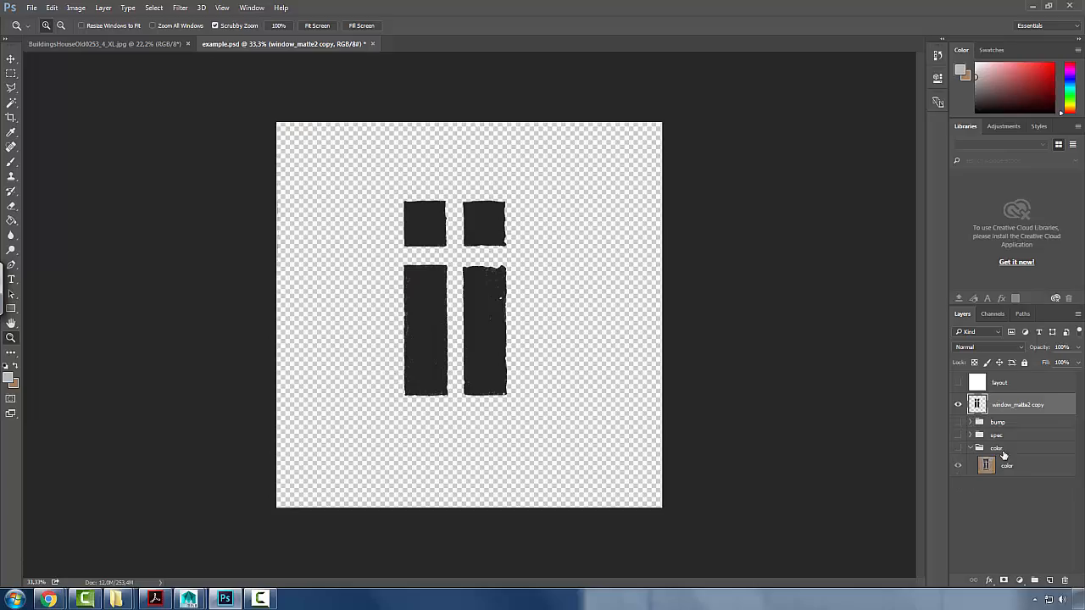
# - Create a new empty layer and place it directly beneath the copied window matte
pyautogui.click(1051, 581)
pyautogui.moveTo(983, 410); pyautogui.dragTo(1035, 516)
pyautogui.moveTo(988, 412); pyautogui.dragTo(1039, 434)
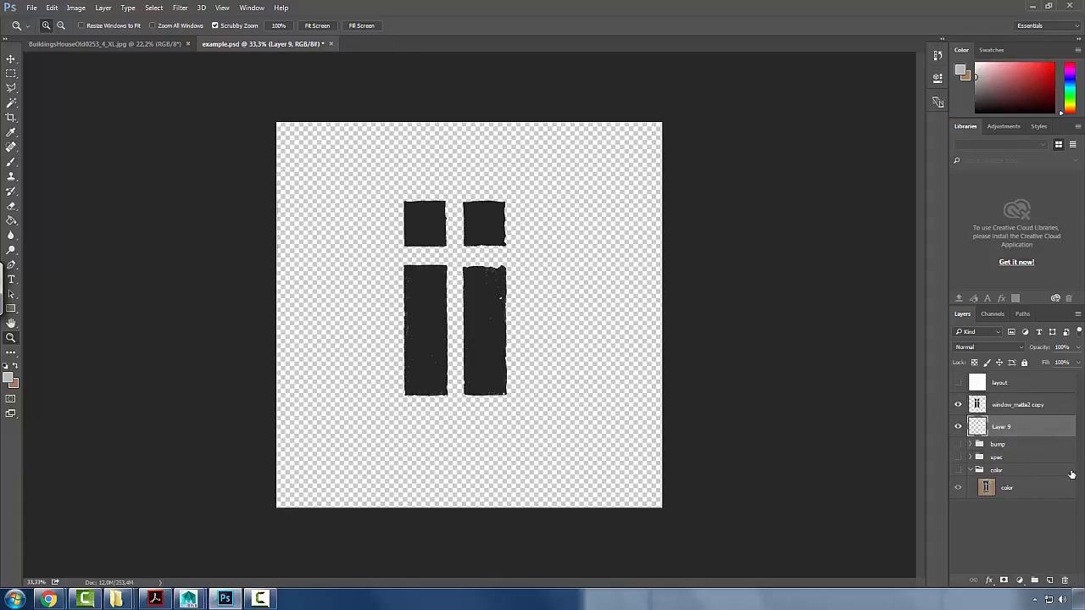
# - Set the foreground color to white (ffffff) and fill the new layer with the Paint Bucket
pyautogui.click(13, 222)
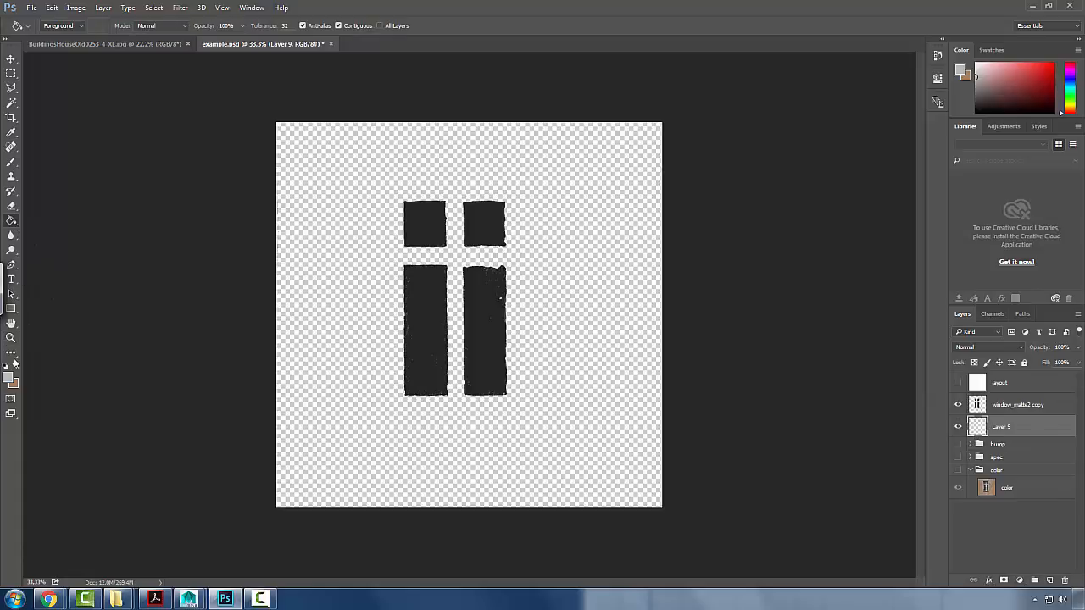
pyautogui.click(8, 378)
pyautogui.moveTo(414, 173); pyautogui.dragTo(330, 126)
pyautogui.click(654, 151)
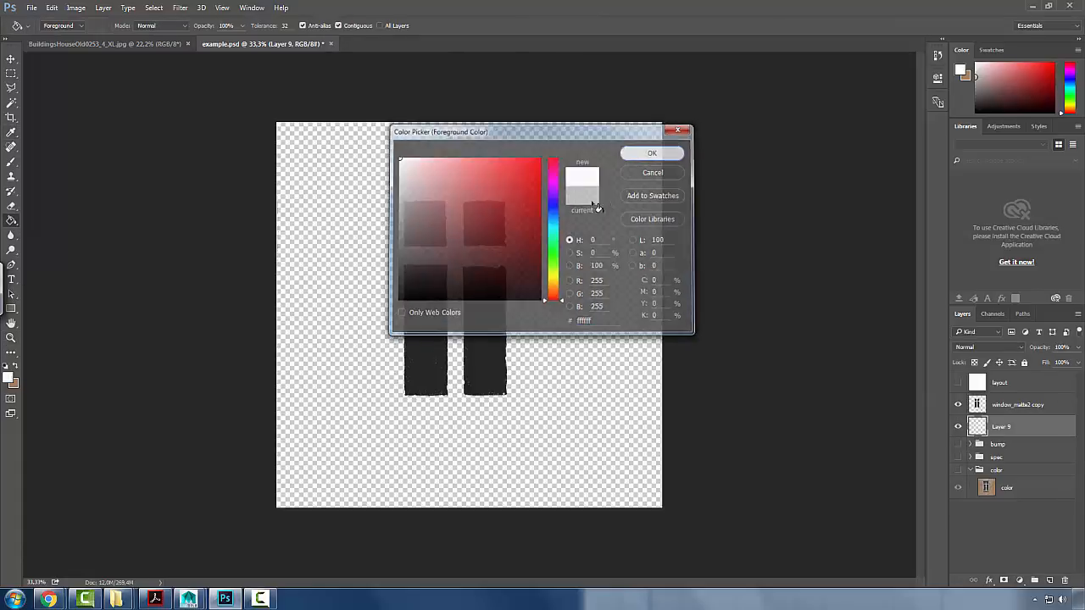
pyautogui.click(514, 280)
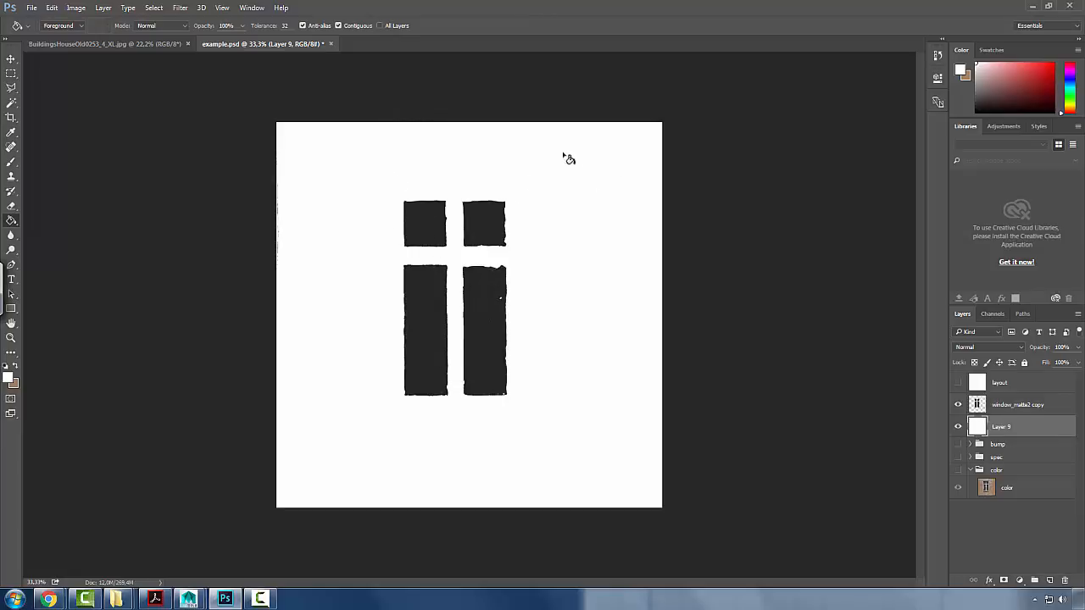
# - Hide the window_matte2 copy and white fill layers, show the spec group and expand its contents
pyautogui.press('z')
pyautogui.click(424, 235)
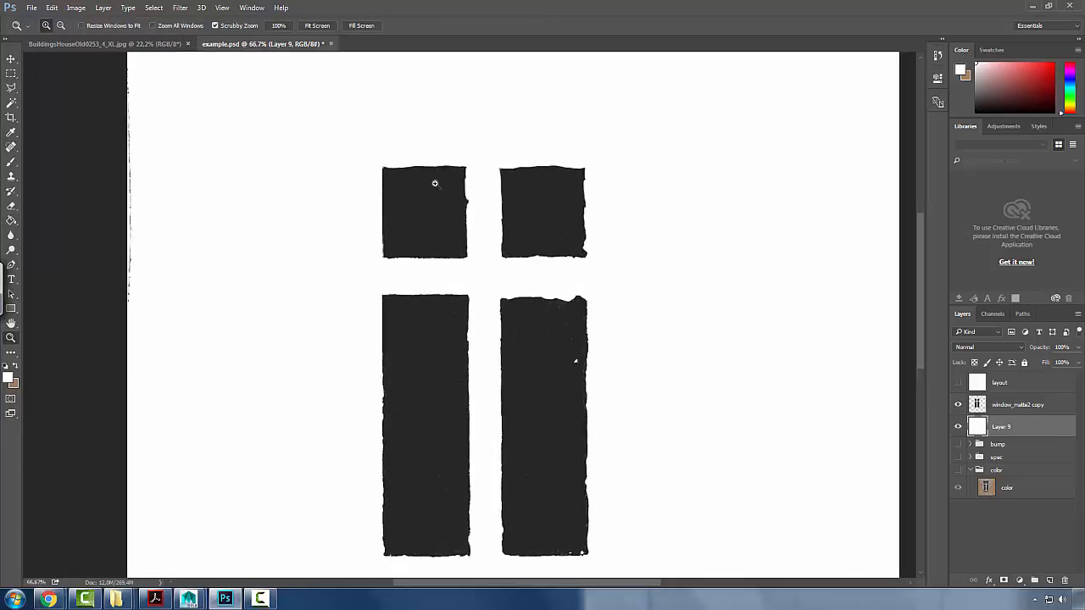
pyautogui.keyDown('alt'); pyautogui.click(415, 259); pyautogui.keyUp('alt')
pyautogui.keyDown('alt'); pyautogui.click(416, 267); pyautogui.keyUp('alt')
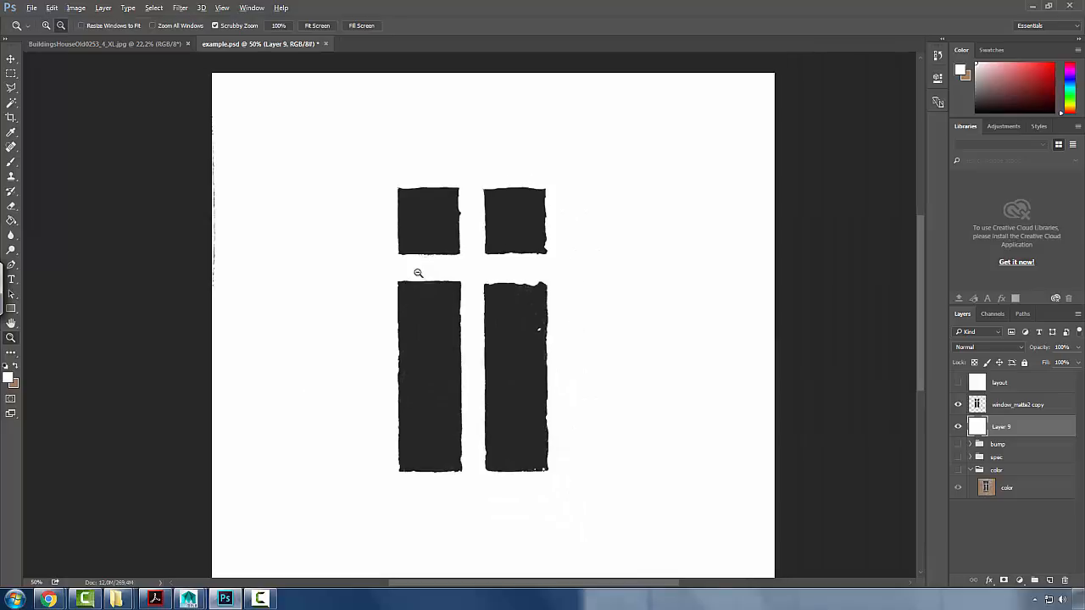
pyautogui.click(410, 295)
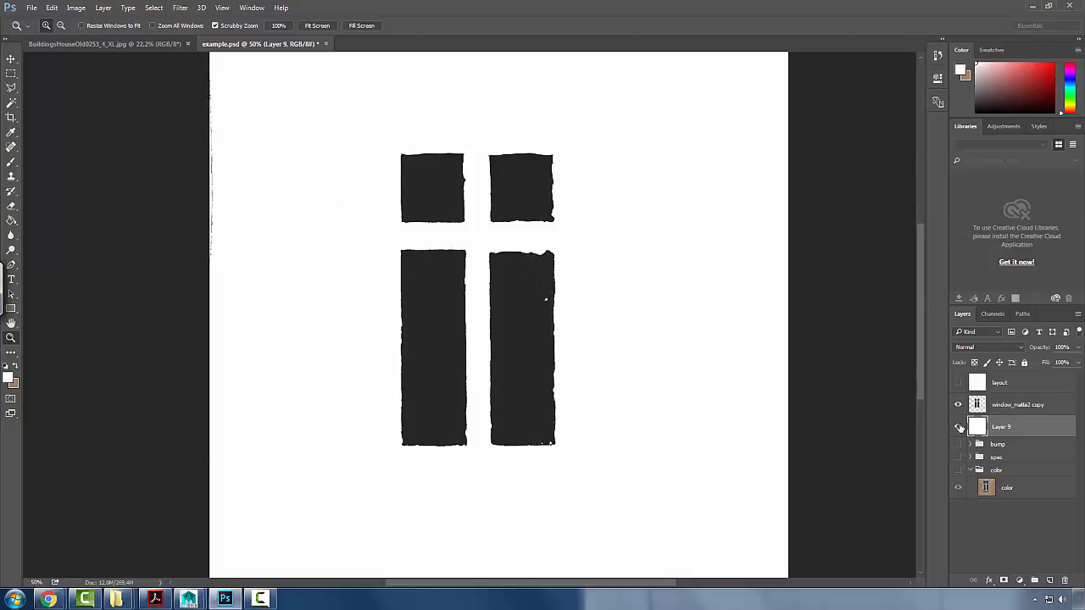
pyautogui.moveTo(958, 406); pyautogui.dragTo(958, 427)
pyautogui.click(958, 458)
pyautogui.click(970, 458)
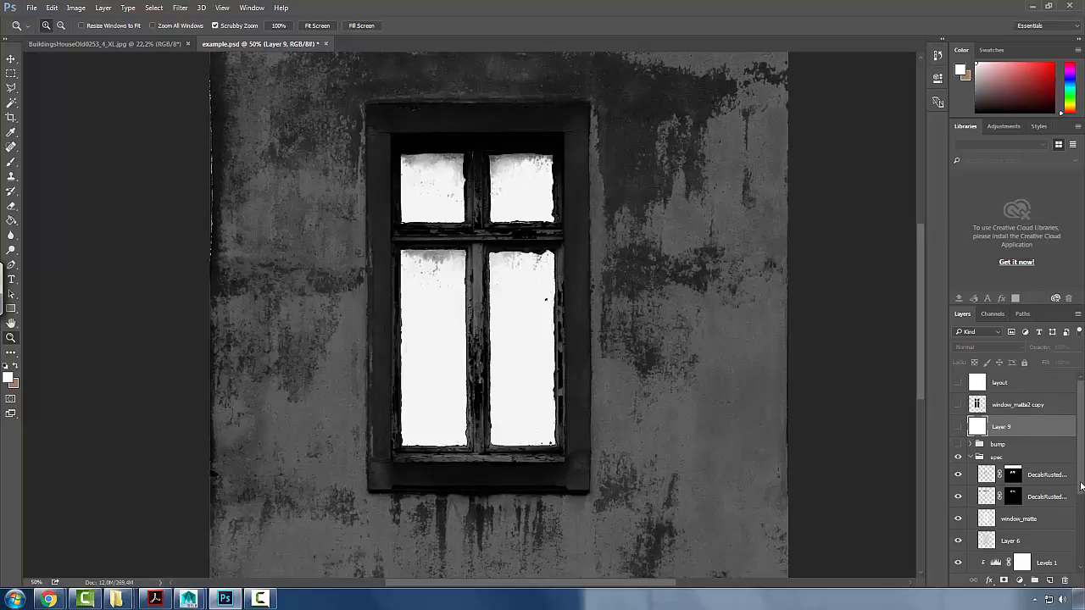
# - Duplicate the two DecalsRusted layers in the spec group and merge the copies into one layer
pyautogui.scroll(-3, 1017, 491)
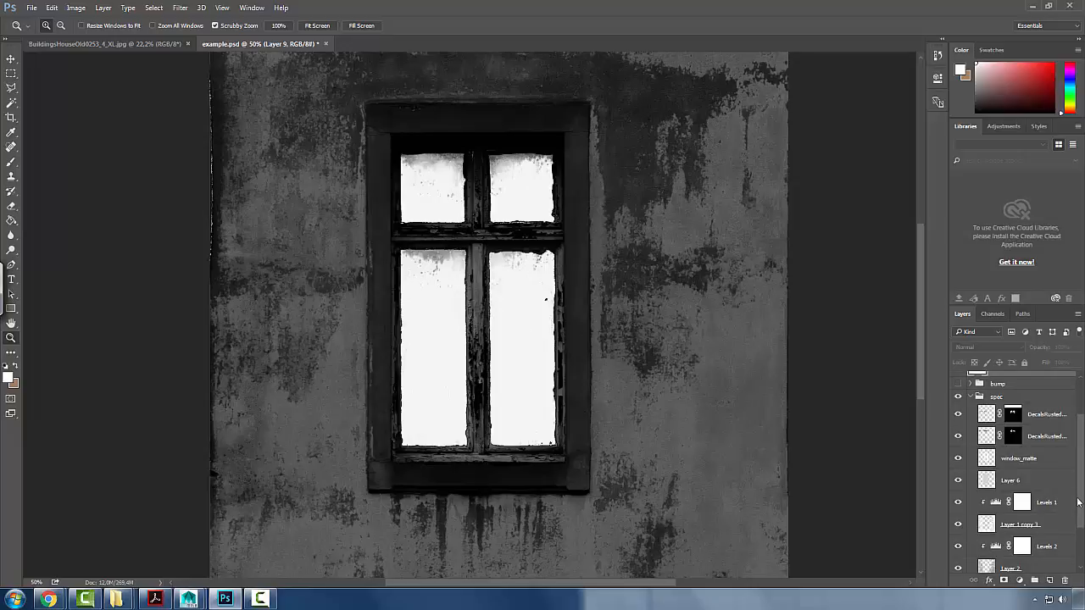
pyautogui.scroll(-1, 977, 475)
pyautogui.click(959, 452)
pyautogui.click(958, 451)
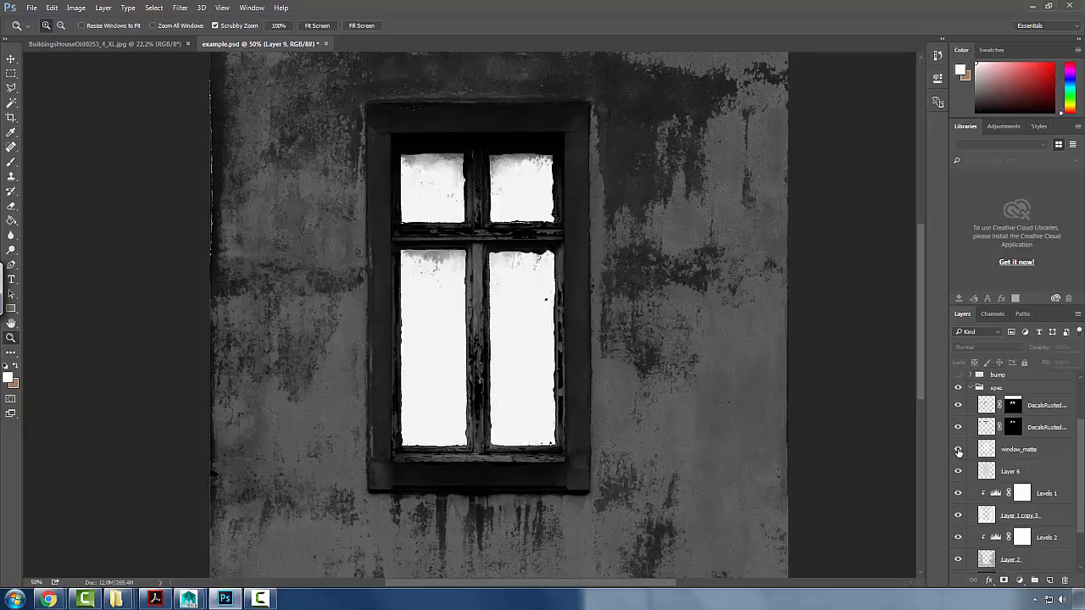
pyautogui.click(958, 431)
pyautogui.click(959, 431)
pyautogui.click(1064, 405)
pyautogui.keyDown('shift'); pyautogui.click(1068, 427); pyautogui.keyUp('shift')
pyautogui.scroll(3, 1015, 469)
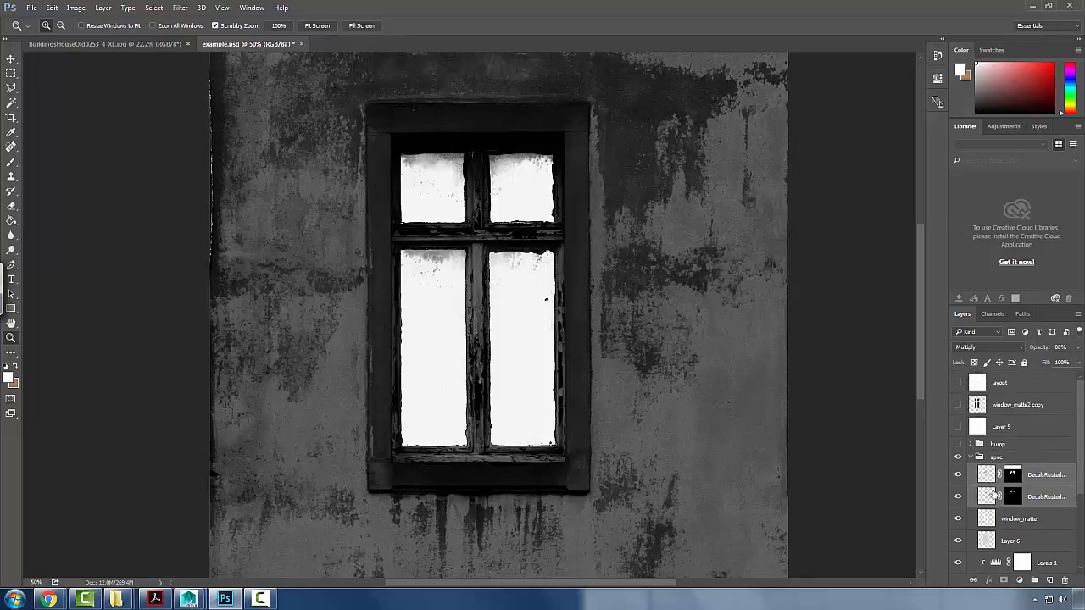
pyautogui.moveTo(988, 498); pyautogui.dragTo(1019, 519)
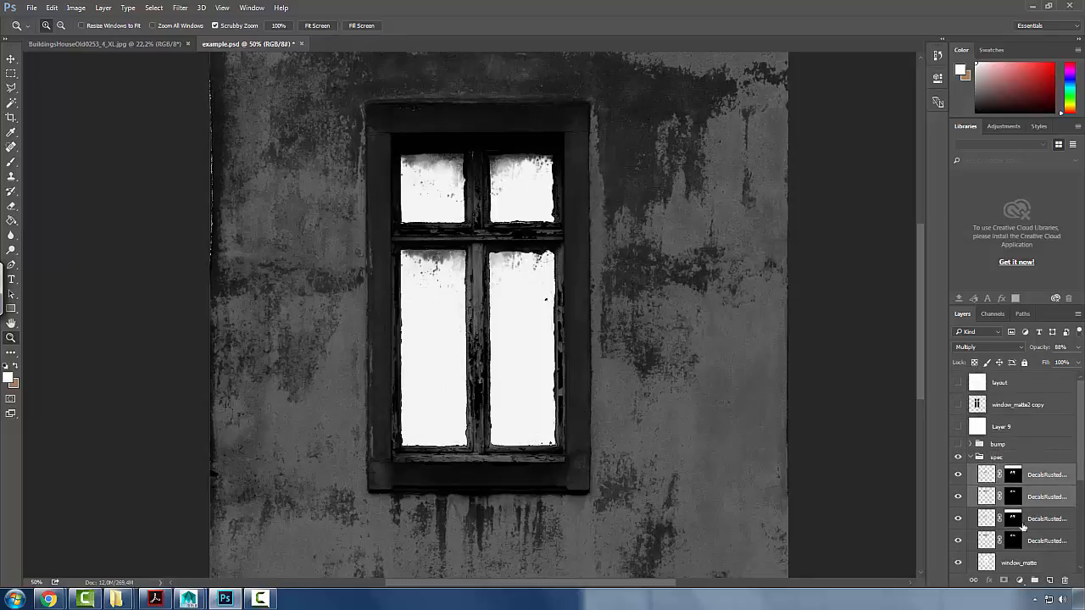
pyautogui.hotkey('ctrl', 'e')
# - Move the merged decal layer out of the spec group to just above window_matte2 copy and collapse the group
pyautogui.moveTo(989, 475); pyautogui.dragTo(1003, 397)
pyautogui.click(972, 484)
pyautogui.click(971, 480)
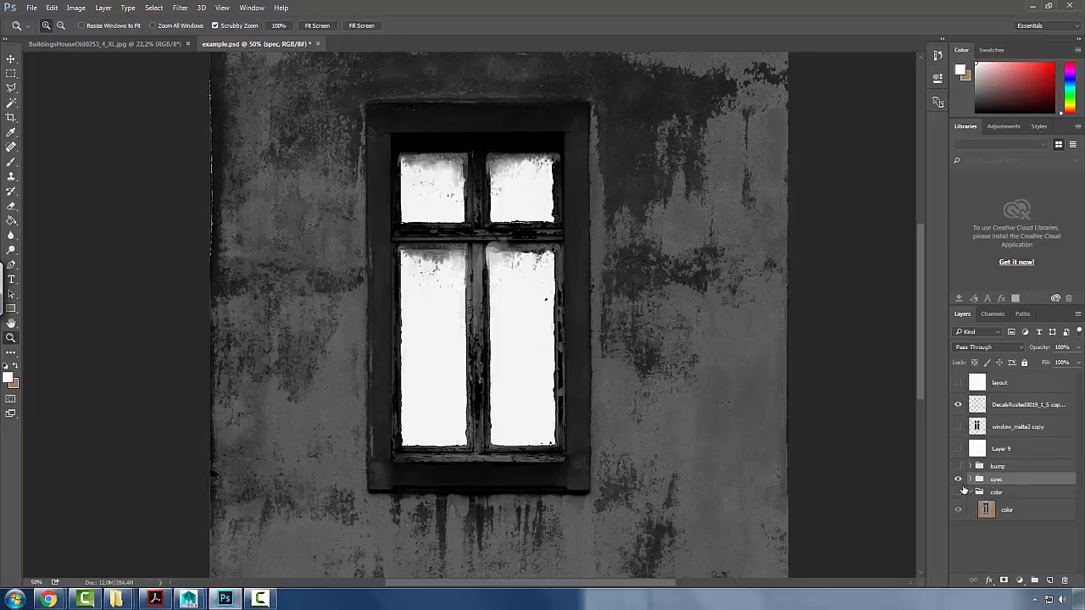
# - Hide the spec group and show the window_matte2 copy and the white fill layer again
pyautogui.click(959, 479)
pyautogui.click(959, 427)
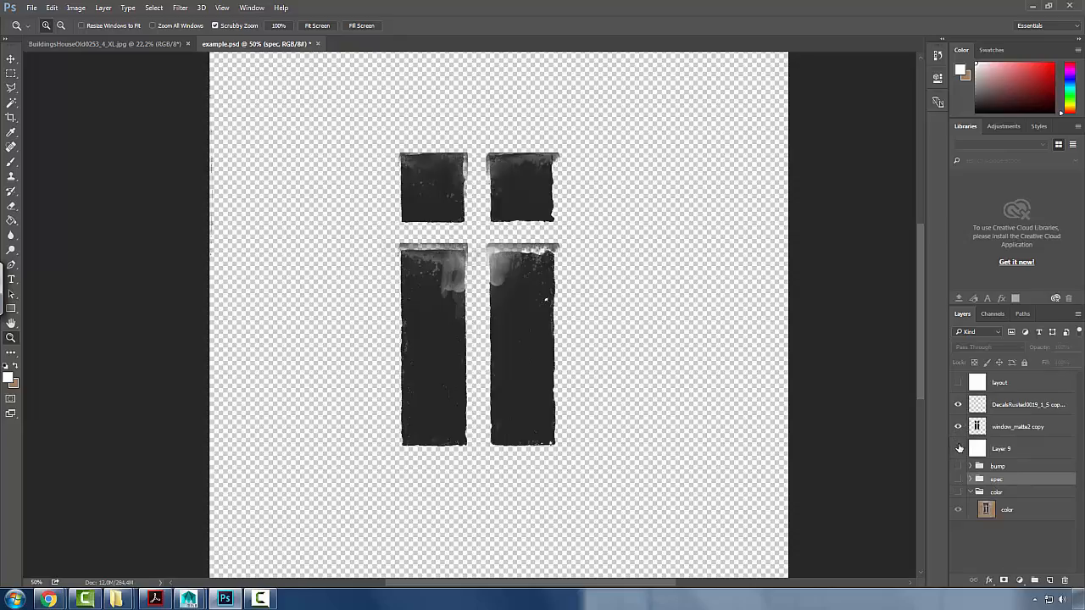
pyautogui.click(959, 448)
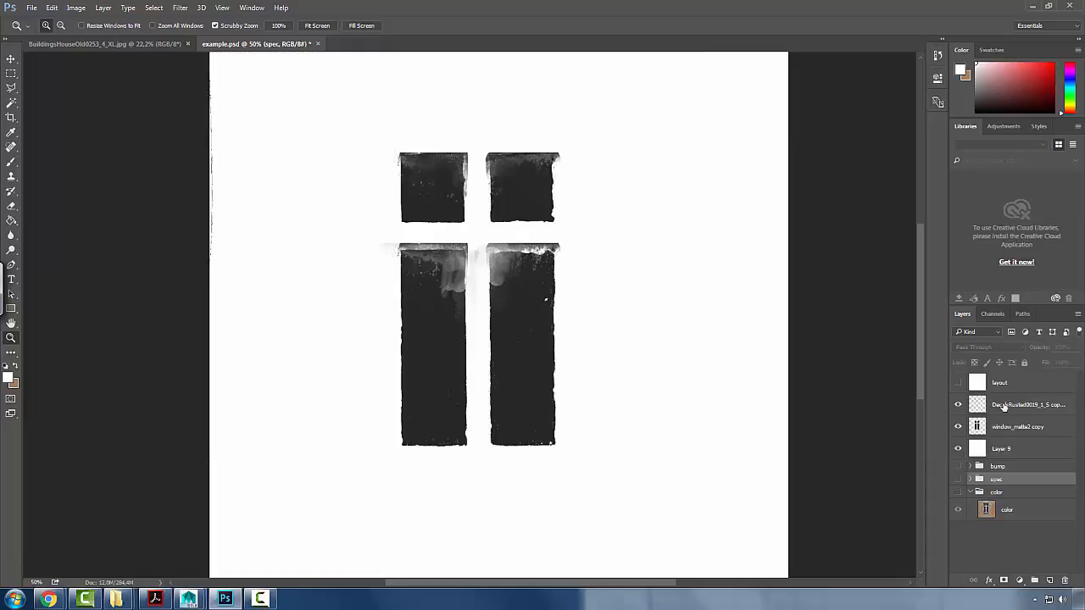
# - Set the blend mode of the merged decal layer to Screen
pyautogui.click(485, 258)
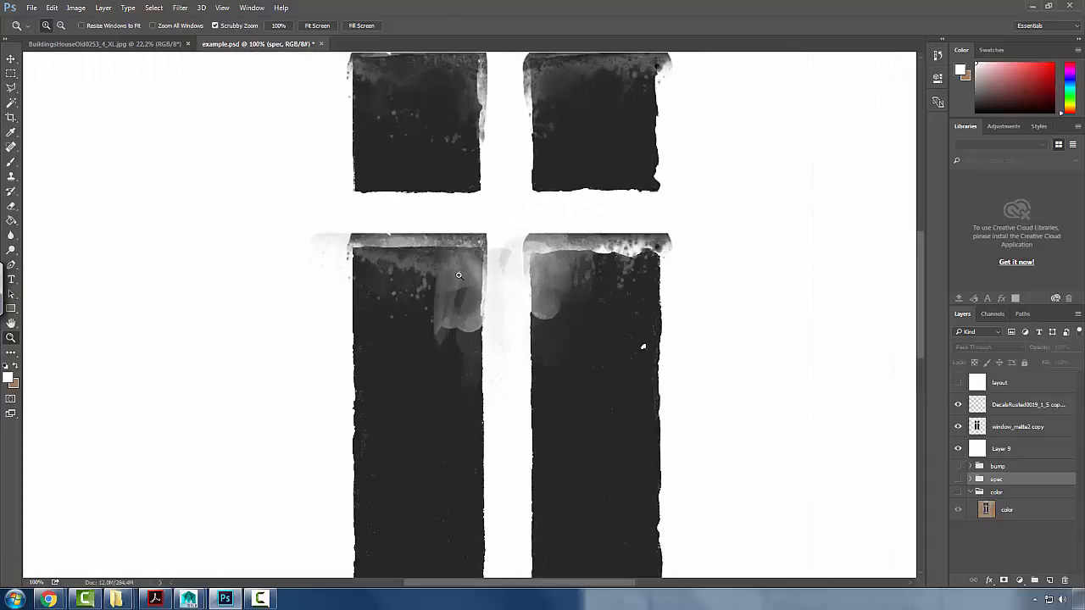
pyautogui.click(619, 253)
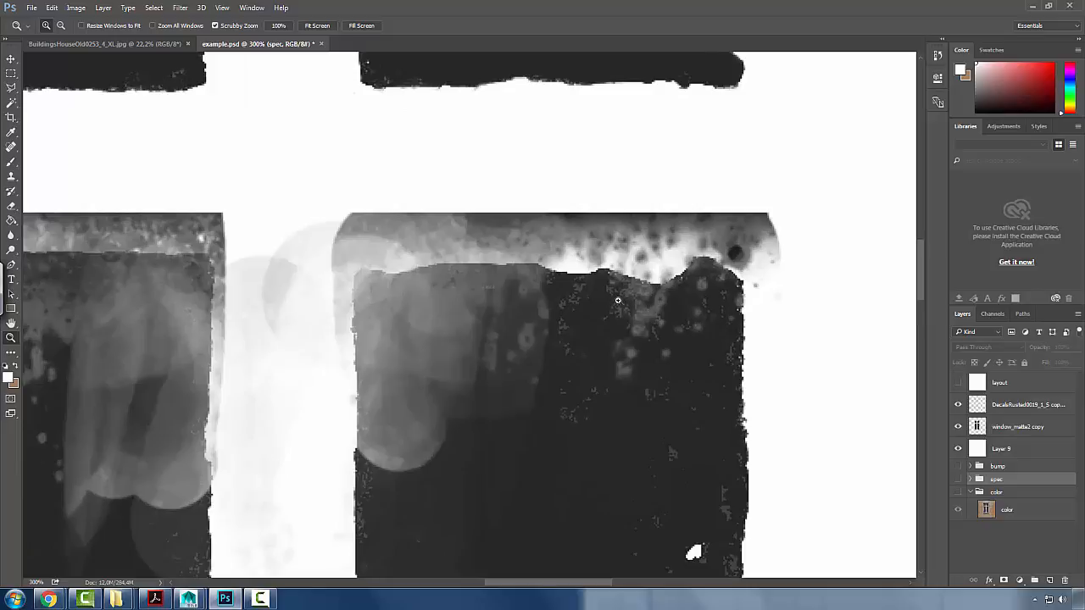
pyautogui.keyDown('alt'); pyautogui.click(606, 315); pyautogui.keyUp('alt')
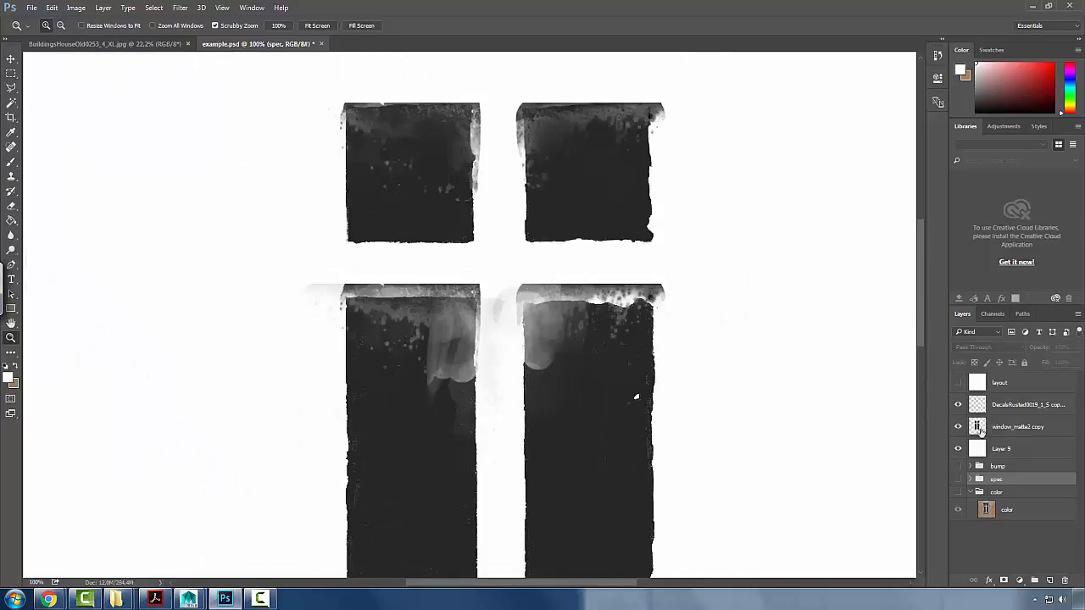
pyautogui.click(976, 410)
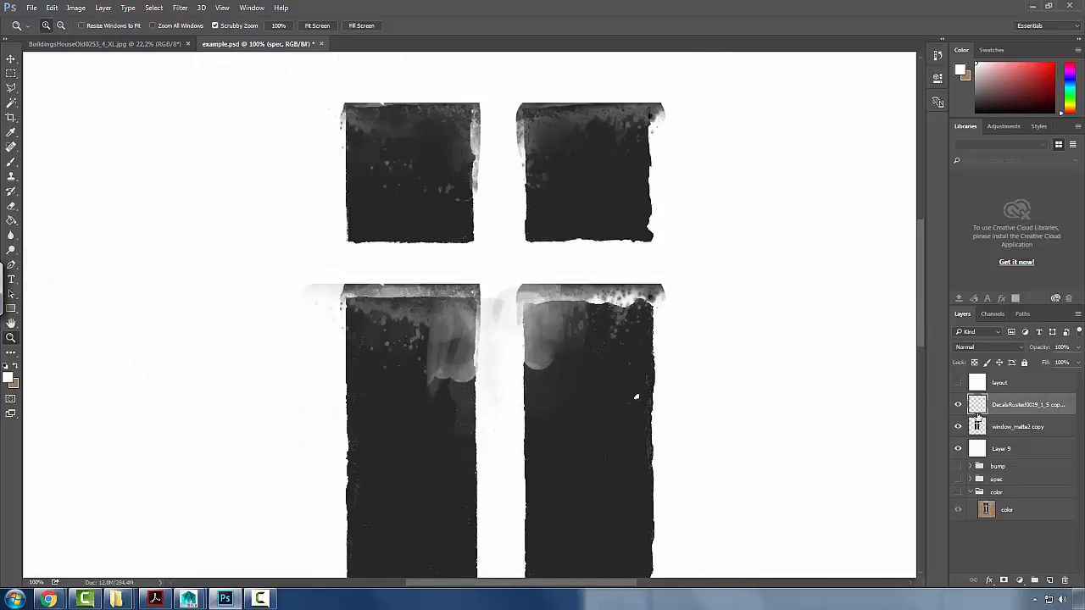
pyautogui.click(975, 351)
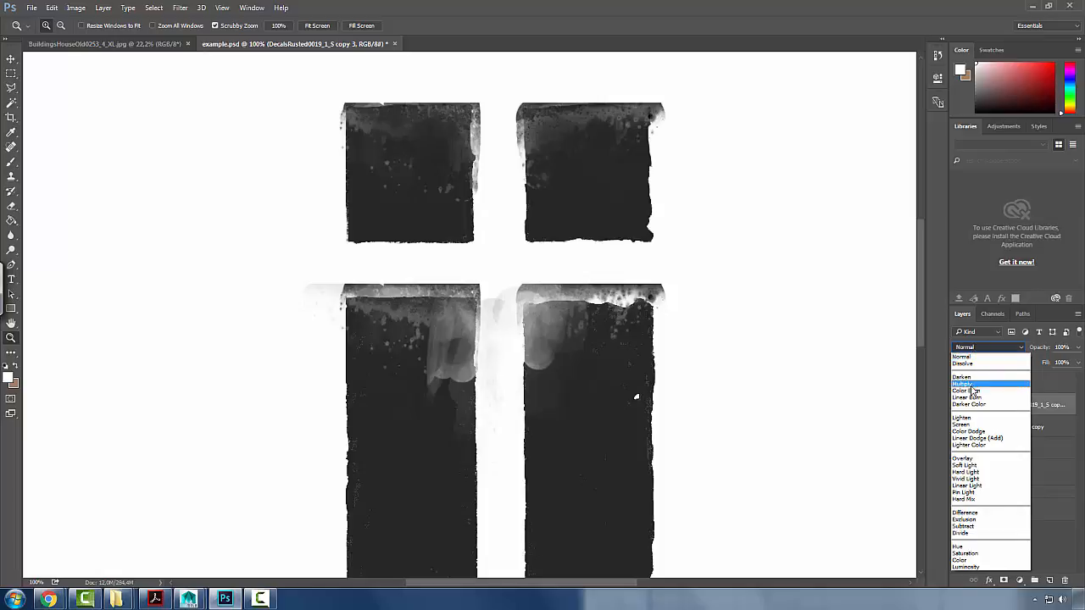
pyautogui.click(970, 426)
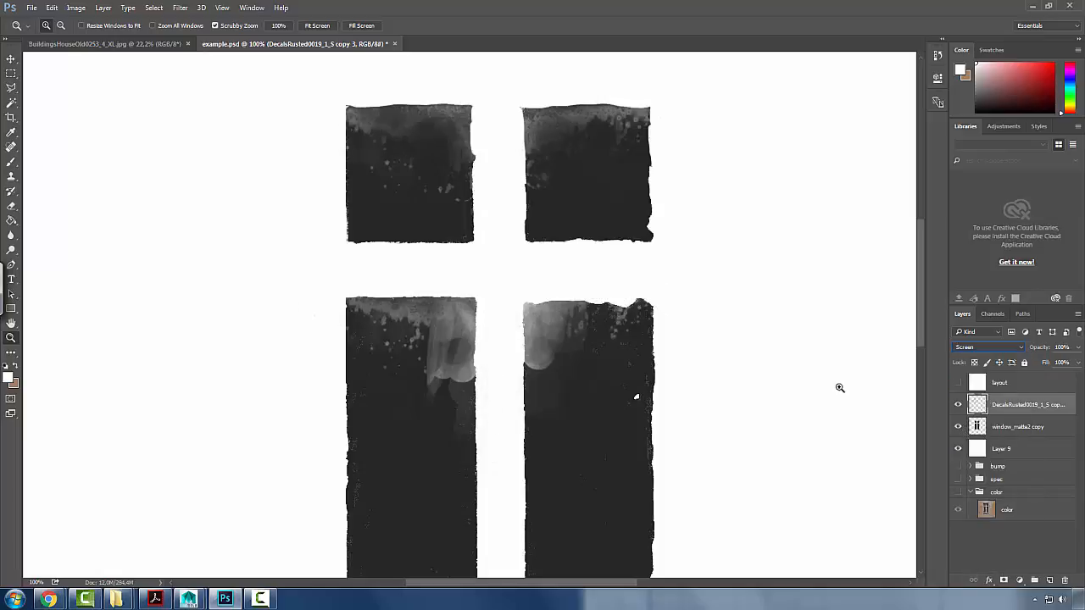
# - Examine the decal stains on the window panes up close and compare them with the decal layer hidden and shown
pyautogui.click(587, 303)
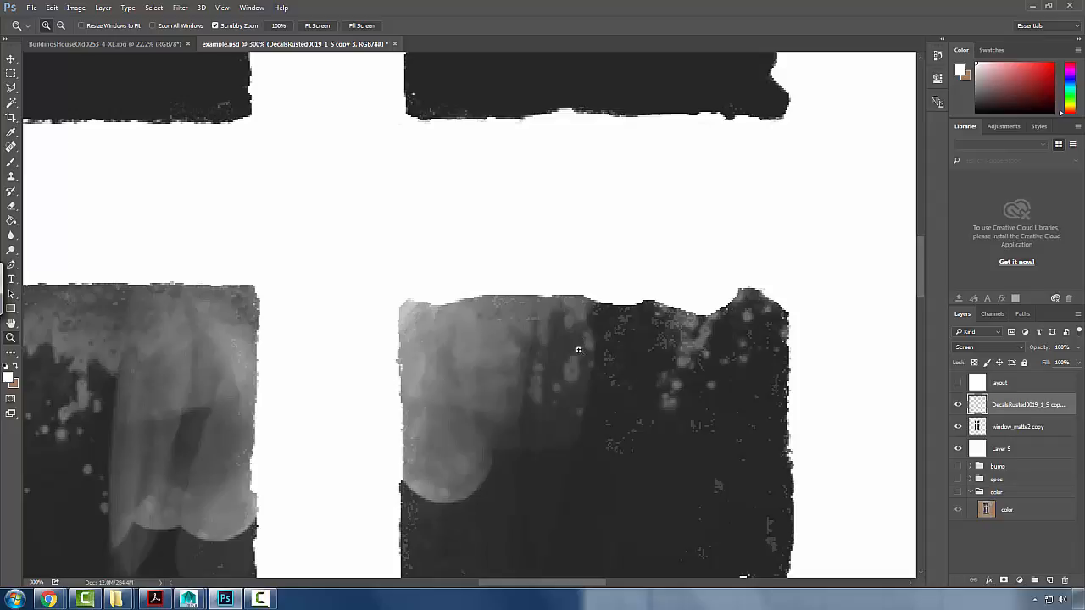
pyautogui.keyDown('alt'); pyautogui.click(473, 424); pyautogui.keyUp('alt')
pyautogui.keyDown('alt'); pyautogui.click(473, 425); pyautogui.keyUp('alt')
pyautogui.click(473, 426)
pyautogui.click(475, 428)
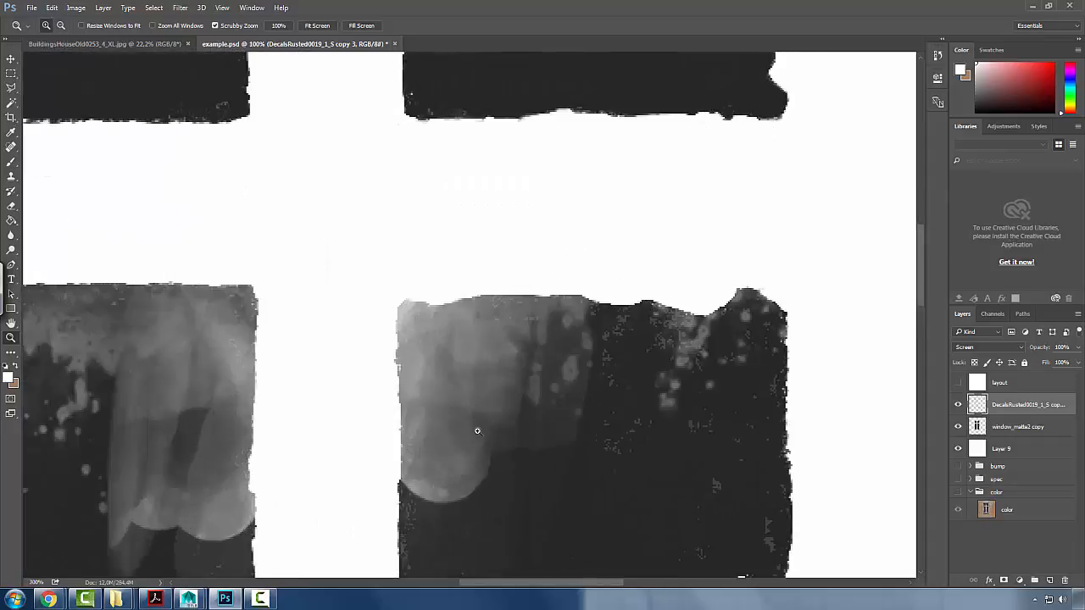
pyautogui.click(477, 429)
pyautogui.keyDown('alt'); pyautogui.click(463, 419); pyautogui.keyUp('alt')
pyautogui.keyDown('alt'); pyautogui.click(467, 420); pyautogui.keyUp('alt')
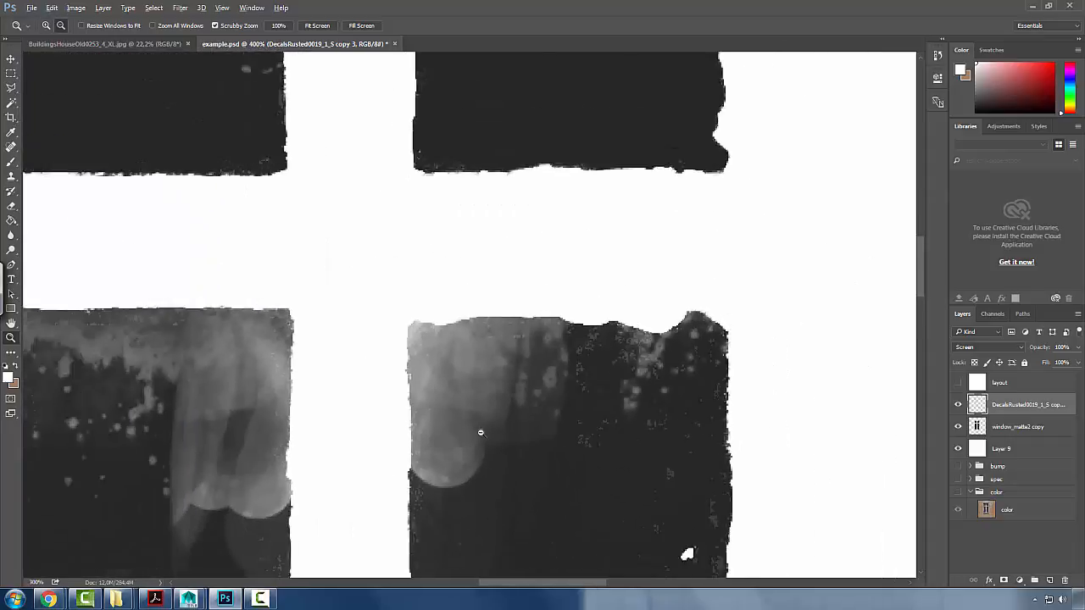
pyautogui.keyDown('alt'); pyautogui.click(481, 433); pyautogui.keyUp('alt')
pyautogui.keyDown('alt'); pyautogui.click(485, 434); pyautogui.keyUp('alt')
pyautogui.click(396, 446)
pyautogui.moveTo(397, 443); pyautogui.dragTo(441, 303)
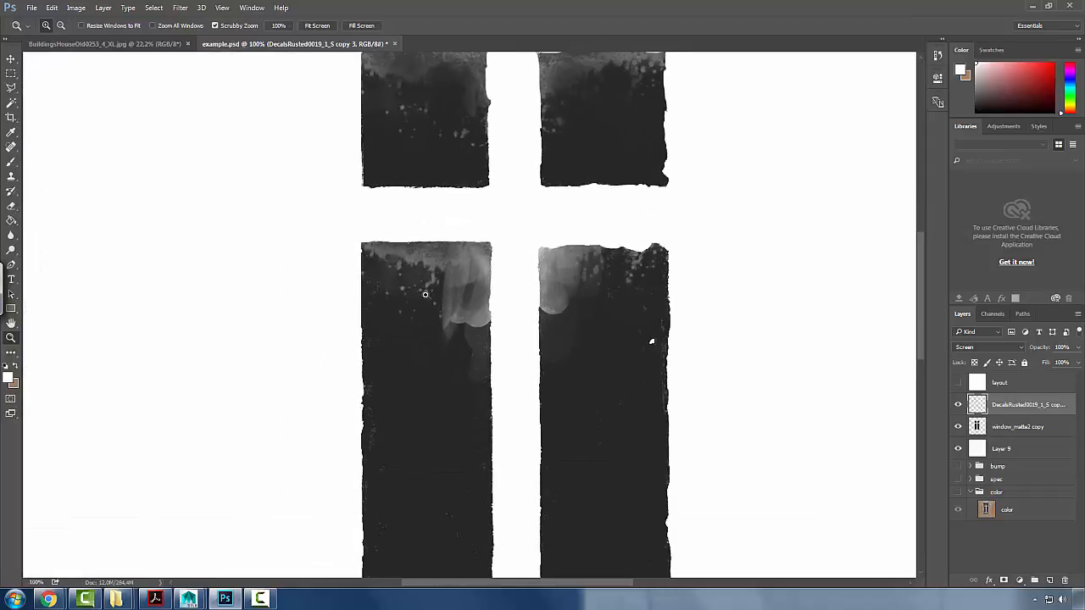
pyautogui.click(430, 295)
pyautogui.click(433, 296)
pyautogui.keyDown('alt'); pyautogui.click(465, 367); pyautogui.keyUp('alt')
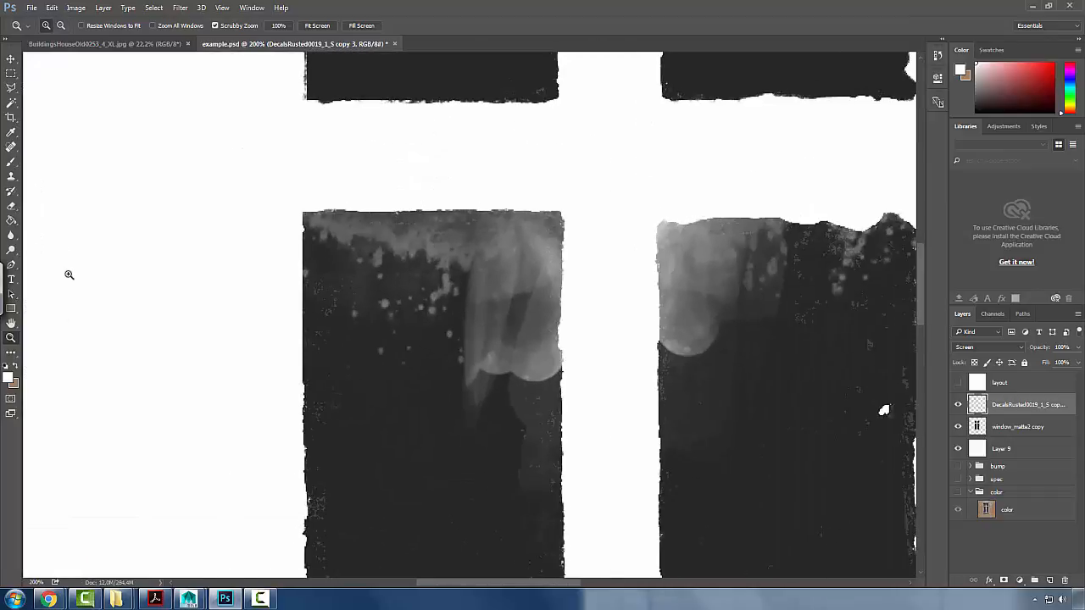
pyautogui.click(959, 406)
pyautogui.click(959, 406)
pyautogui.keyDown('alt'); pyautogui.click(426, 297); pyautogui.keyUp('alt')
pyautogui.keyDown('alt'); pyautogui.click(426, 297); pyautogui.keyUp('alt')
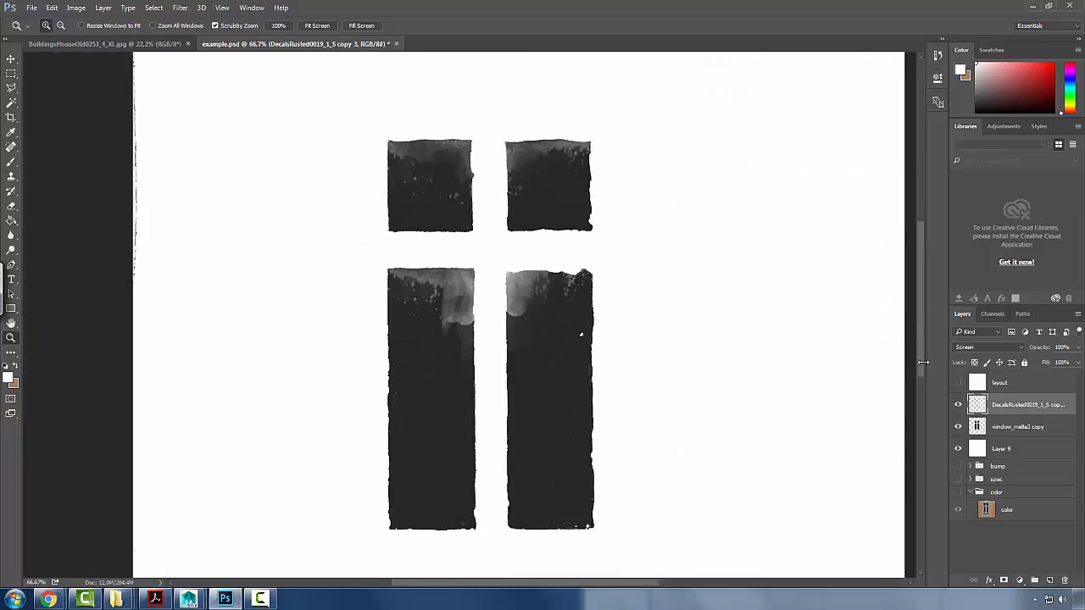
# - Brighten the merged decal layer with Levels, raising the midtones to about 2.09 and lifting the output black level
pyautogui.hotkey('ctrl', 'l')
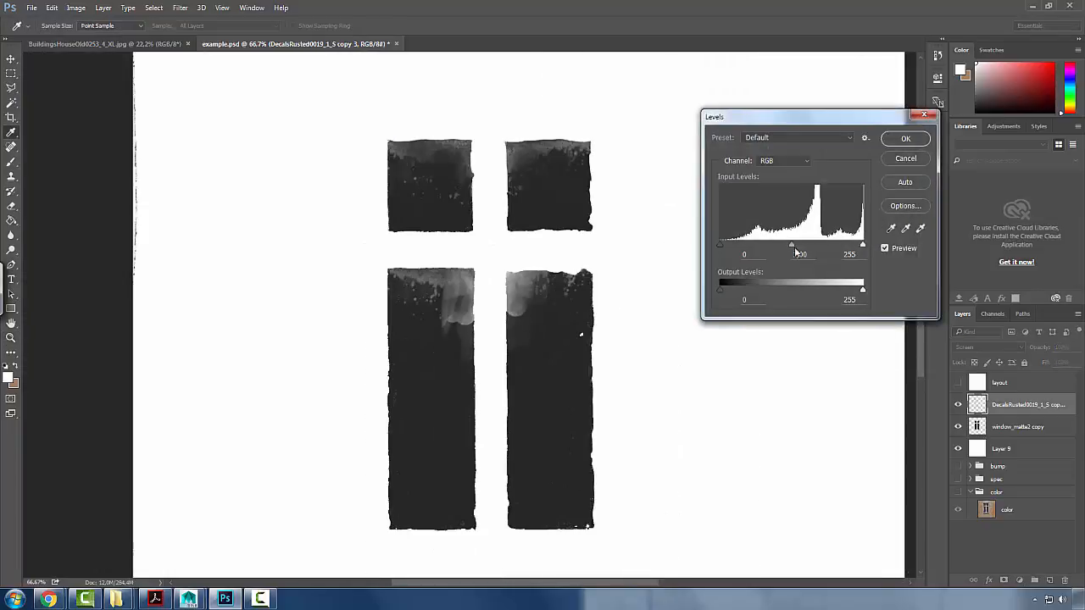
pyautogui.moveTo(721, 293); pyautogui.dragTo(917, 312)
pyautogui.moveTo(751, 302); pyautogui.dragTo(860, 291)
pyautogui.moveTo(792, 245)
pyautogui.mouseDown()
pyautogui.moveTo(844, 247)
pyautogui.moveTo(787, 248)
pyautogui.mouseUp()
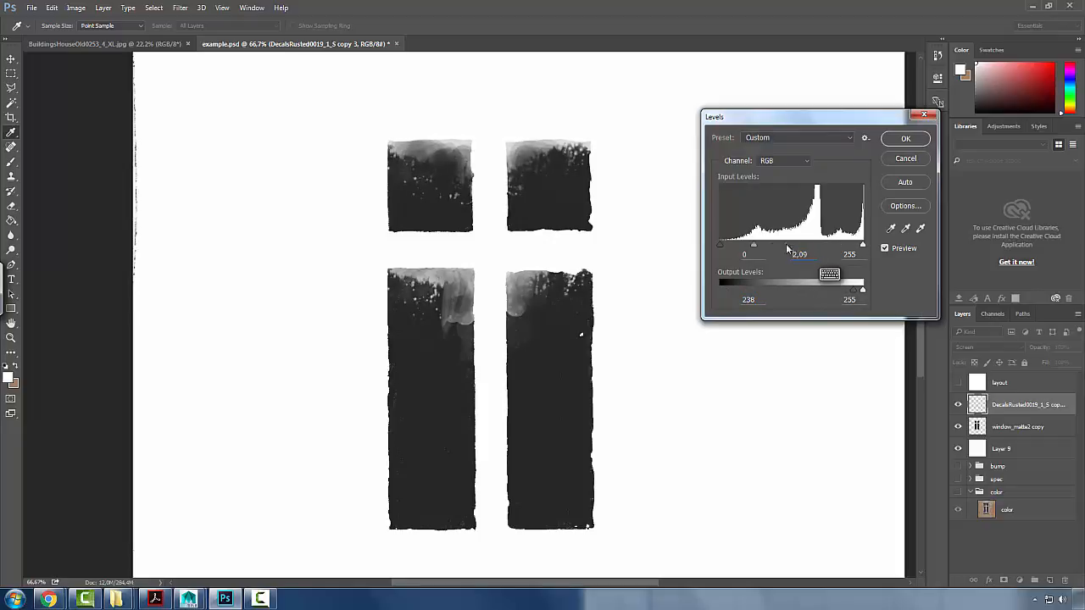
pyautogui.moveTo(852, 294); pyautogui.dragTo(829, 293)
pyautogui.click(904, 139)
pyautogui.press('z')
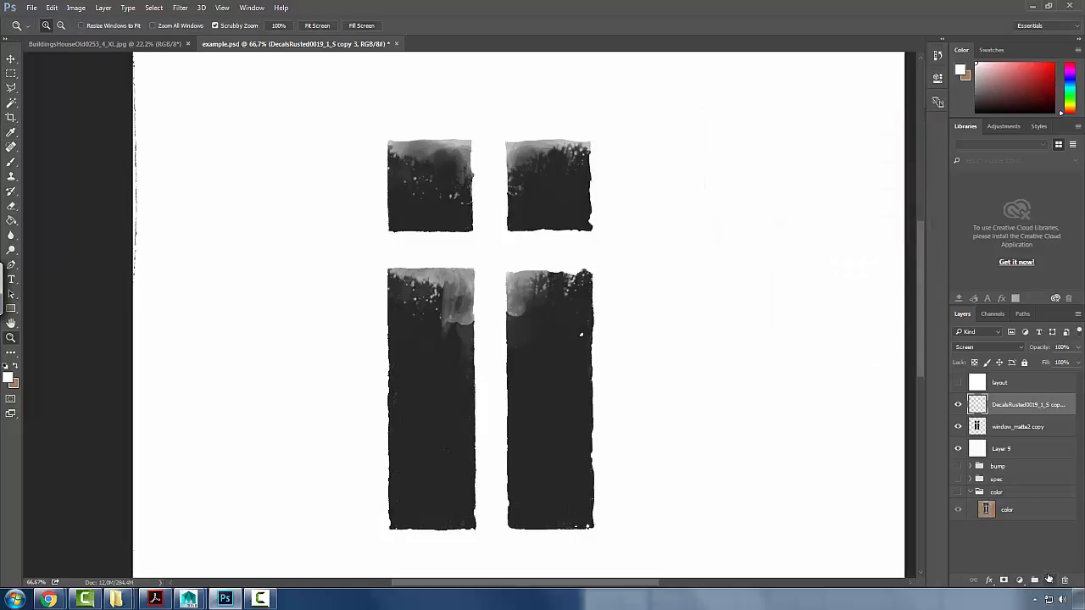
# - Create a new layer above the merged decal layer and prepare the Brush tool at 120 px
pyautogui.click(1049, 578)
pyautogui.press('b')
pyautogui.rightClick(465, 338)
pyautogui.moveTo(501, 339); pyautogui.dragTo(509, 339)
pyautogui.click(352, 336)
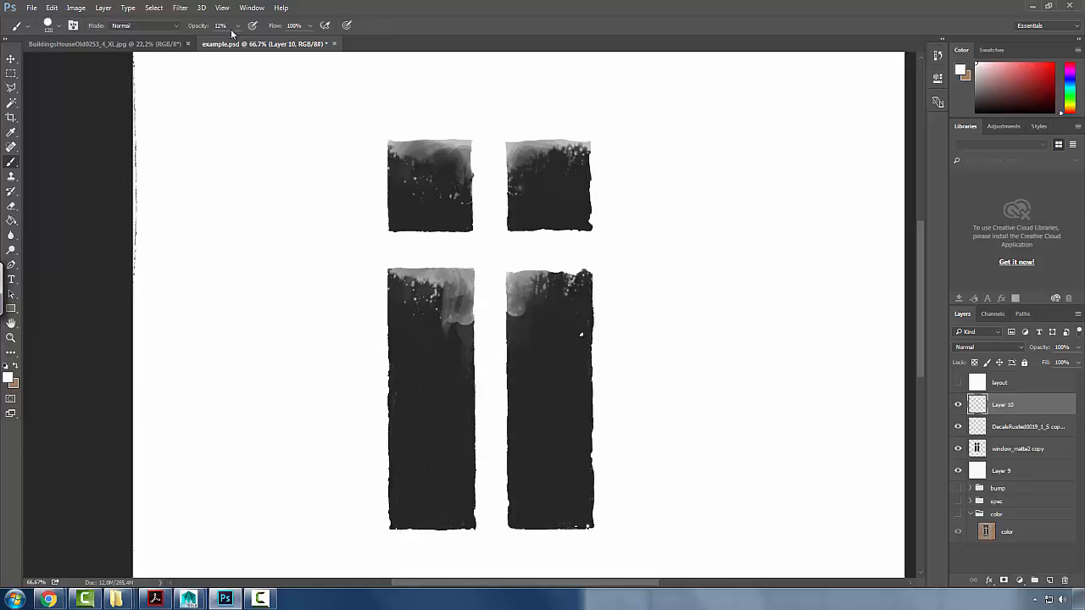
# - Choose the 39 px spatter brush tip, enlarge it to 94 px and enable pen pressure for opacity
pyautogui.click(59, 26)
pyautogui.scroll(-5, 138, 154)
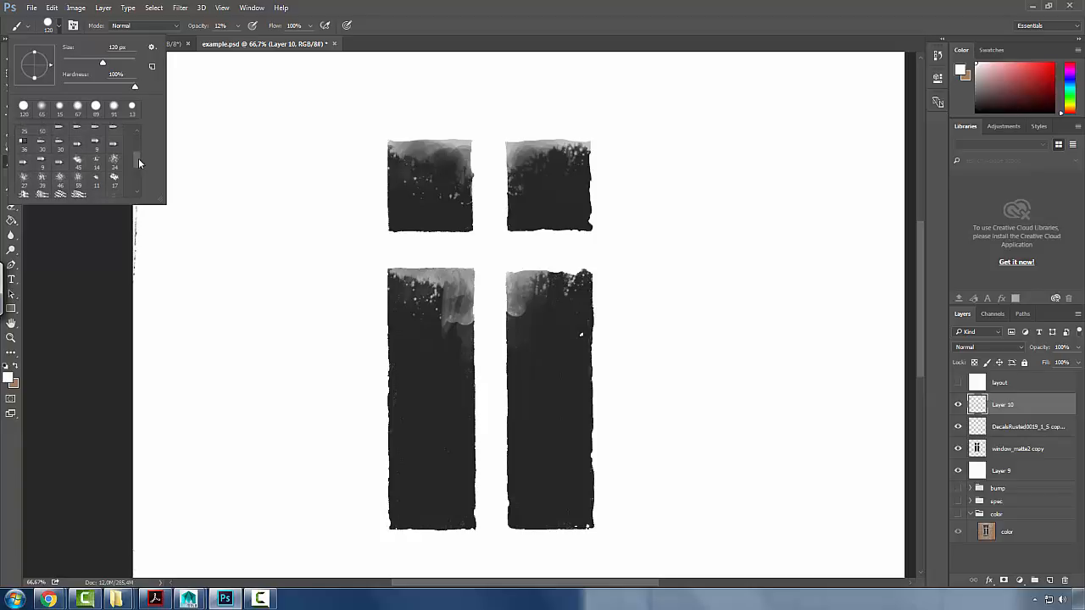
pyautogui.click(40, 170)
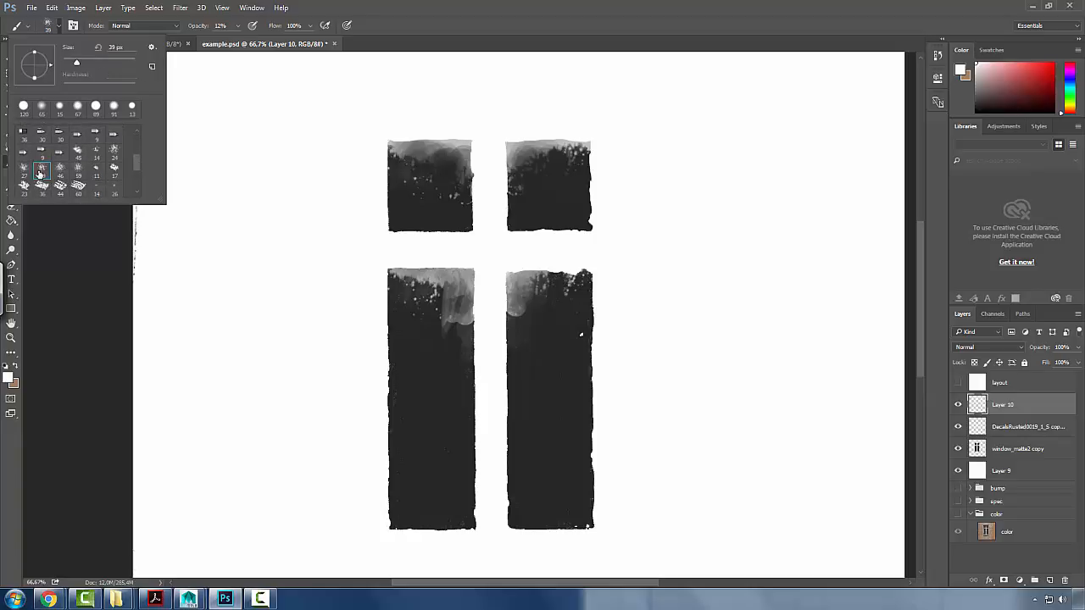
pyautogui.moveTo(78, 62); pyautogui.dragTo(98, 63)
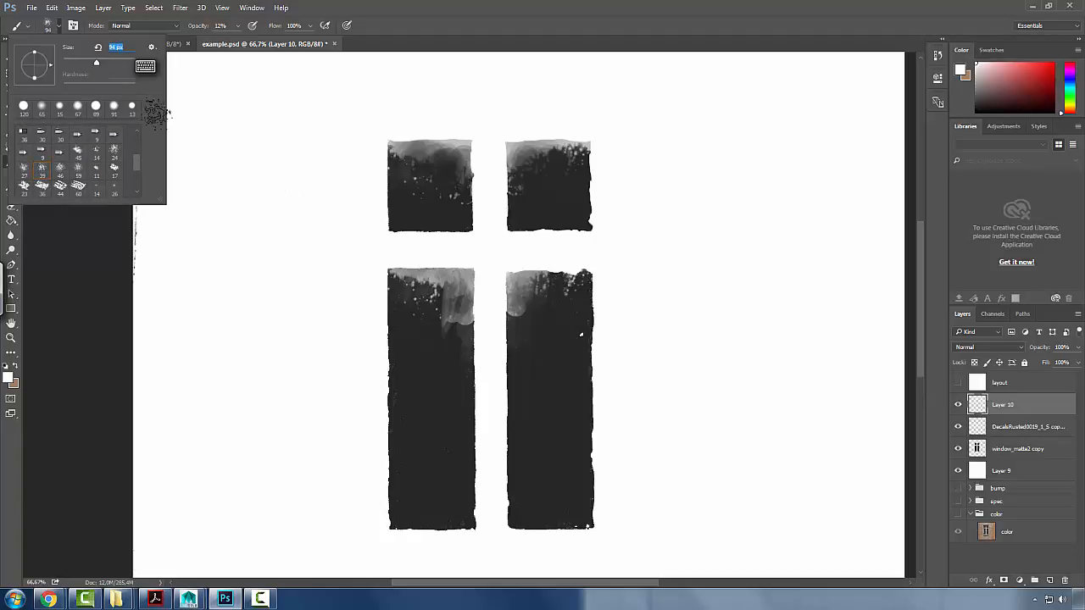
pyautogui.click(329, 345)
pyautogui.click(253, 25)
# - Paint faint white dirt smudges along the sides and lower edges of the window panes at 12% opacity
pyautogui.moveTo(387, 375)
pyautogui.mouseDown()
pyautogui.moveTo(393, 537)
pyautogui.moveTo(400, 524)
pyautogui.moveTo(423, 524)
pyautogui.moveTo(449, 547)
pyautogui.moveTo(465, 538)
pyautogui.moveTo(466, 497)
pyautogui.moveTo(481, 523)
pyautogui.moveTo(478, 496)
pyautogui.moveTo(473, 524)
pyautogui.moveTo(446, 546)
pyautogui.moveTo(475, 465)
pyautogui.moveTo(471, 389)
pyautogui.moveTo(482, 439)
pyautogui.moveTo(483, 465)
pyautogui.moveTo(393, 362)
pyautogui.moveTo(372, 302)
pyautogui.moveTo(409, 457)
pyautogui.moveTo(543, 505)
pyautogui.moveTo(522, 513)
pyautogui.moveTo(507, 483)
pyautogui.moveTo(509, 530)
pyautogui.moveTo(521, 514)
pyautogui.moveTo(593, 518)
pyautogui.mouseUp()
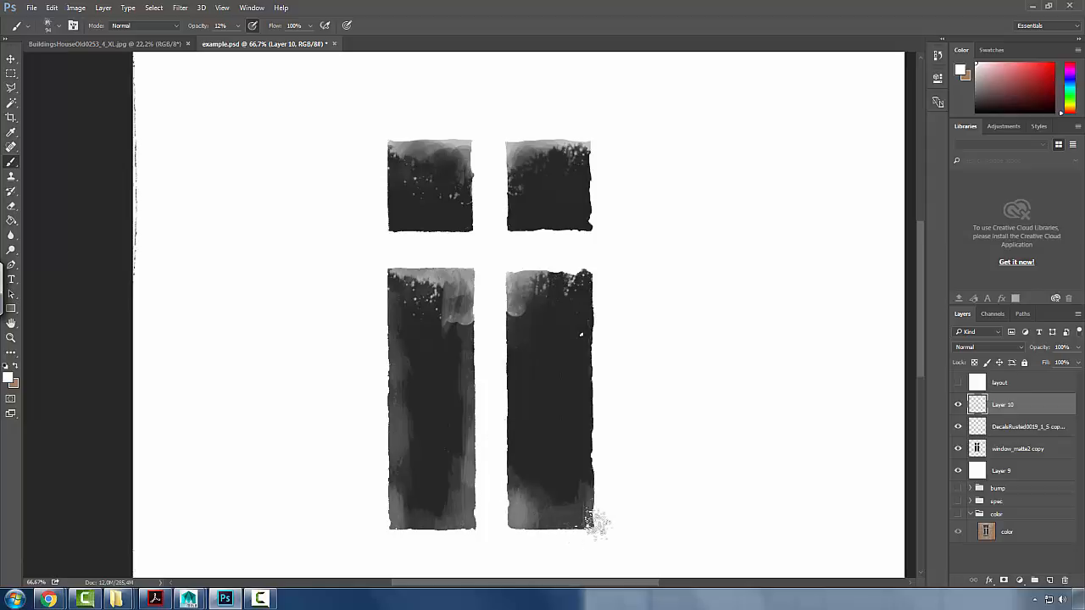
pyautogui.moveTo(604, 266)
pyautogui.mouseDown()
pyautogui.moveTo(570, 205)
pyautogui.moveTo(578, 248)
pyautogui.moveTo(555, 251)
pyautogui.moveTo(502, 213)
pyautogui.mouseUp()
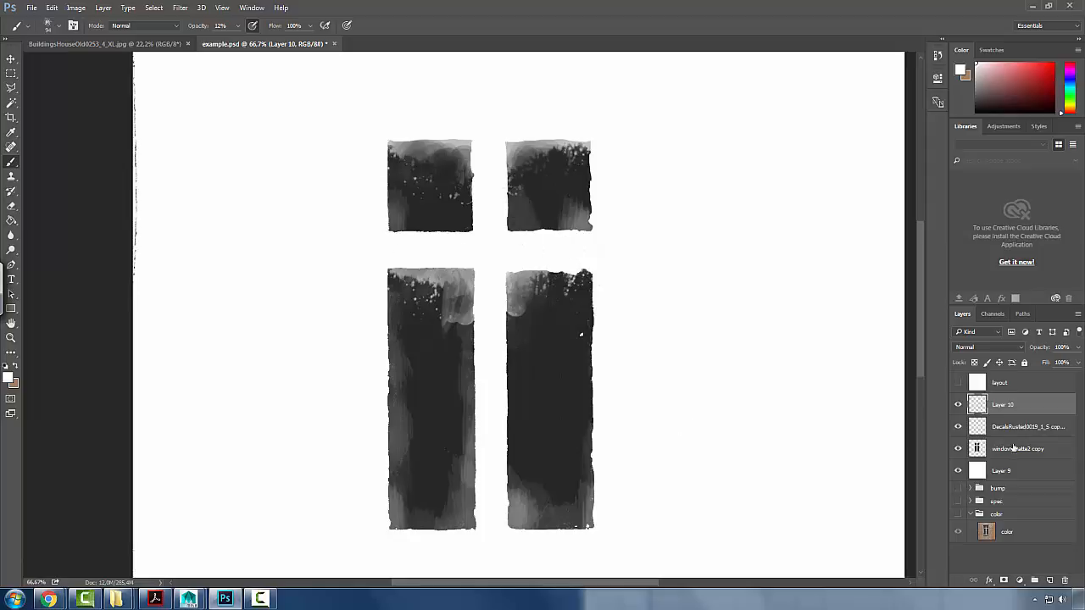
pyautogui.press('z')
pyautogui.keyDown('alt'); pyautogui.click(596, 338); pyautogui.keyUp('alt')
pyautogui.keyDown('alt'); pyautogui.click(657, 386); pyautogui.keyUp('alt')
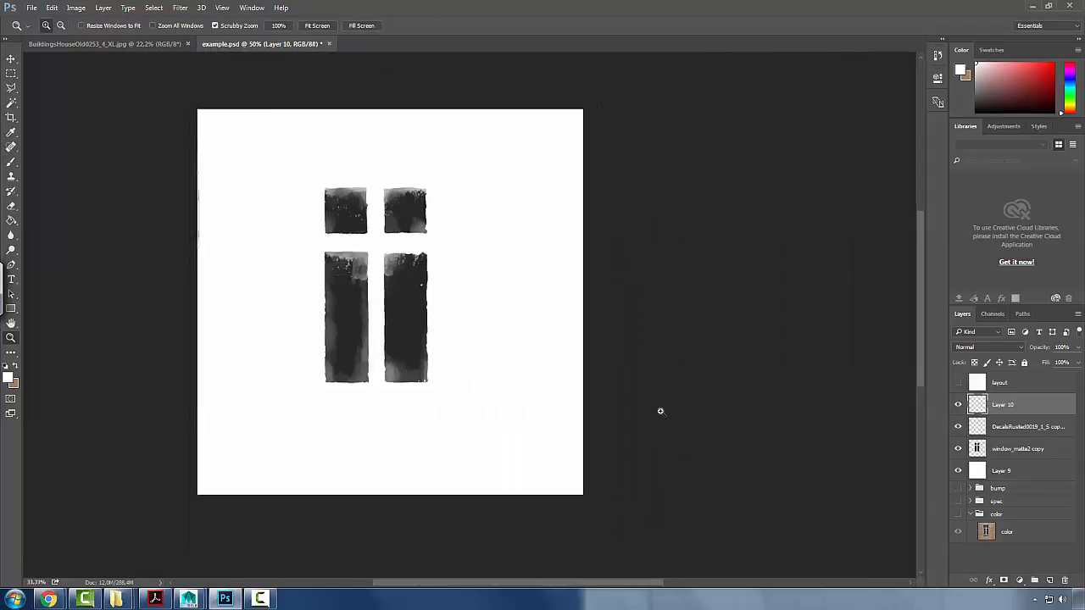
pyautogui.click(511, 287)
# - Group the four matte layers from Layer 10 down to Layer 9 and name the group alpha
pyautogui.click(32, 8)
pyautogui.click(47, 132)
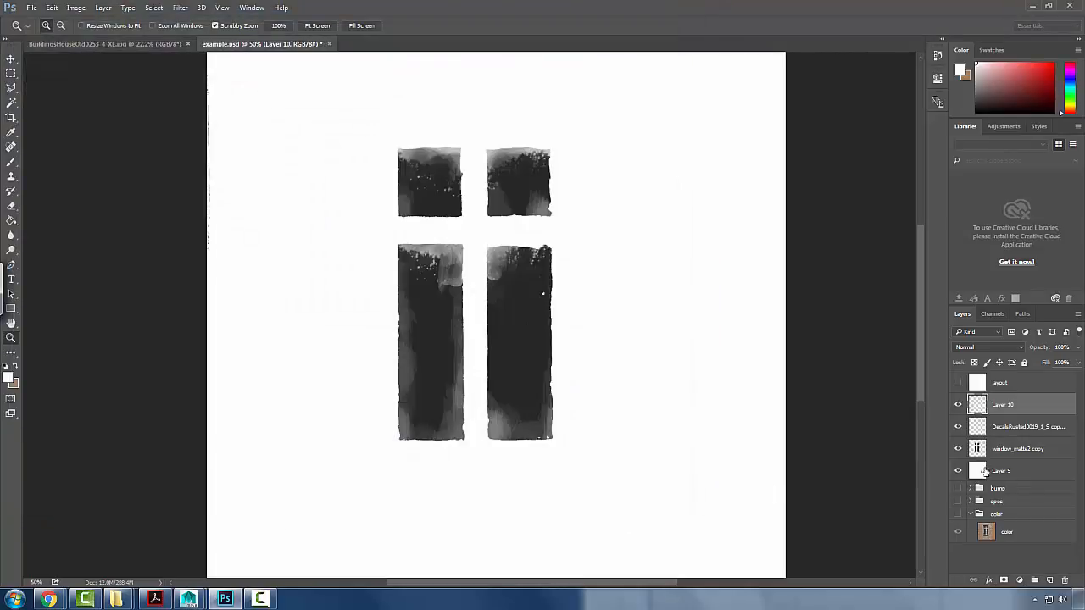
pyautogui.keyDown('shift'); pyautogui.click(982, 473); pyautogui.keyUp('shift')
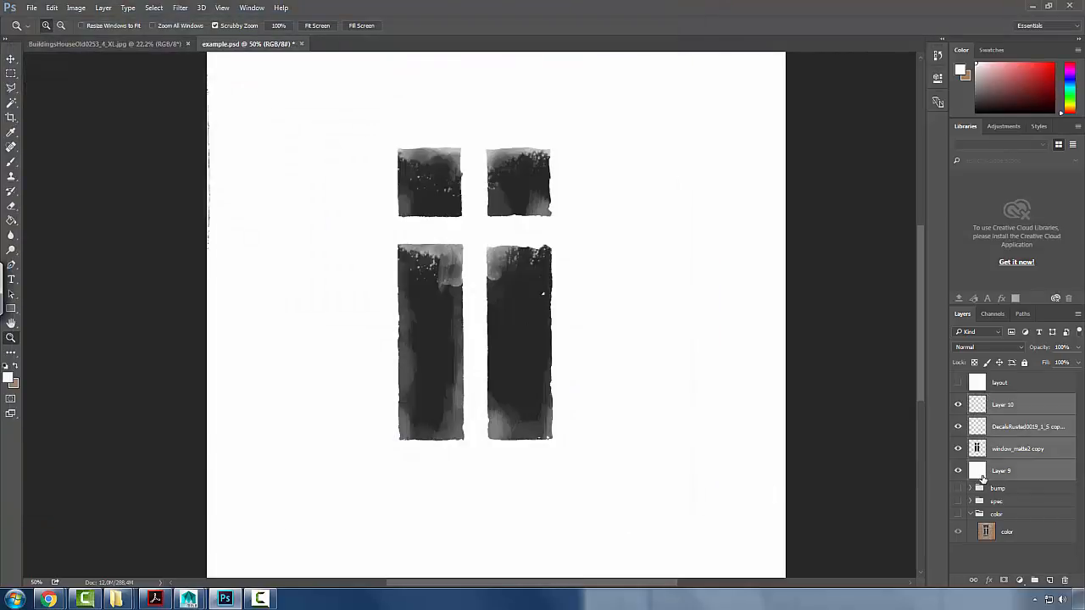
pyautogui.hotkey('ctrl', 'g')
pyautogui.doubleClick(994, 401)
pyautogui.write('d')
pyautogui.write('lpha')
pyautogui.press('Return')
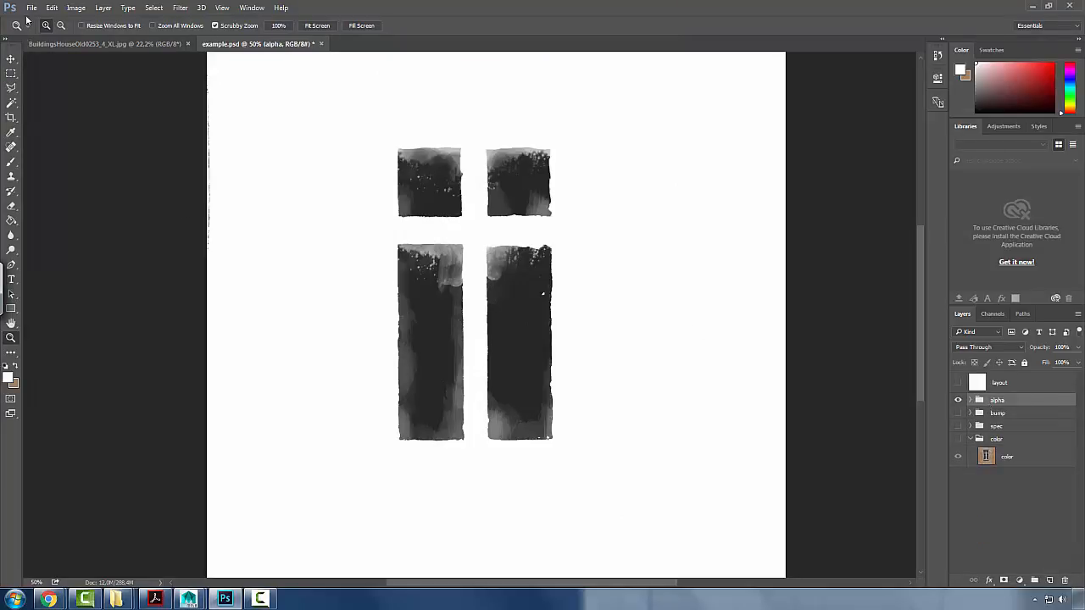
# - Save the layered document and set up a separate copy in JPEG format in the sourceimages folder
pyautogui.hotkey('ctrl', 's')
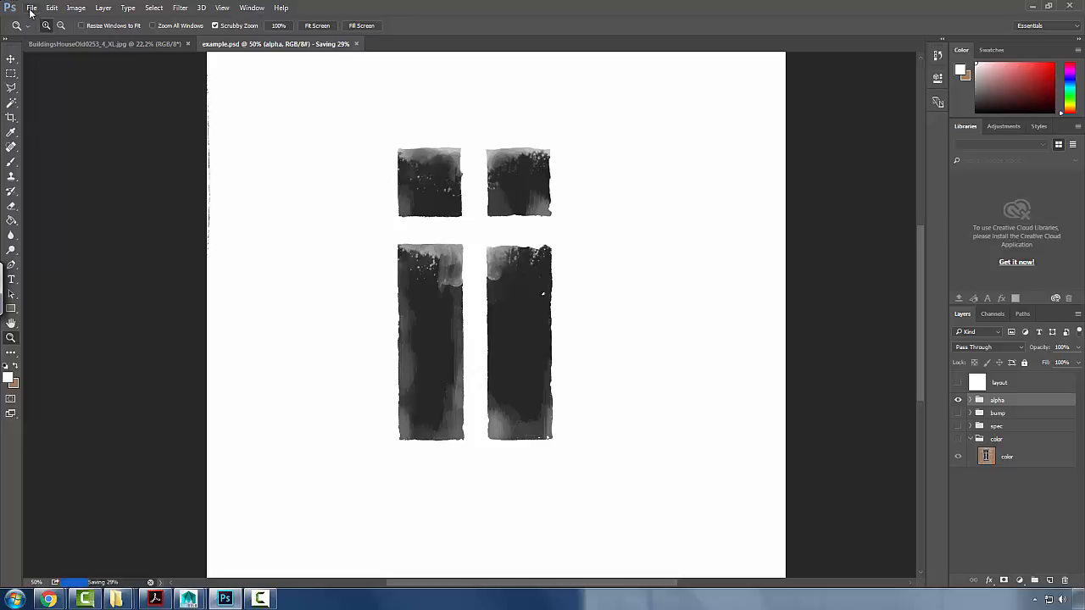
pyautogui.click(30, 9)
pyautogui.click(56, 132)
pyautogui.click(315, 402)
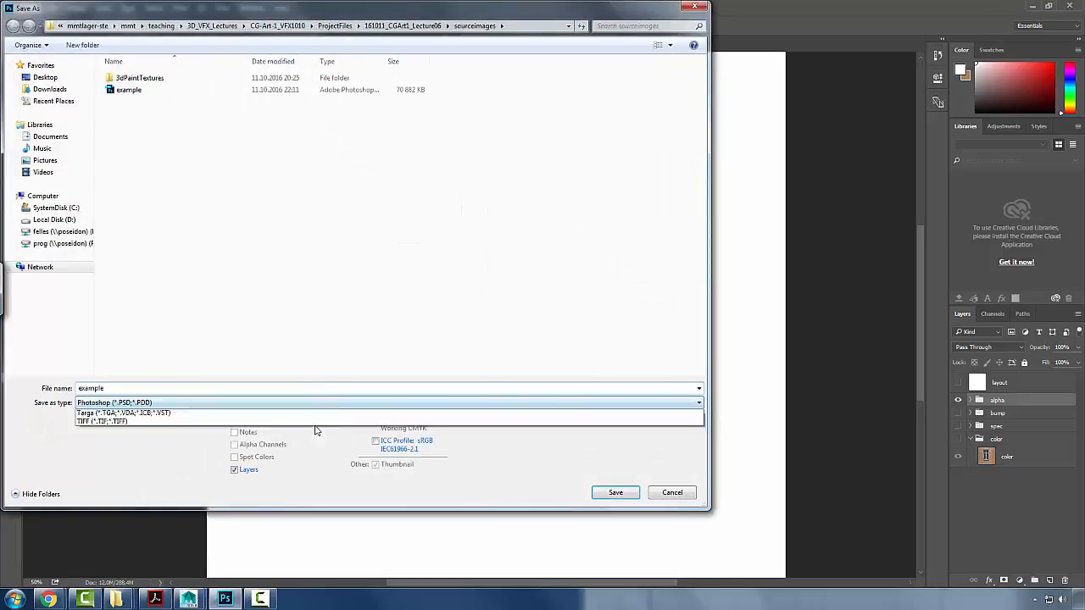
pyautogui.click(127, 489)
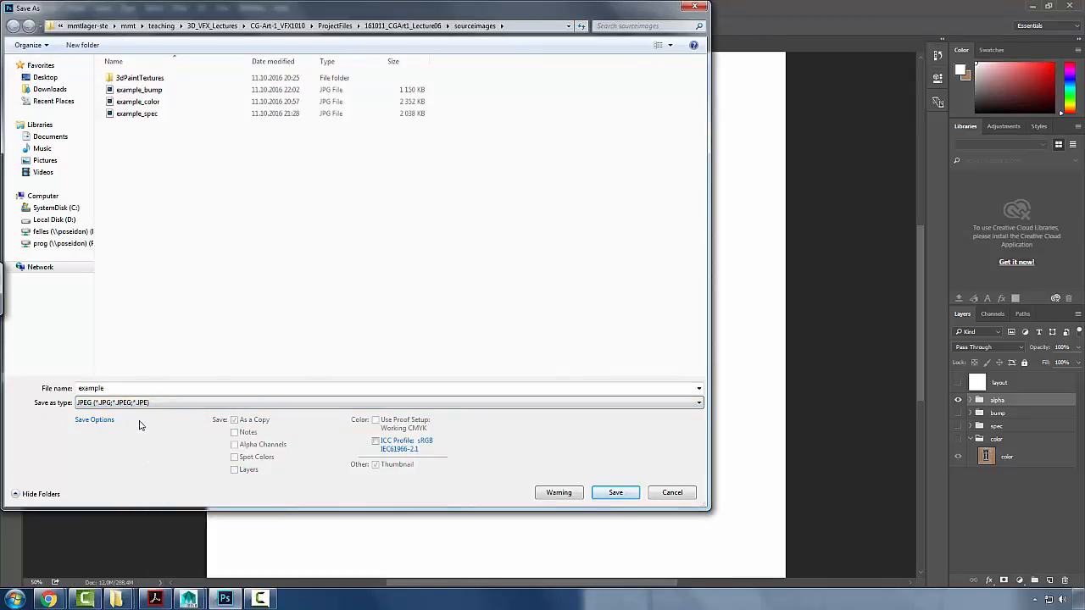
pyautogui.moveTo(246, 26); pyautogui.dragTo(321, 26)
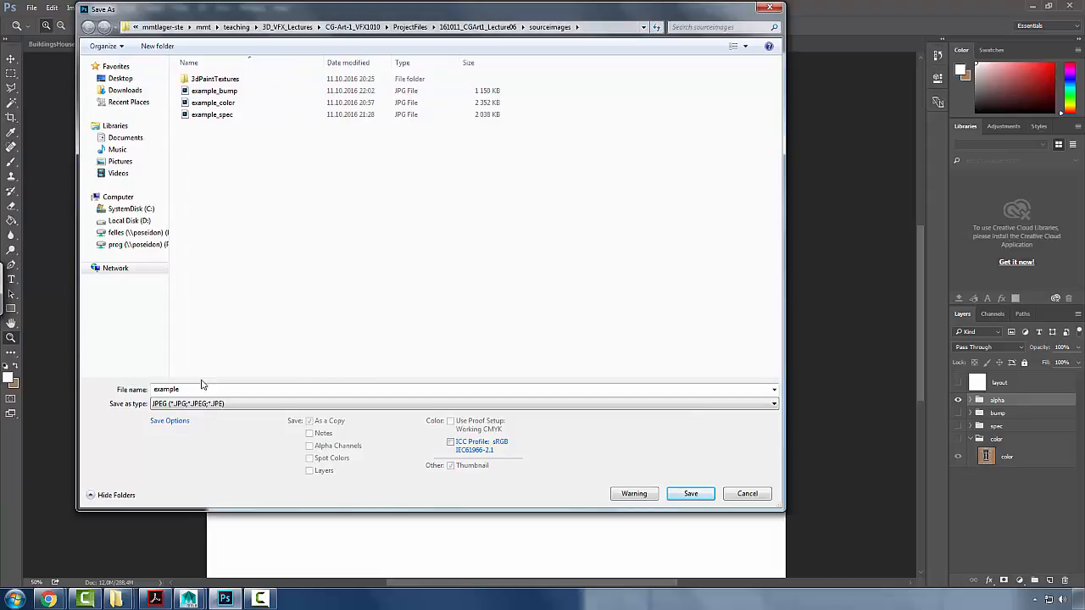
pyautogui.click(201, 405)
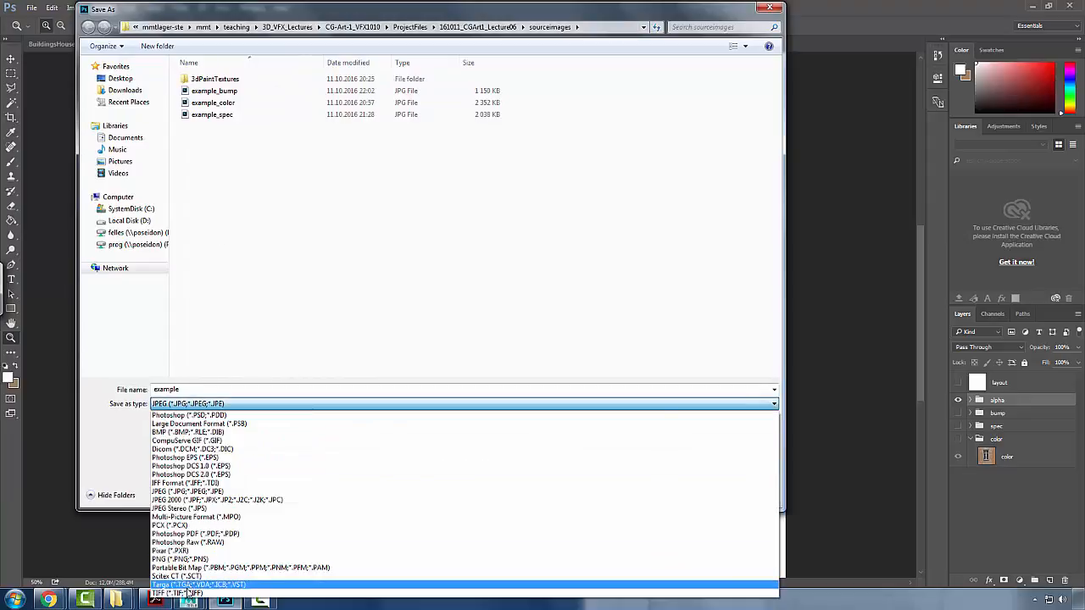
pyautogui.click(105, 456)
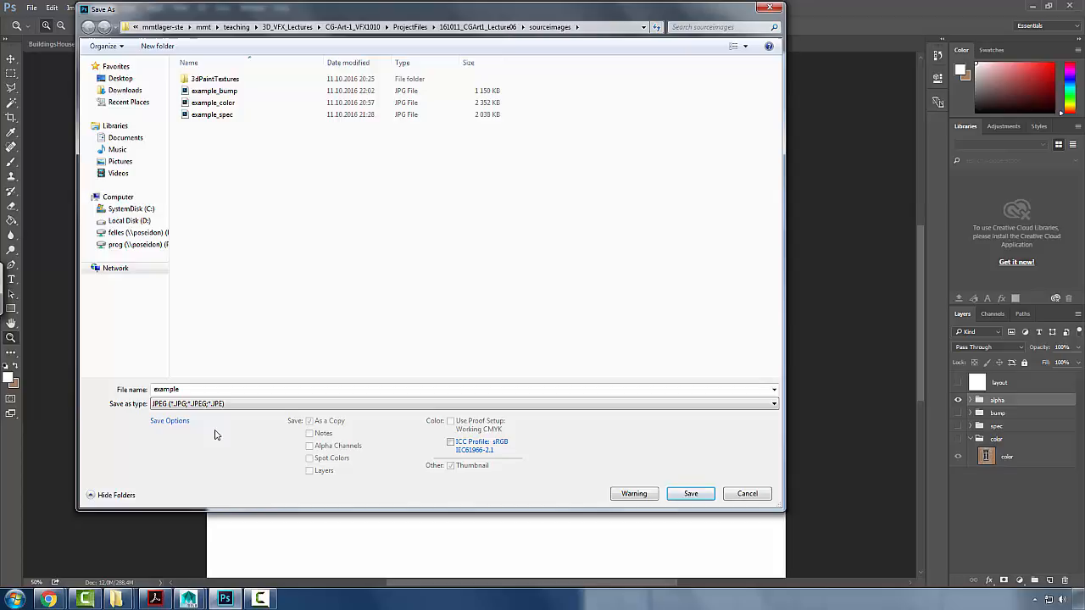
pyautogui.moveTo(540, 11); pyautogui.dragTo(476, 484)
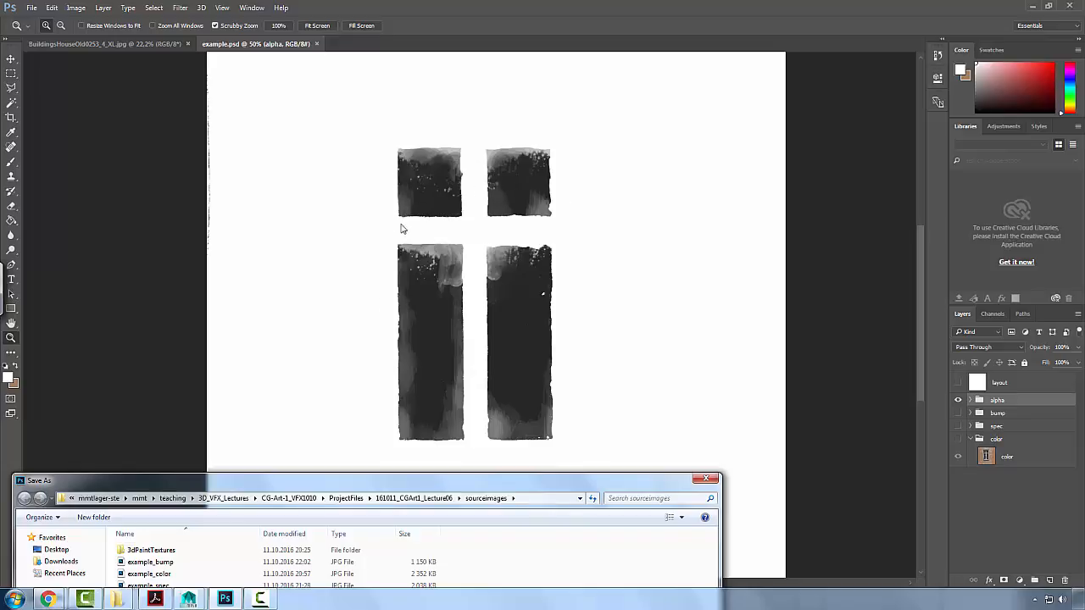
pyautogui.moveTo(296, 485); pyautogui.dragTo(381, 75)
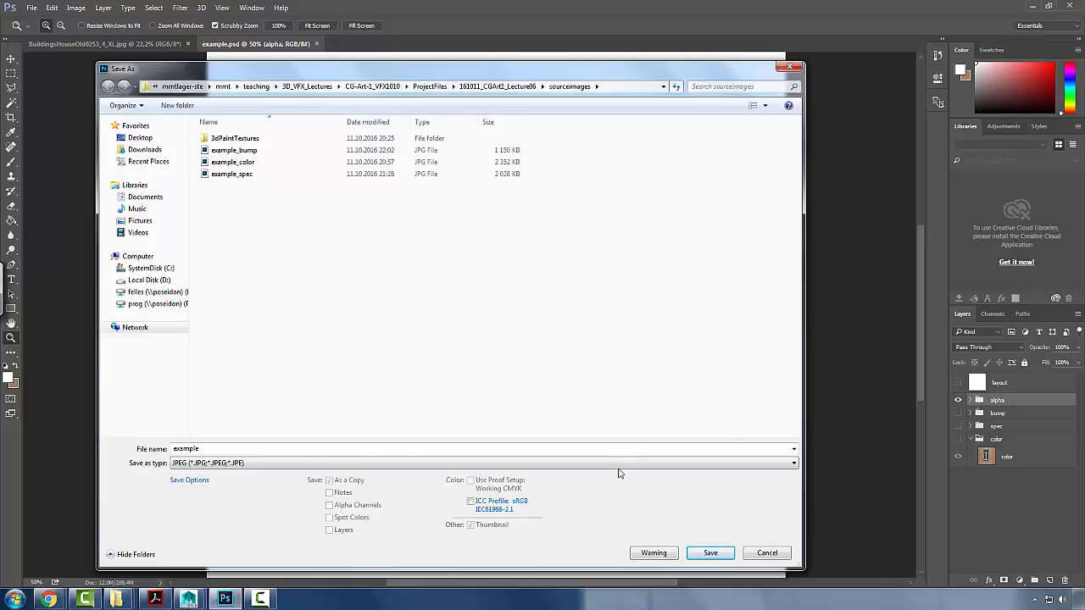
pyautogui.click(205, 464)
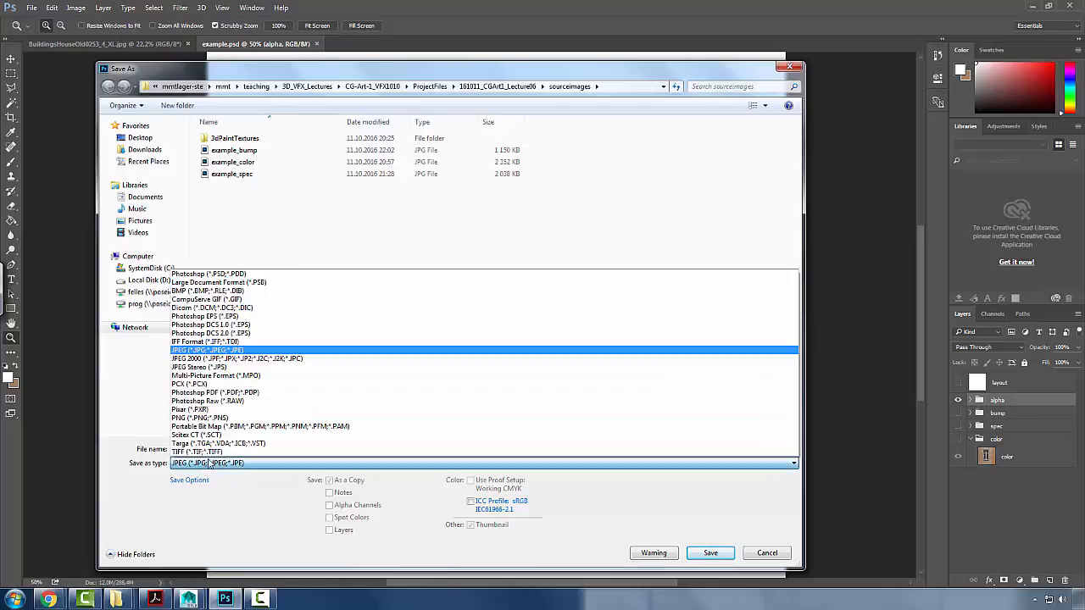
pyautogui.click(202, 524)
# - Name the JPEG copy example_alpha and save it, accepting the JPEG options
pyautogui.click(220, 447)
pyautogui.click(224, 447)
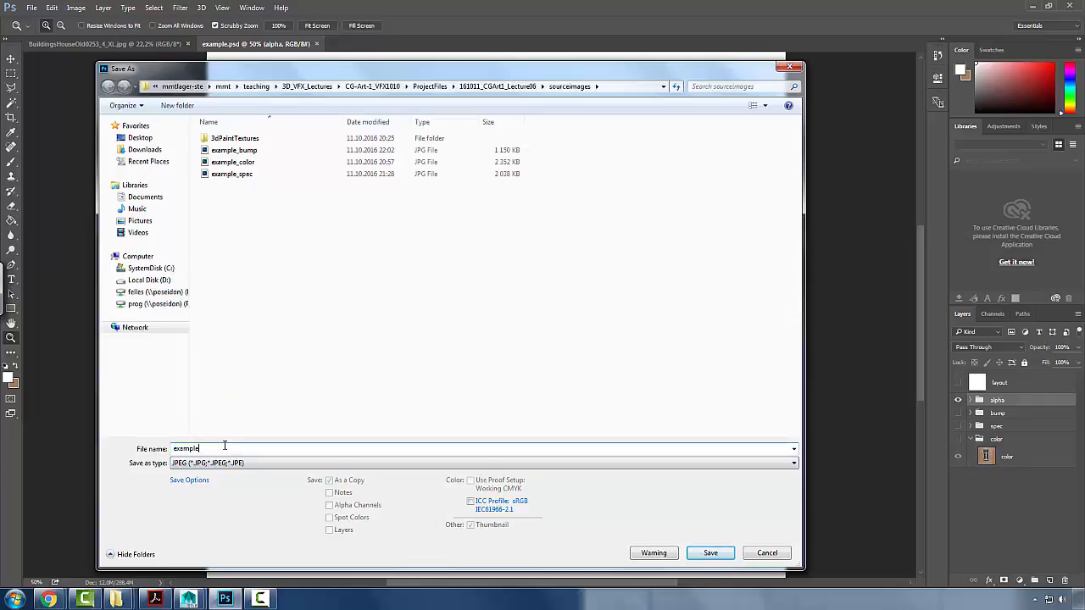
pyautogui.press('BackSpace')
pyautogui.write('_a')
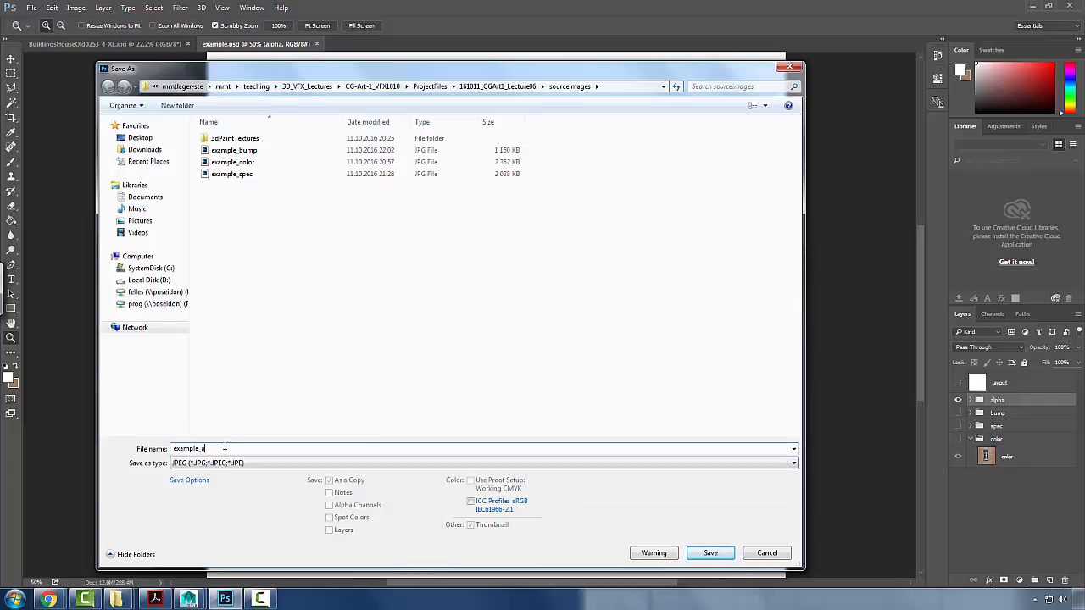
pyautogui.write('lpha')
pyautogui.click(711, 552)
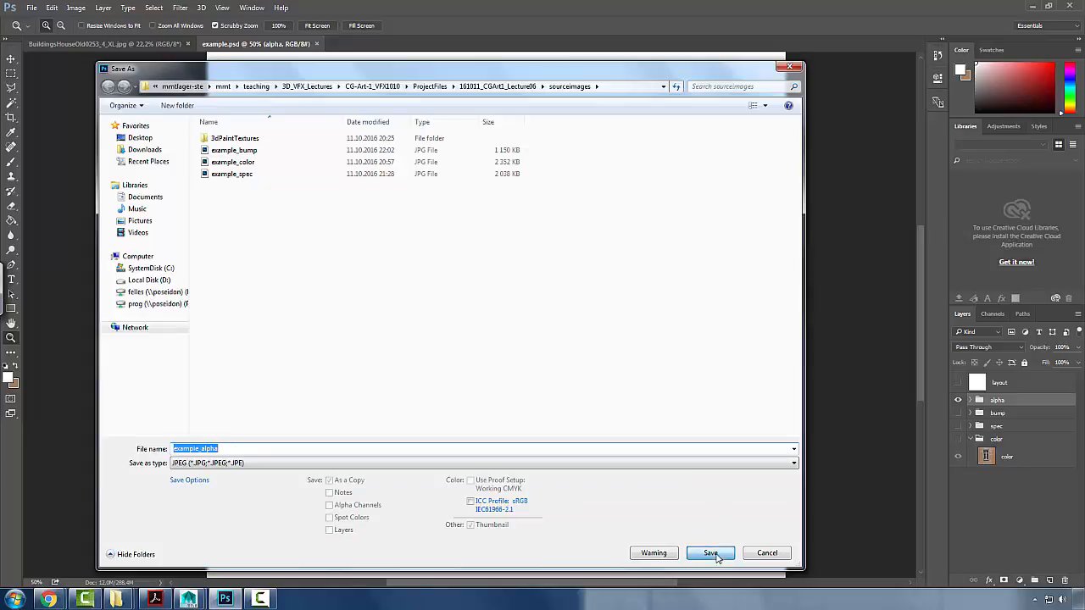
pyautogui.click(609, 162)
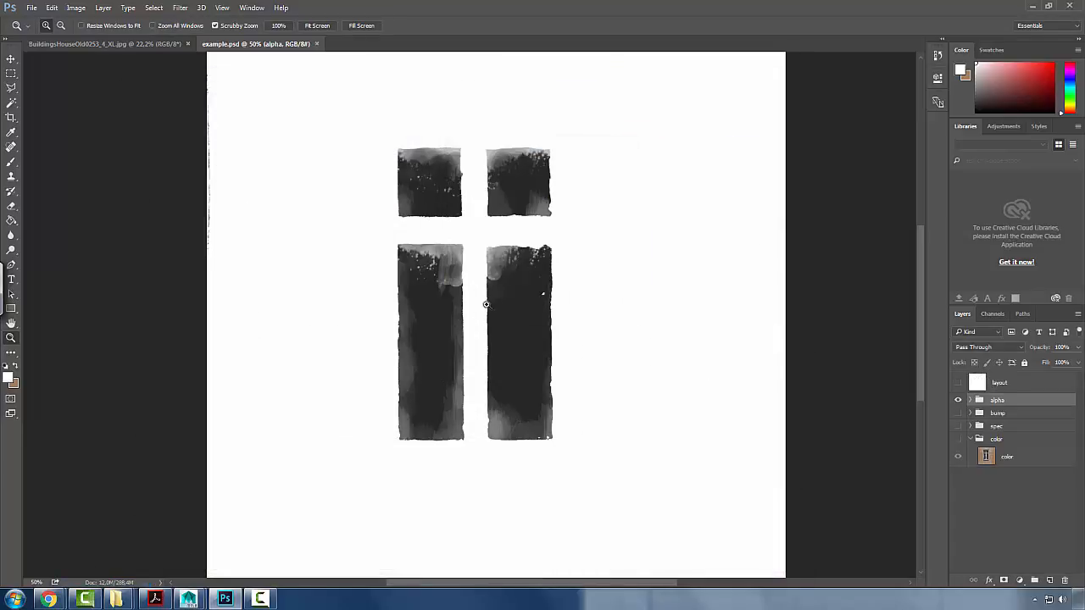
# - Switch to Maya and map a new File texture to the transparency of the blinn2 material
pyautogui.hotkey('alt', 'Tab')
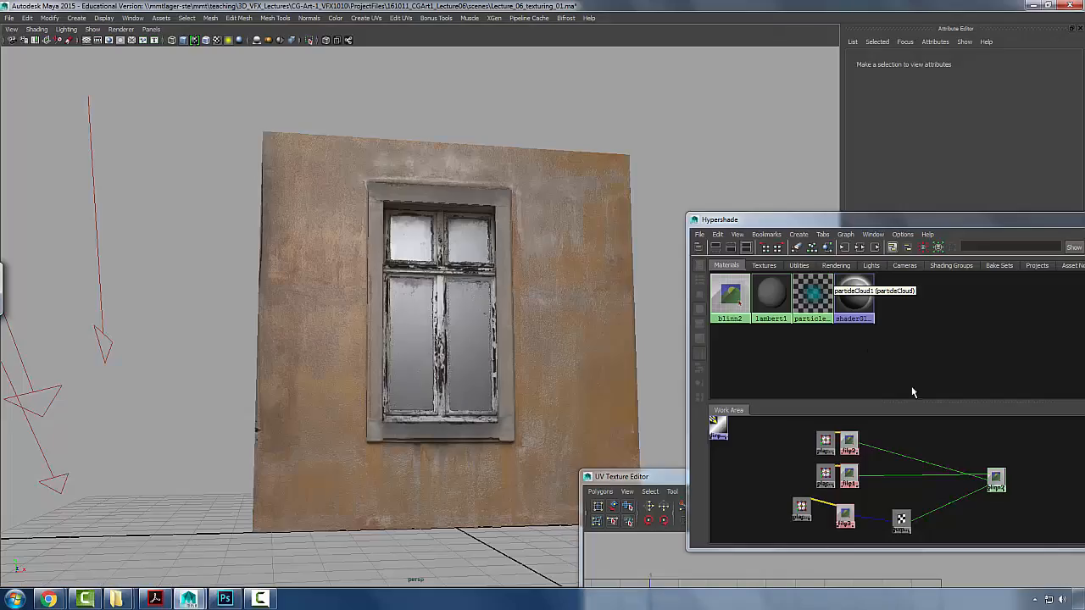
pyautogui.click(986, 489)
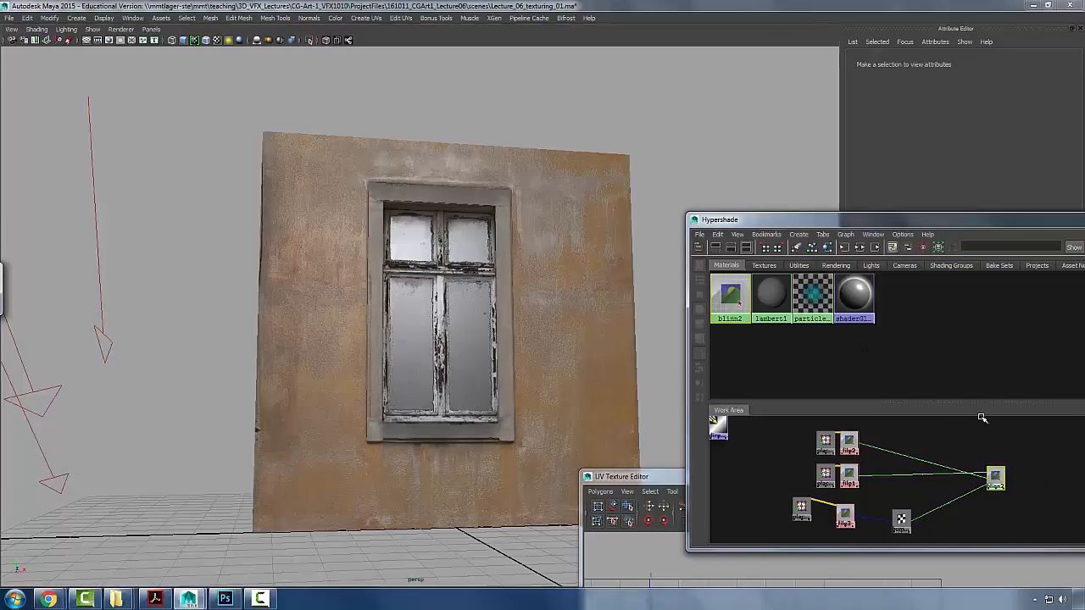
pyautogui.moveTo(847, 220); pyautogui.dragTo(303, 315)
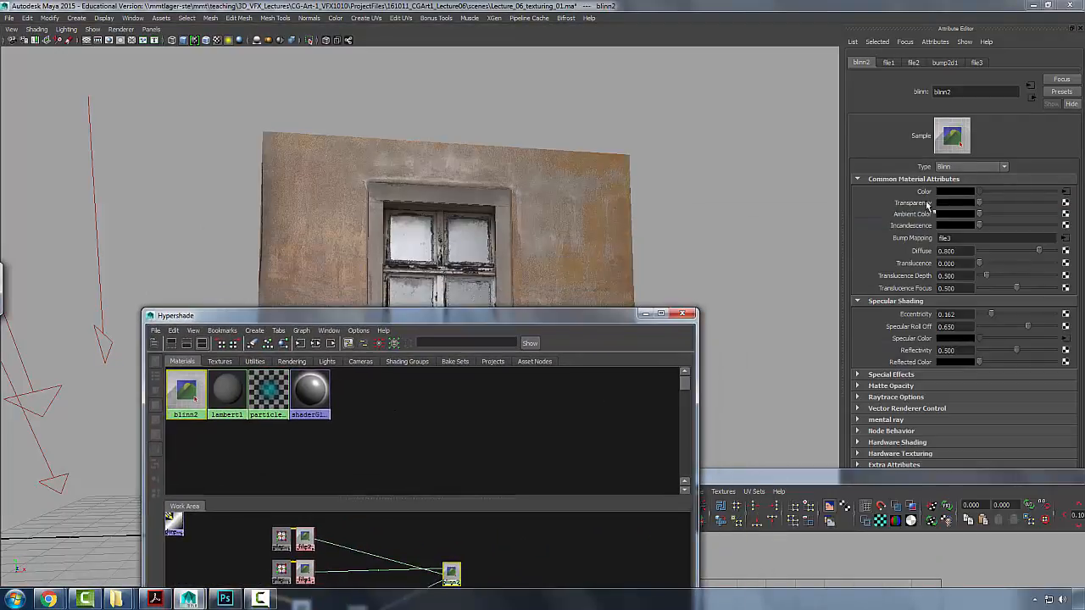
pyautogui.click(1068, 214)
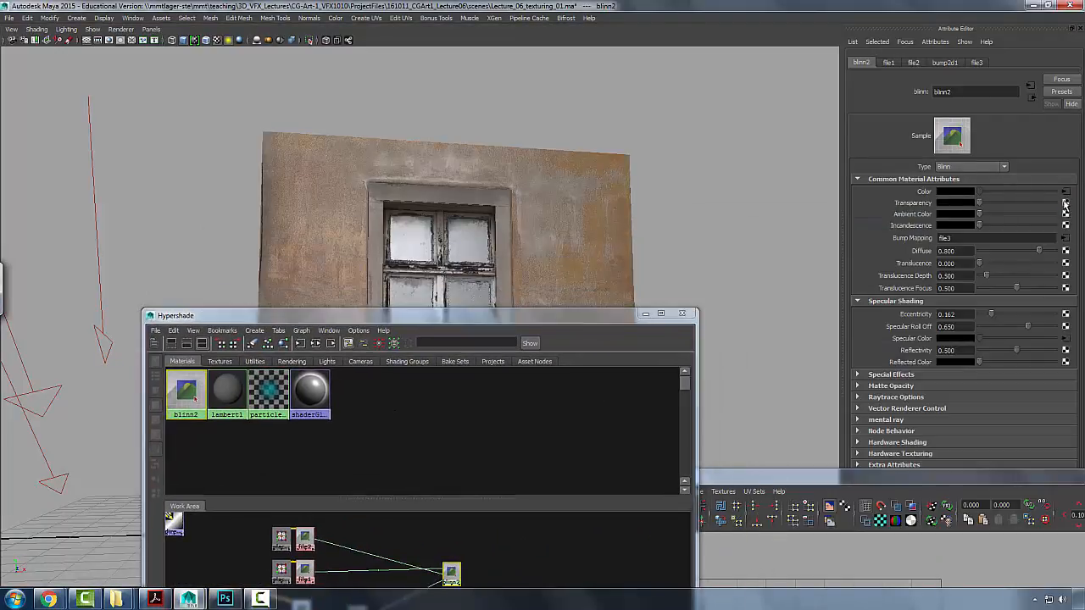
pyautogui.click(1066, 203)
pyautogui.click(480, 302)
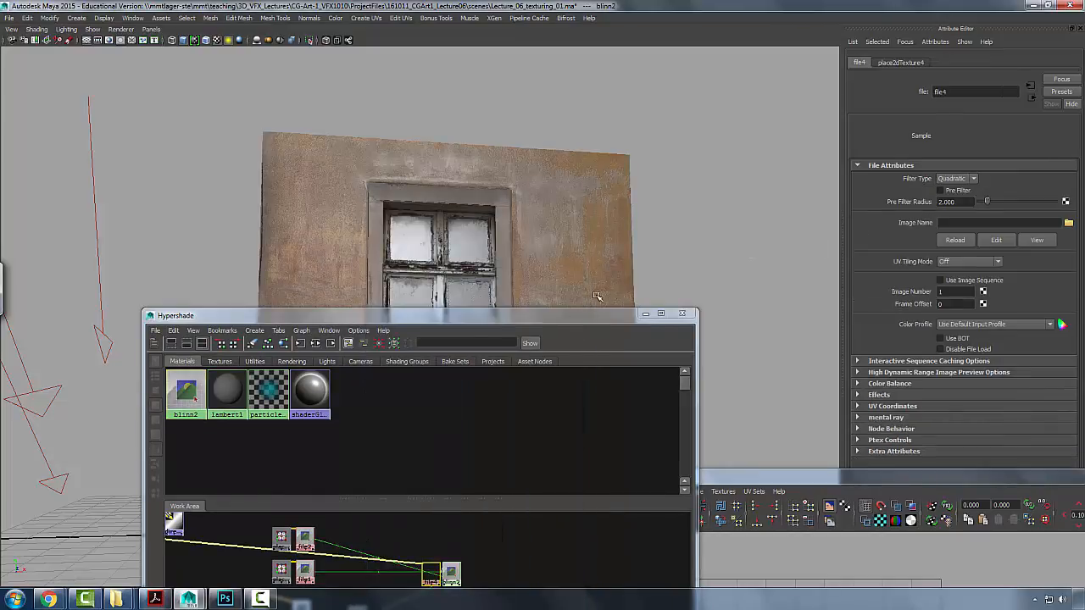
# - Set the new file texture's filter type to Off and load example_alpha.jpg as its image
pyautogui.click(956, 179)
pyautogui.click(949, 188)
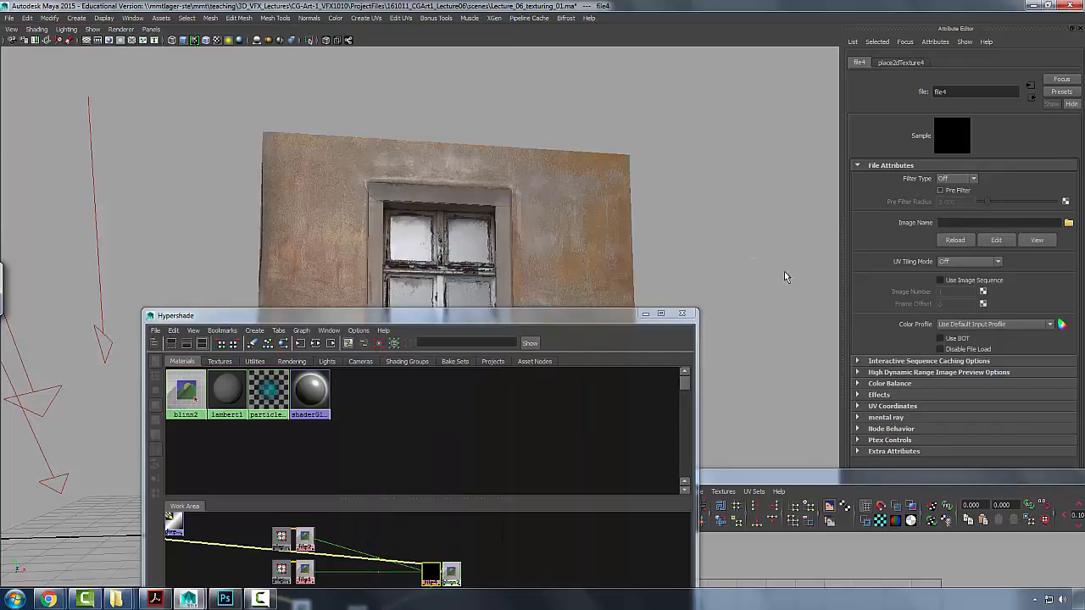
pyautogui.click(1068, 223)
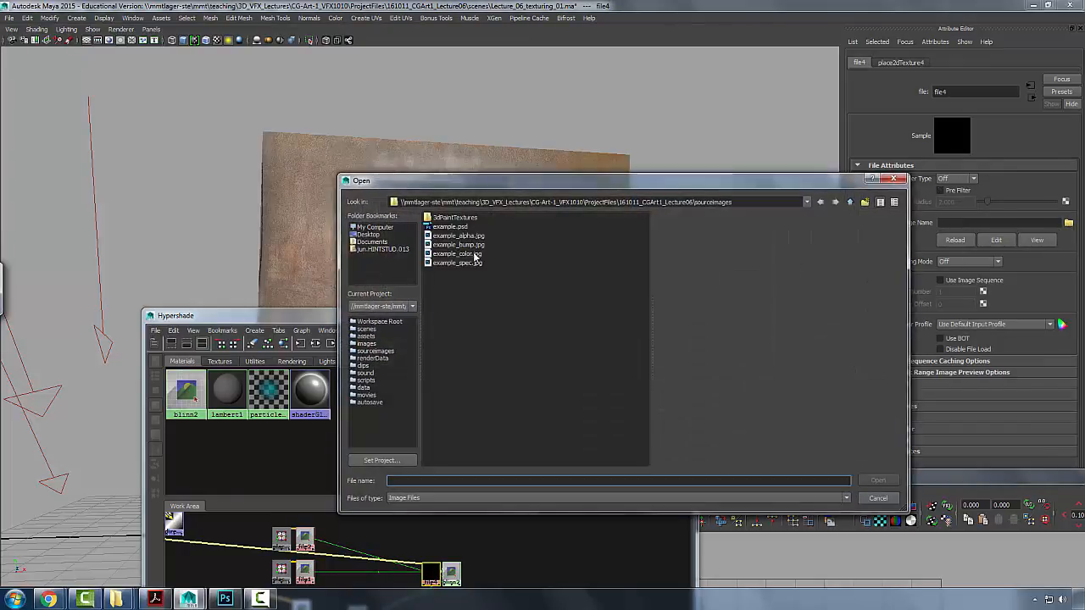
pyautogui.click(457, 236)
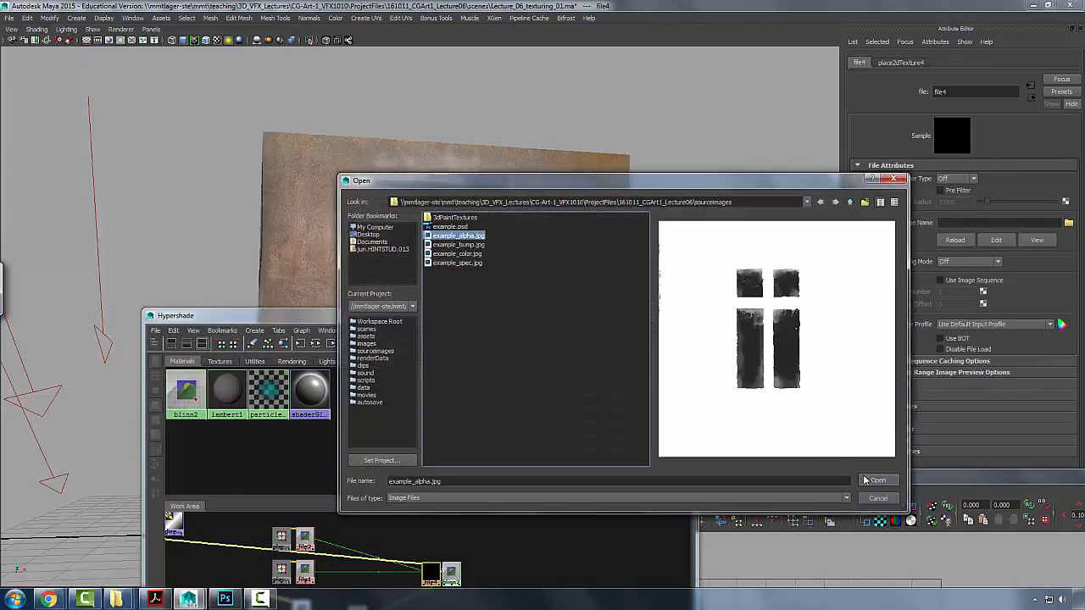
pyautogui.click(878, 480)
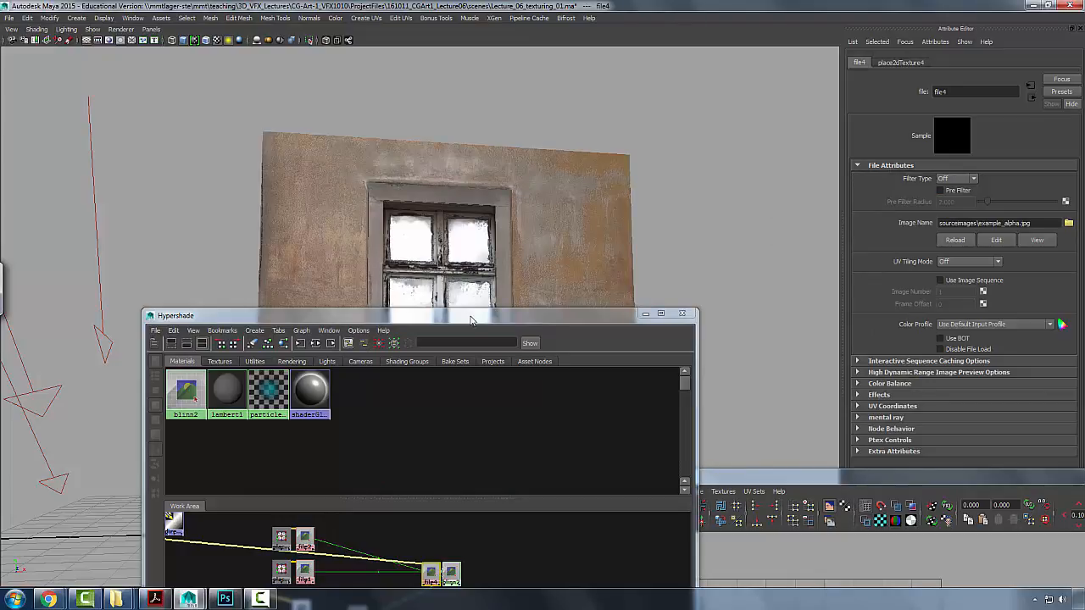
# - Examine the wall and its window panes from several angles with the scene lights displayed
pyautogui.moveTo(553, 314); pyautogui.dragTo(705, 530)
pyautogui.moveTo(685, 322); pyautogui.dragTo(637, 262)
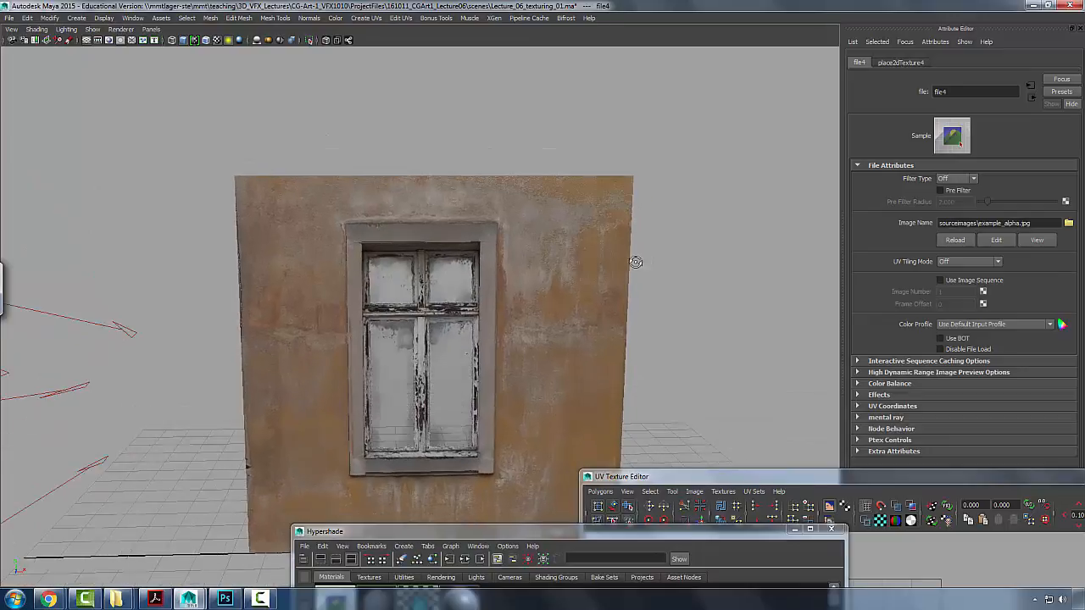
pyautogui.scroll(-3, 637, 262)
pyautogui.moveTo(475, 305); pyautogui.dragTo(527, 339)
pyautogui.moveTo(552, 307)
pyautogui.mouseDown()
pyautogui.moveTo(393, 342)
pyautogui.moveTo(608, 317)
pyautogui.moveTo(462, 349)
pyautogui.moveTo(488, 314)
pyautogui.moveTo(460, 311)
pyautogui.moveTo(525, 312)
pyautogui.moveTo(522, 292)
pyautogui.moveTo(476, 308)
pyautogui.moveTo(244, 248)
pyautogui.mouseUp()
pyautogui.scroll(-5, 506, 327)
pyautogui.press('7')
pyautogui.click(201, 323)
pyautogui.moveTo(200, 323)
pyautogui.mouseDown()
pyautogui.moveTo(159, 311)
pyautogui.moveTo(109, 331)
pyautogui.moveTo(285, 300)
pyautogui.moveTo(218, 298)
pyautogui.moveTo(196, 306)
pyautogui.moveTo(381, 280)
pyautogui.moveTo(323, 305)
pyautogui.moveTo(399, 399)
pyautogui.mouseUp()
# - Graph the input and output connections of the blinn2 material in the Hypershade work area
pyautogui.moveTo(456, 537); pyautogui.dragTo(837, 130)
pyautogui.click(980, 383)
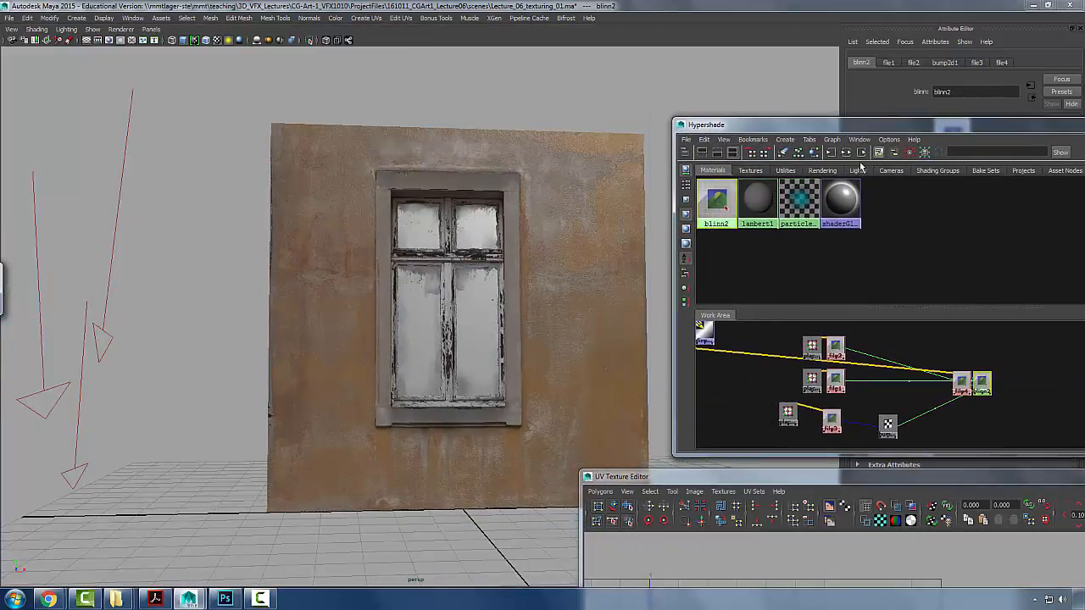
pyautogui.click(846, 152)
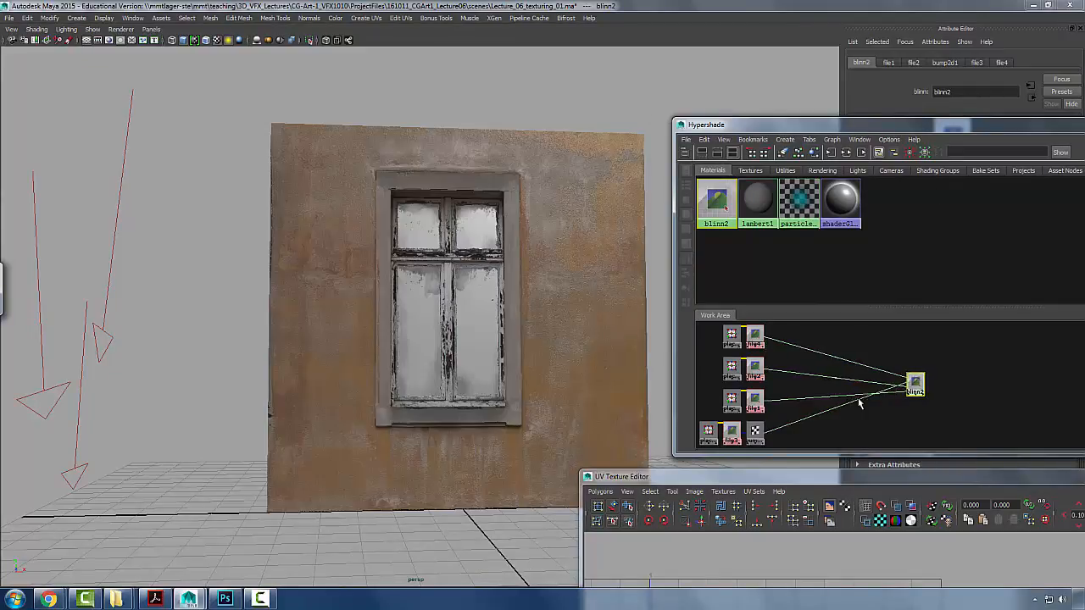
# - Break the connection from file2 to blinn2 and reconnect file2 to the material's specularColor
pyautogui.click(809, 408)
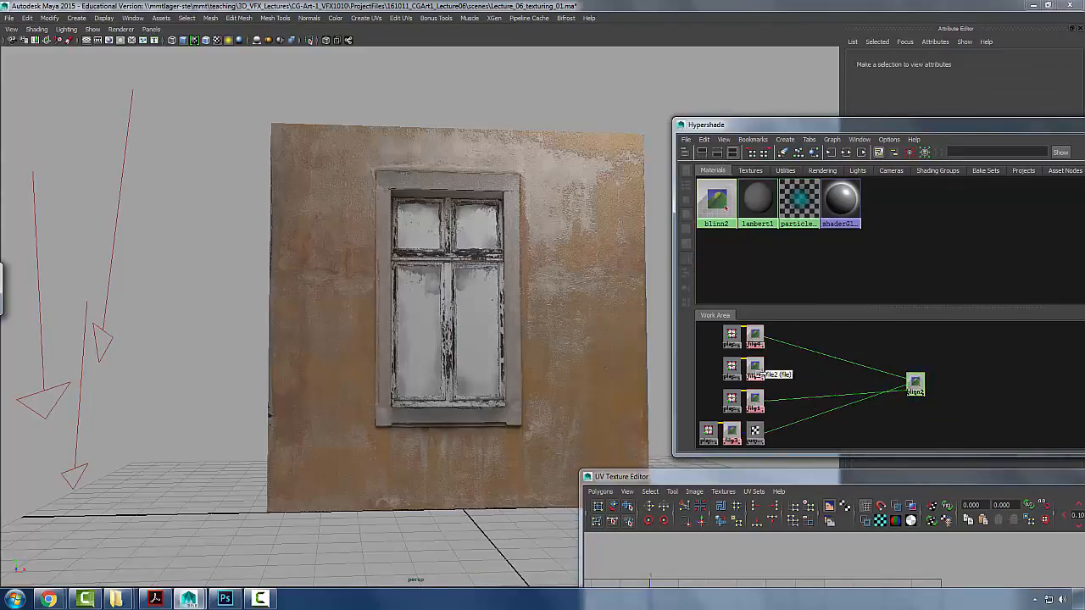
pyautogui.moveTo(759, 365); pyautogui.dragTo(918, 384)
pyautogui.click(943, 423)
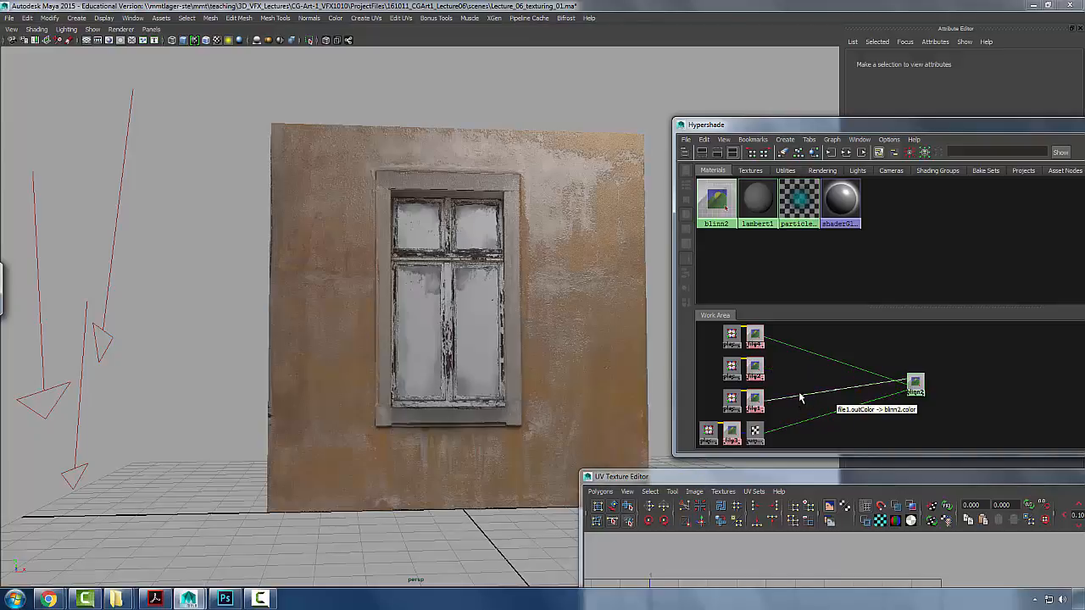
pyautogui.click(754, 370)
pyautogui.moveTo(754, 370); pyautogui.dragTo(881, 388)
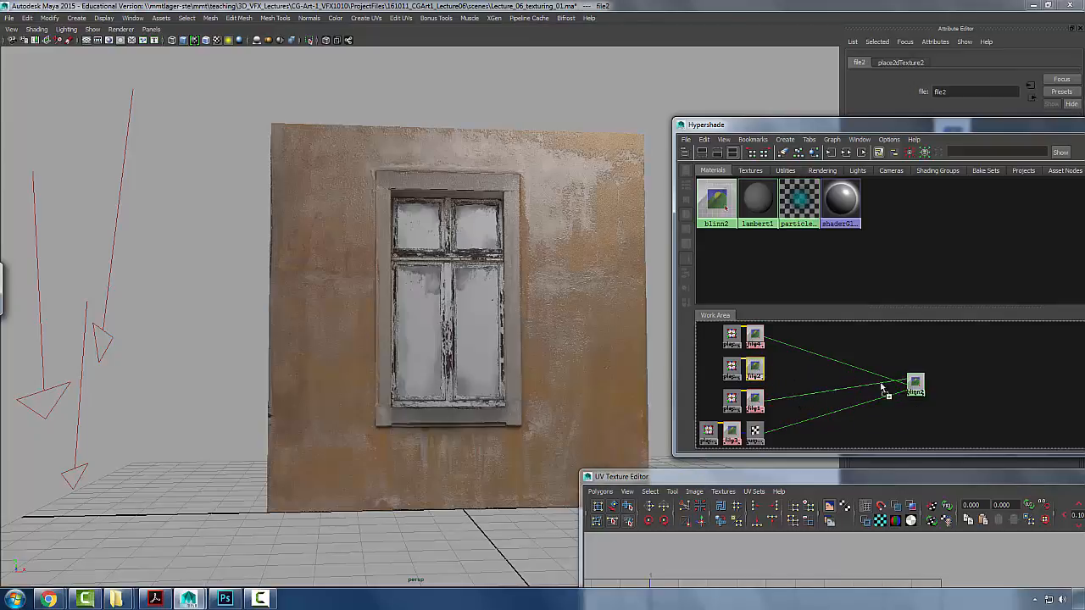
pyautogui.moveTo(761, 366); pyautogui.dragTo(754, 364)
pyautogui.moveTo(866, 132); pyautogui.dragTo(855, 172)
pyautogui.moveTo(738, 412); pyautogui.dragTo(903, 421)
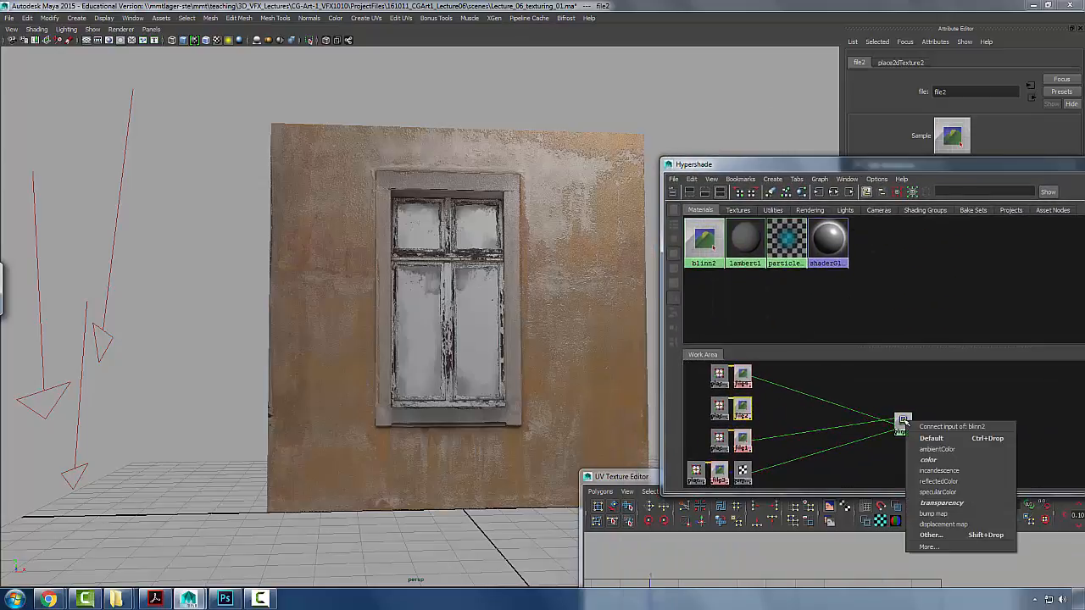
pyautogui.click(944, 501)
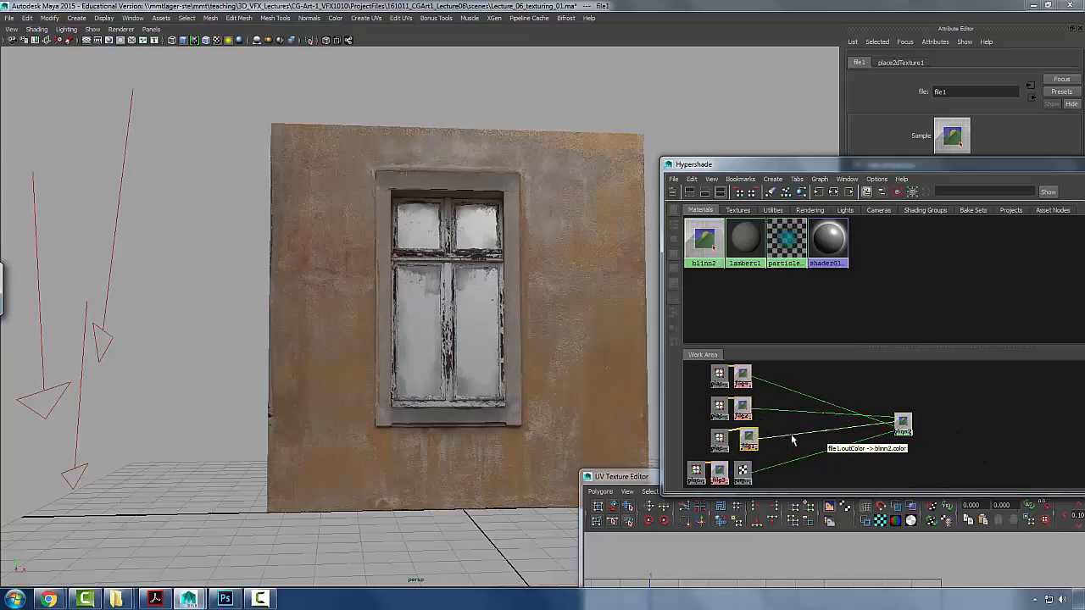
# - Examine the node connections into blinn2 and the window panes on the wall from different angles
pyautogui.moveTo(747, 436); pyautogui.dragTo(744, 443)
pyautogui.moveTo(806, 375); pyautogui.dragTo(786, 430)
pyautogui.scroll(-5, 499, 332)
pyautogui.moveTo(489, 300); pyautogui.dragTo(529, 334)
pyautogui.scroll(5, 557, 315)
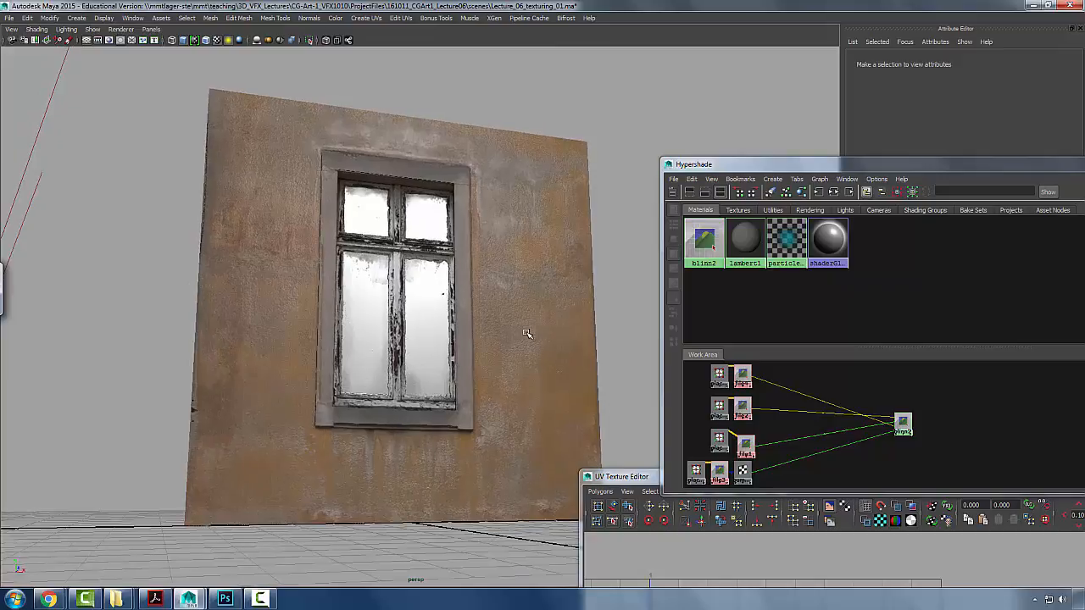
pyautogui.scroll(-4, 577, 273)
pyautogui.moveTo(502, 197); pyautogui.dragTo(447, 280)
# - Duplicate the textured wall, place the copy beside the original, and select the blinn2 material
pyautogui.click(462, 279)
pyautogui.scroll(-4, 441, 273)
pyautogui.press('w')
pyautogui.moveTo(467, 342); pyautogui.dragTo(625, 429)
pyautogui.hotkey('ctrl', 'd')
pyautogui.click(706, 244)
pyautogui.moveTo(487, 273); pyautogui.dragTo(403, 273)
pyautogui.scroll(2, 403, 272)
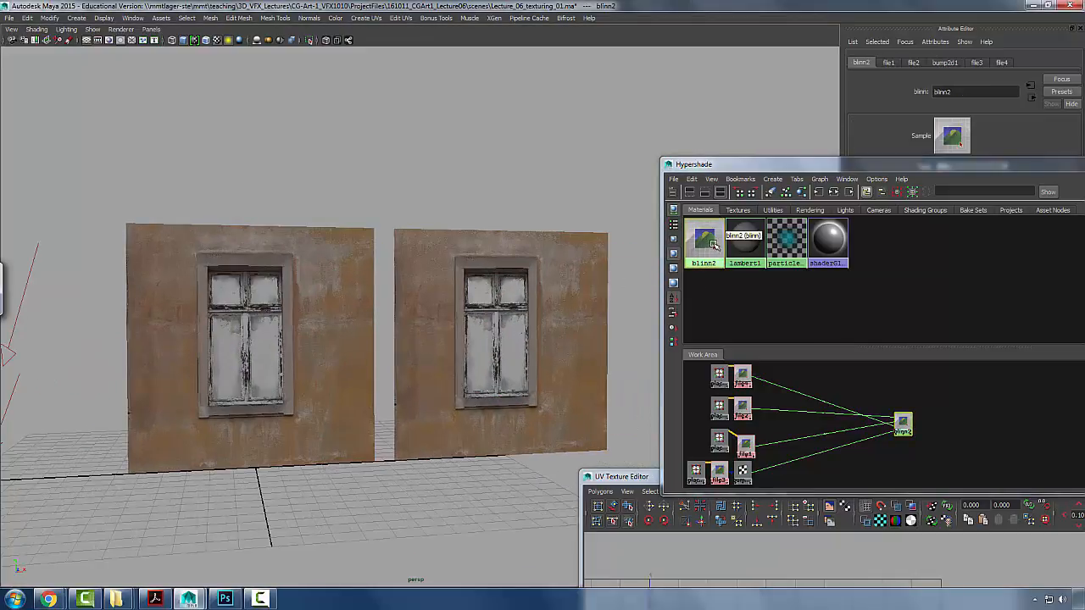
# - Duplicate the blinn2 material with its full shading network and graph the copy's connections in the work area
pyautogui.hotkey('ctrl', 'd')
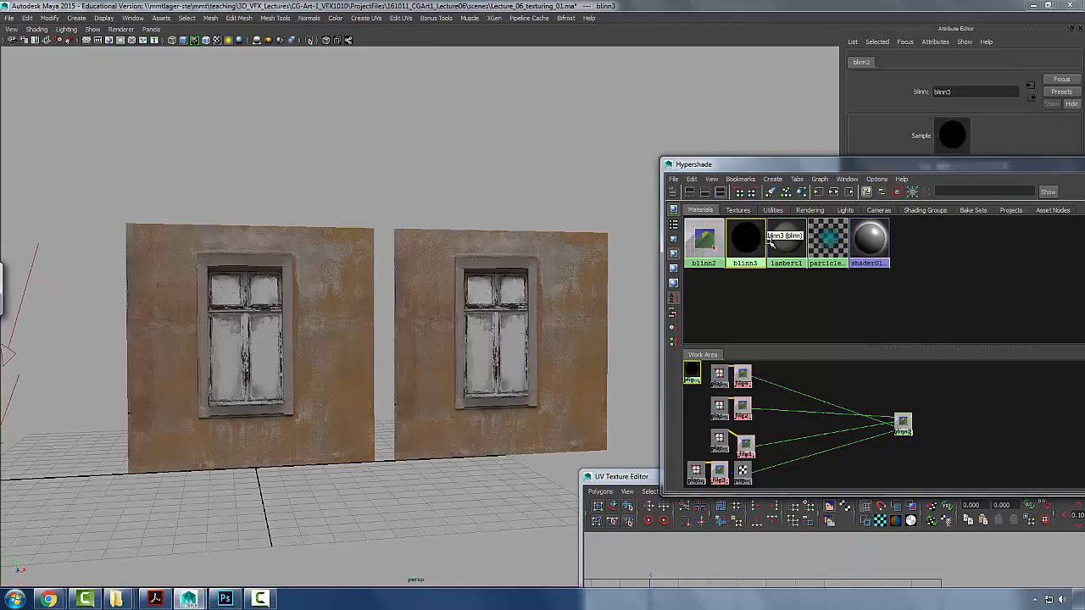
pyautogui.press('Delete')
pyautogui.click(703, 239)
pyautogui.click(692, 180)
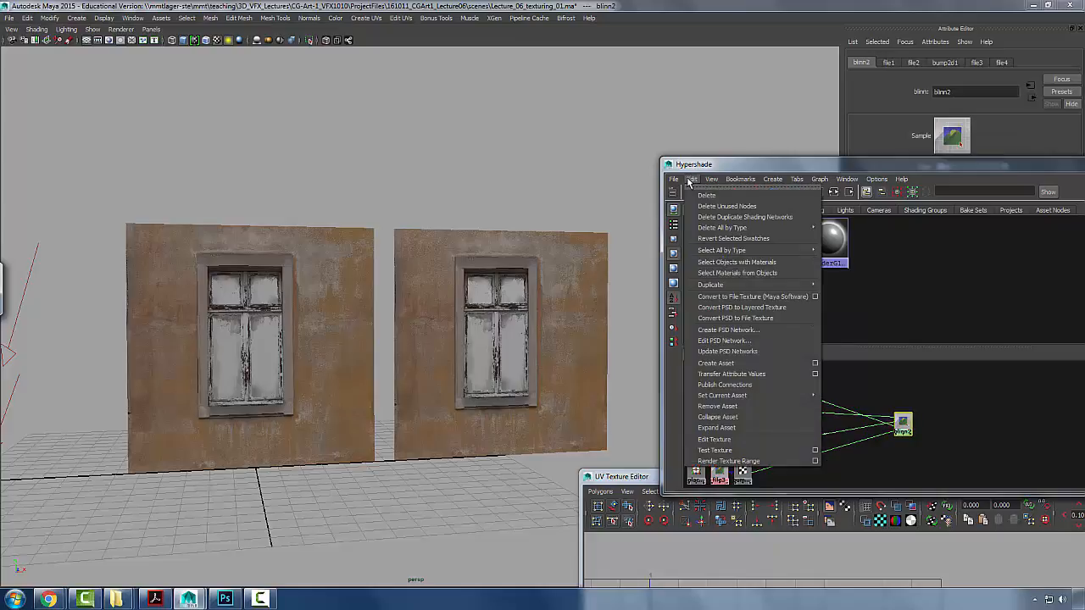
pyautogui.moveTo(770, 286)
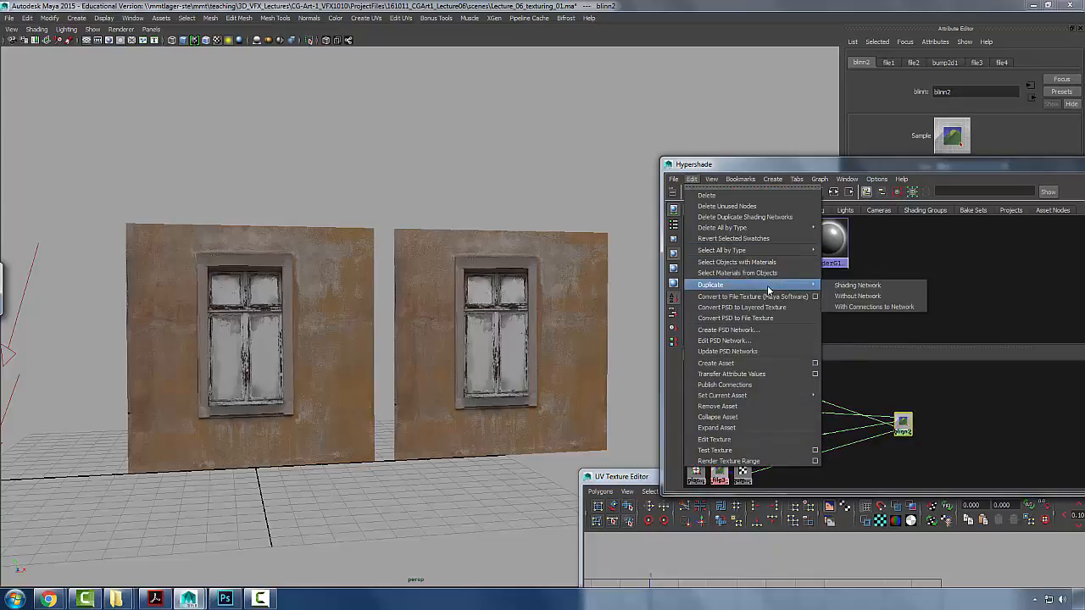
pyautogui.click(859, 297)
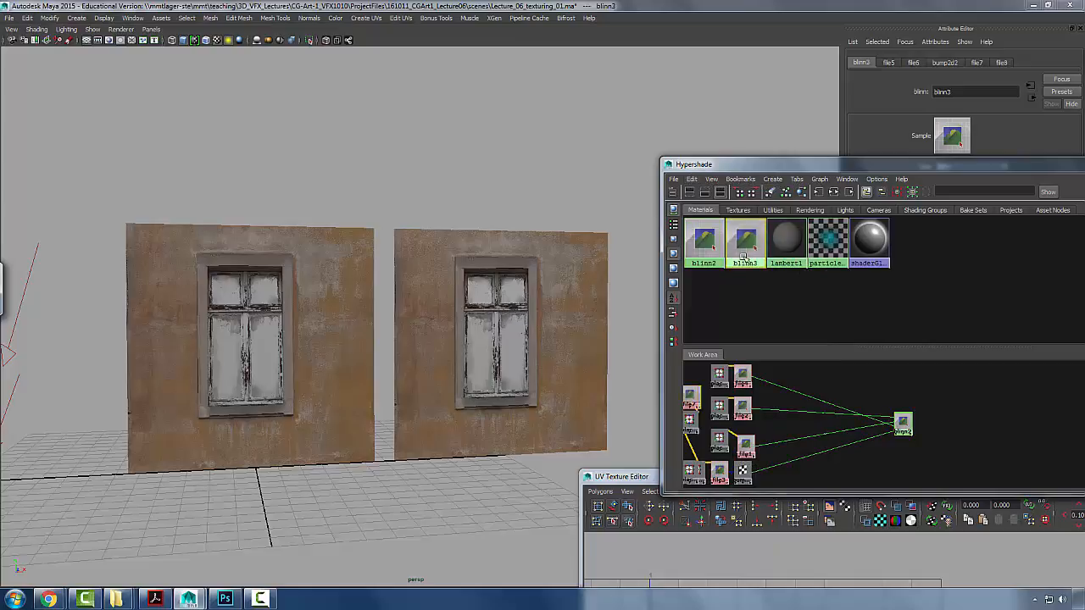
pyautogui.click(819, 195)
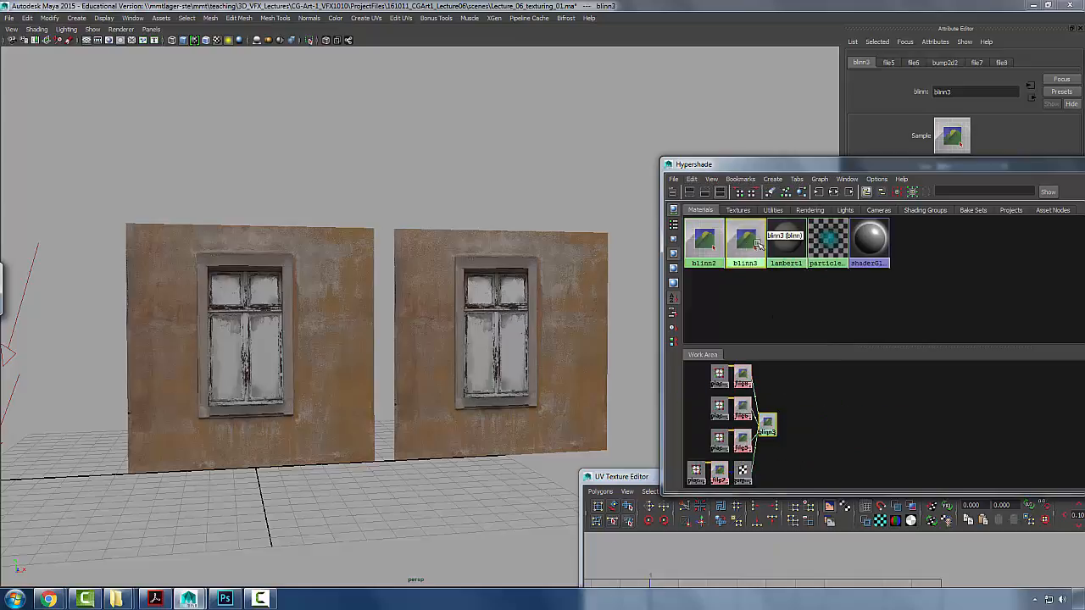
pyautogui.moveTo(807, 428); pyautogui.dragTo(835, 426)
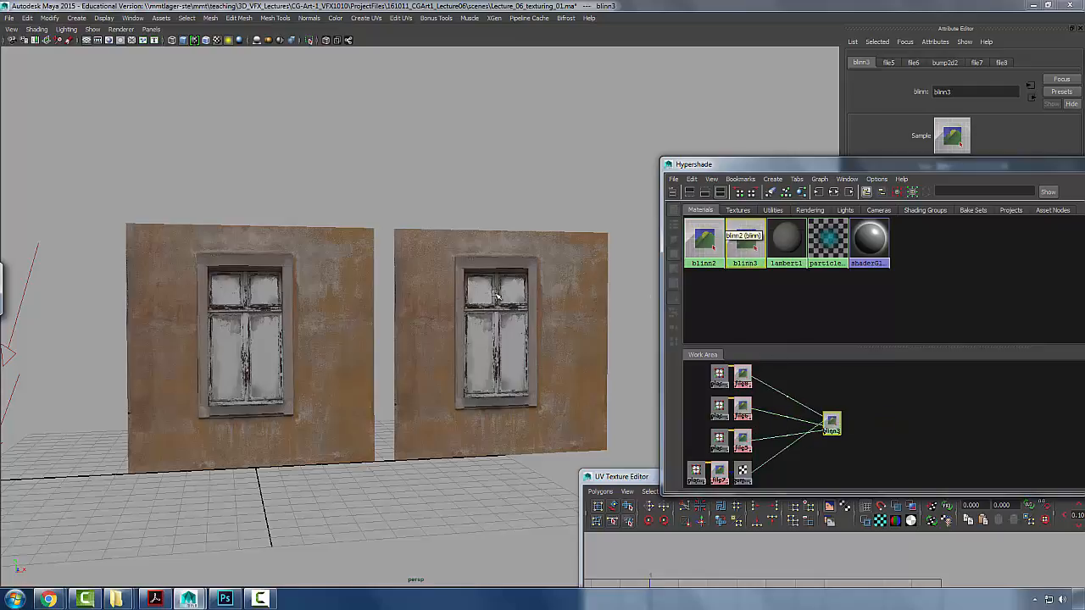
# - Assign blinn3 to the wall copy and delete its texture connections except the one for the color map
pyautogui.moveTo(453, 322); pyautogui.dragTo(471, 307)
pyautogui.moveTo(835, 427); pyautogui.dragTo(877, 422)
pyautogui.moveTo(791, 373); pyautogui.dragTo(792, 482)
pyautogui.press('Delete')
pyautogui.press('Delete')
# - Compare the original wall with the color-only copy from different angles and distances
pyautogui.moveTo(555, 342); pyautogui.dragTo(570, 317)
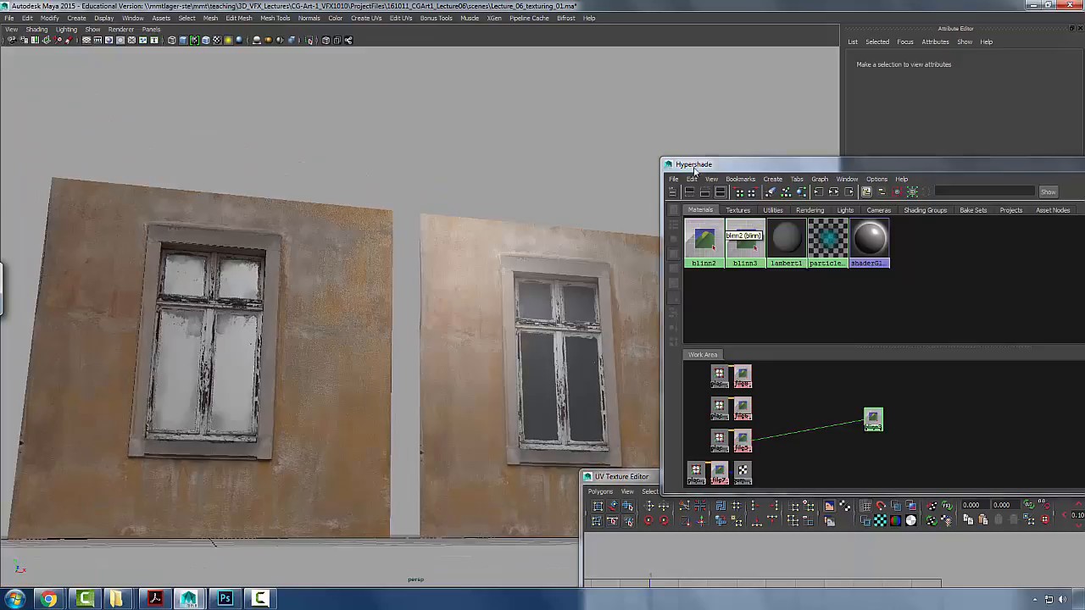
pyautogui.moveTo(696, 164); pyautogui.dragTo(905, 263)
pyautogui.moveTo(551, 288); pyautogui.dragTo(462, 295)
pyautogui.moveTo(656, 291); pyautogui.dragTo(425, 456)
pyautogui.moveTo(455, 314)
pyautogui.mouseDown()
pyautogui.moveTo(569, 315)
pyautogui.moveTo(455, 320)
pyautogui.moveTo(511, 322)
pyautogui.moveTo(514, 344)
pyautogui.moveTo(497, 347)
pyautogui.moveTo(408, 323)
pyautogui.moveTo(644, 323)
pyautogui.moveTo(593, 329)
pyautogui.moveTo(477, 305)
pyautogui.moveTo(506, 297)
pyautogui.moveTo(461, 297)
pyautogui.moveTo(480, 290)
pyautogui.moveTo(574, 305)
pyautogui.moveTo(472, 357)
pyautogui.moveTo(402, 298)
pyautogui.moveTo(514, 317)
pyautogui.moveTo(550, 341)
pyautogui.moveTo(435, 320)
pyautogui.mouseUp()
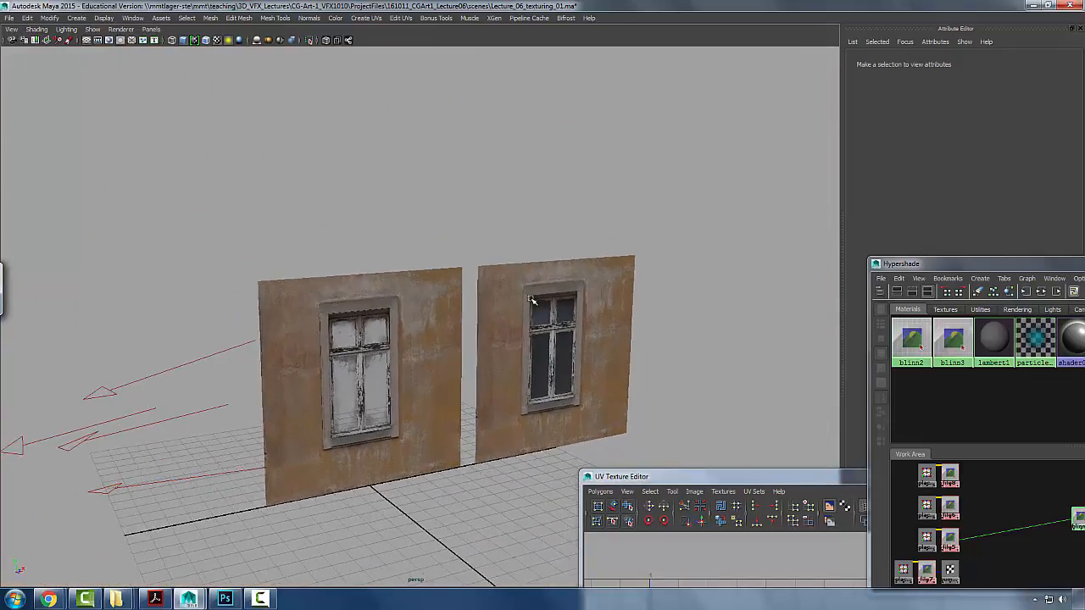
pyautogui.moveTo(924, 265); pyautogui.dragTo(763, 136)
pyautogui.moveTo(593, 303); pyautogui.dragTo(322, 368)
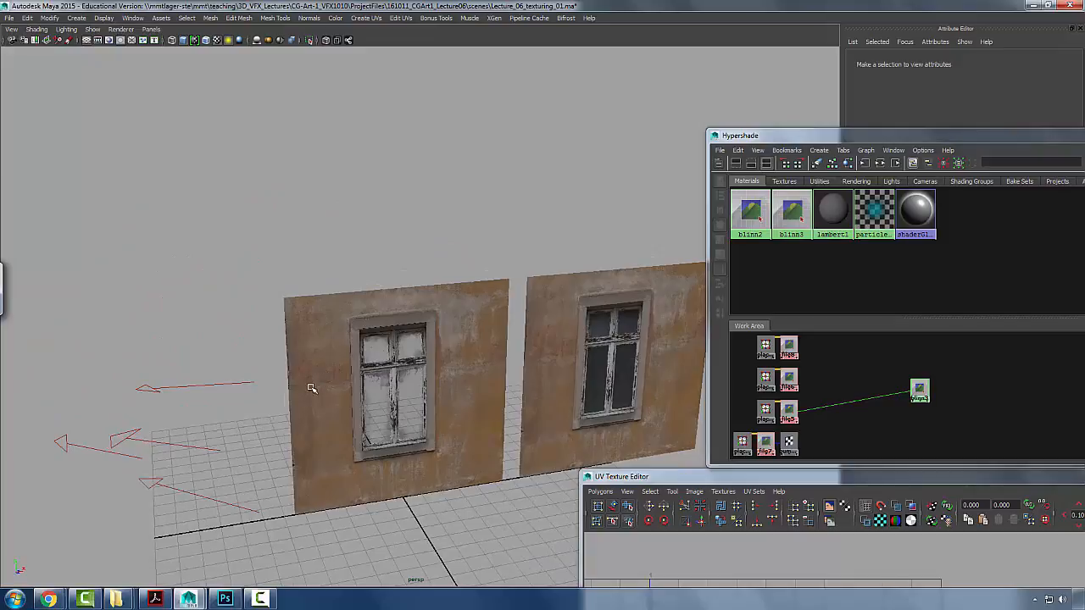
pyautogui.moveTo(469, 287); pyautogui.dragTo(440, 308)
# - Switch to Photoshop, duplicate the alpha group as a group named emissive, and show only the new group
pyautogui.hotkey('alt', 'Tab')
pyautogui.click(458, 278)
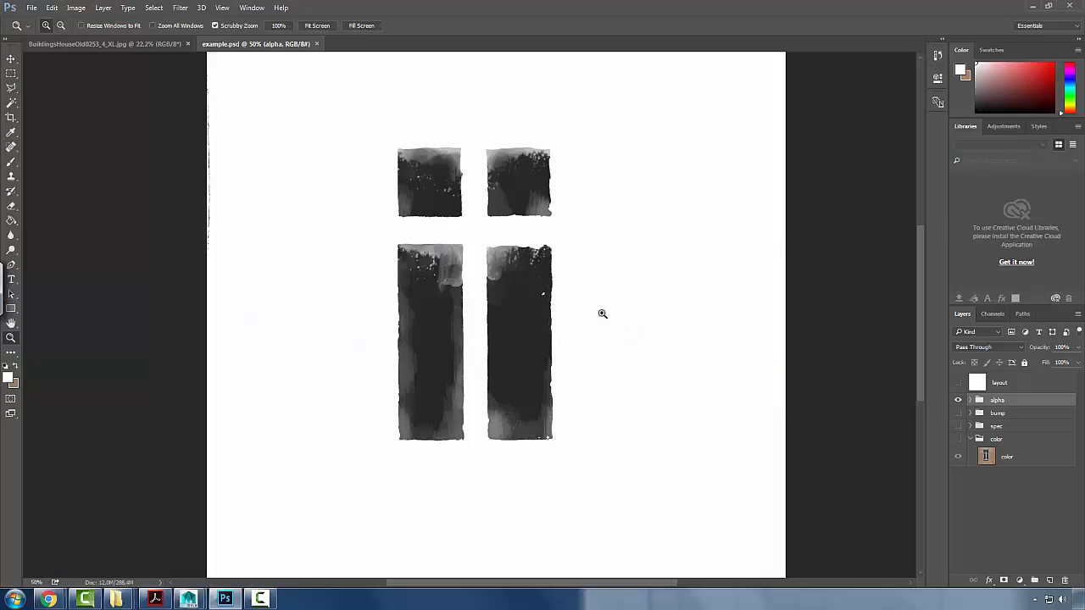
pyautogui.click(959, 400)
pyautogui.click(958, 413)
pyautogui.click(958, 413)
pyautogui.click(958, 425)
pyautogui.click(958, 426)
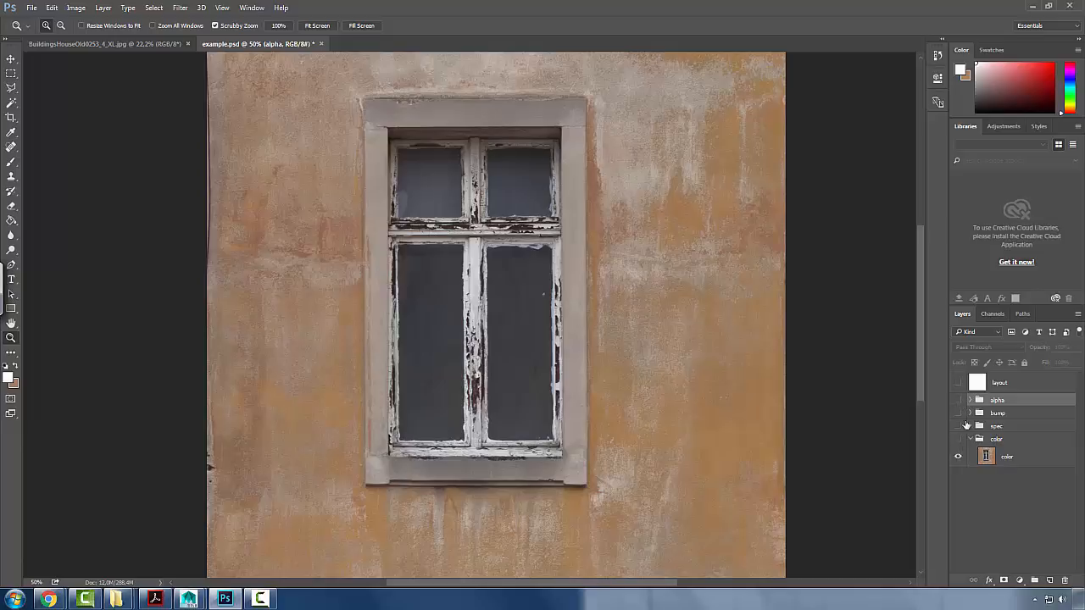
pyautogui.click(959, 401)
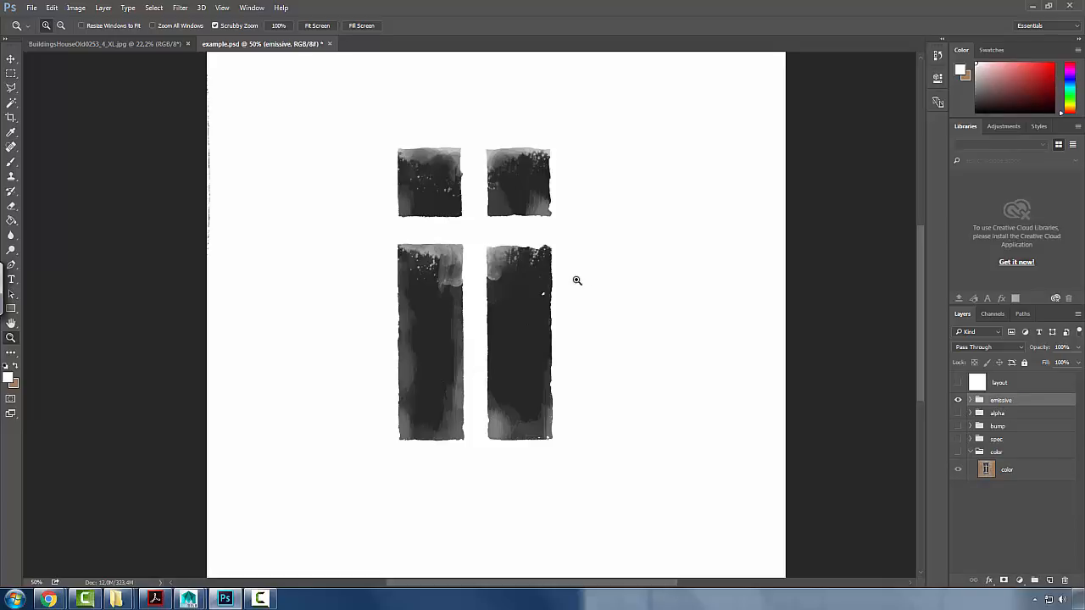
# - Merge all layers inside the emissive group into one layer and invert its colors
pyautogui.scroll(-1, 505, 292)
pyautogui.scroll(1, 507, 313)
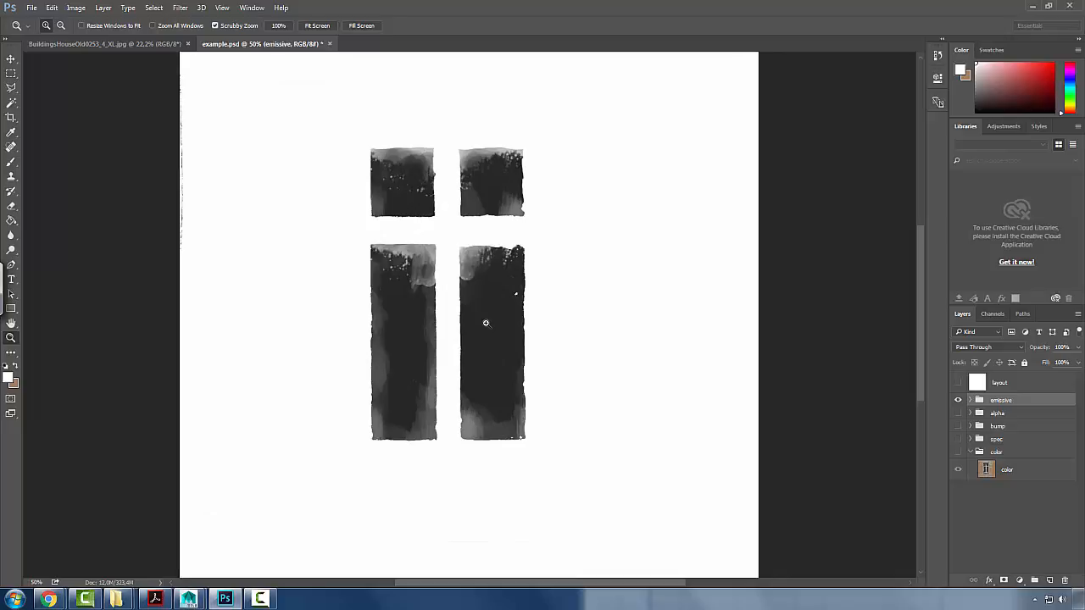
pyautogui.scroll(-1, 486, 335)
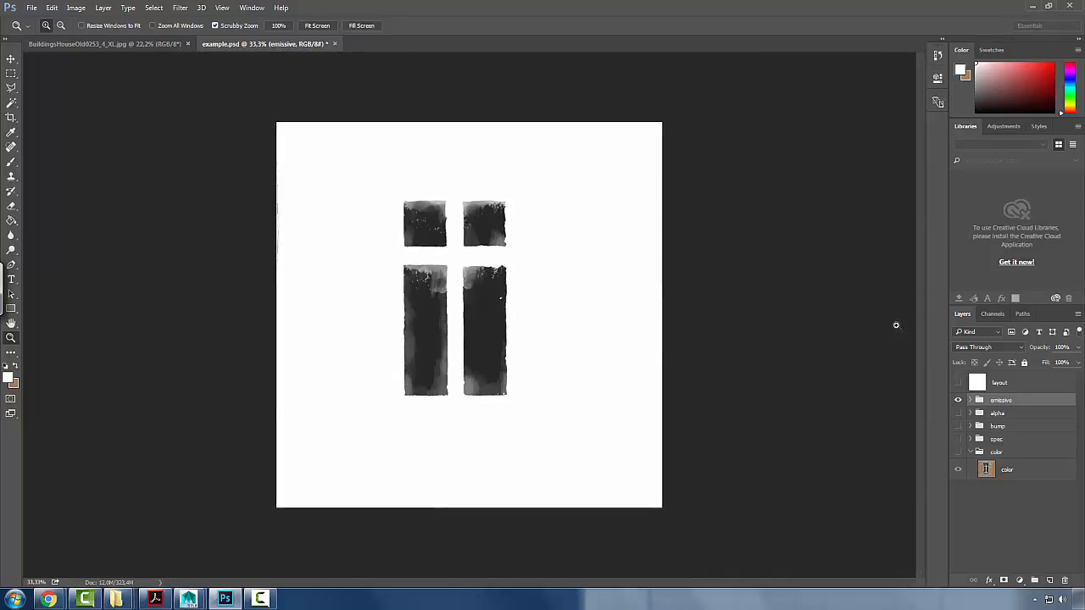
pyautogui.click(972, 404)
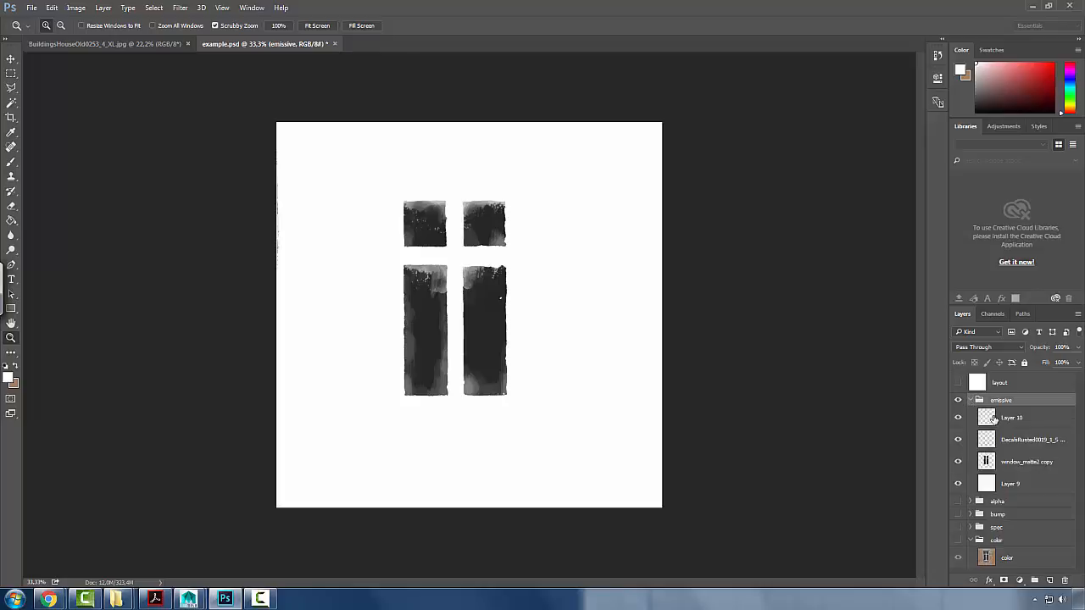
pyautogui.click(995, 418)
pyautogui.keyDown('shift'); pyautogui.click(986, 485); pyautogui.keyUp('shift')
pyautogui.hotkey('ctrl', 'e')
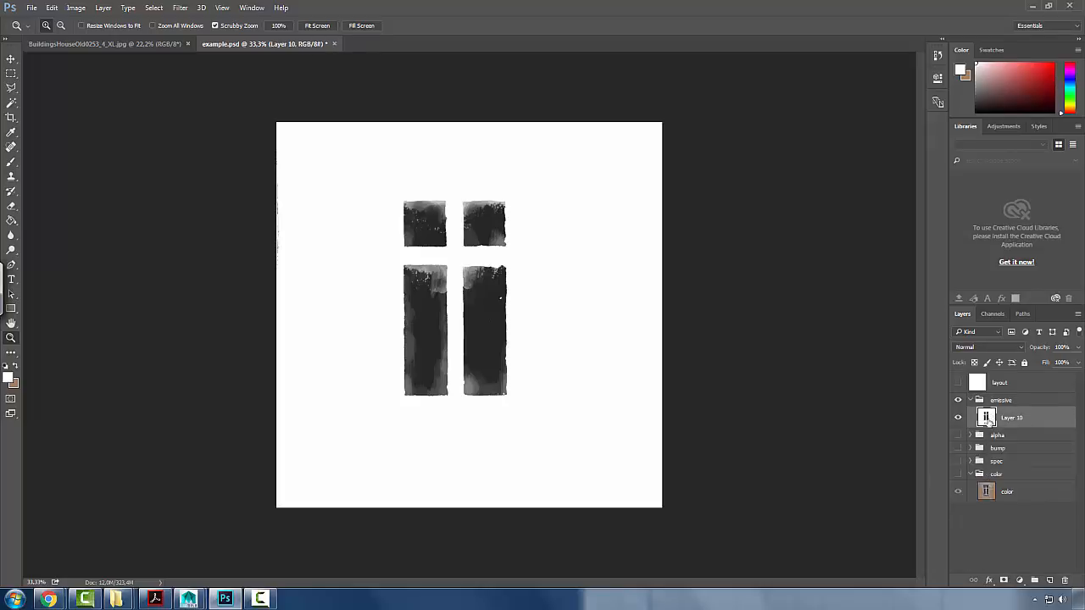
pyautogui.hotkey('ctrl', 'i')
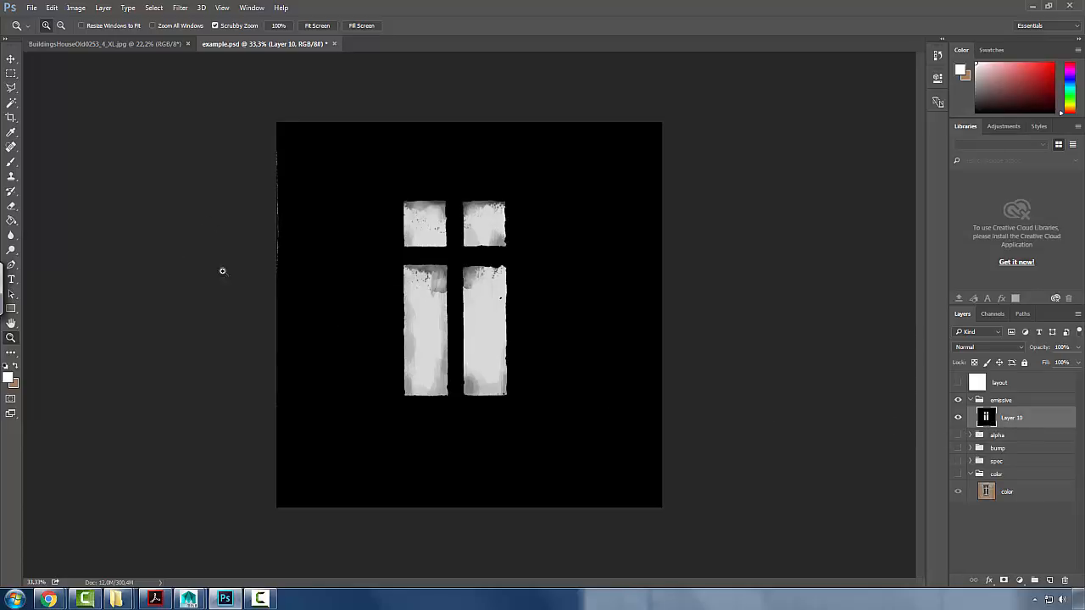
# - Try to paint over the specks along the inverted matte's left edge with the Brush tool
pyautogui.press('b')
pyautogui.rightClick(323, 258)
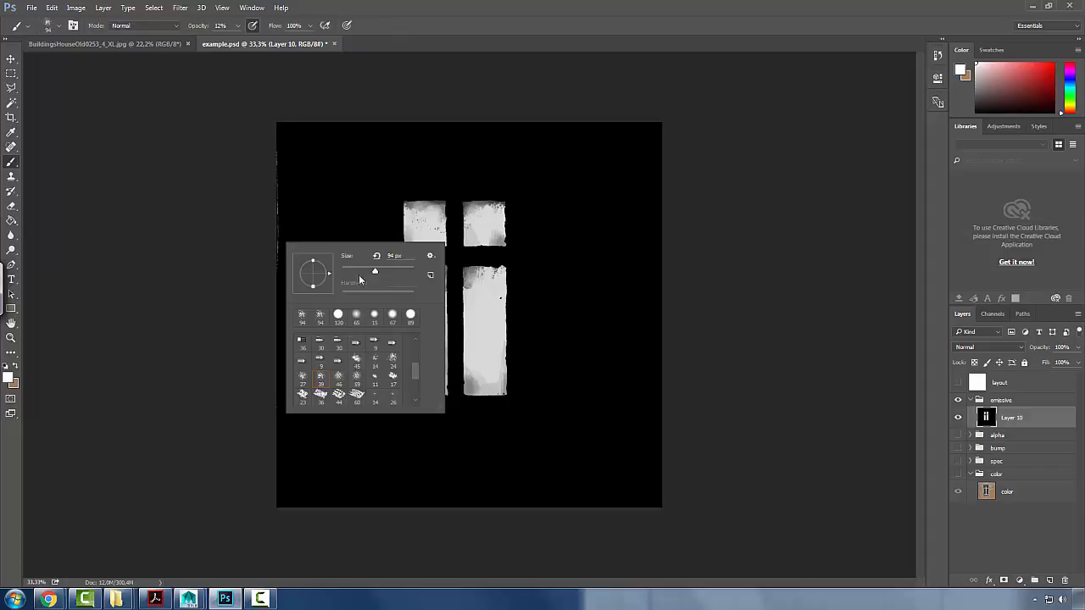
pyautogui.click(284, 178)
pyautogui.moveTo(289, 159); pyautogui.dragTo(273, 301)
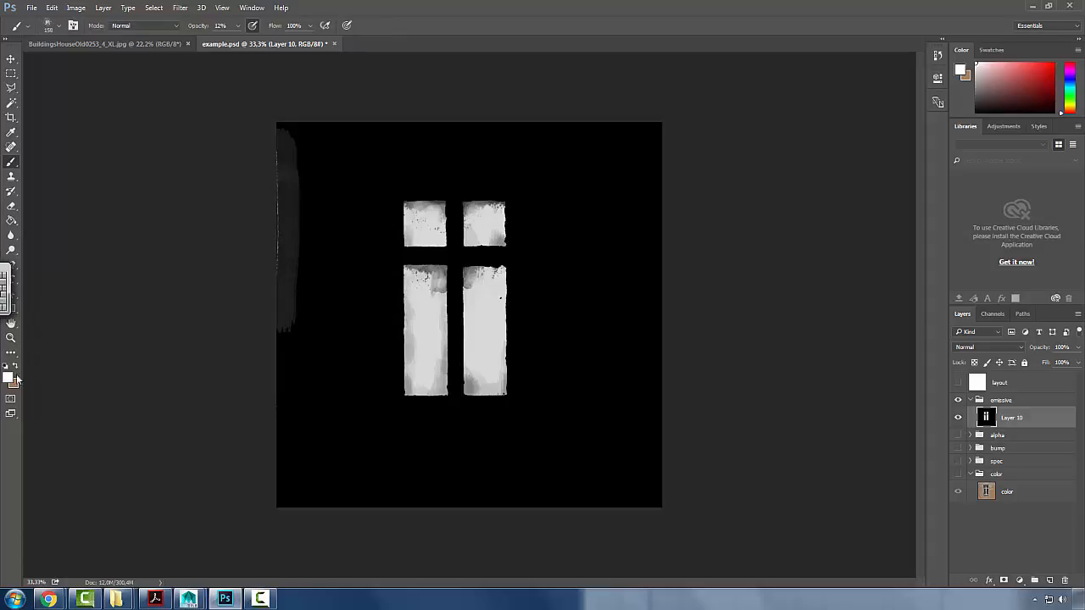
# - Set the foreground color to black (000000) and fill a rectangular selection along the matte's left edge with it
pyautogui.click(8, 378)
pyautogui.moveTo(454, 240); pyautogui.dragTo(365, 327)
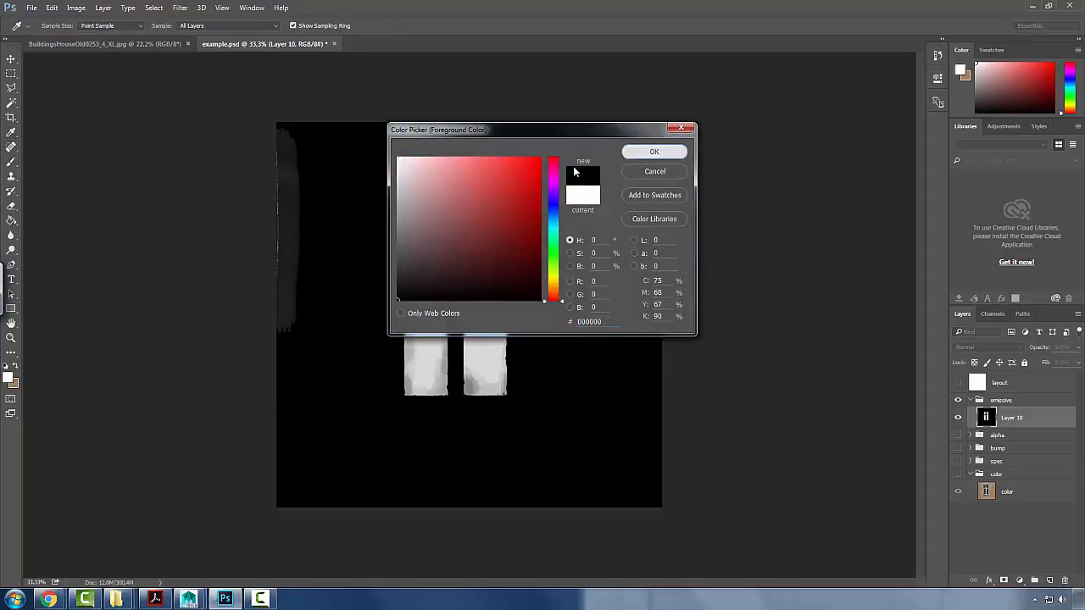
pyautogui.click(654, 151)
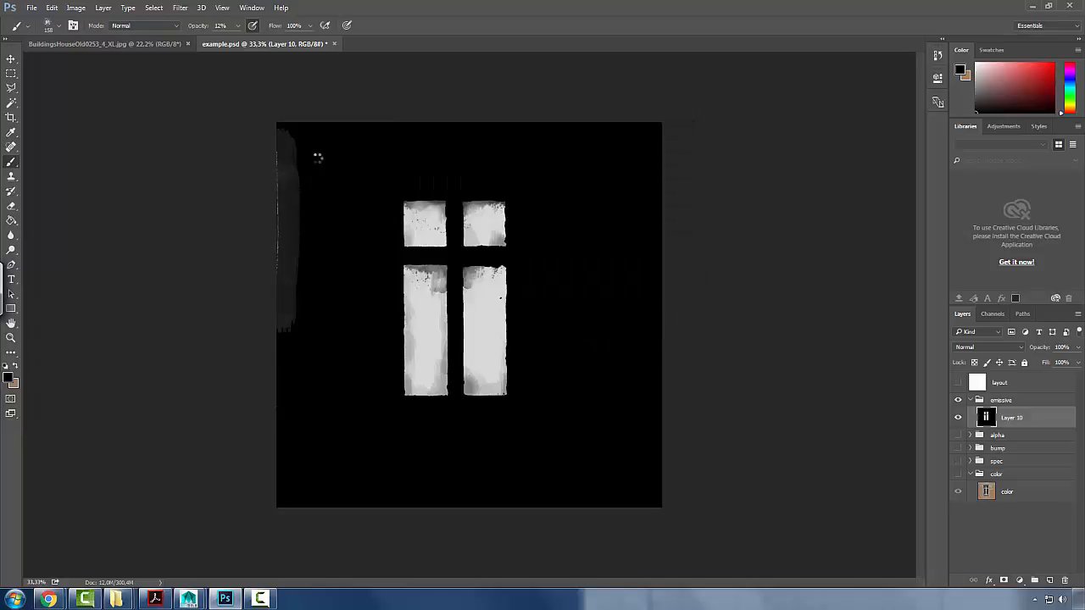
pyautogui.press('m')
pyautogui.moveTo(342, 121); pyautogui.dragTo(218, 437)
pyautogui.press('g')
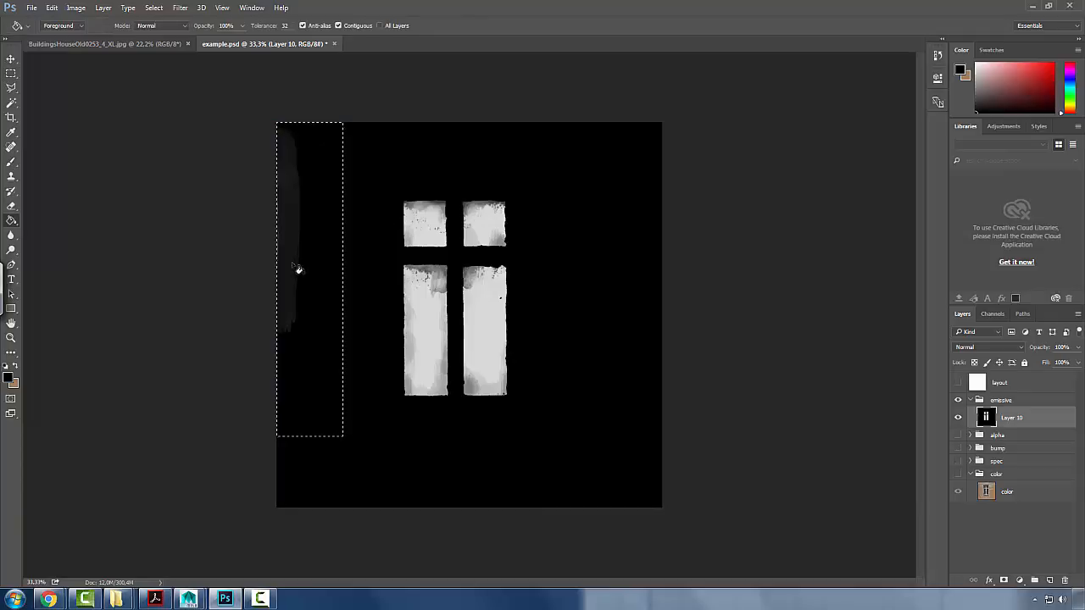
pyautogui.click(310, 264)
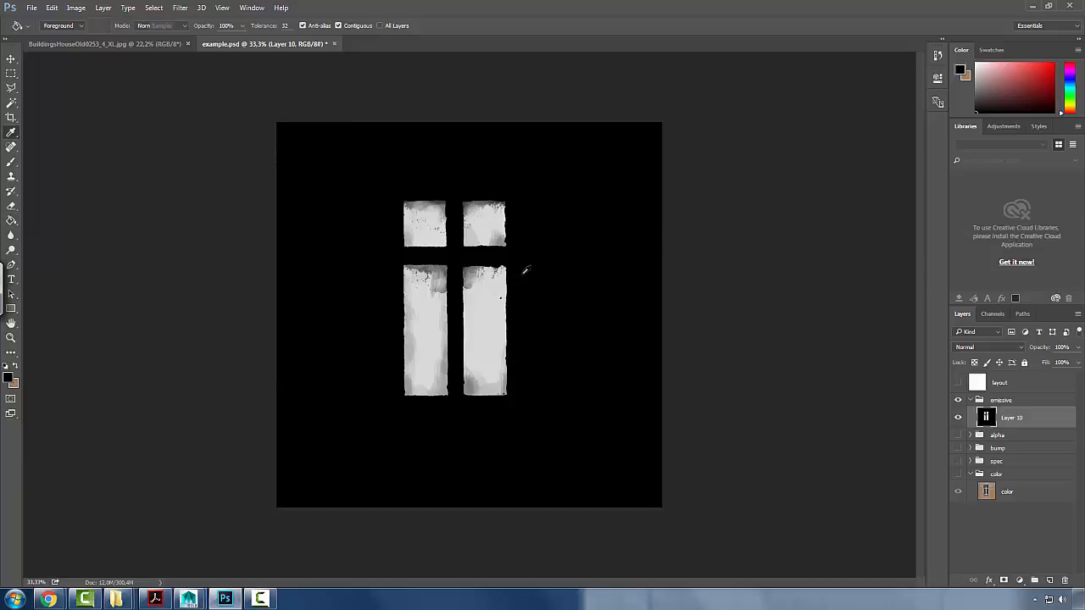
# - Colorize the merged matte layer with Hue/Saturation to give the window panes a warm orange tint
pyautogui.hotkey('ctrl', 'u')
pyautogui.click(880, 247)
pyautogui.moveTo(777, 220); pyautogui.dragTo(803, 218)
pyautogui.moveTo(717, 190)
pyautogui.mouseDown()
pyautogui.moveTo(732, 189)
pyautogui.moveTo(725, 195)
pyautogui.mouseUp()
pyautogui.moveTo(774, 244); pyautogui.dragTo(805, 217)
pyautogui.moveTo(725, 192)
pyautogui.mouseDown()
pyautogui.moveTo(741, 191)
pyautogui.moveTo(727, 194)
pyautogui.mouseUp()
pyautogui.moveTo(749, 243); pyautogui.dragTo(771, 249)
pyautogui.click(890, 141)
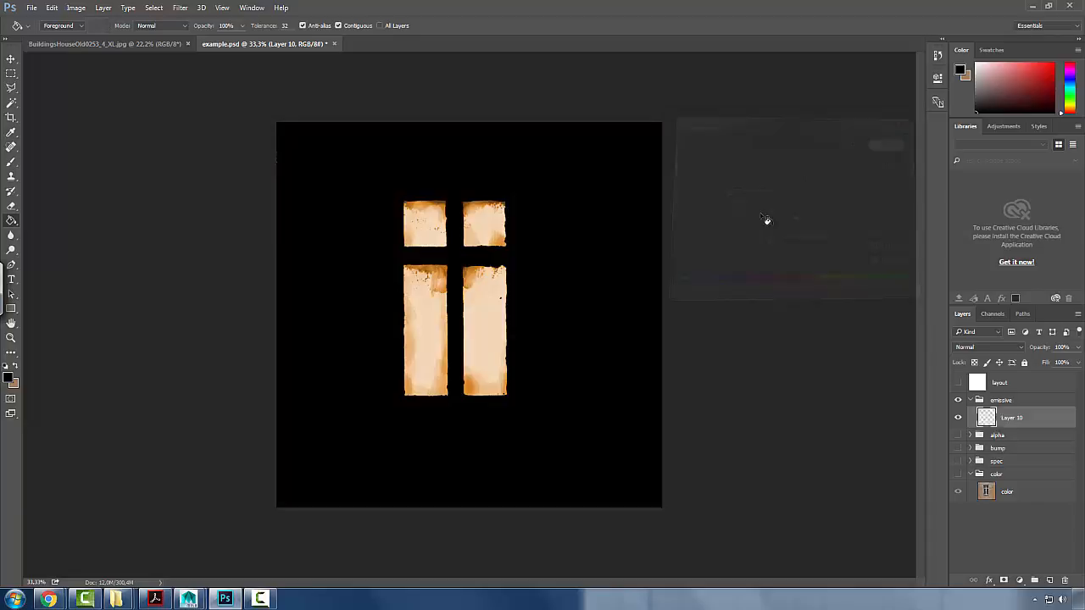
# - Darken the midtones of the orange window panes slightly with a Levels adjustment
pyautogui.hotkey('ctrl', 'l')
pyautogui.moveTo(795, 245)
pyautogui.mouseDown()
pyautogui.moveTo(829, 244)
pyautogui.moveTo(762, 245)
pyautogui.moveTo(865, 245)
pyautogui.moveTo(767, 245)
pyautogui.moveTo(800, 249)
pyautogui.mouseUp()
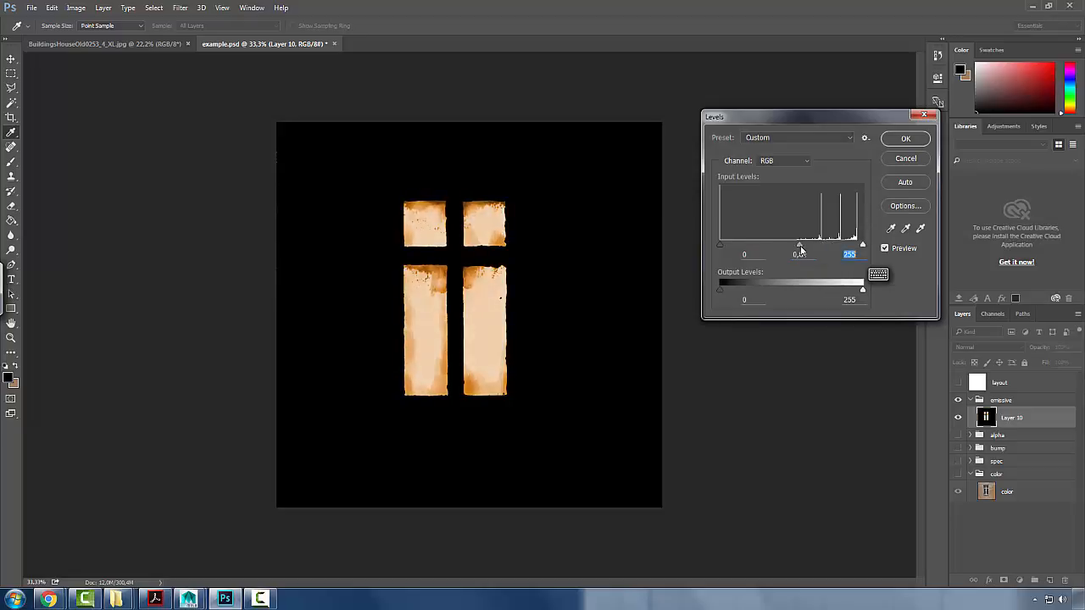
pyautogui.click(902, 141)
pyautogui.press('g')
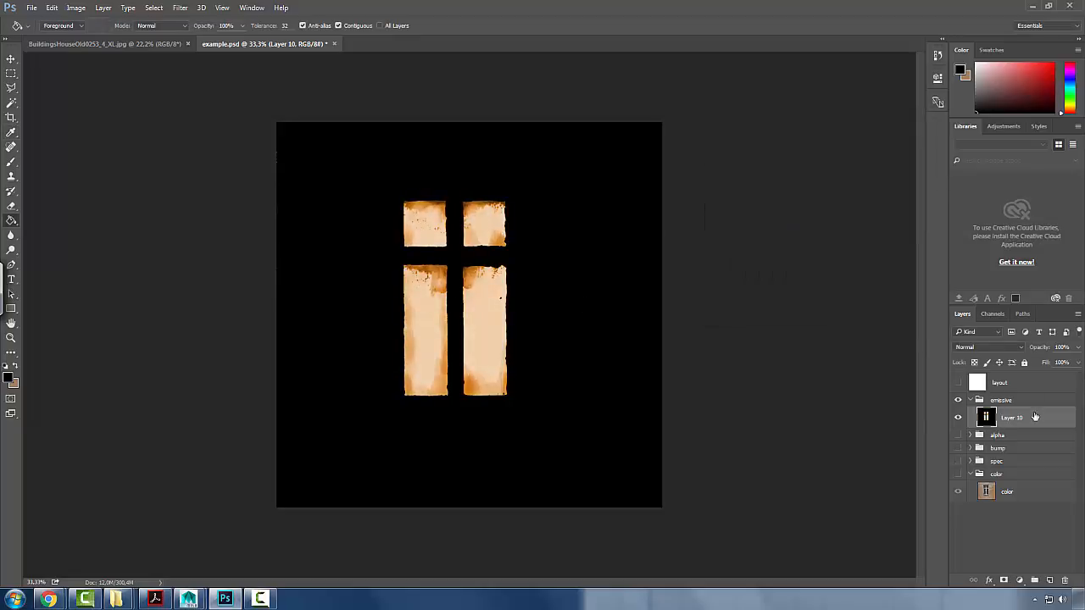
pyautogui.scroll(2, 444, 305)
pyautogui.scroll(-2, 438, 336)
pyautogui.scroll(1, 437, 334)
pyautogui.scroll(-1, 428, 334)
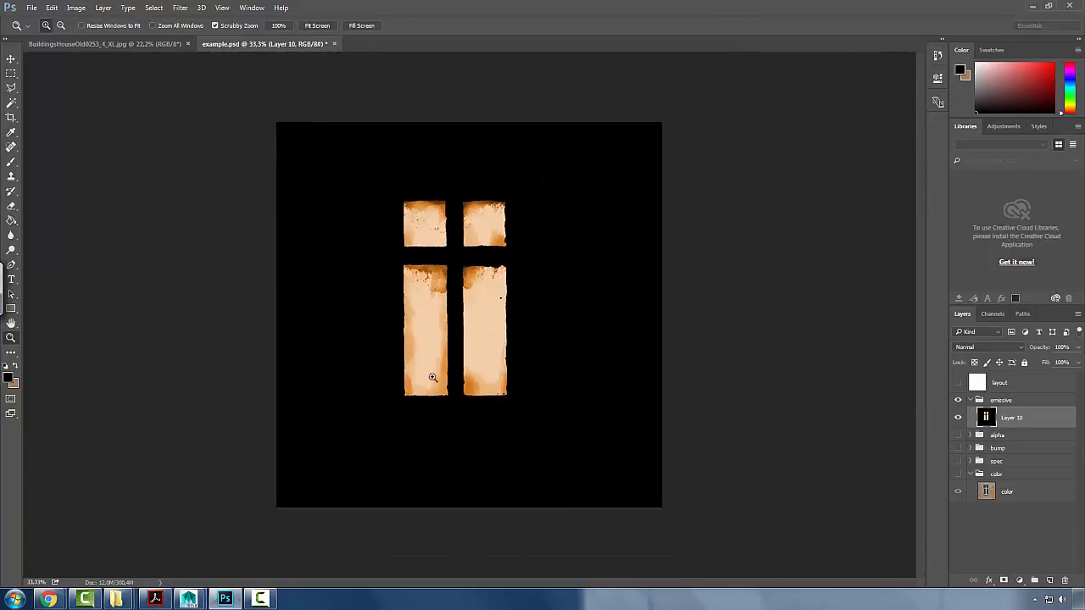
# - Add a new layer at the top of the emissive group and select a rectangle around all window panes
pyautogui.keyDown('ctrl'); pyautogui.click(985, 425); pyautogui.keyUp('ctrl')
pyautogui.hotkey('ctrl', 'd')
pyautogui.click(1050, 580)
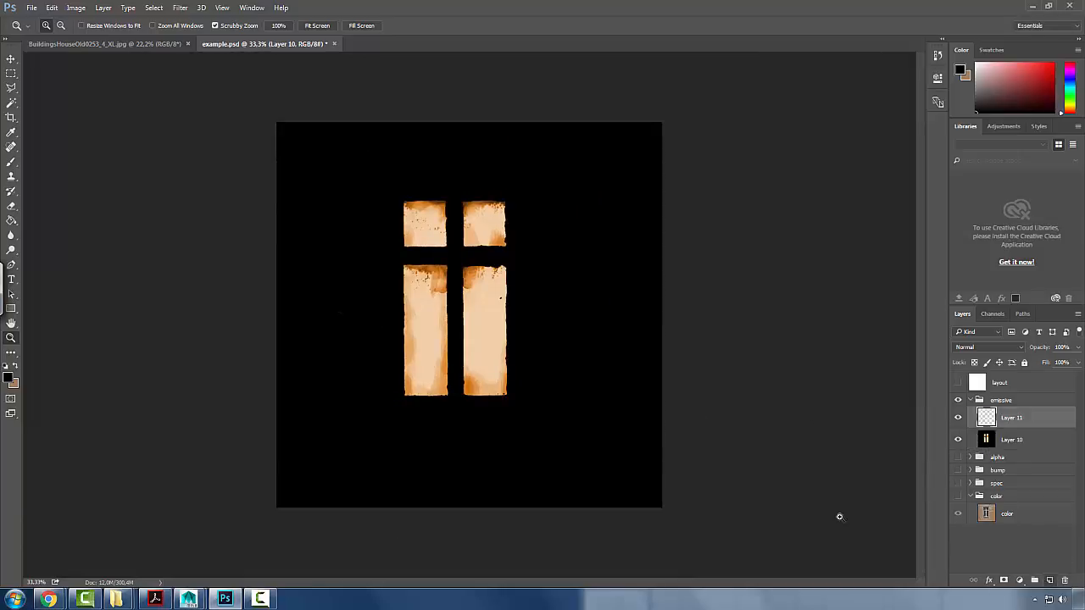
pyautogui.press('m')
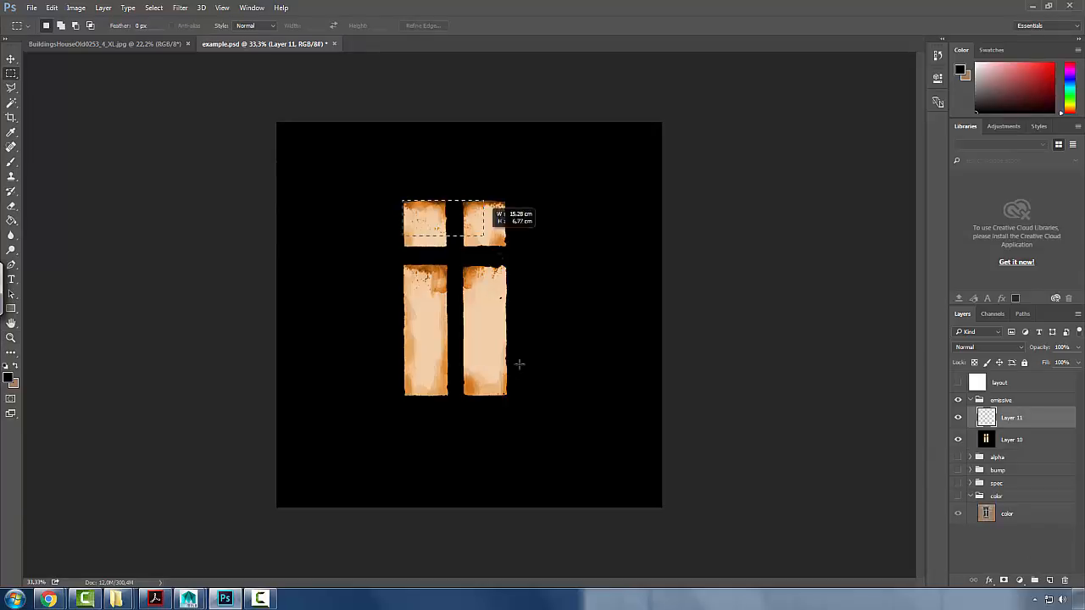
# - Choose the Gradient tool and set the foreground color to white and the background color to black
pyautogui.rightClick(11, 223)
pyautogui.click(60, 220)
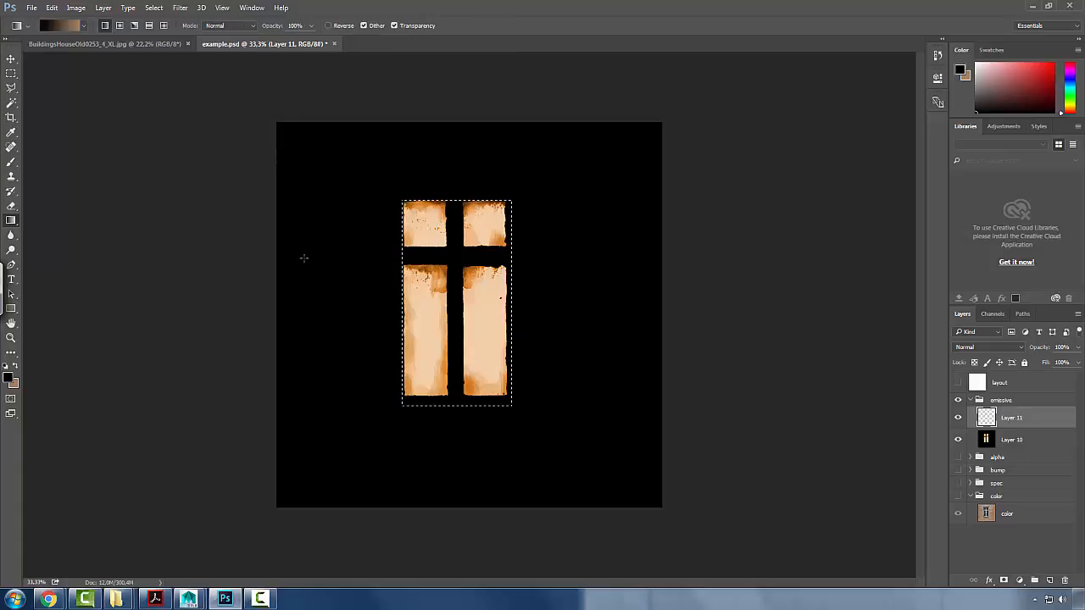
pyautogui.click(961, 72)
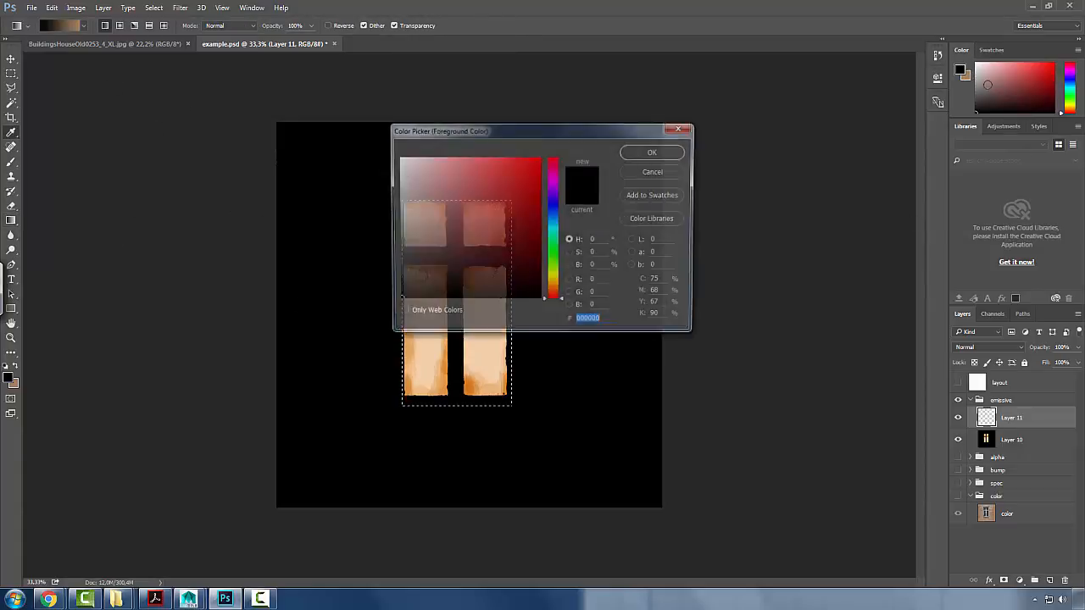
pyautogui.click(398, 159)
pyautogui.click(654, 151)
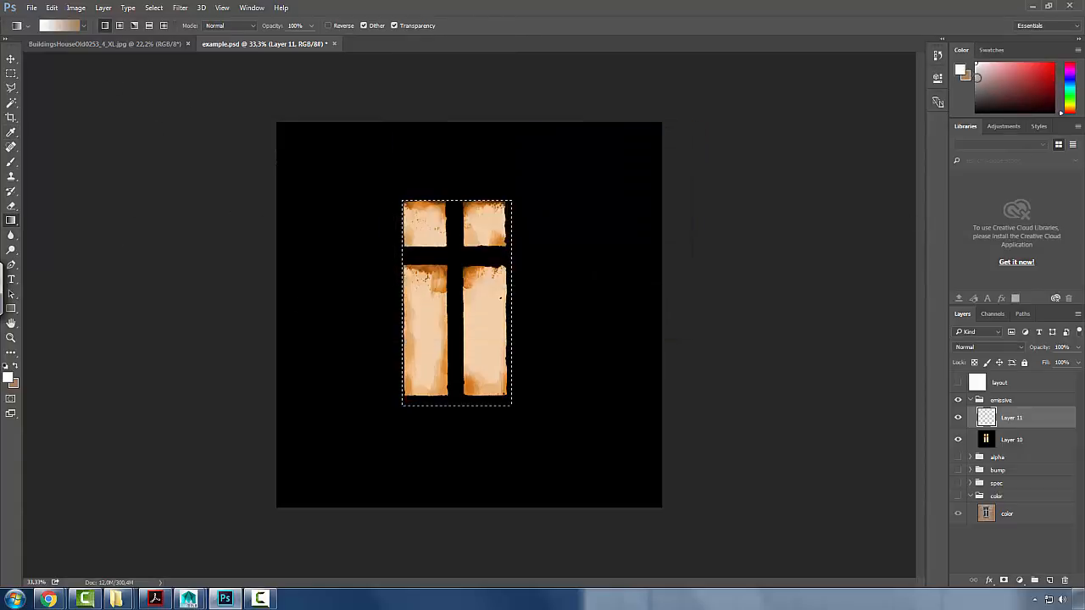
pyautogui.click(969, 77)
pyautogui.moveTo(980, 101); pyautogui.dragTo(949, 148)
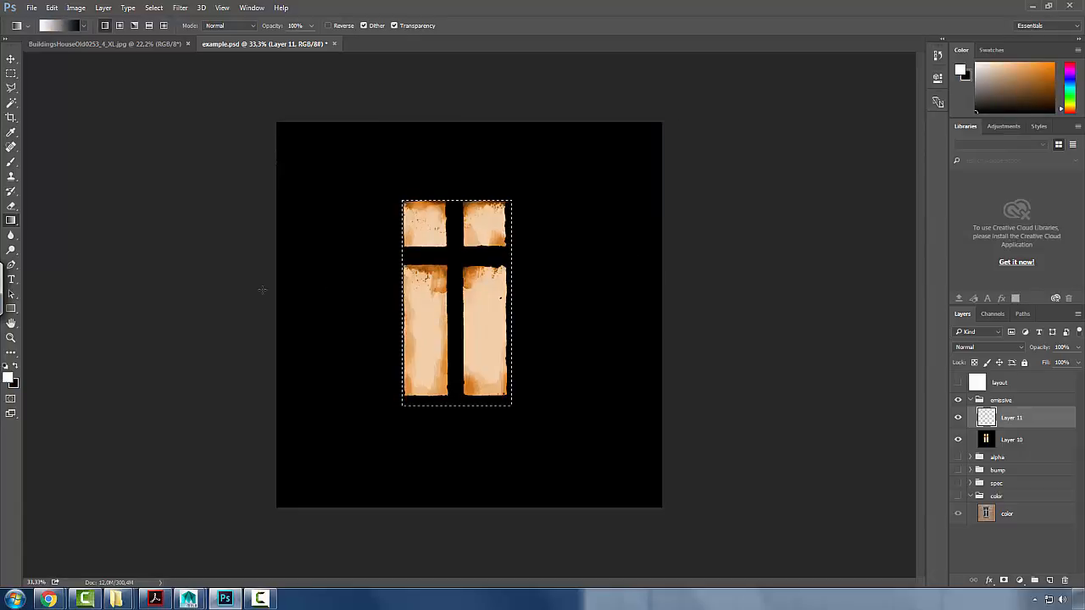
# - Fill the selection with a slanted gradient from black at the top to white below, deselect, and set the layer to Multiply
pyautogui.moveTo(420, 209); pyautogui.dragTo(440, 357)
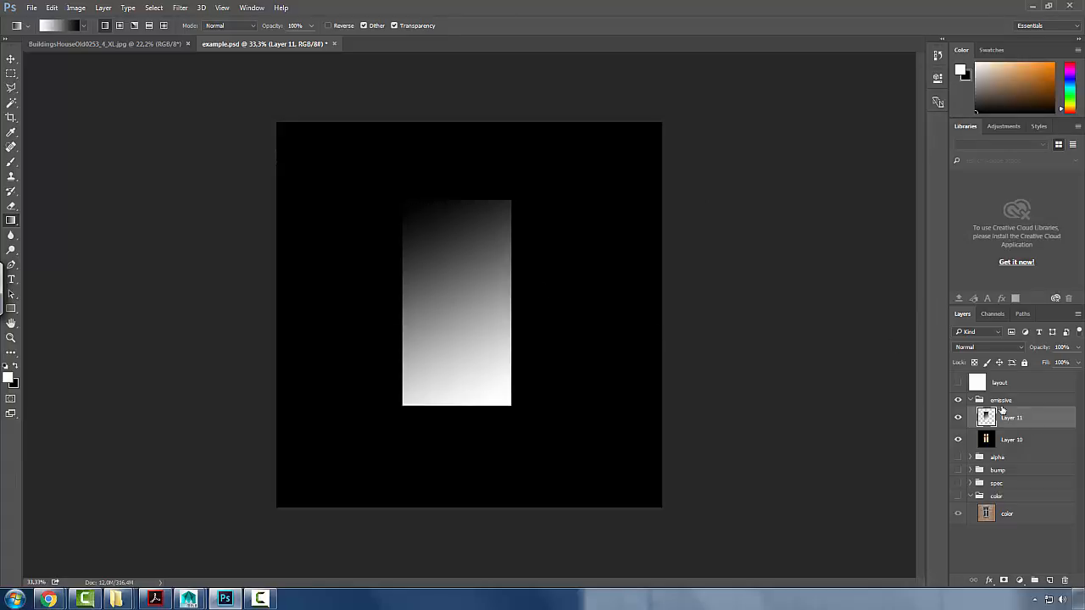
pyautogui.click(975, 348)
pyautogui.click(971, 380)
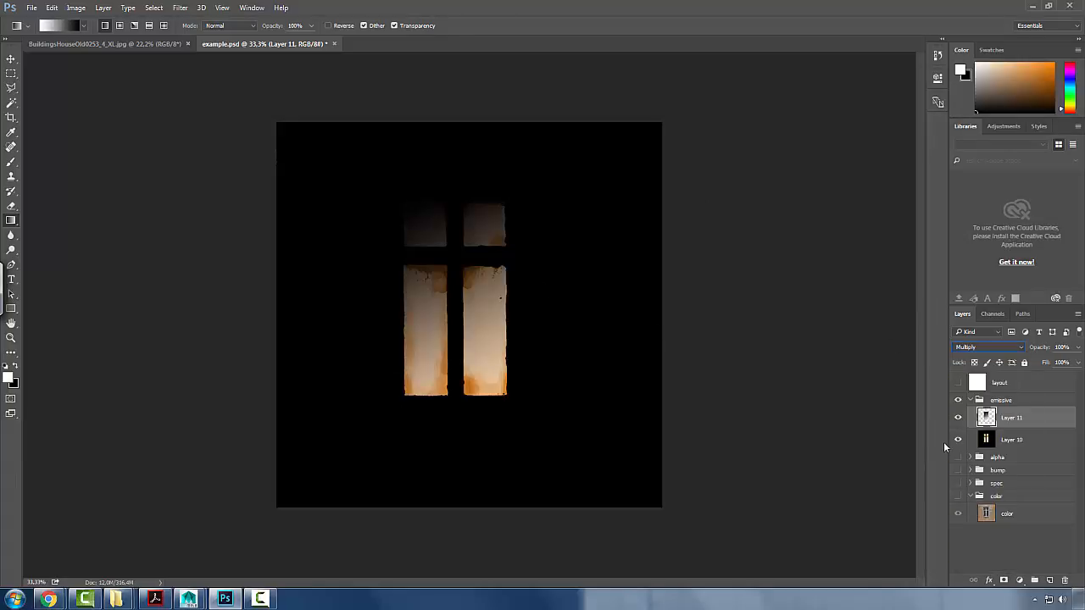
# - Brighten the gradient on Layer 11 with a Levels adjustment, raising the midtones and lowering the white point
pyautogui.hotkey('ctrl', 'l')
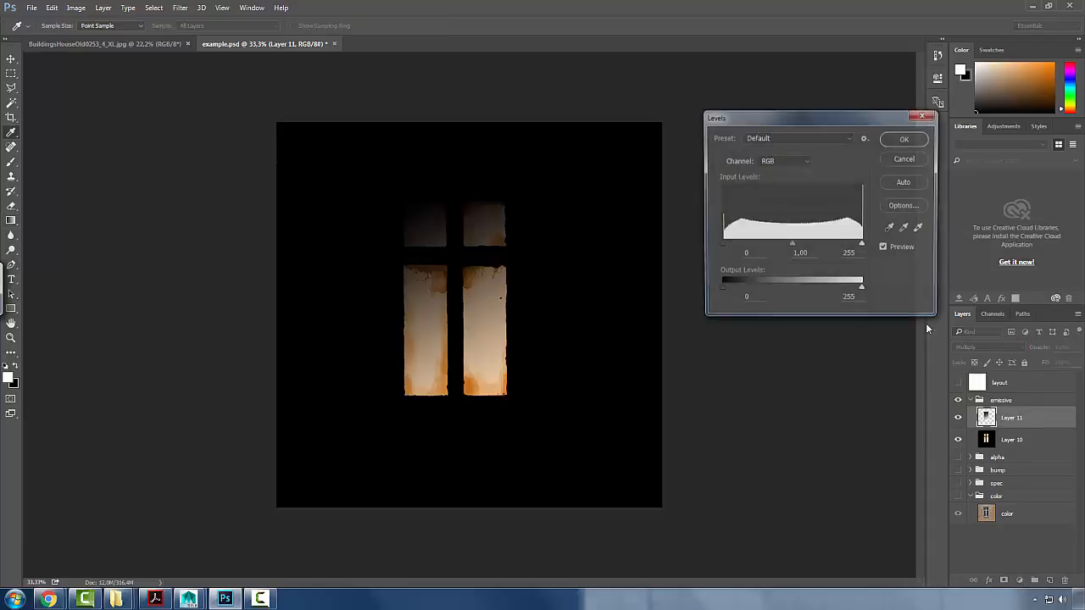
pyautogui.moveTo(857, 246); pyautogui.dragTo(745, 247)
pyautogui.write('1.05')
pyautogui.press('Tab')
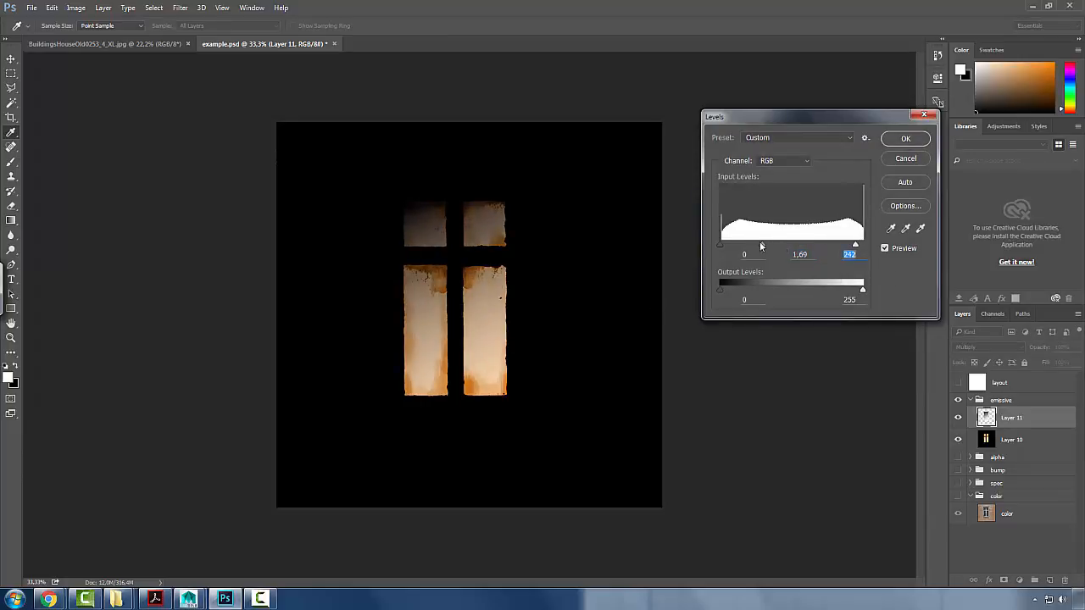
pyautogui.hotkey('shift', 'Up')
pyautogui.hotkey('shift', 'Up')
pyautogui.hotkey('shift', 'Up')
pyautogui.hotkey('shift', 'Up')
pyautogui.hotkey('shift', 'Up')
pyautogui.hotkey('shift', 'Up')
pyautogui.hotkey('shift', 'Up')
pyautogui.hotkey('shift', 'Up')
pyautogui.hotkey('shift', 'Up')
pyautogui.hotkey('shift', 'Up')
pyautogui.moveTo(766, 247); pyautogui.dragTo(777, 247)
pyautogui.moveTo(852, 246); pyautogui.dragTo(820, 247)
pyautogui.moveTo(767, 247)
pyautogui.mouseDown()
pyautogui.moveTo(796, 249)
pyautogui.moveTo(772, 245)
pyautogui.mouseUp()
pyautogui.click(899, 141)
# - Brighten the window panes on Layer 10 with Levels by lowering the white point slightly
pyautogui.click(983, 440)
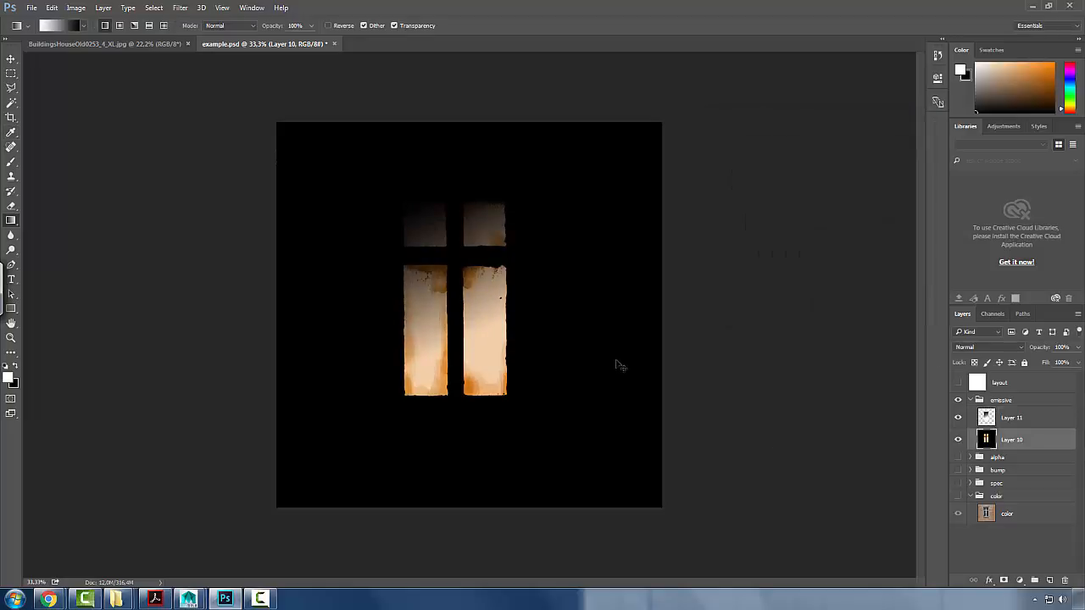
pyautogui.hotkey('ctrl', 'l')
pyautogui.moveTo(862, 246)
pyautogui.mouseDown()
pyautogui.moveTo(820, 246)
pyautogui.moveTo(854, 250)
pyautogui.mouseUp()
pyautogui.click(905, 138)
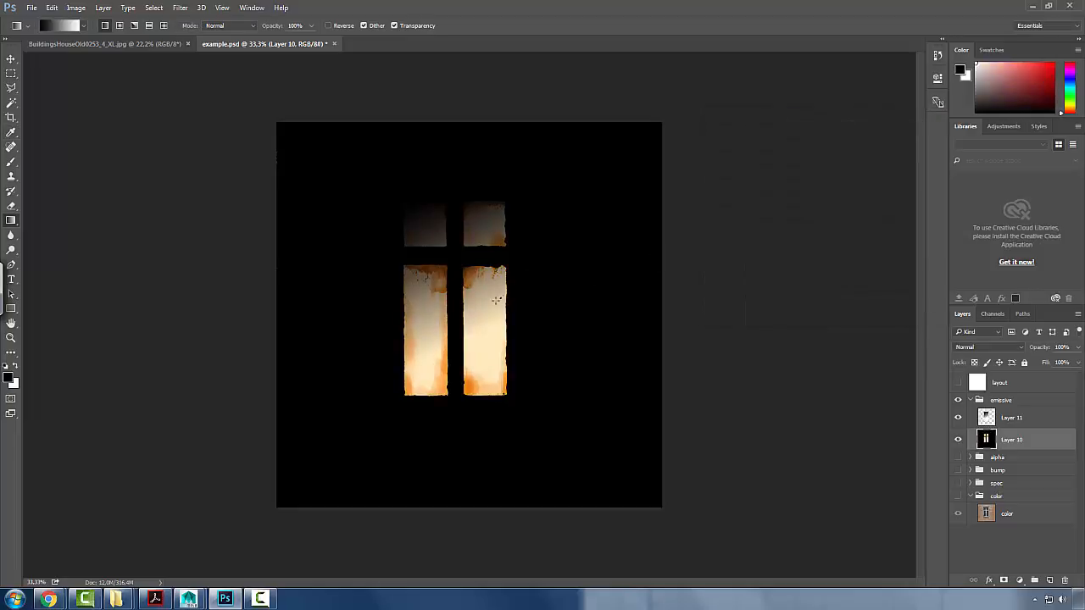
# - Start saving the emissive image as a separate file in the sourceimages folder, in JPEG format
pyautogui.press('z')
pyautogui.hotkey('ctrl', '-')
pyautogui.scroll(5, 475, 329)
pyautogui.scroll(-4, 470, 358)
pyautogui.scroll(-1, 477, 347)
pyautogui.click(31, 8)
pyautogui.click(67, 133)
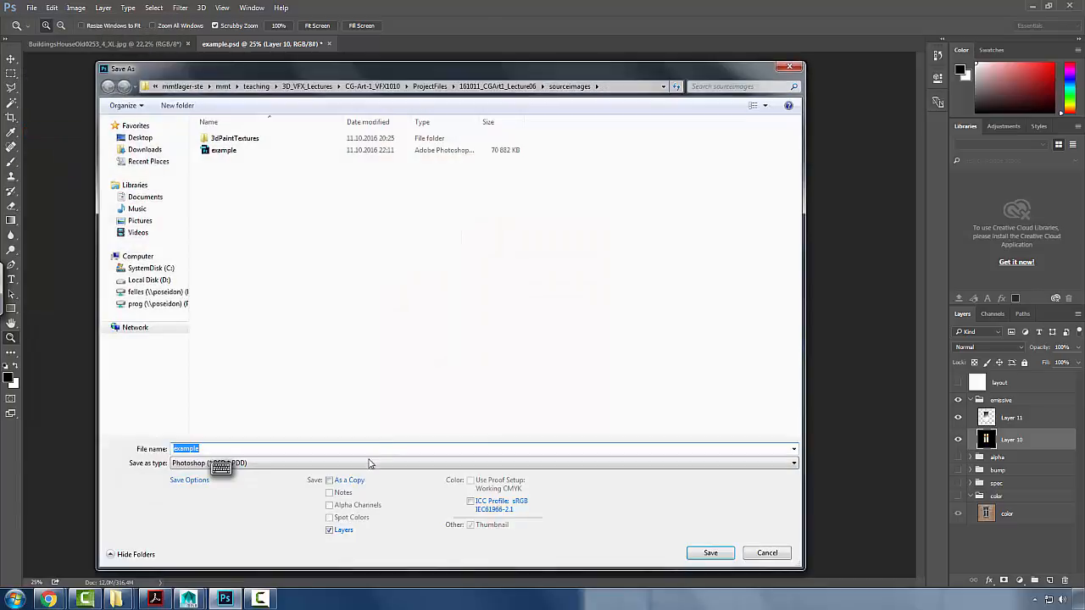
pyautogui.click(369, 463)
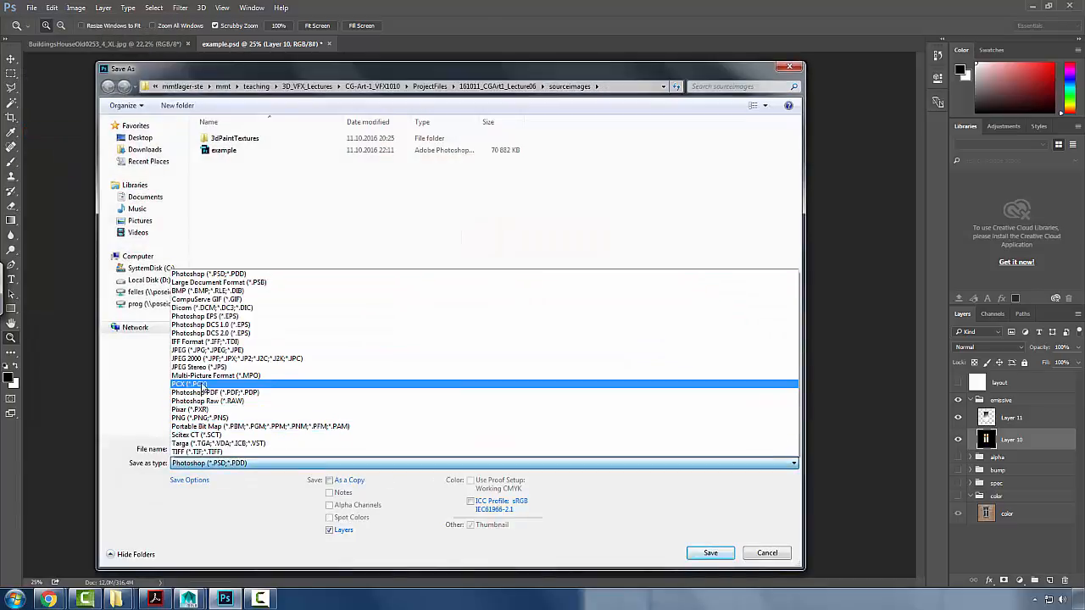
pyautogui.click(199, 350)
# - Name the JPEG copy example_emissive, following the existing texture names, and save it at maximum quality 12
pyautogui.click(233, 150)
pyautogui.click(224, 449)
pyautogui.click(204, 449)
pyautogui.write('emi')
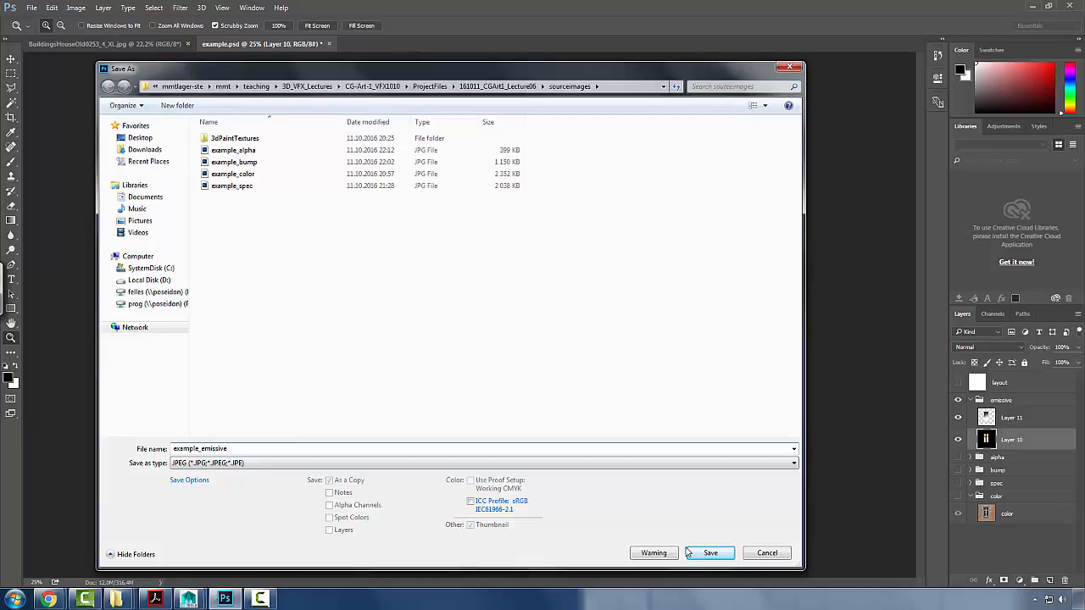
pyautogui.write('ssive')
pyautogui.click(711, 554)
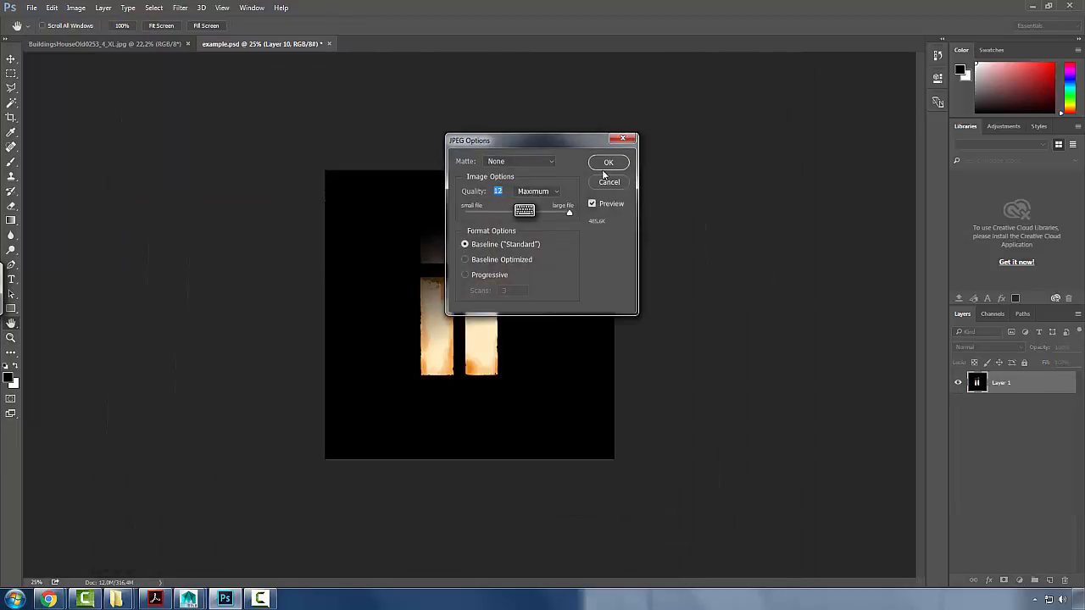
pyautogui.press('Return')
# - Switch to Maya, open the attributes of the blinn2 material, and move the Hypershade clear of them
pyautogui.hotkey('alt', 'Tab')
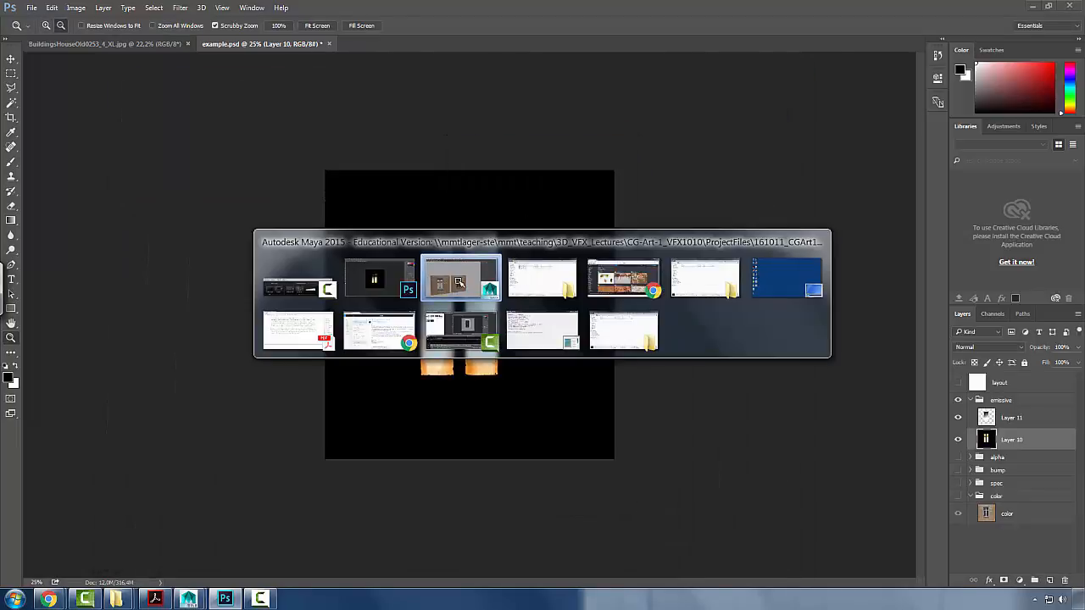
pyautogui.moveTo(581, 331); pyautogui.dragTo(576, 264)
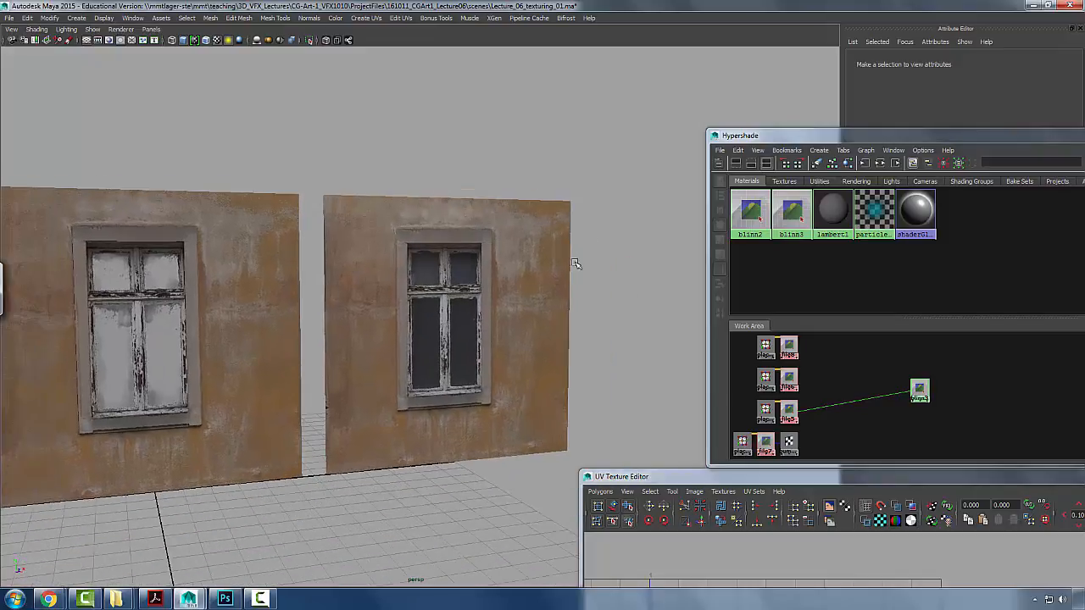
pyautogui.click(757, 233)
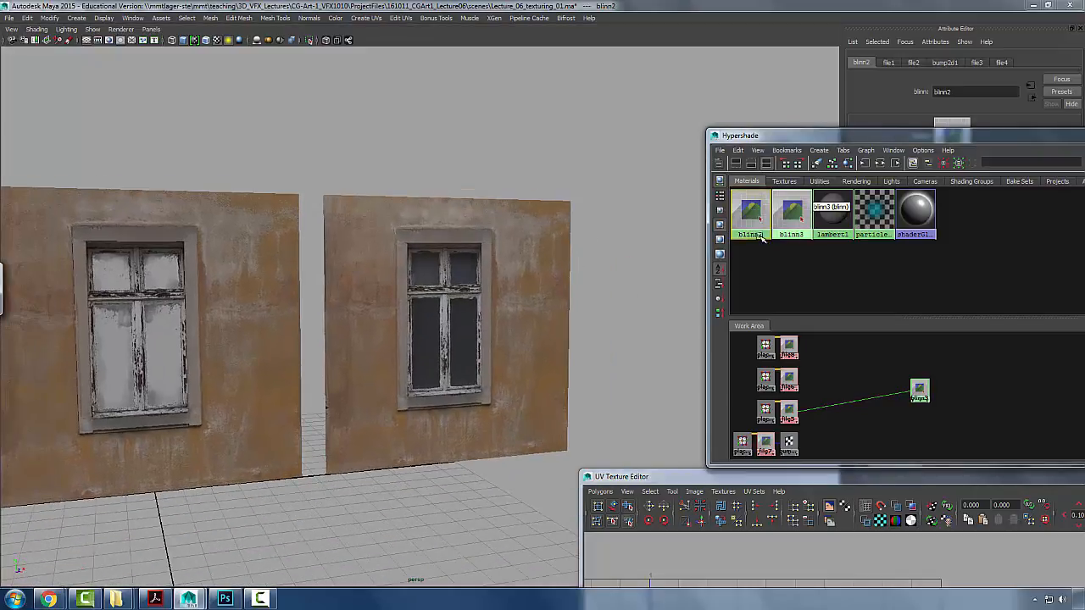
pyautogui.moveTo(809, 138); pyautogui.dragTo(590, 440)
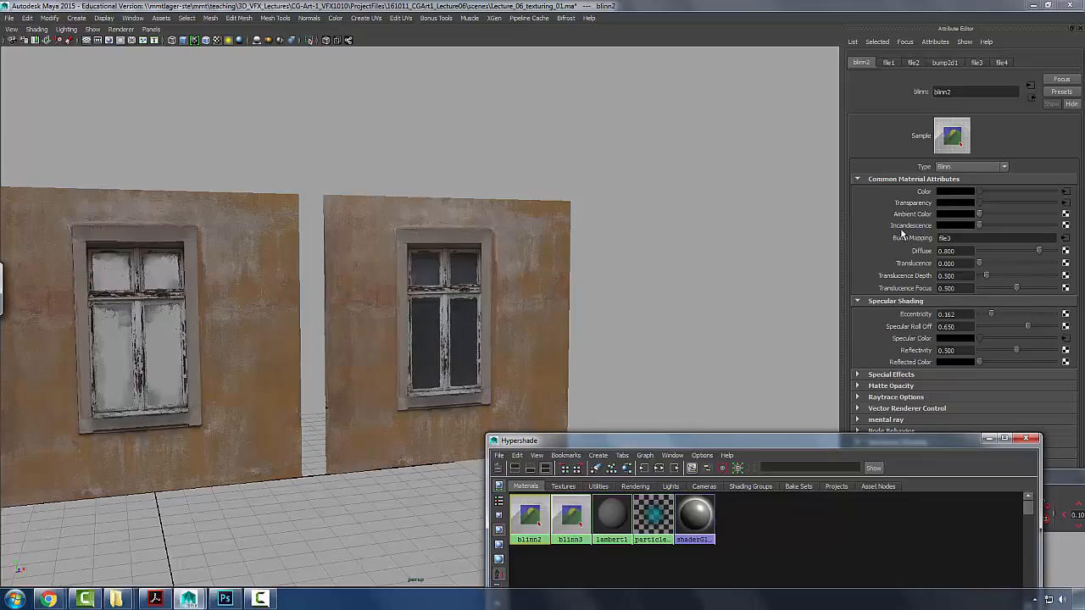
# - Connect a File texture to the Incandescence of blinn2 and load example_emissive.jpg as its image
pyautogui.moveTo(983, 226); pyautogui.dragTo(909, 223)
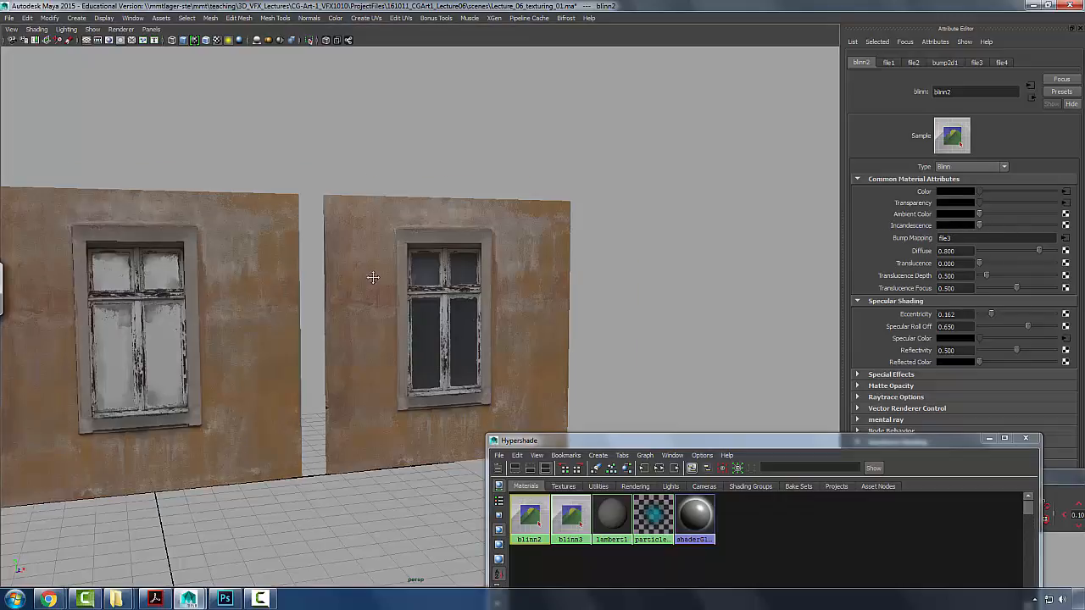
pyautogui.moveTo(376, 276); pyautogui.dragTo(435, 271)
pyautogui.moveTo(978, 221)
pyautogui.mouseDown()
pyautogui.moveTo(988, 225)
pyautogui.moveTo(973, 232)
pyautogui.mouseUp()
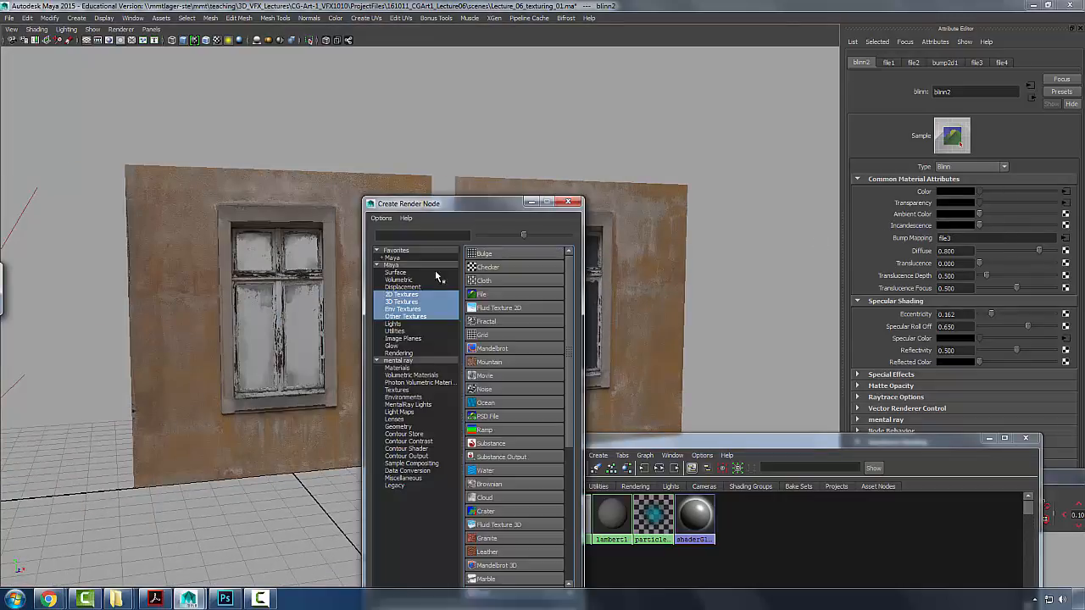
pyautogui.click(507, 295)
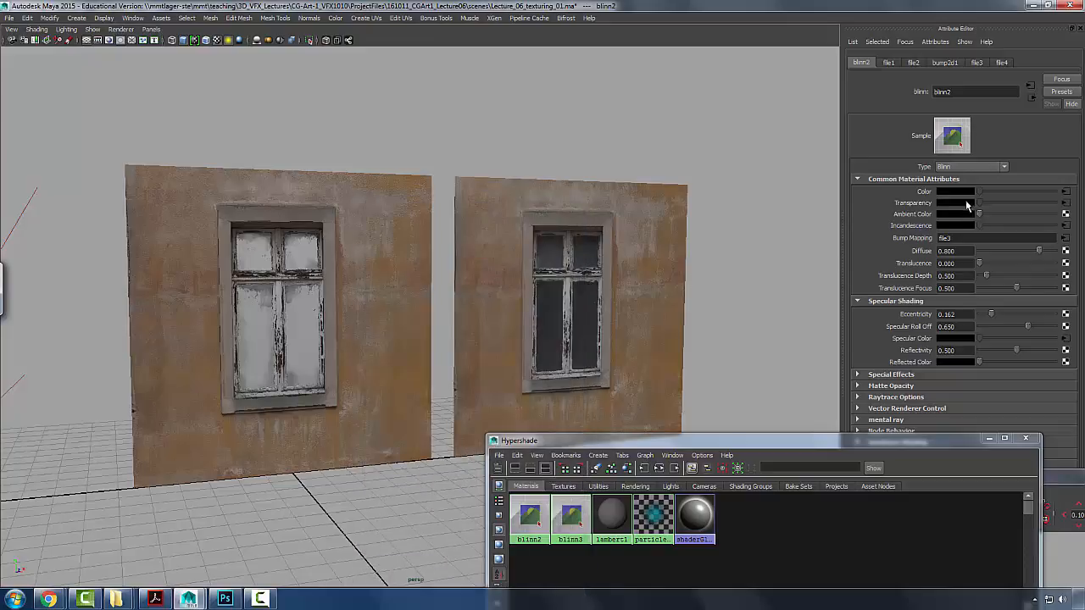
pyautogui.click(962, 180)
pyautogui.click(954, 181)
pyautogui.click(958, 179)
pyautogui.click(945, 189)
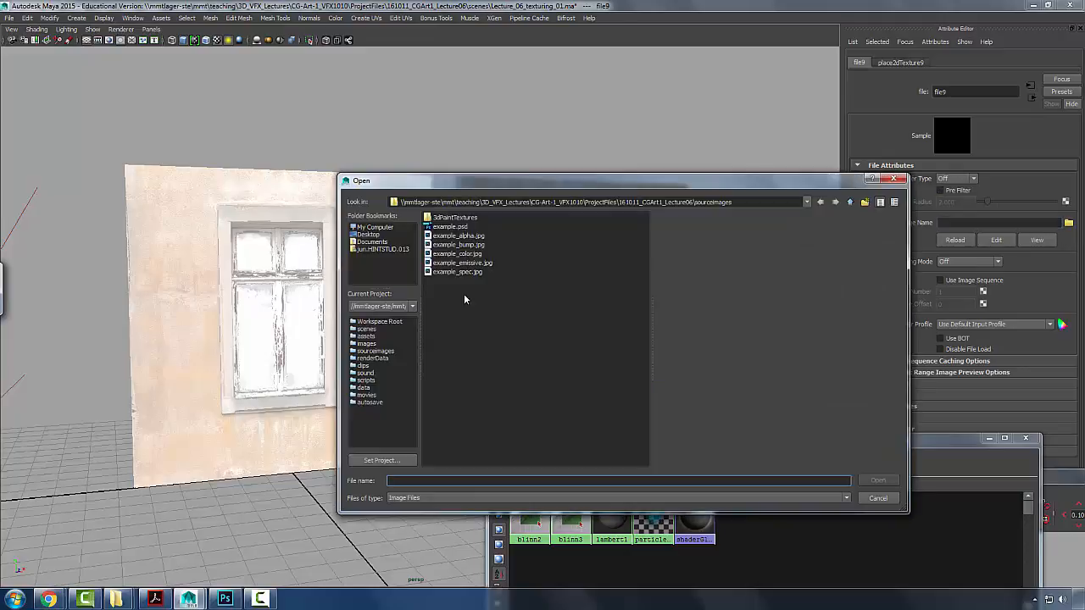
pyautogui.click(463, 263)
pyautogui.click(878, 480)
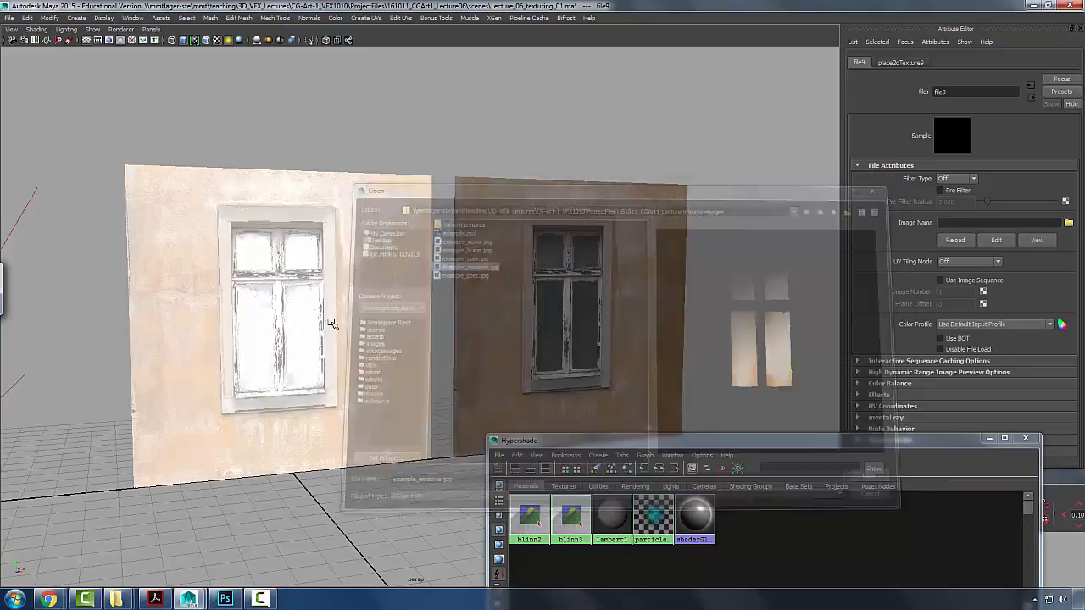
# - Change the viewport background to black to judge the glowing window in the dark
pyautogui.moveTo(349, 303); pyautogui.dragTo(416, 339)
pyautogui.click(132, 387)
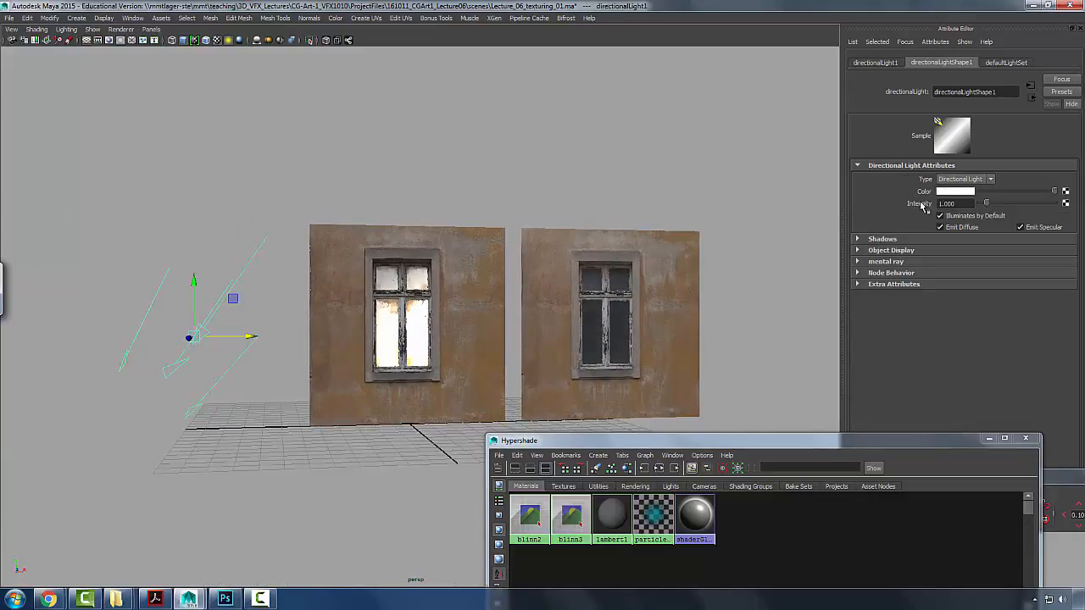
pyautogui.click(496, 169)
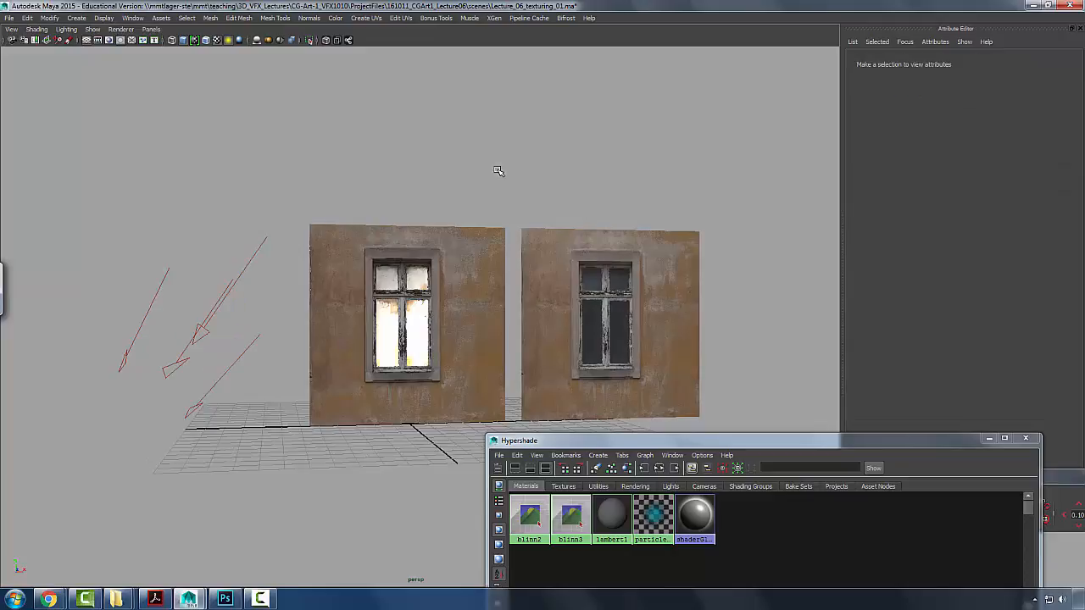
pyautogui.hotkey('alt', 'b')
pyautogui.hotkey('alt', 'b')
pyautogui.moveTo(471, 234); pyautogui.dragTo(255, 306)
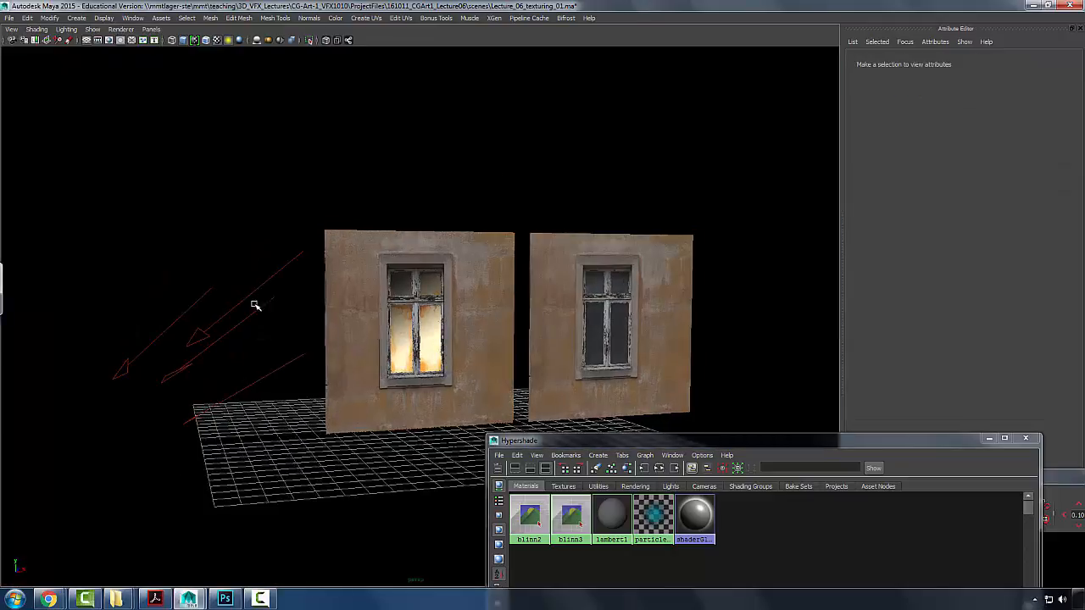
# - Tint the directional light a pale blue and set its intensity to 0.2
pyautogui.click(285, 363)
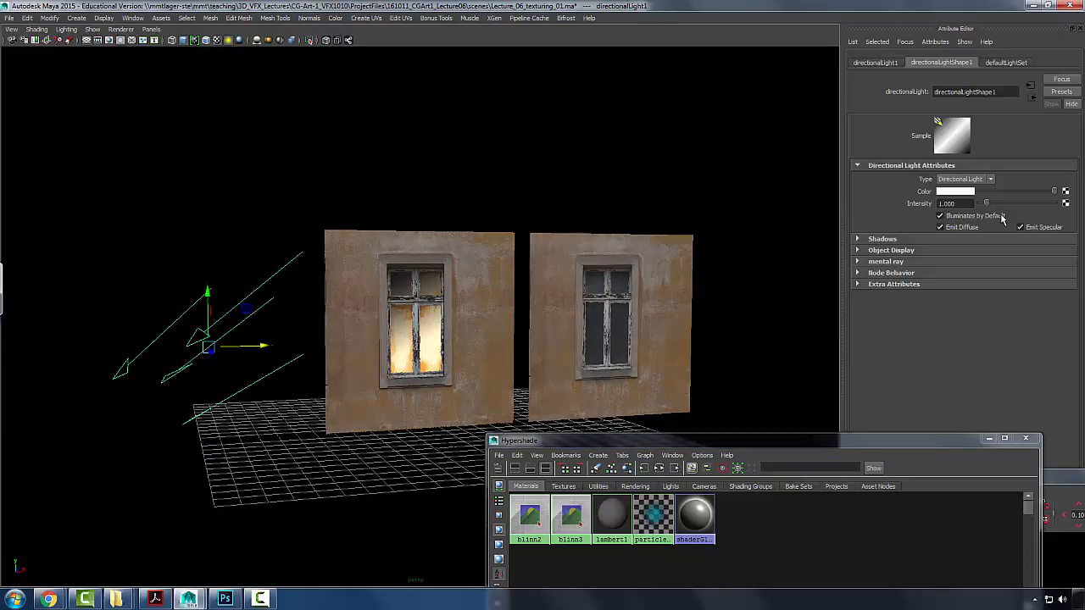
pyautogui.click(948, 192)
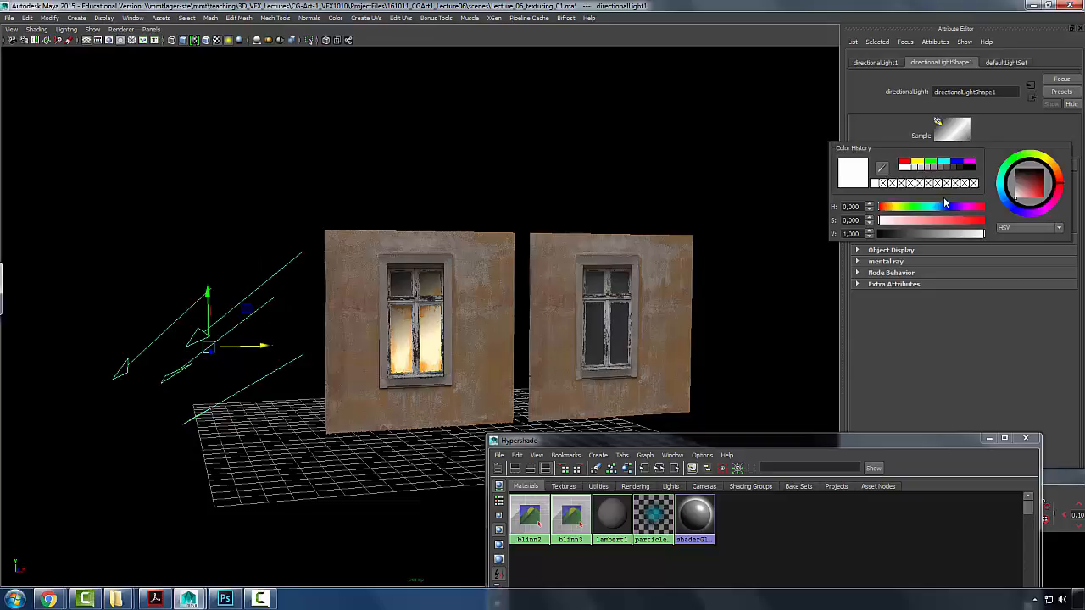
pyautogui.click(896, 222)
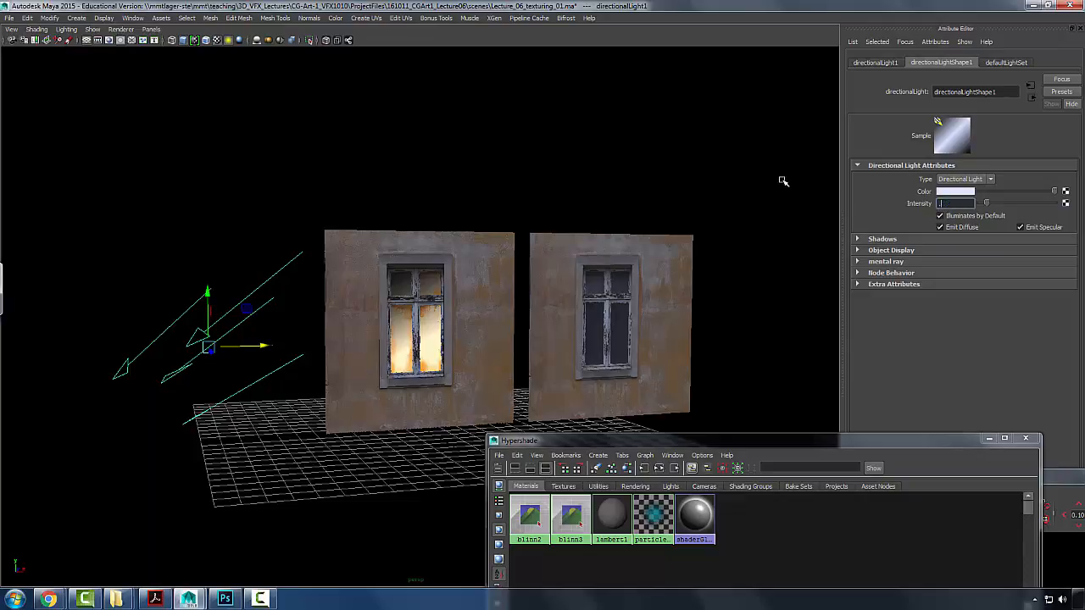
pyautogui.write('0.2')
pyautogui.press('Return')
# - Fine-tune the directional light's low intensity around 0.226 for a night look, and deselect the light
pyautogui.moveTo(475, 254); pyautogui.dragTo(666, 242)
pyautogui.moveTo(981, 204); pyautogui.dragTo(982, 204)
pyautogui.scroll(-5, 354, 259)
pyautogui.moveTo(356, 257); pyautogui.dragTo(477, 257)
pyautogui.scroll(-5, 226, 293)
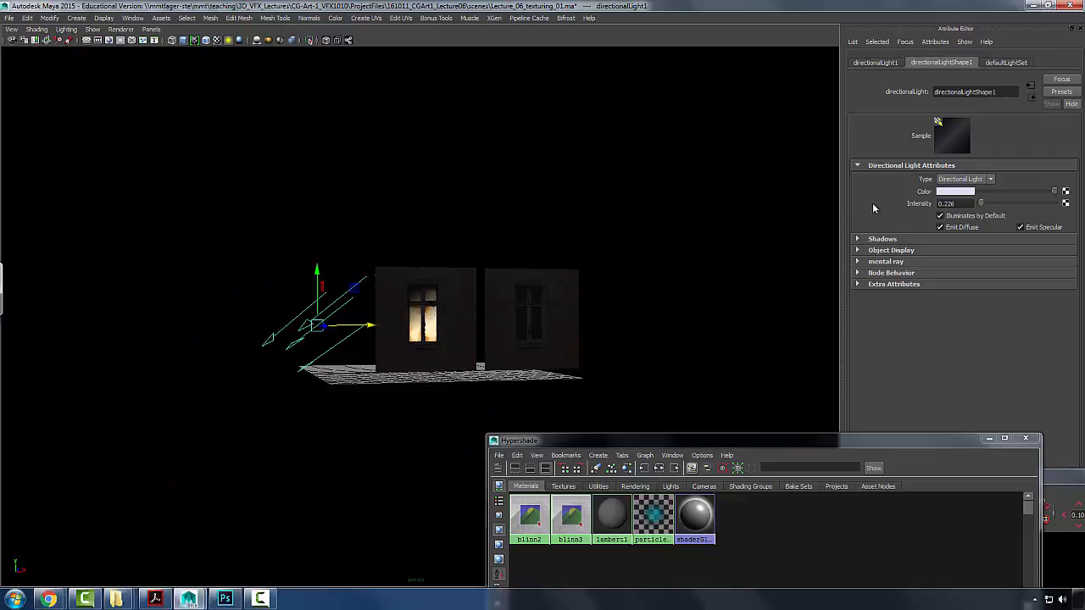
pyautogui.moveTo(985, 207); pyautogui.dragTo(986, 207)
pyautogui.moveTo(598, 217); pyautogui.dragTo(495, 261)
pyautogui.click(657, 241)
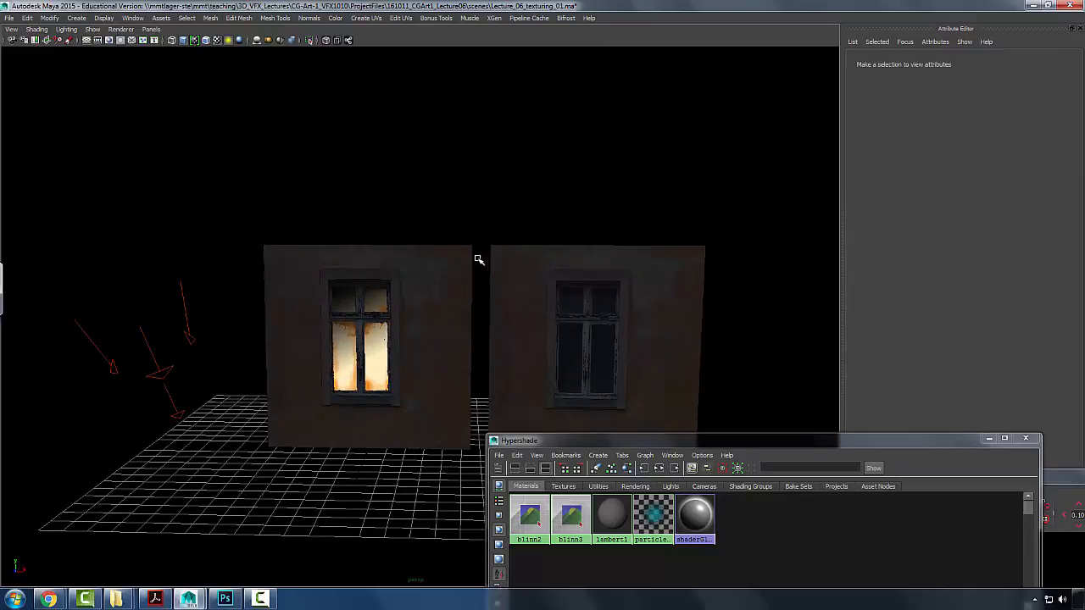
# - Examine the glowing window and the darkened walls from several angles and distances
pyautogui.moveTo(390, 376); pyautogui.dragTo(435, 382)
pyautogui.moveTo(469, 239); pyautogui.dragTo(440, 362)
pyautogui.moveTo(440, 409); pyautogui.dragTo(367, 469)
pyautogui.moveTo(434, 398); pyautogui.dragTo(336, 395)
pyautogui.moveTo(469, 373); pyautogui.dragTo(354, 502)
pyautogui.keyDown('alt'); pyautogui.moveTo(383, 394); pyautogui.dragTo(428, 303); pyautogui.keyUp('alt')
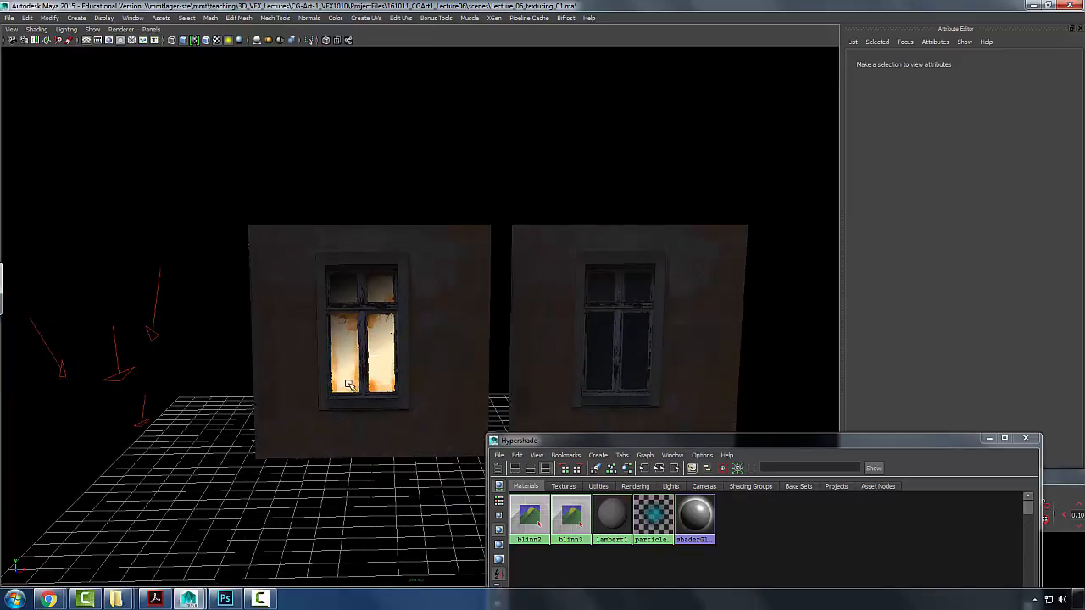
pyautogui.keyDown('alt'); pyautogui.moveTo(475, 281); pyautogui.dragTo(413, 295); pyautogui.keyUp('alt')
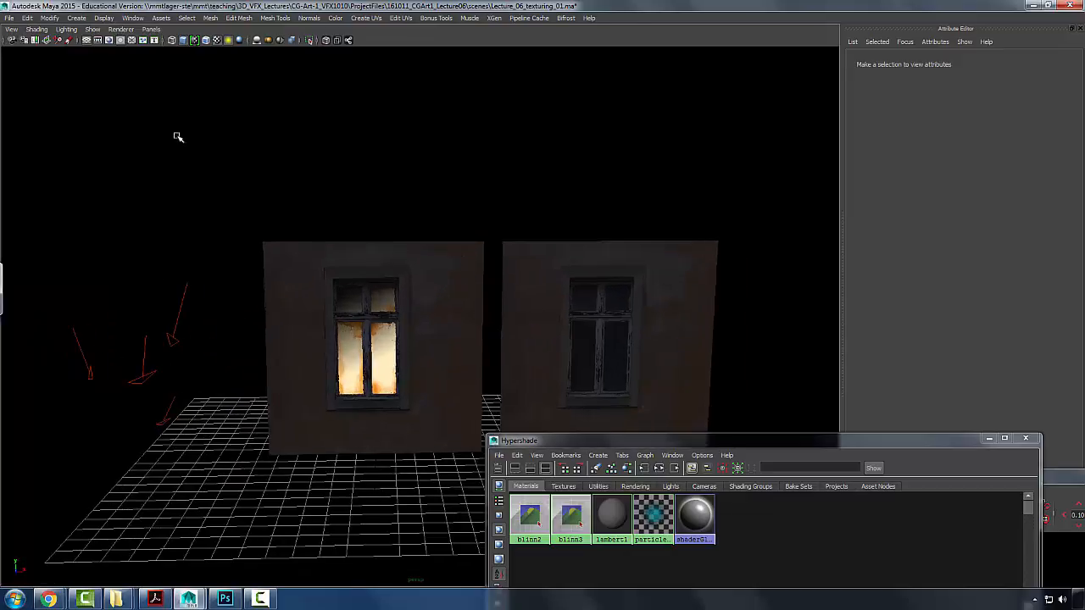
# - Create a polygon cube, move it behind the walls, and change the viewport background back to light grey
pyautogui.click(78, 19)
pyautogui.moveTo(98, 46)
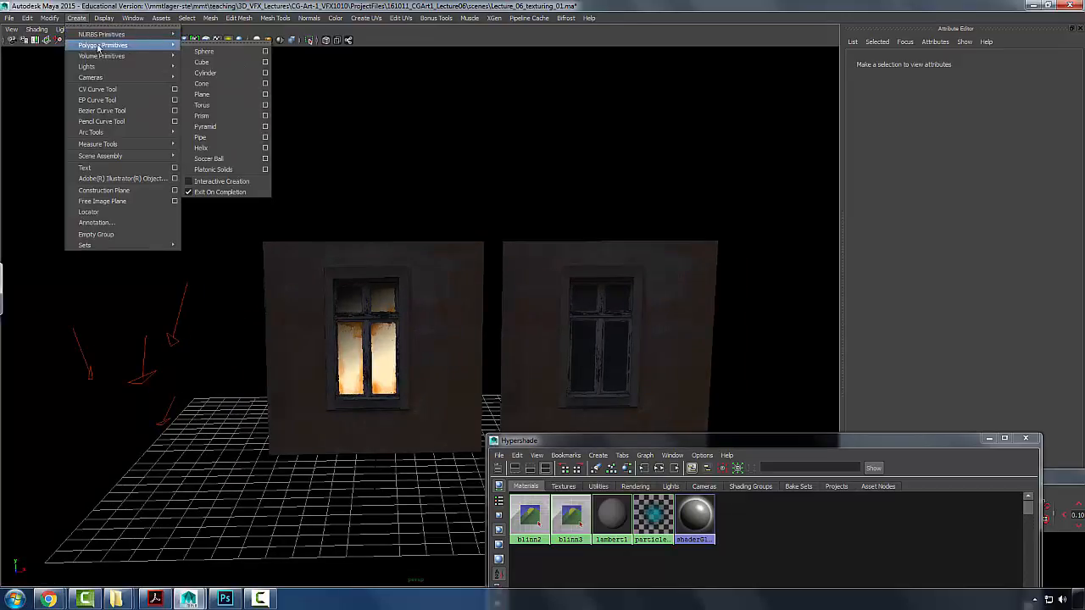
pyautogui.click(221, 63)
pyautogui.keyDown('alt'); pyautogui.moveTo(442, 323); pyautogui.dragTo(412, 340); pyautogui.keyUp('alt')
pyautogui.press('w')
pyautogui.moveTo(316, 373); pyautogui.dragTo(569, 345)
pyautogui.hotkey('alt', 'b')
pyautogui.hotkey('alt', 'b')
pyautogui.scroll(4, 569, 344)
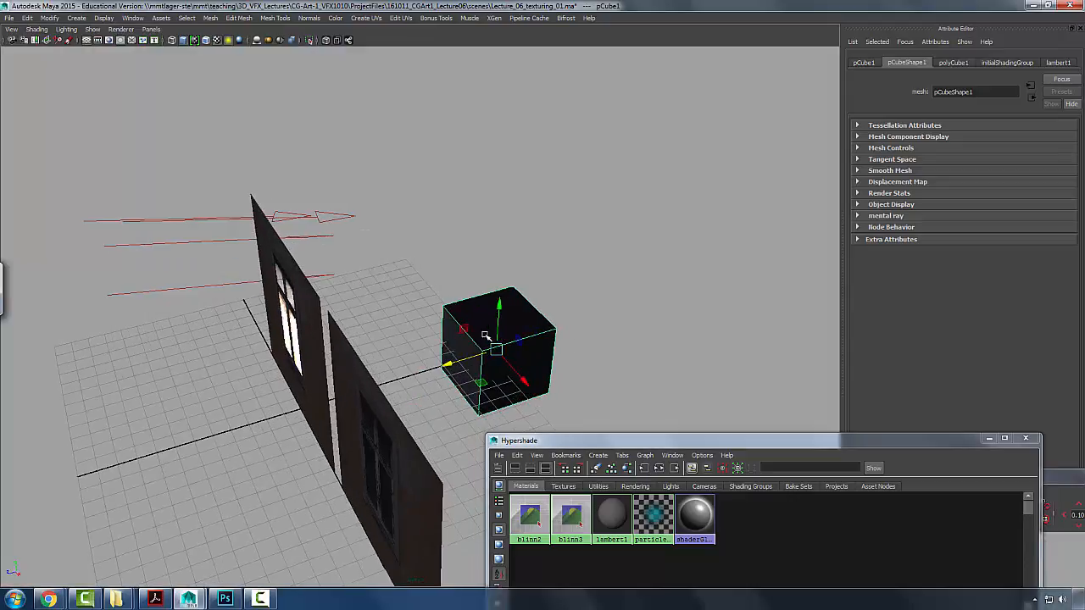
# - Delete the cube face that points toward the walls to leave an open box
pyautogui.rightClick(488, 339)
pyautogui.keyDown('alt'); pyautogui.moveTo(470, 368); pyautogui.dragTo(462, 365); pyautogui.keyUp('alt')
pyautogui.click(460, 365)
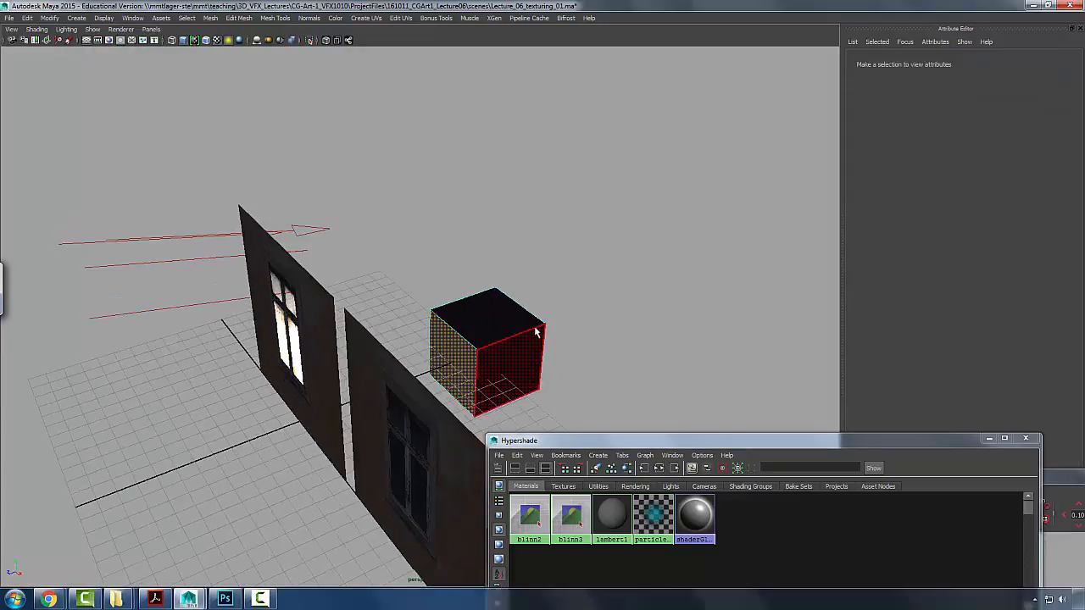
pyautogui.moveTo(522, 296); pyautogui.dragTo(460, 322)
pyautogui.click(369, 341)
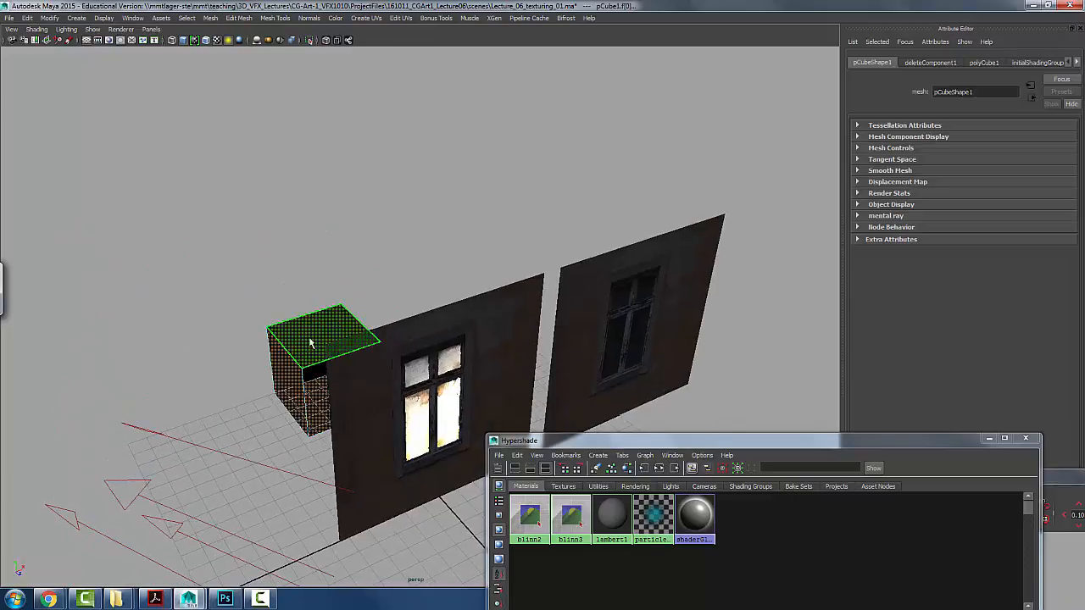
# - Return the open cube to object selection, raise it above the walls, and deselect it
pyautogui.rightClick(300, 341)
pyautogui.click(358, 281)
pyautogui.keyDown('alt'); pyautogui.moveTo(280, 327); pyautogui.dragTo(388, 74); pyautogui.keyUp('alt')
pyautogui.click(378, 306)
pyautogui.keyDown('alt'); pyautogui.moveTo(466, 203); pyautogui.dragTo(547, 242); pyautogui.keyUp('alt')
pyautogui.click(498, 236)
pyautogui.click(429, 272)
pyautogui.scroll(2, 542, 237)
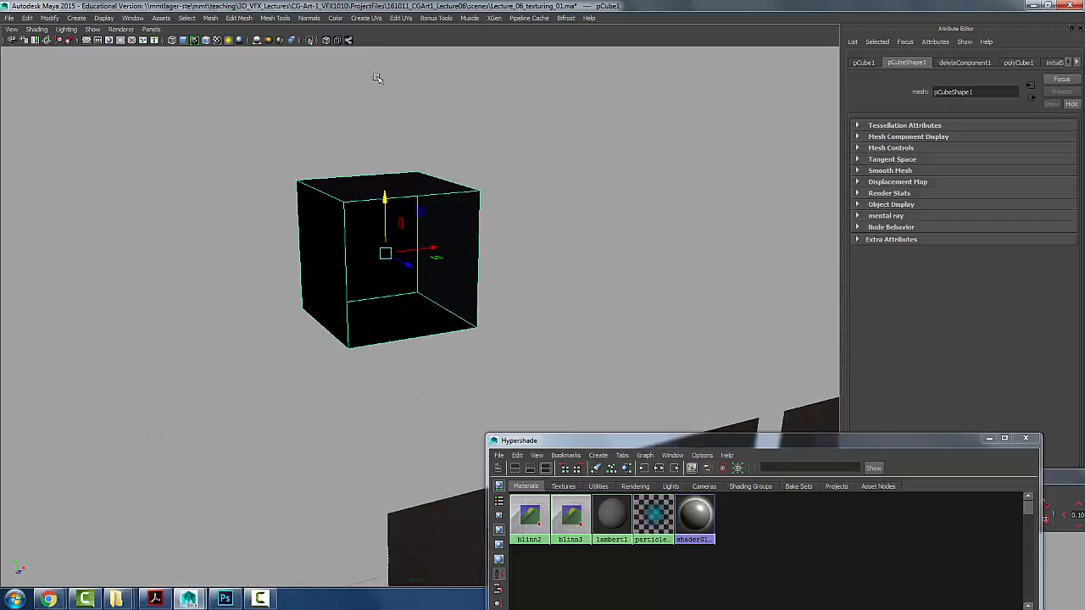
pyautogui.click(351, 114)
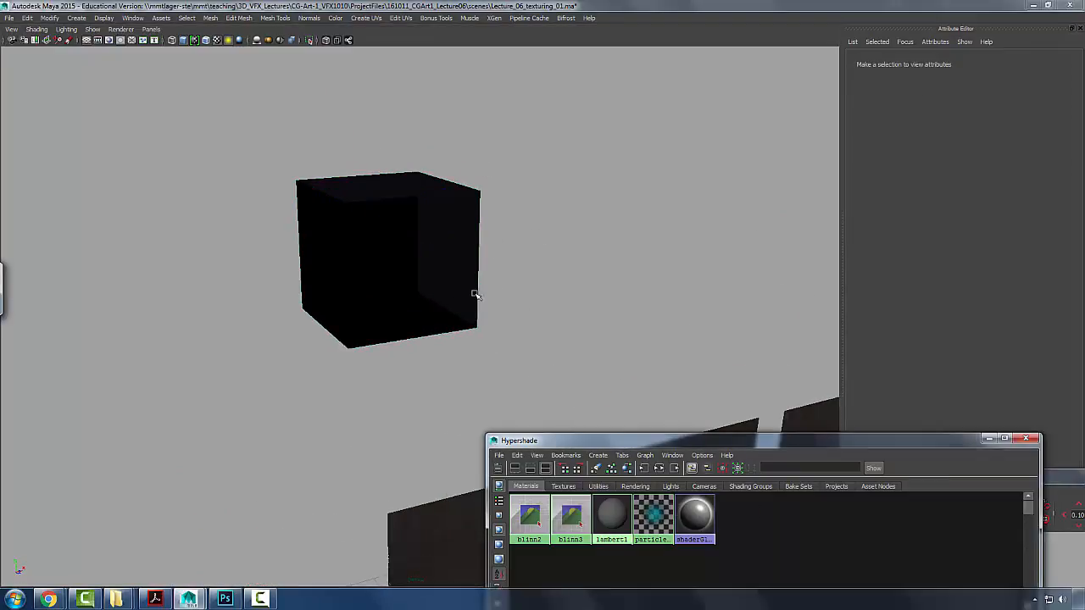
# - Reverse the normals of the open cube in untextured shaded display and switch it to face selection
pyautogui.keyDown('alt'); pyautogui.moveTo(475, 294); pyautogui.dragTo(382, 308); pyautogui.keyUp('alt')
pyautogui.scroll(-4, 382, 307)
pyautogui.keyDown('alt'); pyautogui.moveTo(502, 296); pyautogui.dragTo(487, 288); pyautogui.keyUp('alt')
pyautogui.press('5')
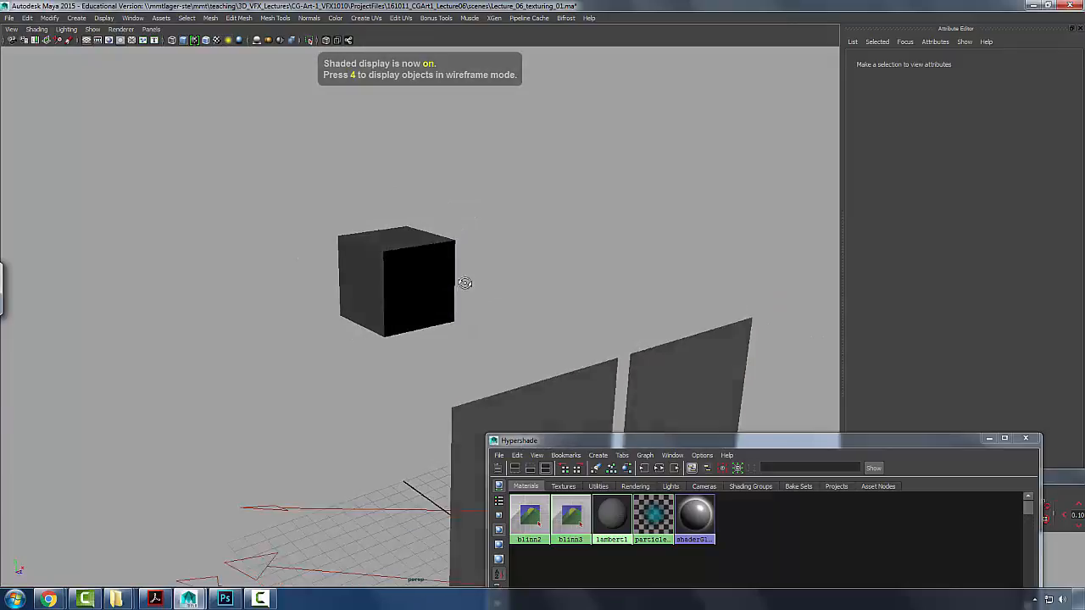
pyautogui.click(390, 314)
pyautogui.click(303, 18)
pyautogui.click(339, 104)
pyautogui.rightClick(405, 261)
pyautogui.click(483, 192)
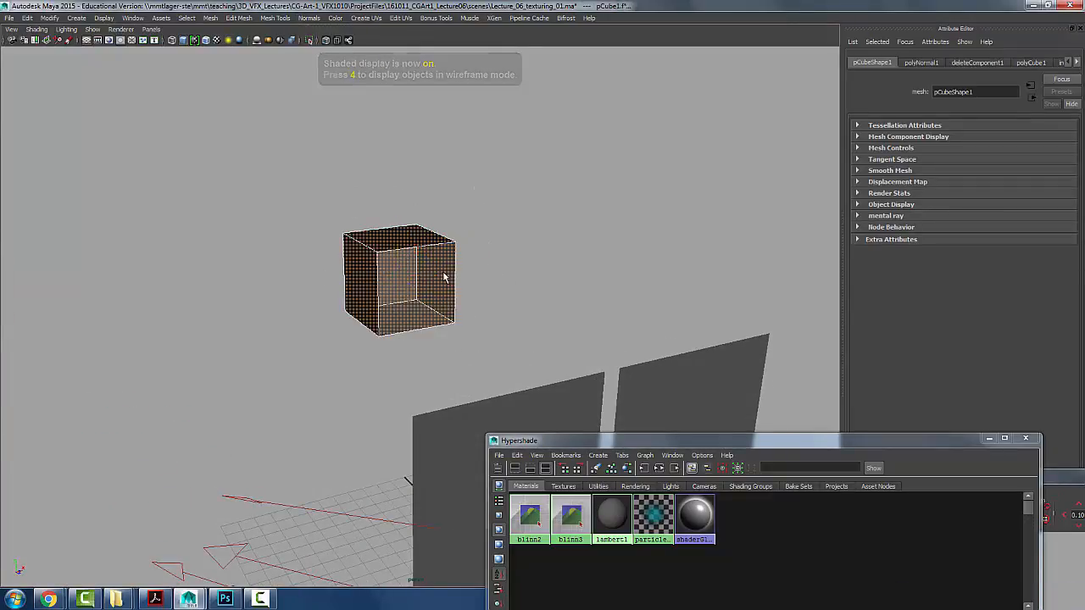
# - Move the open cube directly behind the first wall's window in textured display, enlarge it to nearly the wall's height, and deselect it
pyautogui.scroll(-4, 497, 259)
pyautogui.press('w')
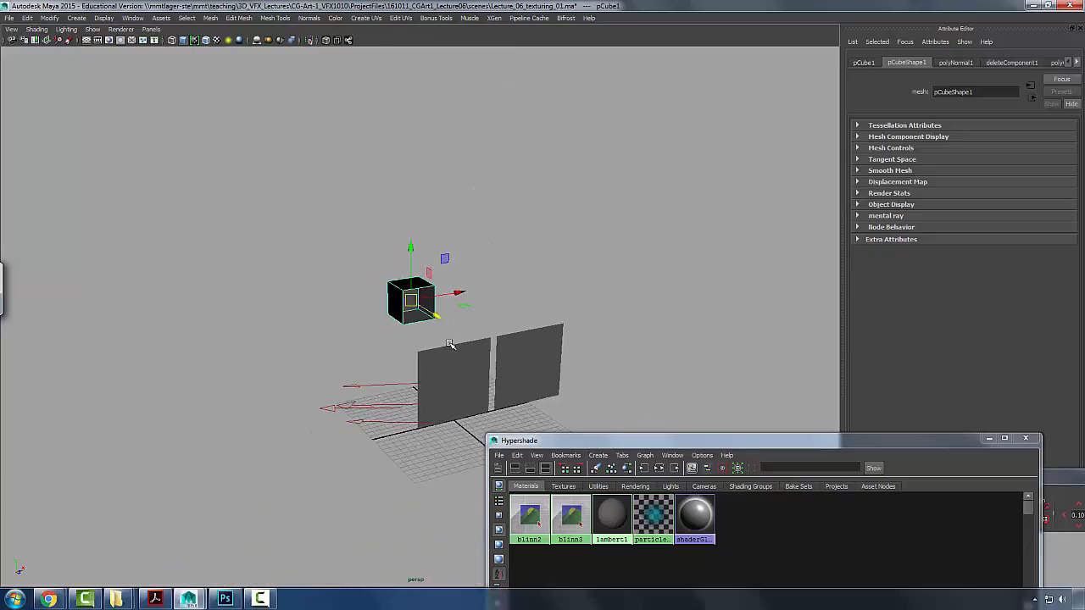
pyautogui.press('6')
pyautogui.moveTo(447, 299); pyautogui.dragTo(521, 337)
pyautogui.scroll(2, 447, 301)
pyautogui.moveTo(484, 250)
pyautogui.mouseDown()
pyautogui.moveTo(486, 331)
pyautogui.moveTo(483, 293)
pyautogui.moveTo(518, 273)
pyautogui.moveTo(452, 286)
pyautogui.moveTo(495, 257)
pyautogui.mouseUp()
pyautogui.press('r')
pyautogui.click(542, 288)
pyautogui.scroll(4, 571, 274)
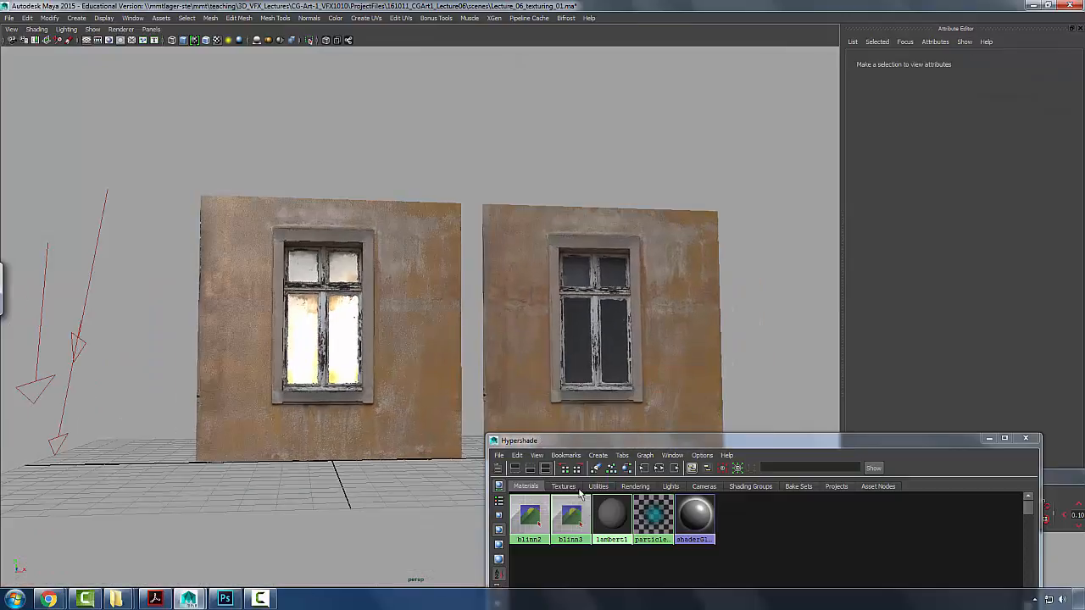
# - Break the texture connection on the Incandescence attribute of the blinn2 wall material
pyautogui.click(535, 514)
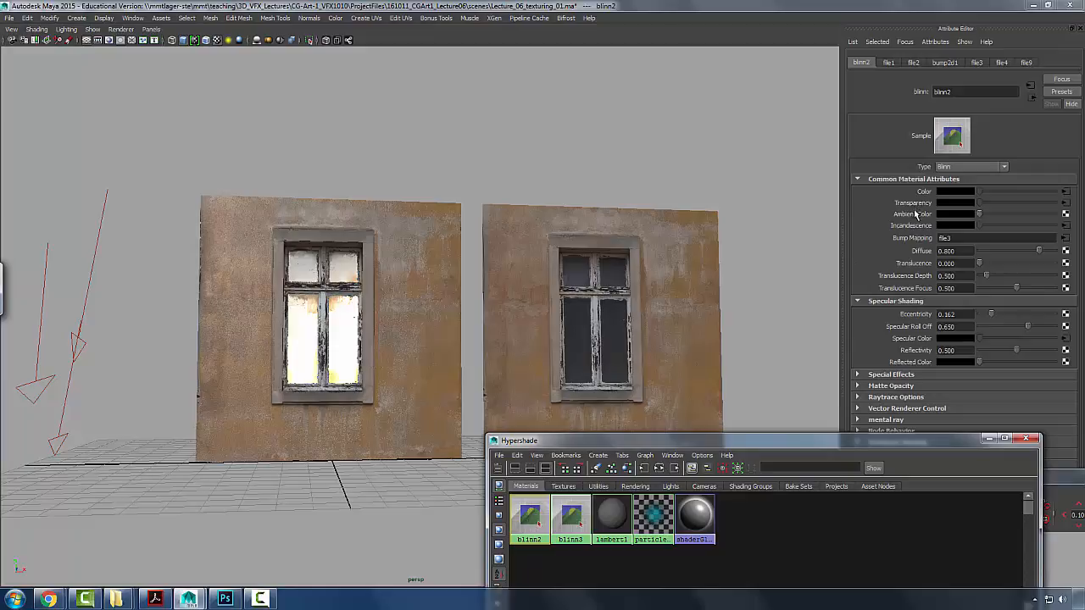
pyautogui.rightClick(914, 236)
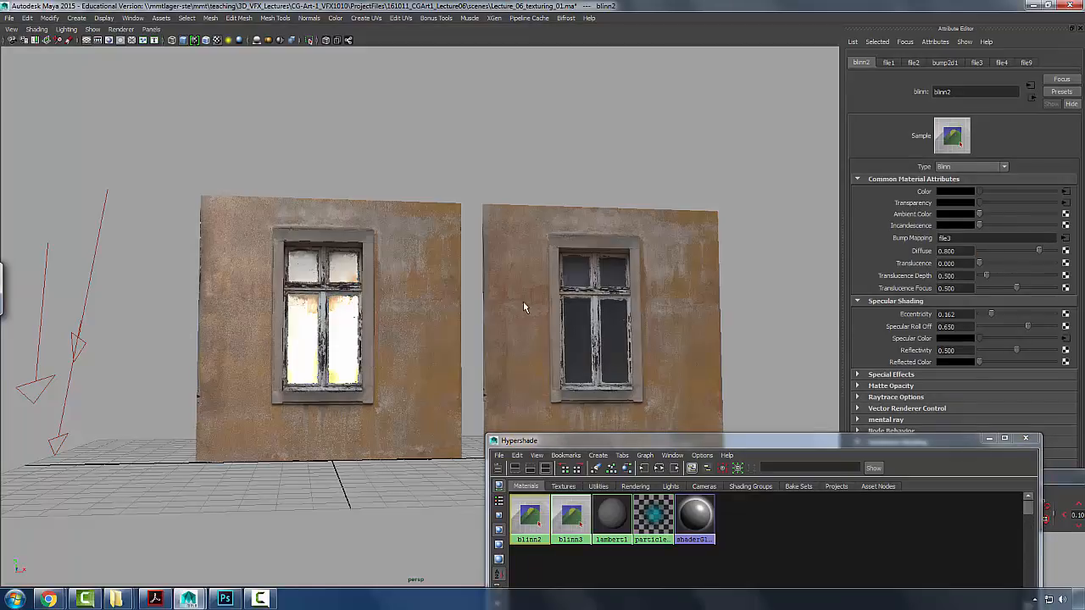
pyautogui.moveTo(434, 323); pyautogui.dragTo(406, 331)
# - Apply automatic UV mapping to the open cube behind the first wall and return it to object selection
pyautogui.click(366, 287)
pyautogui.click(400, 272)
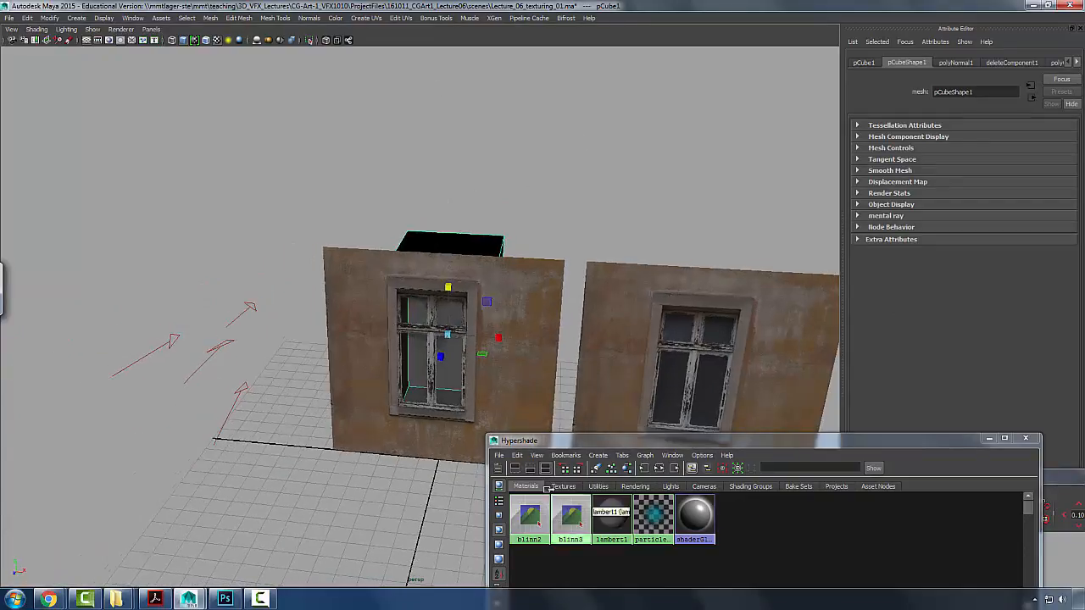
pyautogui.moveTo(549, 489); pyautogui.dragTo(583, 499)
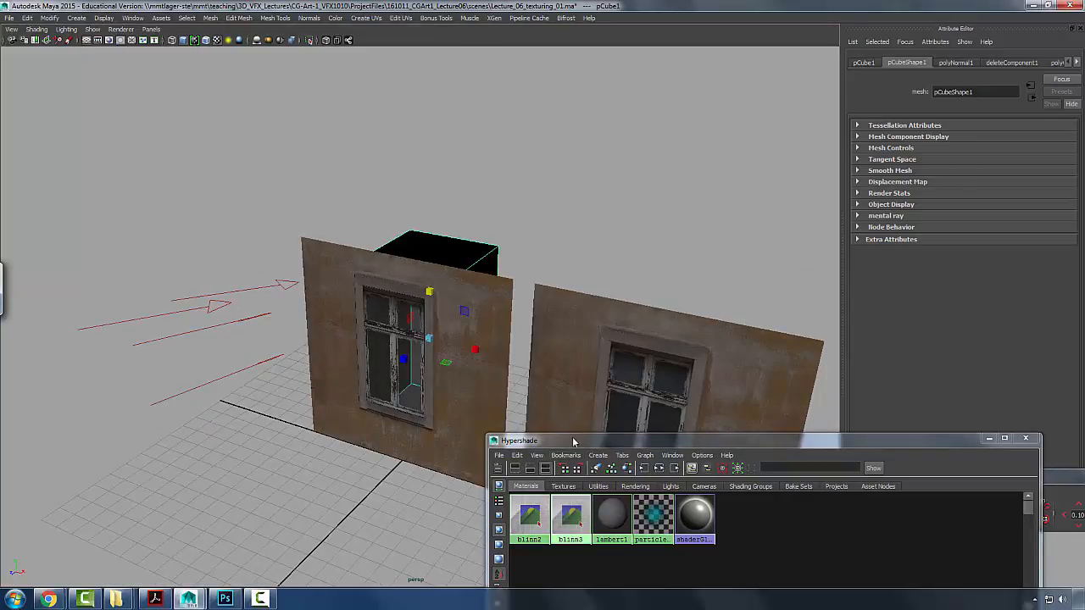
pyautogui.moveTo(574, 442); pyautogui.dragTo(574, 440)
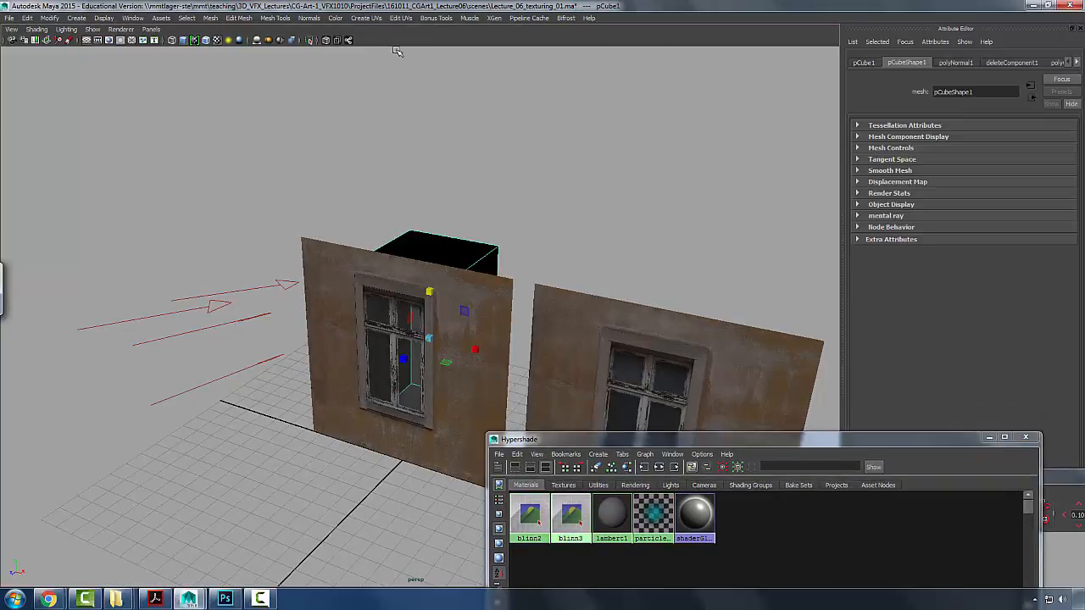
pyautogui.click(366, 18)
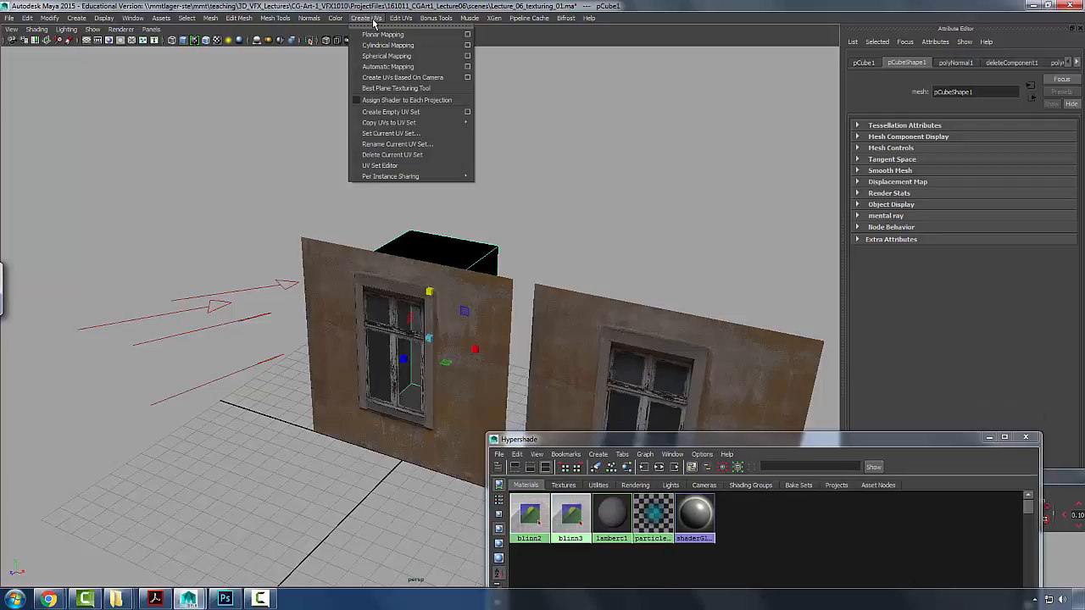
pyautogui.click(384, 68)
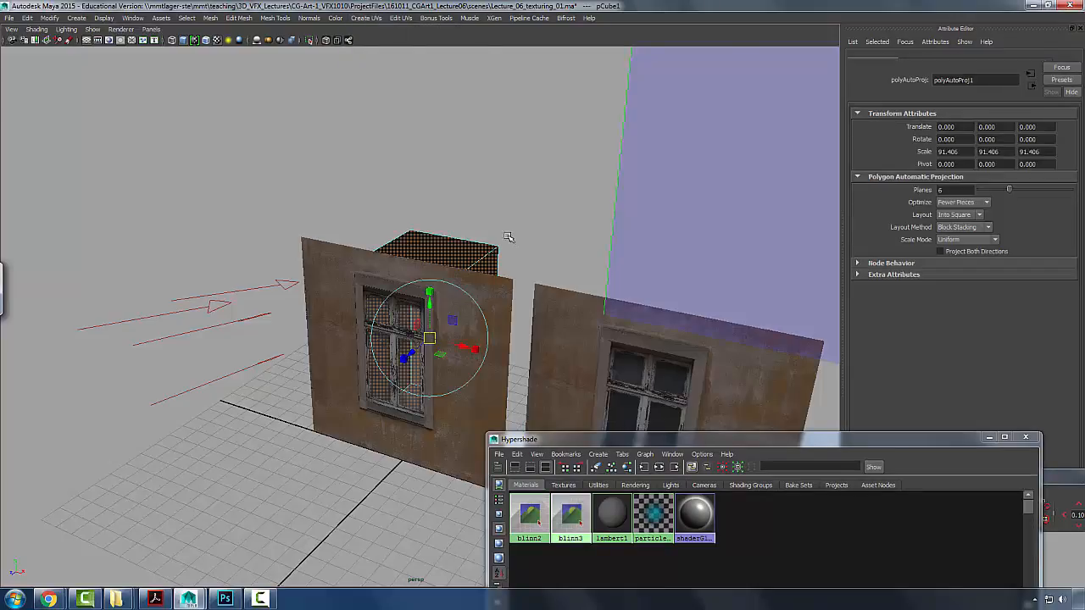
pyautogui.moveTo(509, 237); pyautogui.dragTo(447, 268)
pyautogui.rightClick(437, 268)
pyautogui.click(489, 257)
pyautogui.click(467, 305)
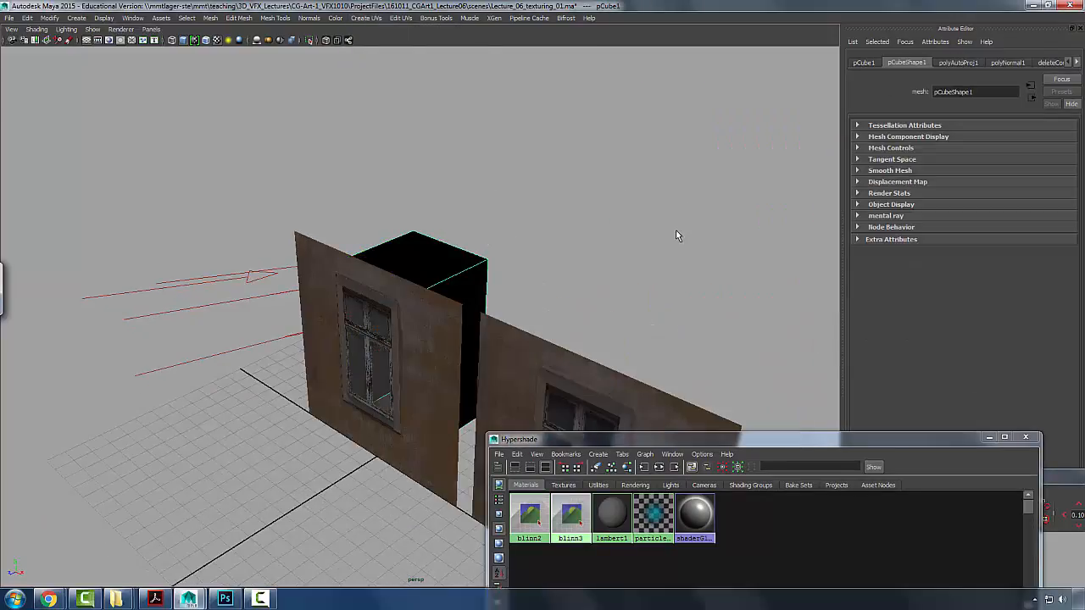
# - Scale all of the cube's UVs down to a small cluster near the centre of the tile in the UV Texture Editor, and close the editor
pyautogui.click(187, 18)
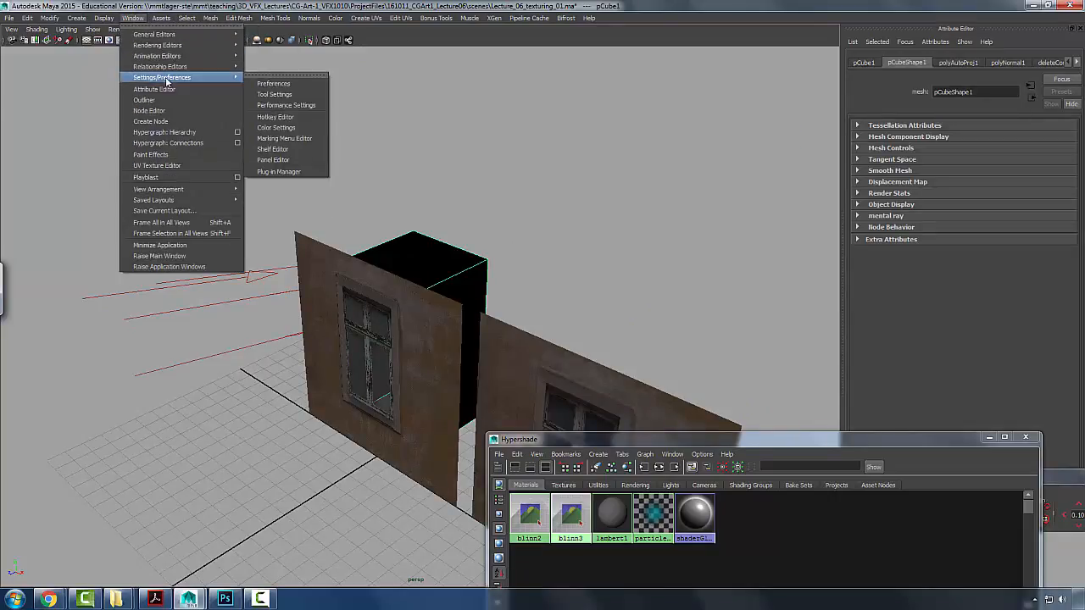
pyautogui.click(157, 165)
pyautogui.moveTo(735, 476); pyautogui.dragTo(767, 50)
pyautogui.click(648, 81)
pyautogui.moveTo(643, 140); pyautogui.dragTo(939, 443)
pyautogui.press('r')
pyautogui.moveTo(819, 301); pyautogui.dragTo(828, 276)
pyautogui.press('w')
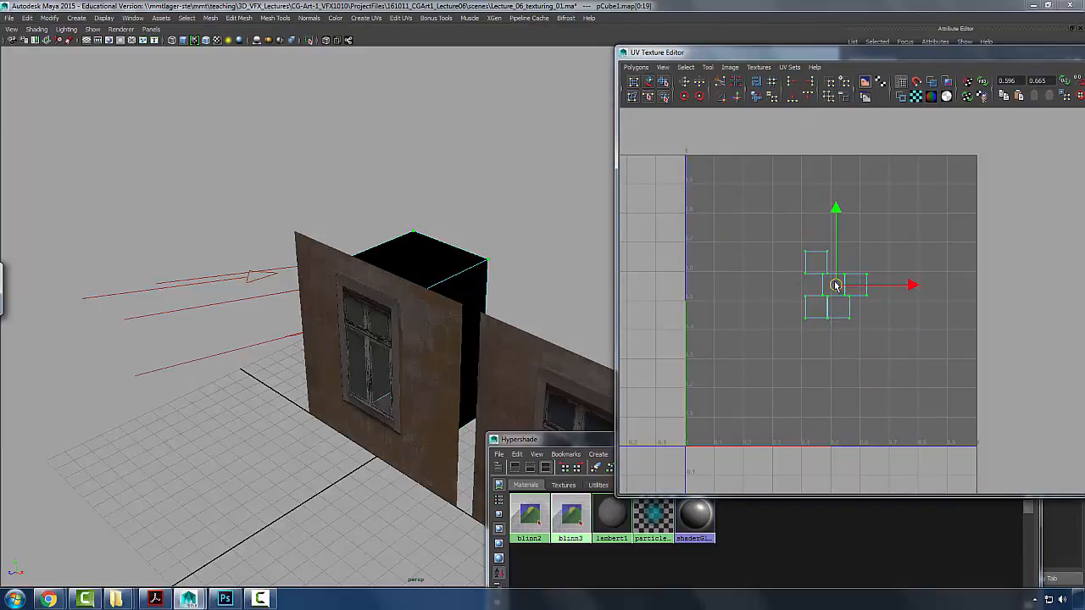
pyautogui.click(477, 240)
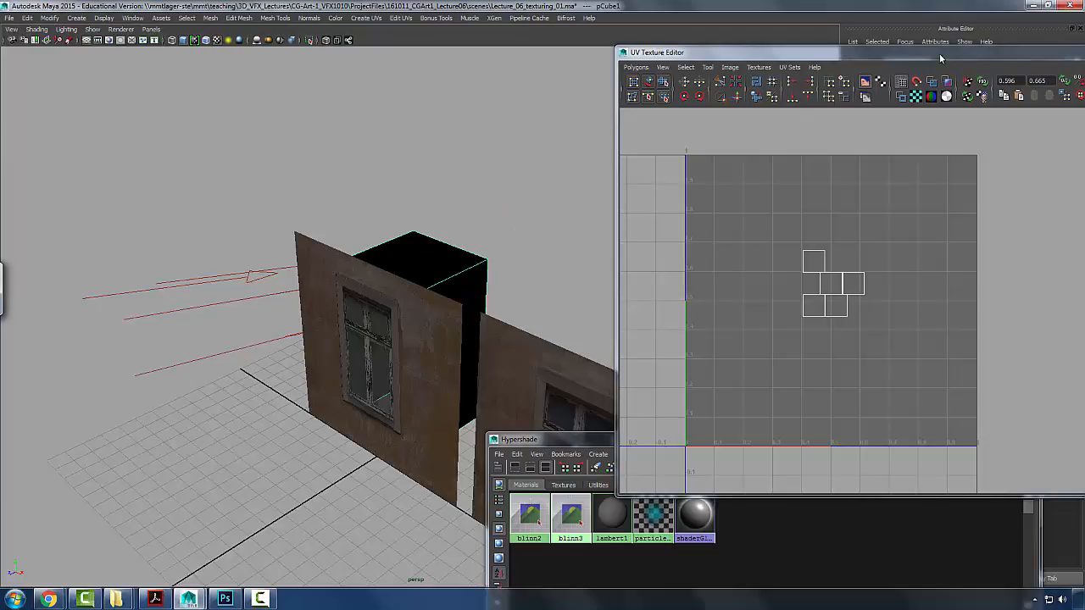
pyautogui.moveTo(940, 54); pyautogui.dragTo(761, 79)
pyautogui.click(533, 219)
pyautogui.moveTo(531, 220); pyautogui.dragTo(614, 181)
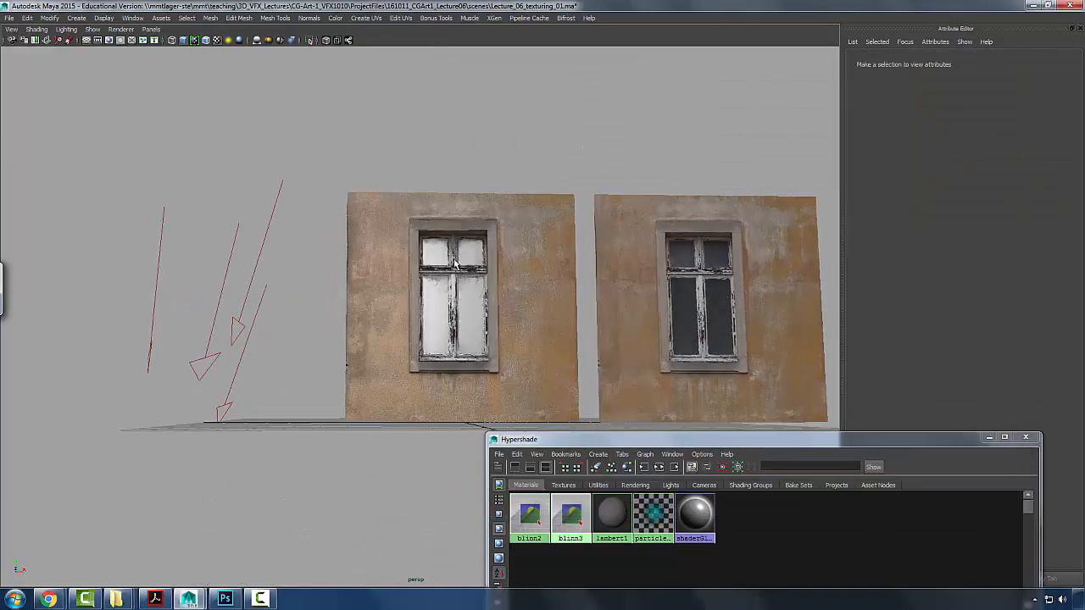
# - Assign a new Blinn material to the open cube and set the material's colour to black
pyautogui.moveTo(468, 294)
pyautogui.mouseDown()
pyautogui.moveTo(505, 298)
pyautogui.moveTo(447, 300)
pyautogui.mouseUp()
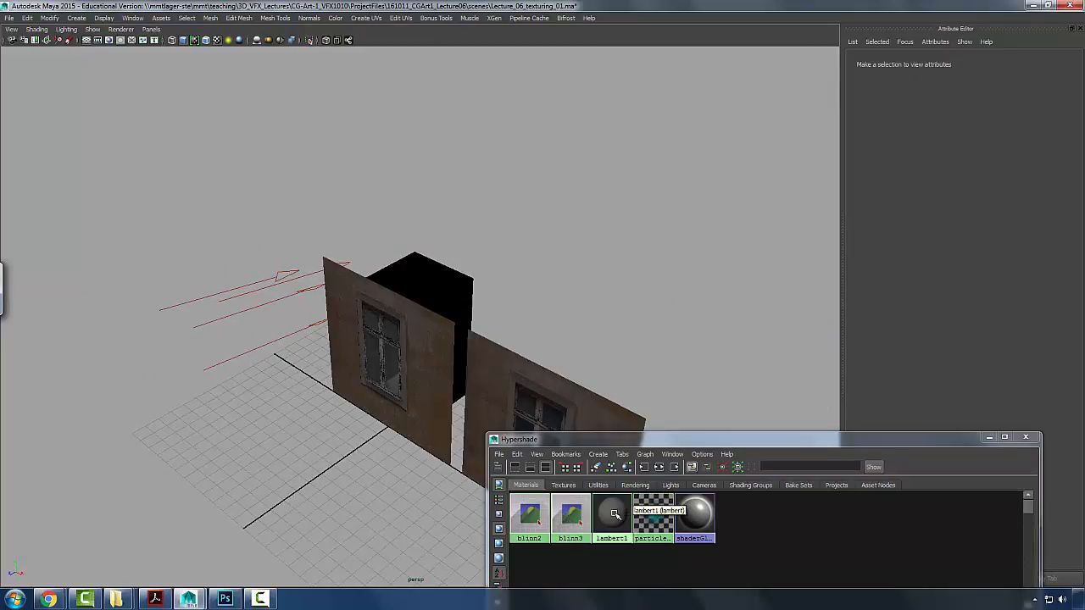
pyautogui.moveTo(649, 439); pyautogui.dragTo(607, 207)
pyautogui.moveTo(503, 201); pyautogui.dragTo(657, 346)
pyautogui.rightClick(455, 295)
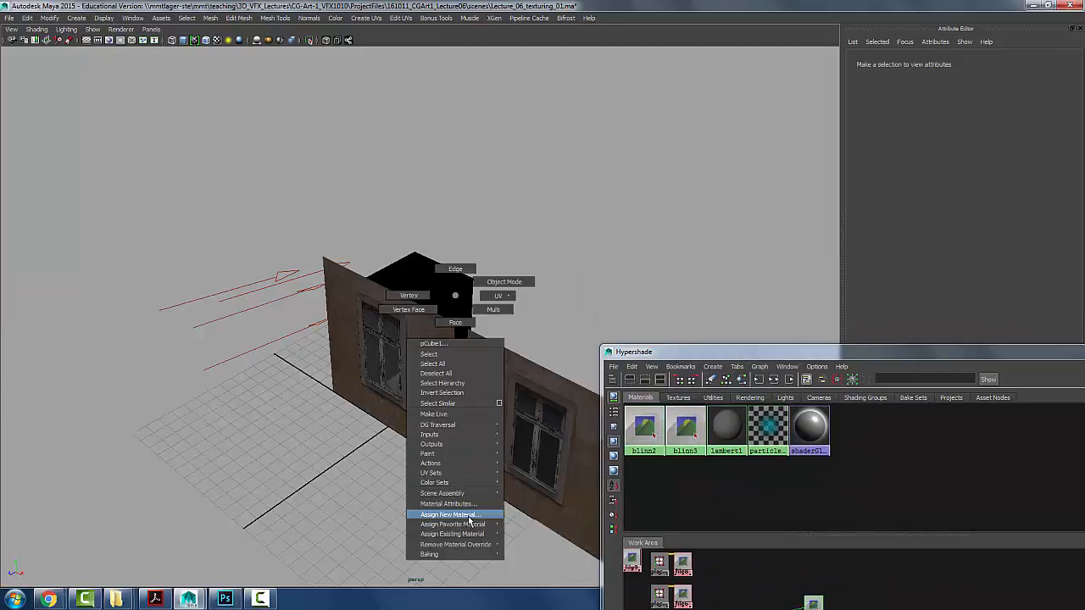
pyautogui.moveTo(474, 516)
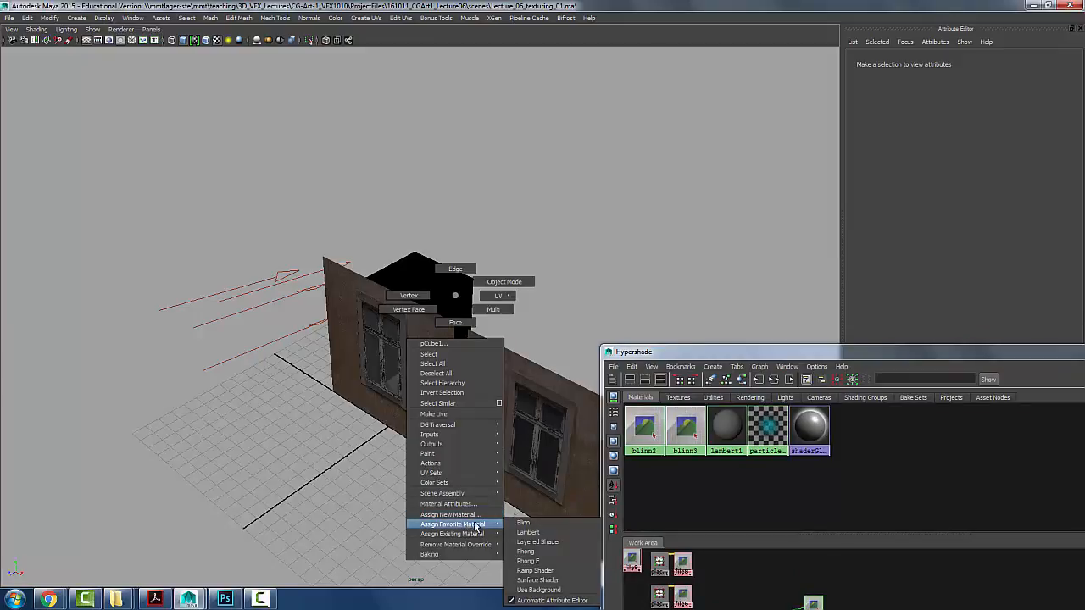
pyautogui.click(522, 522)
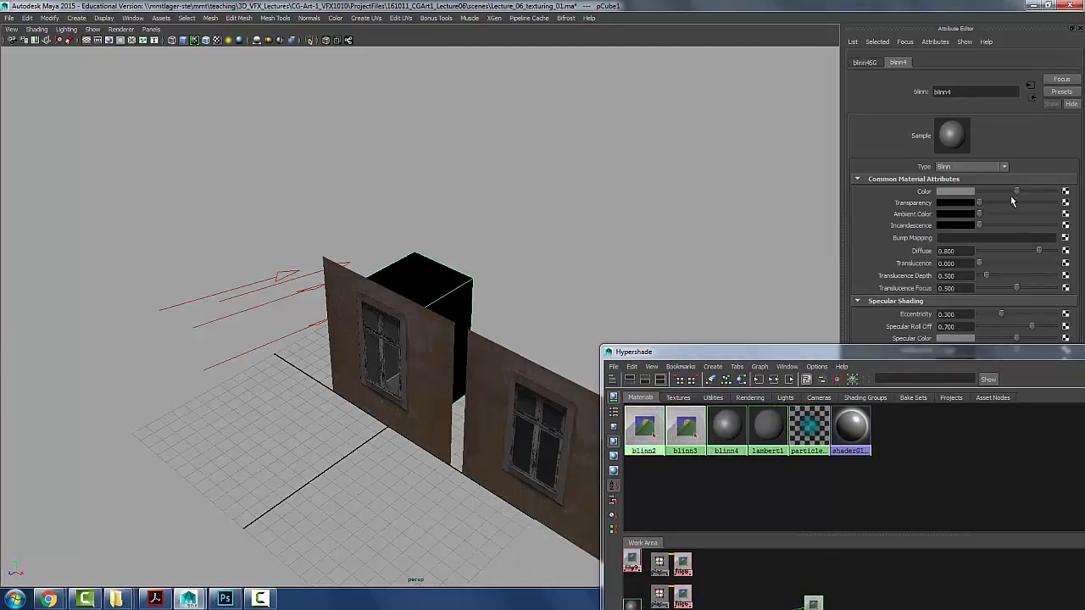
pyautogui.moveTo(1011, 195); pyautogui.dragTo(950, 214)
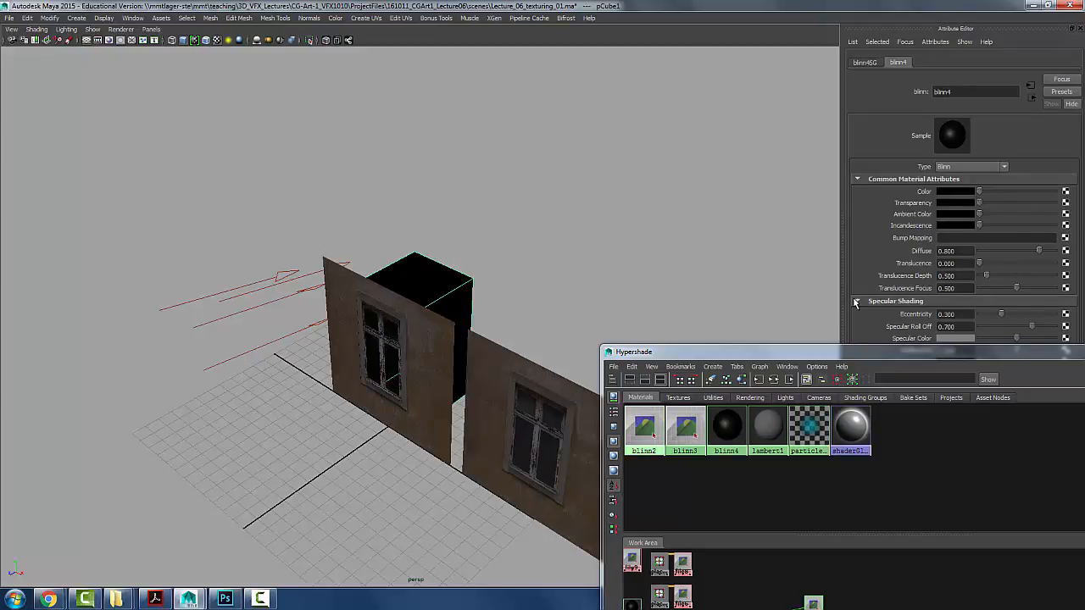
# - Connect a file texture to the new material's Incandescence and load example_emissive.jpg into it
pyautogui.click(491, 296)
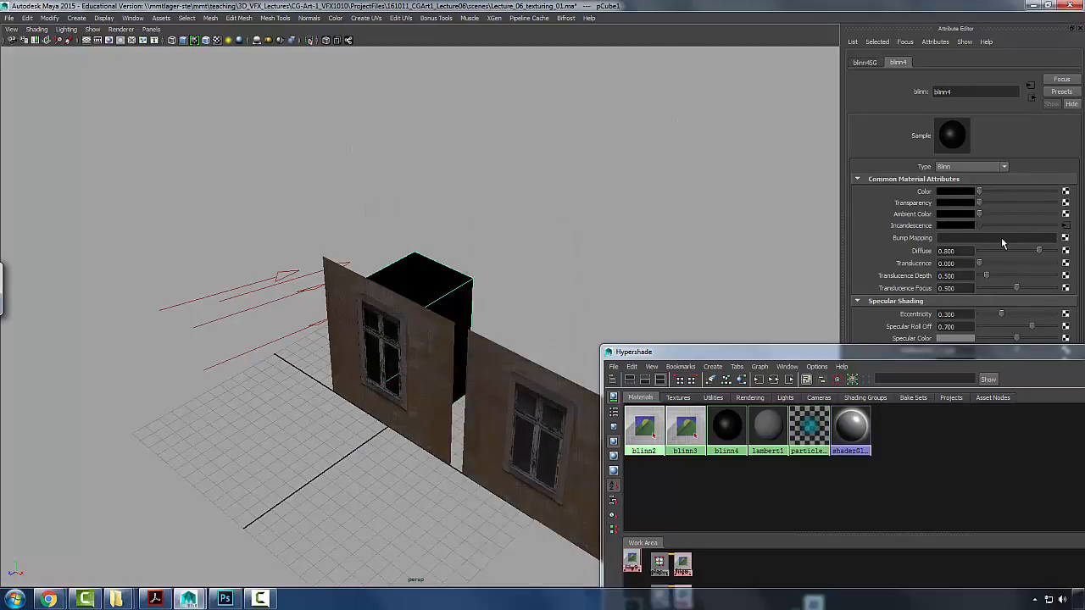
pyautogui.click(956, 179)
pyautogui.click(951, 182)
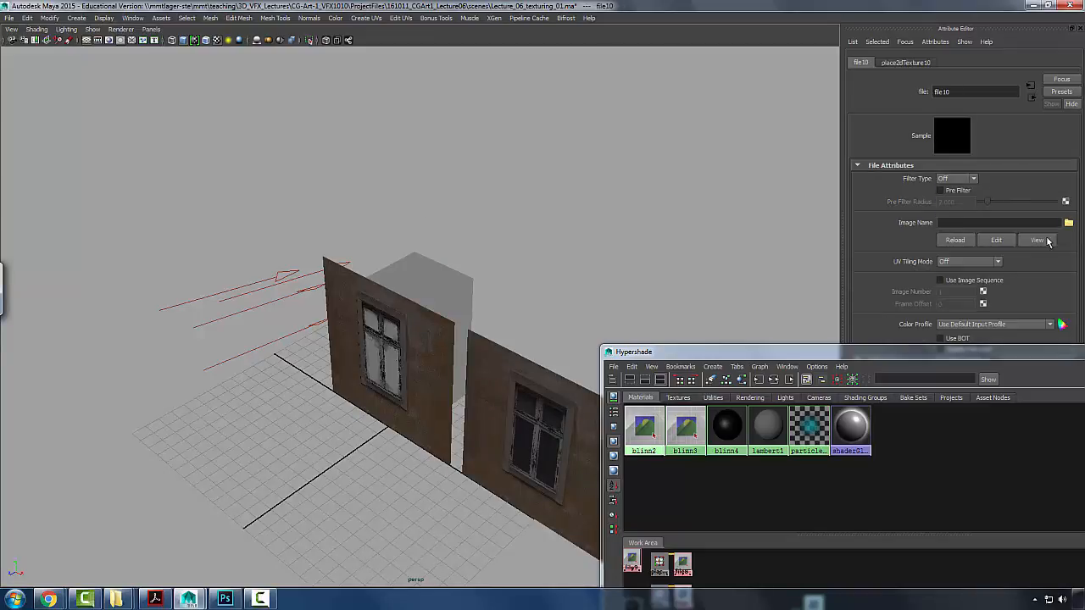
pyautogui.click(1068, 222)
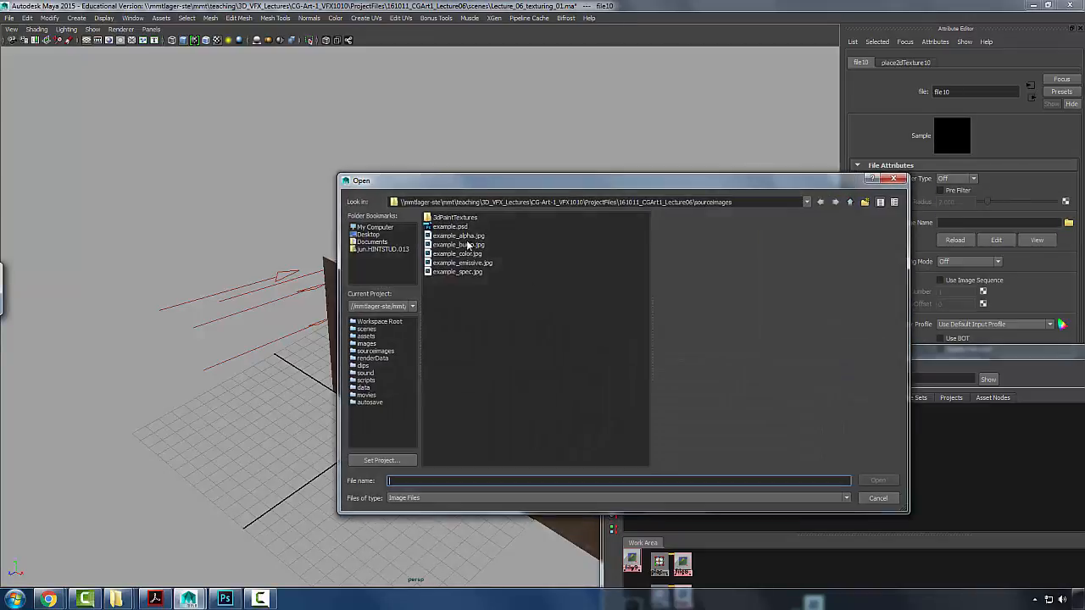
pyautogui.click(483, 264)
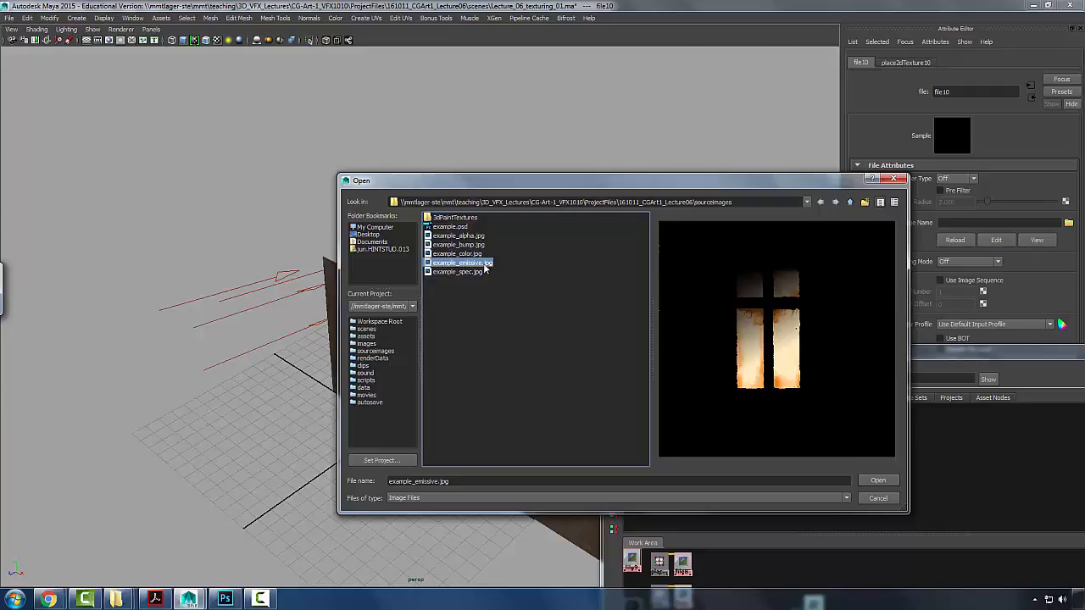
pyautogui.click(891, 479)
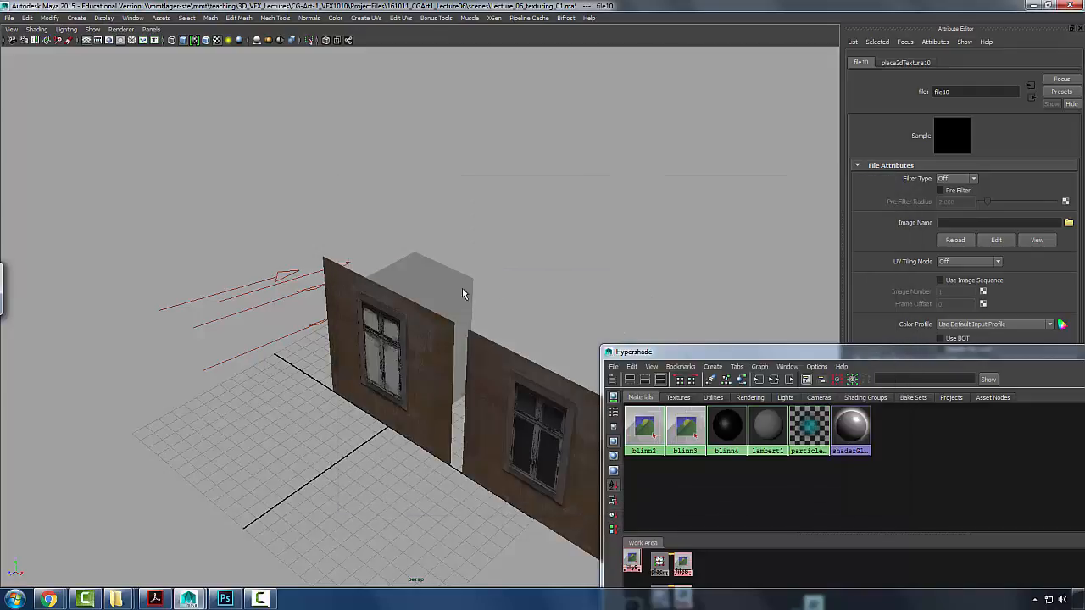
# - Show the scene with its own lights and open the material attributes of the cube behind the wall
pyautogui.moveTo(462, 290); pyautogui.dragTo(373, 343)
pyautogui.press('7')
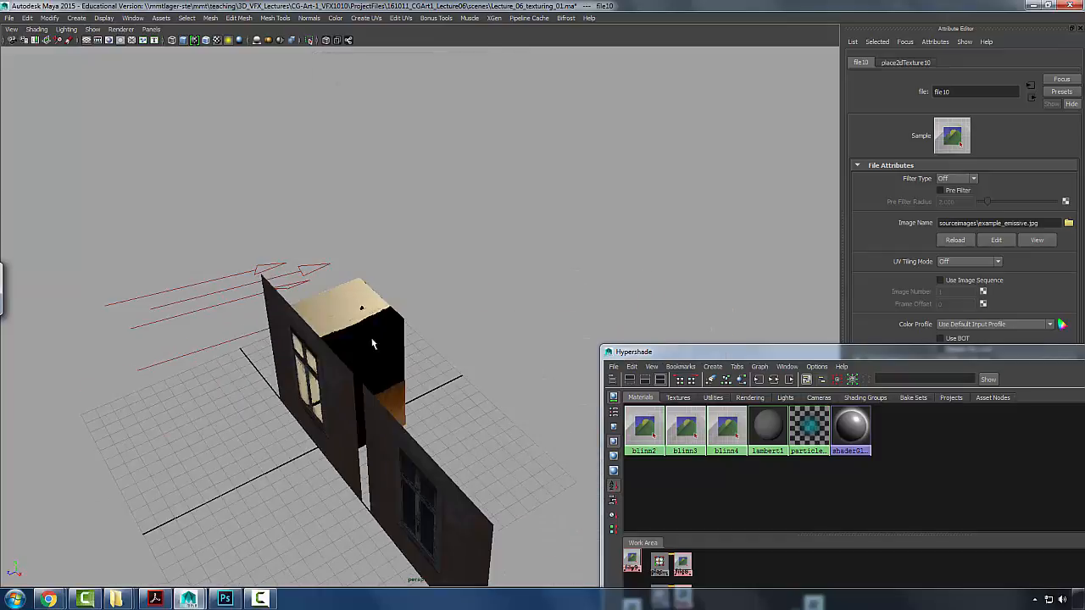
pyautogui.rightClick(362, 337)
pyautogui.click(366, 545)
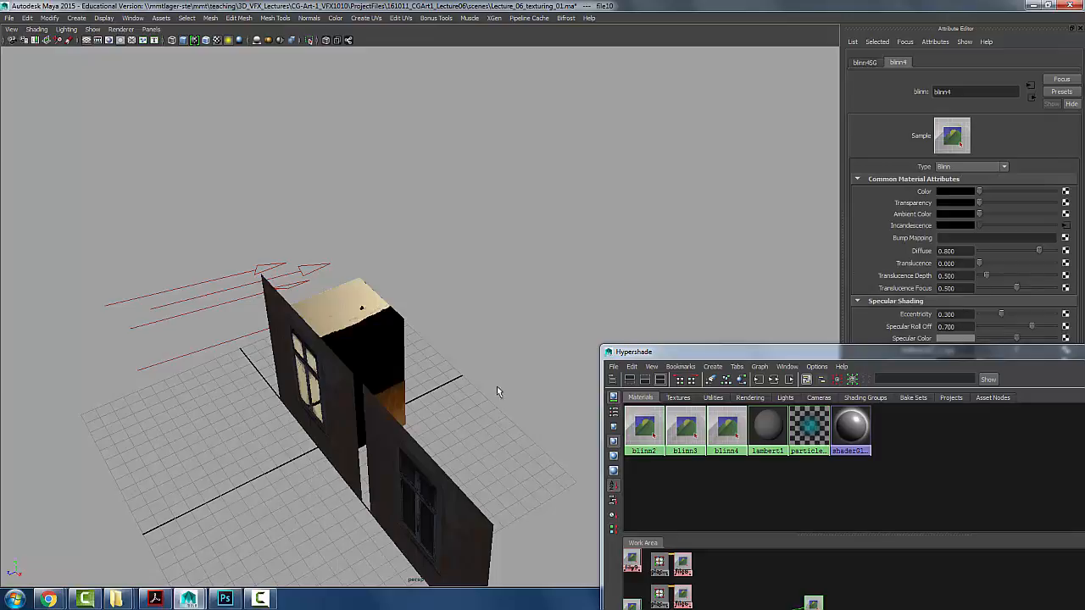
pyautogui.click(496, 387)
pyautogui.rightClick(377, 335)
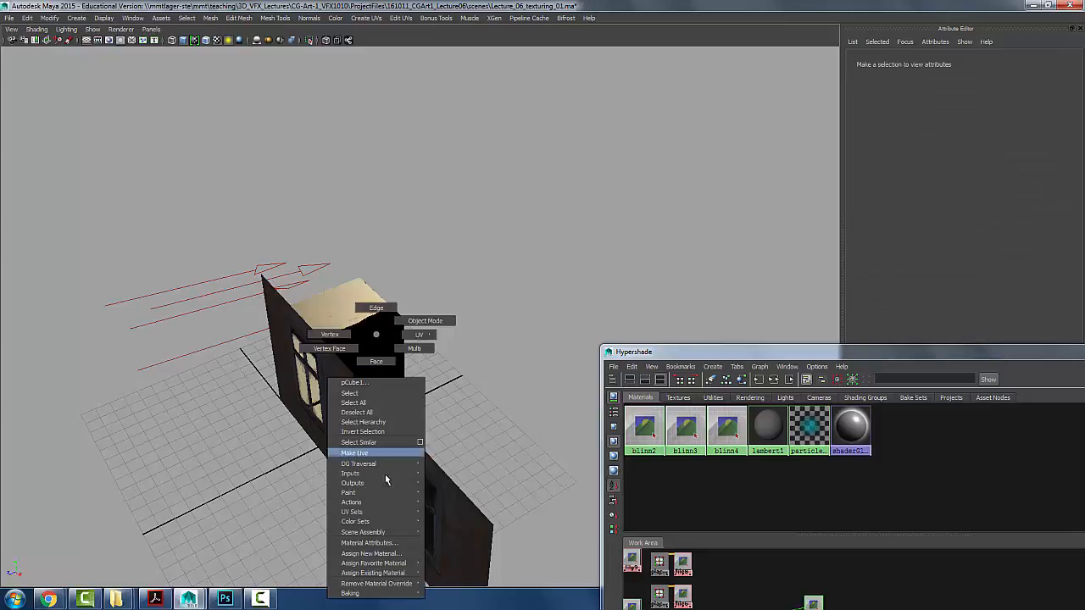
pyautogui.click(381, 545)
# - Change the viewport background to black and bring the lit window into front view
pyautogui.moveTo(345, 310); pyautogui.dragTo(414, 338)
pyautogui.hotkey('alt', 'b')
pyautogui.hotkey('alt', 'b')
pyautogui.click(479, 443)
pyautogui.moveTo(479, 443); pyautogui.dragTo(379, 338)
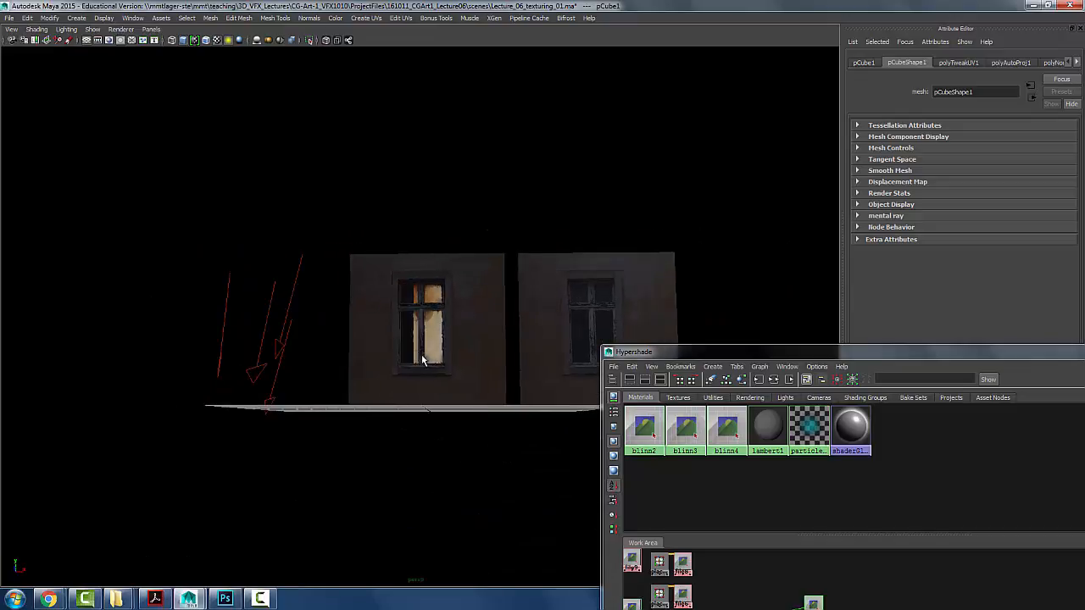
pyautogui.moveTo(428, 326)
pyautogui.mouseDown()
pyautogui.moveTo(547, 315)
pyautogui.moveTo(402, 318)
pyautogui.moveTo(428, 337)
pyautogui.mouseUp()
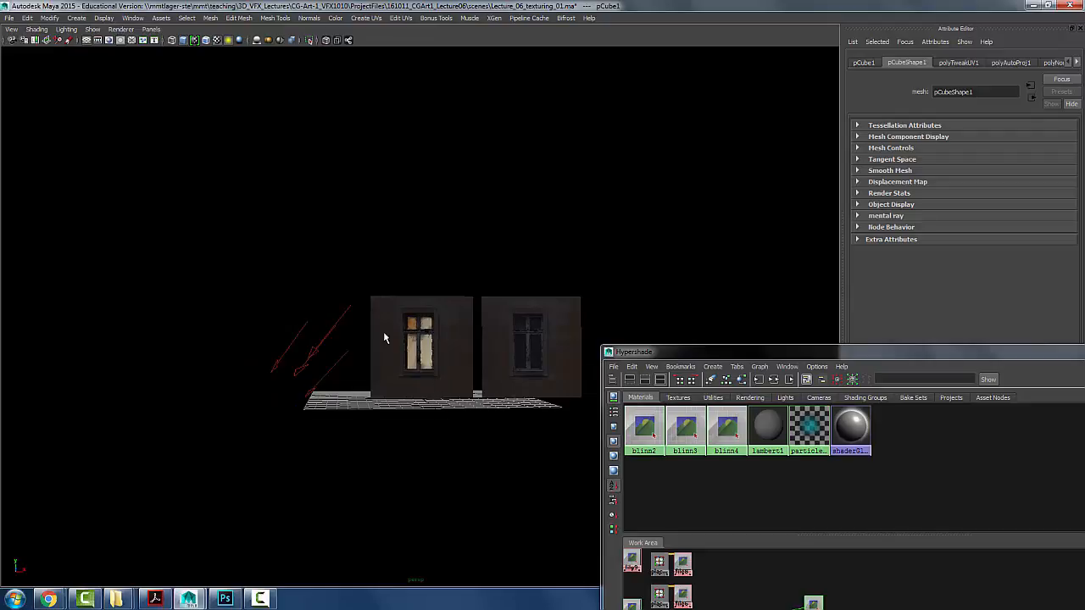
# - Examine from different angles and distances how the glowing room looks through the window under night lighting
pyautogui.scroll(2, 398, 381)
pyautogui.scroll(-3, 463, 380)
pyautogui.click(252, 446)
pyautogui.moveTo(356, 381); pyautogui.dragTo(523, 269)
pyautogui.scroll(-3, 334, 356)
pyautogui.scroll(2, 552, 288)
pyautogui.scroll(3, 552, 288)
pyautogui.scroll(-3, 518, 271)
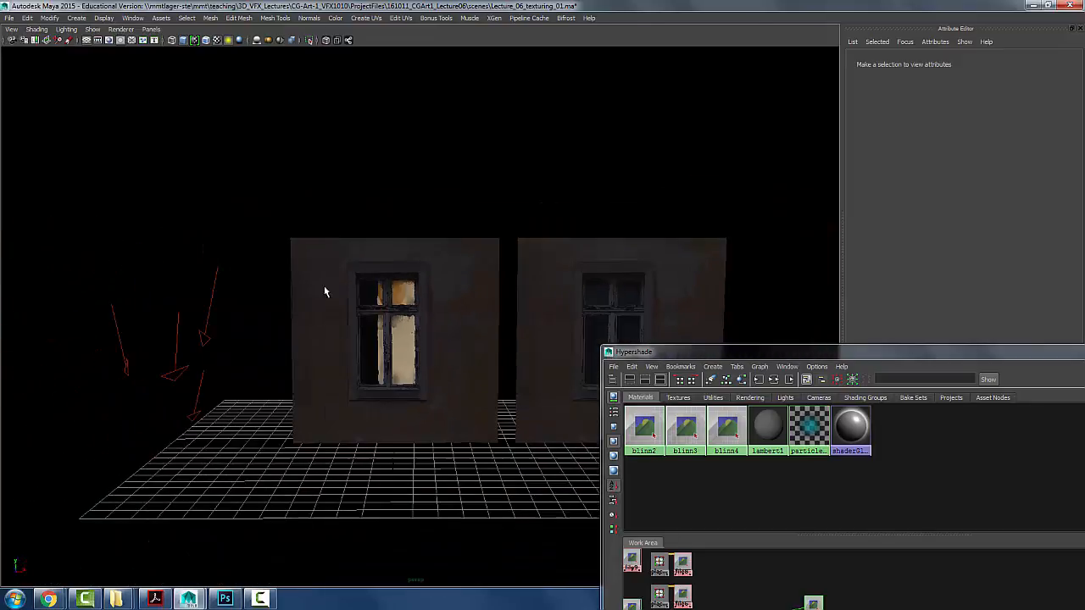
# - Raise the directional light's intensity to 0.977 and deselect the light
pyautogui.click(203, 317)
pyautogui.moveTo(982, 203); pyautogui.dragTo(986, 204)
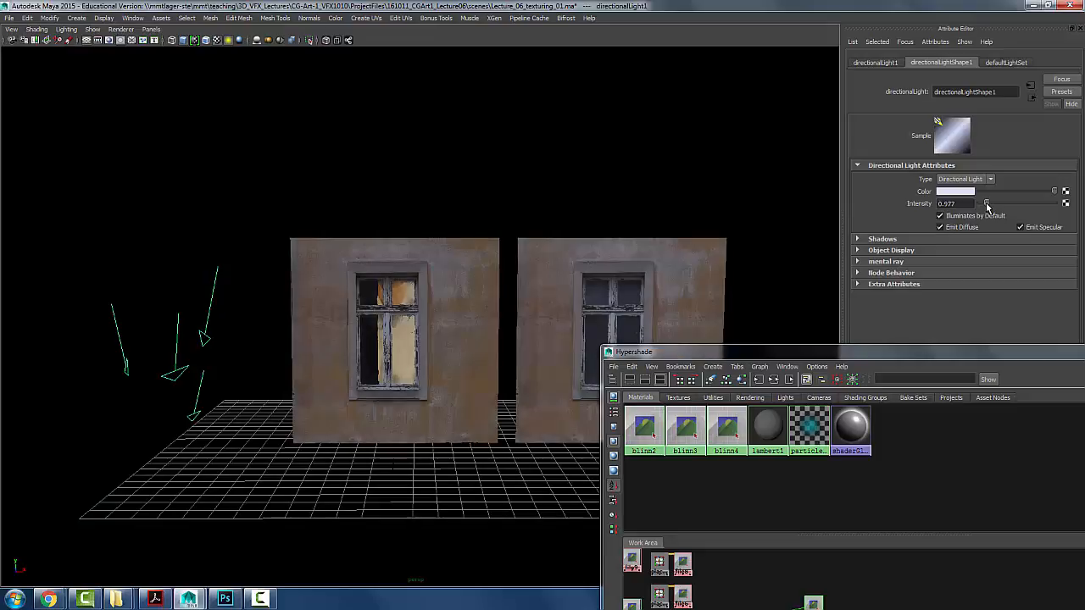
pyautogui.scroll(-2, 536, 243)
pyautogui.click(642, 247)
# - Return the viewport background to light grey and select the second wall, the one without the lit room
pyautogui.moveTo(642, 247); pyautogui.dragTo(650, 243)
pyautogui.scroll(-2, 508, 270)
pyautogui.moveTo(476, 278); pyautogui.dragTo(523, 281)
pyautogui.scroll(2, 542, 294)
pyautogui.scroll(2, 522, 280)
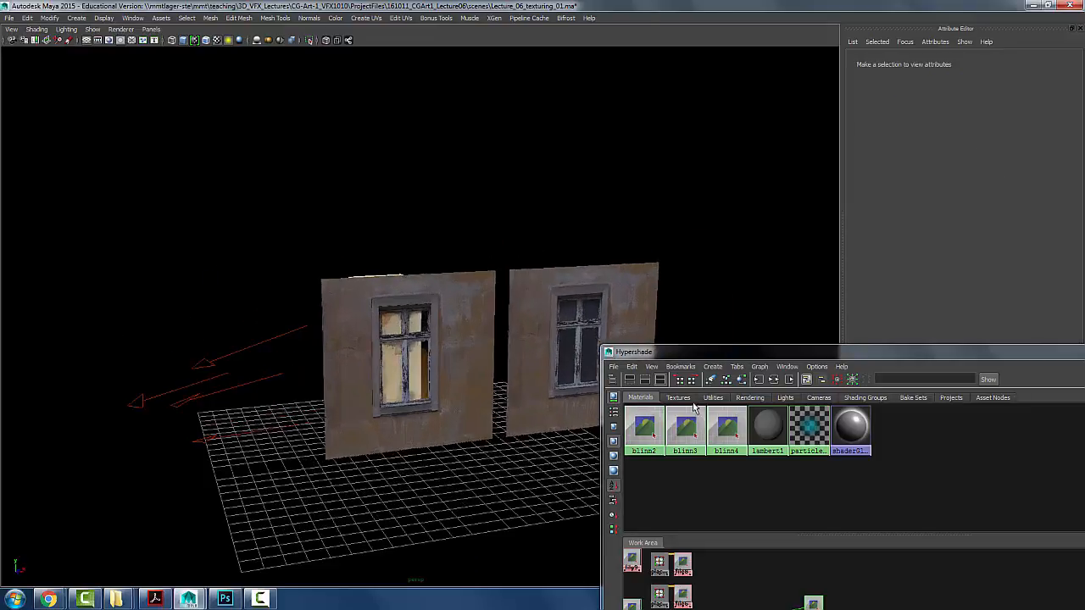
pyautogui.scroll(-2, 538, 316)
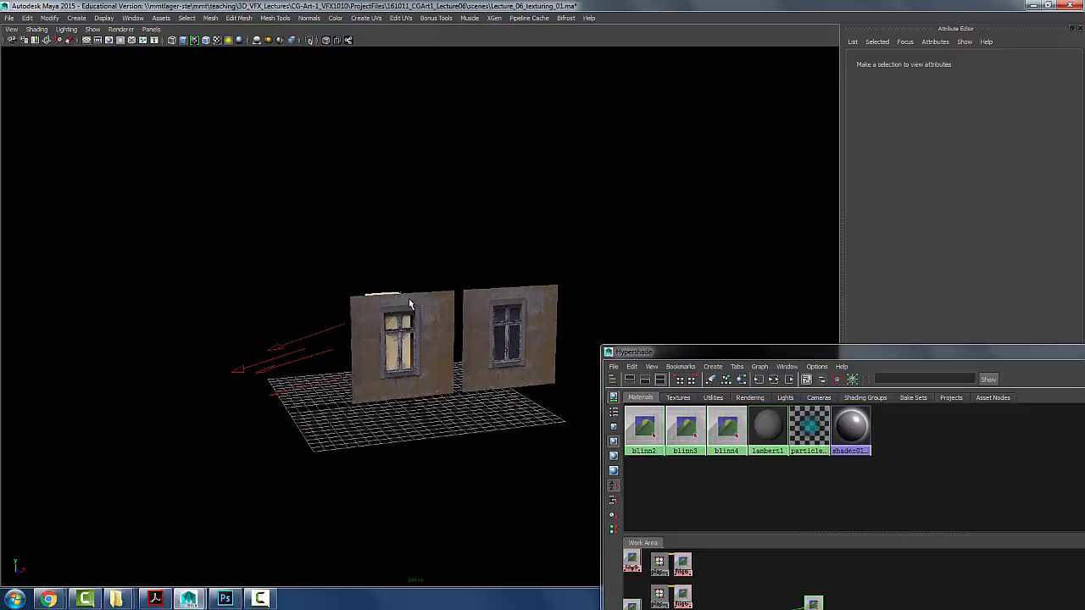
pyautogui.scroll(2, 284, 325)
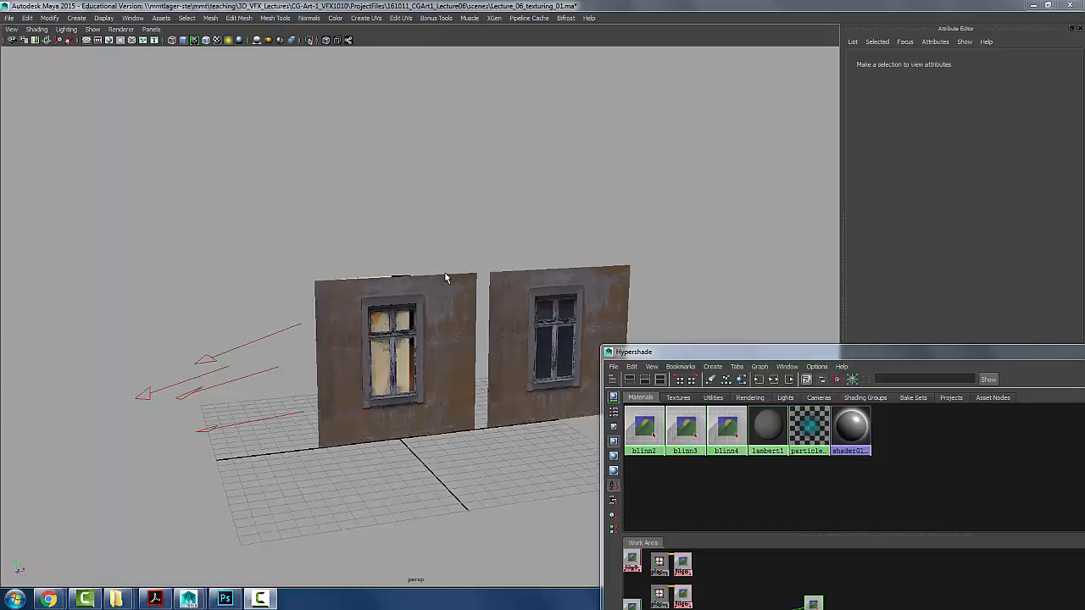
pyautogui.click(575, 321)
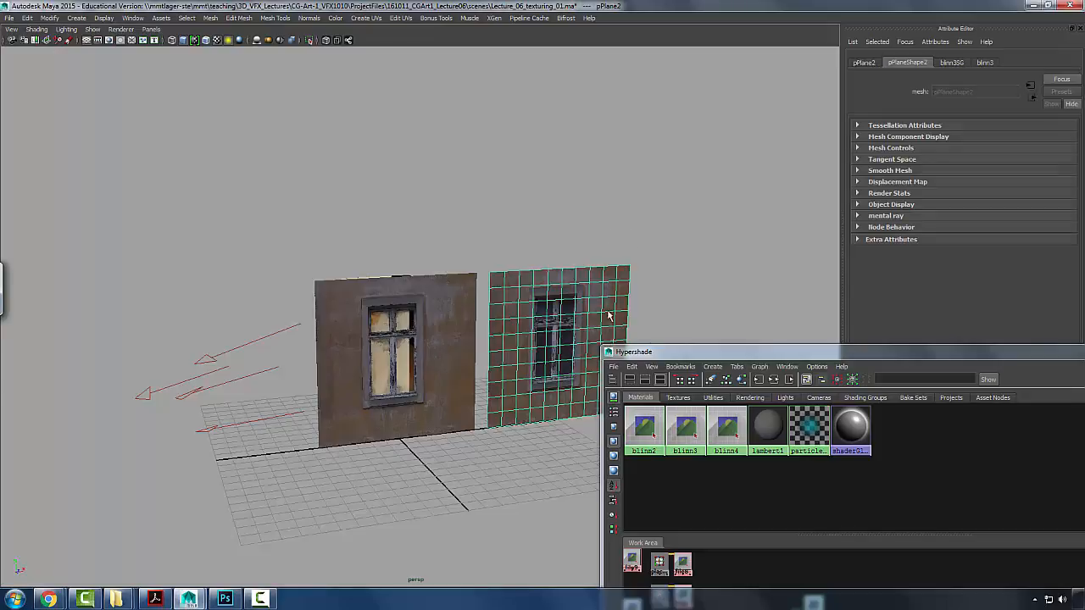
# - Delete the second wall and its blinn3 material, then close Hypershade
pyautogui.press('Delete')
pyautogui.moveTo(661, 353); pyautogui.dragTo(609, 315)
pyautogui.click(600, 319)
pyautogui.click(636, 346)
pyautogui.moveTo(632, 299); pyautogui.dragTo(408, 297)
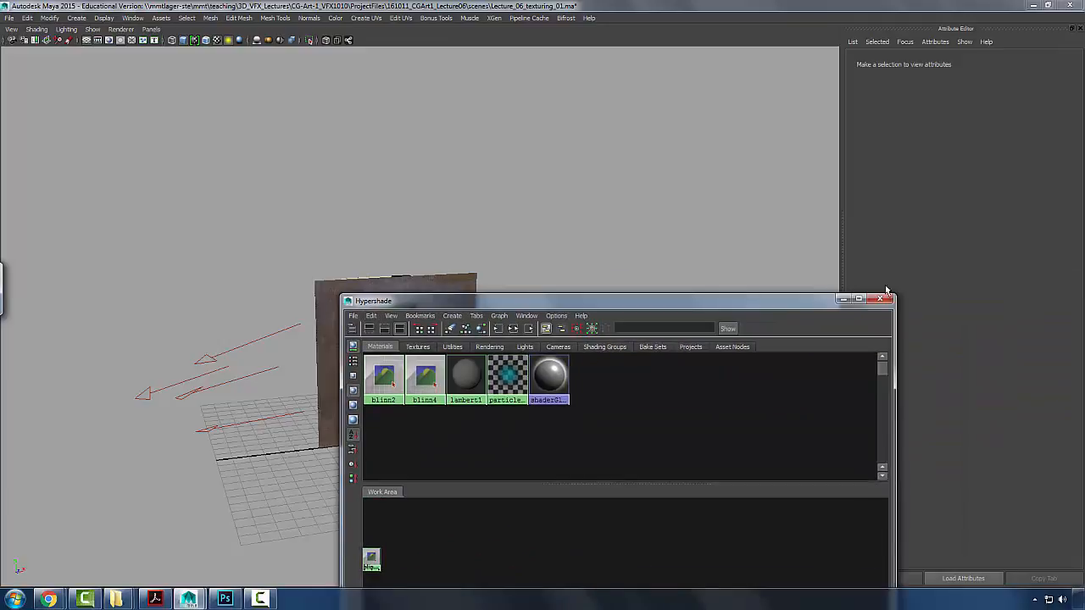
# - Set the directional light's intensity to 1
pyautogui.moveTo(457, 218); pyautogui.dragTo(489, 312)
pyautogui.click(271, 313)
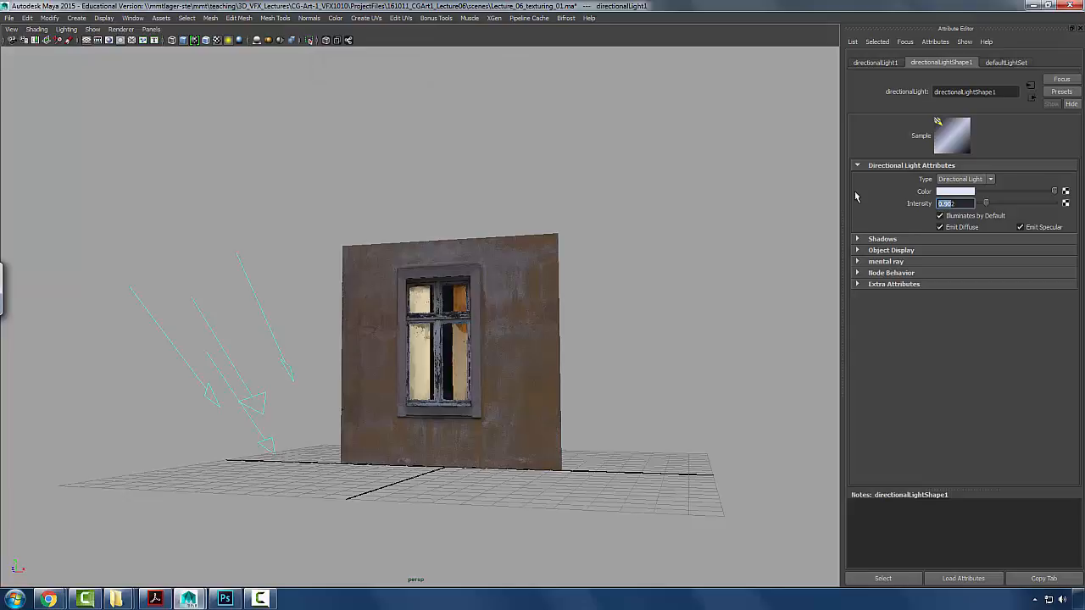
pyautogui.write('1')
pyautogui.press('Return')
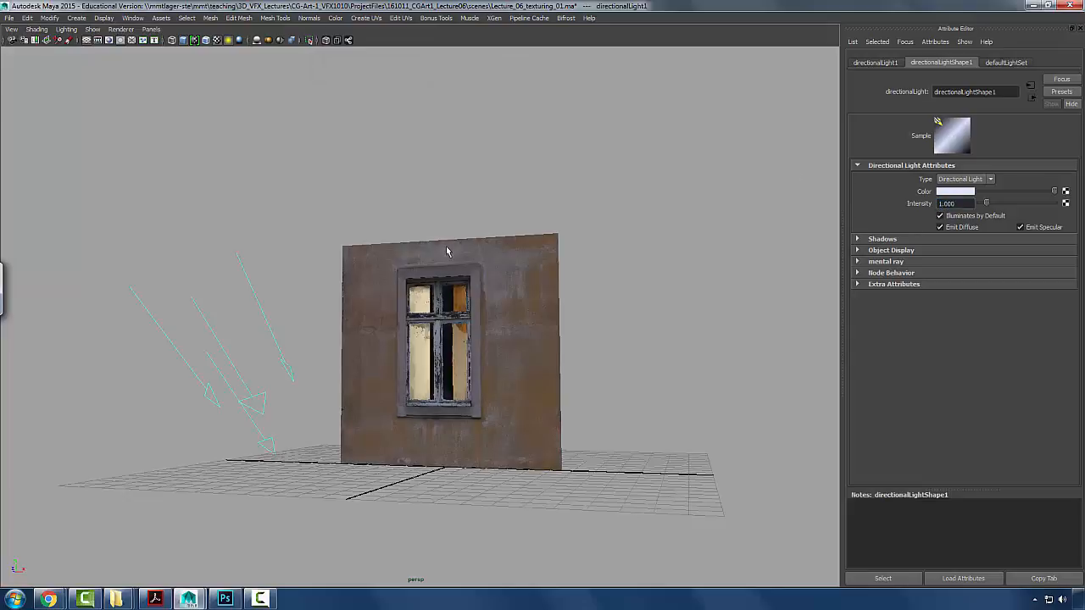
# - Return the viewport to textured display with default lighting and delete the directional light and the lit room behind the window
pyautogui.click(531, 181)
pyautogui.press('6')
pyautogui.moveTo(514, 229)
pyautogui.mouseDown()
pyautogui.moveTo(283, 301)
pyautogui.moveTo(492, 288)
pyautogui.moveTo(447, 290)
pyautogui.moveTo(510, 274)
pyautogui.moveTo(448, 285)
pyautogui.moveTo(449, 221)
pyautogui.moveTo(527, 238)
pyautogui.mouseUp()
pyautogui.click(237, 405)
pyautogui.click(292, 292)
pyautogui.click(398, 356)
pyautogui.press('Delete')
# - Examine the remaining window wall from different angles and distances, with and without it selected
pyautogui.scroll(5, 509, 274)
pyautogui.scroll(2, 479, 283)
pyautogui.click(519, 251)
pyautogui.scroll(-1, 482, 251)
pyautogui.click(585, 239)
pyautogui.click(403, 339)
pyautogui.moveTo(441, 285); pyautogui.dragTo(476, 314)
pyautogui.click(563, 280)
pyautogui.moveTo(562, 280); pyautogui.dragTo(521, 308)
pyautogui.click(480, 348)
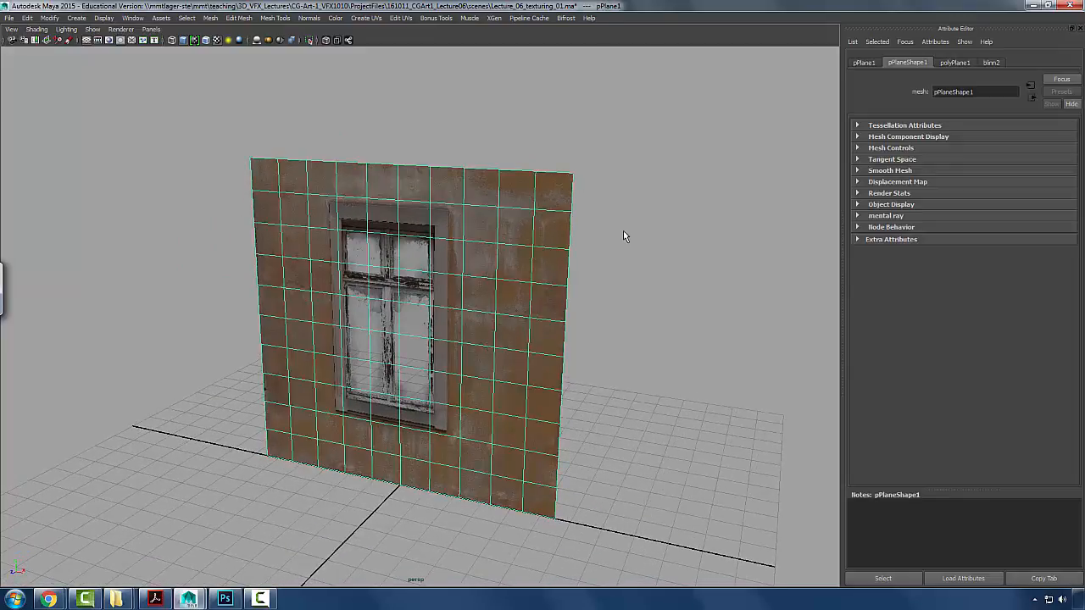
pyautogui.click(644, 284)
pyautogui.moveTo(571, 315); pyautogui.dragTo(464, 259)
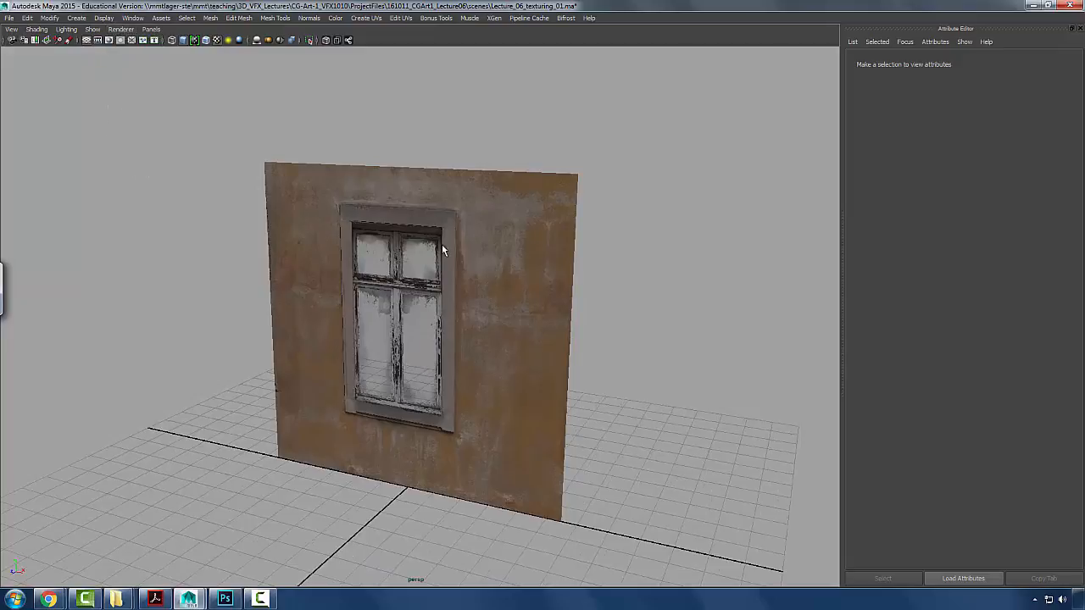
pyautogui.click(460, 353)
pyautogui.hotkey('ctrl', 'z')
pyautogui.moveTo(377, 378); pyautogui.dragTo(393, 360)
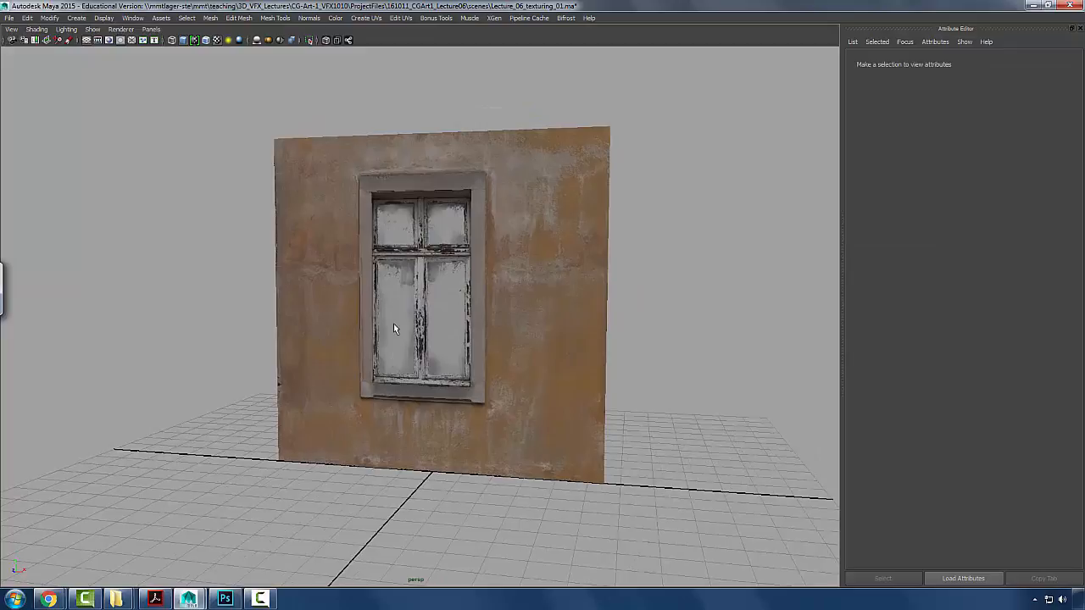
# - Switch to Photoshop, create a new 1920 × 1080 pixel document from the clipboard preset, and paste the Maya screenshot into it
pyautogui.hotkey('alt', 'Tab')
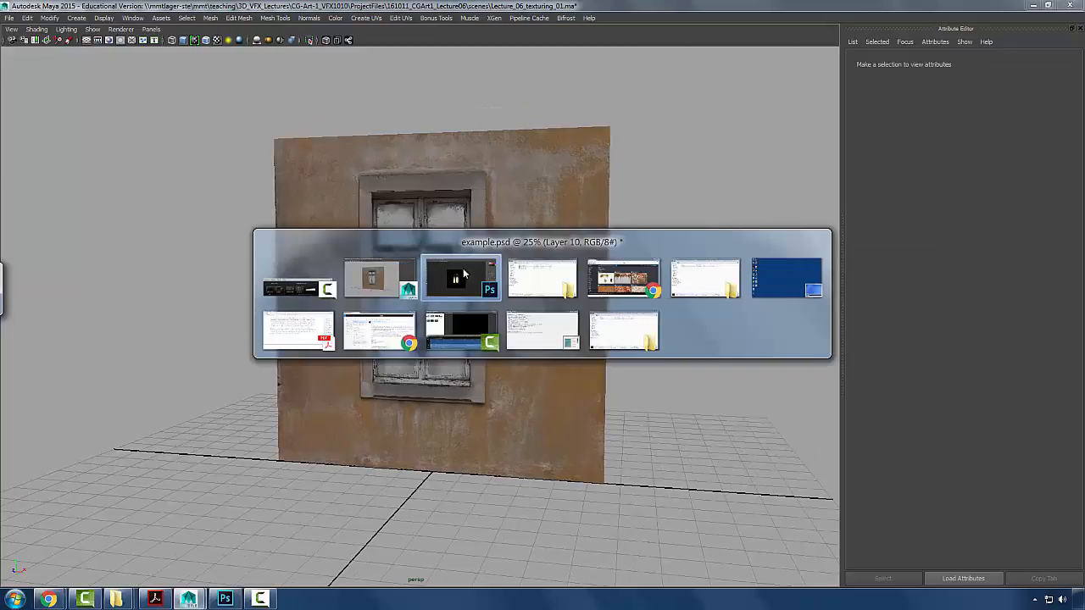
pyautogui.click(33, 10)
pyautogui.click(39, 27)
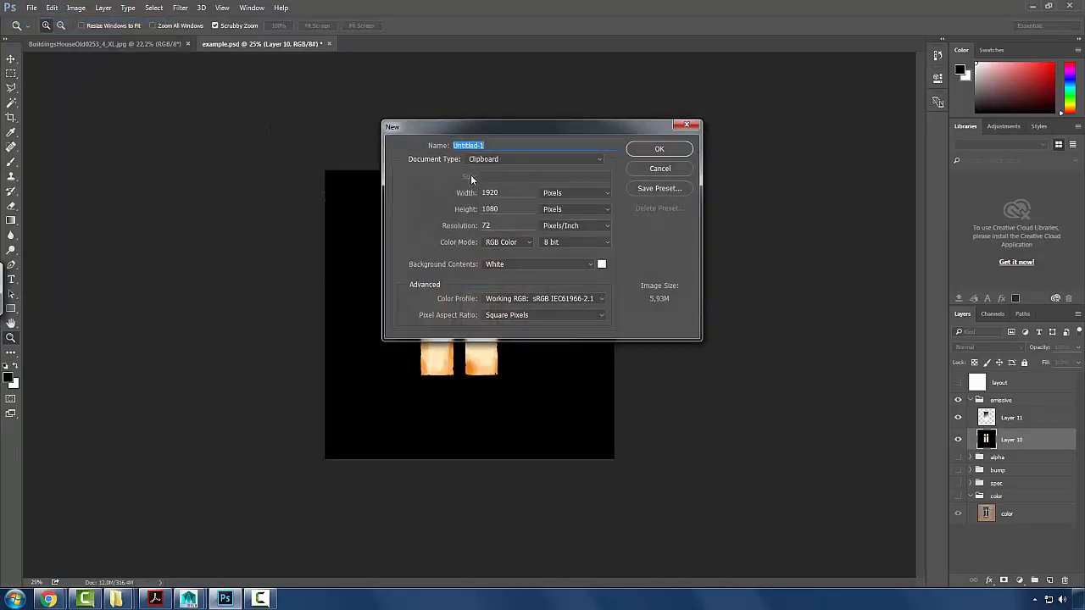
pyautogui.click(659, 150)
pyautogui.hotkey('ctrl', 'v')
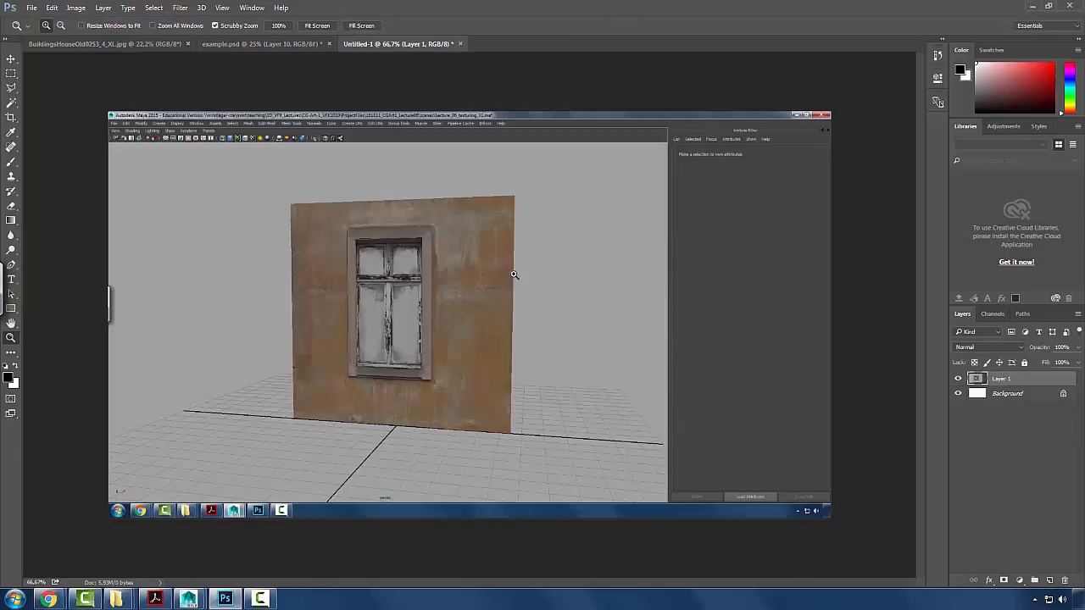
# - Outline the wall in the pasted screenshot with the Rectangular Marquee tool
pyautogui.press('m')
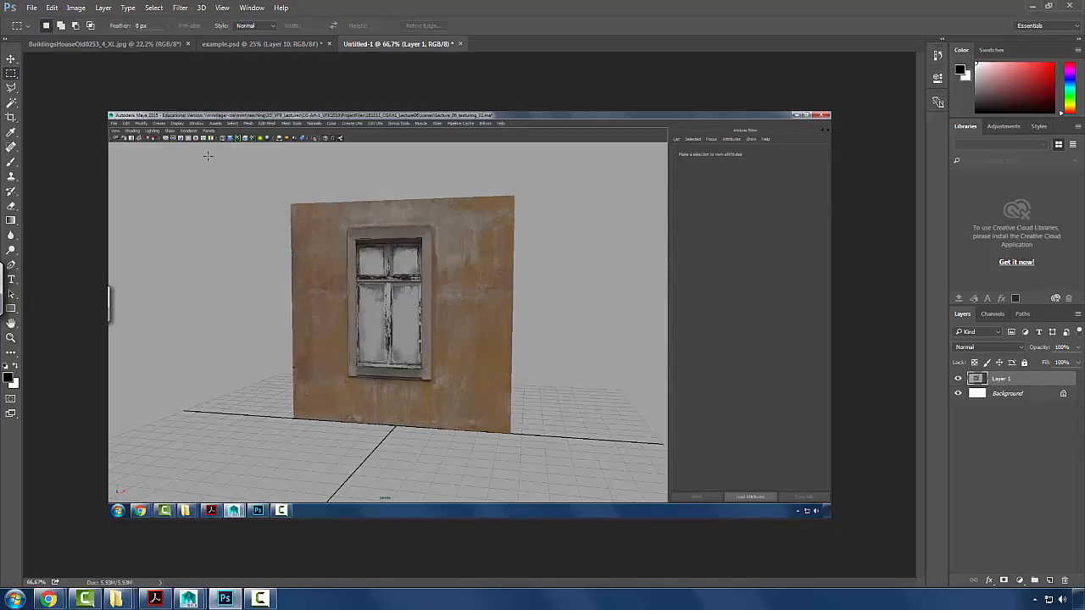
pyautogui.moveTo(319, 193); pyautogui.dragTo(585, 486)
pyautogui.moveTo(257, 160); pyautogui.dragTo(570, 424)
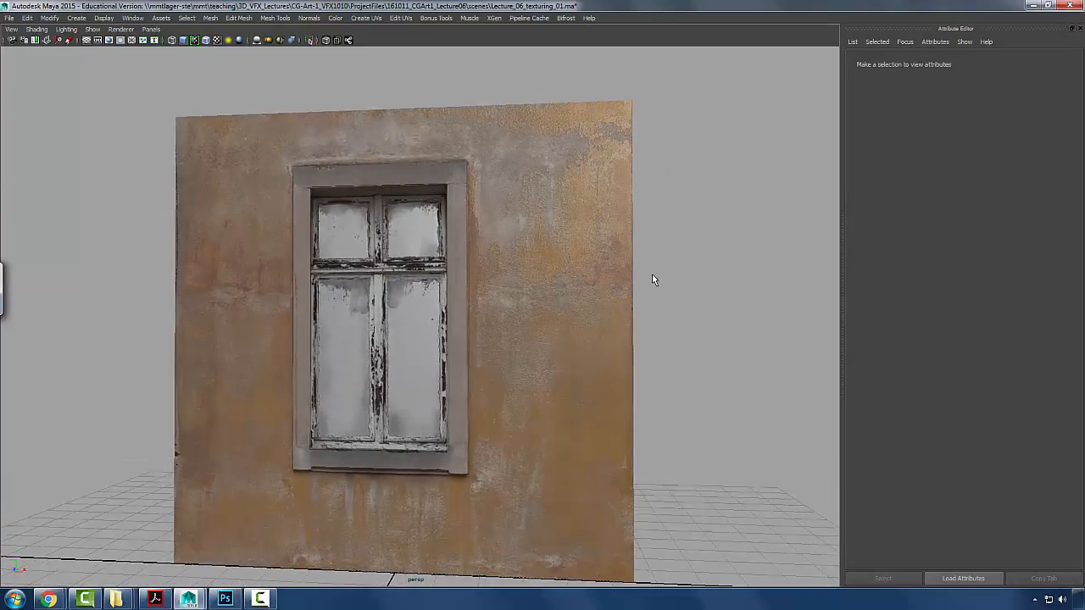
# - Return to Maya, view the window wall at an angle, and turn on Wireframe on Shaded
pyautogui.moveTo(654, 279); pyautogui.dragTo(603, 293)
pyautogui.hotkey('alt', 'Tab')
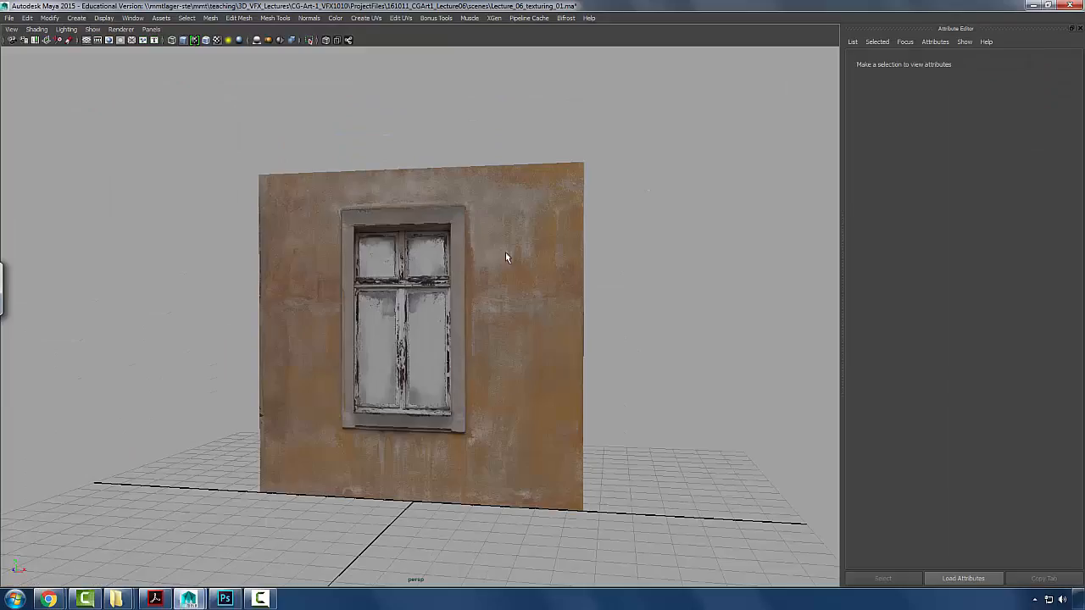
pyautogui.moveTo(504, 277); pyautogui.dragTo(499, 272)
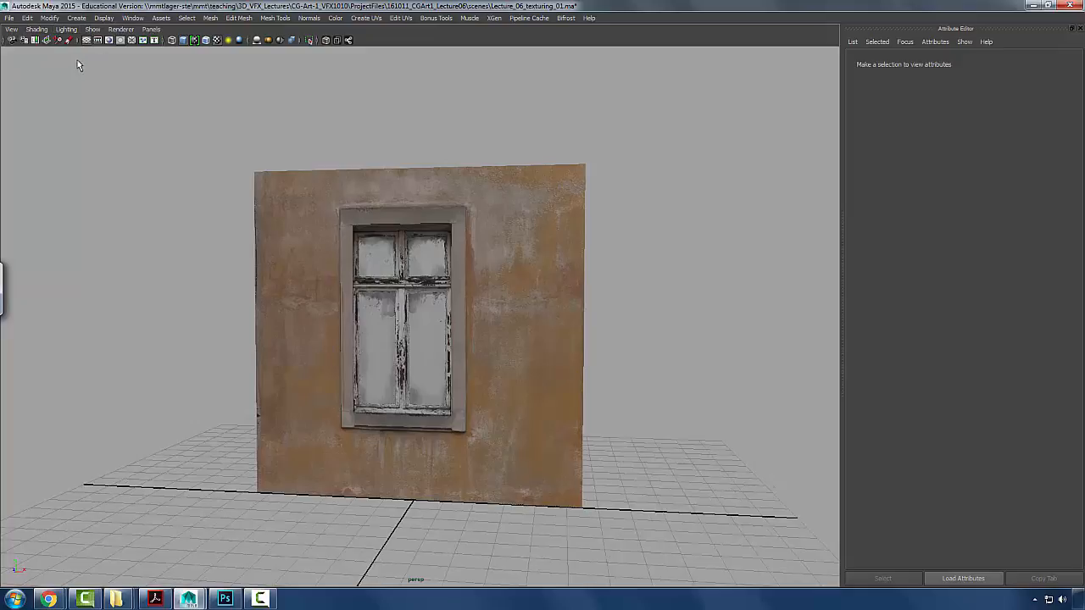
pyautogui.click(92, 30)
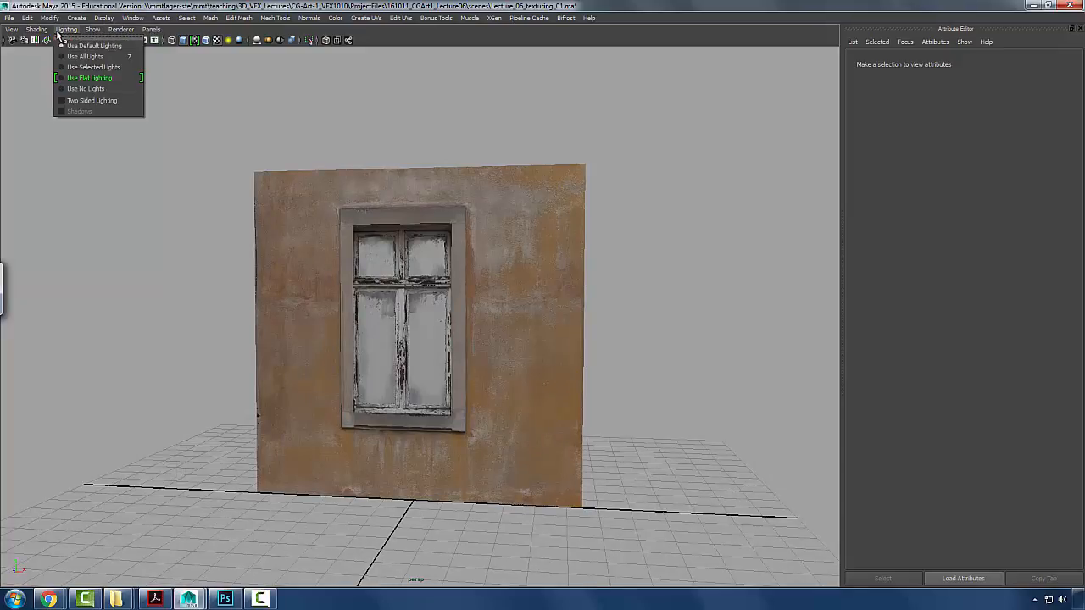
pyautogui.moveTo(36, 29)
pyautogui.click(38, 133)
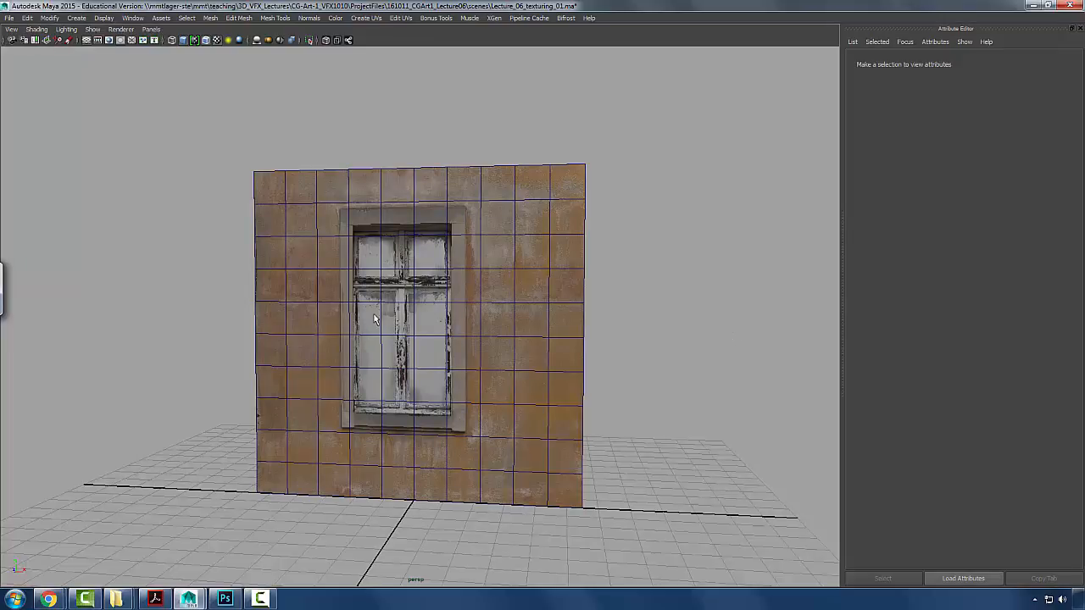
# - Show the wall shaded without textures, open it in the UV Texture Editor, and display the coloured UV checker pattern on it
pyautogui.press('5')
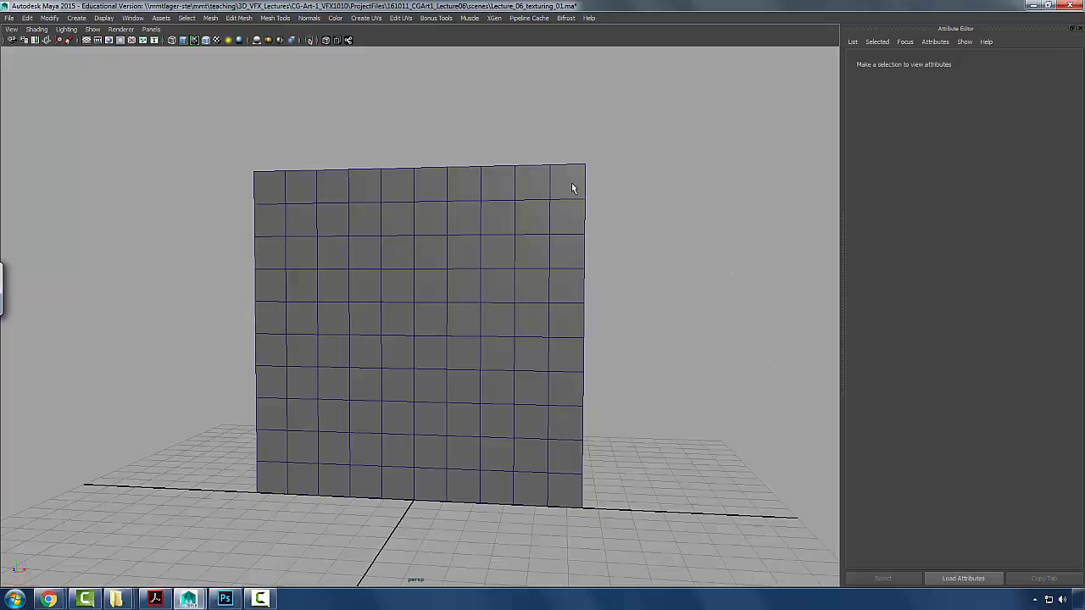
pyautogui.moveTo(586, 134); pyautogui.dragTo(521, 220)
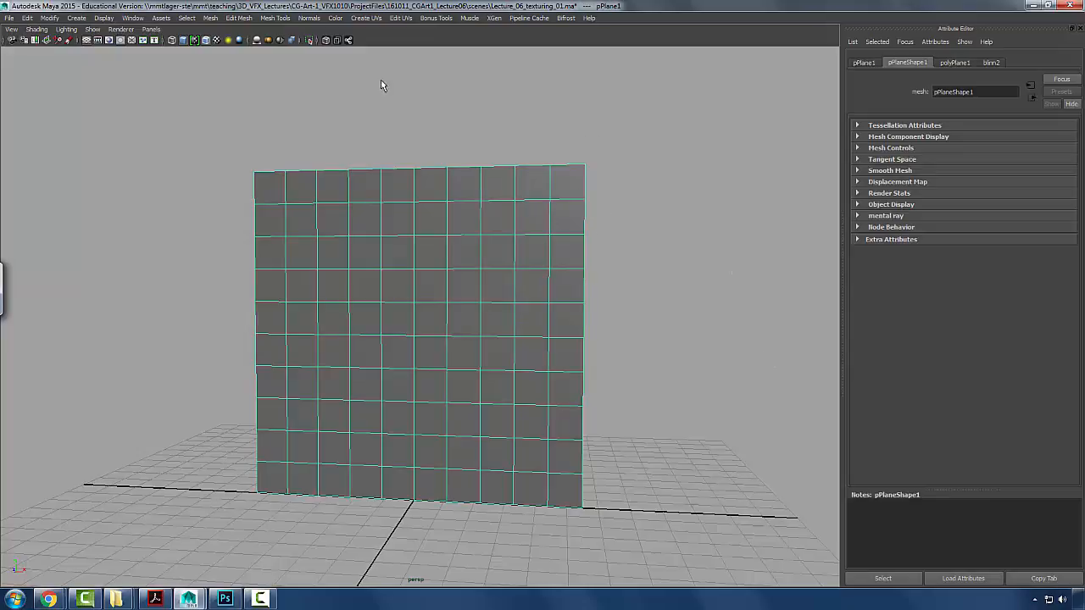
pyautogui.click(132, 18)
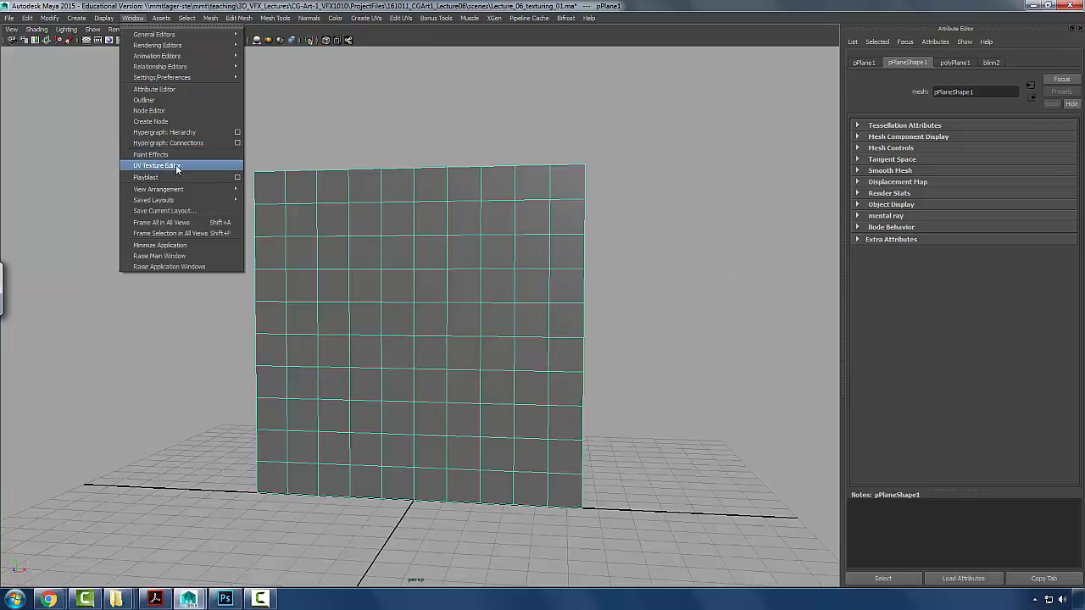
pyautogui.click(176, 164)
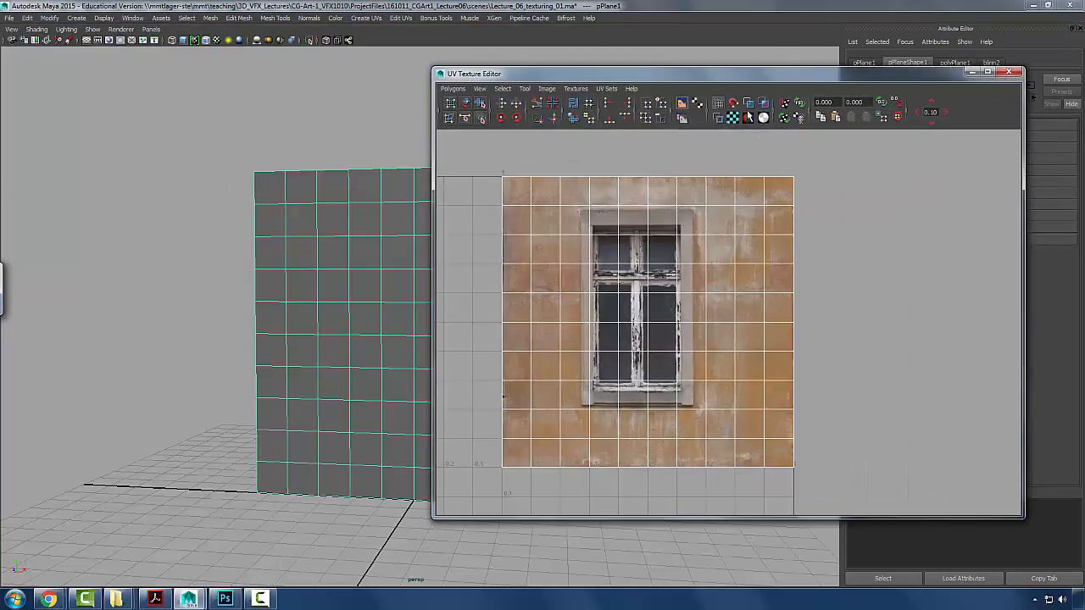
pyautogui.moveTo(739, 76); pyautogui.dragTo(856, 75)
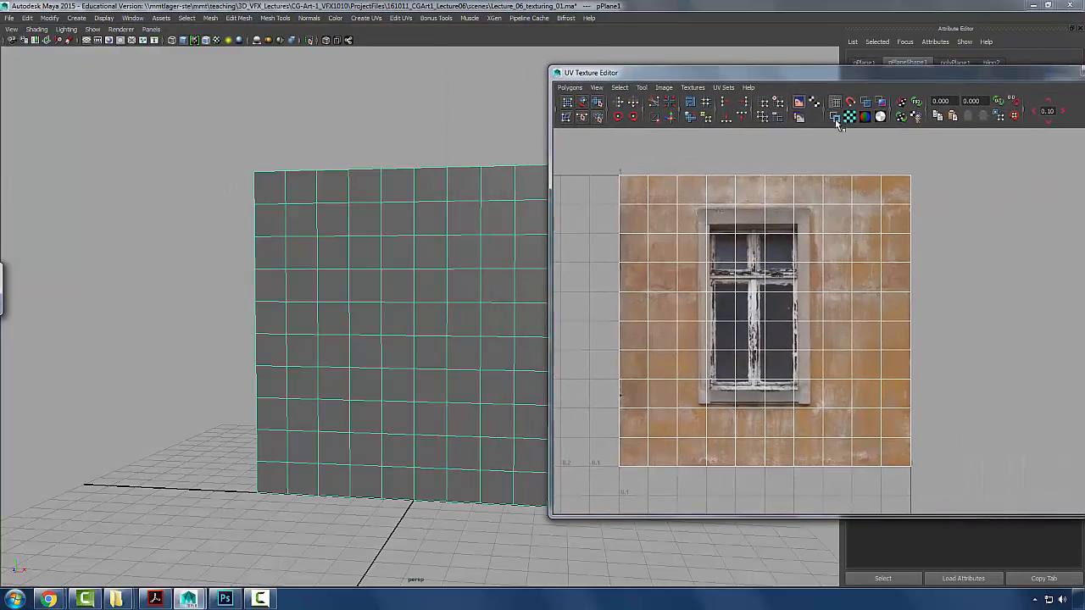
pyautogui.click(850, 119)
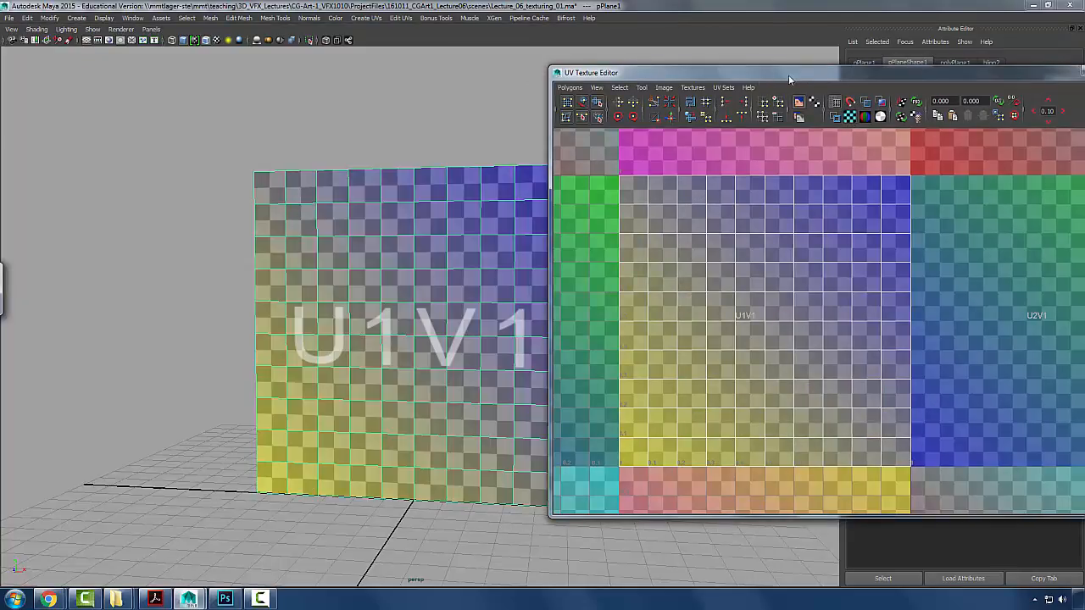
pyautogui.moveTo(789, 79); pyautogui.dragTo(889, 84)
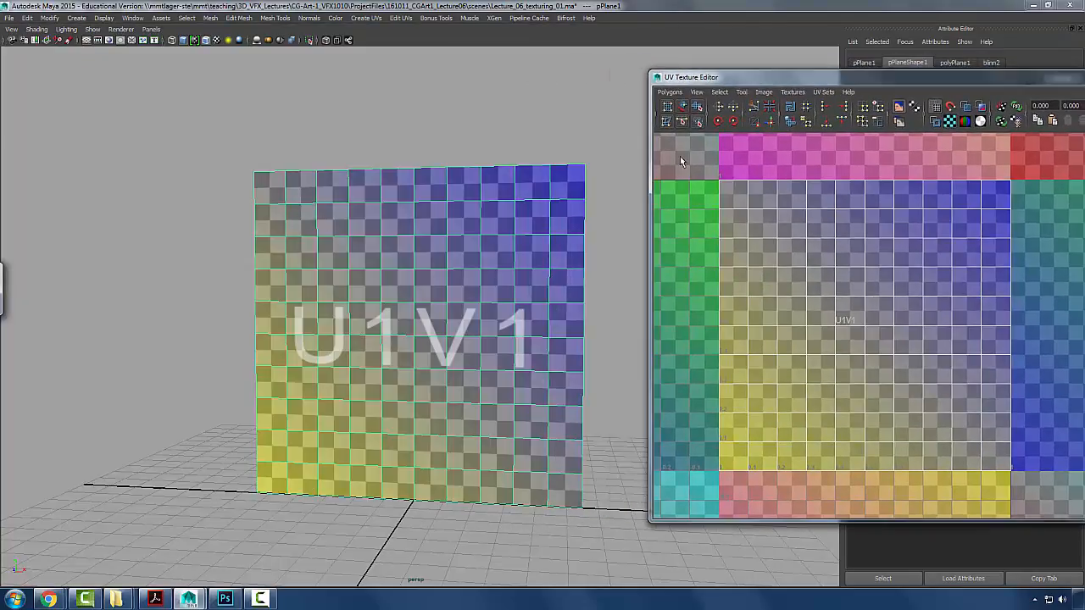
# - Try picking the UV at the wall's upper-left corner for moving, undo that, and return the wall to object selection
pyautogui.rightClick(730, 187)
pyautogui.click(772, 188)
pyautogui.moveTo(738, 162); pyautogui.dragTo(732, 194)
pyautogui.press('w')
pyautogui.hotkey('ctrl', 'z')
pyautogui.rightClick(462, 218)
pyautogui.click(512, 201)
pyautogui.click(535, 208)
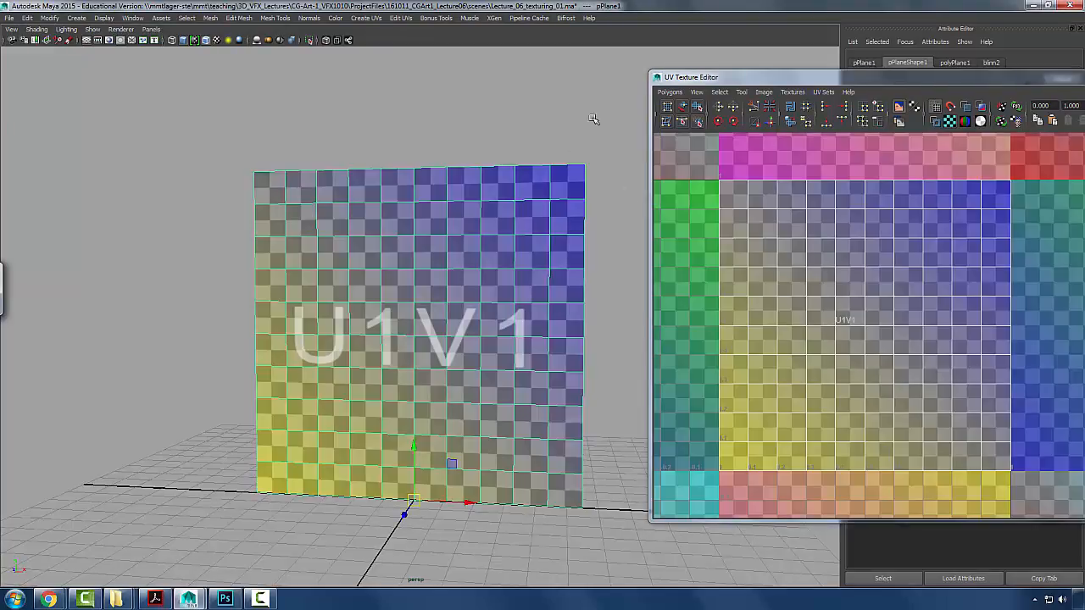
# - Paste a screenshot of the checkered wall as a new layer in the Photoshop document and toggle its visibility for comparison
pyautogui.press('q')
pyautogui.hotkey('alt', 'Tab')
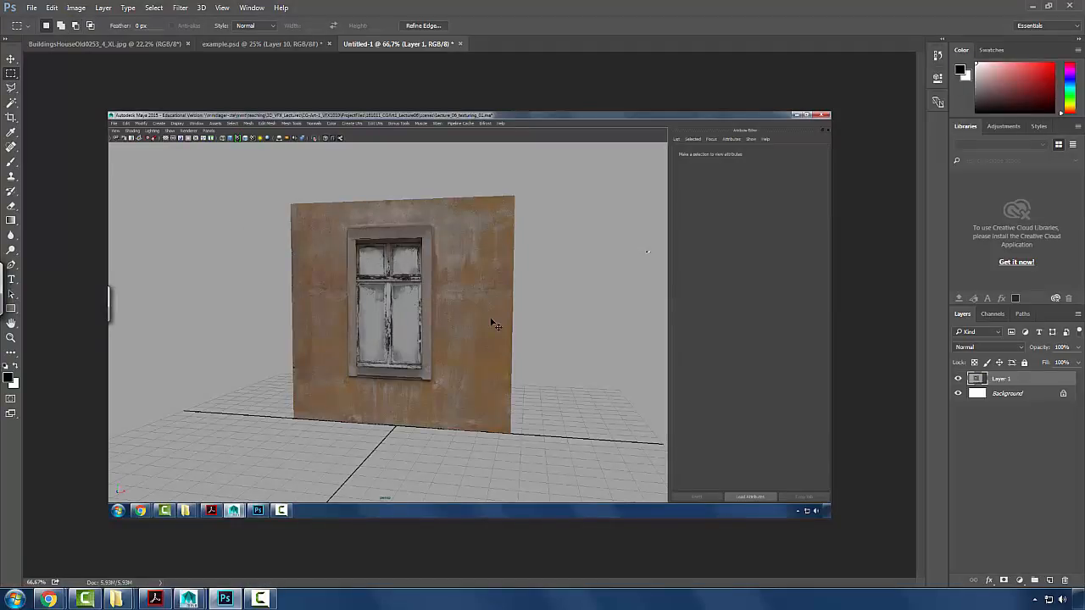
pyautogui.hotkey('ctrl', 'v')
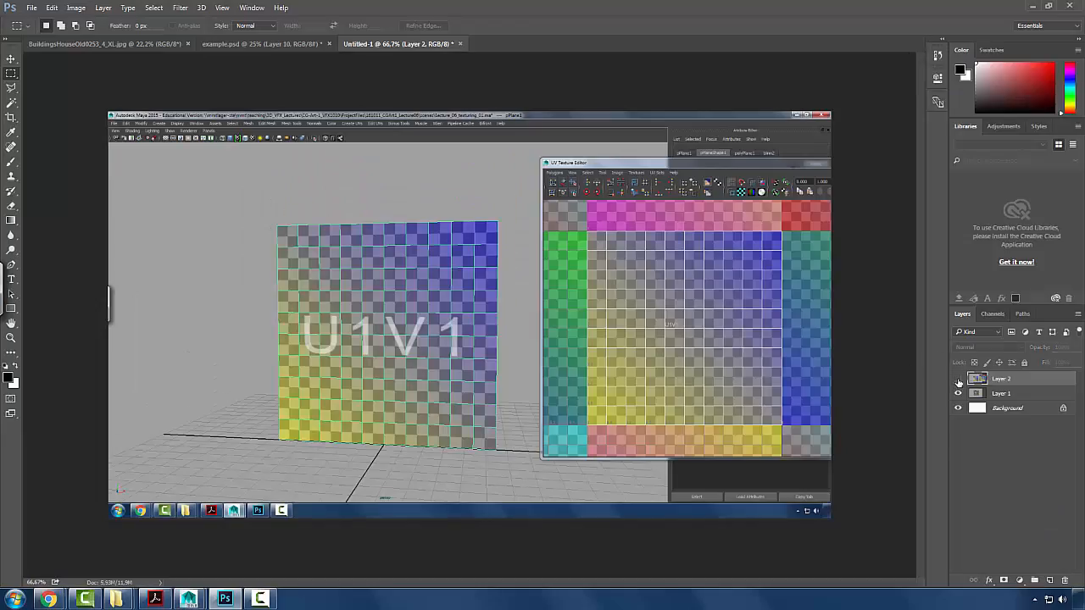
pyautogui.click(958, 379)
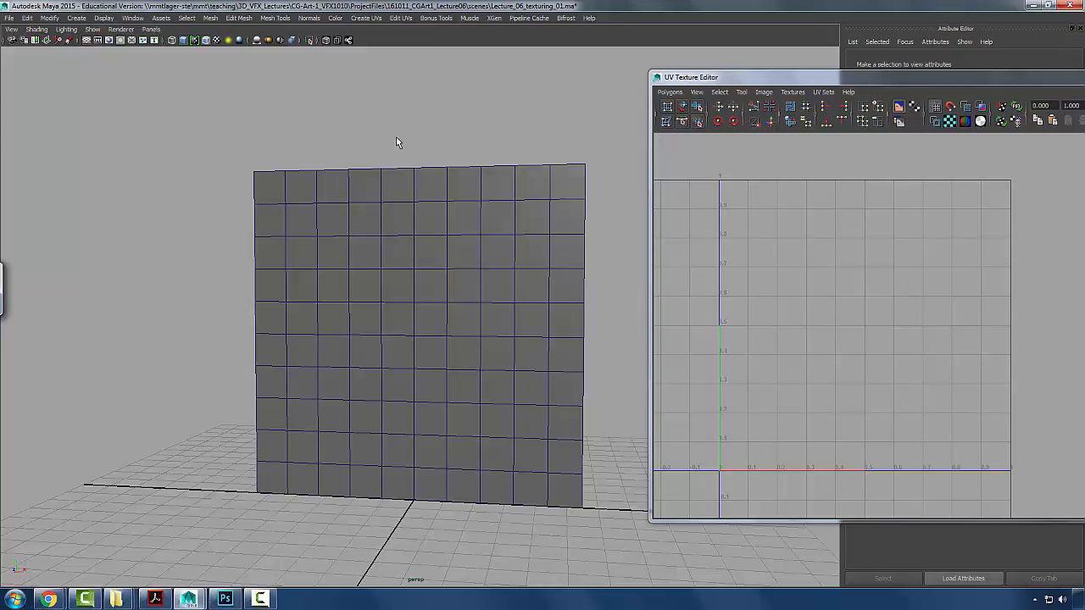
# - Back in Maya, display the wall with its texture maps again and close the UV Texture Editor
pyautogui.press('6')
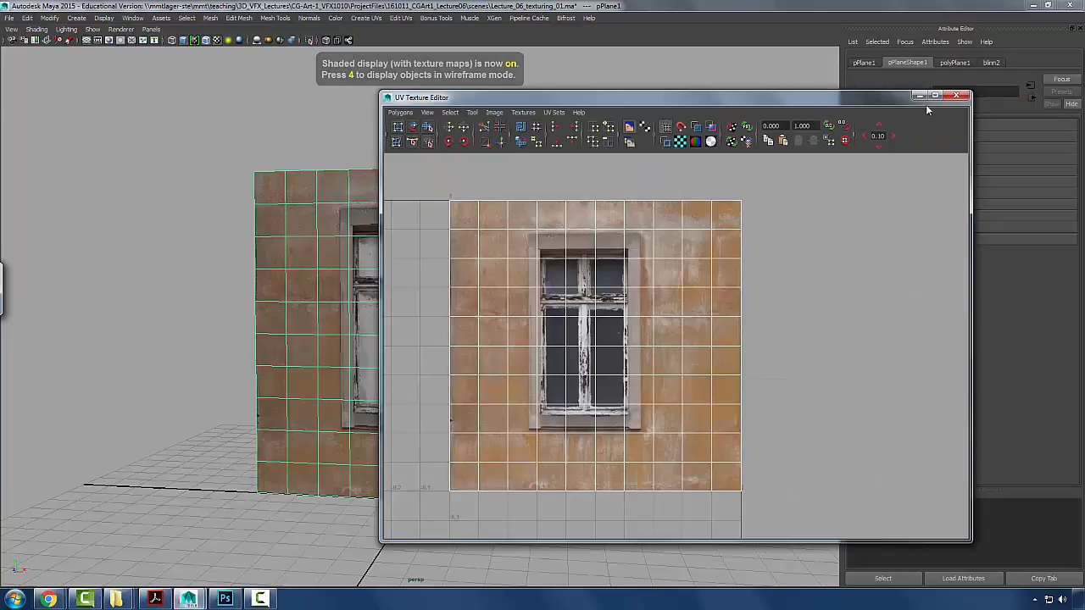
pyautogui.click(956, 95)
pyautogui.click(562, 160)
pyautogui.click(509, 261)
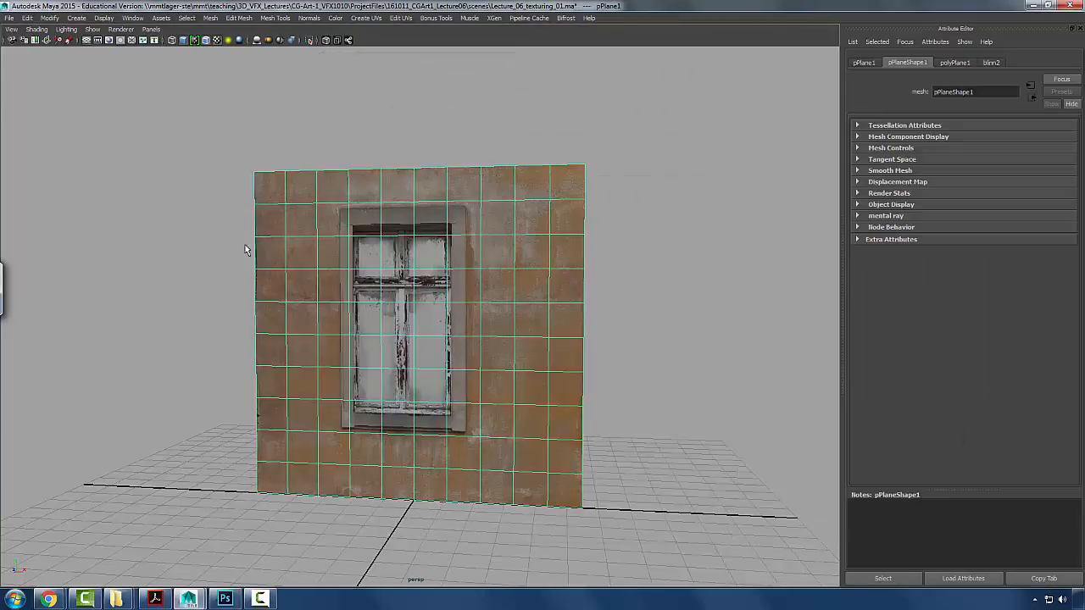
# - Turn off Wireframe on Shaded in the viewport
pyautogui.click(41, 30)
pyautogui.click(34, 133)
pyautogui.click(167, 106)
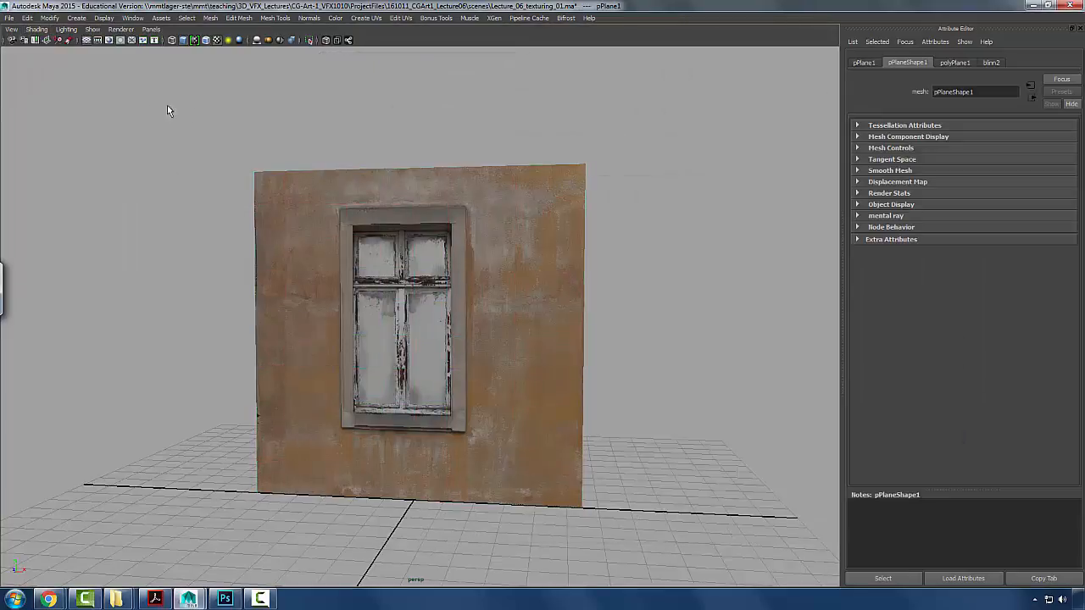
# - Turn on the Poly Count heads-up display and check its readings with the wall selected and deselected
pyautogui.click(271, 175)
pyautogui.click(104, 18)
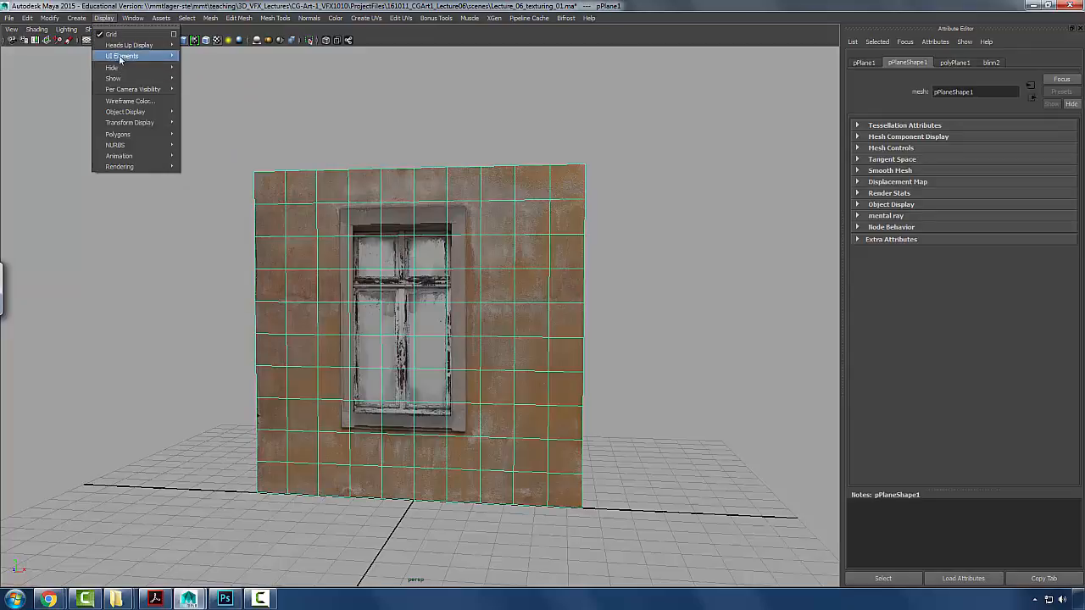
pyautogui.moveTo(126, 60)
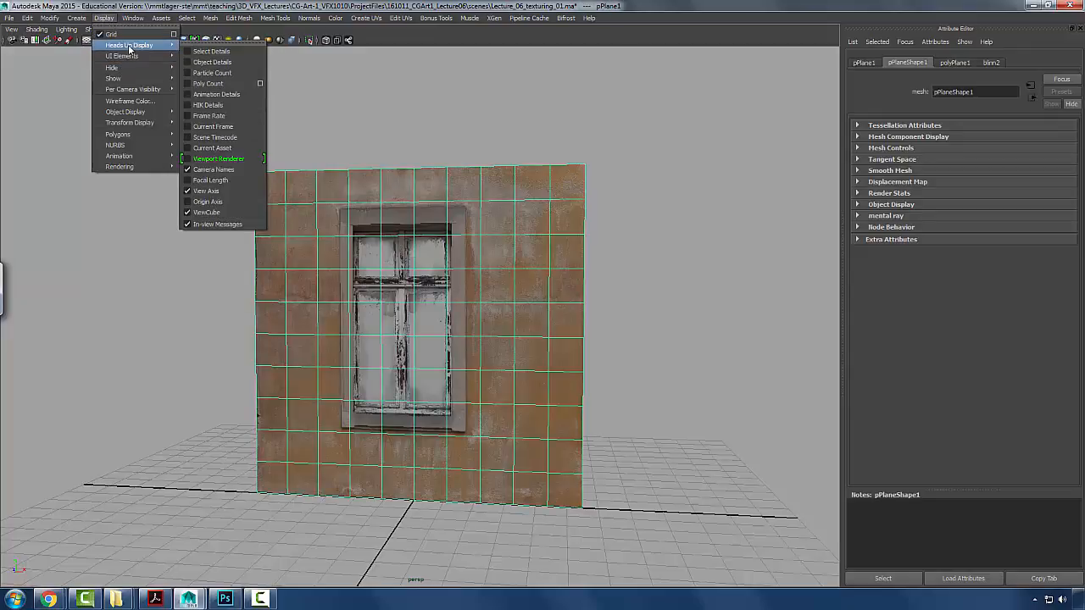
pyautogui.click(188, 79)
pyautogui.click(146, 158)
pyautogui.click(255, 231)
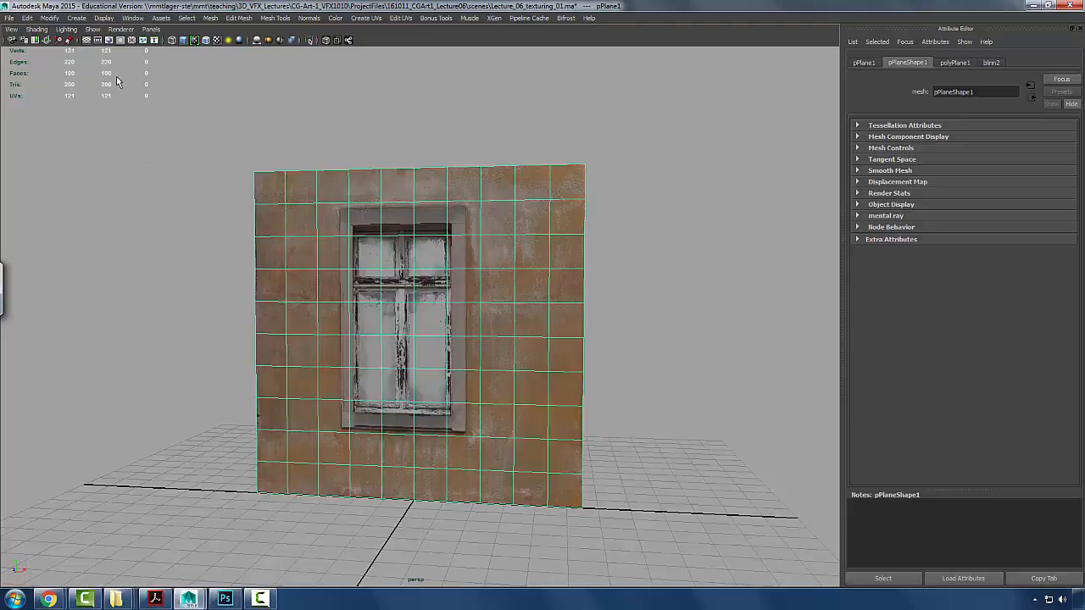
pyautogui.click(212, 169)
pyautogui.click(262, 207)
pyautogui.click(131, 192)
# - Examine how the wall's highlights react from changing view angles and look over the available viewport renderers
pyautogui.moveTo(510, 229); pyautogui.dragTo(463, 242)
pyautogui.moveTo(531, 200); pyautogui.dragTo(452, 294)
pyautogui.moveTo(475, 382); pyautogui.dragTo(449, 279)
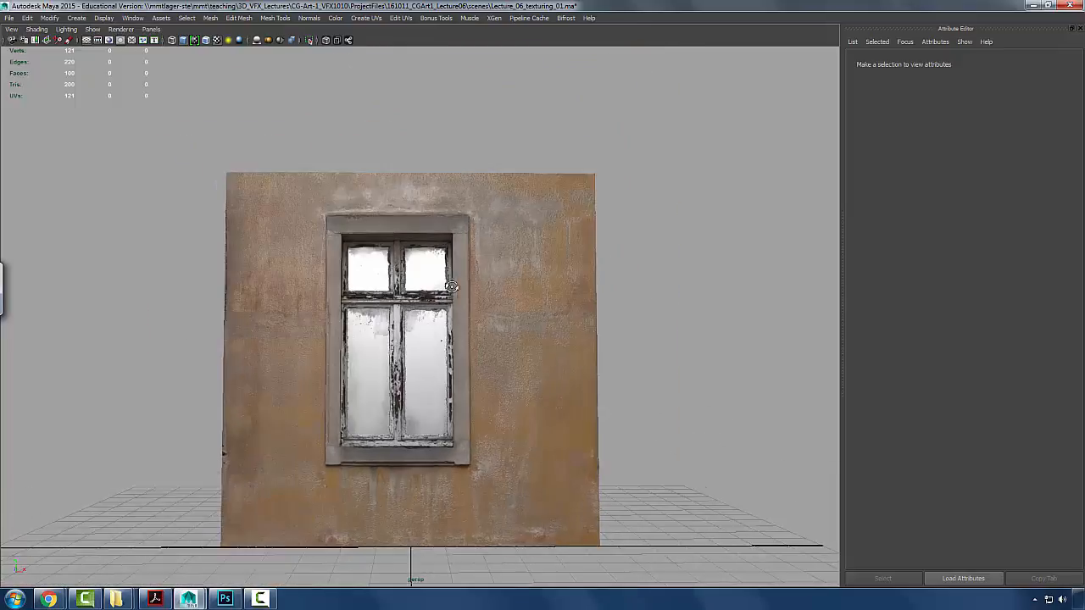
pyautogui.click(120, 29)
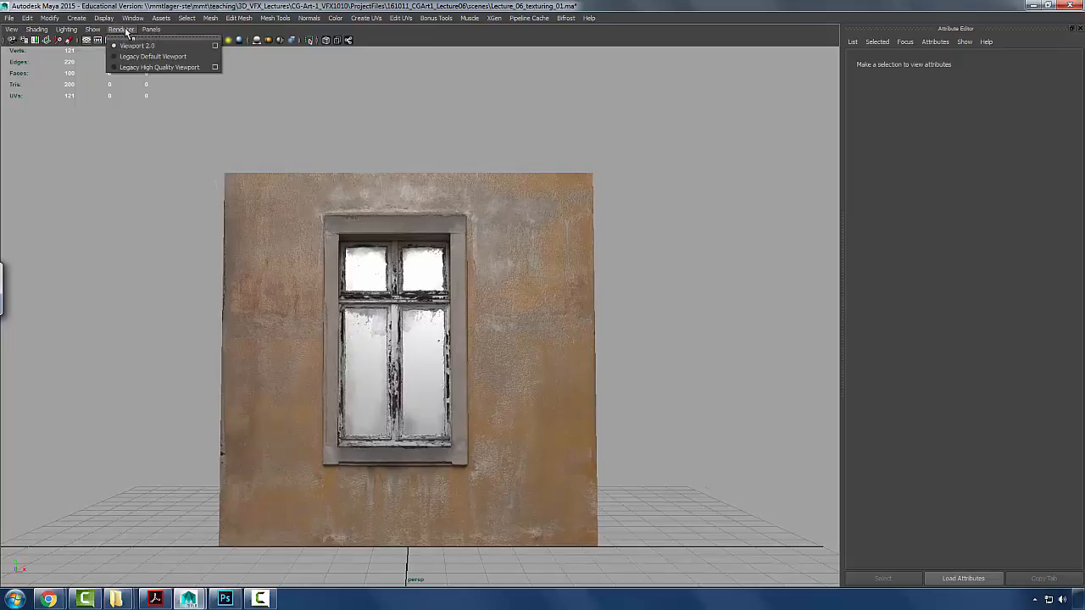
pyautogui.click(238, 156)
pyautogui.moveTo(575, 297); pyautogui.dragTo(468, 329)
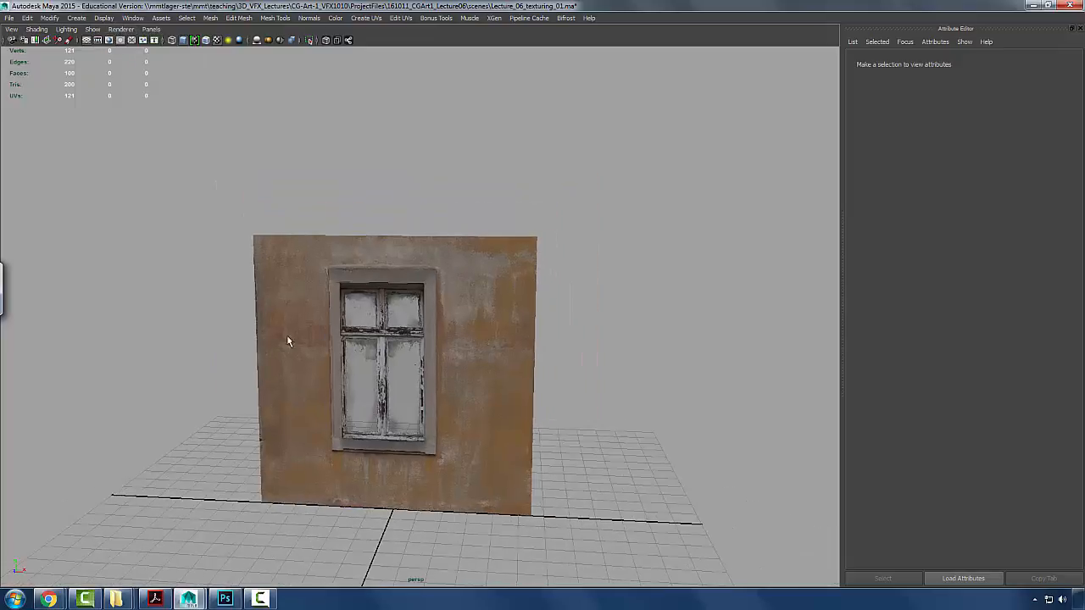
# - Examine how the wall plaster and window panes catch light from several view angles
pyautogui.moveTo(430, 265); pyautogui.dragTo(537, 258)
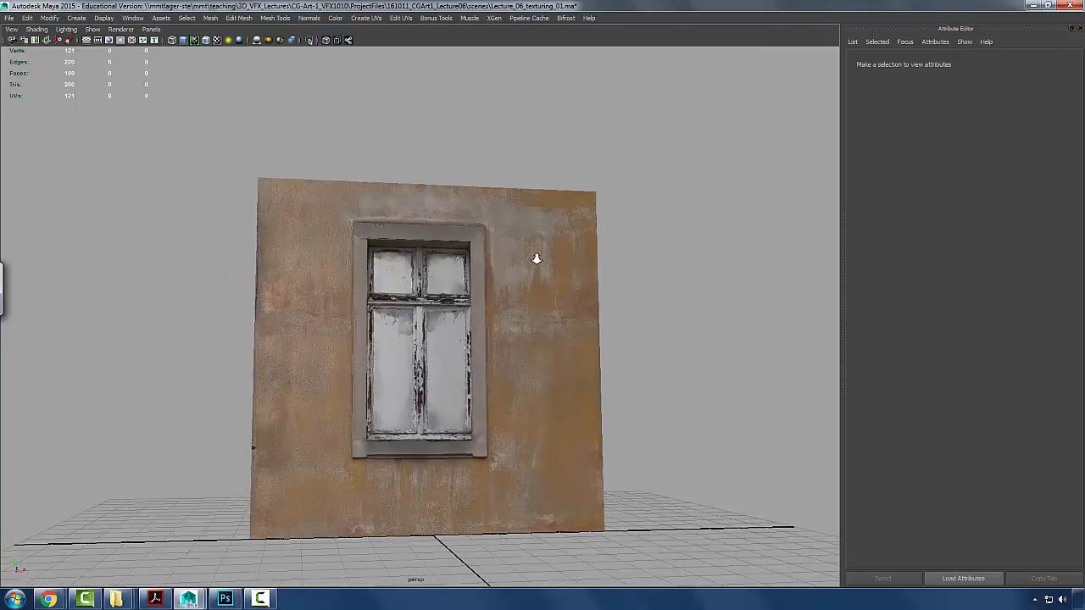
pyautogui.moveTo(419, 239); pyautogui.dragTo(451, 289)
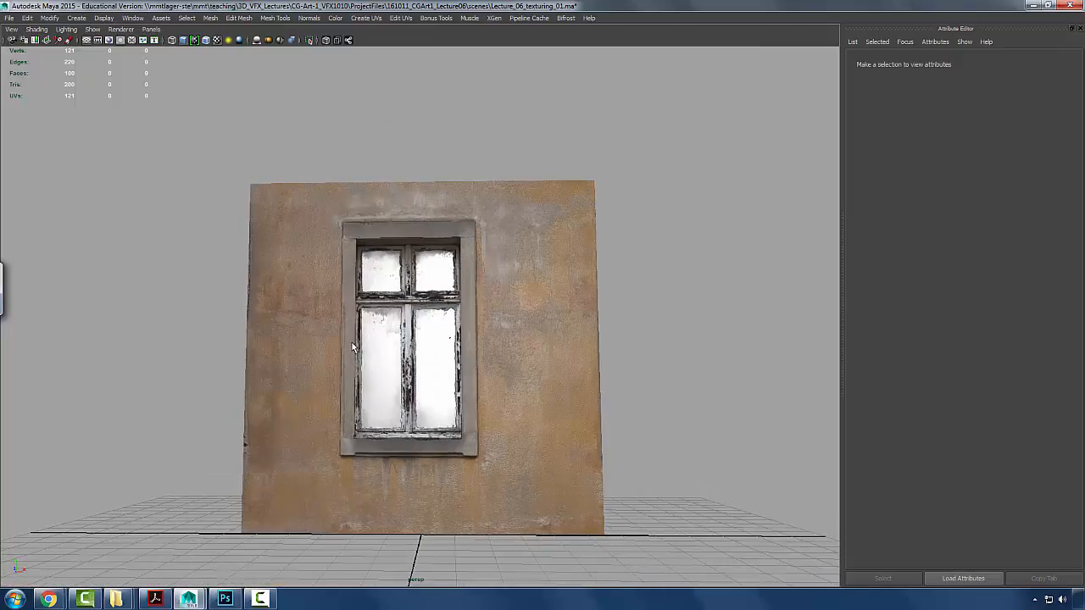
pyautogui.moveTo(439, 239); pyautogui.dragTo(414, 417)
pyautogui.click(414, 417)
pyautogui.press('f')
# - Switch to Photoshop's example.psd, collapse the emissive group and show only the bump group
pyautogui.hotkey('alt', 'Tab')
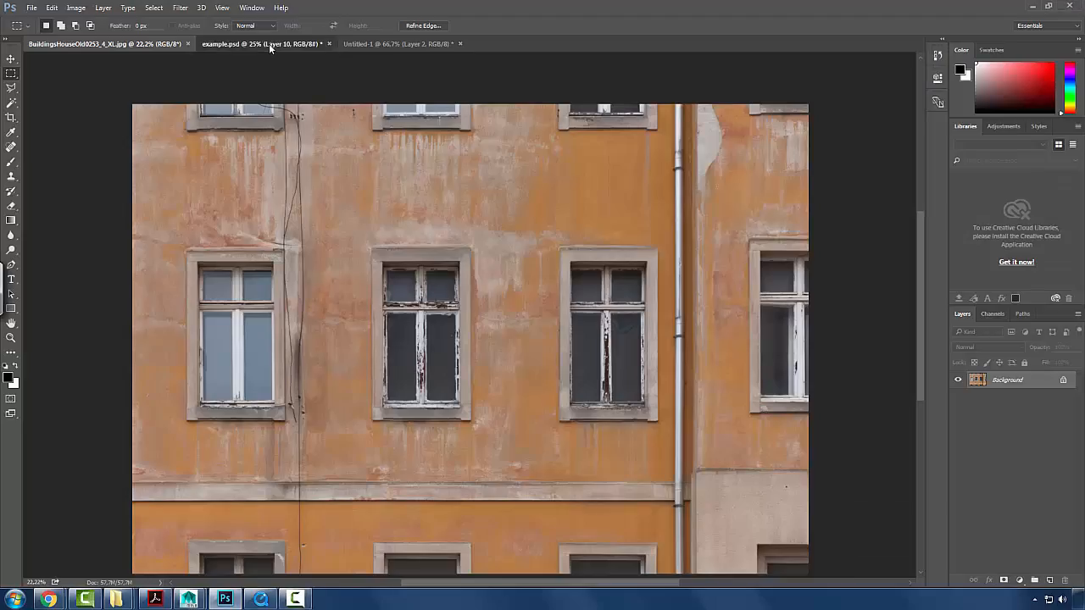
pyautogui.click(269, 43)
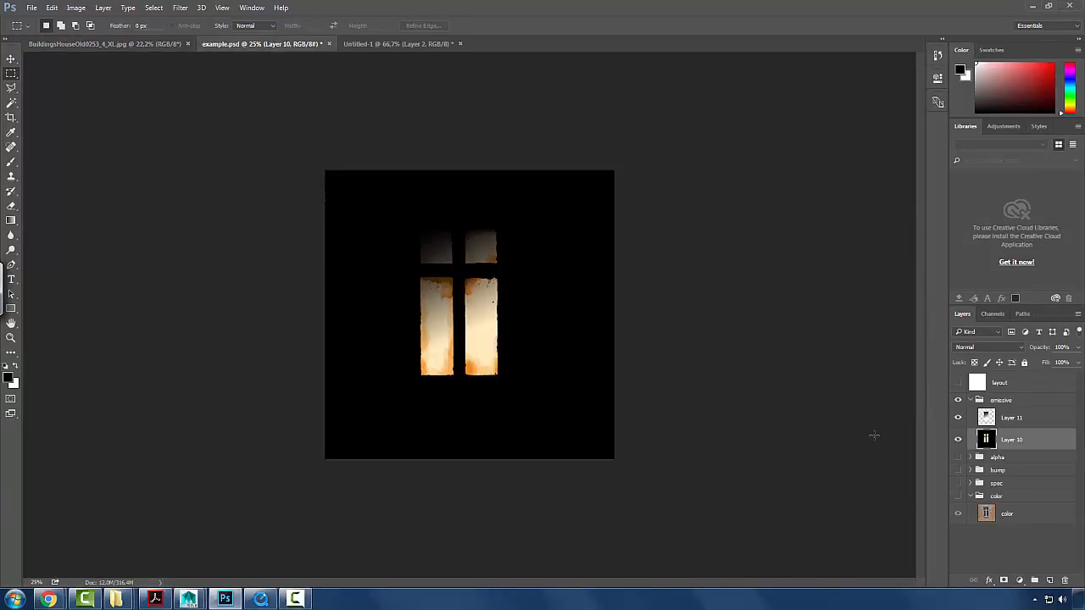
pyautogui.click(973, 402)
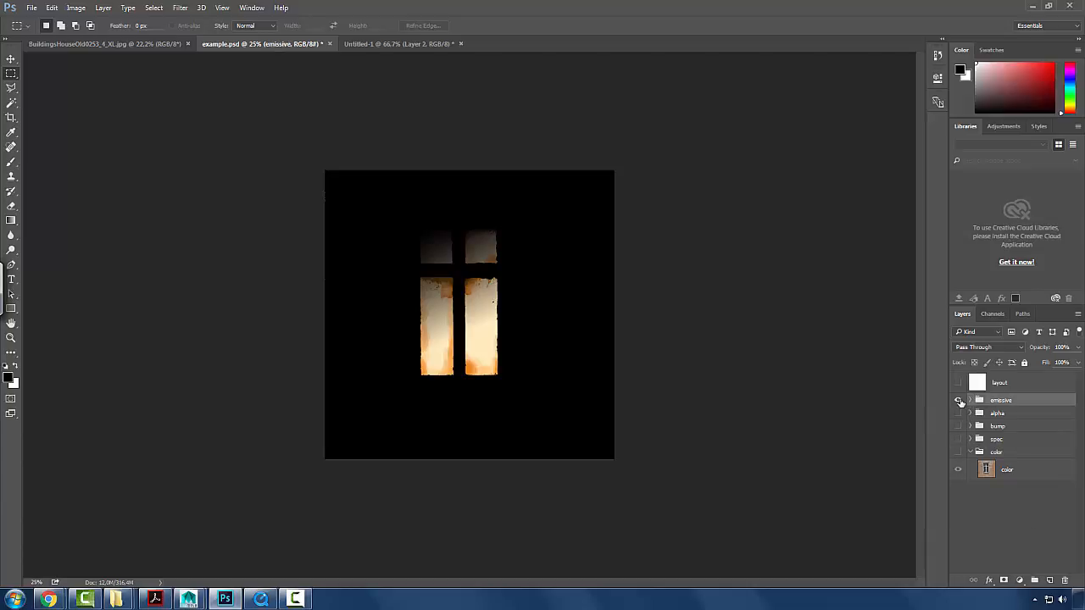
pyautogui.keyDown('alt'); pyautogui.click(958, 427); pyautogui.keyUp('alt')
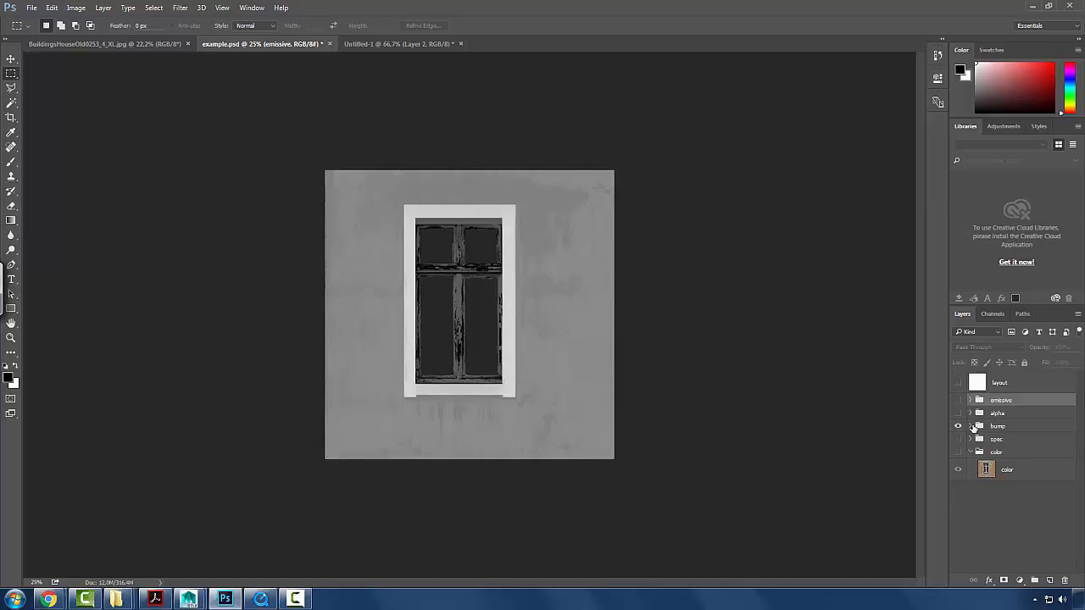
pyautogui.click(973, 426)
pyautogui.click(972, 426)
pyautogui.click(180, 7)
# - Duplicate the color layer and place the copy above the other layers in the bump group
pyautogui.click(961, 472)
pyautogui.moveTo(982, 472); pyautogui.dragTo(996, 426)
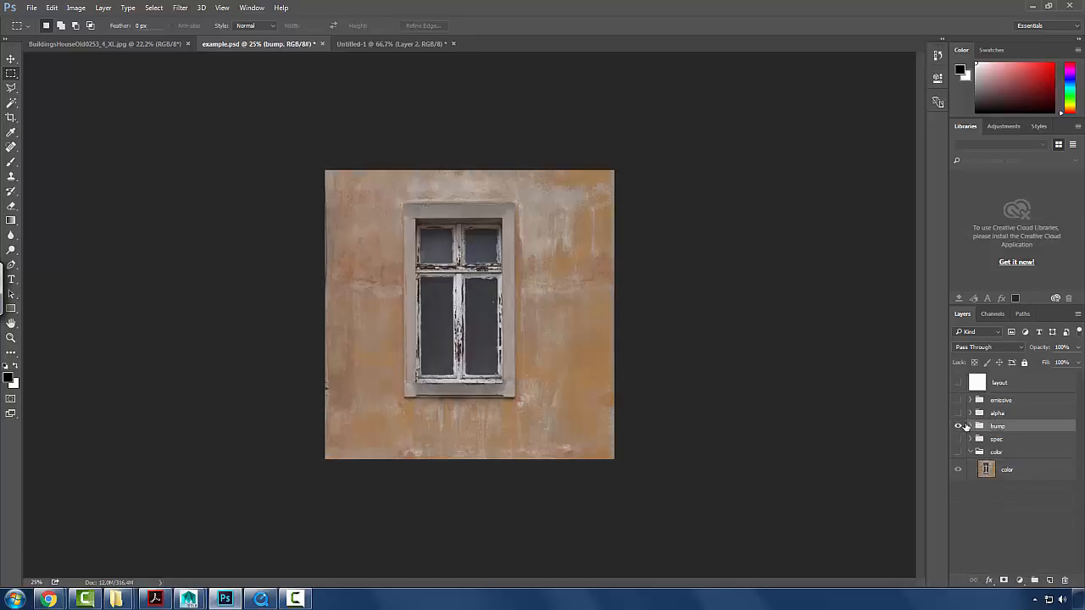
pyautogui.click(969, 426)
pyautogui.click(991, 449)
pyautogui.scroll(-3, 986, 467)
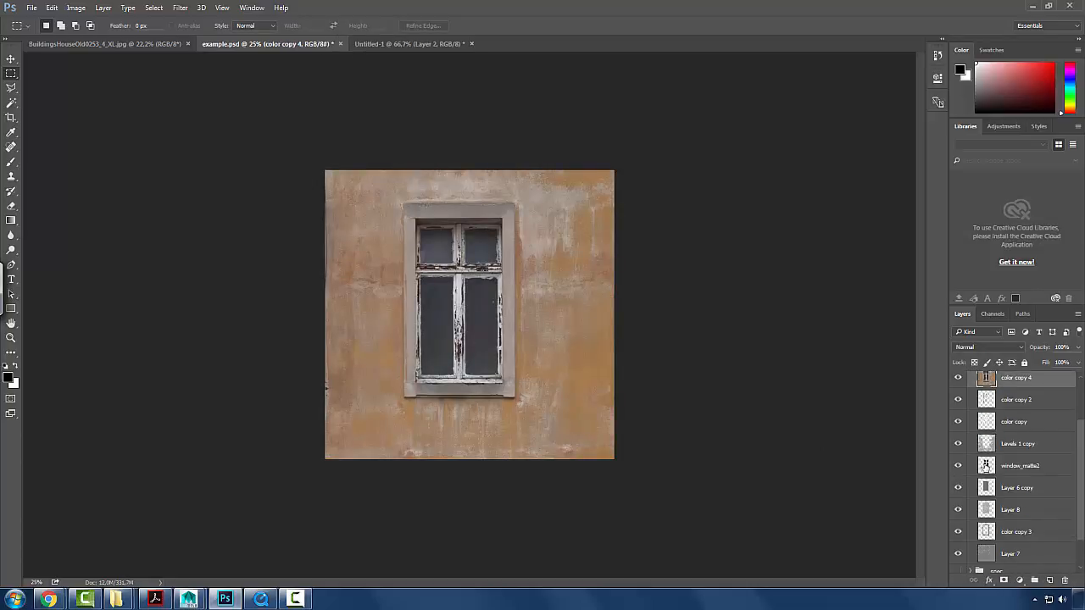
pyautogui.scroll(1, 986, 466)
# - Desaturate the duplicated color layer in the bump group
pyautogui.press('z')
pyautogui.moveTo(553, 371); pyautogui.dragTo(608, 387)
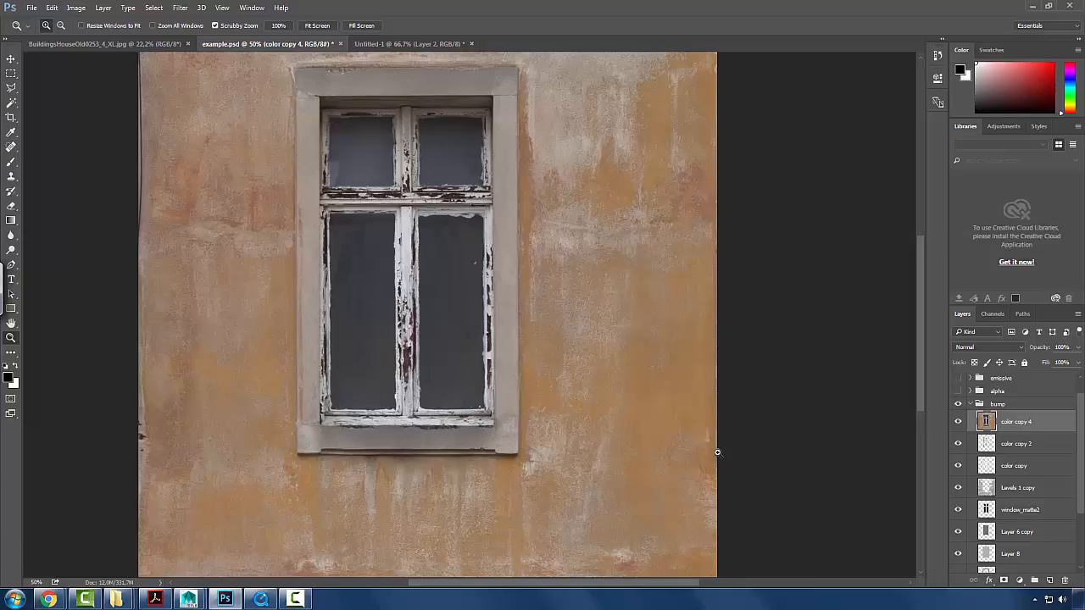
pyautogui.hotkey('ctrl', 'shift', 'u')
# - Apply a High Pass filter with a radius of 7.0 pixels to the desaturated layer
pyautogui.click(162, 7)
pyautogui.moveTo(182, 8)
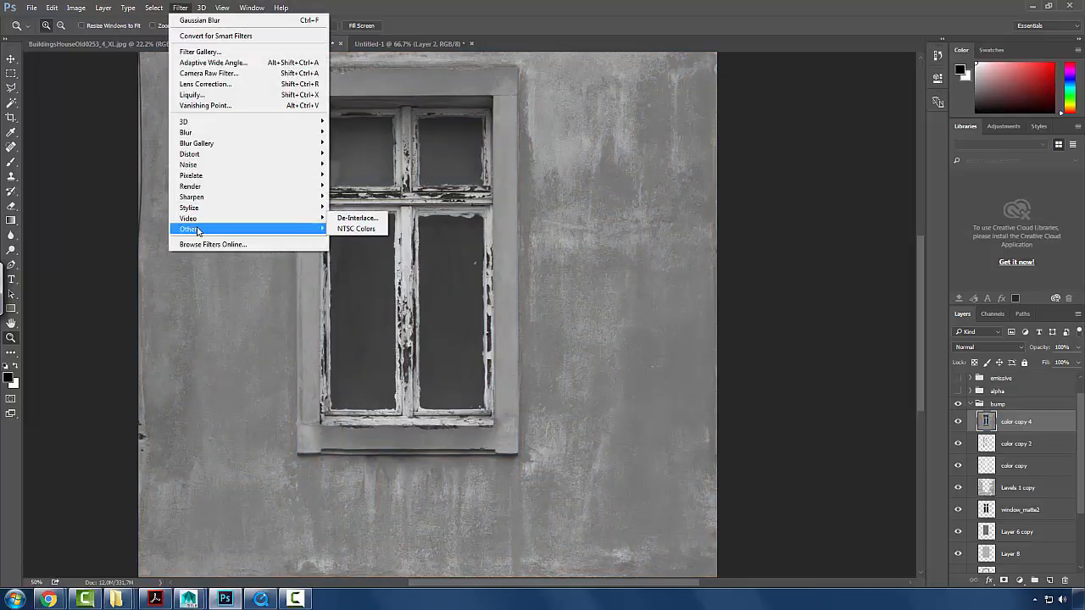
pyautogui.moveTo(197, 230)
pyautogui.click(368, 242)
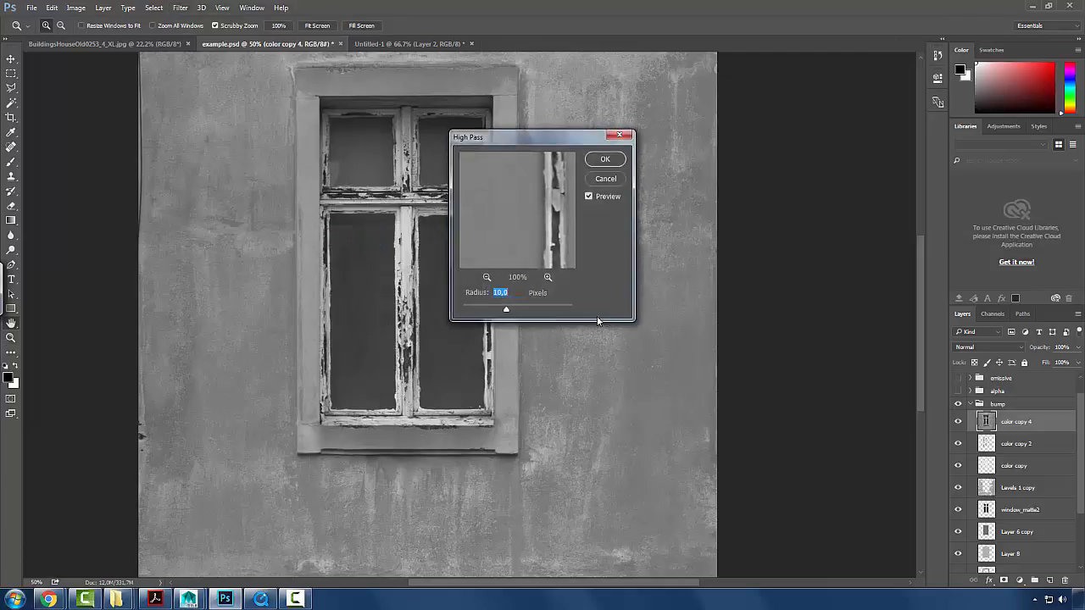
pyautogui.moveTo(519, 146); pyautogui.dragTo(801, 178)
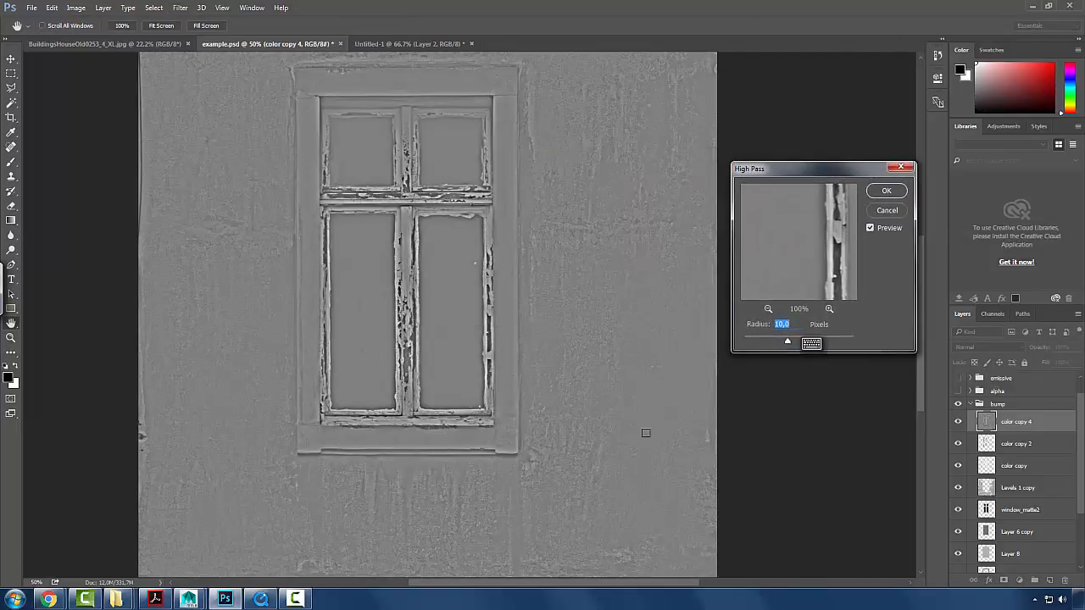
pyautogui.moveTo(351, 213); pyautogui.dragTo(390, 378)
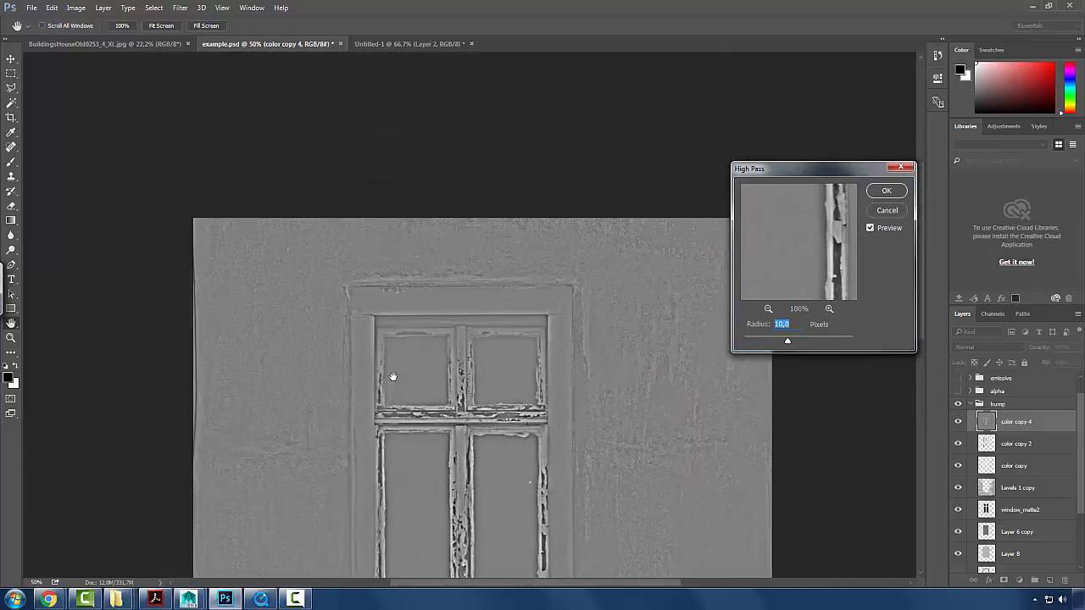
pyautogui.moveTo(790, 343)
pyautogui.mouseDown()
pyautogui.moveTo(806, 343)
pyautogui.moveTo(769, 342)
pyautogui.moveTo(780, 345)
pyautogui.mouseUp()
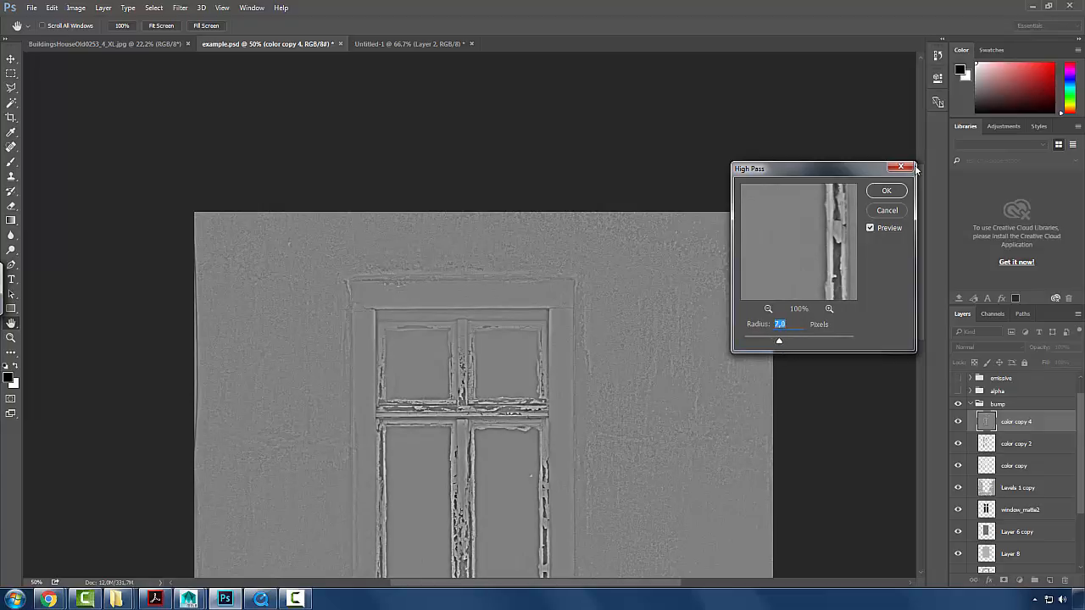
pyautogui.click(893, 190)
# - Examine the high-pass detail up close on the plaster, the stone surround and the window frame
pyautogui.click(237, 242)
pyautogui.click(237, 242)
pyautogui.click(237, 242)
pyautogui.click(306, 279)
pyautogui.keyDown('alt'); pyautogui.click(572, 370); pyautogui.keyUp('alt')
pyautogui.moveTo(897, 356); pyautogui.dragTo(516, 355)
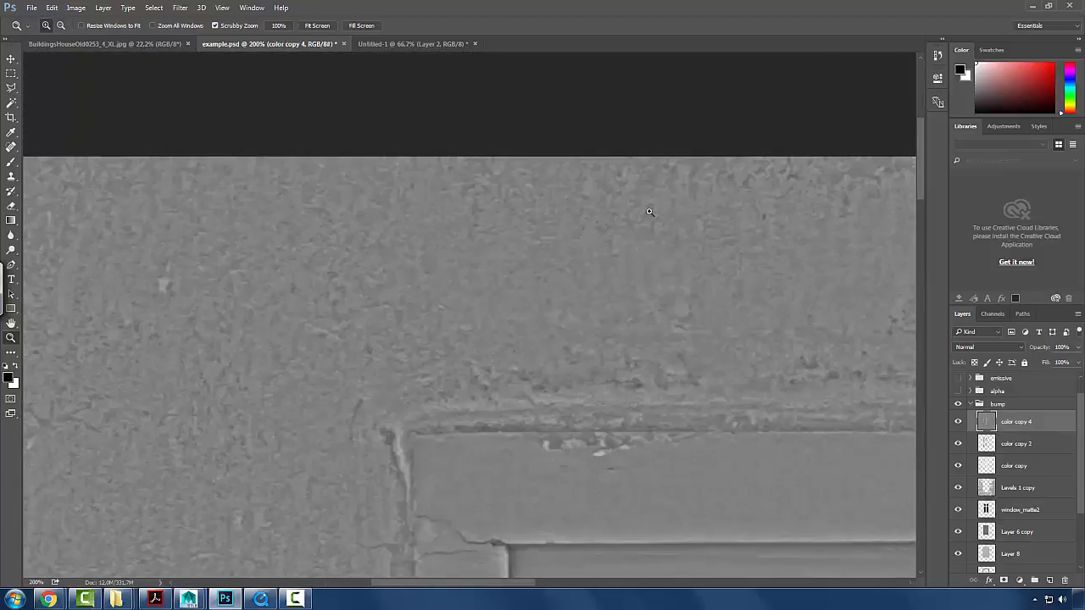
pyautogui.keyDown('alt'); pyautogui.click(300, 469); pyautogui.keyUp('alt')
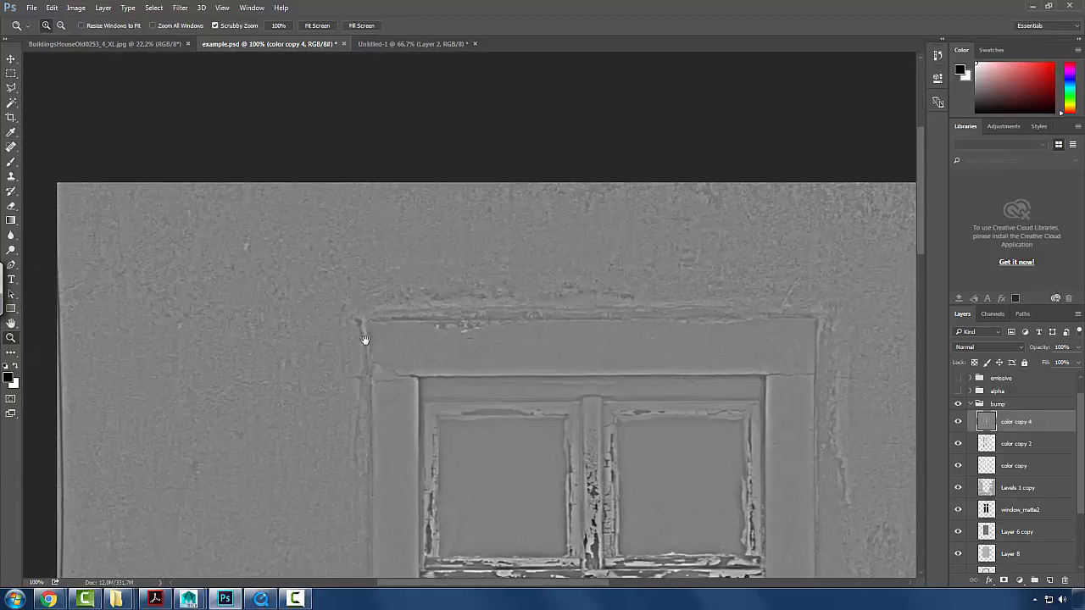
pyautogui.scroll(-5, 396, 465)
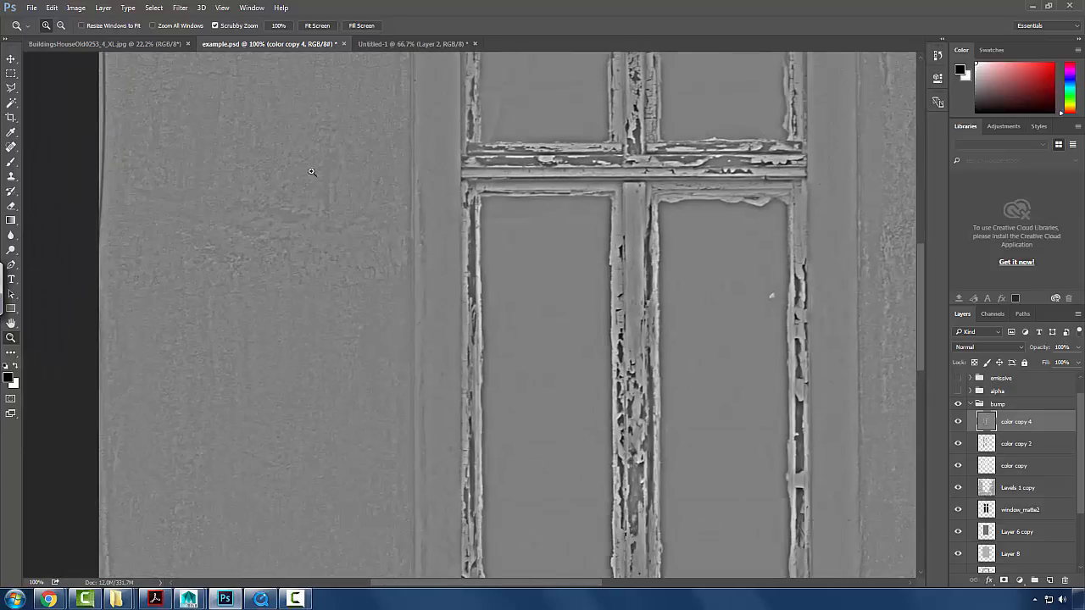
pyautogui.keyDown('alt'); pyautogui.click(369, 380); pyautogui.keyUp('alt')
pyautogui.click(359, 327)
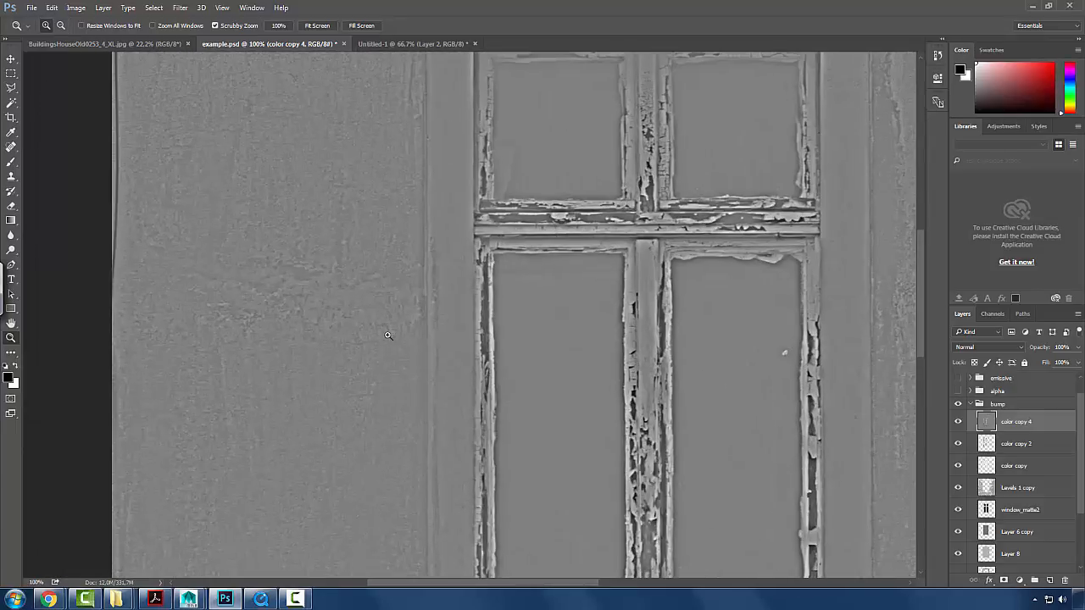
# - Set the high-pass layer's blend mode to Multiply
pyautogui.click(989, 345)
pyautogui.click(975, 389)
pyautogui.keyDown('alt'); pyautogui.click(382, 315); pyautogui.keyUp('alt')
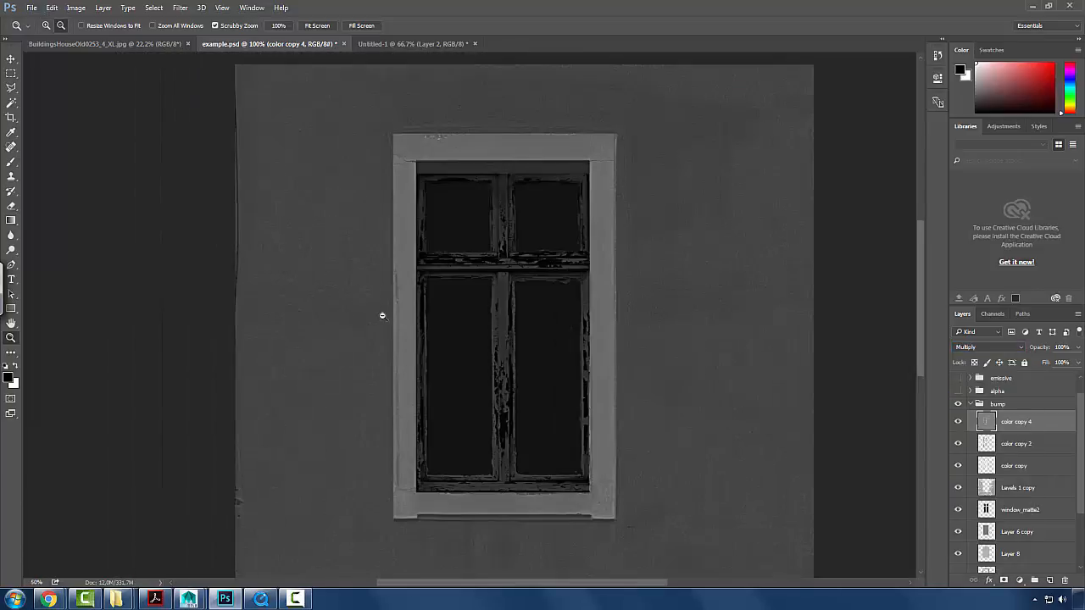
pyautogui.keyDown('alt'); pyautogui.click(383, 315); pyautogui.keyUp('alt')
# - Adjust the high-pass layer's Levels to a midtone input of 0,35 and a white input of 125
pyautogui.click(700, 356)
pyautogui.click(544, 405)
pyautogui.moveTo(417, 561); pyautogui.dragTo(636, 331)
pyautogui.hotkey('ctrl', 'l')
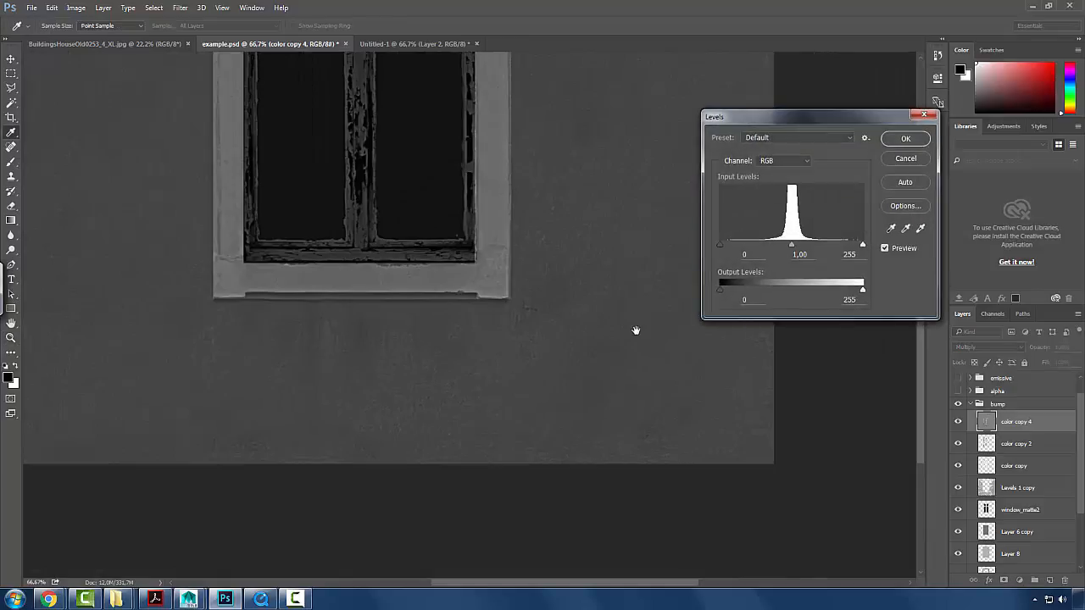
pyautogui.moveTo(863, 245); pyautogui.dragTo(775, 245)
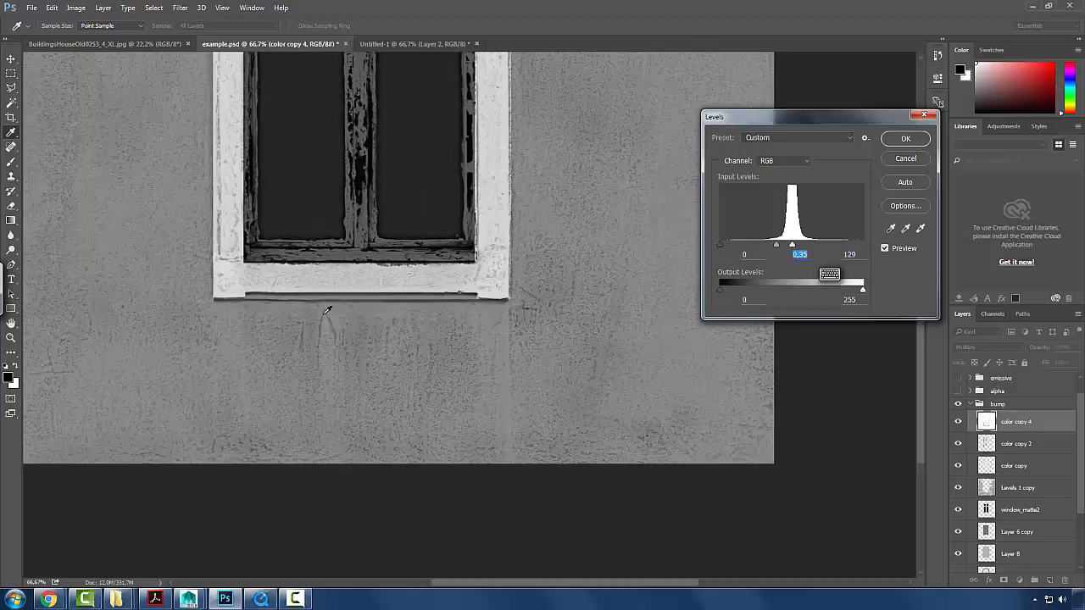
pyautogui.moveTo(792, 245); pyautogui.dragTo(790, 248)
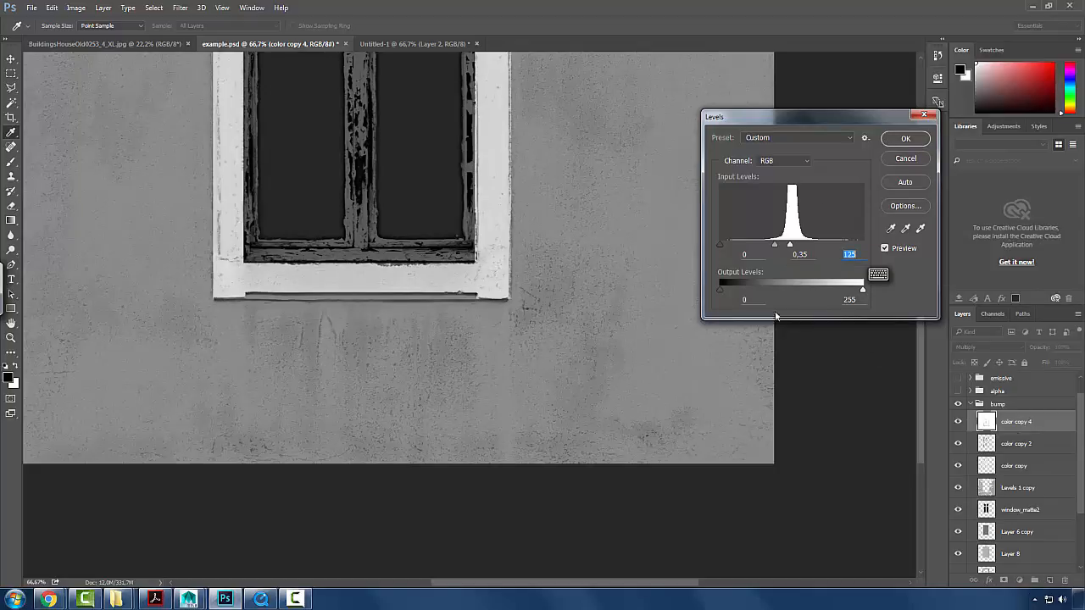
pyautogui.click(891, 141)
# - Examine the plaster grain and cracks in the combined bump map at different zoom levels
pyautogui.moveTo(563, 318); pyautogui.dragTo(729, 377)
pyautogui.moveTo(521, 298); pyautogui.dragTo(541, 490)
pyautogui.moveTo(626, 354); pyautogui.dragTo(454, 311)
pyautogui.click(641, 342)
pyautogui.click(702, 443)
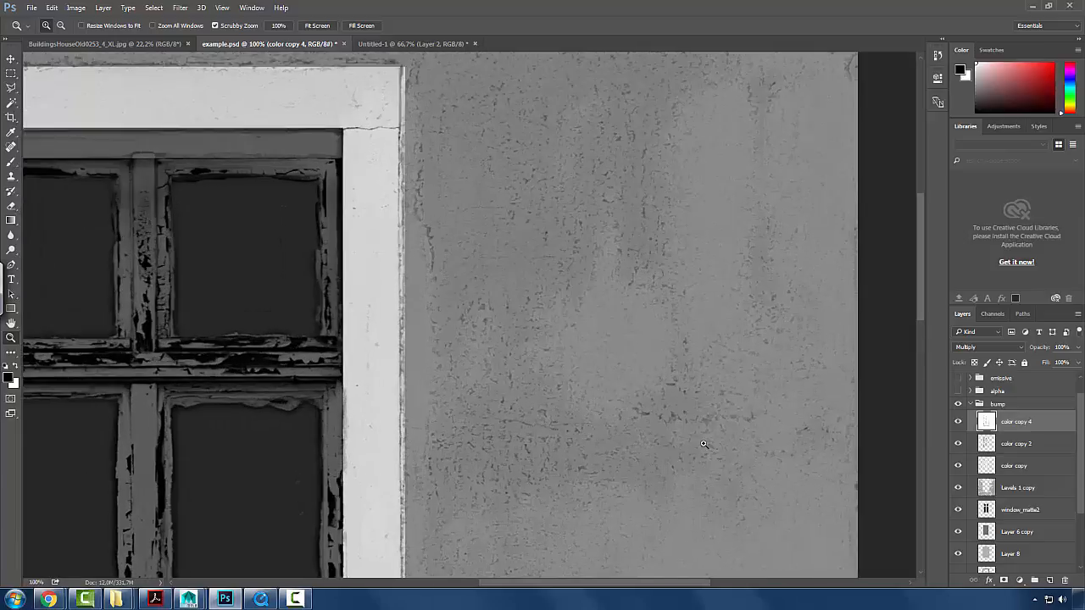
pyautogui.click(691, 441)
pyautogui.keyDown('alt'); pyautogui.click(411, 417); pyautogui.keyUp('alt')
pyautogui.keyDown('alt'); pyautogui.click(383, 446); pyautogui.keyUp('alt')
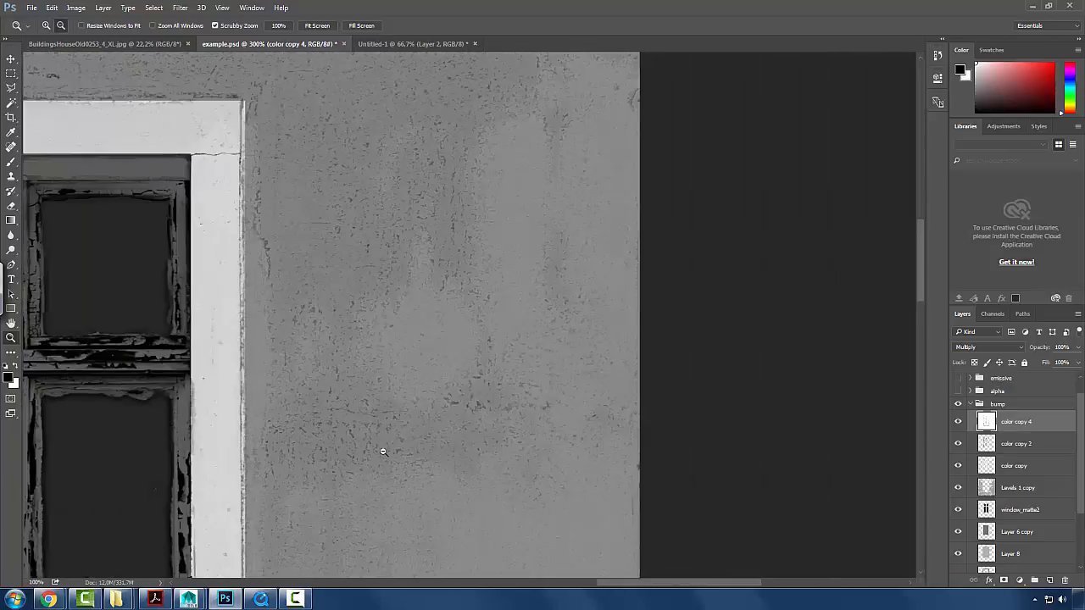
pyautogui.keyDown('alt'); pyautogui.click(390, 441); pyautogui.keyUp('alt')
pyautogui.keyDown('alt'); pyautogui.click(392, 434); pyautogui.keyUp('alt')
pyautogui.moveTo(440, 282); pyautogui.dragTo(547, 261)
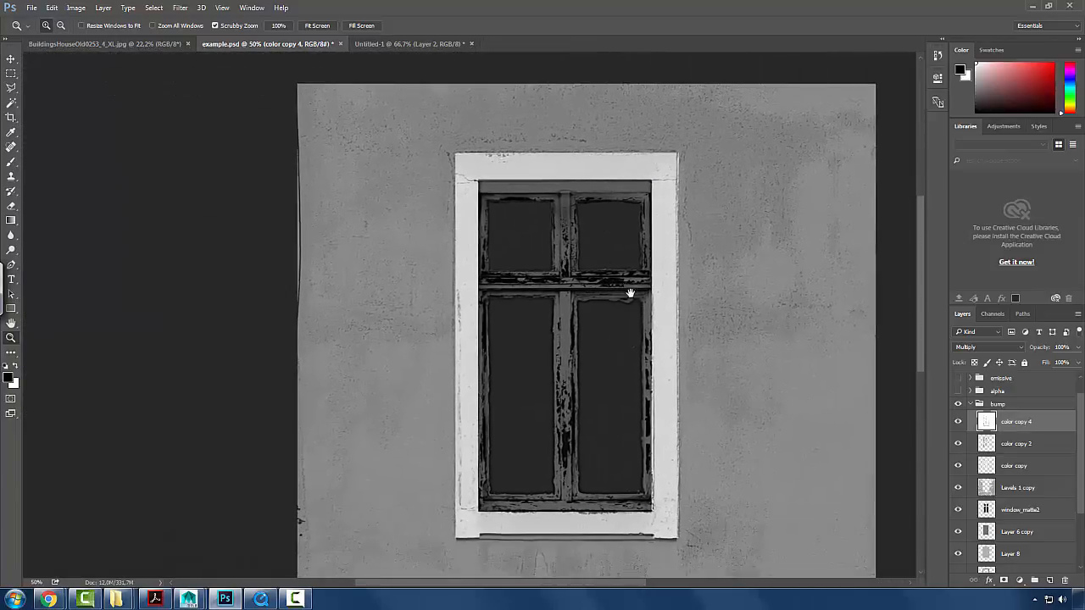
pyautogui.click(645, 301)
pyautogui.scroll(-3, 667, 314)
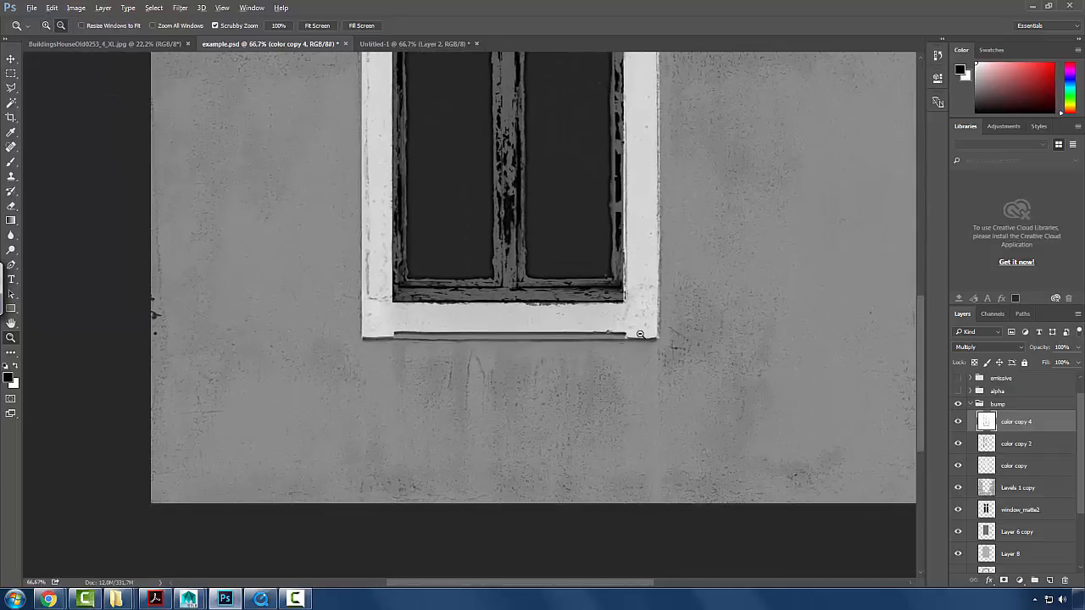
pyautogui.keyDown('alt'); pyautogui.click(640, 334); pyautogui.keyUp('alt')
# - Compare the bump map with and without the high-pass layer by toggling its visibility, ending with it shown
pyautogui.click(961, 421)
pyautogui.click(959, 421)
pyautogui.click(959, 422)
pyautogui.click(958, 422)
pyautogui.click(958, 422)
pyautogui.click(958, 423)
pyautogui.click(958, 423)
pyautogui.click(958, 422)
pyautogui.click(958, 422)
pyautogui.click(958, 423)
pyautogui.keyDown('alt'); pyautogui.click(573, 308); pyautogui.keyUp('alt')
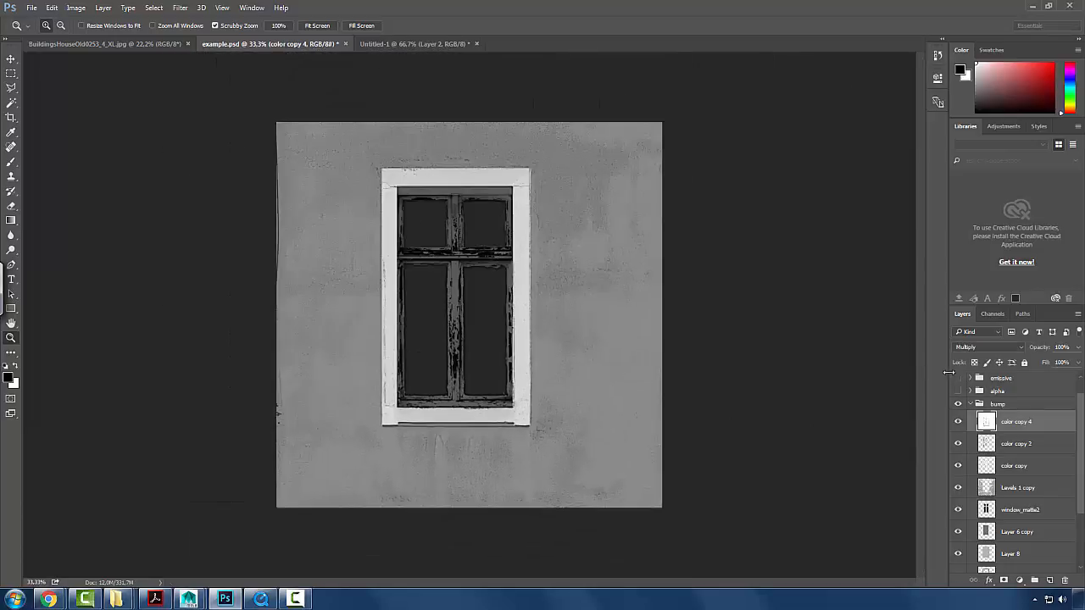
pyautogui.click(958, 422)
pyautogui.click(958, 422)
pyautogui.click(958, 423)
pyautogui.click(958, 423)
# - Save the bump map as the JPEG example_bump in sourceimages, replacing the existing file and accepting the JPEG options
pyautogui.click(31, 8)
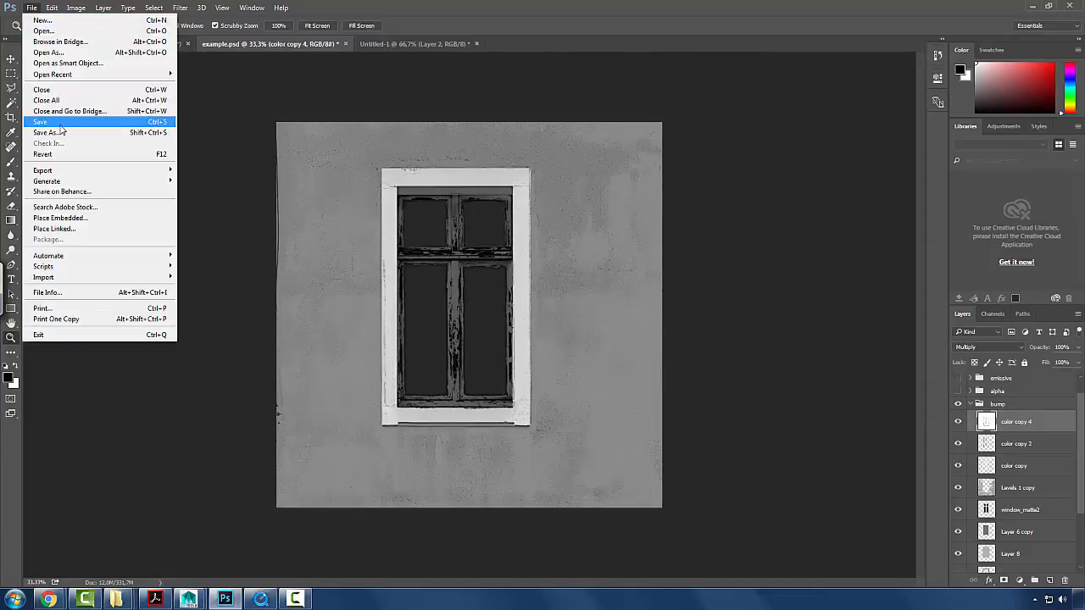
pyautogui.click(47, 133)
pyautogui.click(267, 464)
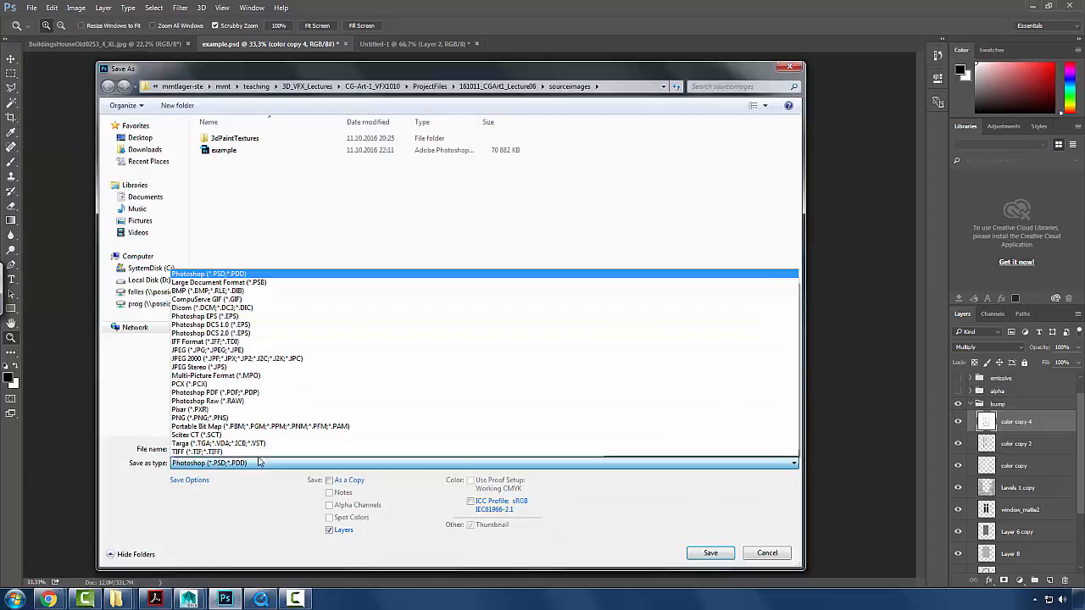
pyautogui.click(216, 350)
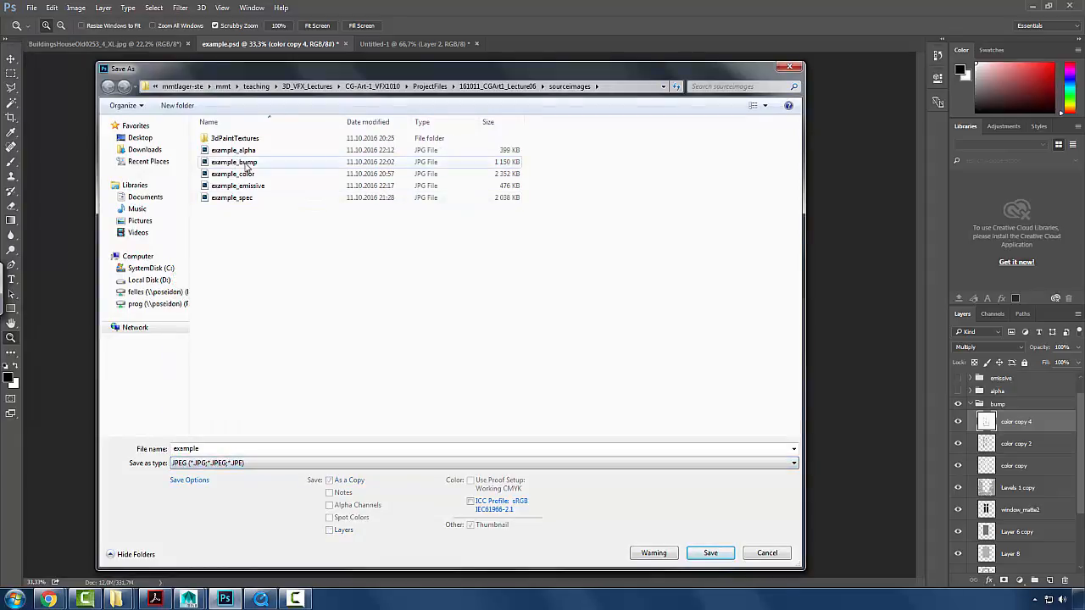
pyautogui.click(237, 162)
pyautogui.click(695, 556)
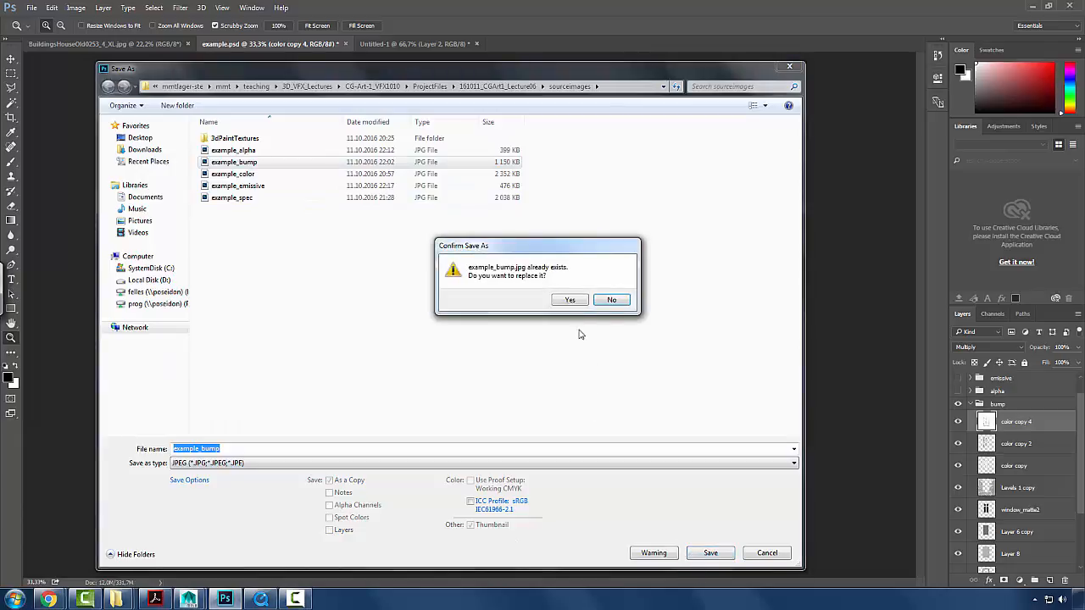
pyautogui.click(569, 299)
pyautogui.click(605, 167)
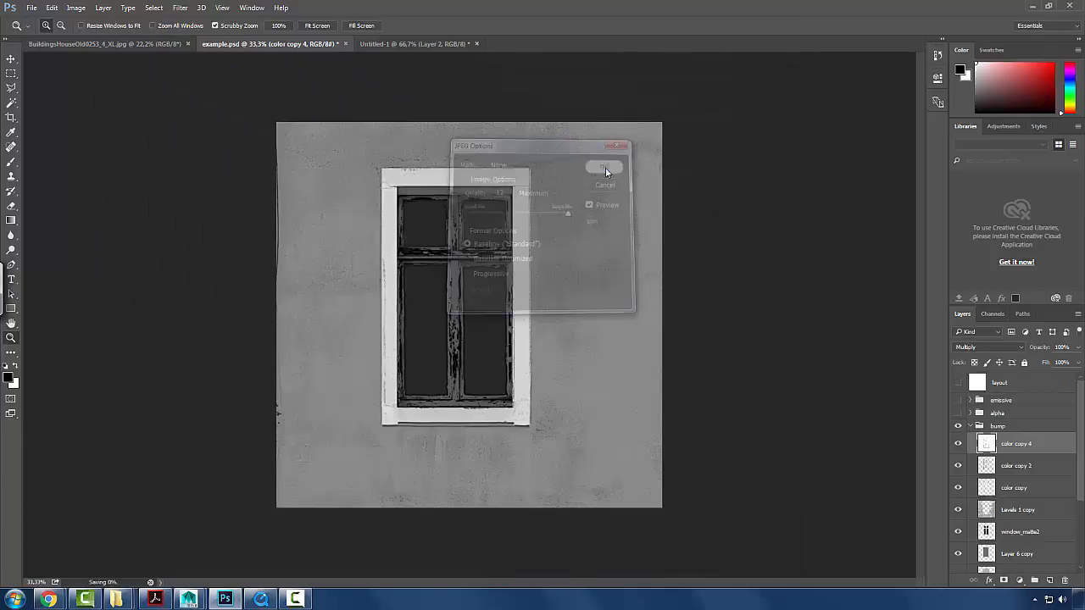
# - Switch to Maya and set the project to the 161011_CGArt1_Lecture06 folder
pyautogui.hotkey('alt', 'Tab')
pyautogui.moveTo(383, 311)
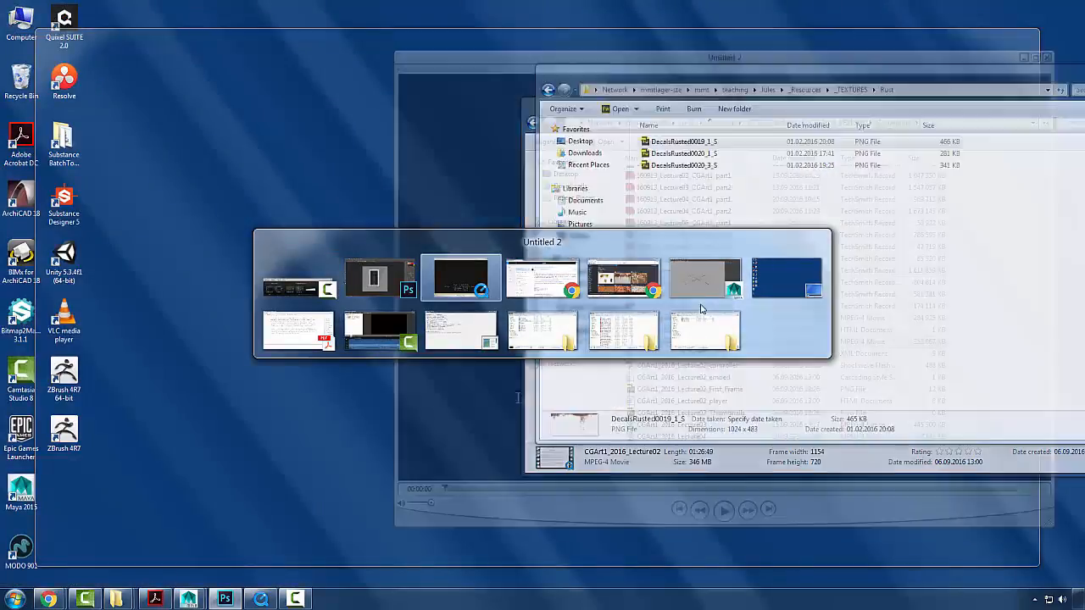
pyautogui.click(705, 284)
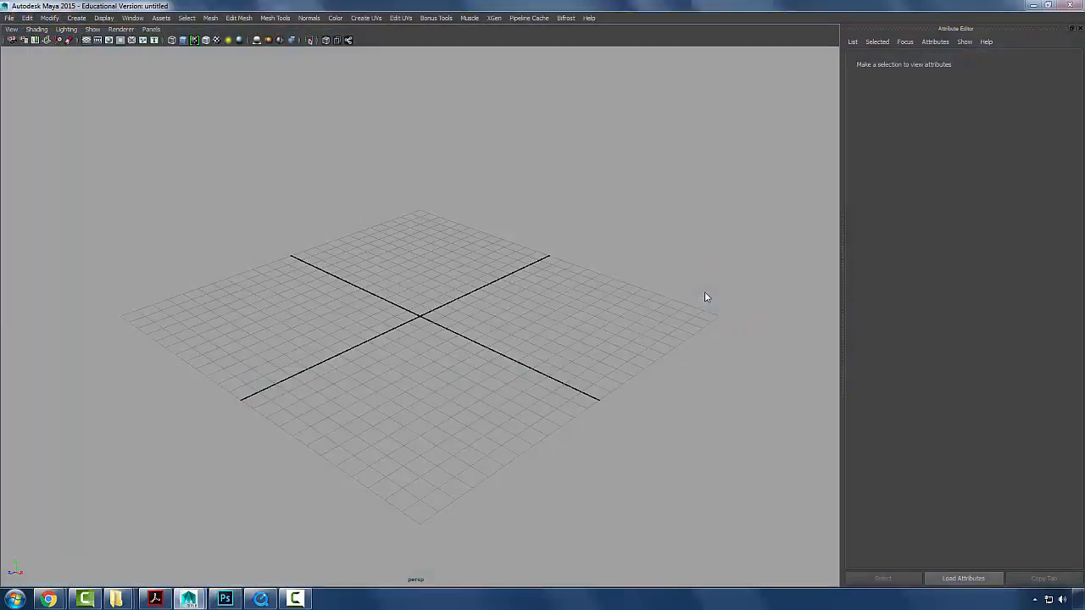
pyautogui.click(10, 18)
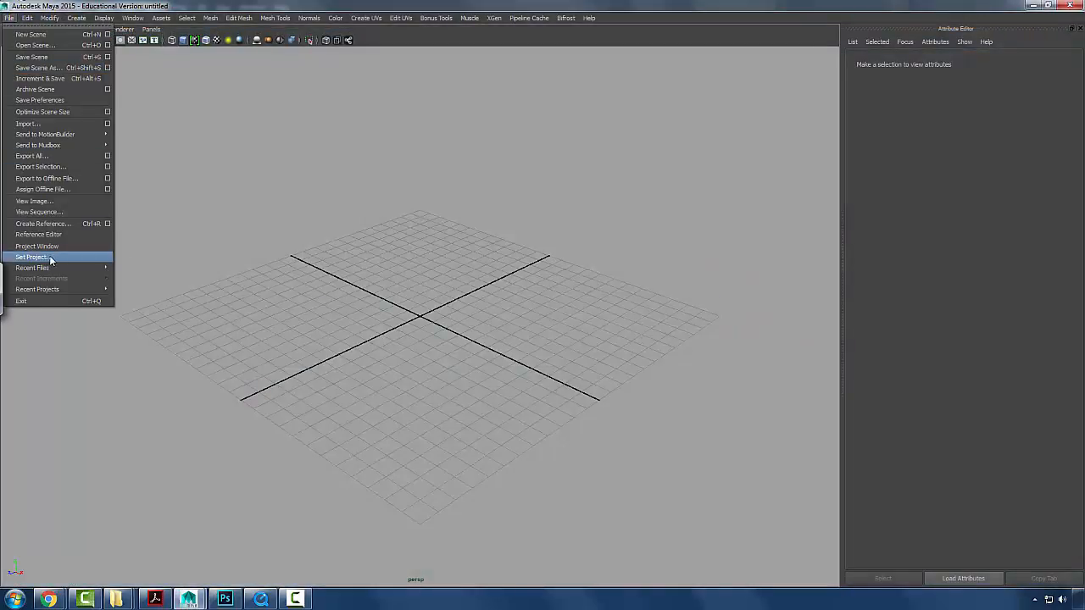
pyautogui.click(53, 259)
pyautogui.doubleClick(472, 264)
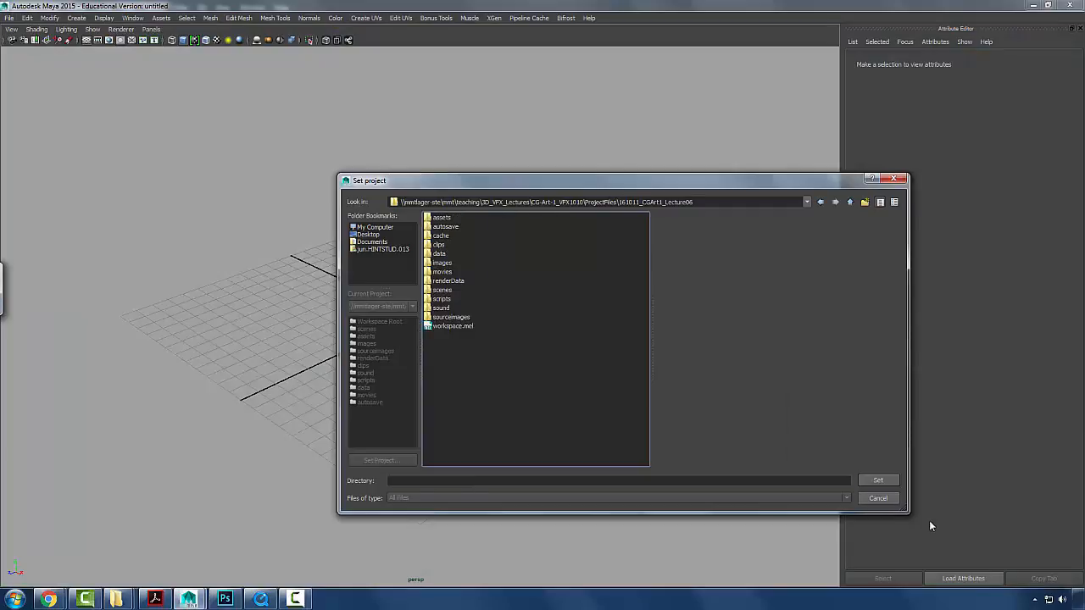
pyautogui.click(879, 481)
# - Open the scene Lecture_06_texturing_01.ma from the project's scenes folder
pyautogui.click(7, 18)
pyautogui.click(31, 47)
pyautogui.doubleClick(462, 237)
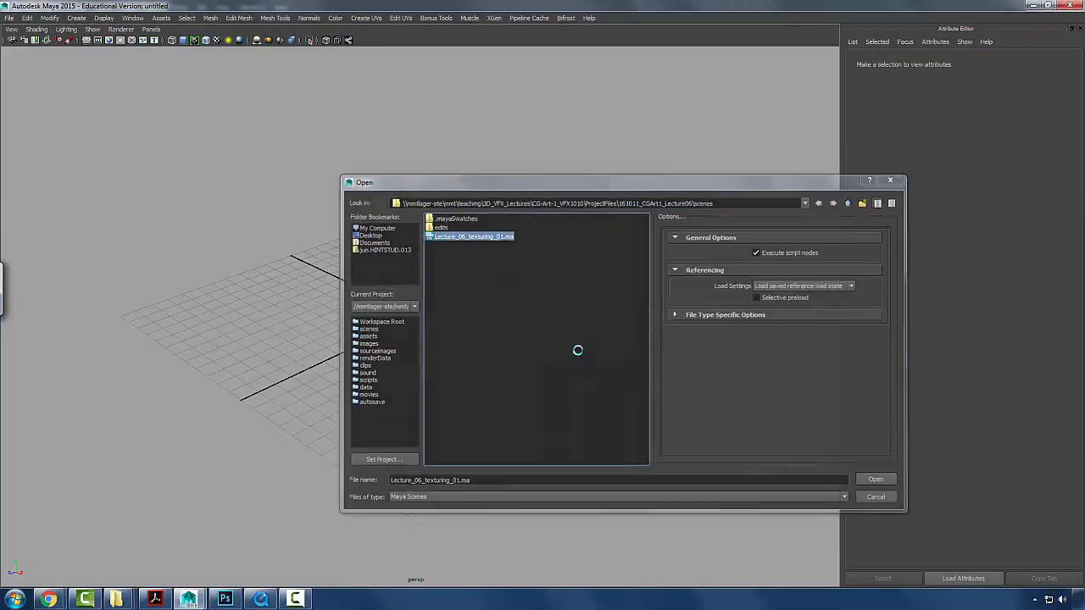
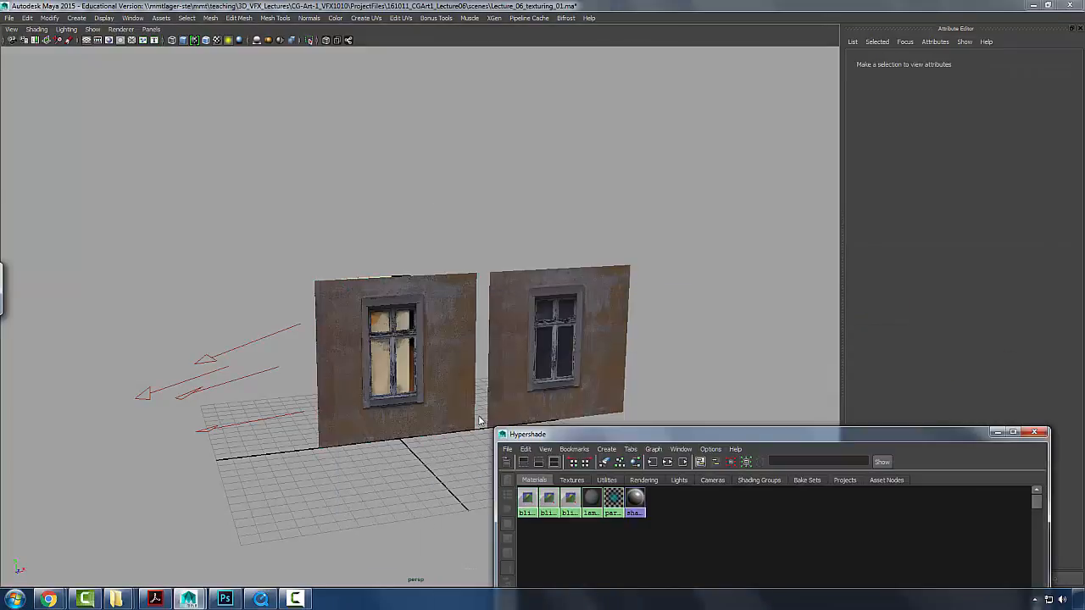
pyautogui.click(8, 18)
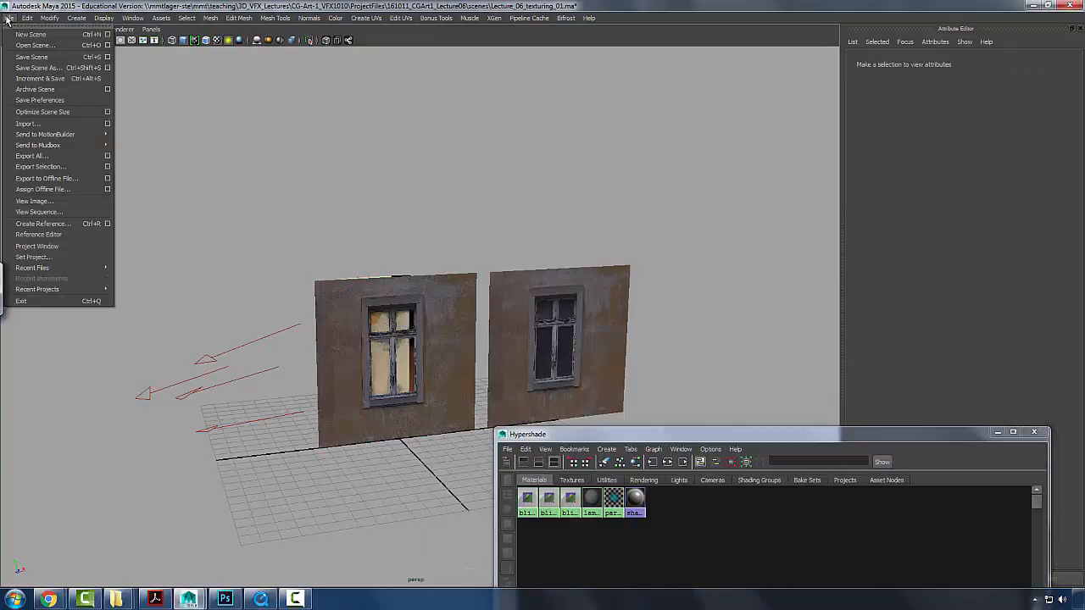
pyautogui.click(8, 19)
# - Delete the right-hand window wall and display the remaining one shaded with texture maps
pyautogui.moveTo(493, 254); pyautogui.dragTo(482, 291)
pyautogui.click(614, 285)
pyautogui.press('Delete')
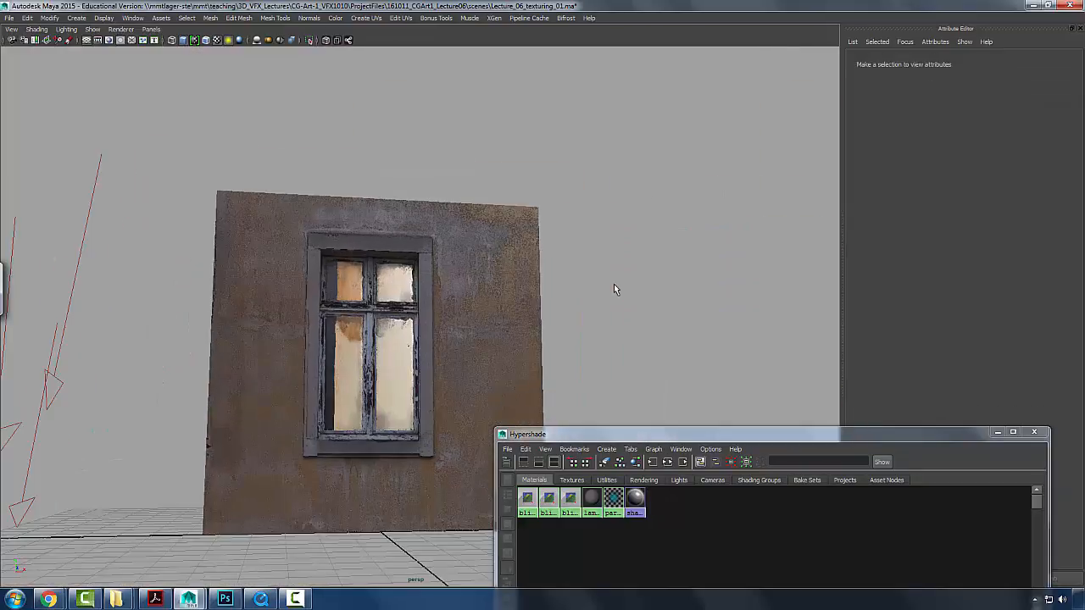
pyautogui.press('6')
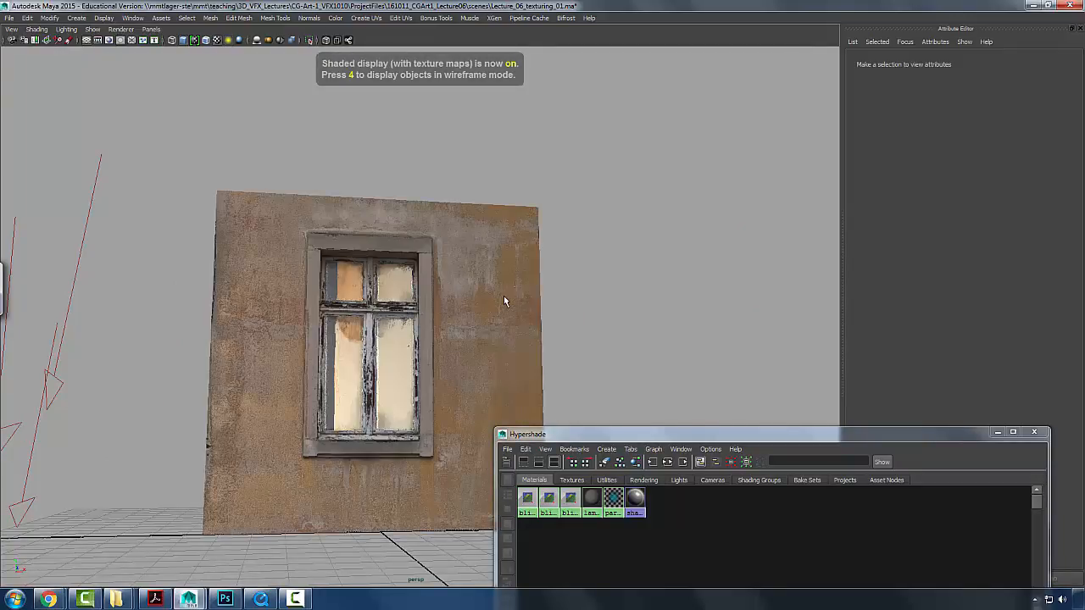
# - Delete the lights in front of the wall and inspect the plaster and window frame up close
pyautogui.click(86, 222)
pyautogui.press('Delete')
pyautogui.moveTo(73, 233); pyautogui.dragTo(419, 341)
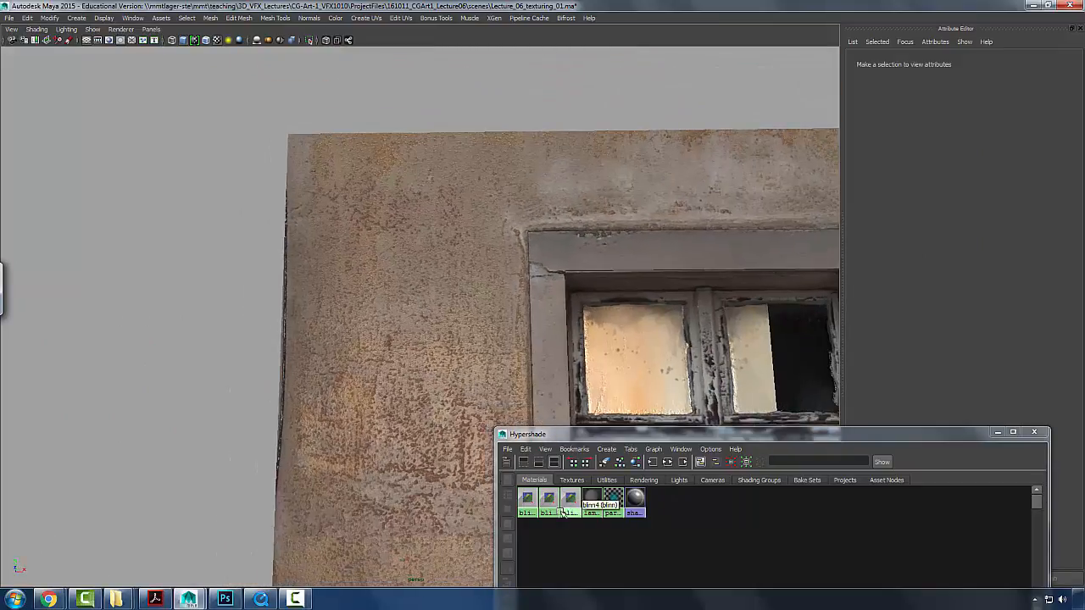
pyautogui.moveTo(565, 438); pyautogui.dragTo(815, 225)
pyautogui.moveTo(557, 211); pyautogui.dragTo(329, 156)
pyautogui.moveTo(503, 384); pyautogui.dragTo(482, 366)
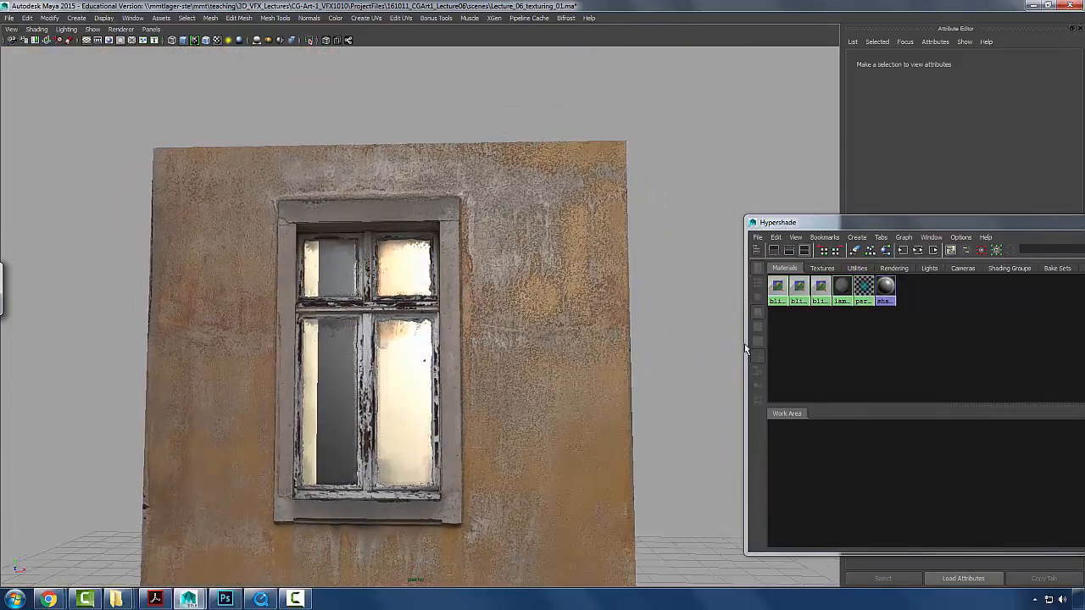
# - Graph the input connections of the blinn2 material in the Hypershade and select its bump2d1 node
pyautogui.moveTo(840, 234); pyautogui.dragTo(650, 154)
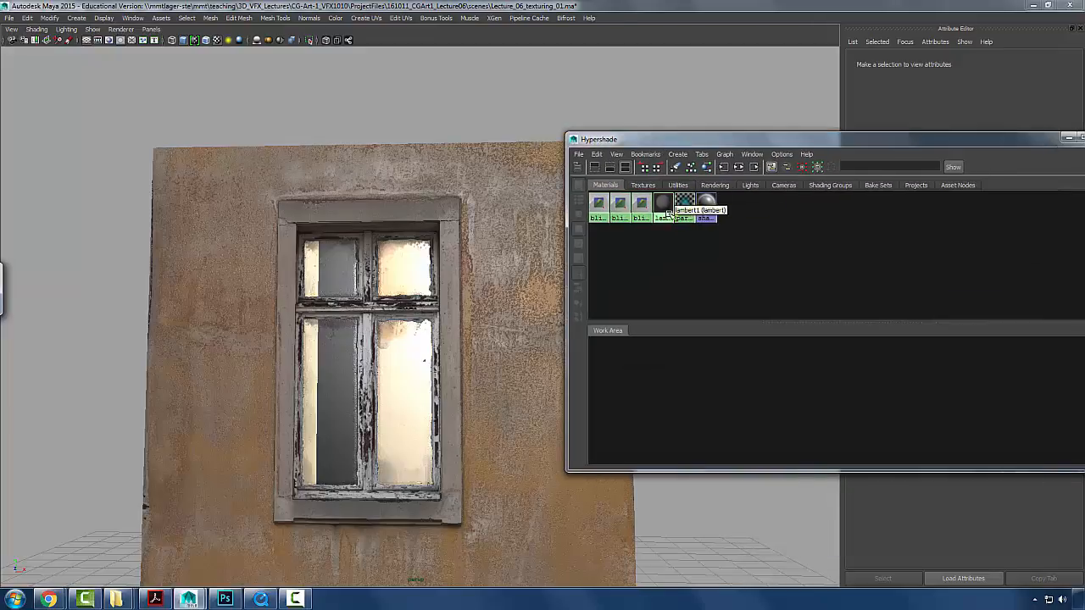
pyautogui.click(599, 207)
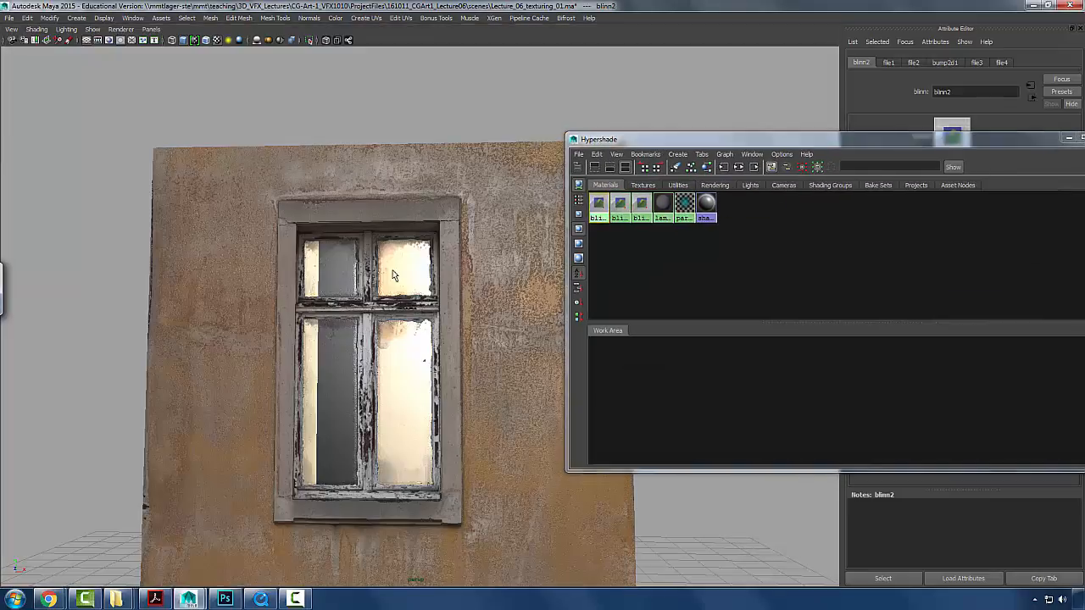
pyautogui.moveTo(646, 144); pyautogui.dragTo(731, 159)
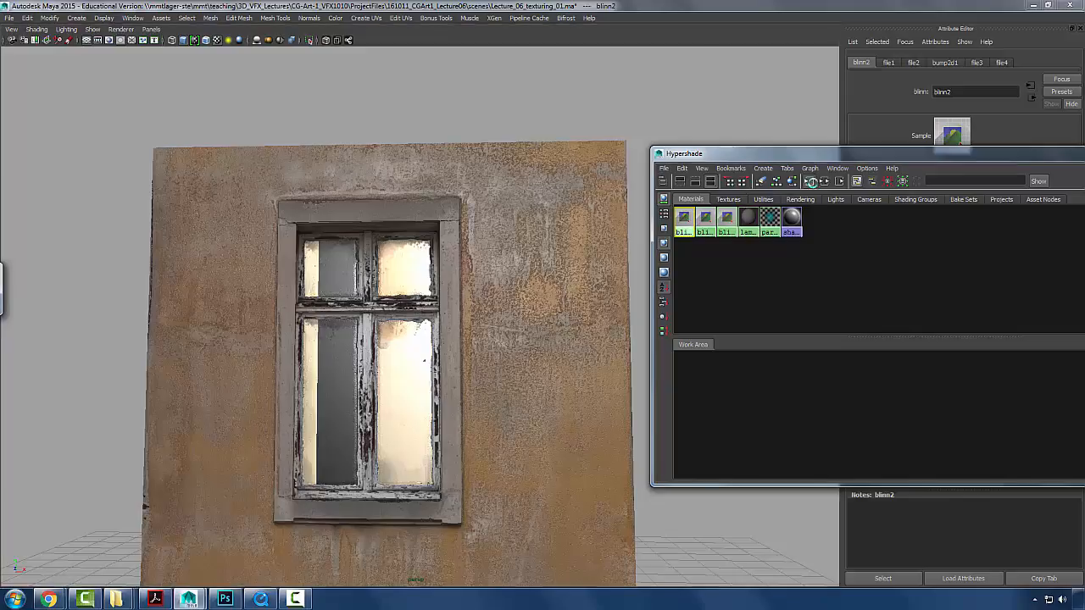
pyautogui.click(811, 181)
pyautogui.click(729, 463)
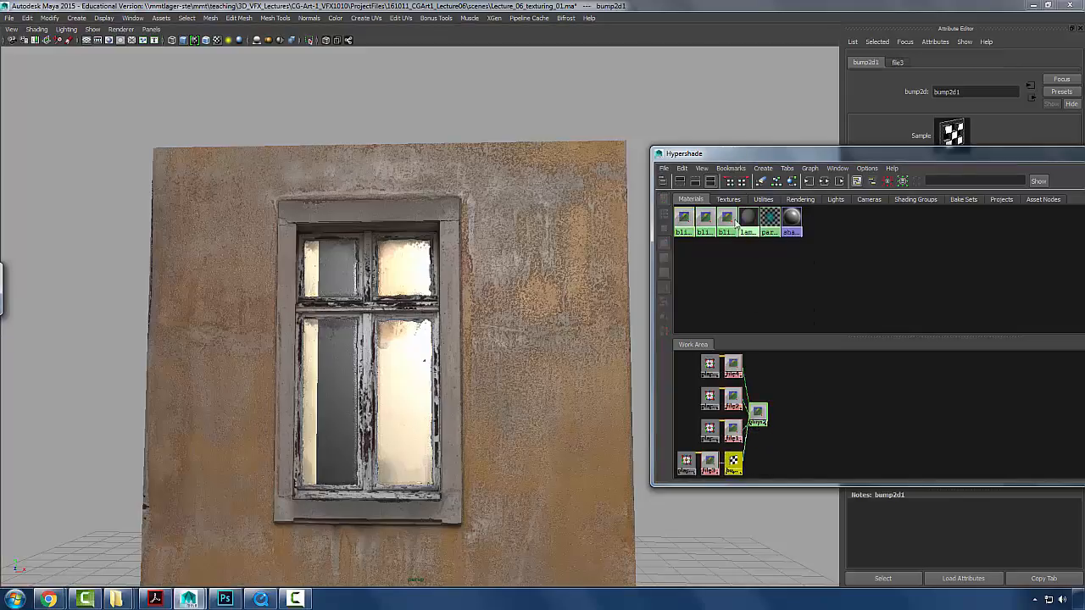
# - Set the bump2d1 node's bump depth to 0.1 and check the plaster relief around the wall's upper corner
pyautogui.moveTo(742, 153); pyautogui.dragTo(747, 439)
pyautogui.moveTo(969, 191); pyautogui.dragTo(852, 174)
pyautogui.write('0.1')
pyautogui.press('Return')
pyautogui.scroll(3, 683, 215)
pyautogui.moveTo(683, 215); pyautogui.dragTo(493, 274)
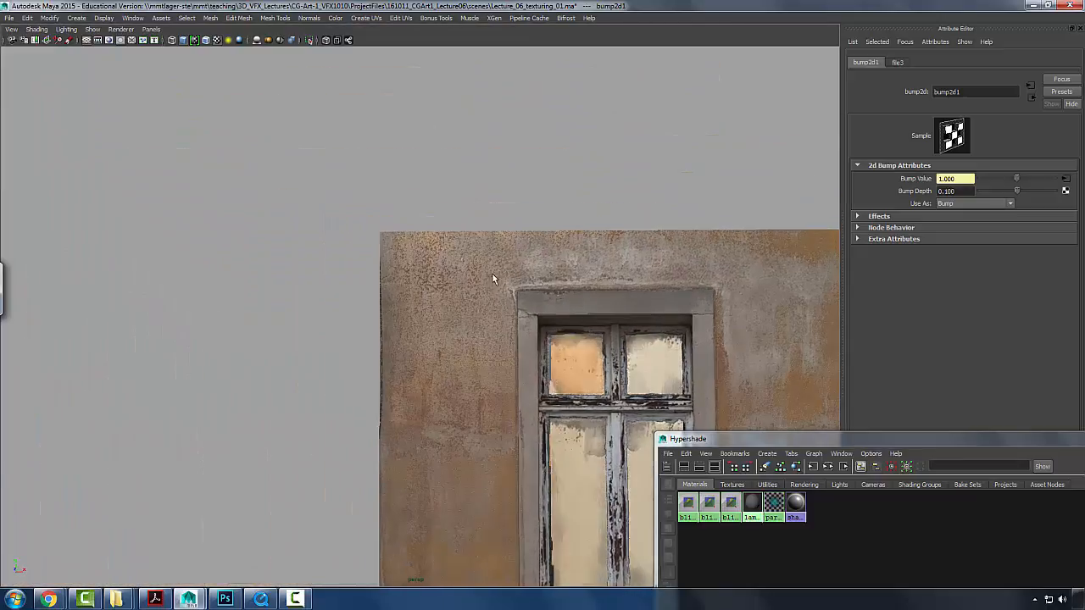
pyautogui.scroll(3, 570, 304)
pyautogui.moveTo(425, 269); pyautogui.dragTo(306, 281)
pyautogui.scroll(-3, 306, 279)
# - Switch to Photoshop and apply a Gaussian Blur with a radius of 1,3 pixels to the color copy 4 layer
pyautogui.hotkey('alt', 'Tab')
pyautogui.click(315, 202)
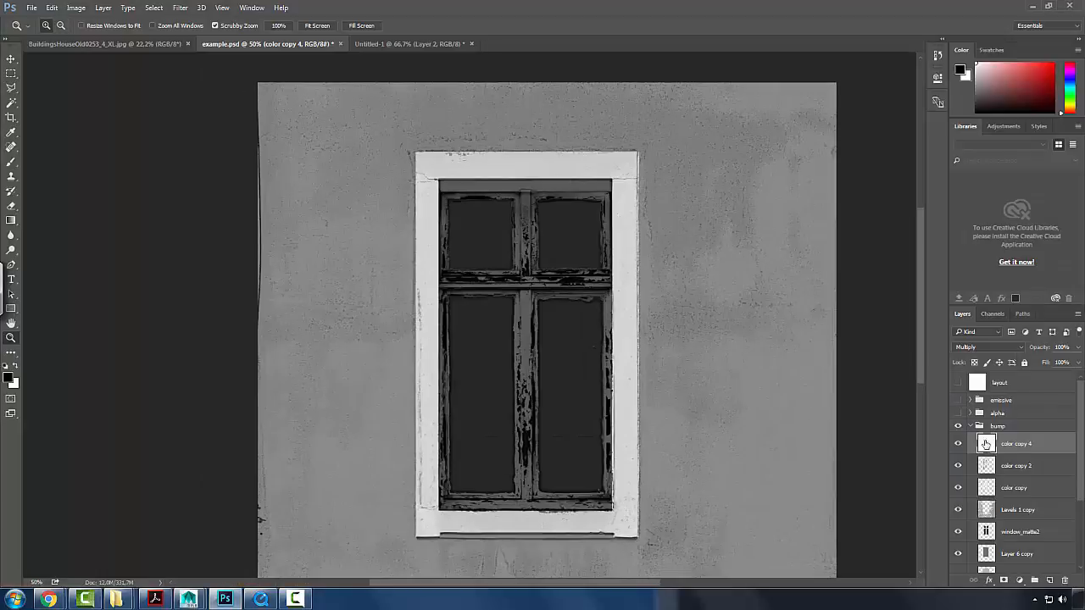
pyautogui.click(179, 8)
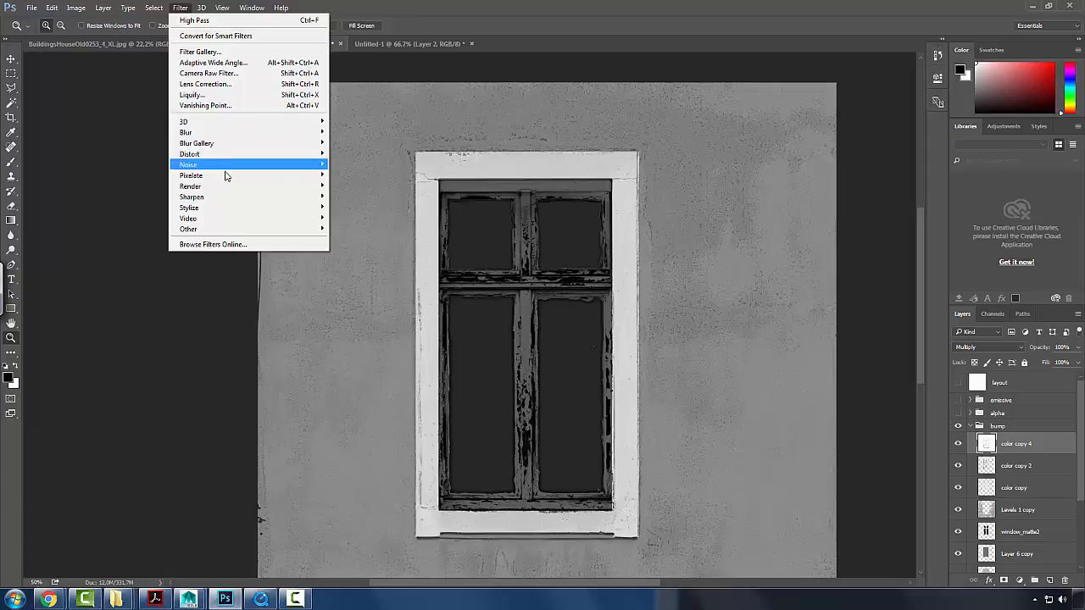
pyautogui.moveTo(239, 134)
pyautogui.click(356, 176)
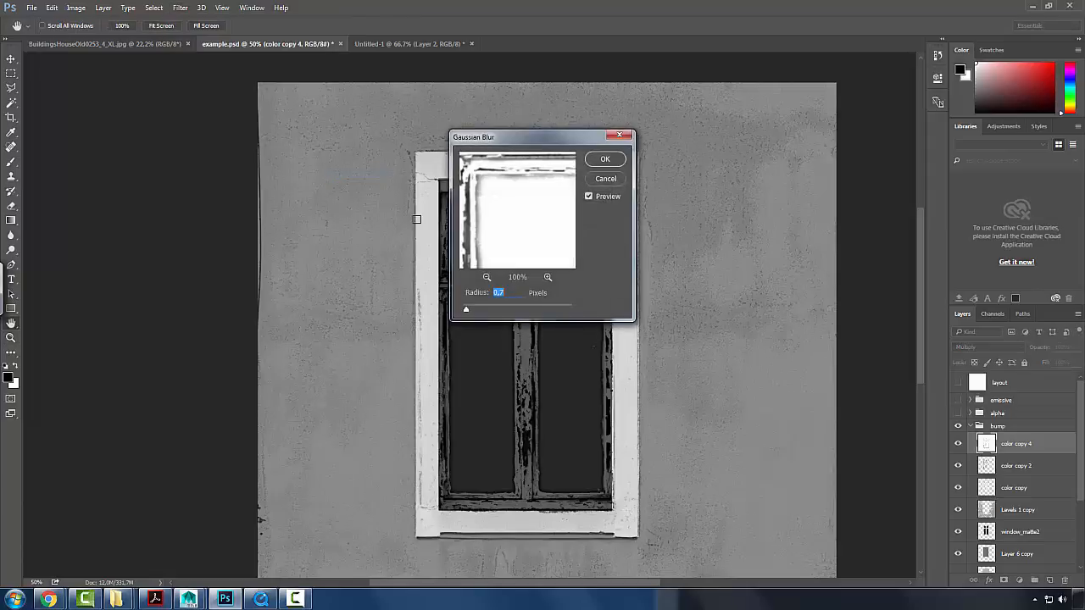
pyautogui.moveTo(470, 312); pyautogui.dragTo(471, 313)
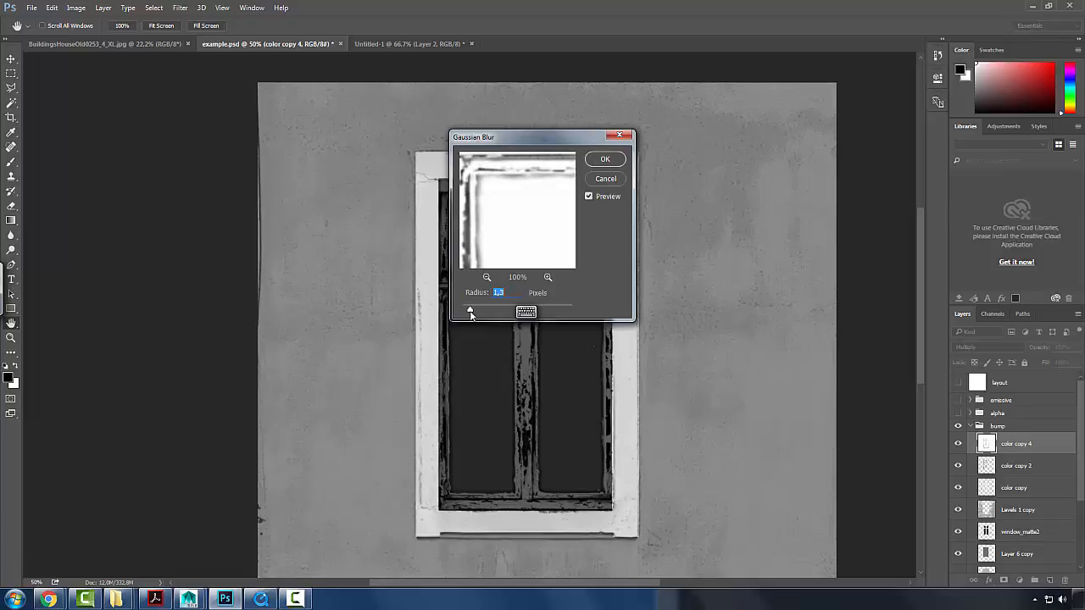
pyautogui.click(614, 160)
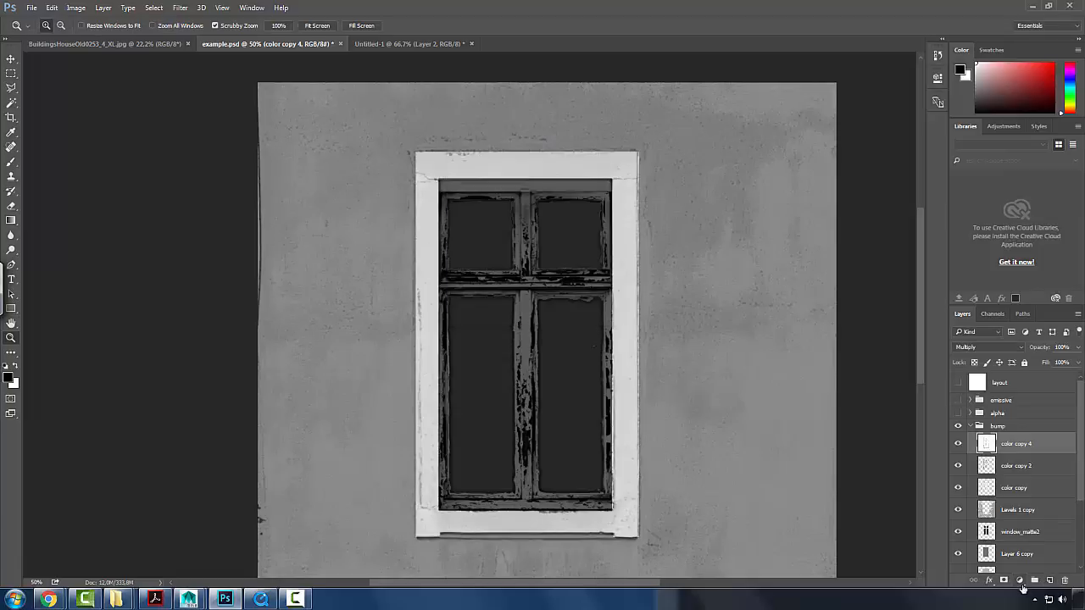
# - Add a layer mask to color copy 4 and paint black on it with the textured brush above the window at 35% opacity
pyautogui.click(1004, 581)
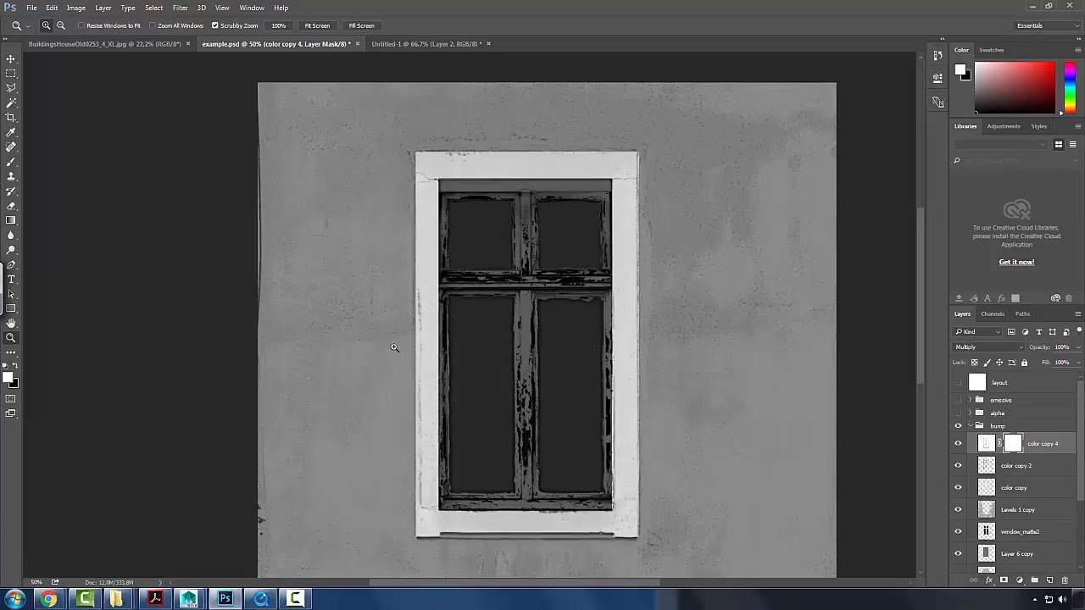
pyautogui.press('b')
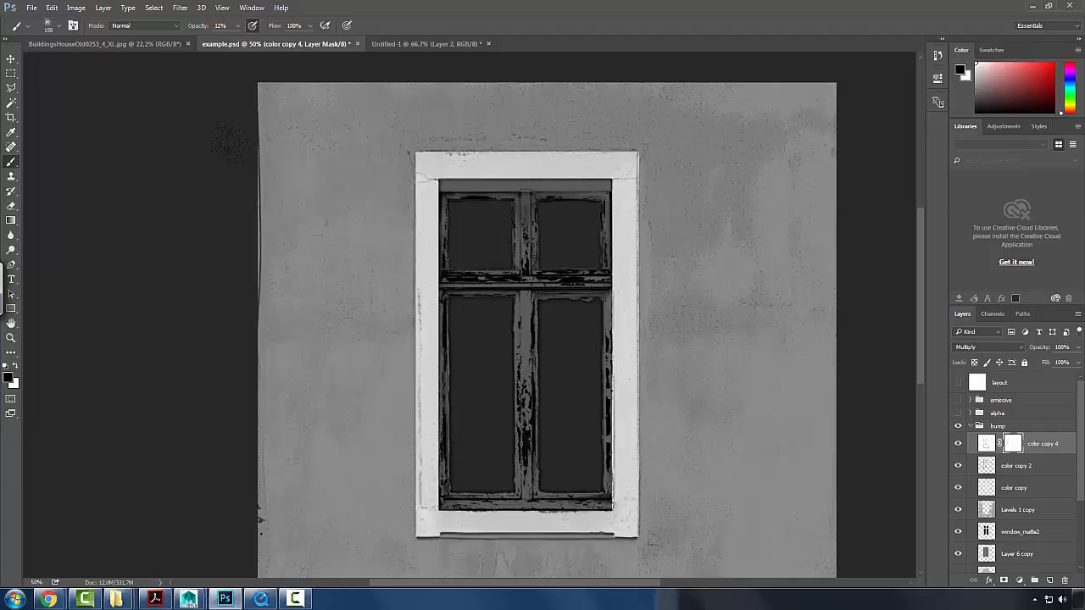
pyautogui.click(470, 119)
# - Hide the bump group to examine the plaster in the underlying color texture up close, and show the group again
pyautogui.scroll(-5, 1028, 430)
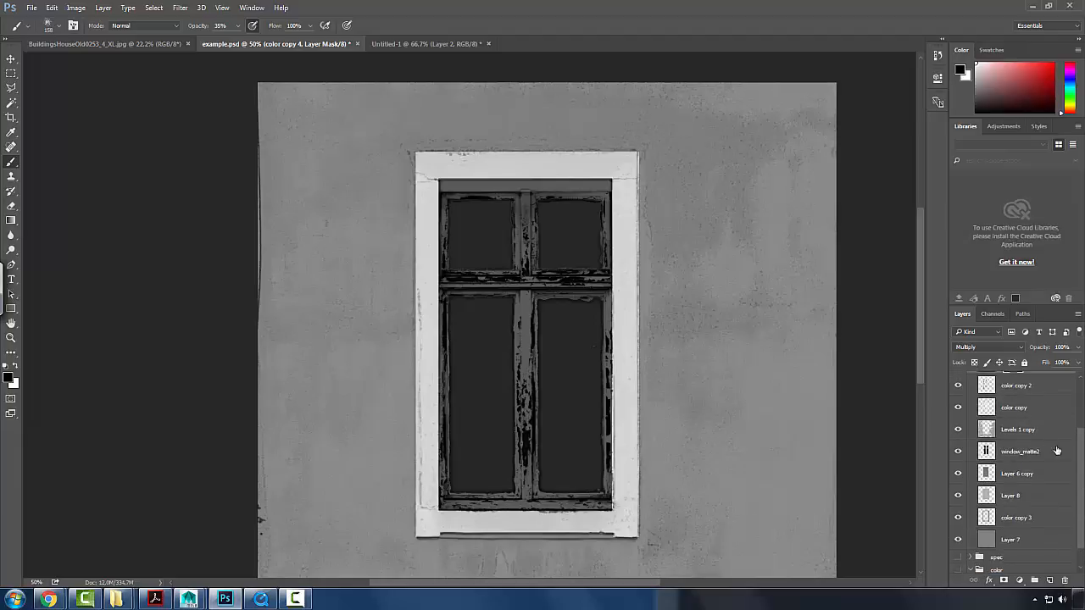
pyautogui.scroll(-1, 1082, 559)
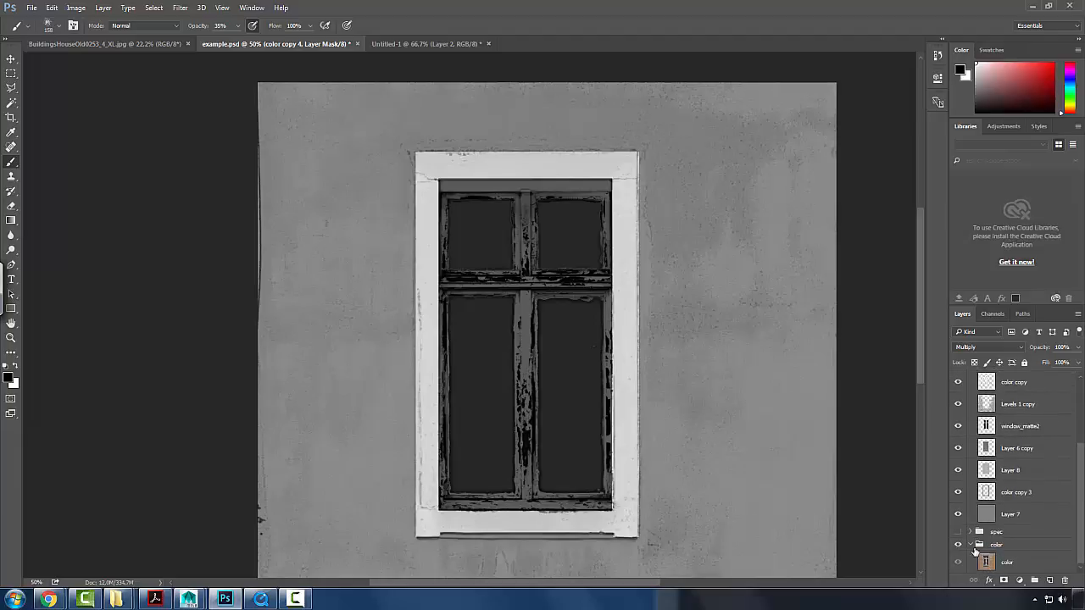
pyautogui.moveTo(1078, 509); pyautogui.dragTo(1075, 448)
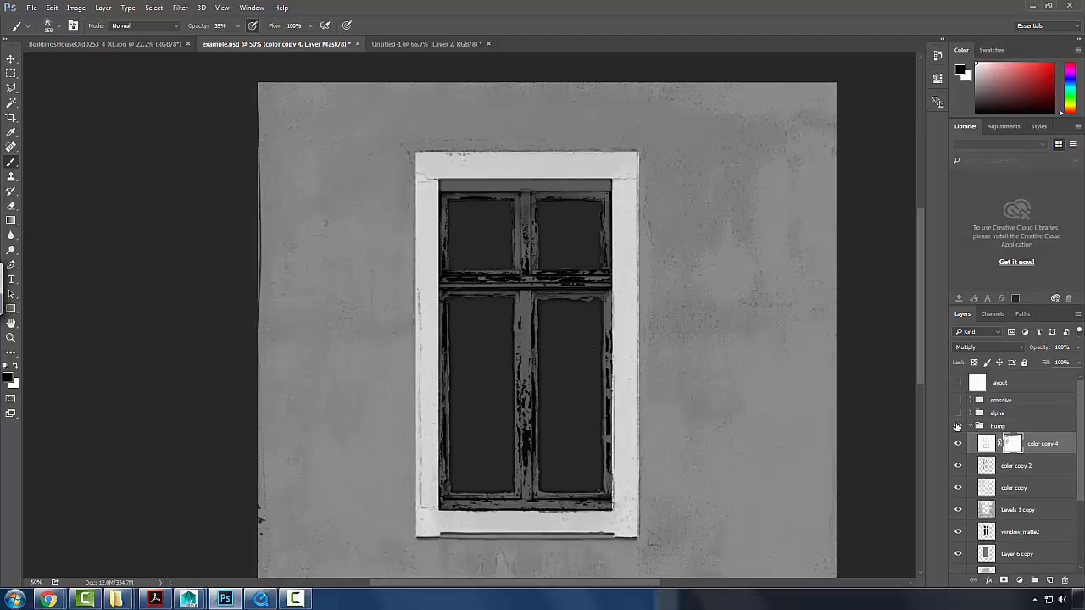
pyautogui.click(958, 426)
pyautogui.scroll(-5, 666, 315)
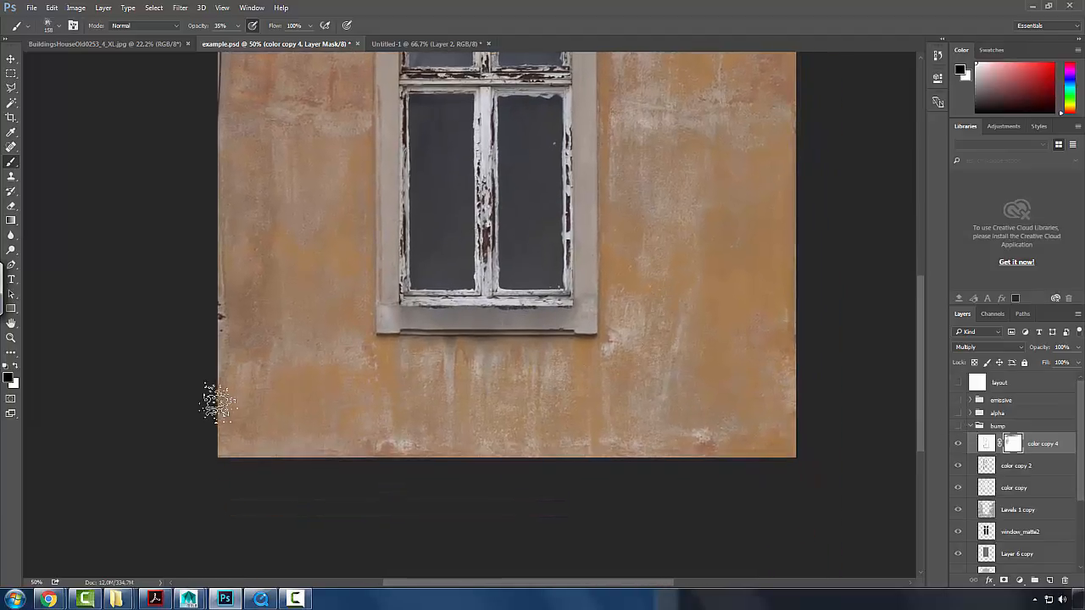
pyautogui.press('z')
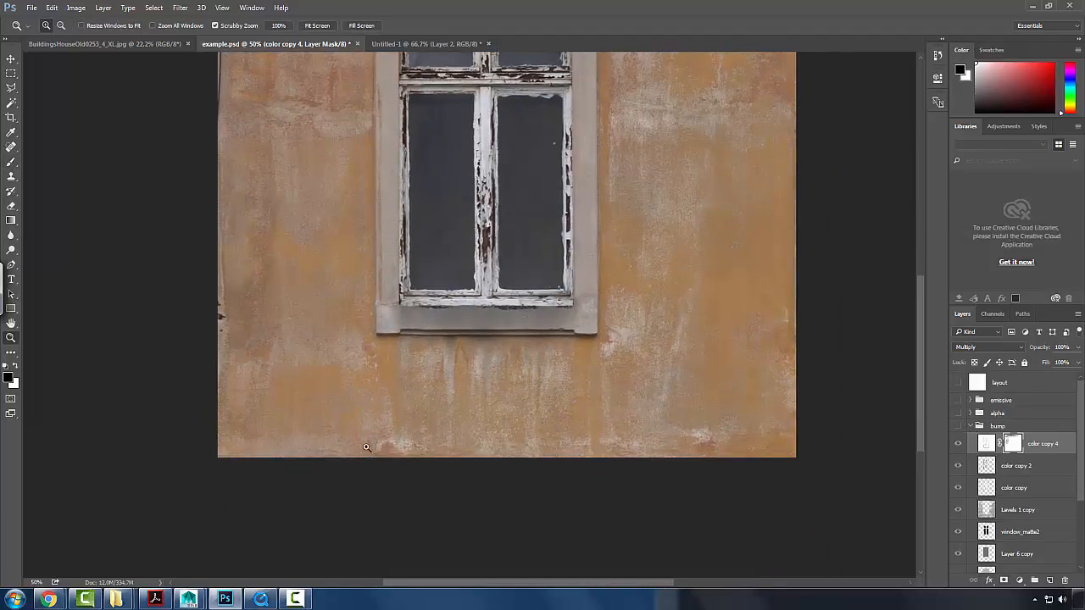
pyautogui.click(365, 446)
pyautogui.click(365, 446)
pyautogui.click(364, 446)
pyautogui.keyDown('alt'); pyautogui.click(346, 298); pyautogui.keyUp('alt')
pyautogui.keyDown('alt'); pyautogui.click(346, 298); pyautogui.keyUp('alt')
pyautogui.moveTo(759, 316); pyautogui.dragTo(549, 400)
pyautogui.moveTo(600, 372); pyautogui.dragTo(605, 411)
pyautogui.moveTo(757, 365); pyautogui.dragTo(812, 331)
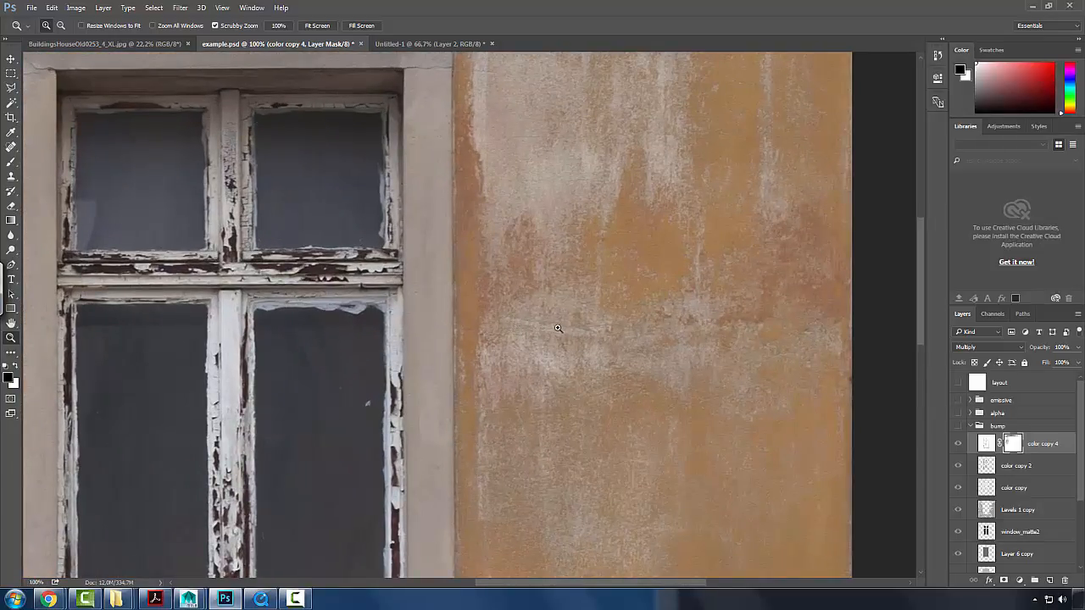
pyautogui.click(959, 426)
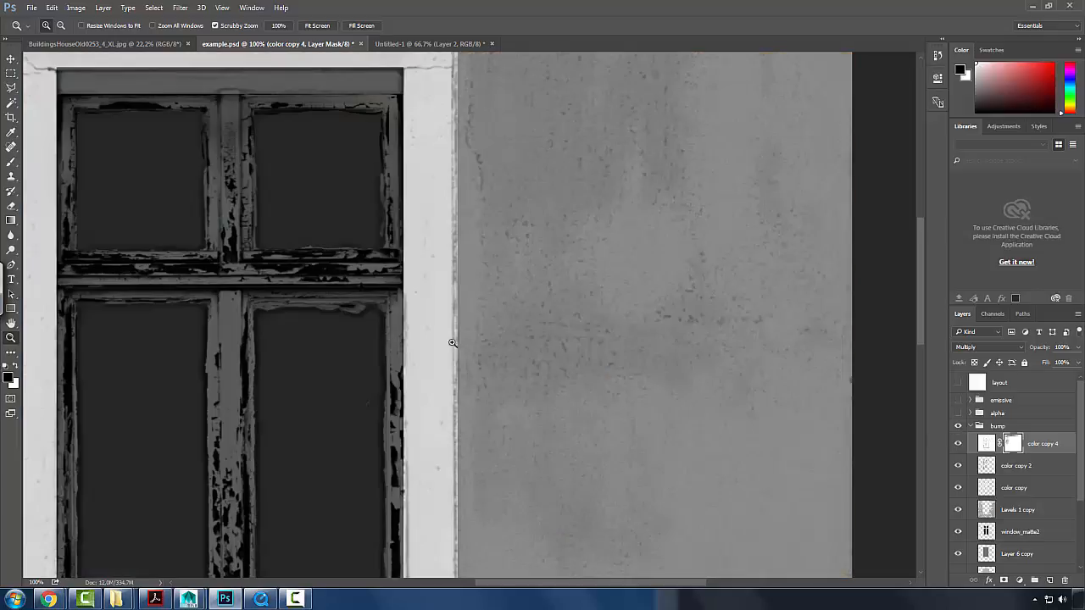
# - Paint black on the color copy 4 mask at 35% opacity to soften the grain above and on both sides of the window
pyautogui.keyDown('alt'); pyautogui.click(626, 351); pyautogui.keyUp('alt')
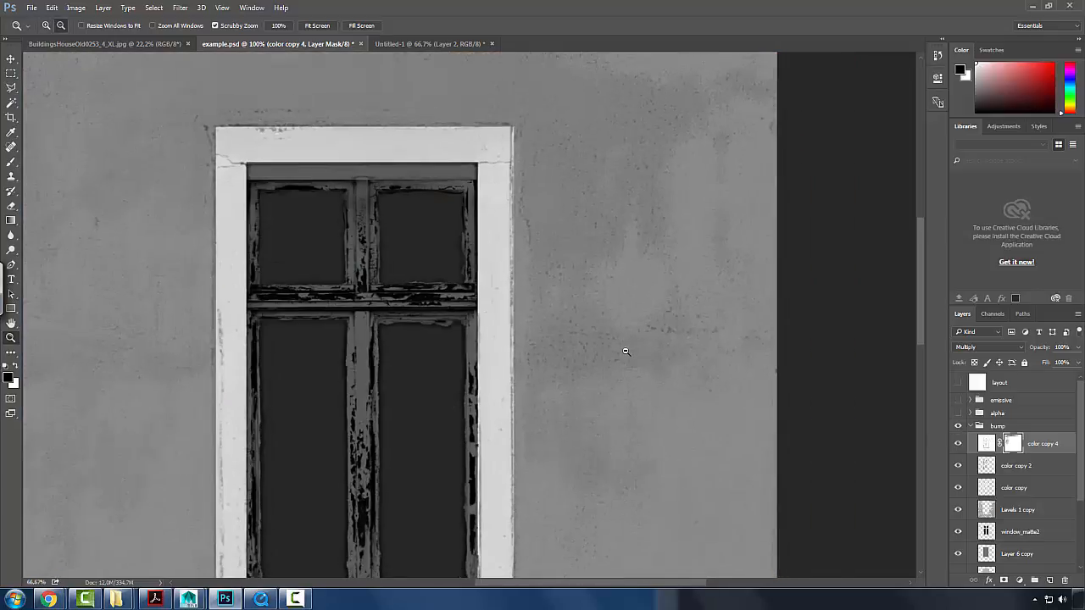
pyautogui.press('b')
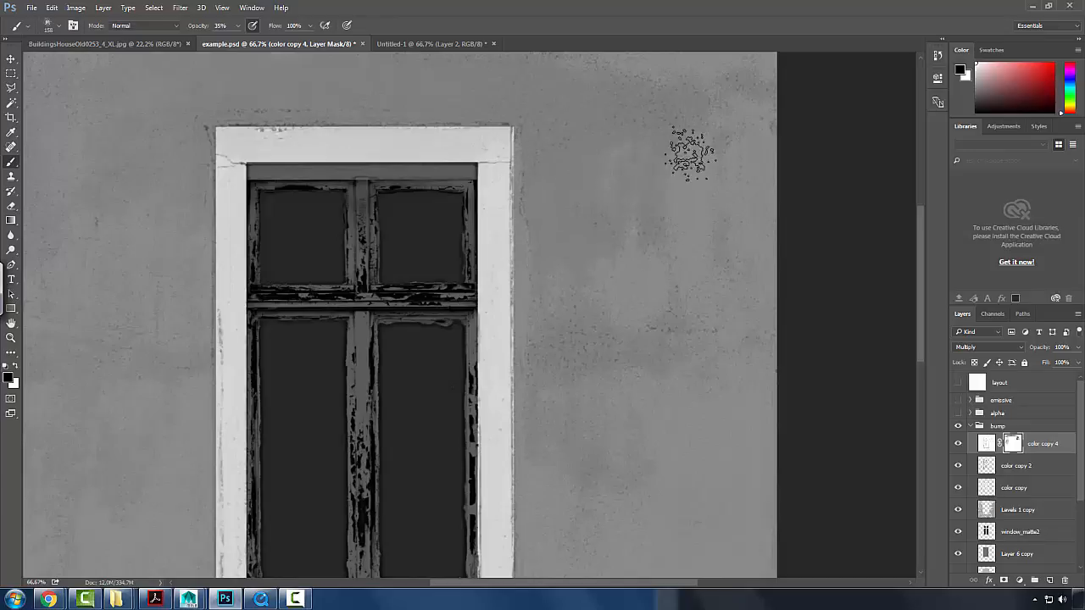
pyautogui.moveTo(653, 145); pyautogui.dragTo(686, 214)
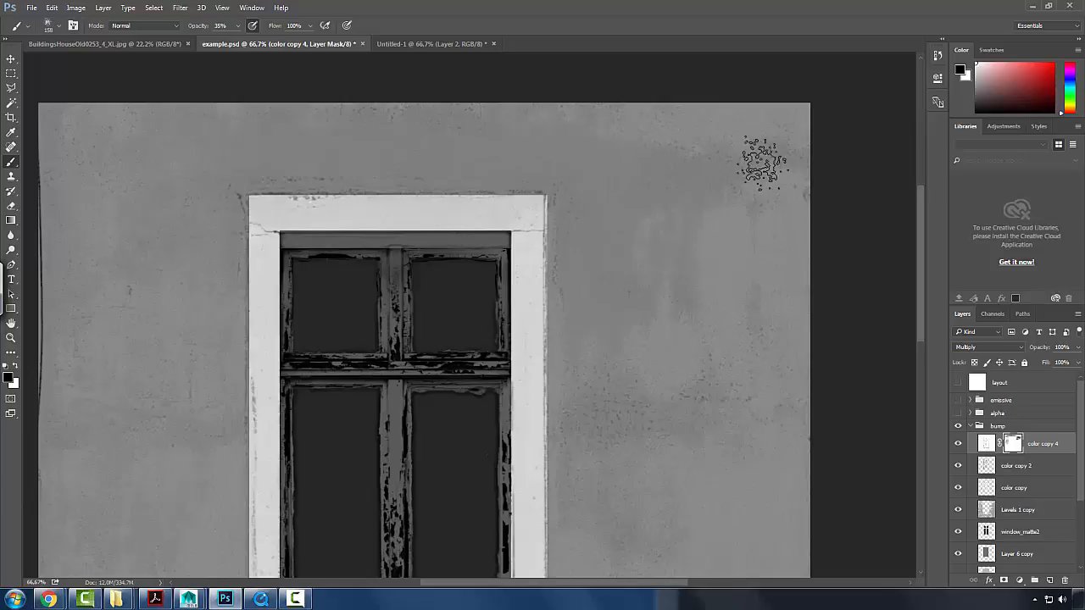
pyautogui.moveTo(280, 171); pyautogui.dragTo(328, 181)
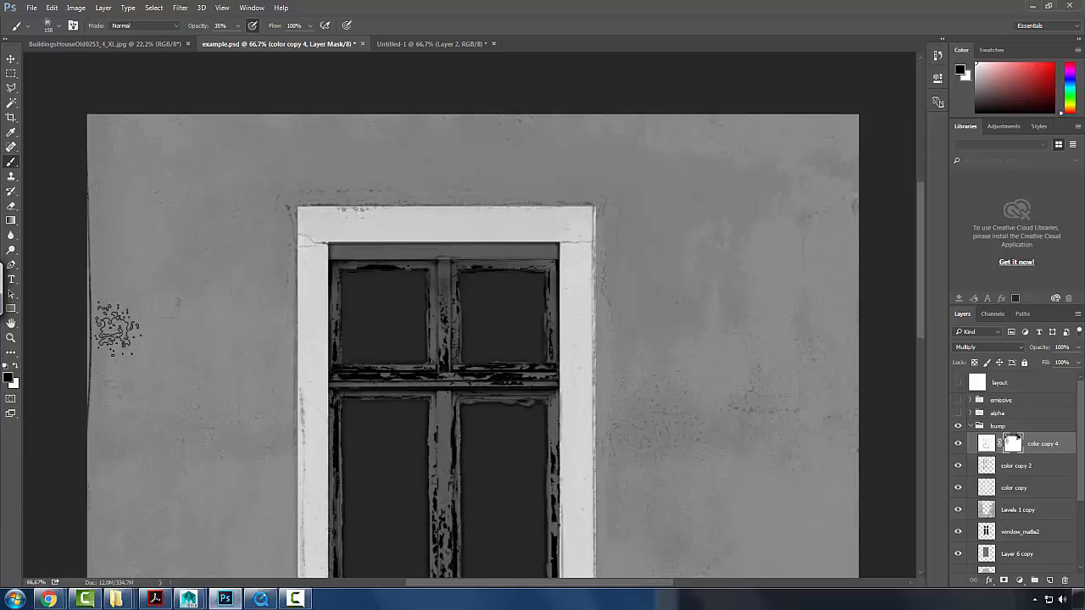
pyautogui.moveTo(236, 555)
pyautogui.mouseDown()
pyautogui.moveTo(368, 324)
pyautogui.moveTo(395, 404)
pyautogui.moveTo(374, 393)
pyautogui.mouseUp()
pyautogui.keyDown('alt'); pyautogui.click(374, 392); pyautogui.keyUp('alt')
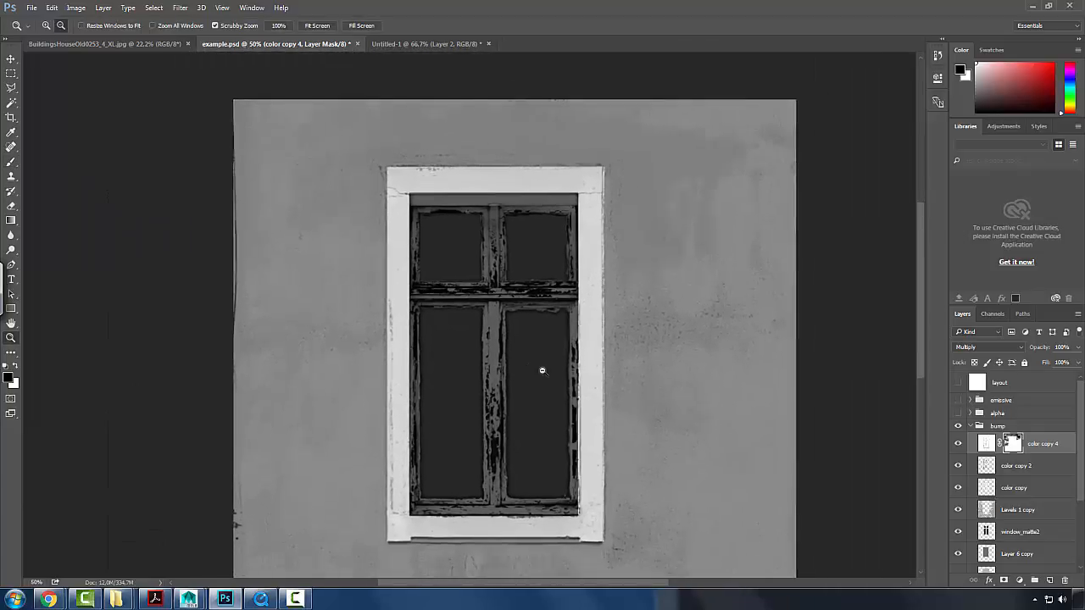
# - Touch up the color copy 4 mask around the window with black paint at 35% opacity
pyautogui.keyDown('alt'); pyautogui.click(543, 367); pyautogui.keyUp('alt')
pyautogui.click(401, 108)
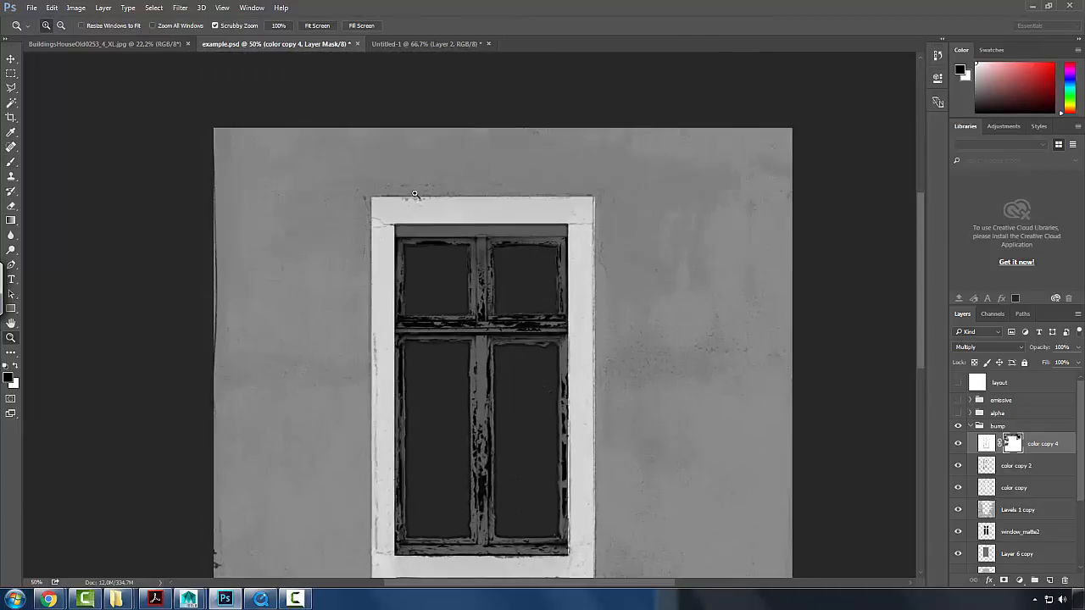
pyautogui.moveTo(666, 355); pyautogui.dragTo(622, 260)
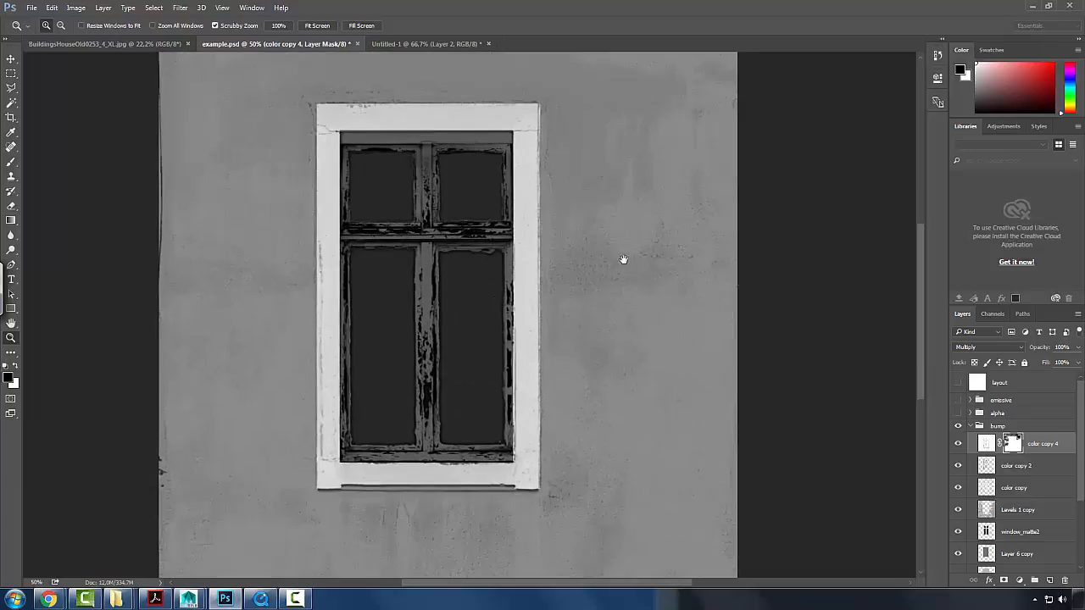
pyautogui.keyDown('alt'); pyautogui.click(606, 201); pyautogui.keyUp('alt')
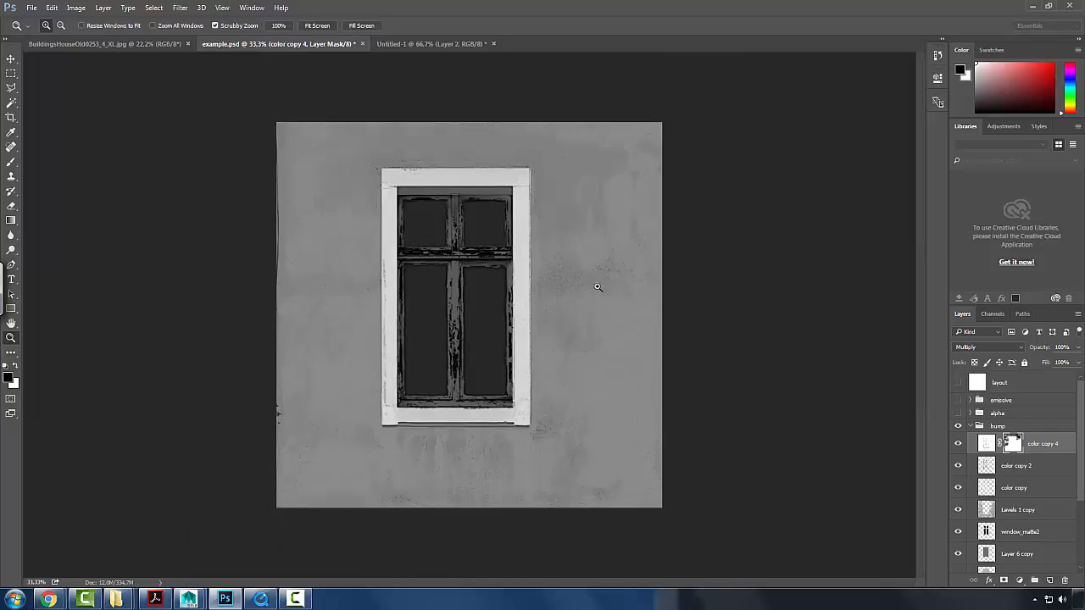
pyautogui.press('b')
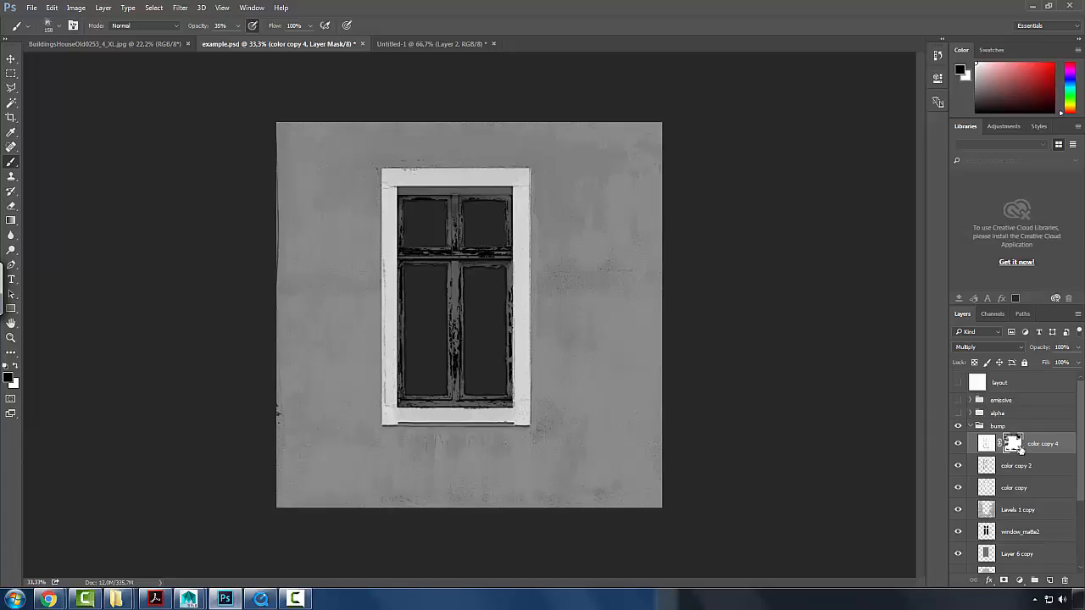
pyautogui.hotkey('ctrl', 'l')
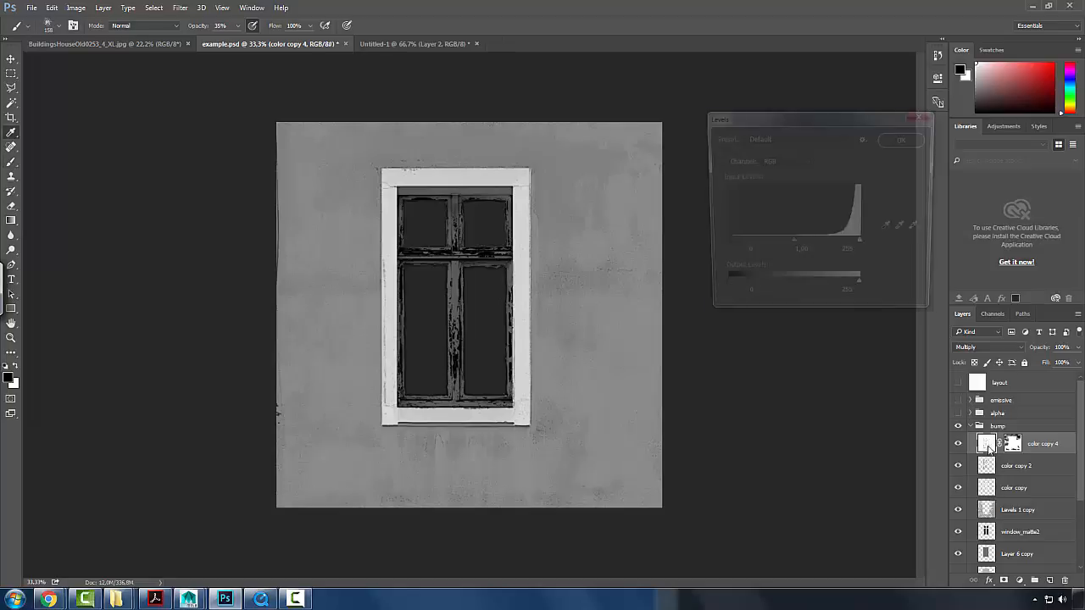
pyautogui.moveTo(792, 246); pyautogui.dragTo(832, 246)
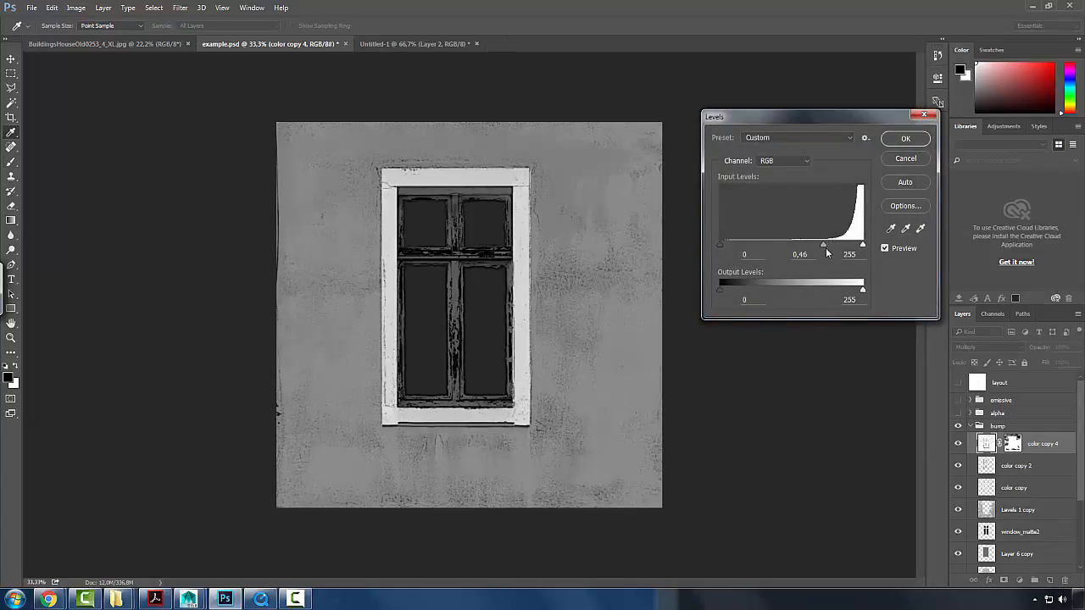
pyautogui.click(905, 138)
# - Duplicate the color copy 4 layer and darken the duplicate's midtones with Levels to about 0,30
pyautogui.moveTo(983, 445); pyautogui.dragTo(1050, 580)
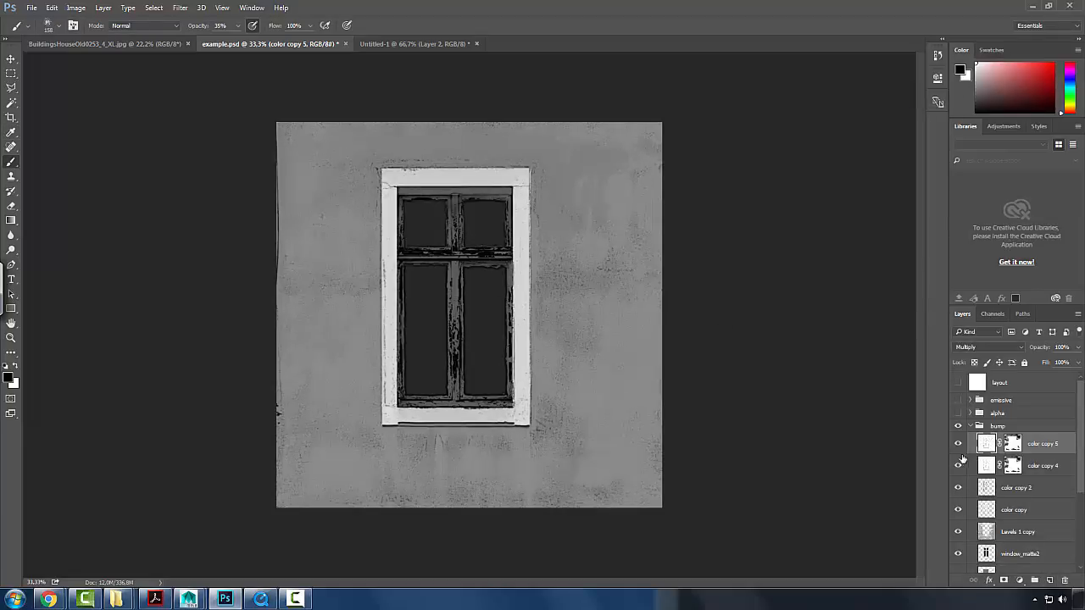
pyautogui.hotkey('ctrl', 'l')
pyautogui.moveTo(814, 245); pyautogui.dragTo(837, 246)
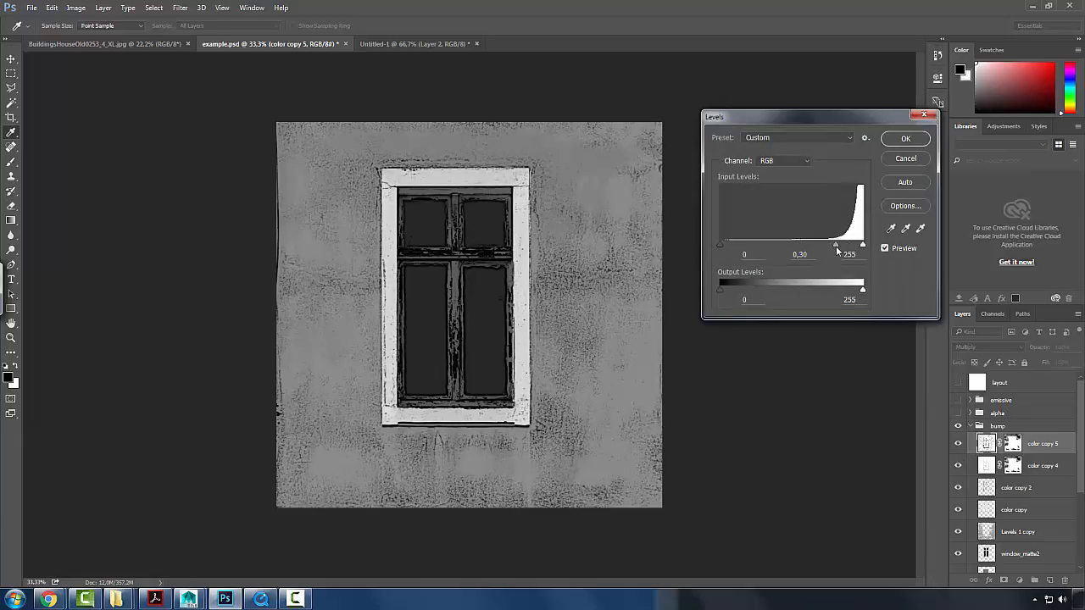
pyautogui.click(907, 138)
# - Delete the color copy 5 layer's mask and give the layer a new black-filled mask
pyautogui.press('b')
pyautogui.hotkey('ctrl', '\\')
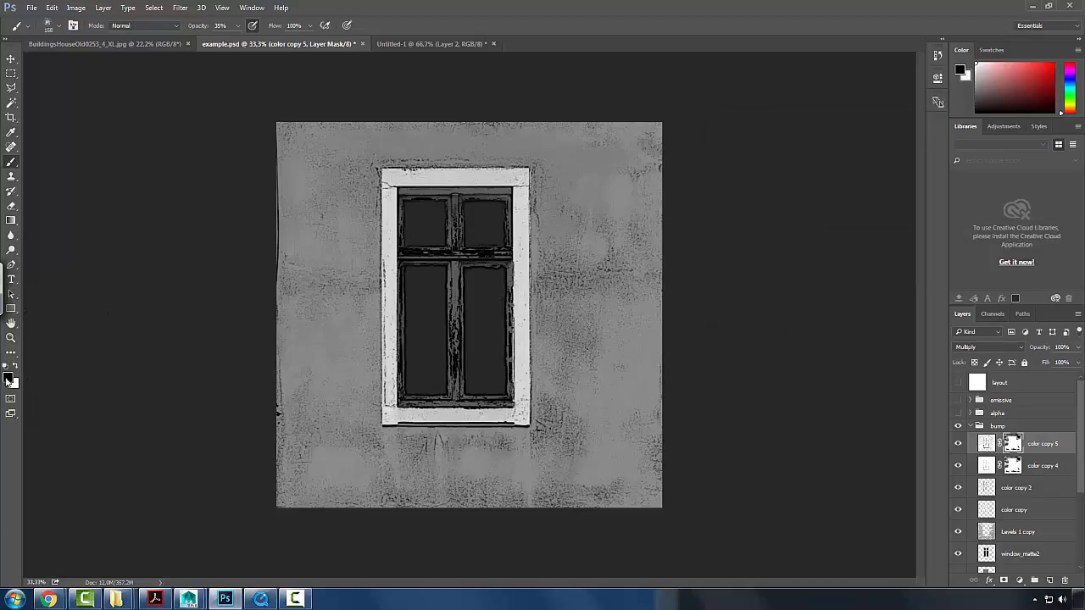
pyautogui.moveTo(1013, 444); pyautogui.dragTo(1064, 582)
pyautogui.click(594, 227)
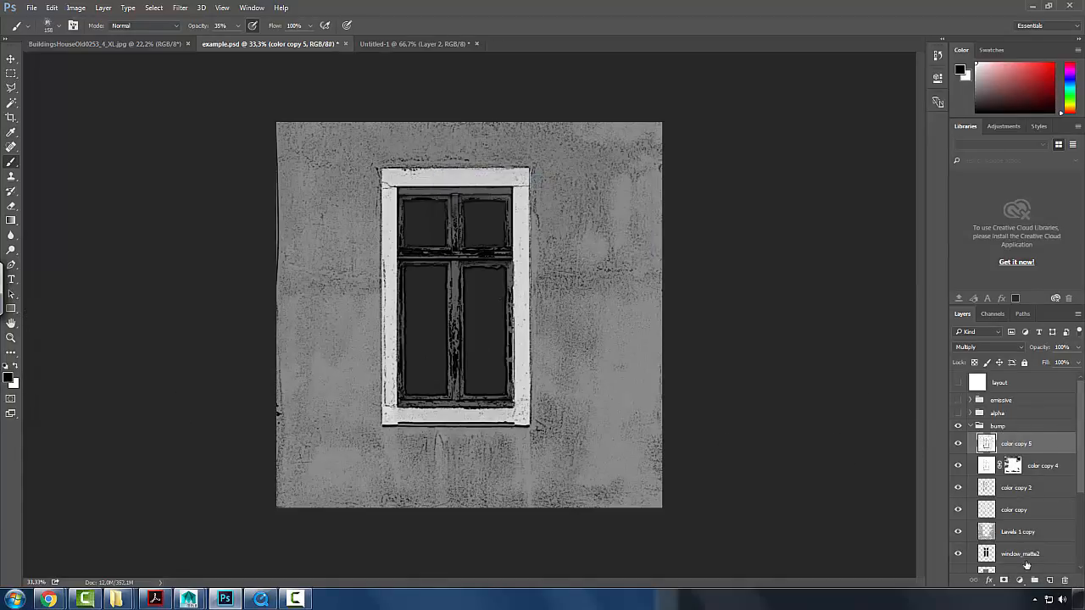
pyautogui.click(1005, 581)
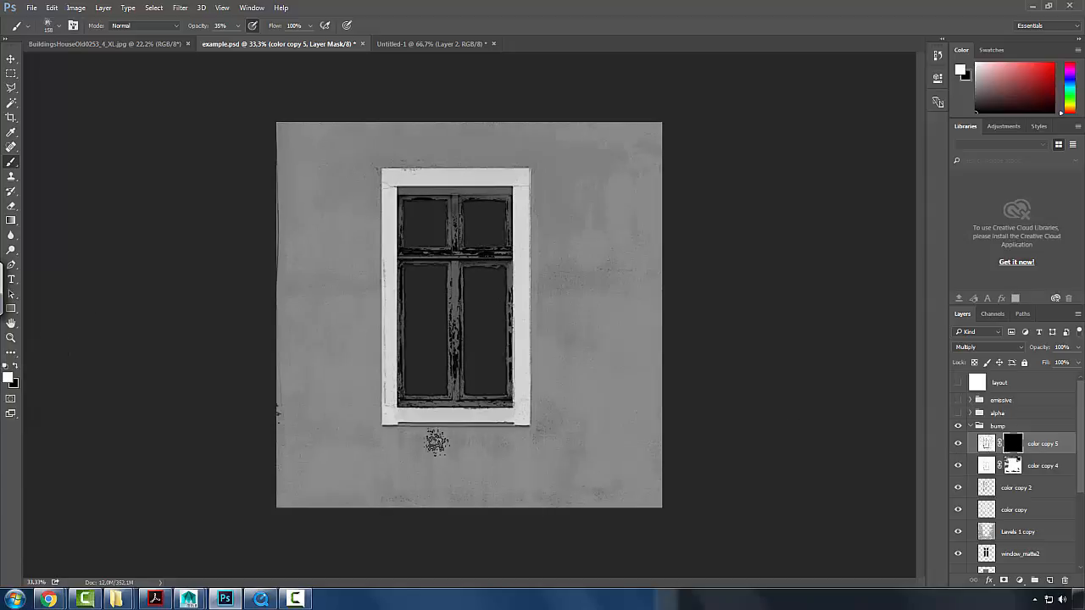
# - Paint white on the color copy 5 mask with a size 72 brush at 15% opacity over the cracks below the window and beside its lower corner
pyautogui.moveTo(426, 458); pyautogui.dragTo(484, 393)
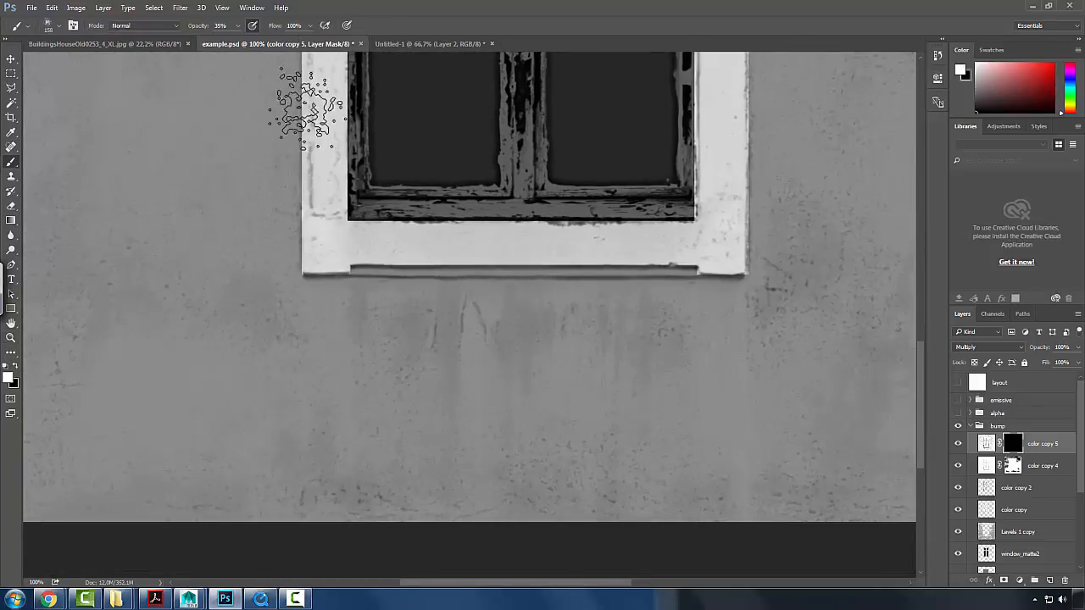
pyautogui.click(238, 26)
pyautogui.moveTo(223, 41); pyautogui.dragTo(227, 41)
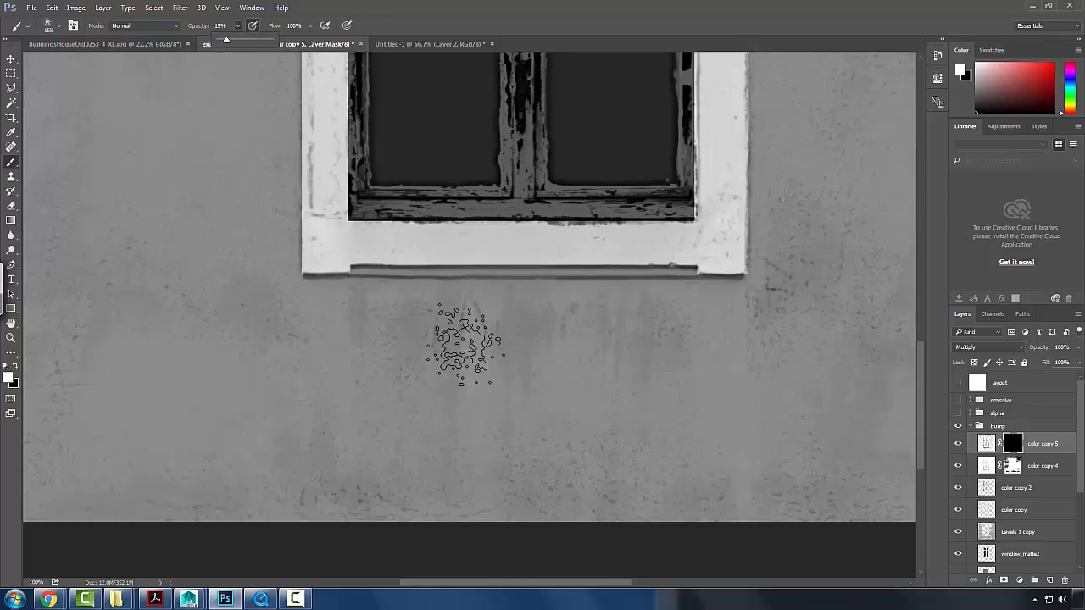
pyautogui.rightClick(464, 327)
pyautogui.moveTo(543, 357); pyautogui.dragTo(541, 357)
pyautogui.moveTo(457, 309)
pyautogui.mouseDown()
pyautogui.moveTo(458, 350)
pyautogui.moveTo(464, 298)
pyautogui.moveTo(455, 408)
pyautogui.mouseUp()
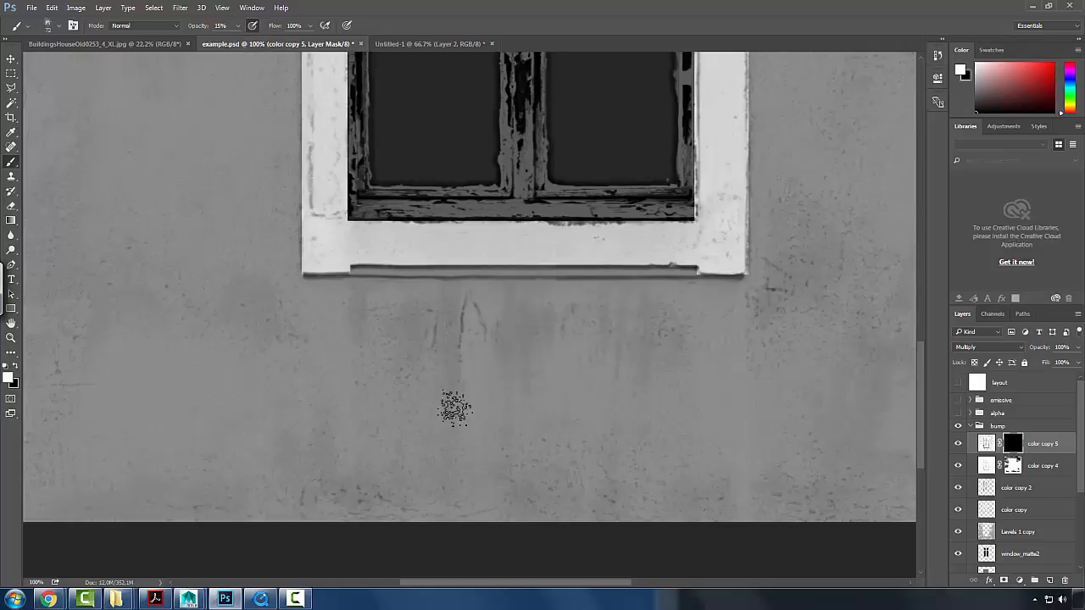
pyautogui.moveTo(455, 317)
pyautogui.mouseDown()
pyautogui.moveTo(472, 296)
pyautogui.moveTo(485, 332)
pyautogui.mouseUp()
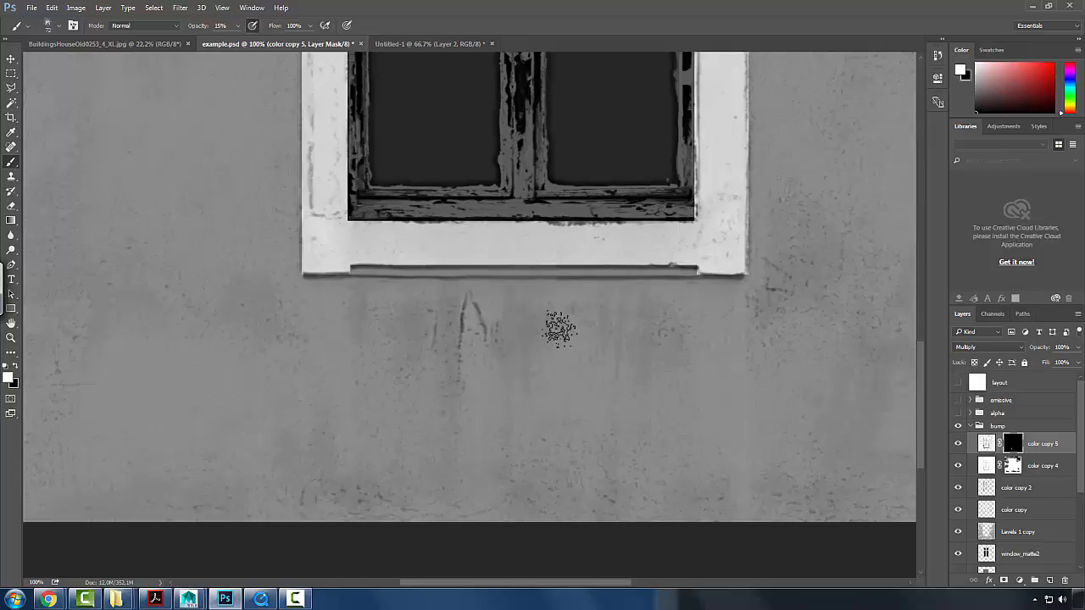
pyautogui.moveTo(569, 334); pyautogui.dragTo(563, 330)
pyautogui.moveTo(775, 307); pyautogui.dragTo(743, 364)
# - Toggle the bump group to compare the painted cracks below and beside the window with the color texture
pyautogui.click(959, 426)
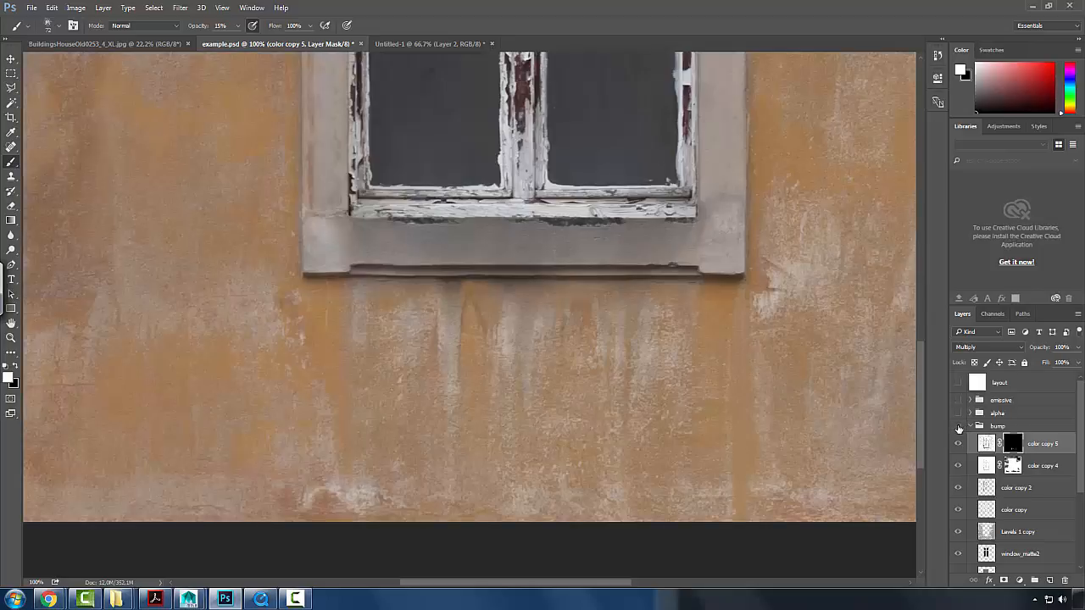
pyautogui.click(957, 426)
pyautogui.click(955, 426)
pyautogui.click(955, 427)
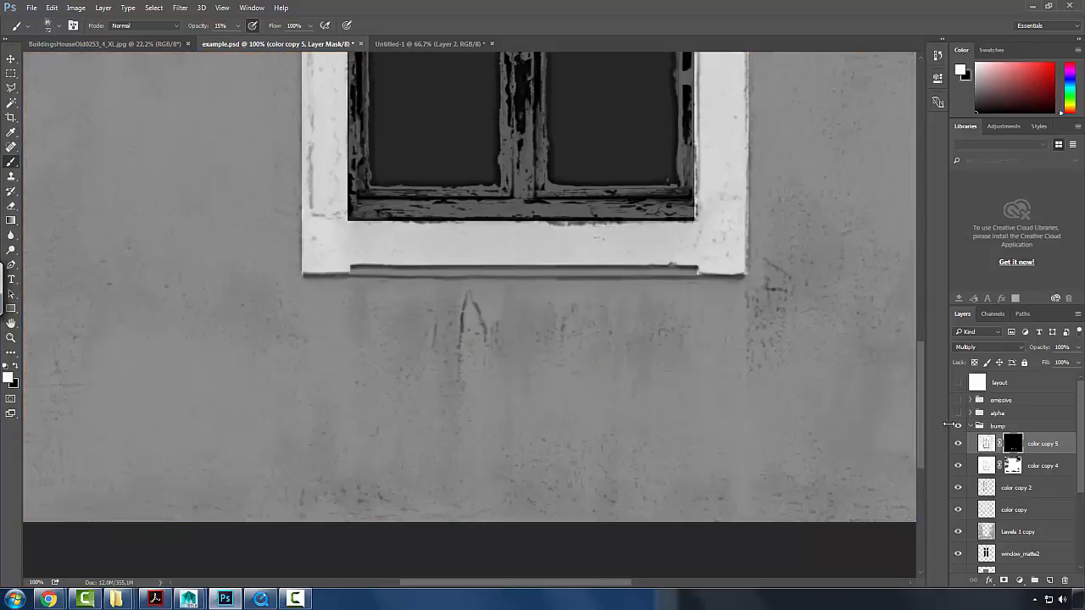
pyautogui.click(957, 426)
pyautogui.moveTo(780, 354); pyautogui.dragTo(757, 367)
pyautogui.click(957, 427)
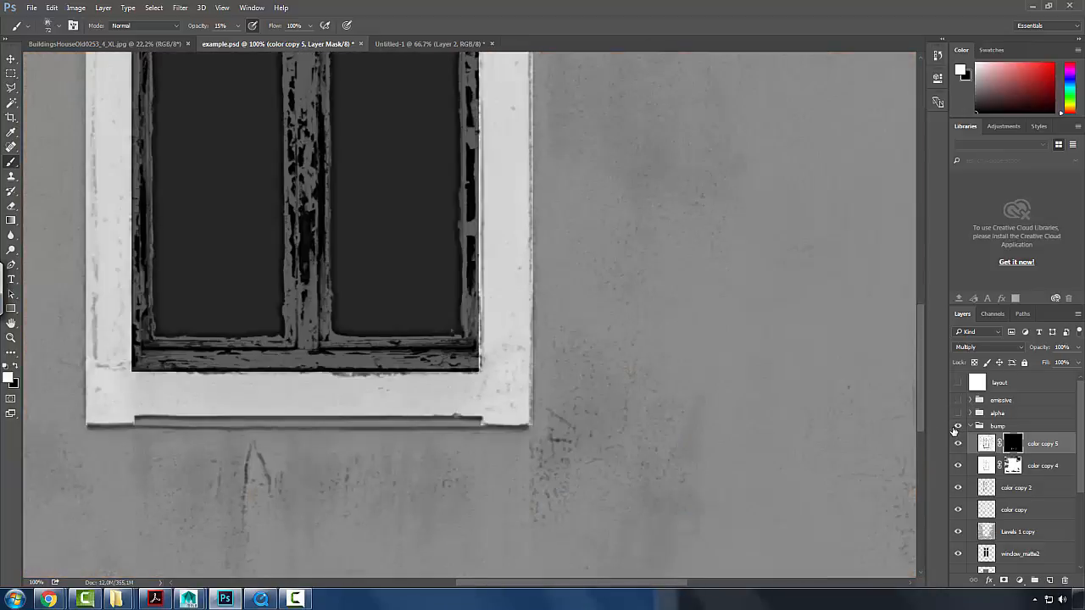
# - Bring out the plaster grain on the wall right of the window by painting white on the color copy 5 mask at 15% opacity
pyautogui.scroll(8, 703, 368)
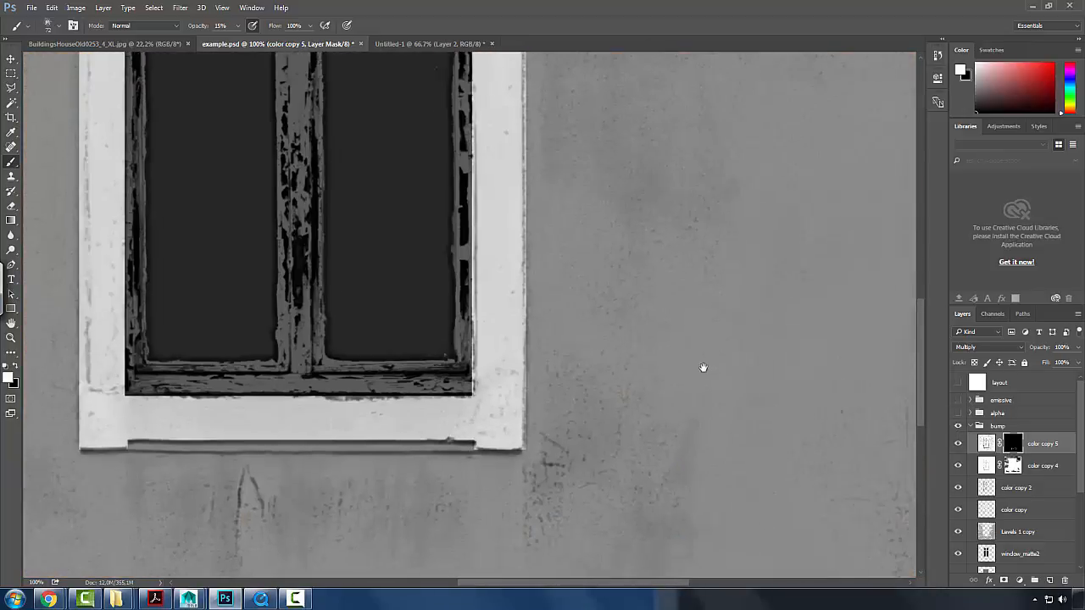
pyautogui.hscroll(2, 698, 412)
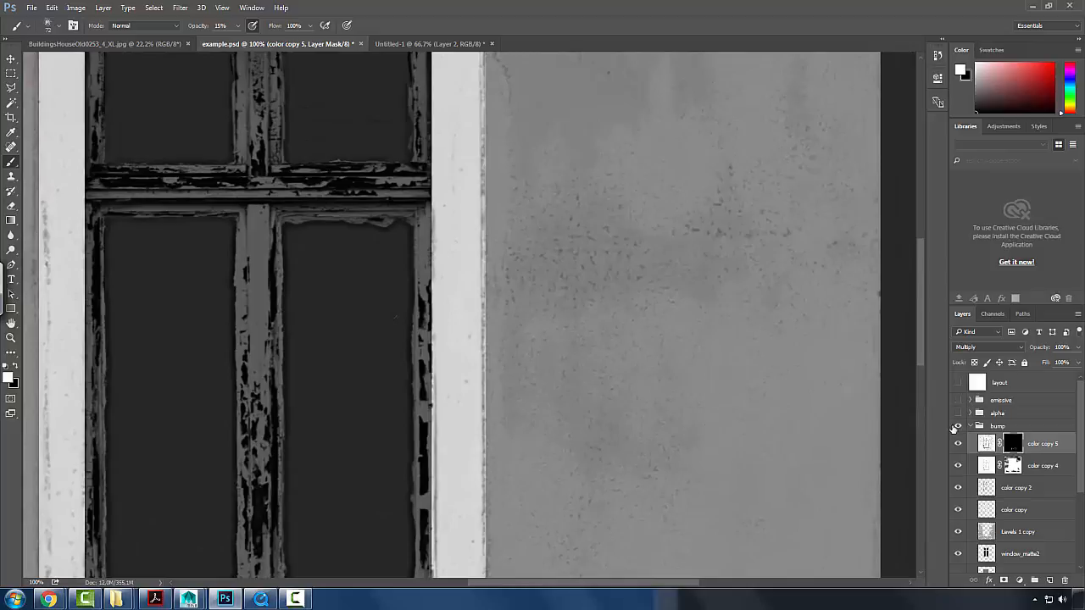
pyautogui.click(957, 427)
pyautogui.moveTo(765, 347); pyautogui.dragTo(834, 433)
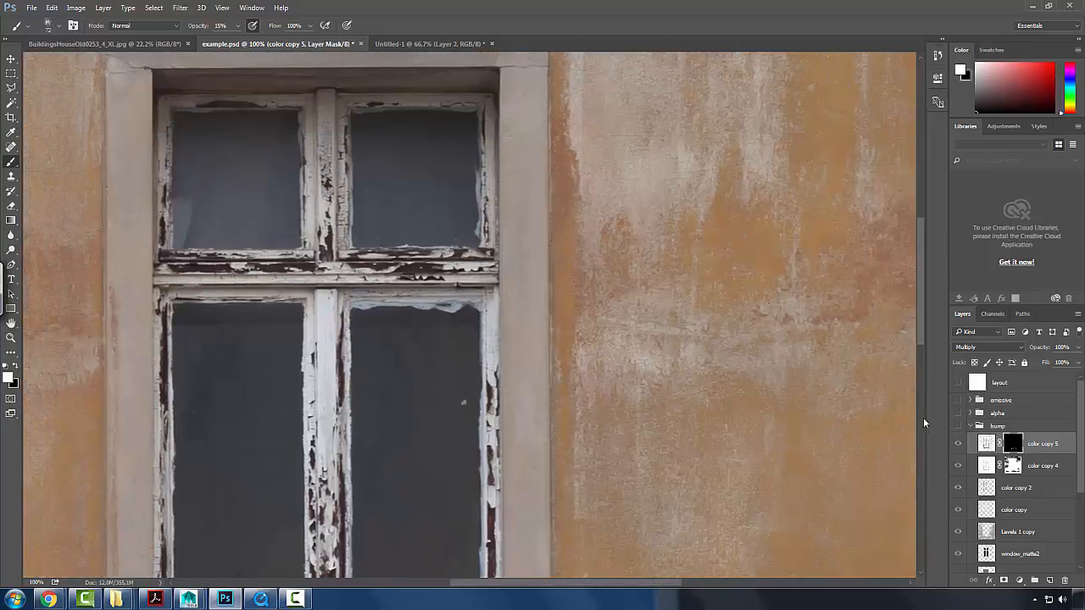
pyautogui.click(957, 426)
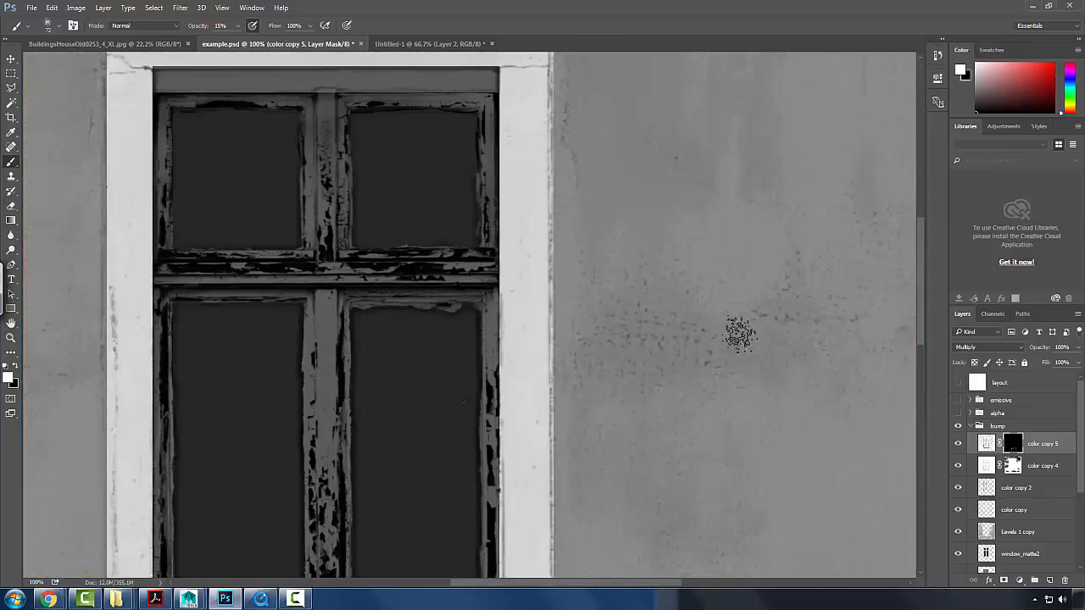
pyautogui.moveTo(742, 348); pyautogui.dragTo(703, 454)
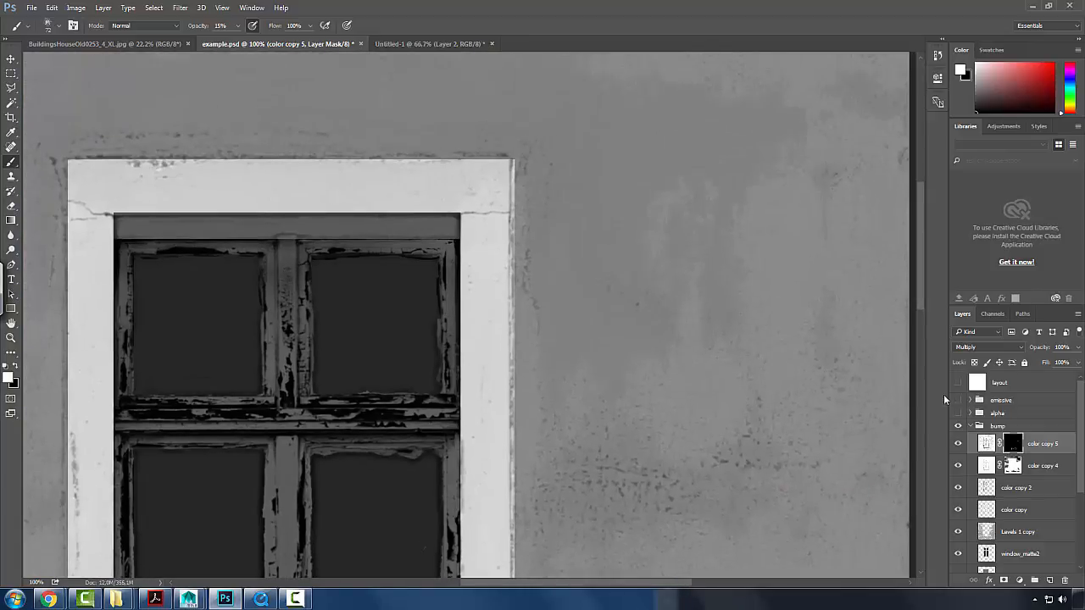
# - Compare the bump detail above and beside the window with the color texture, and inspect the whole bump map
pyautogui.click(957, 428)
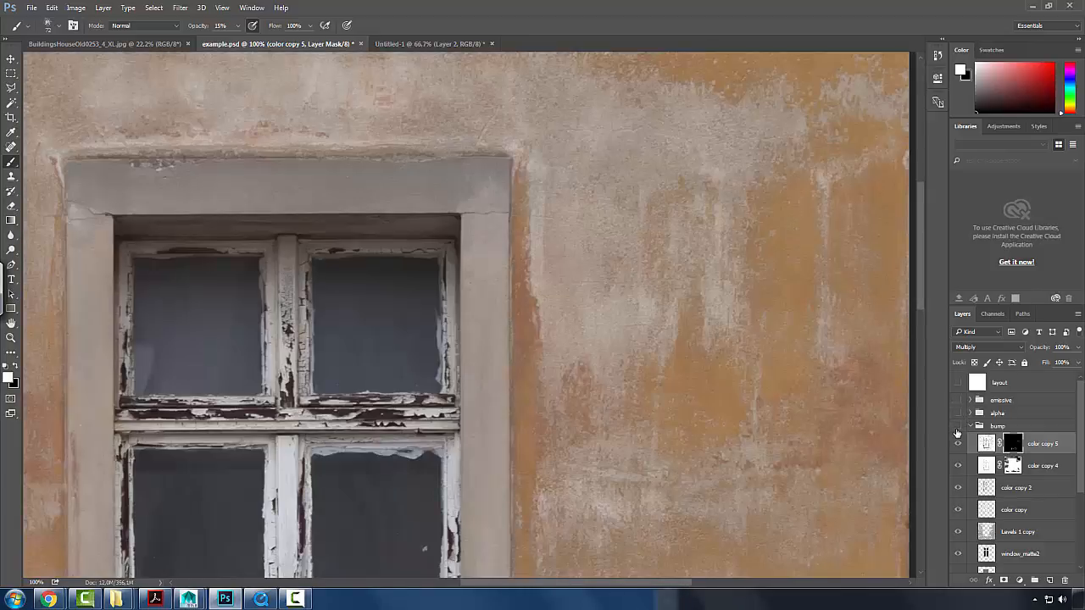
pyautogui.click(956, 428)
pyautogui.moveTo(359, 222); pyautogui.dragTo(782, 304)
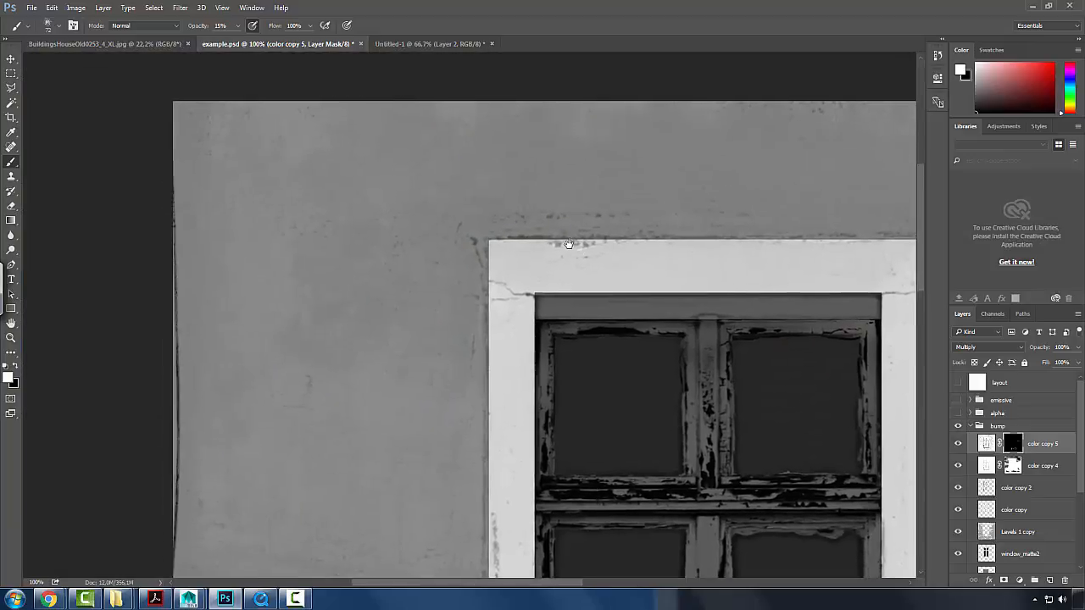
pyautogui.click(958, 414)
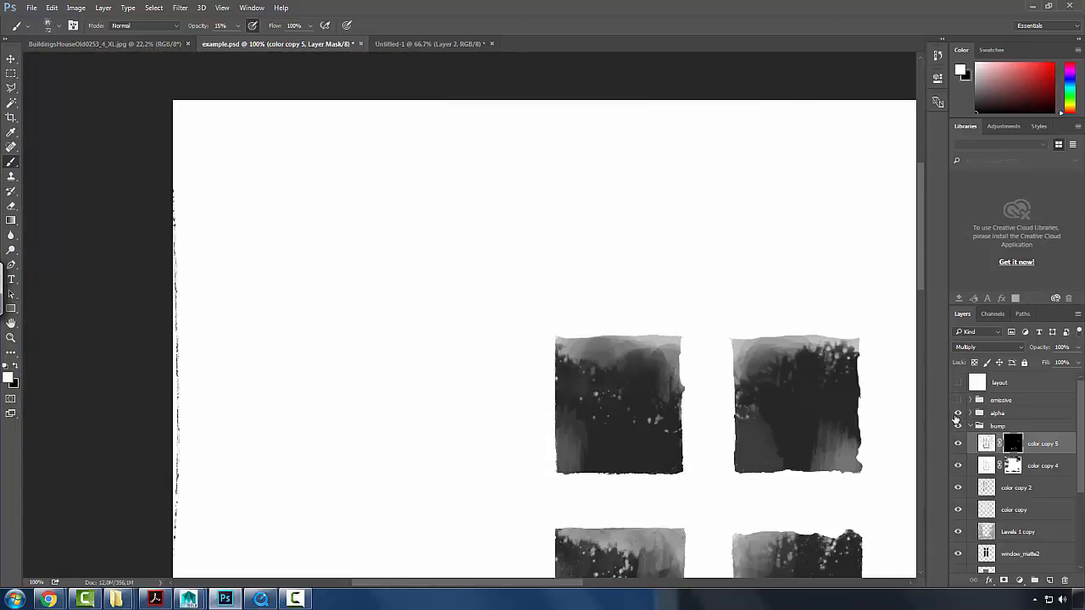
pyautogui.click(957, 415)
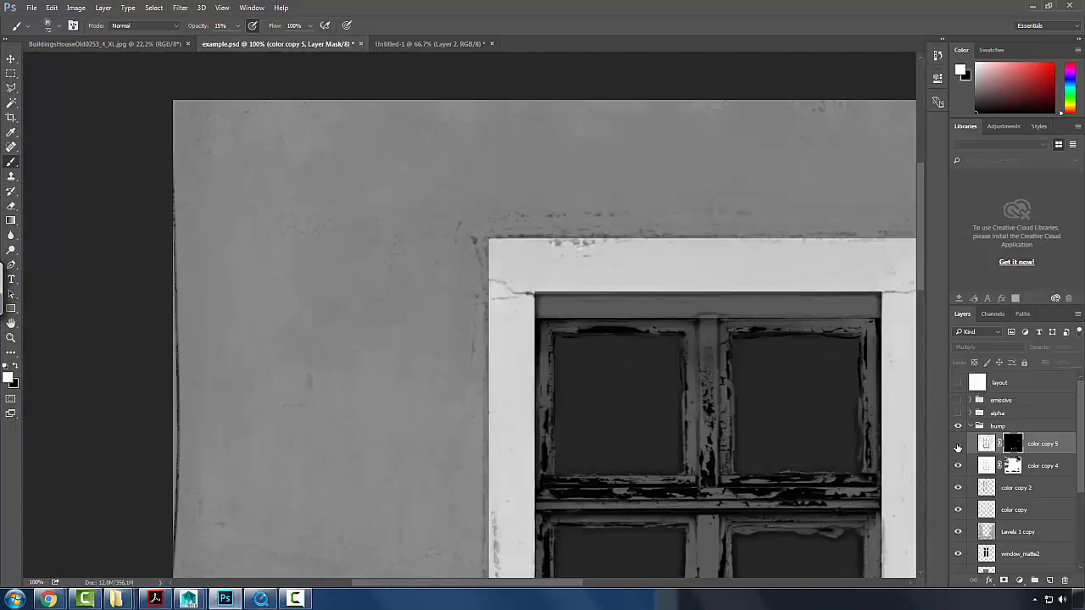
pyautogui.click(960, 444)
pyautogui.click(958, 426)
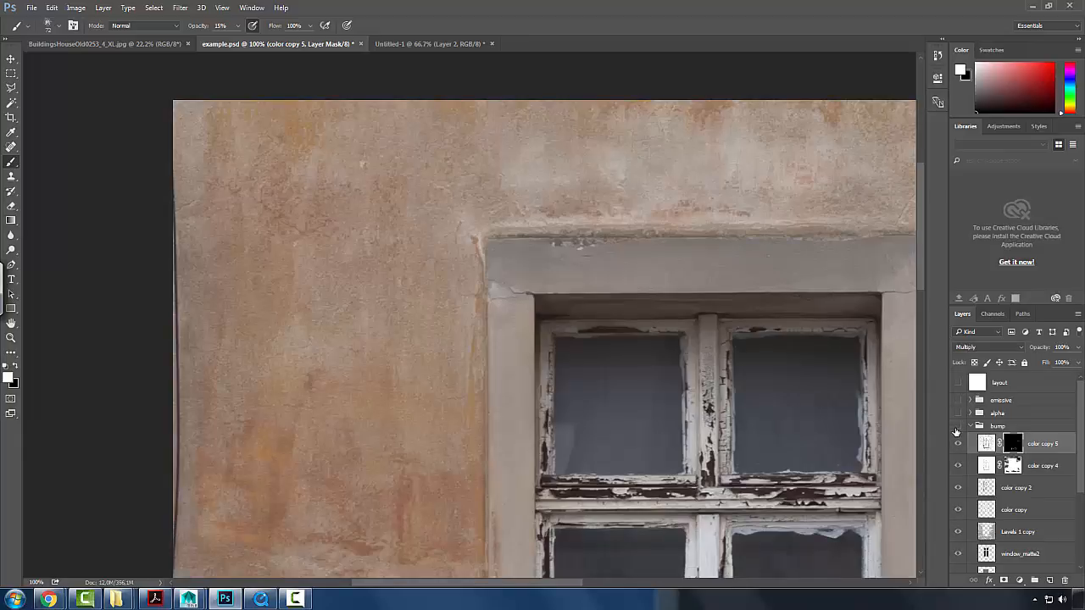
pyautogui.click(958, 427)
pyautogui.keyDown('alt'); pyautogui.click(697, 363); pyautogui.keyUp('alt')
pyautogui.keyDown('alt'); pyautogui.click(697, 364); pyautogui.keyUp('alt')
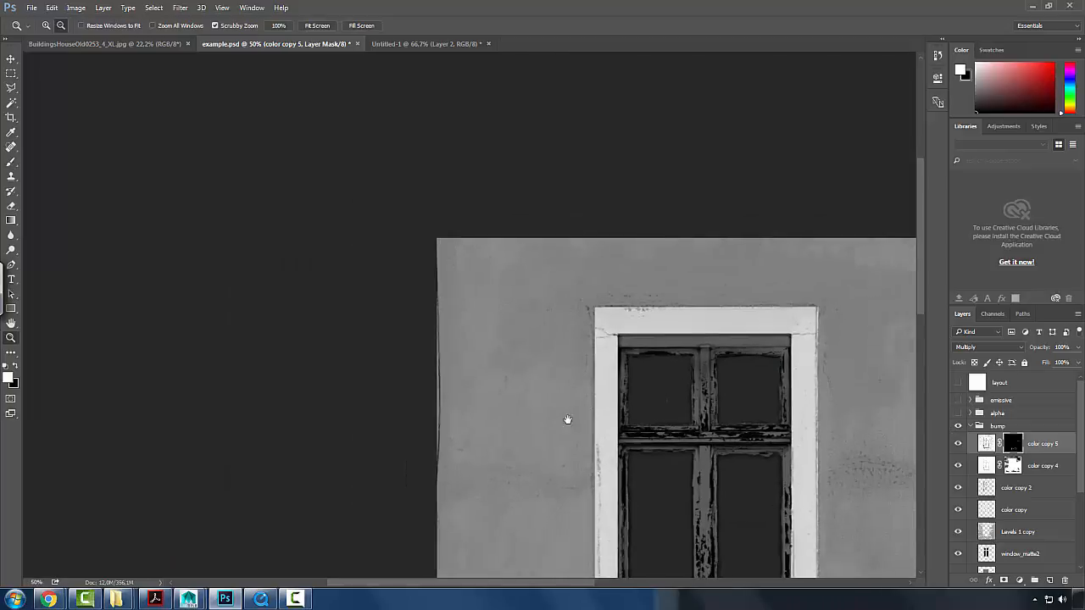
pyautogui.moveTo(569, 421); pyautogui.dragTo(517, 312)
pyautogui.keyDown('alt'); pyautogui.click(540, 332); pyautogui.keyUp('alt')
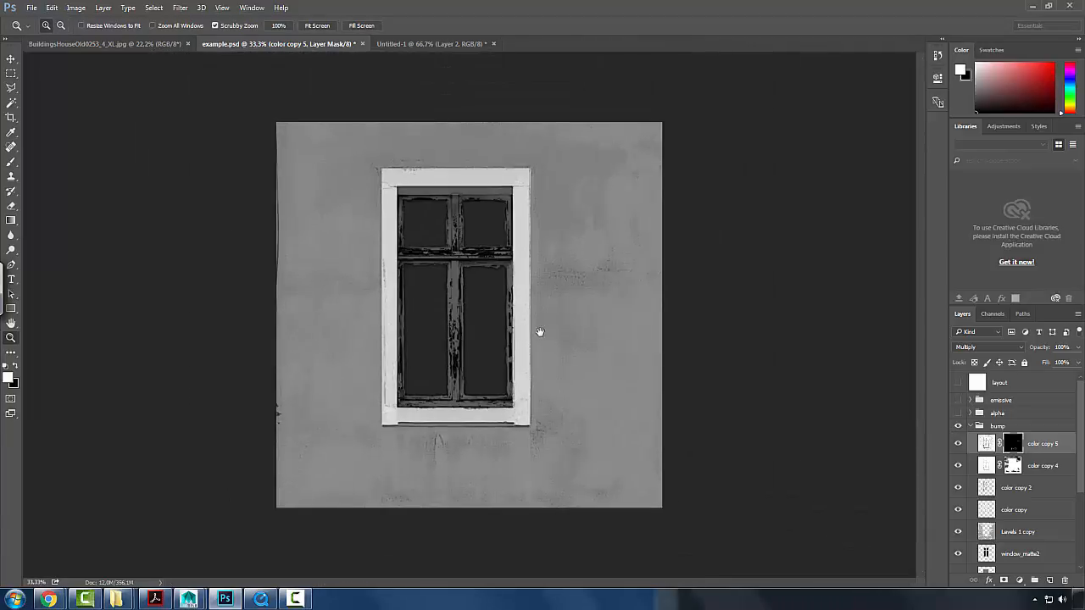
# - Save the bump map as the JPEG file example_bump, replacing the existing file, and switch to Maya
pyautogui.click(31, 8)
pyautogui.click(61, 133)
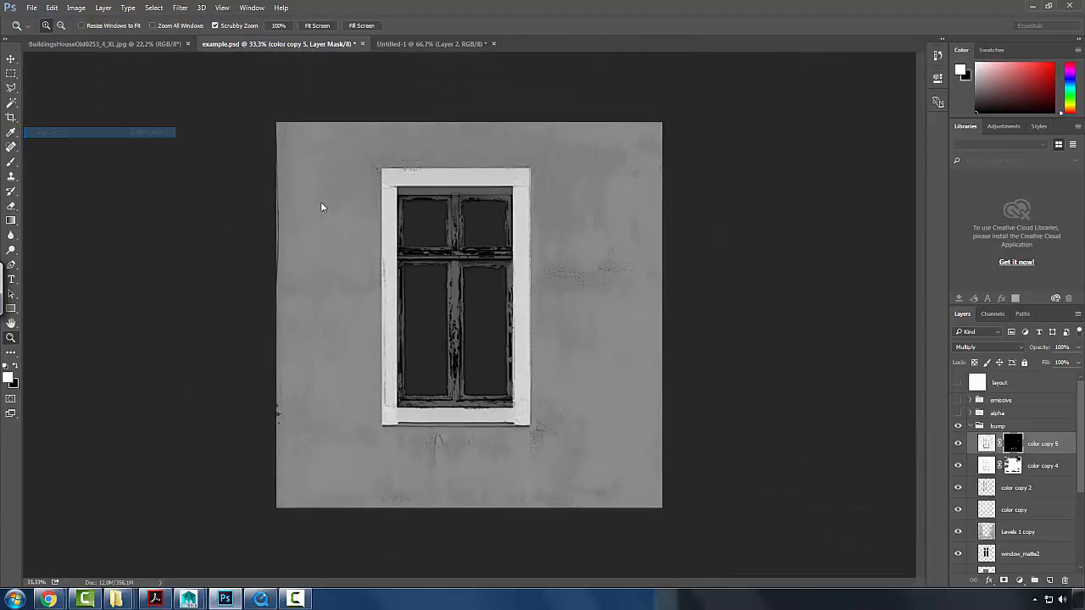
pyautogui.click(382, 464)
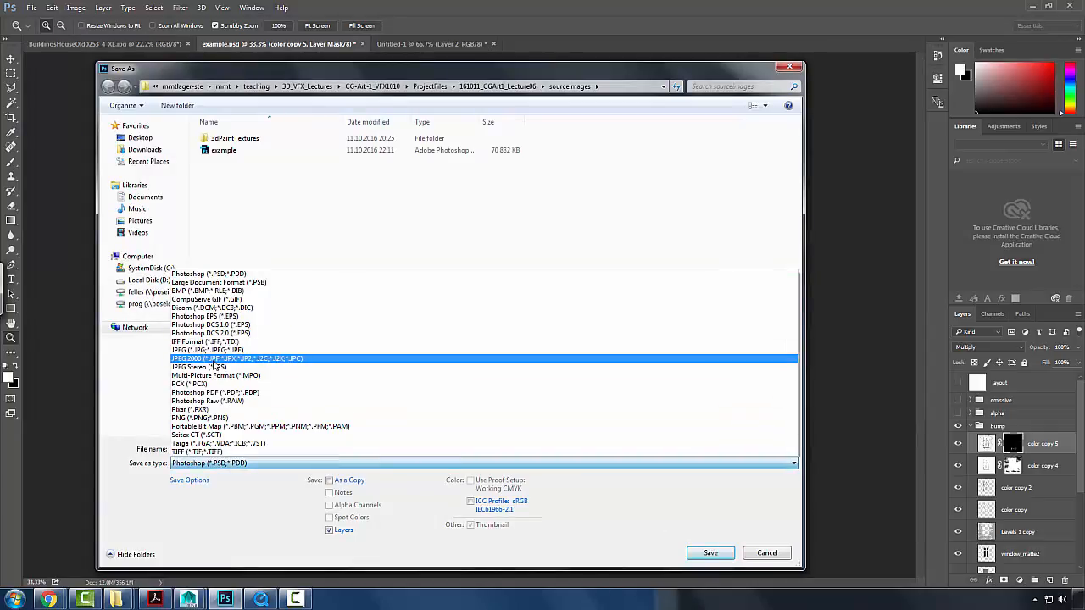
pyautogui.click(208, 350)
pyautogui.click(254, 162)
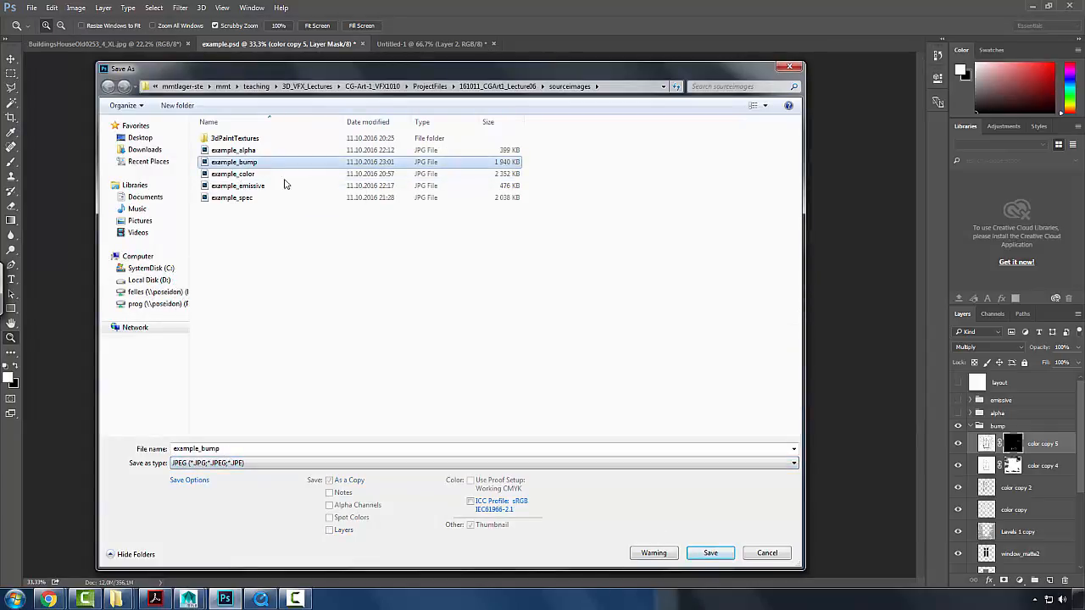
pyautogui.click(710, 553)
pyautogui.click(568, 300)
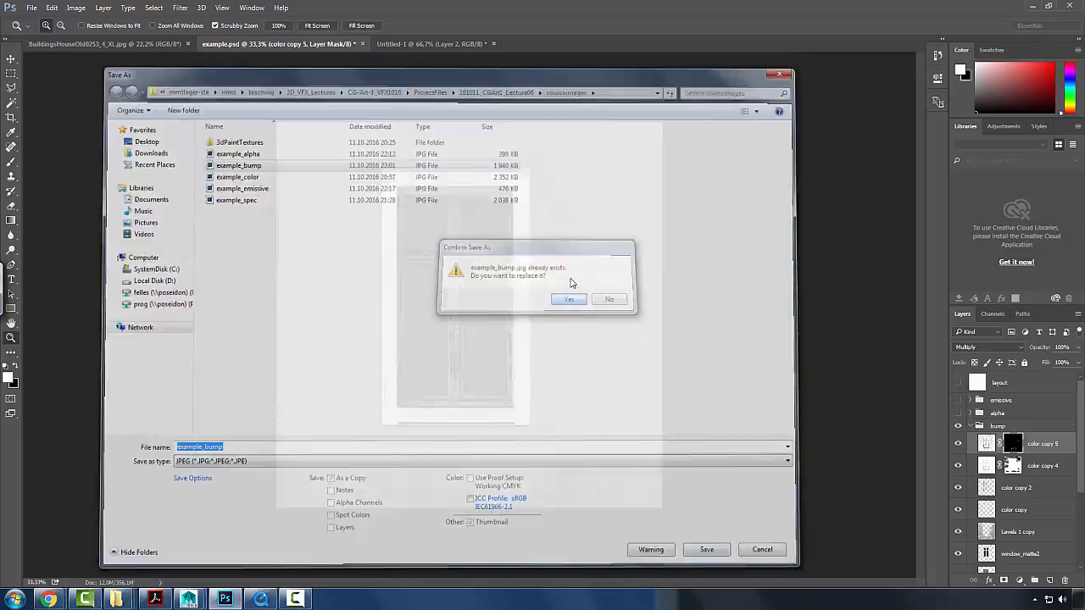
pyautogui.click(608, 162)
pyautogui.hotkey('alt', 'Tab')
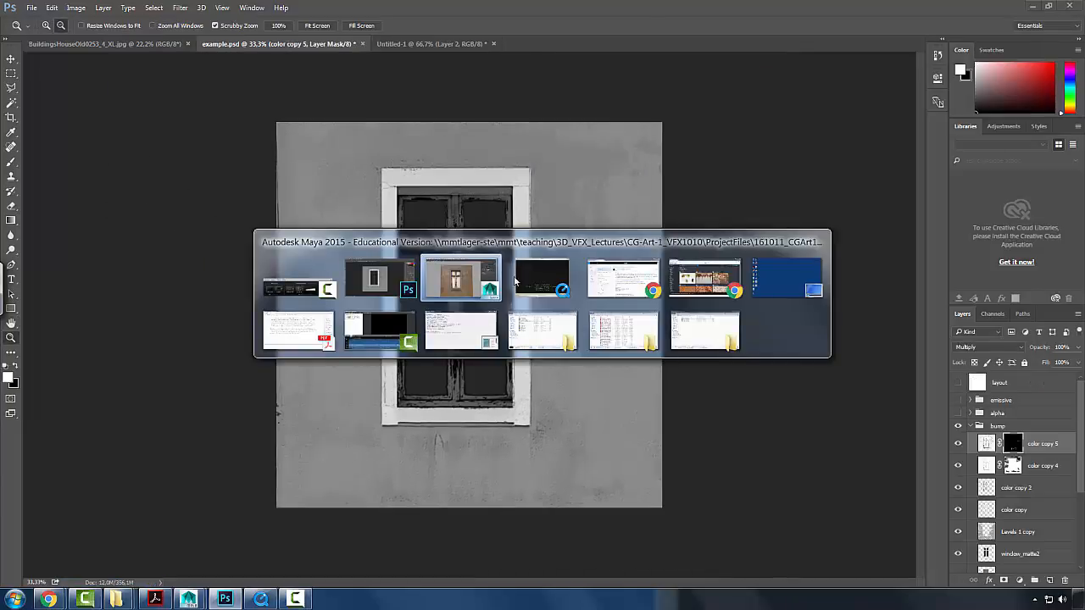
# - In Maya, reload example_bump.jpg in the file node feeding the Bump Value and inspect the wall from several angles
pyautogui.click(488, 293)
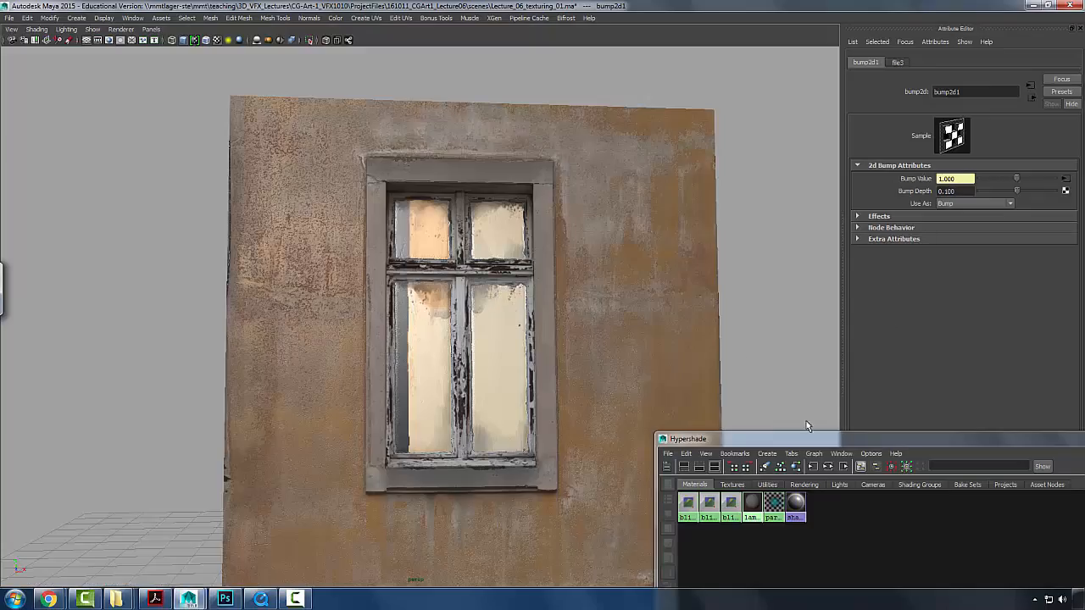
pyautogui.moveTo(770, 441); pyautogui.dragTo(773, 410)
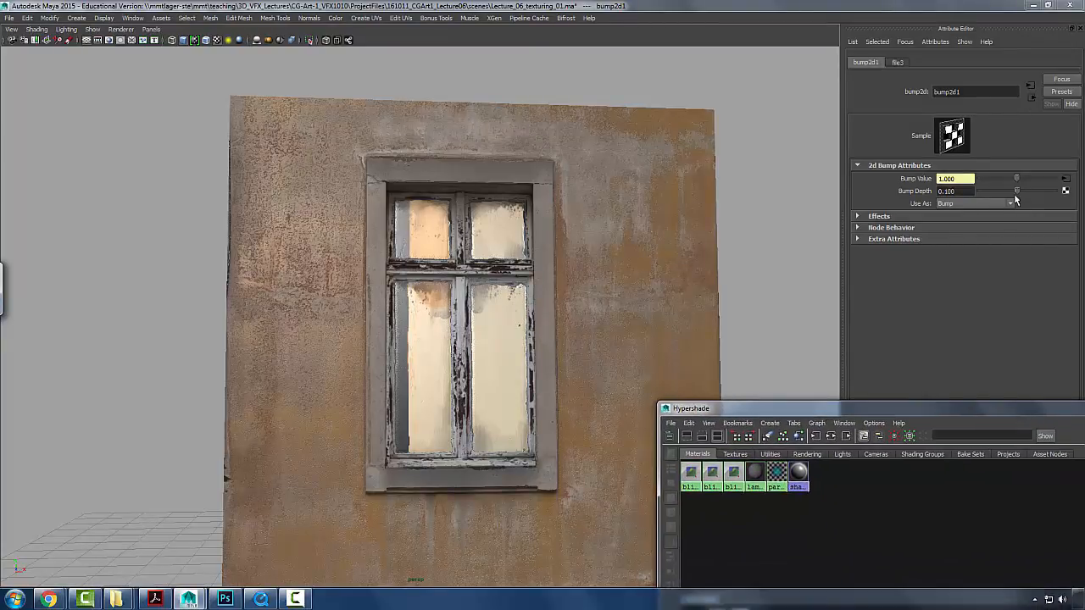
pyautogui.click(1065, 182)
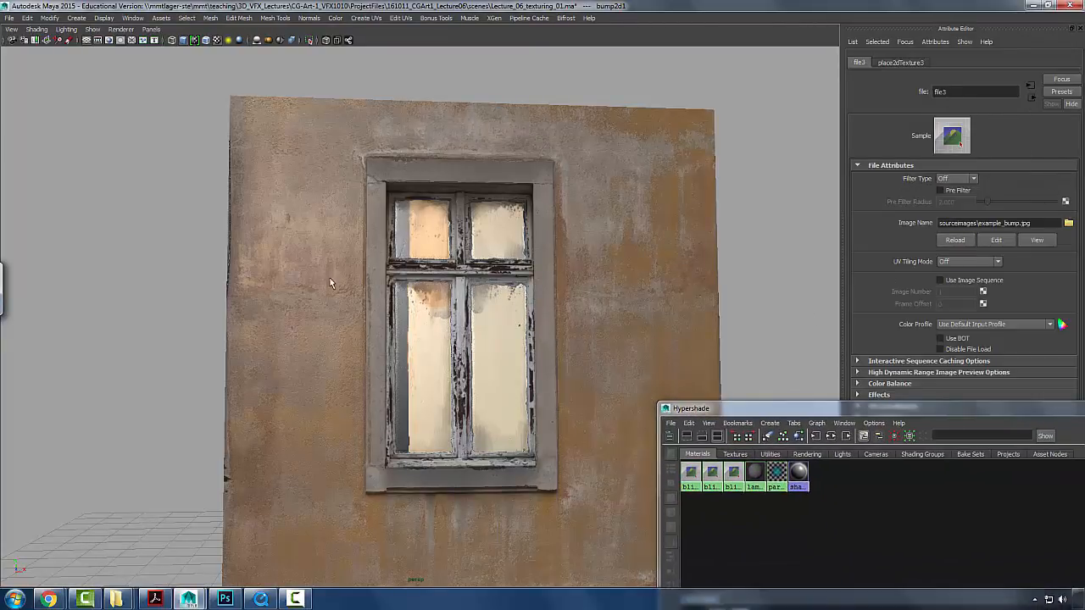
pyautogui.moveTo(329, 241); pyautogui.dragTo(492, 334)
pyautogui.moveTo(613, 213); pyautogui.dragTo(588, 212)
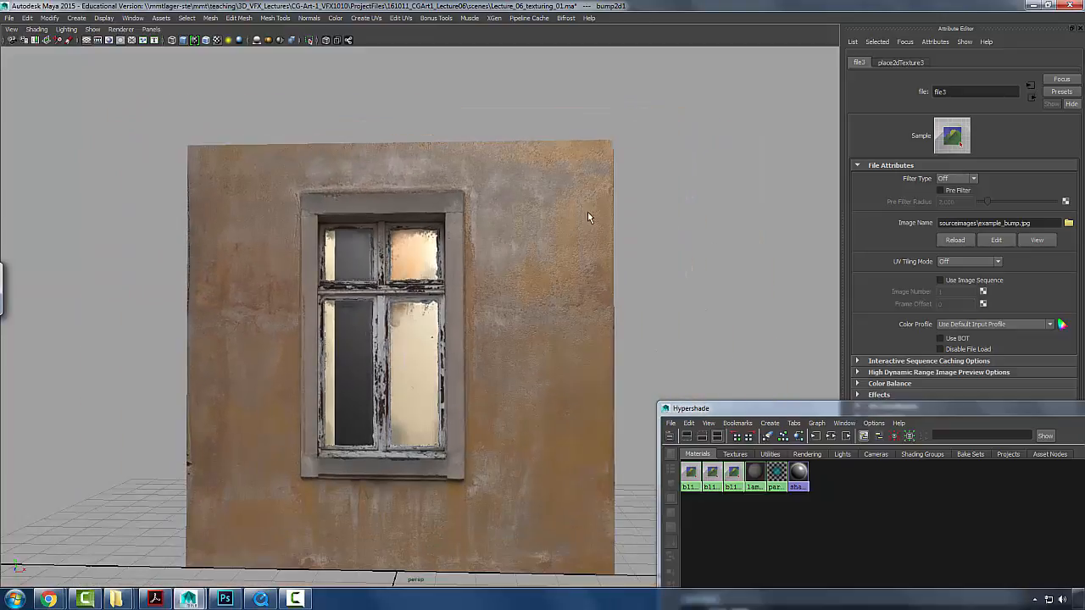
pyautogui.moveTo(512, 198); pyautogui.dragTo(508, 191)
pyautogui.moveTo(557, 264); pyautogui.dragTo(539, 291)
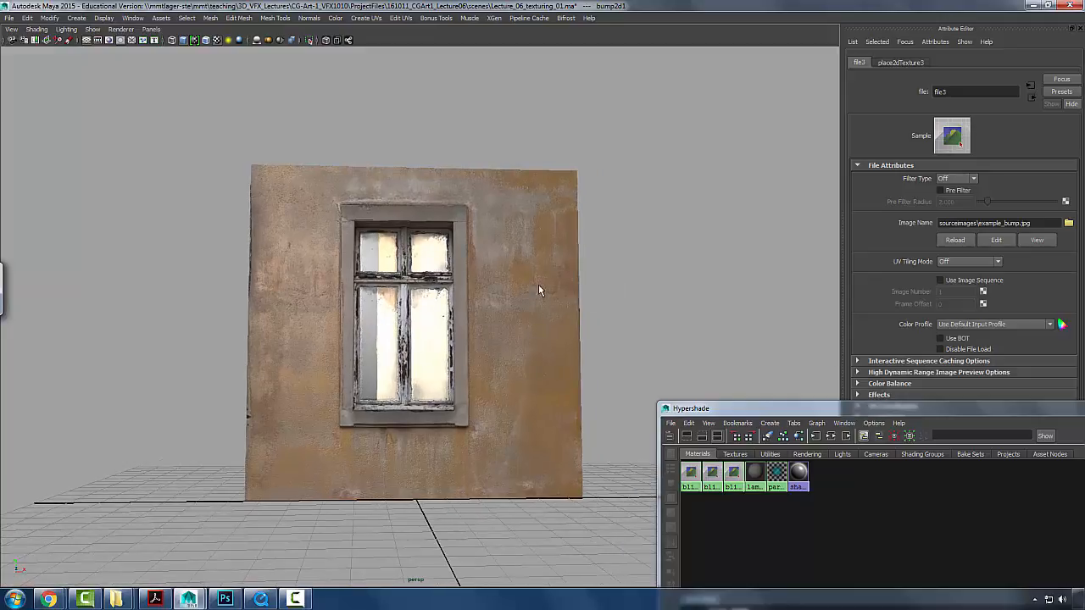
# - Switch to Photoshop, look over the available filters and examine the bump map around the window up close
pyautogui.hotkey('alt', 'Tab')
pyautogui.click(181, 8)
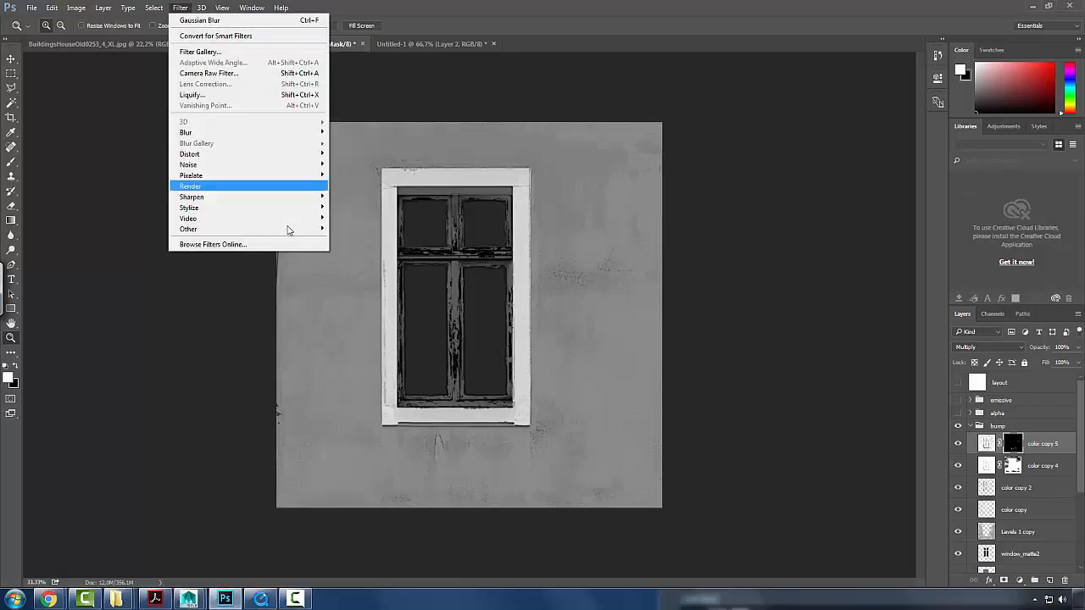
pyautogui.moveTo(259, 230)
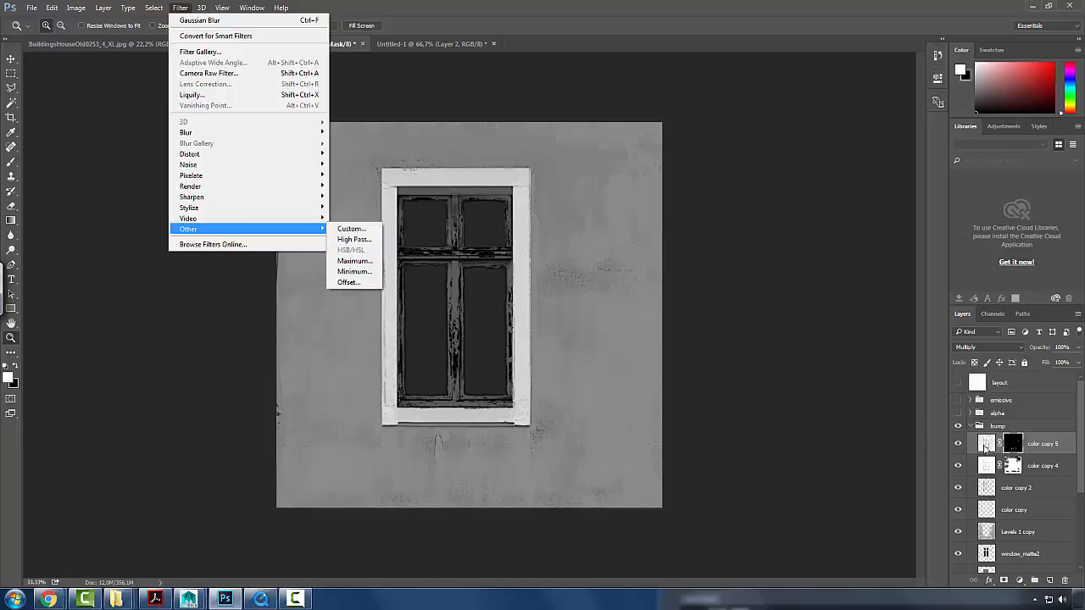
pyautogui.click(985, 447)
pyautogui.click(514, 338)
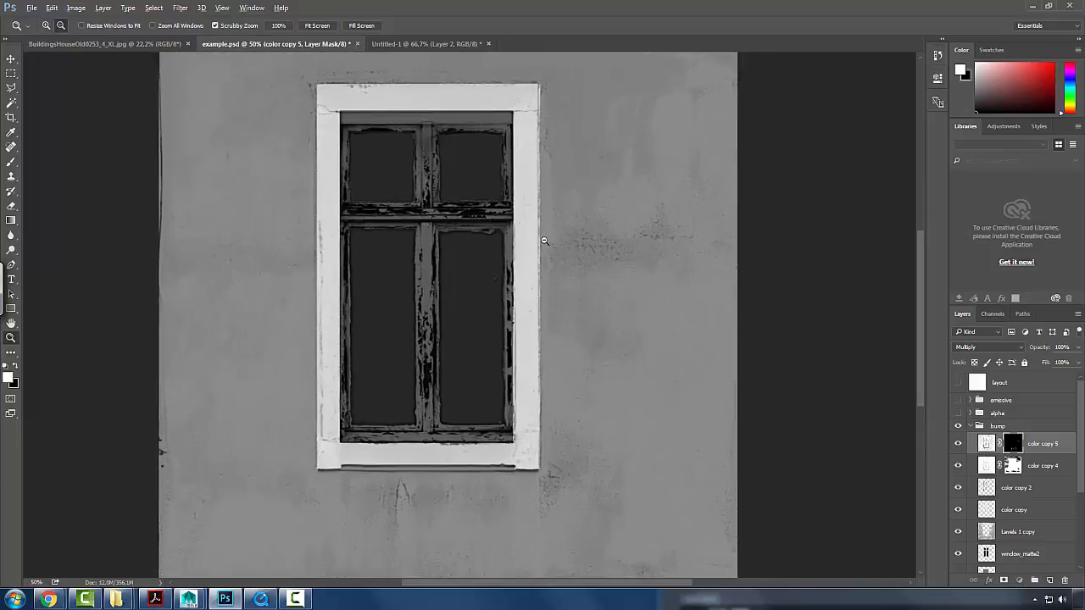
pyautogui.keyDown('alt'); pyautogui.click(544, 240); pyautogui.keyUp('alt')
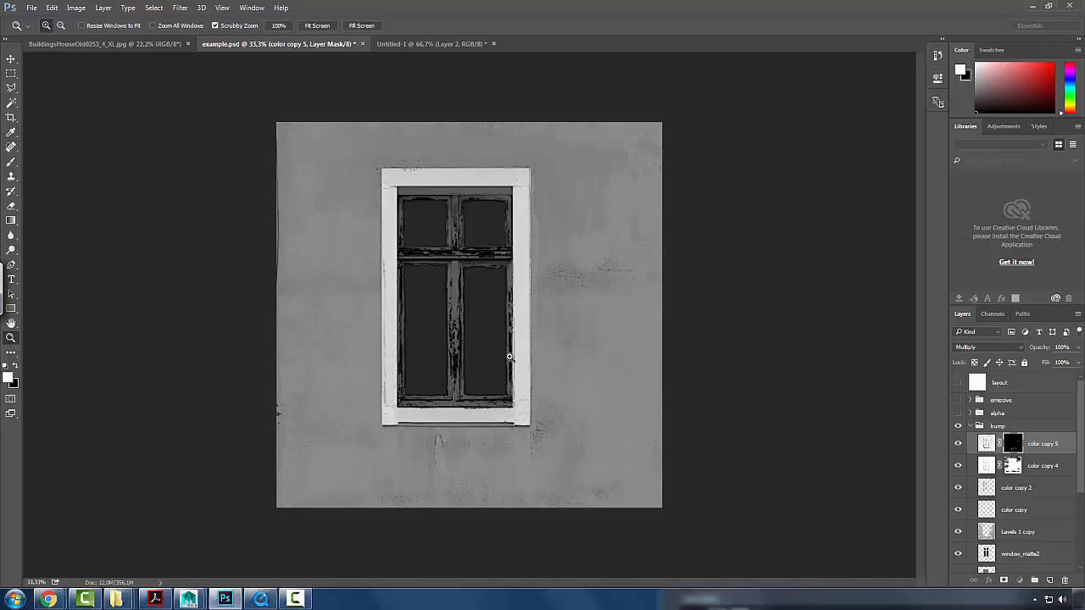
pyautogui.click(427, 201)
pyautogui.keyDown('alt'); pyautogui.click(447, 291); pyautogui.keyUp('alt')
# - Switch to Maya, select the window wall plane to examine it edge-on, and clear the selection
pyautogui.hotkey('alt', 'Tab')
pyautogui.moveTo(414, 252); pyautogui.dragTo(434, 279)
pyautogui.scroll(-3, 368, 258)
pyautogui.scroll(4, 434, 278)
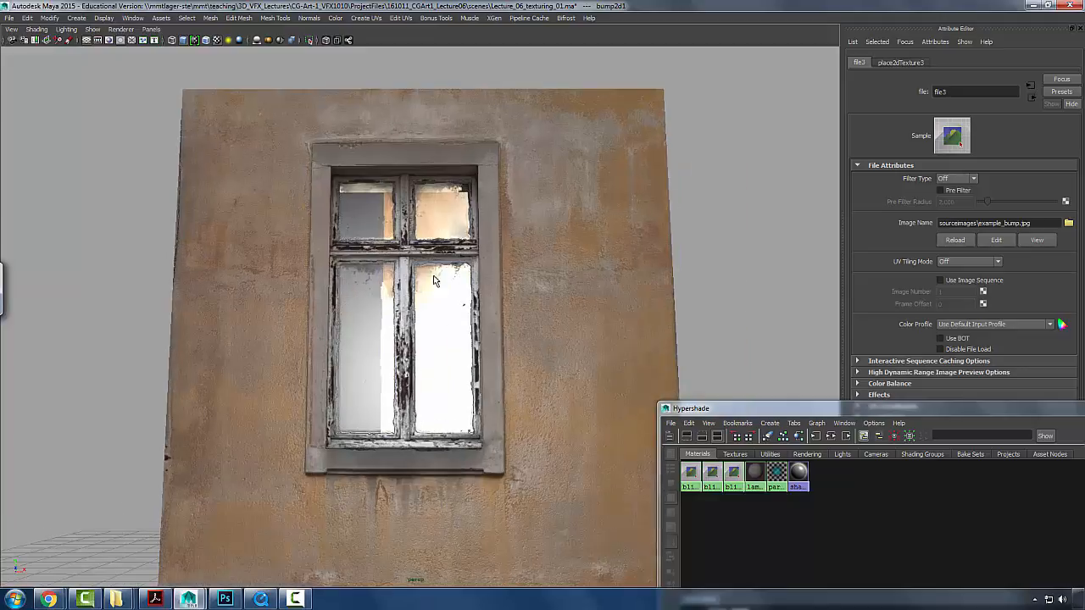
pyautogui.click(413, 314)
pyautogui.moveTo(743, 284); pyautogui.dragTo(616, 295)
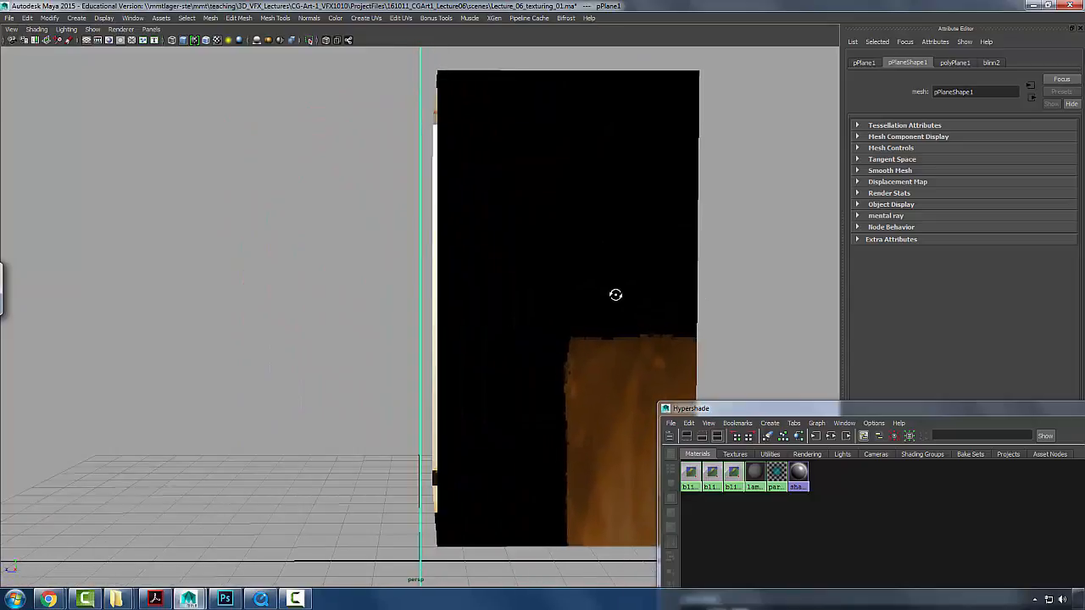
pyautogui.click(413, 214)
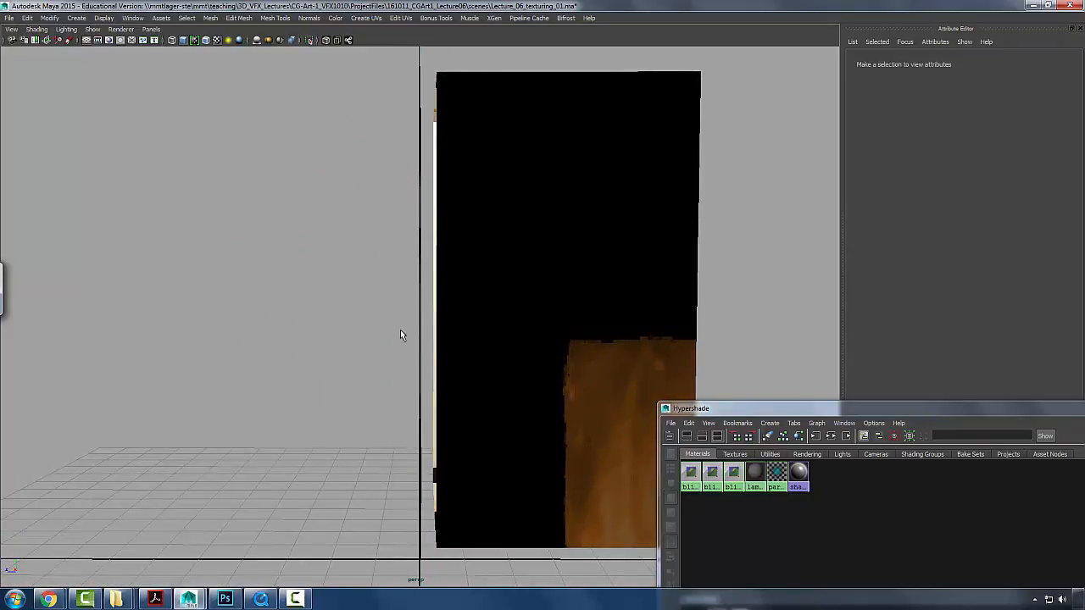
# - Examine the wall's plaster relief from the front, up close, and from a distance at an oblique angle
pyautogui.moveTo(375, 329); pyautogui.dragTo(292, 305)
pyautogui.moveTo(406, 425); pyautogui.dragTo(231, 225)
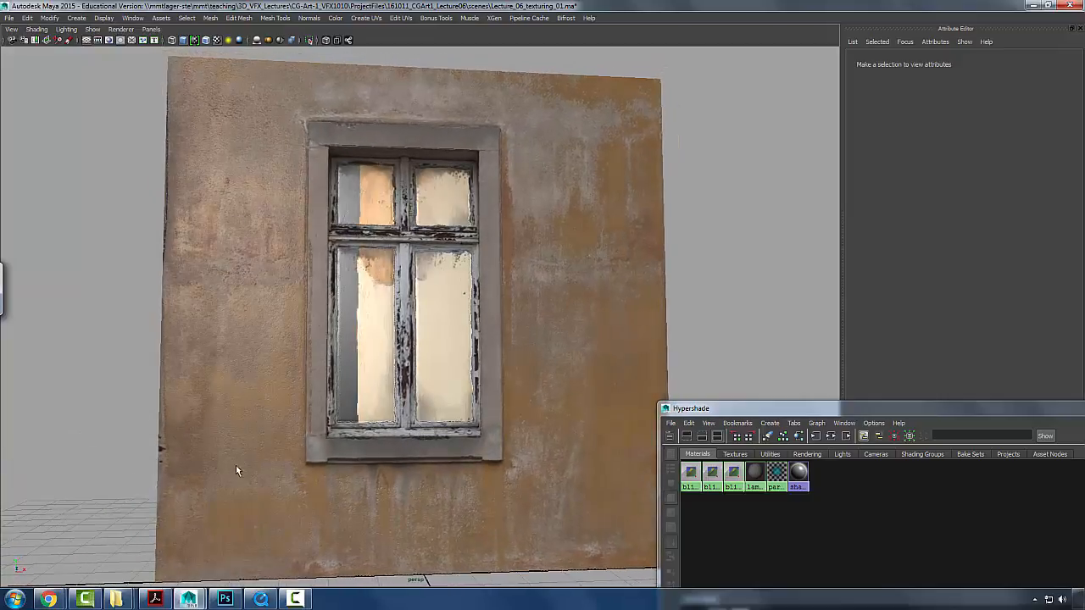
pyautogui.keyDown('alt'); pyautogui.moveTo(529, 284); pyautogui.dragTo(417, 409); pyautogui.keyUp('alt')
pyautogui.scroll(-5, 577, 292)
pyautogui.scroll(5, 576, 292)
pyautogui.scroll(-3, 548, 293)
pyautogui.keyDown('alt'); pyautogui.moveTo(484, 427); pyautogui.dragTo(416, 395); pyautogui.keyUp('alt')
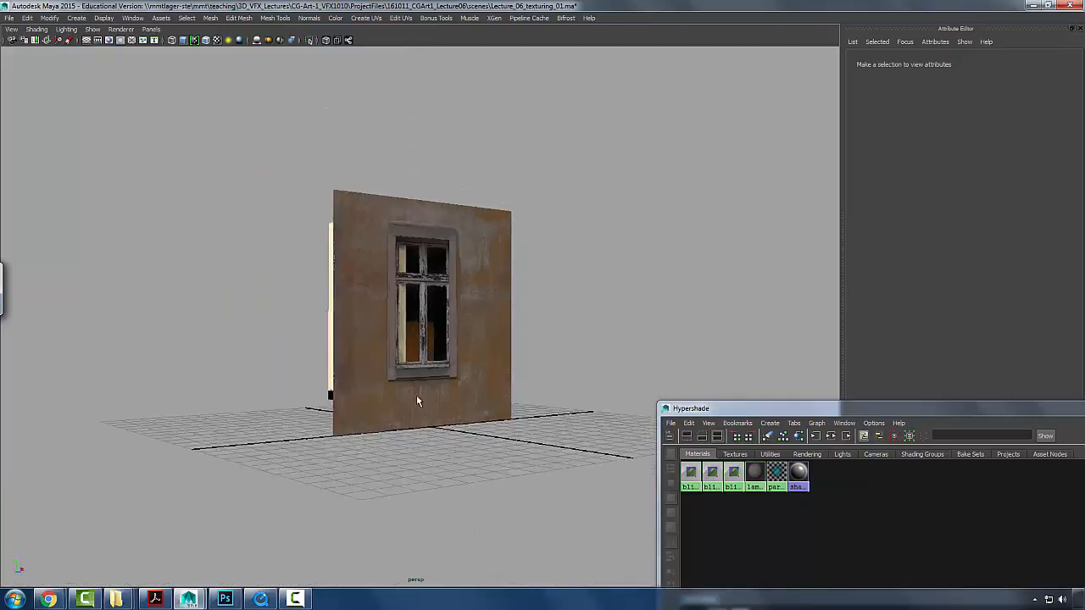
# - Switch to Photoshop, collapse the bump layer group and save example.psd
pyautogui.hotkey('alt', 'Tab')
pyautogui.hotkey('alt', 'Tab')
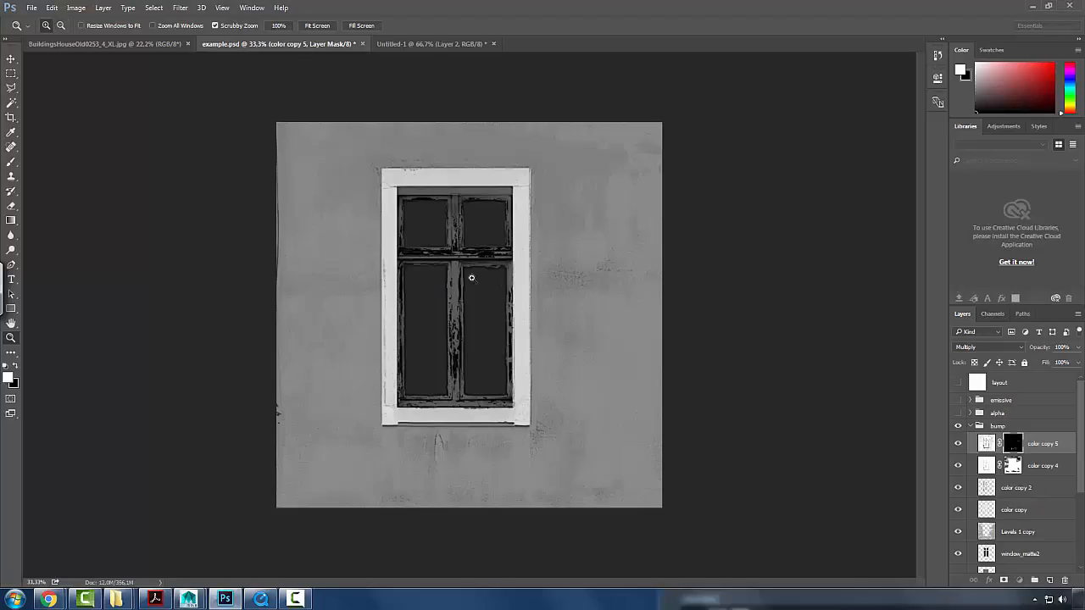
pyautogui.click(971, 426)
pyautogui.click(971, 426)
pyautogui.click(971, 425)
pyautogui.hotkey('ctrl', 's')
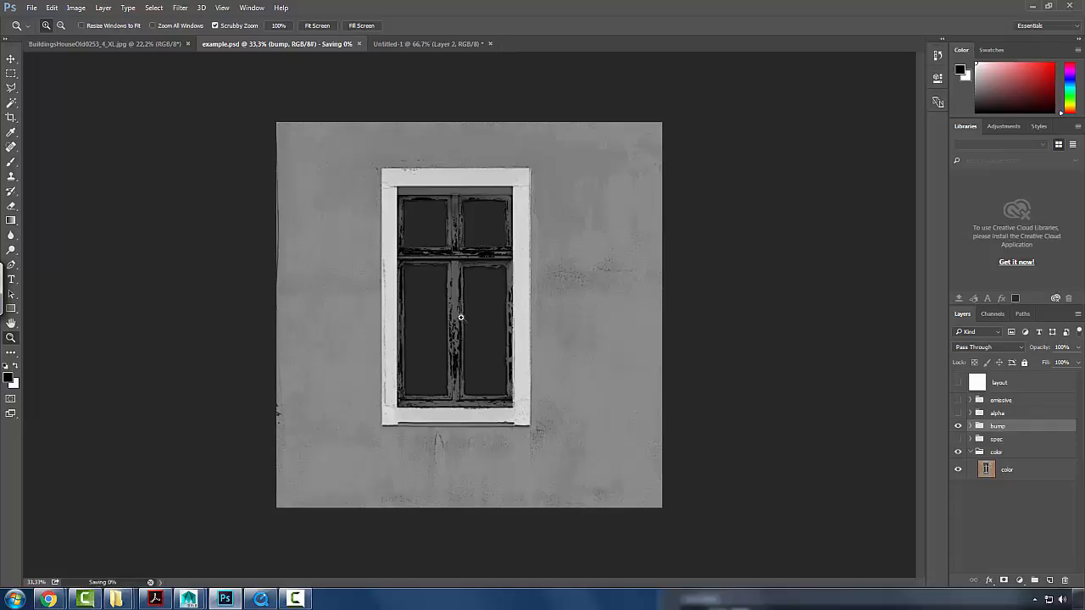